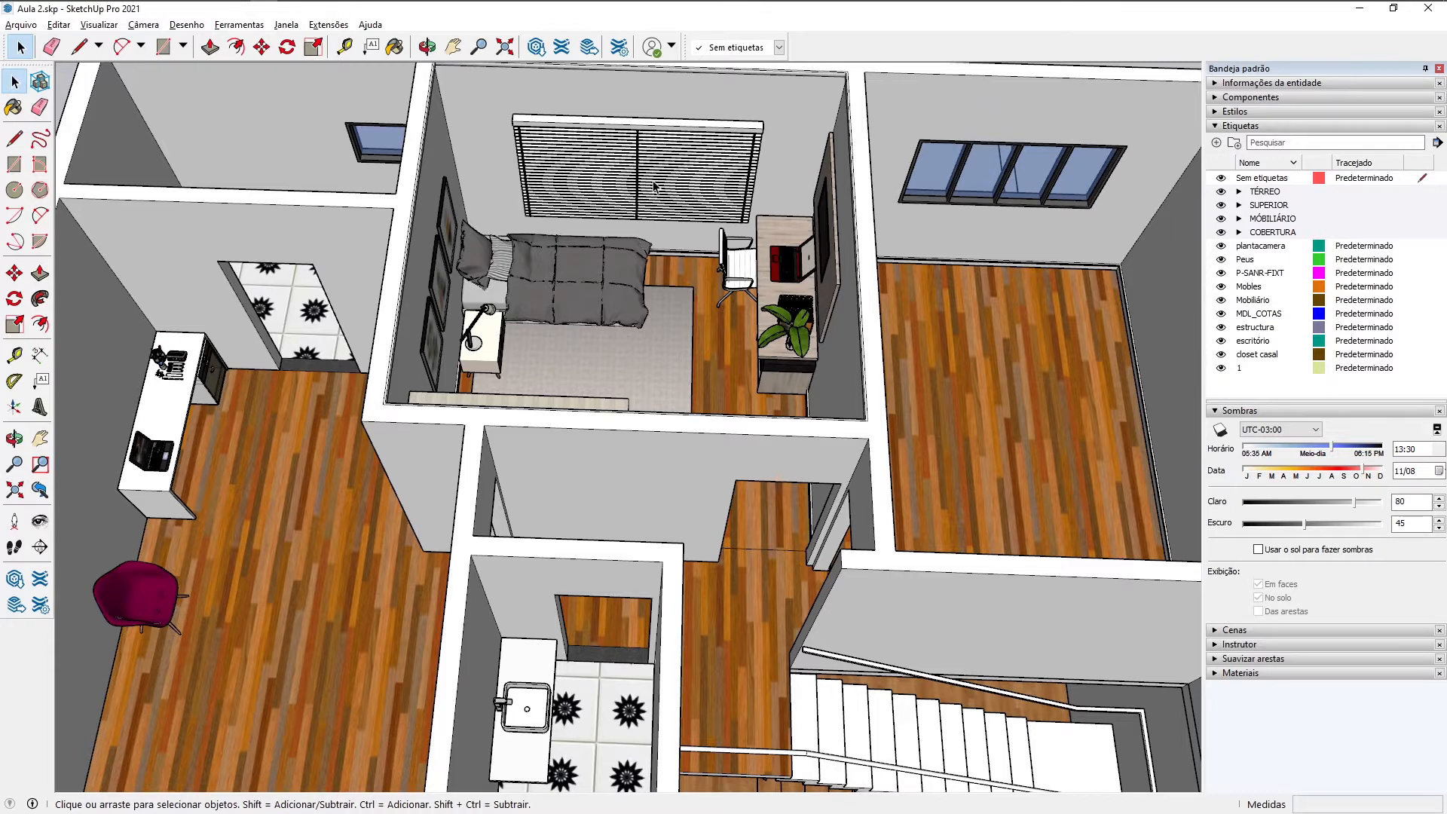
Step: Measure the length of the short recessed wall beside the bedroom, between its two upper corners
middle_drag(657, 214, 648, 472)
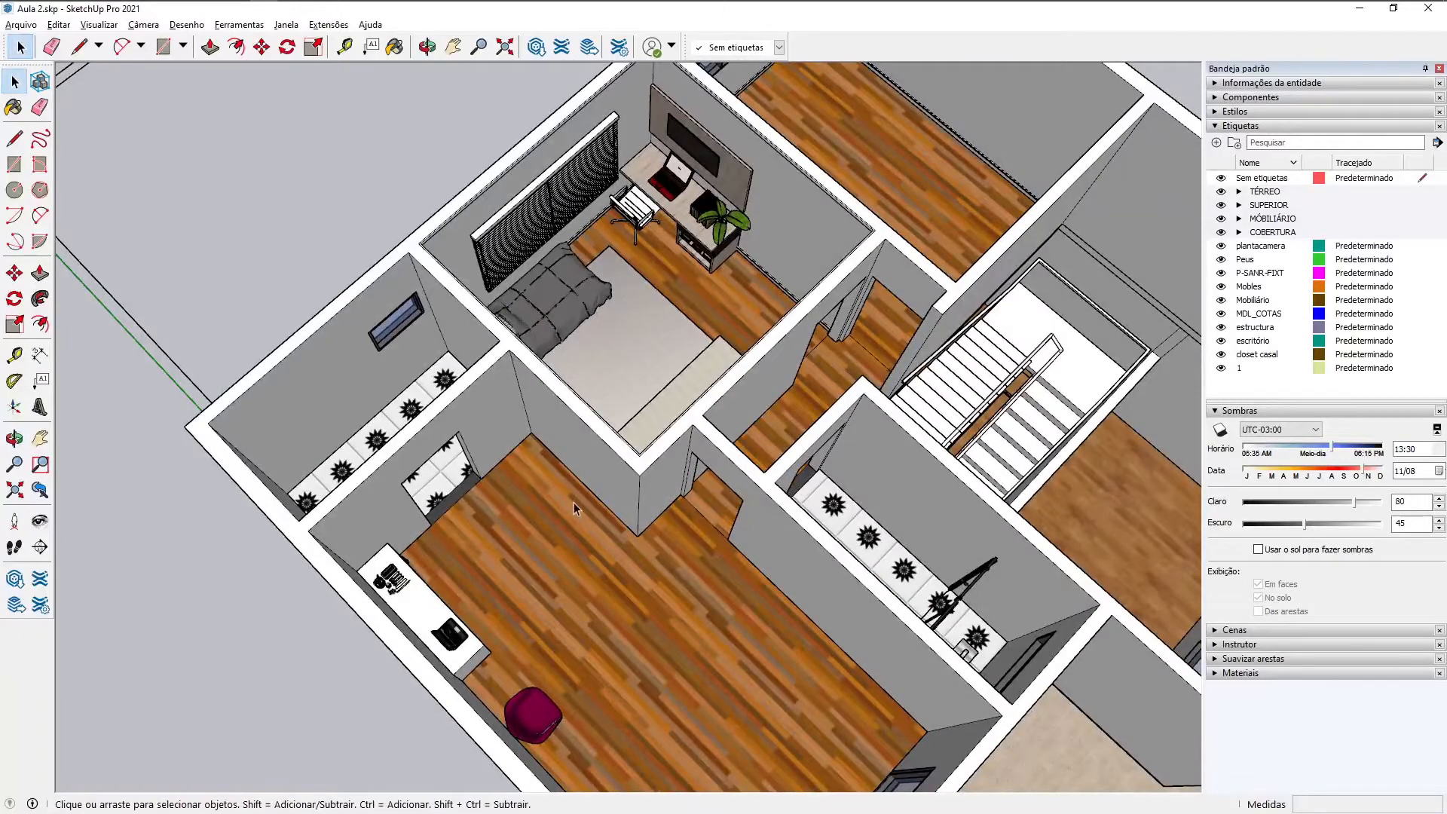
scroll(558, 486, up, 5)
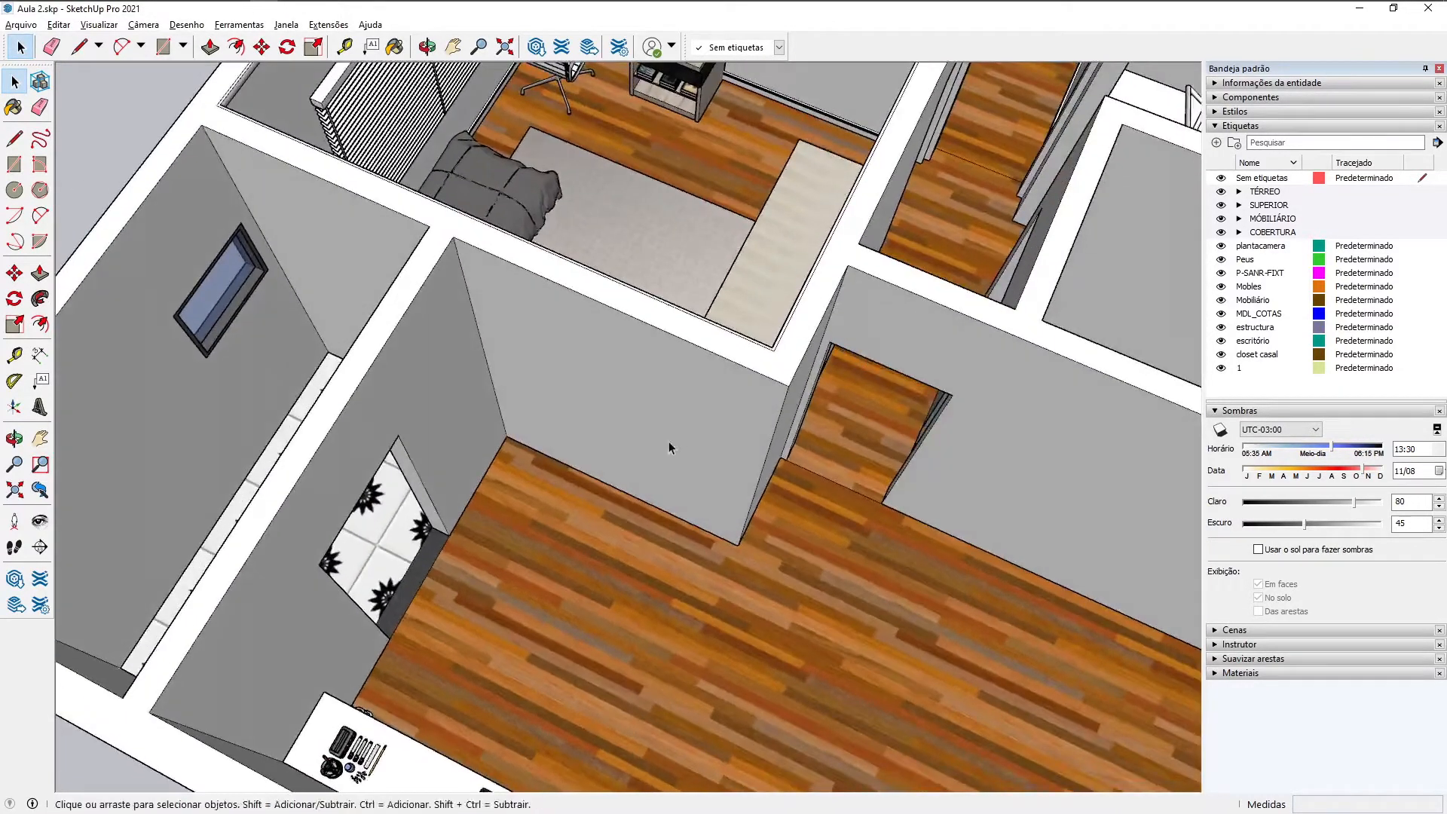
key(t)
click(454, 238)
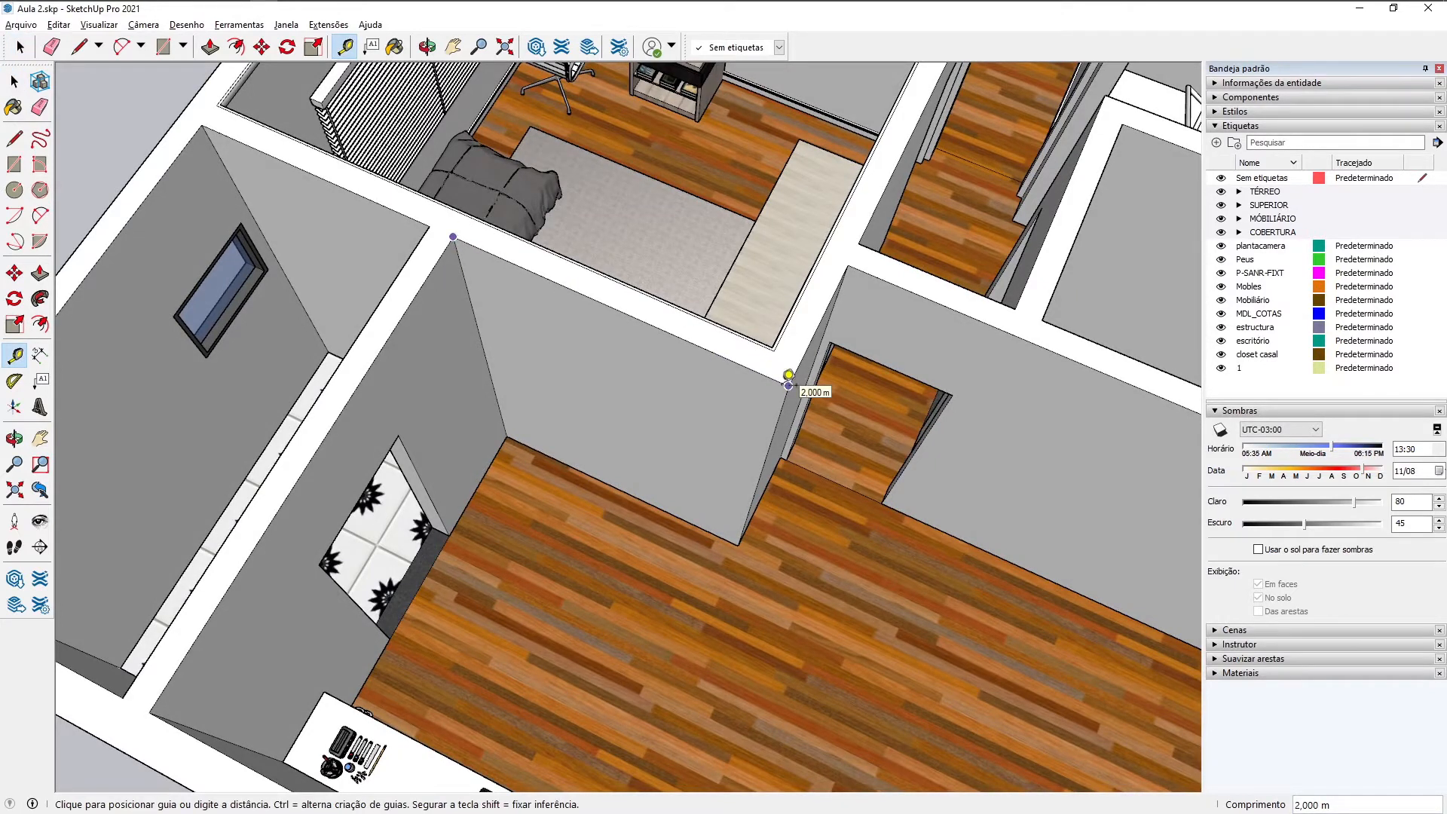
click(792, 373)
scroll(750, 382, down, 4)
middle_drag(703, 480, 682, 508)
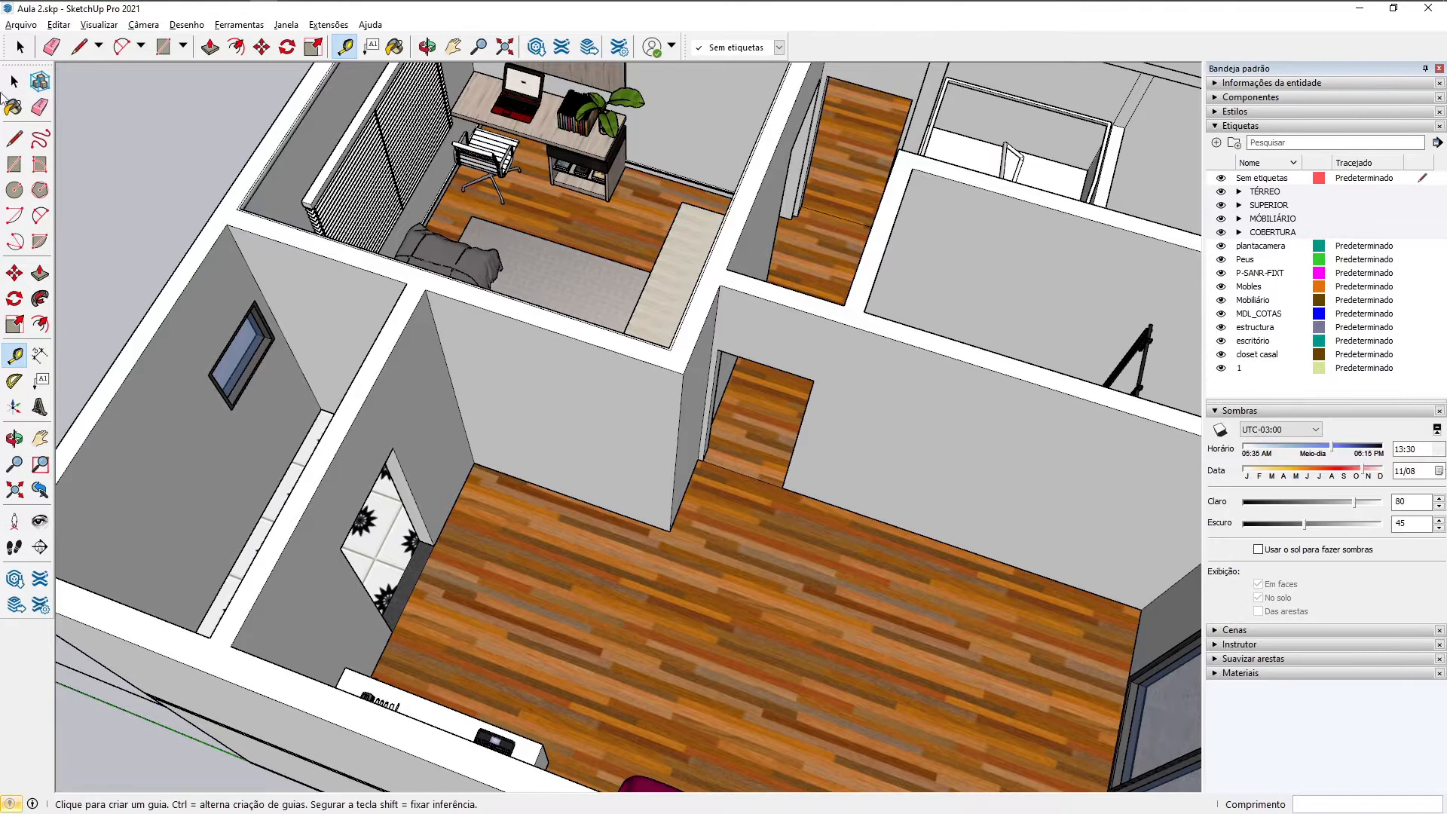
Step: Open a second SketchUp Pro 2021 window and sort the 3D Warehouse "guarda roupa" models by Popularidade
click(13, 12)
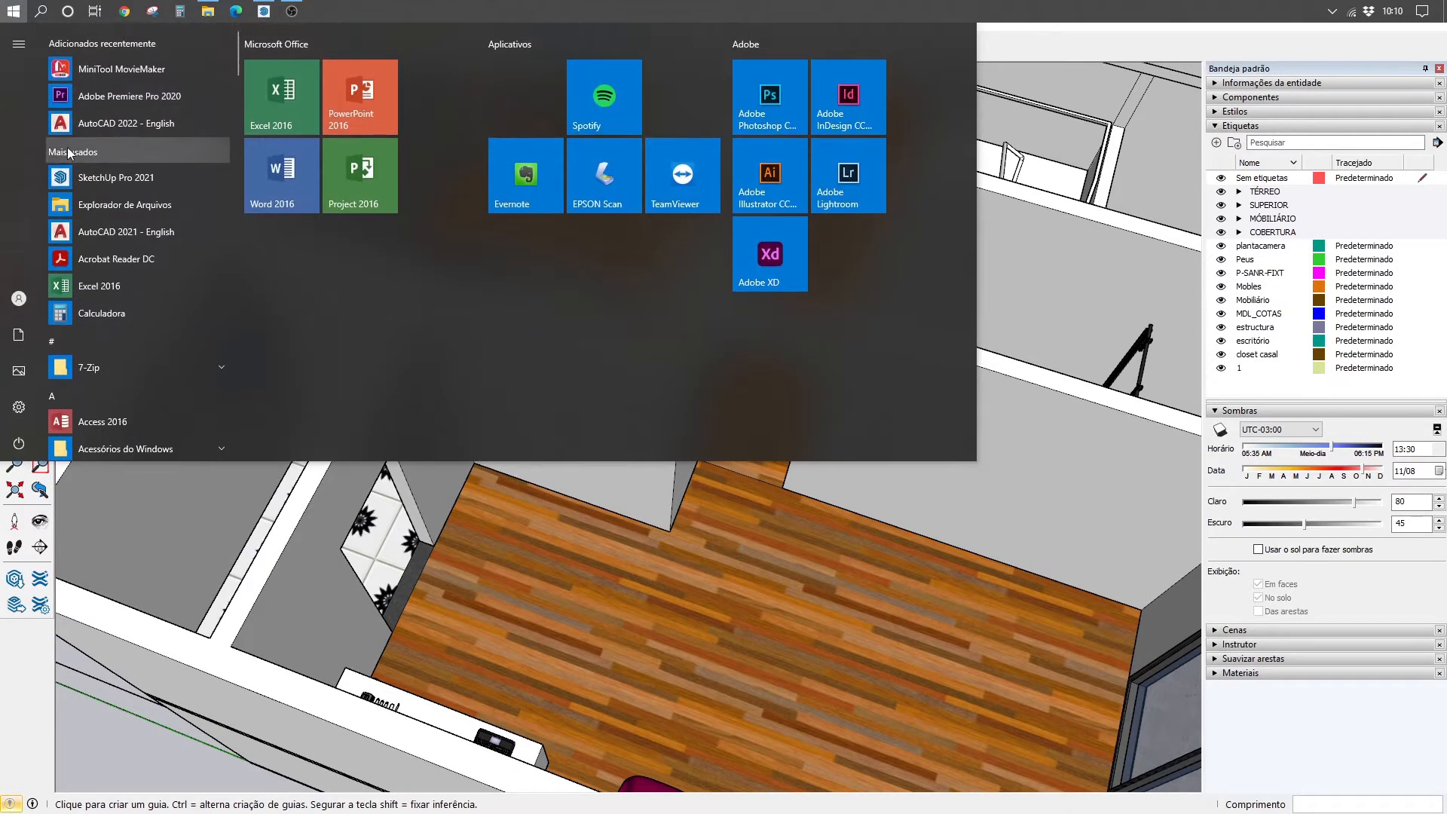
click(91, 179)
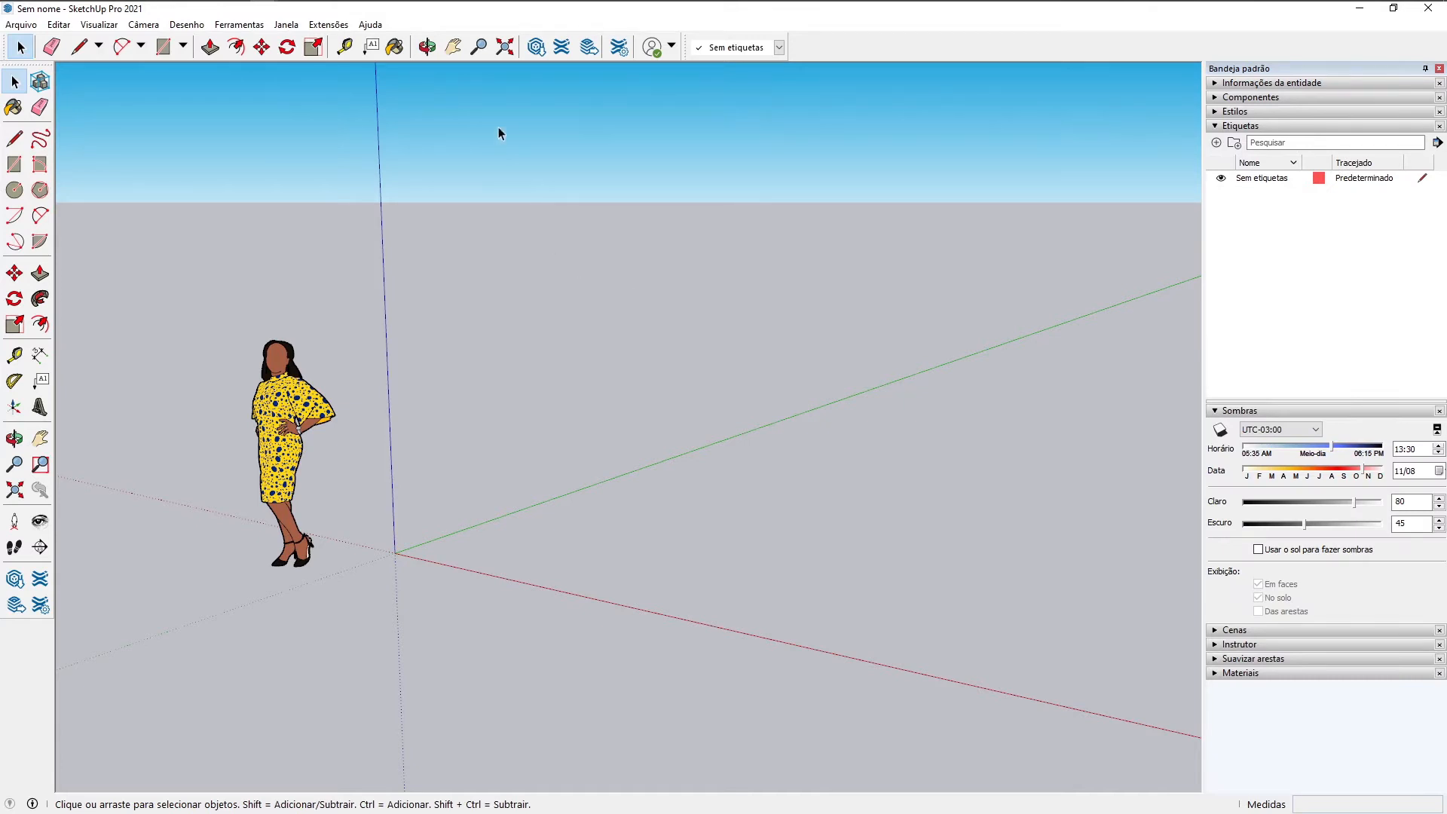
click(535, 47)
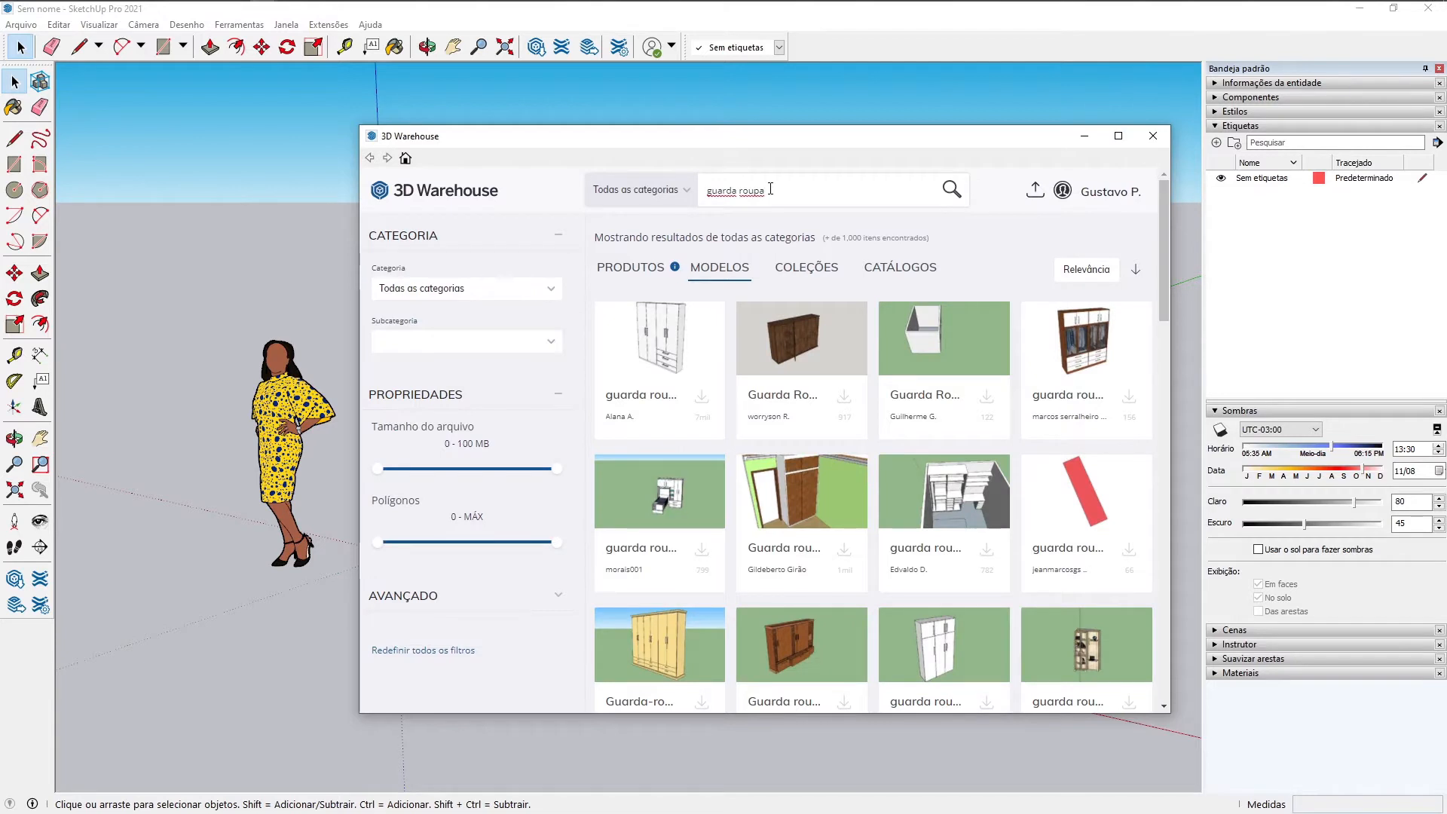
click(1070, 273)
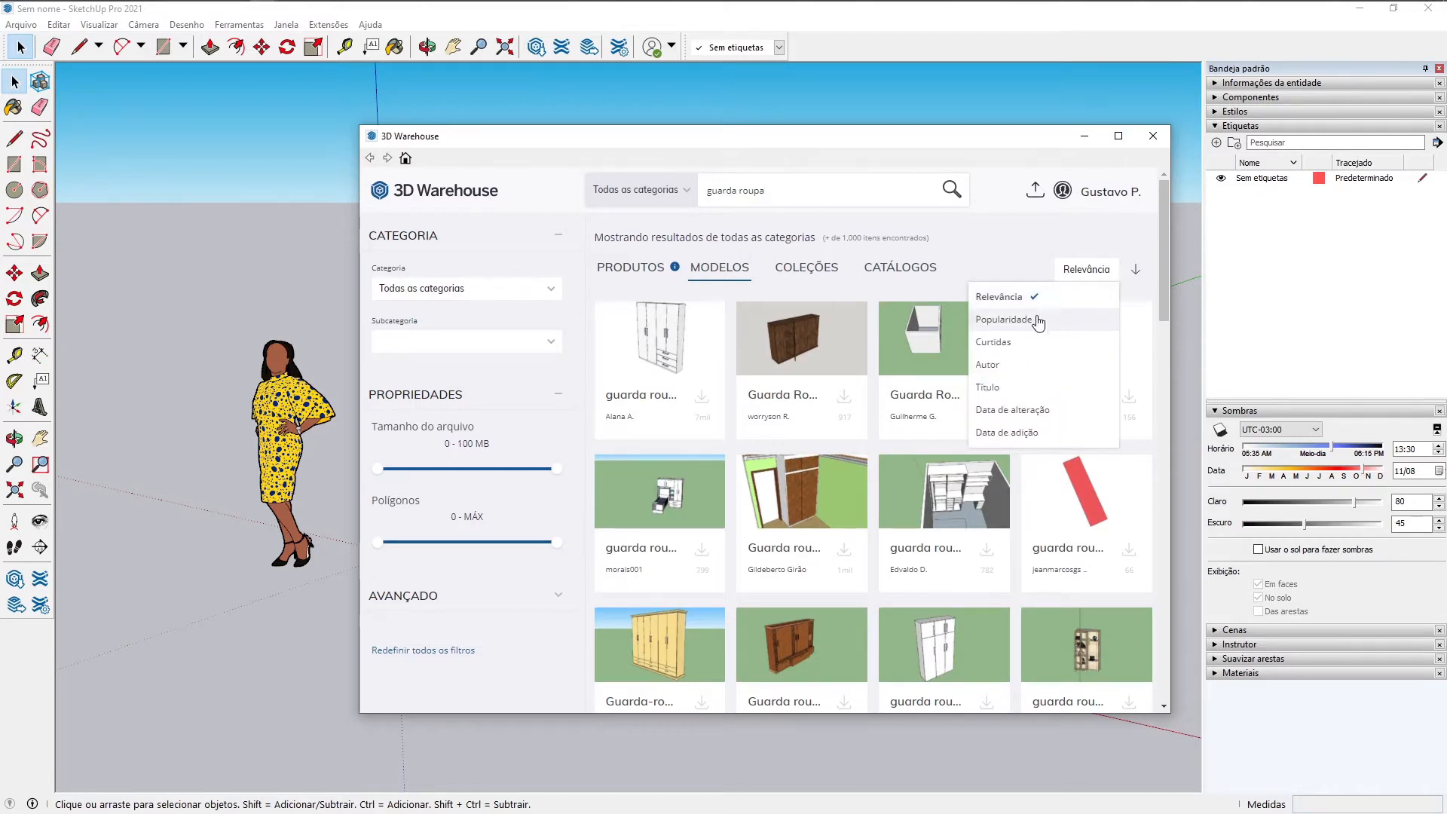
click(1037, 320)
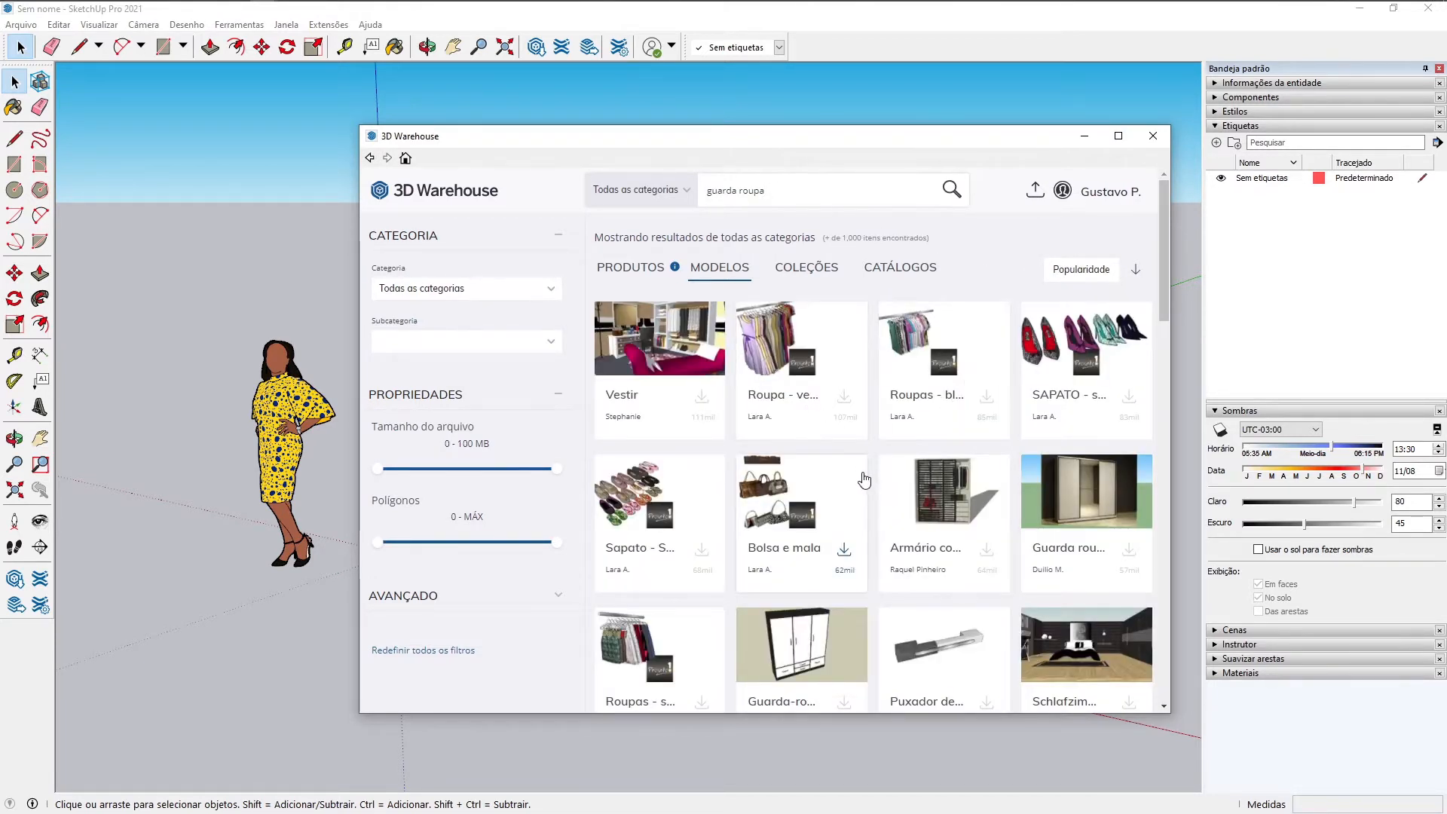
Step: Load the white three-door wardrobe with dark trim directly into the empty model and place it near the axes
scroll(861, 482, down, 2)
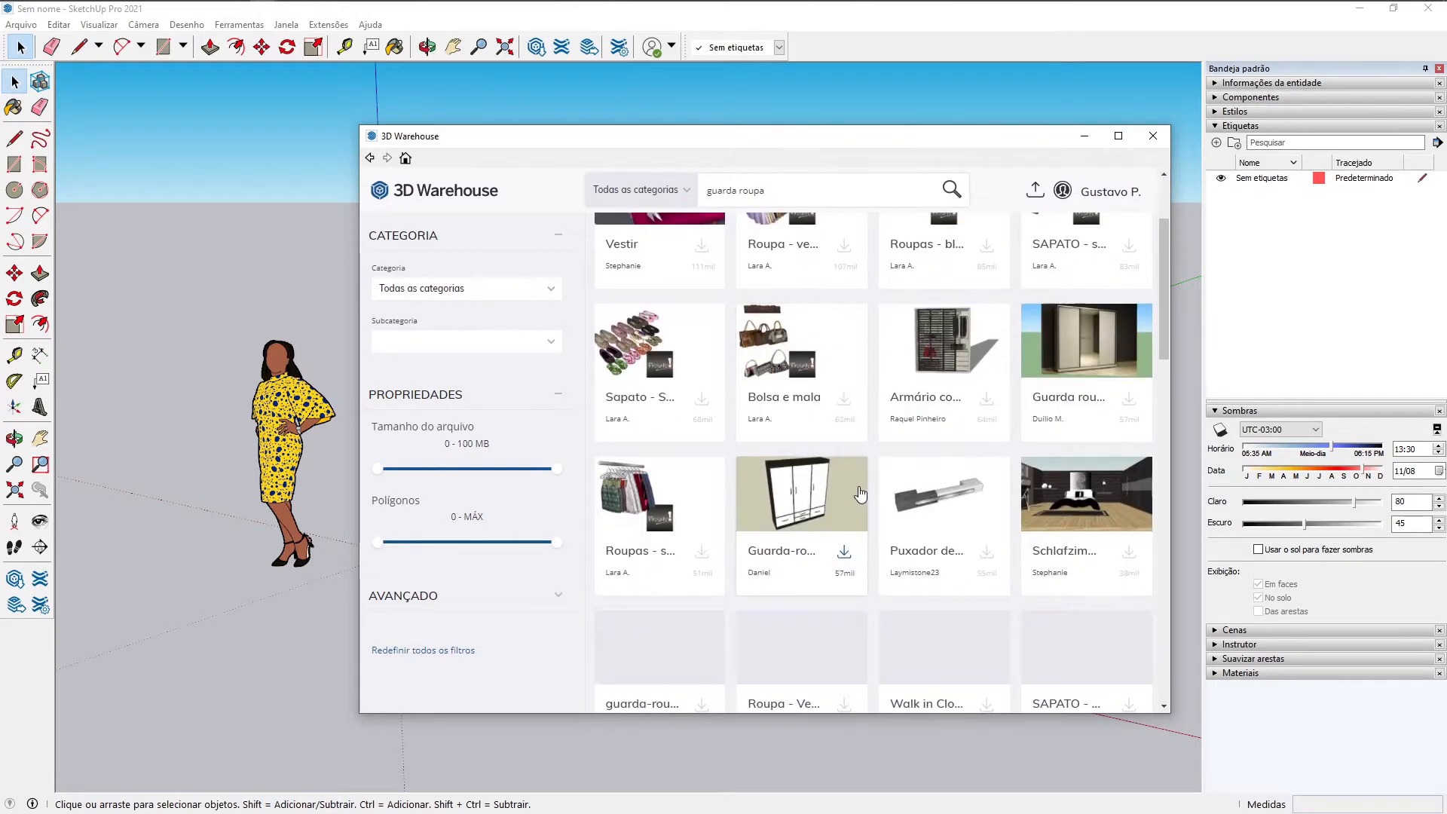
click(844, 553)
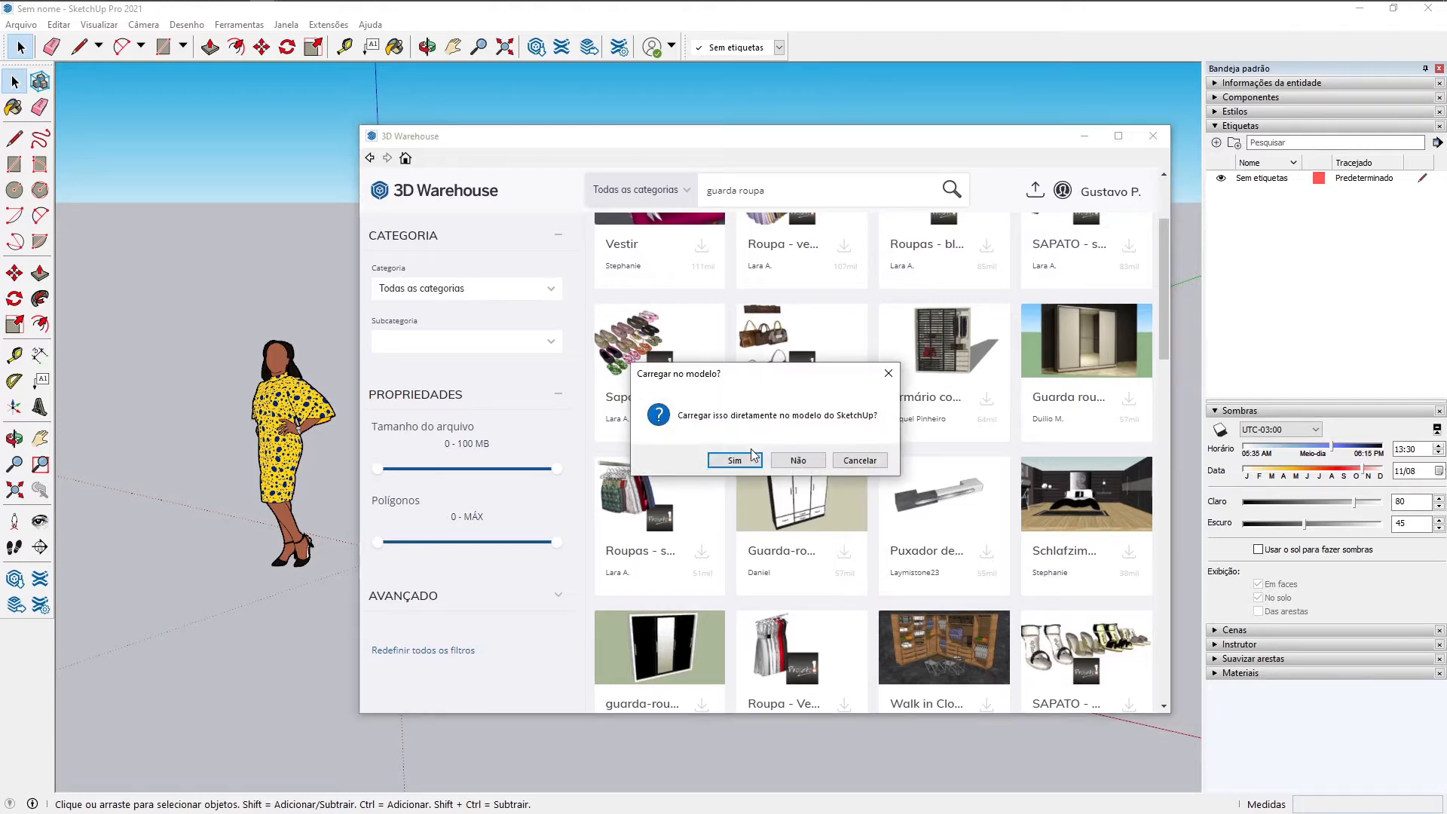
click(751, 461)
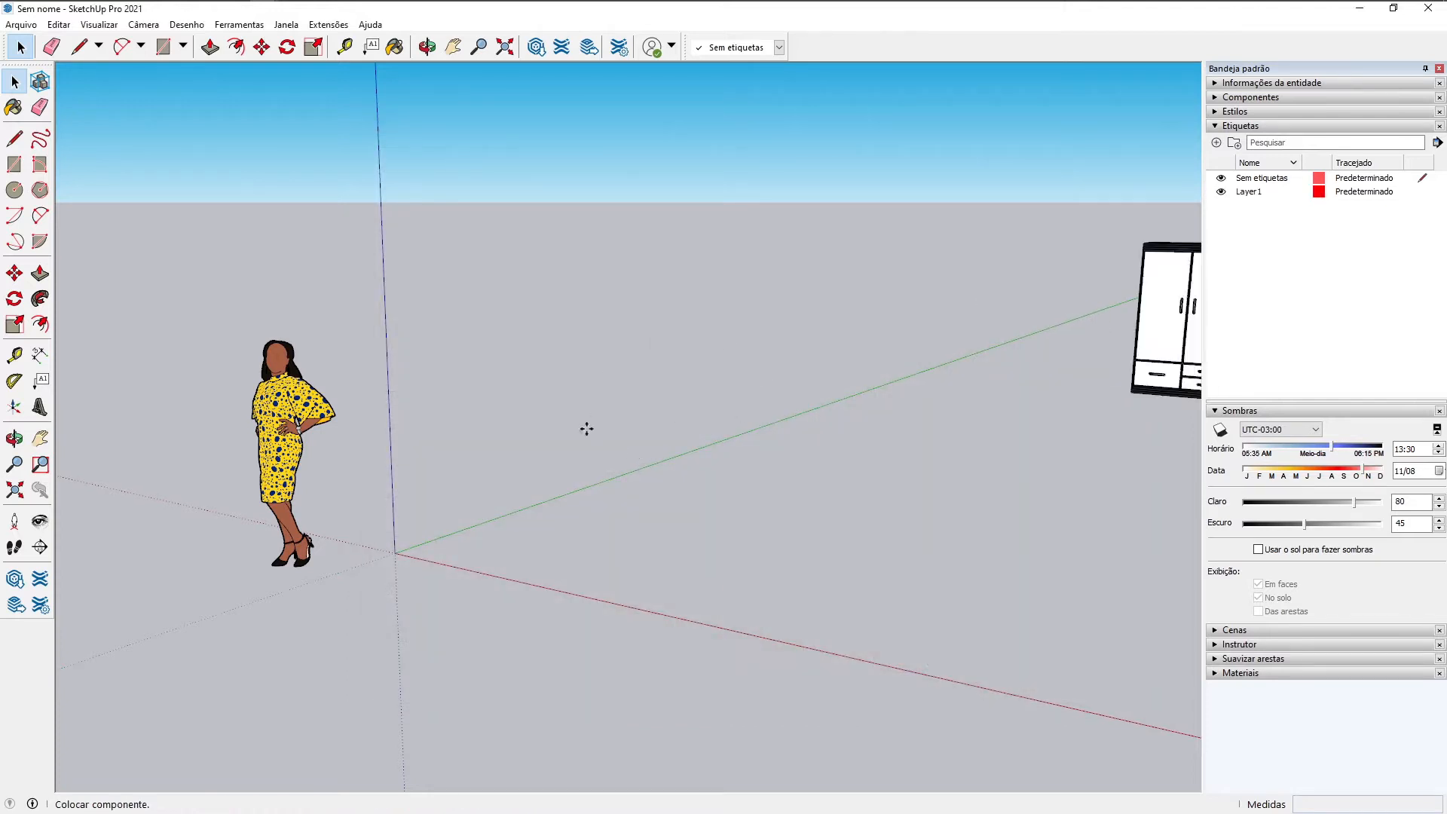
click(99, 520)
key(space)
Step: Measure the wardrobe's width along its rear top edge
middle_drag(1082, 398, 801, 572)
scroll(1088, 427, up, 3)
middle_drag(720, 267, 688, 432)
scroll(688, 433, up, 1)
key(t)
click(500, 272)
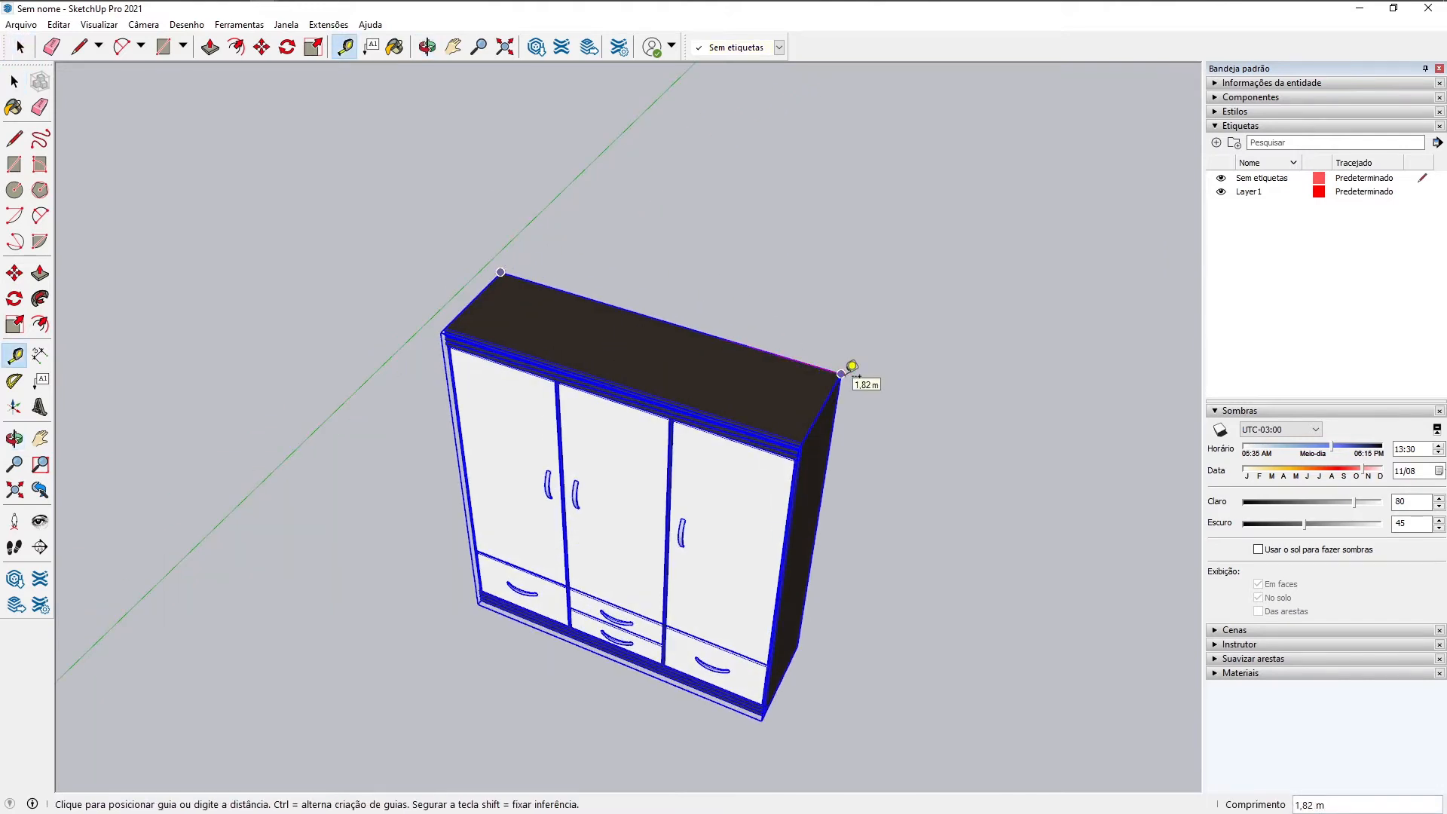
click(843, 372)
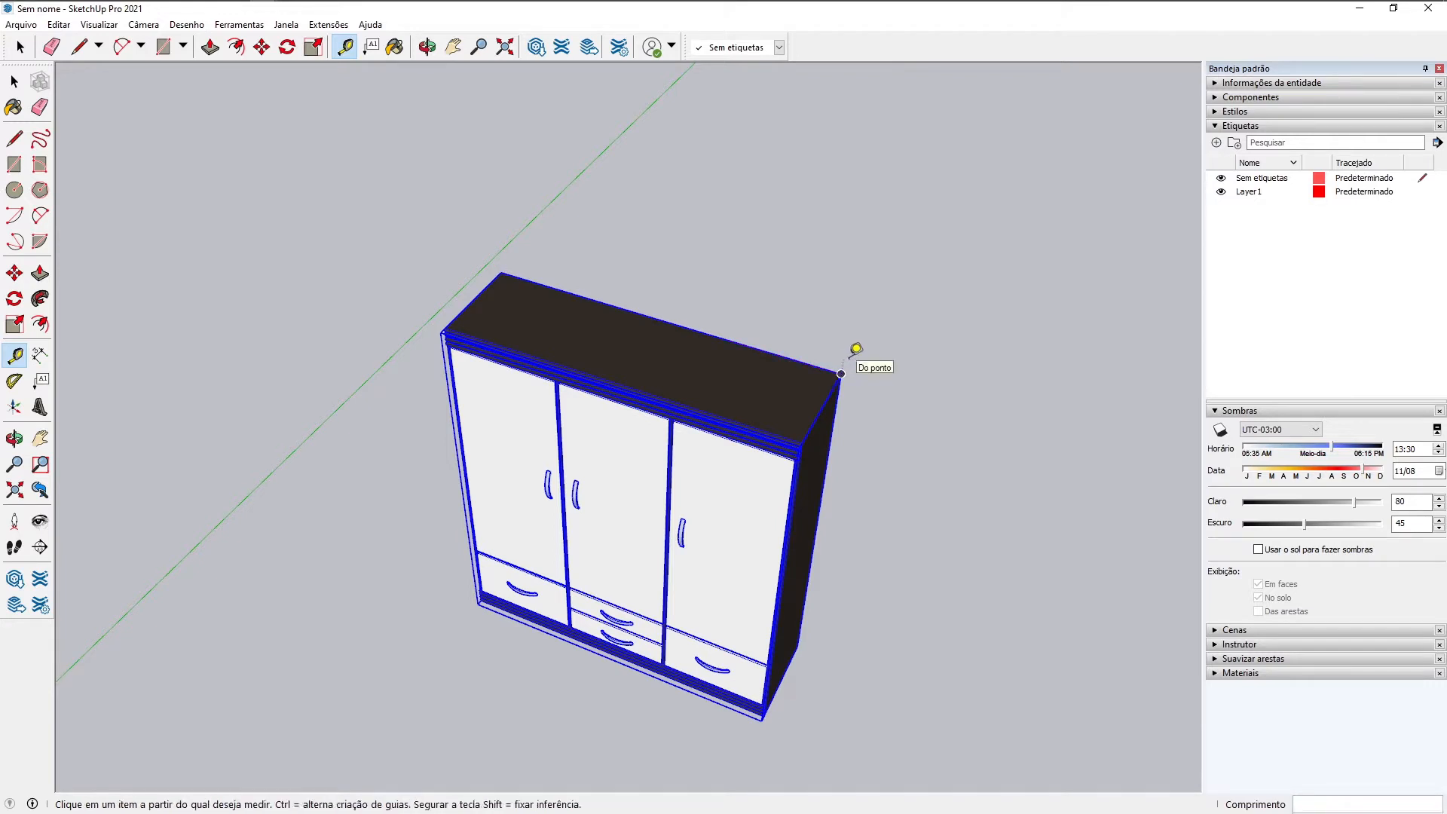
Step: Switch to the Aula 2 house model and paste the wardrobe onto the wood floor near the recess
key(alt+Tab)
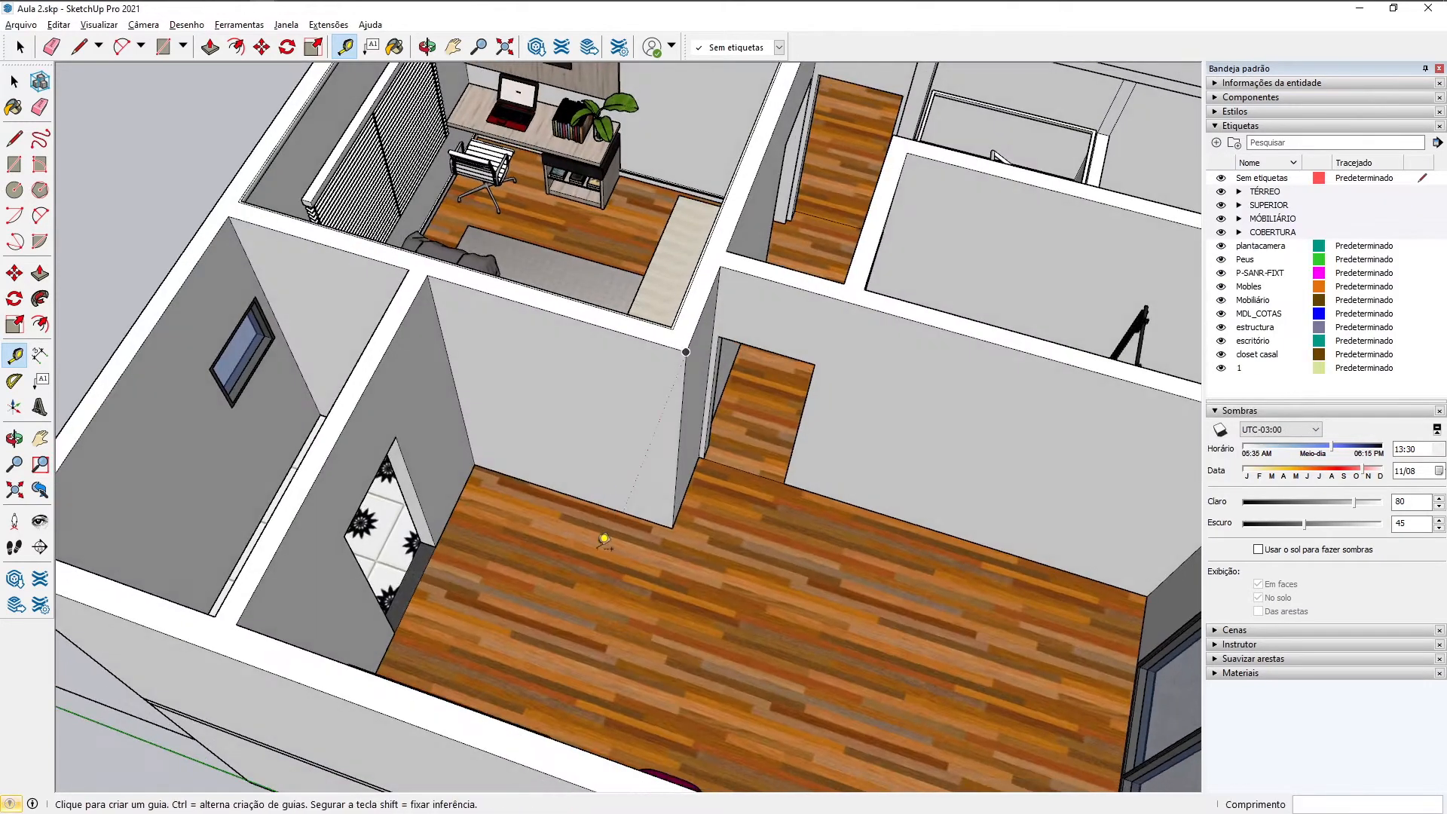
key(ctrl+v)
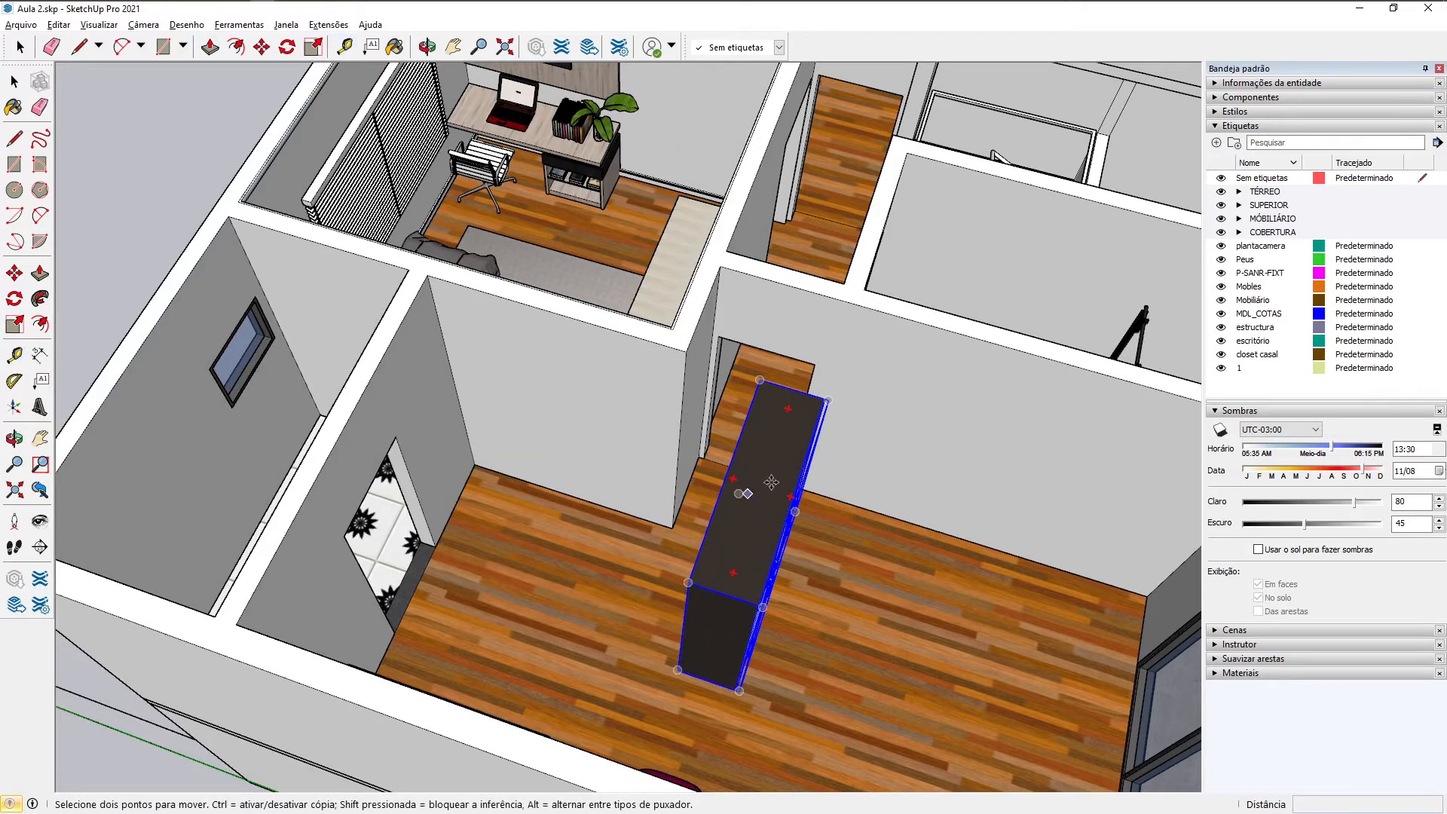
middle_drag(771, 482, 655, 499)
click(708, 506)
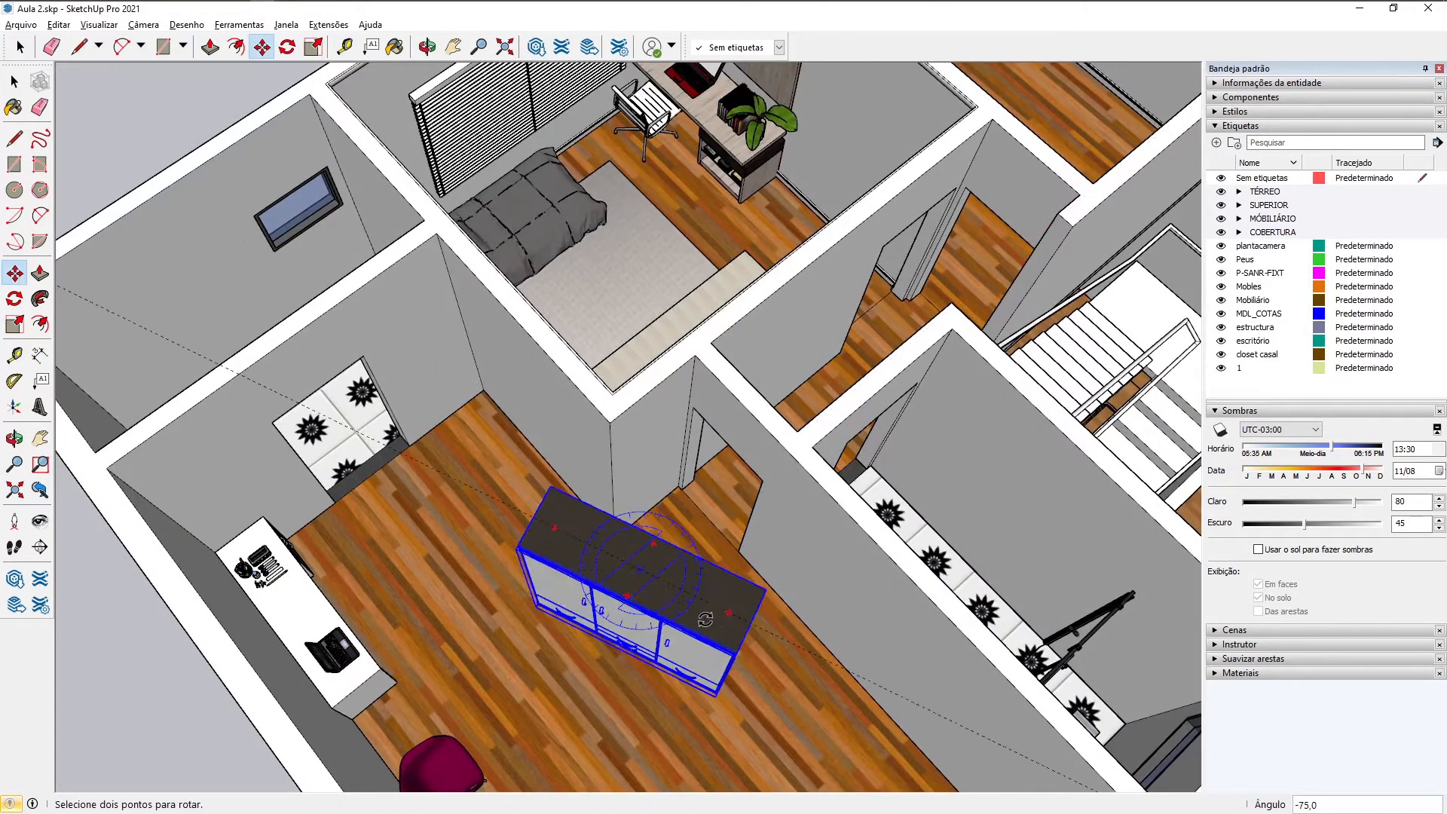
Step: Rotate the wardrobe parallel to the recessed wall and move it back against the wall, into the corner
click(696, 632)
click(592, 460)
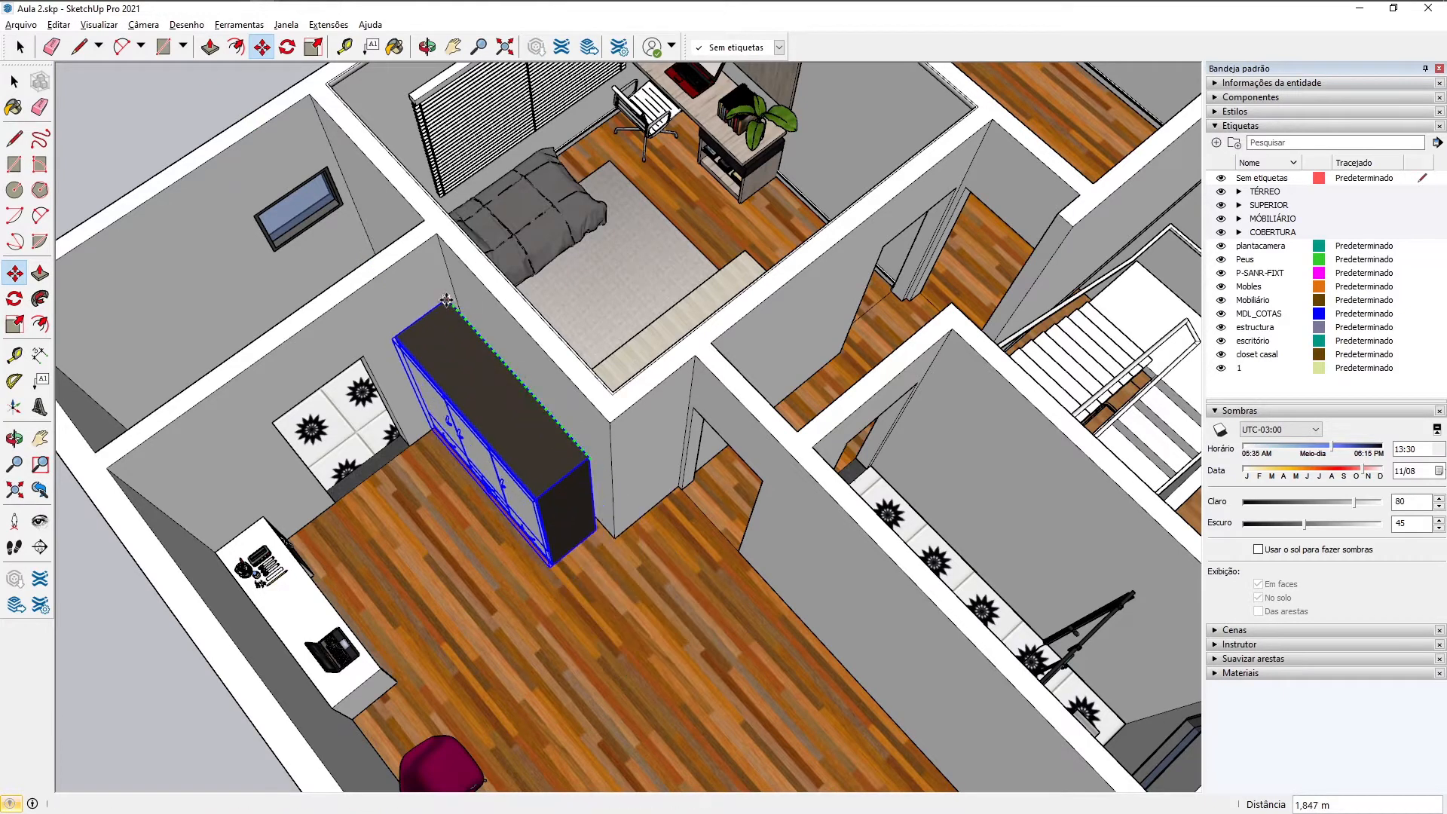
middle_drag(615, 450, 690, 477)
scroll(627, 446, down, 2)
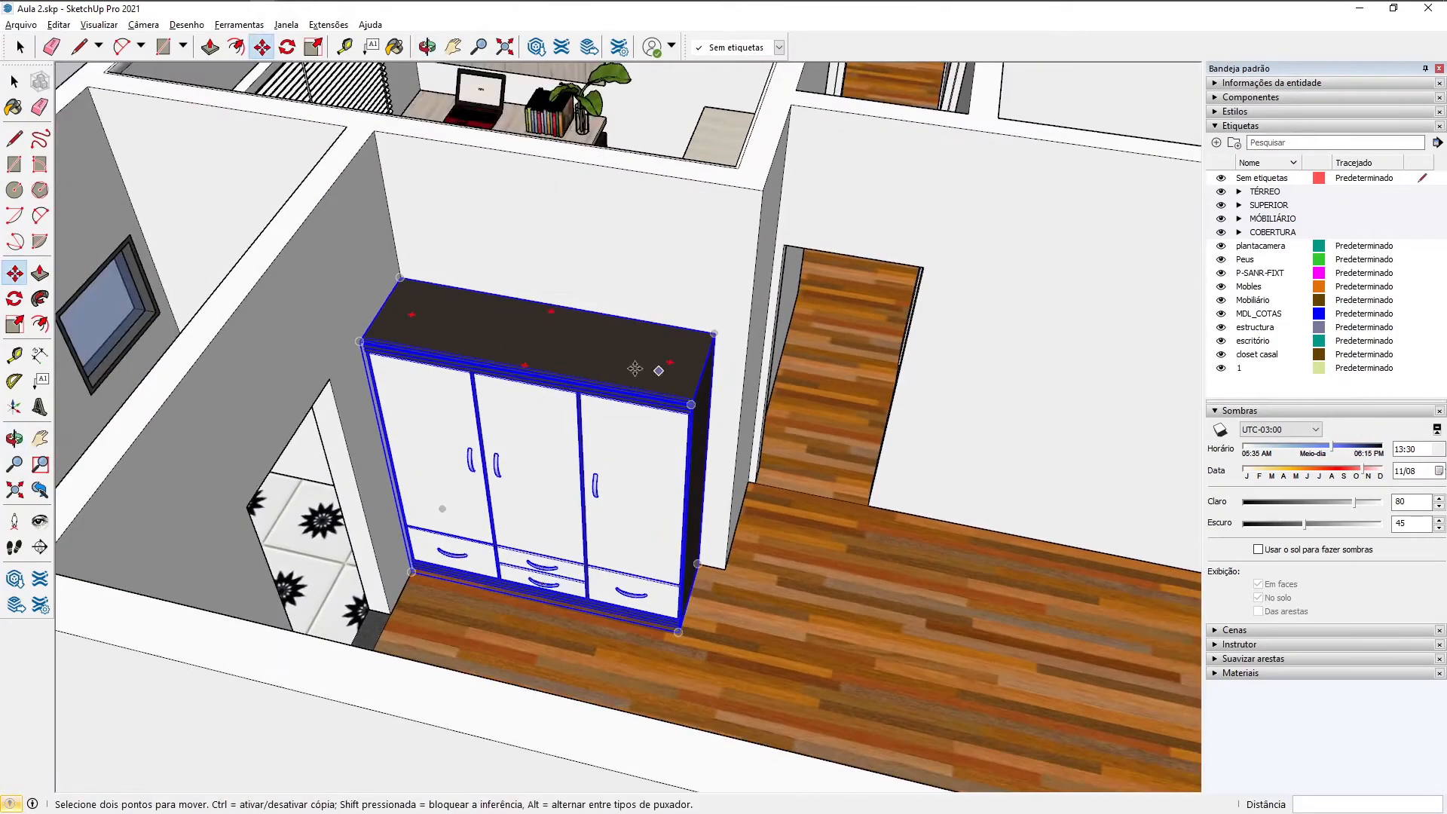
middle_drag(688, 439, 557, 444)
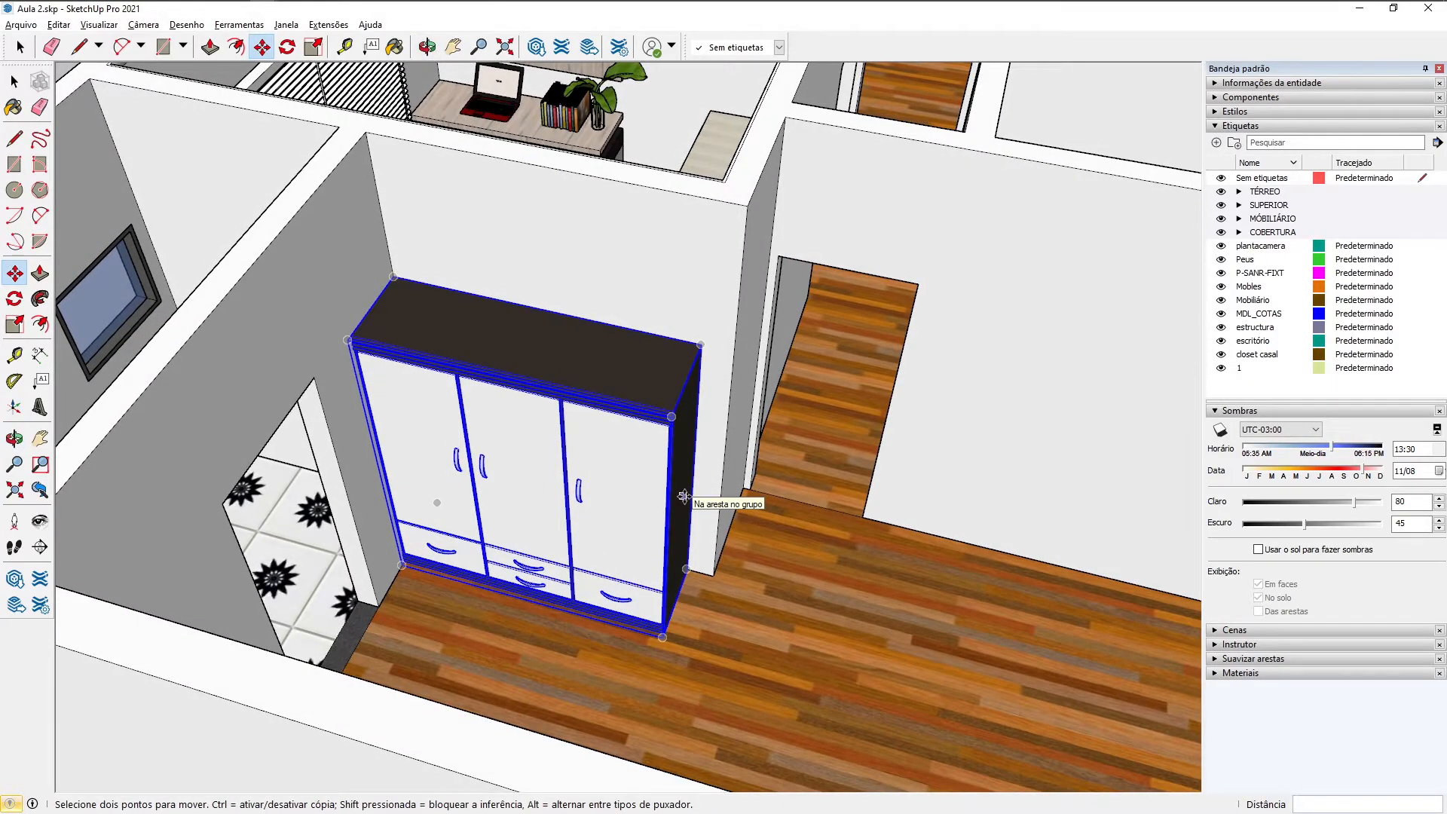
middle_drag(684, 495, 662, 525)
key(space)
middle_drag(570, 518, 474, 497)
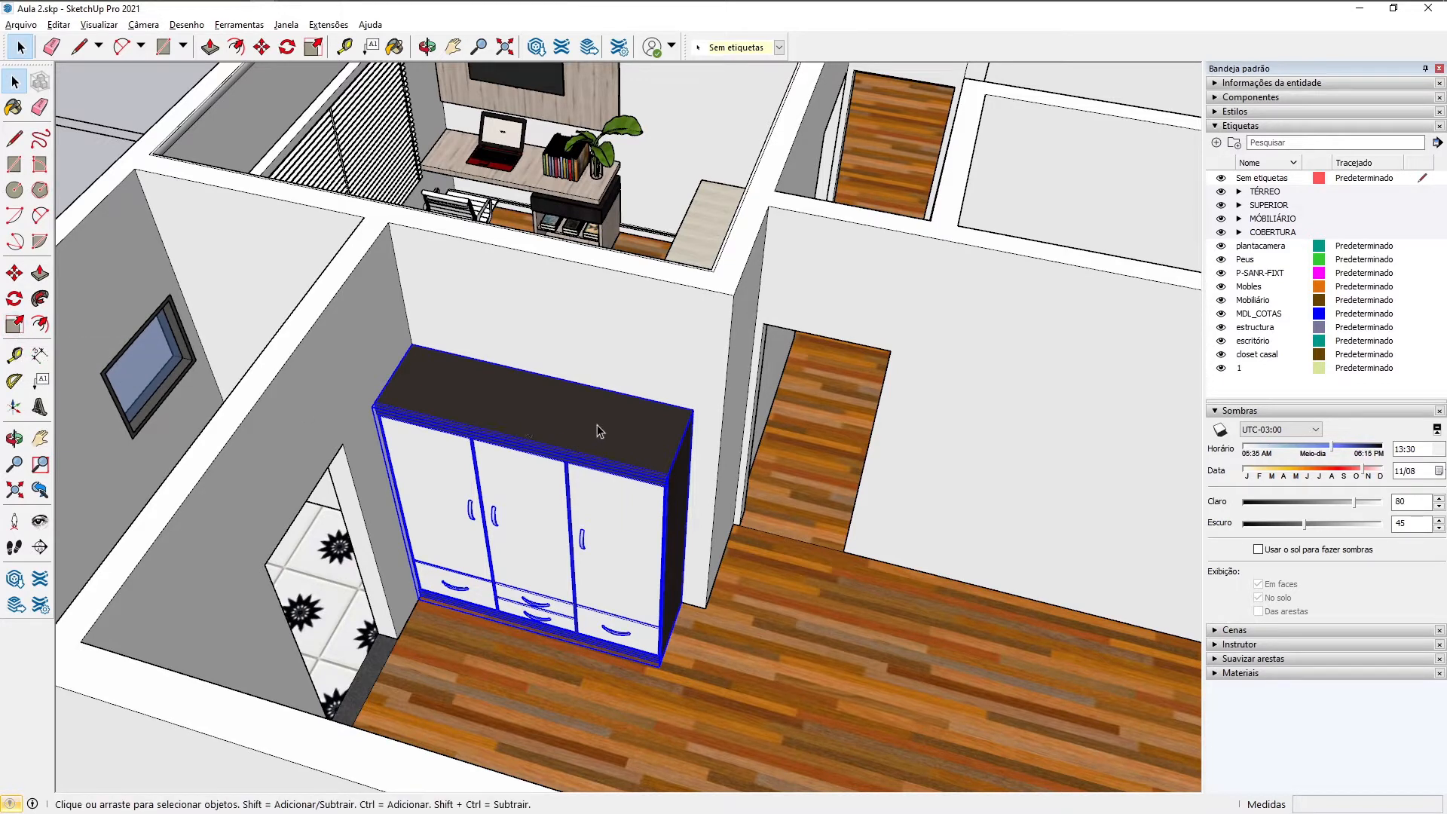
Step: Try scaling the wardrobe separately along its width, height and depth
key(s)
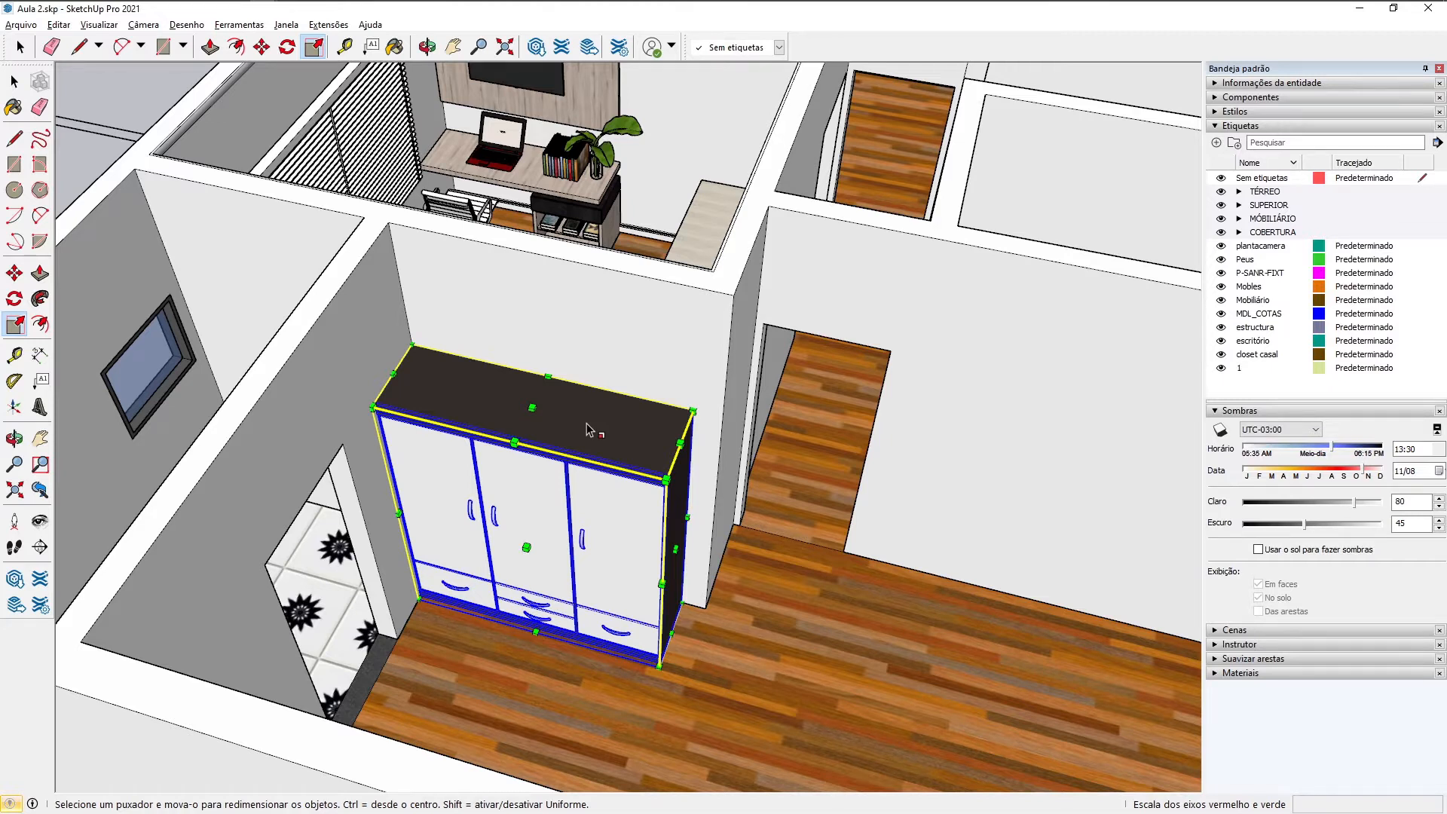
scroll(590, 429, up, 4)
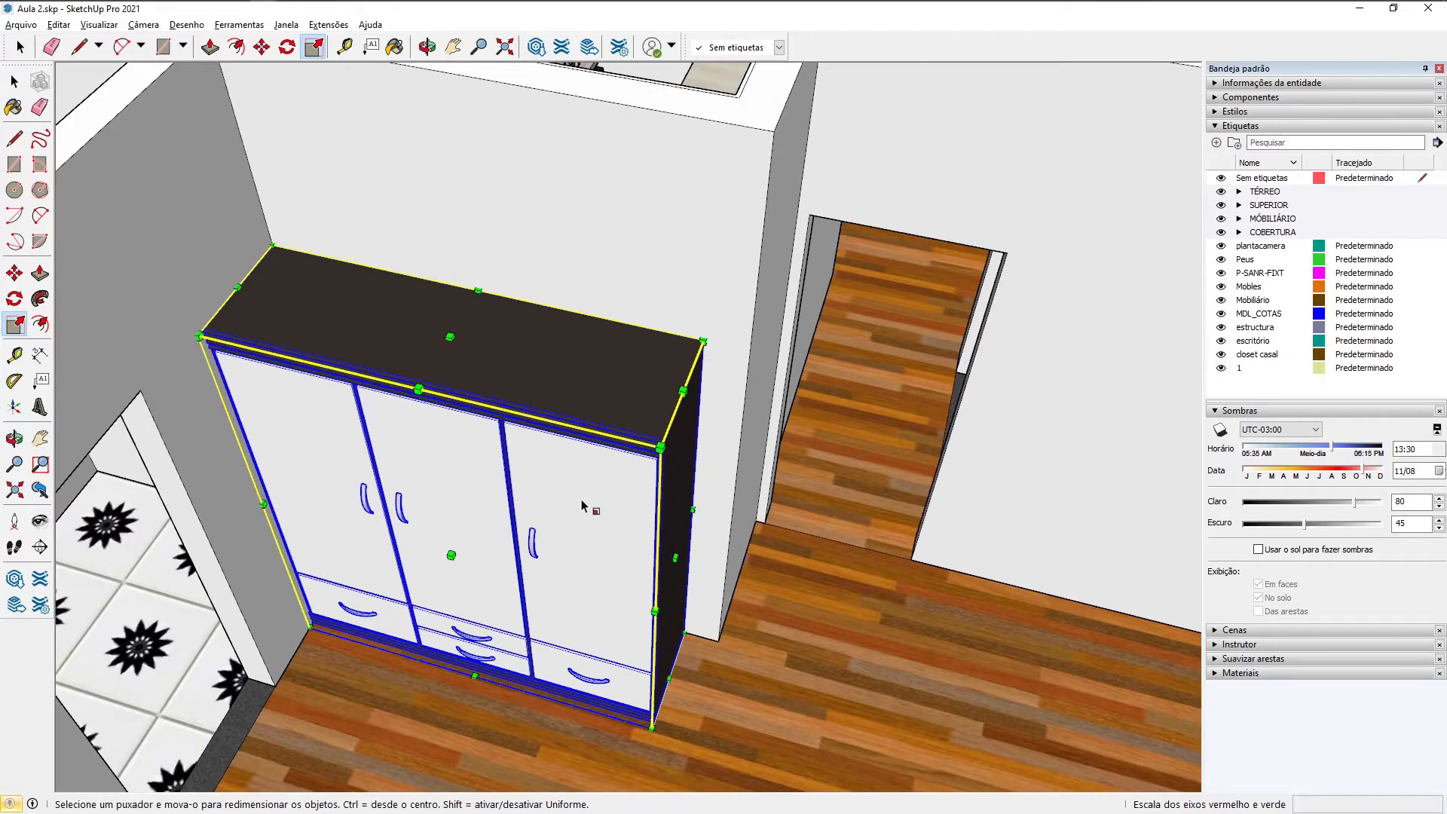
scroll(520, 435, up, 1)
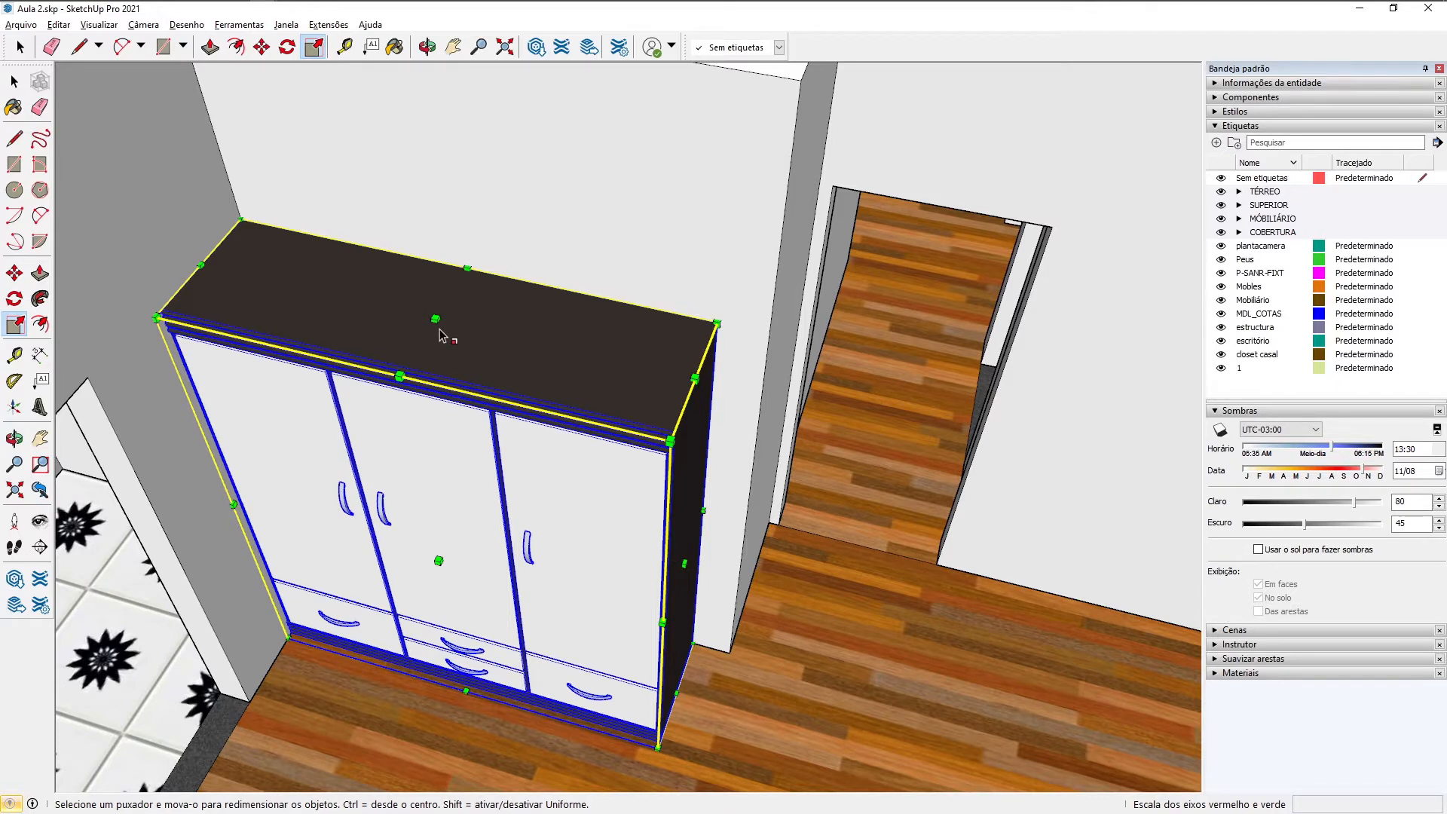
drag(683, 563, 742, 566)
key(Escape)
drag(435, 320, 470, 247)
key(Escape)
drag(437, 563, 460, 602)
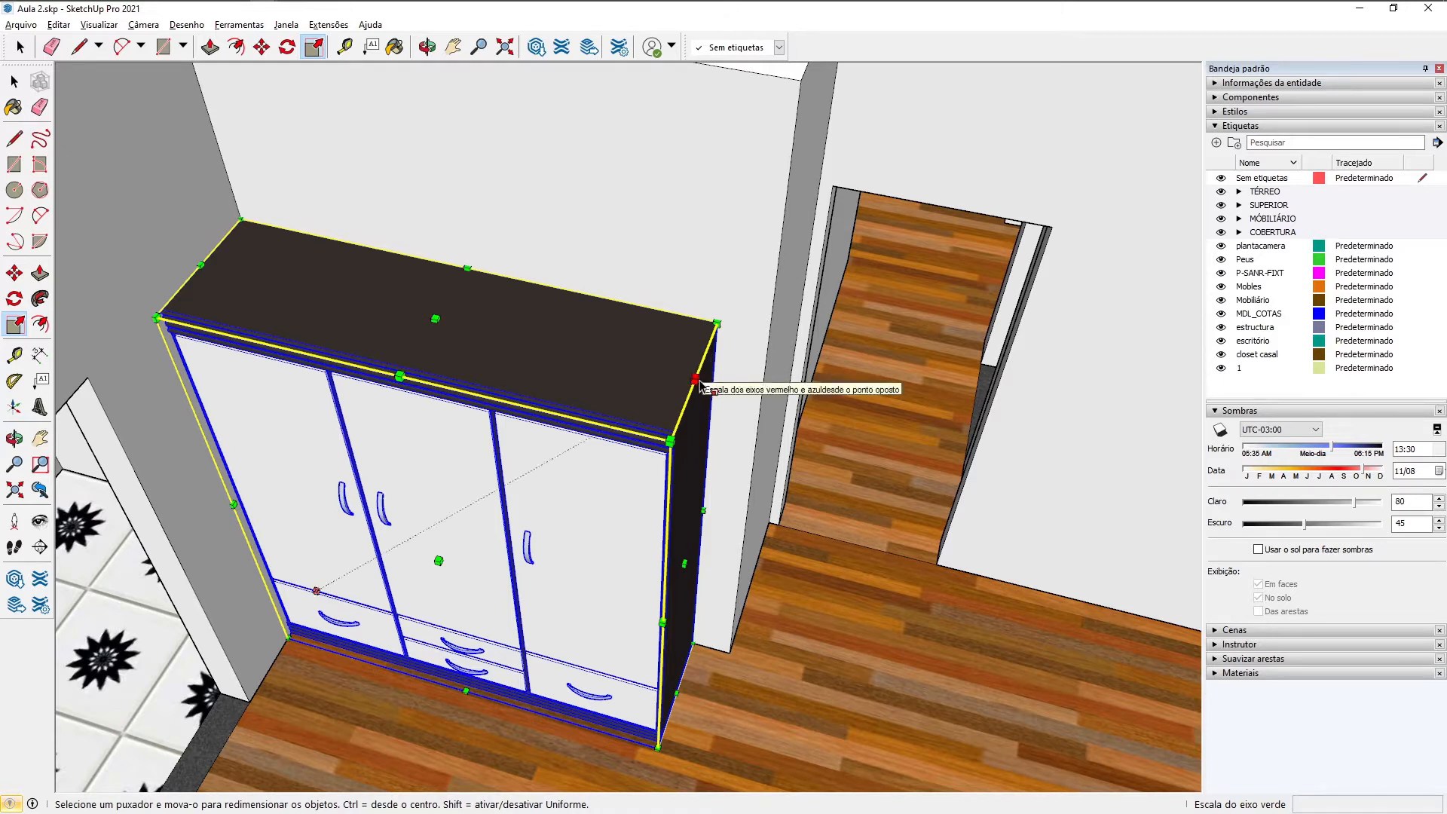
Step: Try scaling the wardrobe on the red and blue axes together, and uniformly by up to about 1.30
drag(700, 385, 702, 386)
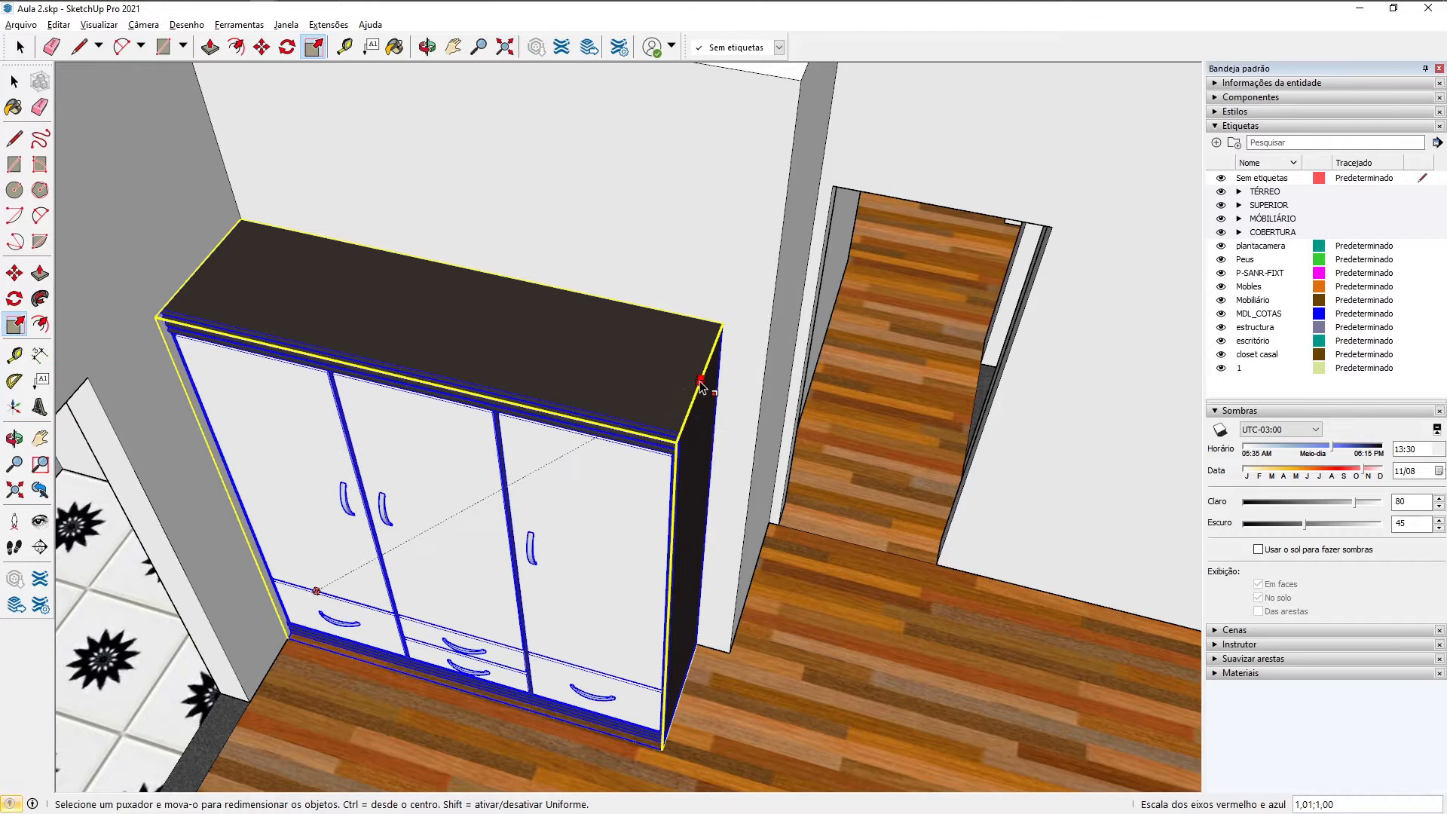
mouse_move(700, 384)
mouse_down()
mouse_move(616, 377)
mouse_move(527, 335)
mouse_move(591, 275)
mouse_move(613, 372)
mouse_move(613, 276)
mouse_move(622, 333)
mouse_move(694, 381)
mouse_up()
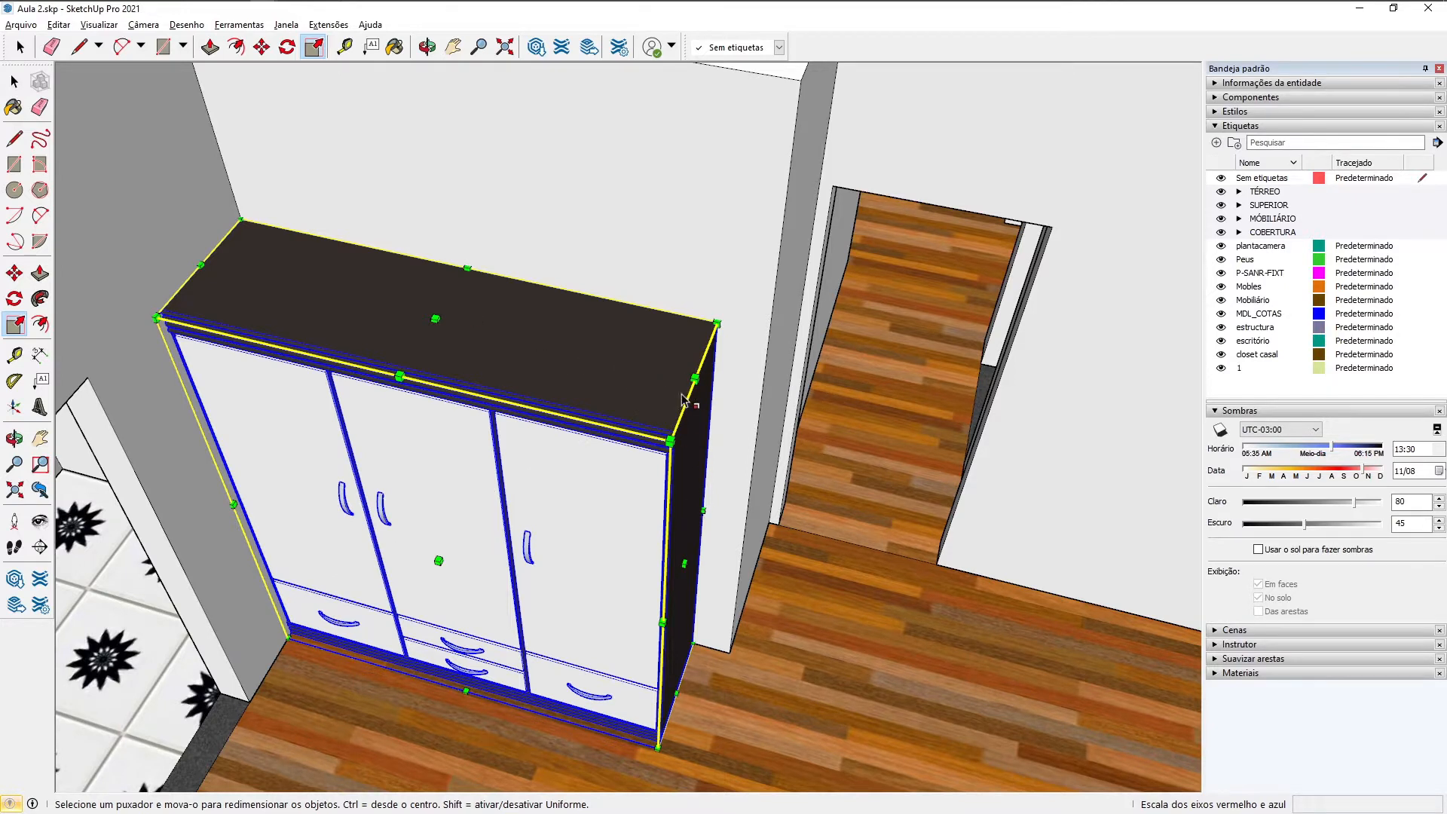
drag(694, 386, 631, 347)
key(Escape)
drag(670, 440, 886, 428)
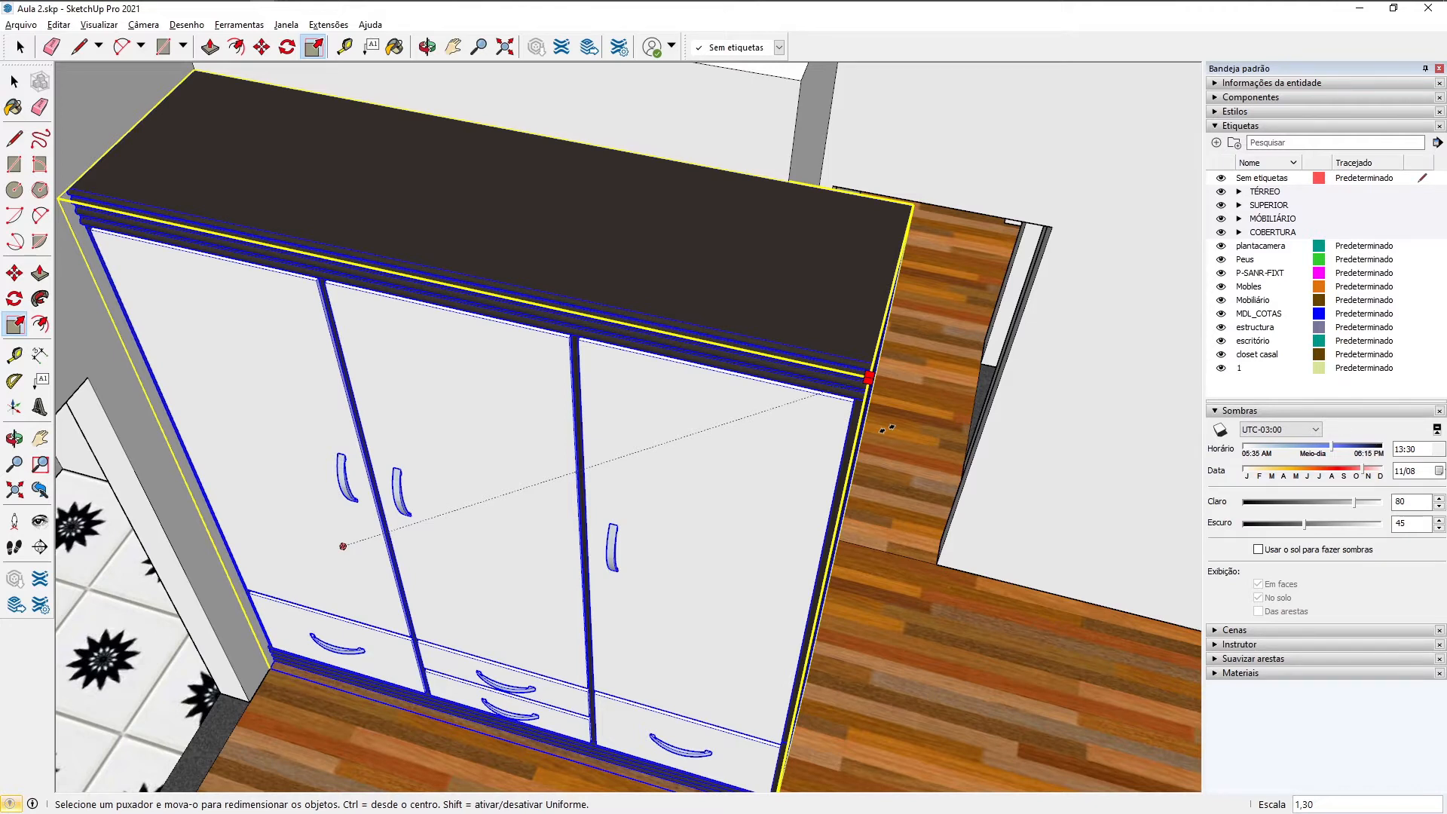
drag(829, 436, 699, 446)
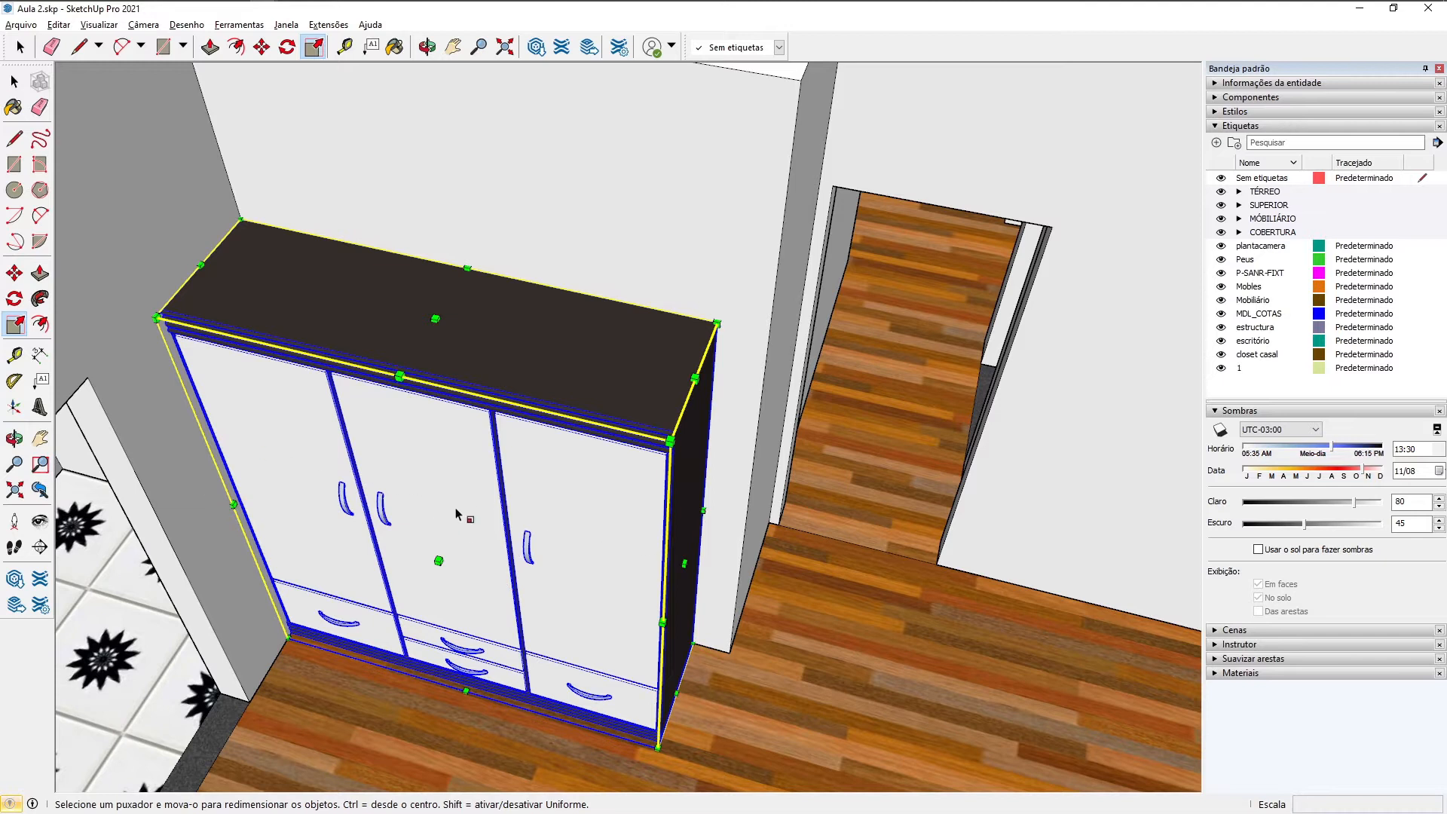
Step: Scale the wardrobe's width by about 1.10 to reach the end of the recessed wall, and stretch its height nearly to the wall's top
scroll(511, 532, down, 1)
scroll(511, 531, down, 3)
scroll(630, 481, up, 2)
middle_drag(674, 526, 597, 590)
drag(575, 574, 629, 404)
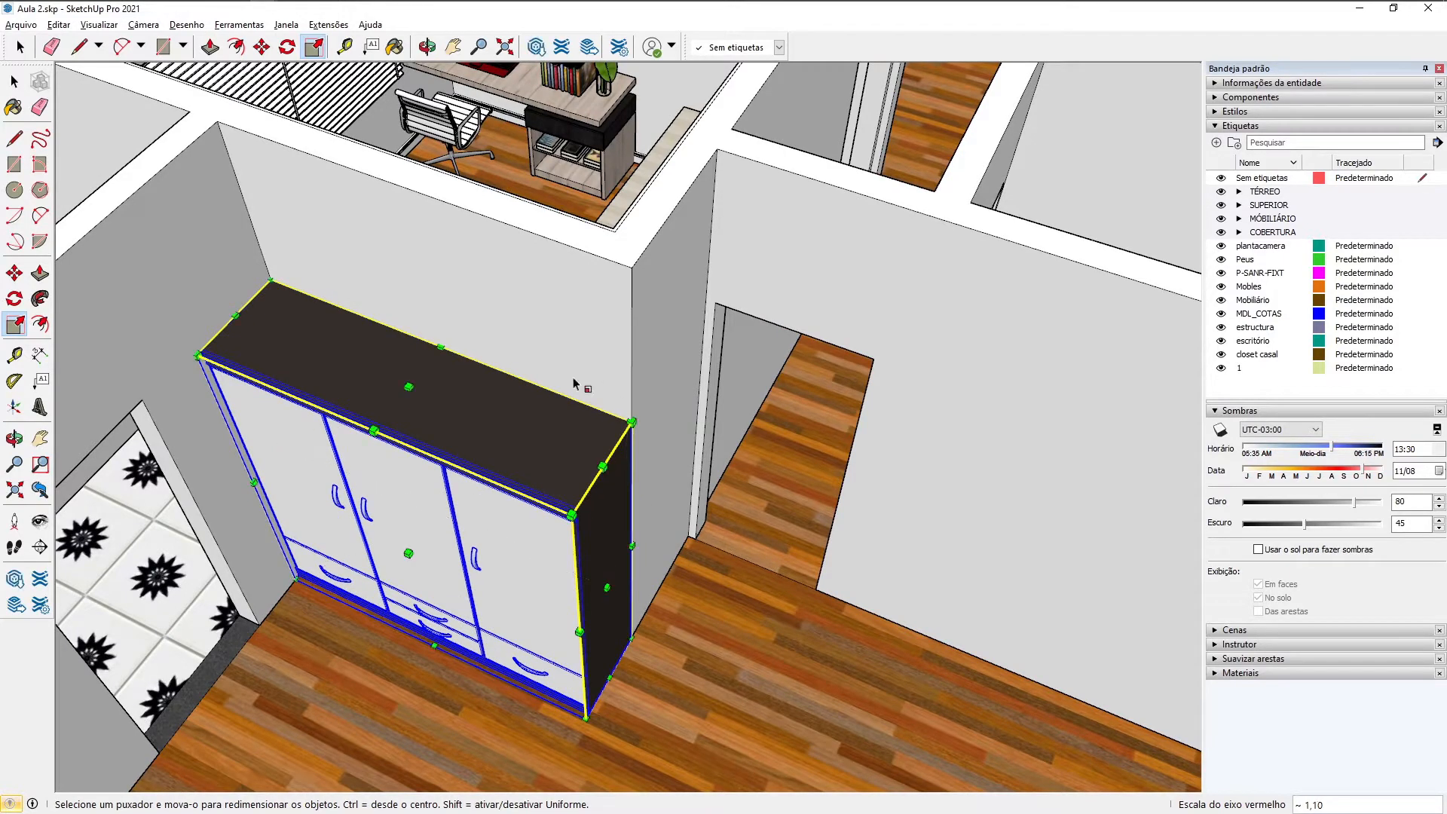
drag(405, 386, 375, 233)
scroll(548, 387, down, 4)
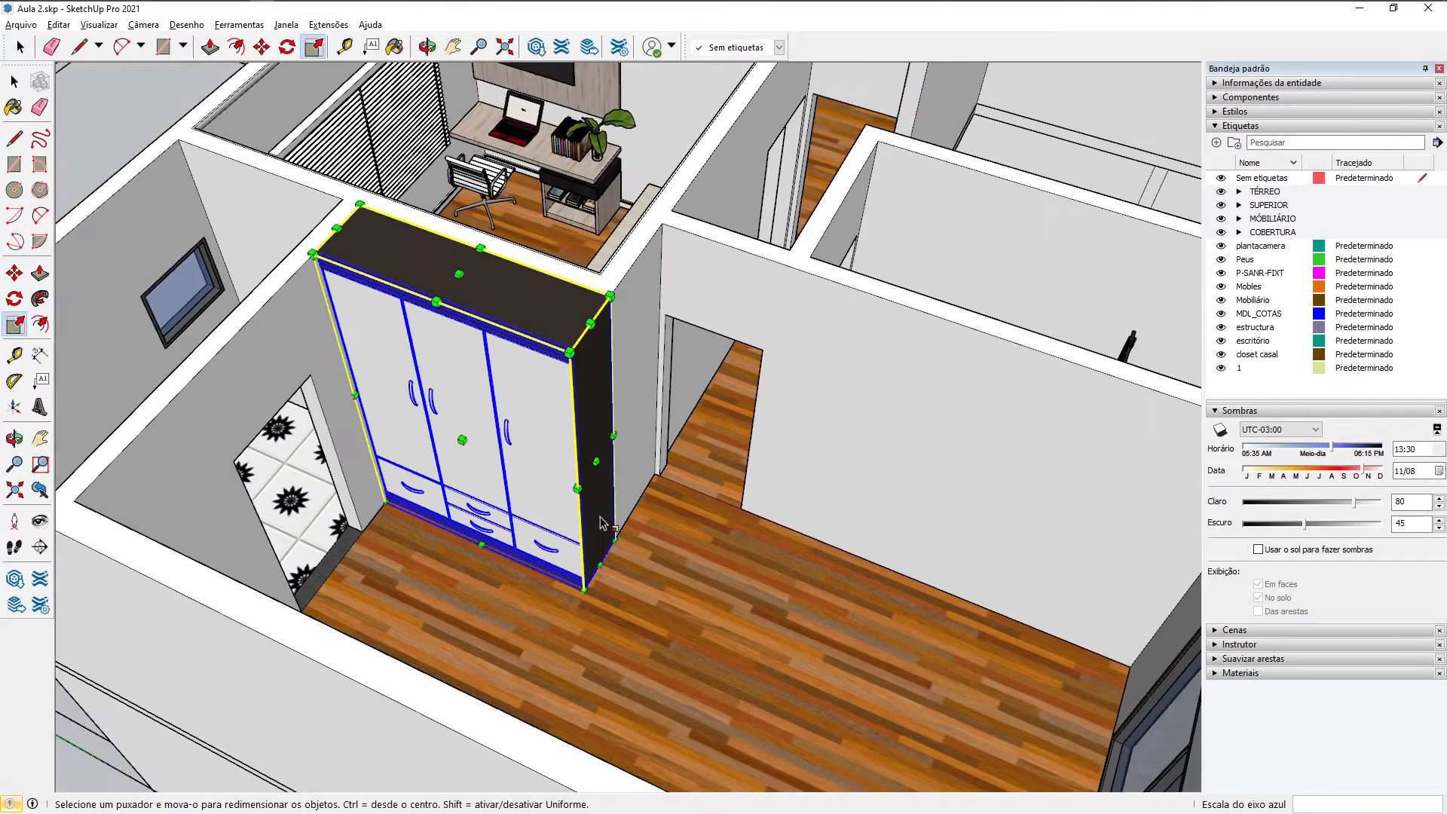
key(space)
middle_drag(620, 623, 652, 607)
click(109, 125)
mouse_move(449, 362)
middle_down()
mouse_move(673, 349)
mouse_move(452, 368)
middle_up()
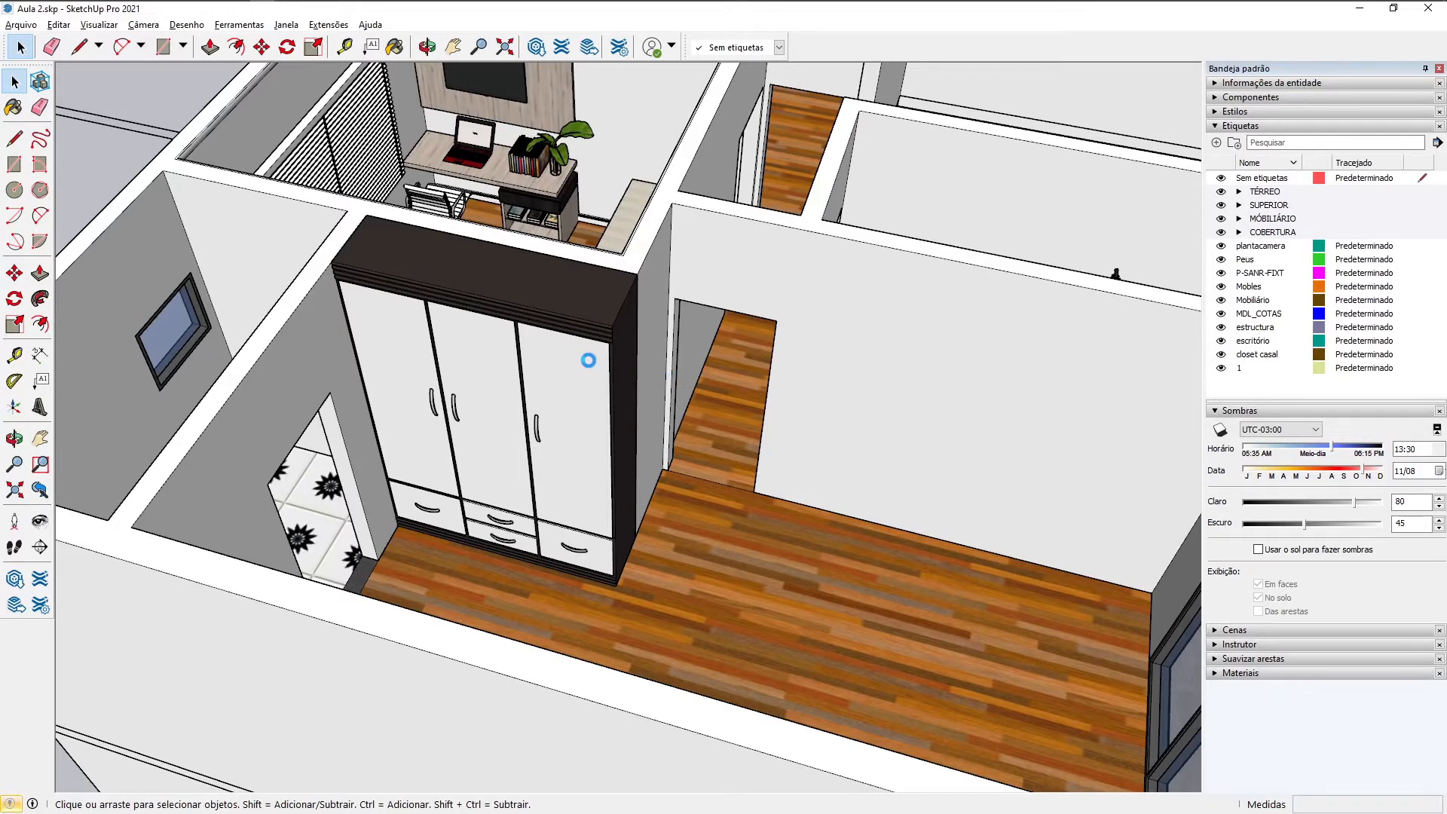
scroll(588, 360, down, 1)
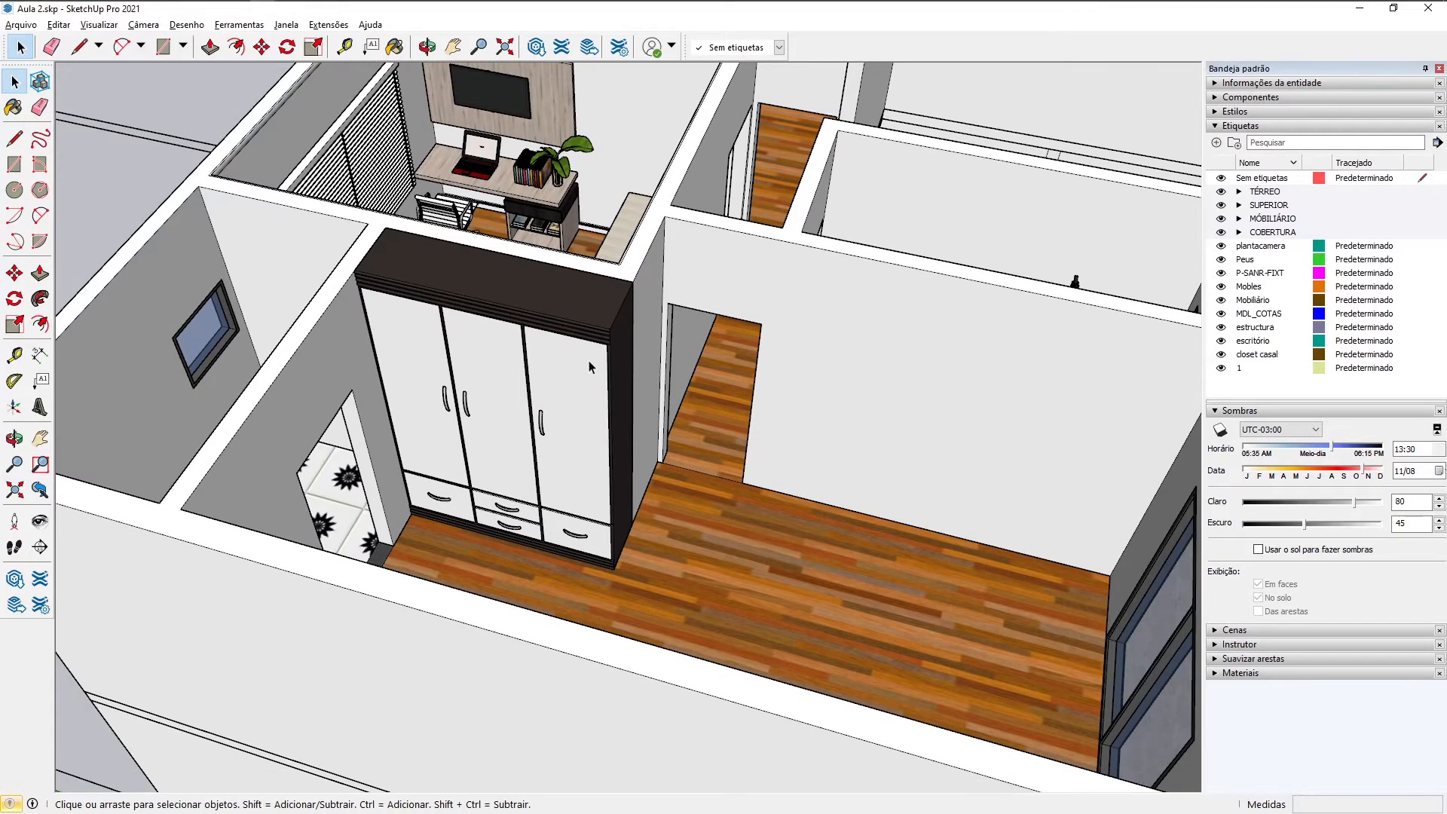
Step: Draw a 0.5 m by 0.5 m square on the tiled floor in front of the sliding glass door
scroll(589, 360, down, 3)
middle_drag(589, 360, 226, 437)
middle_drag(460, 557, 471, 596)
scroll(454, 594, up, 1)
scroll(453, 601, up, 2)
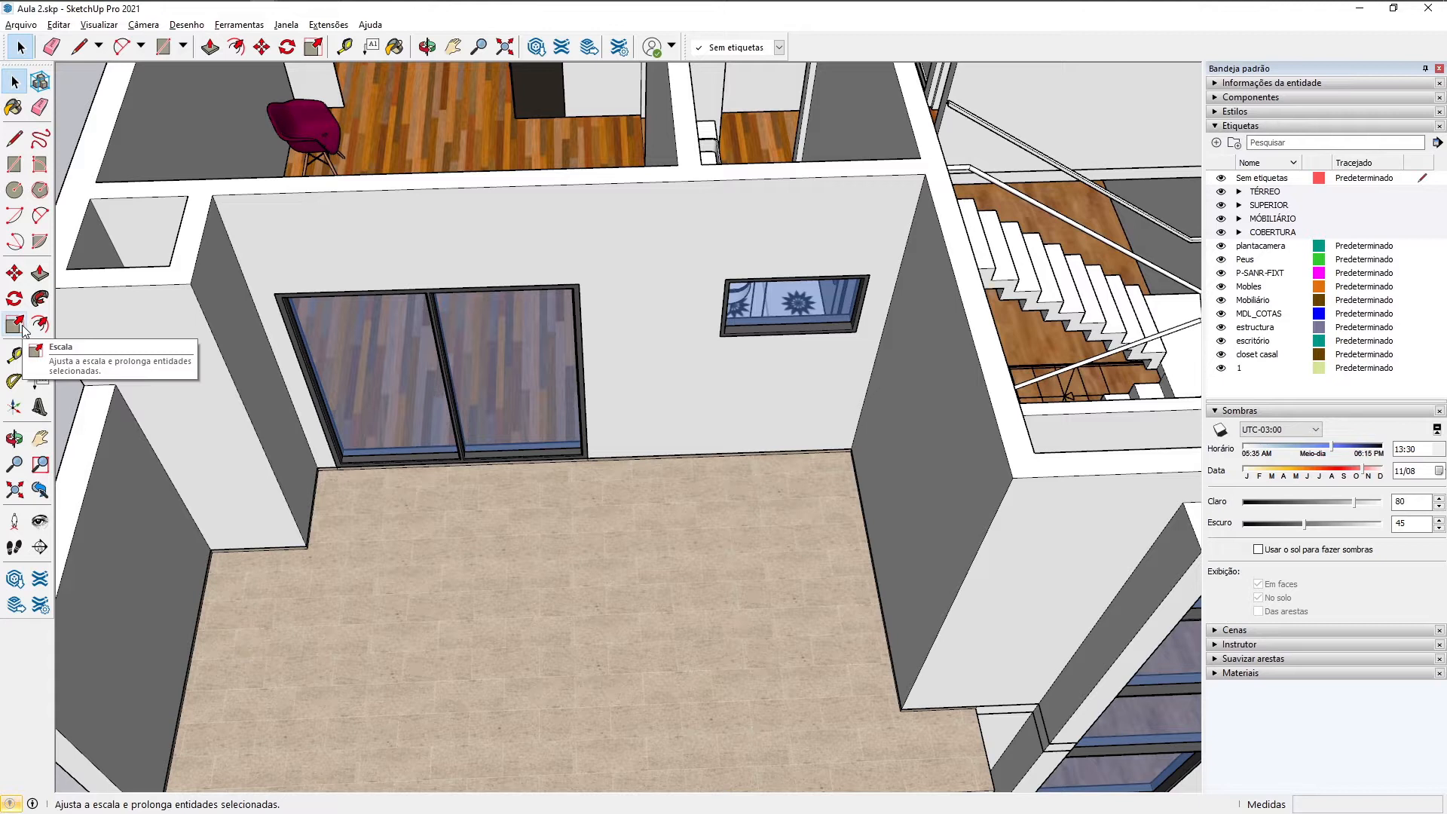
key(r)
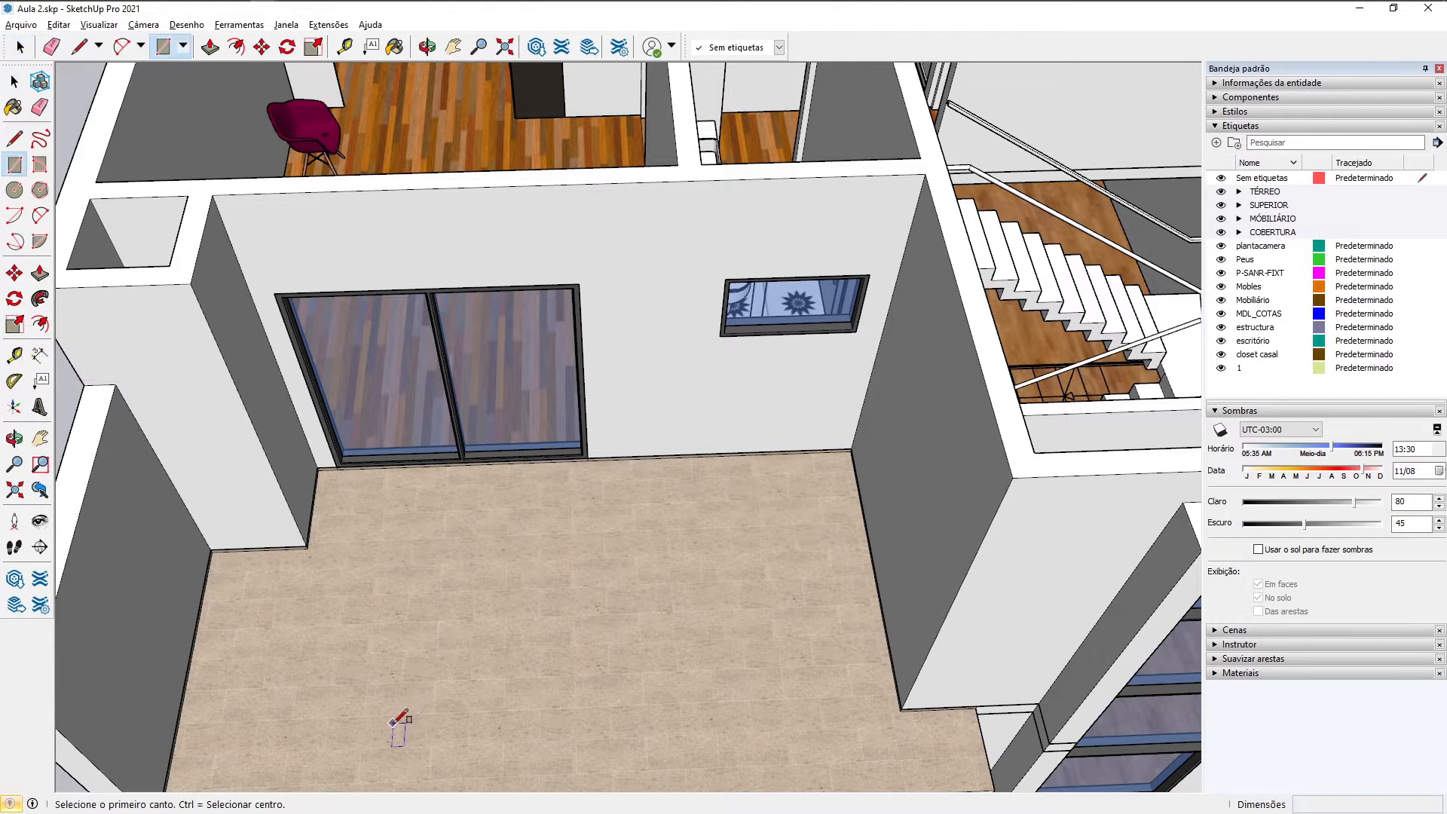
click(392, 723)
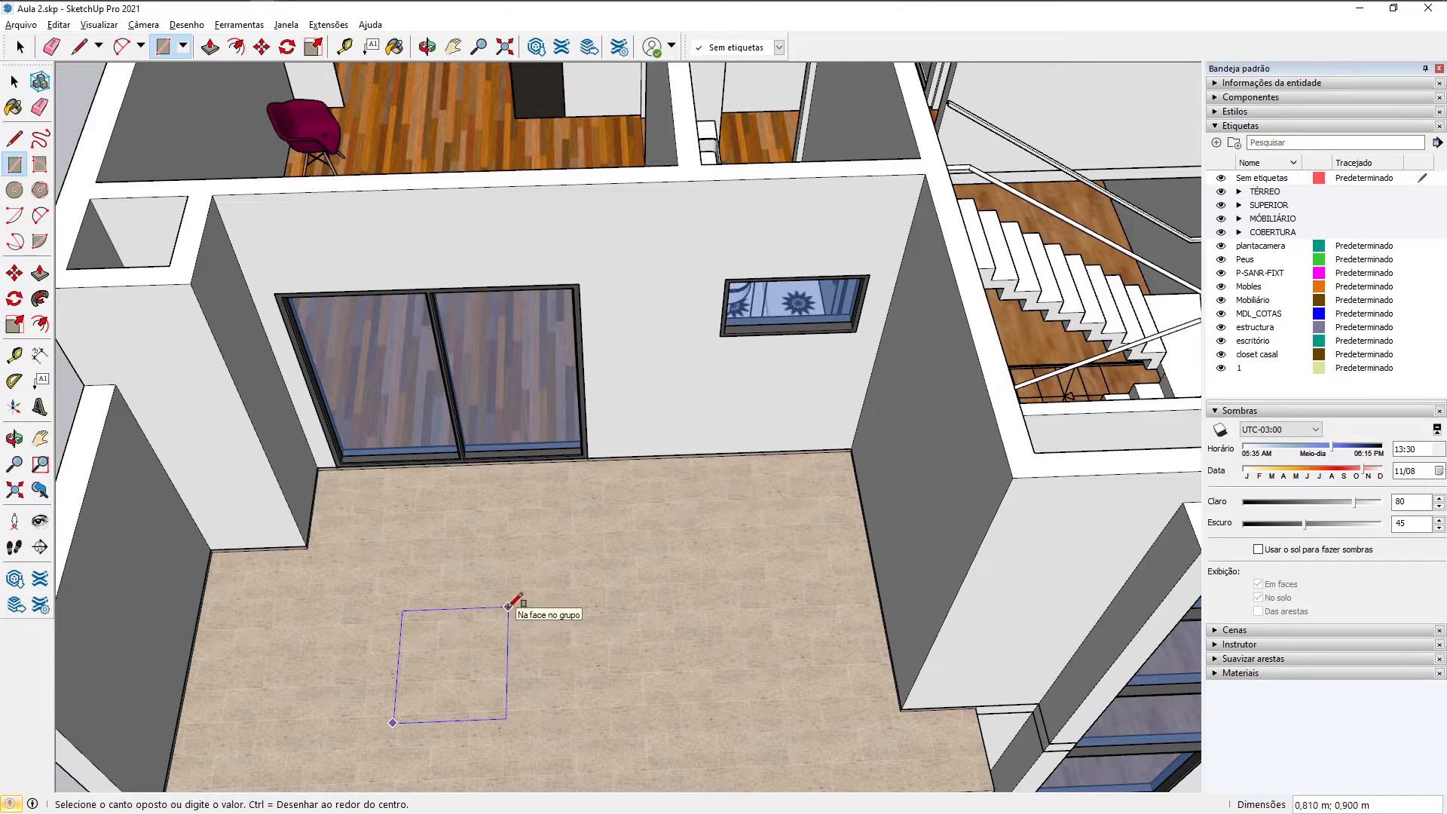
text(,5;,5)
key(Return)
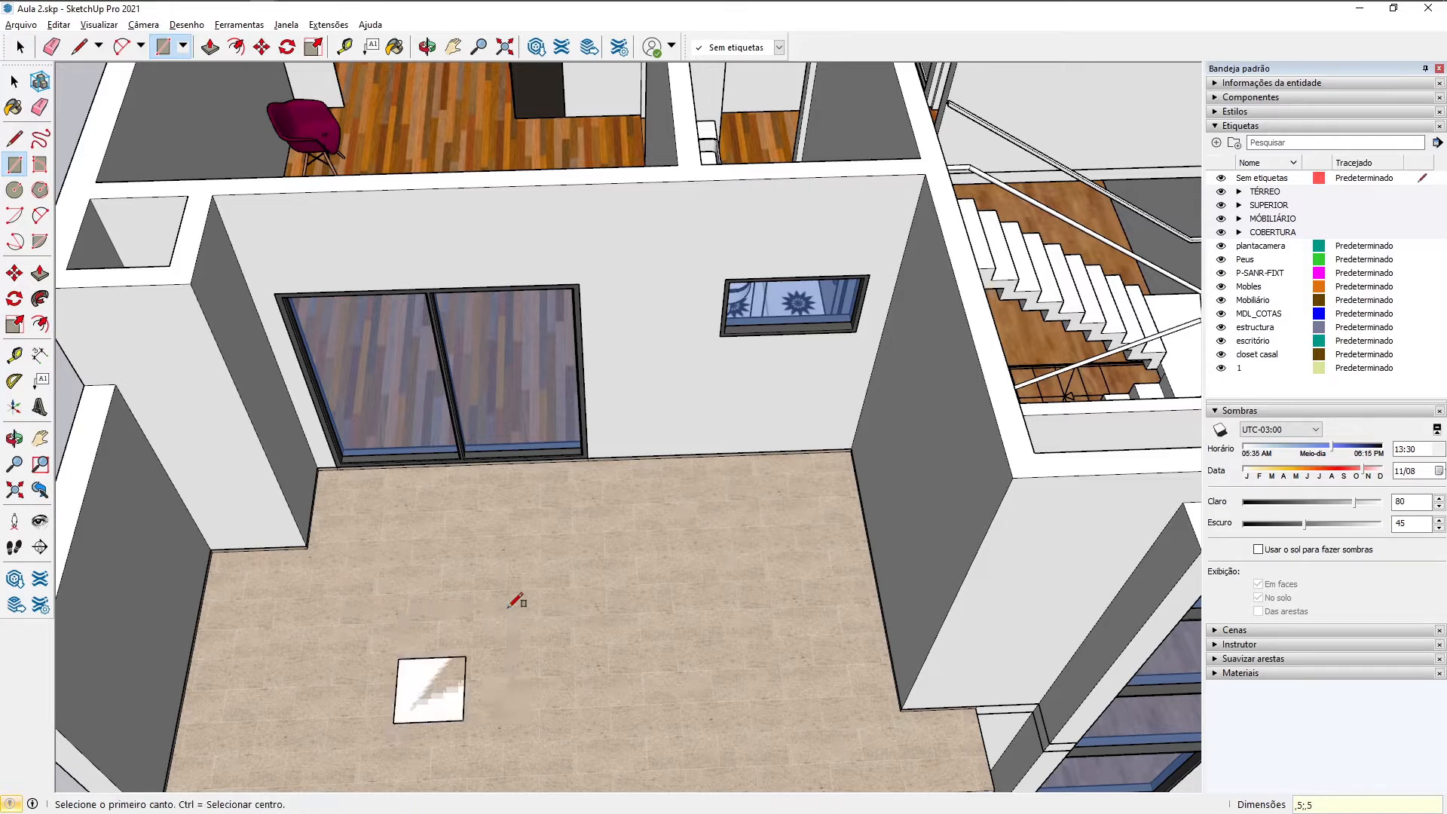
Step: Push/Pull the square on the tiled floor upward by 0.5 m to form a cube
key(p)
click(426, 667)
text(,5)
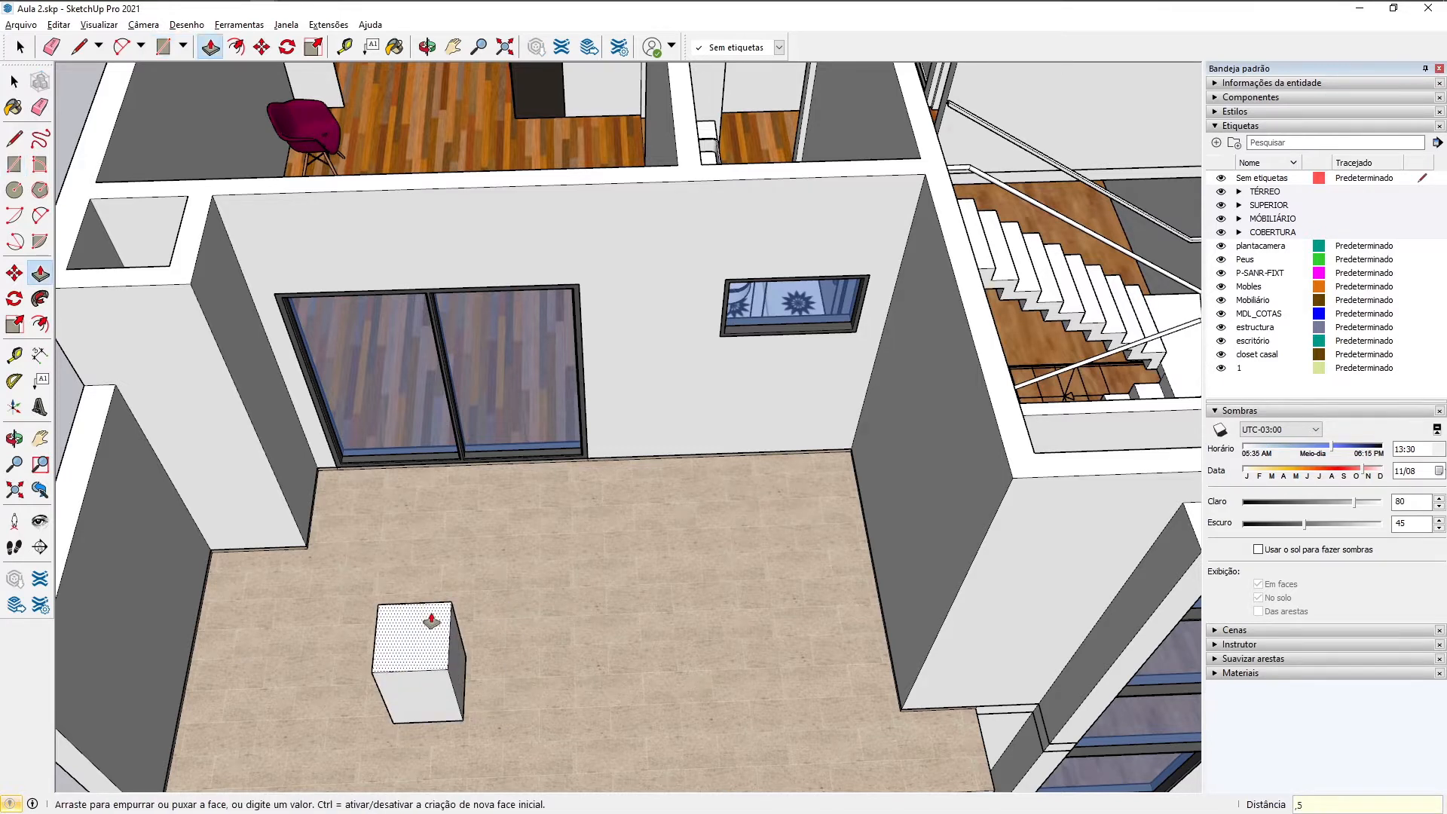
key(Return)
key(space)
Step: Select all the faces and edges of the cube and make them a group
scroll(566, 714, up, 3)
middle_drag(566, 715, 583, 555)
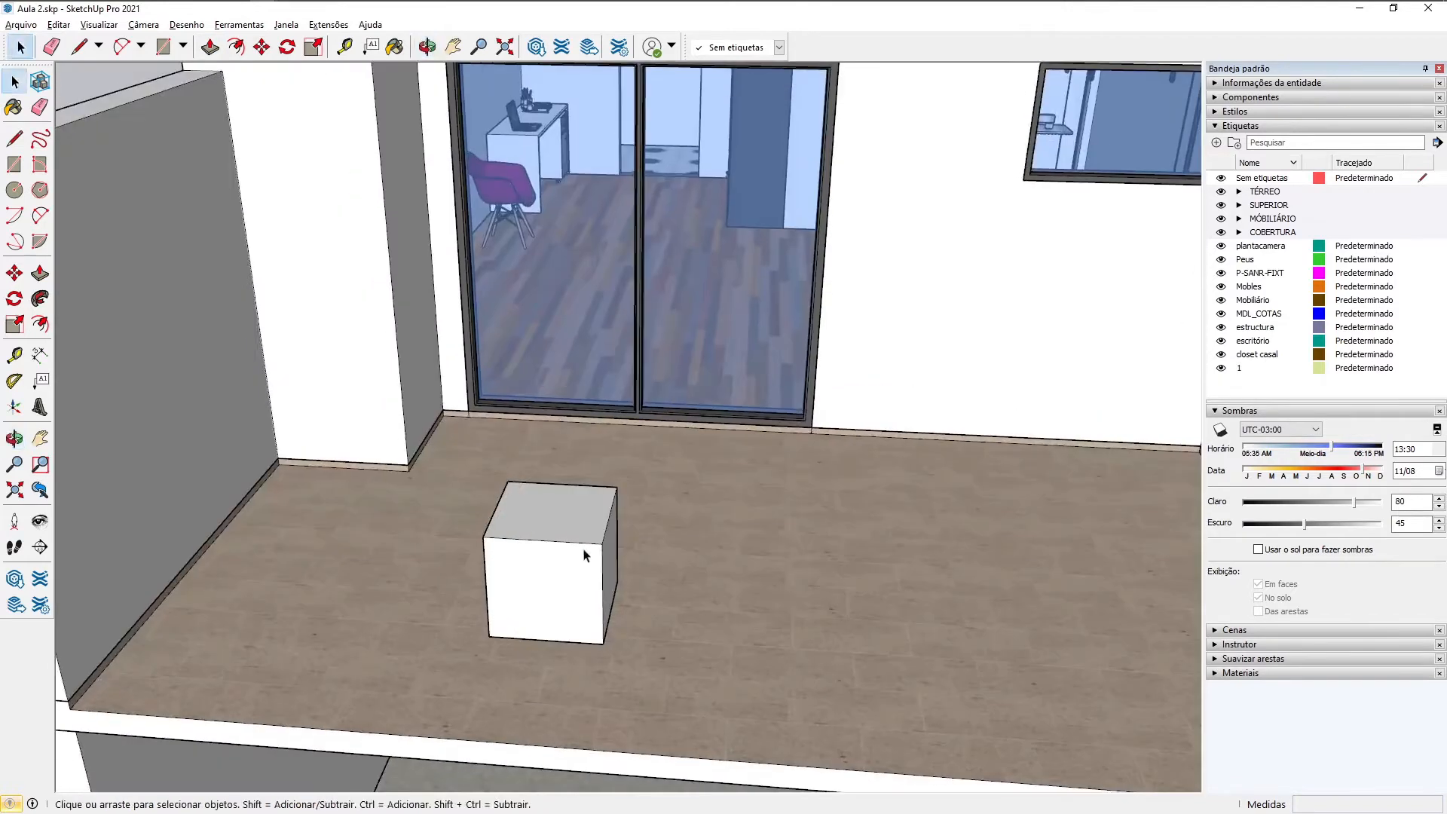
scroll(585, 555, up, 2)
triple_click(585, 555)
right_click(585, 556)
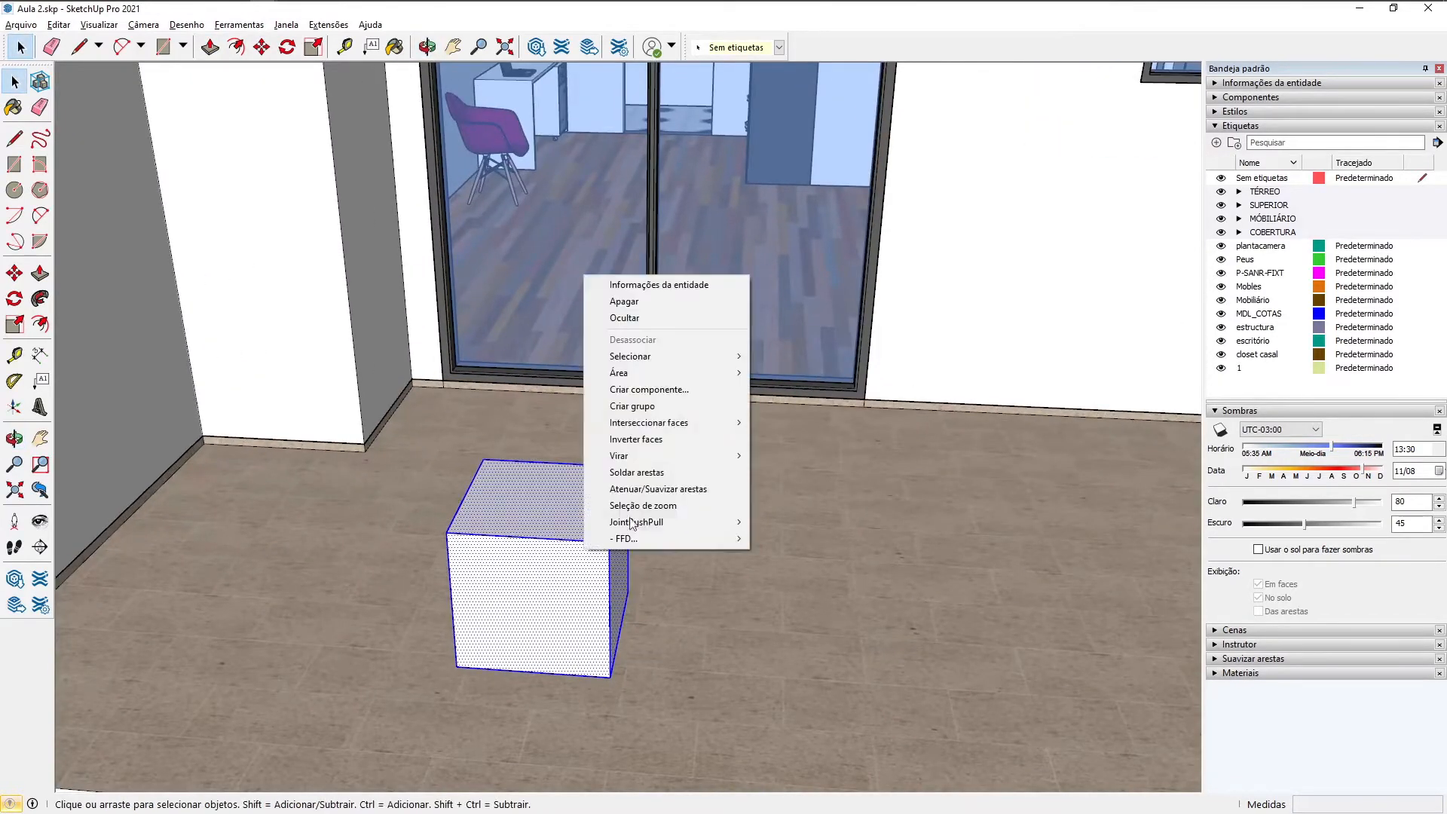
click(679, 414)
Step: Measure the cube's upper front edge with the Tape Measure
middle_drag(675, 413, 568, 575)
key(t)
click(419, 586)
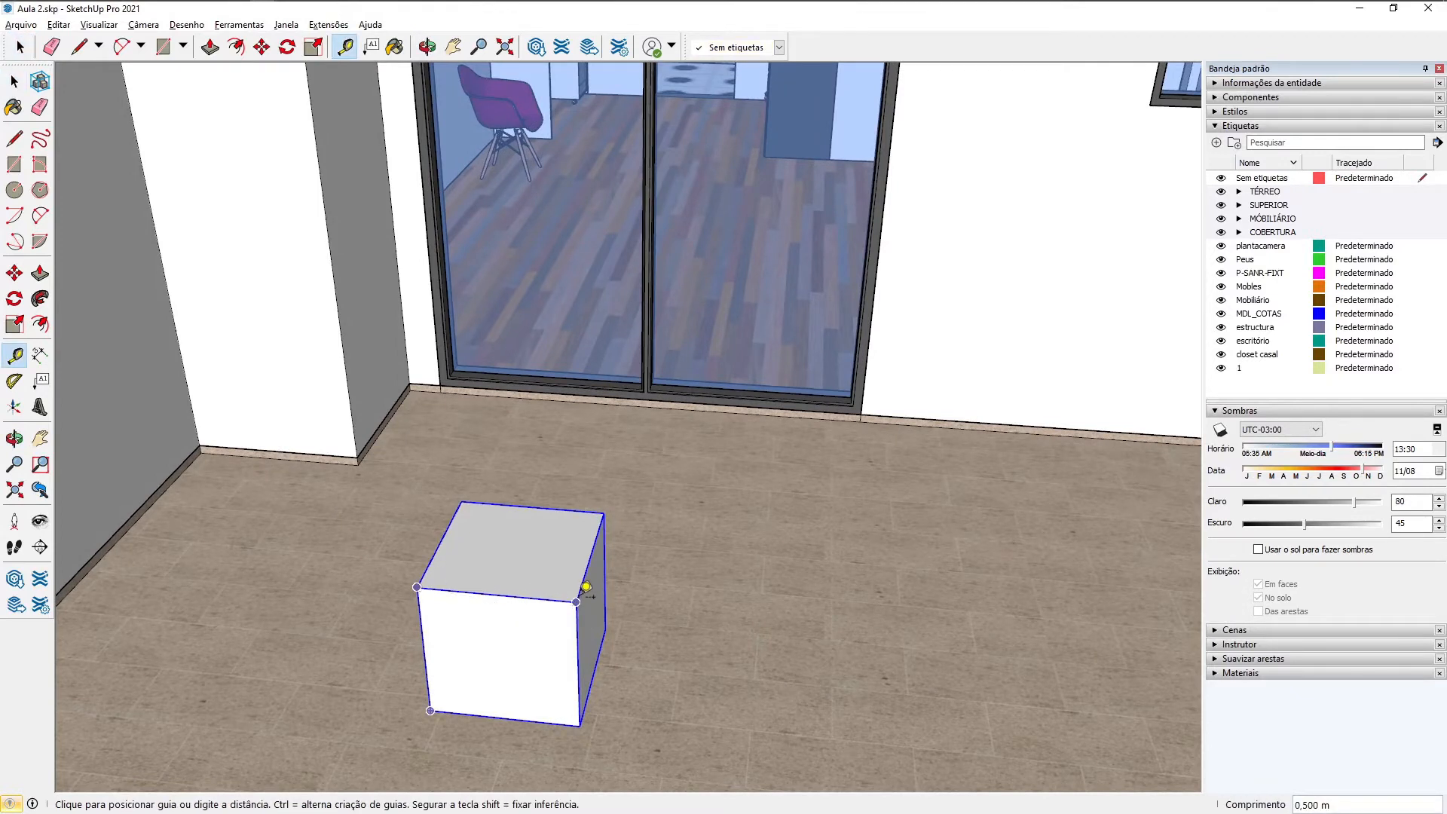
Step: Scale the cube uniformly from its upper back corner by a factor of 2
mouse_move(585, 586)
middle_down()
mouse_move(565, 614)
mouse_move(574, 599)
middle_up()
key(s)
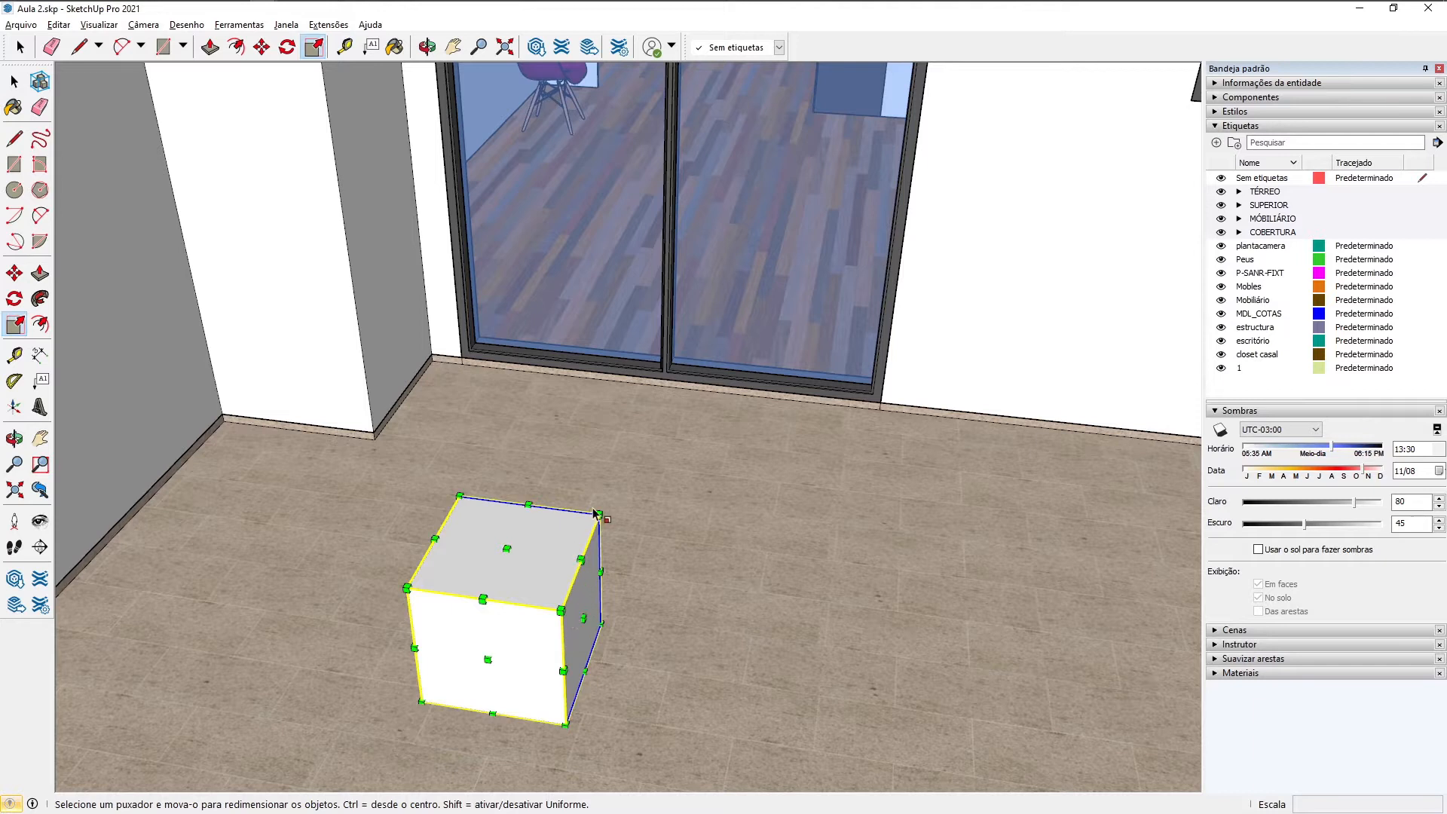
drag(599, 514, 810, 336)
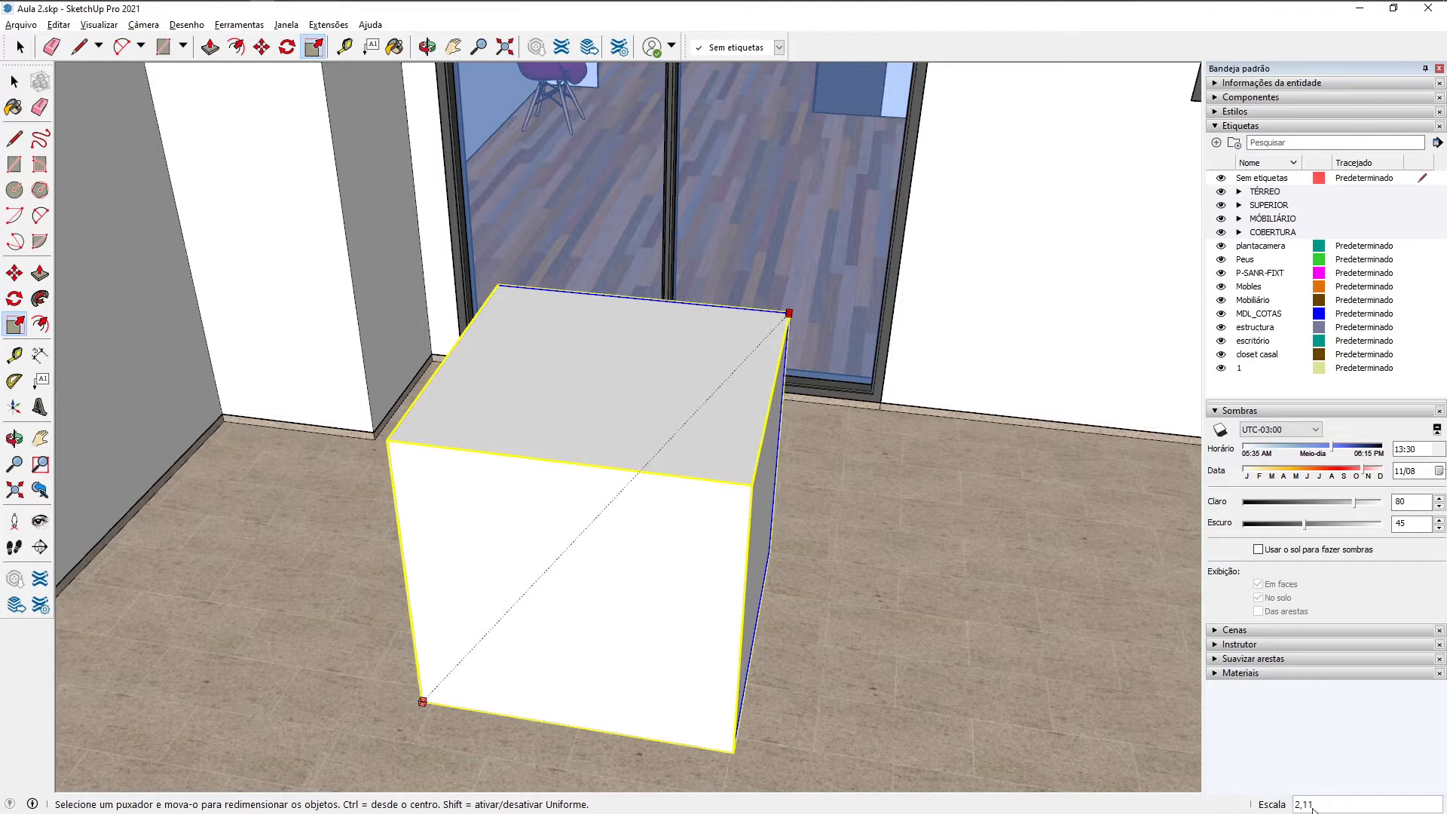
text(1,5)
key(Return)
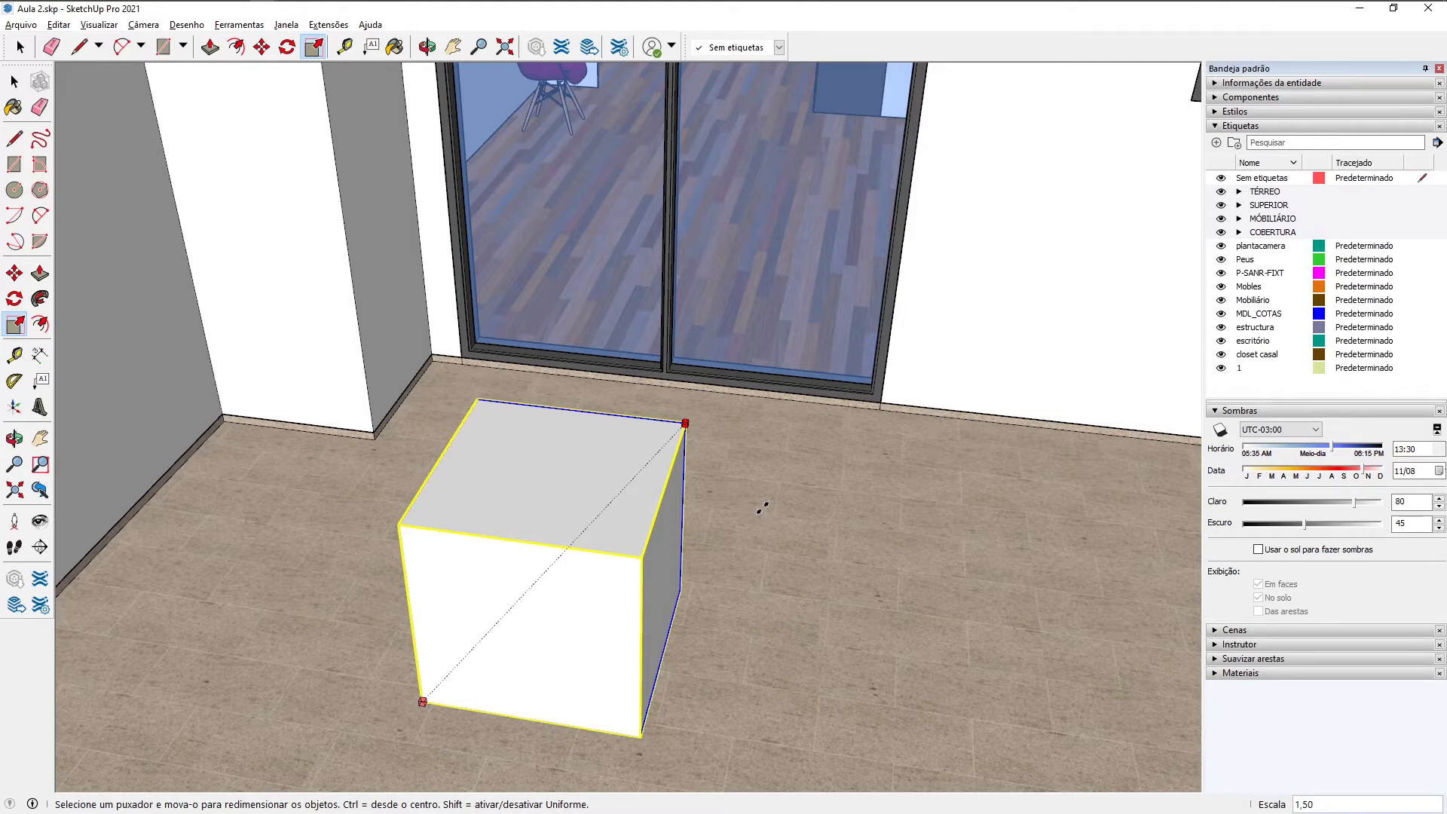
drag(762, 507, 833, 505)
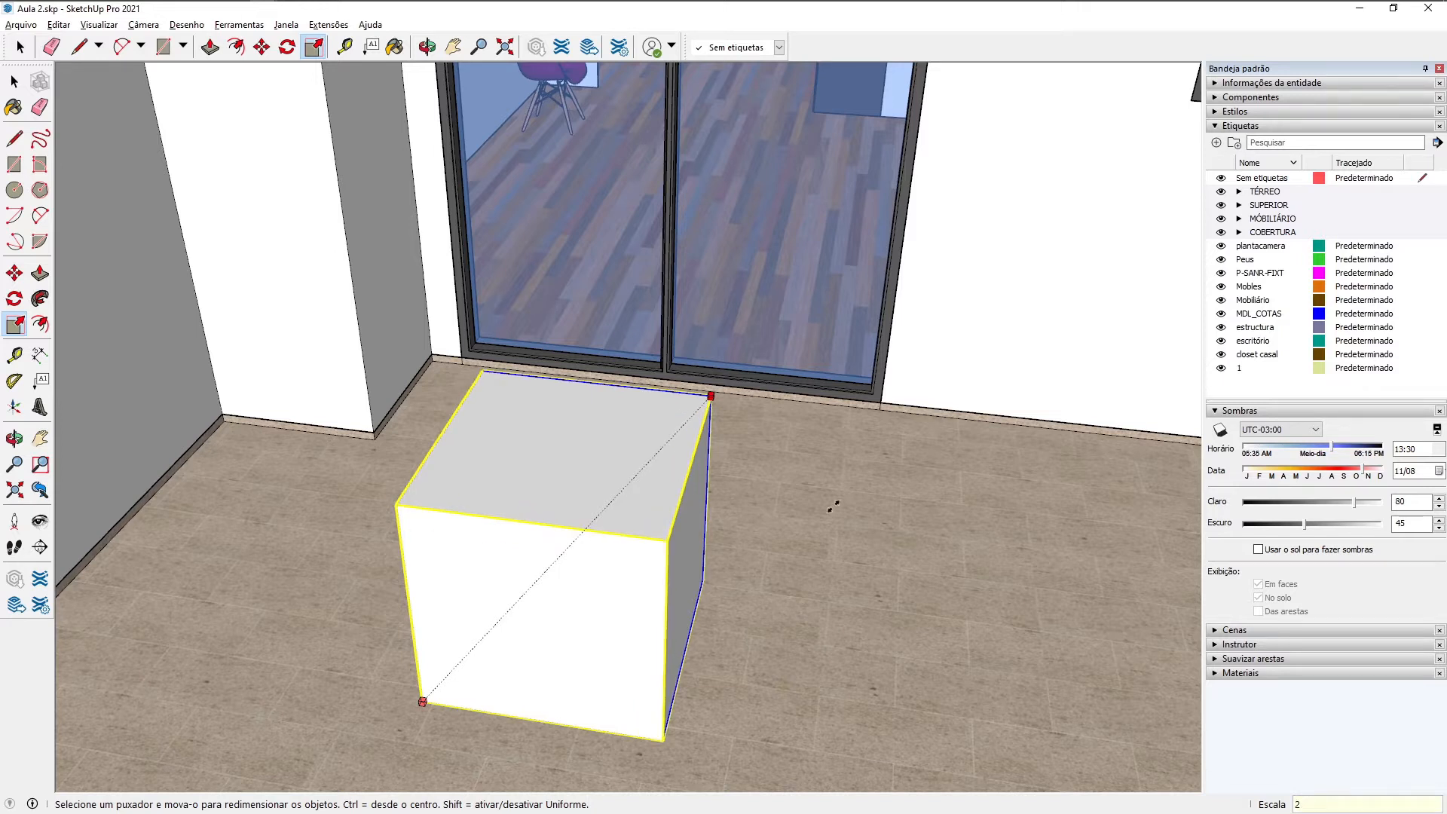
key(Return)
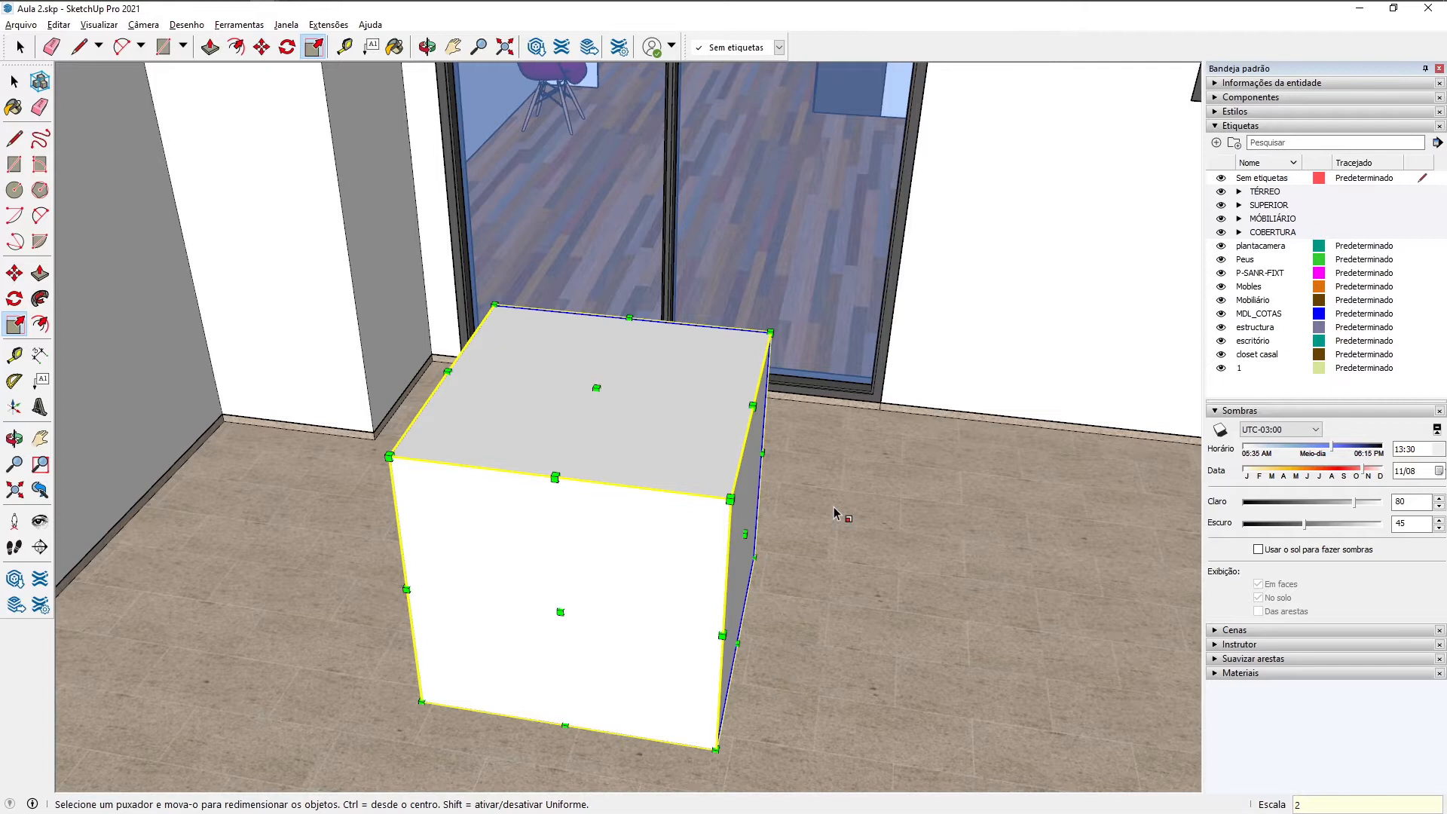
Step: Measure the height of the scaled cube along its front vertical edge
click(14, 354)
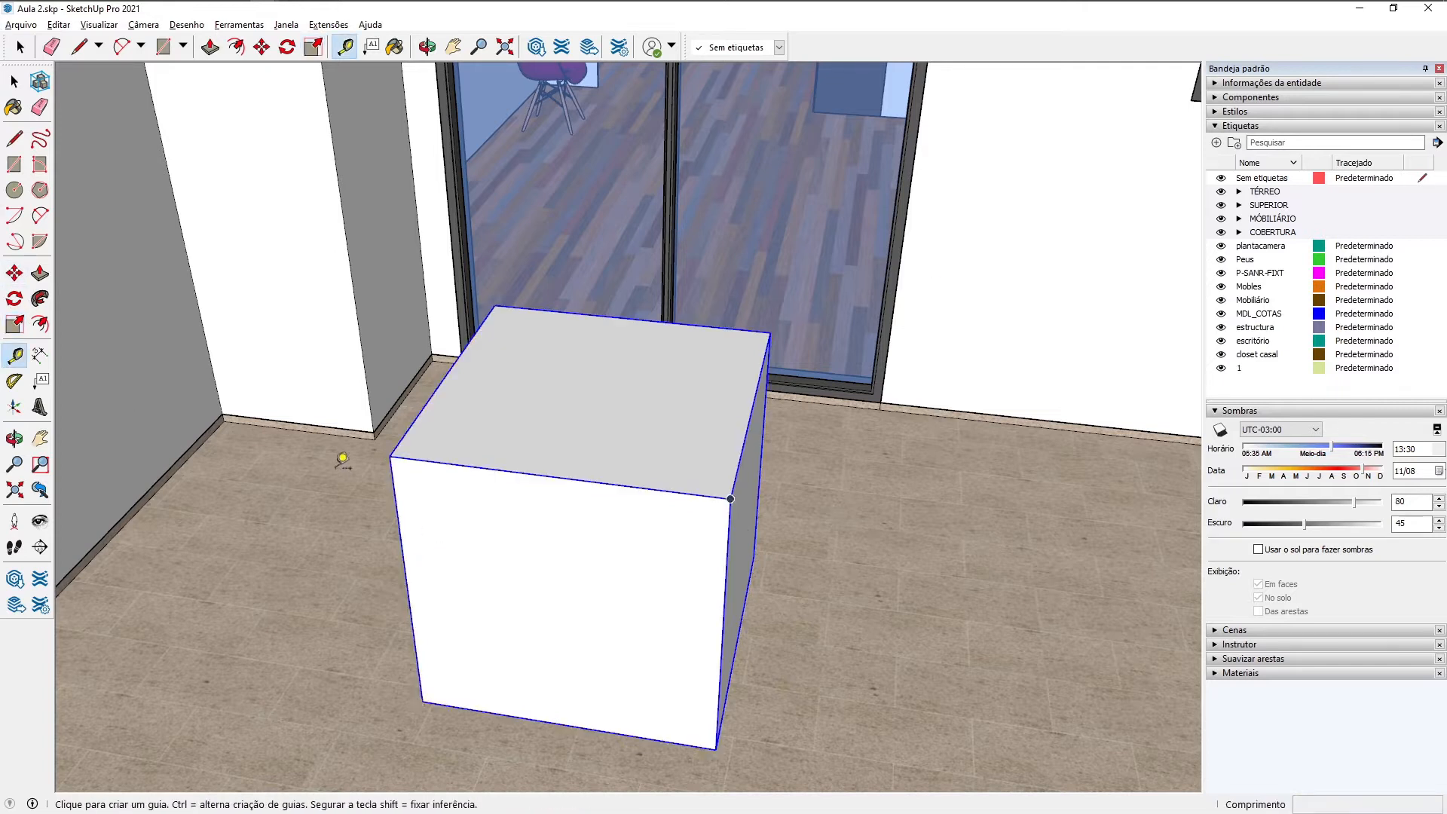
click(392, 461)
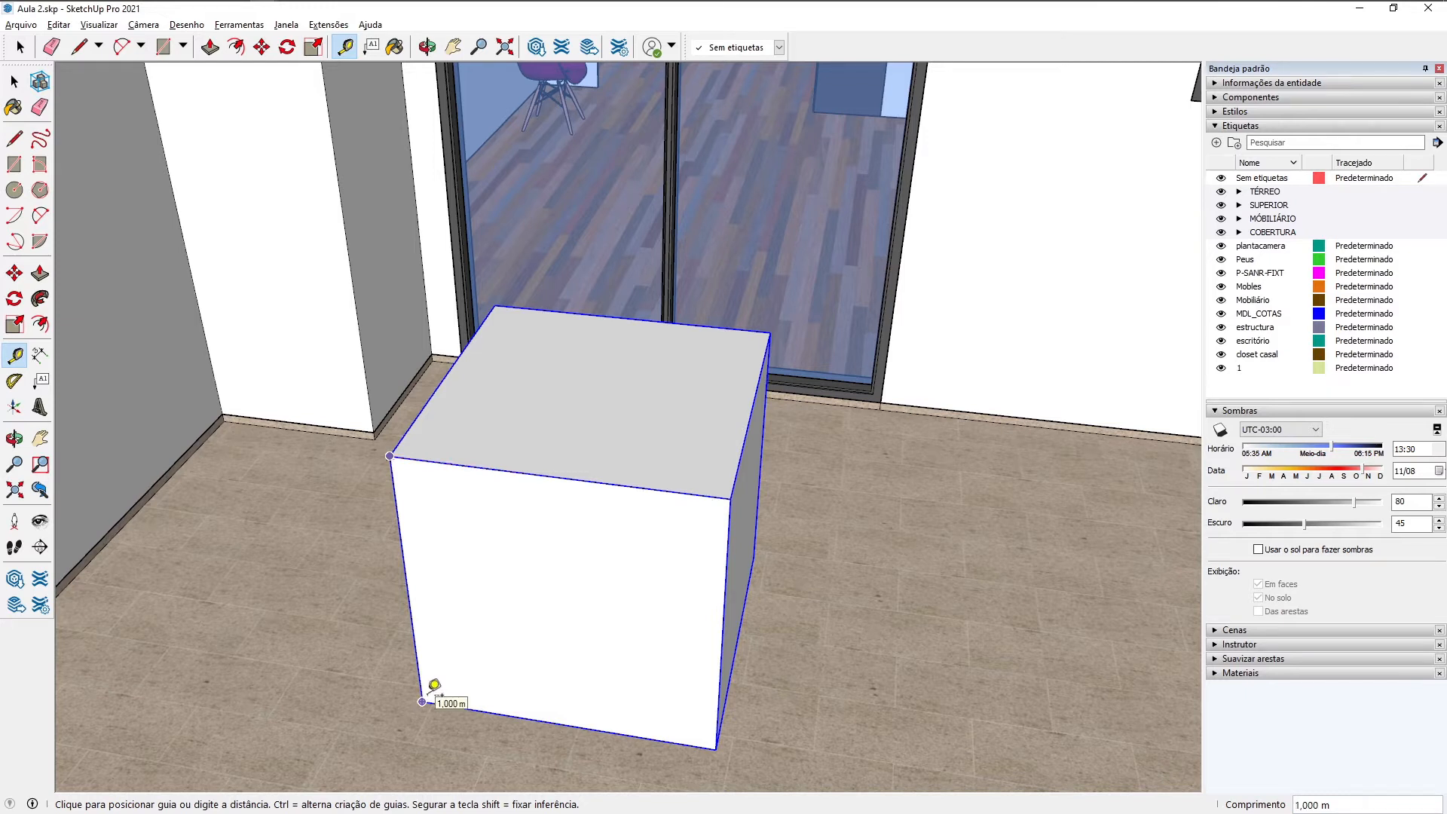
scroll(434, 684, down, 3)
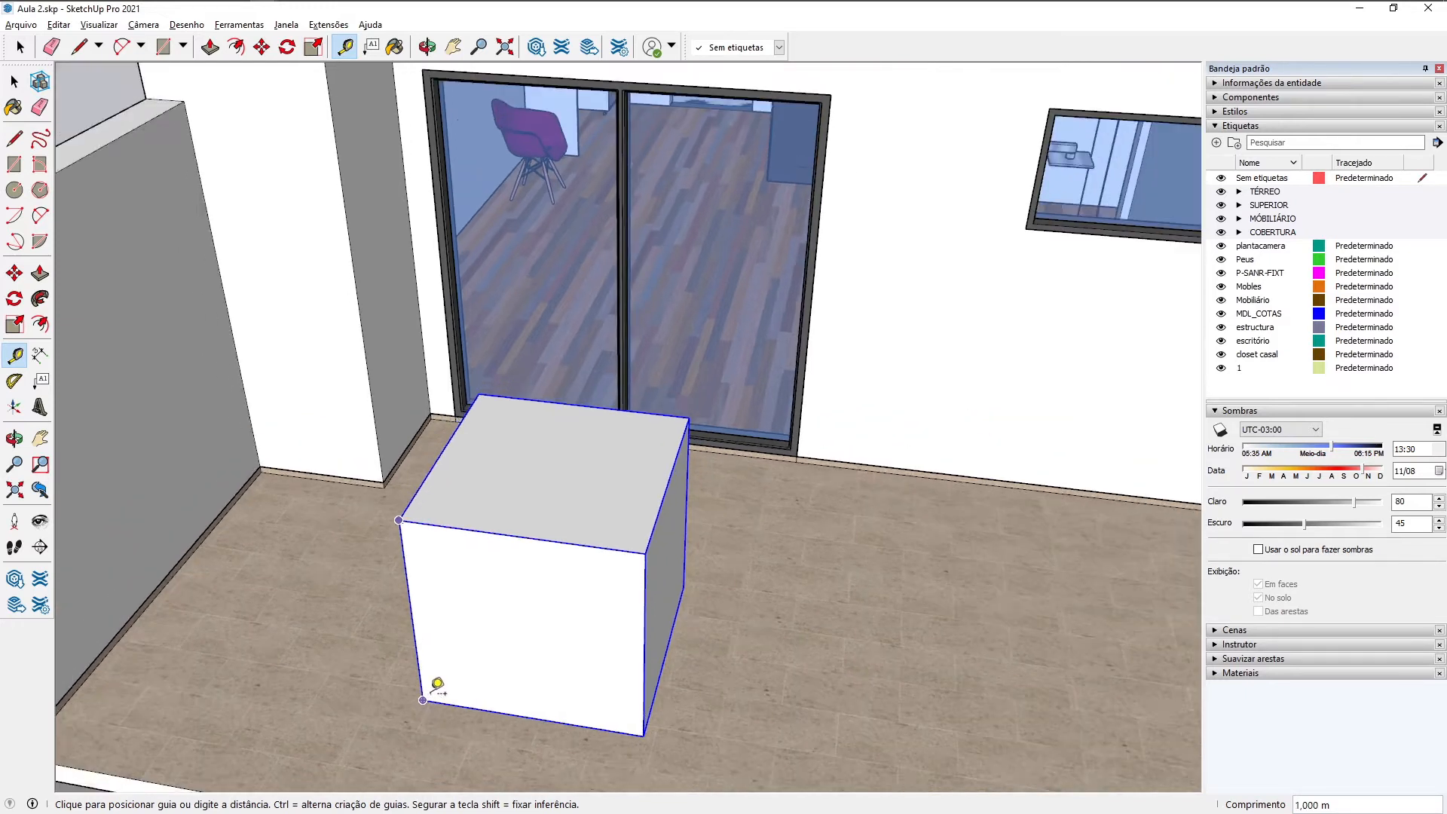
scroll(431, 691, down, 1)
middle_drag(549, 674, 611, 654)
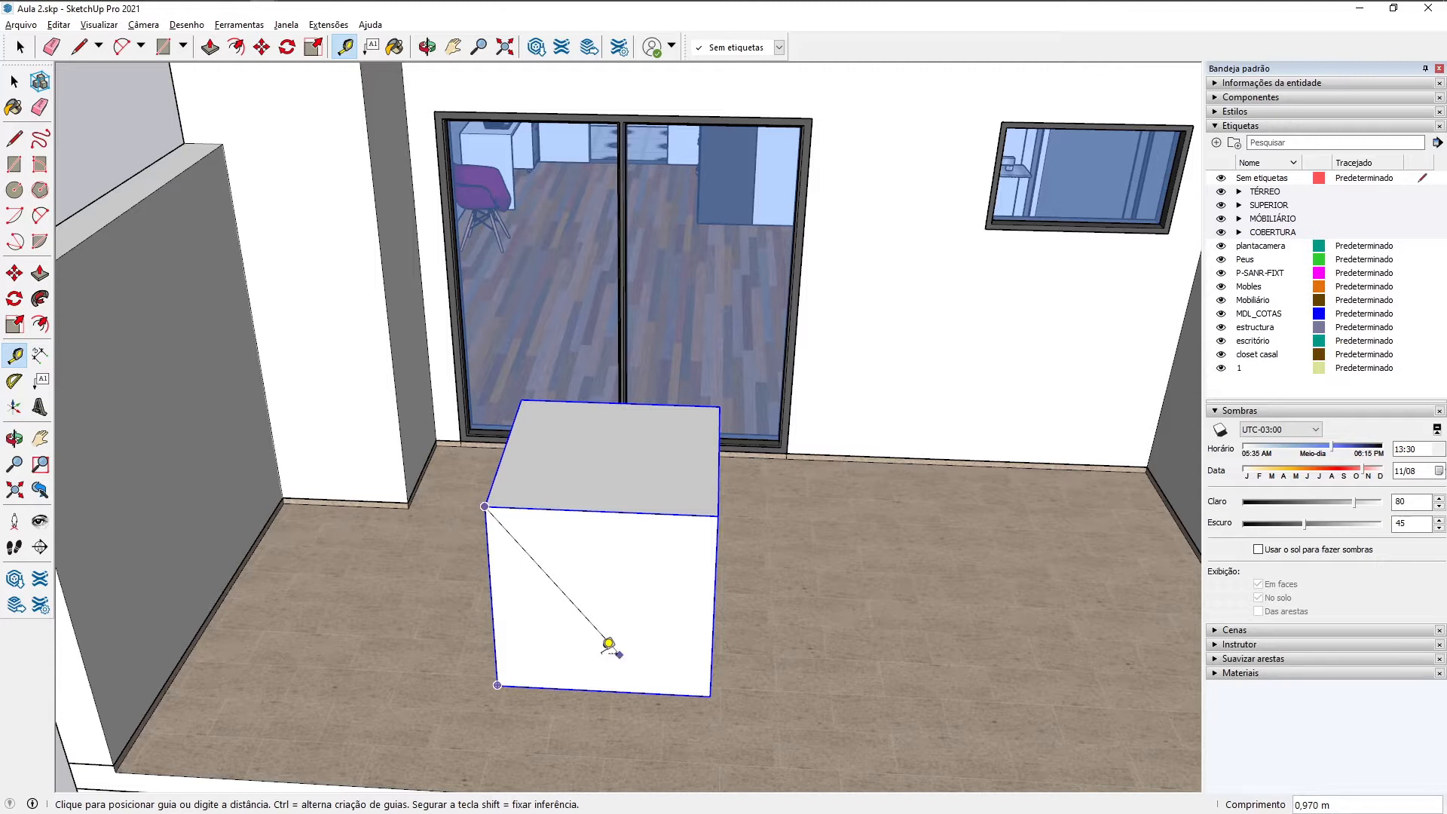
key(space)
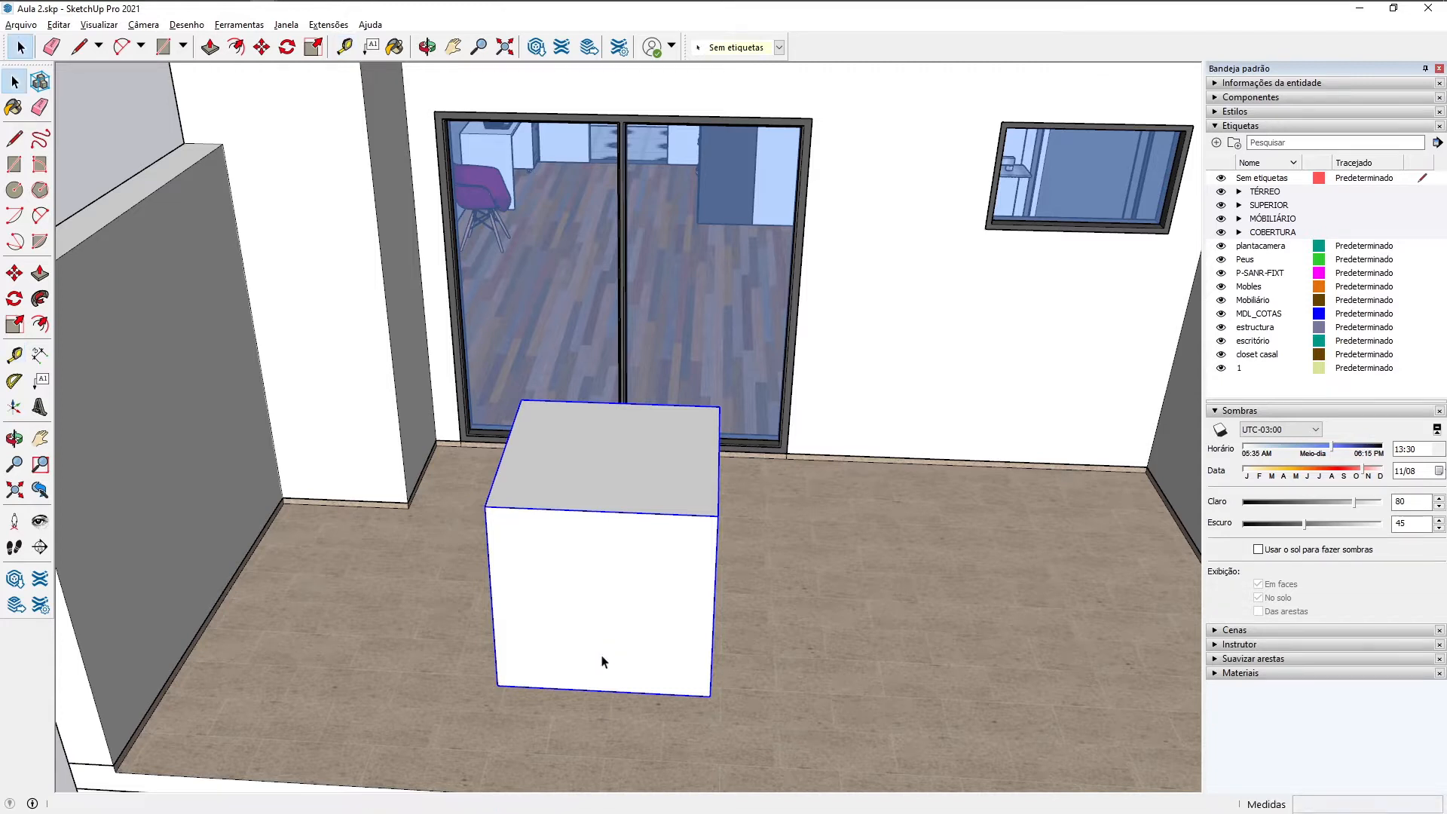
Step: Enlarge the cube uniformly once more, by a scale factor of 2
scroll(1315, 790, up, 1)
middle_drag(818, 671, 639, 527)
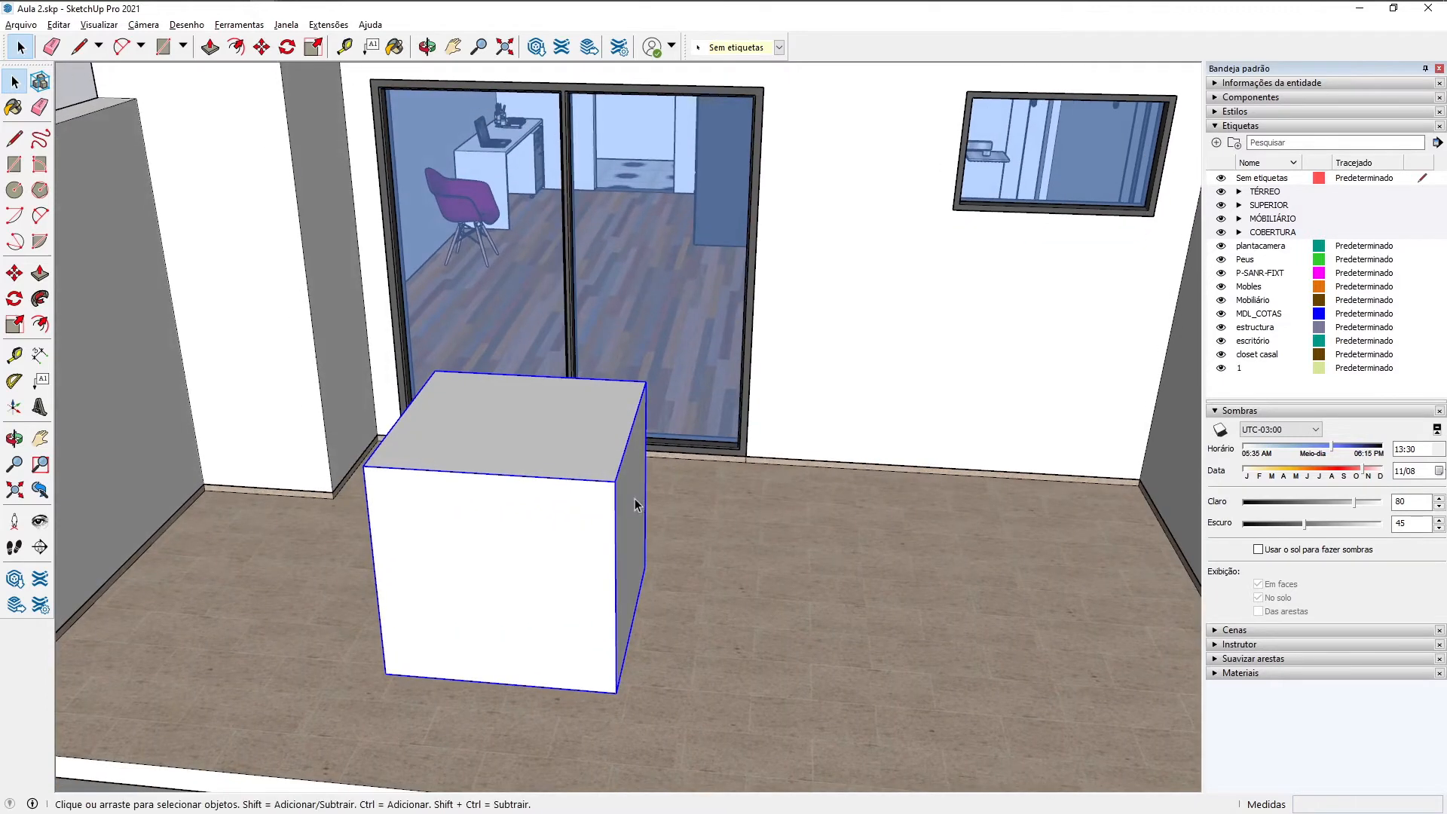
key(s)
drag(647, 381, 588, 460)
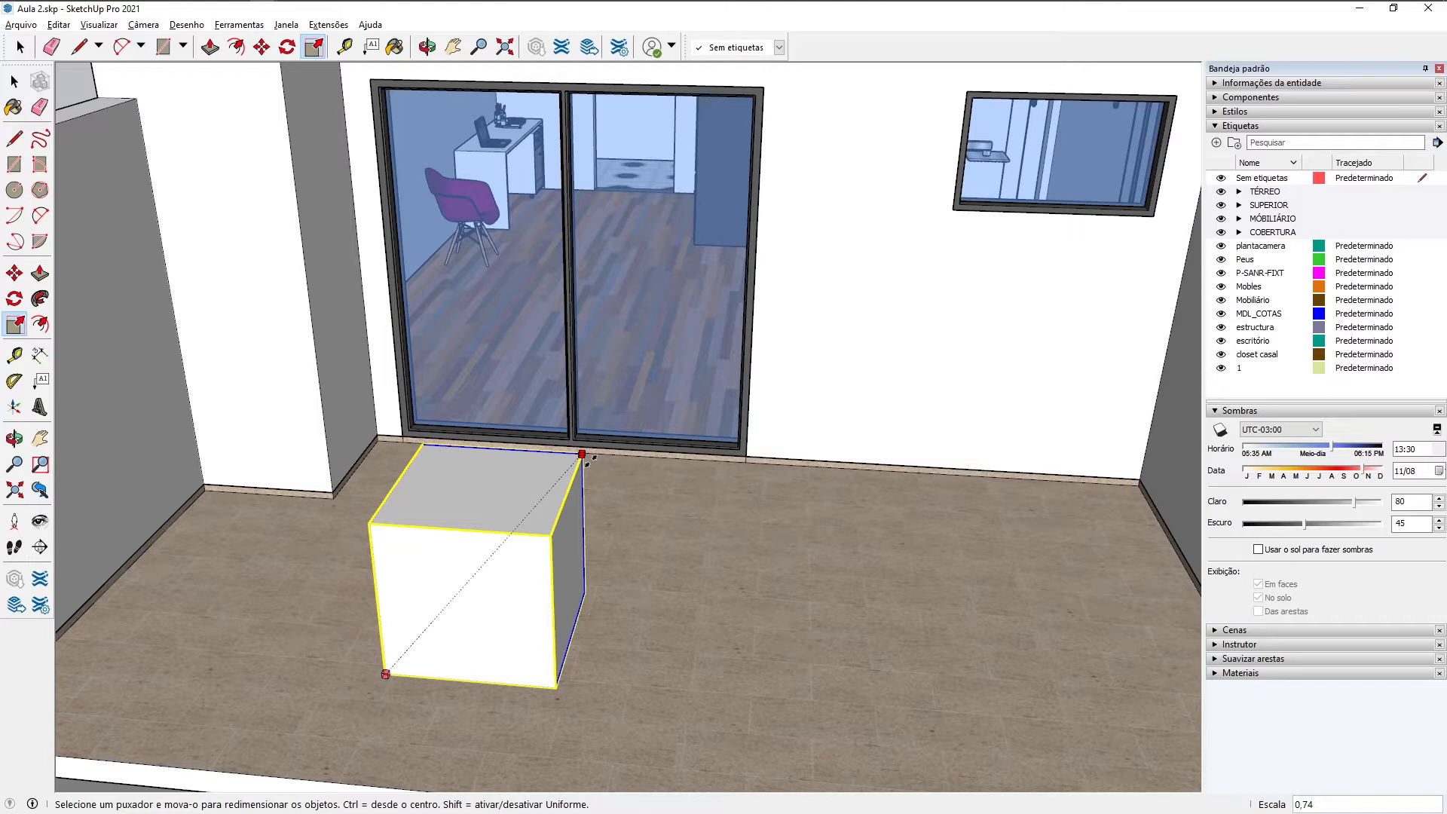
drag(675, 398, 777, 298)
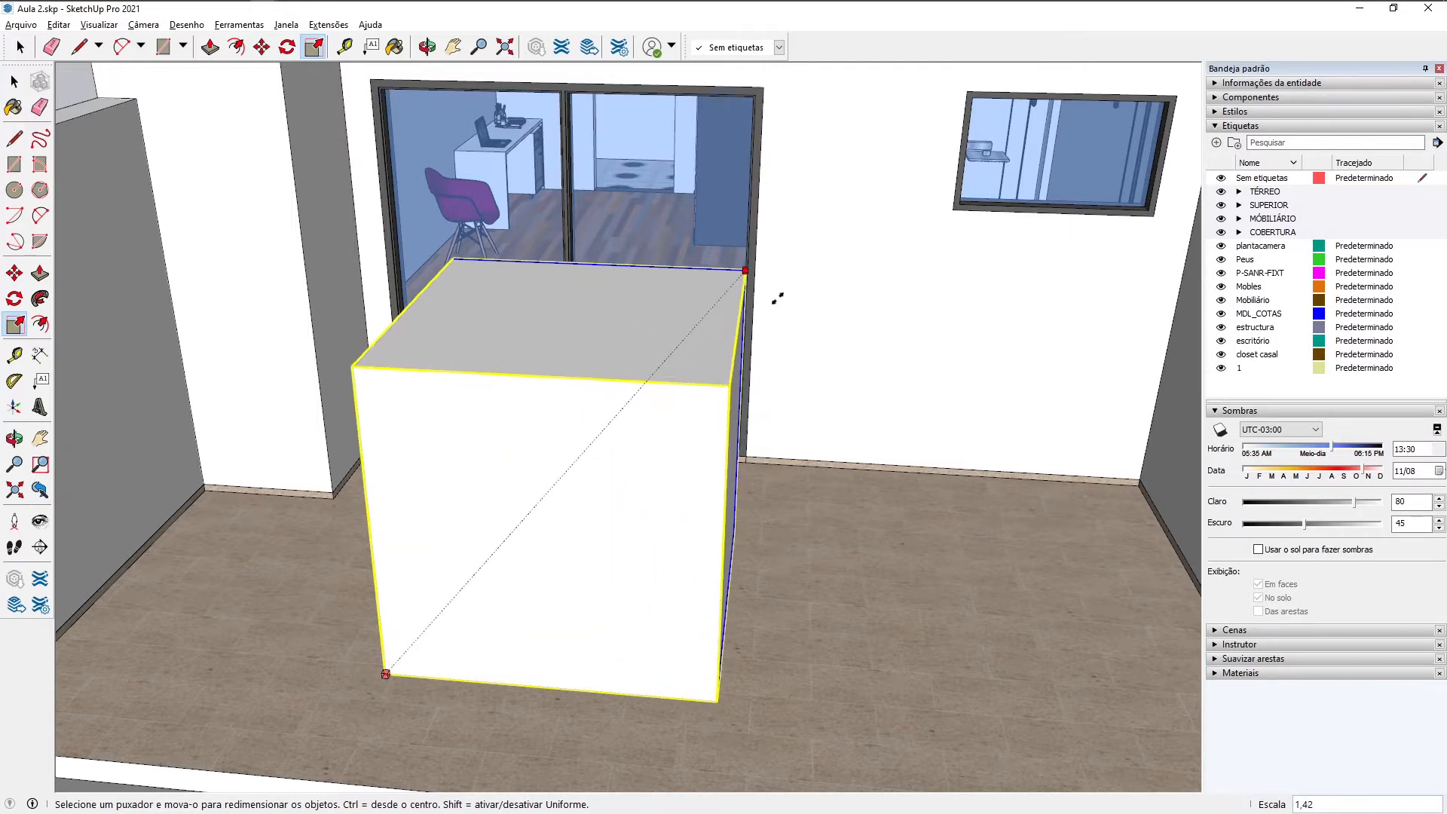
text(2)
key(Return)
Step: Measure the enlarged cube's front vertical edge from its upper corner to the floor
scroll(779, 306, down, 1)
shift+middle_drag(767, 388, 726, 443)
key(t)
click(368, 275)
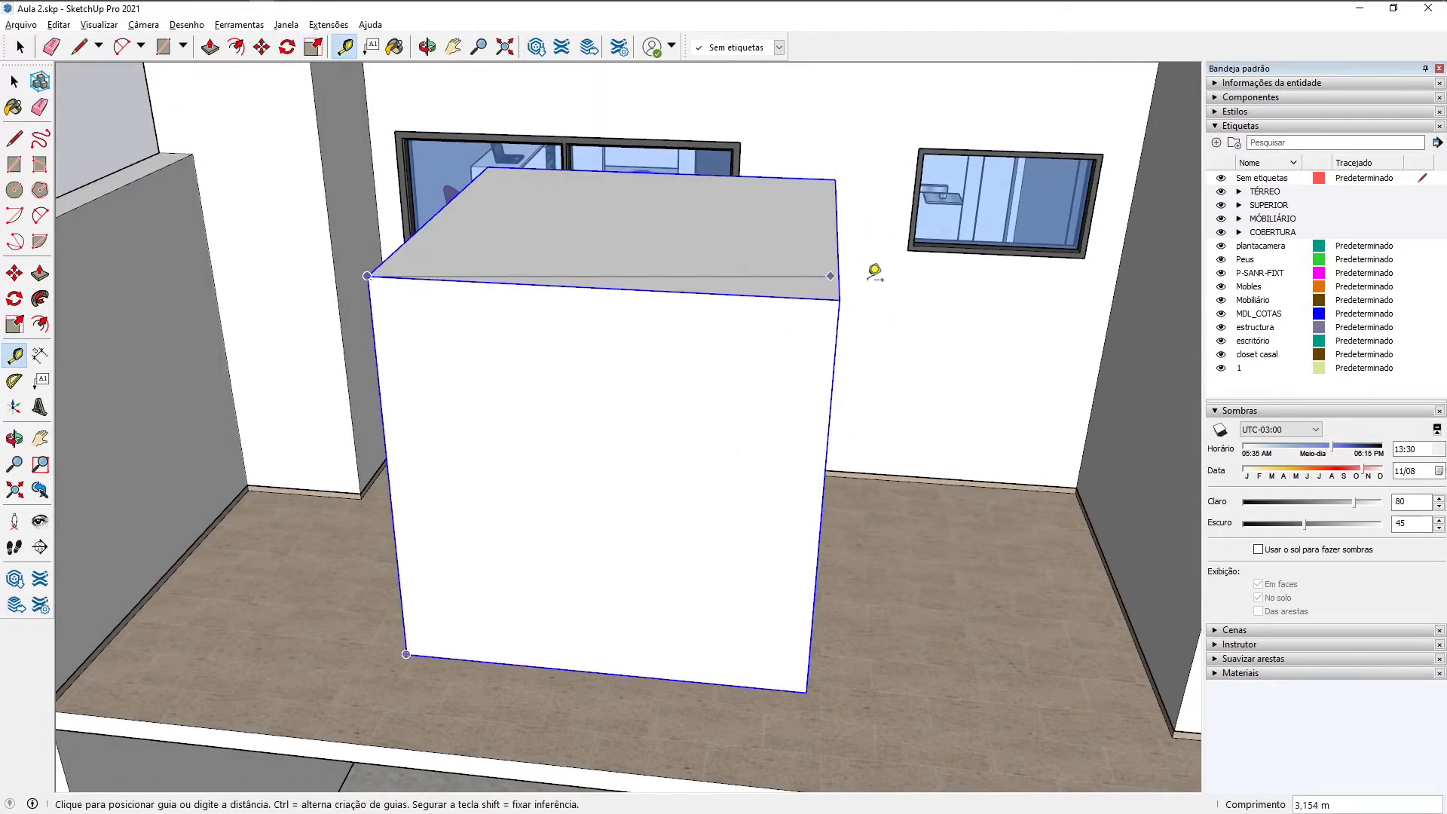
click(406, 655)
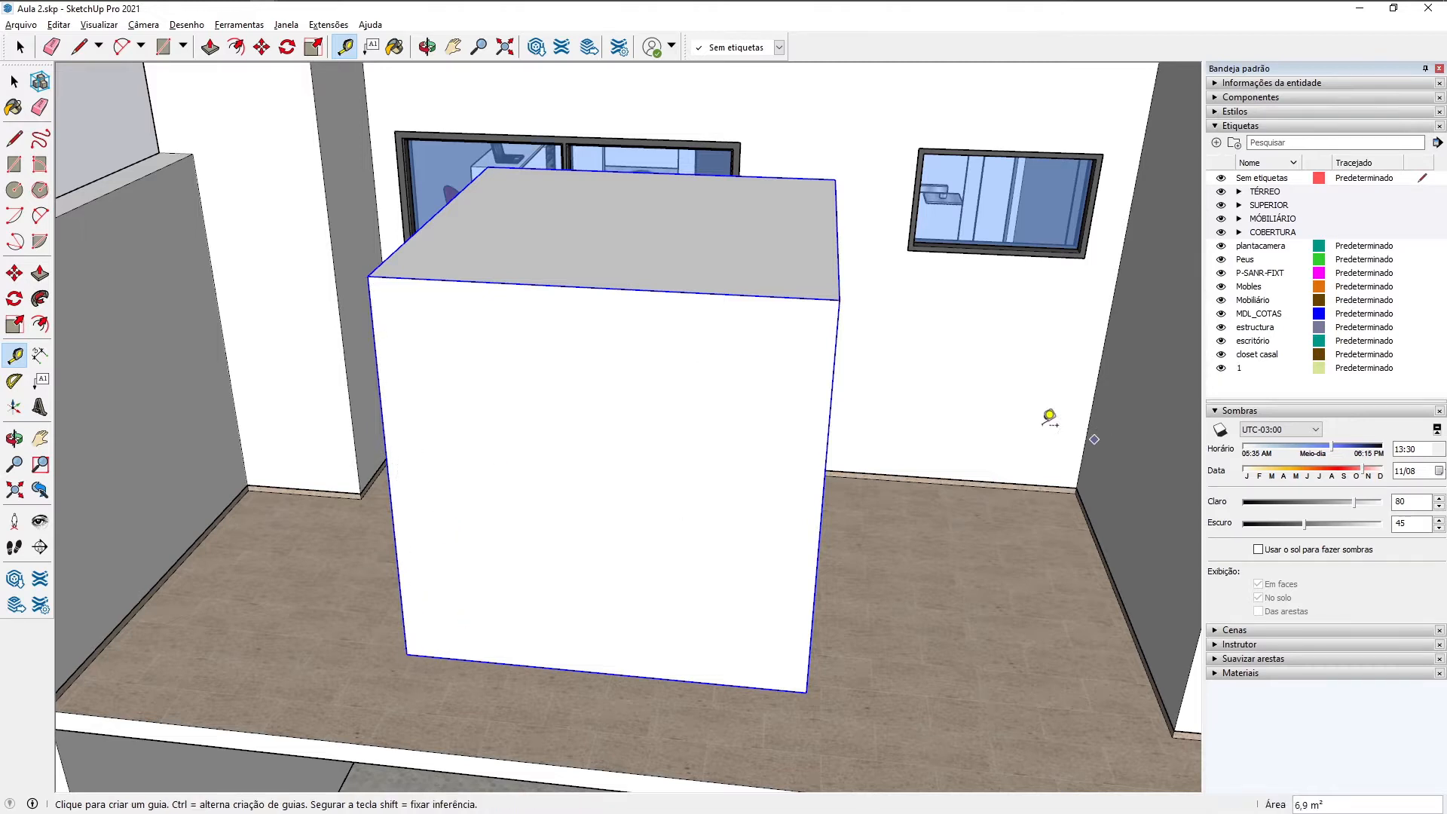
Step: Shrink the cube uniformly from its upper back corner with a scale factor of 0.5
shift+middle_drag(856, 338, 799, 408)
key(s)
drag(784, 248, 695, 344)
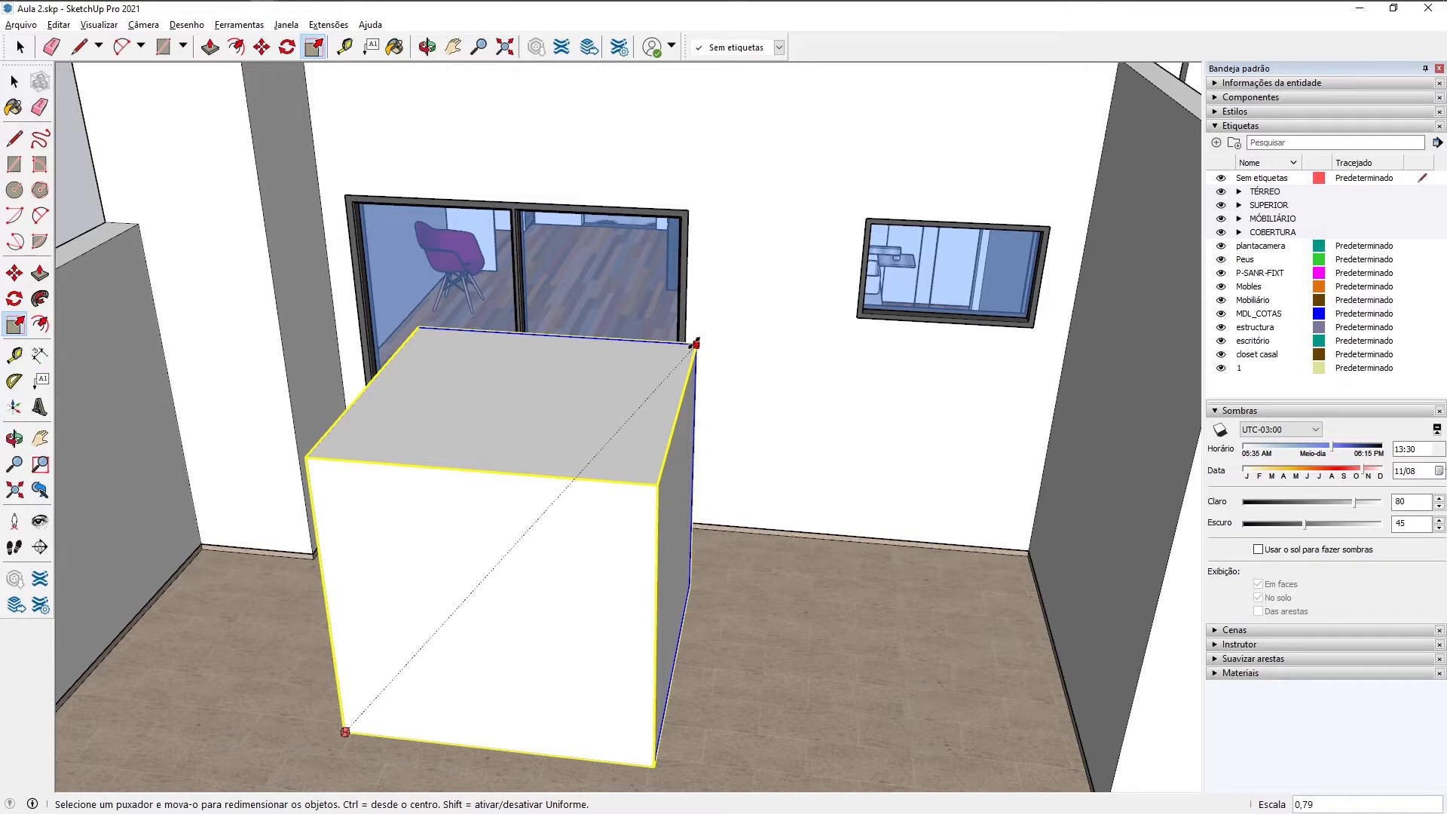
text(0,5)
key(Return)
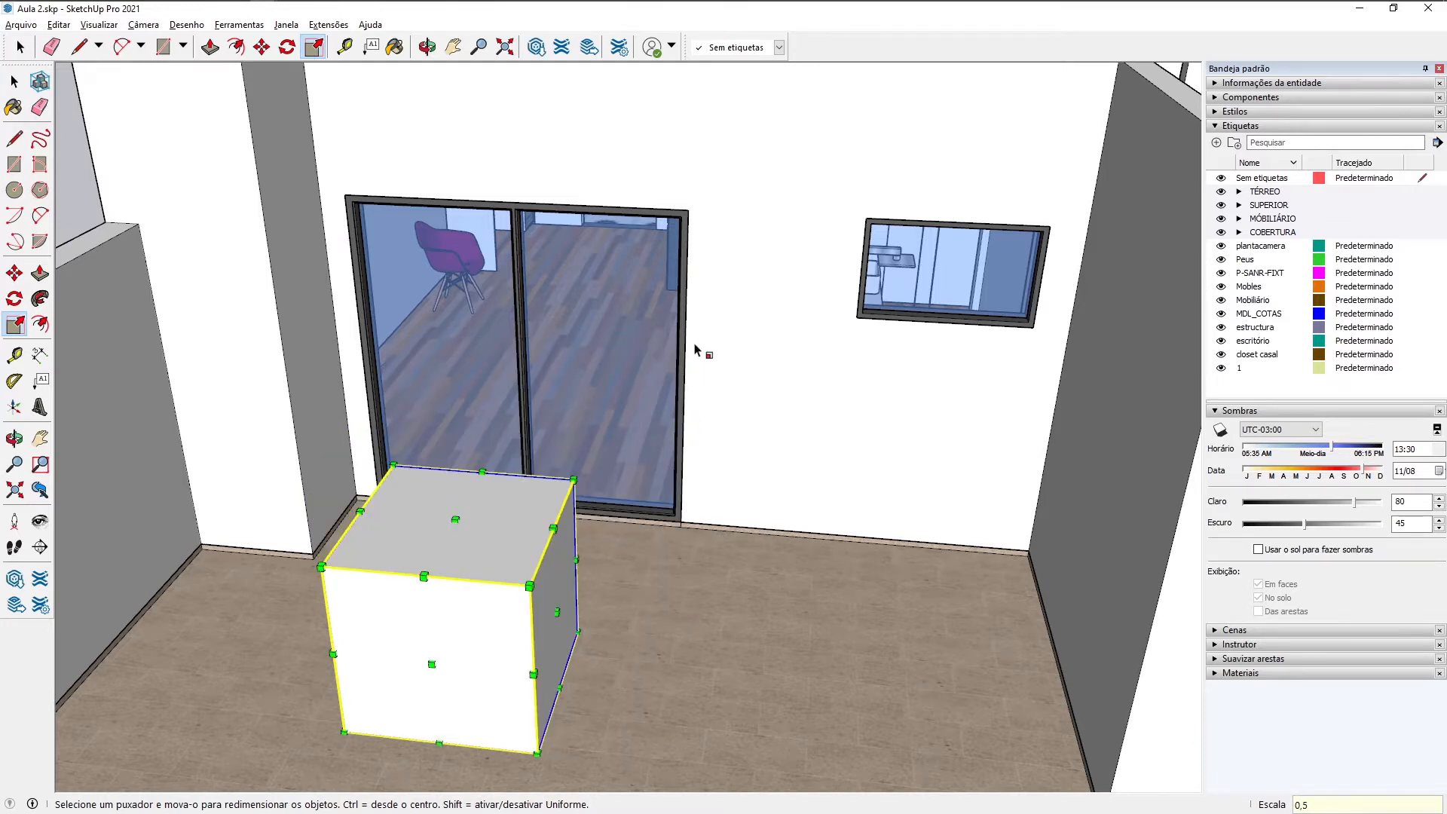
Step: Measure the reduced cube's upper front edge and check its lower front corner
key(t)
click(321, 566)
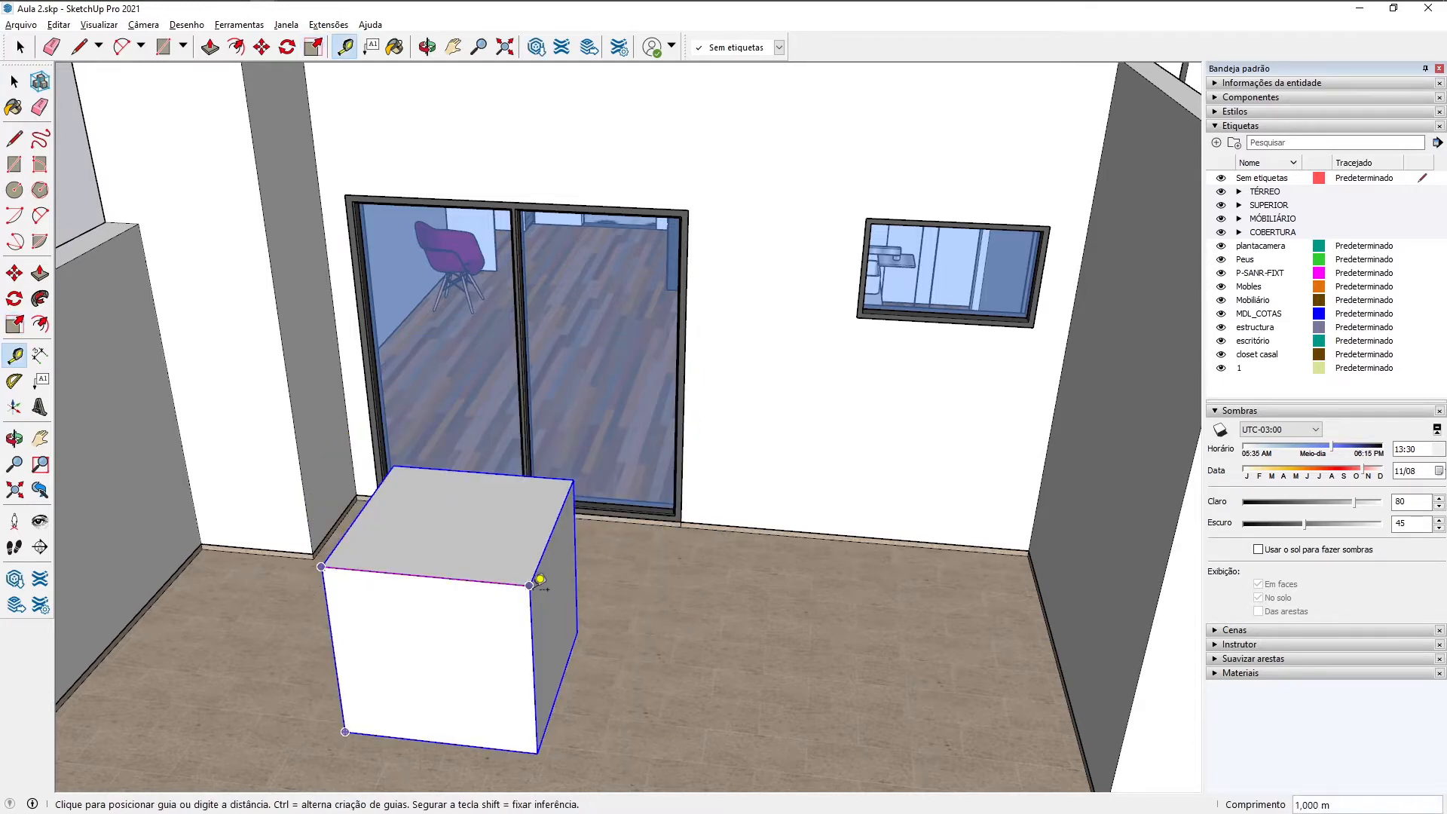
click(540, 580)
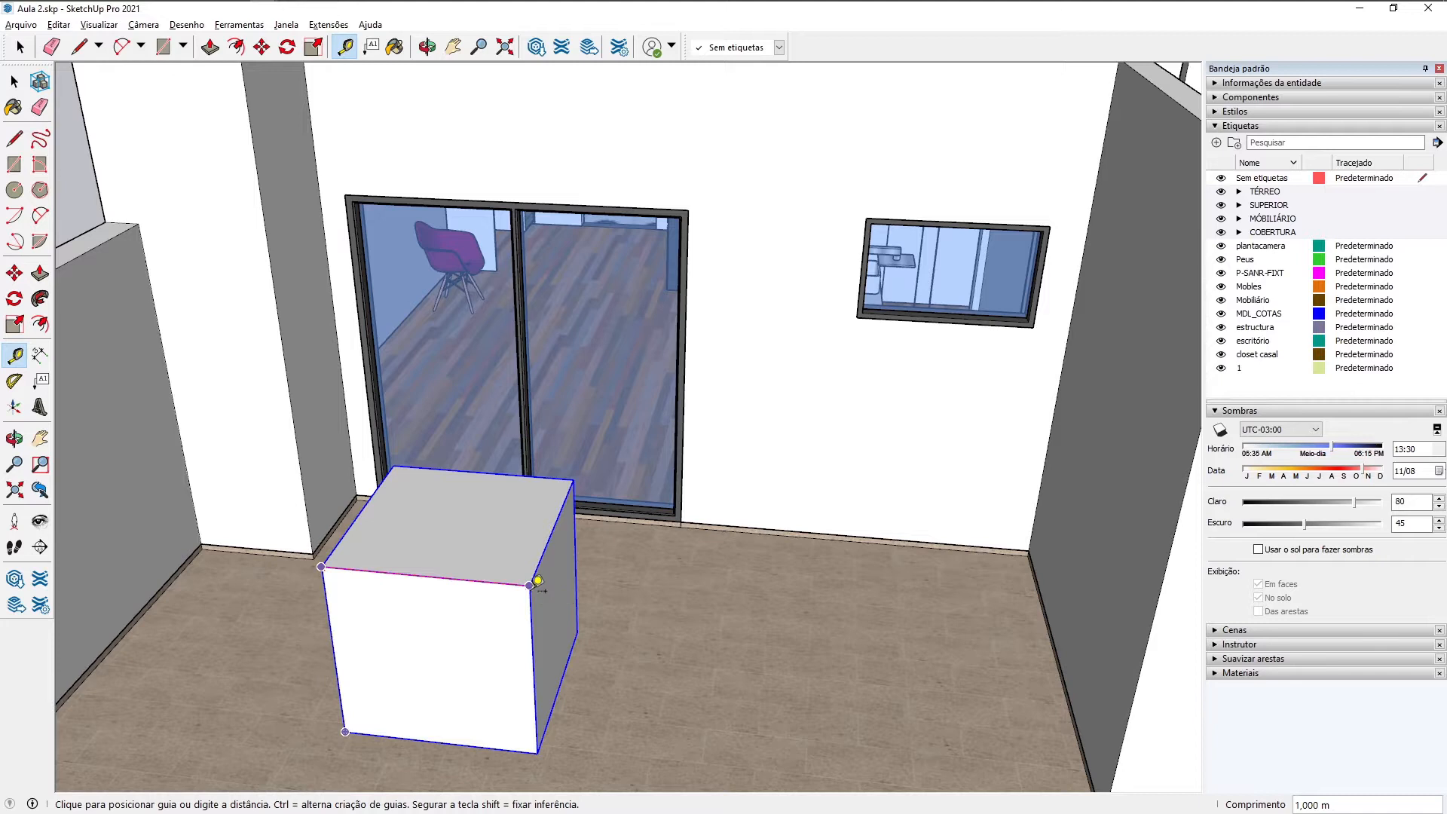
click(346, 730)
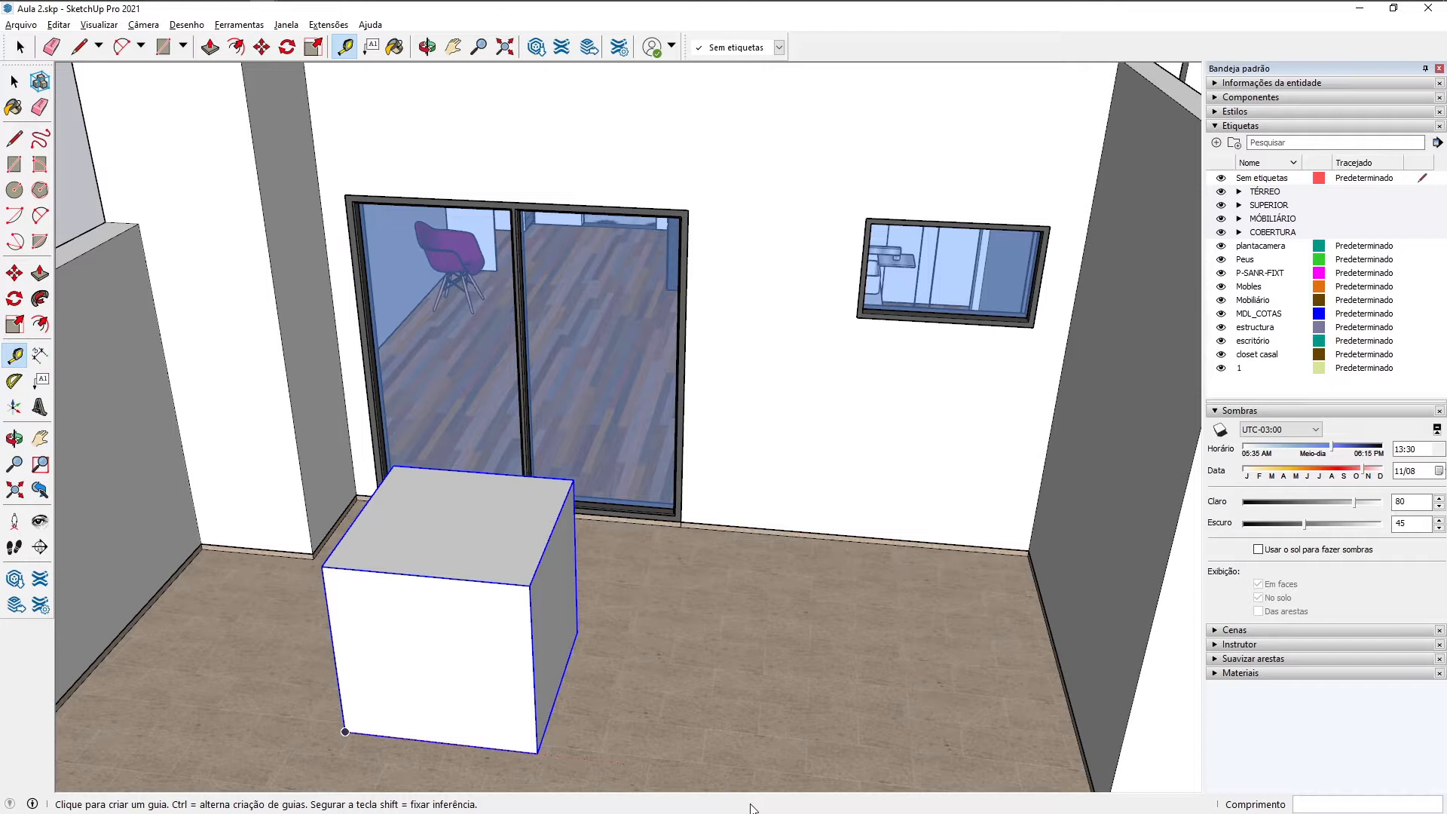
shift+middle_drag(585, 659, 824, 587)
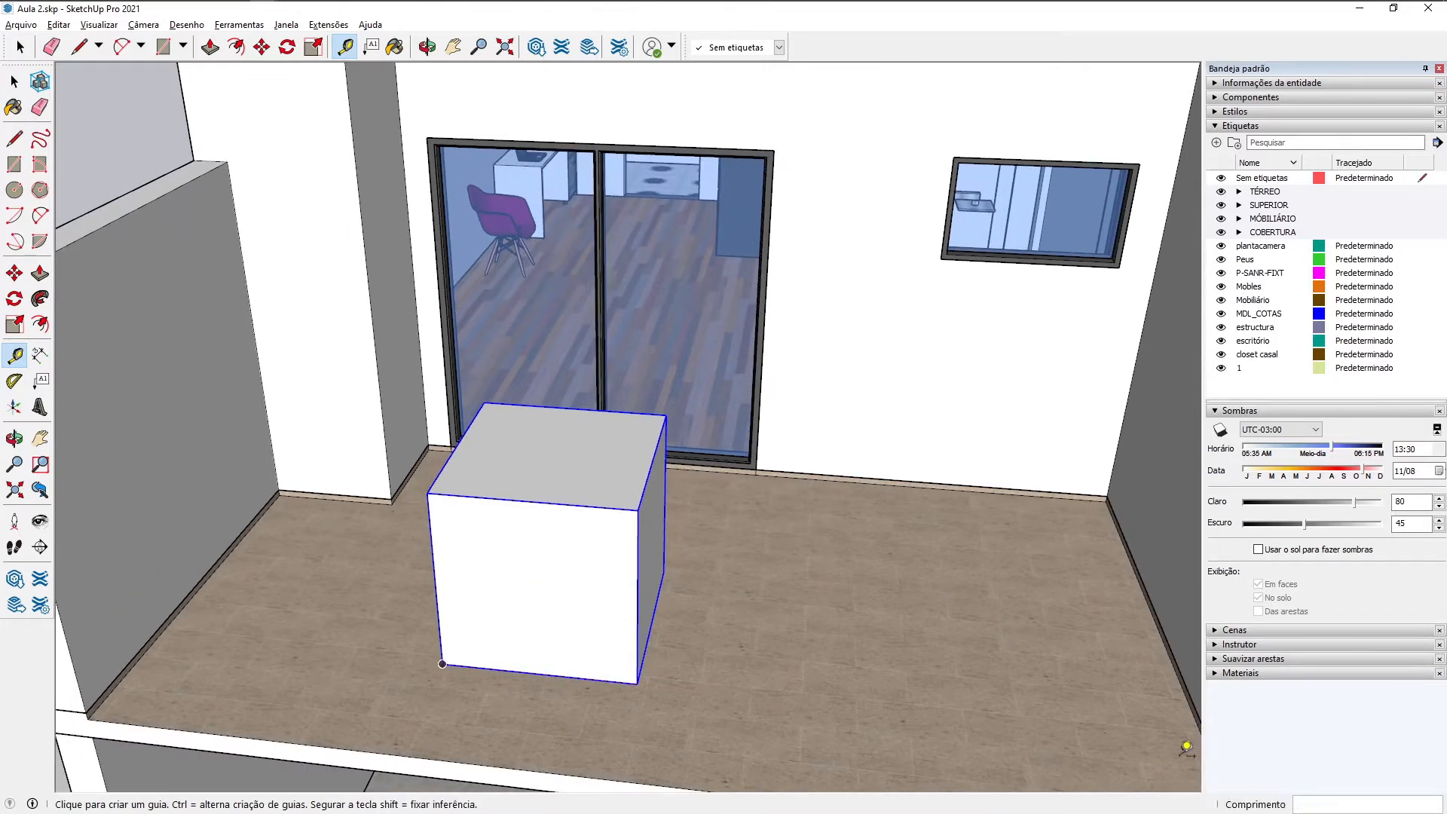
key(space)
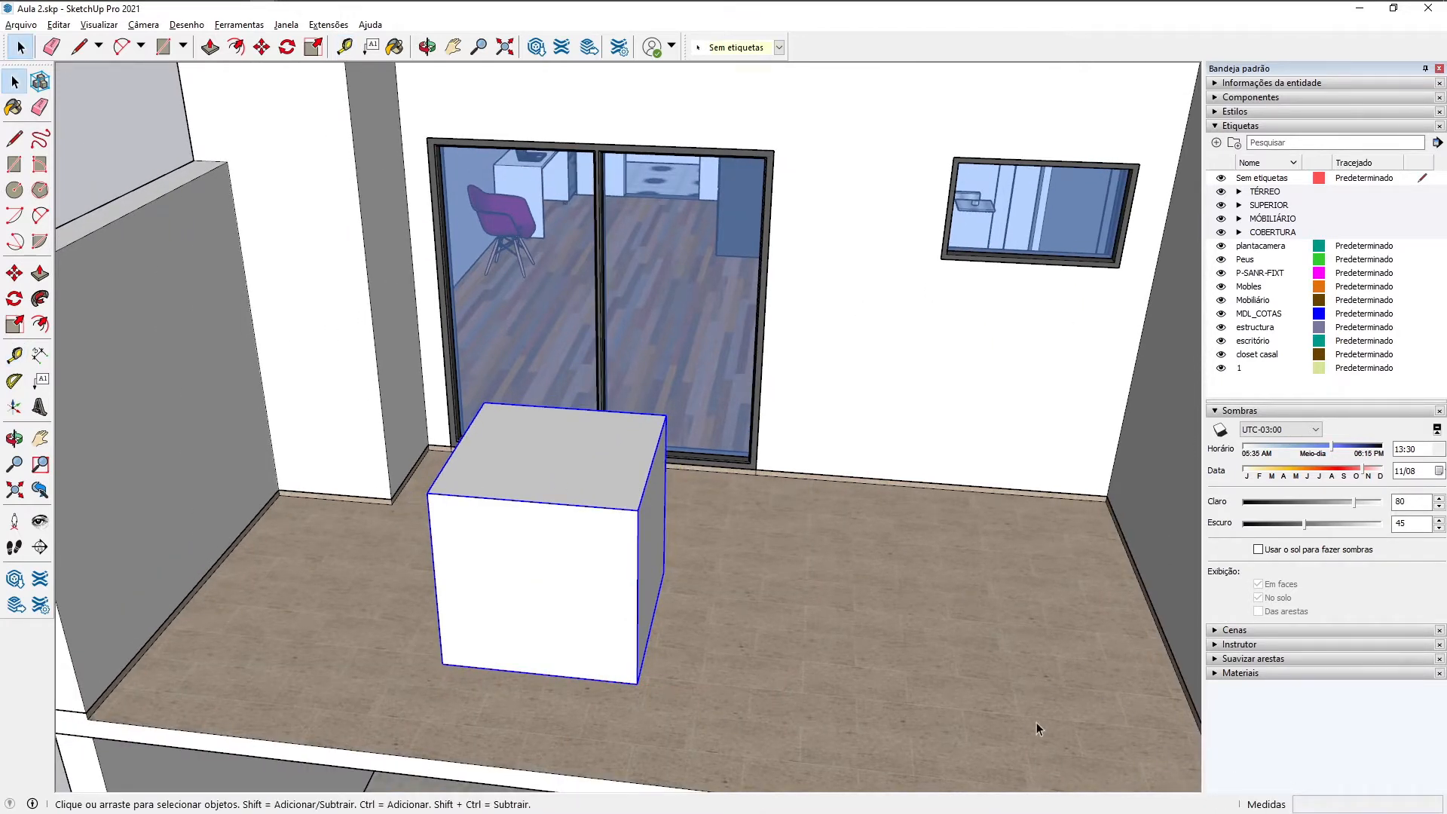
Step: Delete the cube from the tiled floor
middle_drag(1037, 722, 1051, 714)
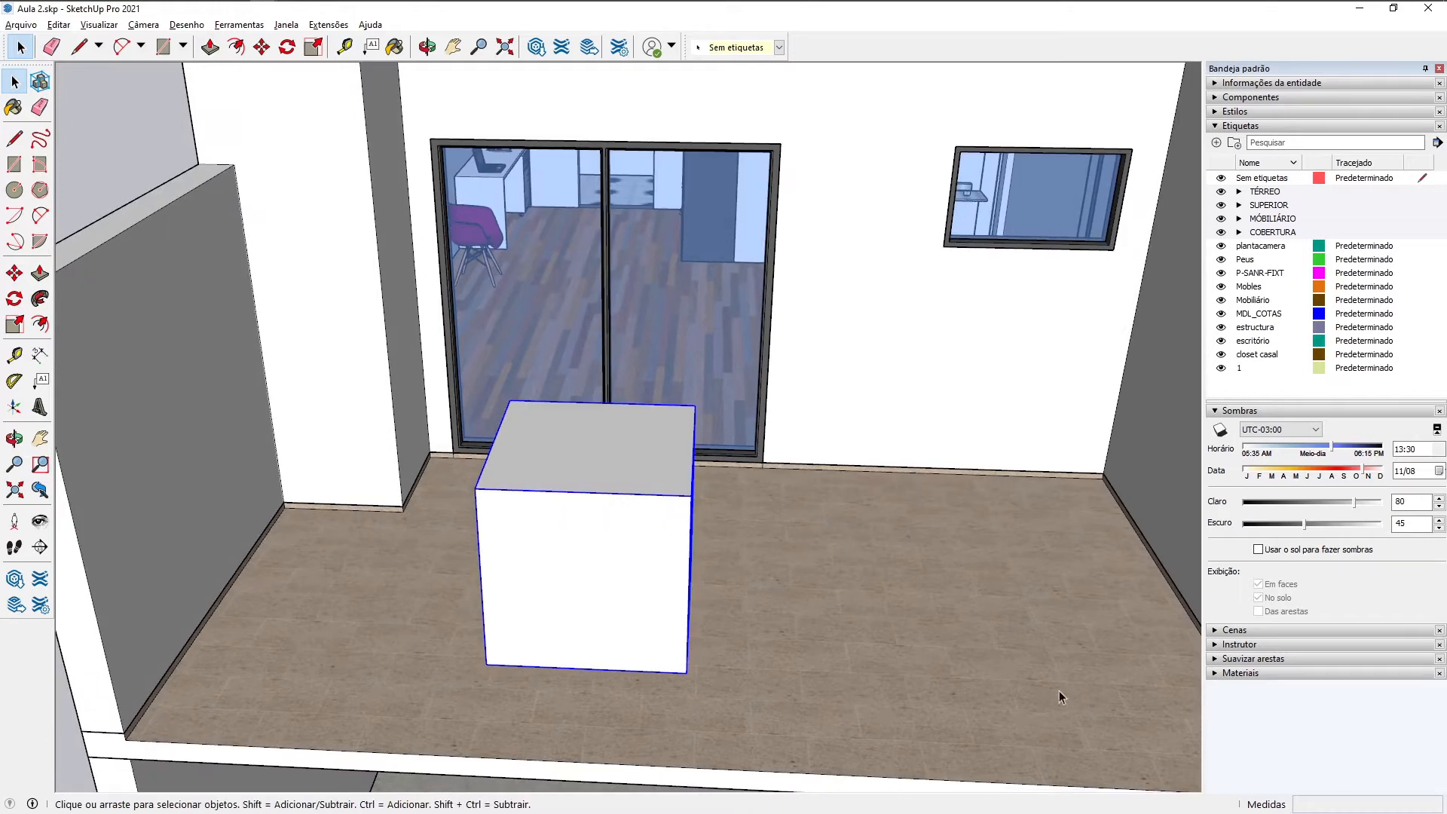
middle_drag(635, 538, 607, 574)
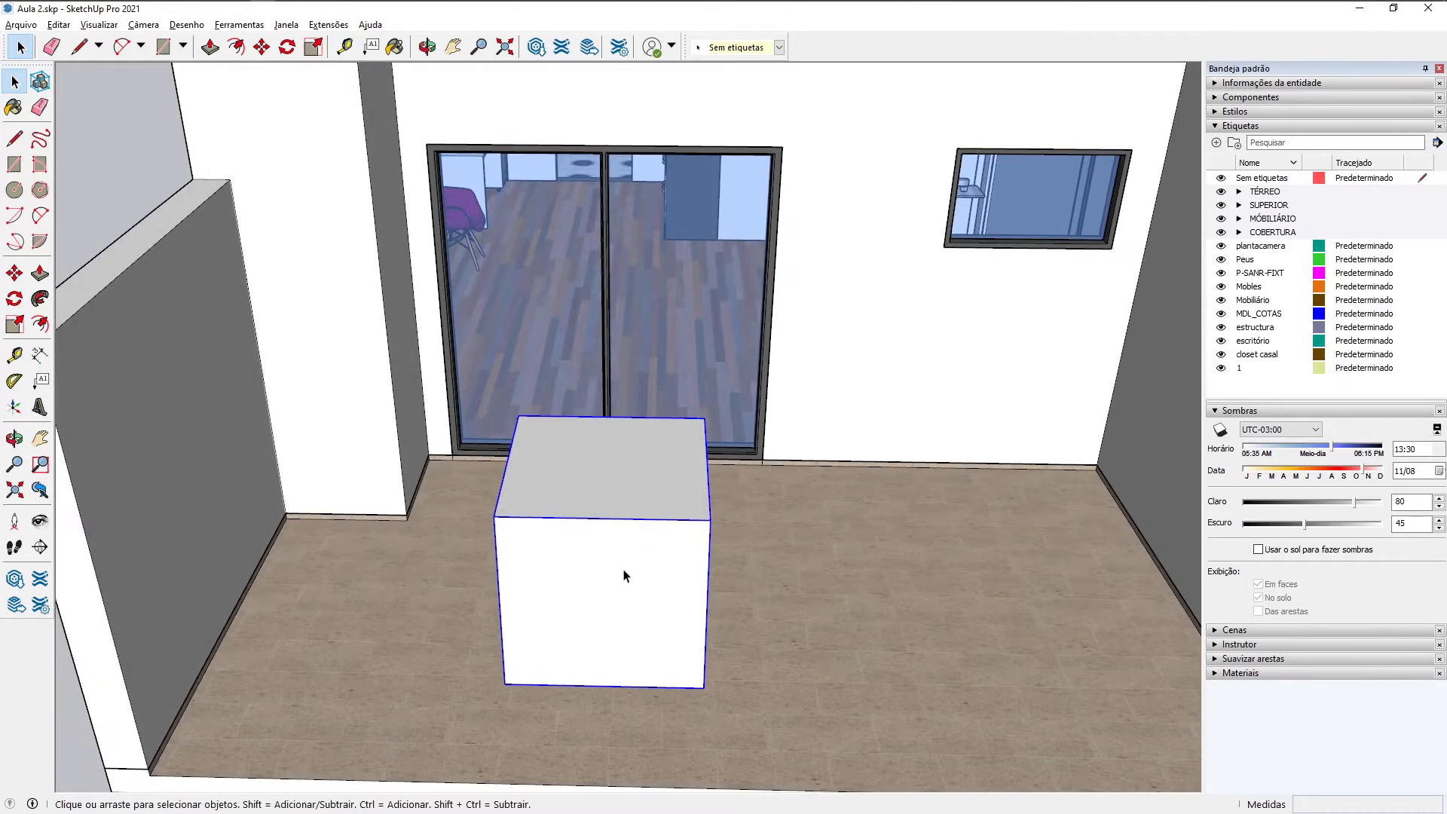
key(Delete)
scroll(601, 573, down, 1)
scroll(600, 572, down, 5)
middle_drag(654, 354, 957, 546)
middle_drag(572, 445, 603, 441)
scroll(617, 325, up, 2)
scroll(618, 319, up, 2)
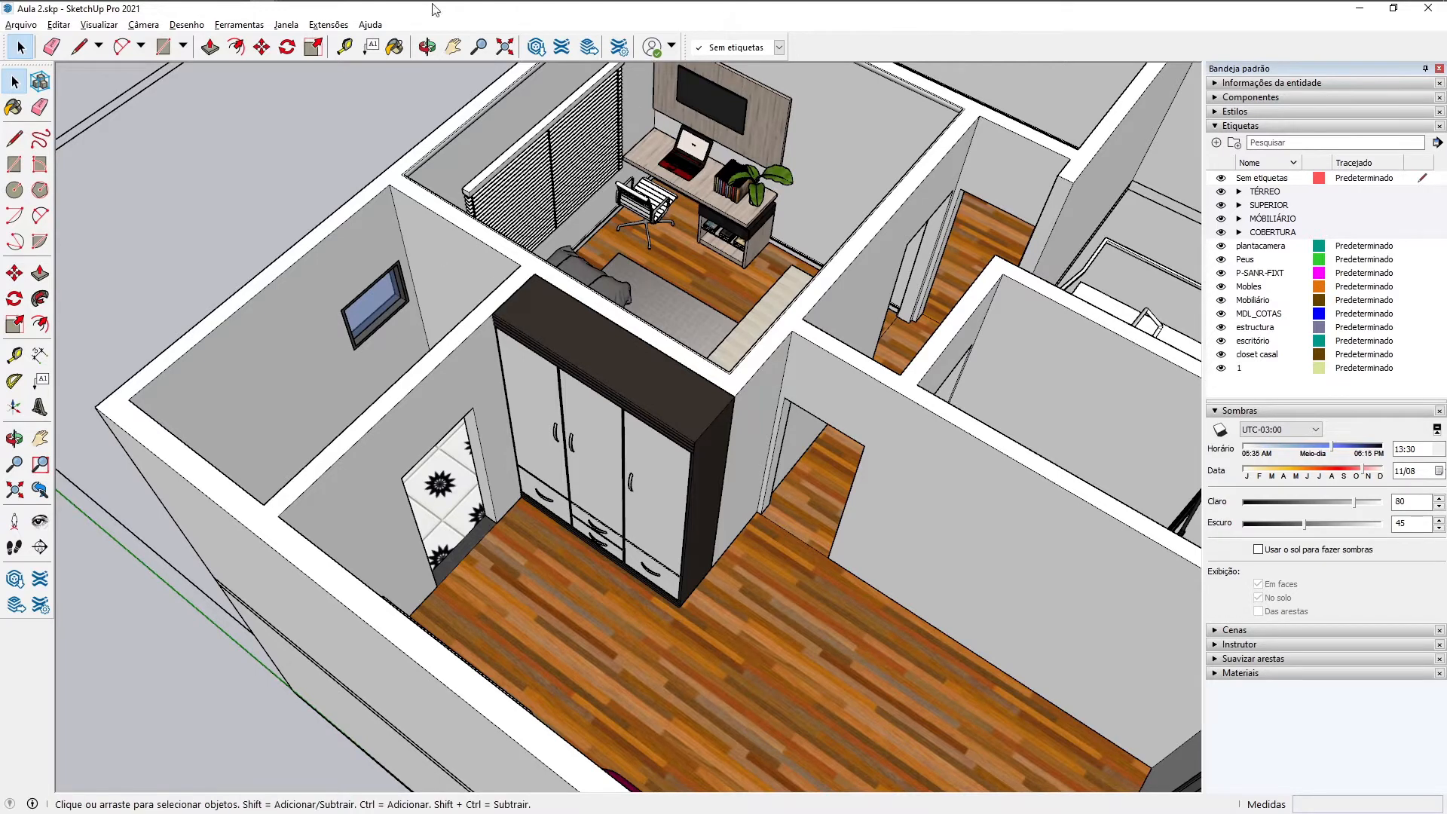
Step: Open the bed model Cama - Exercício Escala.skp from the Aula 4 folder of the course material
mouse_move(207, 11)
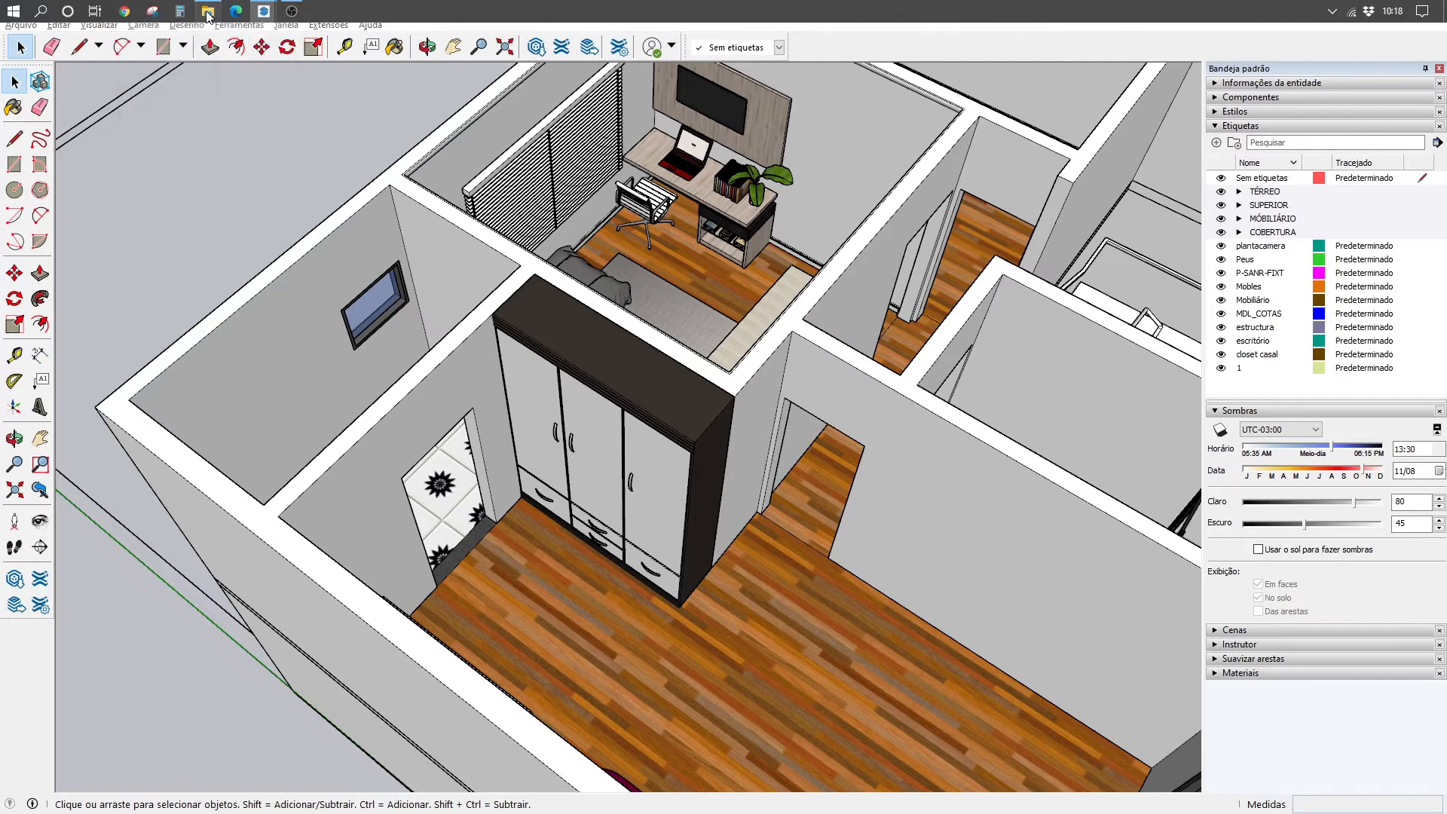
click(290, 136)
double_click(273, 121)
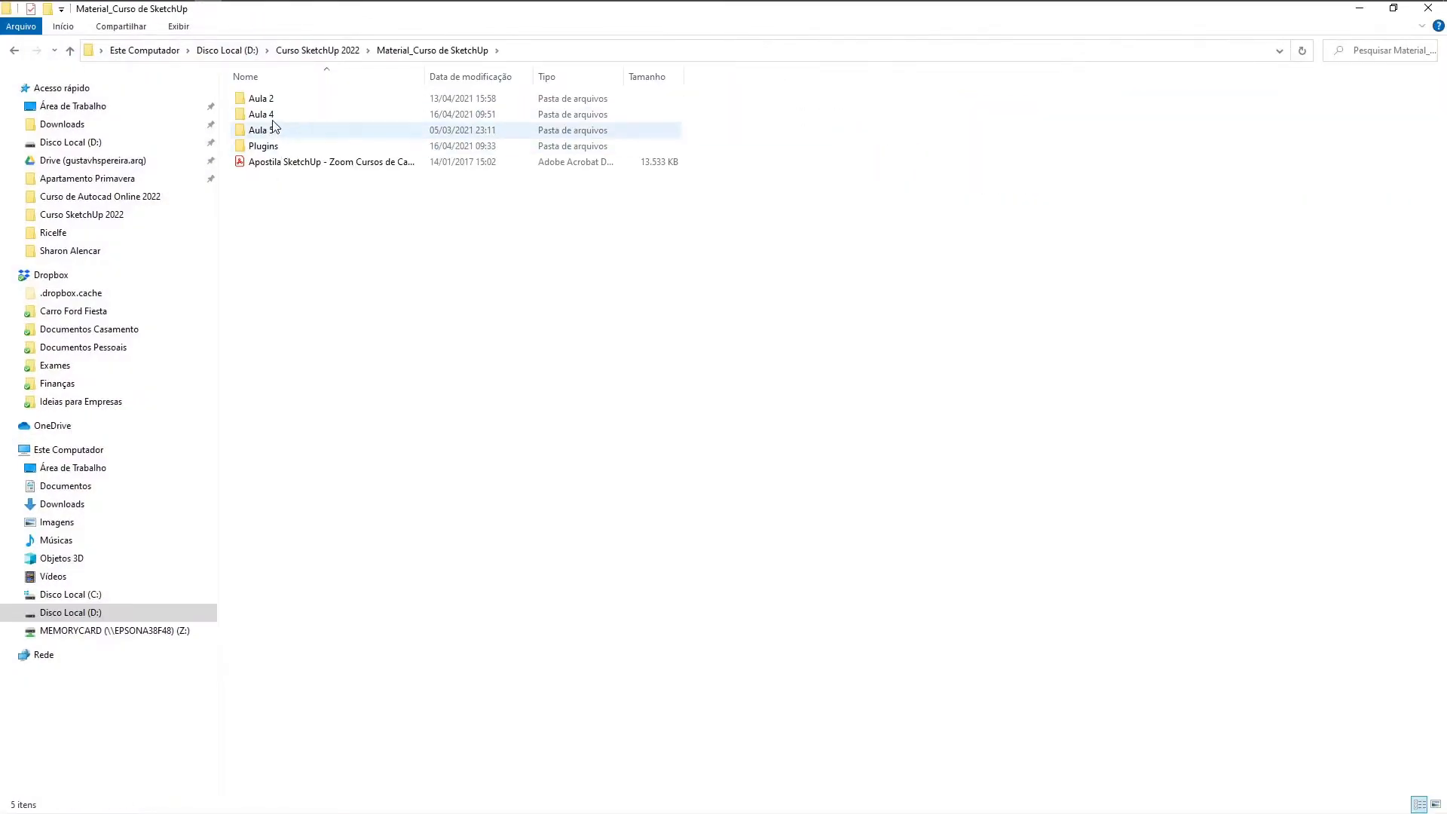
double_click(276, 124)
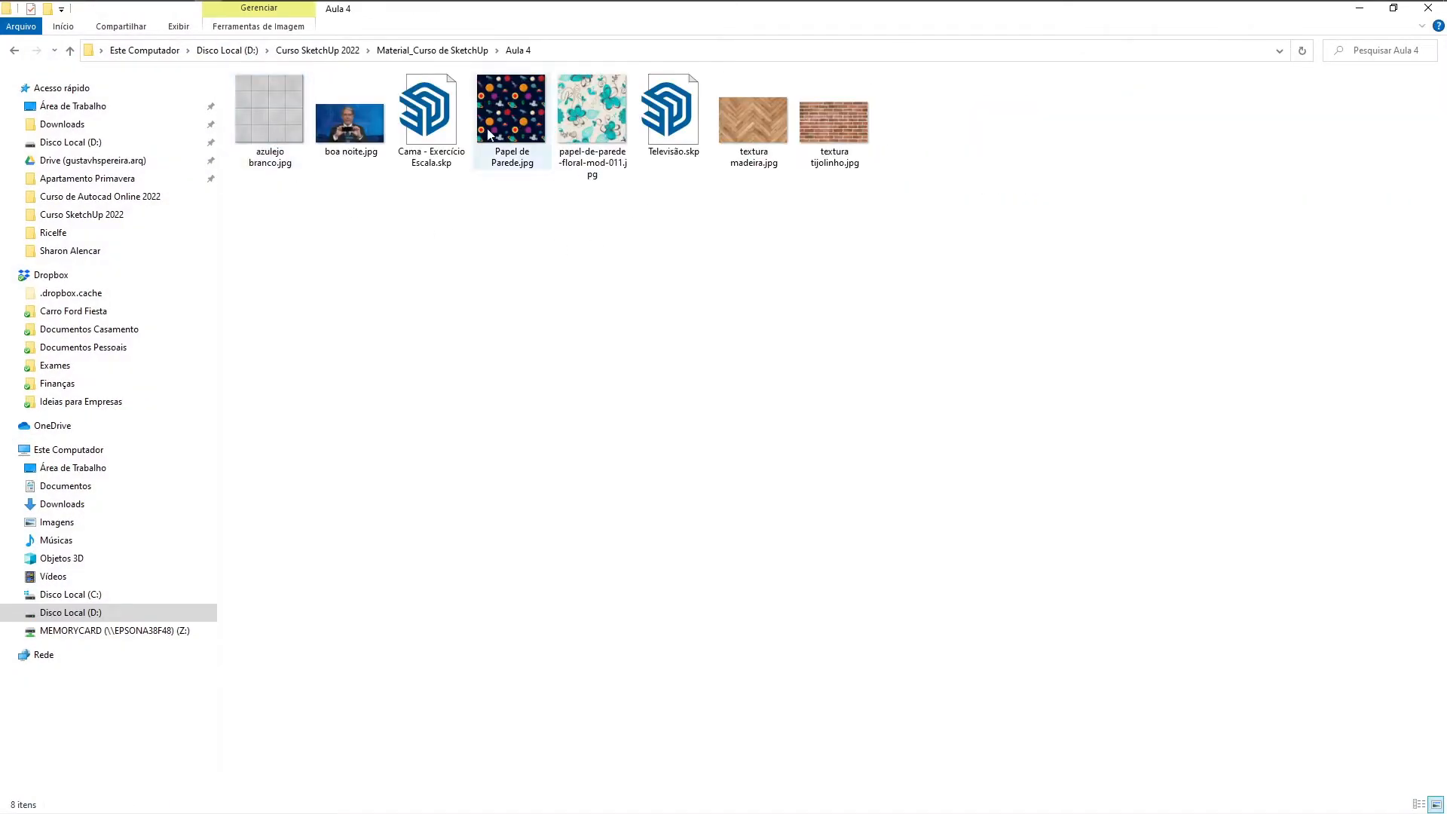
double_click(443, 125)
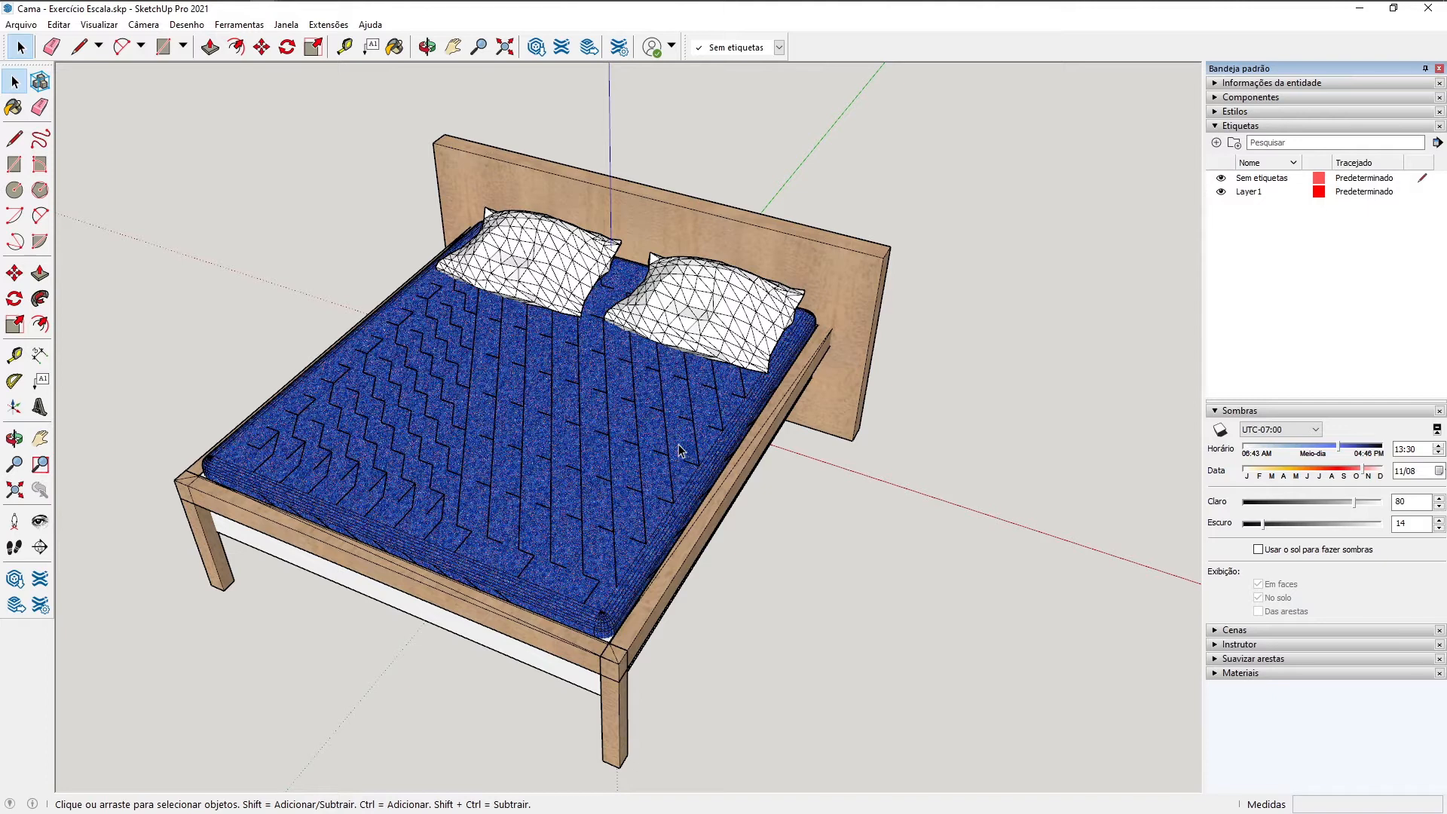
Step: Start measuring the headboard's upper edge from its back corner
key(t)
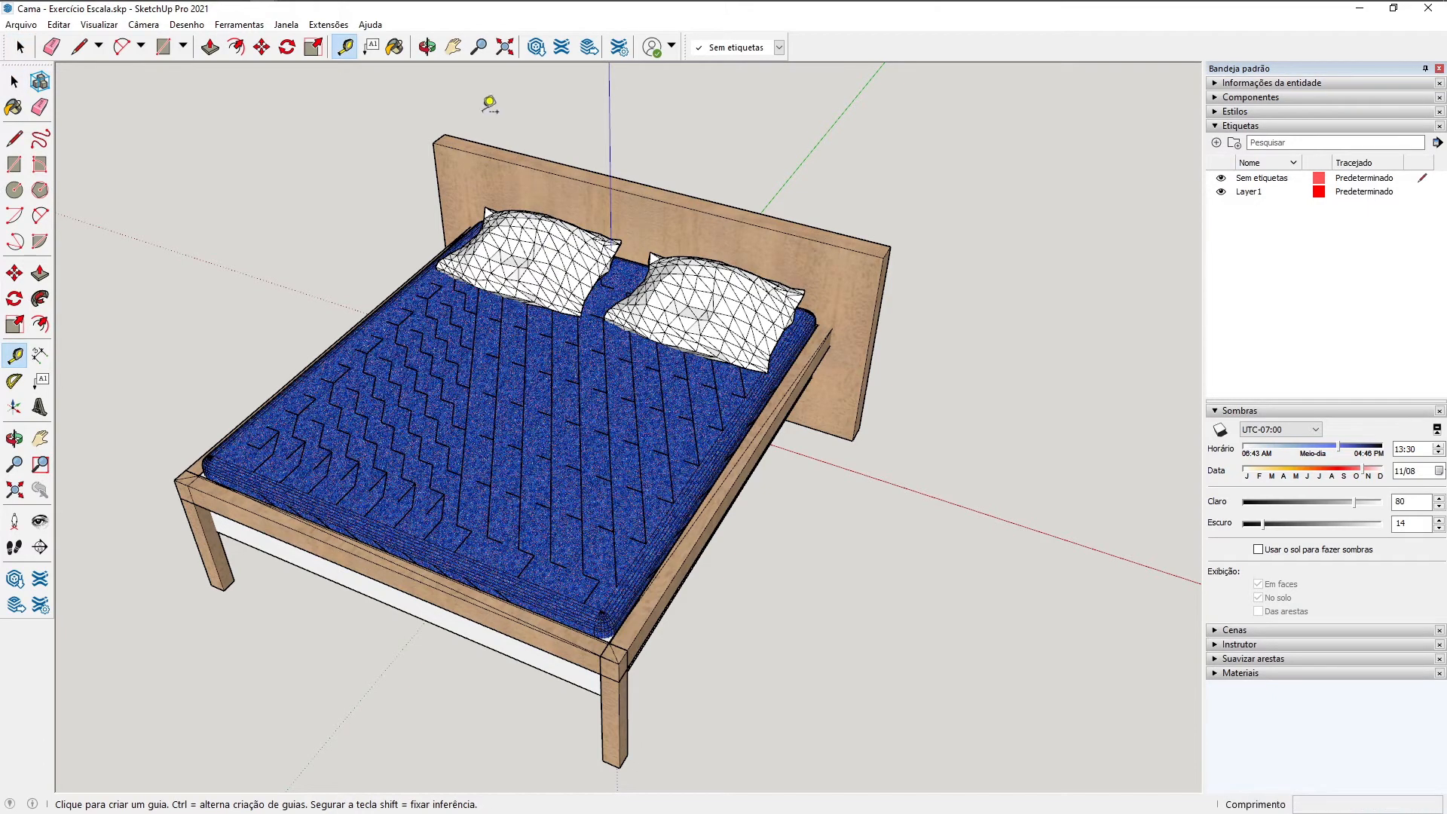
click(445, 134)
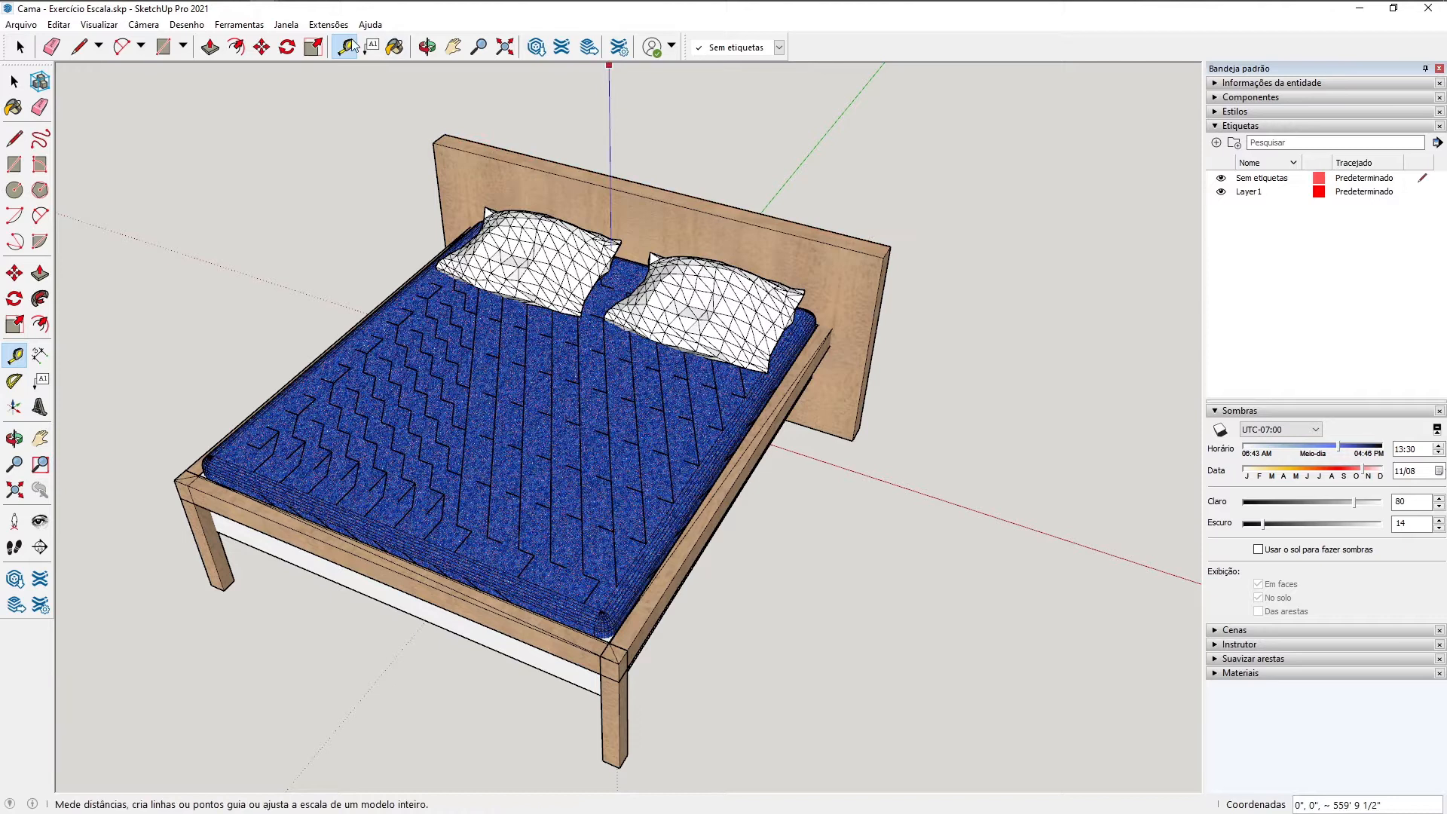
Step: Set the model's unit format to Decimal and its length unit to Metros
click(285, 25)
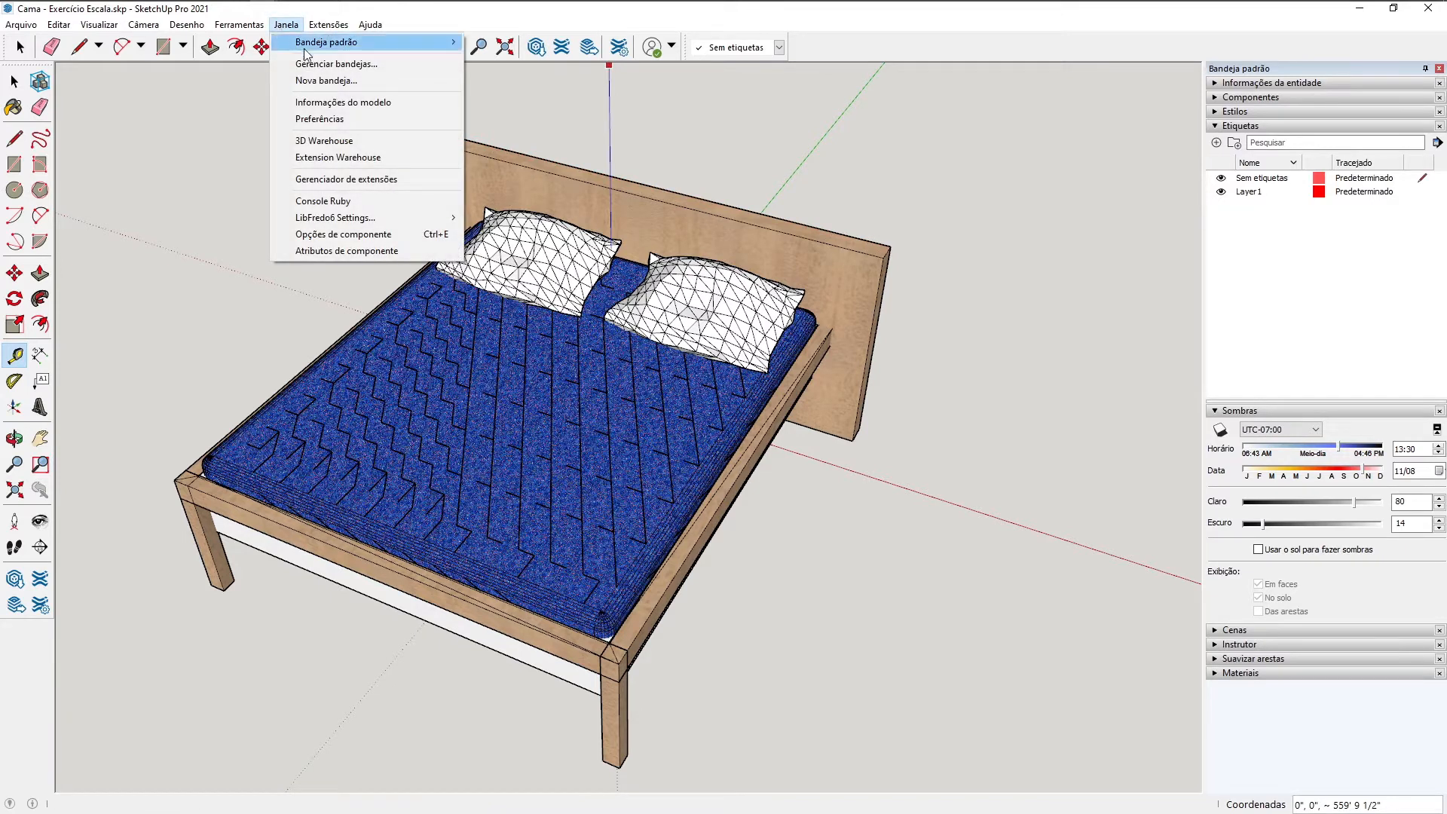
click(342, 102)
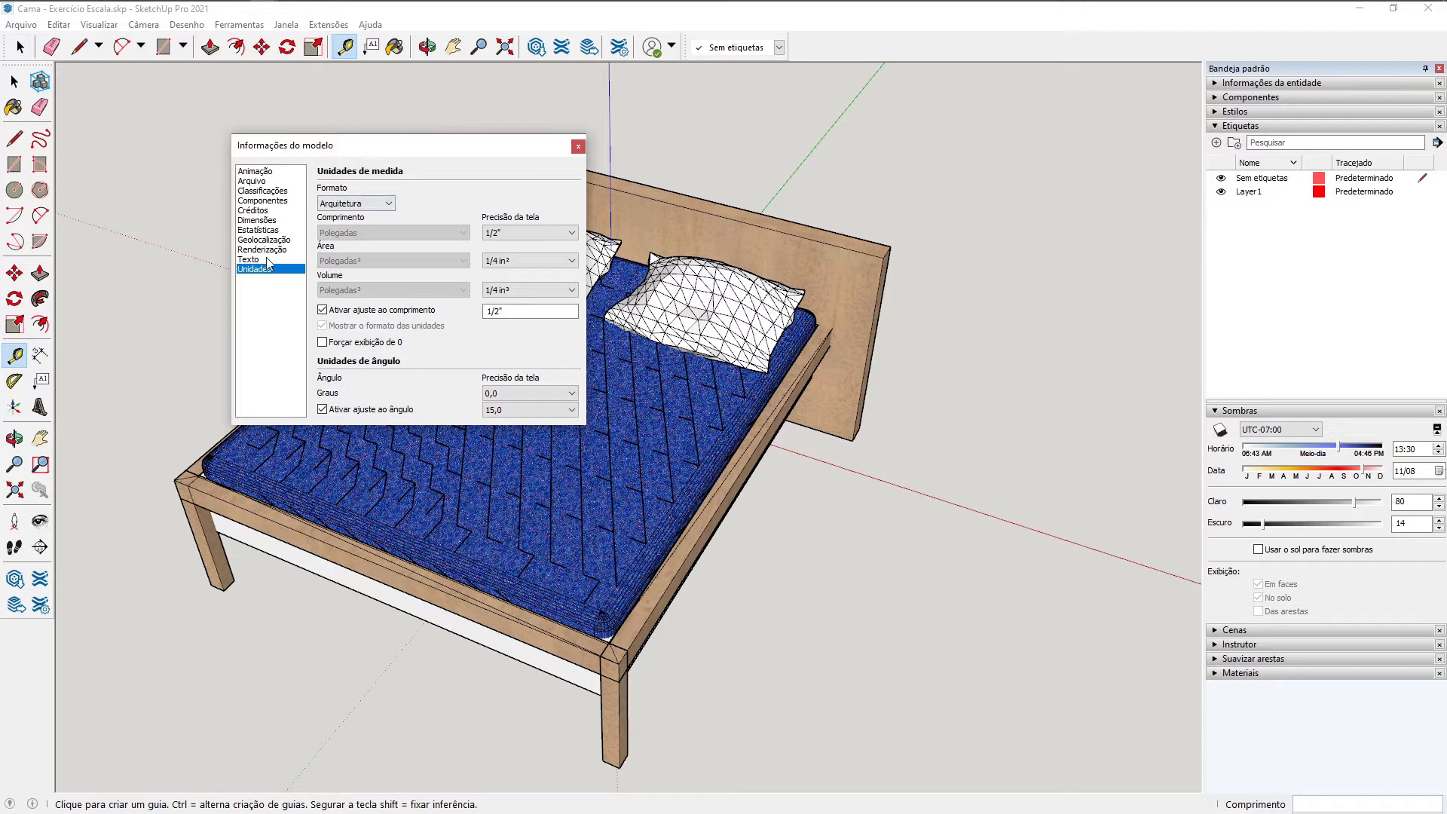
click(368, 203)
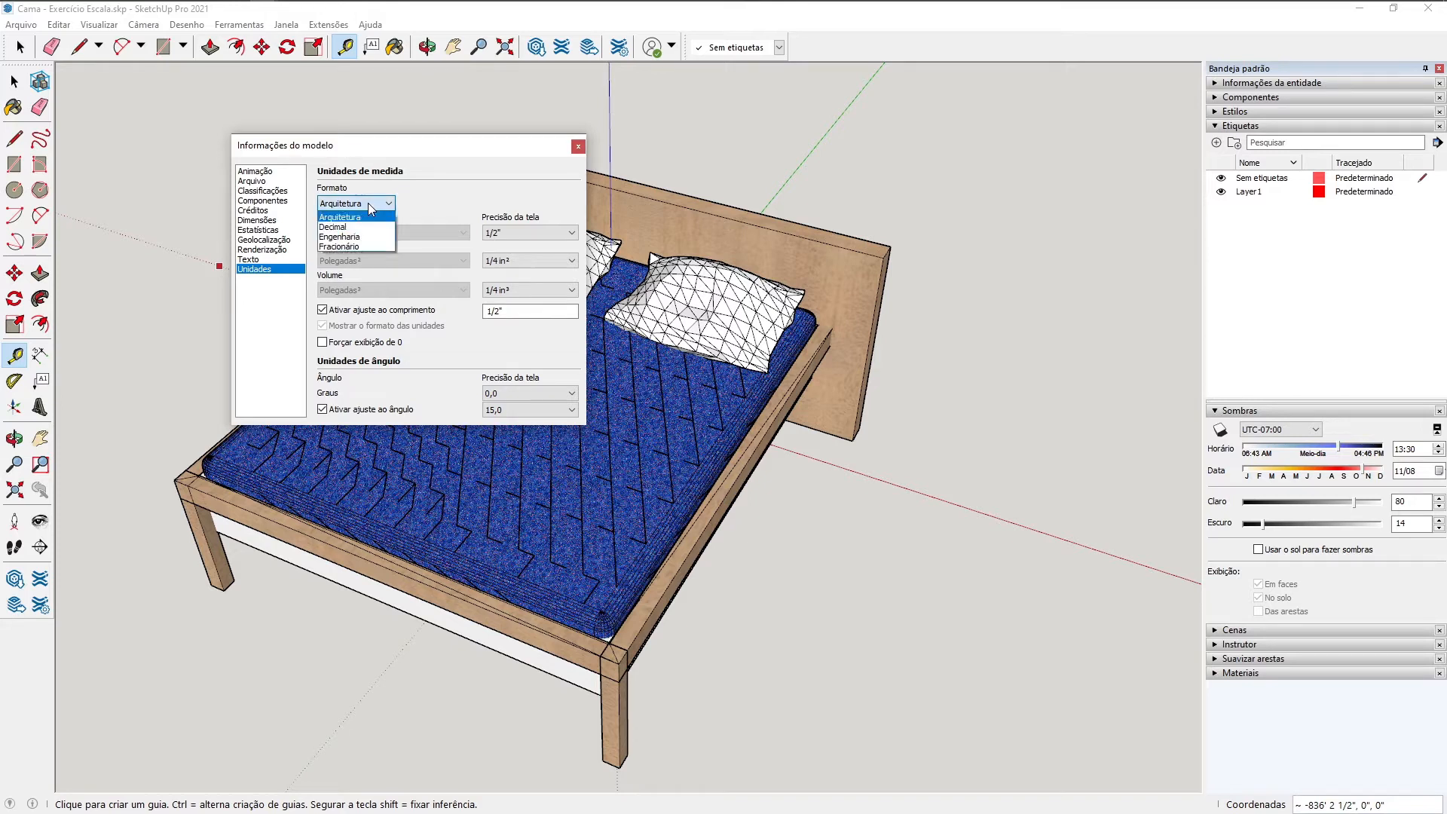
click(371, 227)
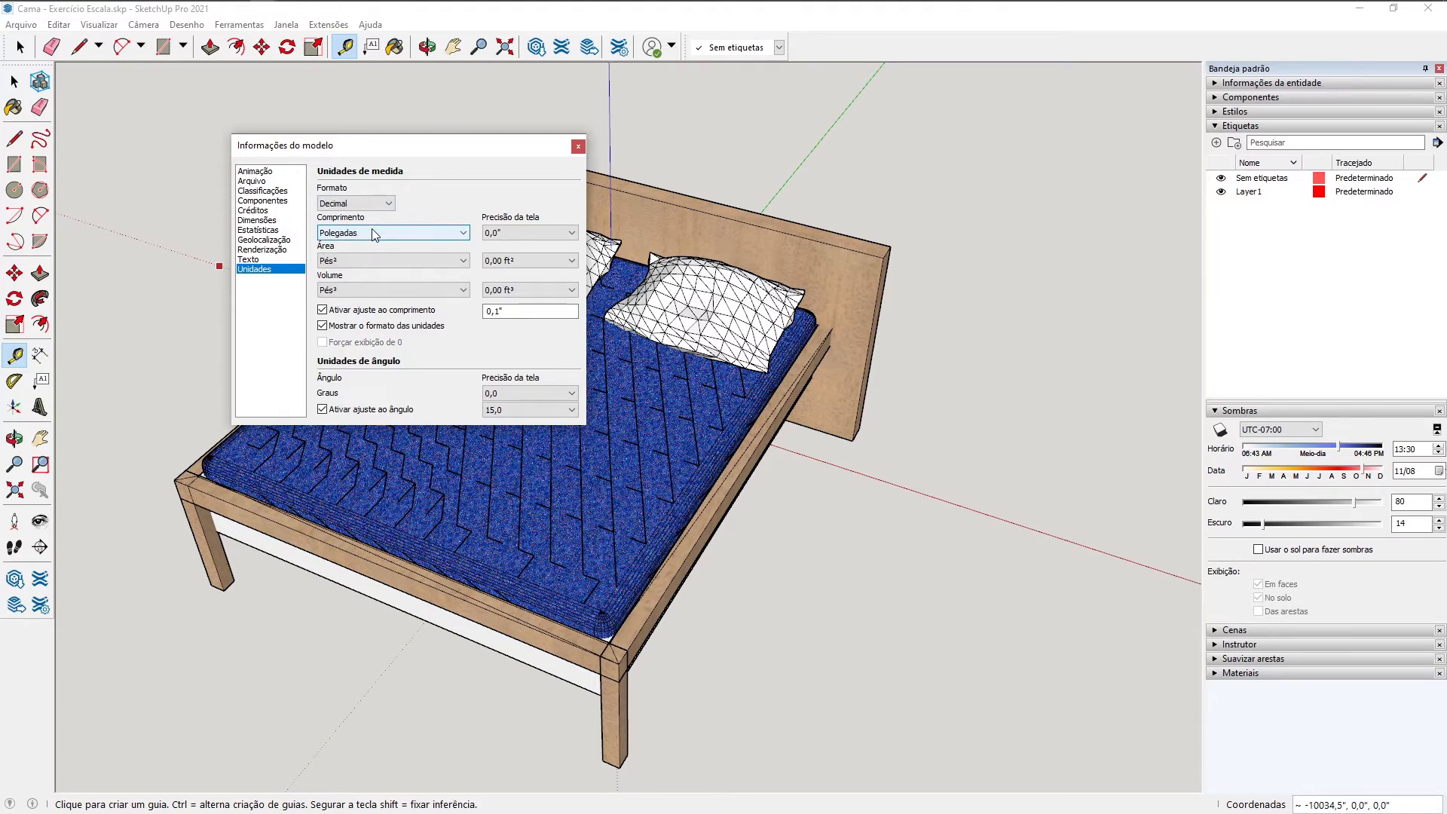
click(374, 233)
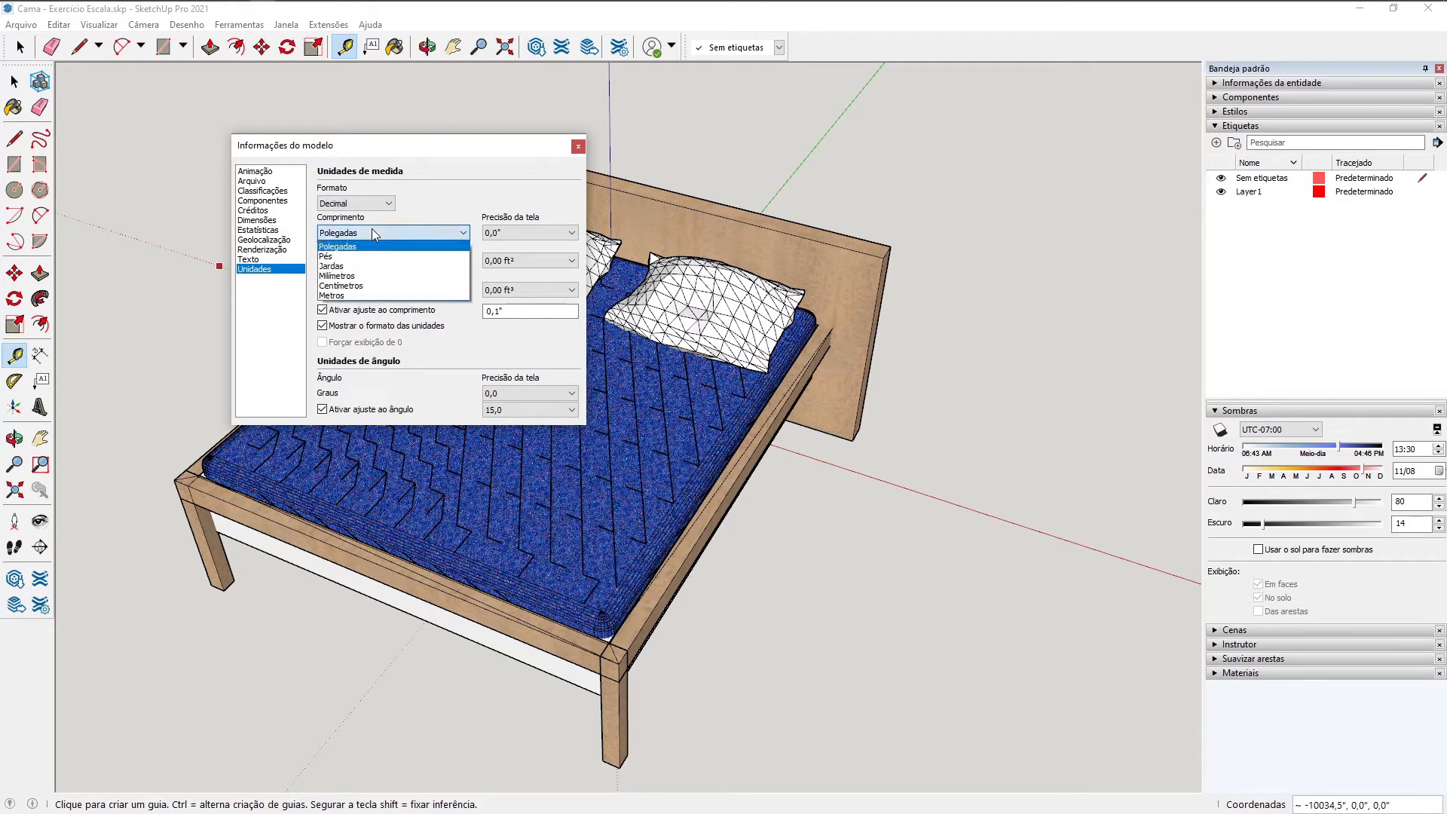
click(355, 295)
Step: Set the area unit to Metros² and the volume unit to Metros³, and close the model information
click(348, 259)
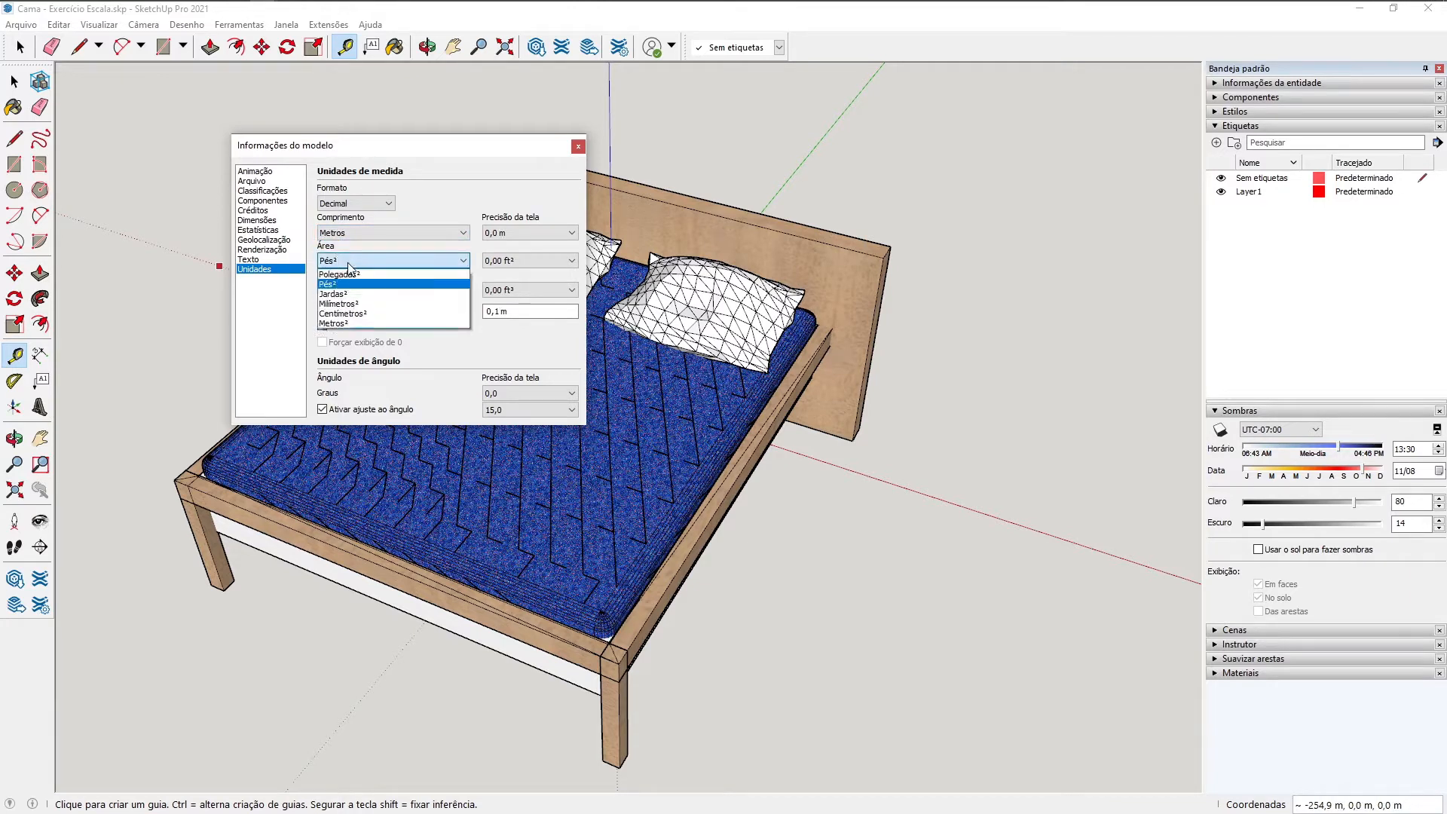
click(337, 324)
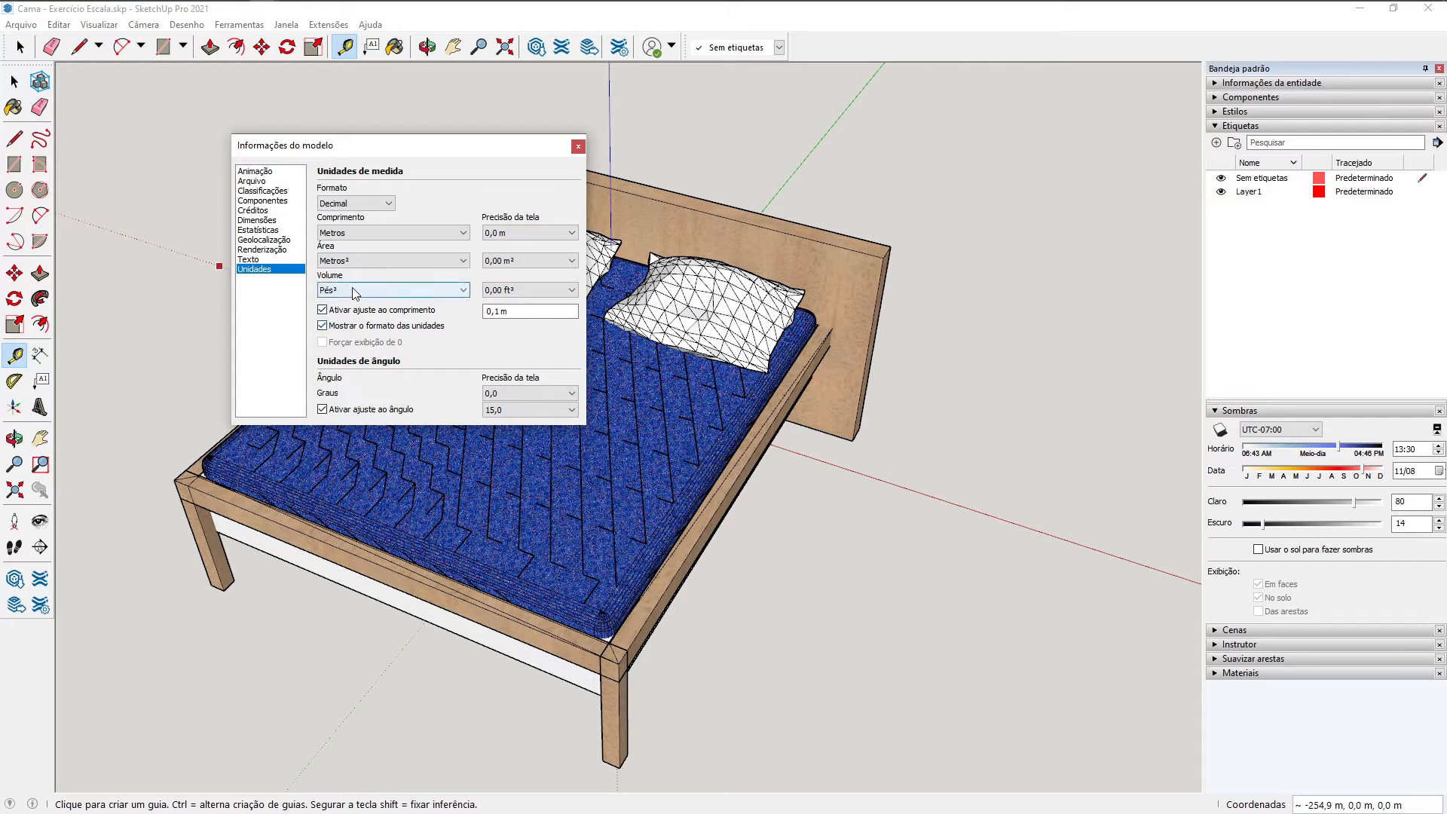
click(355, 293)
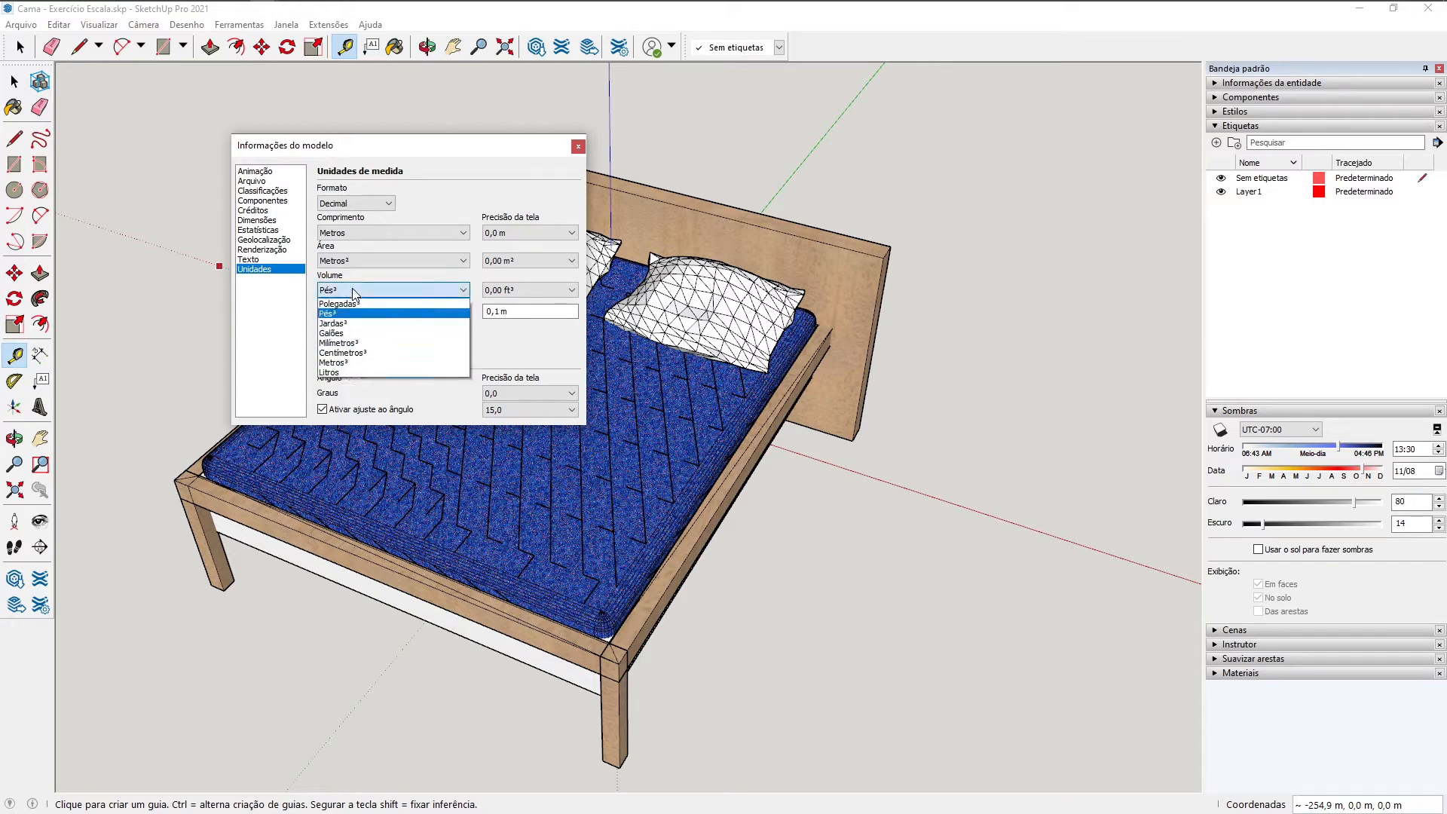
click(357, 364)
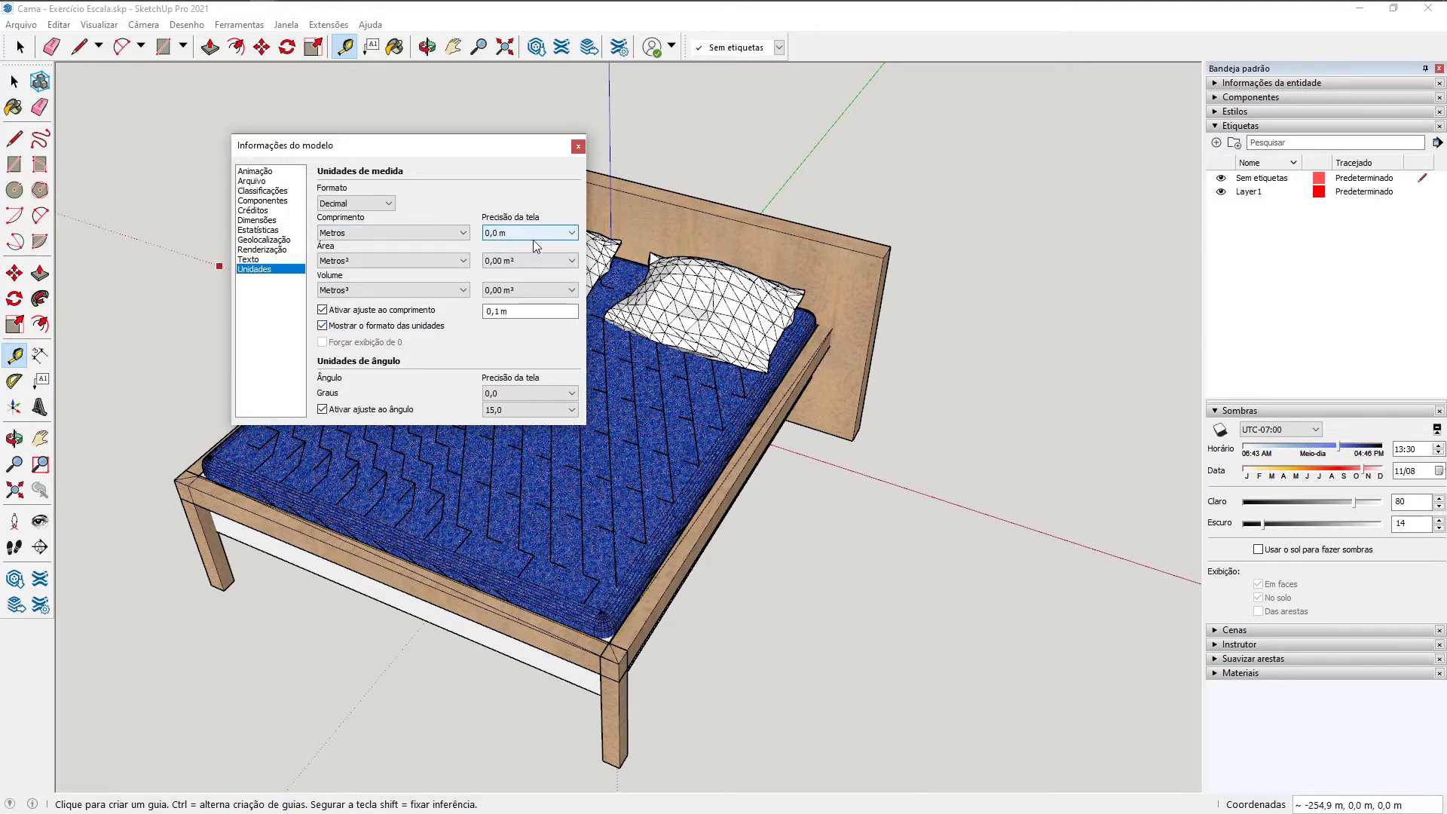
click(578, 146)
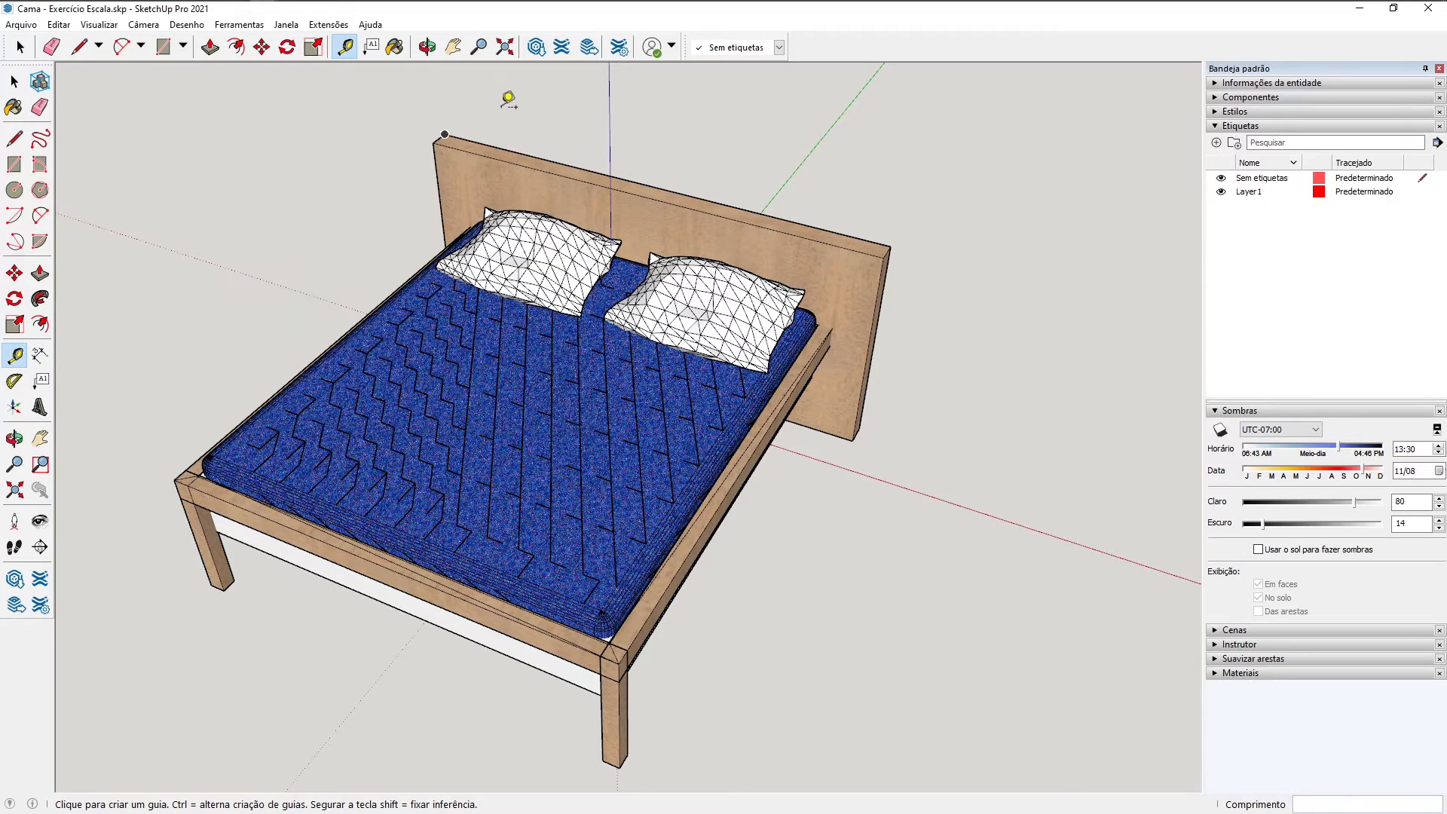
Step: Measure the headboard's upper back edge and compare the bed's size with the human figure at the origin
click(445, 134)
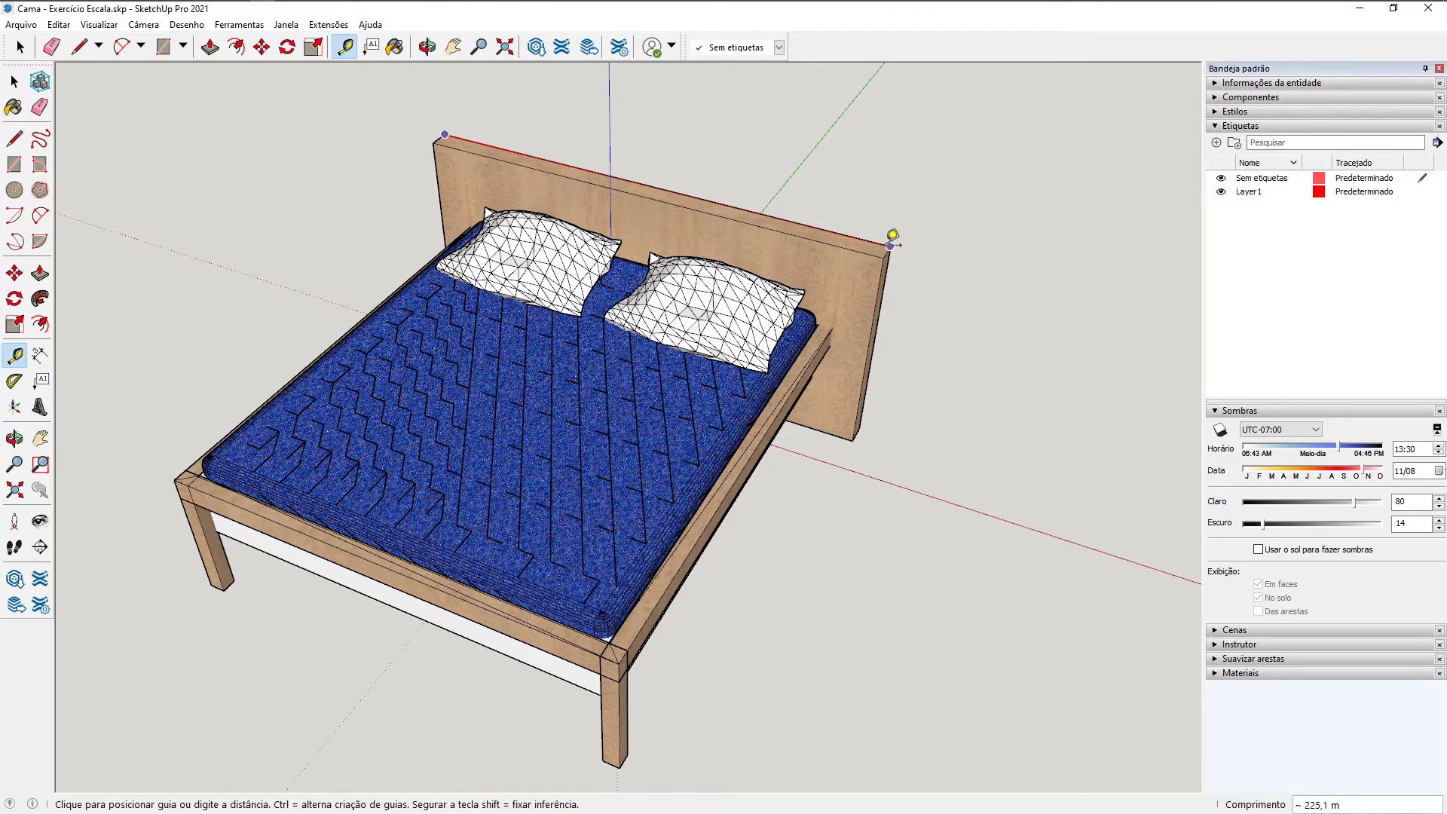
click(892, 236)
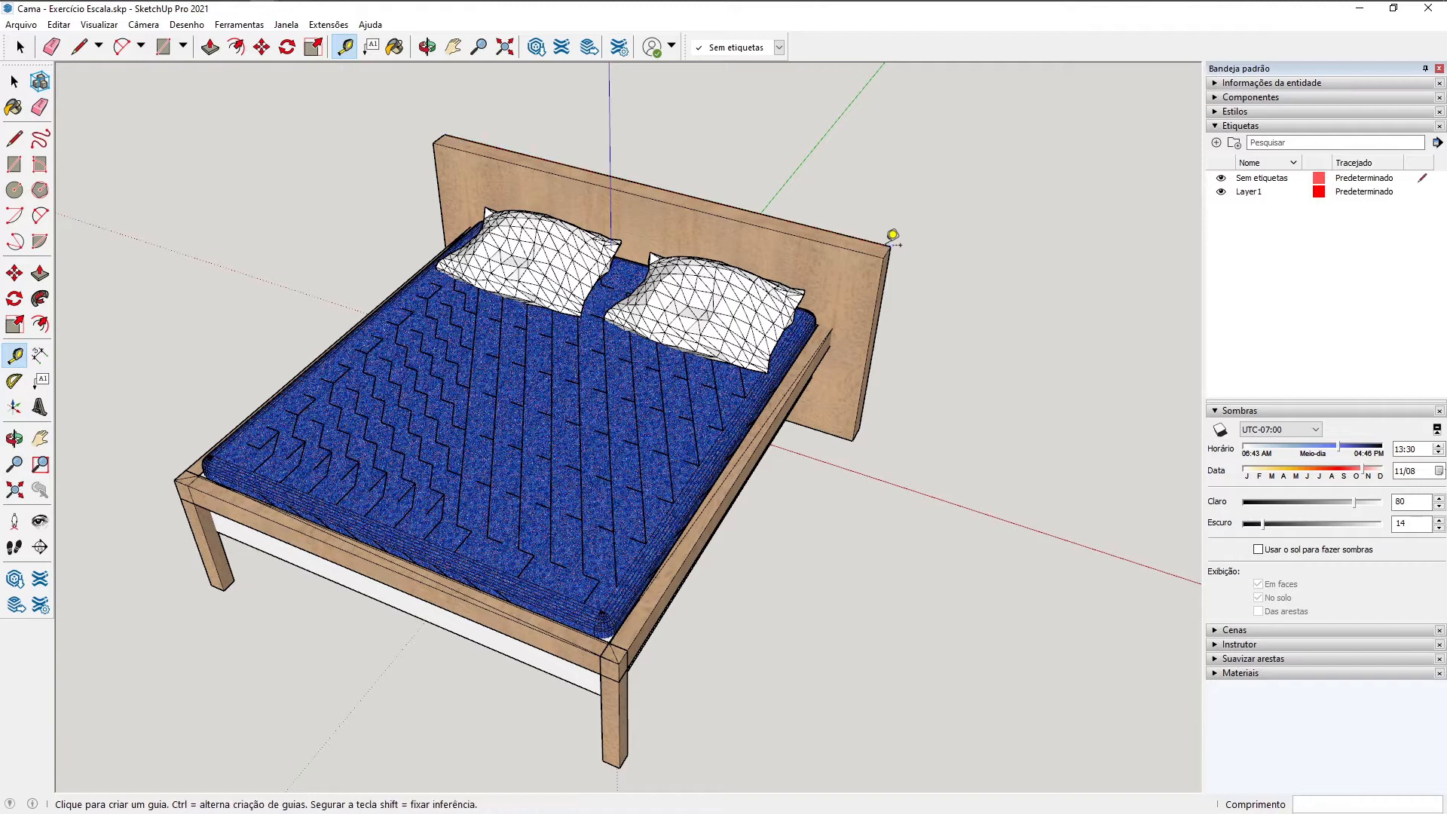
middle_drag(840, 500, 620, 261)
scroll(656, 438, up, 6)
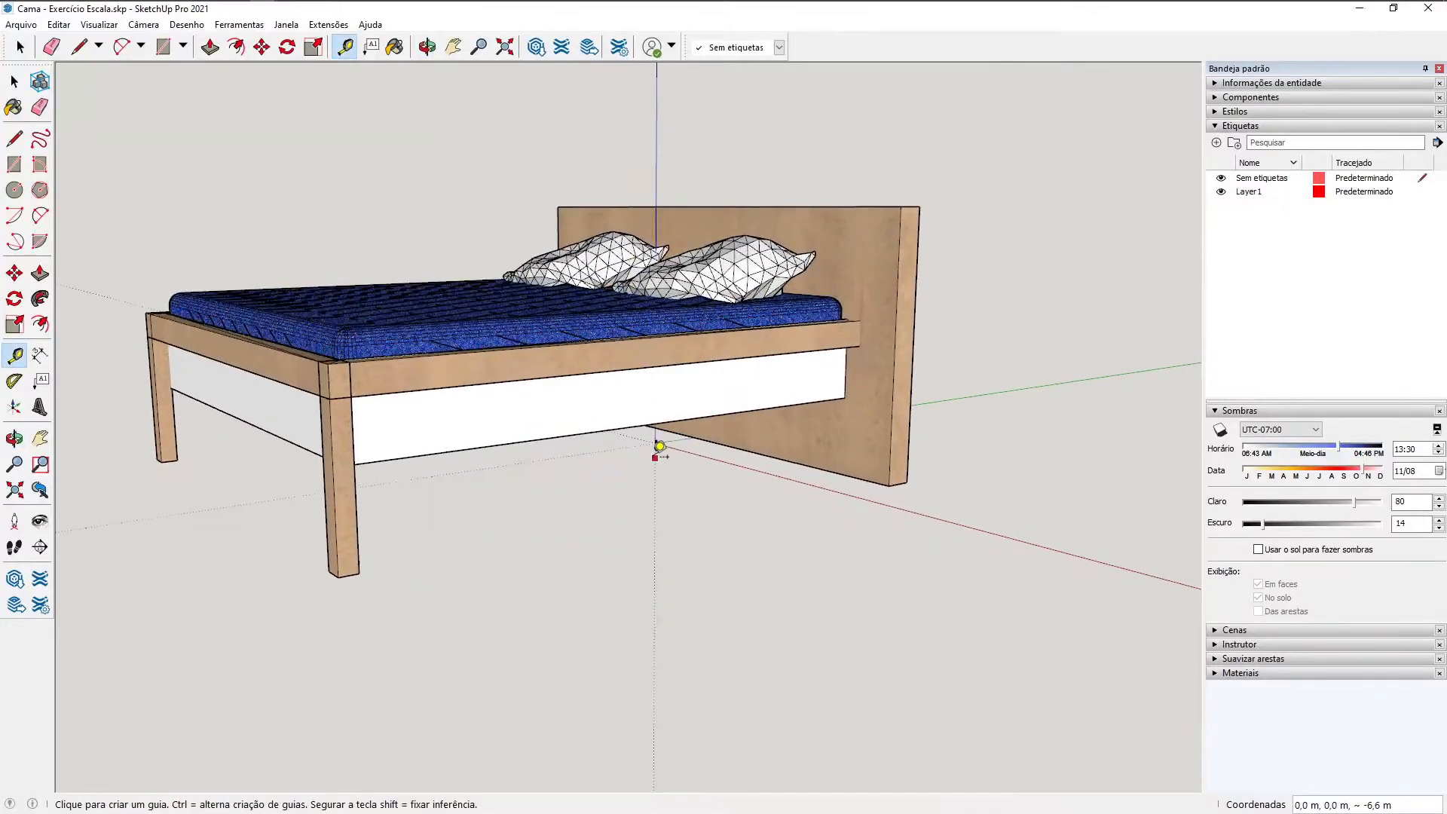
scroll(657, 435, up, 8)
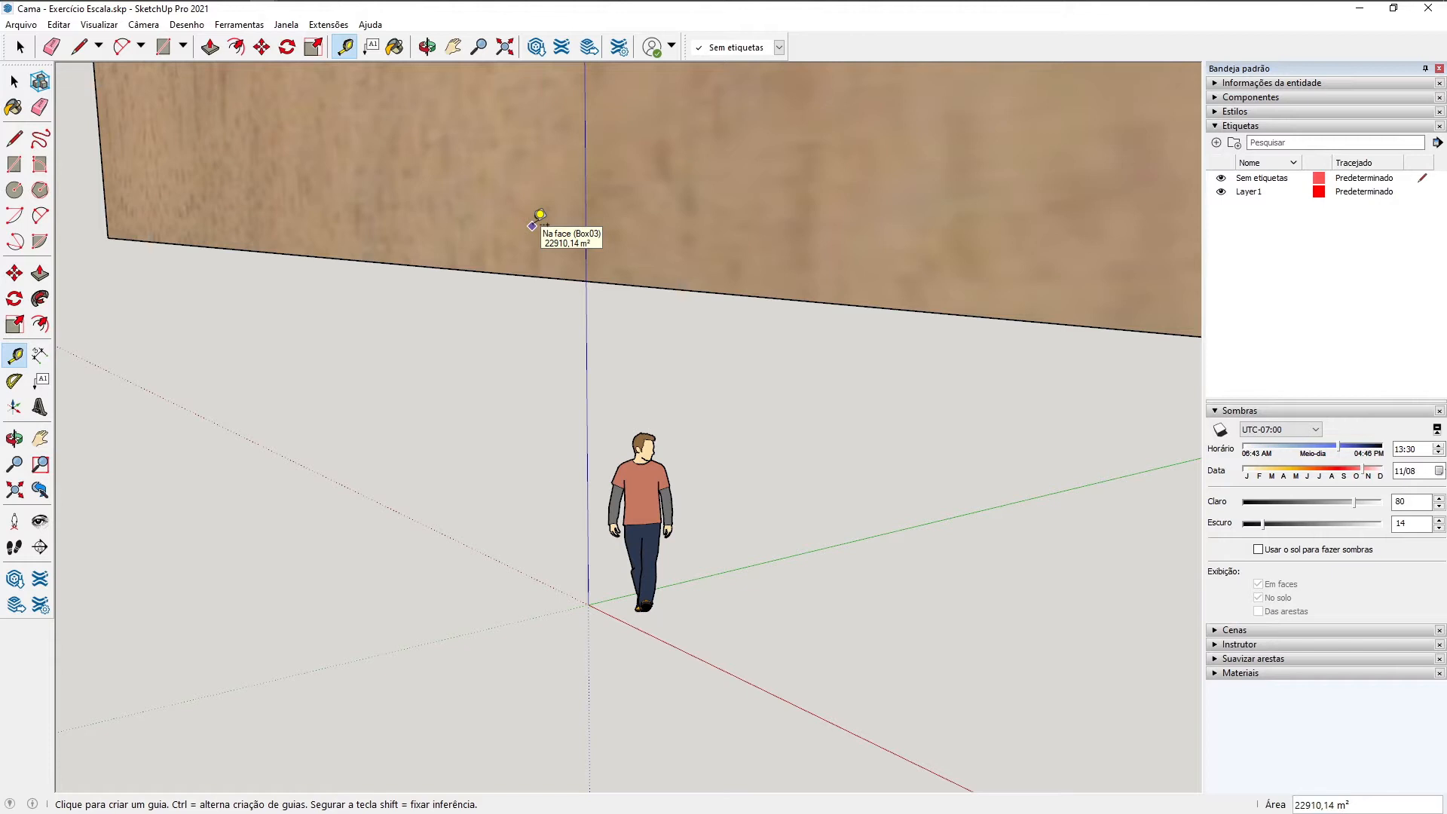
scroll(540, 219, down, 8)
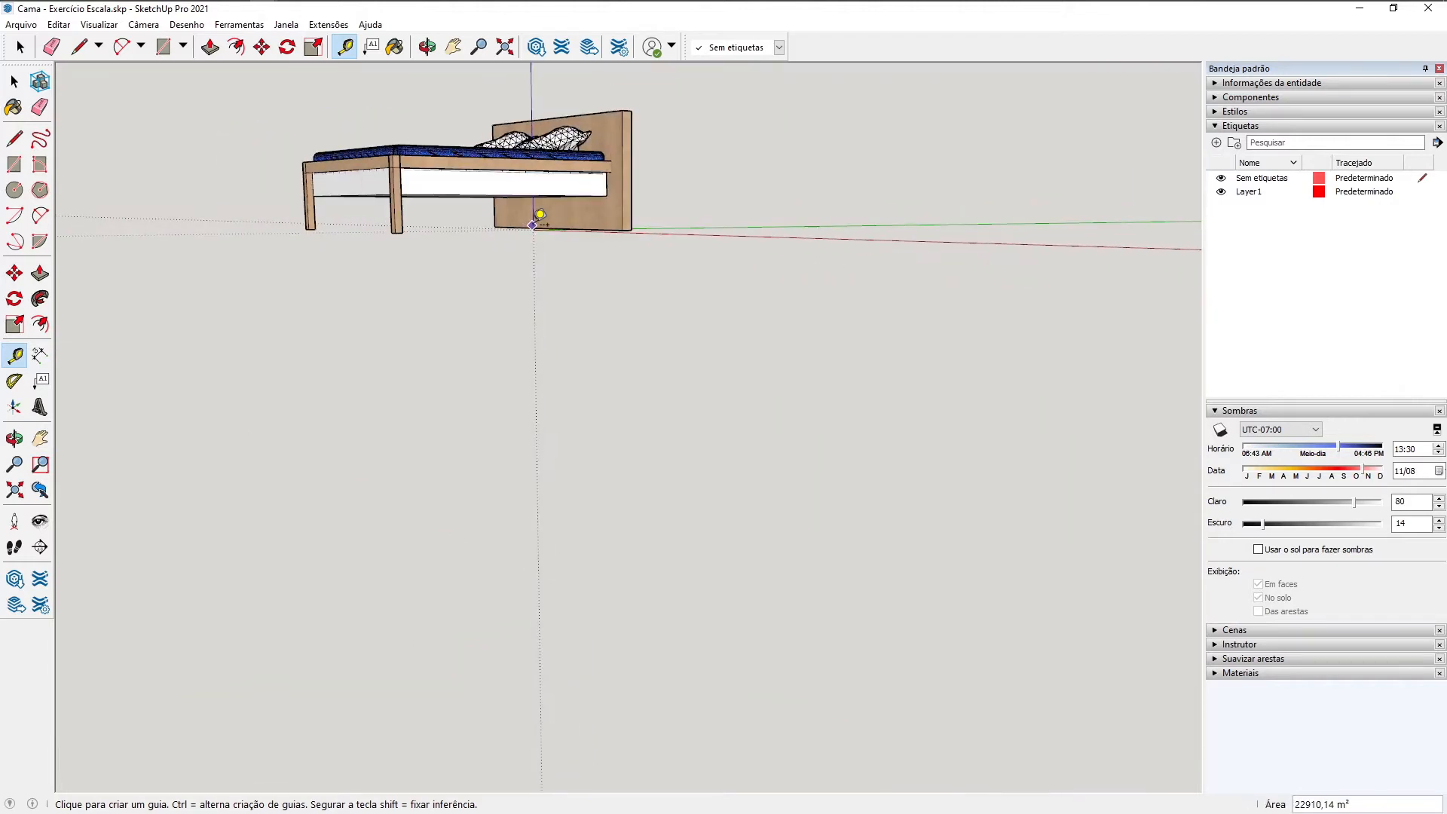
scroll(443, 105, up, 3)
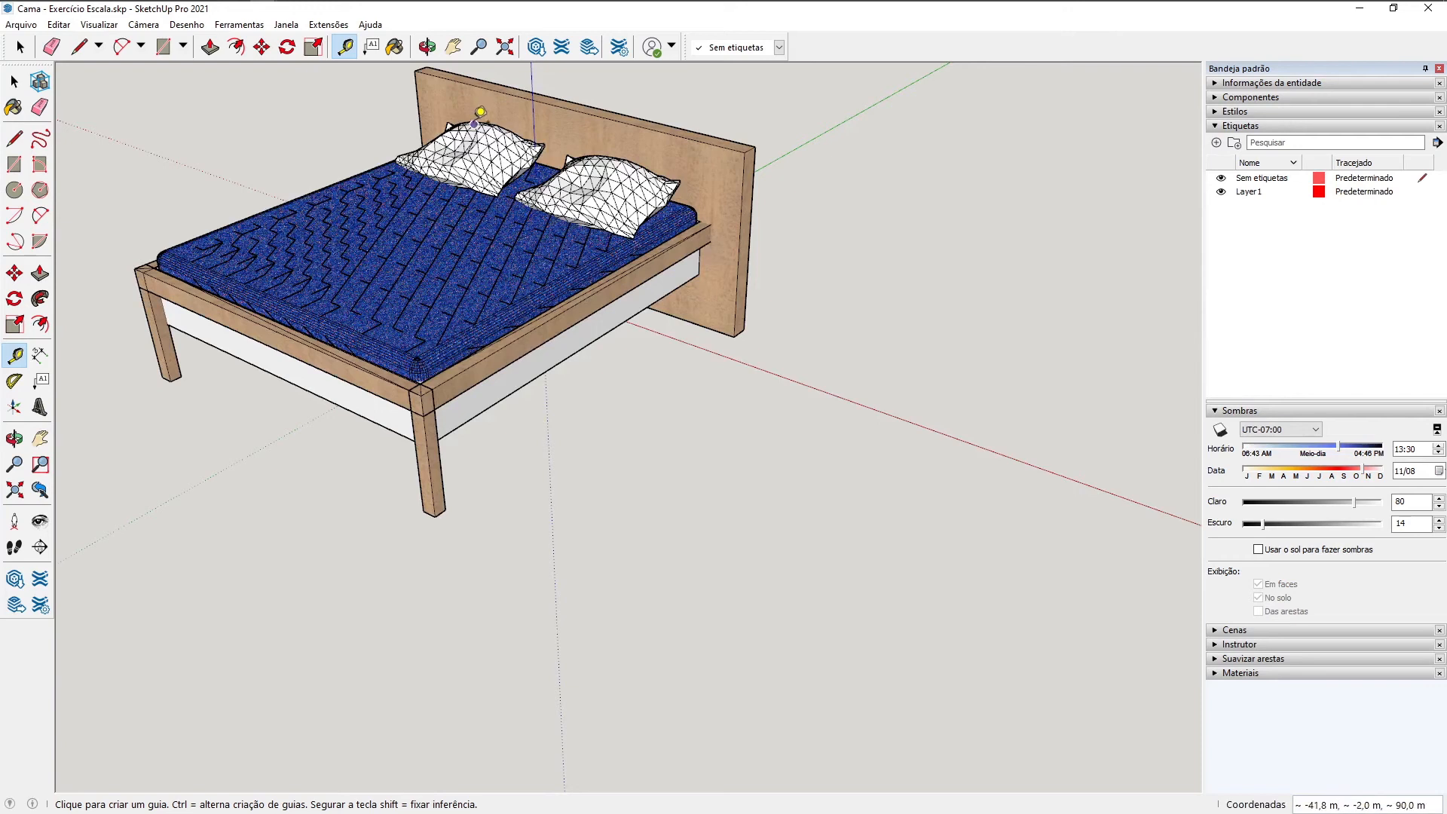
Step: Measure the headboard's upper front edge from corner to corner
scroll(482, 113, up, 4)
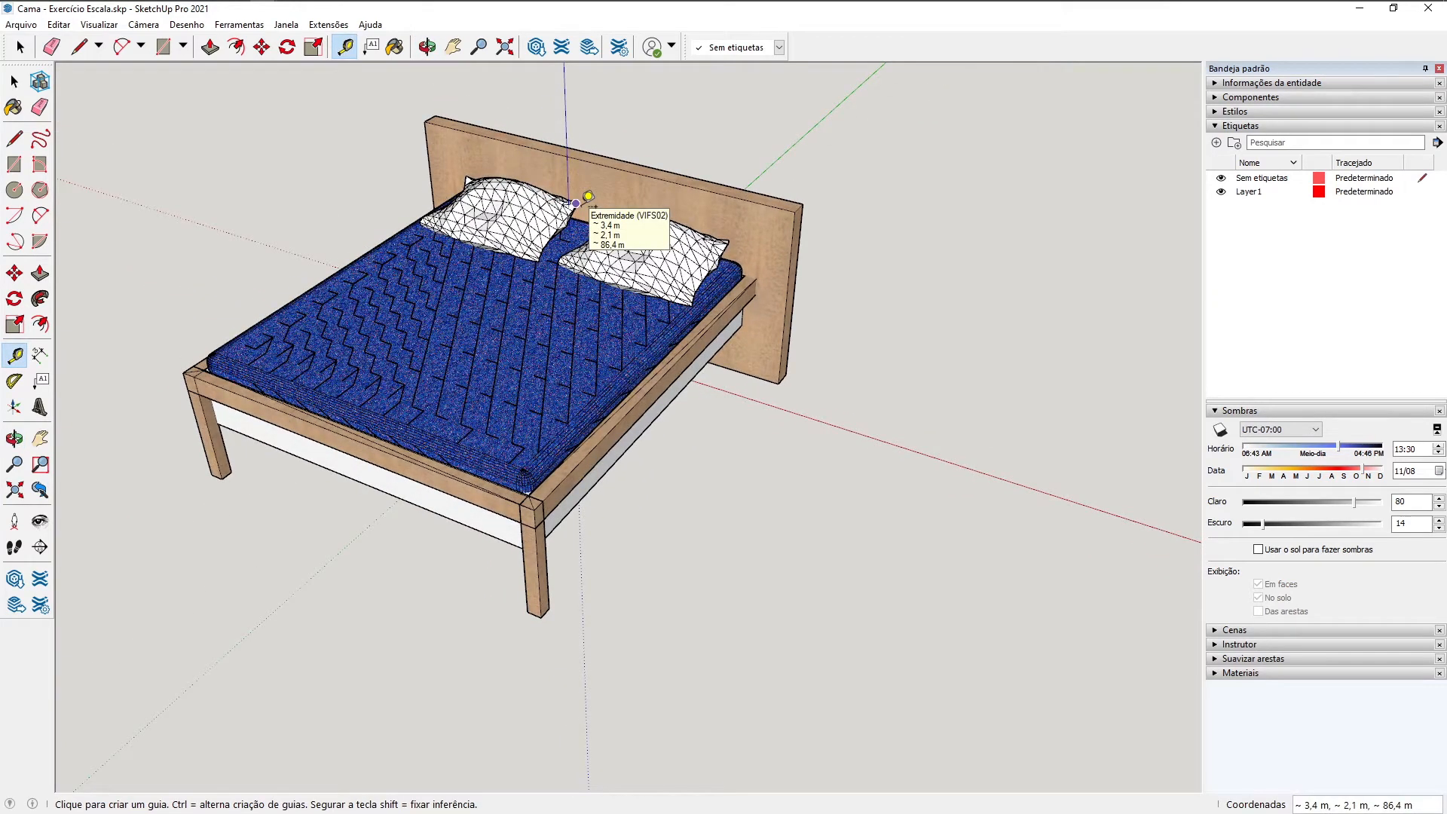
middle_drag(403, 120, 419, 153)
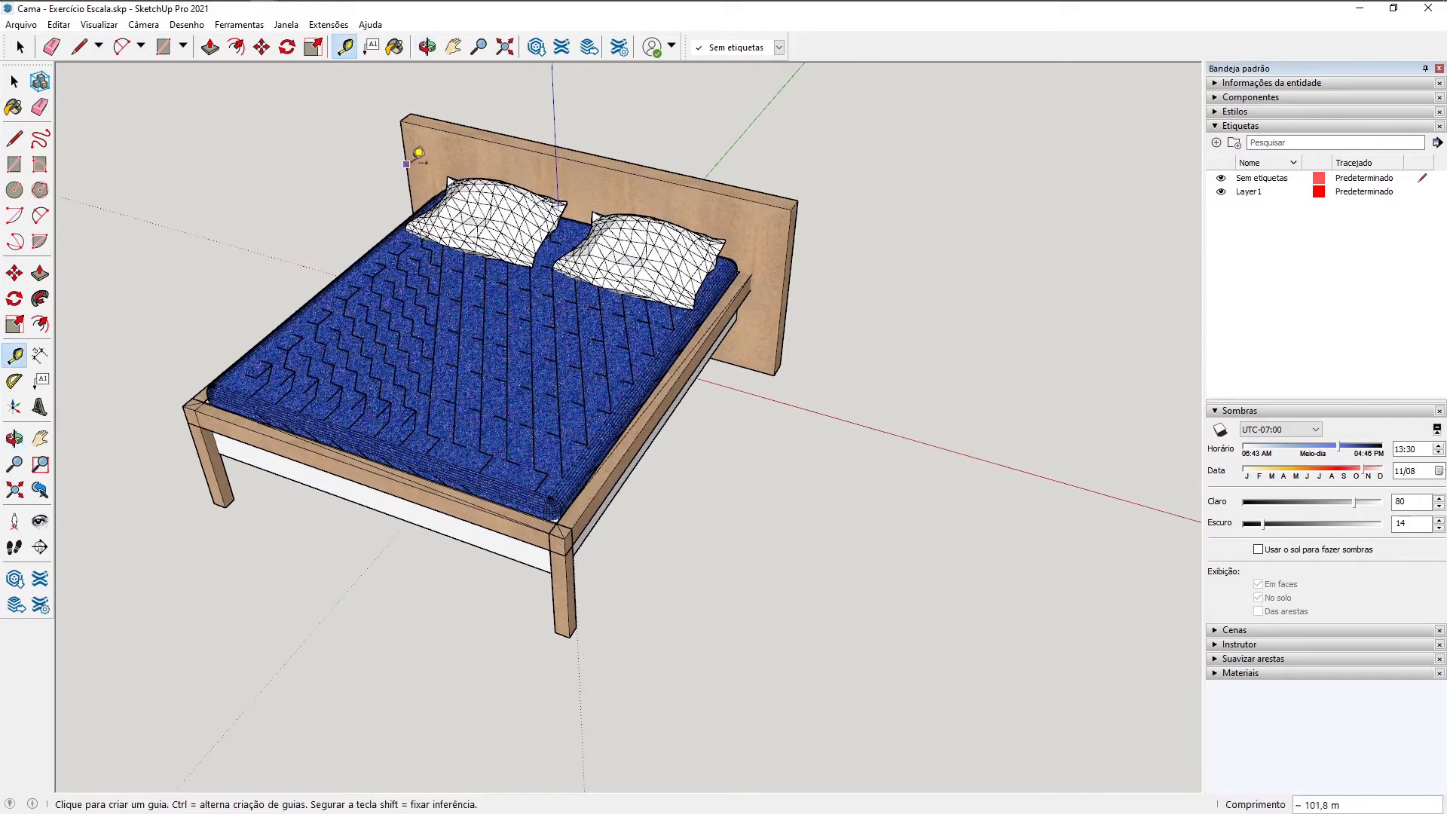
click(401, 120)
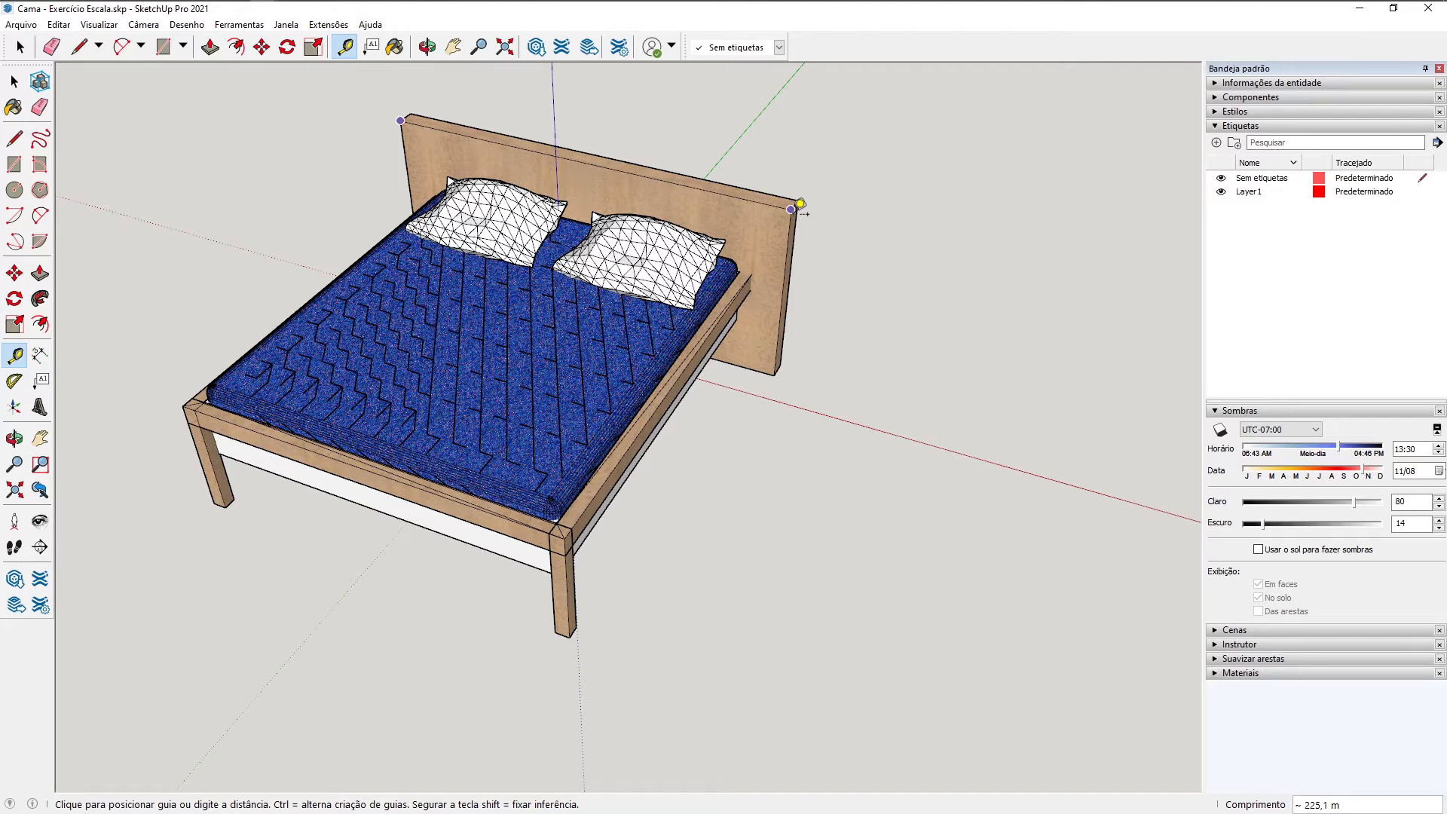
click(800, 204)
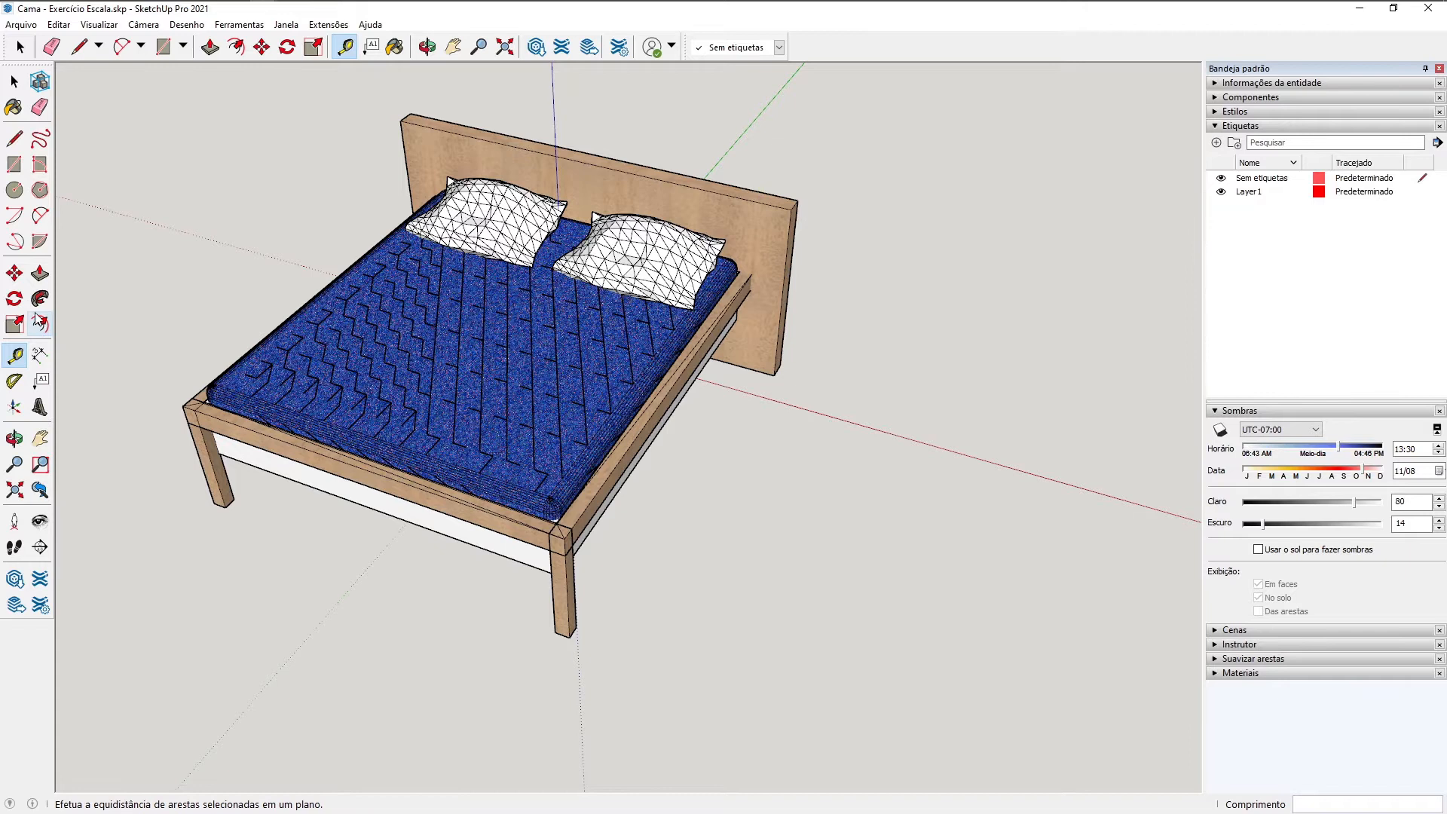
Step: Shrink the whole bed uniformly from its upper front corner with a scale factor of 0.01
click(14, 81)
click(501, 404)
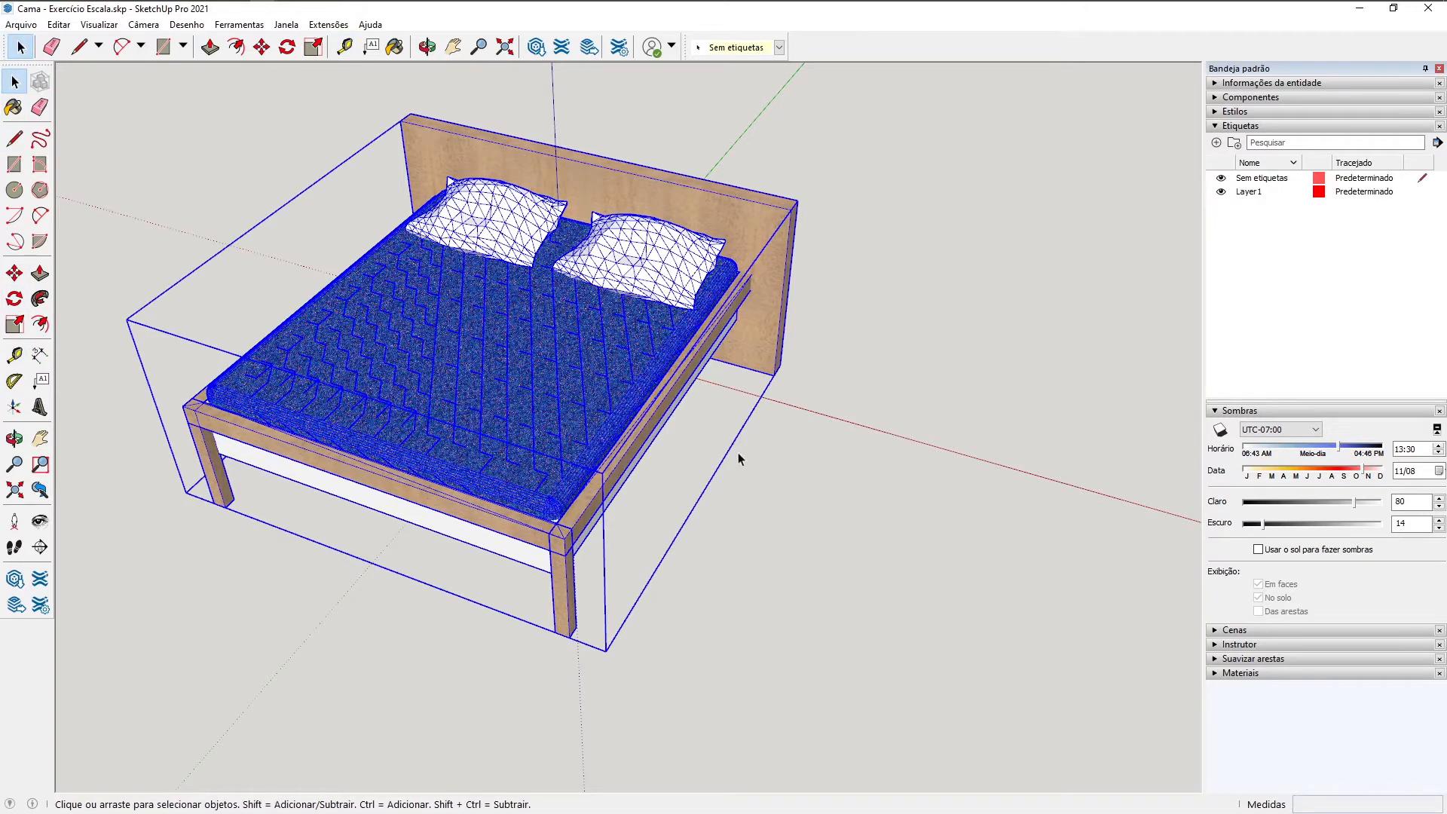
key(s)
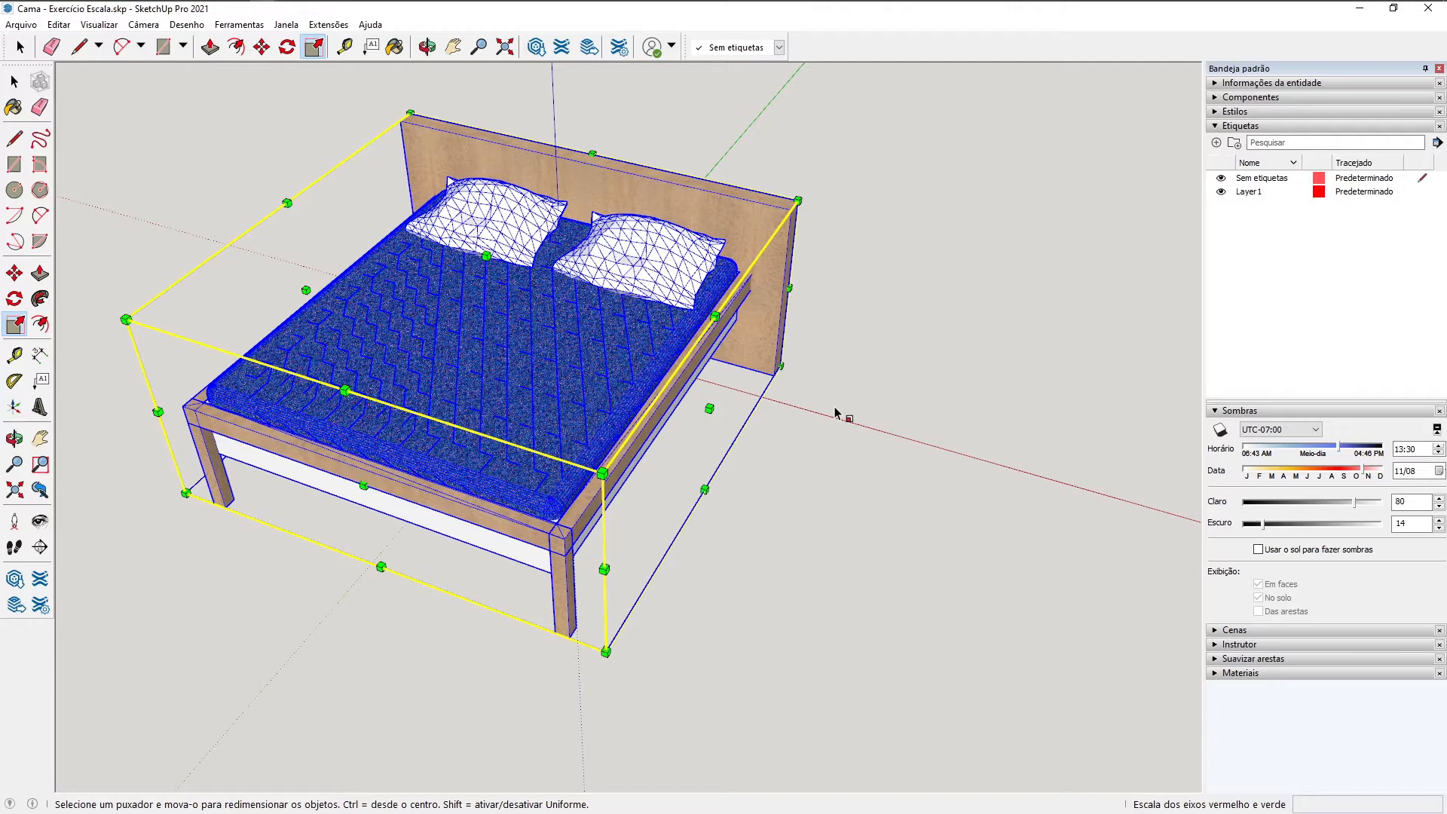
middle_drag(576, 665, 847, 550)
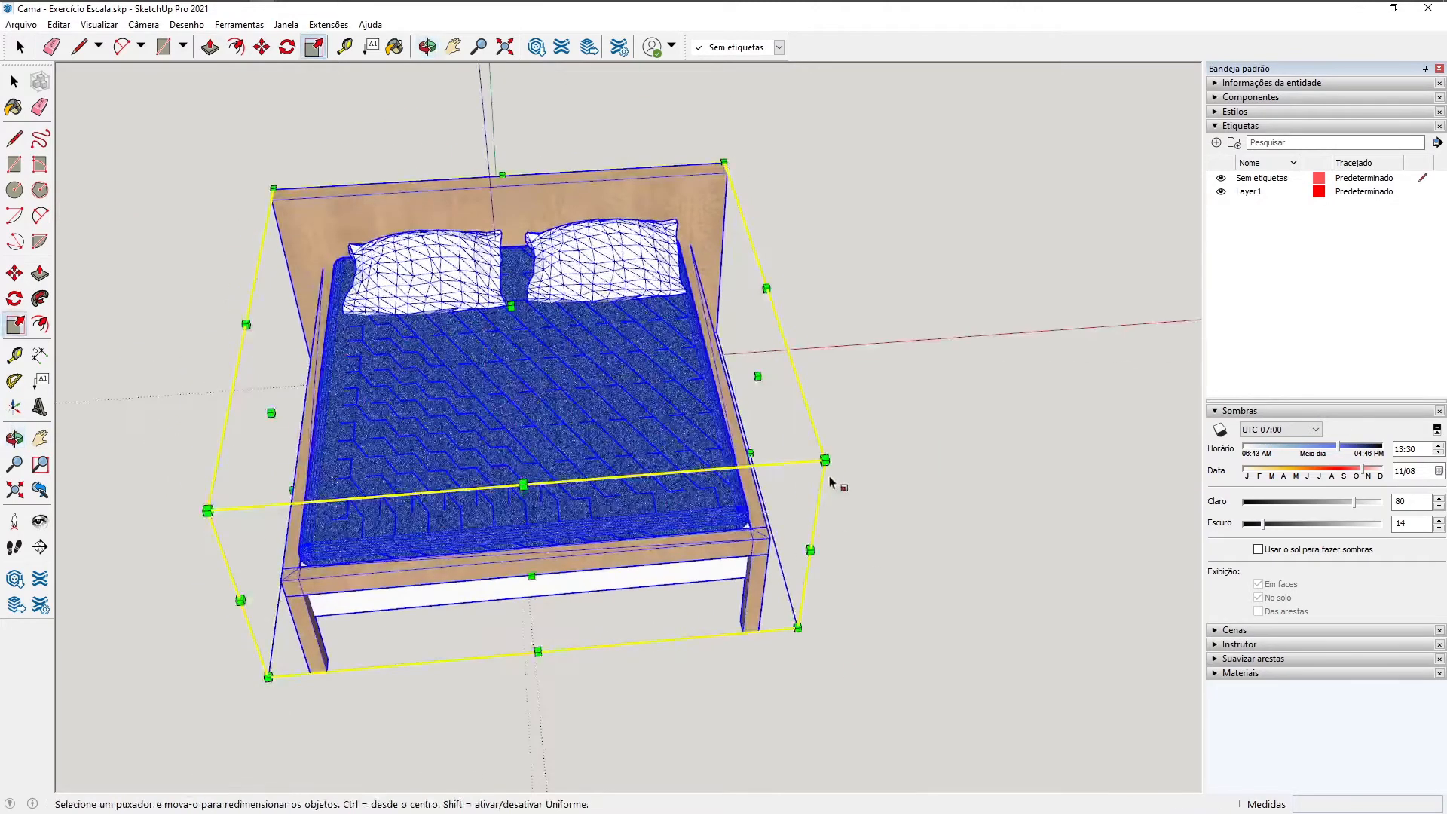
drag(825, 459, 542, 418)
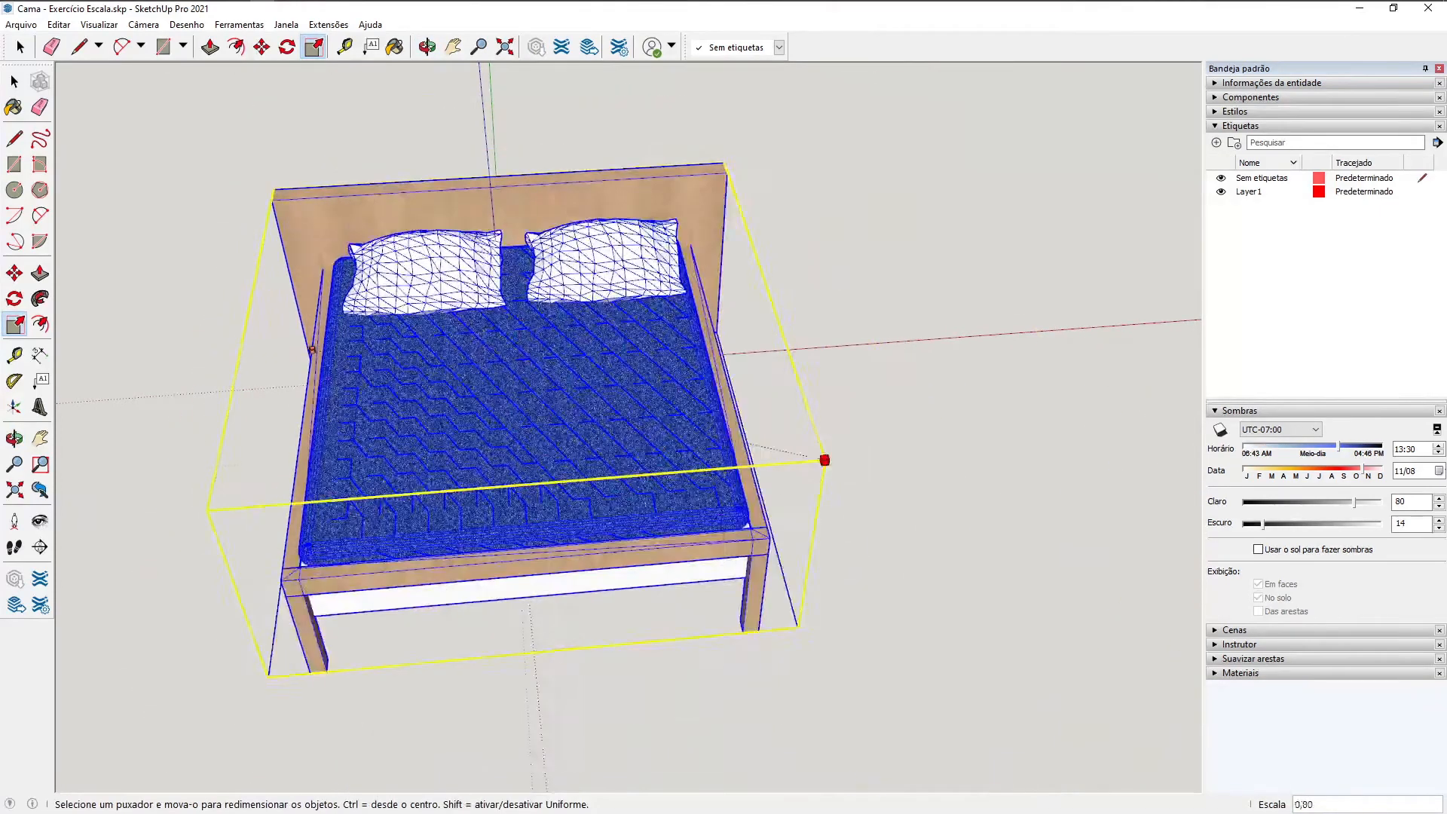
drag(824, 460, 599, 419)
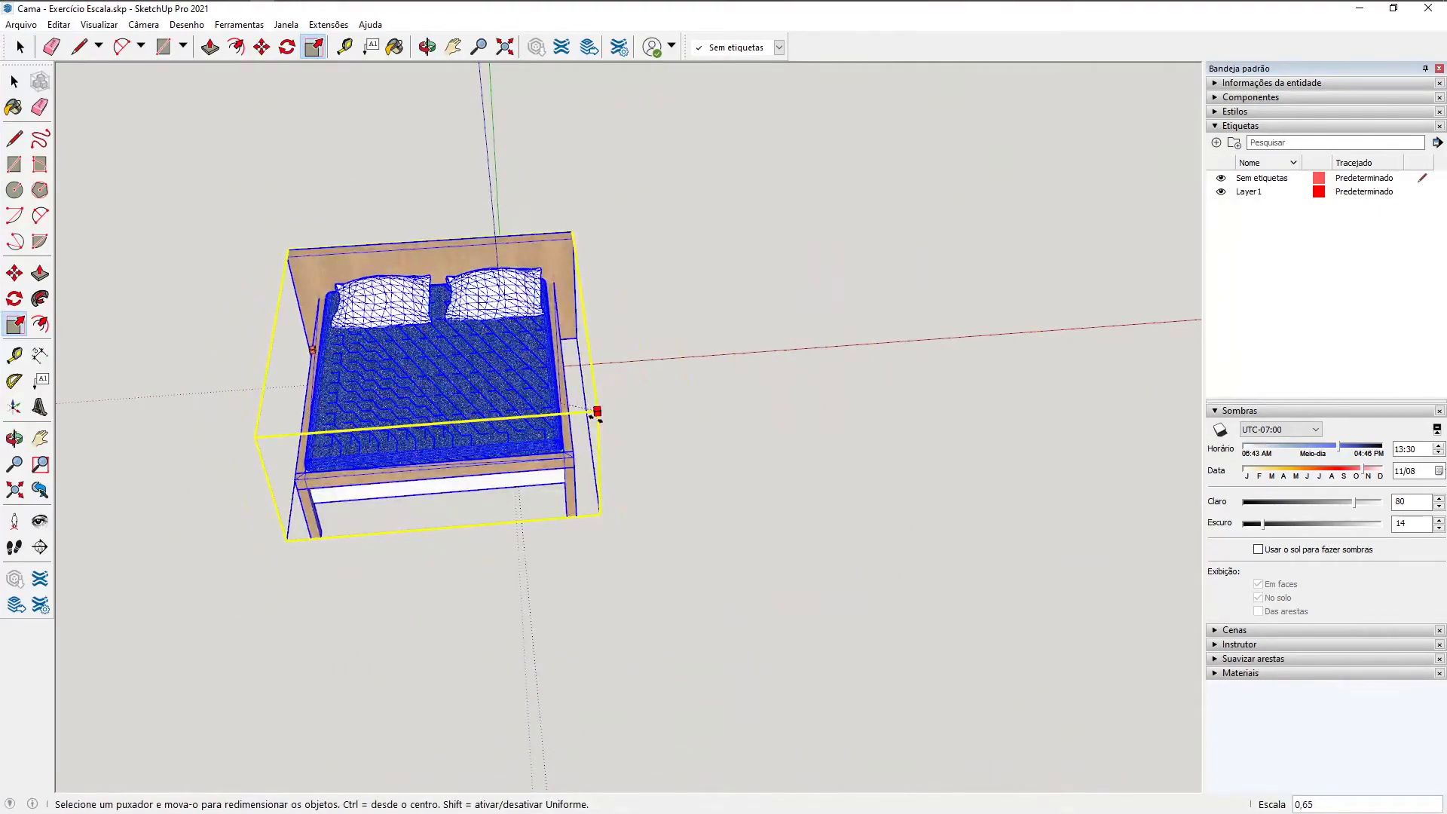
text(0,)
key(Return)
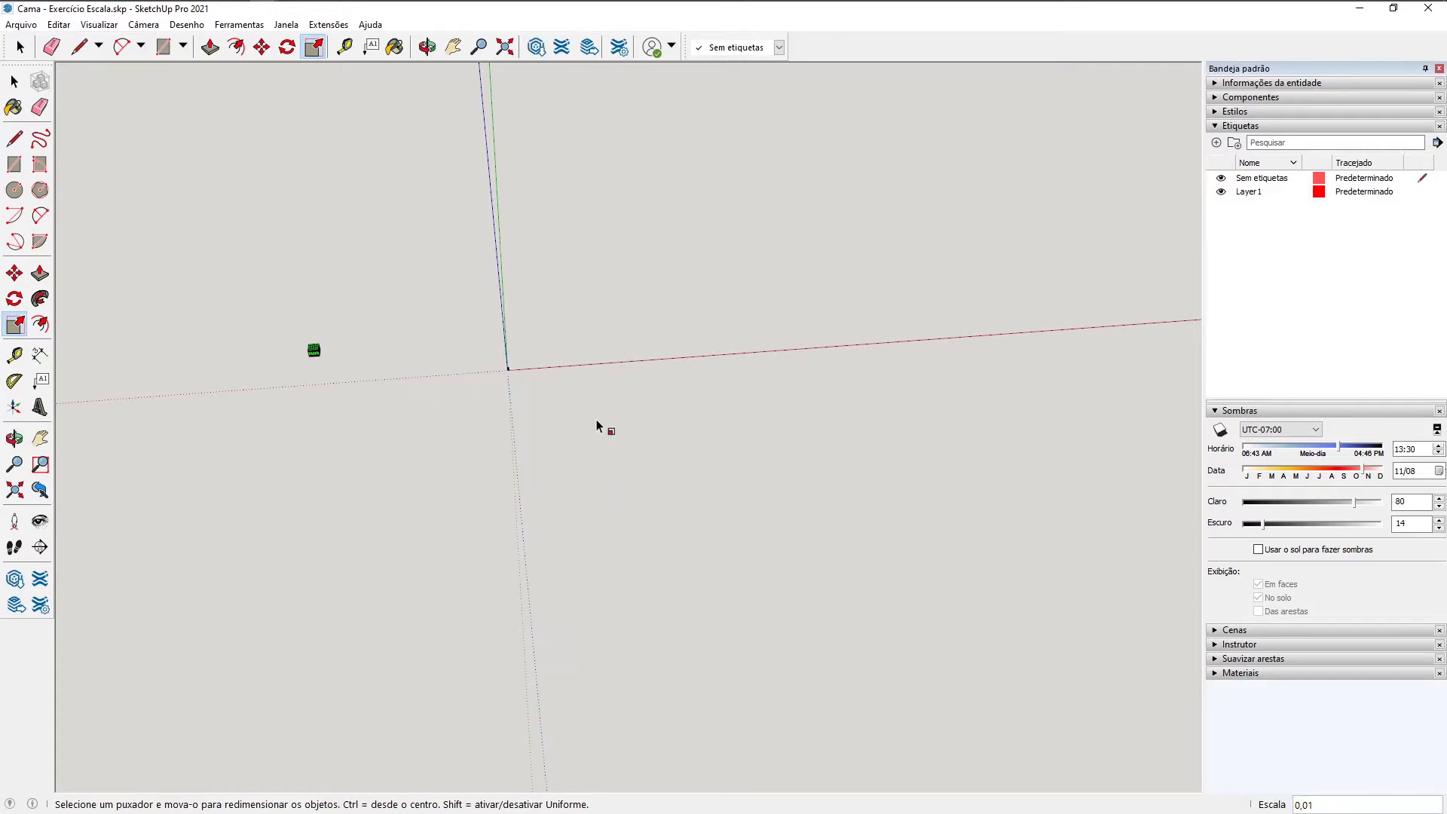
Step: Move the tiny bed next to the human figure at the axes origin
click(14, 81)
key(m)
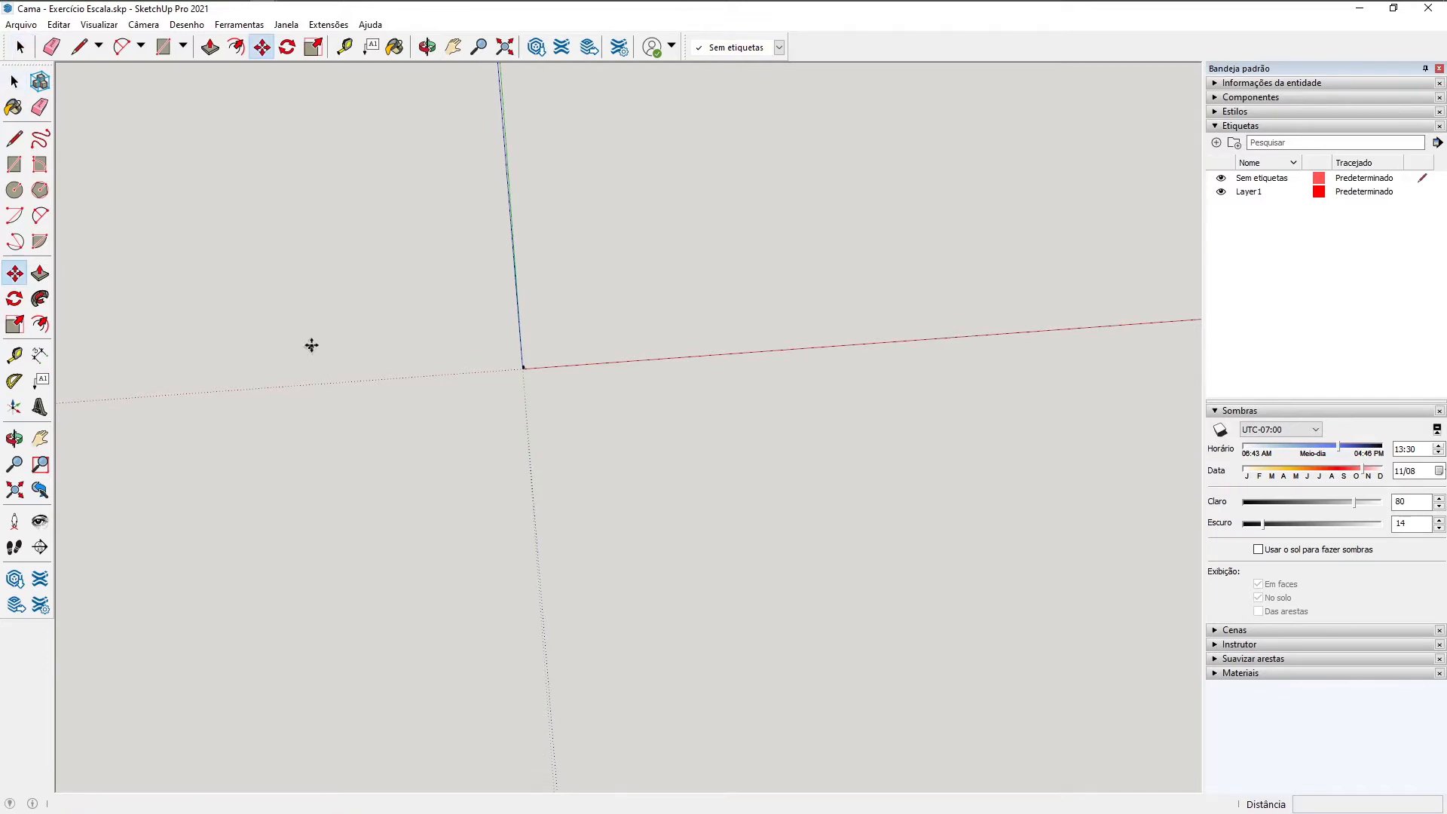
click(314, 345)
click(524, 374)
scroll(521, 377, up, 6)
key(space)
Step: Measure the reduced bed's upper headboard edge between its two front corners
middle_drag(688, 527, 648, 511)
scroll(677, 480, up, 3)
scroll(648, 511, up, 3)
key(t)
click(373, 403)
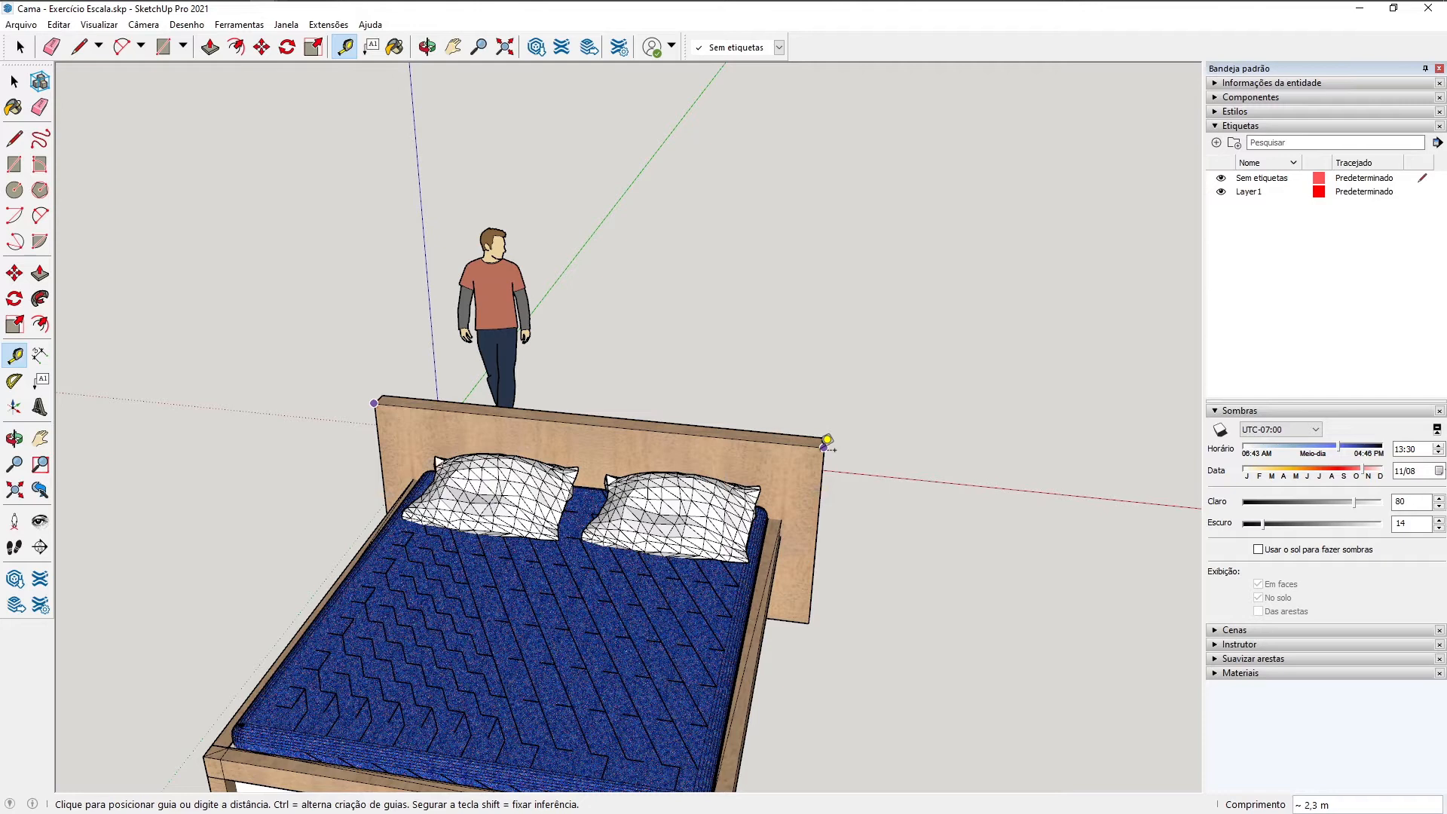
key(Escape)
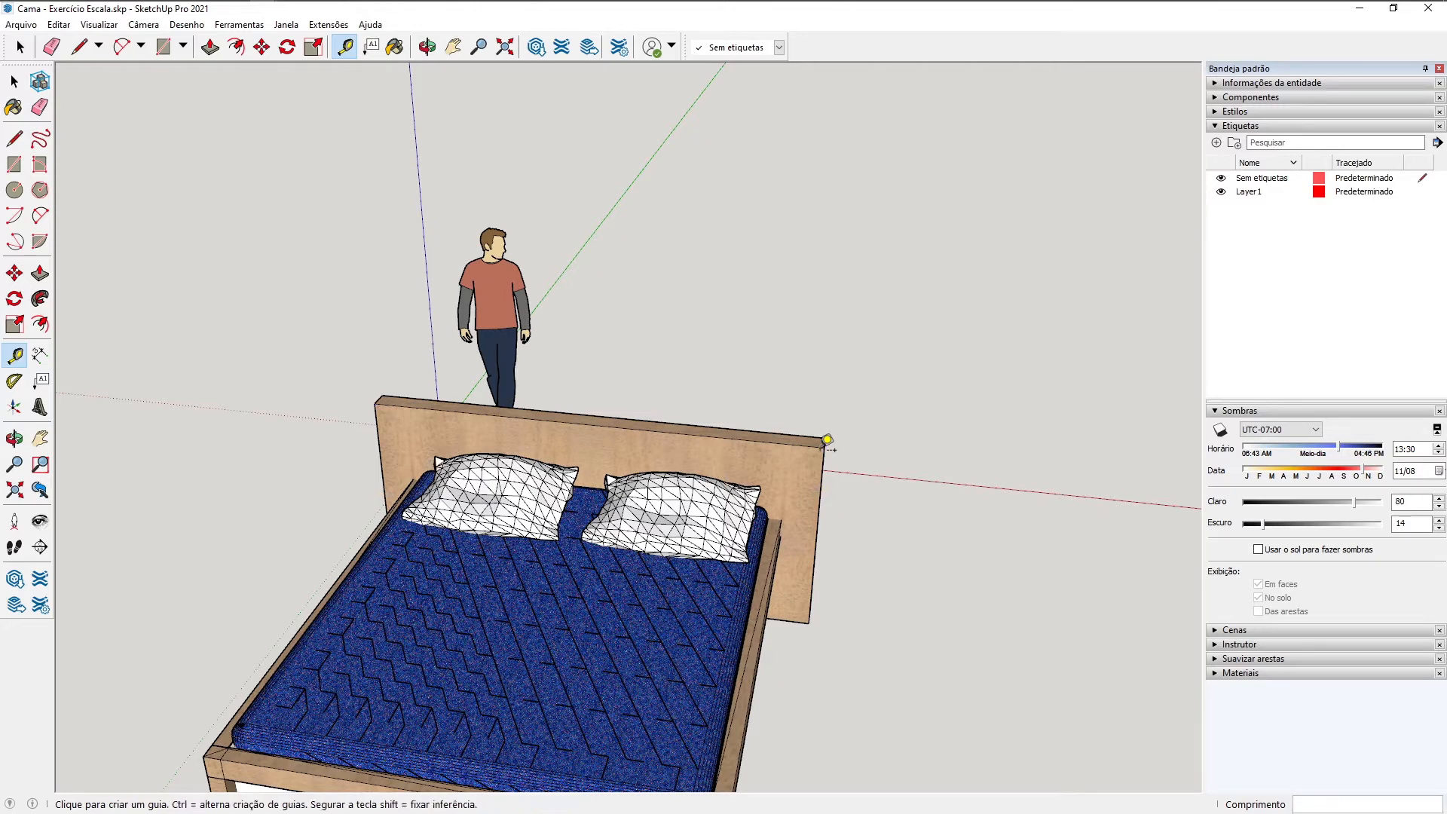
Step: Switch to Calculator, compute 1 ÷ 100 for the reduction factor, and clear the entry
key(space)
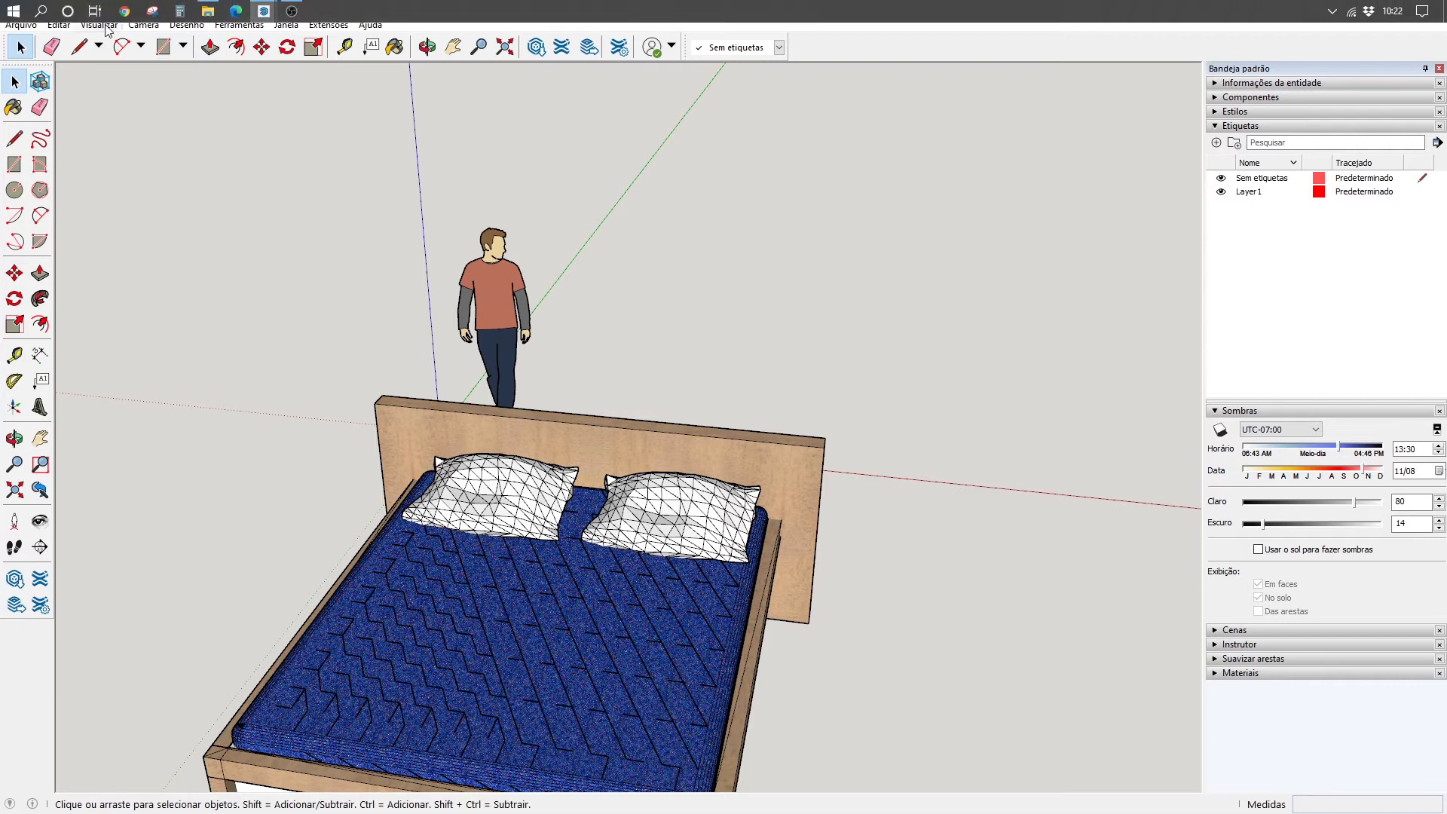
click(180, 10)
drag(473, 154, 934, 91)
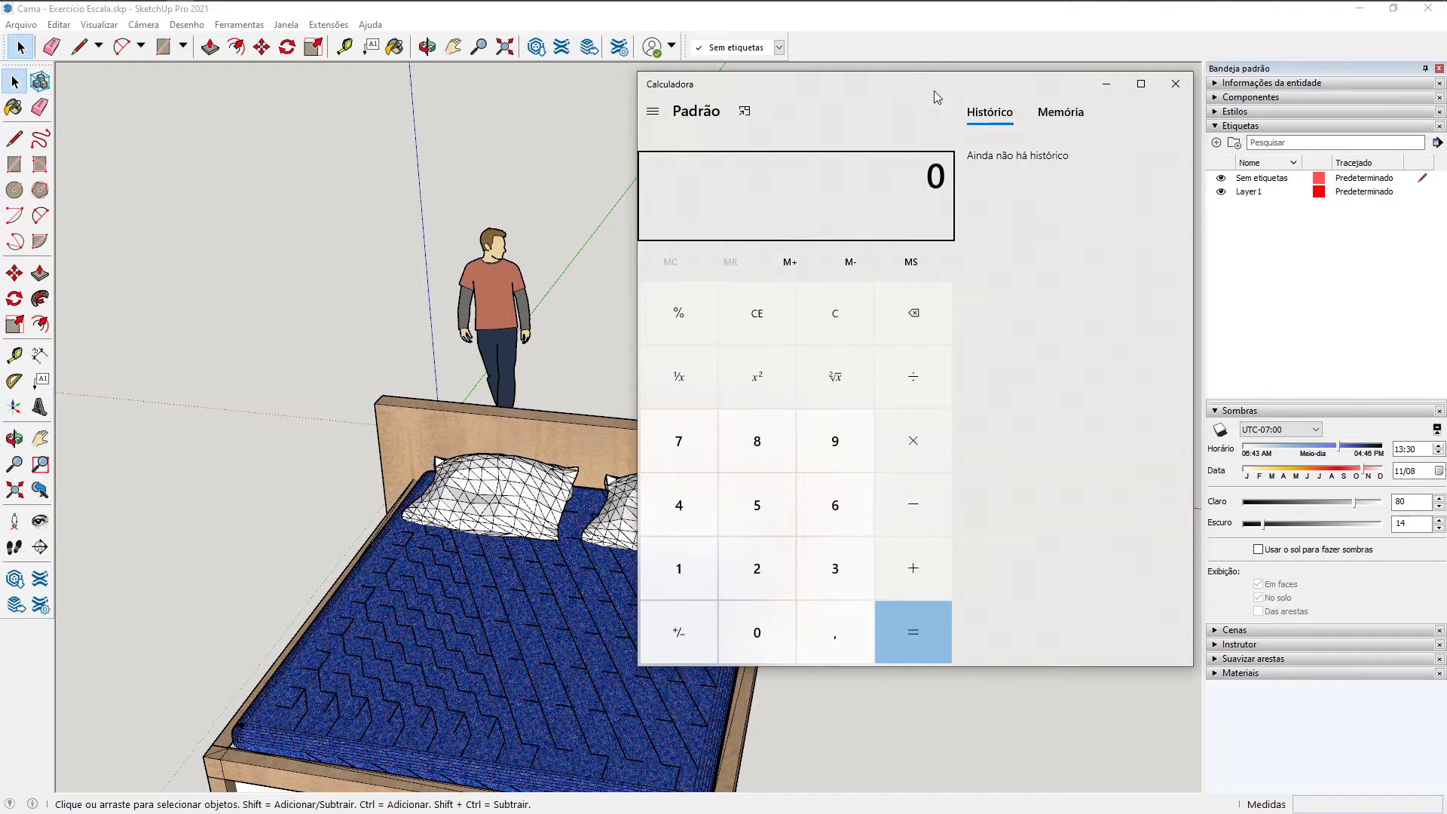
text(1 ÷ 100)
key(Return)
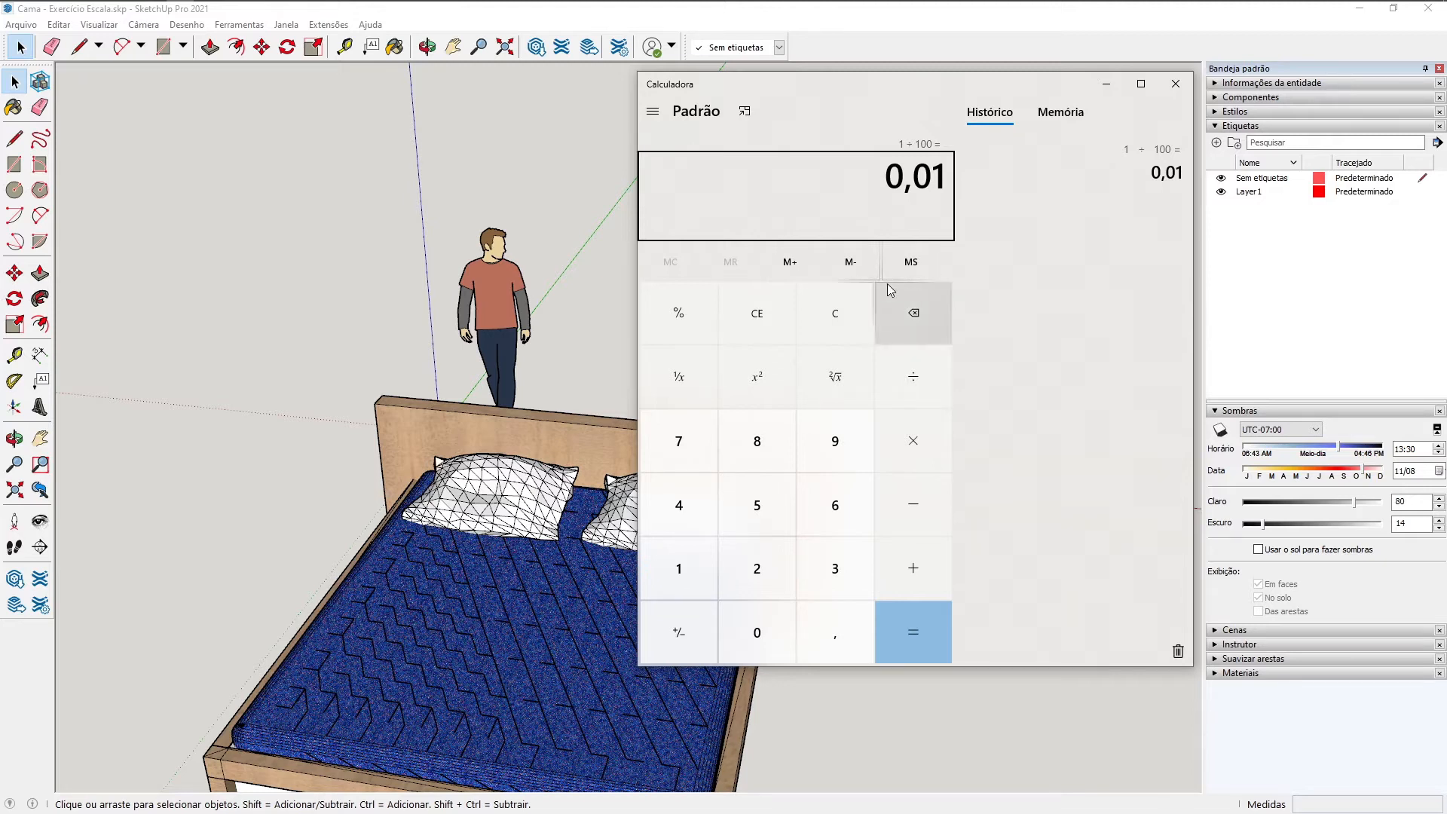
click(817, 336)
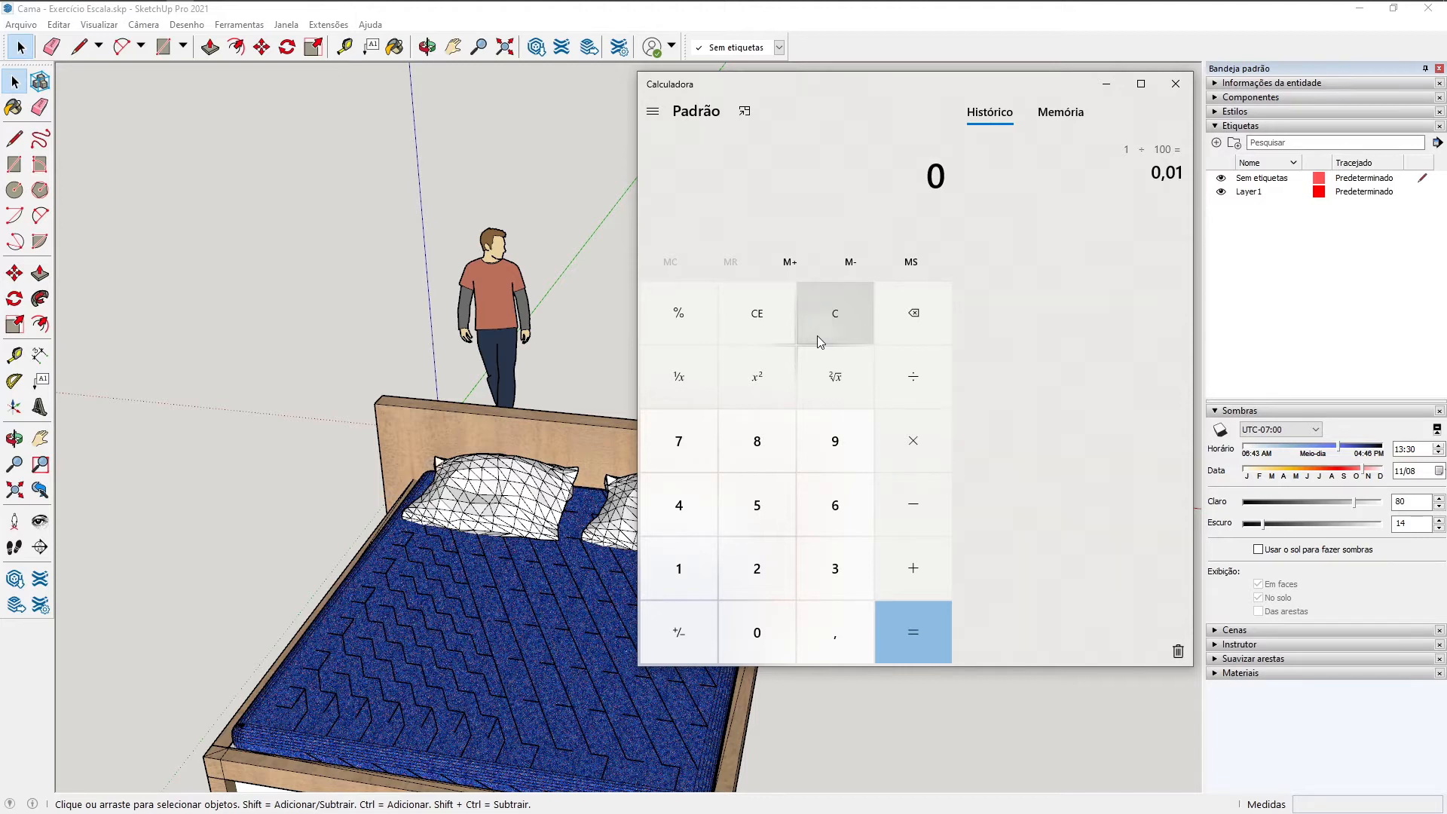
Step: Compute the reduction factors 1 ÷ 2 and 1 ÷ 4, and close Calculator to return to SketchUp
mouse_move(852, 6)
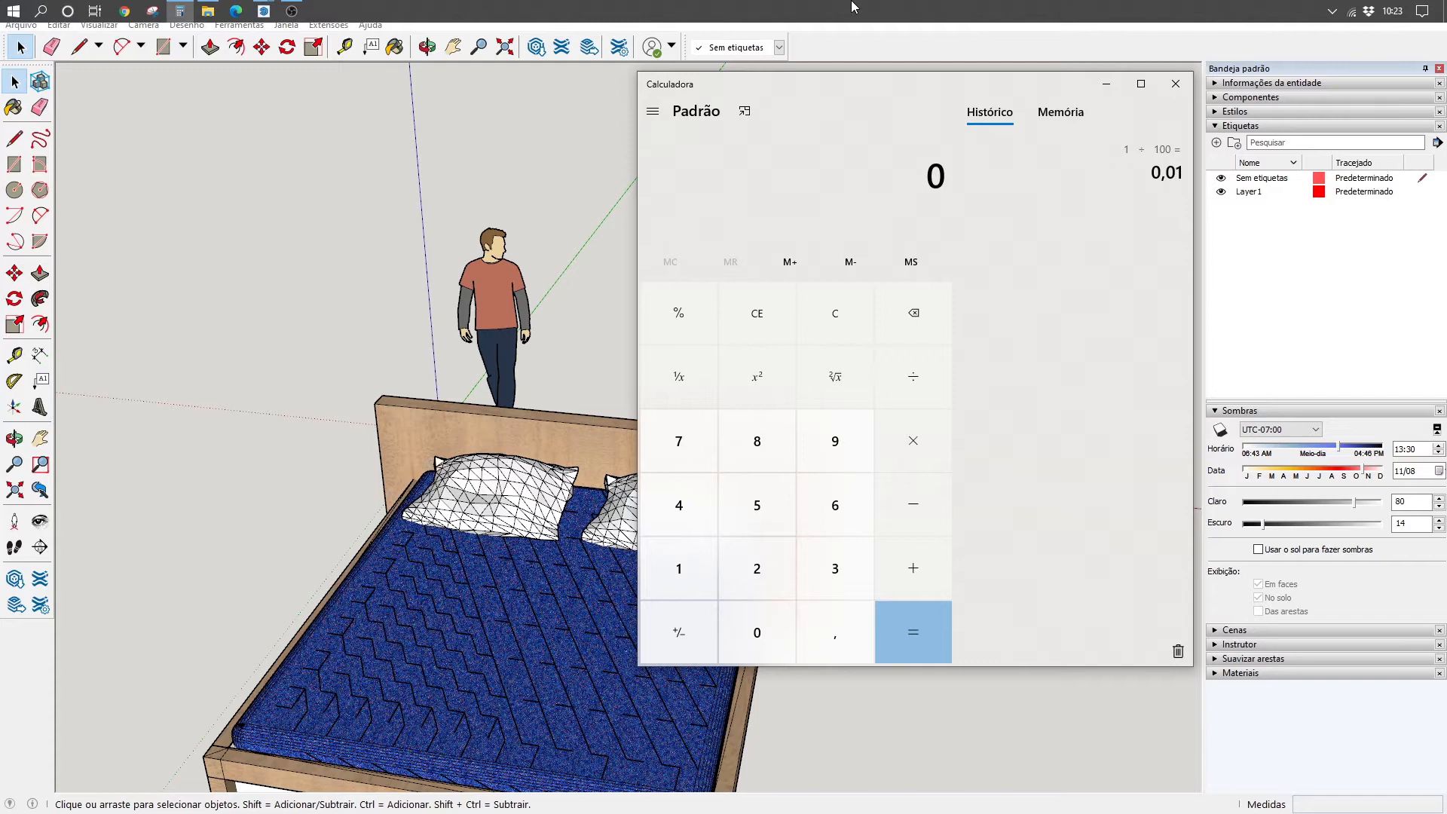
text(1/2)
key(Return)
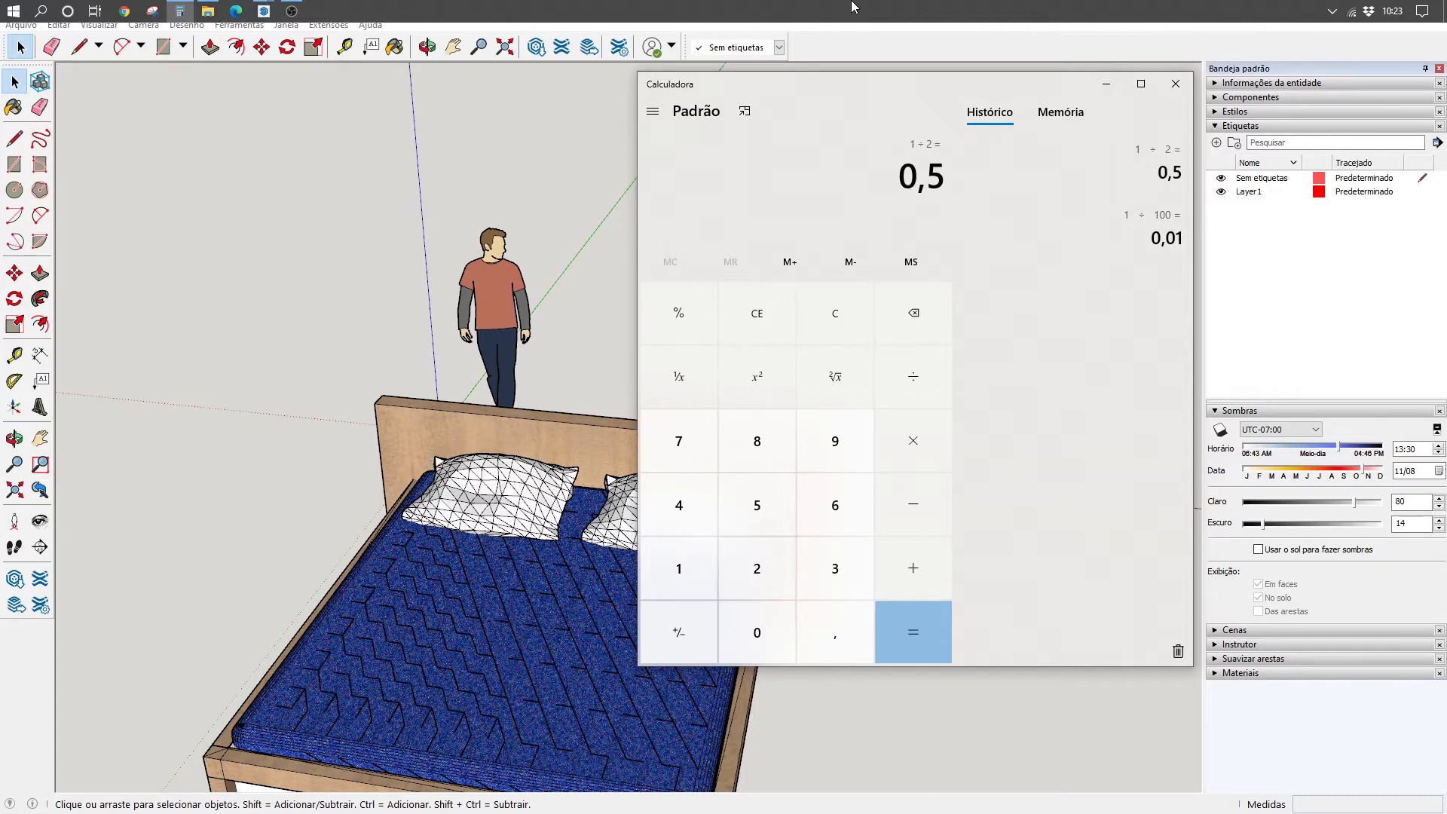
click(832, 303)
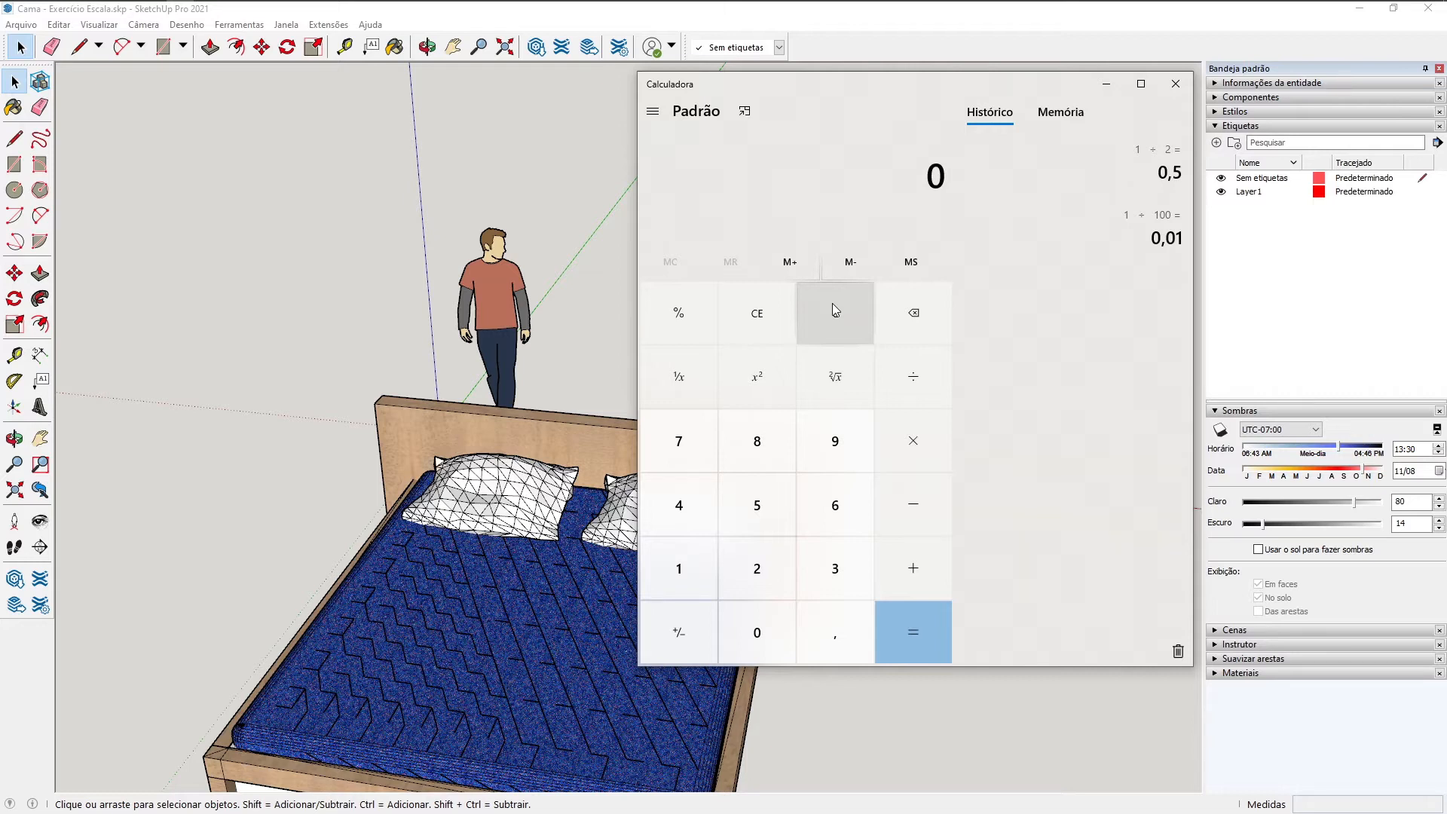
text(1/4)
key(Return)
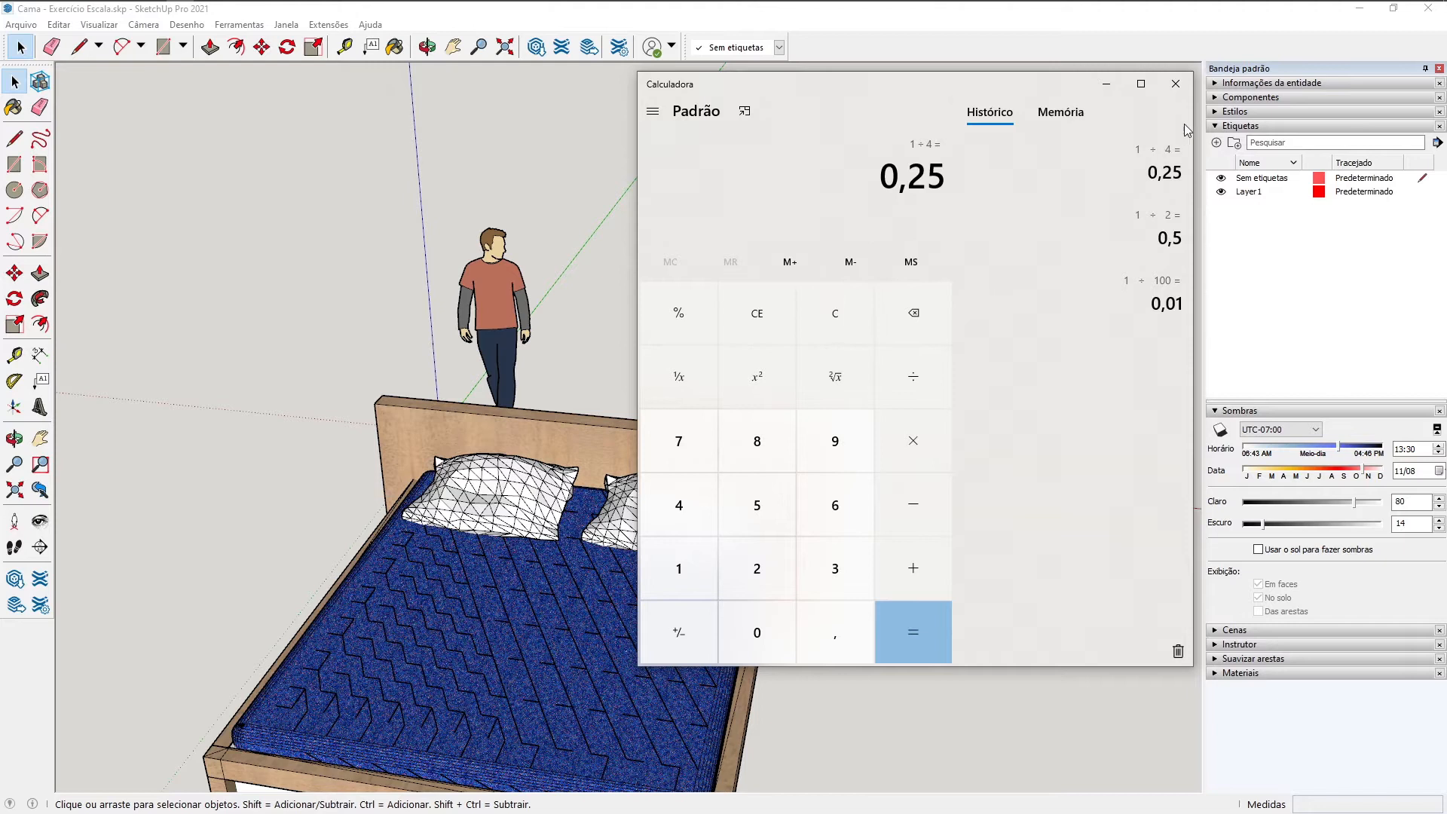
click(1176, 83)
Step: Undo the bed's move beside the human figure and its 0.01 scaling
scroll(793, 313, down, 3)
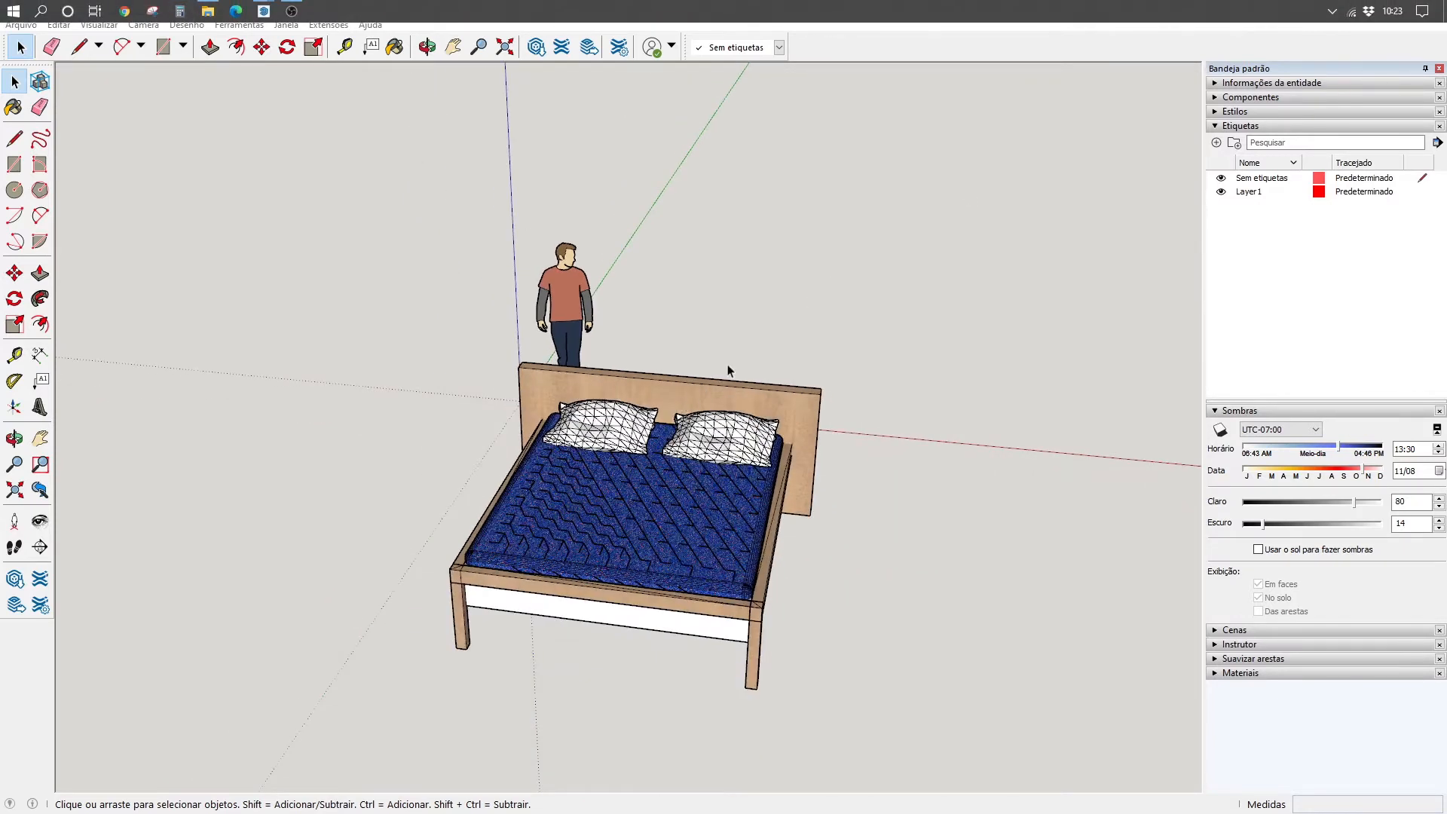
middle_drag(728, 366, 672, 332)
key(ctrl+z)
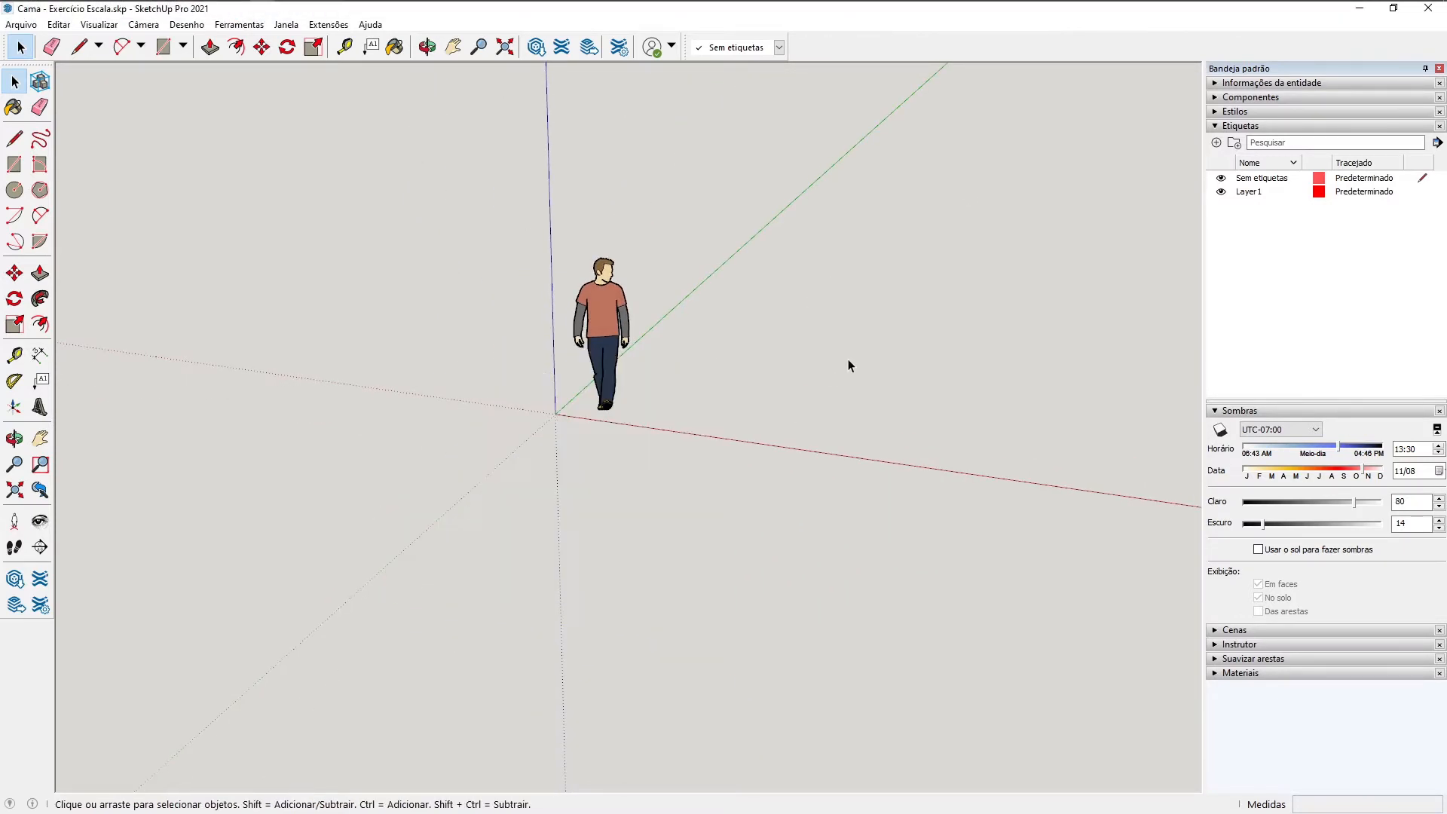
scroll(740, 337, down, 10)
key(ctrl+z)
scroll(740, 337, down, 10)
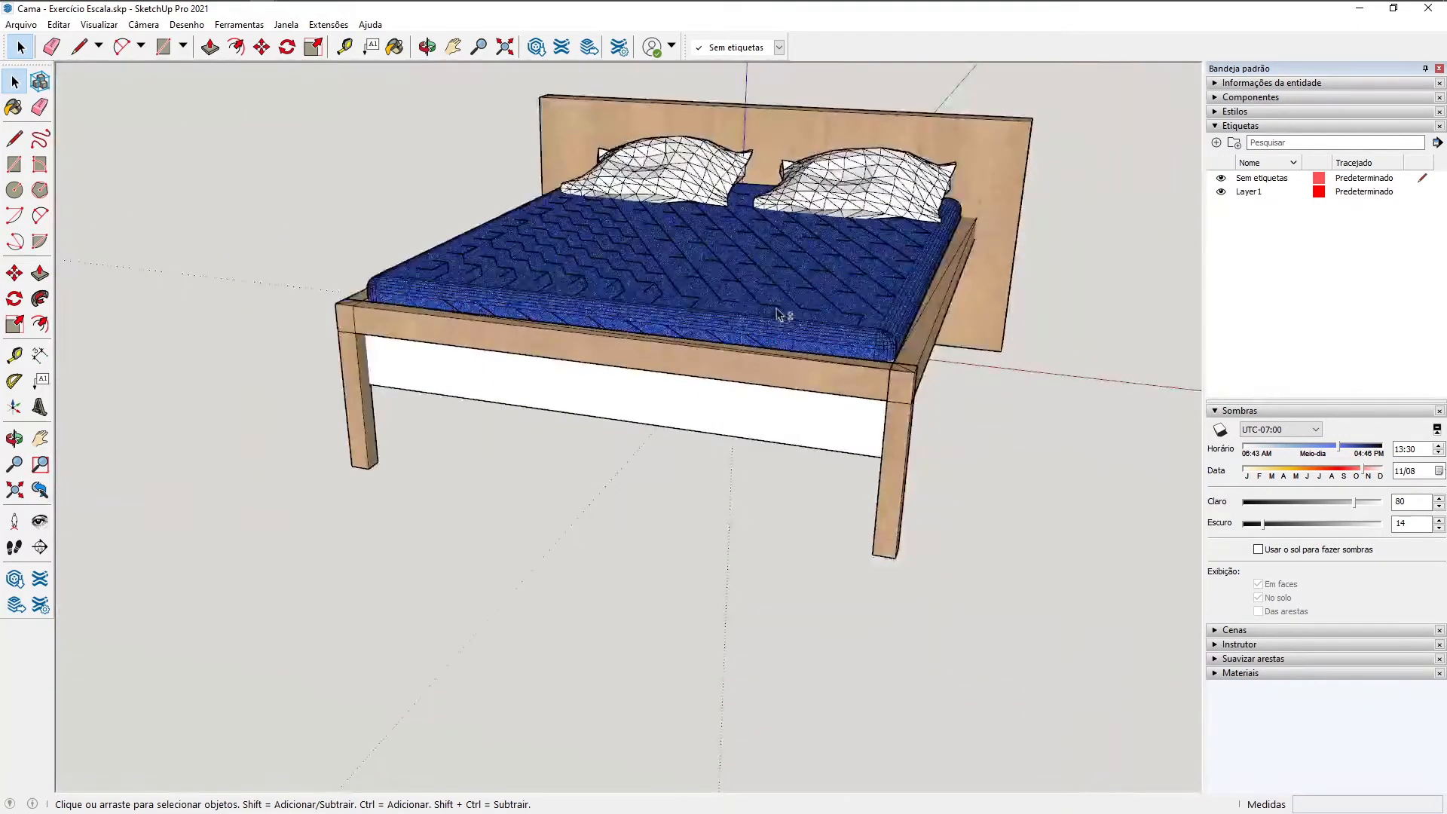
middle_drag(780, 313, 663, 591)
scroll(686, 536, down, 2)
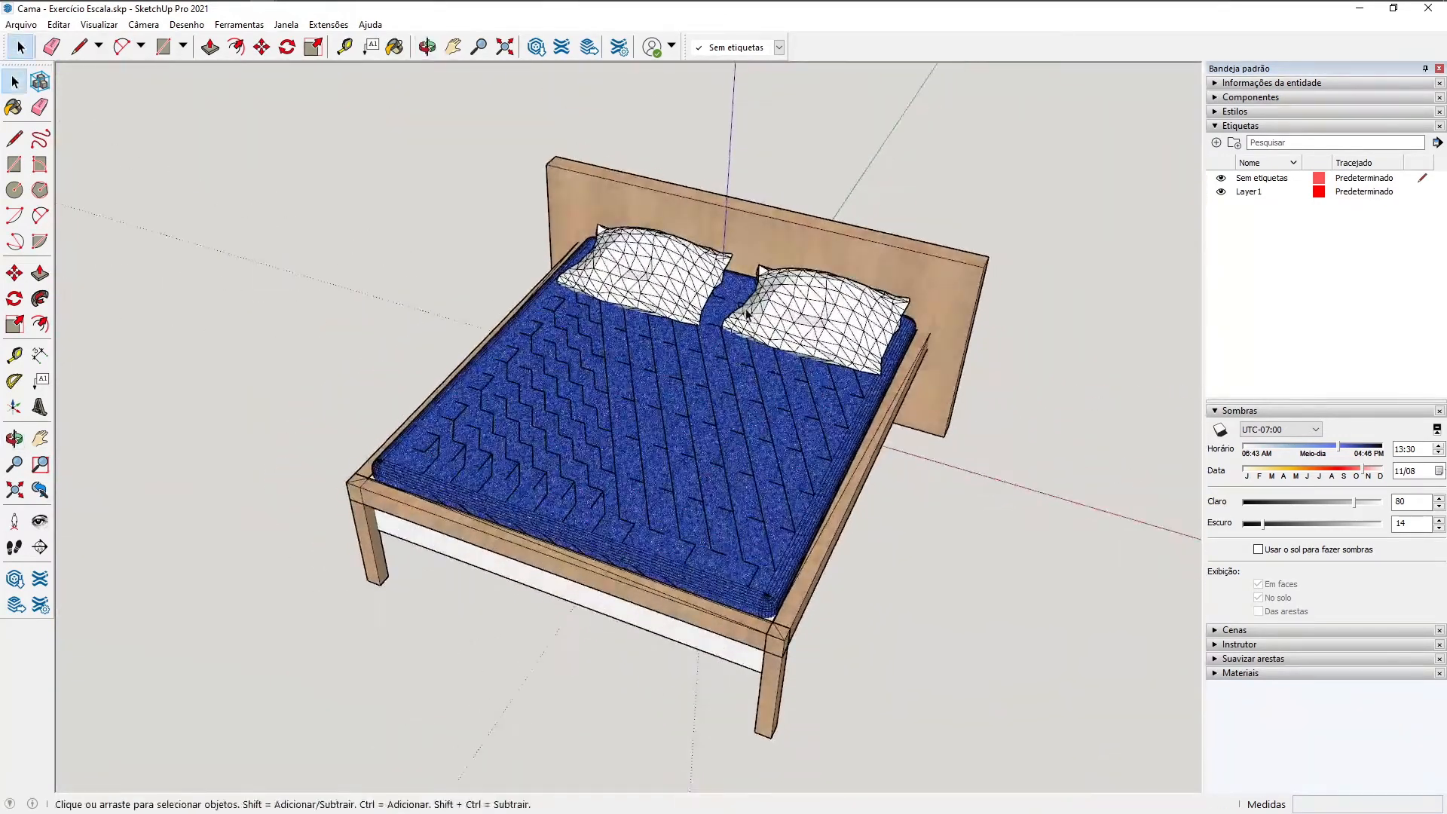
middle_drag(671, 244, 718, 178)
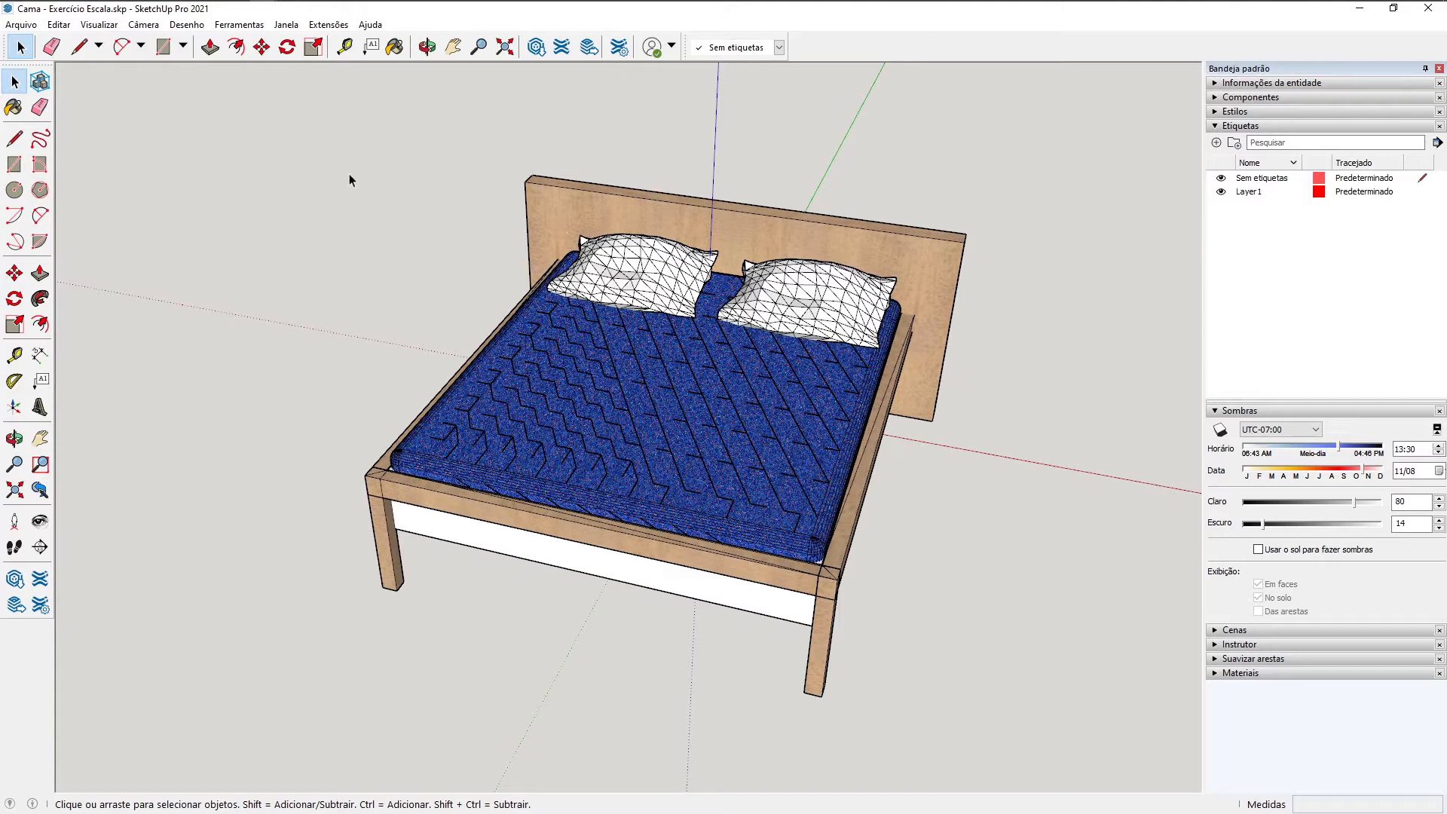
Step: Measure the upper edge of the bed's foot rail from corner to corner
click(14, 355)
click(366, 473)
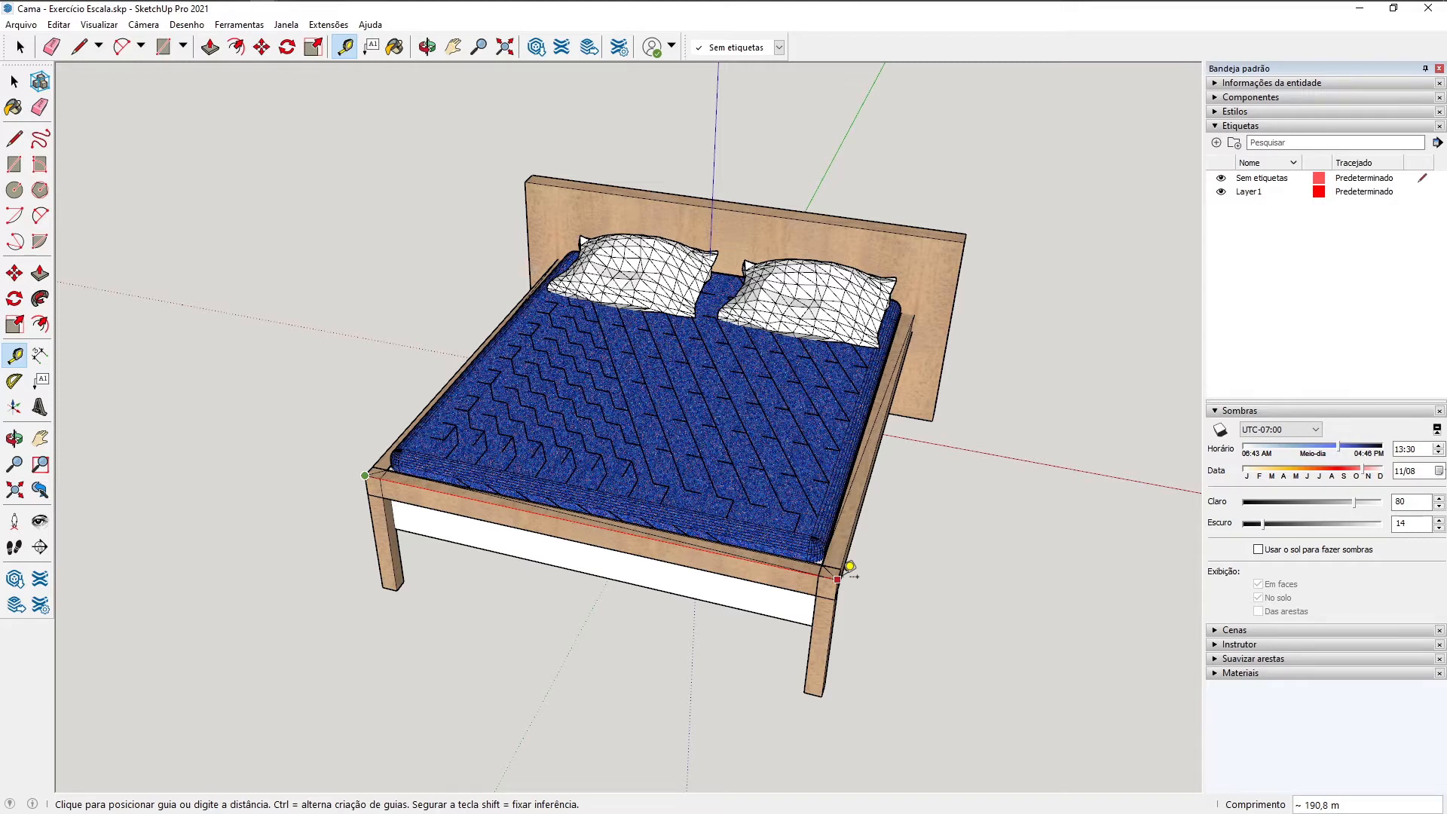
click(845, 574)
middle_drag(789, 636, 746, 550)
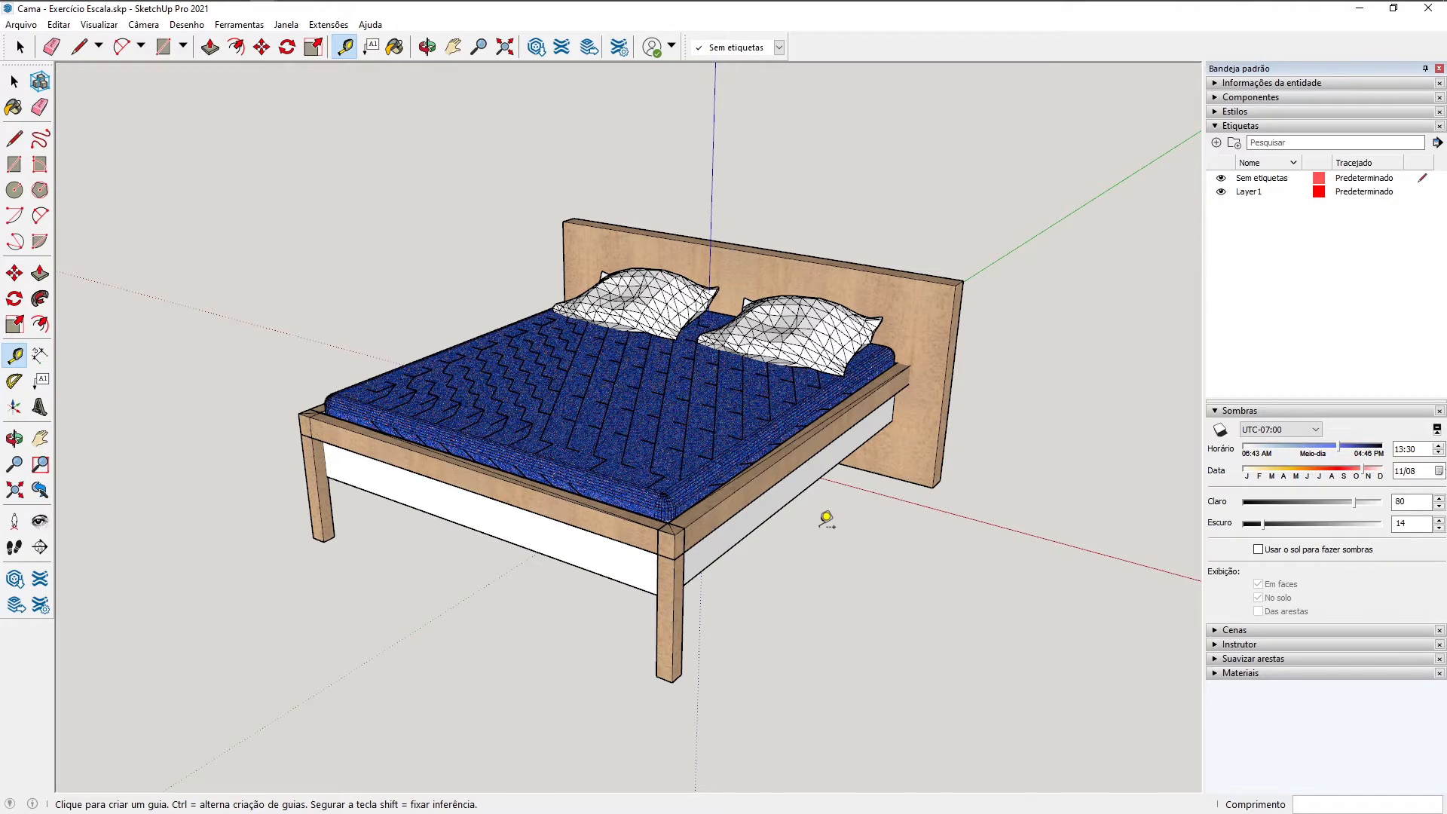
middle_drag(66, 478, 90, 561)
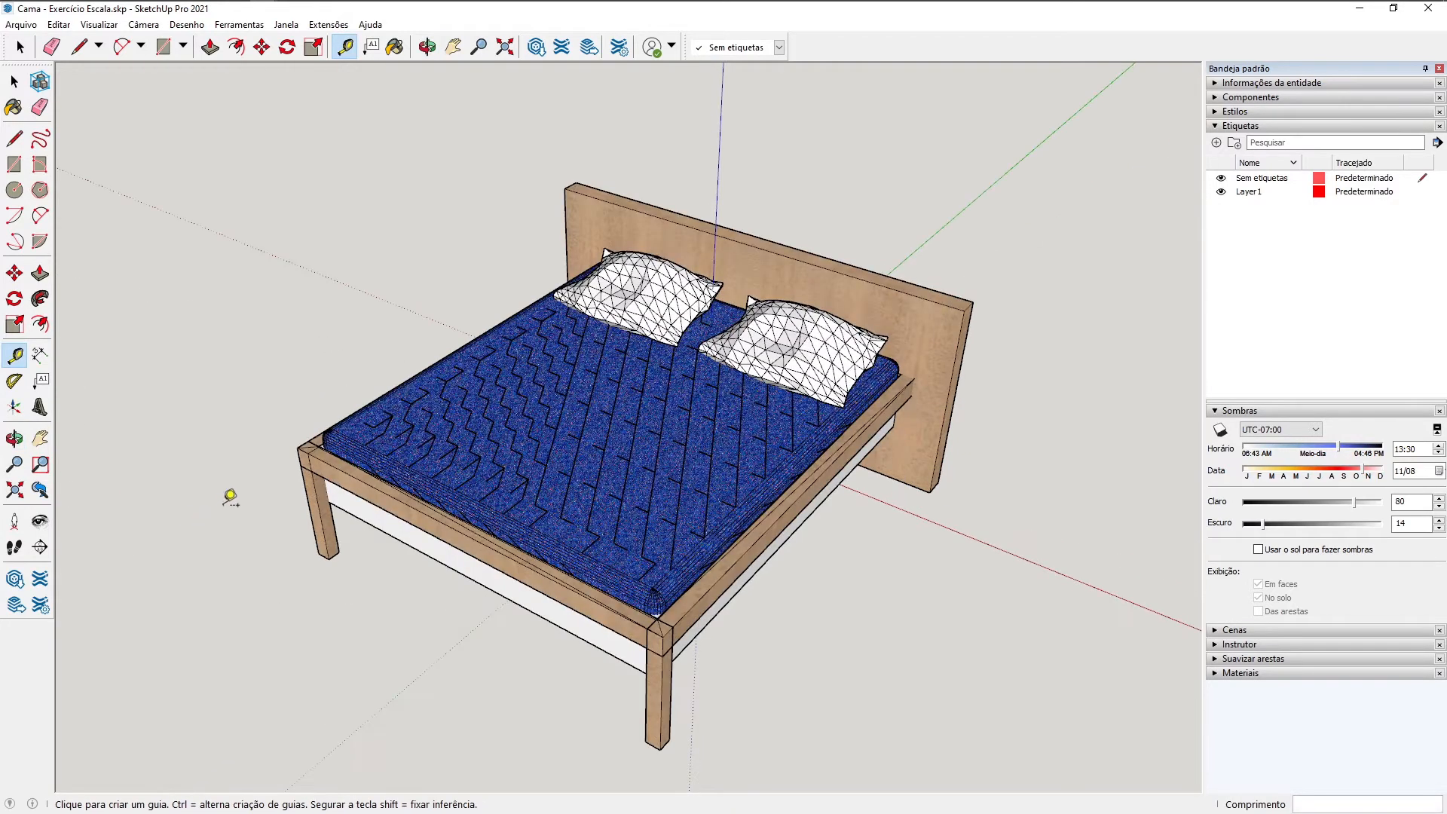
Step: Try to resize the whole model by setting the foot rail's upper edge to 2 m with the Tape Measure, and remeasure that edge
click(297, 438)
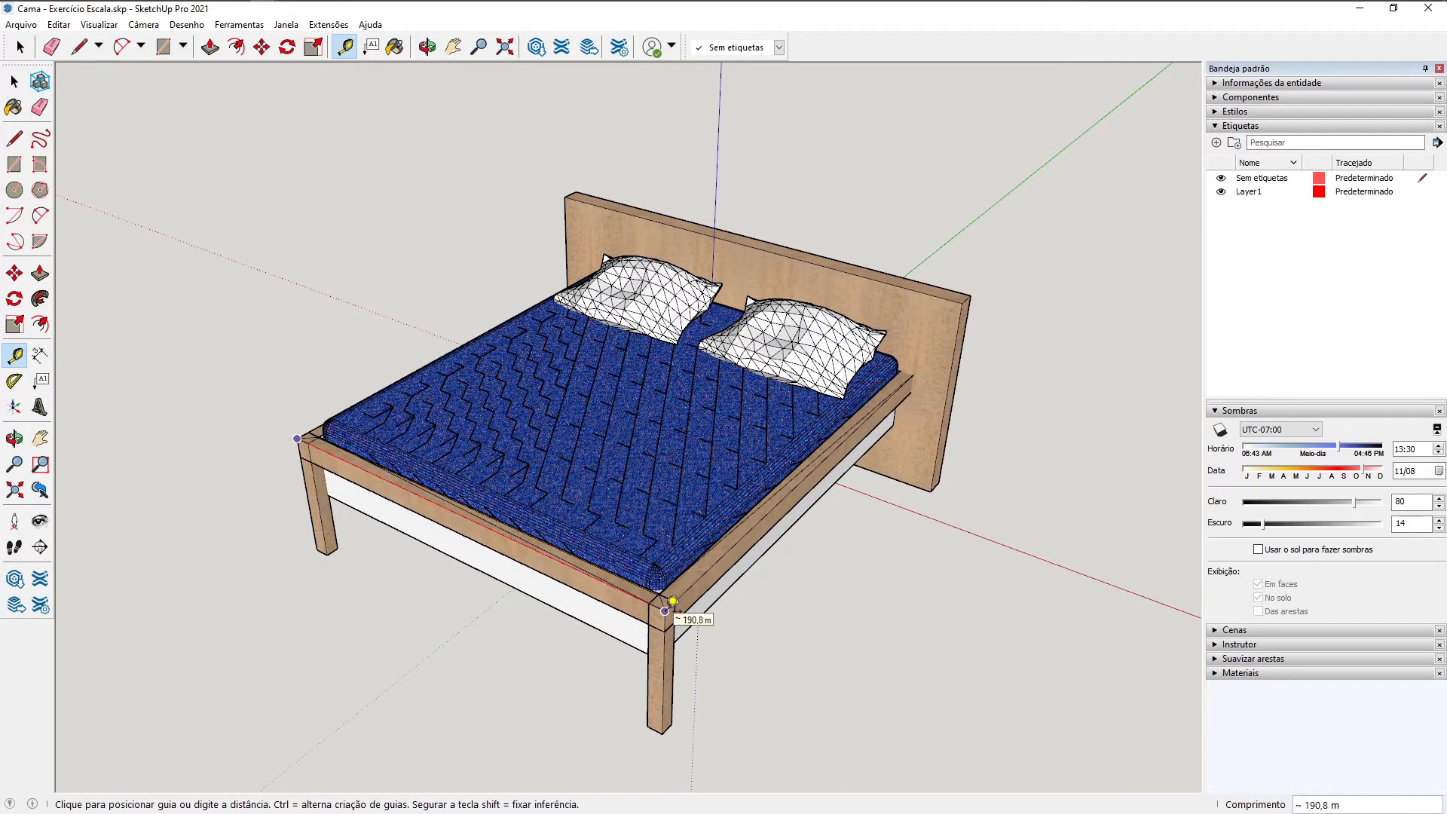
click(673, 601)
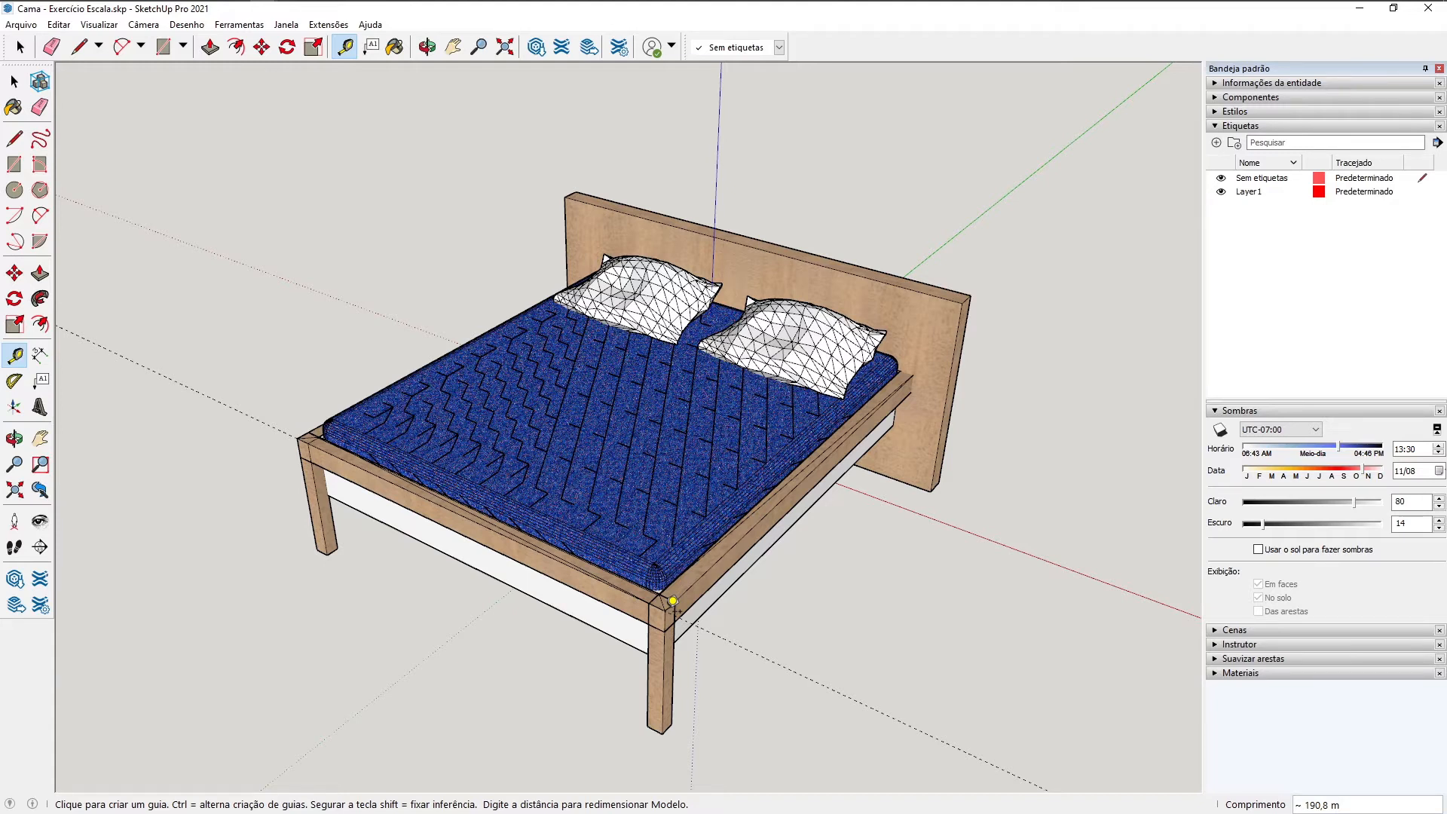
text(2)
key(Return)
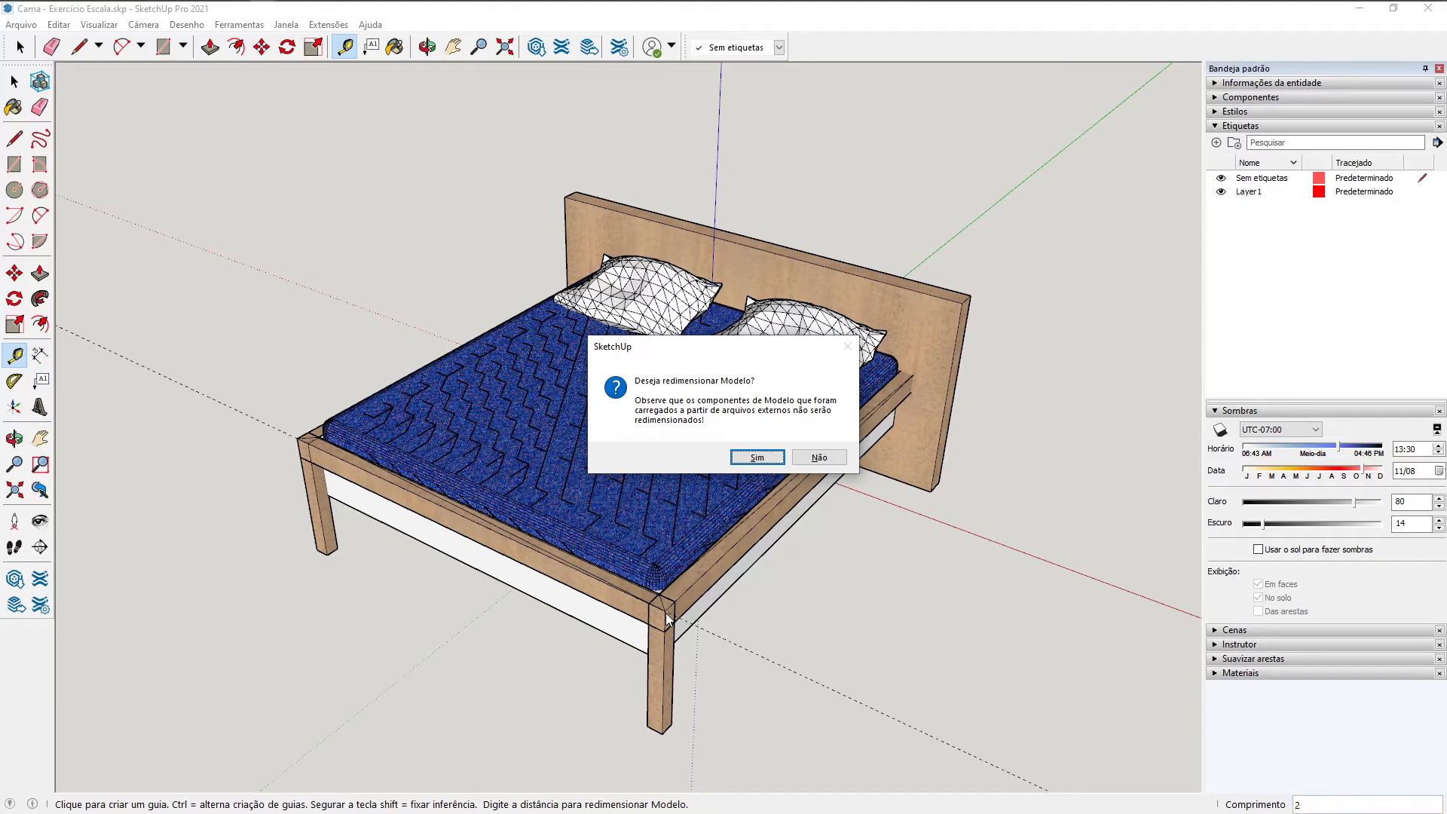
click(757, 457)
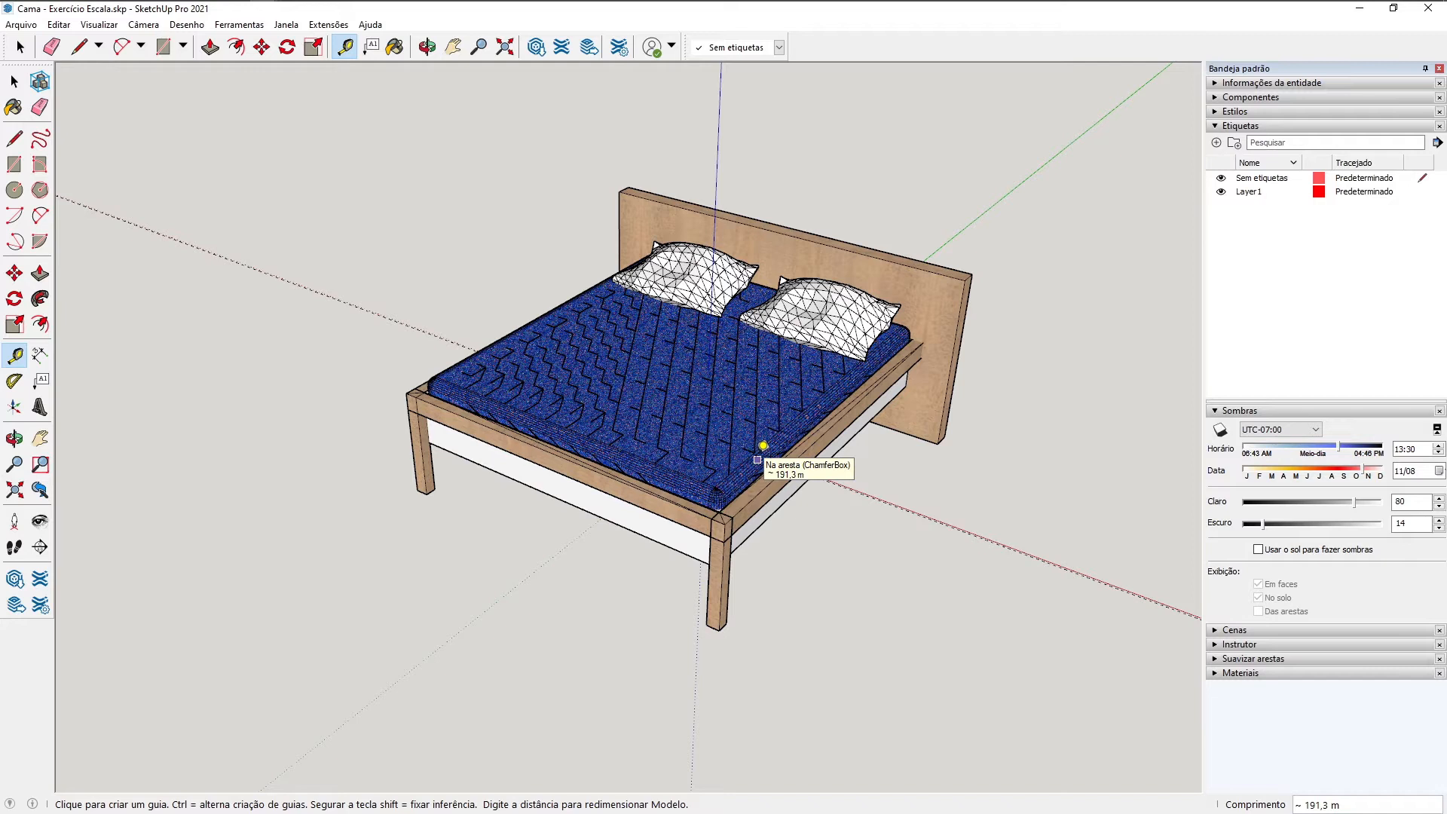
click(406, 393)
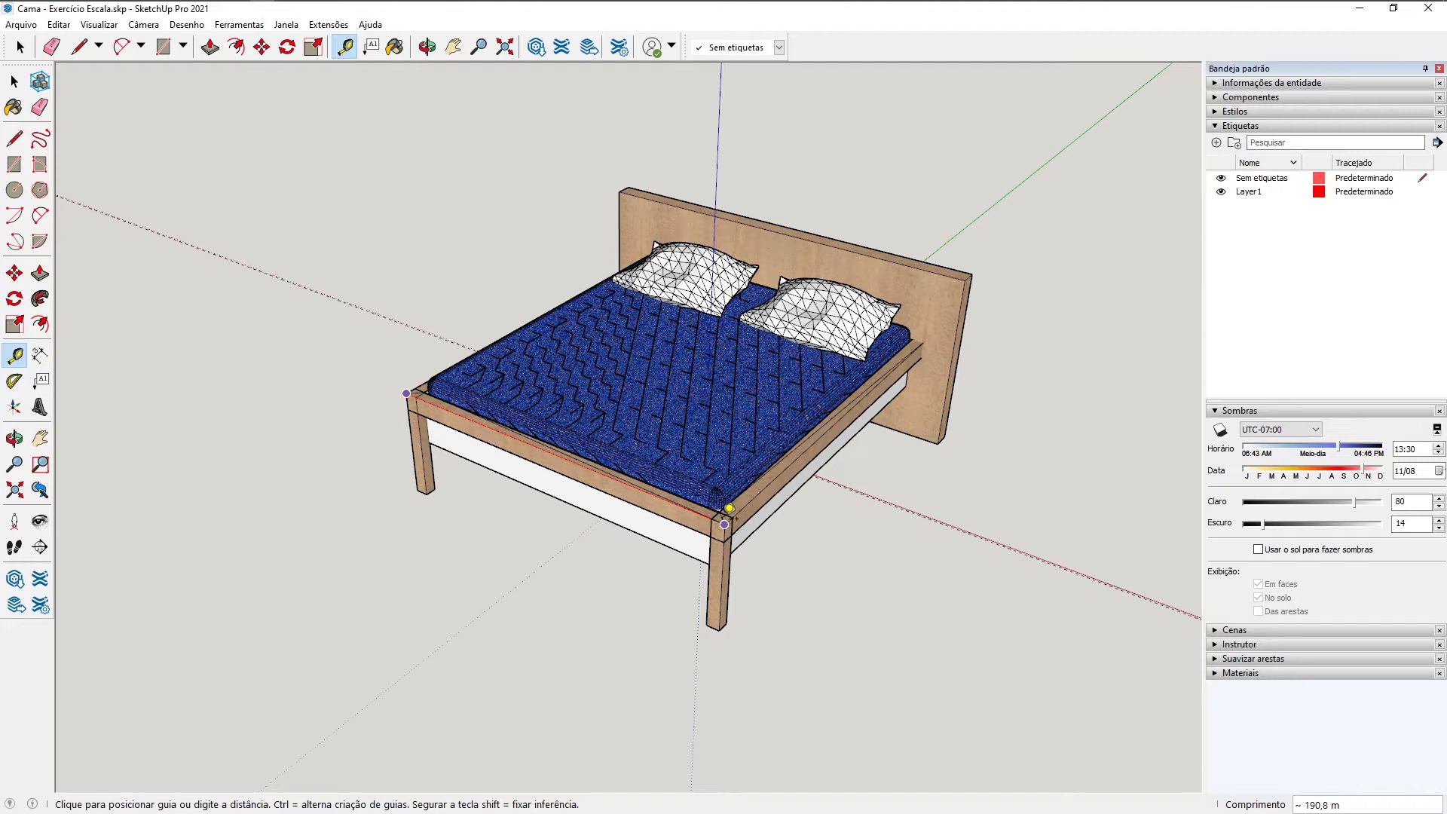
key(space)
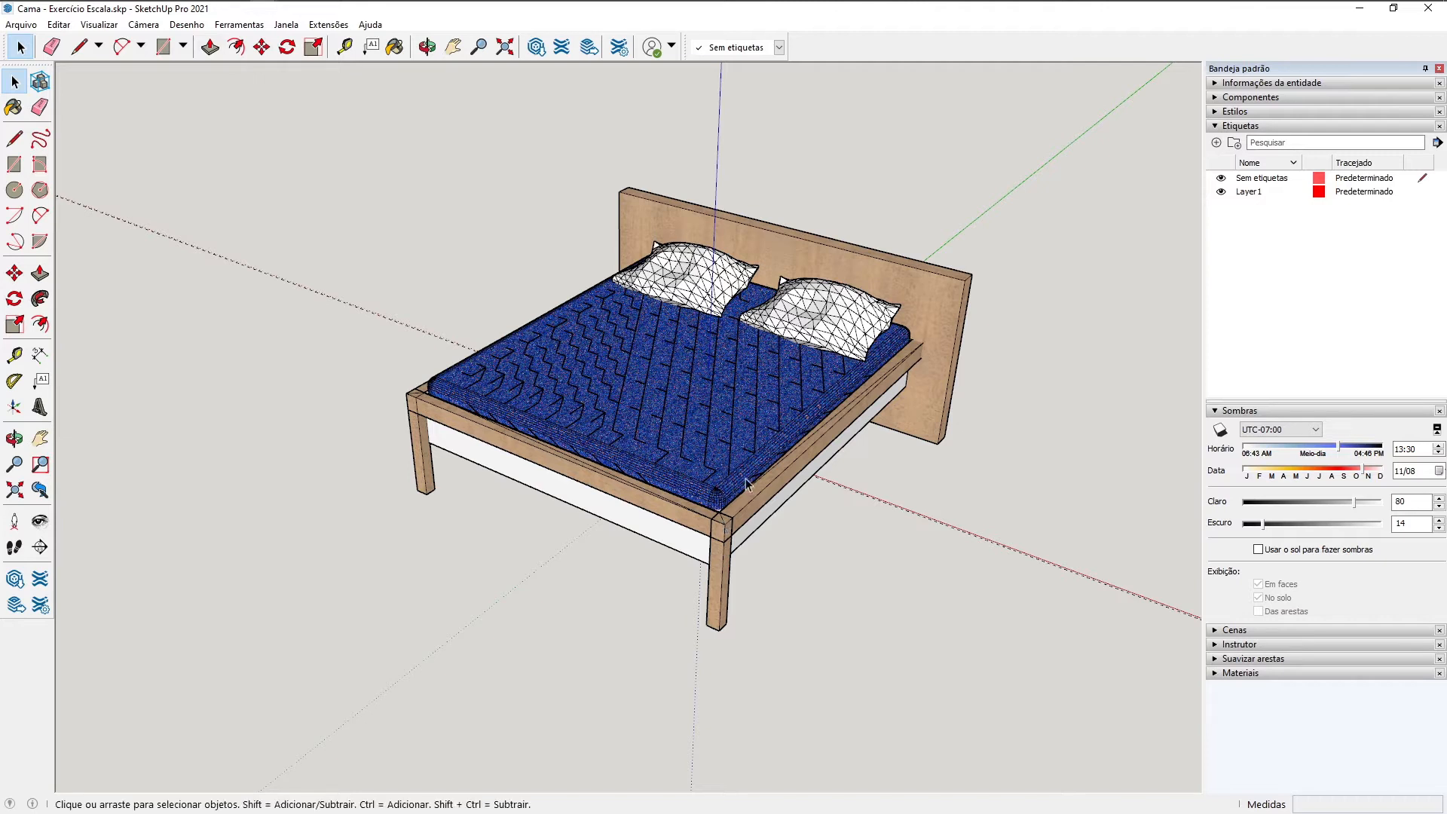
Step: Explode the bed component into its separate parts and deselect them
middle_drag(534, 361, 524, 371)
click(583, 329)
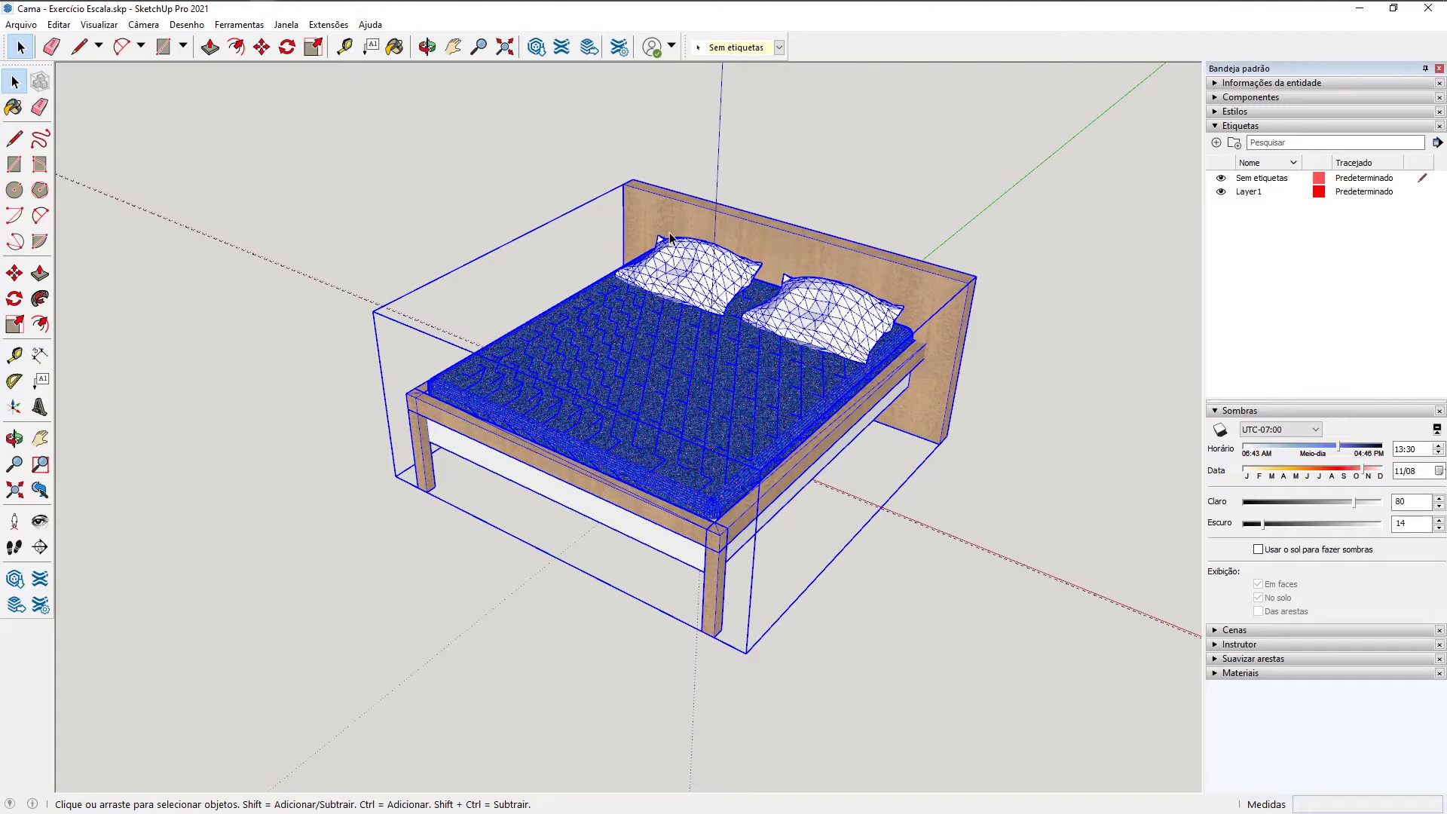
right_click(669, 238)
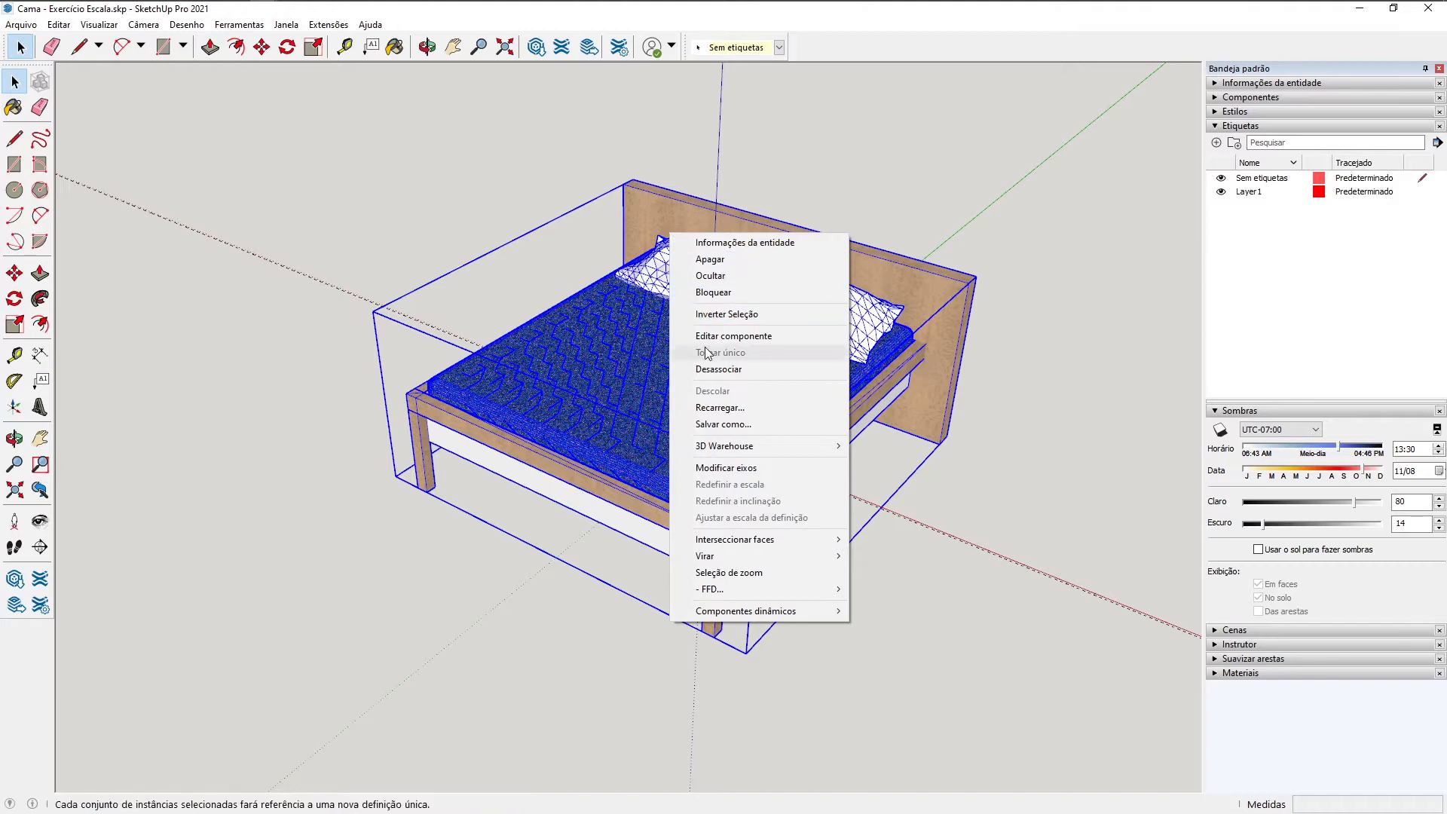
click(719, 368)
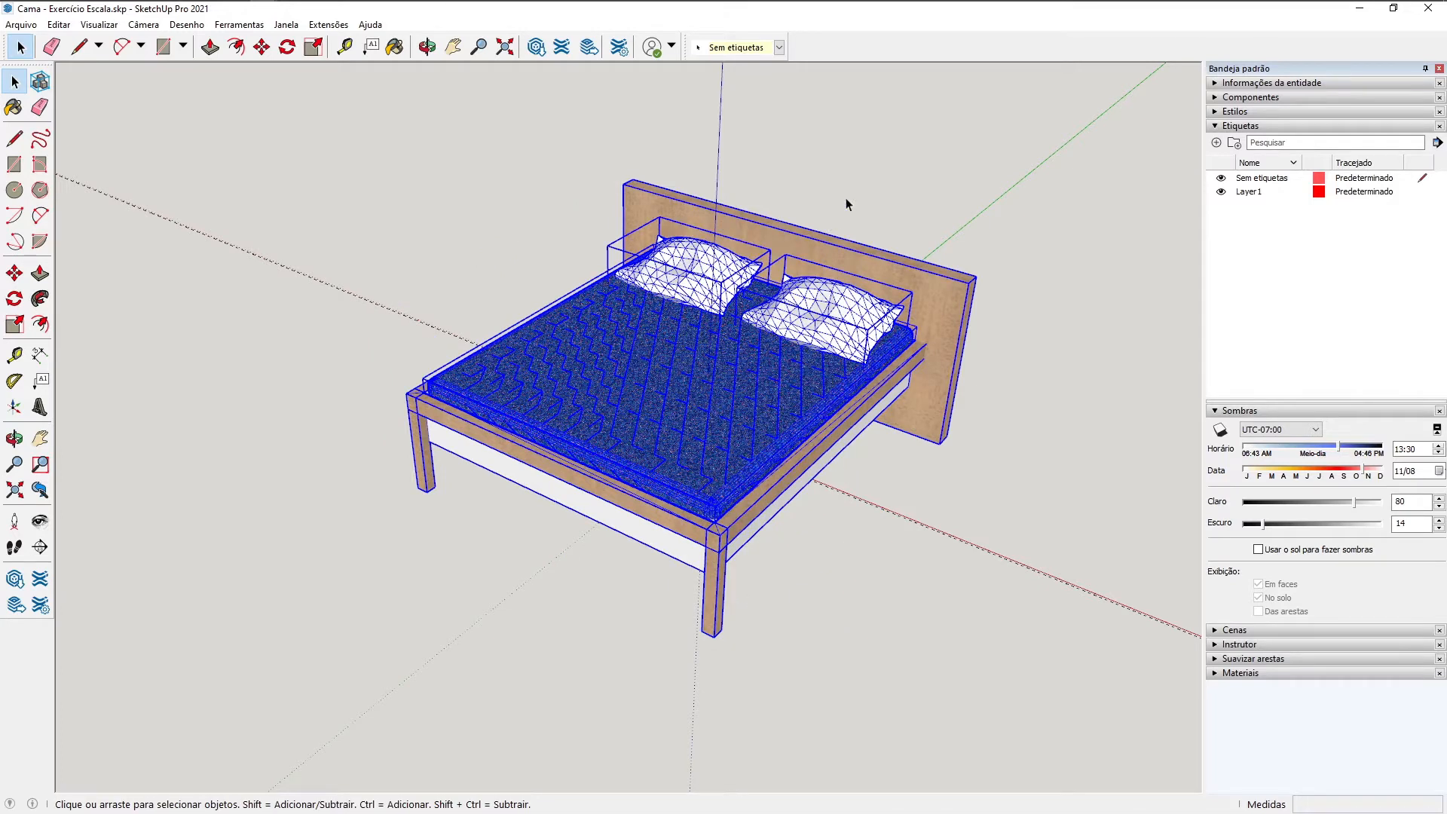
click(884, 167)
Step: Examine the exploded bed by selecting its pillows and other parts individually
key(o)
drag(820, 218, 872, 211)
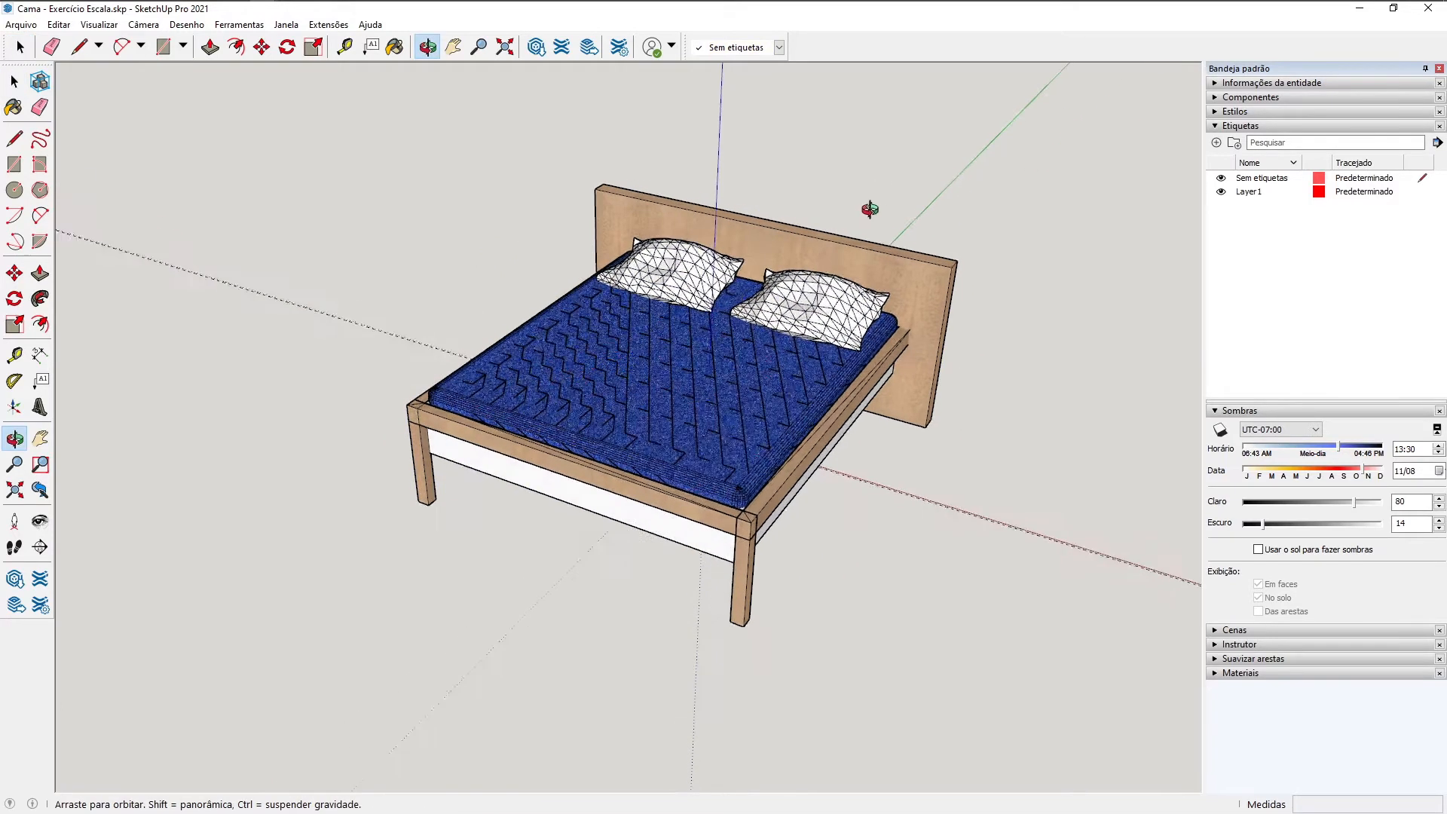
key(space)
scroll(852, 264, up, 4)
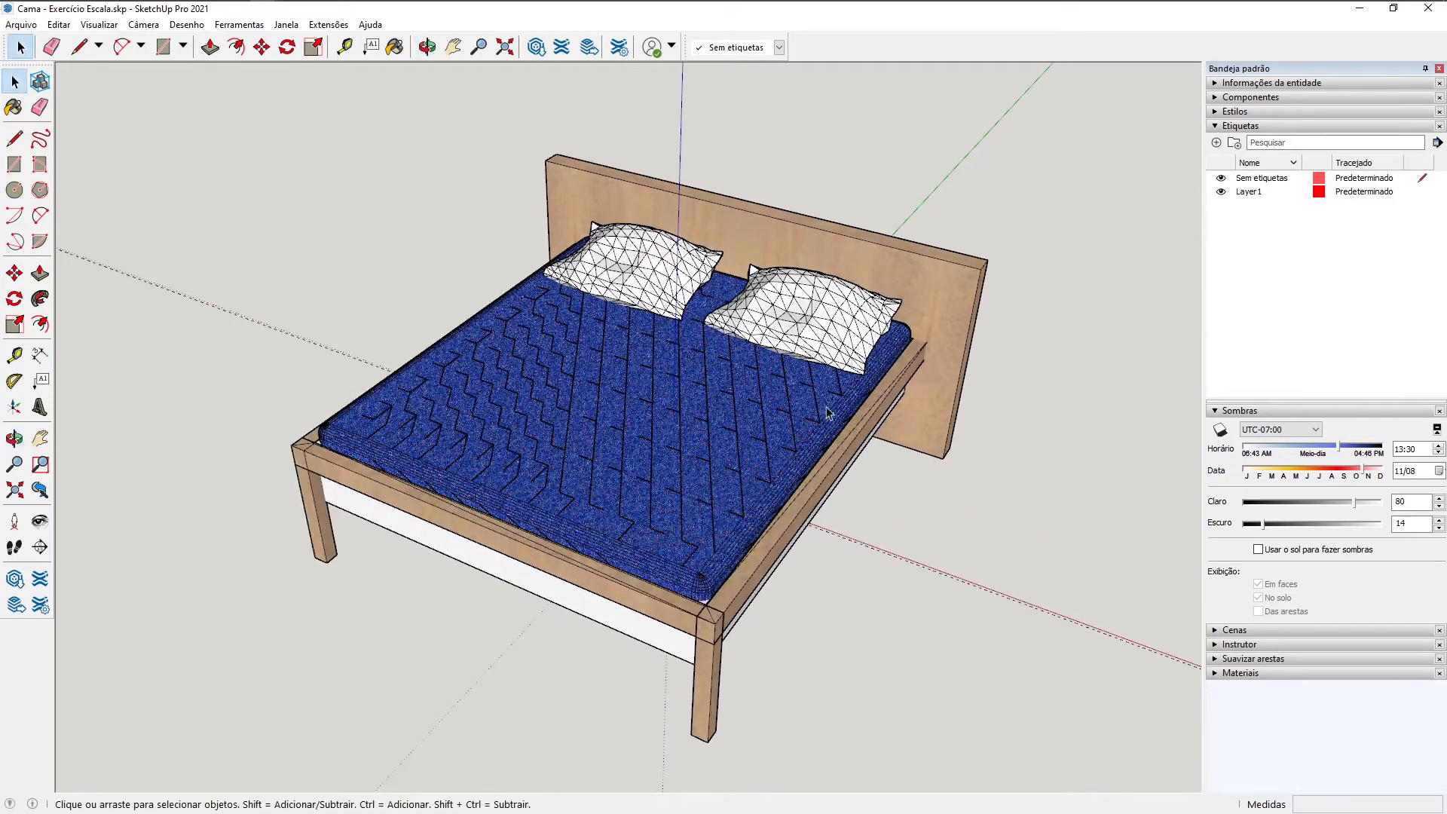
click(780, 317)
click(666, 288)
click(746, 327)
click(944, 208)
click(785, 289)
click(679, 286)
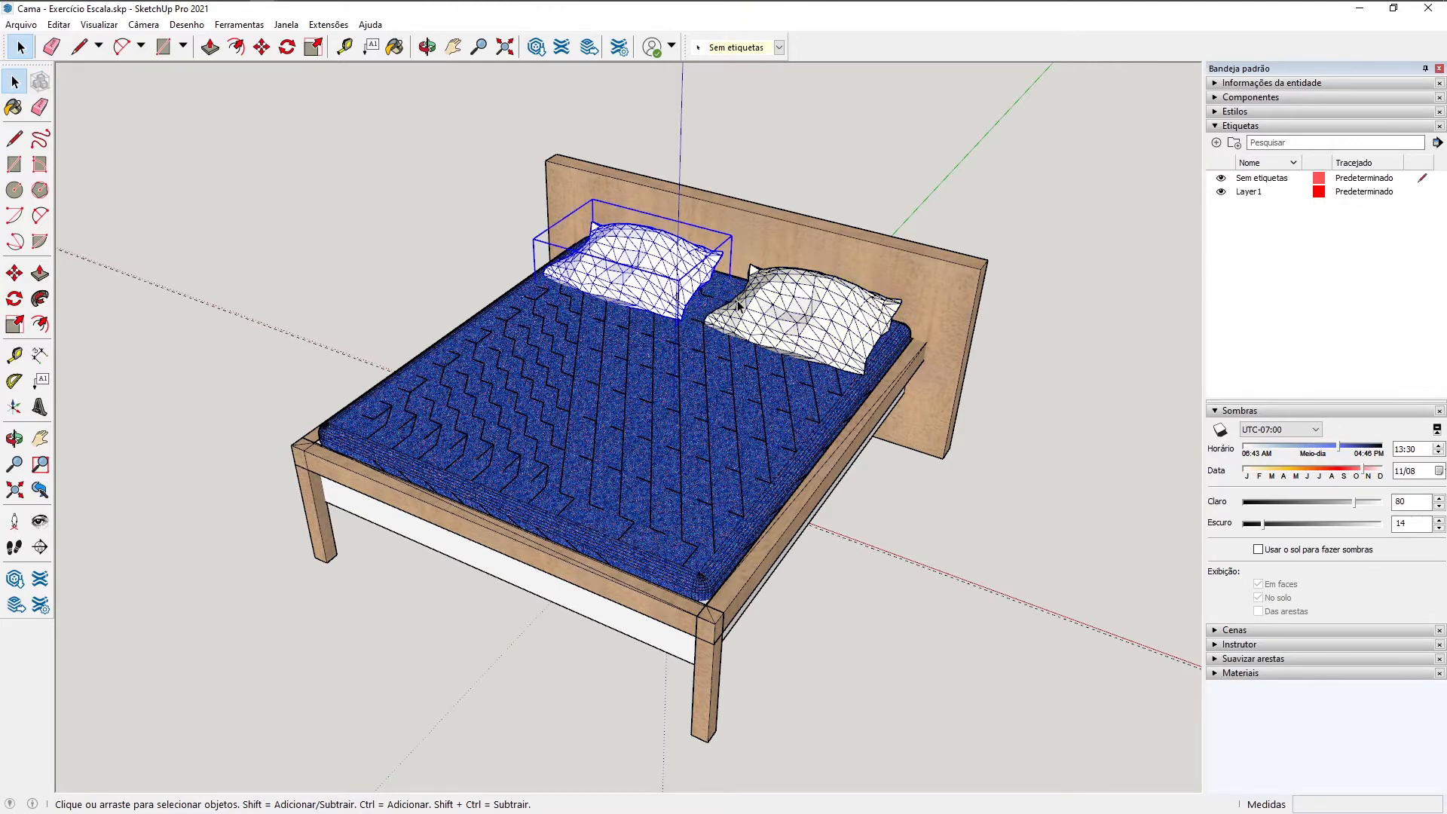
scroll(807, 341, down, 1)
click(816, 200)
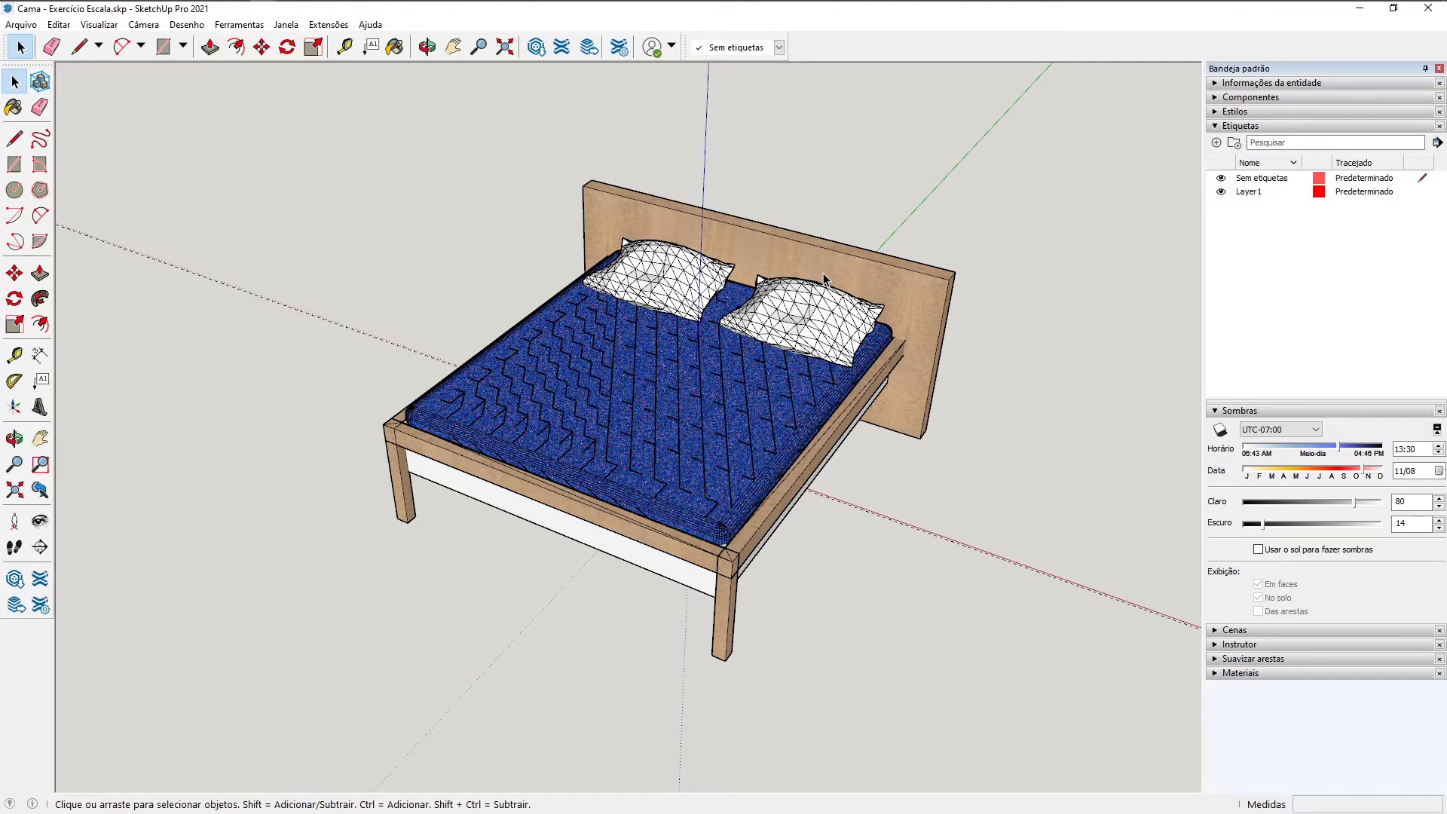
Step: Resize the whole model with the Tape Measure by setting the foot rail's upper edge to 2 m, and accept the resize
click(14, 354)
click(383, 424)
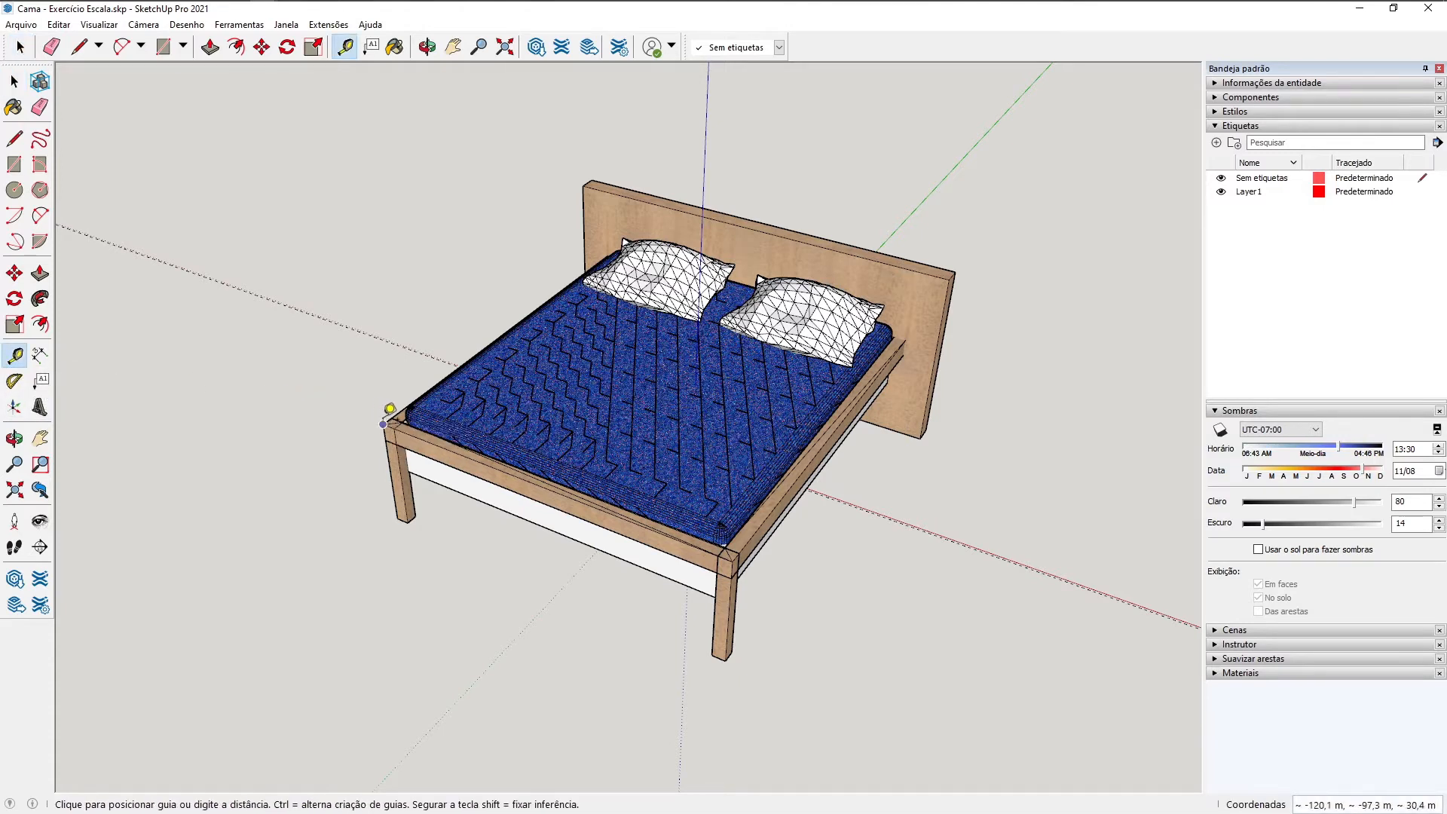
click(731, 561)
text(2)
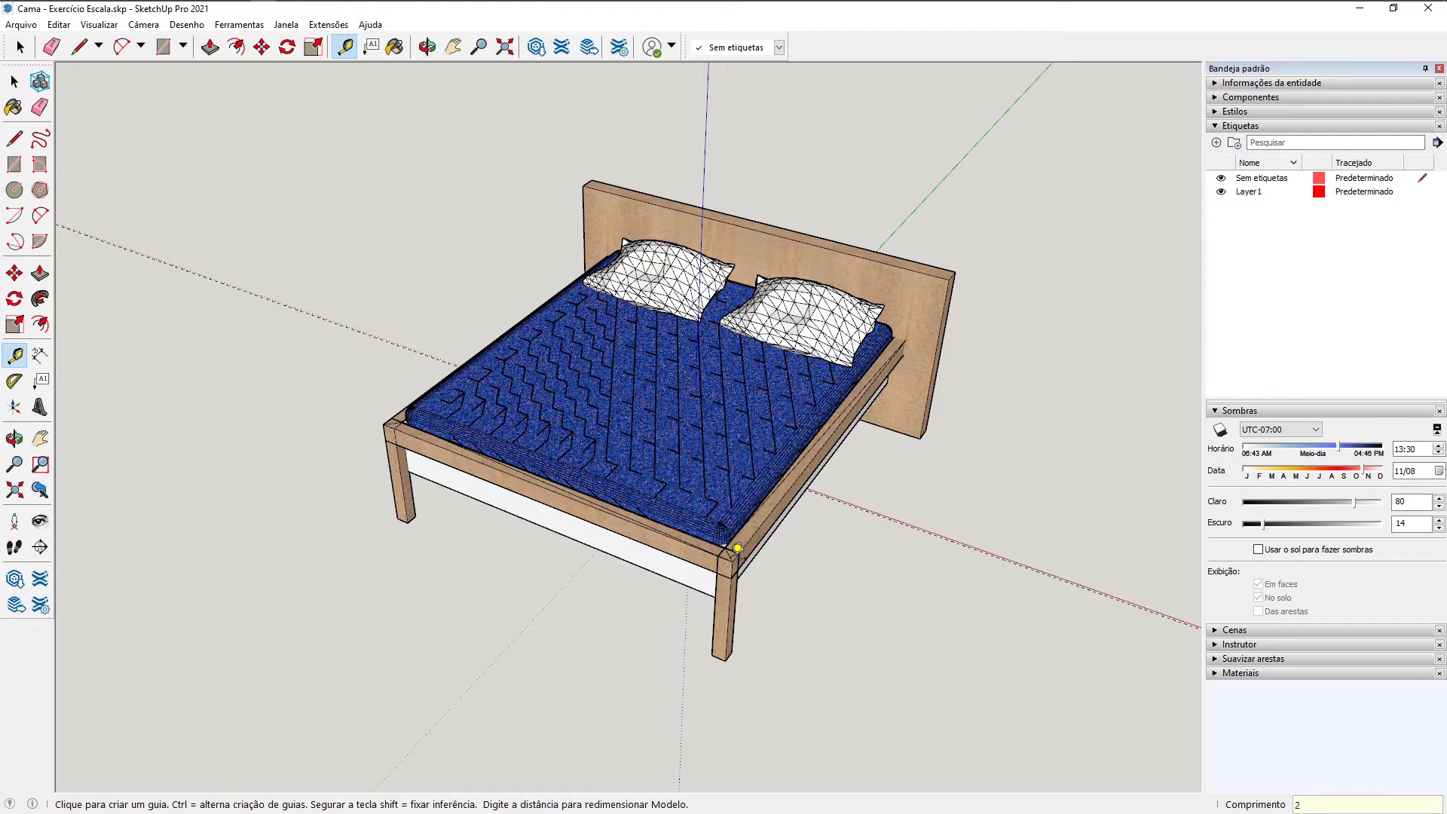
key(Return)
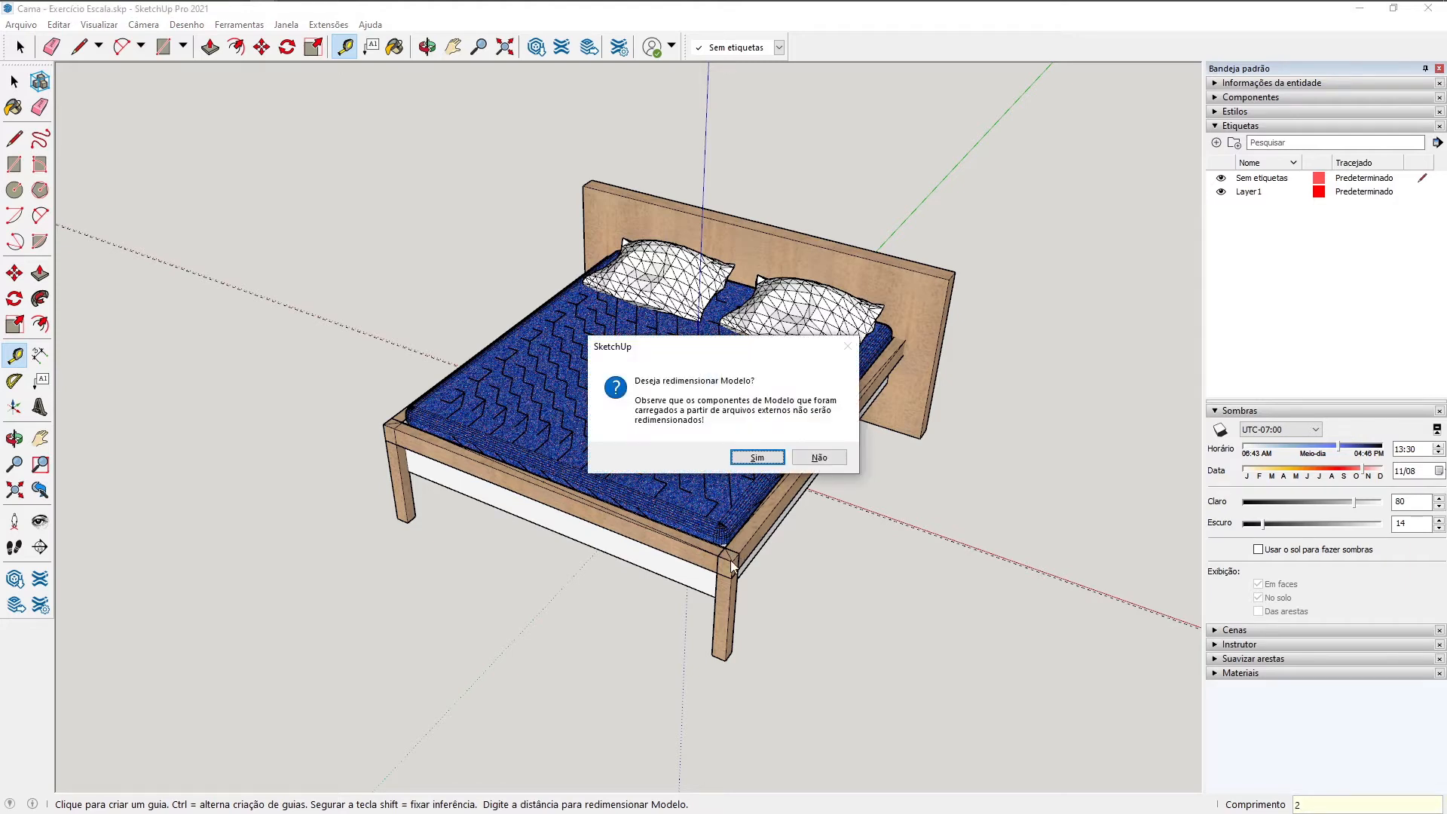
click(758, 457)
Step: Measure the resized bed's foot rail along its upper edge between the outer corners
scroll(697, 441, up, 5)
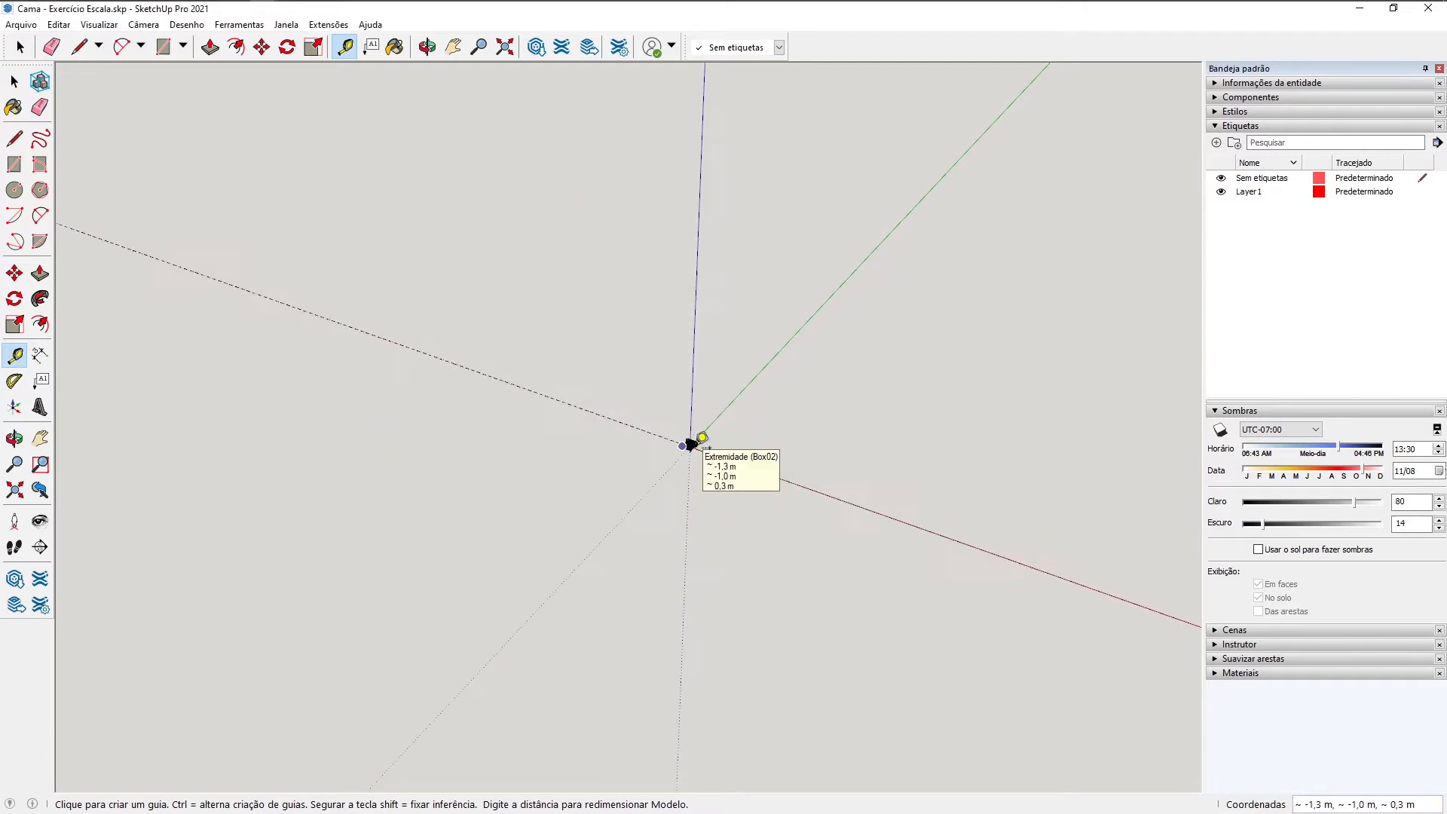
scroll(661, 409, up, 8)
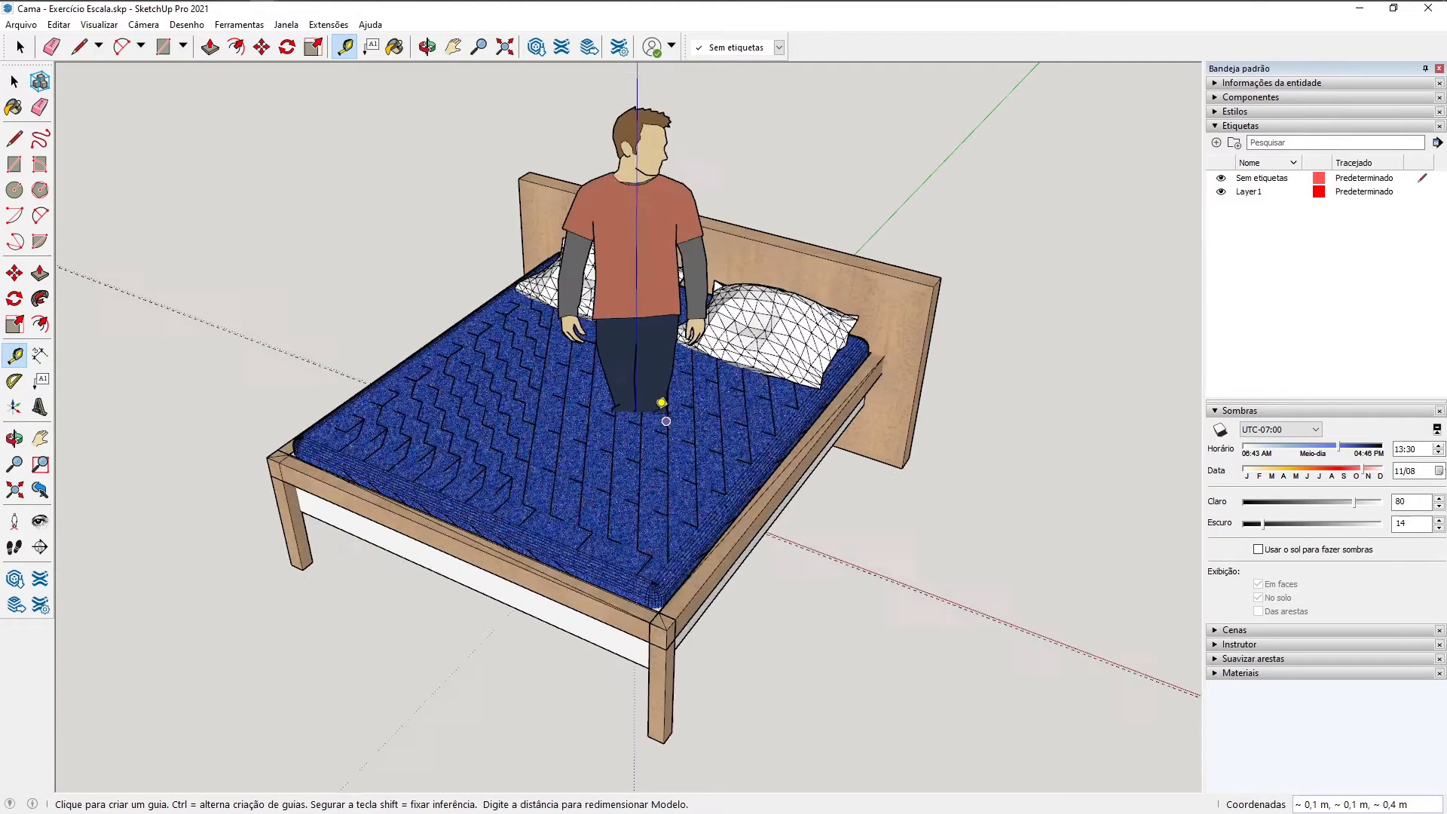
middle_drag(662, 411, 605, 384)
key(t)
click(252, 481)
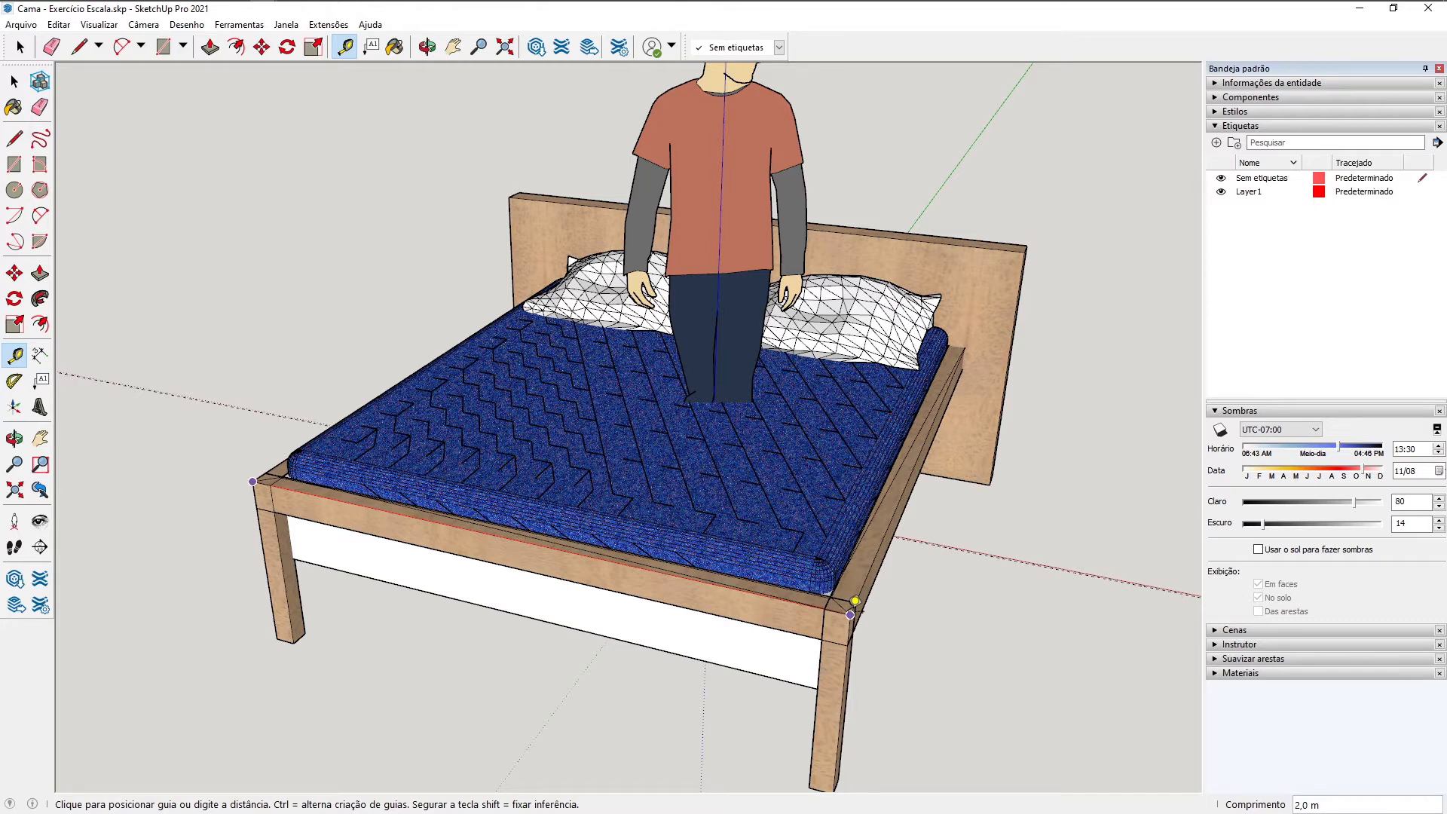
Step: Combine all parts of the resized bed into a single group, leaving the standing figure out
key(space)
click(837, 587)
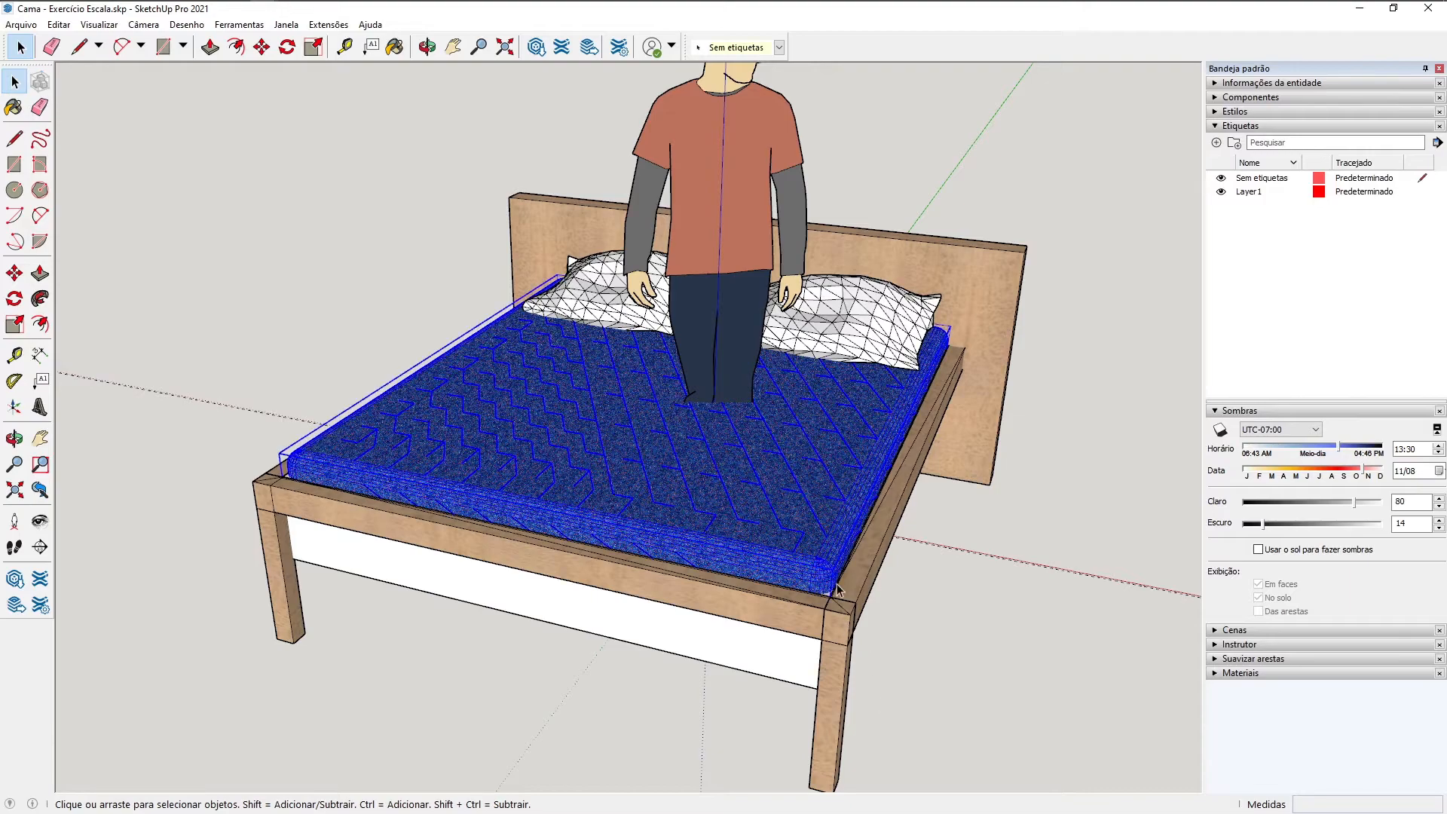
scroll(633, 596, down, 3)
scroll(687, 424, up, 3)
scroll(692, 422, down, 3)
scroll(733, 252, up, 5)
scroll(738, 226, down, 4)
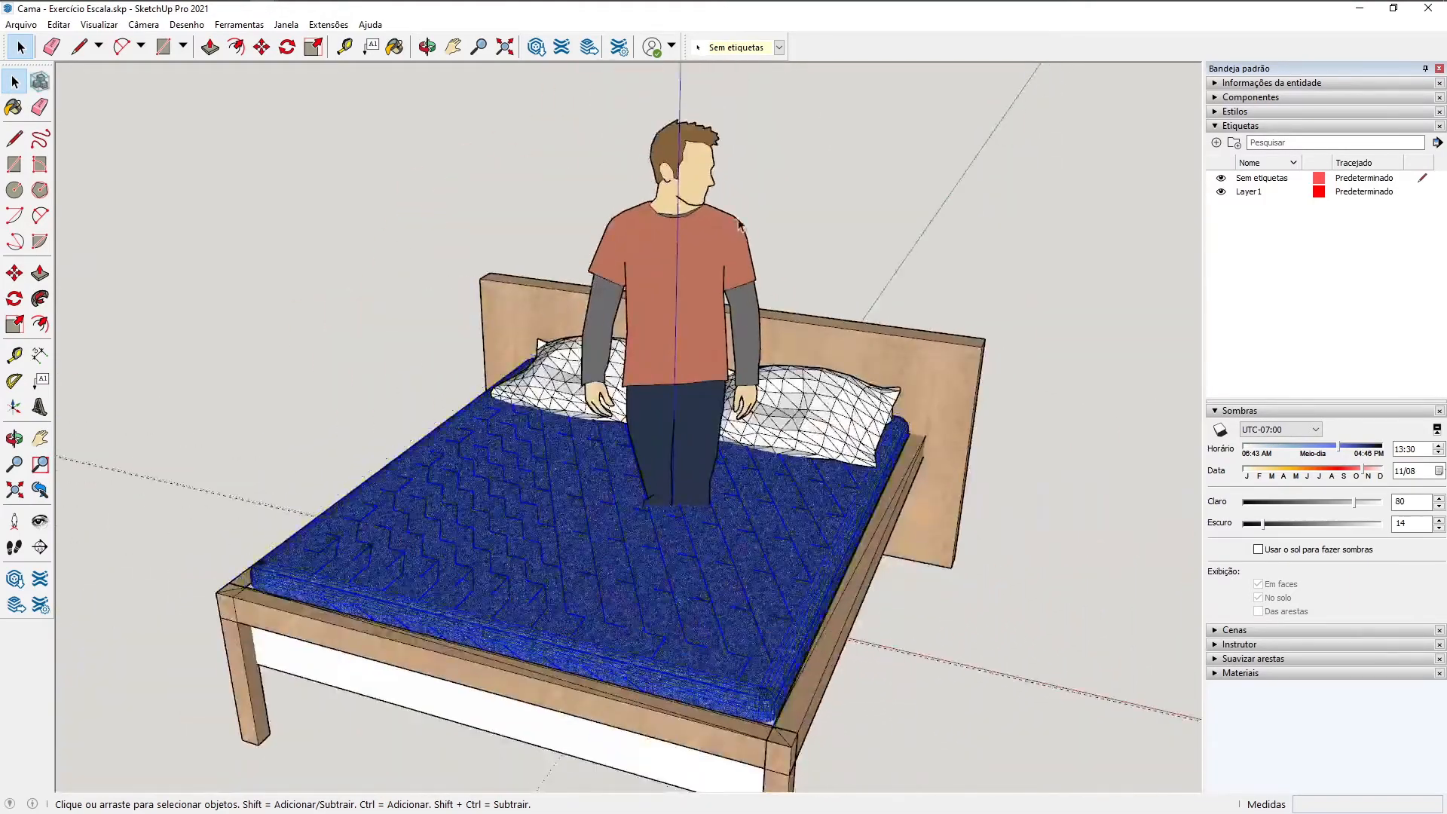
middle_drag(739, 224, 796, 337)
scroll(796, 338, down, 3)
drag(395, 296, 1070, 571)
right_click(715, 436)
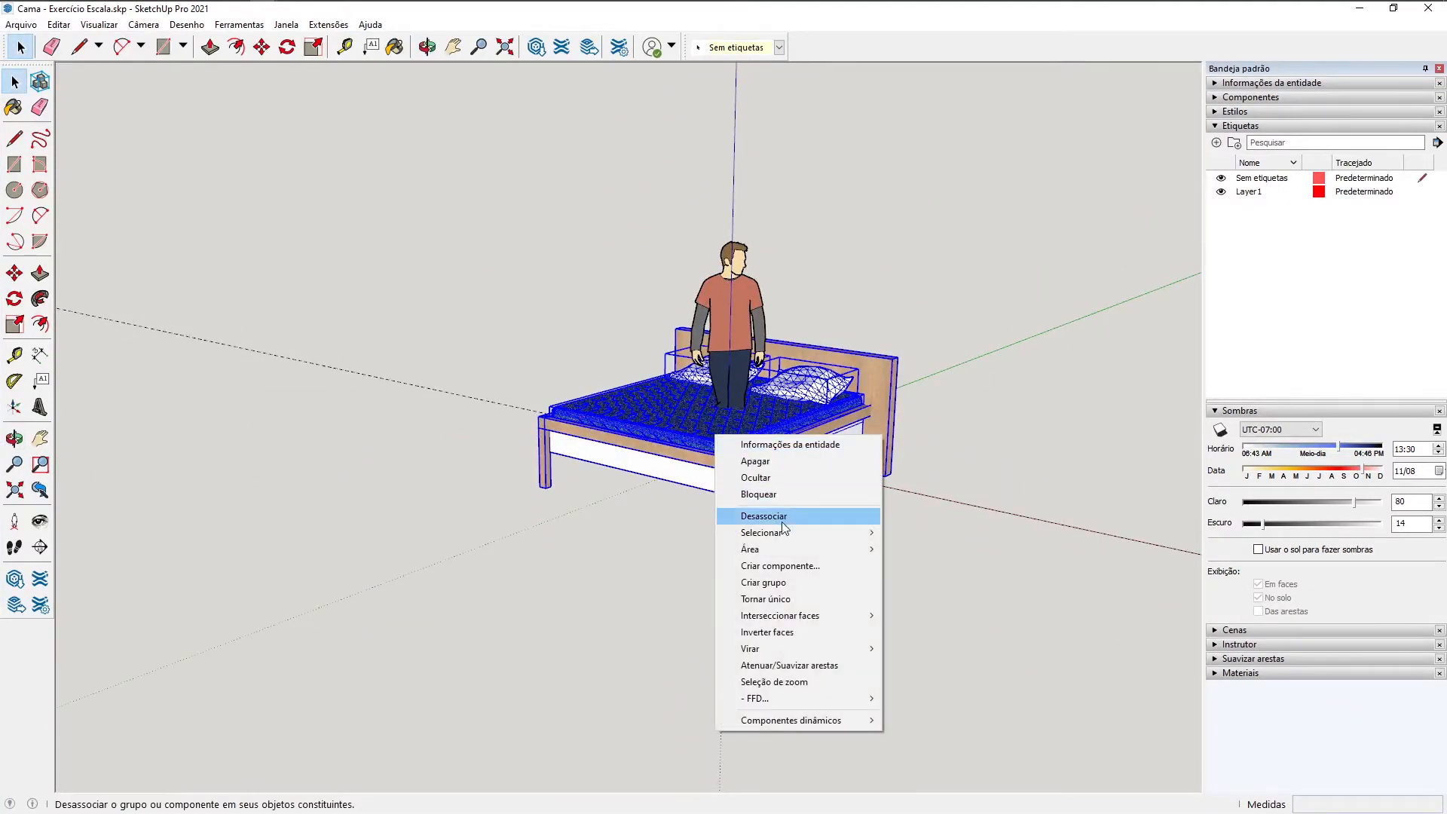
click(766, 584)
middle_drag(765, 589, 776, 589)
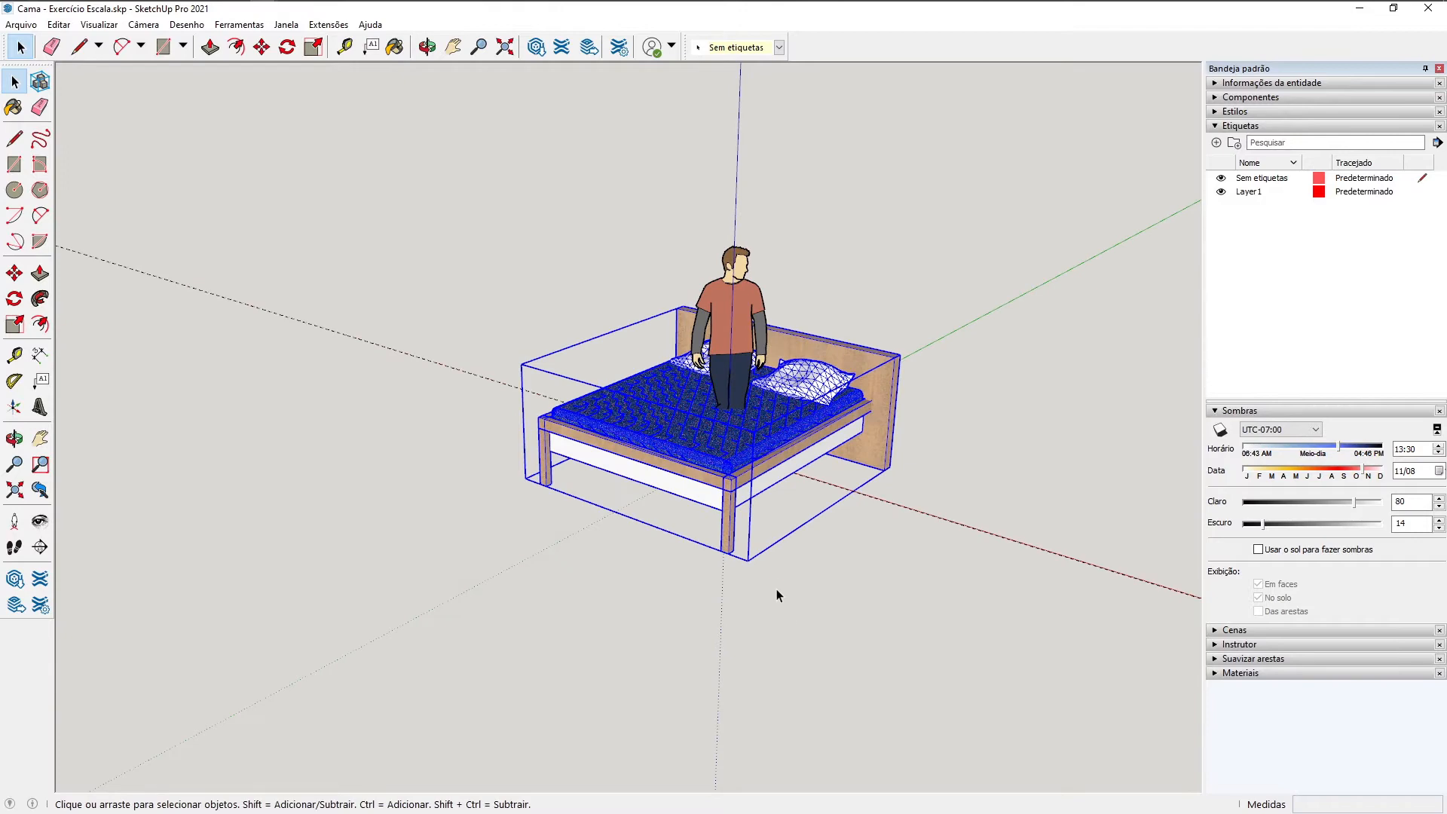
Step: Switch to the Aula 2.skp model and paste the bed group into the empty bedroom beside the staircase
key(alt+Tab)
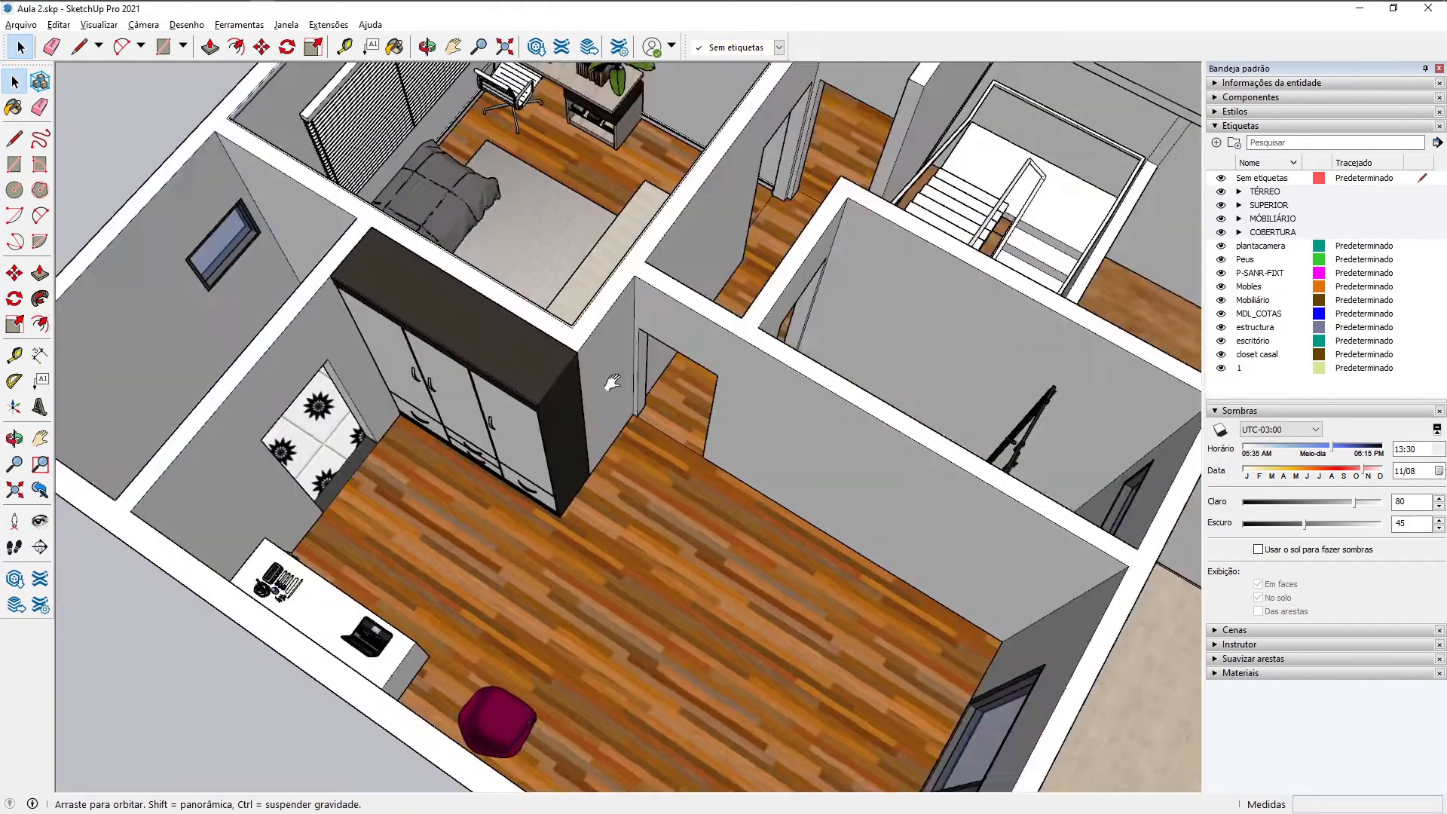
middle_drag(612, 382, 743, 395)
shift+middle_drag(527, 135, 695, 412)
key(ctrl+v)
click(673, 412)
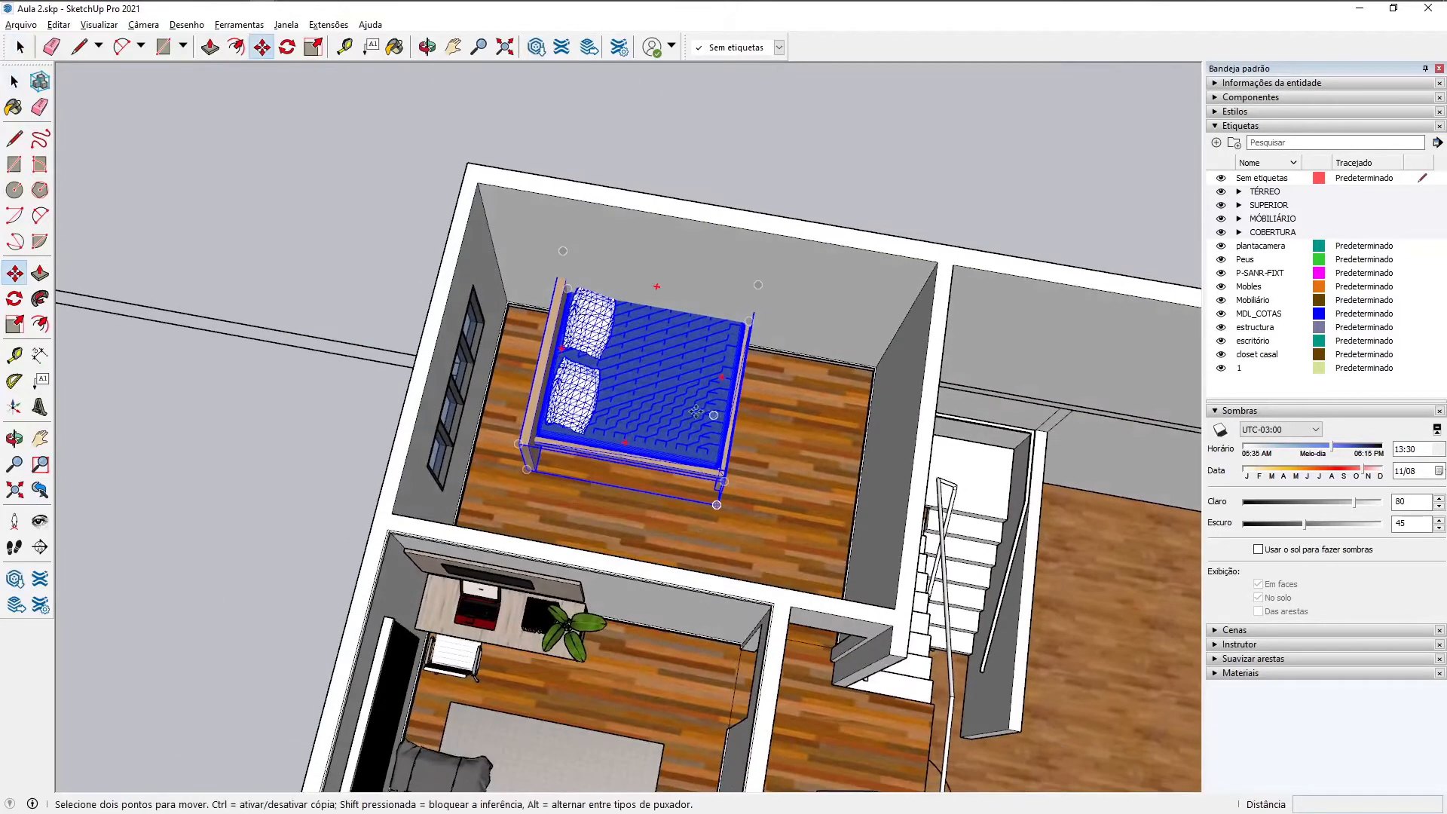
Step: Rotate the pasted bed horizontally so its headboard faces the bedroom's windowless back wall
scroll(696, 412, up, 2)
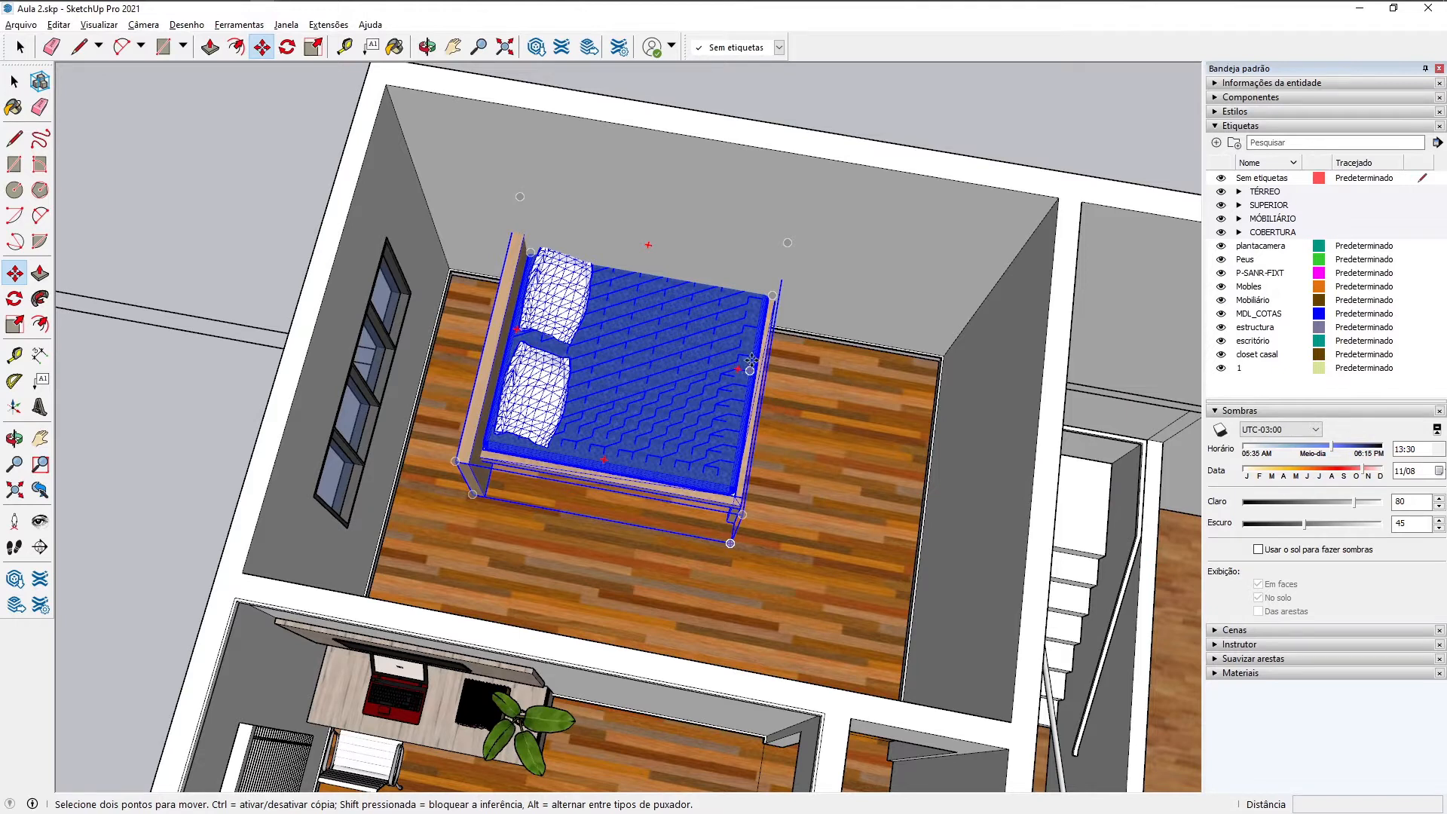
click(648, 245)
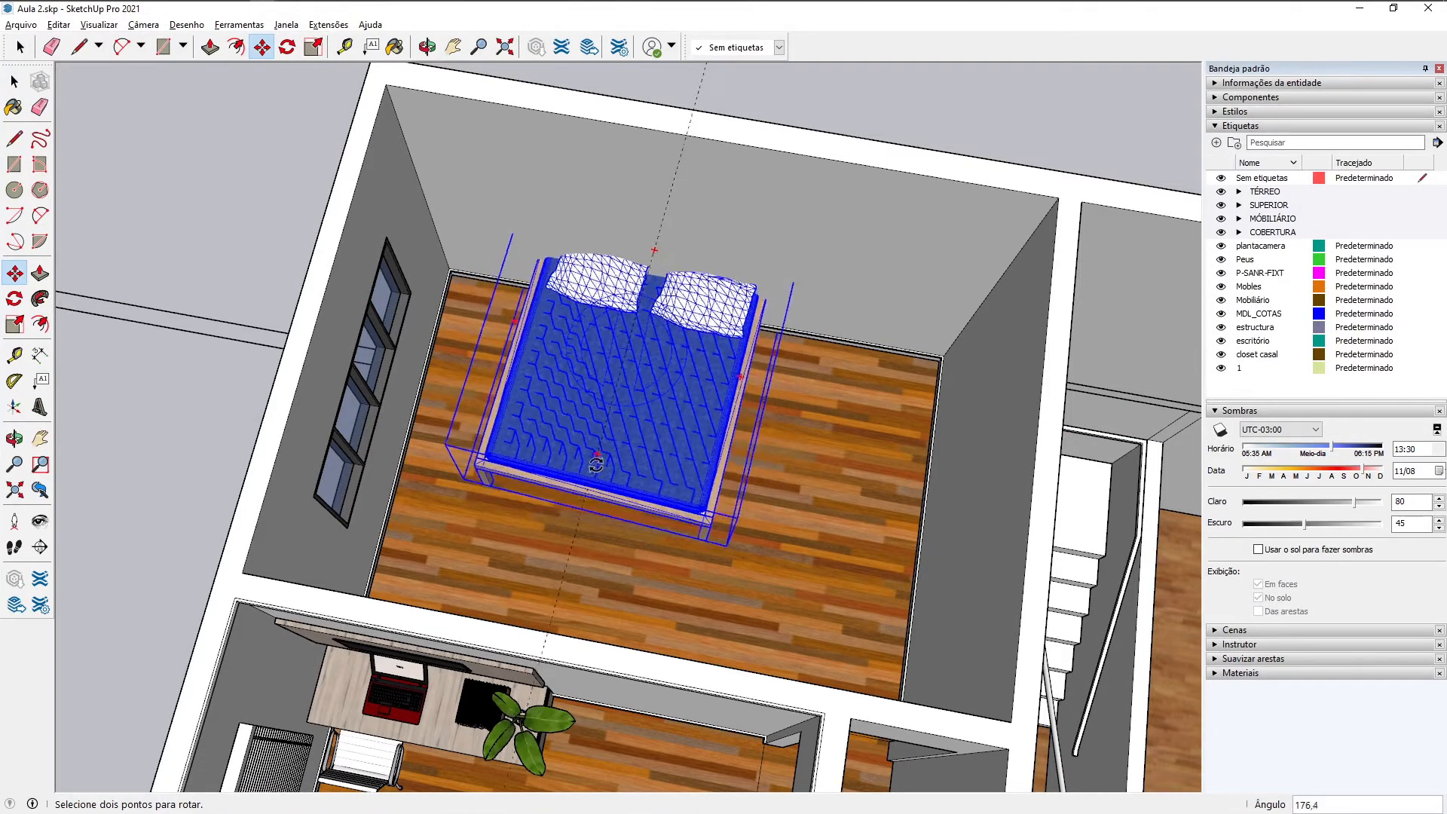
click(596, 463)
Step: Move the bed across the floor until its headboard sits near the back wall, and deselect it
click(859, 452)
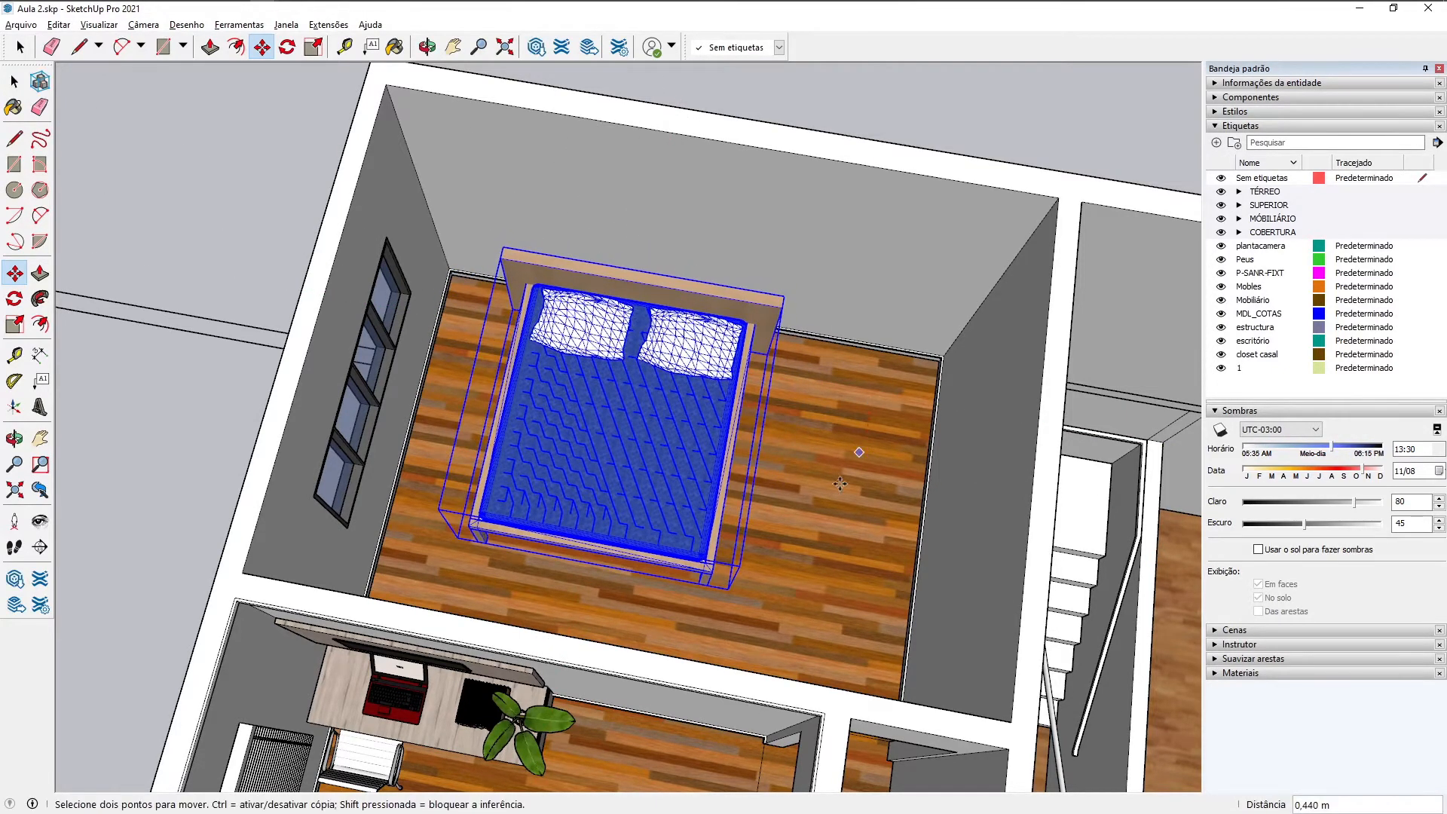
click(822, 478)
click(863, 488)
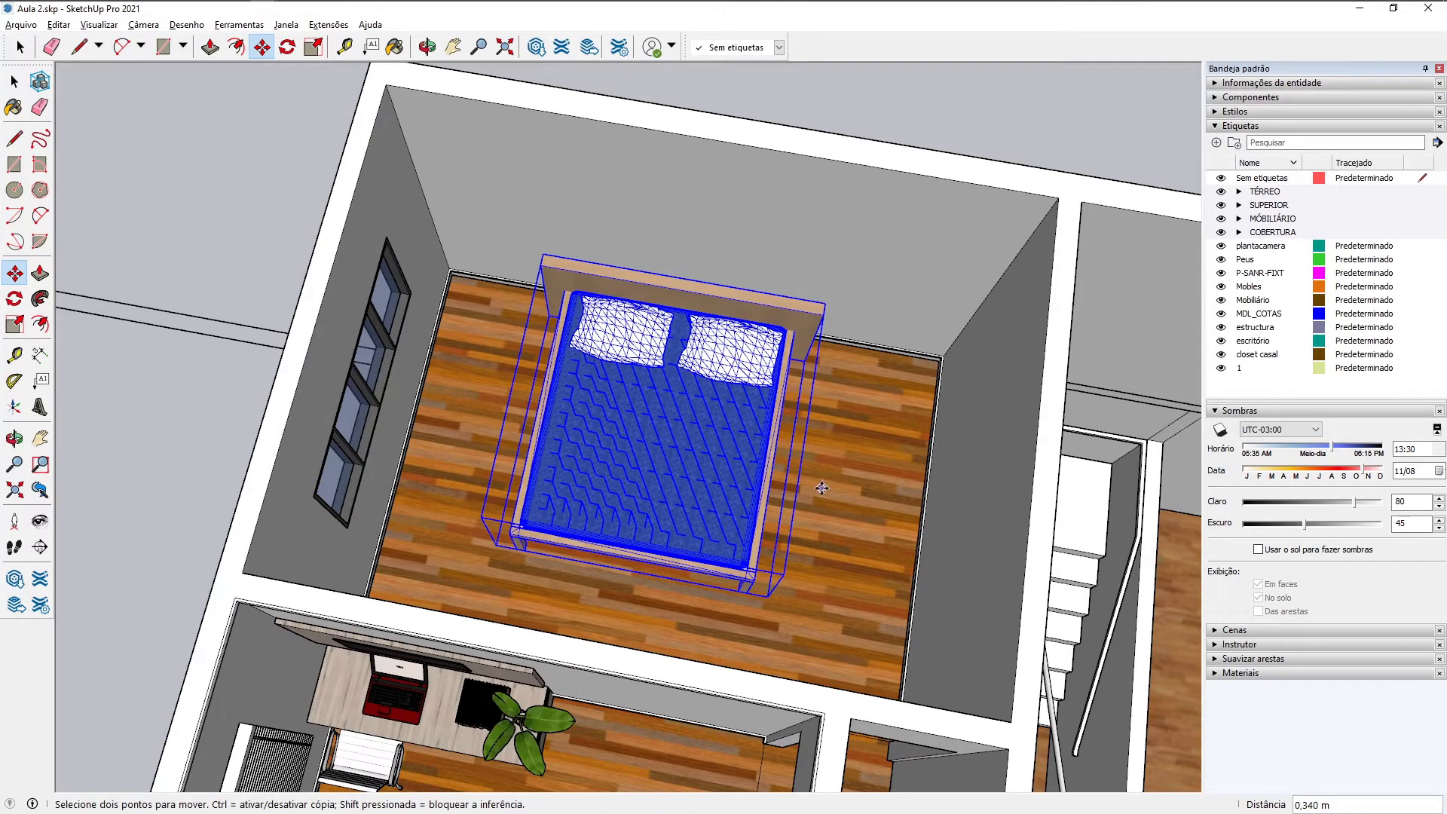
click(850, 479)
click(825, 477)
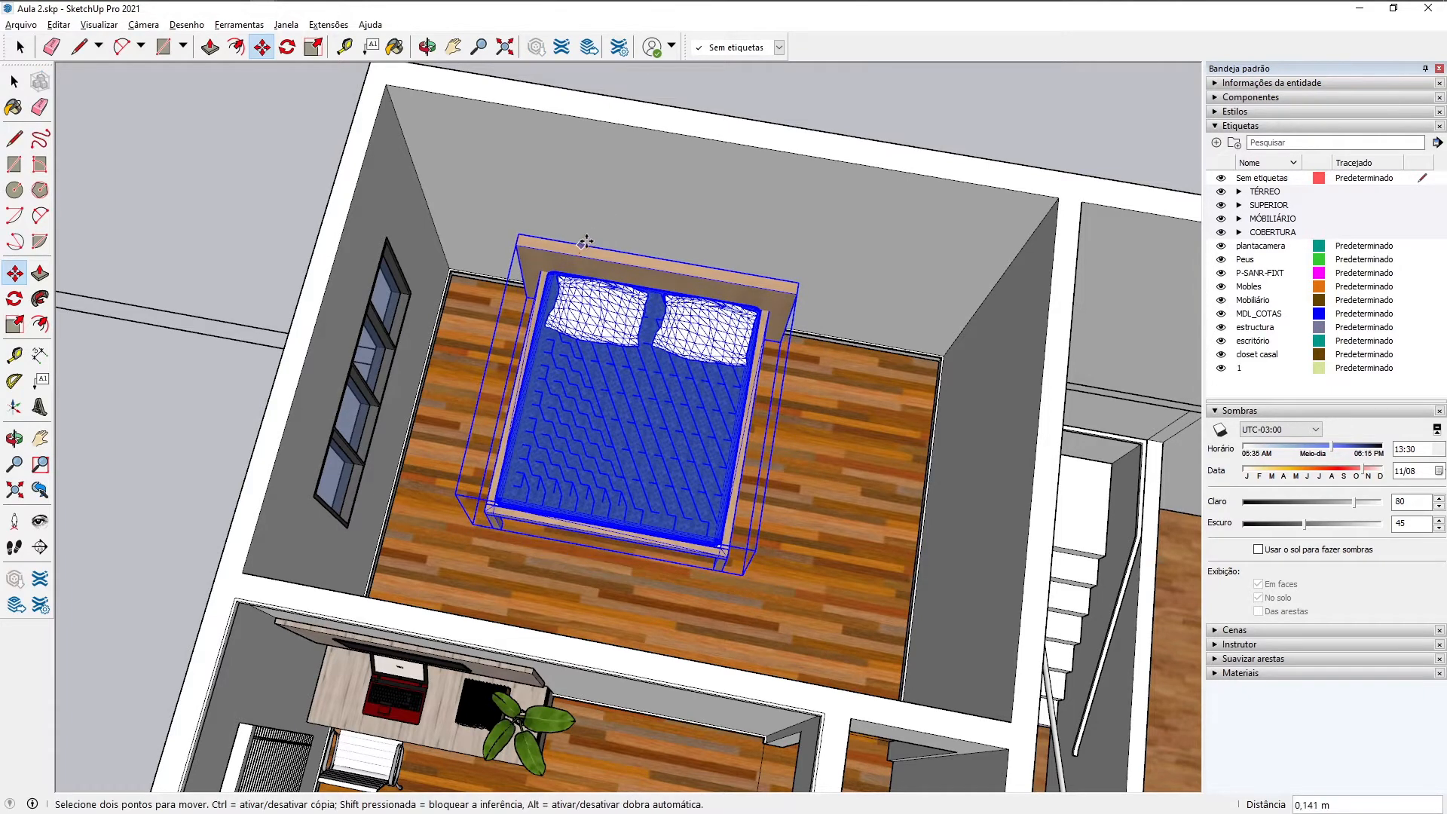
click(585, 243)
scroll(582, 250, down, 2)
middle_drag(582, 250, 645, 210)
key(space)
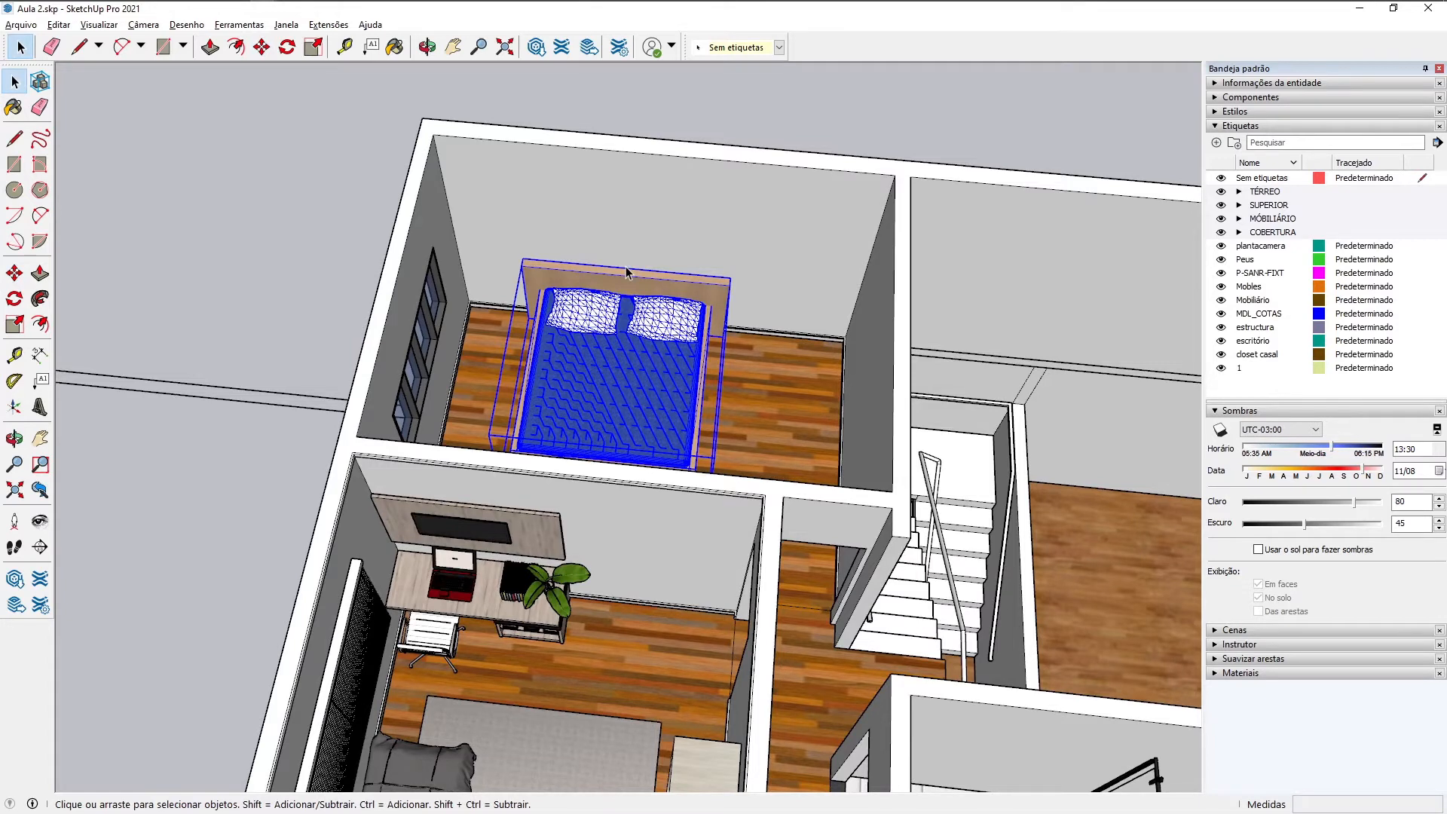
click(707, 136)
Step: Move the bed about 0.35 m along the back wall, aligning the headboard's midpoint with the wall's midpoint, and deselect it
scroll(719, 166, up, 3)
middle_drag(699, 325, 587, 311)
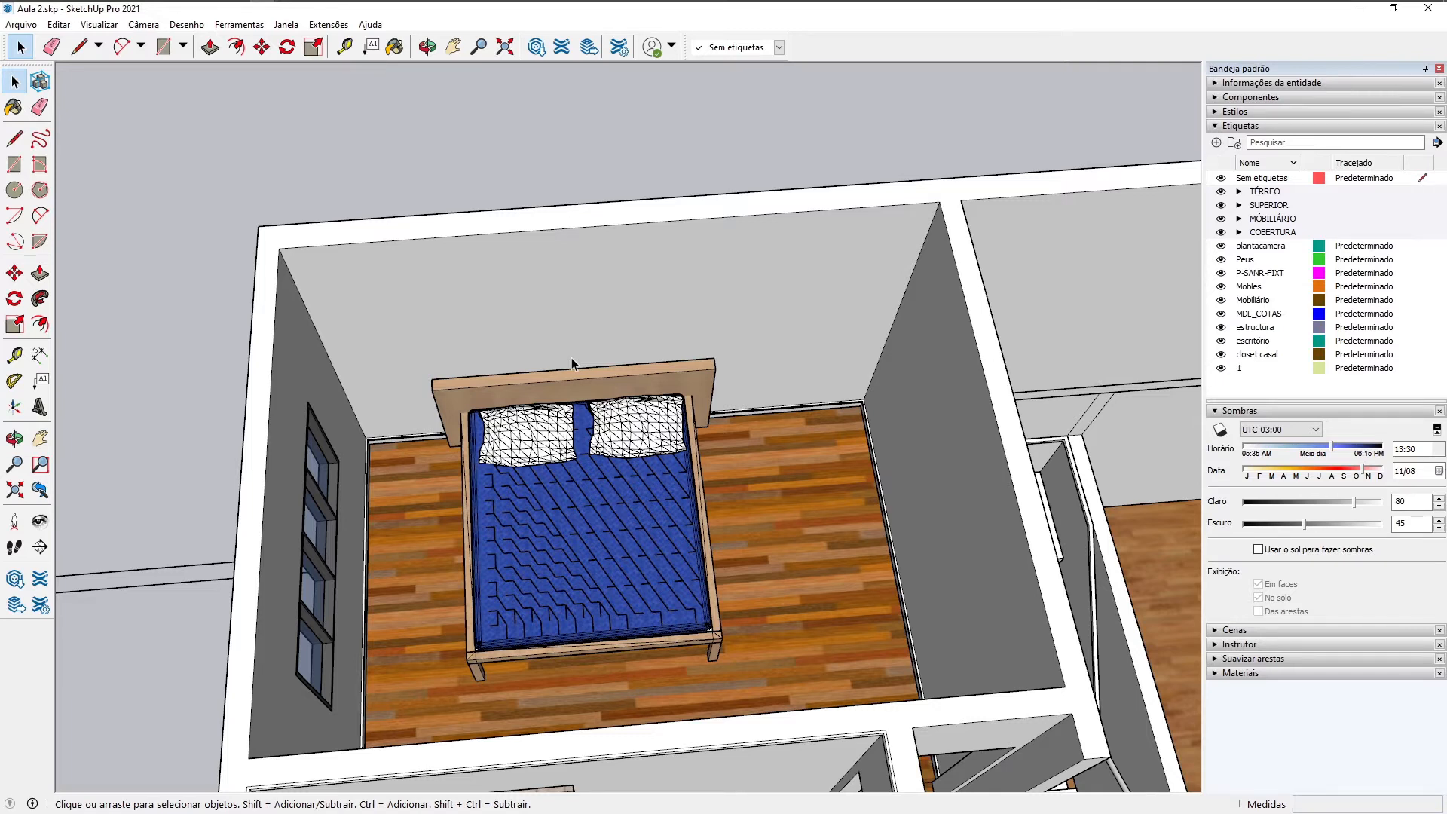
click(476, 423)
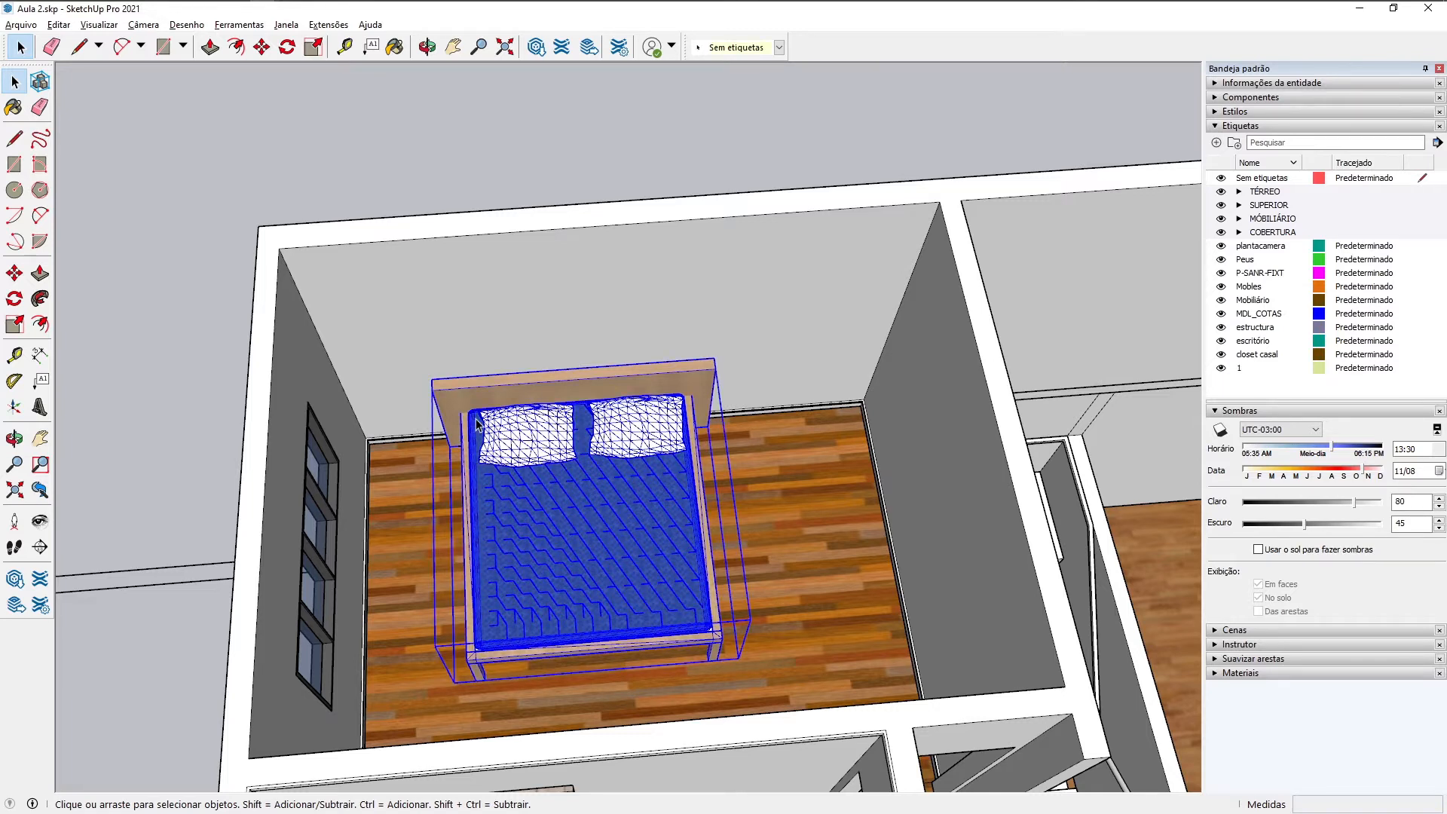
key(m)
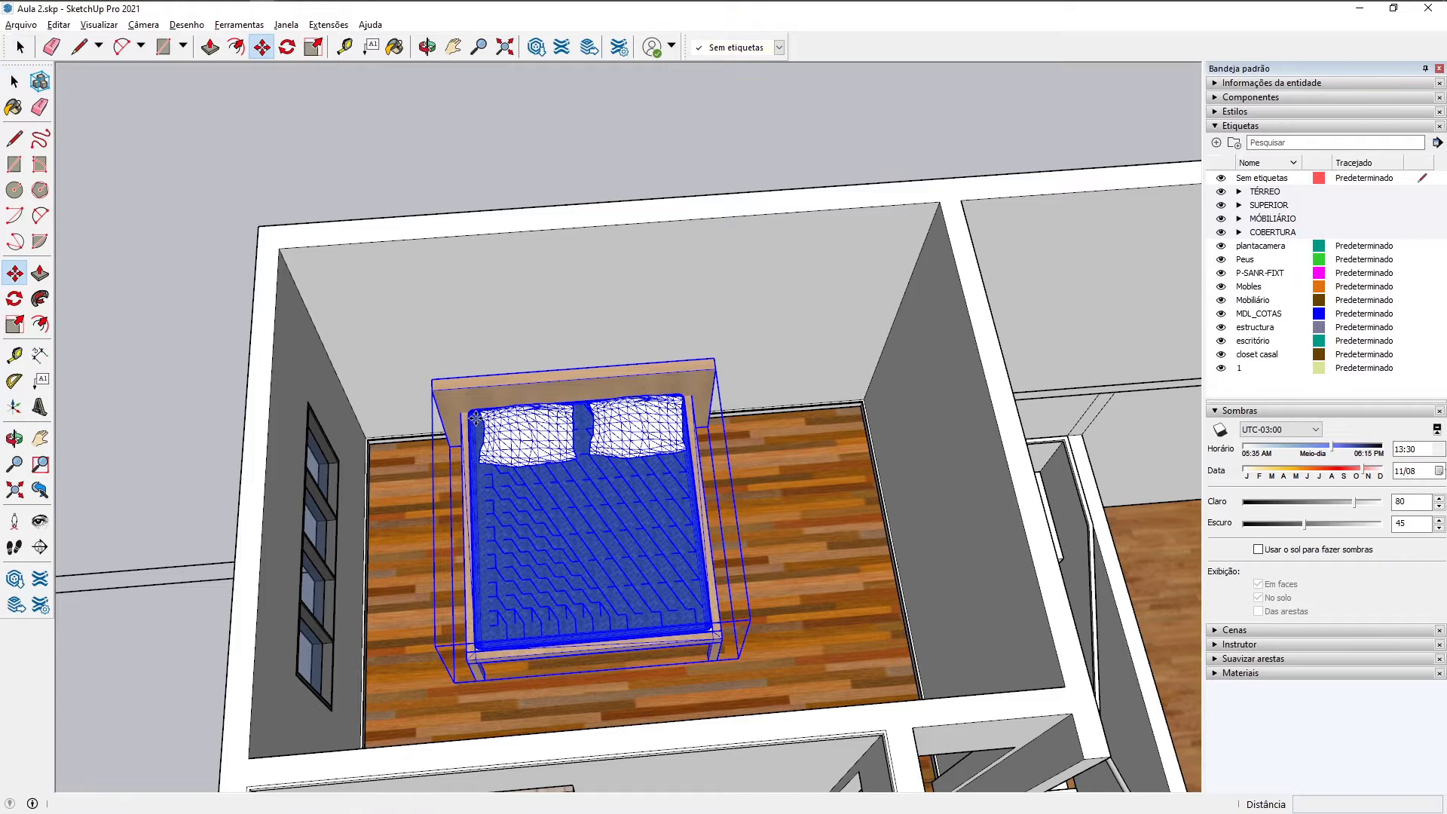
click(574, 369)
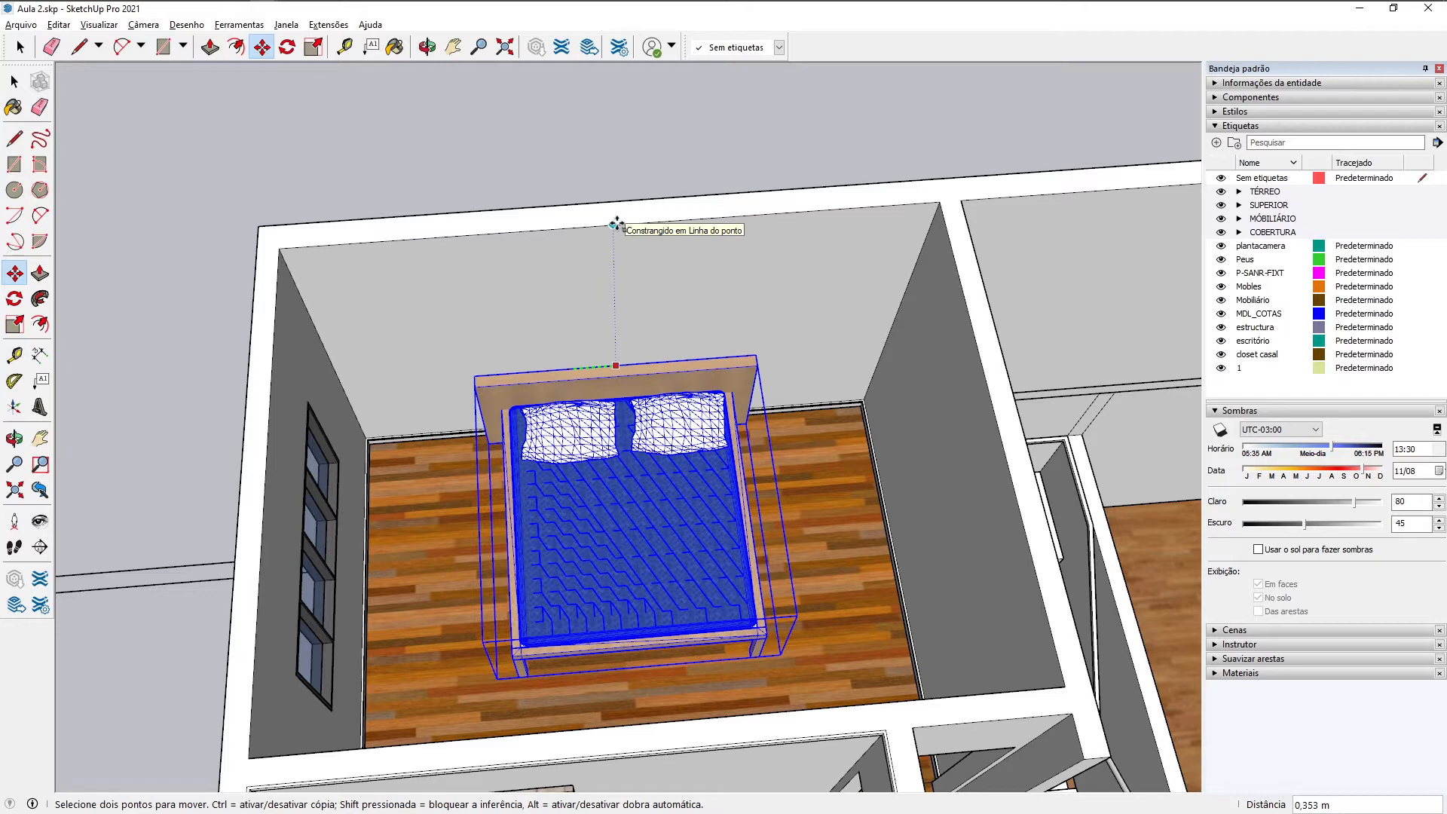
click(616, 224)
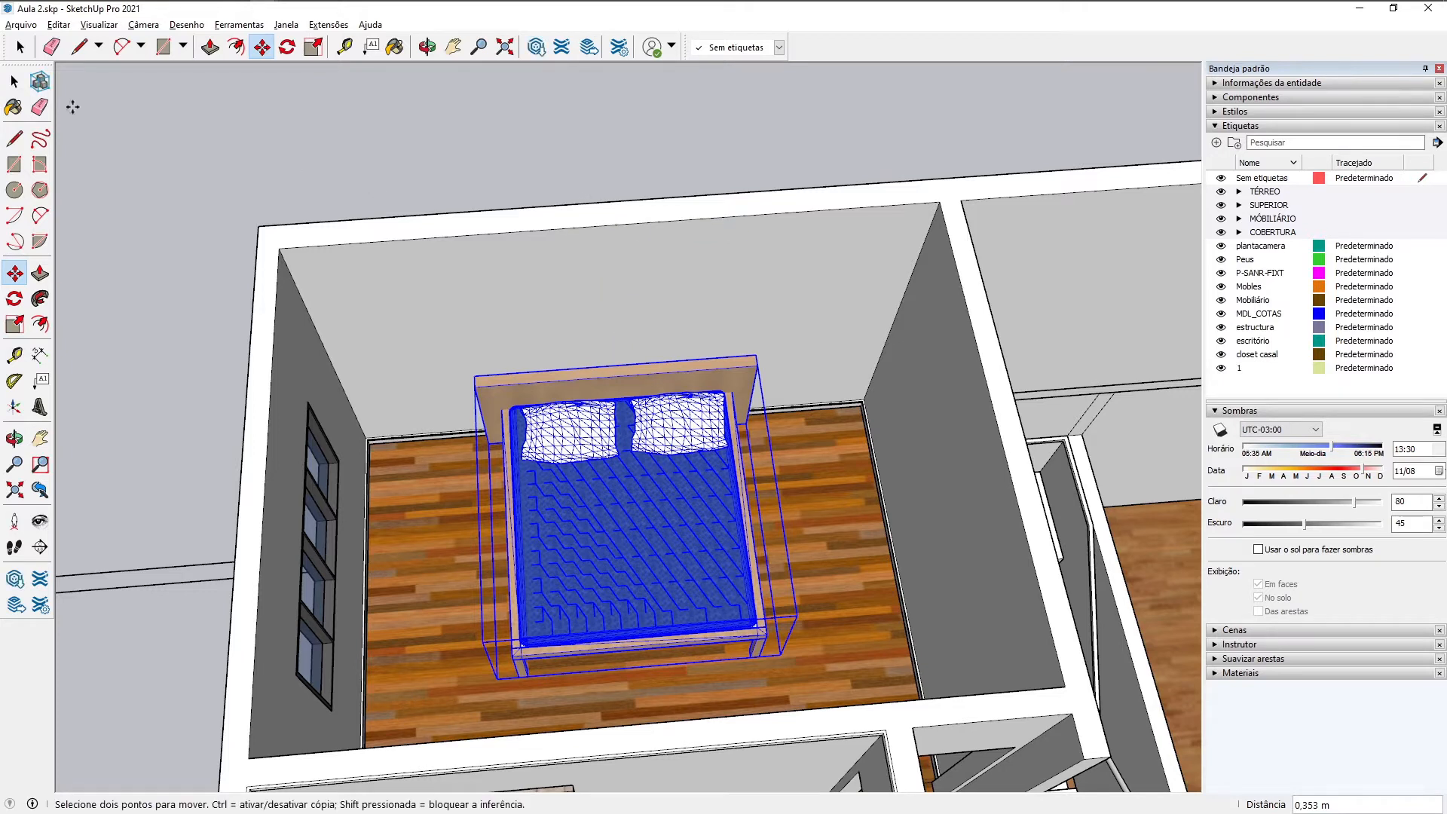
click(14, 81)
middle_drag(719, 410, 672, 344)
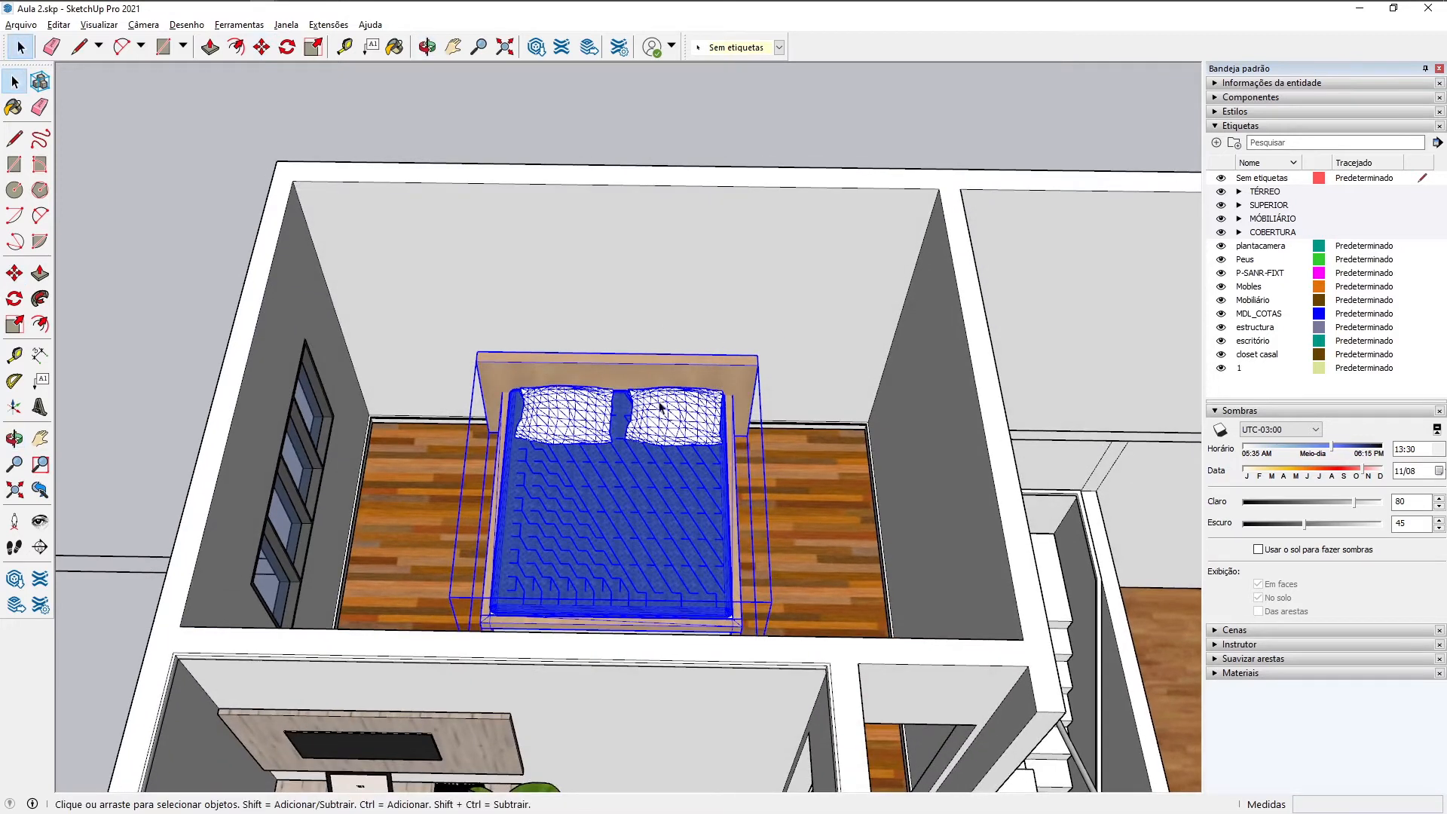
click(623, 133)
Step: Copy the louvred wardrobe from the neighbouring bedroom to the wall beside the new bed
middle_drag(623, 132, 761, 390)
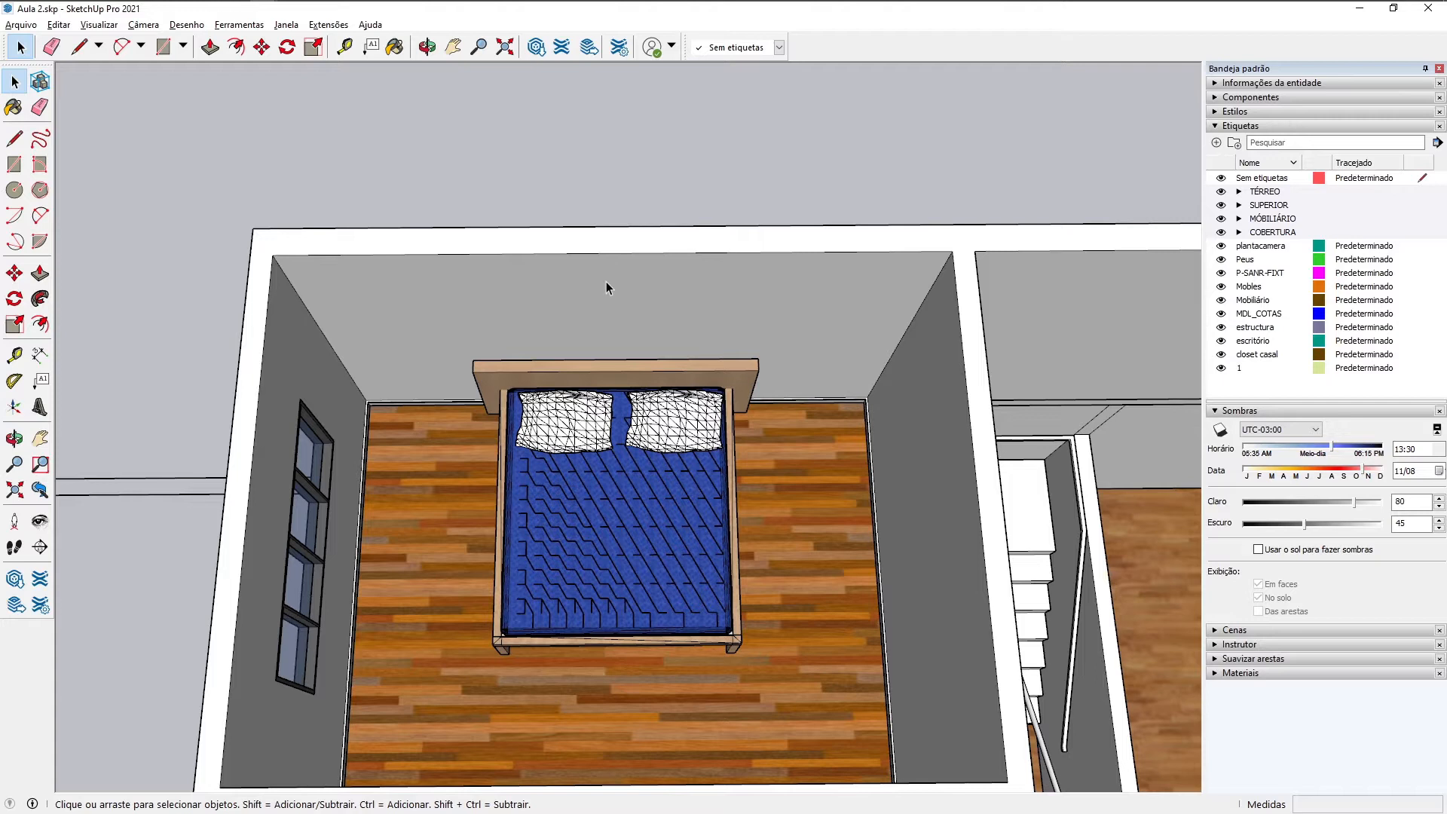
middle_drag(616, 432, 671, 420)
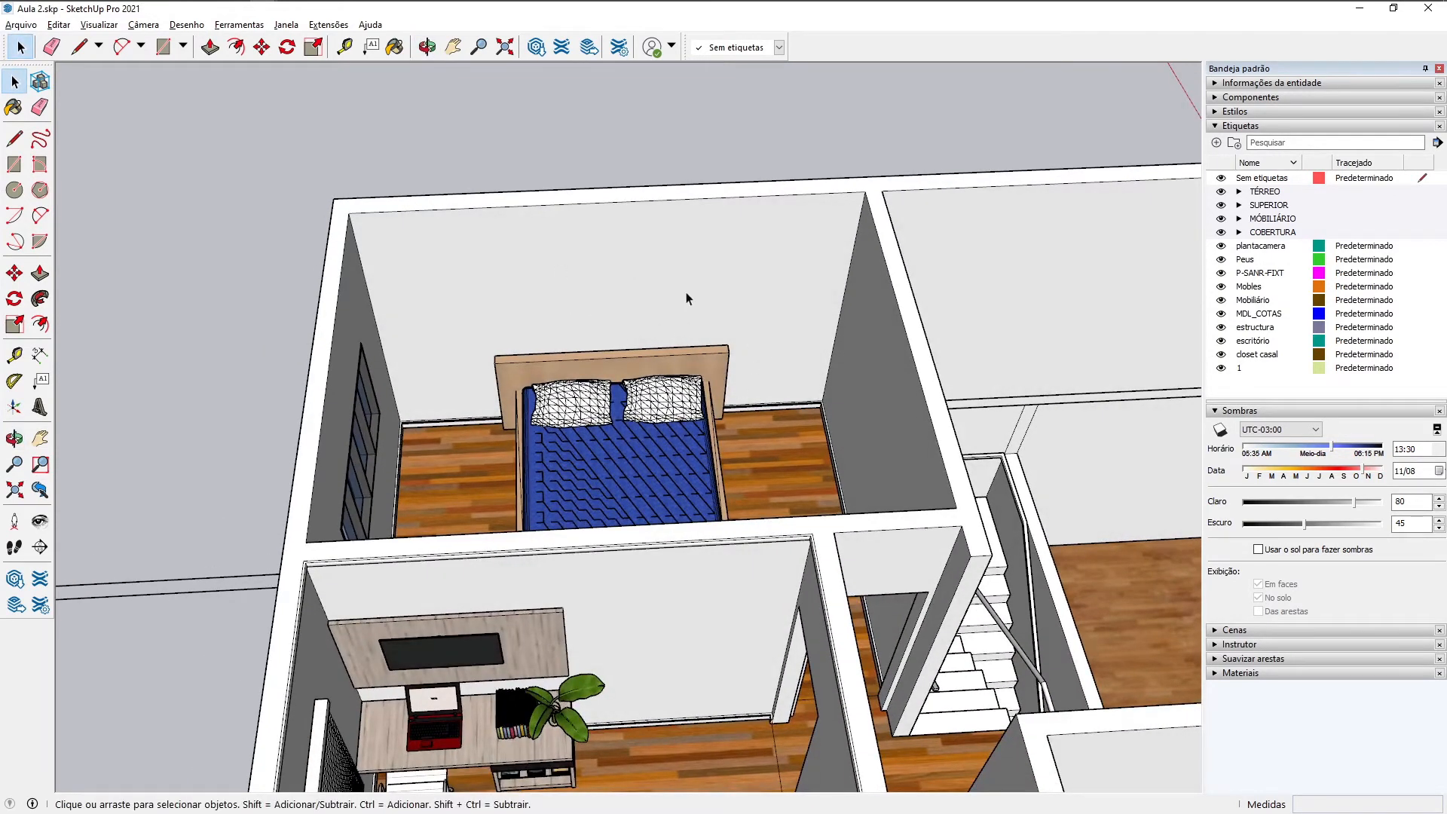
scroll(768, 366, down, 3)
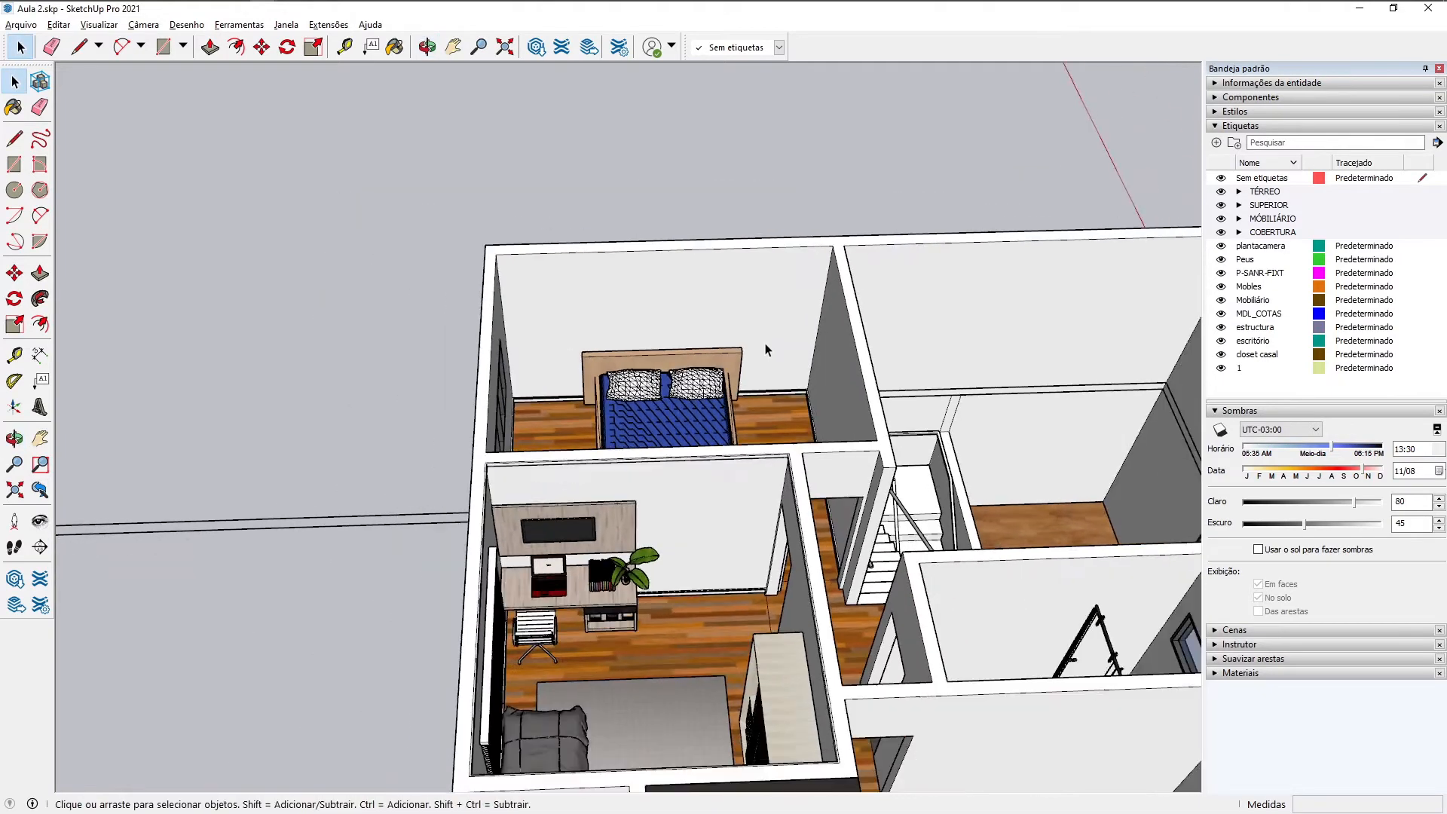
scroll(731, 389, down, 2)
middle_drag(733, 391, 788, 431)
scroll(789, 429, up, 4)
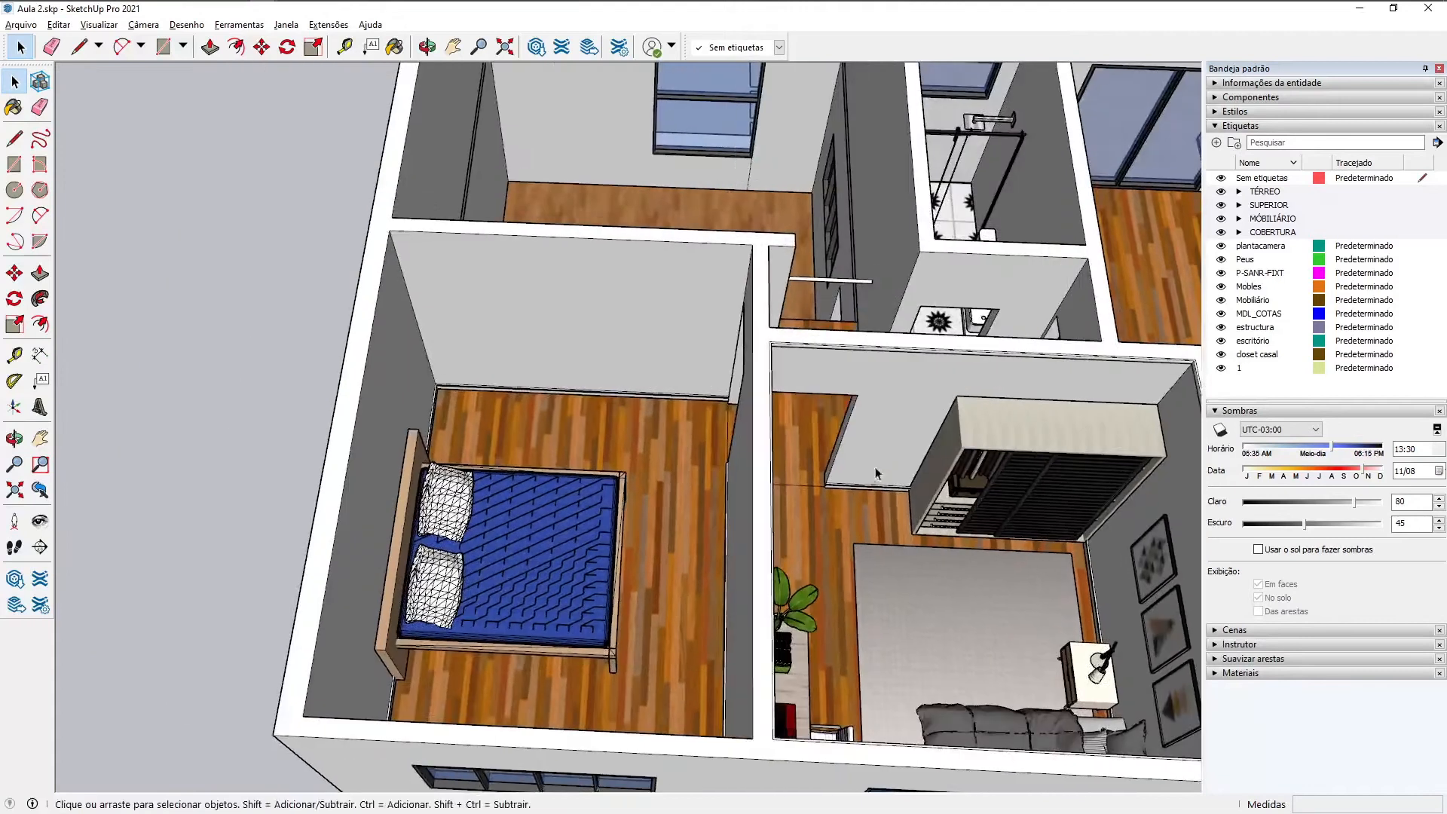
click(1012, 485)
scroll(938, 463, down, 2)
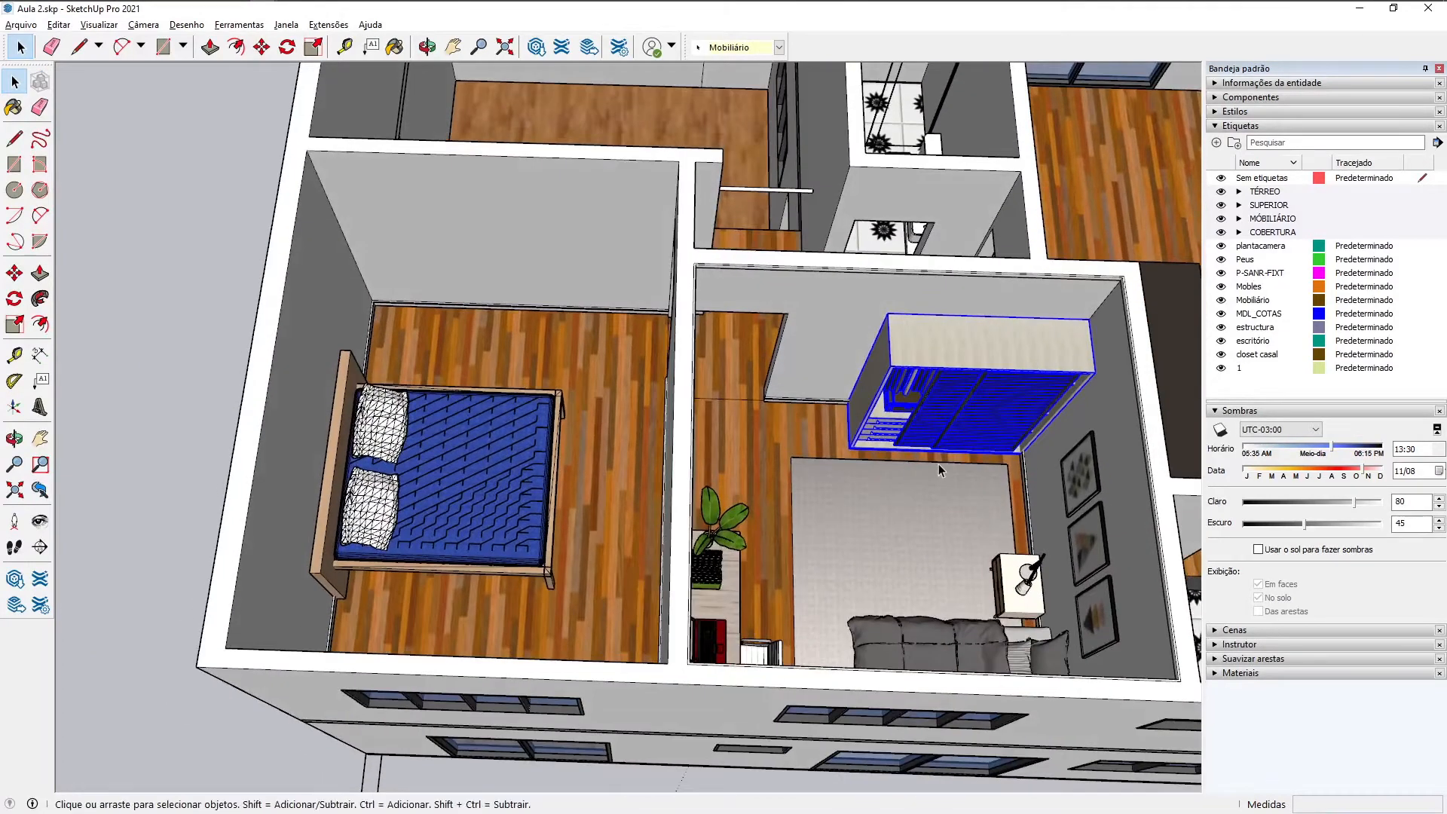
key(m)
scroll(938, 464, up, 2)
click(955, 462)
key(ctrl)
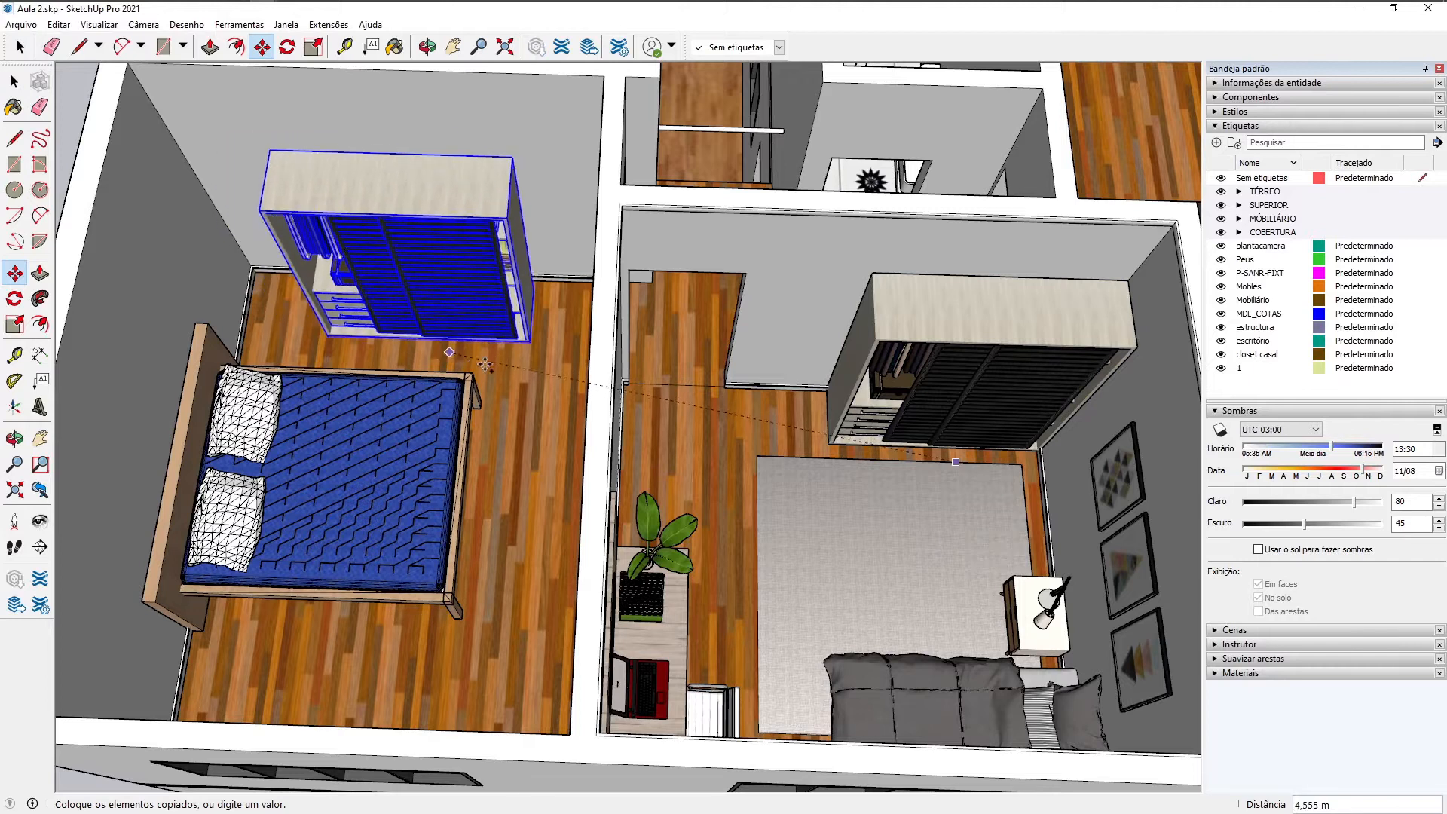
click(445, 332)
Step: Measure the copied wardrobe's width along its upper rear edge
middle_drag(445, 332, 476, 335)
key(t)
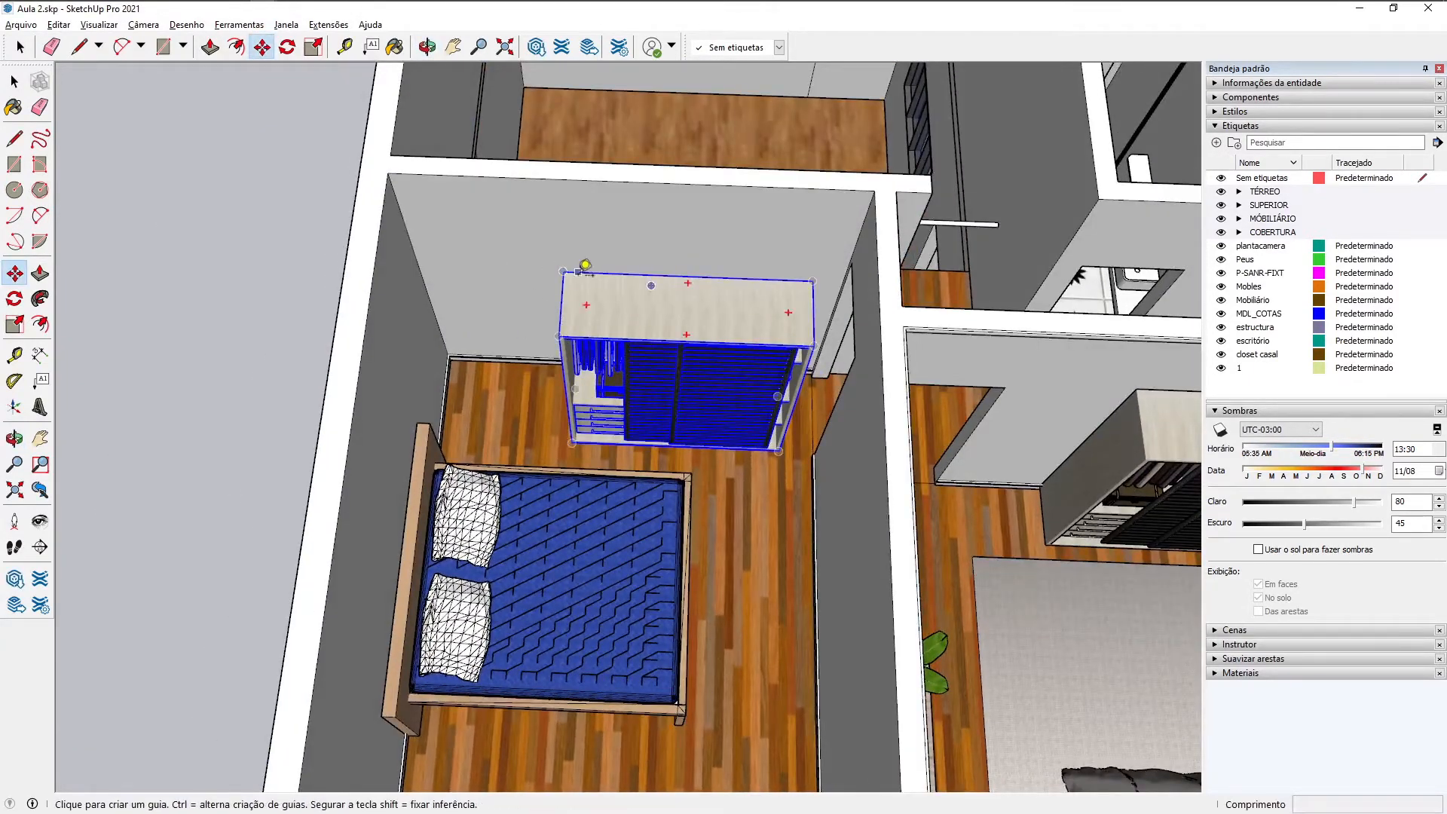
click(564, 271)
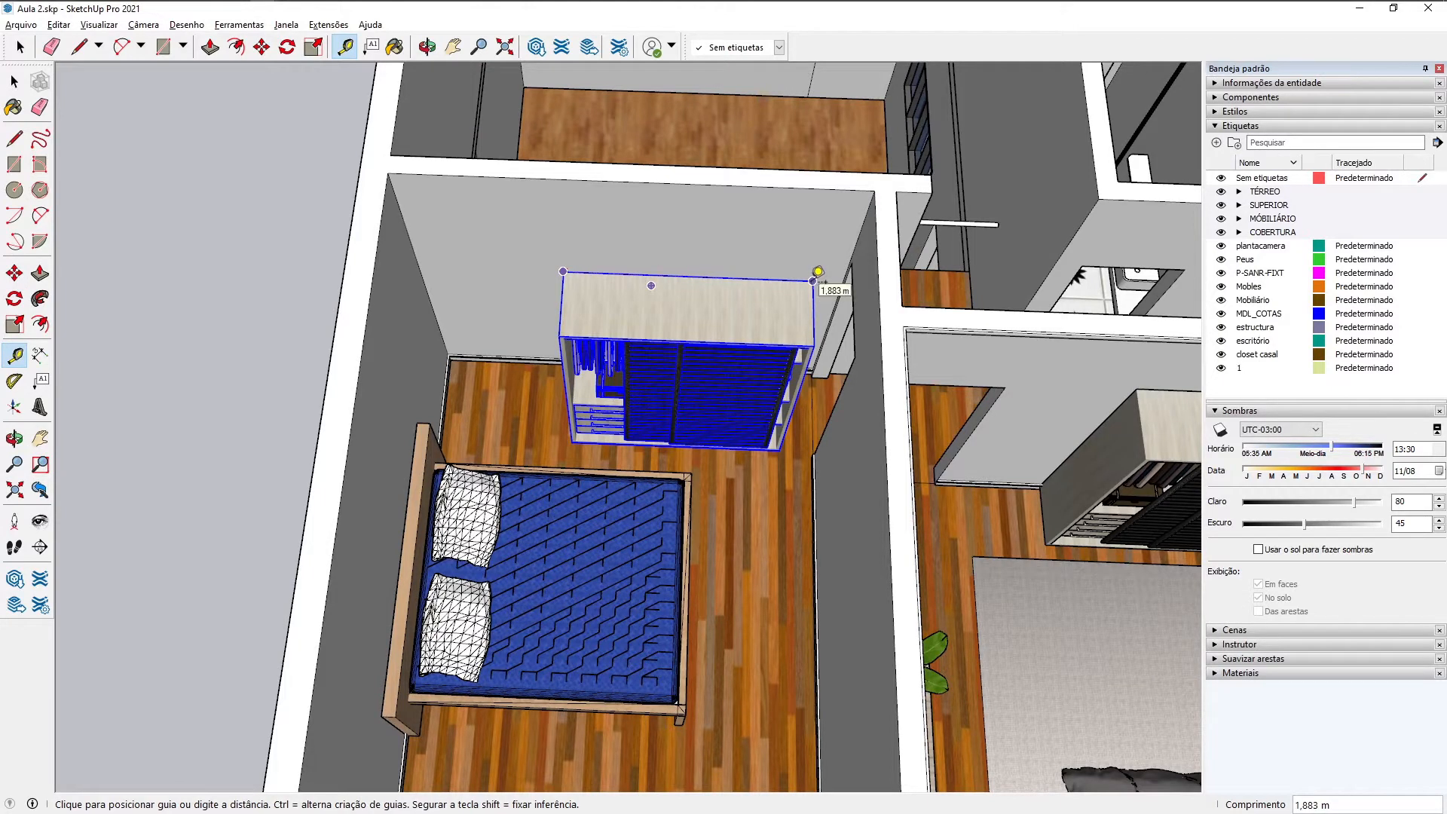
click(818, 273)
Step: Measure the copied wardrobe's depth along the upper side edge nearest the headboard wall
middle_drag(815, 274, 695, 396)
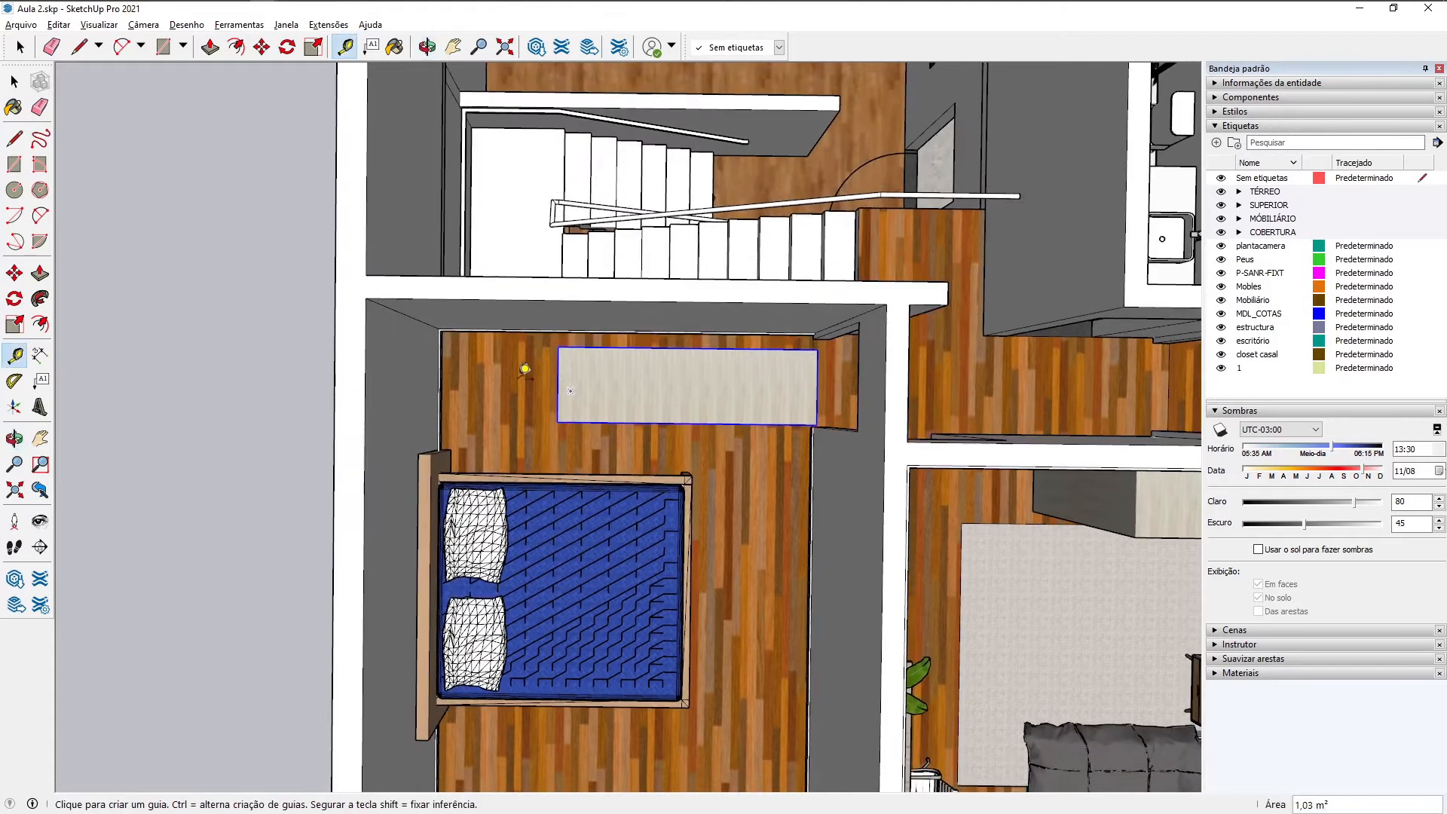
click(558, 347)
middle_drag(566, 392, 575, 391)
middle_drag(700, 395, 865, 370)
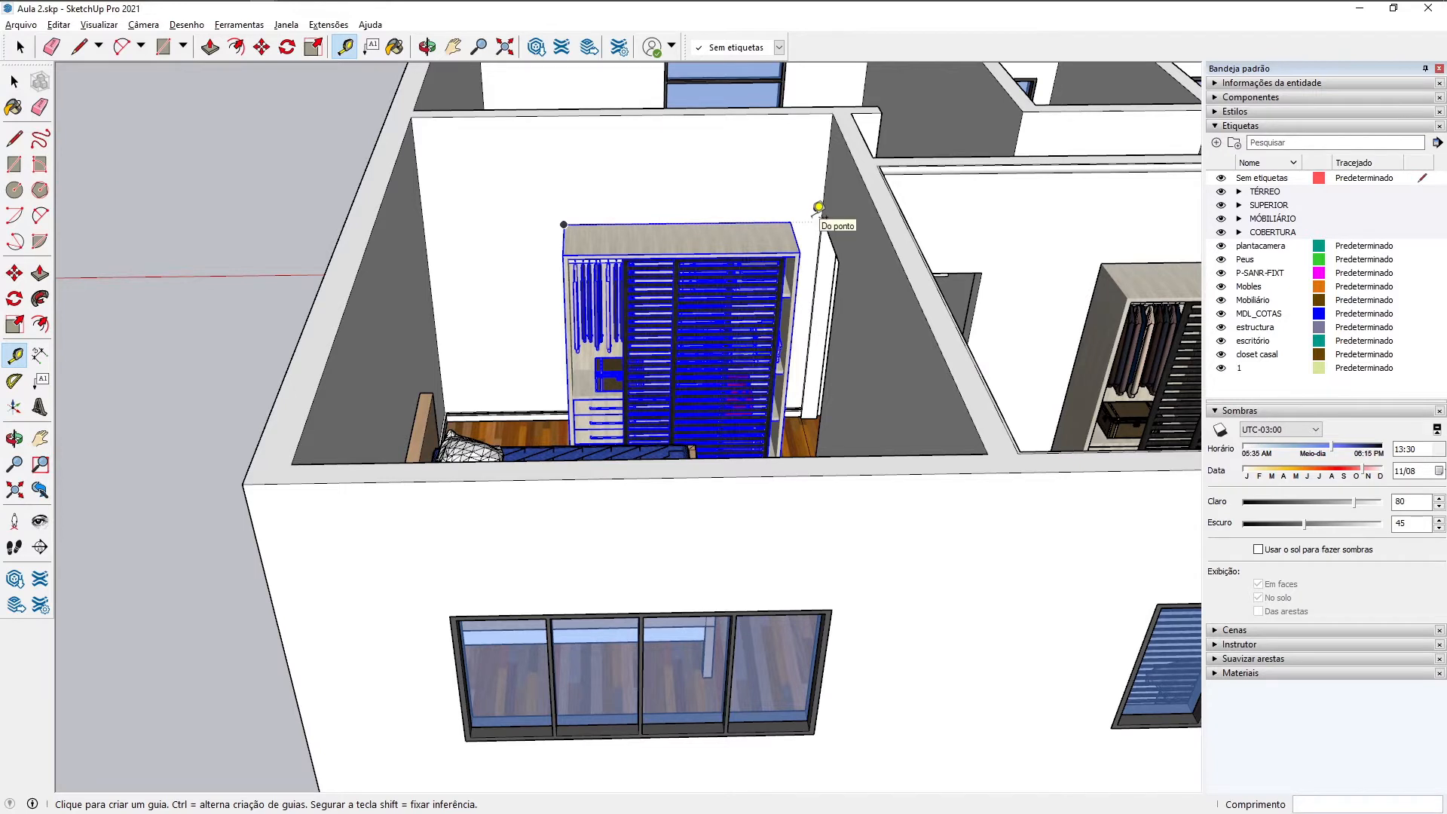
middle_drag(694, 197, 517, 194)
mouse_move(640, 230)
middle_down()
mouse_move(694, 474)
mouse_move(614, 242)
middle_up()
key(m)
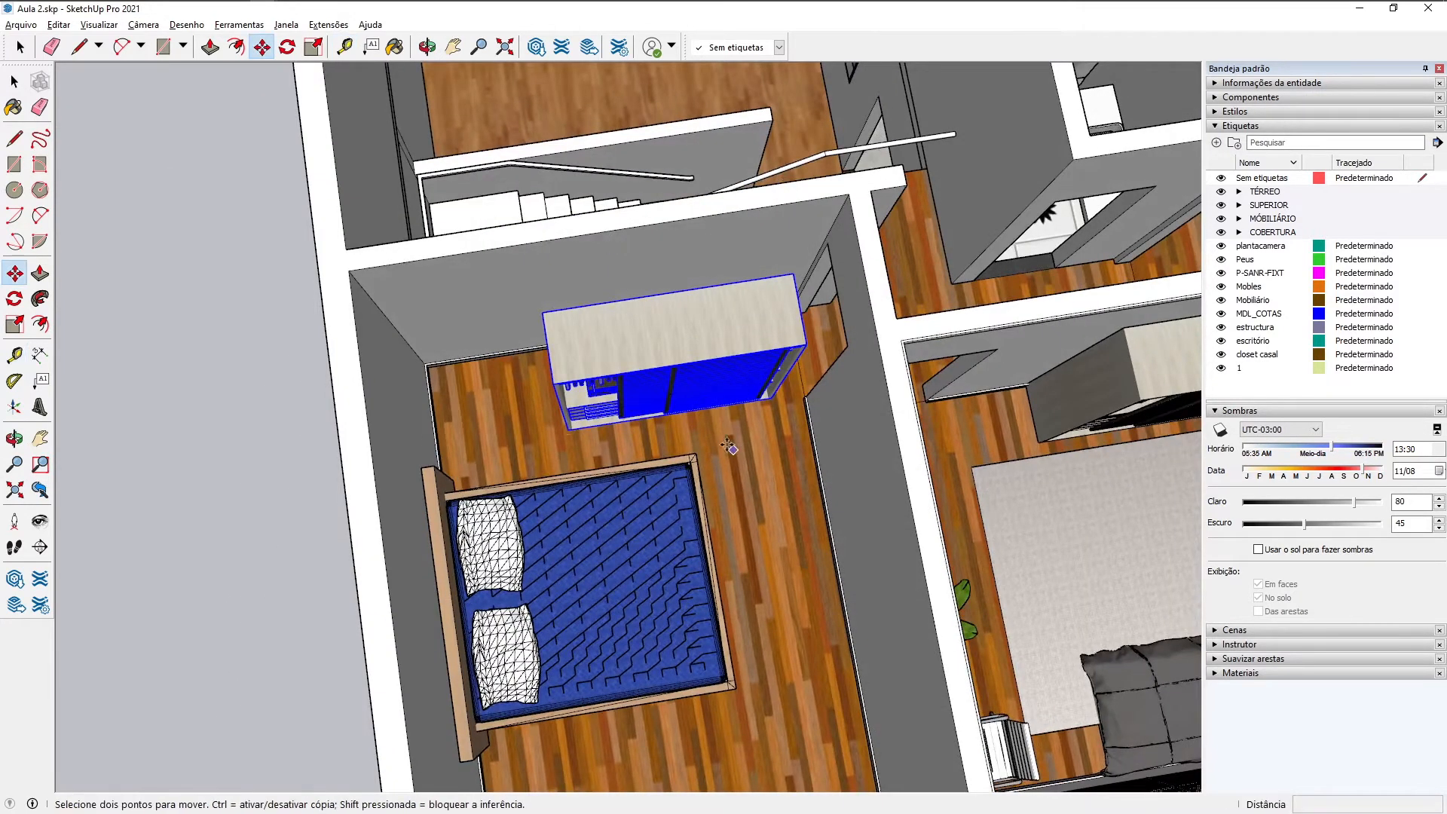
scroll(565, 313, up, 3)
scroll(564, 313, up, 1)
key(t)
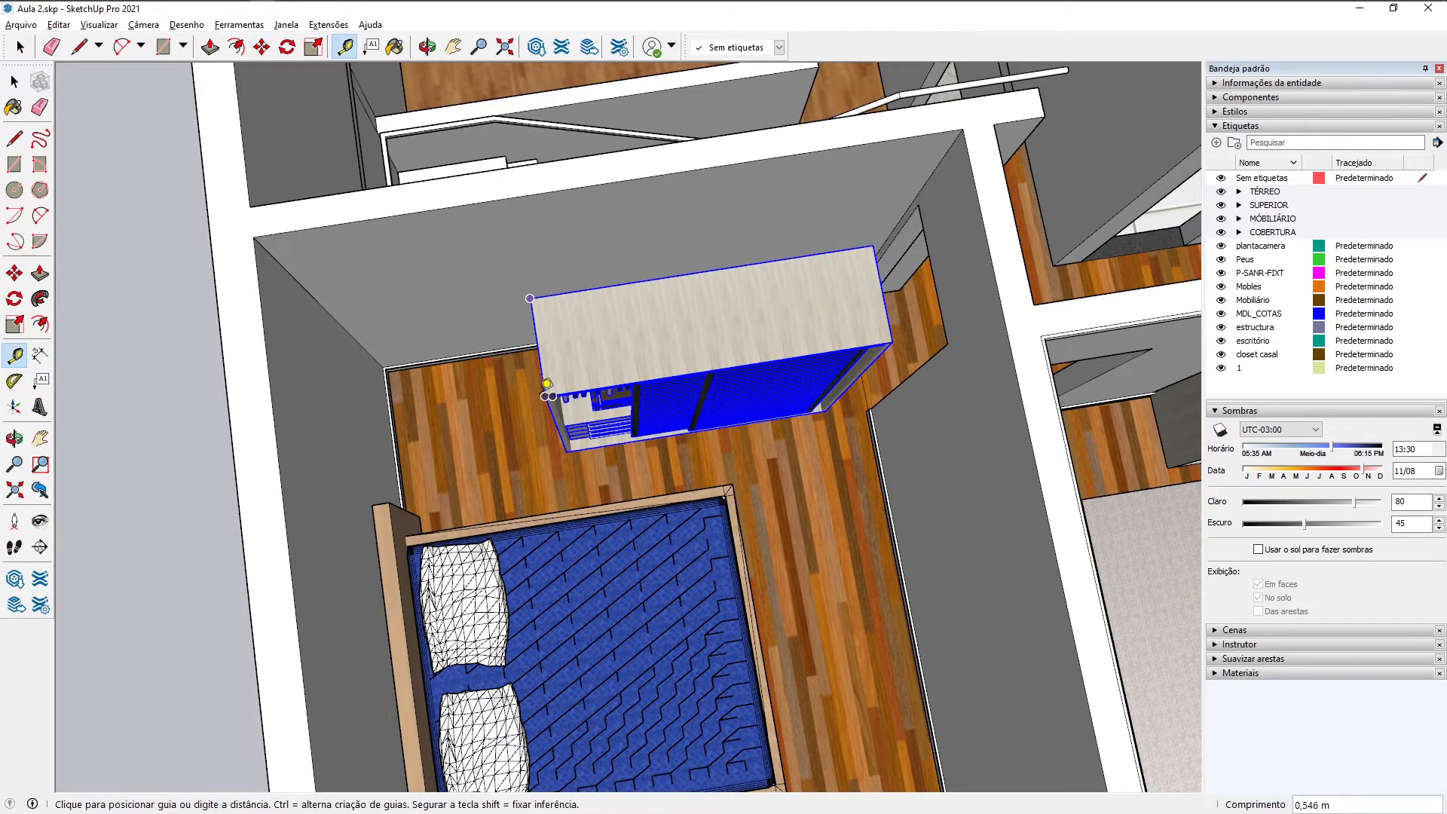
click(546, 385)
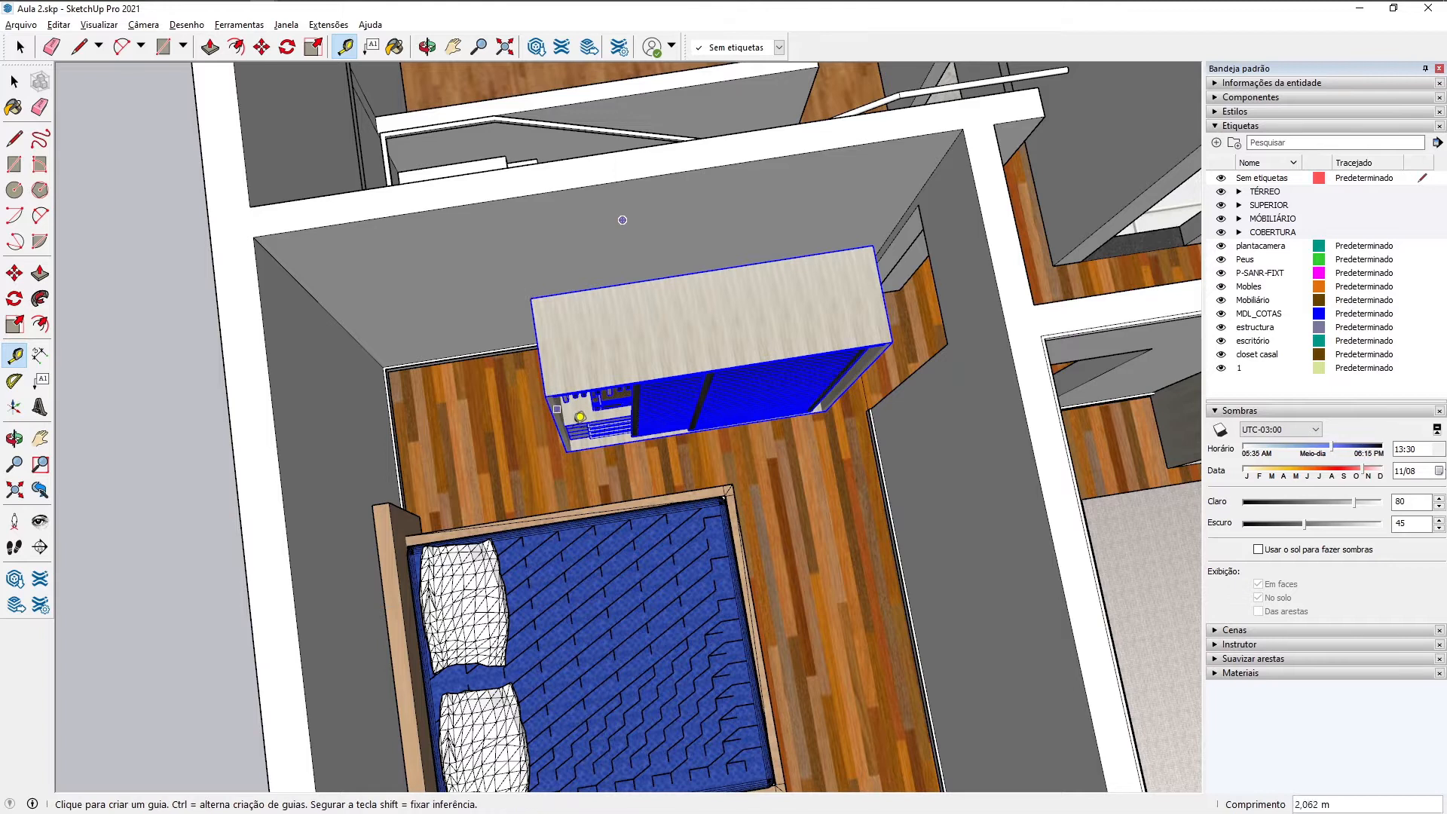
Step: Examine the copied wardrobe's louvred doors and shelves up close, beside the doorway
key(m)
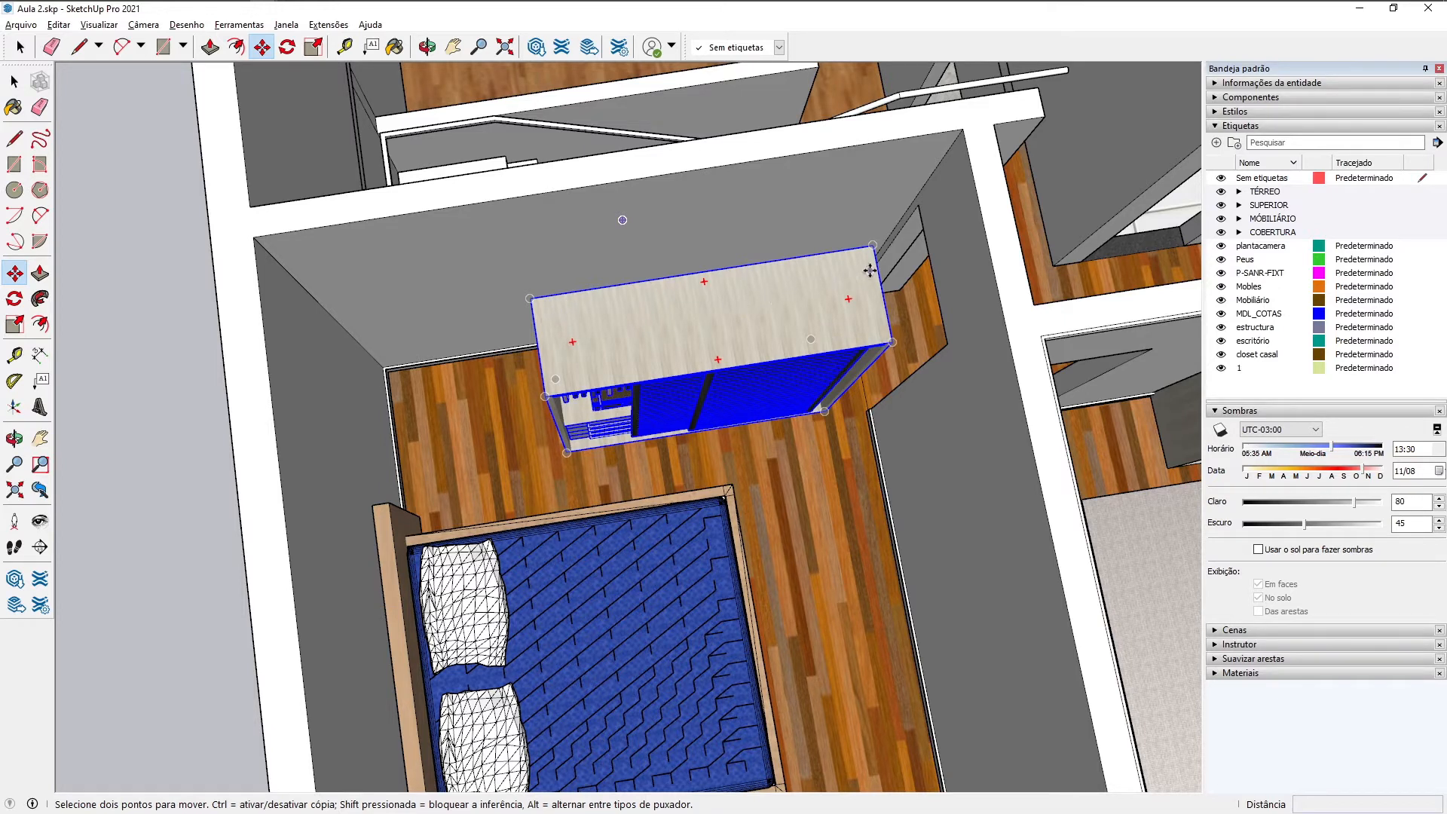
middle_drag(907, 309, 824, 269)
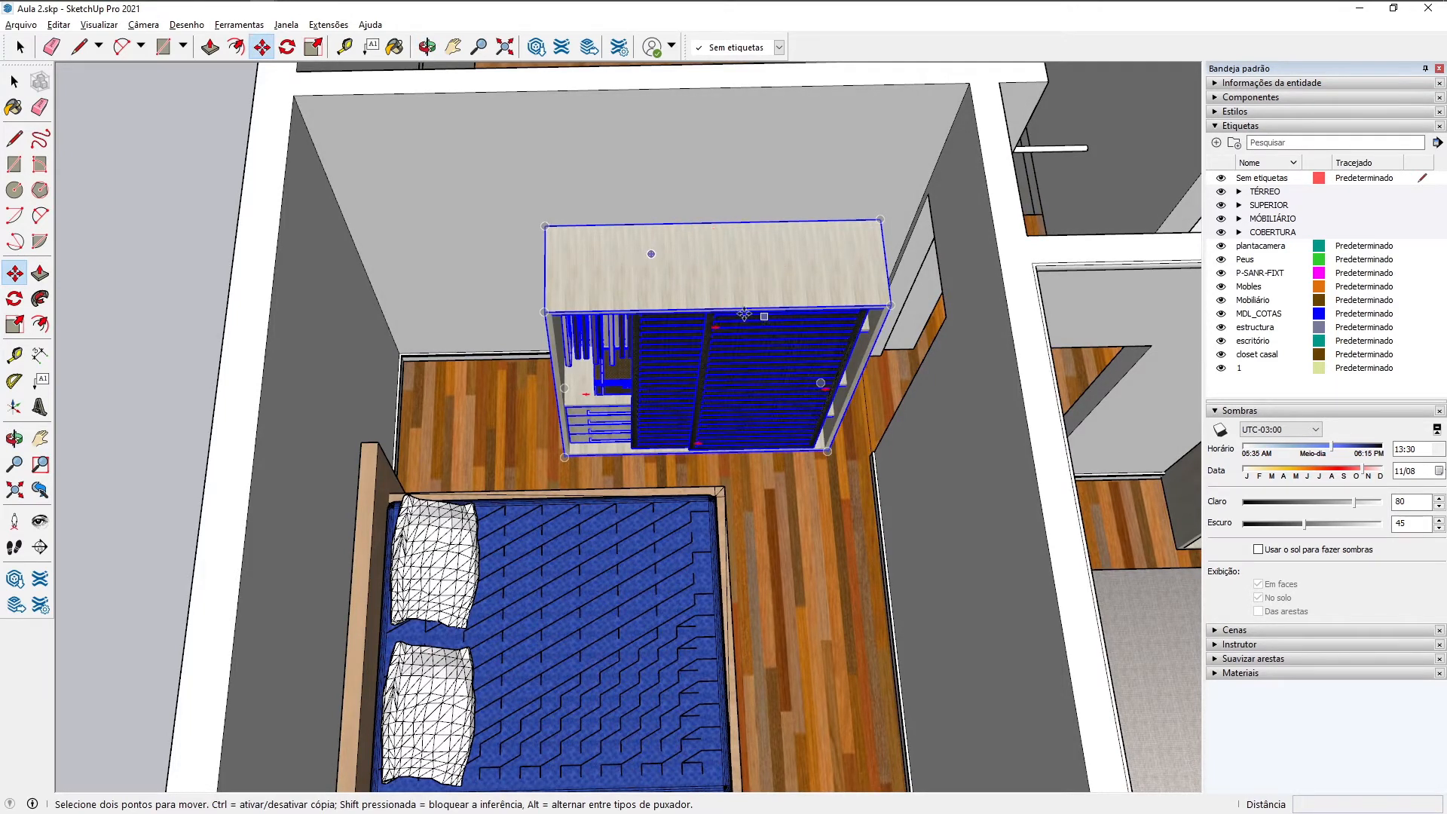
middle_drag(846, 361, 803, 346)
scroll(842, 387, up, 2)
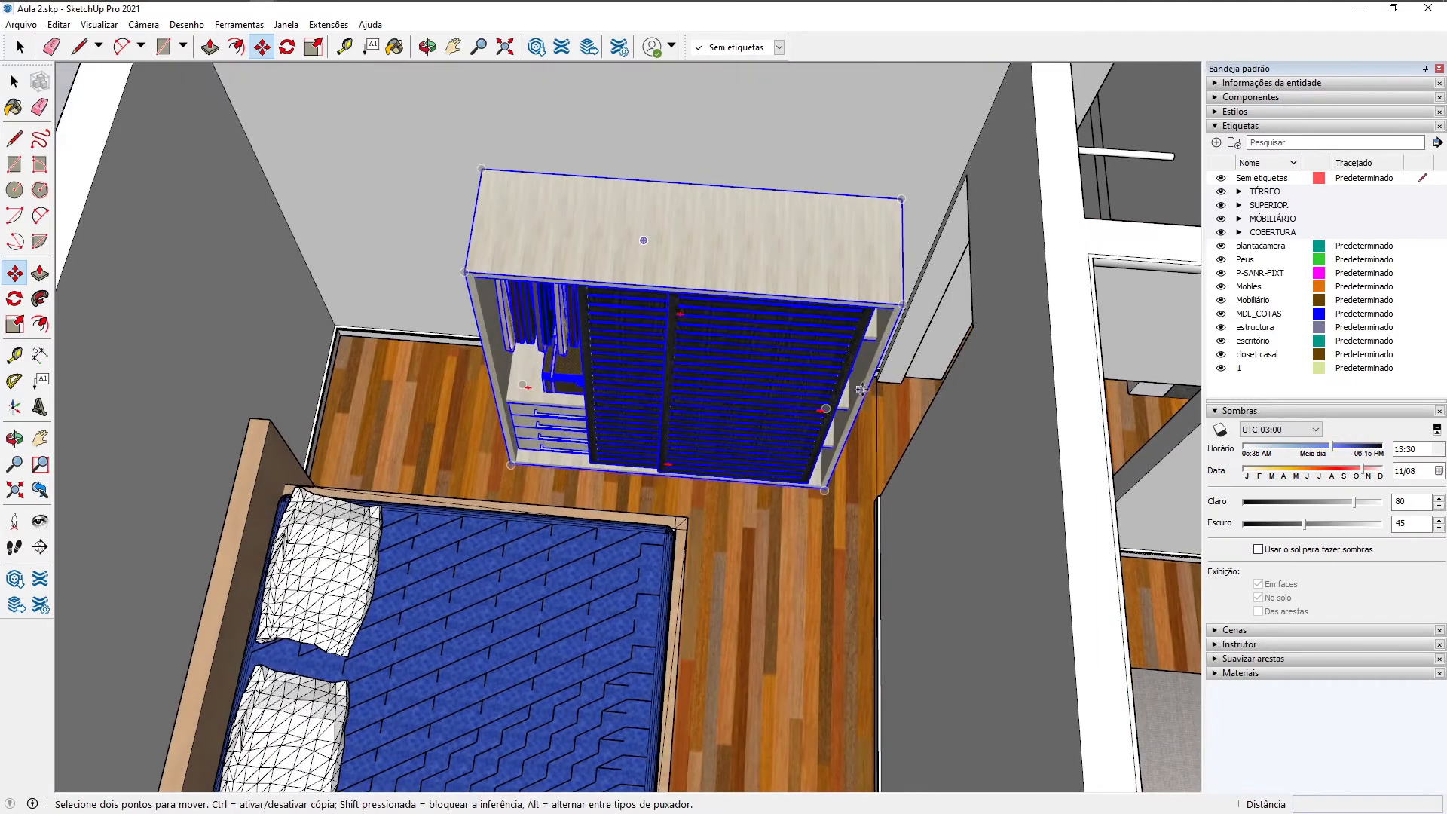
shift+middle_drag(859, 389, 746, 363)
key(space)
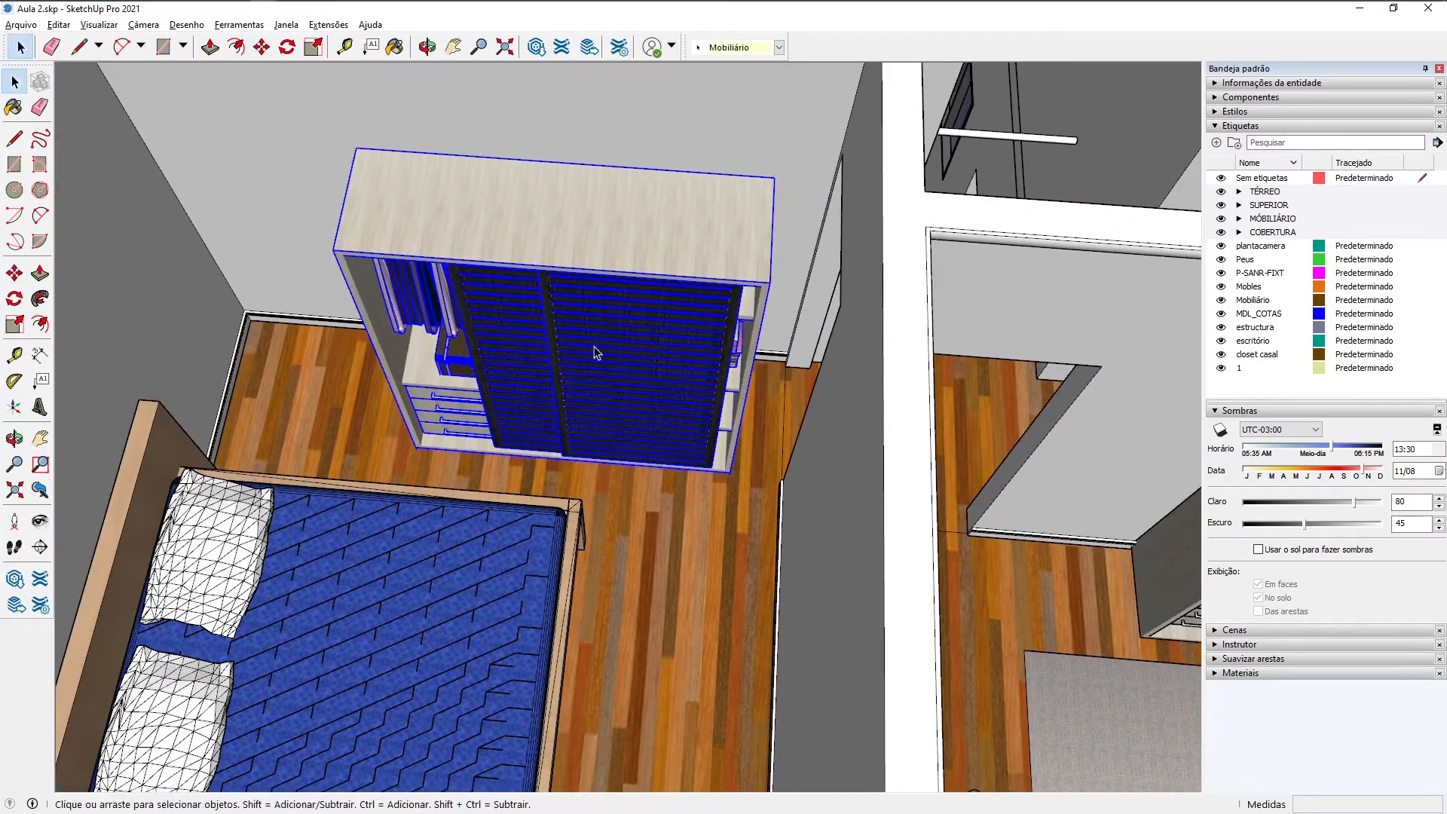
Step: Move the copied wardrobe sideways away from the headboard to the doorway wall, finishing with a 0.5 m shift
middle_drag(595, 353, 641, 309)
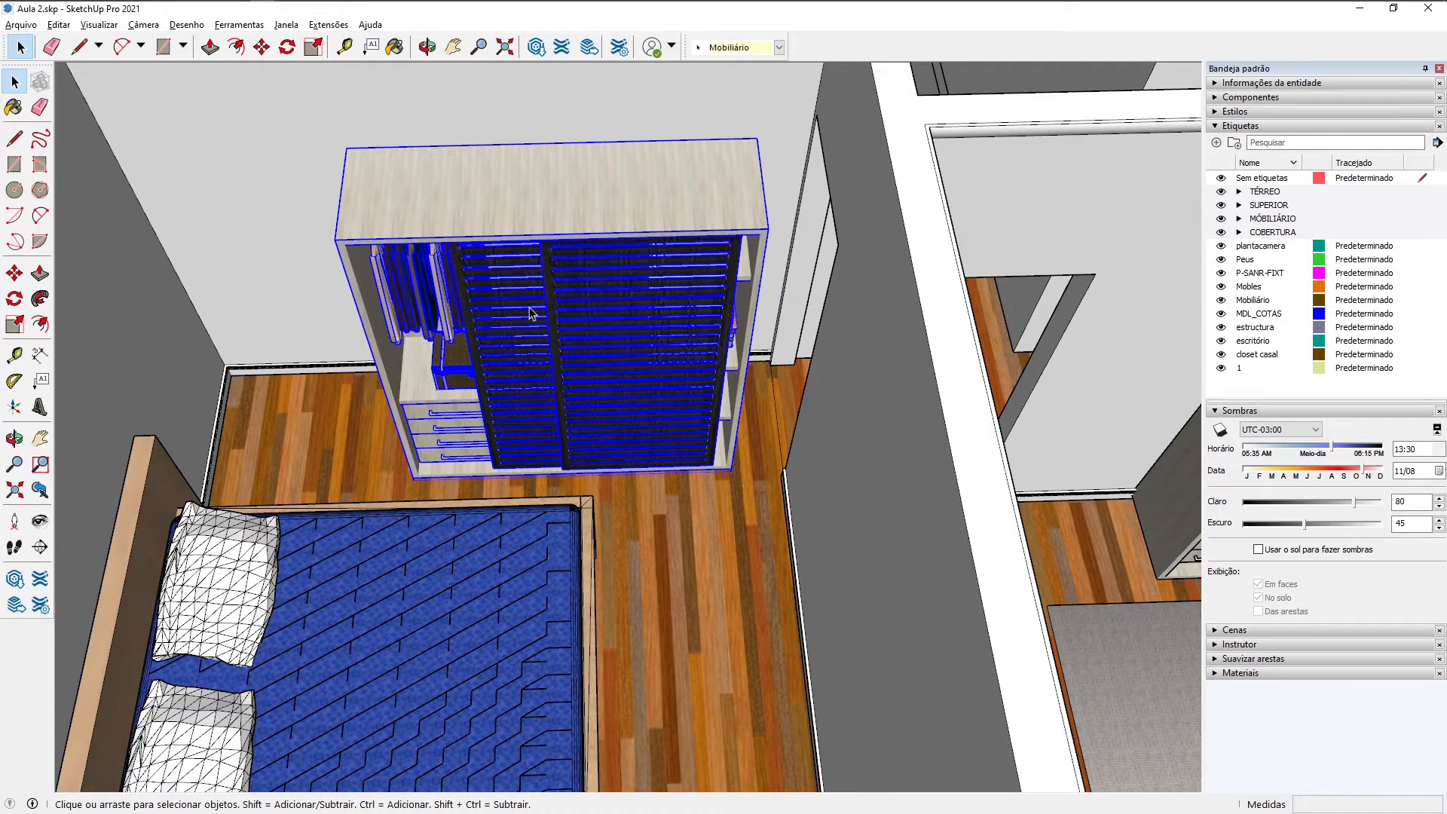
key(m)
click(596, 487)
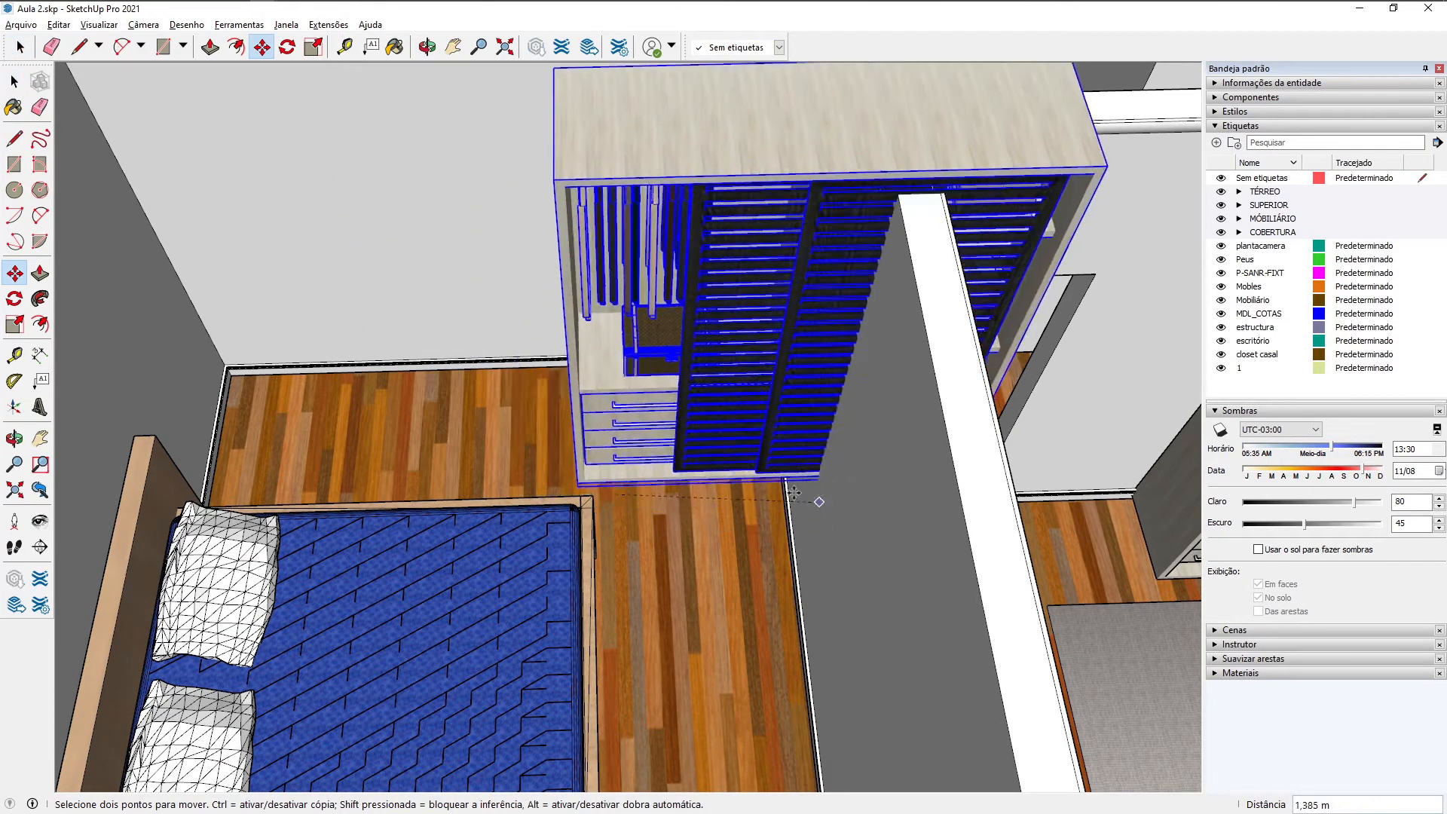
click(696, 491)
click(639, 499)
click(727, 494)
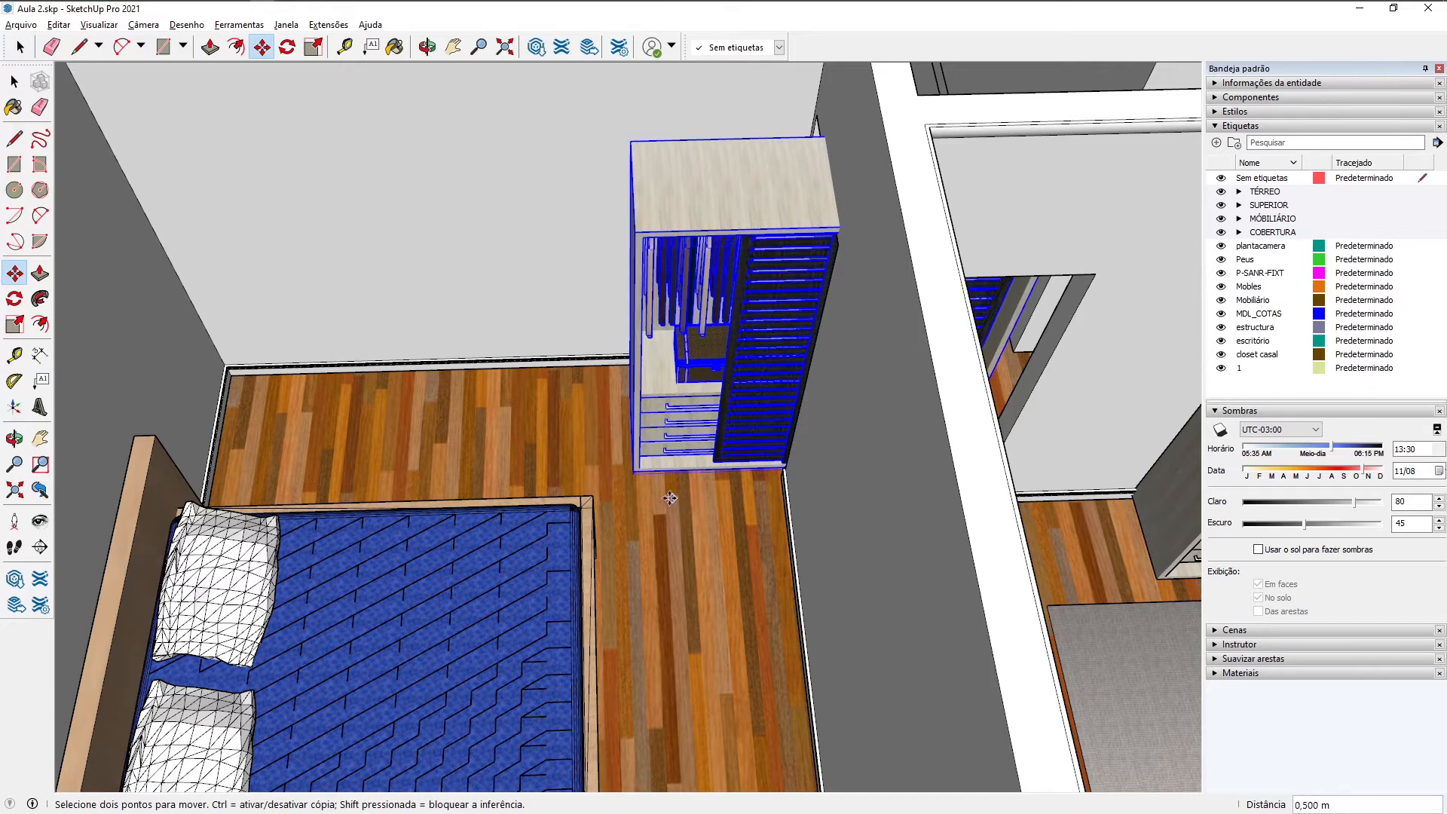
mouse_move(670, 498)
middle_down()
mouse_move(691, 485)
mouse_move(775, 527)
mouse_move(653, 482)
middle_up()
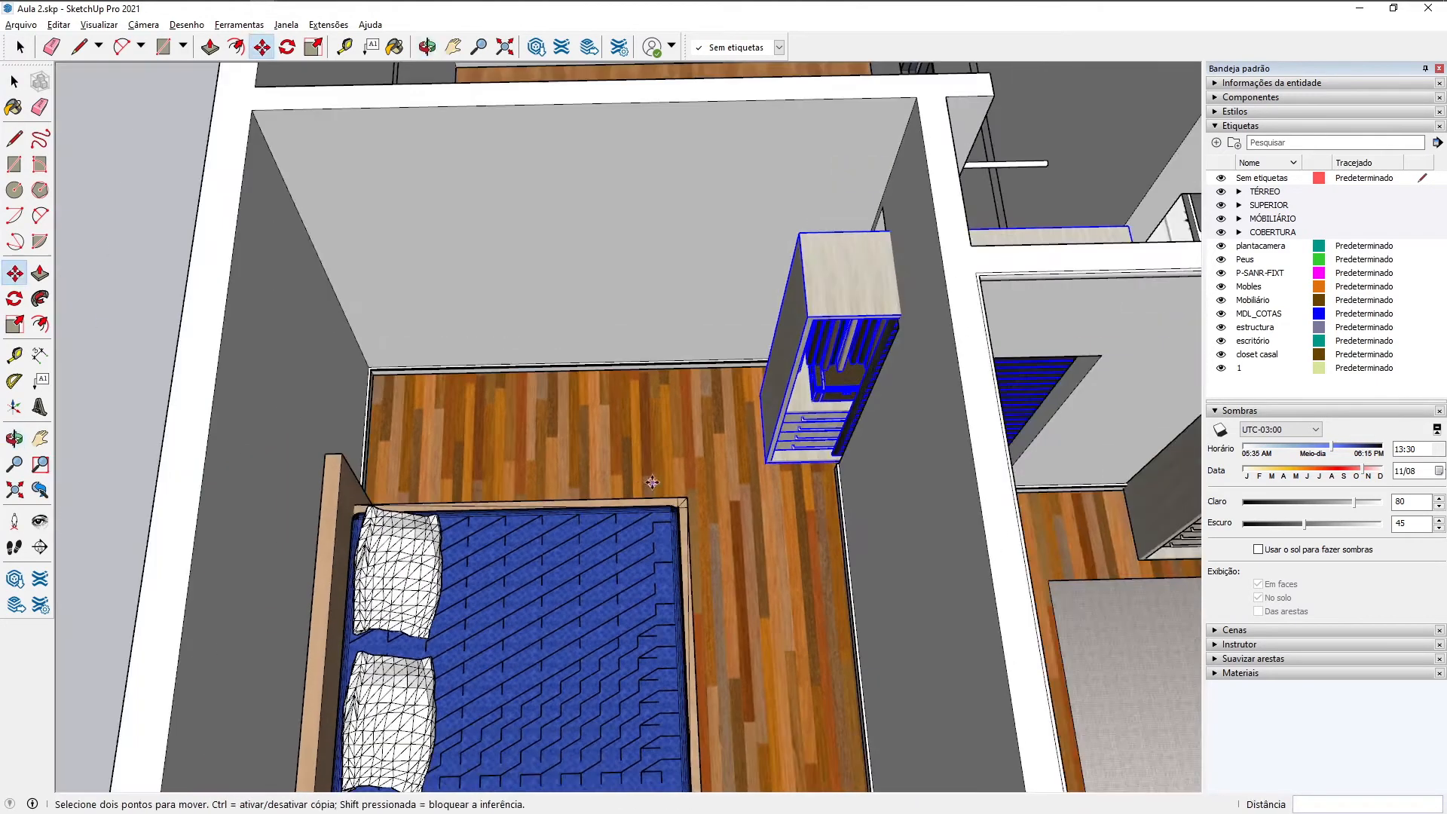
key(space)
click(134, 355)
Step: Draw a closed rectangle 0.6 m deep on the bedroom floor between the bed and the rear wall
middle_drag(441, 404, 406, 384)
scroll(405, 384, up, 3)
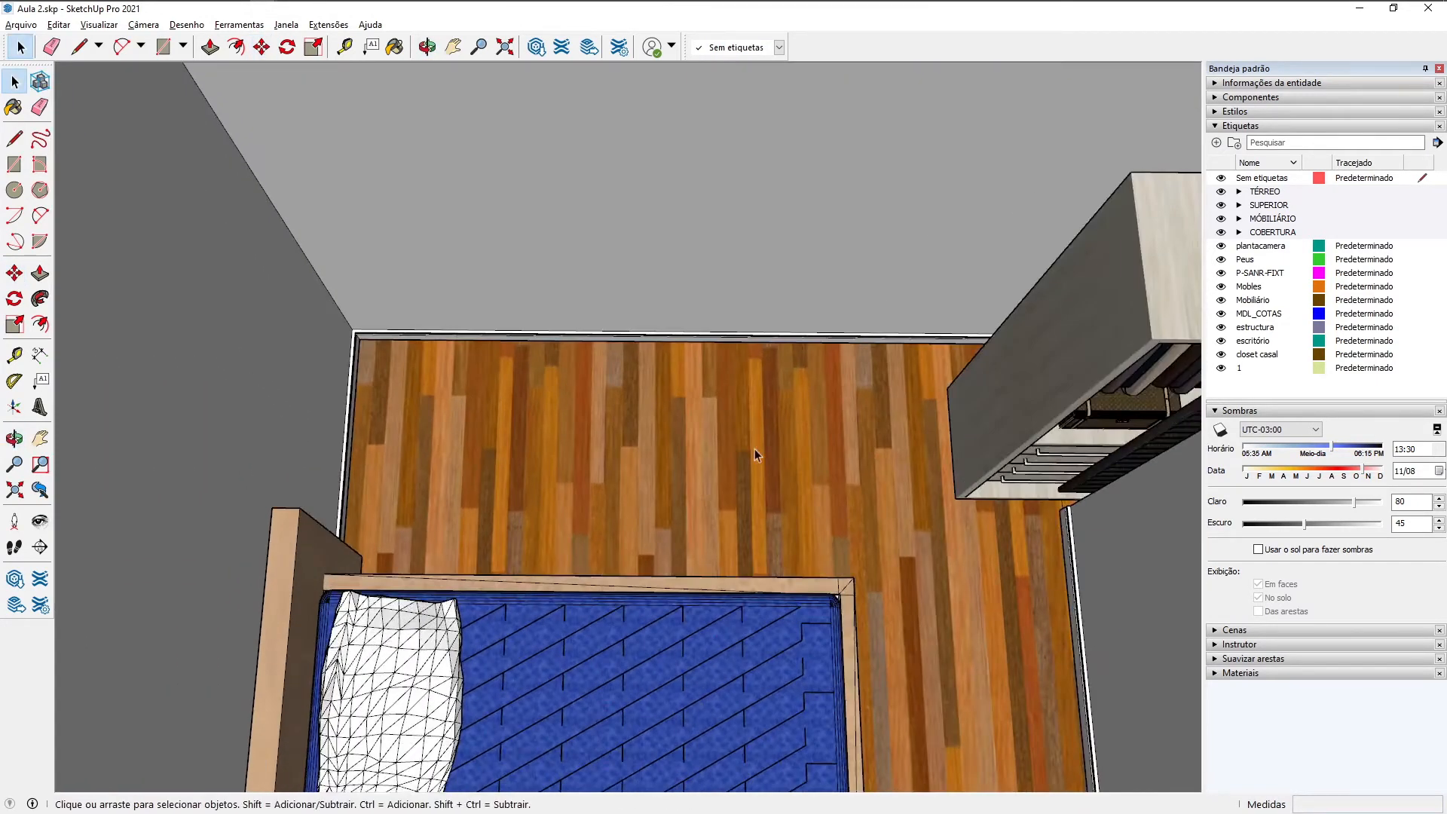
scroll(411, 392, up, 3)
key(l)
scroll(431, 375, up, 2)
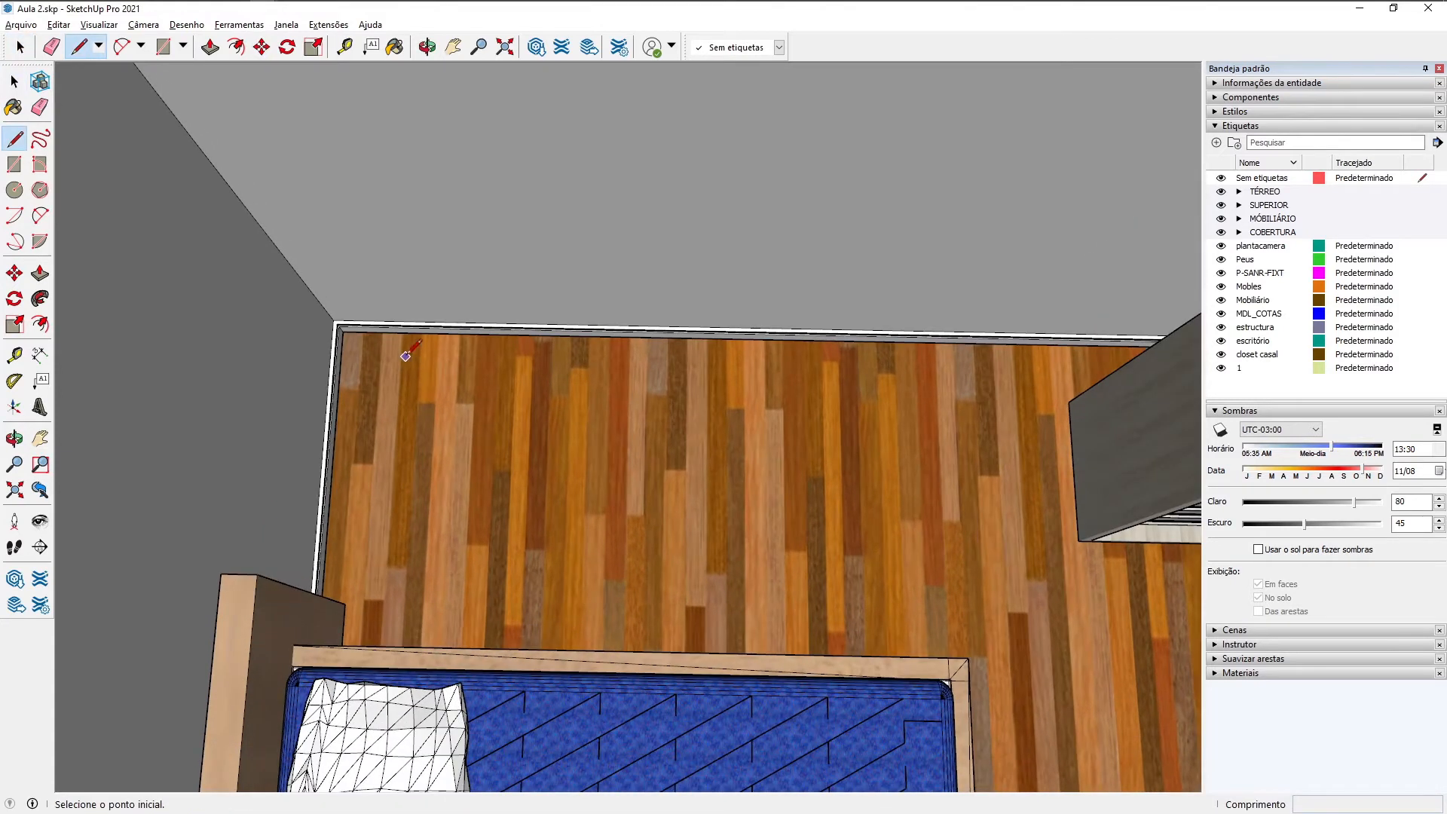
click(406, 355)
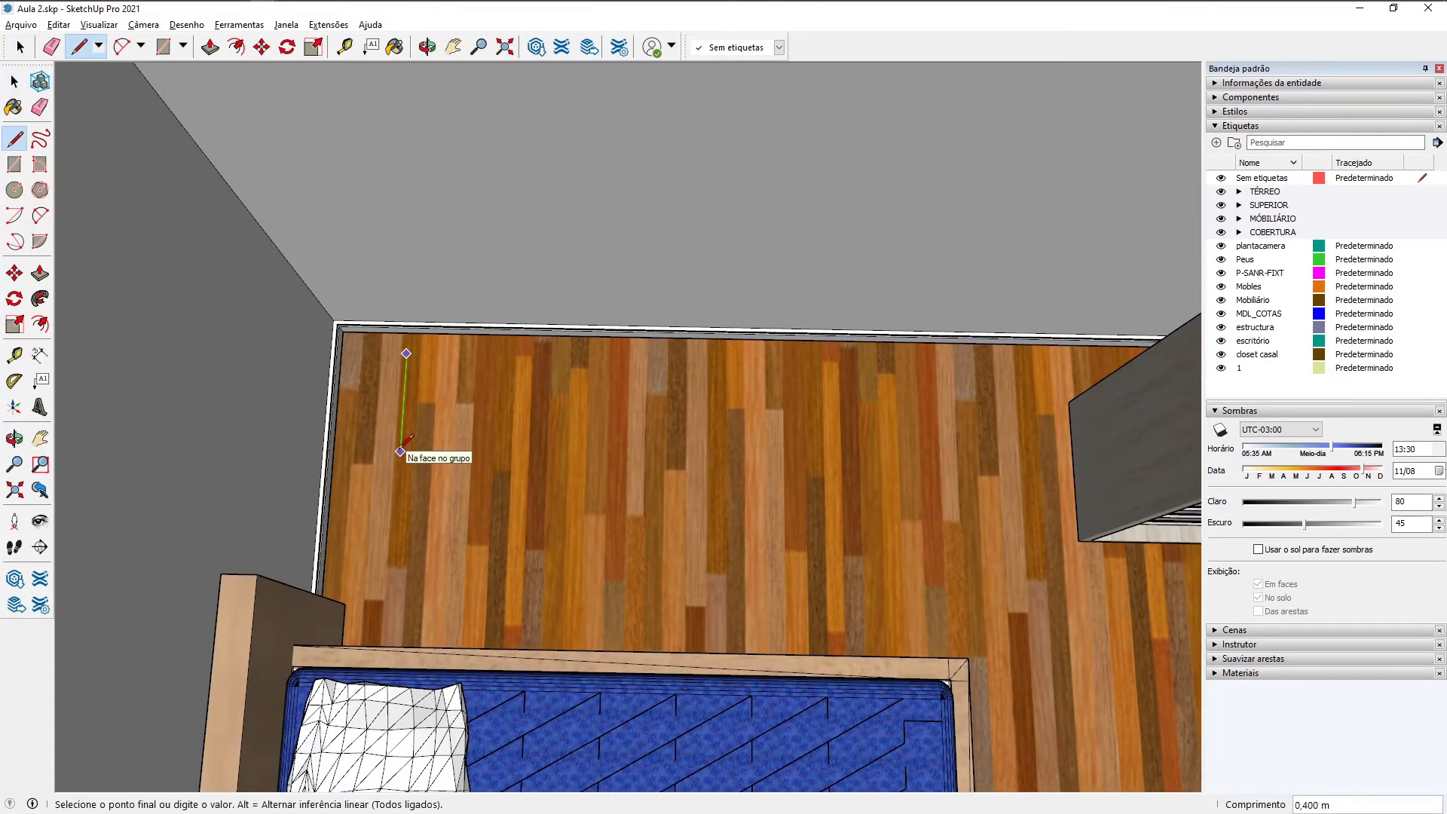
key(Return)
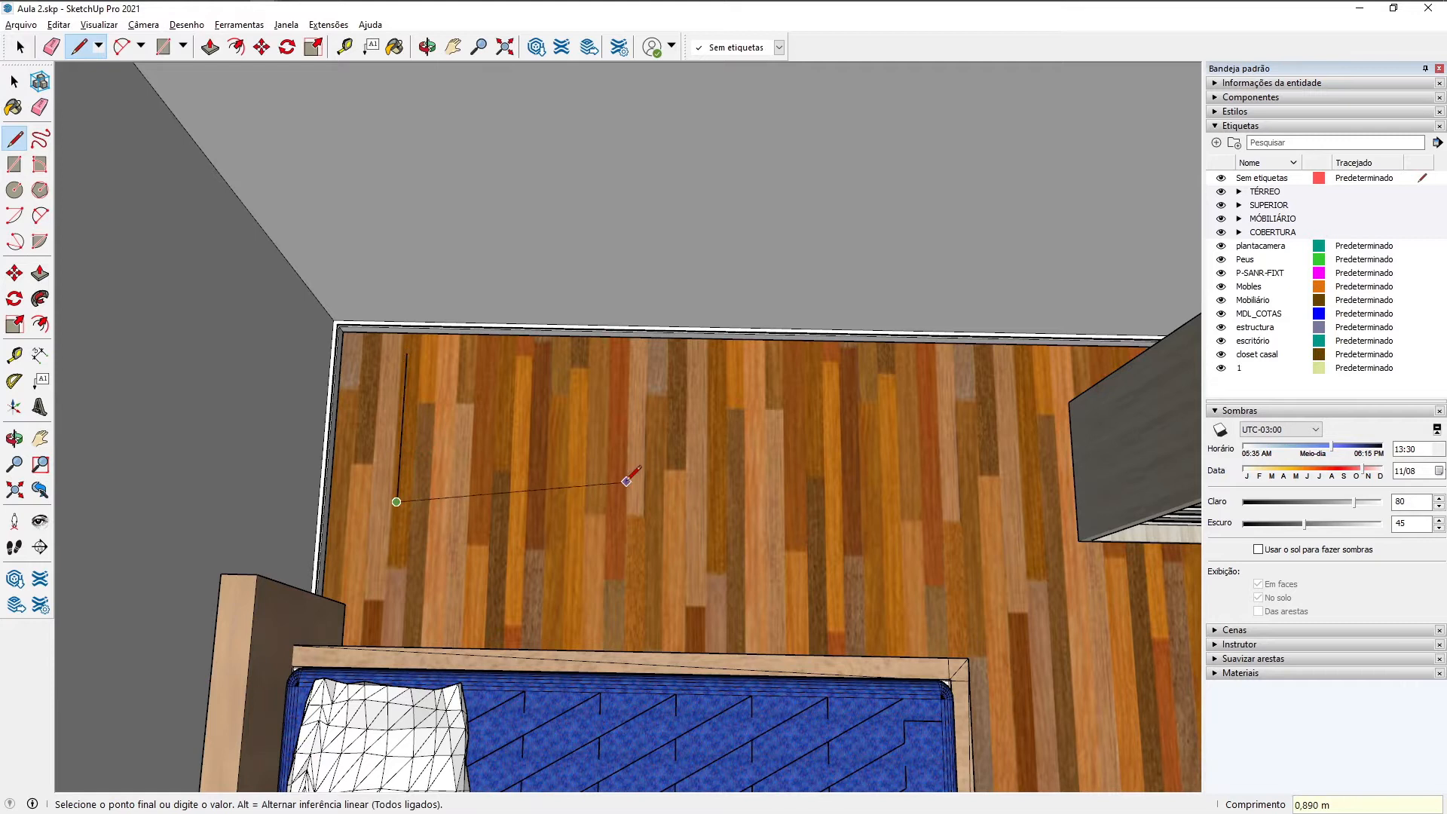
key(Return)
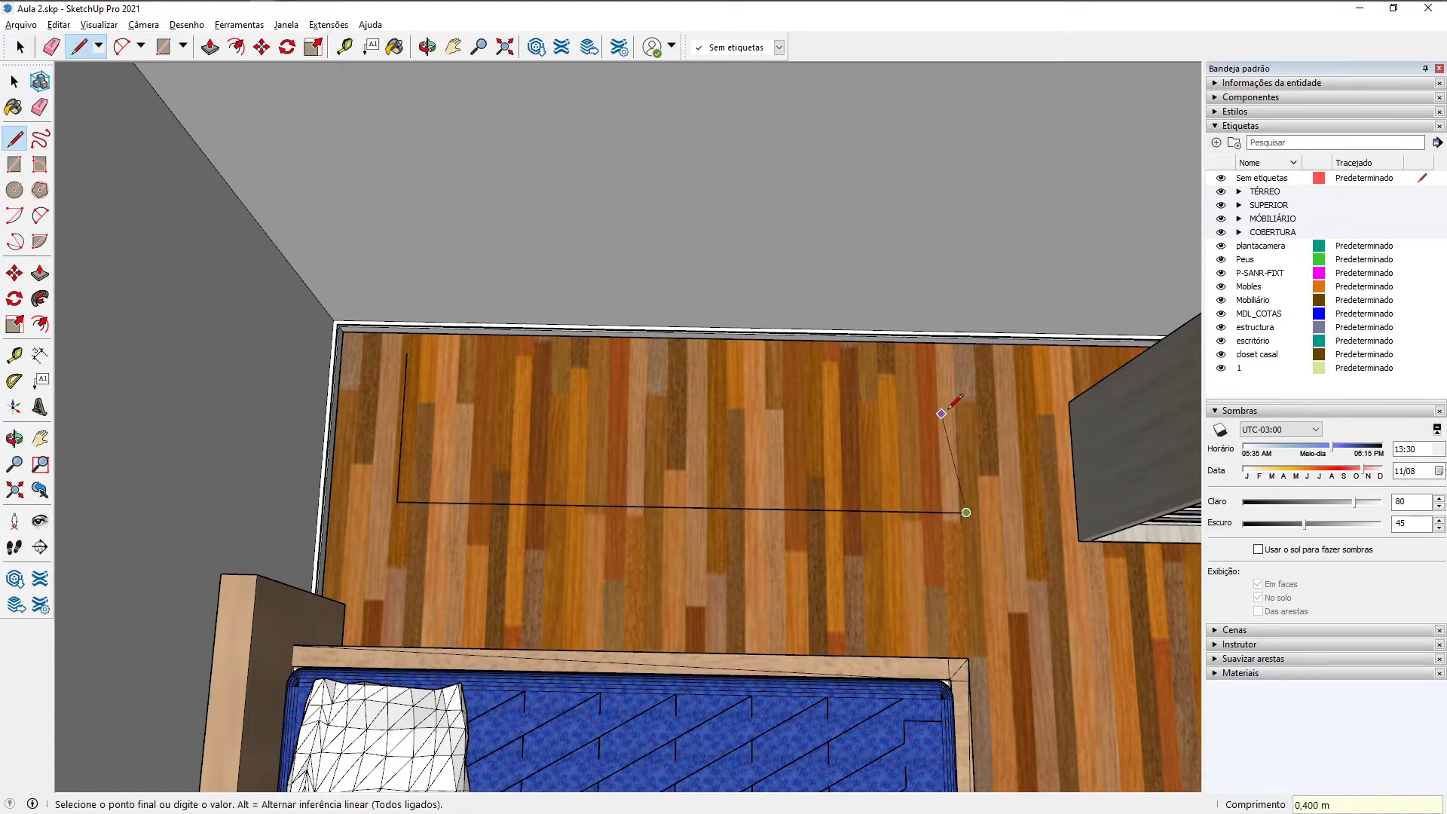
text(,6)
key(Return)
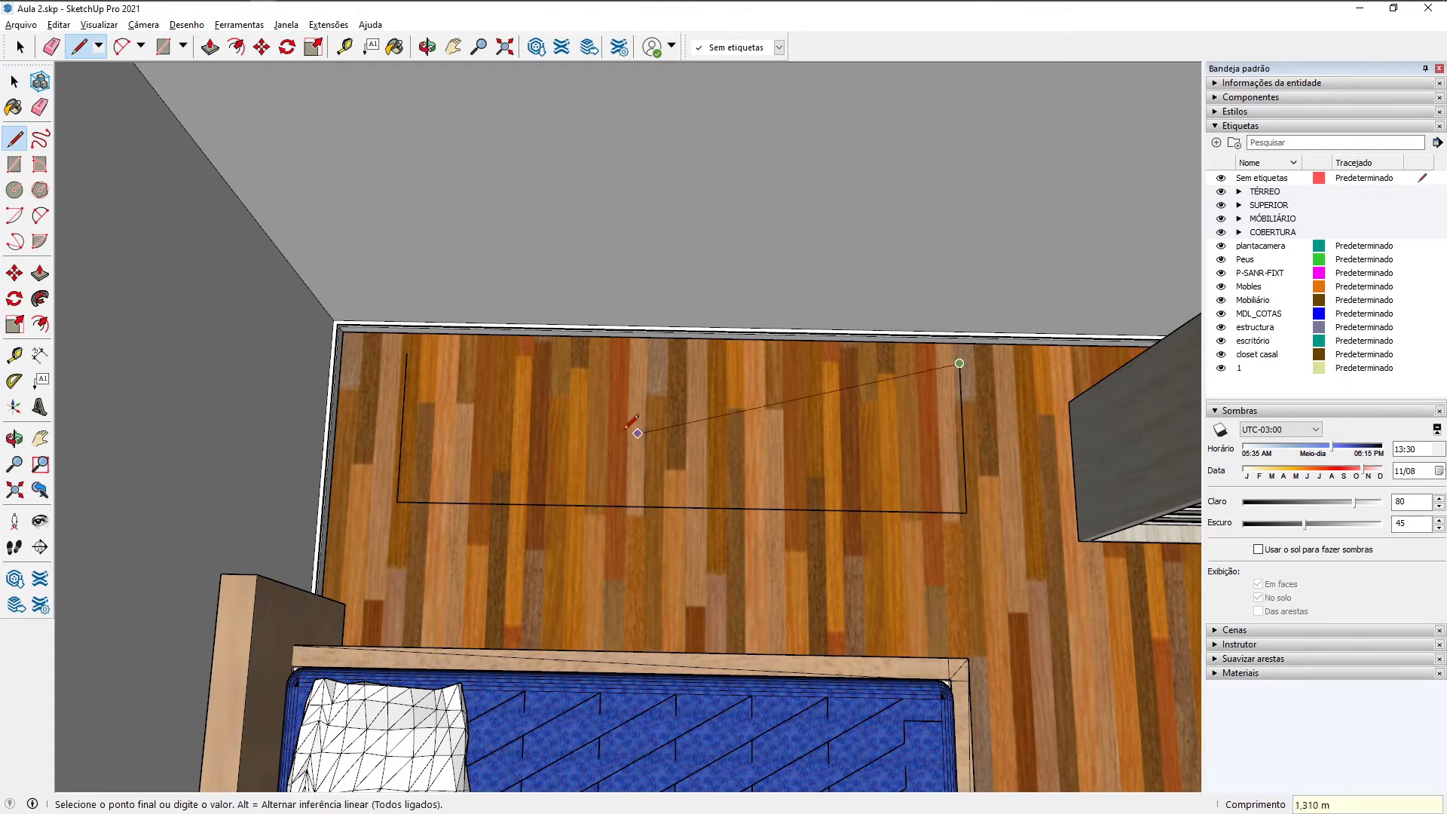
click(407, 353)
click(407, 353)
click(969, 364)
Step: Extrude the floor rectangle upward 2.3 m into a box using Push/Pull
middle_drag(969, 363, 842, 372)
key(p)
drag(841, 373, 849, 294)
text(2,3)
key(Return)
key(space)
scroll(824, 219, down, 4)
shift+middle_drag(821, 219, 756, 372)
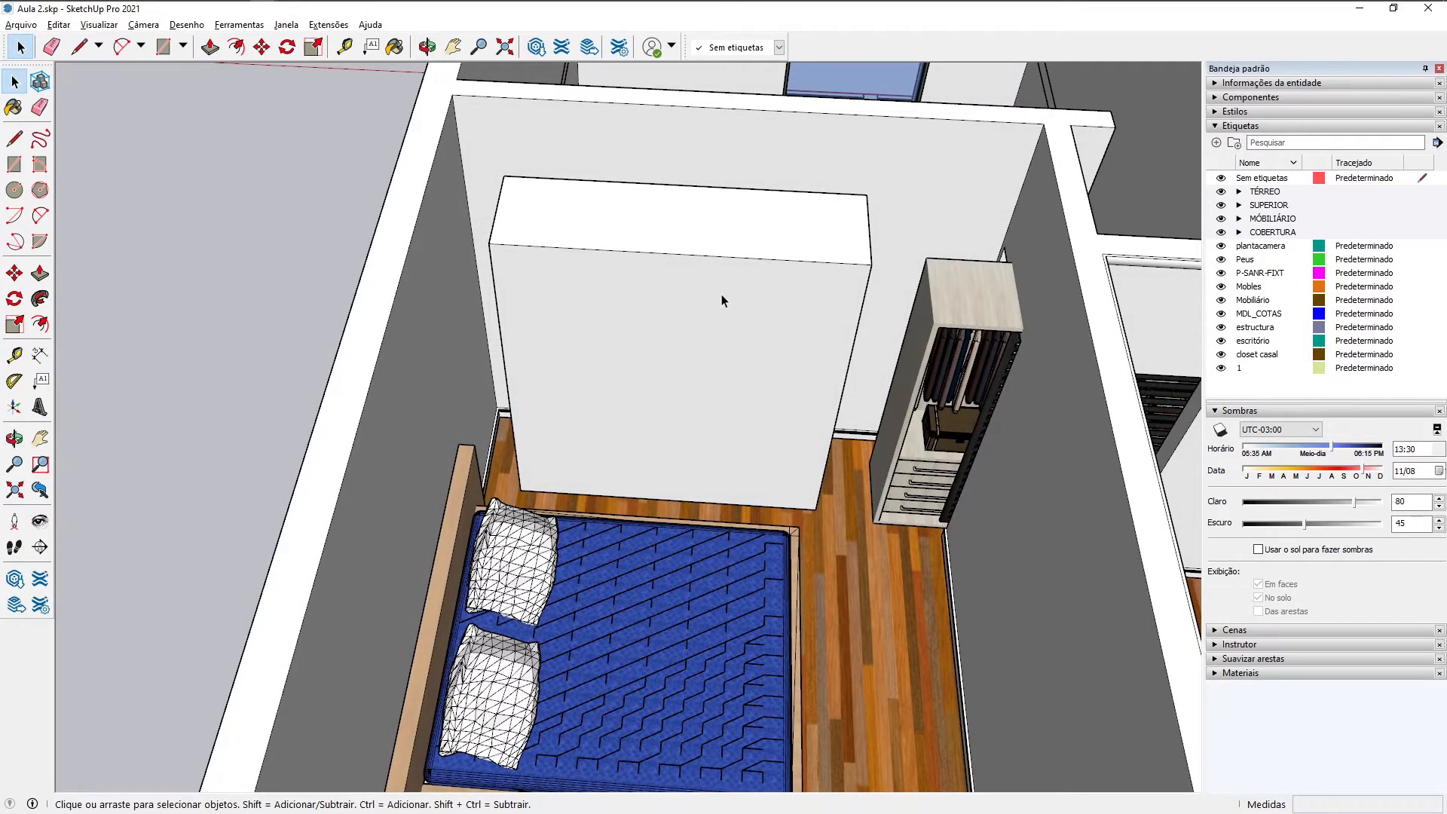
Step: Select the whole white box and make it a group
triple_click(715, 251)
right_click(693, 211)
click(753, 337)
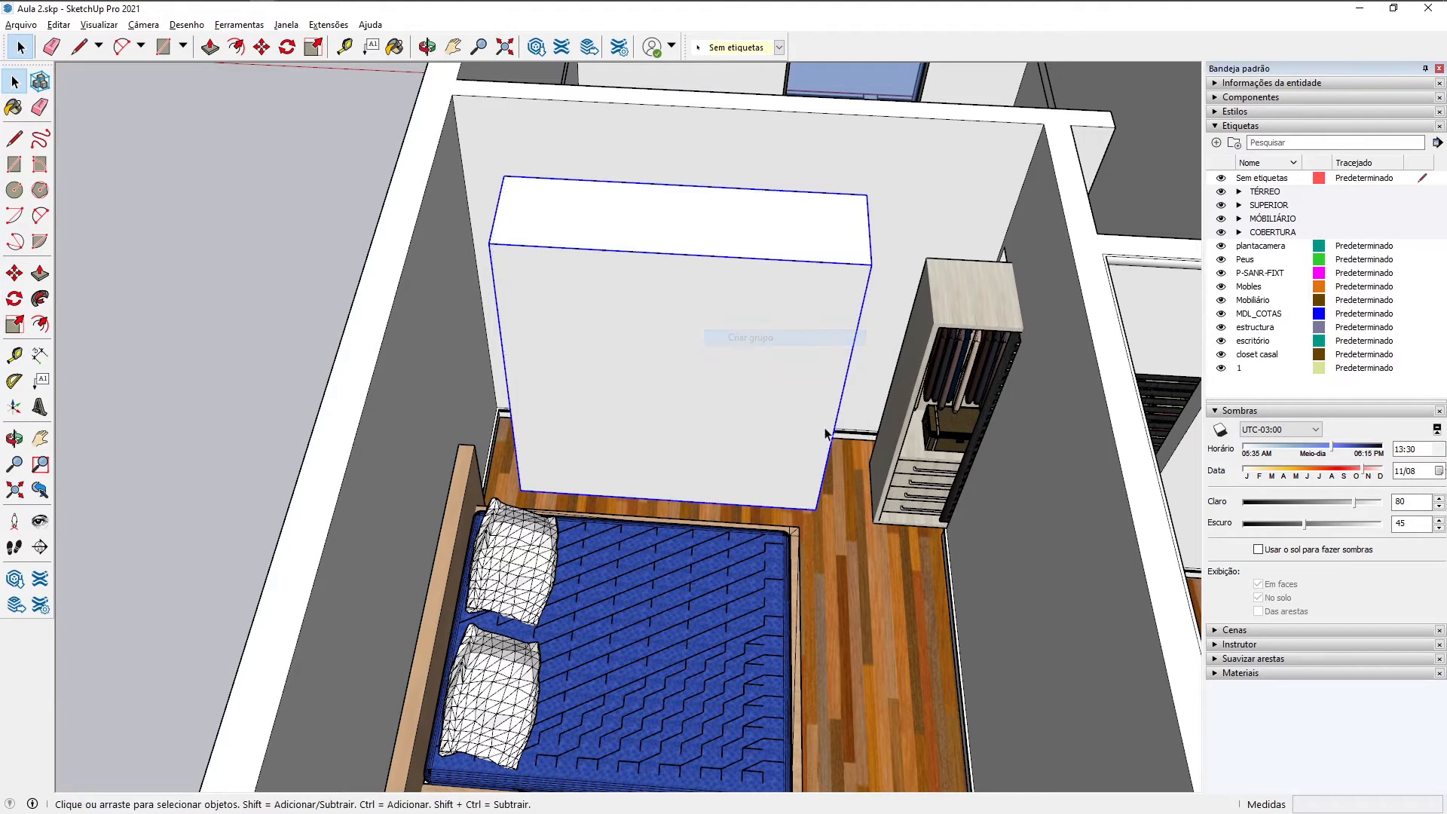
Step: Move the wardrobe by its lower front corner onto the white box's matching corner on the headboard side
click(881, 473)
scroll(875, 524, up, 8)
key(m)
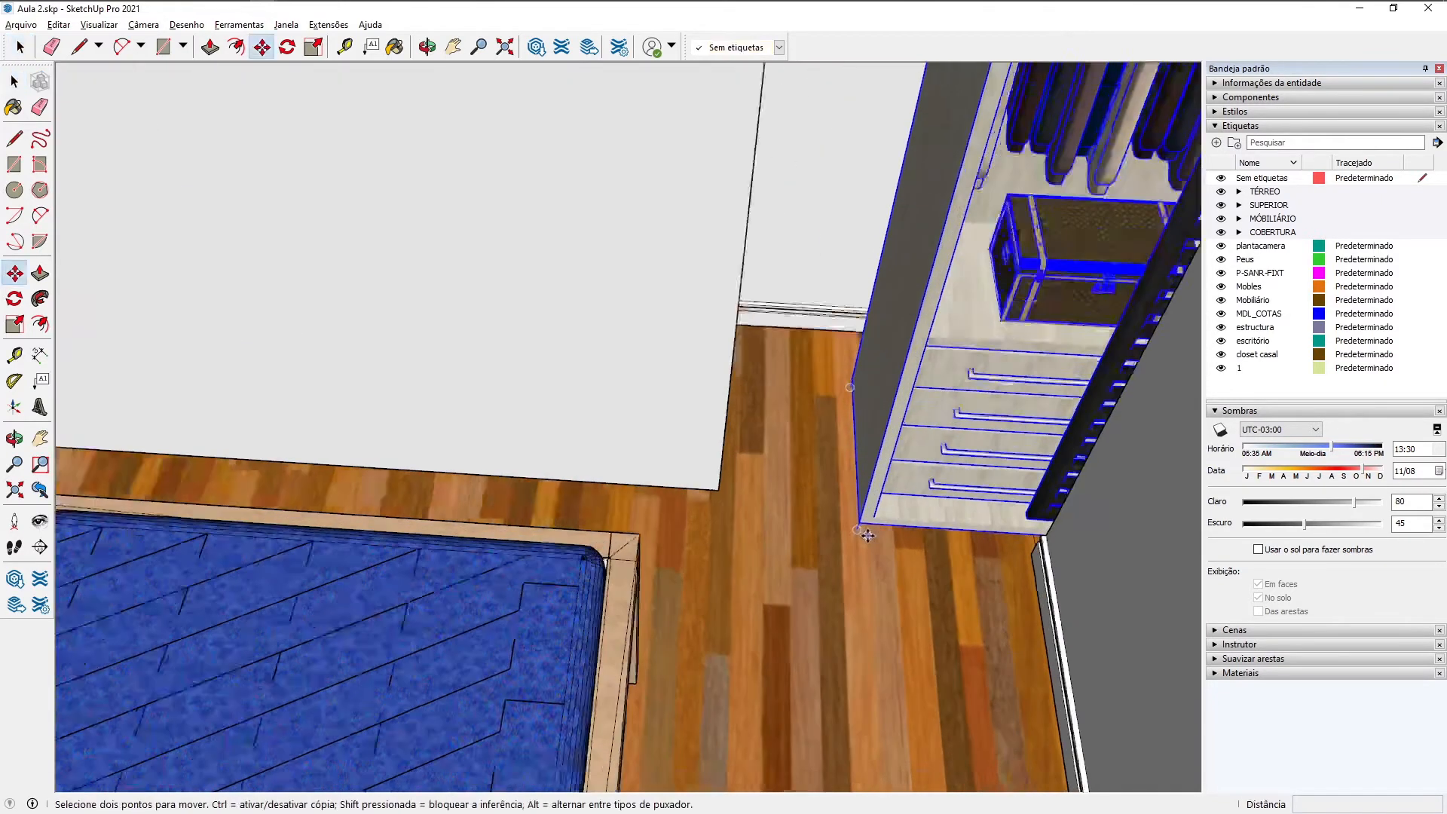
click(858, 524)
shift+middle_drag(419, 377, 889, 422)
click(629, 442)
click(628, 443)
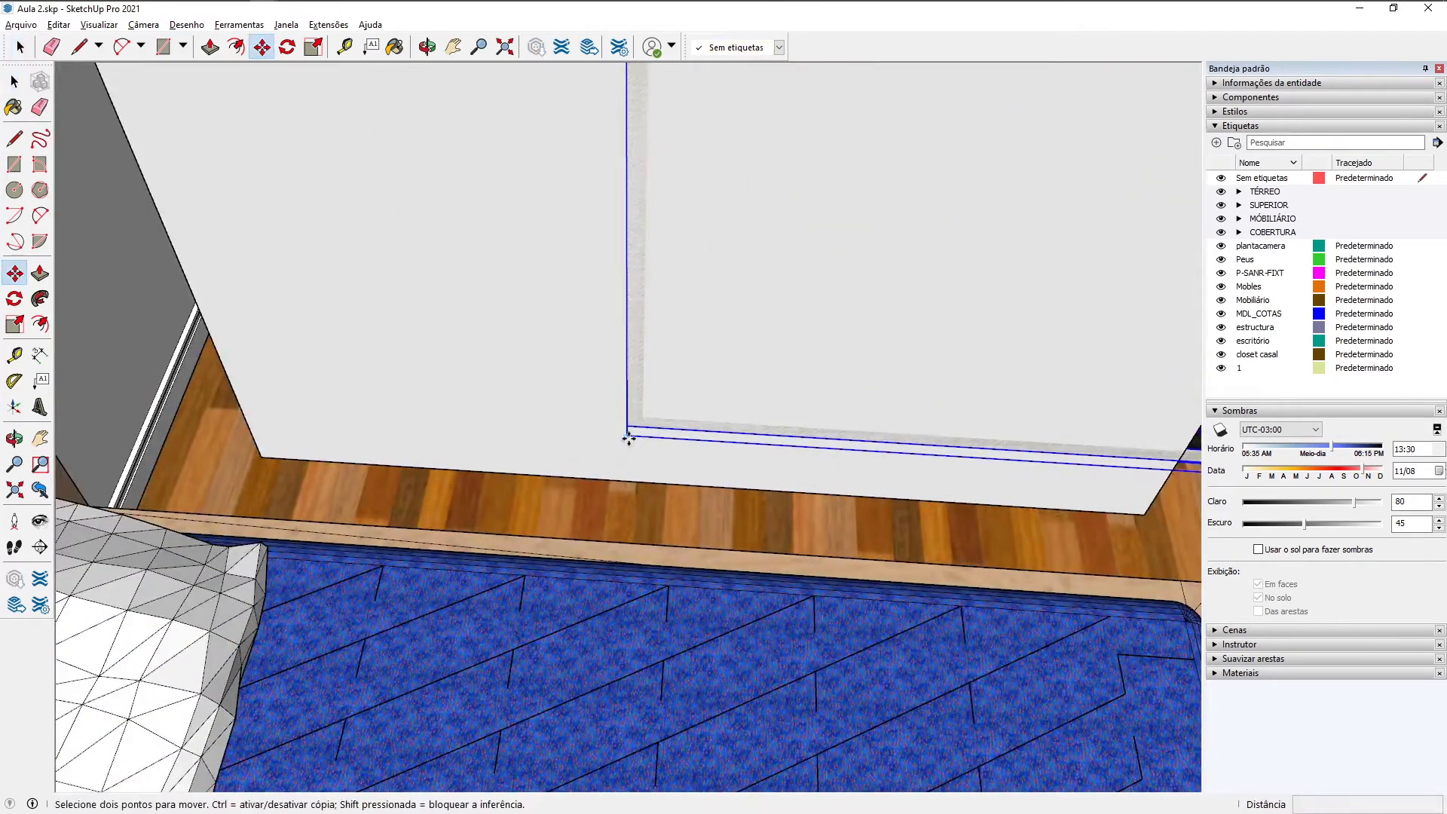
click(259, 458)
scroll(490, 382, down, 10)
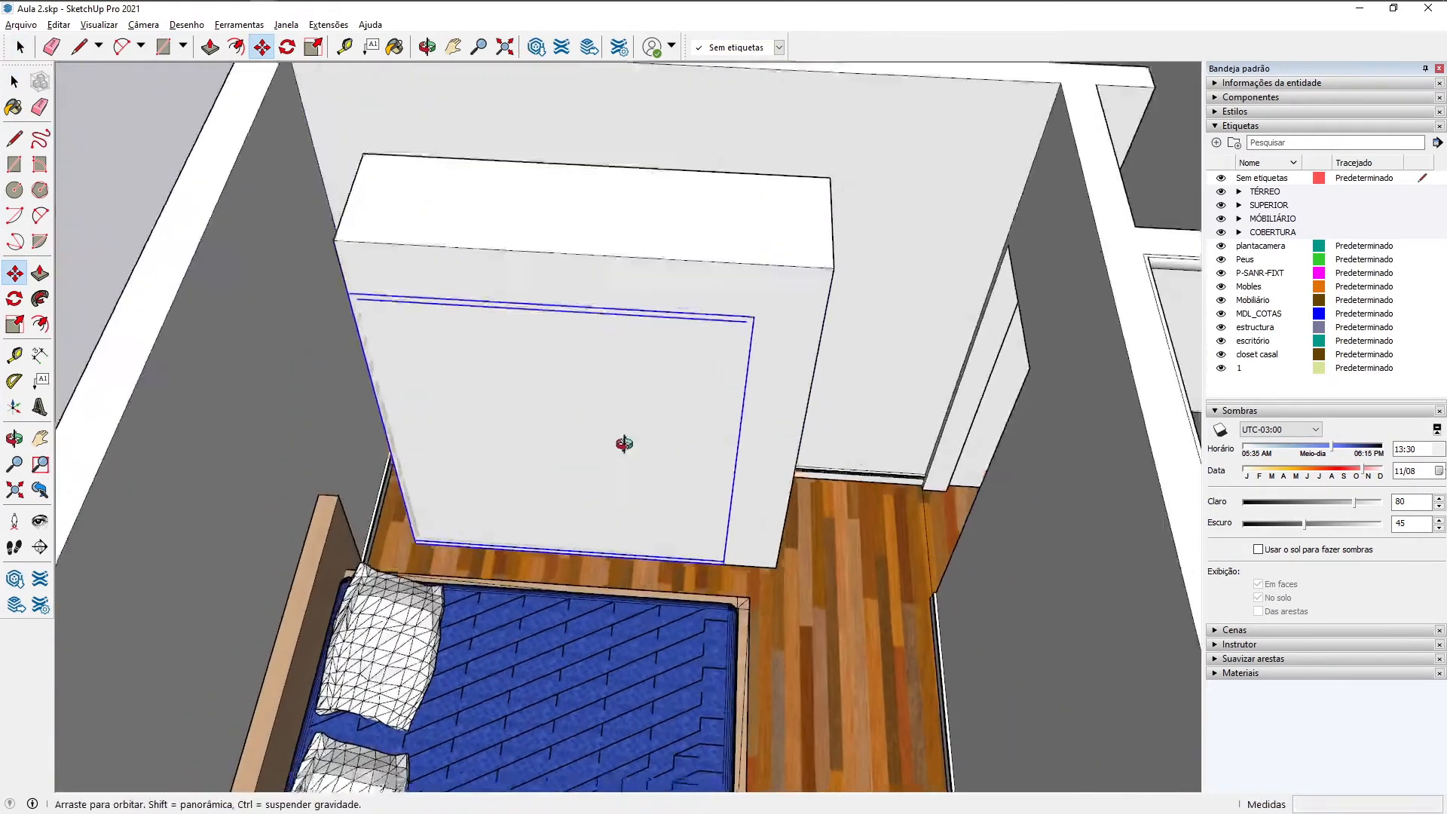
Step: Scale the wardrobe's height along the blue axis up to the top of the white box
scroll(573, 364, up, 5)
middle_drag(533, 345, 339, 313)
key(s)
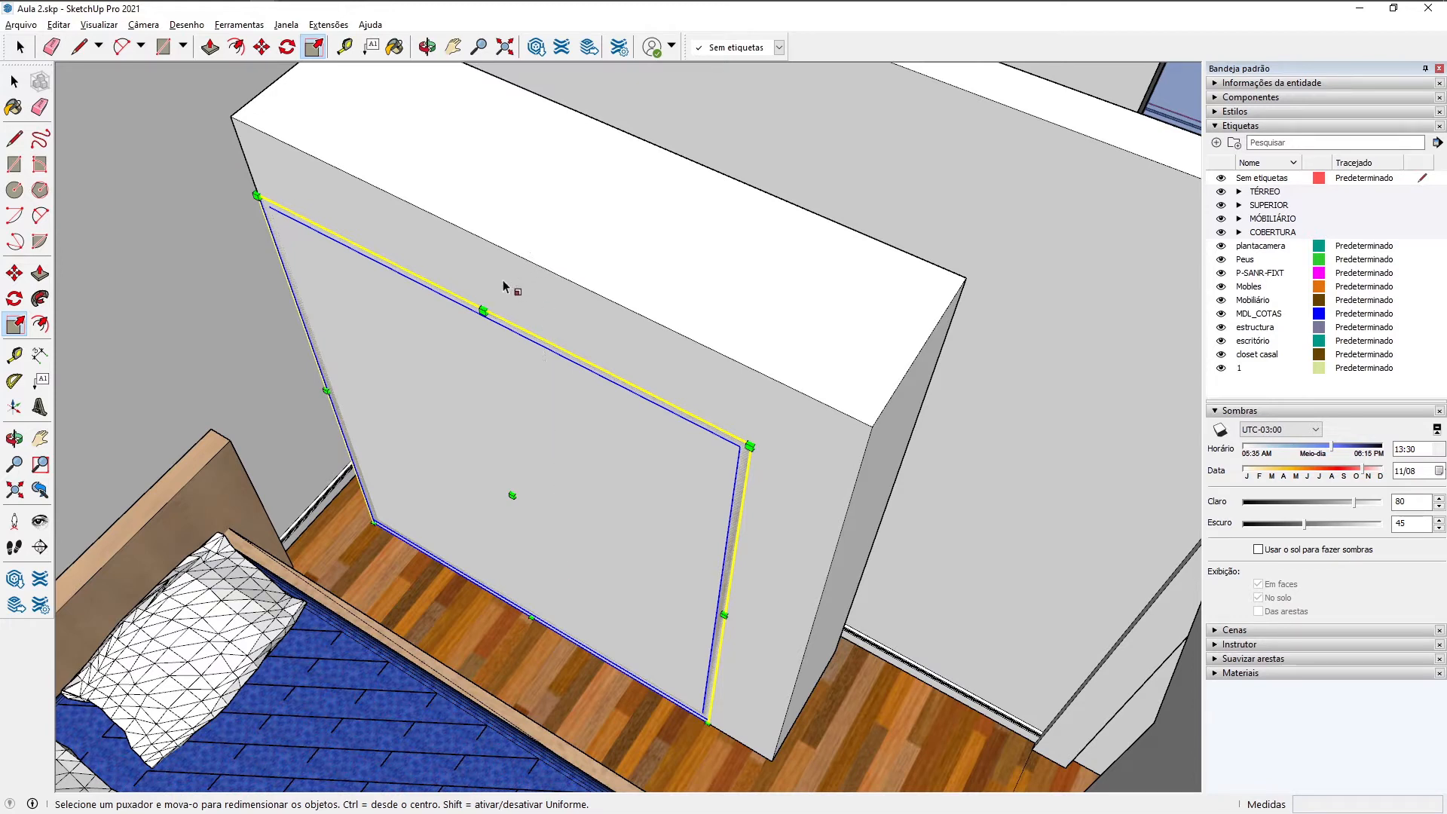
scroll(533, 252, up, 5)
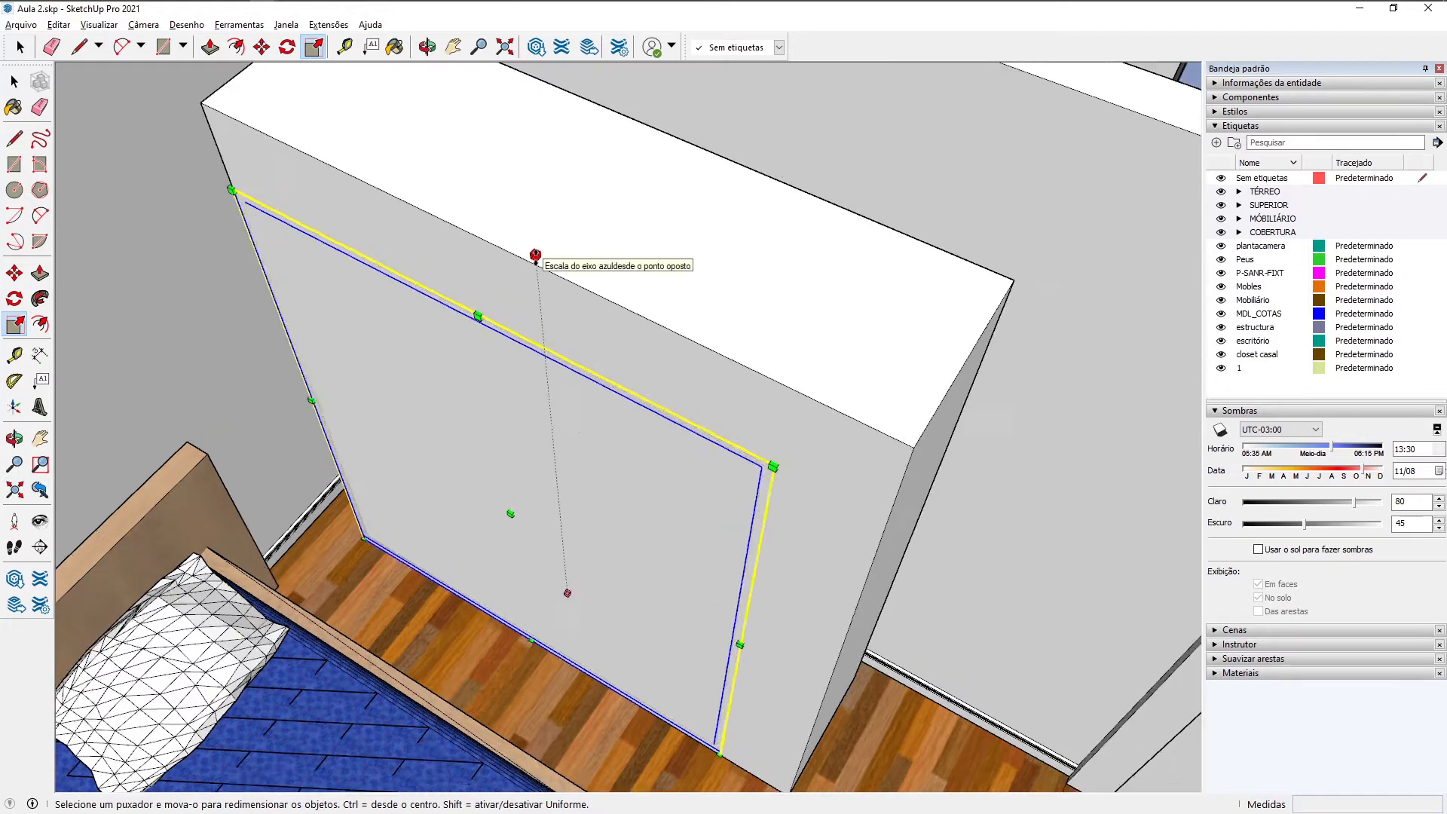
scroll(443, 252, up, 1)
middle_drag(534, 287, 271, 23)
middle_drag(649, 355, 473, 278)
scroll(570, 319, up, 2)
shift+middle_drag(830, 385, 711, 328)
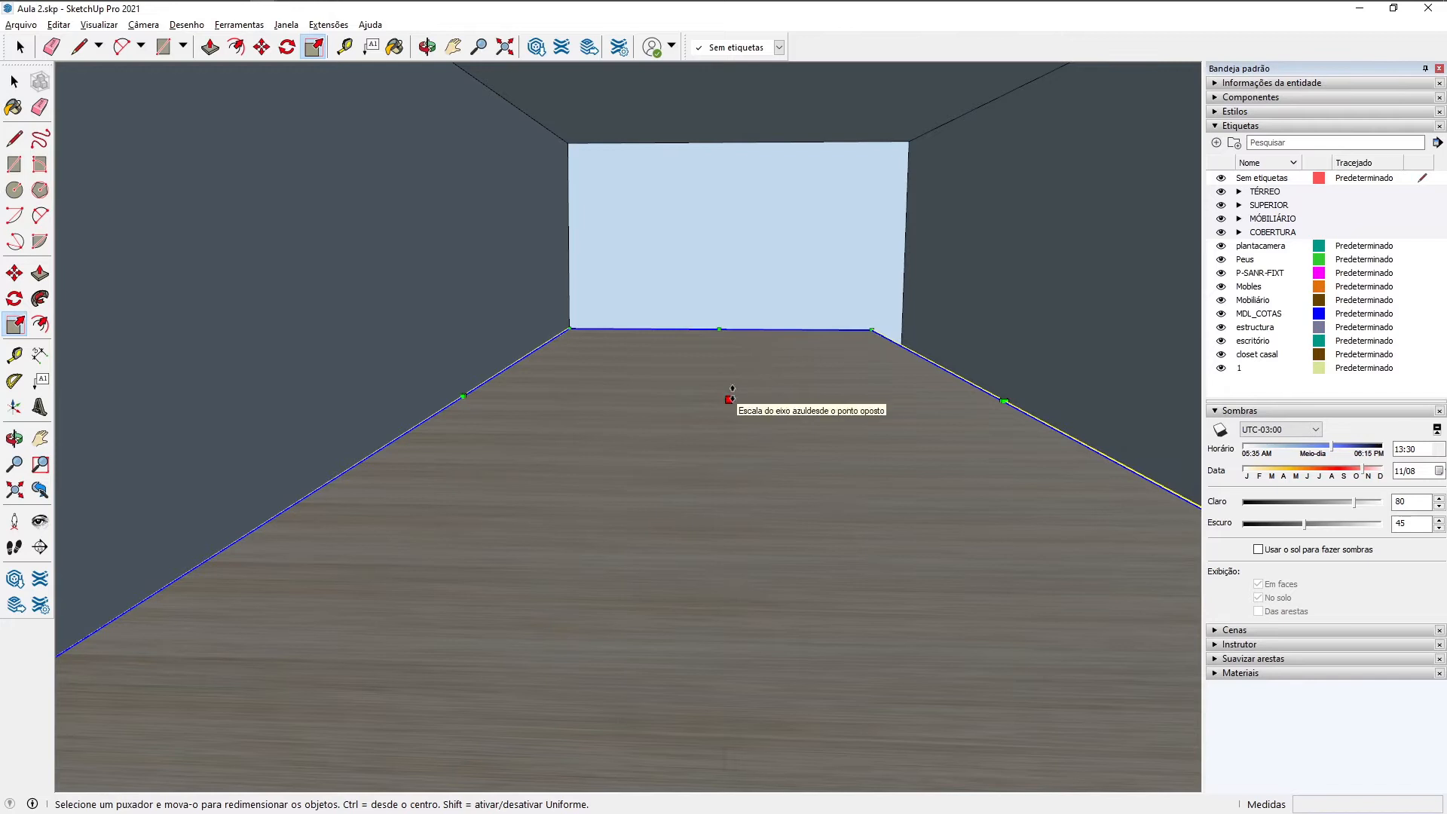
drag(730, 397, 677, 242)
drag(737, 294, 738, 295)
Step: Scale the wardrobe's width out to the white box's end nearest the doorway
middle_drag(738, 295, 719, 384)
scroll(890, 243, down, 2)
scroll(718, 407, down, 5)
drag(719, 503, 784, 527)
drag(766, 453, 767, 454)
Step: Scale the wardrobe's depth to match the rear face of the white box
middle_drag(767, 454, 482, 400)
scroll(612, 423, up, 2)
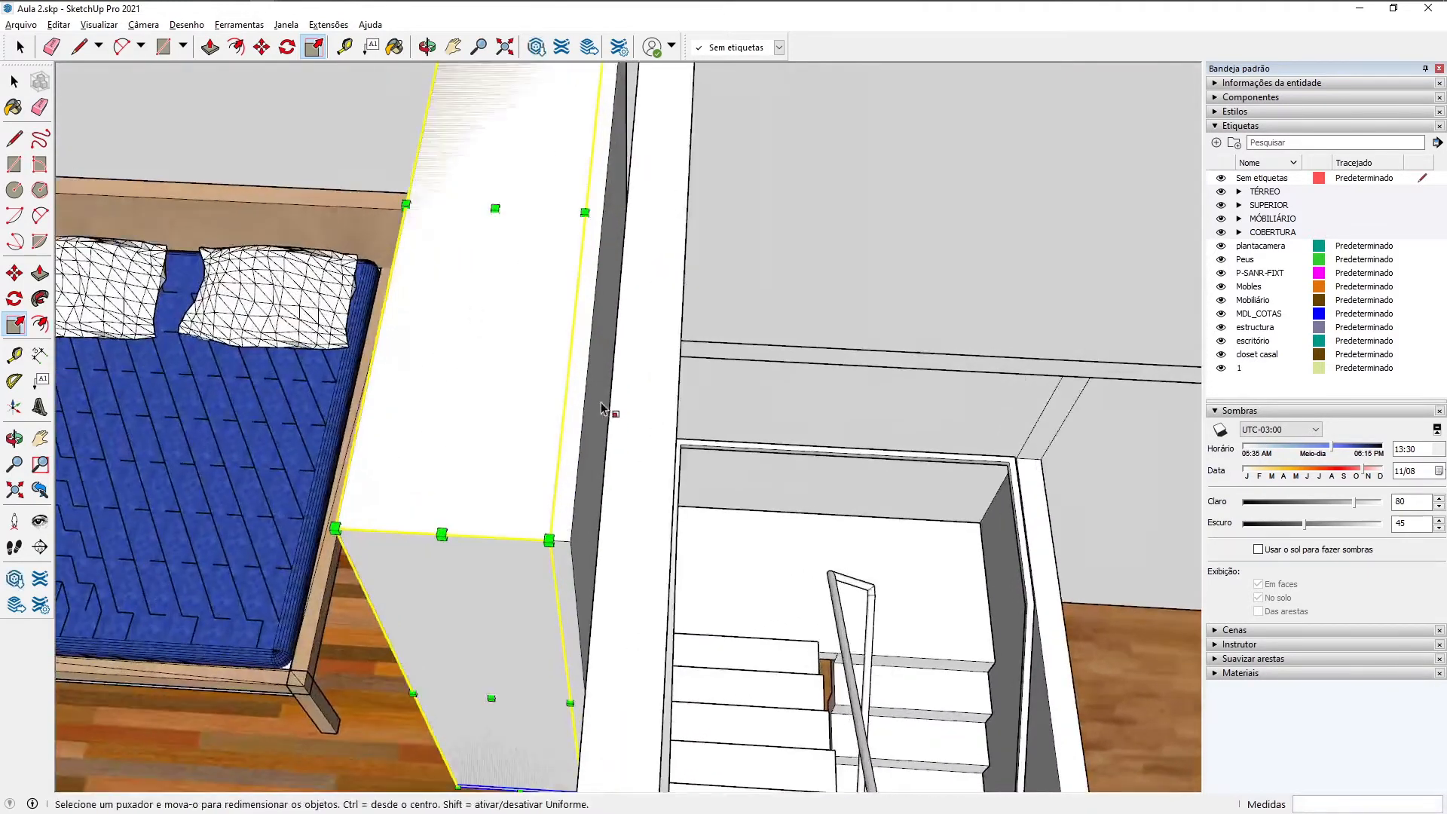
scroll(609, 383, up, 5)
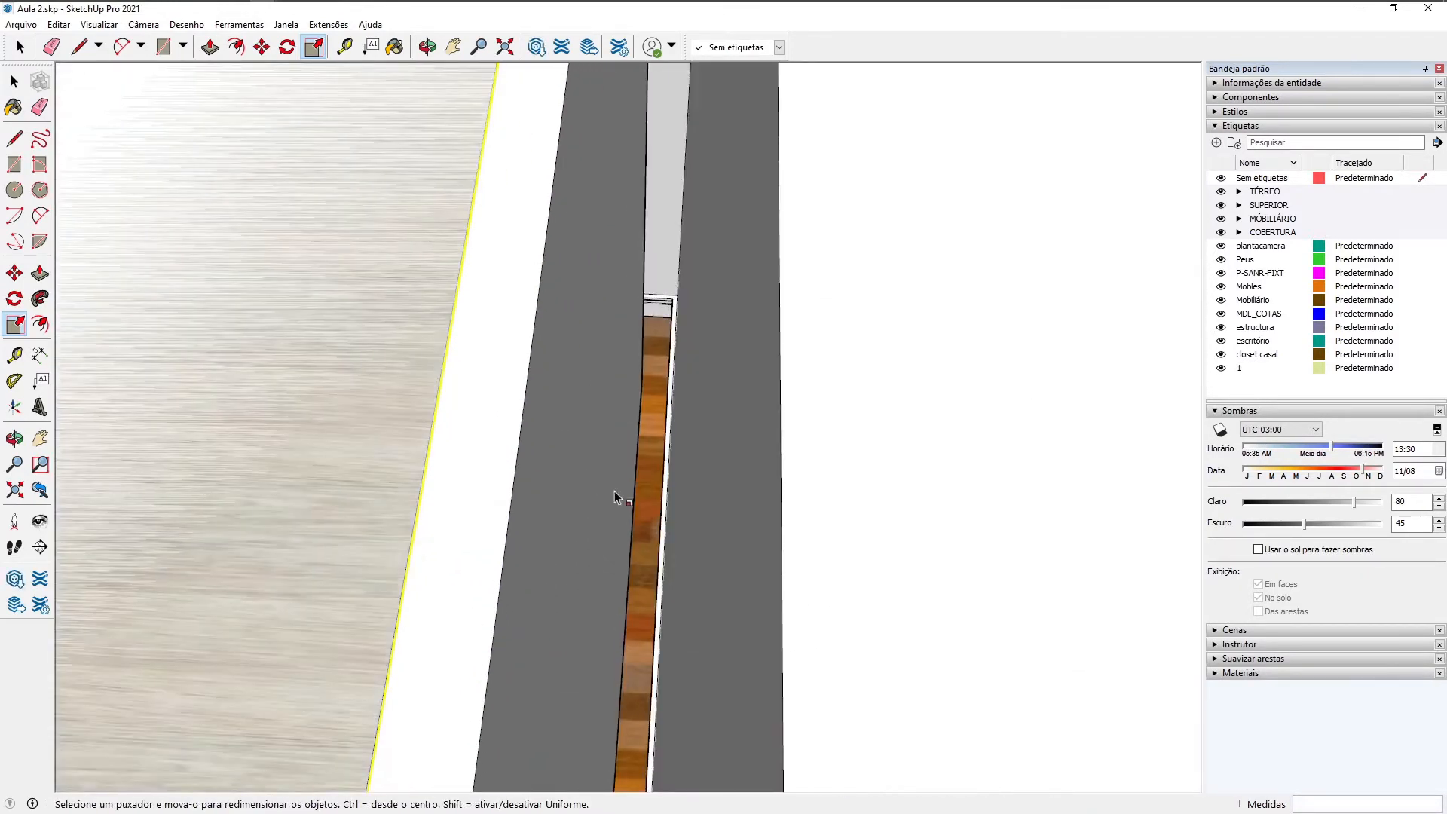
scroll(503, 479, up, 8)
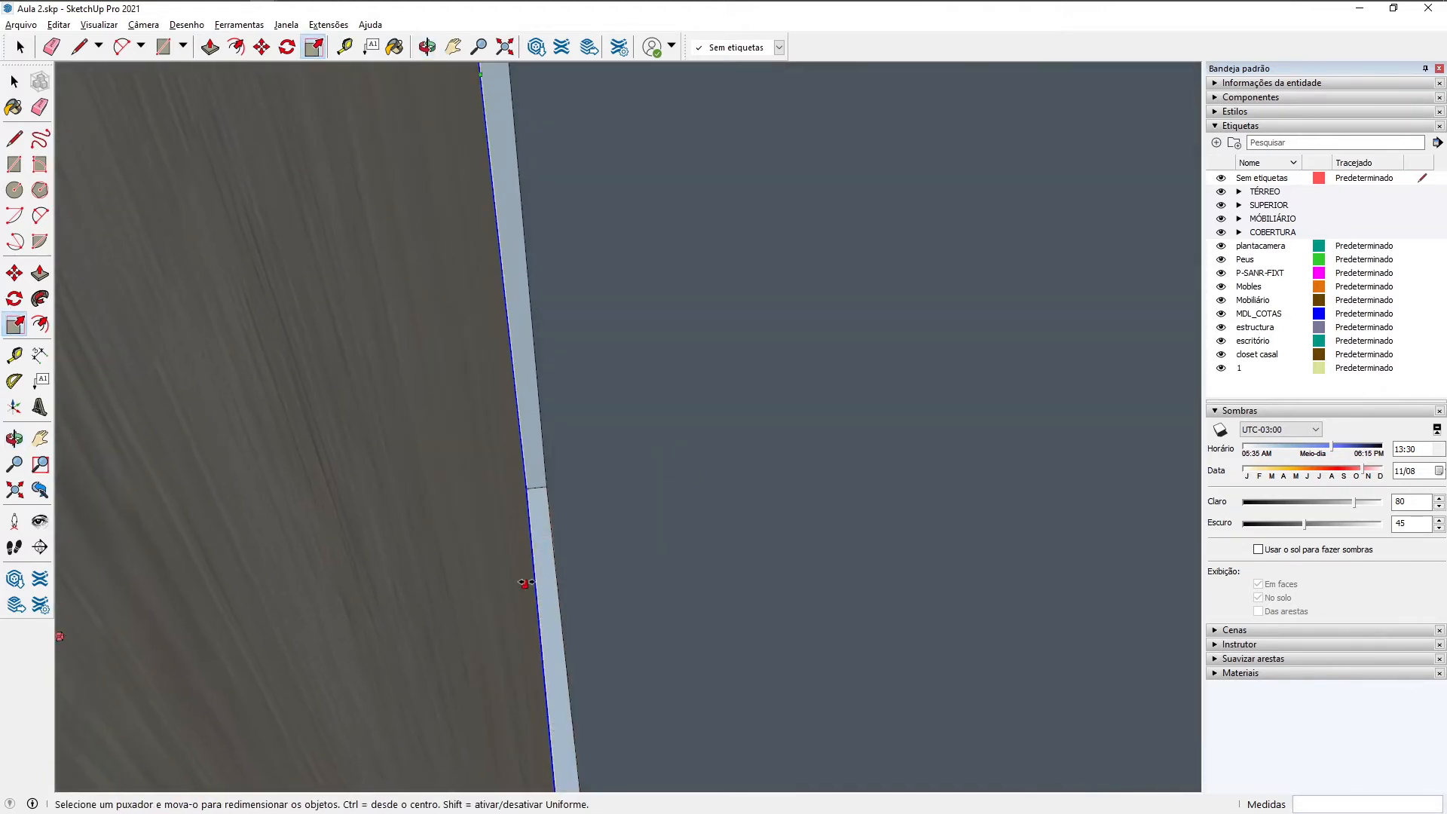
drag(526, 583, 582, 553)
middle_drag(582, 554, 867, 479)
scroll(567, 591, down, 10)
scroll(564, 588, down, 2)
scroll(728, 503, down, 7)
Step: Remove the white guide box from around the resized wardrobe and clear the selection
key(space)
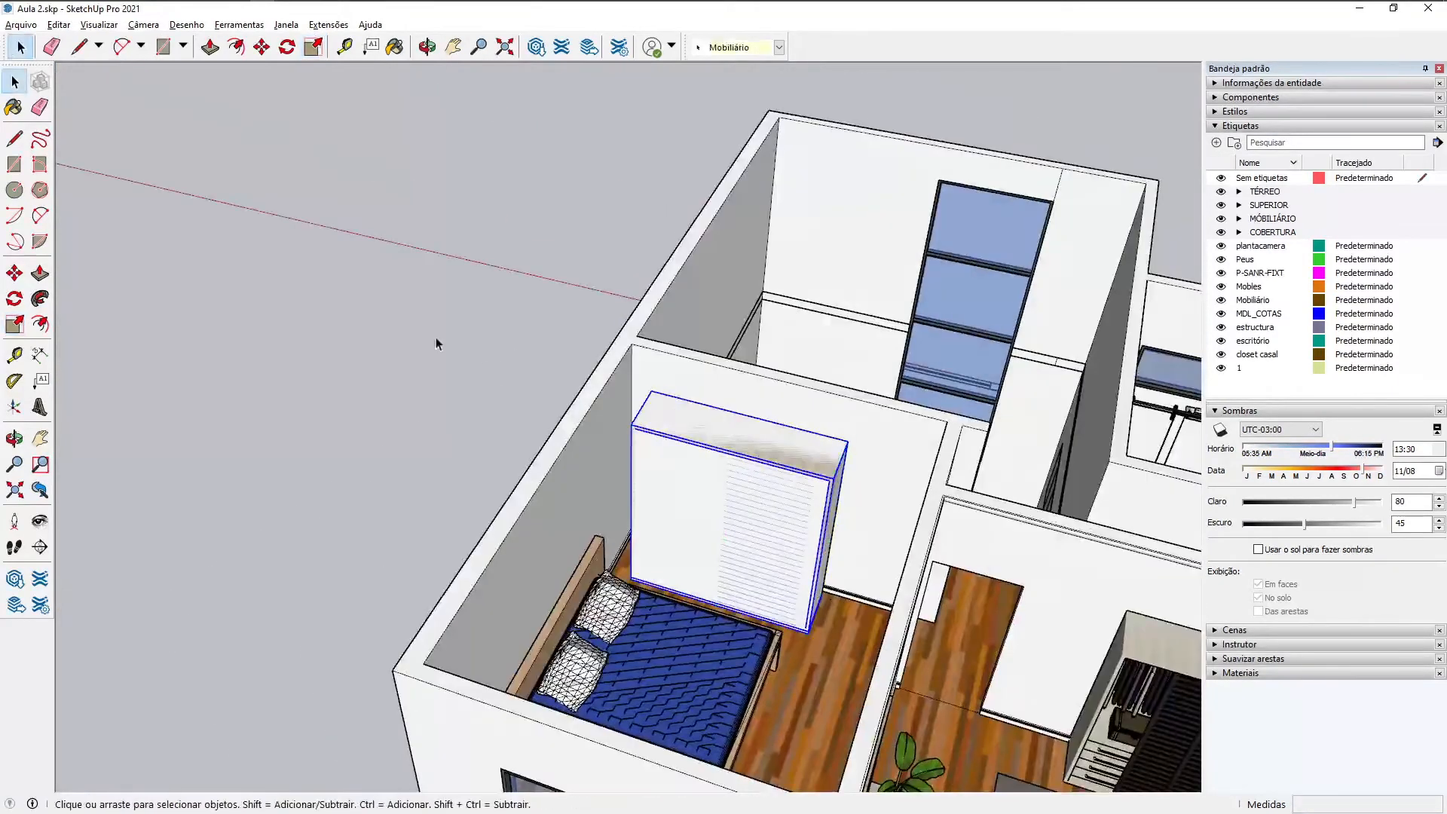
scroll(556, 445, up, 6)
middle_drag(723, 475, 669, 542)
key(m)
click(663, 522)
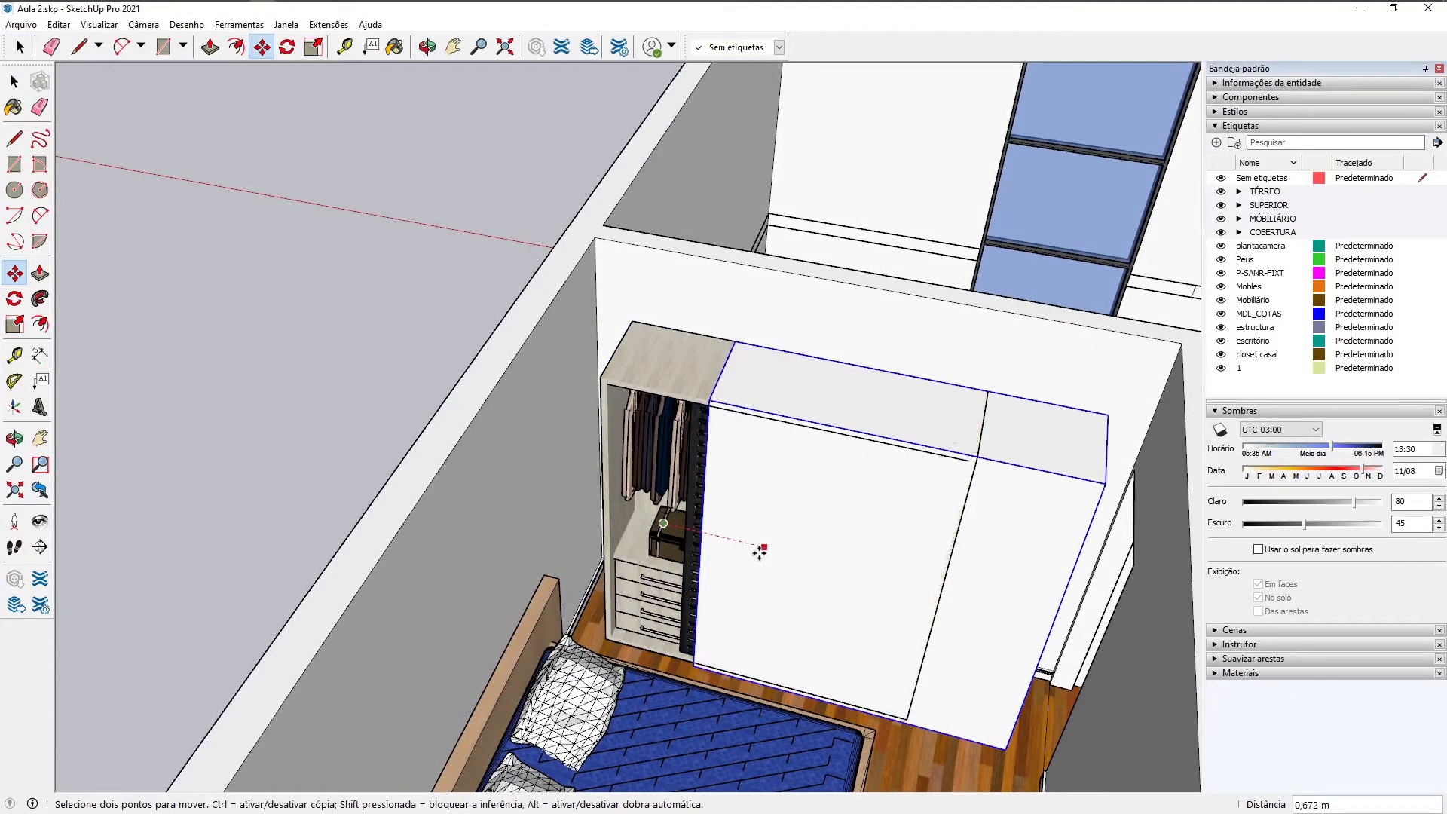
key(Escape)
key(ctrl+z)
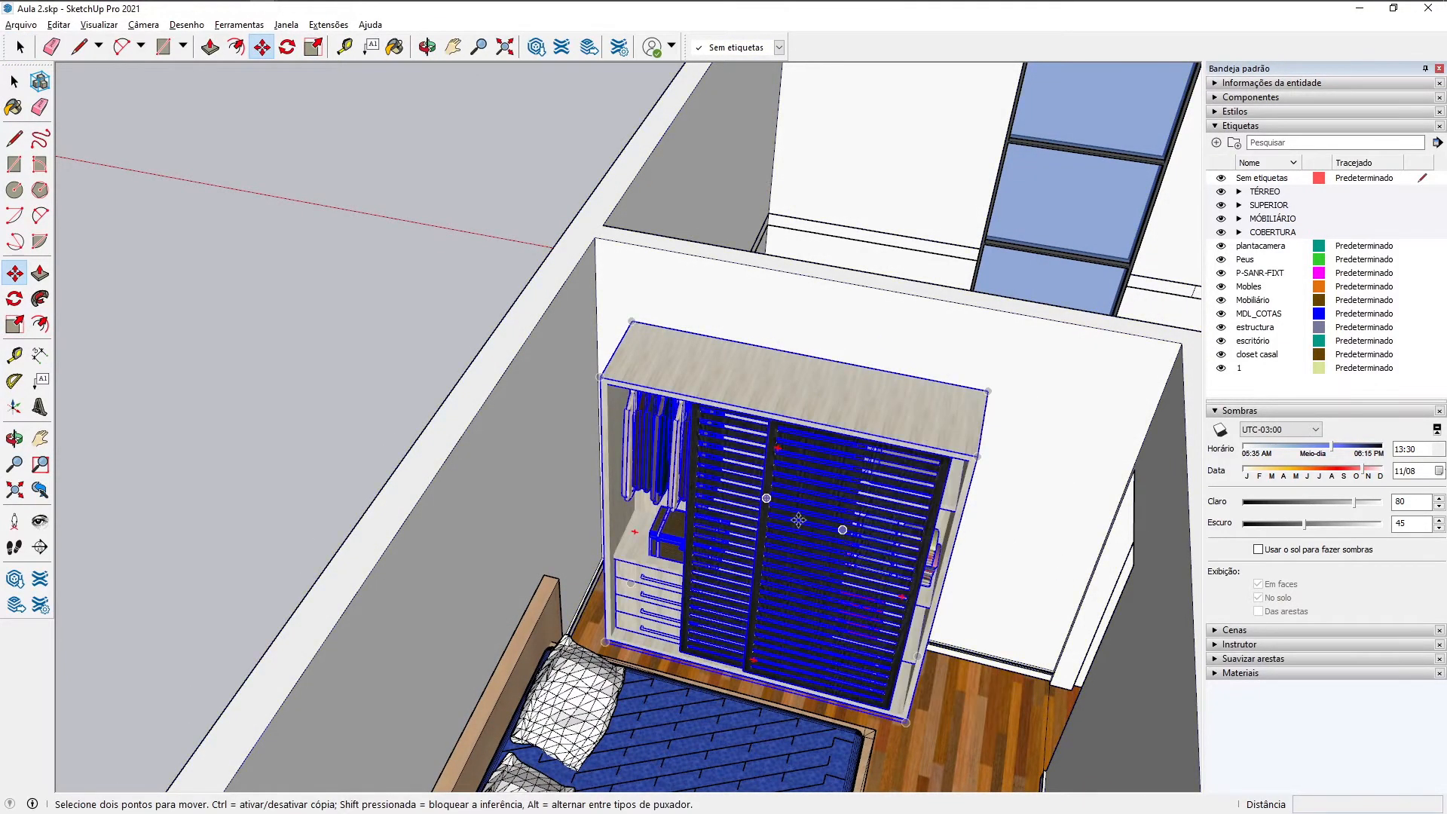
middle_drag(799, 522, 949, 508)
key(space)
click(426, 401)
middle_drag(426, 407, 786, 465)
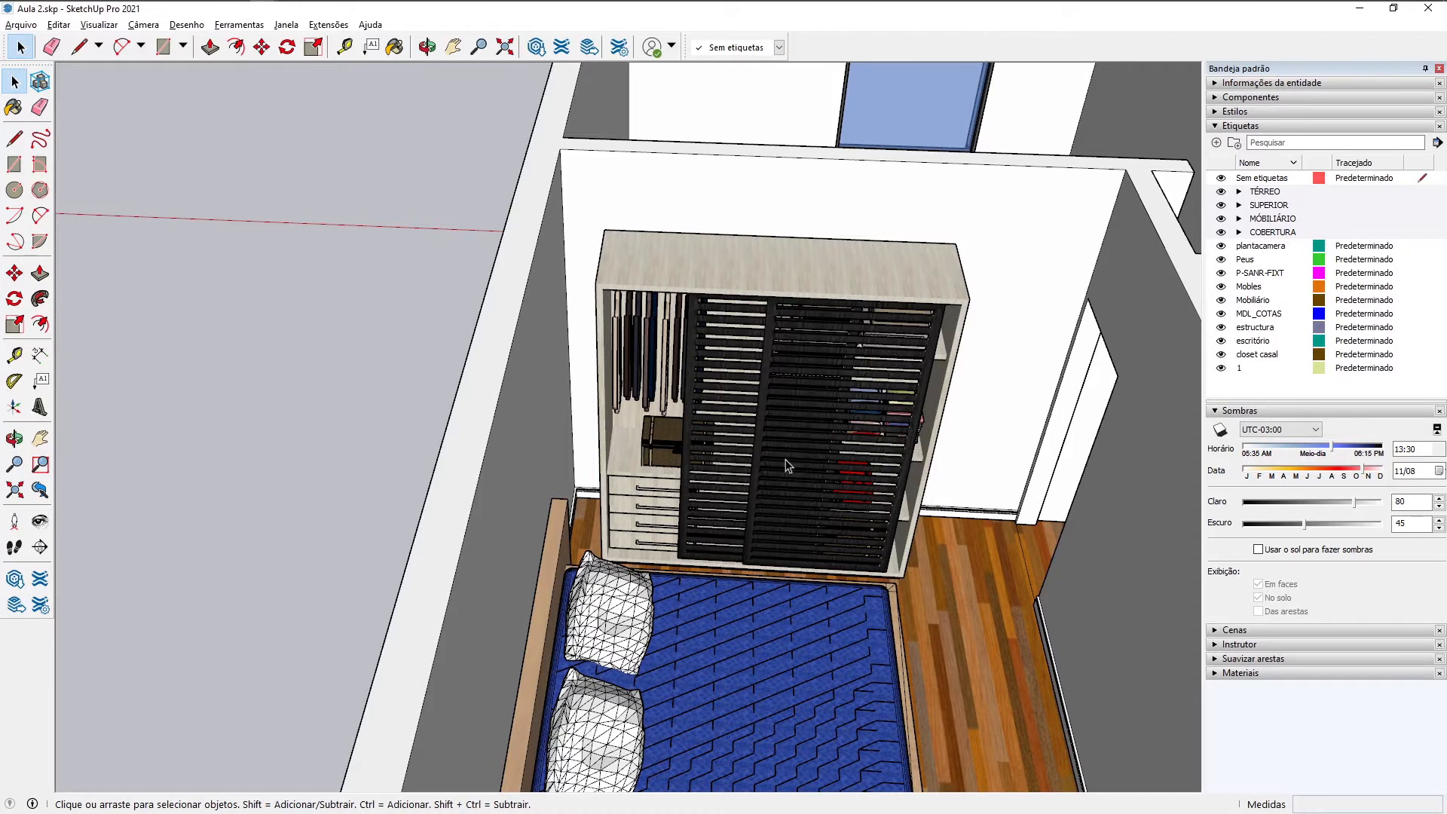
Step: Move the resized wardrobe toward the headboard wall and about 0.1 m back toward the rear wall
middle_drag(785, 465, 696, 365)
middle_drag(718, 214, 603, 447)
click(607, 447)
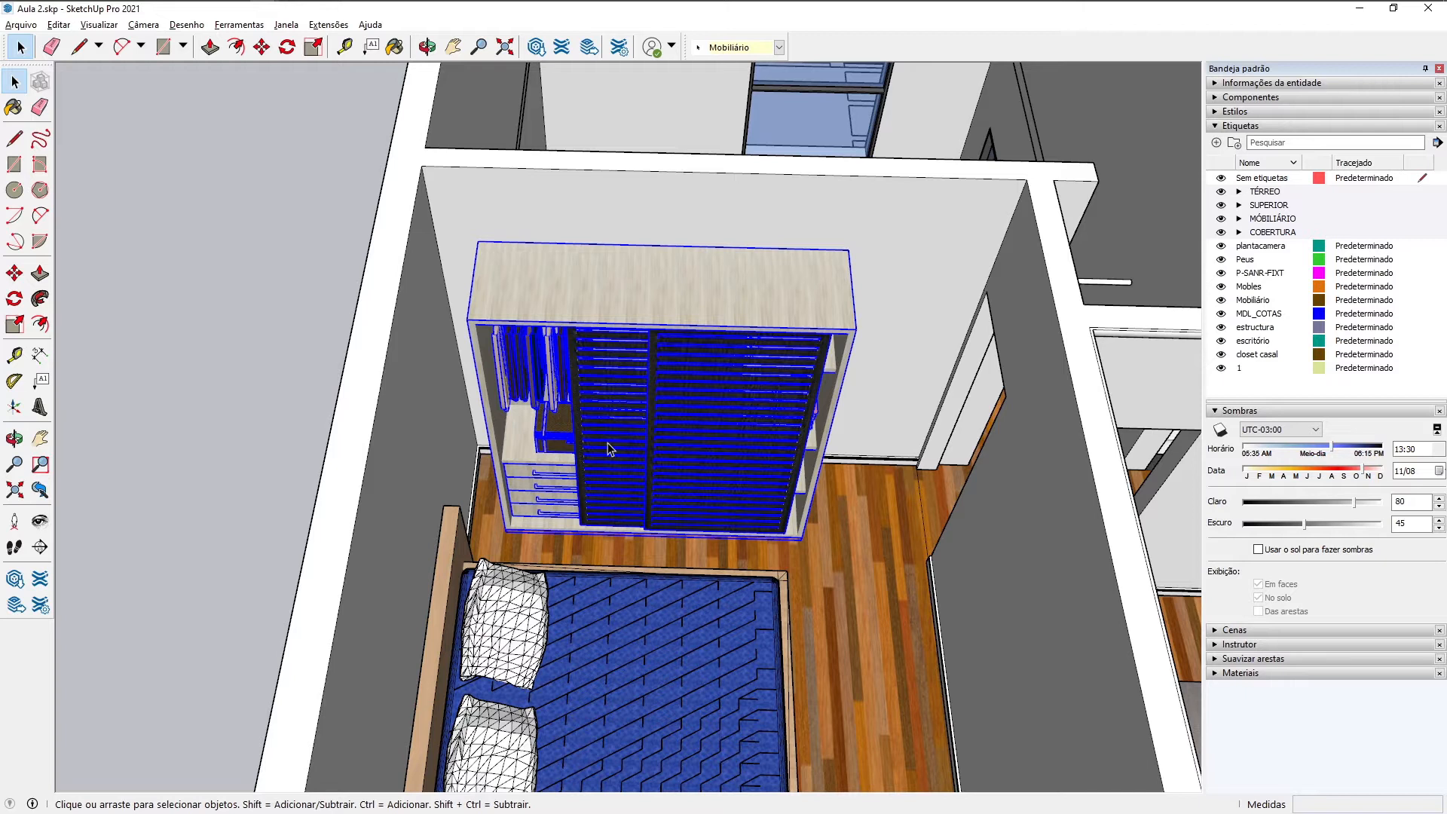
middle_drag(678, 487, 381, 309)
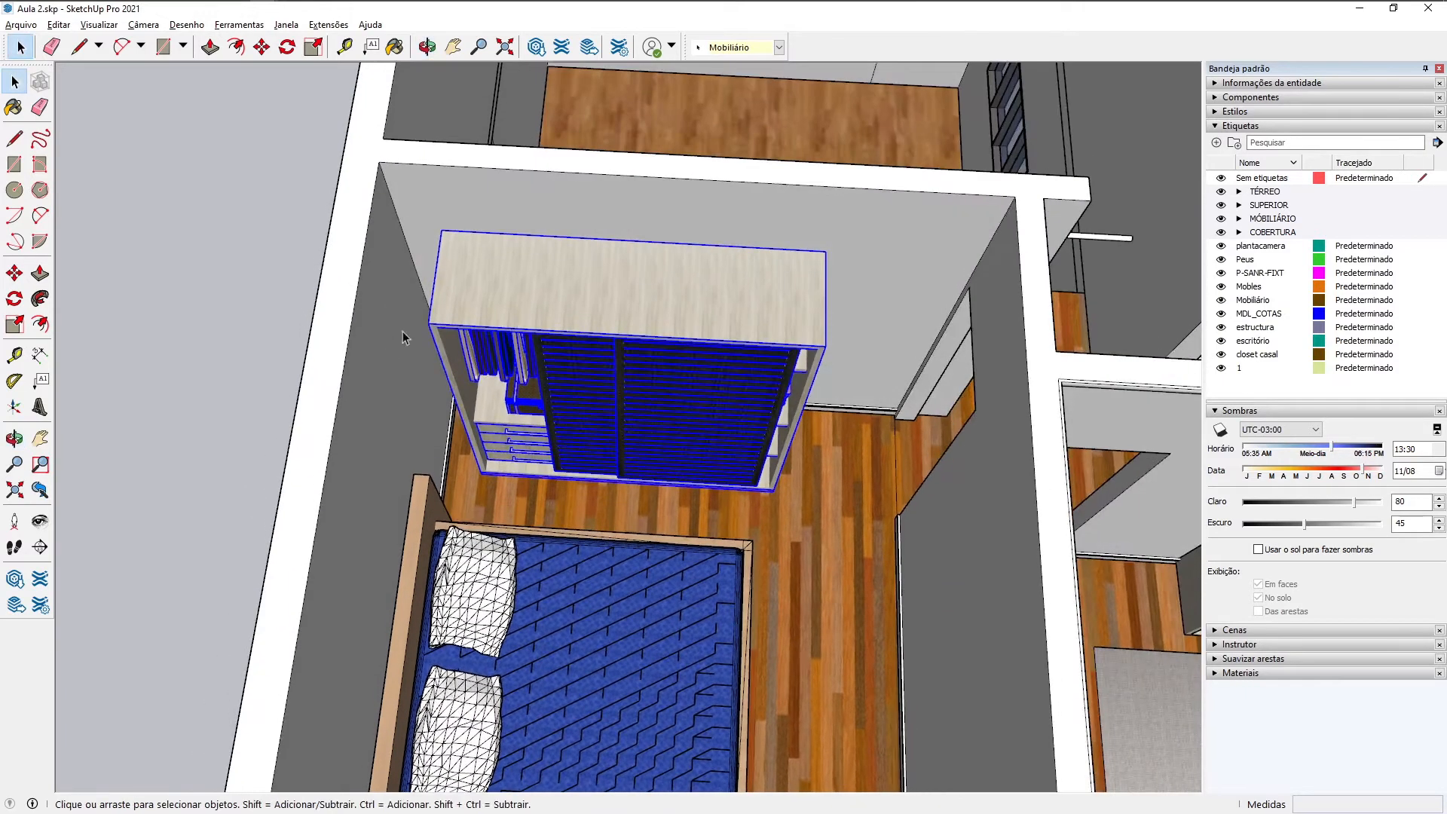
key(m)
click(440, 232)
click(392, 227)
click(394, 231)
click(399, 200)
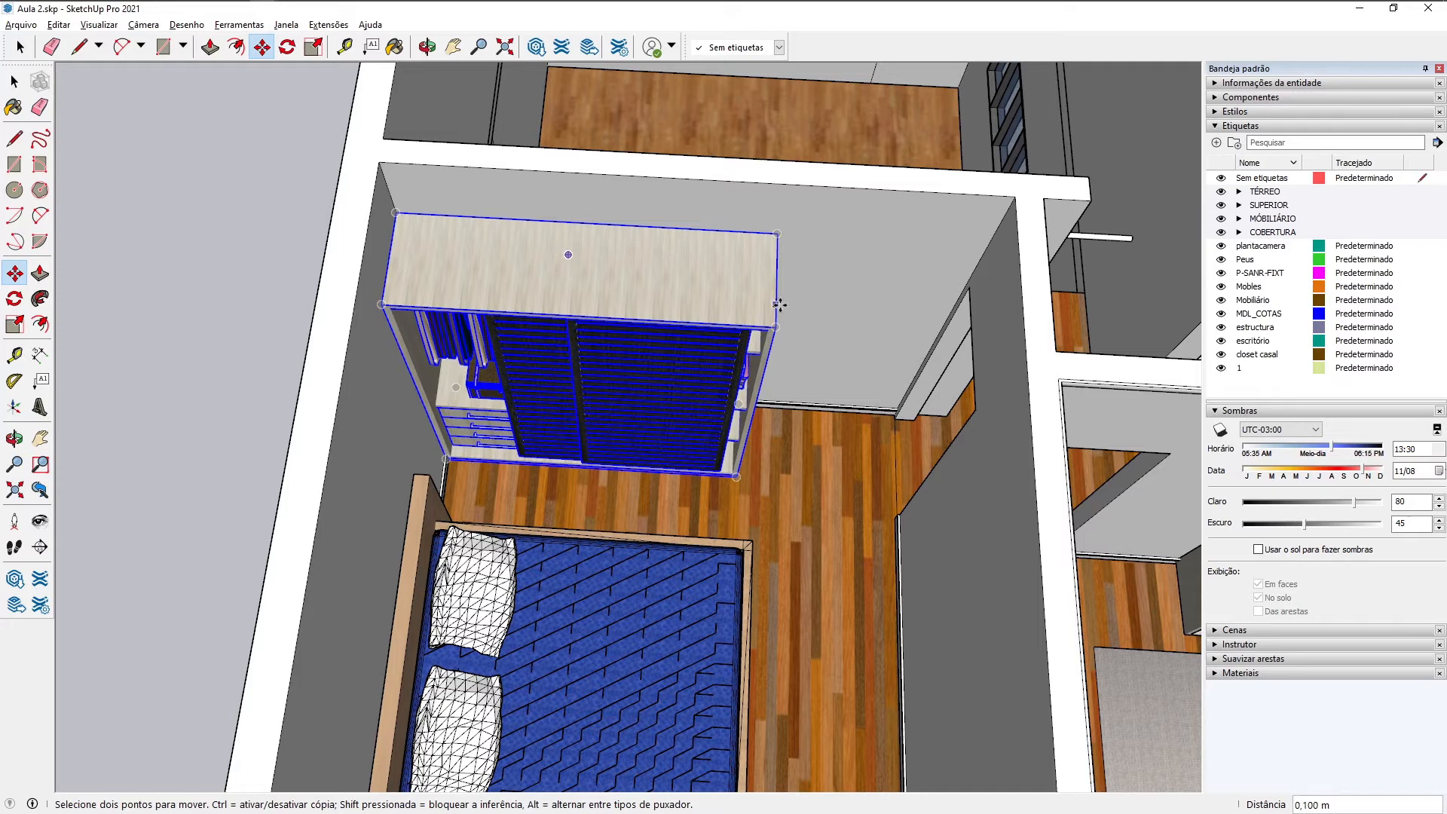
middle_drag(726, 585, 564, 427)
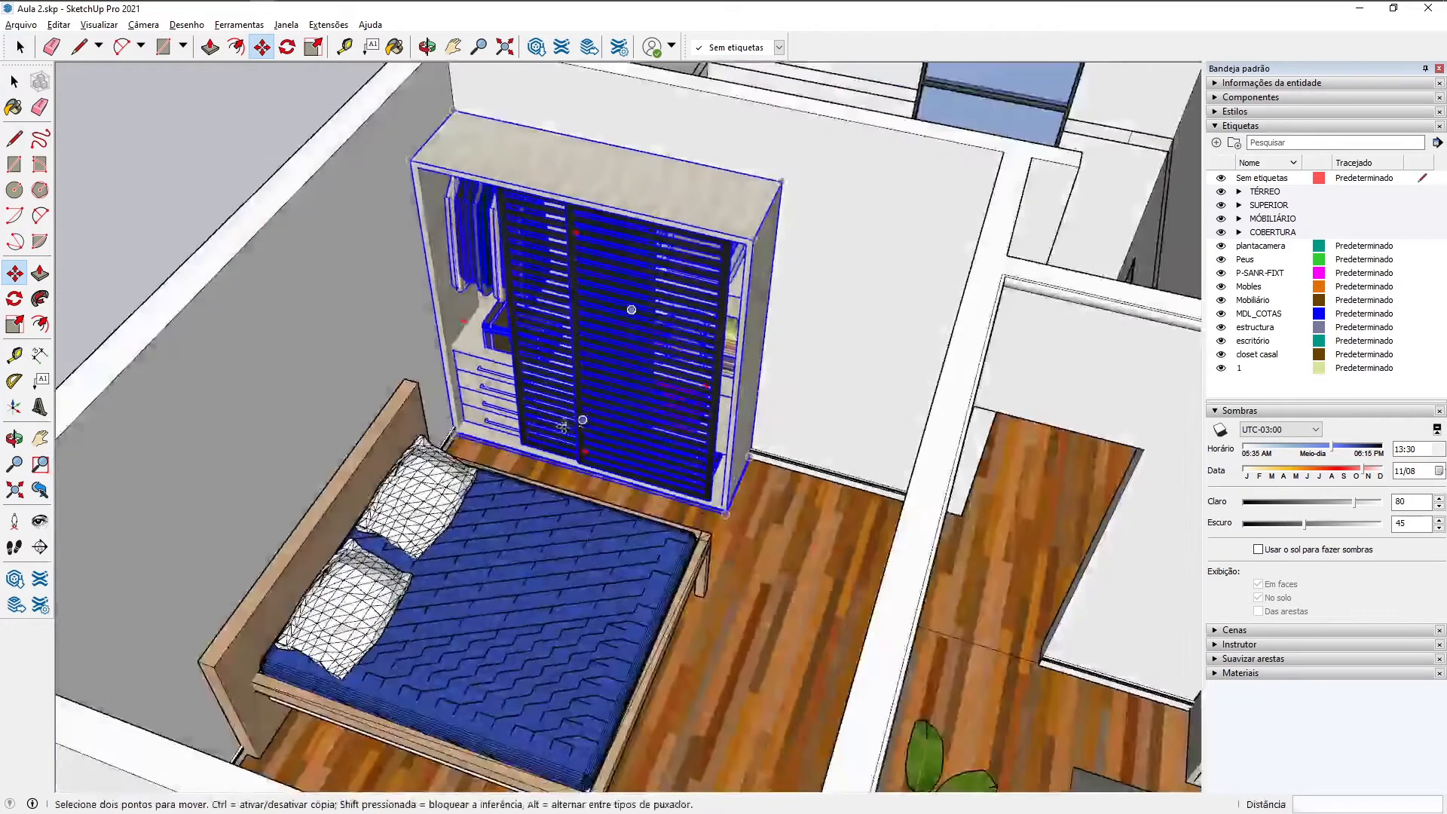
key(space)
scroll(603, 428, down, 3)
click(392, 417)
Step: Examine the furnished bedroom and the remaining rooms of the upper floor from above
middle_drag(392, 419, 484, 479)
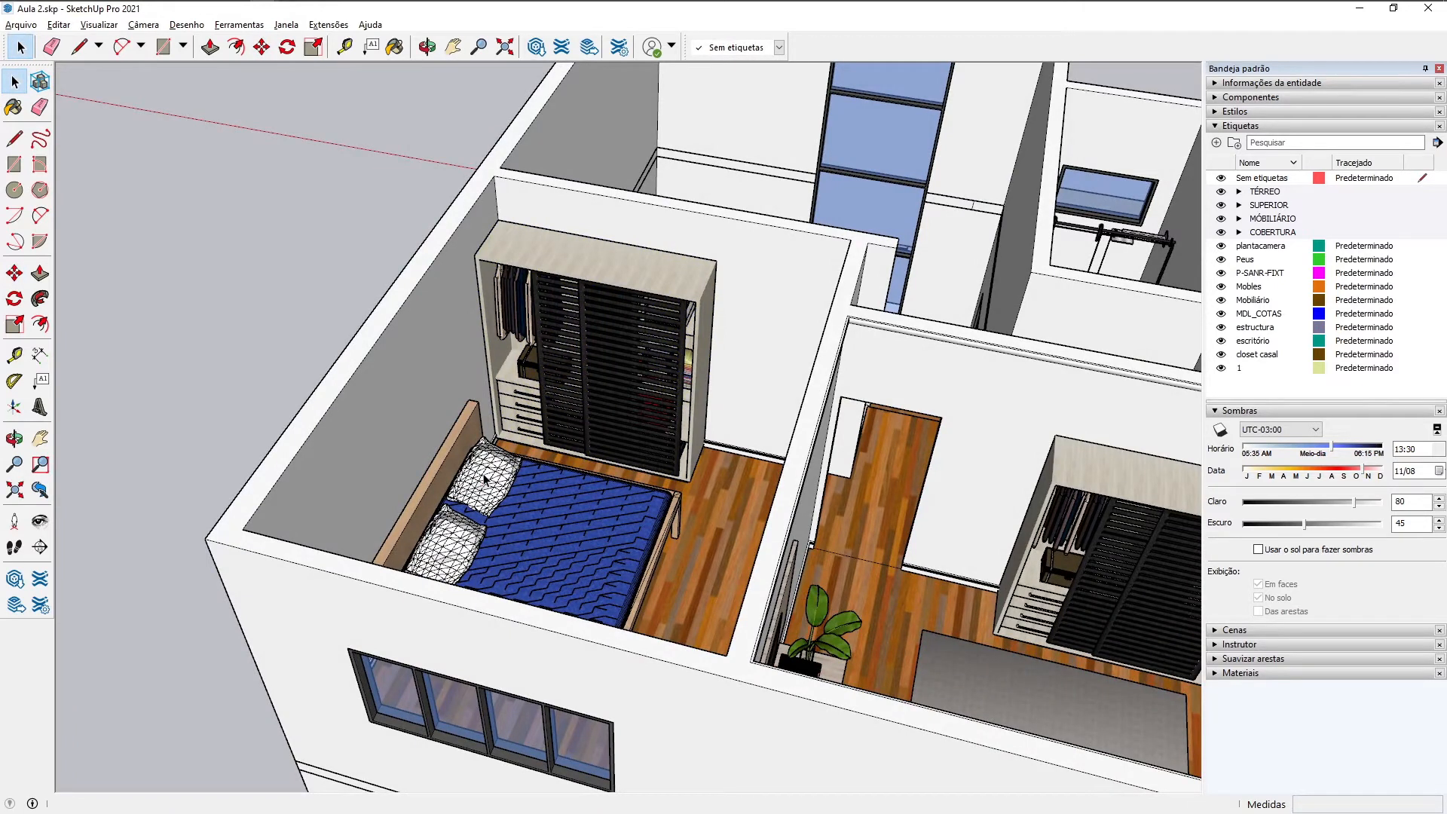
scroll(603, 419, down, 5)
middle_drag(708, 540, 776, 528)
scroll(780, 526, up, 5)
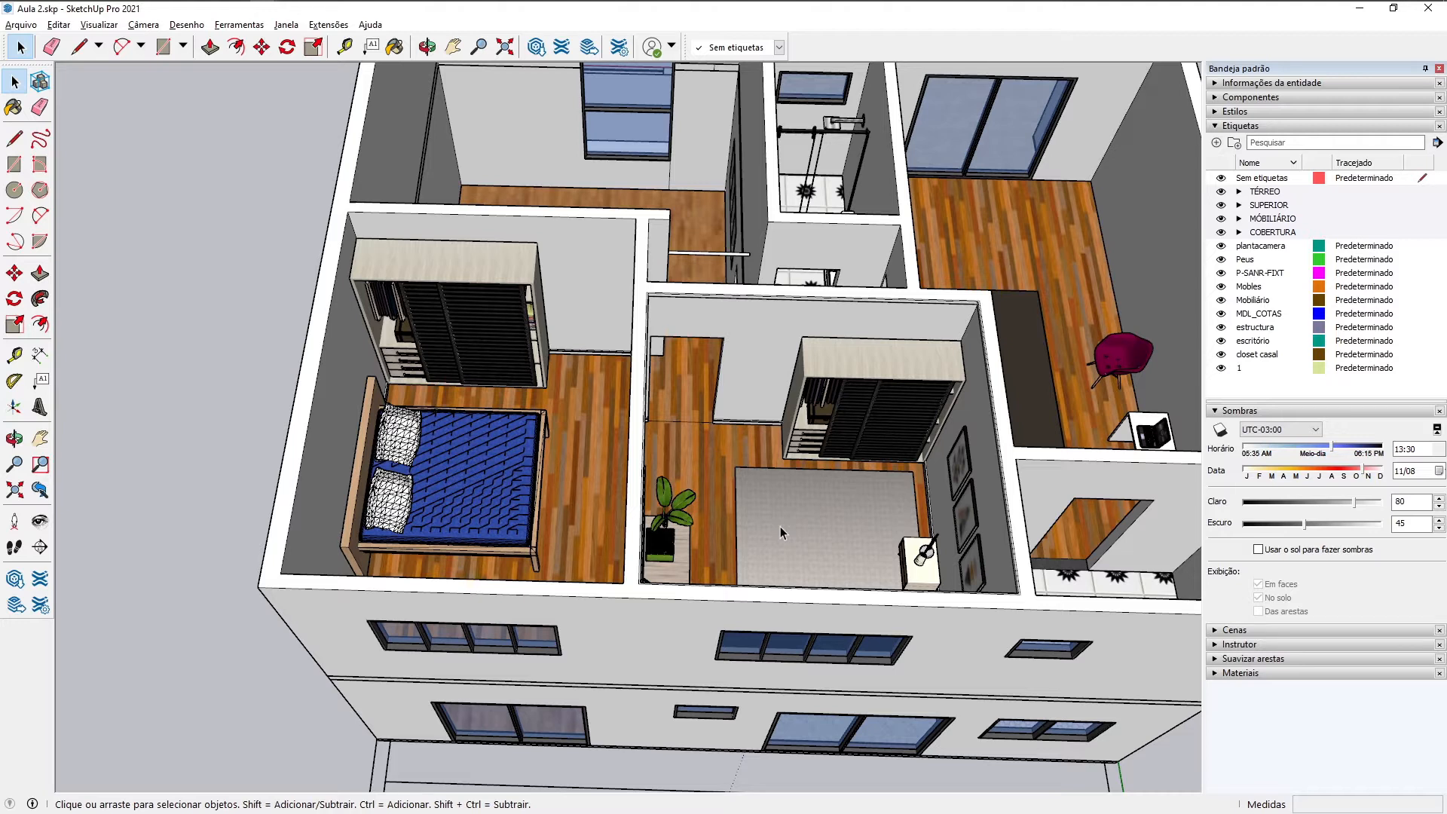
middle_drag(785, 495, 485, 526)
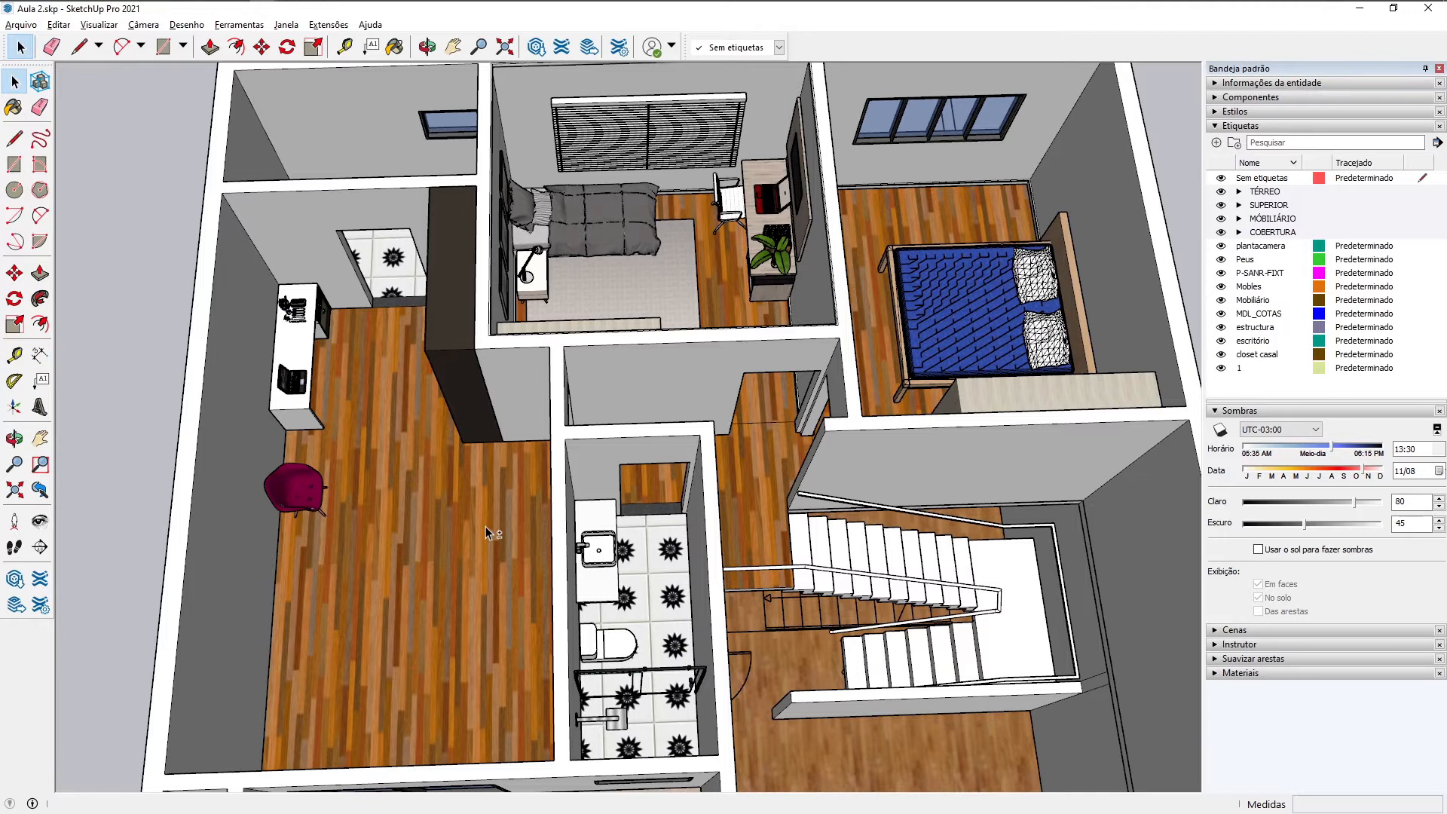
scroll(481, 527, down, 3)
mouse_move(481, 527)
middle_down()
mouse_move(475, 499)
mouse_move(476, 518)
middle_up()
click(475, 499)
scroll(476, 518, up, 1)
scroll(476, 518, up, 1)
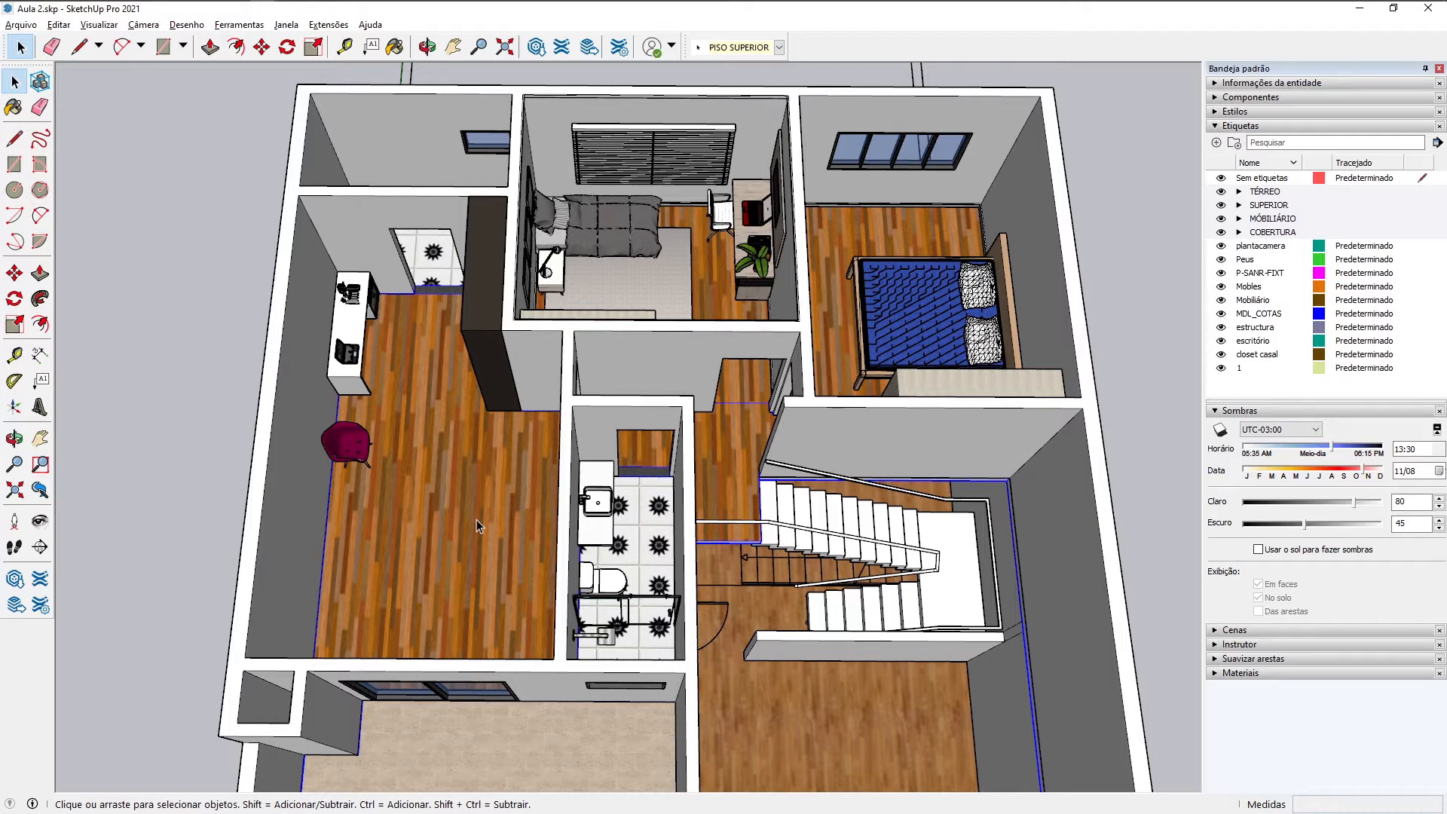
click(1172, 282)
Step: Search 3D Warehouse for "textura madeira"
click(539, 47)
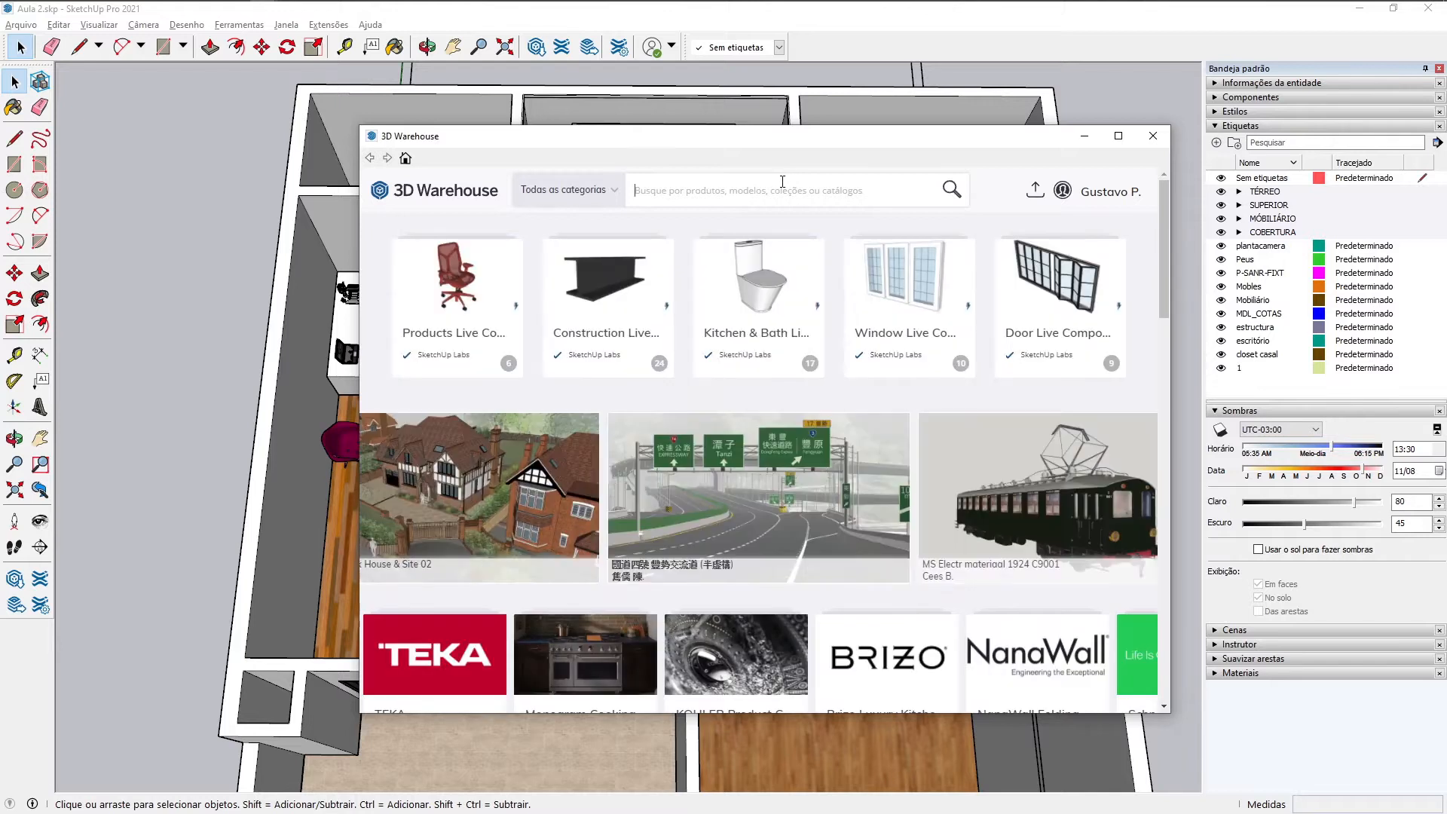
text(t)
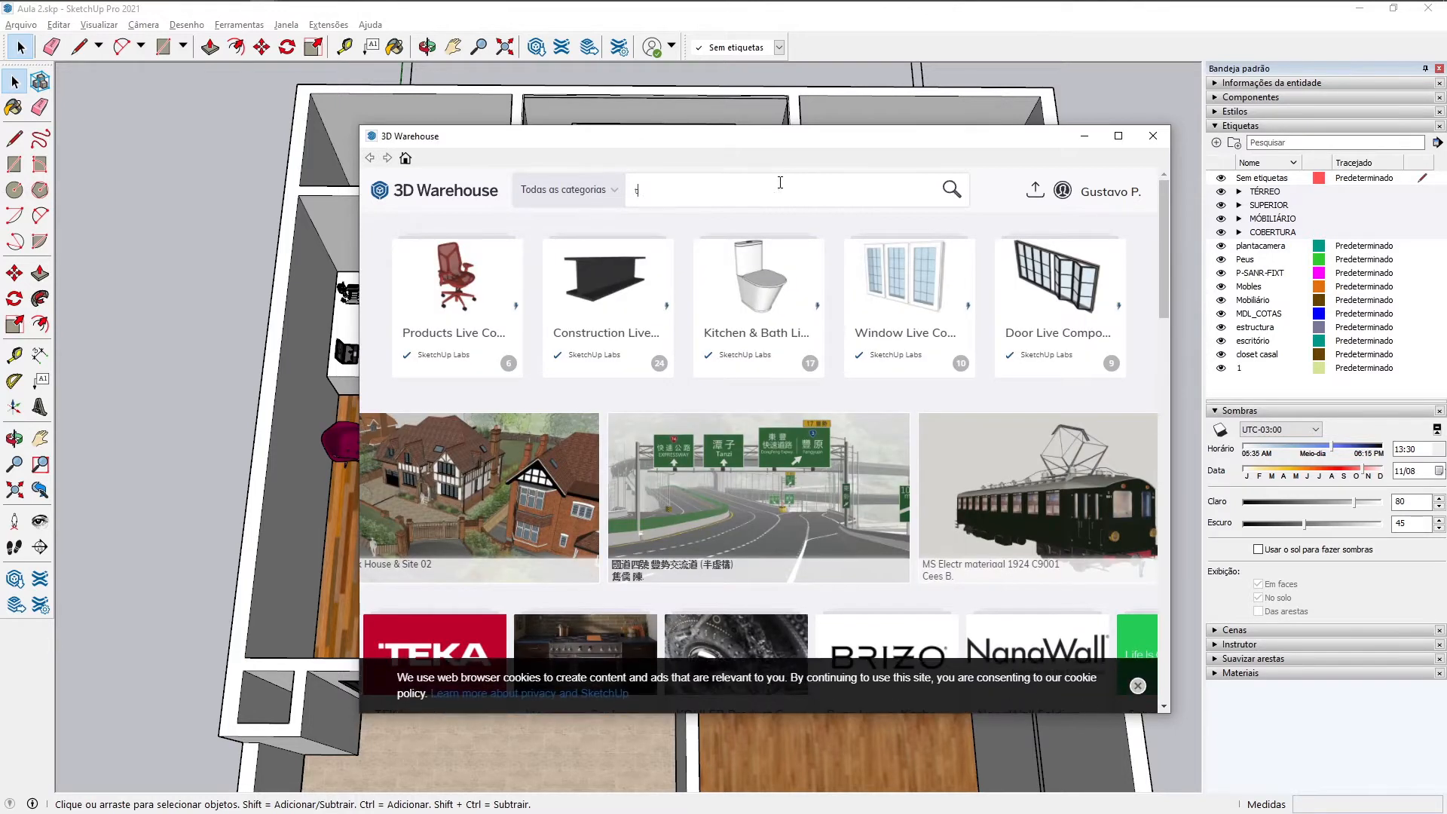
text(extura madeira)
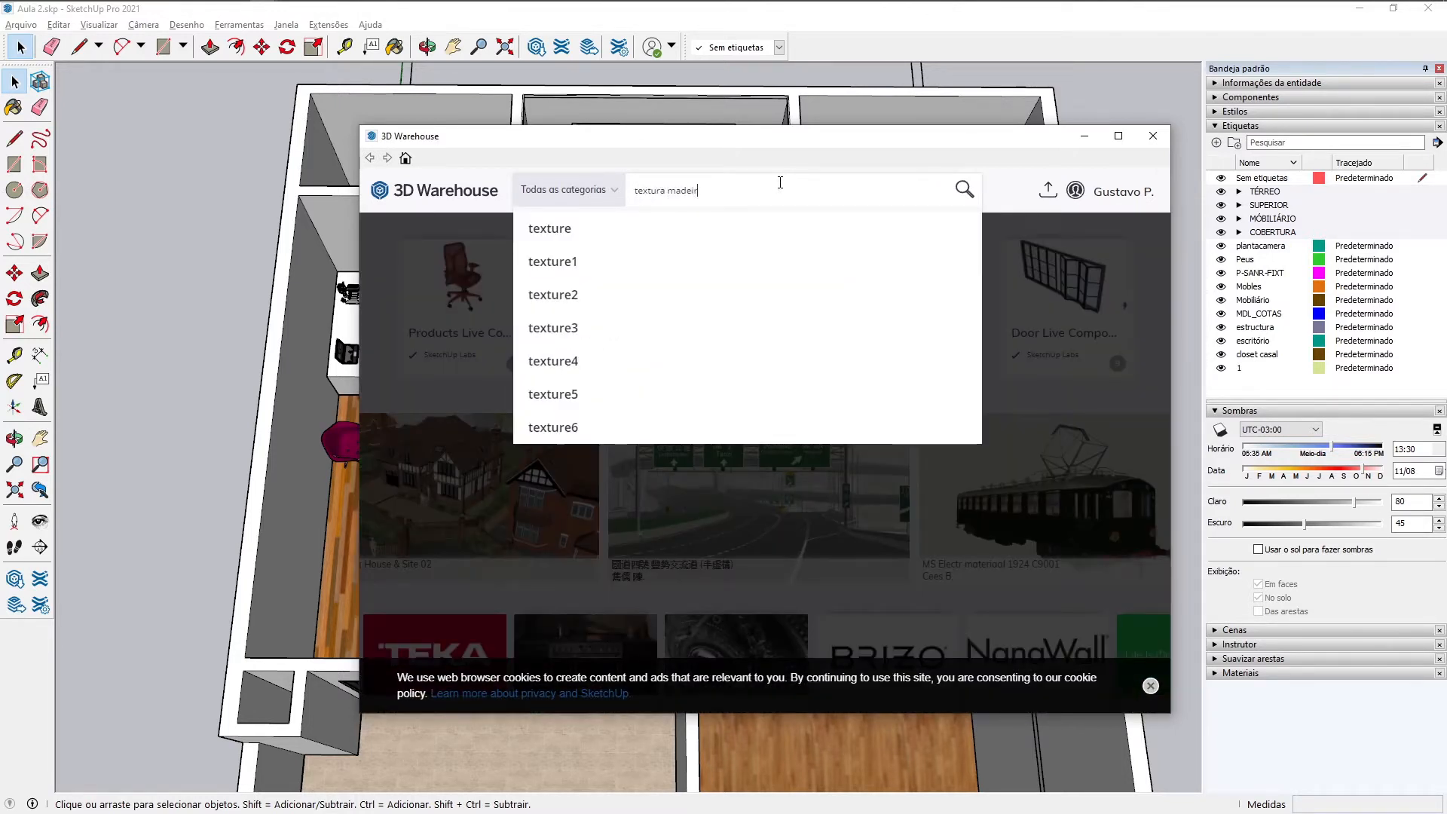
key(Return)
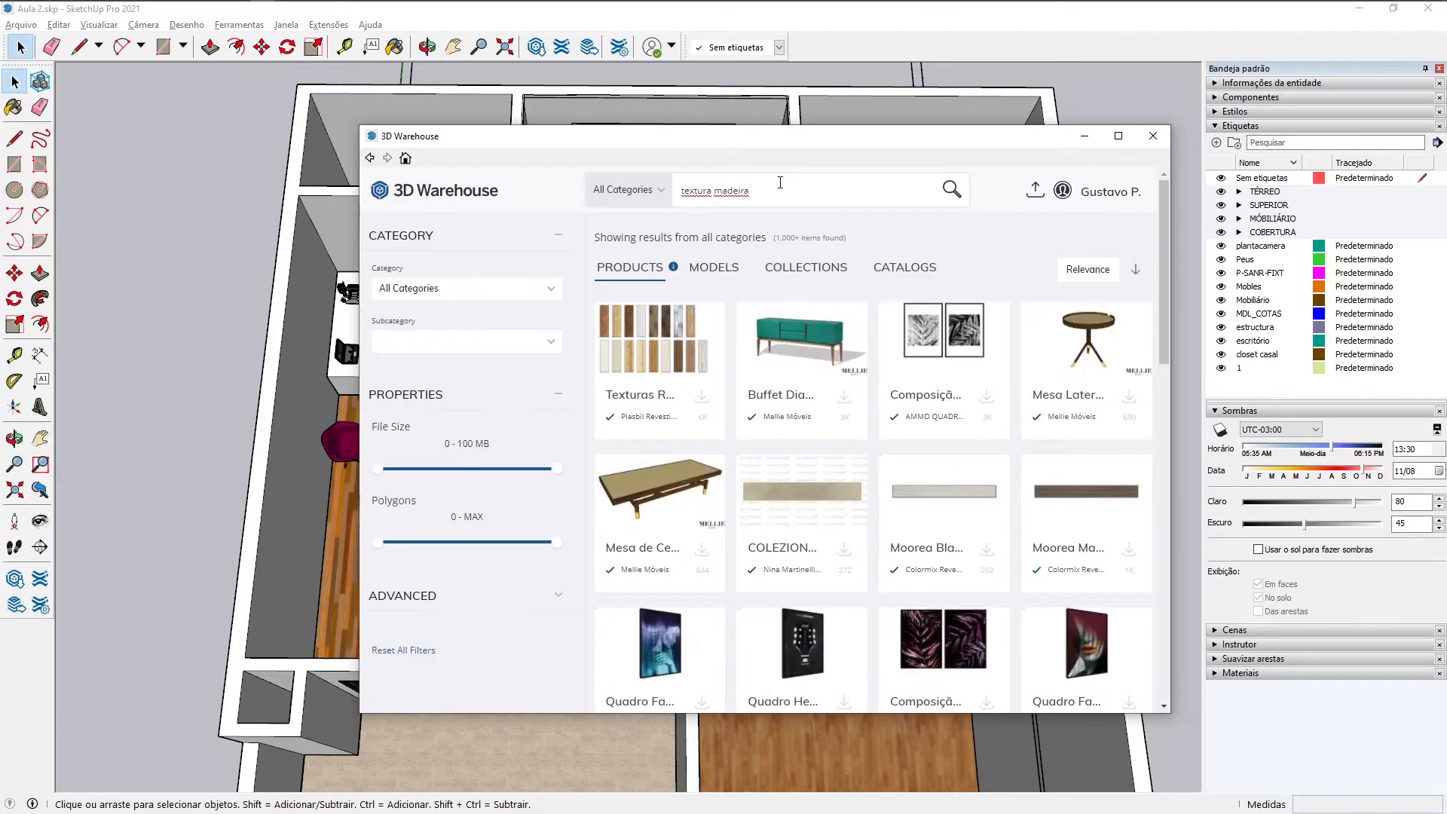
Step: Limit the wood texture results to models and sort them by popularity
click(712, 268)
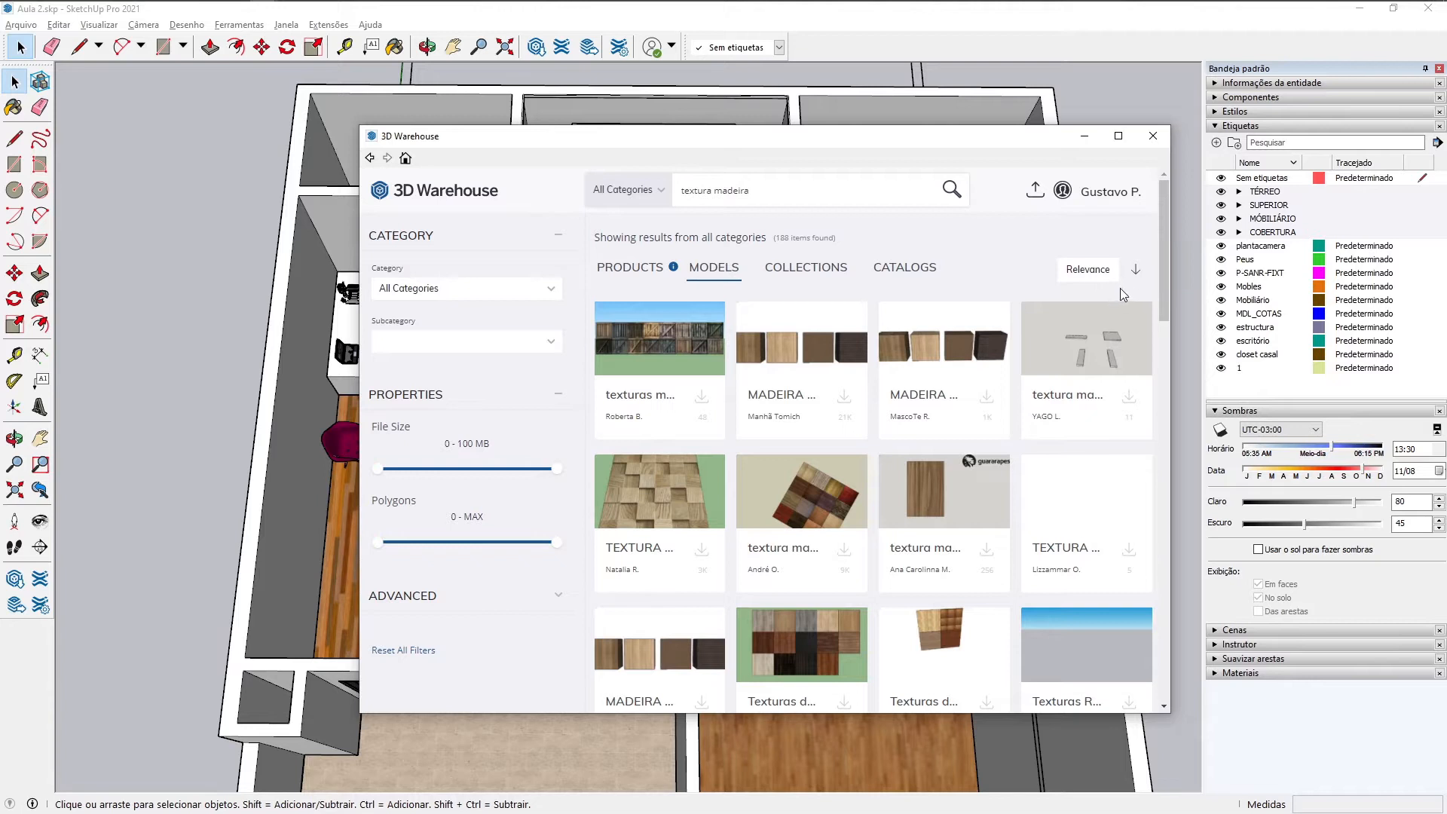
mouse_move(1116, 238)
click(1070, 271)
click(1069, 324)
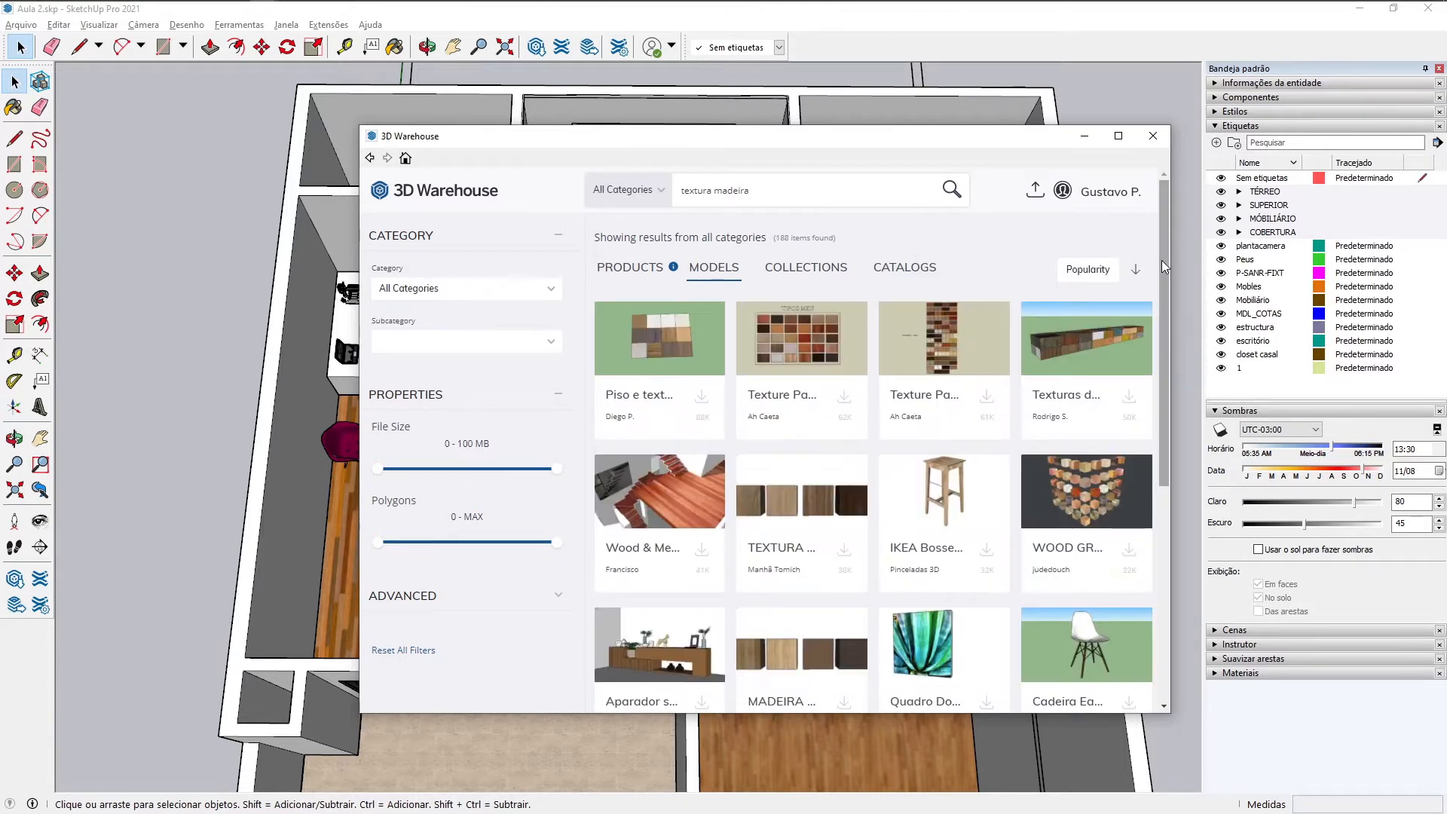
Step: Browse the model results for a wood texture suited to the upper floor
drag(806, 135, 667, 109)
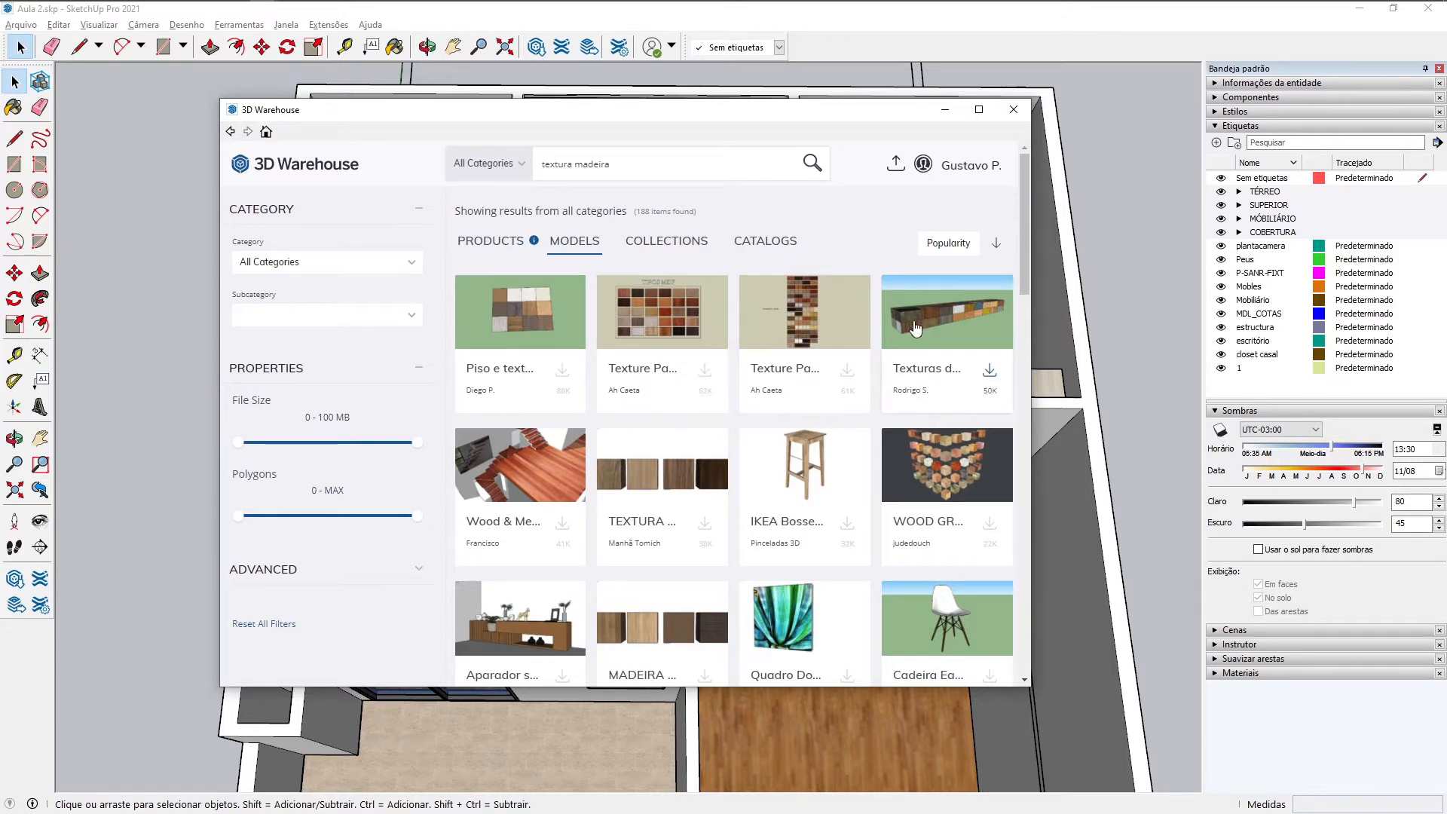
scroll(829, 346, down, 3)
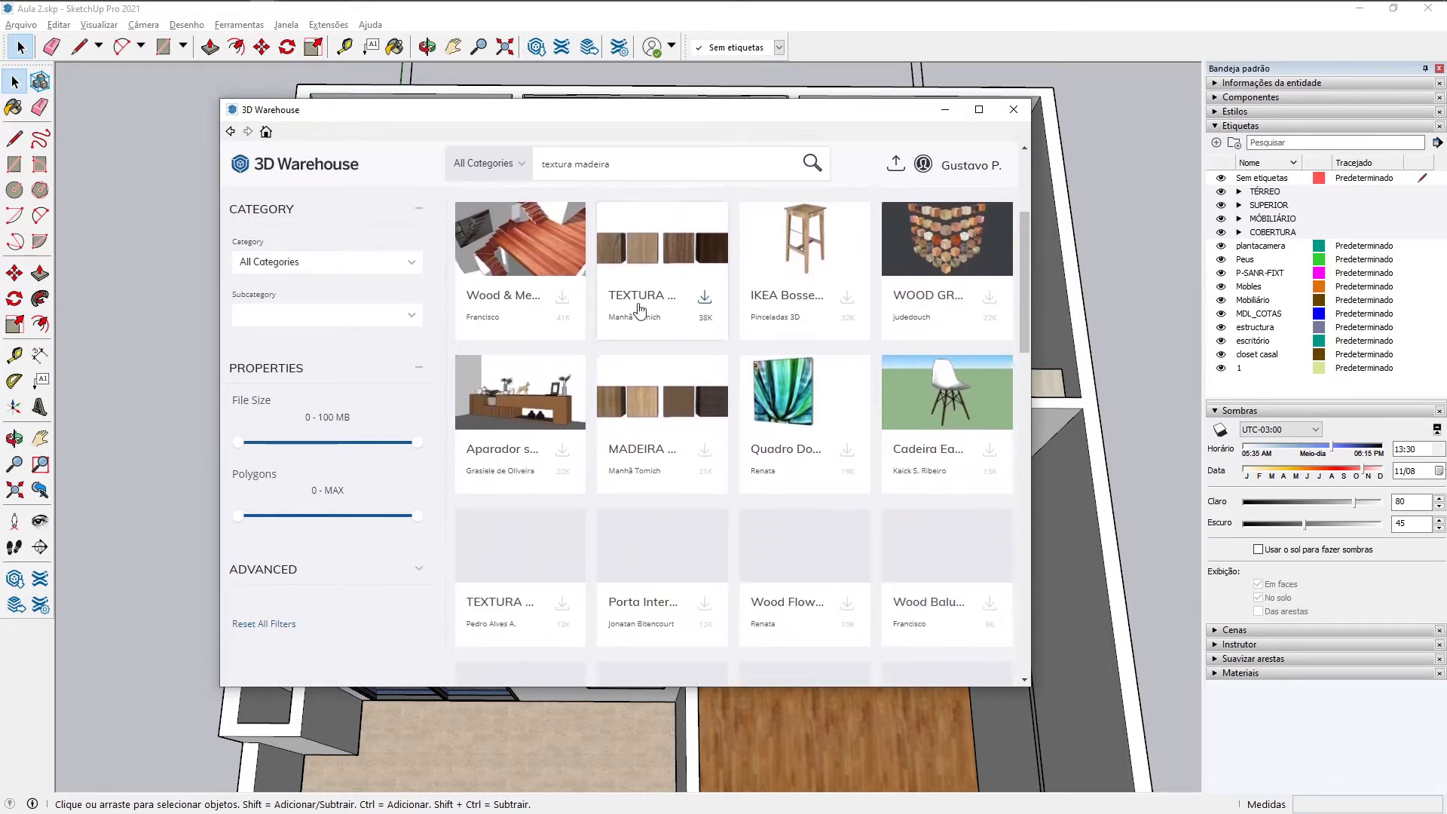
scroll(677, 428, down, 2)
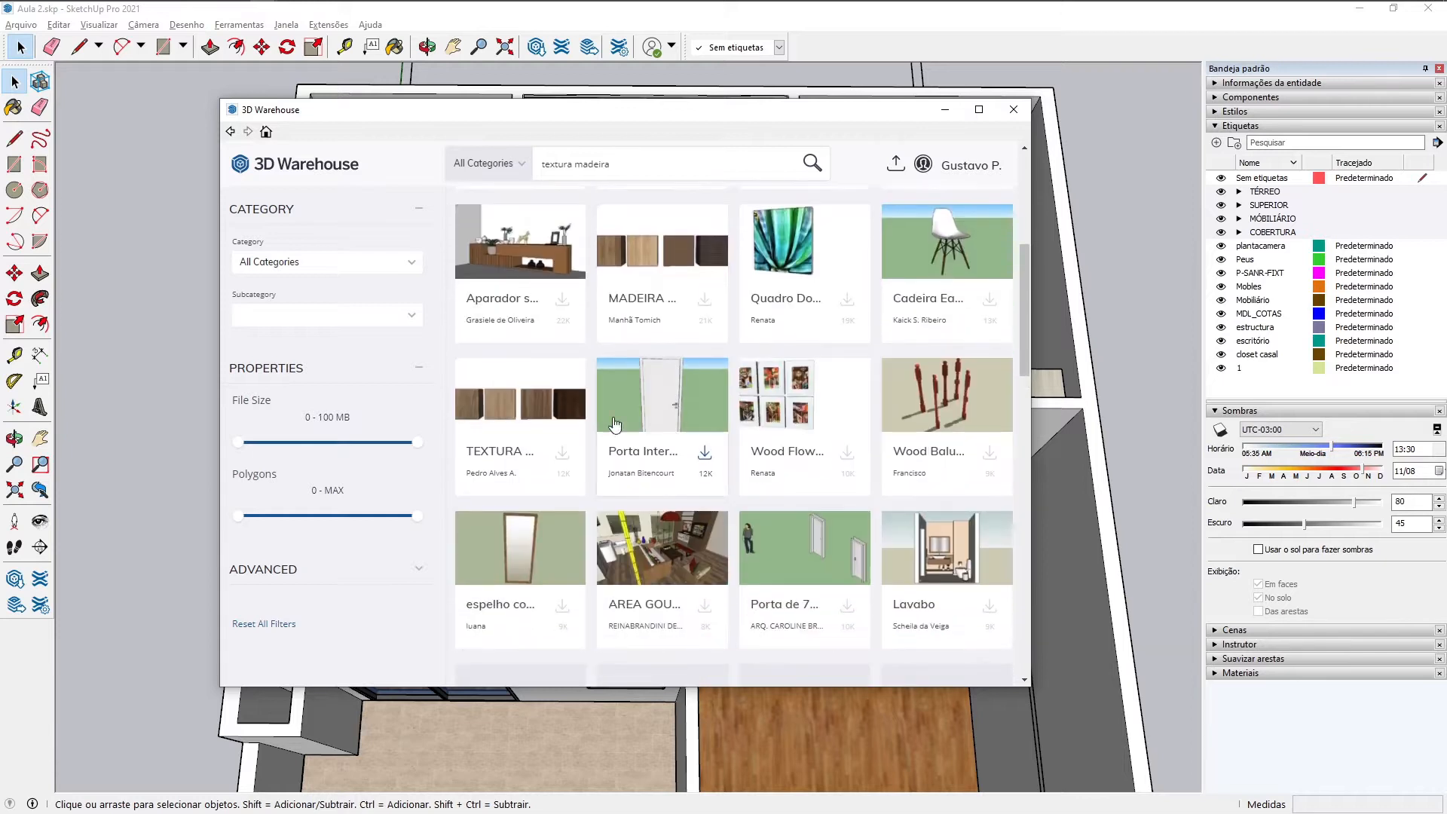
scroll(562, 392, down, 3)
scroll(562, 391, down, 6)
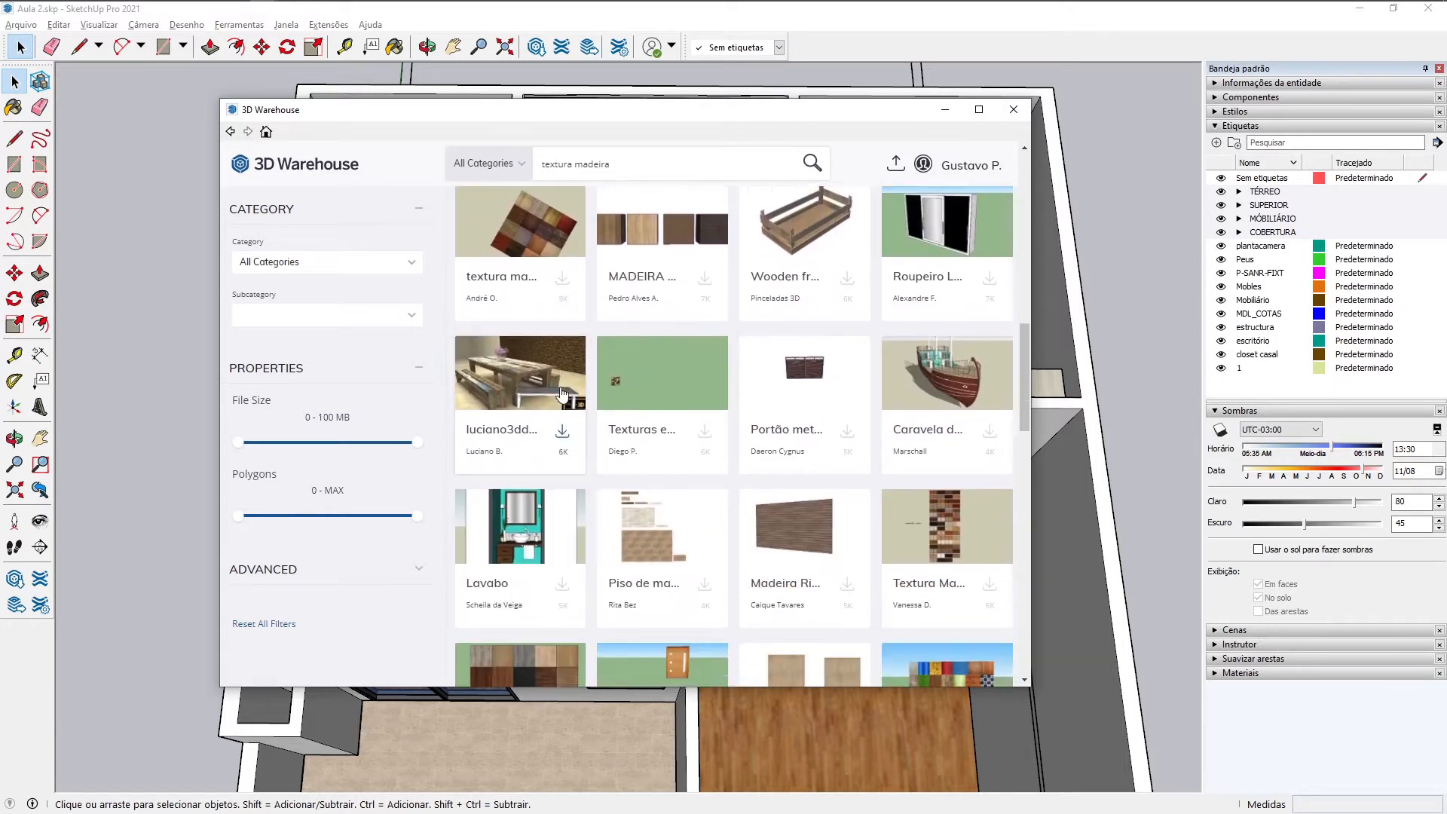
scroll(562, 392, down, 6)
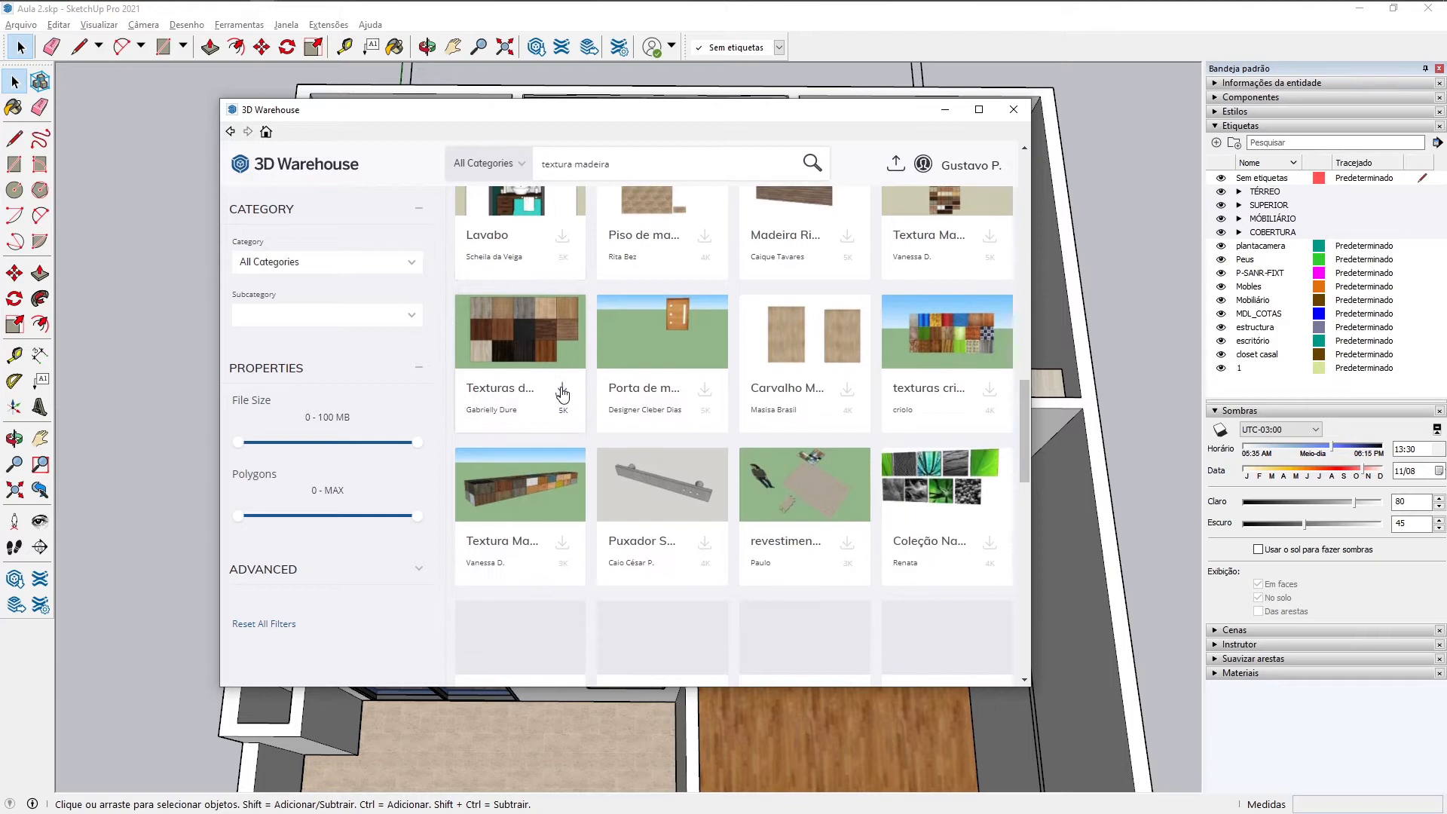
scroll(562, 391, down, 7)
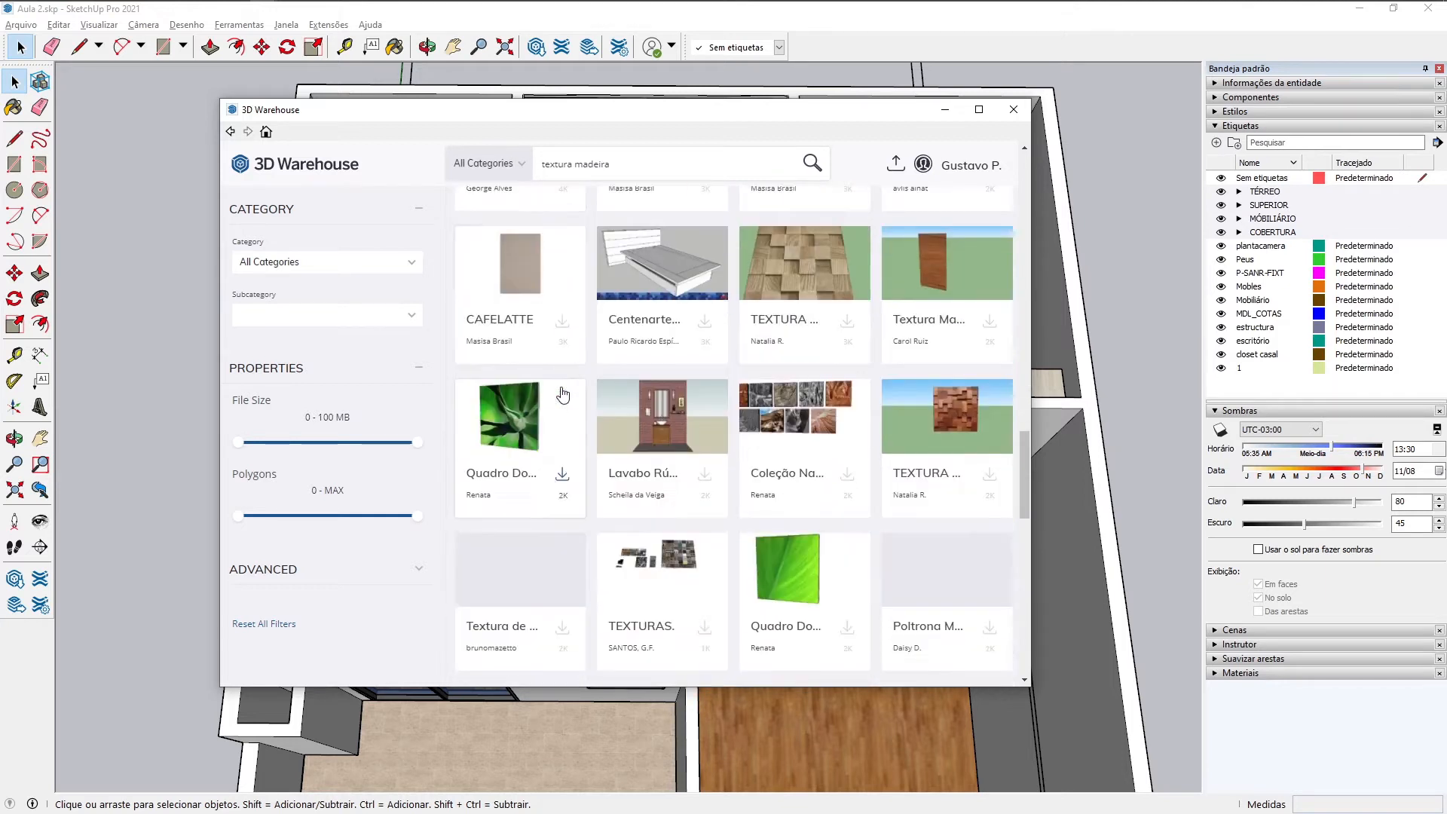
scroll(563, 393, down, 6)
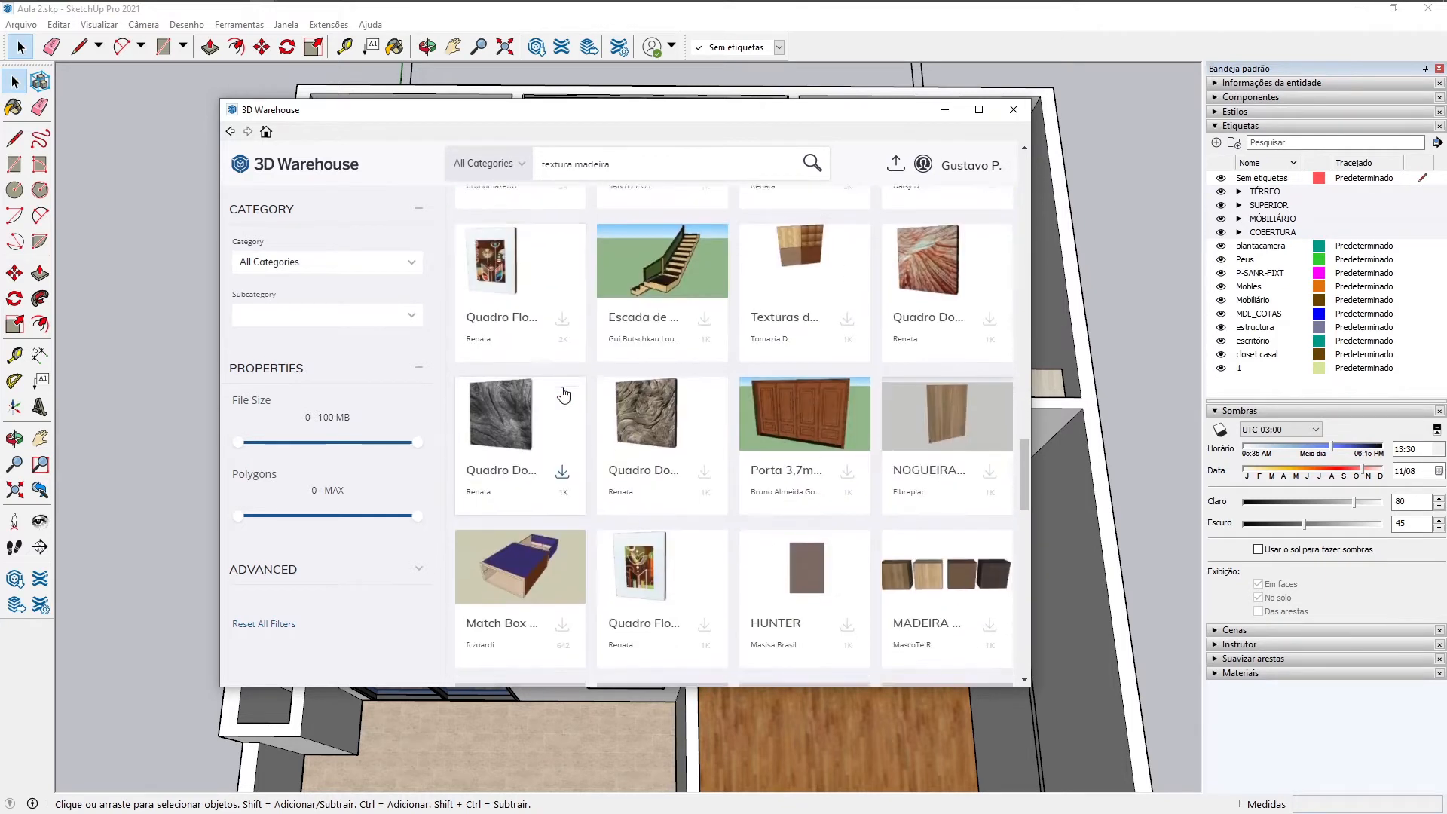
scroll(562, 392, down, 7)
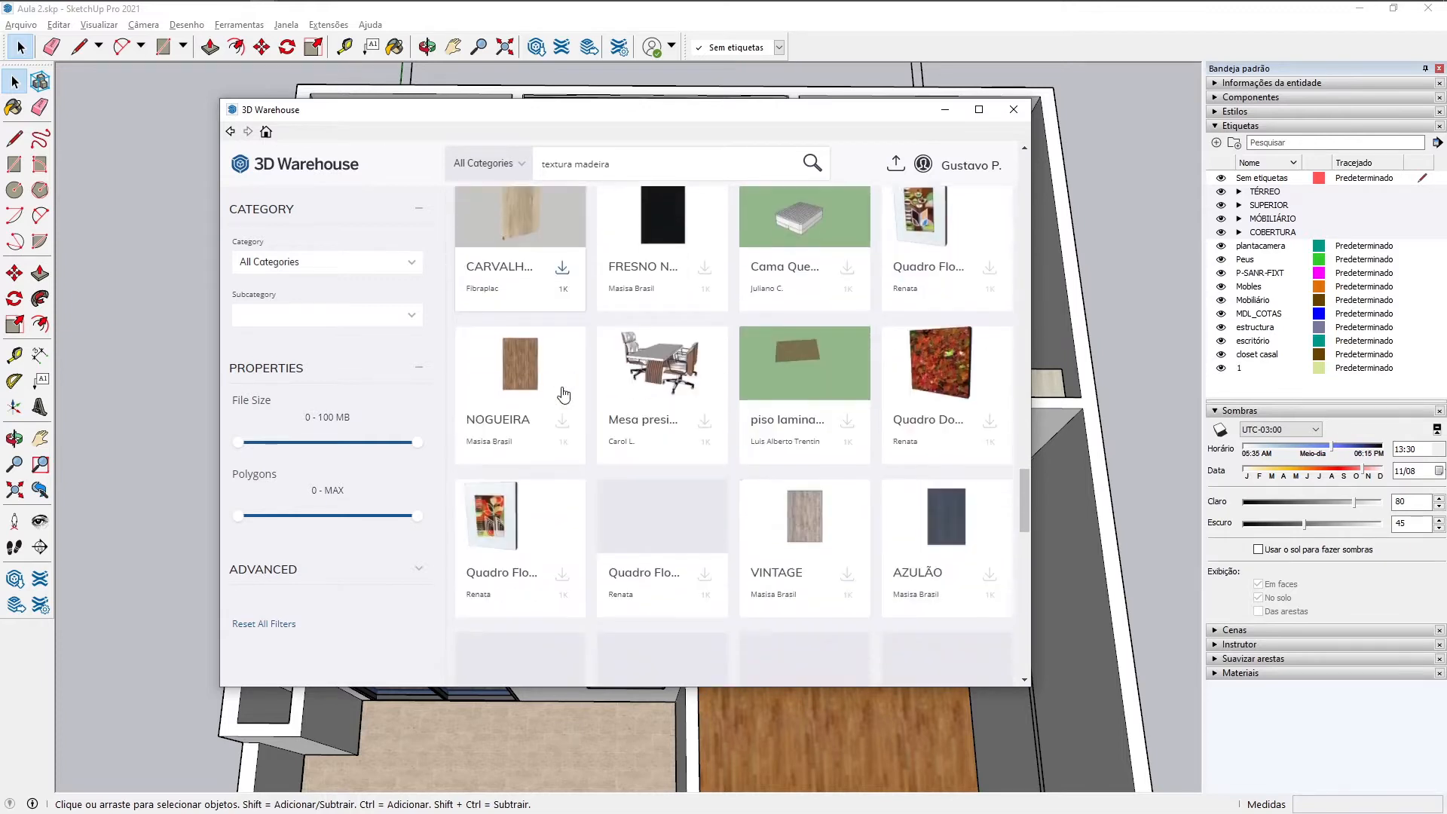
scroll(562, 394, down, 6)
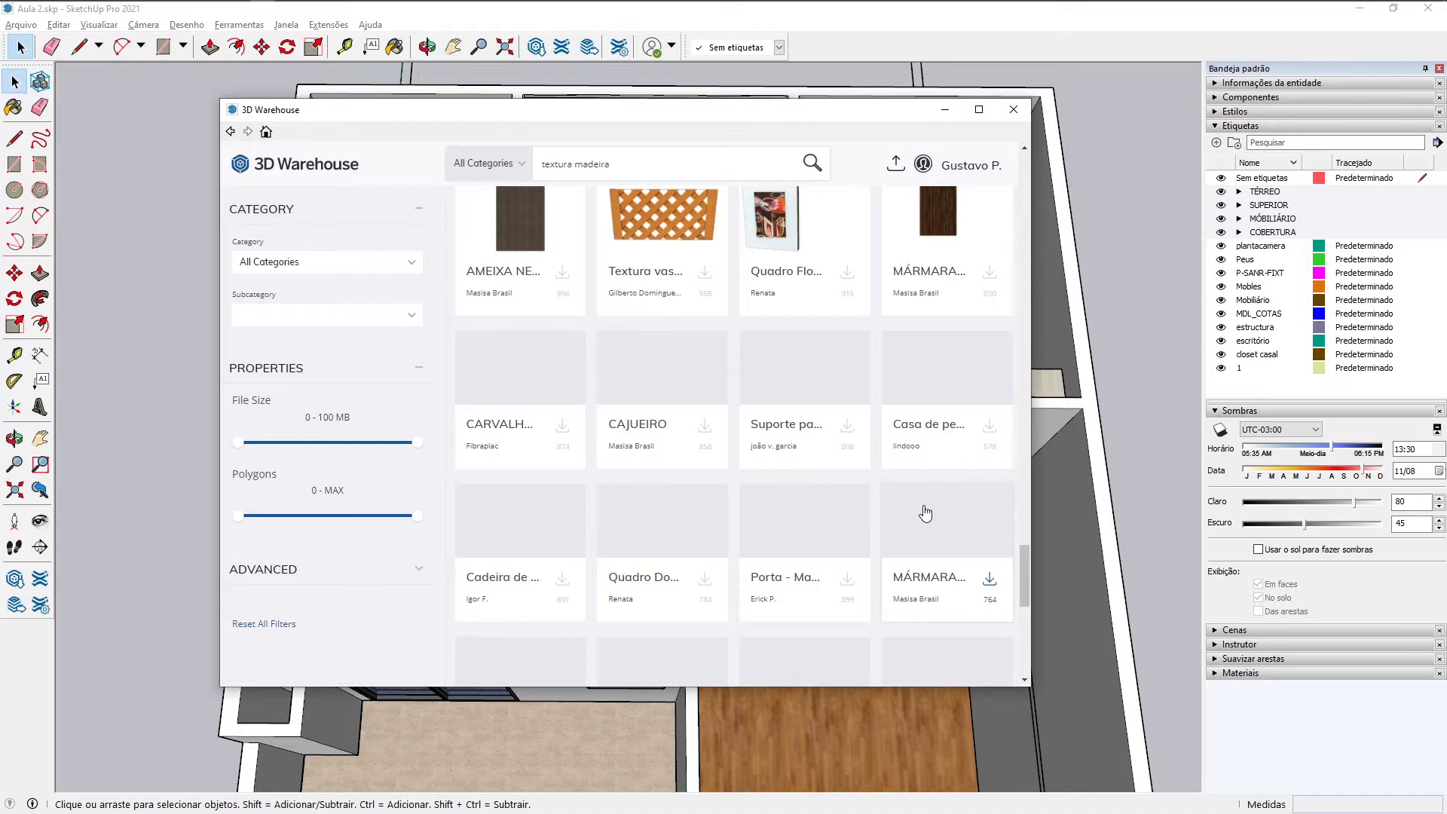
scroll(914, 513, down, 1)
scroll(914, 512, down, 5)
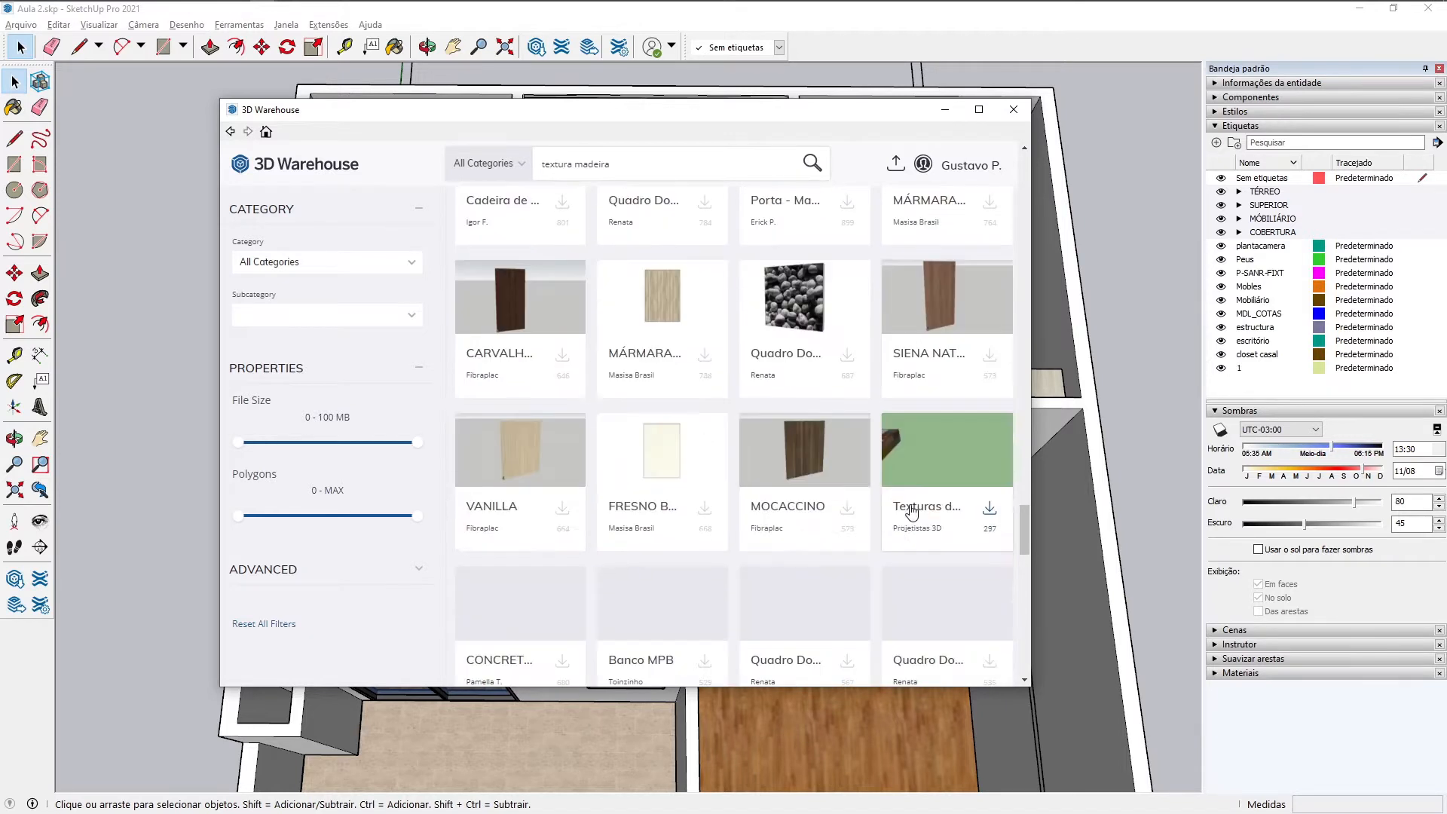
scroll(913, 510, up, 12)
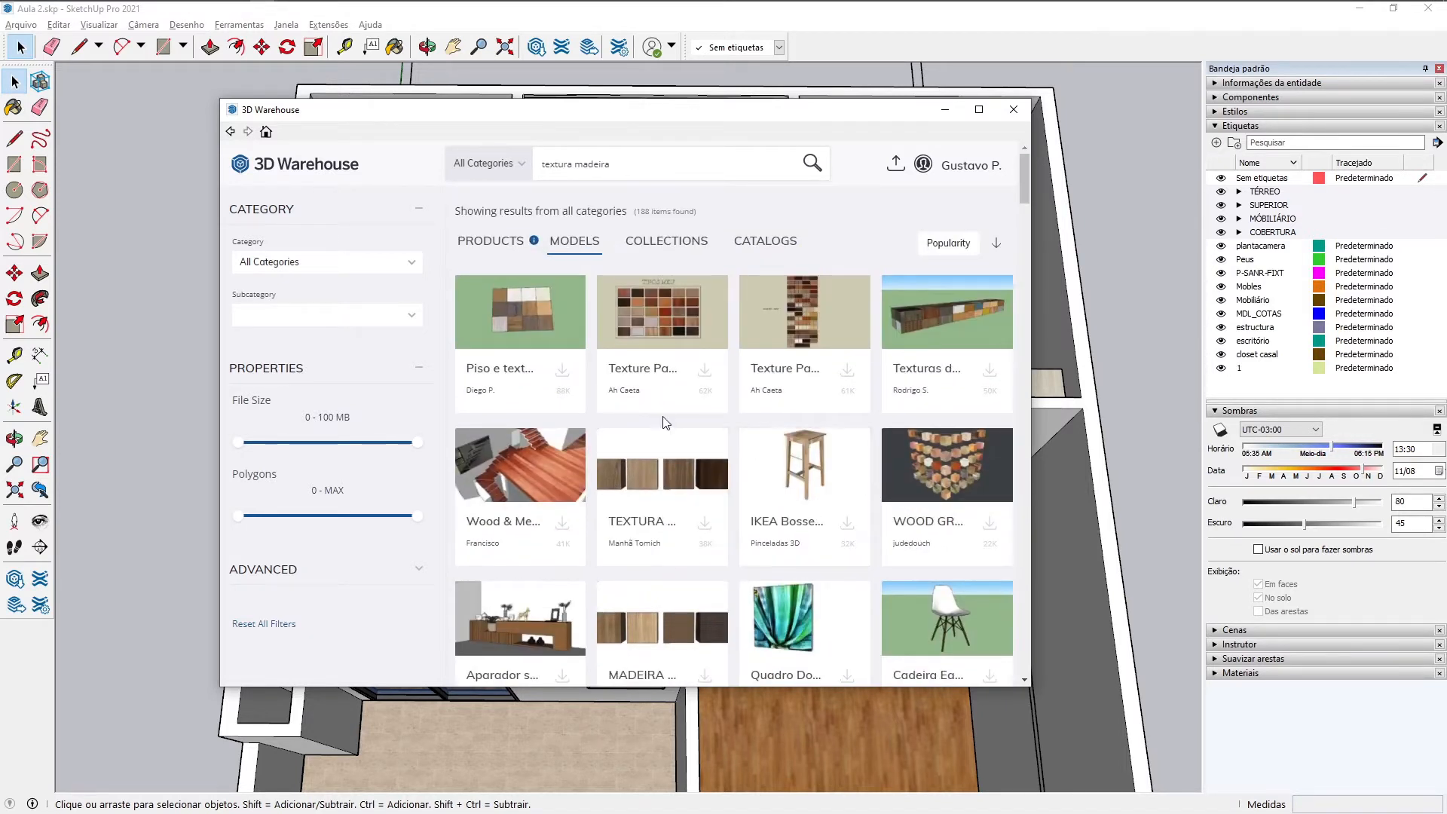
scroll(866, 452, down, 3)
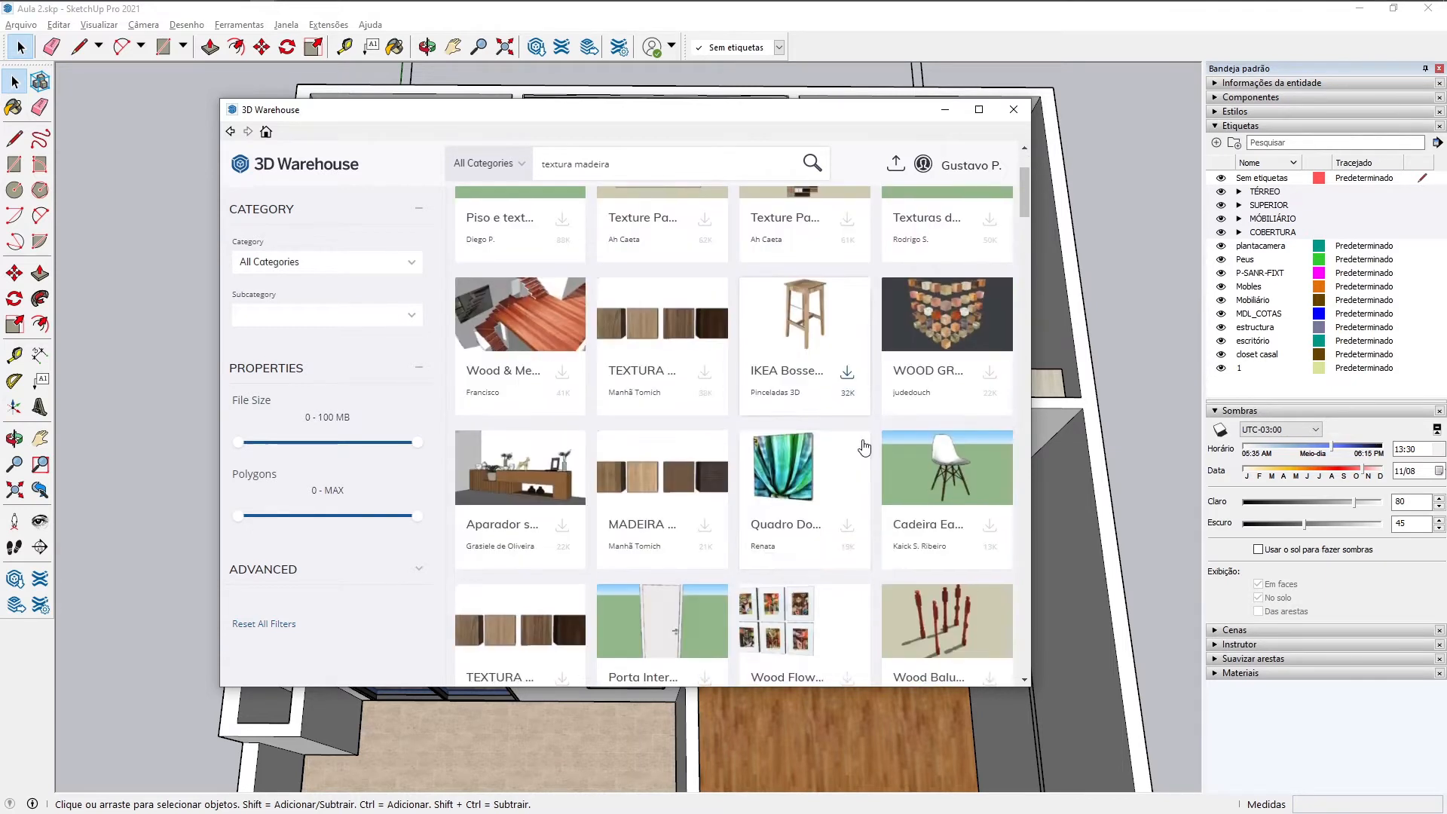
scroll(863, 449, up, 3)
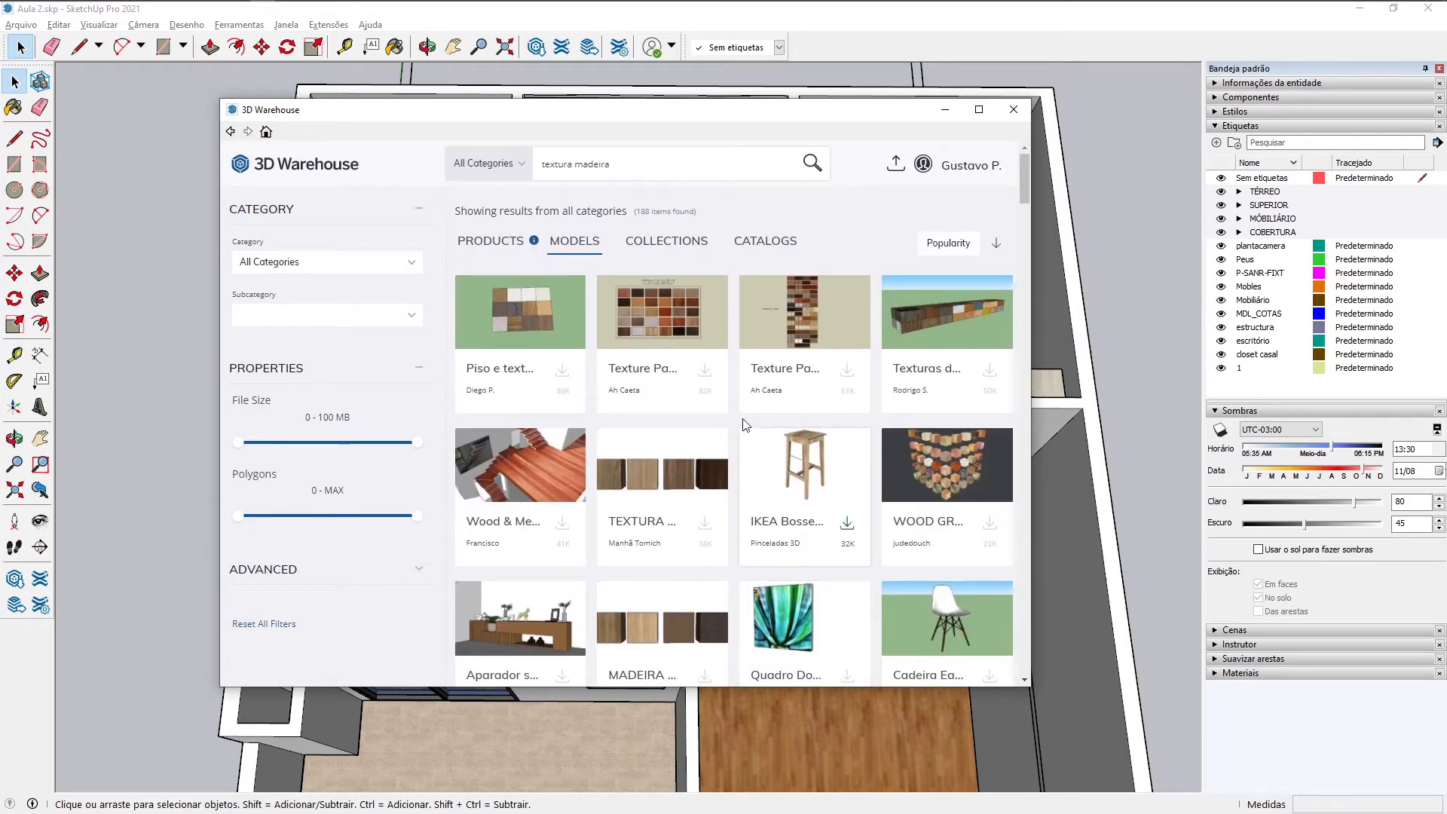
Step: Open the TEXTURA MADEIRA WOOD TEXTURE model's page and review its preview and details
click(635, 528)
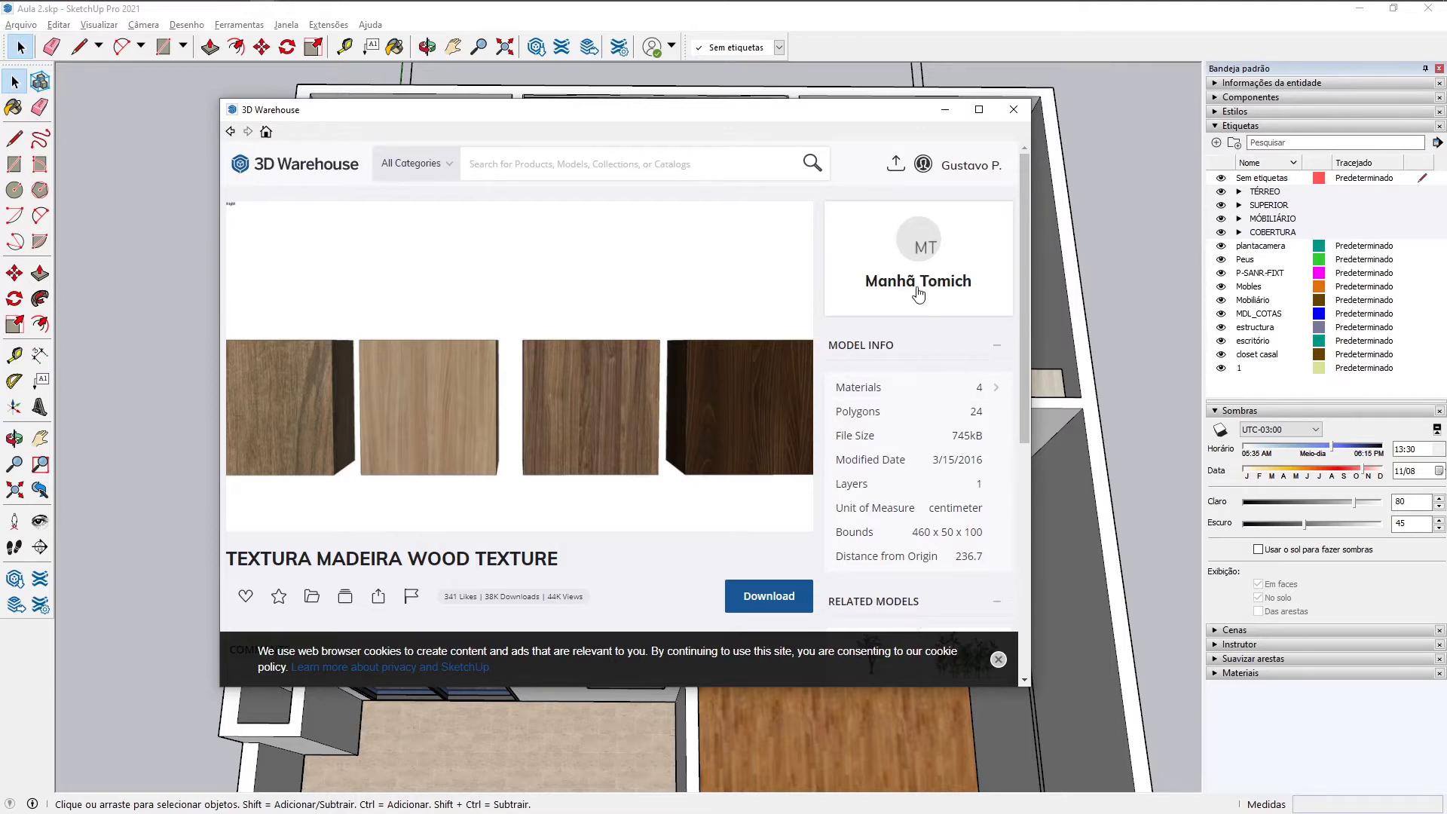
scroll(893, 271, down, 1)
scroll(654, 499, up, 1)
mouse_move(290, 421)
mouse_move(737, 371)
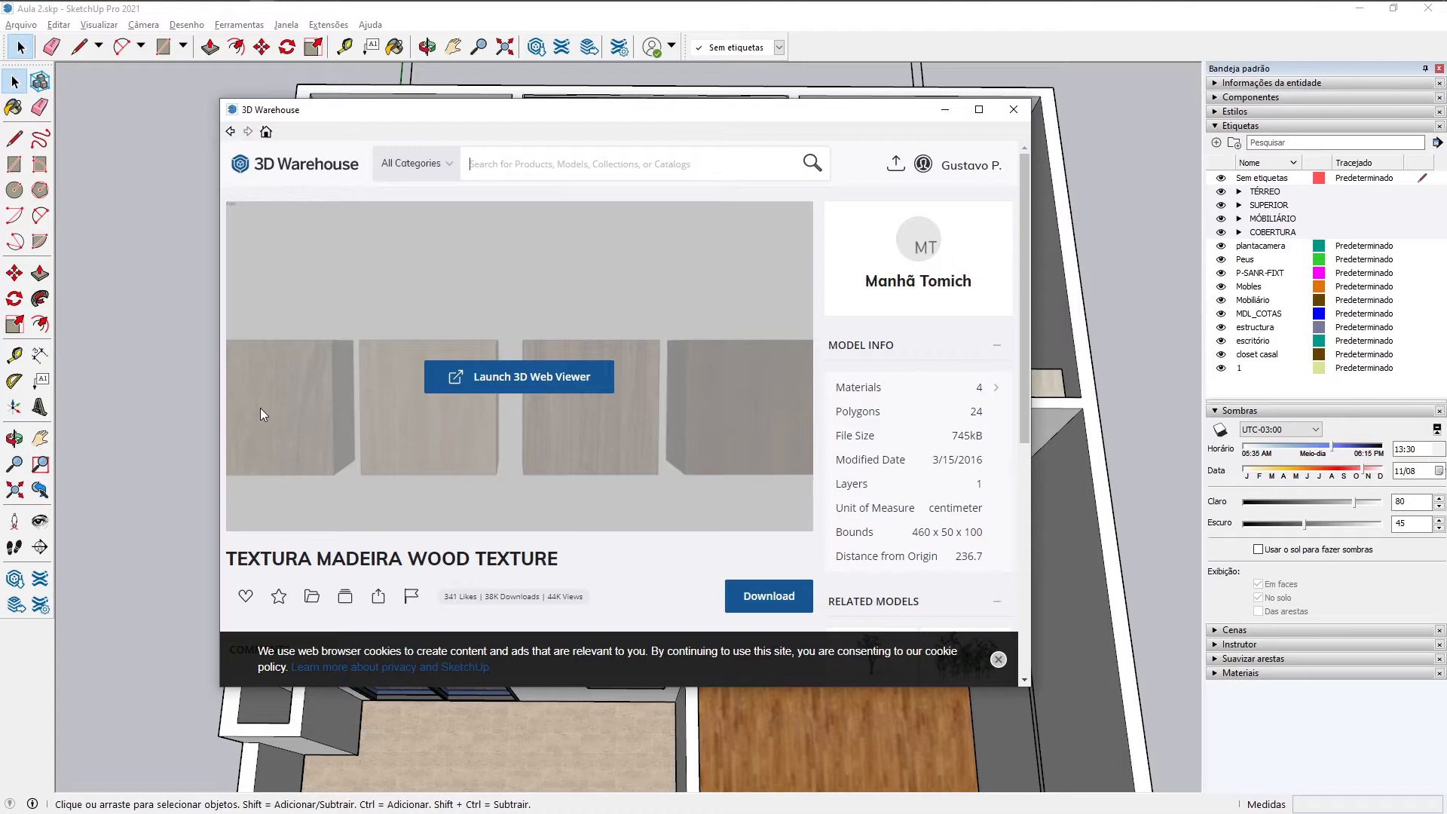
Step: List the materials in the wood texture model and download MADEIRA 002, showing it among the materials of the drawing
click(861, 390)
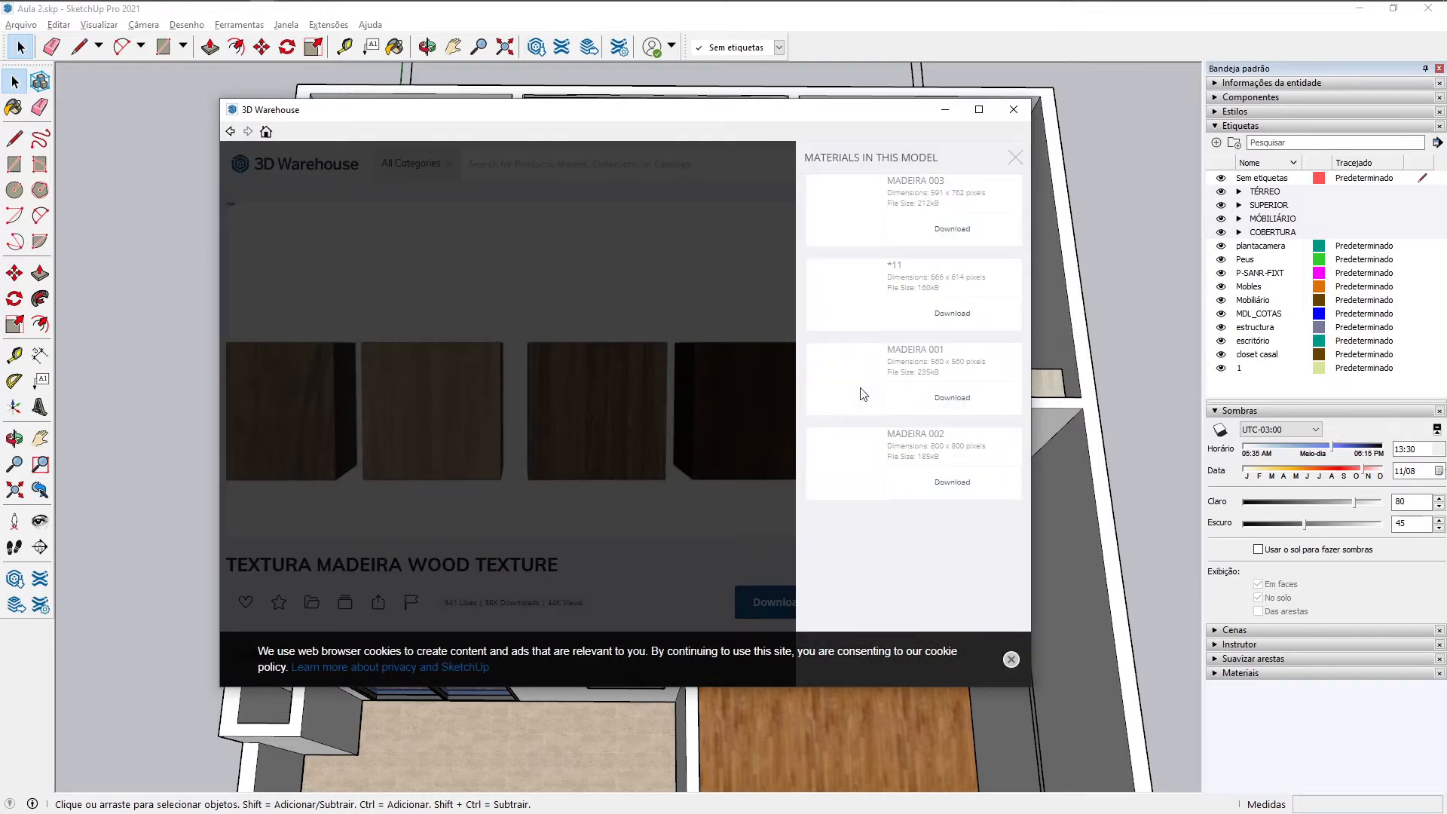
right_click(863, 314)
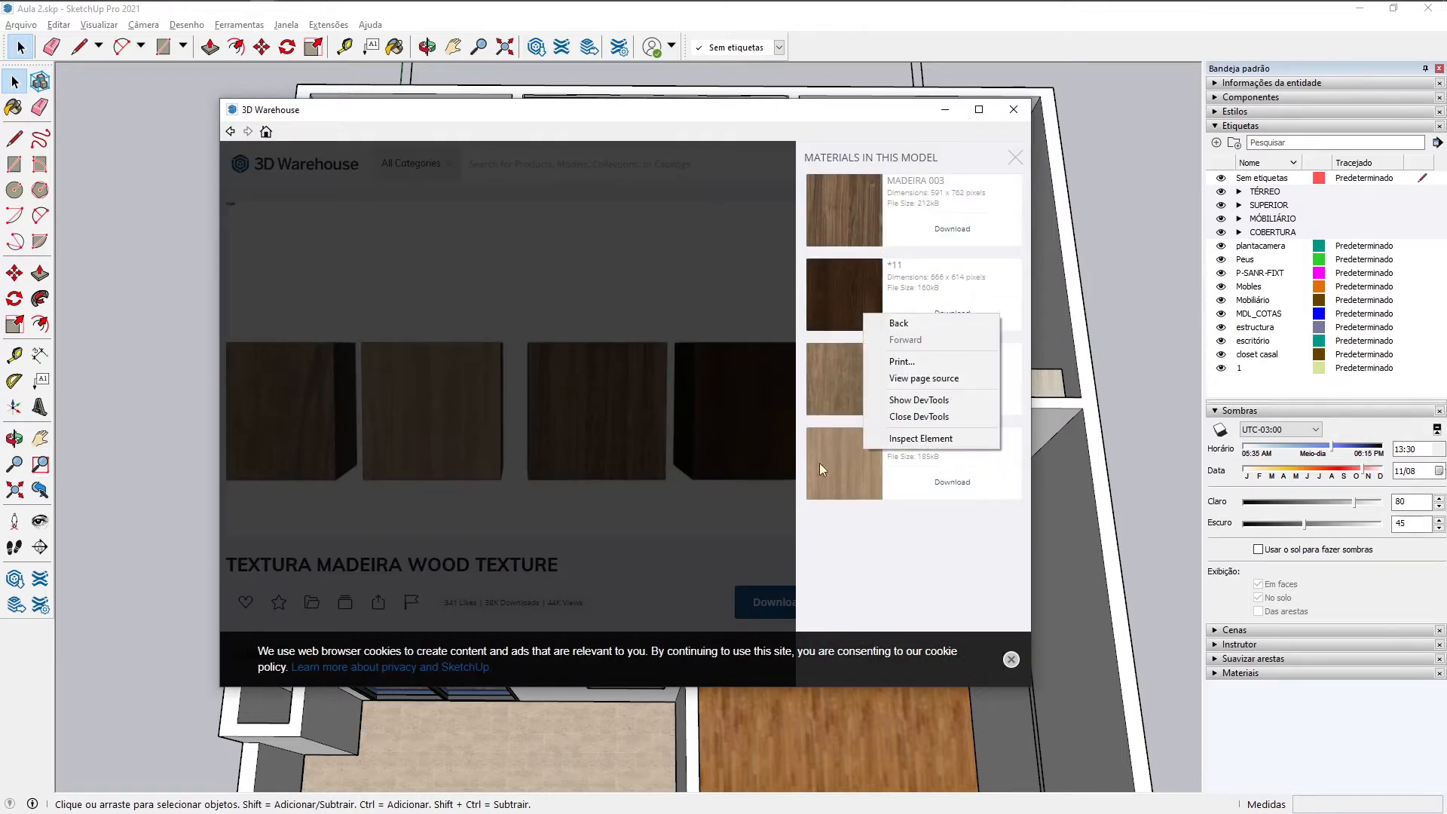
click(853, 557)
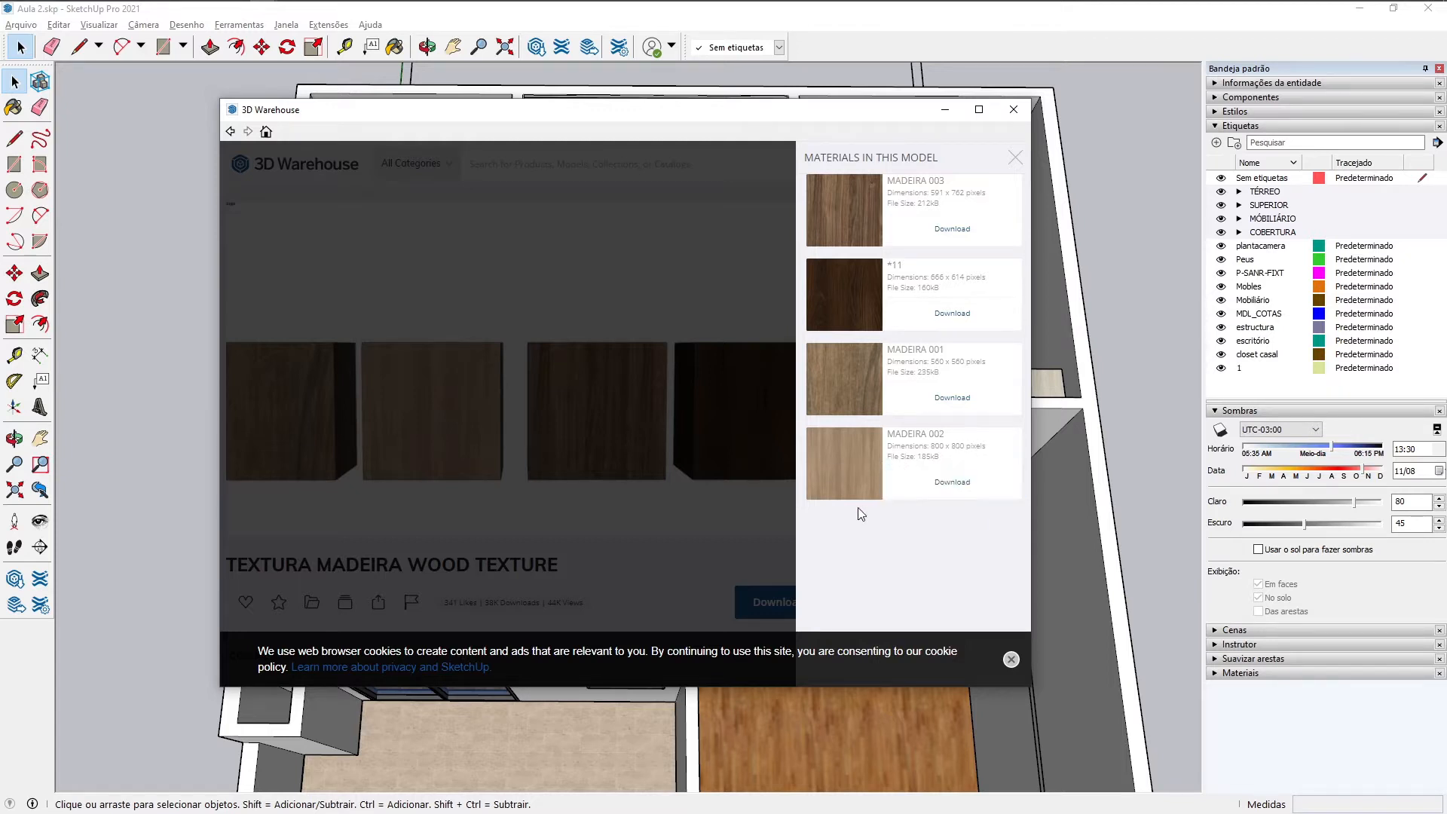
click(953, 488)
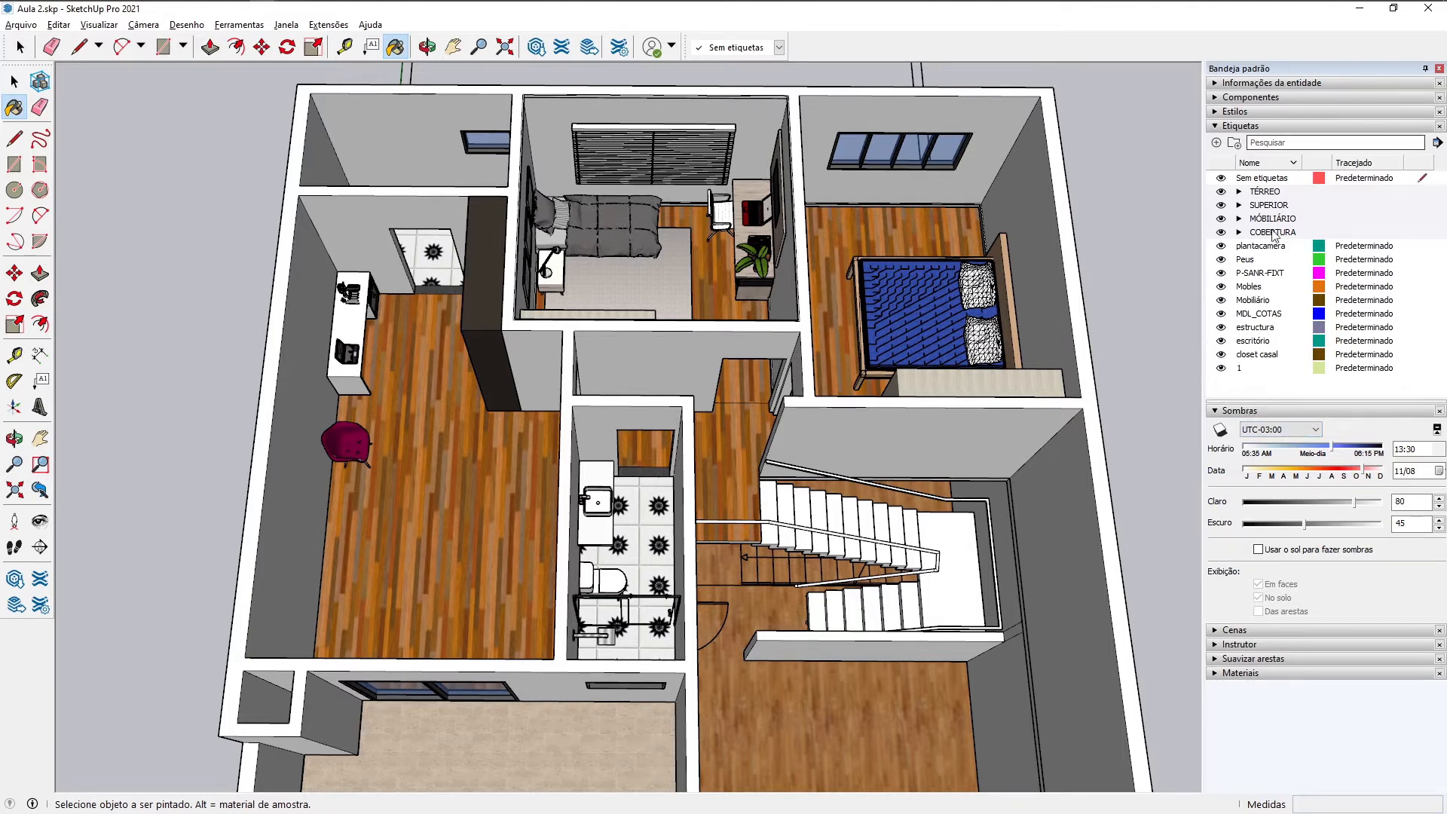
click(1216, 674)
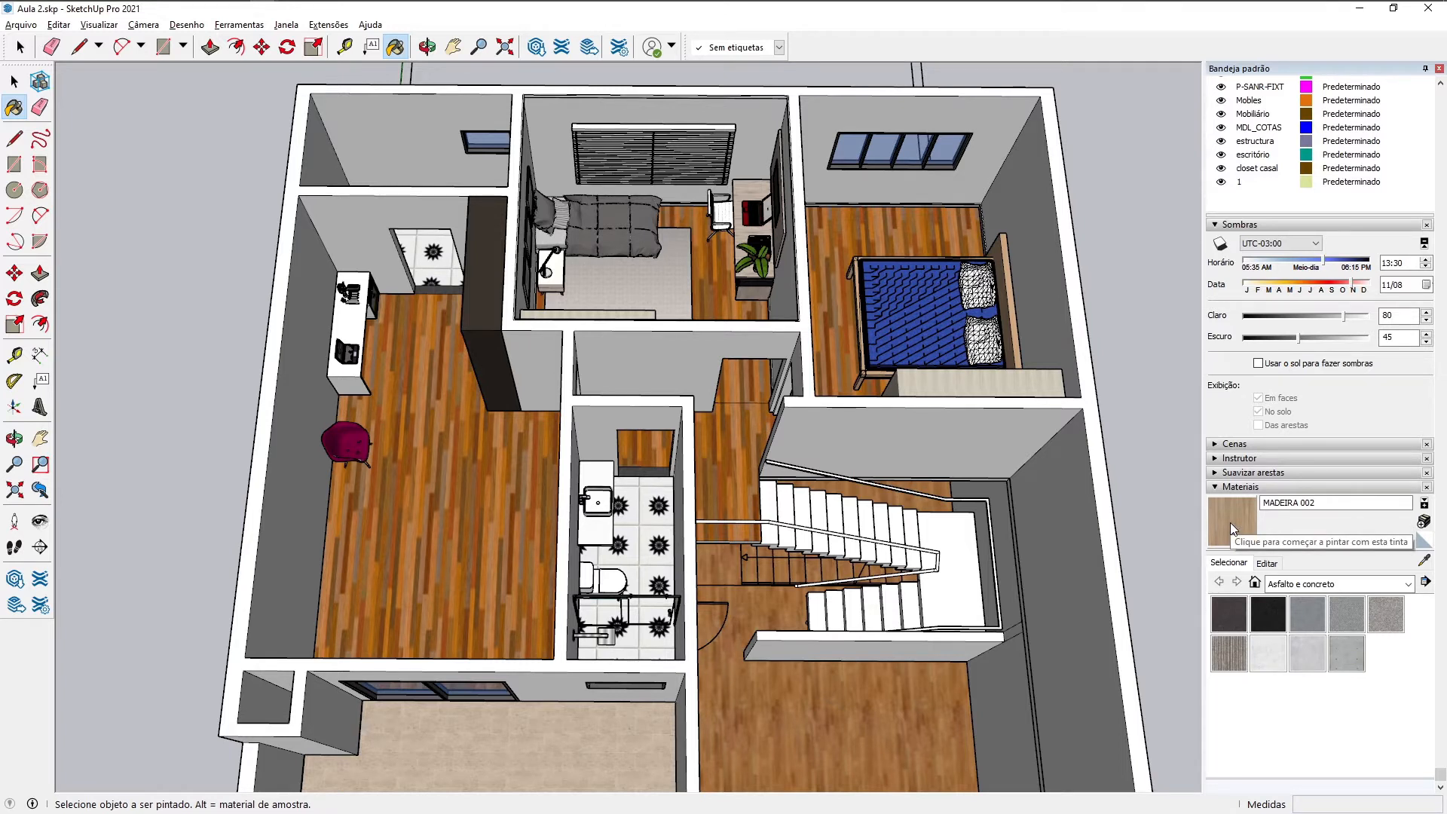
Step: Open the group containing the upper storey's wooden floors for editing, with the rooms seen from above
click(14, 82)
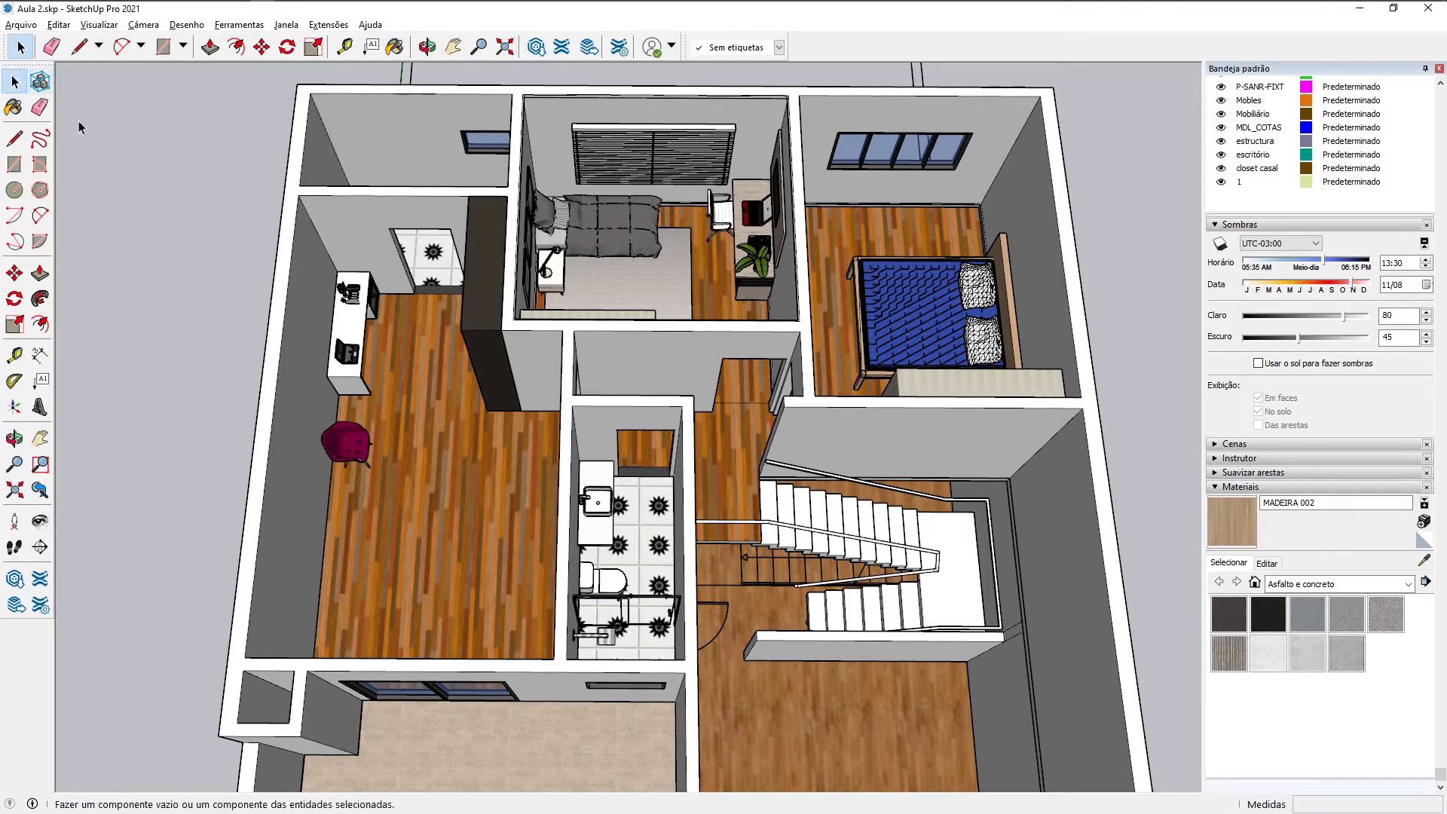
double_click(473, 479)
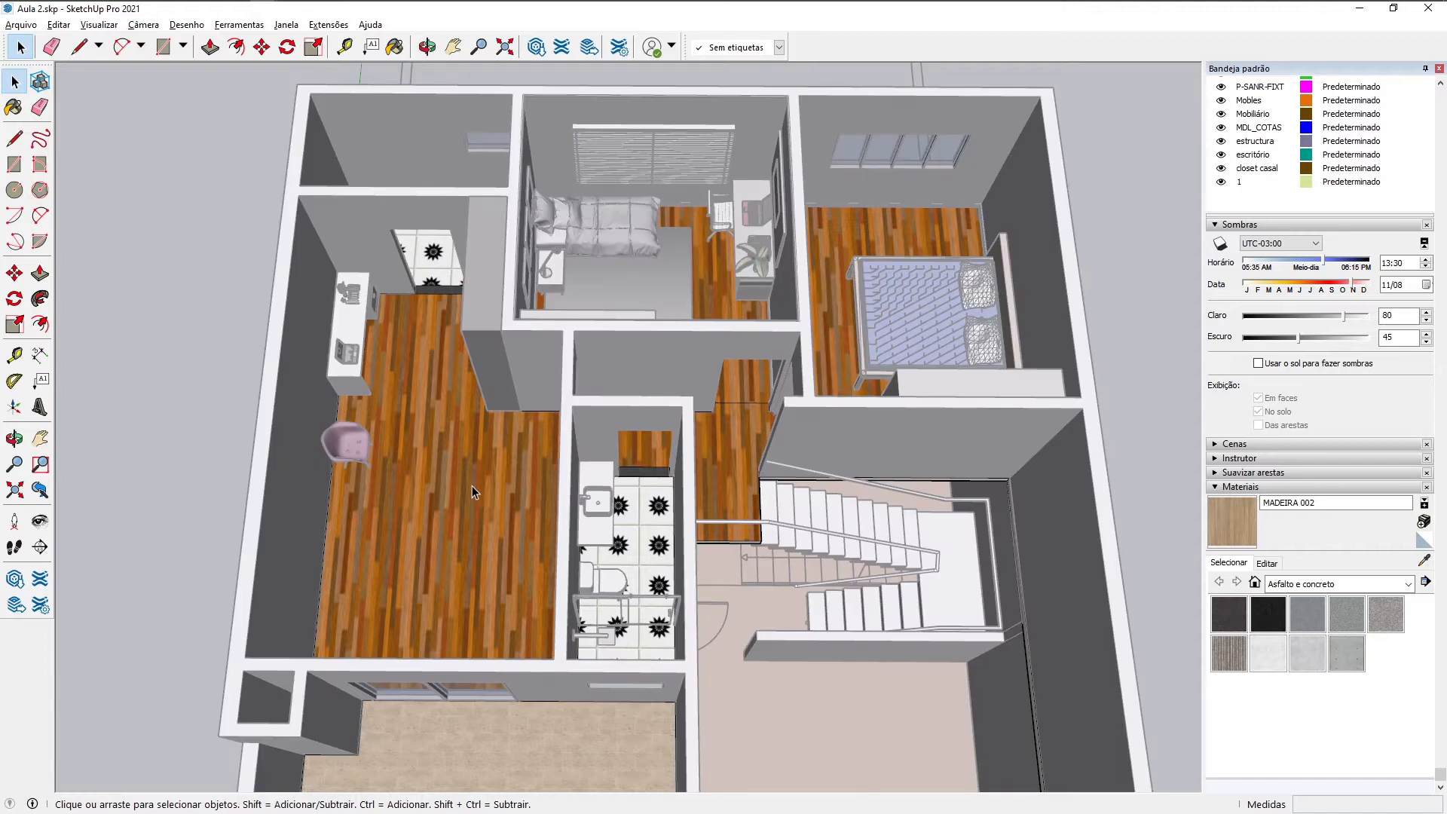
middle_drag(434, 396, 417, 426)
key(space)
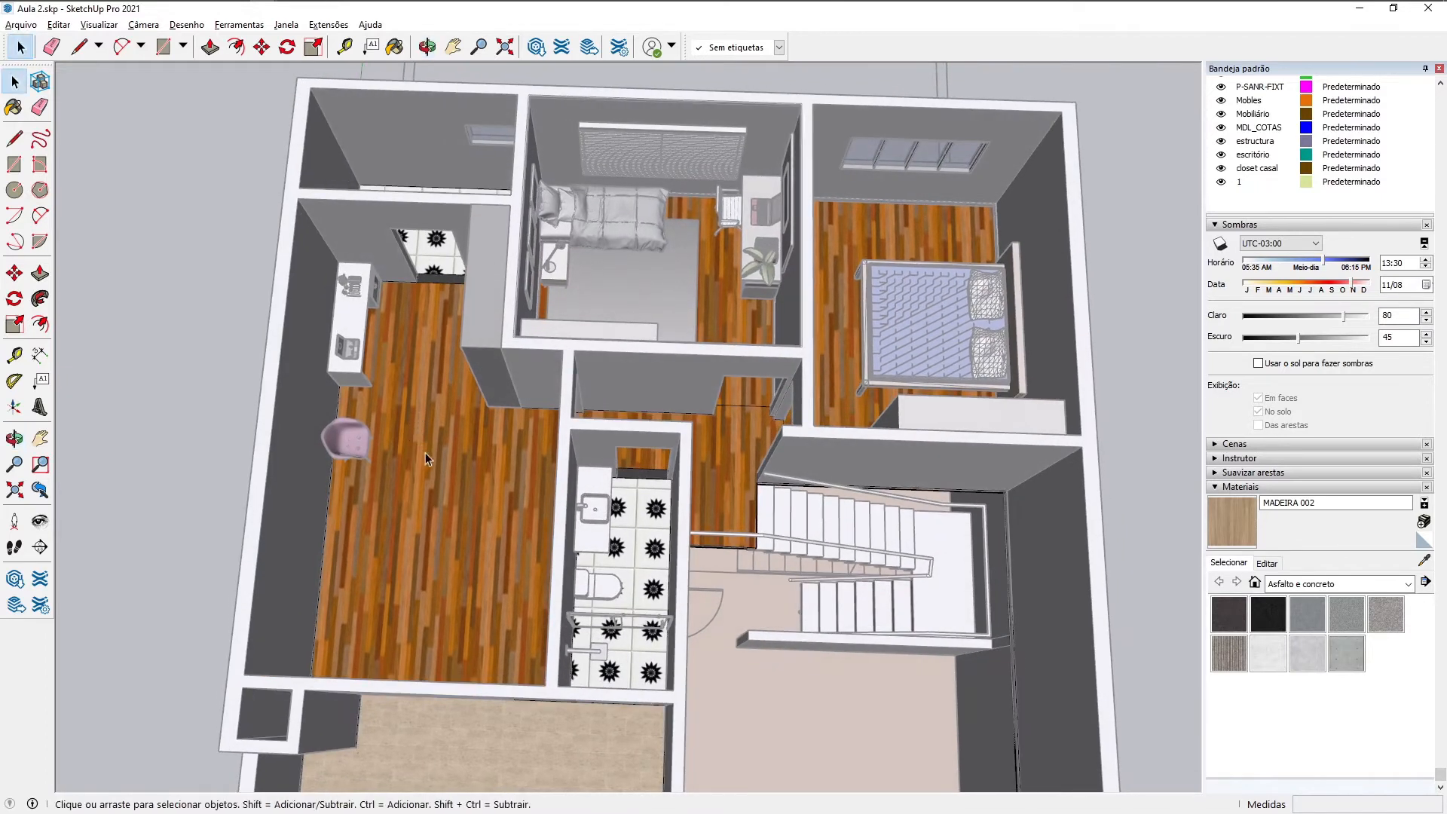
Step: Paint the wooden floors of the hallway, the two bedrooms and the large desk room with MADEIRA 002
click(1248, 521)
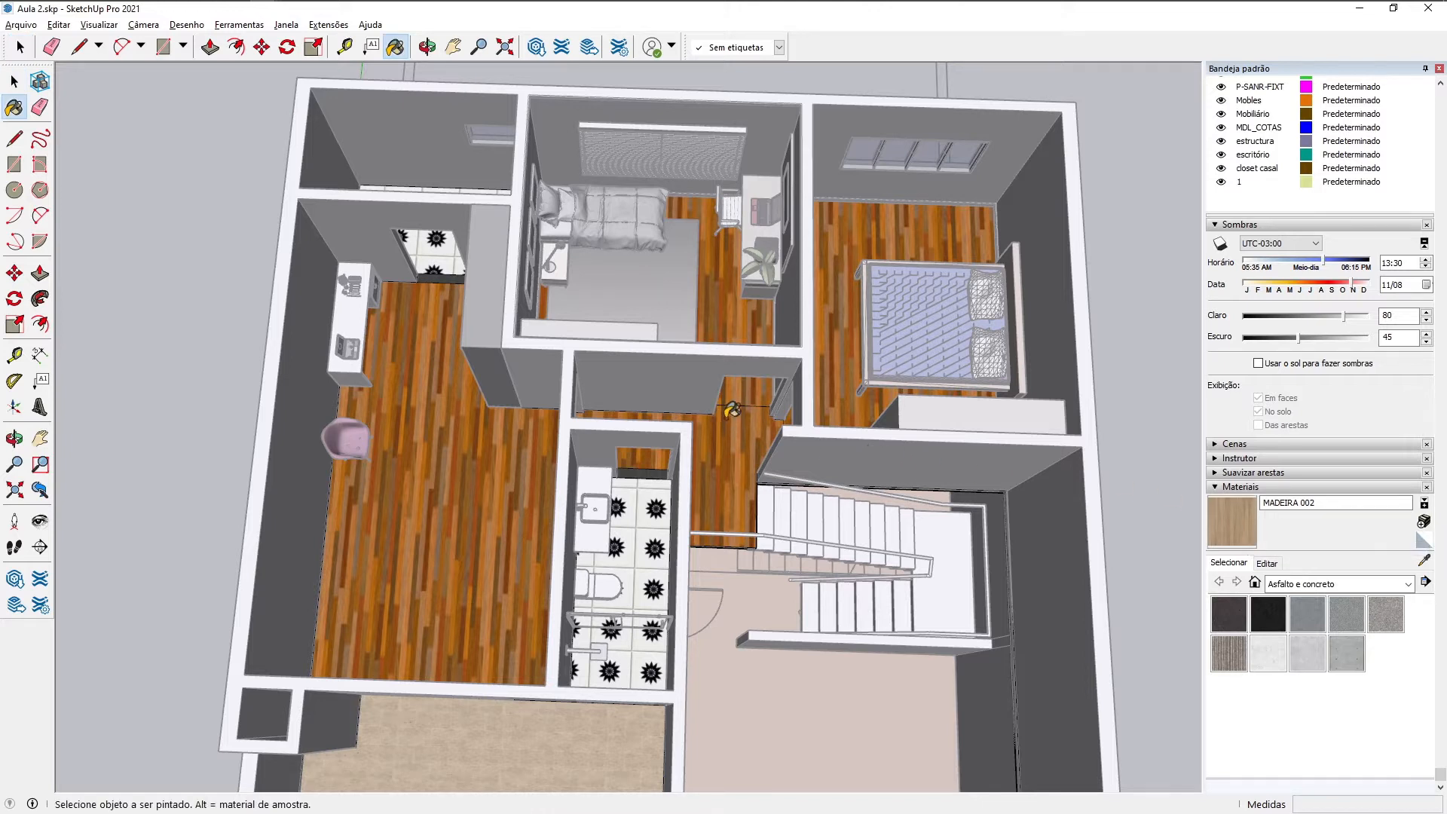
click(732, 411)
click(746, 394)
click(866, 387)
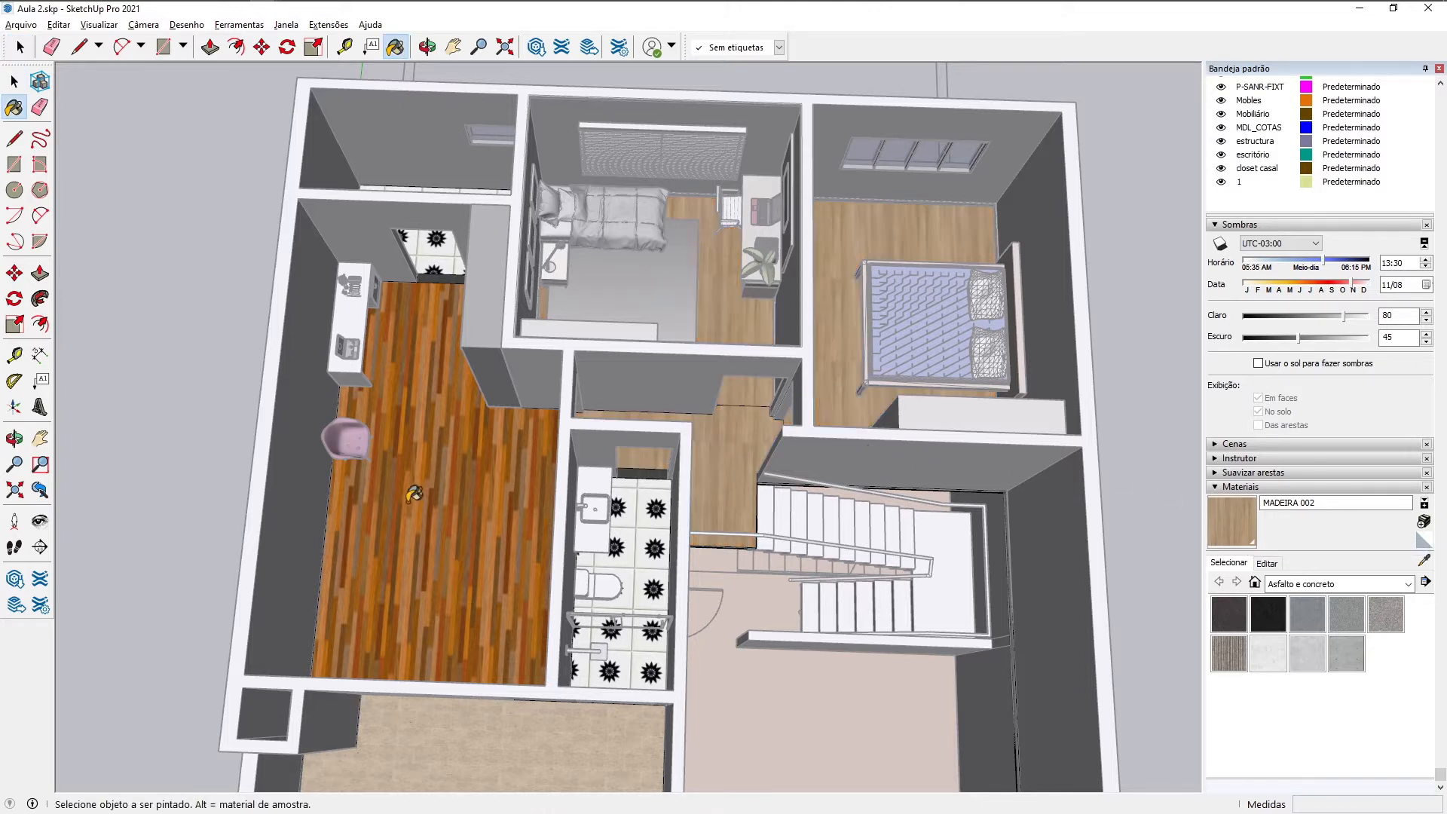
click(413, 494)
scroll(555, 573, up, 2)
scroll(527, 419, up, 2)
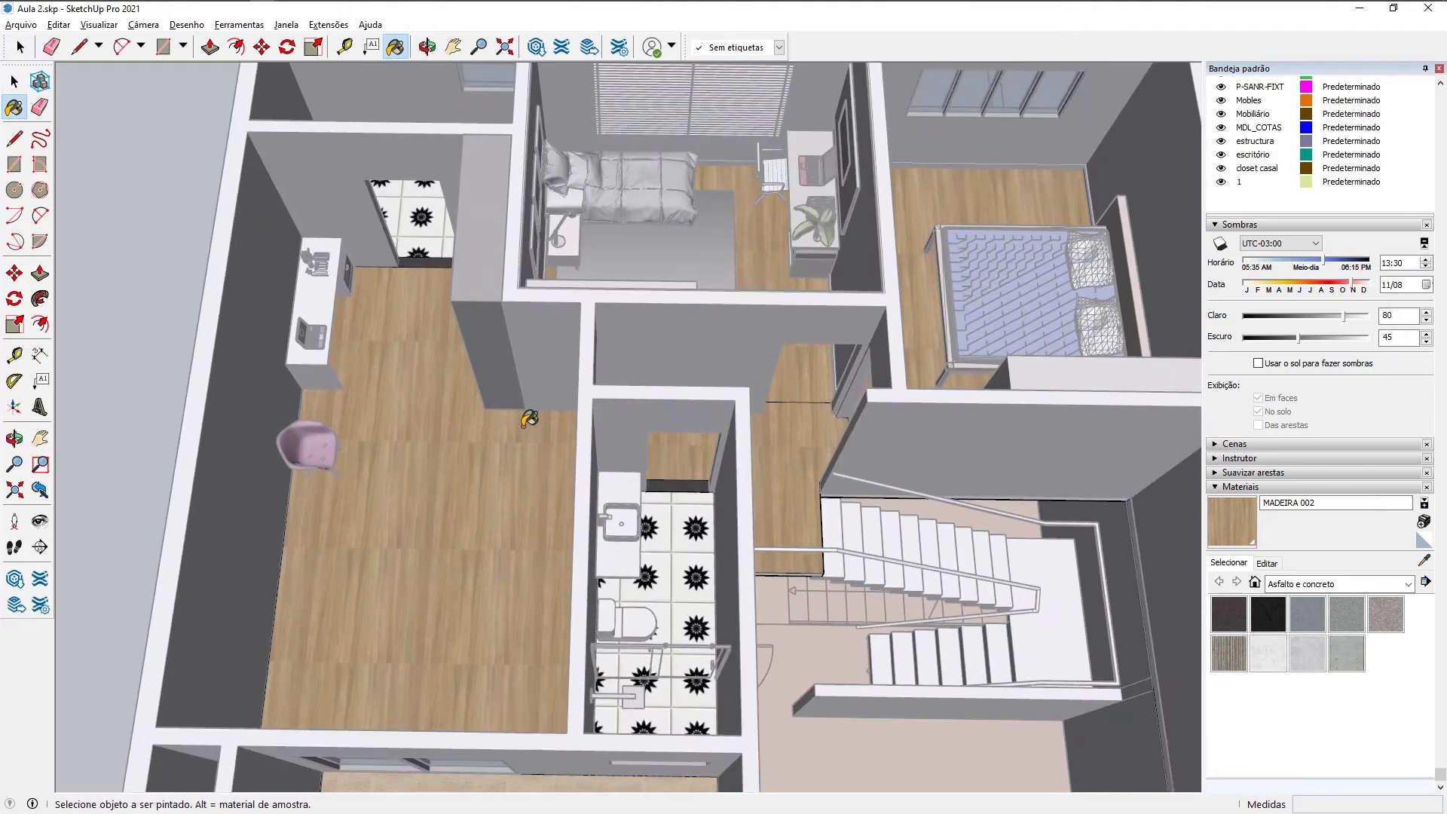
scroll(530, 419, down, 3)
click(14, 82)
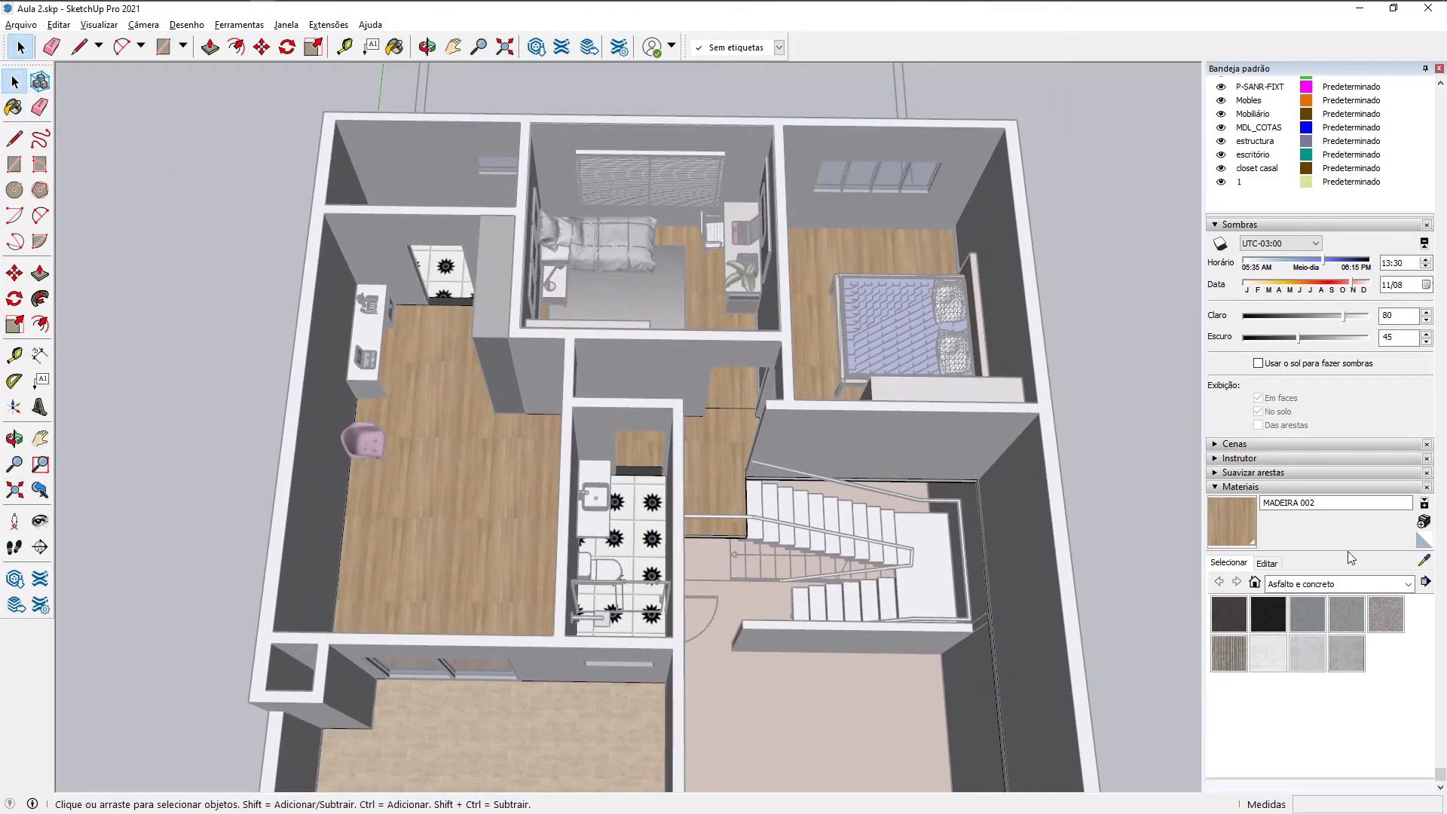
Step: Search 3D Warehouse for "wood texture"
middle_drag(1072, 377, 1078, 473)
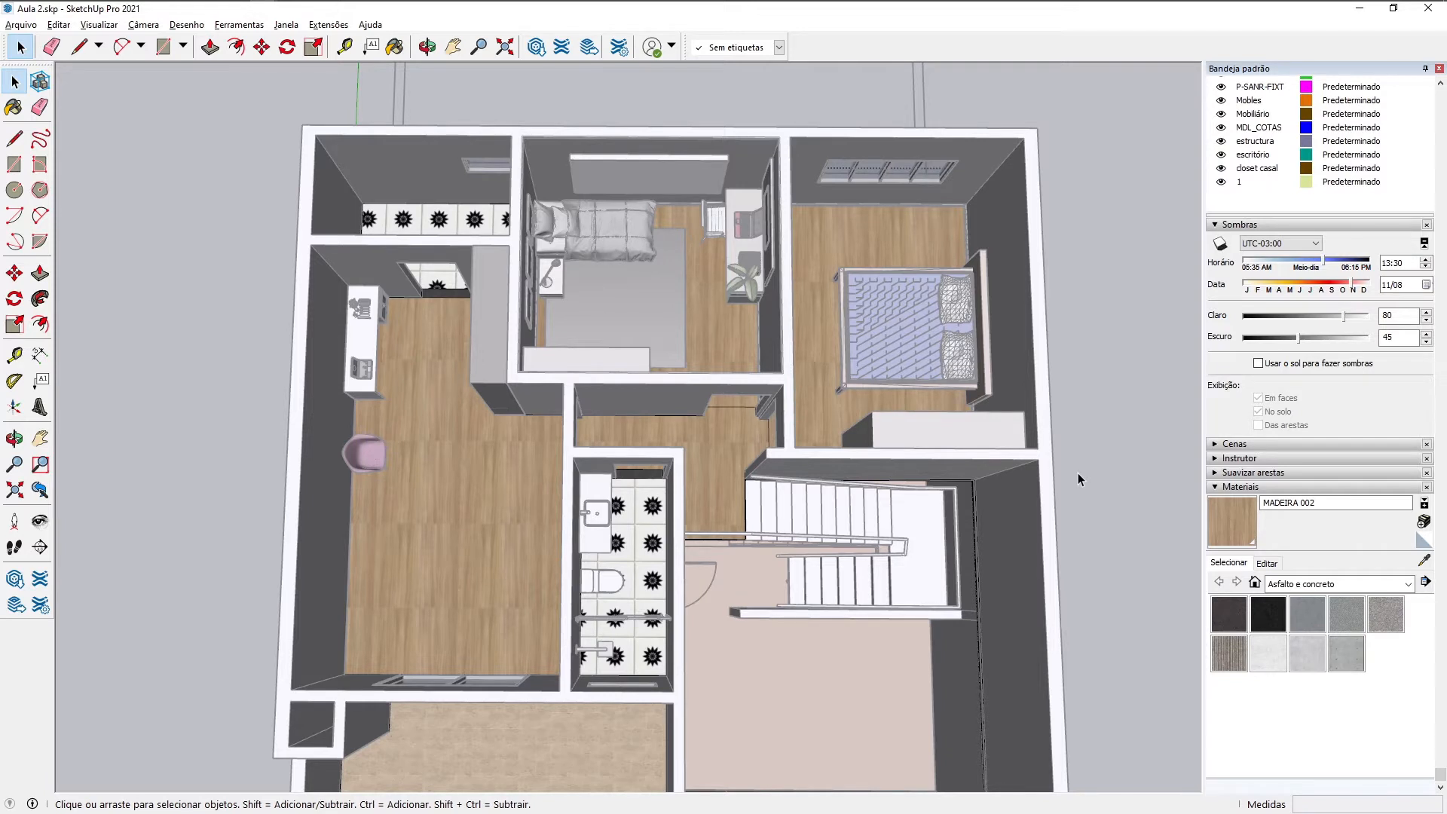
click(537, 47)
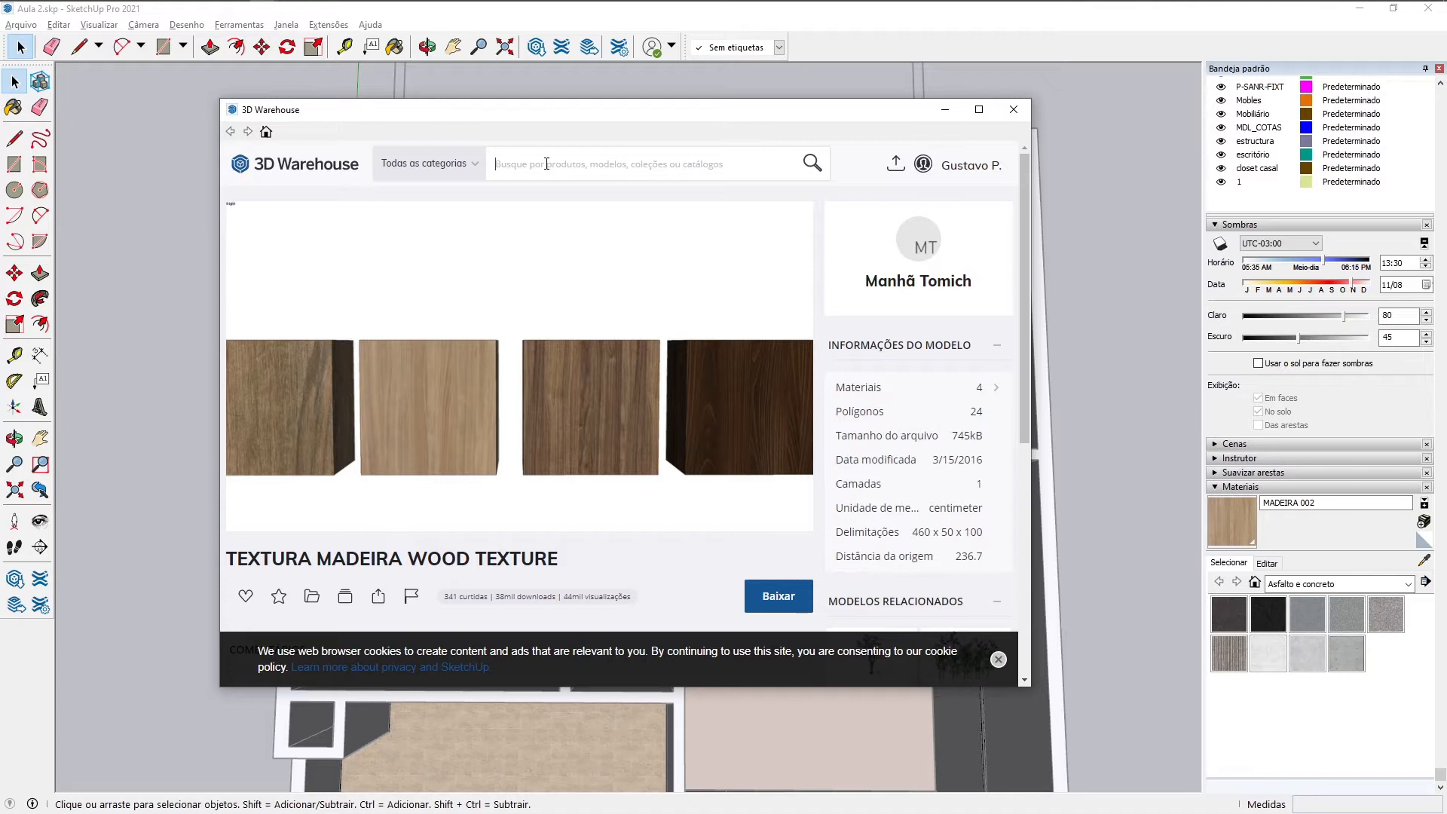
text(wood textyure)
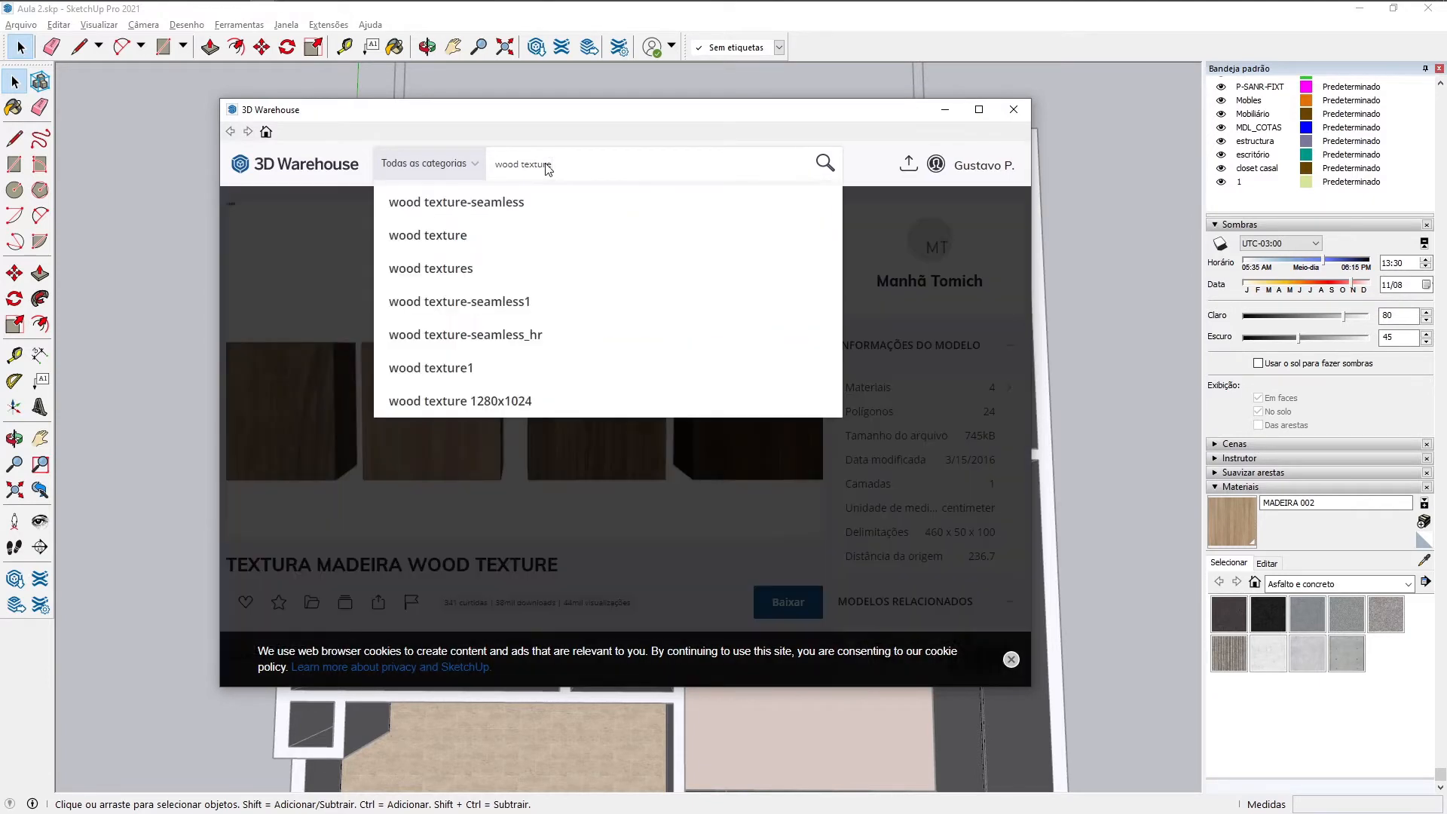
key(Return)
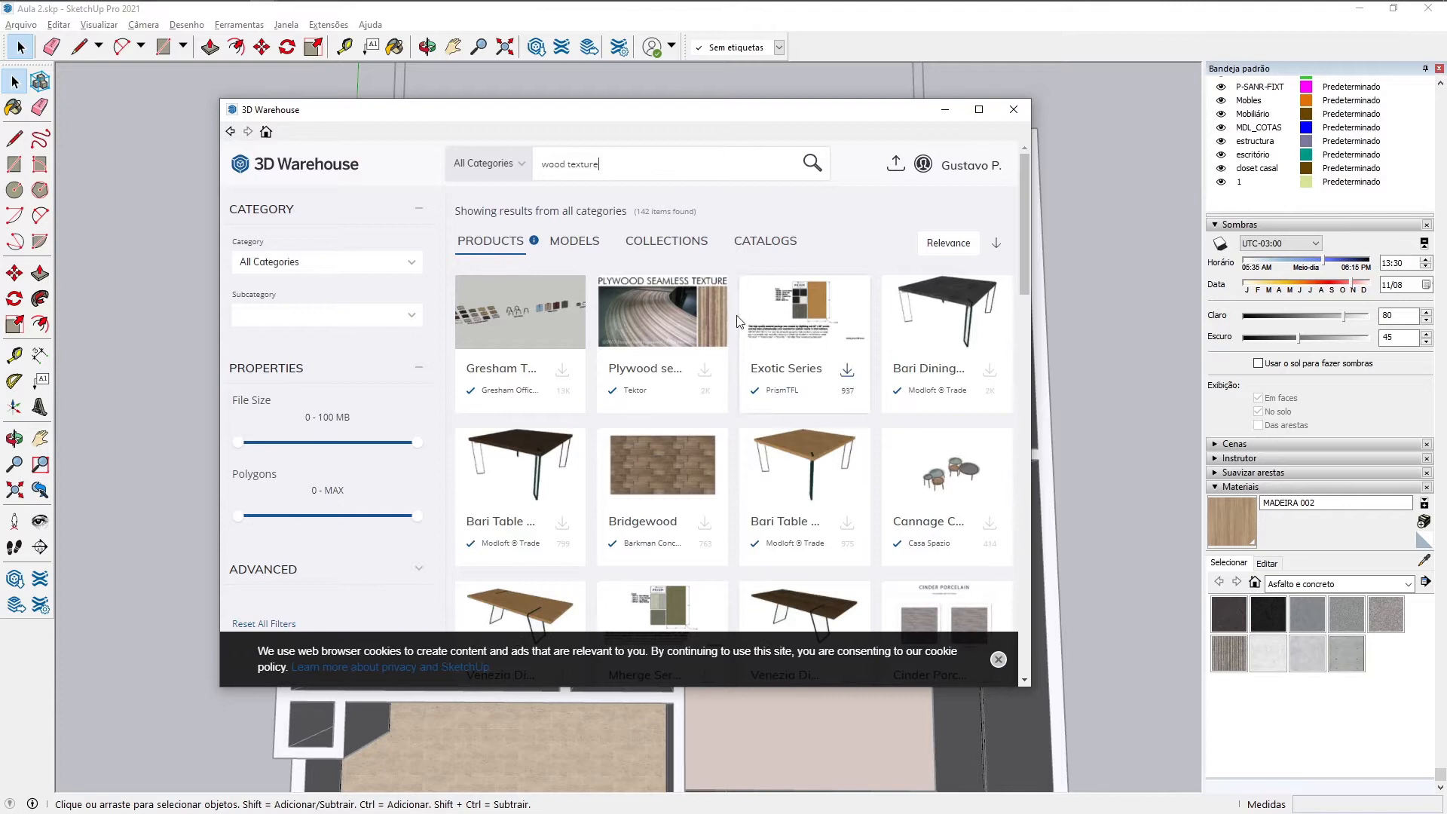
Step: Browse the model results of the search and open the page of the Wood Texture 1 model
click(598, 245)
scroll(643, 224, down, 1)
scroll(644, 224, down, 10)
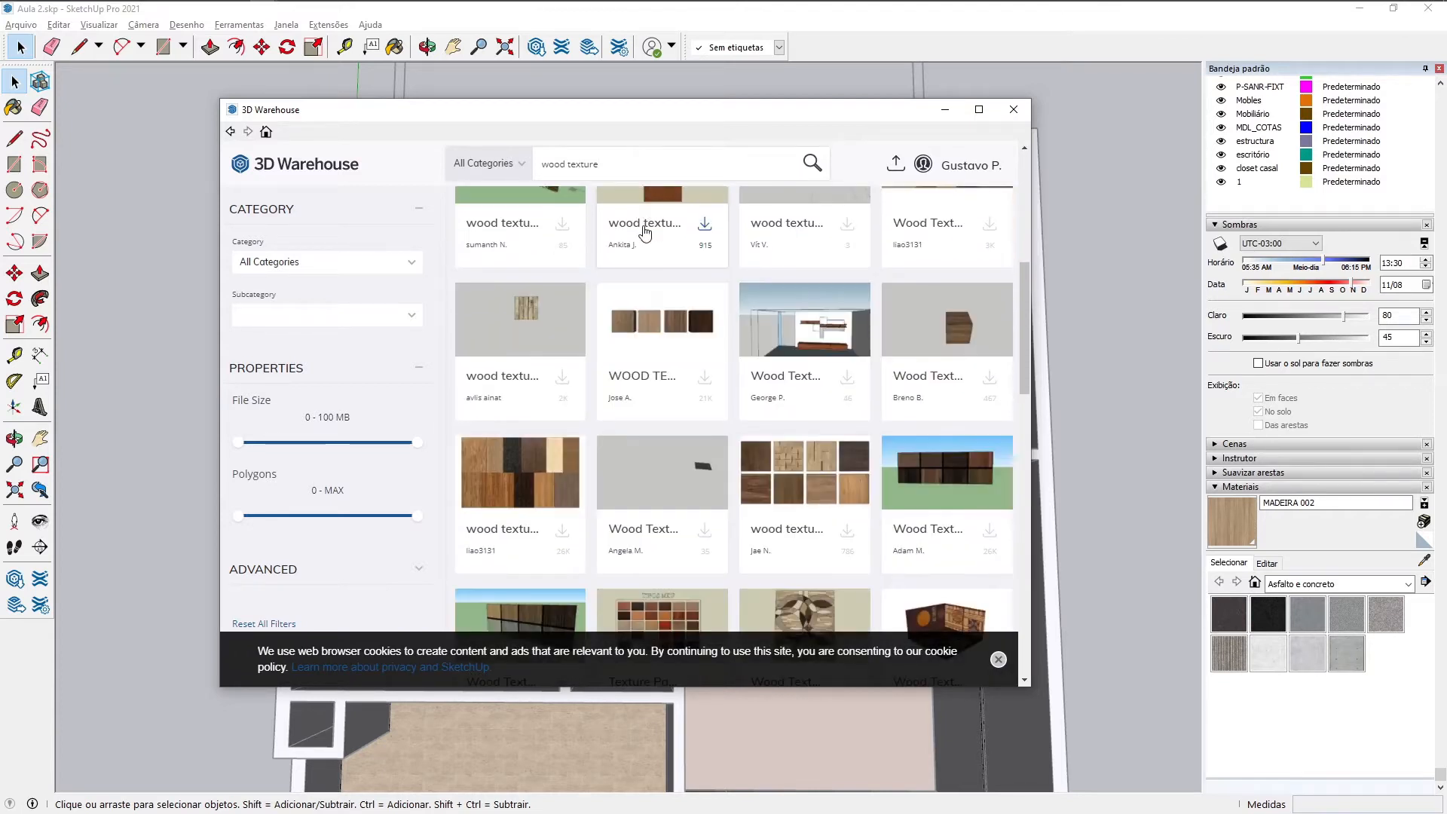
scroll(642, 245, down, 3)
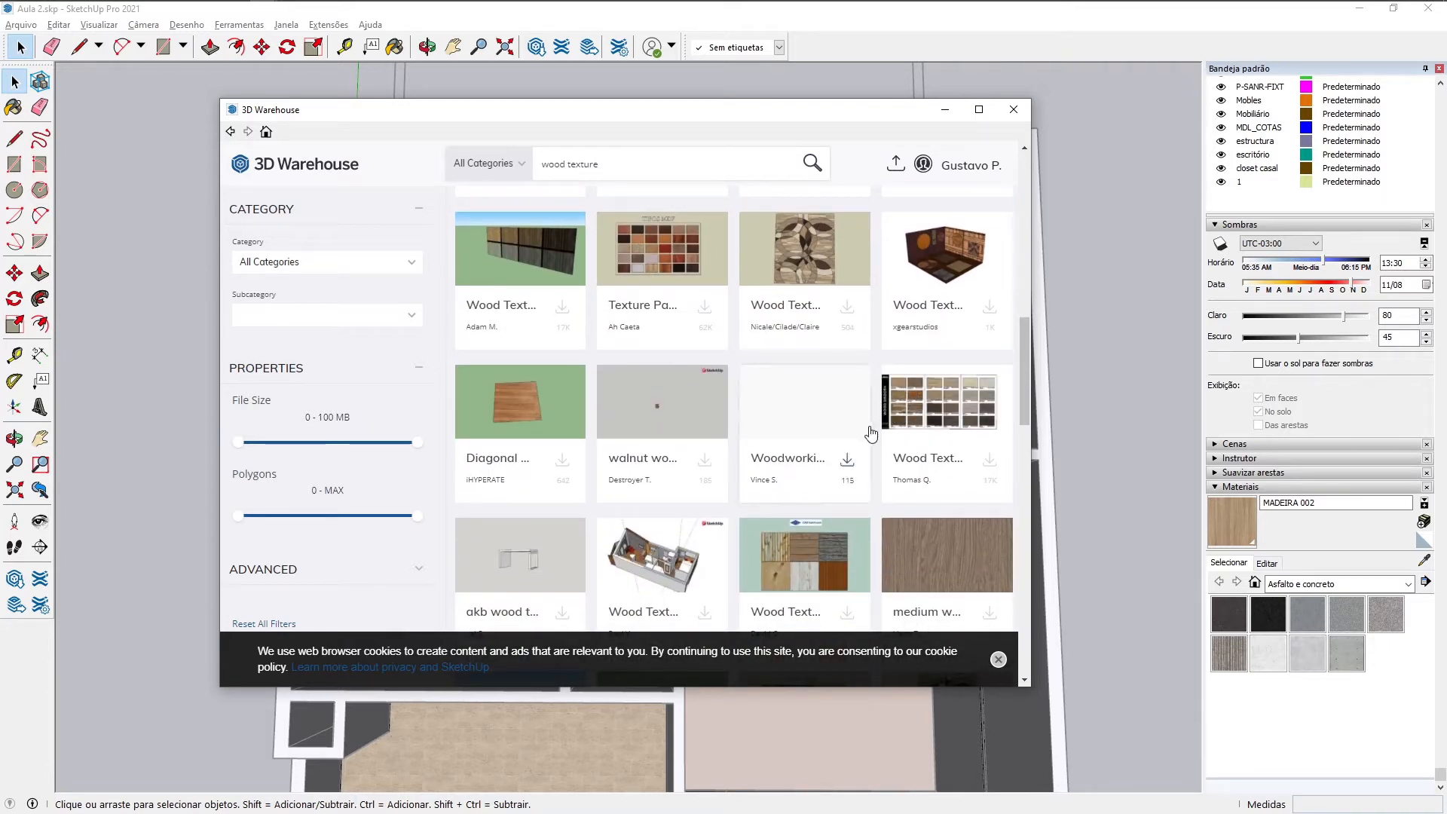
click(929, 457)
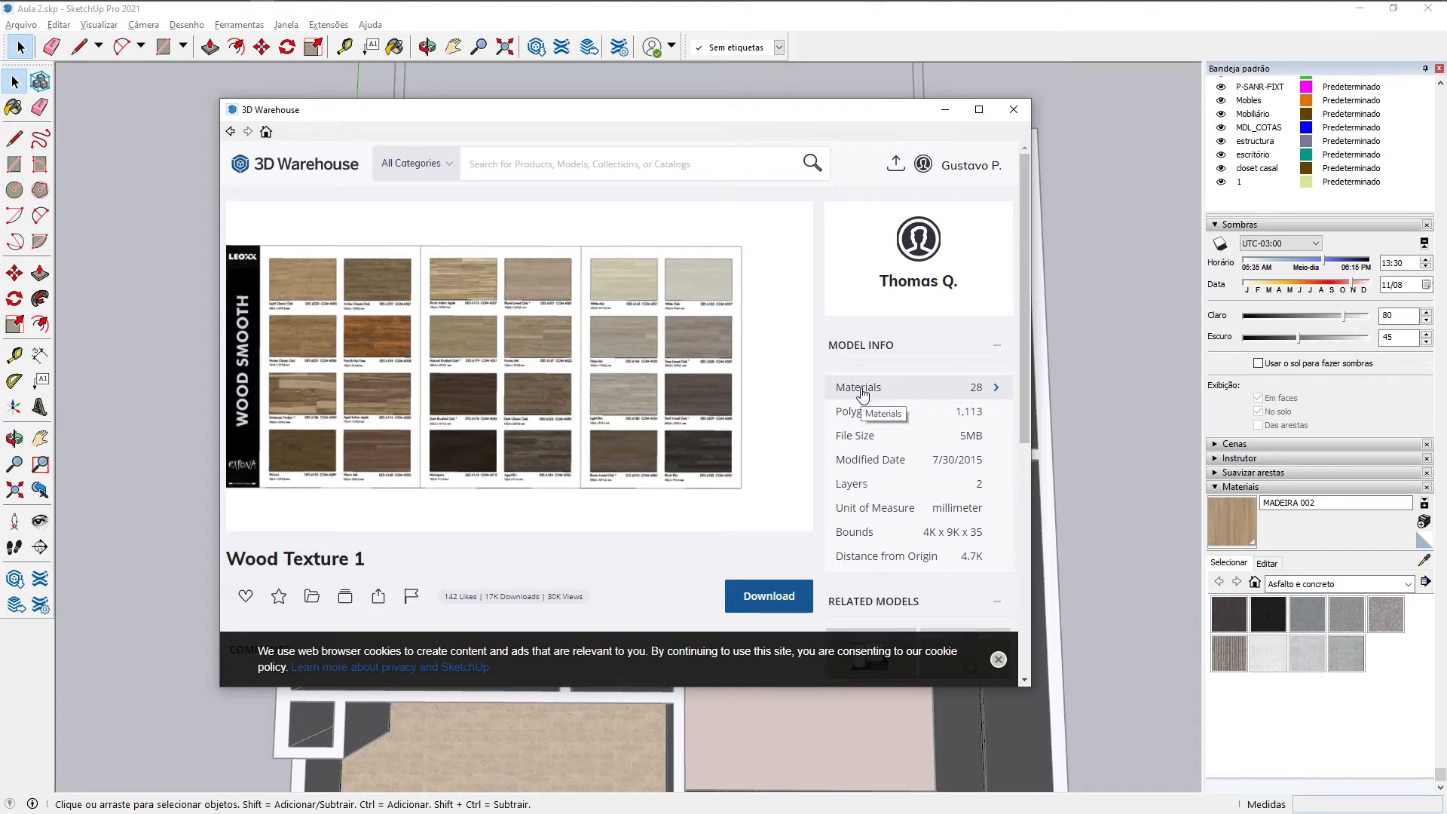
Step: List the materials in the Wood Texture 1 model and download 6182 LIGHT ELM as the active paint material
click(859, 388)
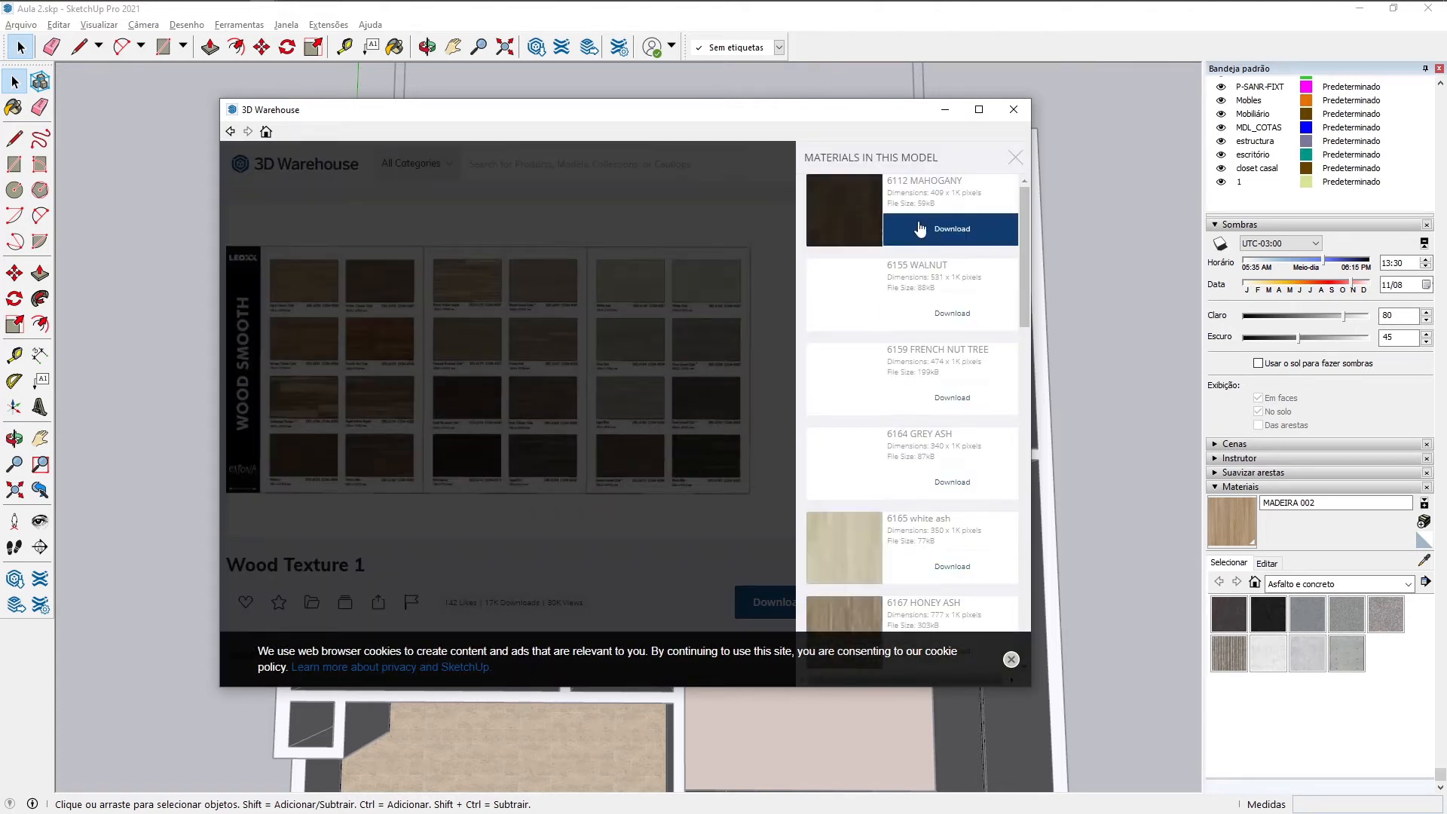
scroll(920, 228, down, 5)
scroll(925, 224, down, 4)
scroll(924, 219, down, 1)
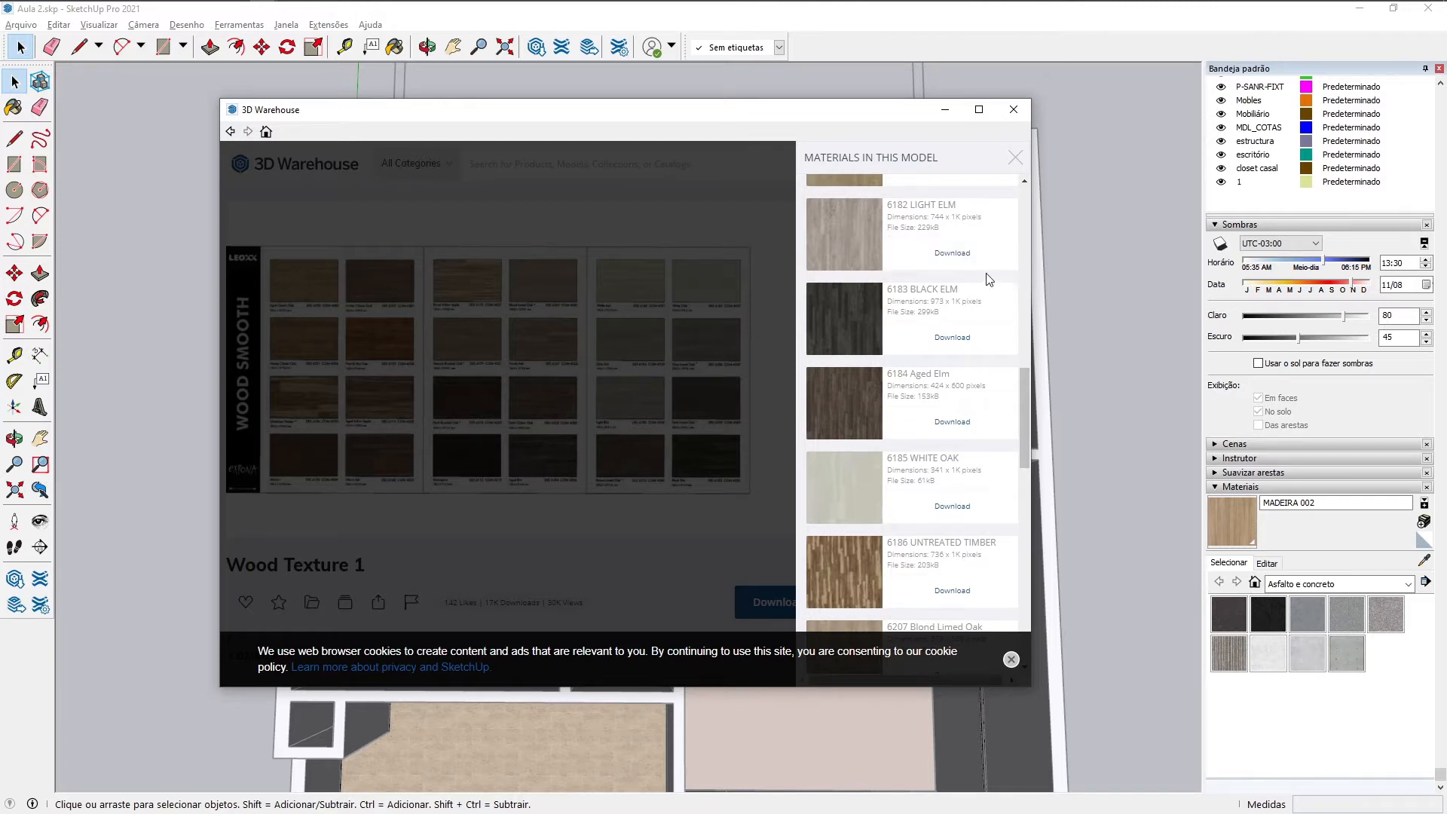
click(965, 260)
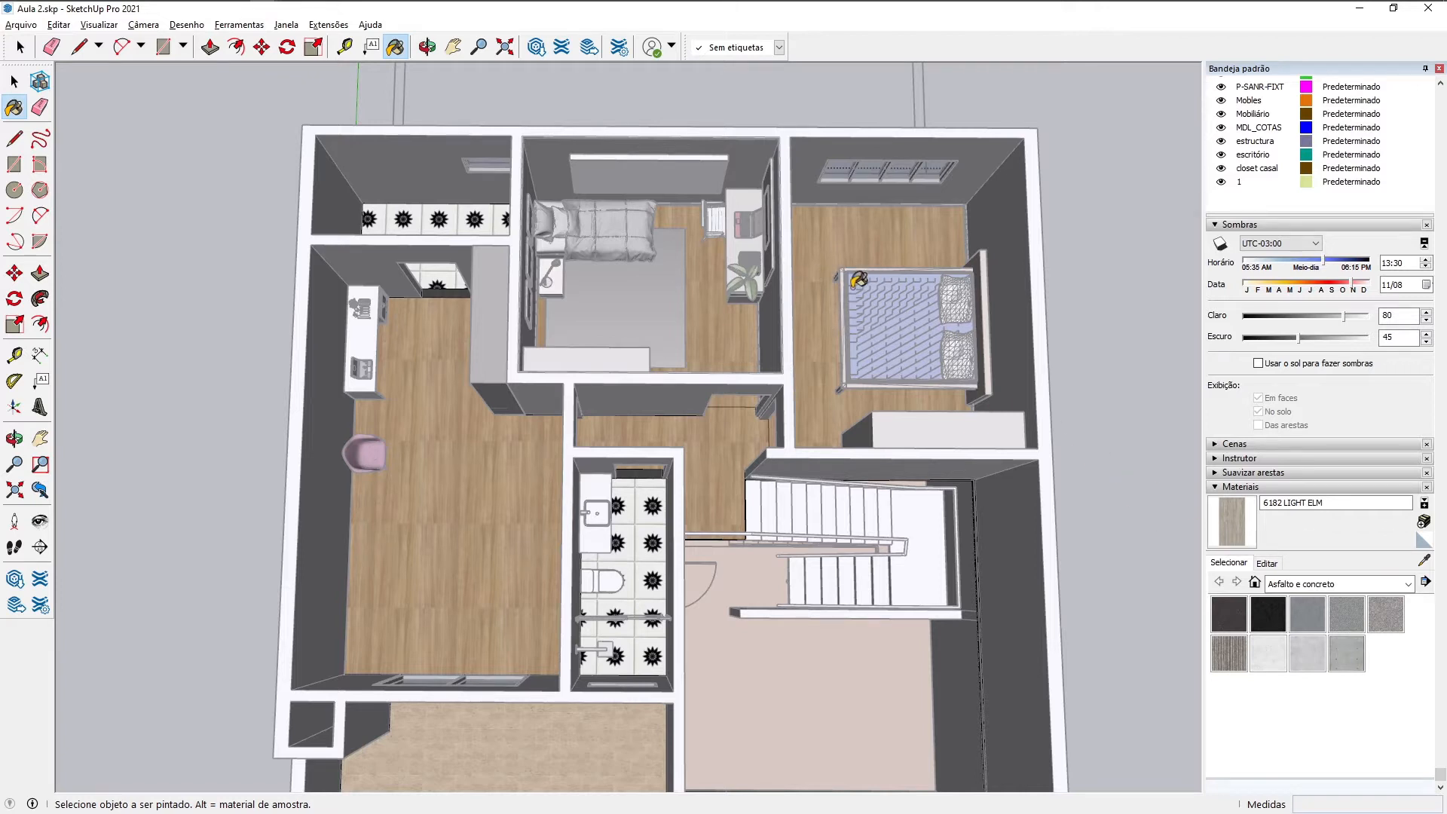
Step: Paint the wooden floors of the two bedrooms, the hallway and the large desk room with 6182 LIGHT ELM
click(836, 310)
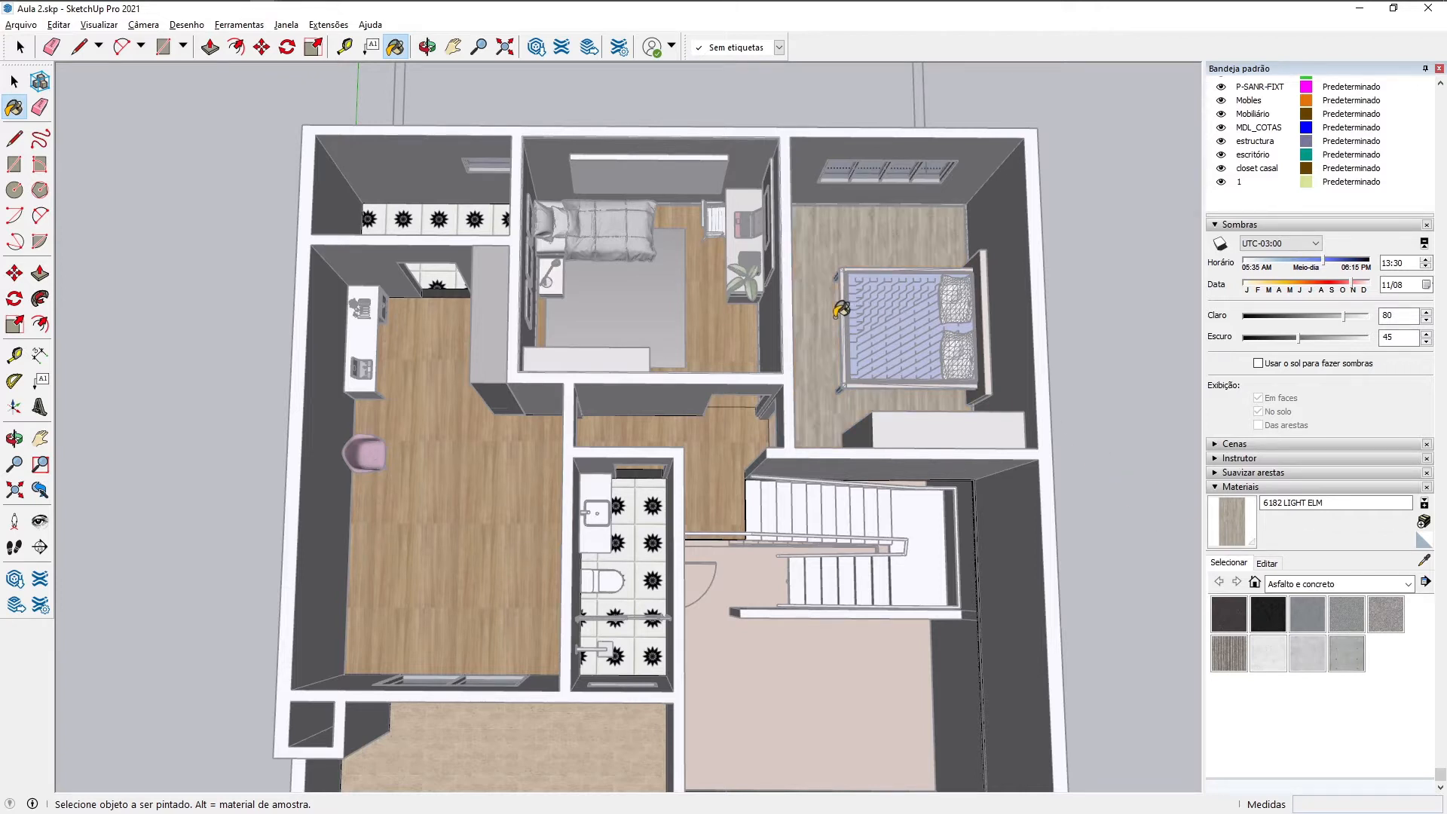
click(742, 316)
click(718, 439)
click(537, 452)
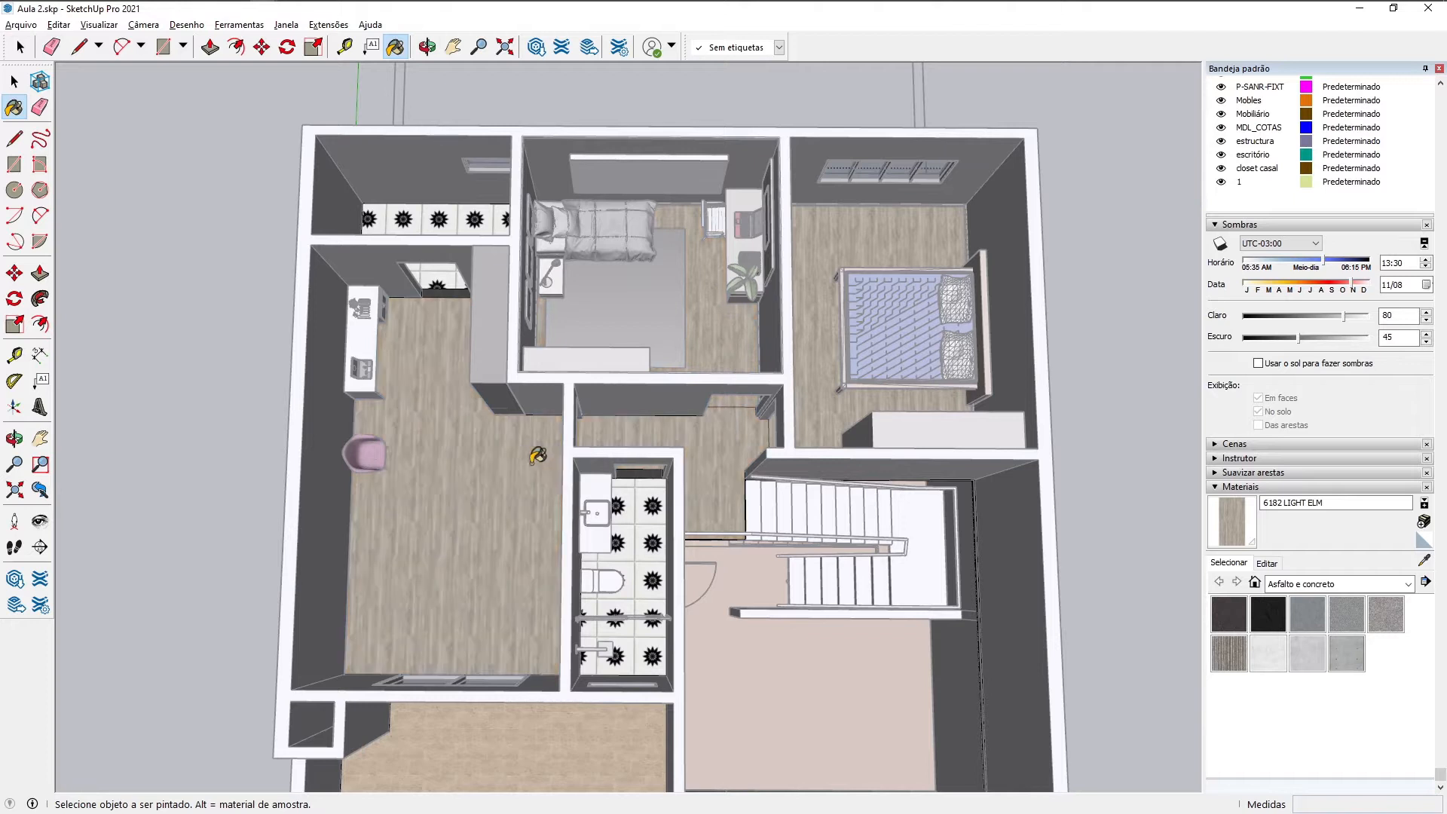
scroll(501, 414, up, 5)
scroll(499, 407, down, 6)
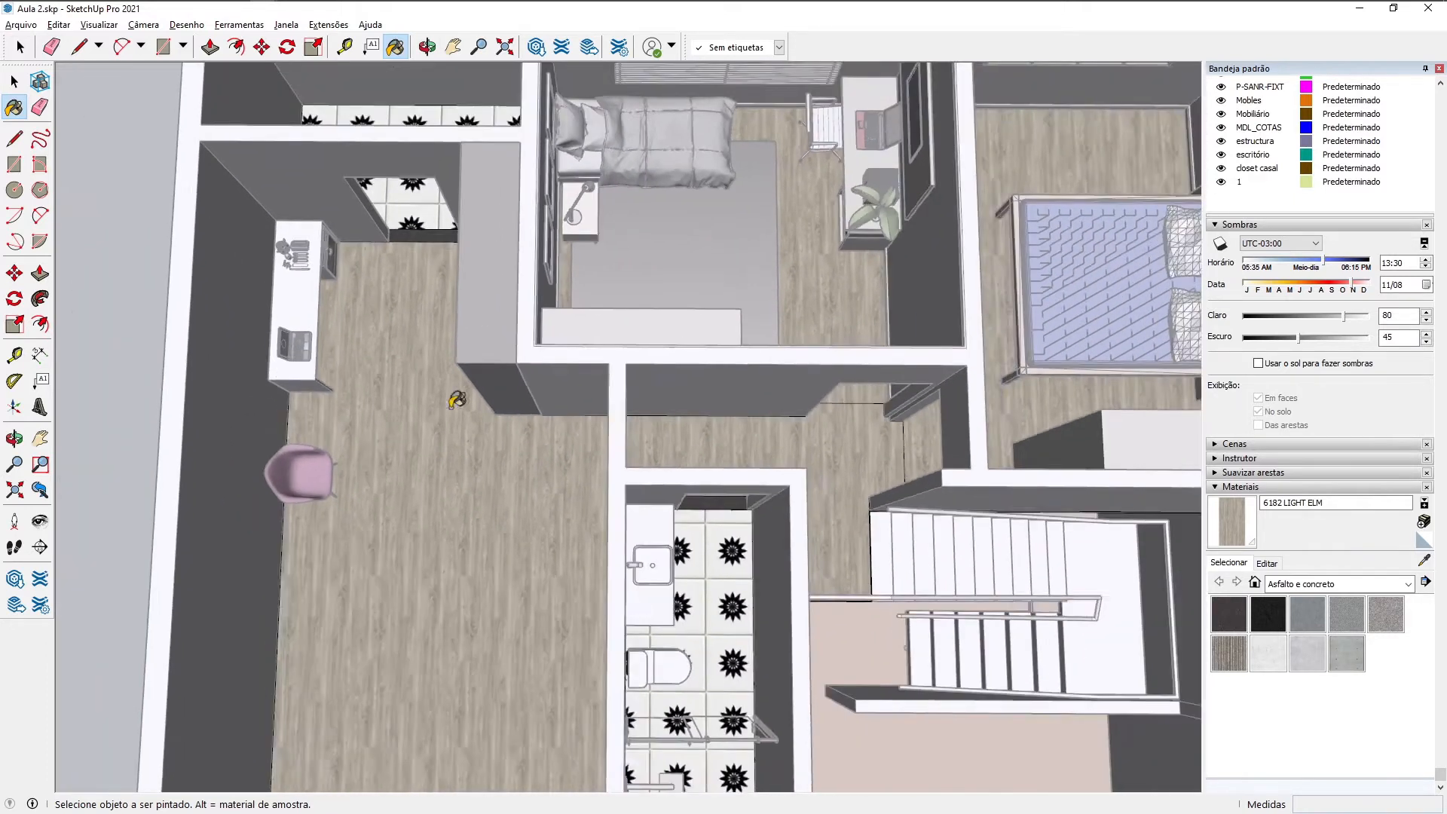
key(space)
scroll(780, 408, down, 3)
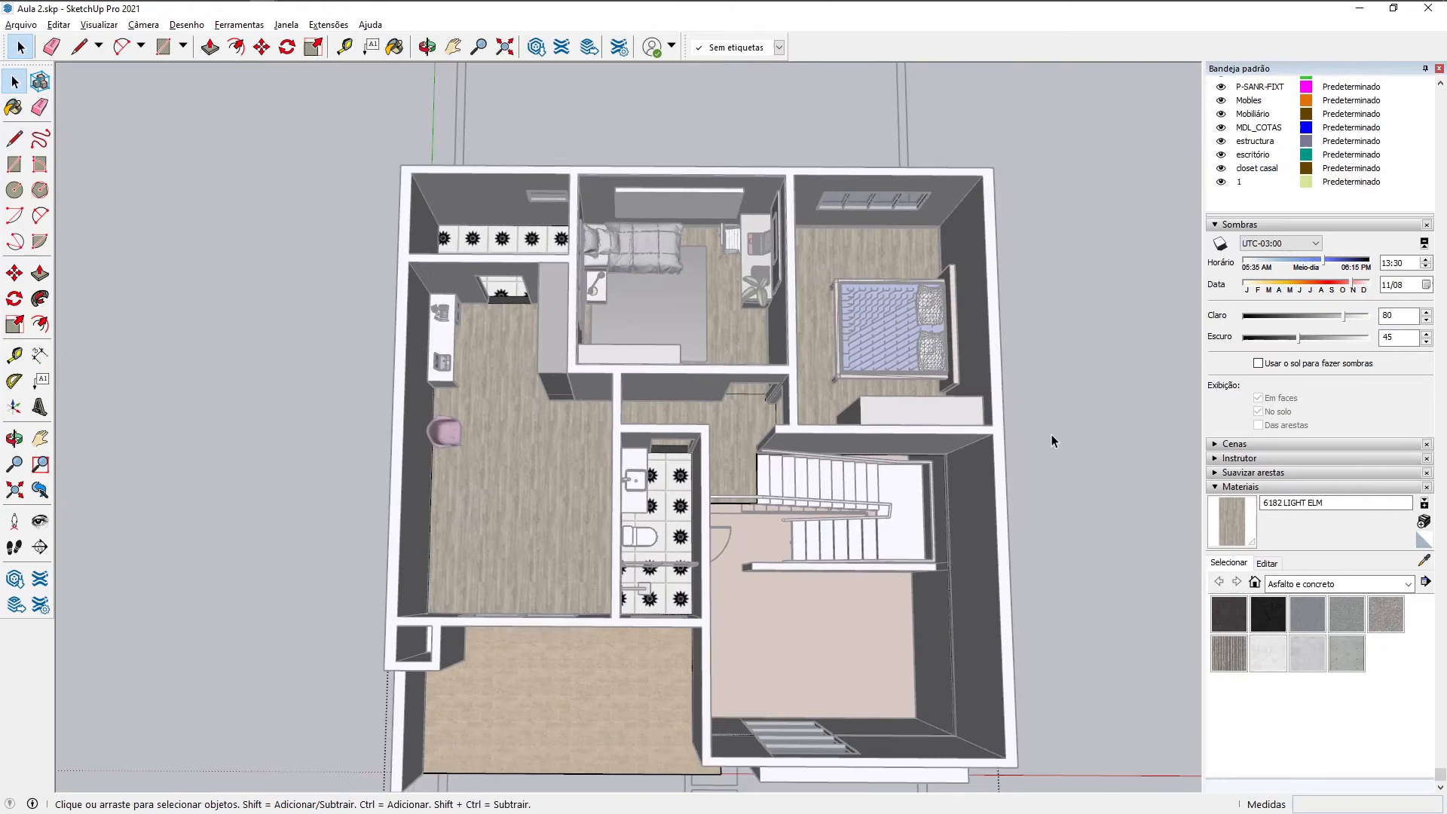
Step: Examine the light elm floors of the upper storey from several angles, checking the plank direction in the desk room up close
middle_drag(947, 621, 422, 442)
scroll(422, 442, up, 5)
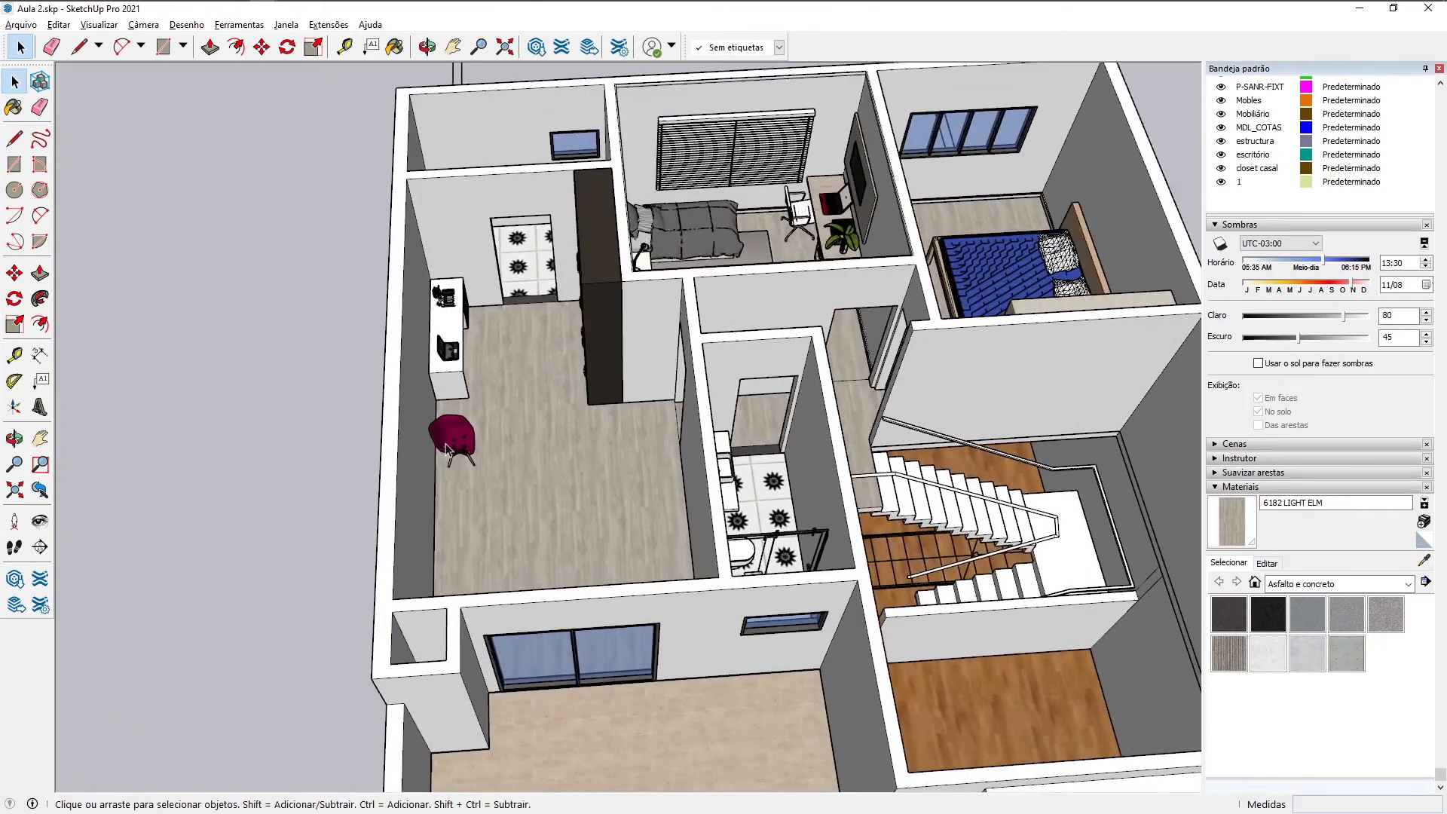
middle_drag(625, 452, 712, 487)
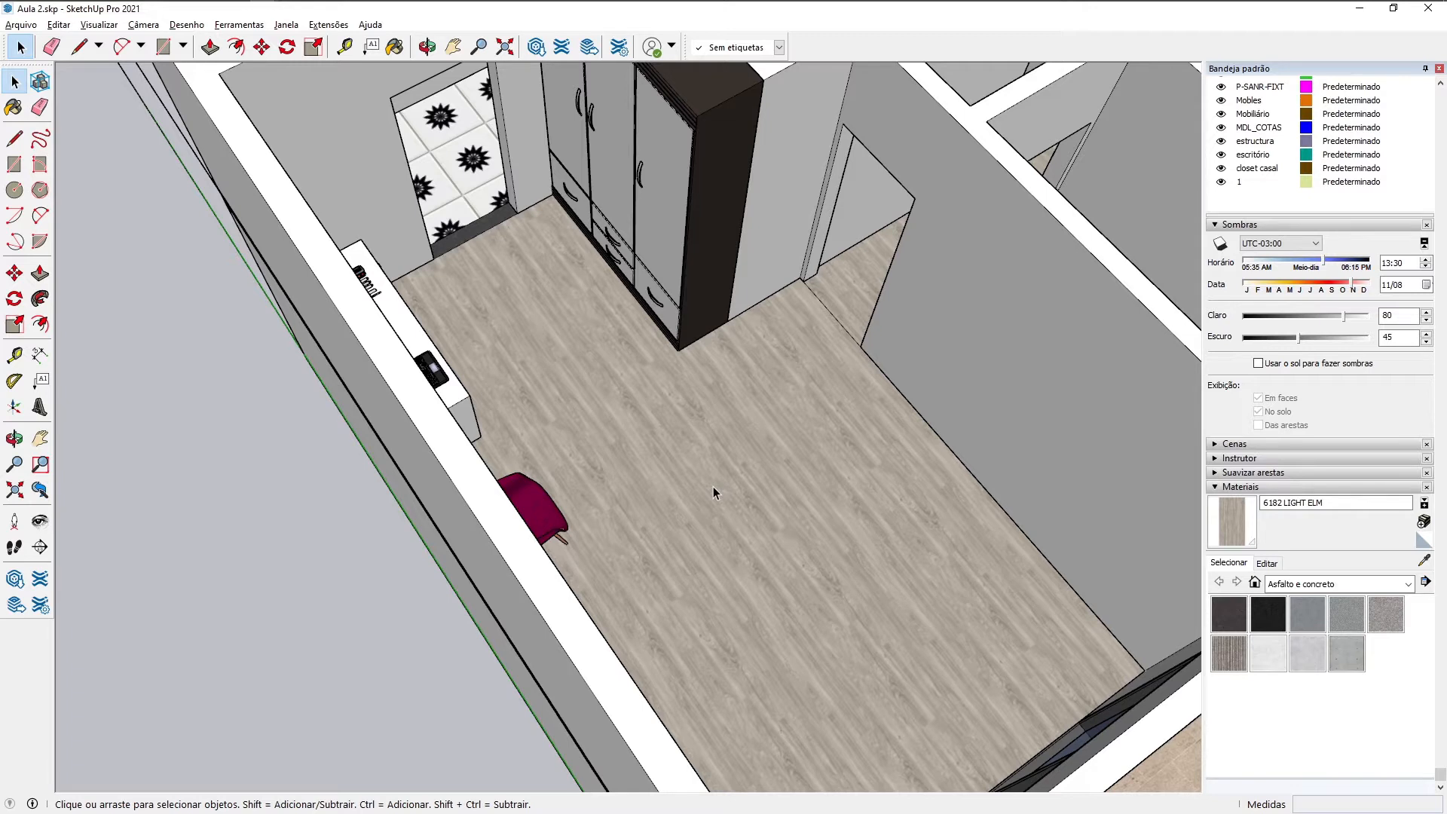
scroll(797, 414, down, 5)
middle_drag(825, 423, 659, 608)
scroll(805, 515, up, 8)
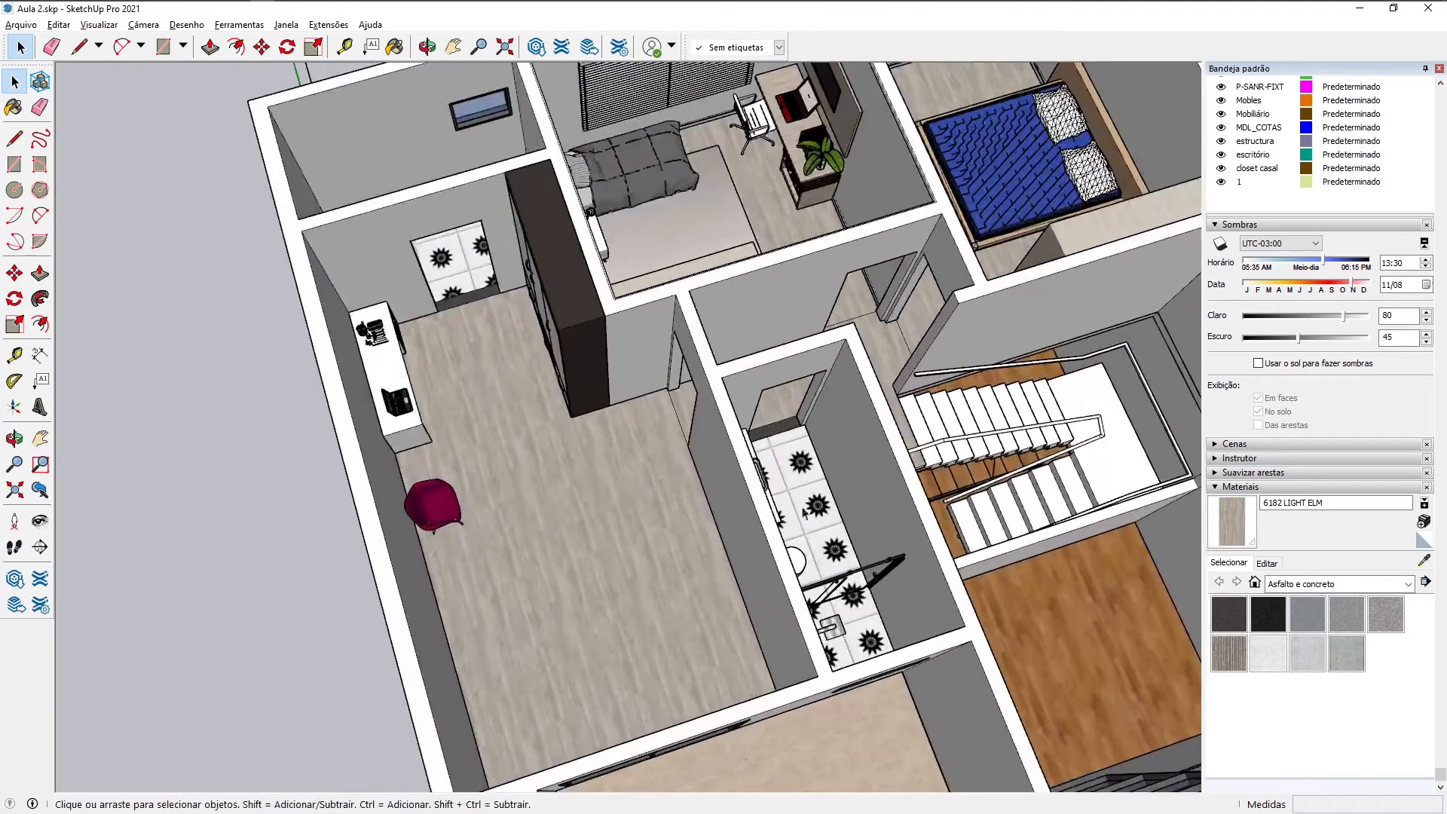
middle_drag(805, 514, 558, 446)
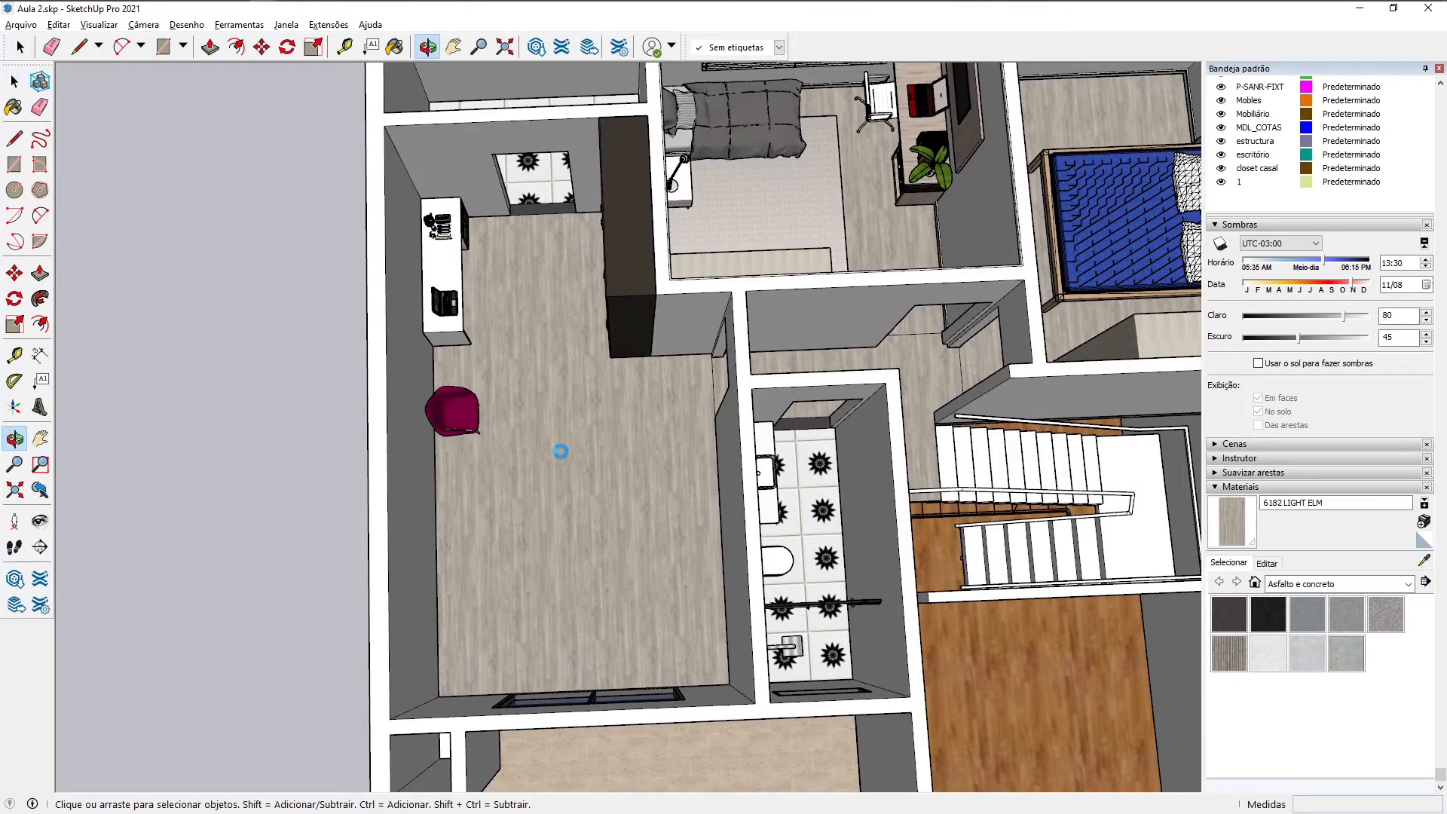
middle_drag(561, 450, 561, 456)
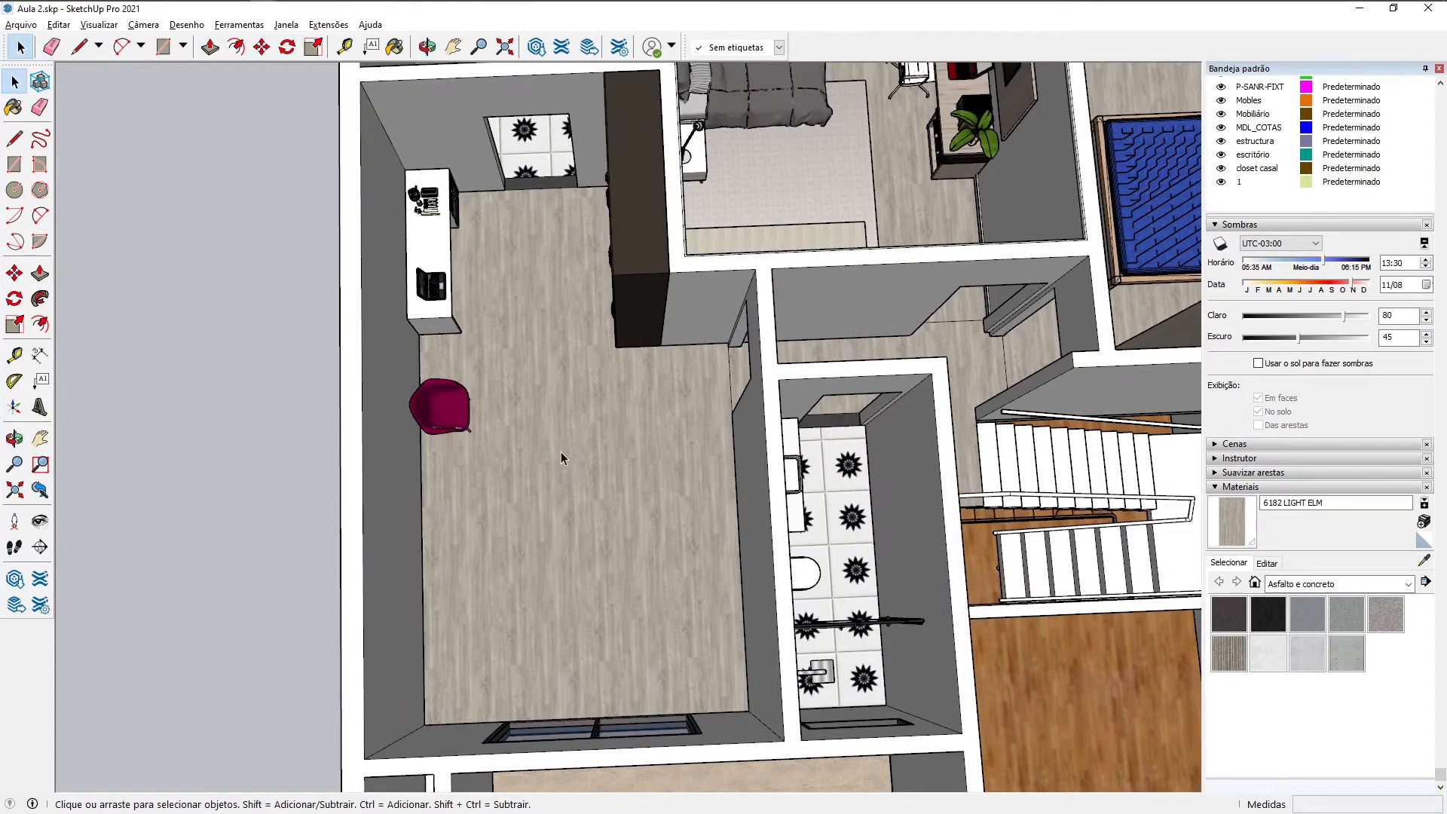
scroll(561, 450, up, 6)
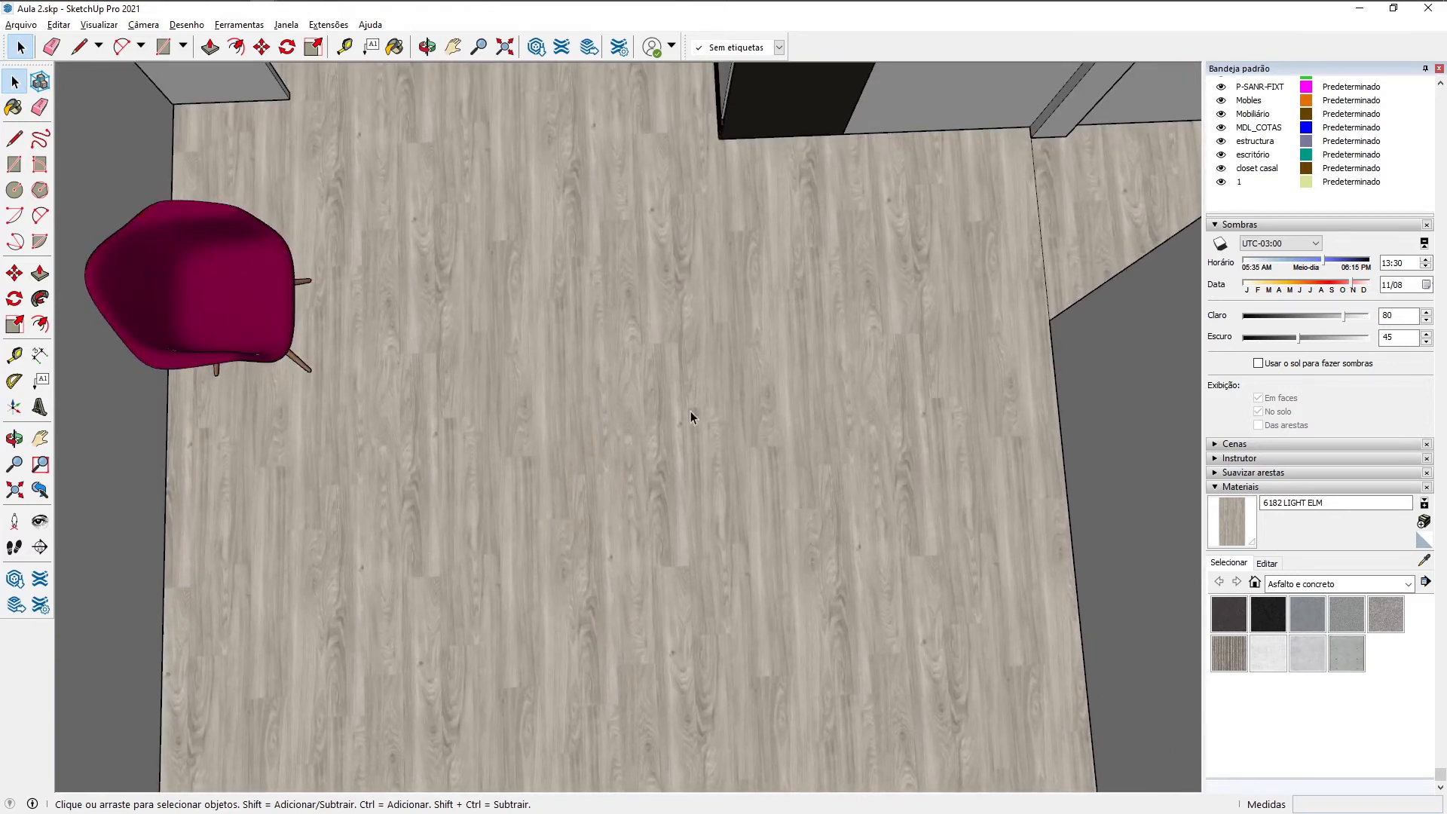
scroll(690, 412, down, 6)
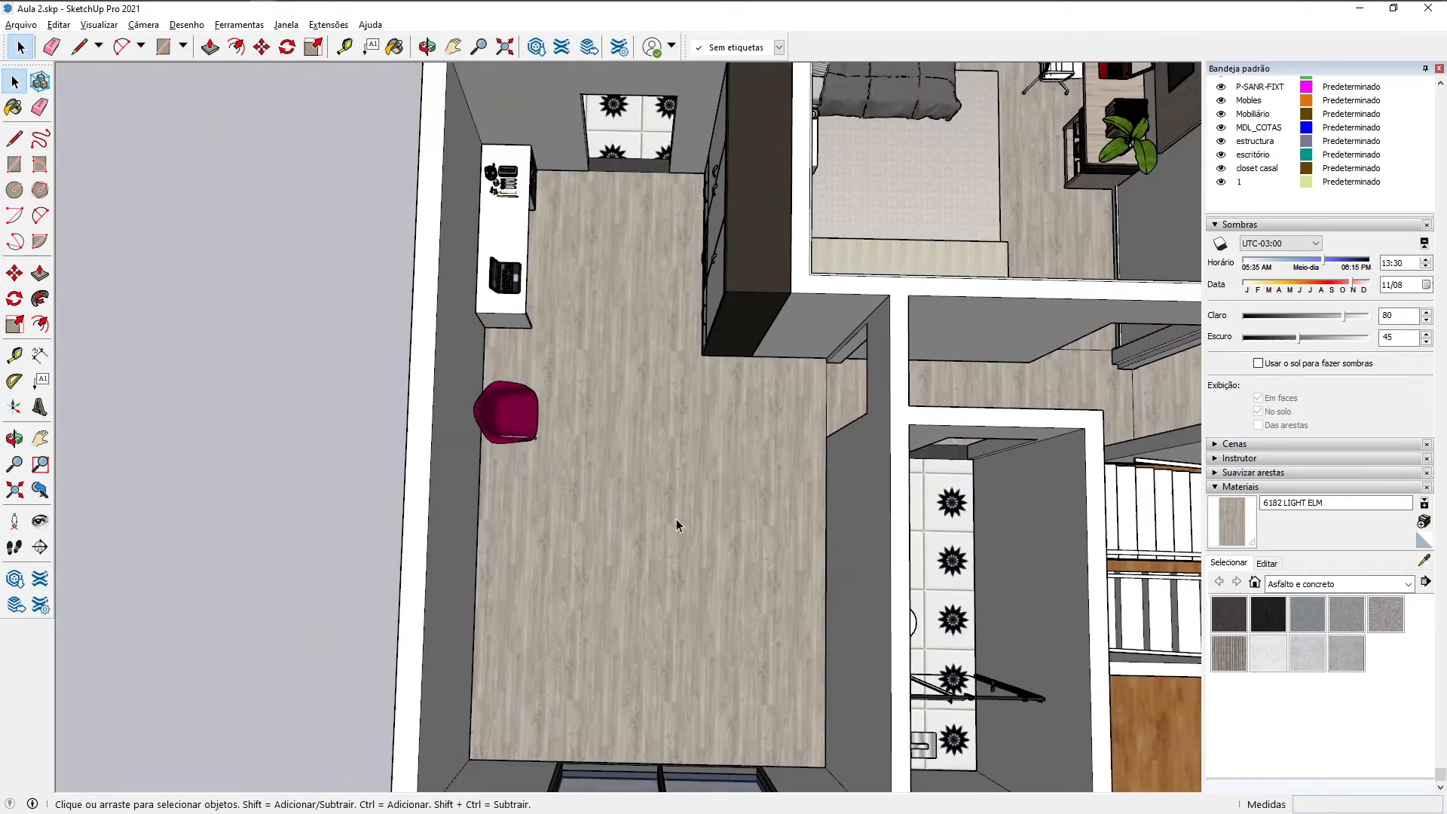
scroll(676, 518, down, 1)
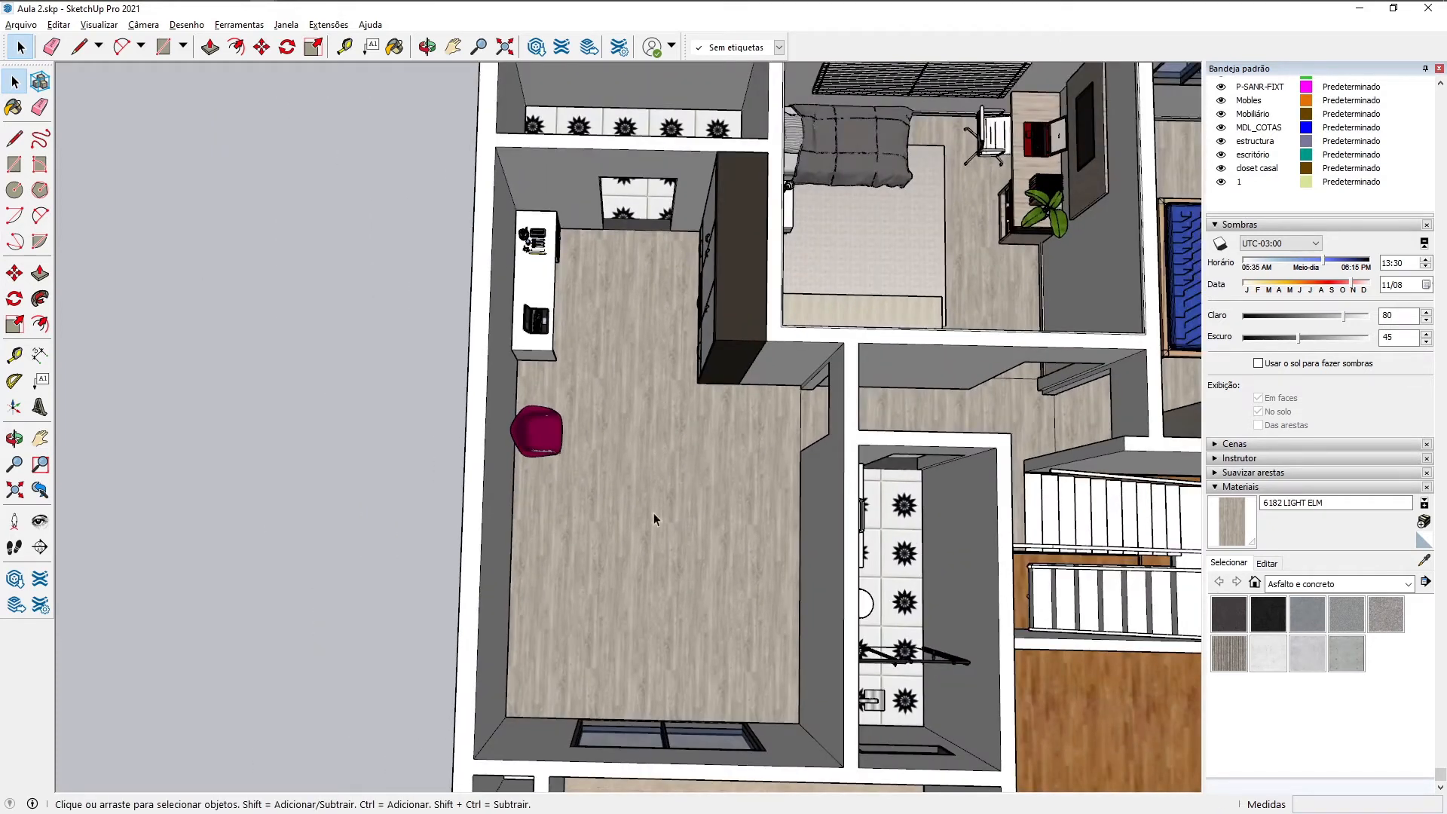
mouse_move(651, 527)
middle_down()
mouse_move(688, 517)
mouse_move(662, 508)
middle_up()
Step: Open the upper floor group and rotate the desk room floor's texture a quarter turn so the planks run across the room's width
click(689, 517)
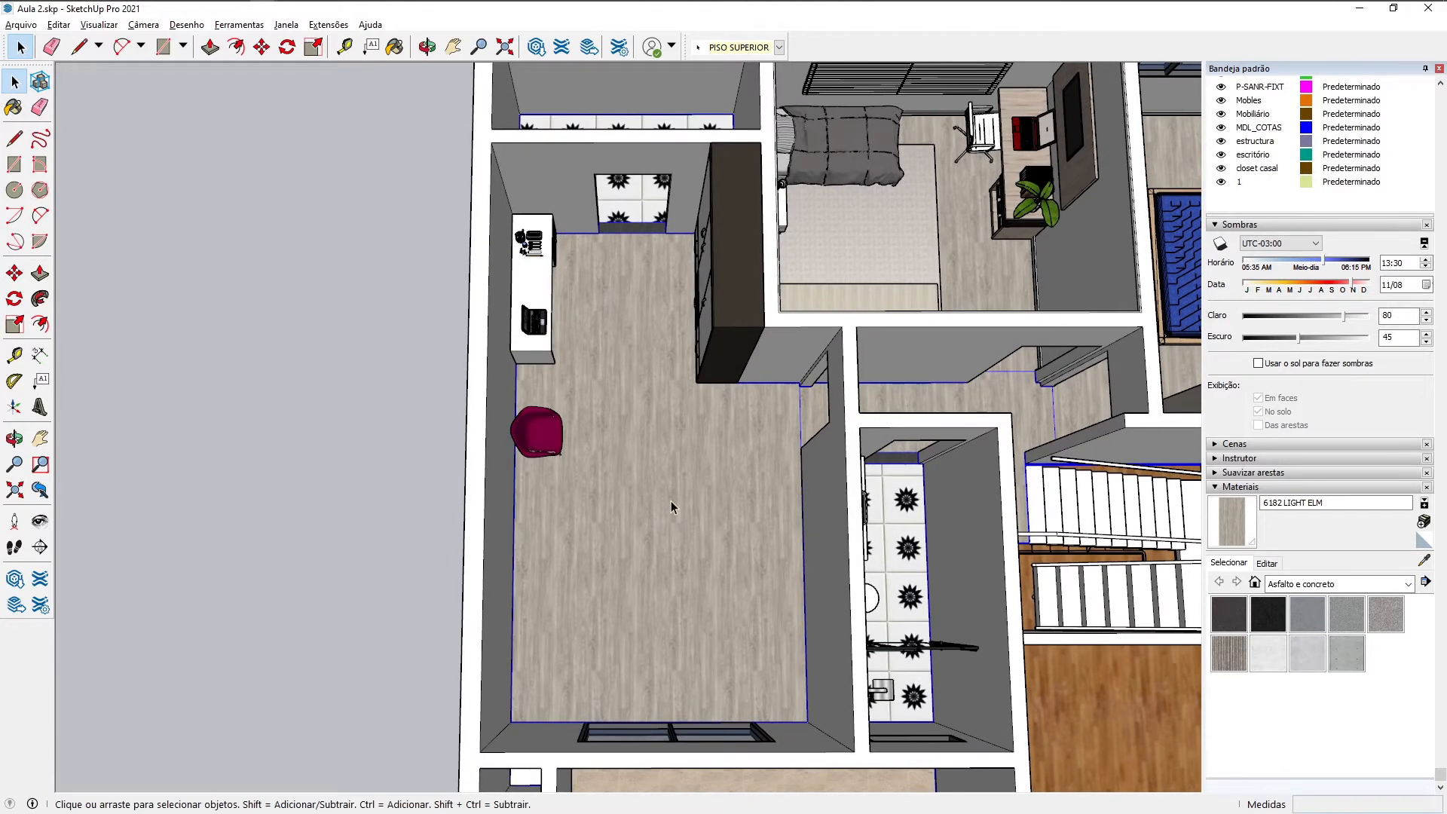
double_click(671, 502)
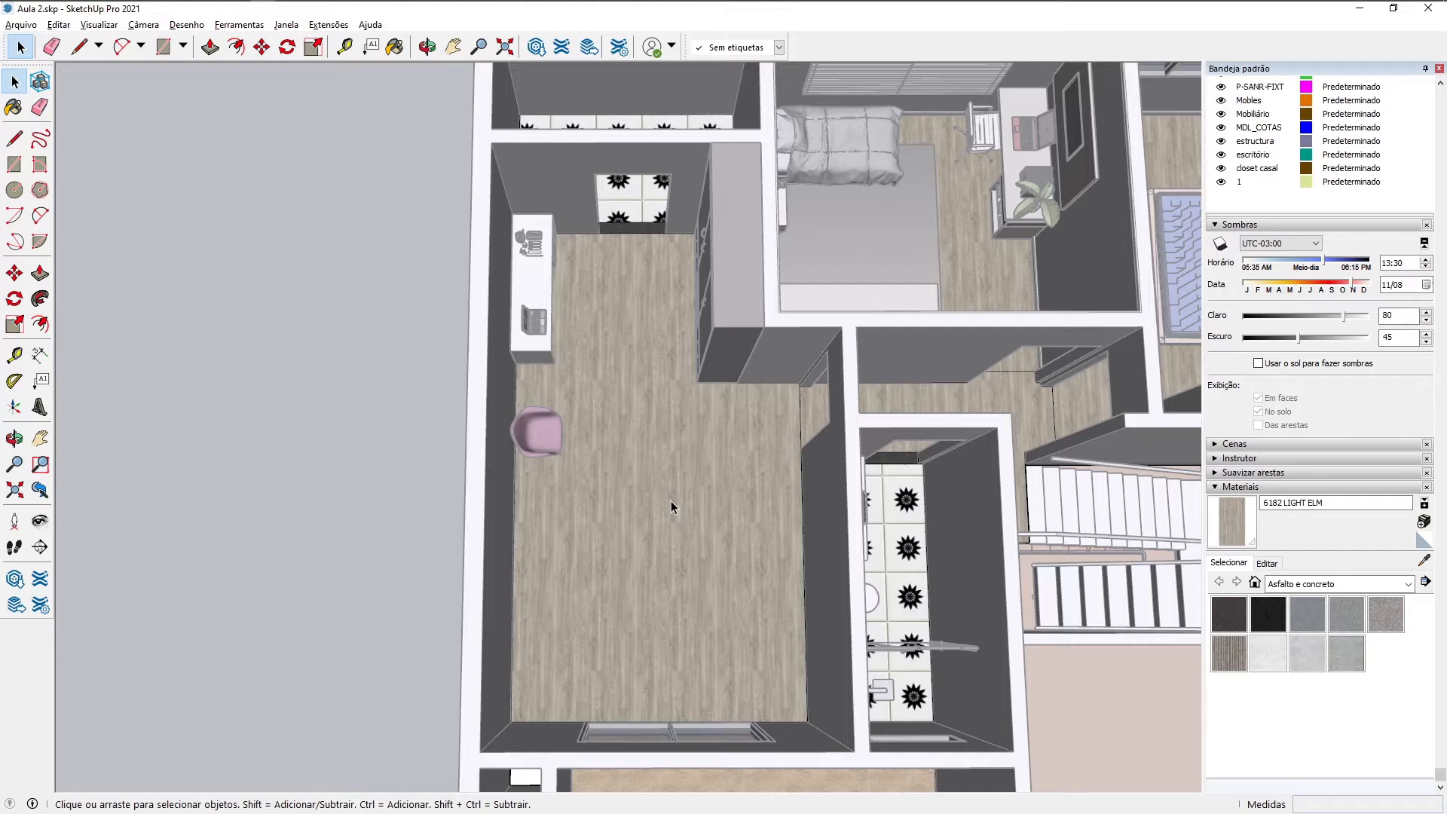
click(671, 502)
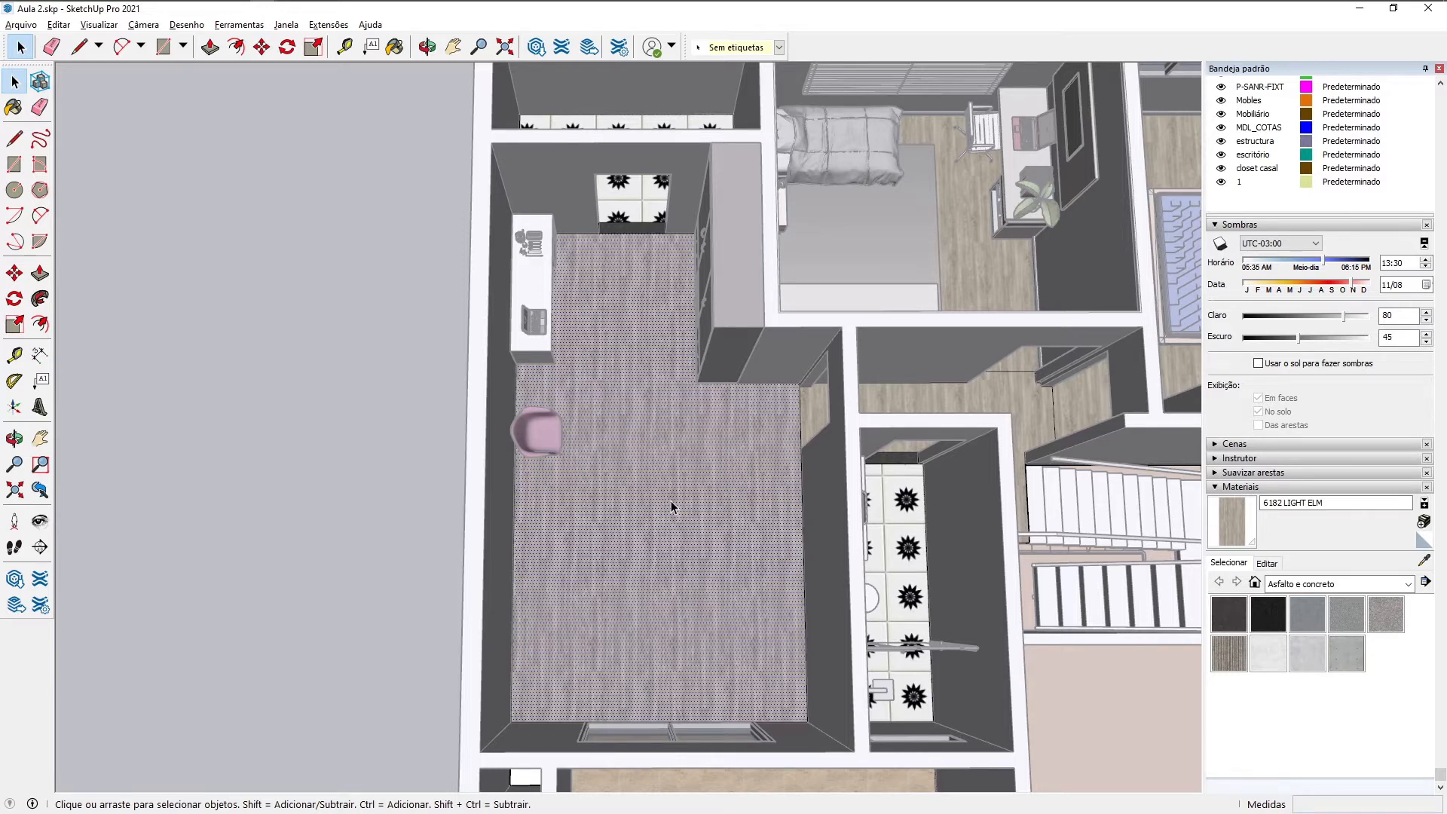
right_click(671, 505)
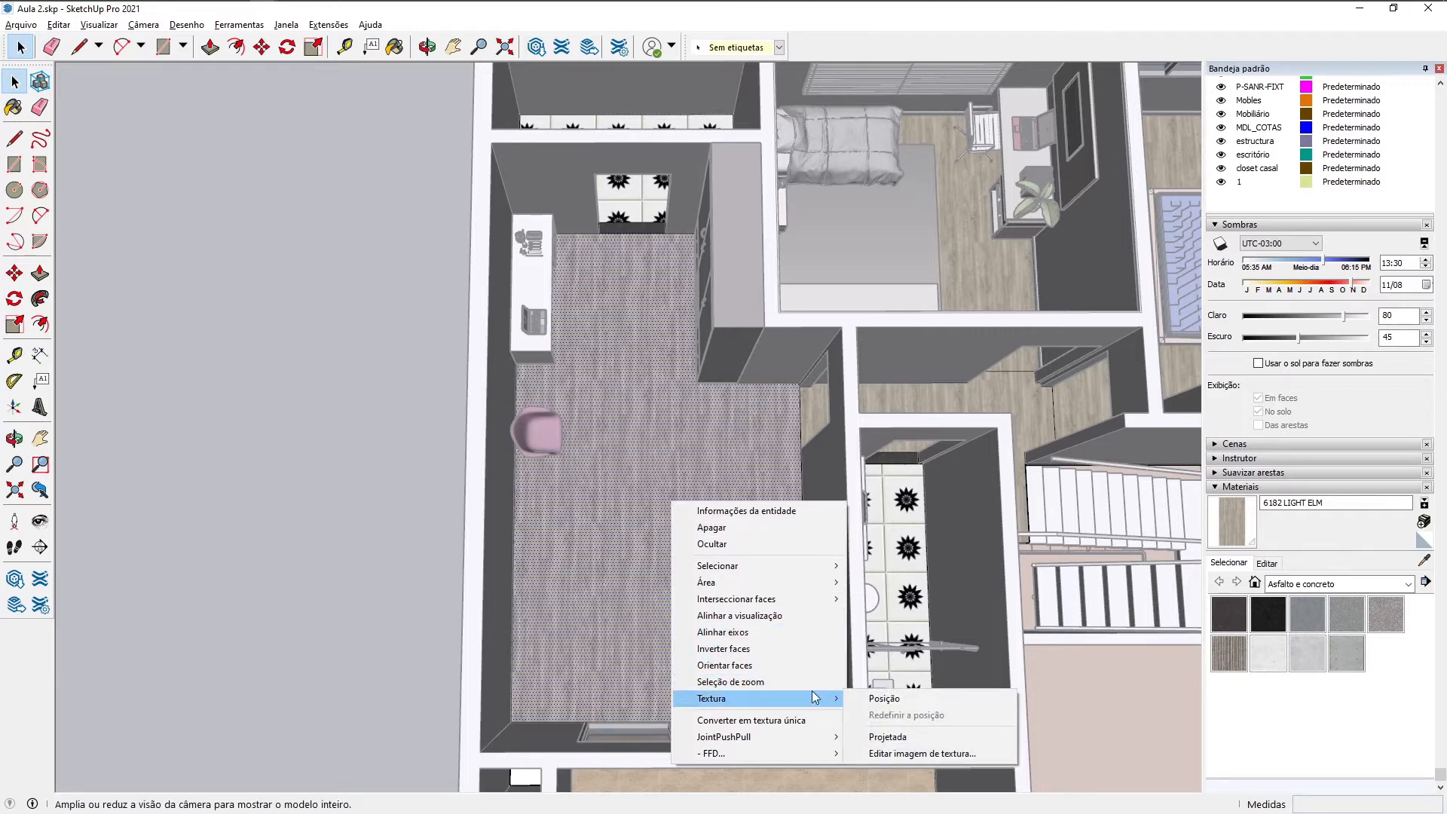
click(852, 699)
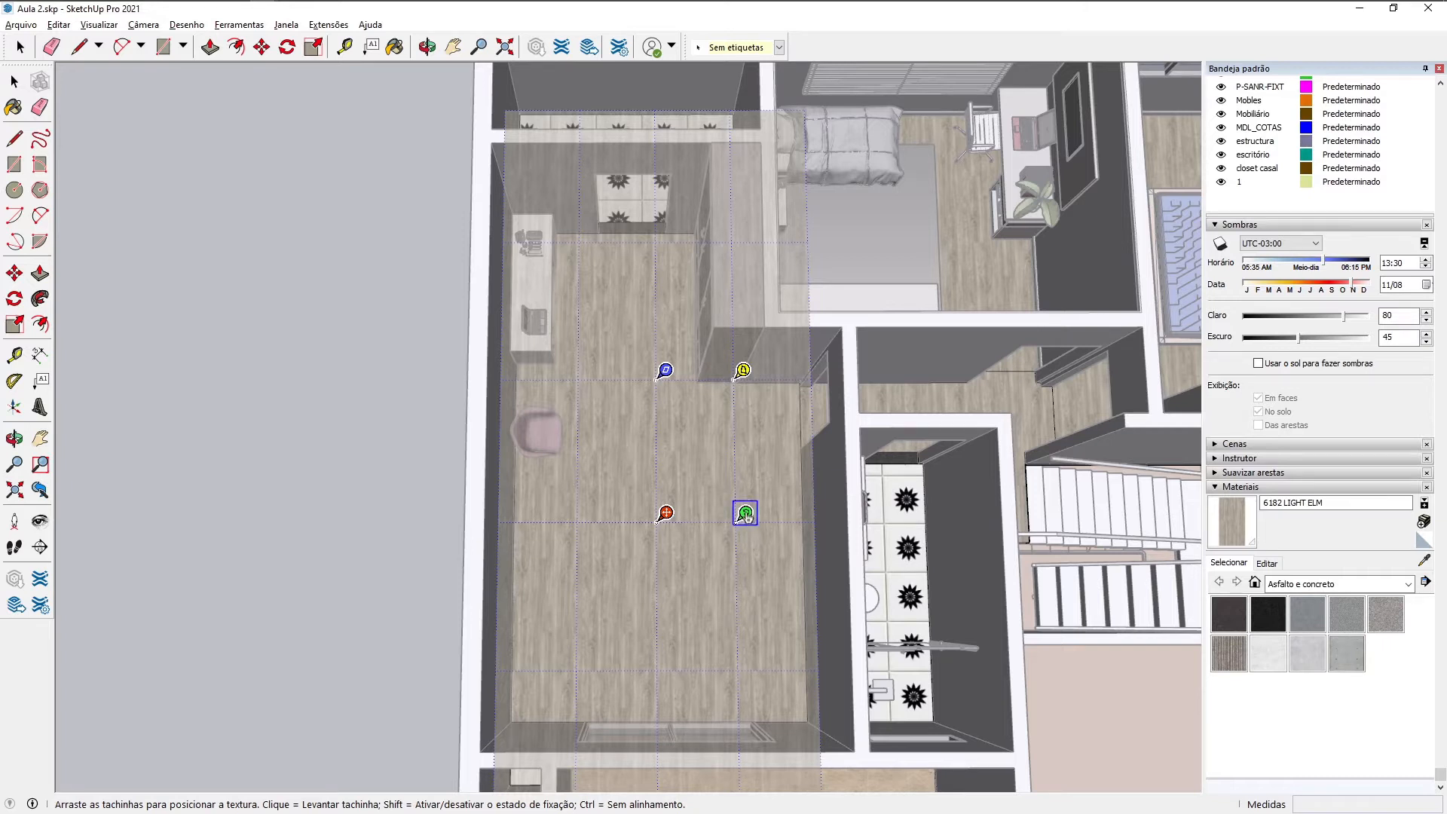
mouse_move(745, 517)
mouse_down()
mouse_move(759, 462)
mouse_move(731, 428)
mouse_move(661, 408)
mouse_move(662, 431)
mouse_move(667, 320)
mouse_move(662, 462)
mouse_move(660, 439)
mouse_up()
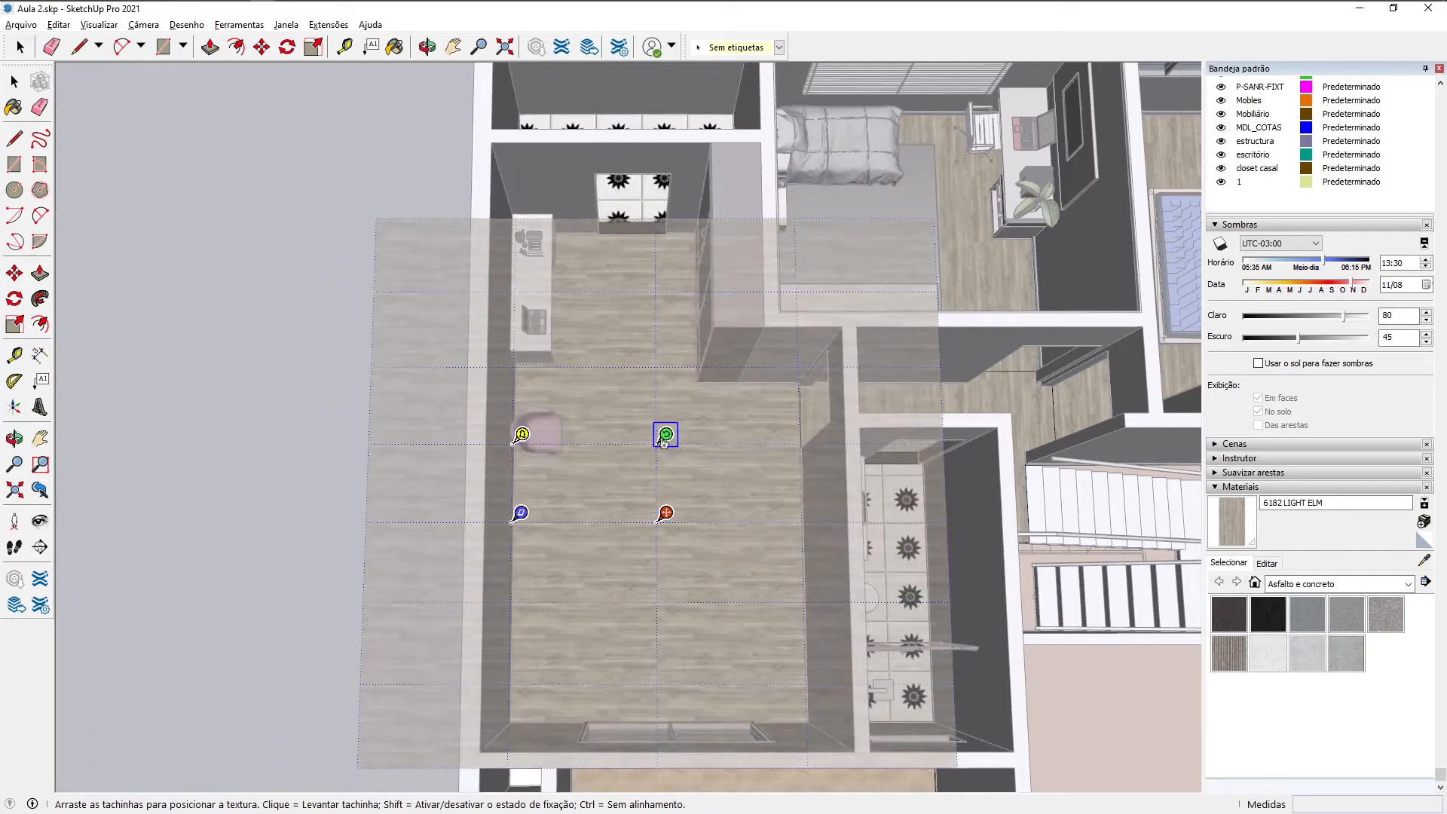
click(214, 534)
click(805, 439)
middle_drag(816, 457, 730, 603)
scroll(717, 535, down, 4)
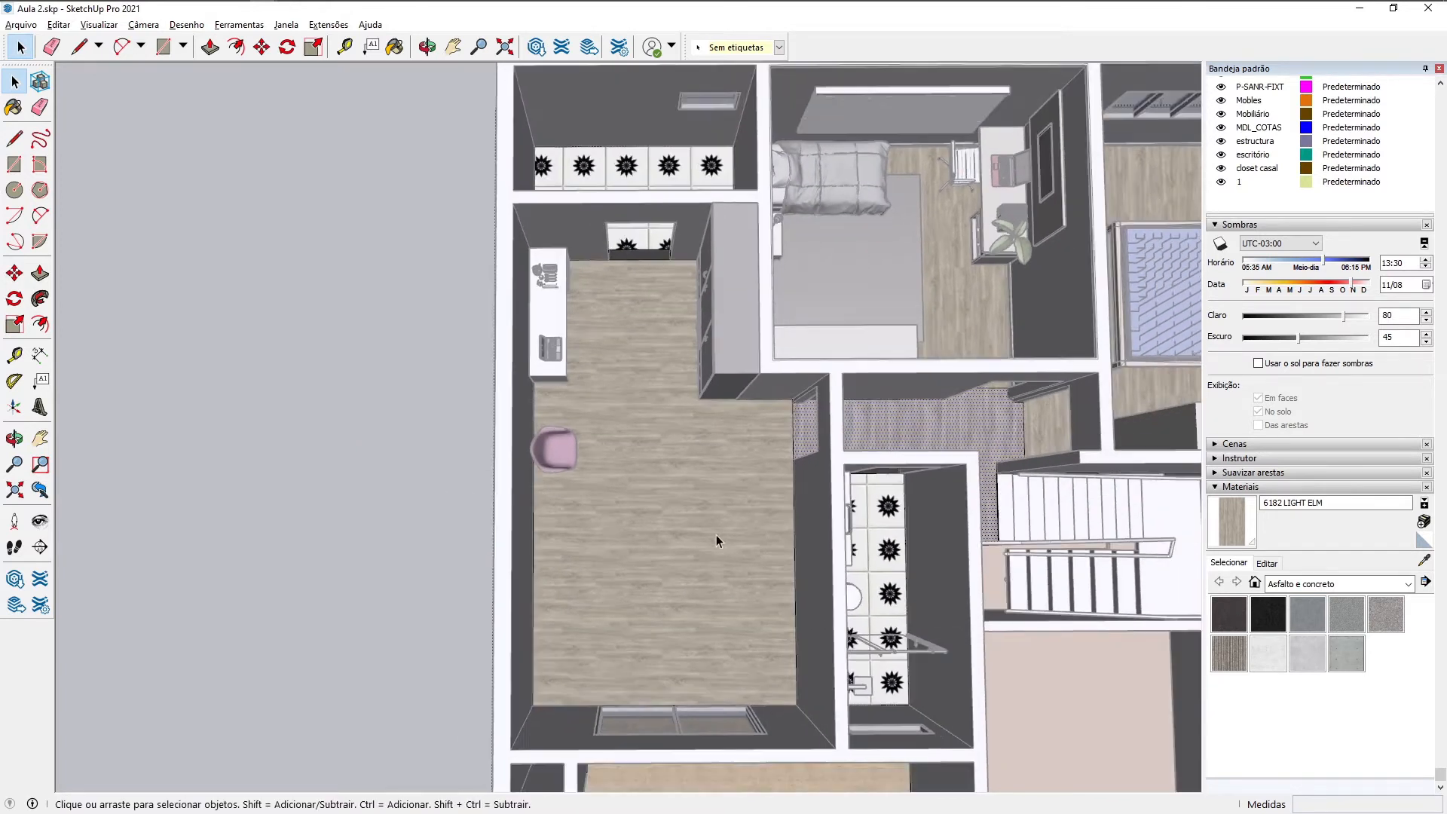
scroll(780, 514, up, 4)
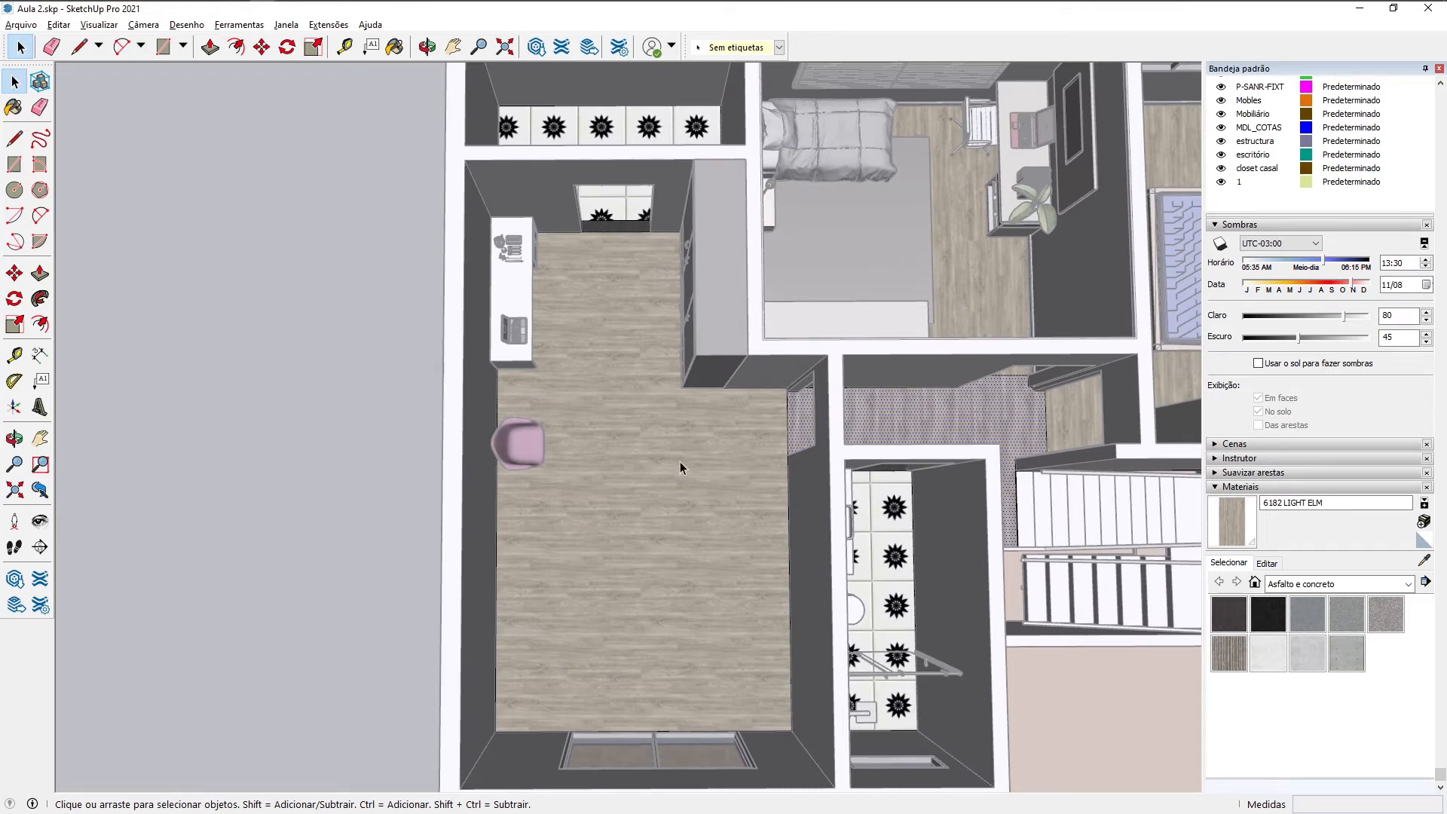
Step: Sample the rotated wood texture from the desk room's floor, then leave painting and close the floor group
click(1424, 561)
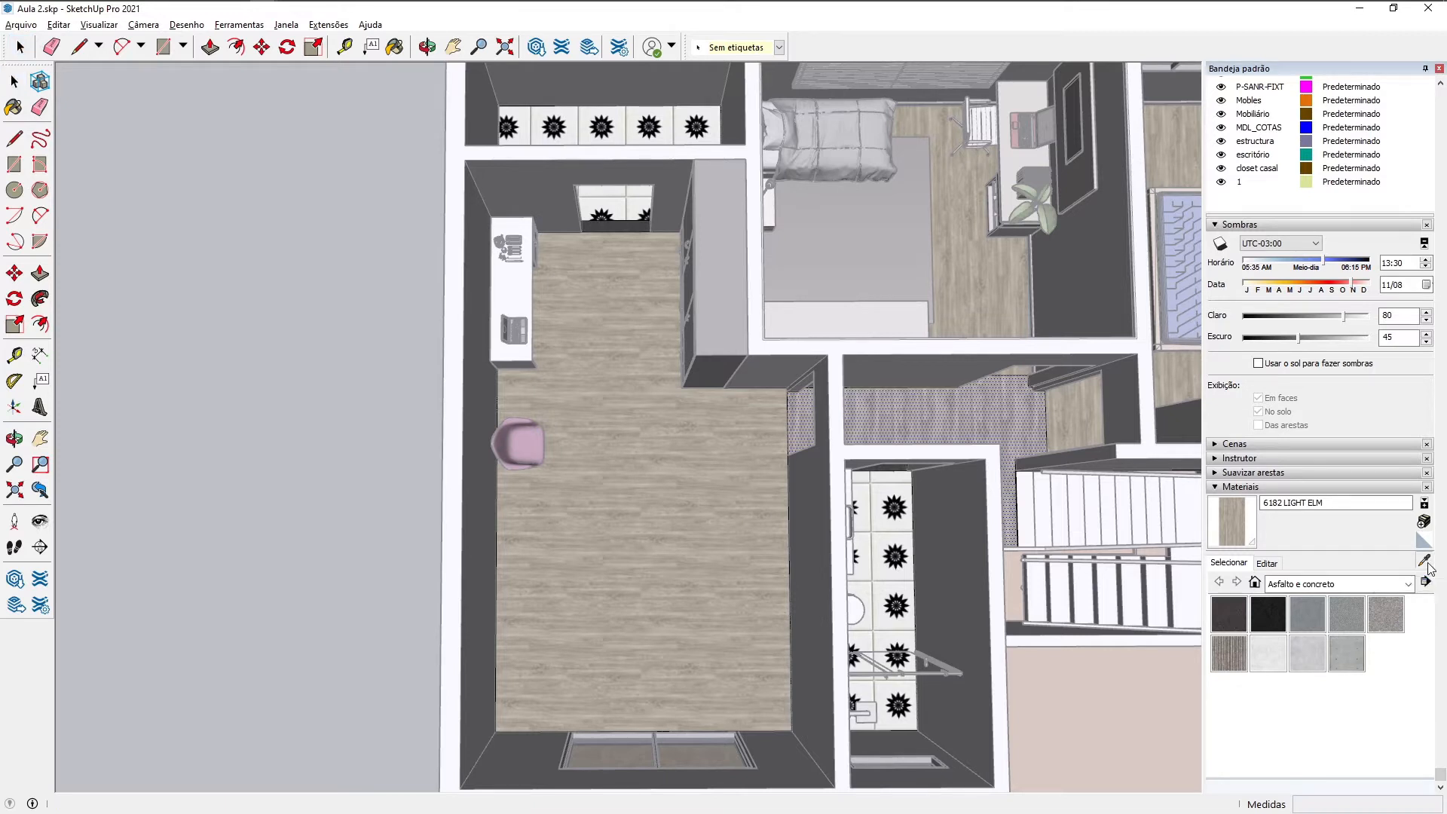
scroll(701, 452, down, 5)
click(693, 450)
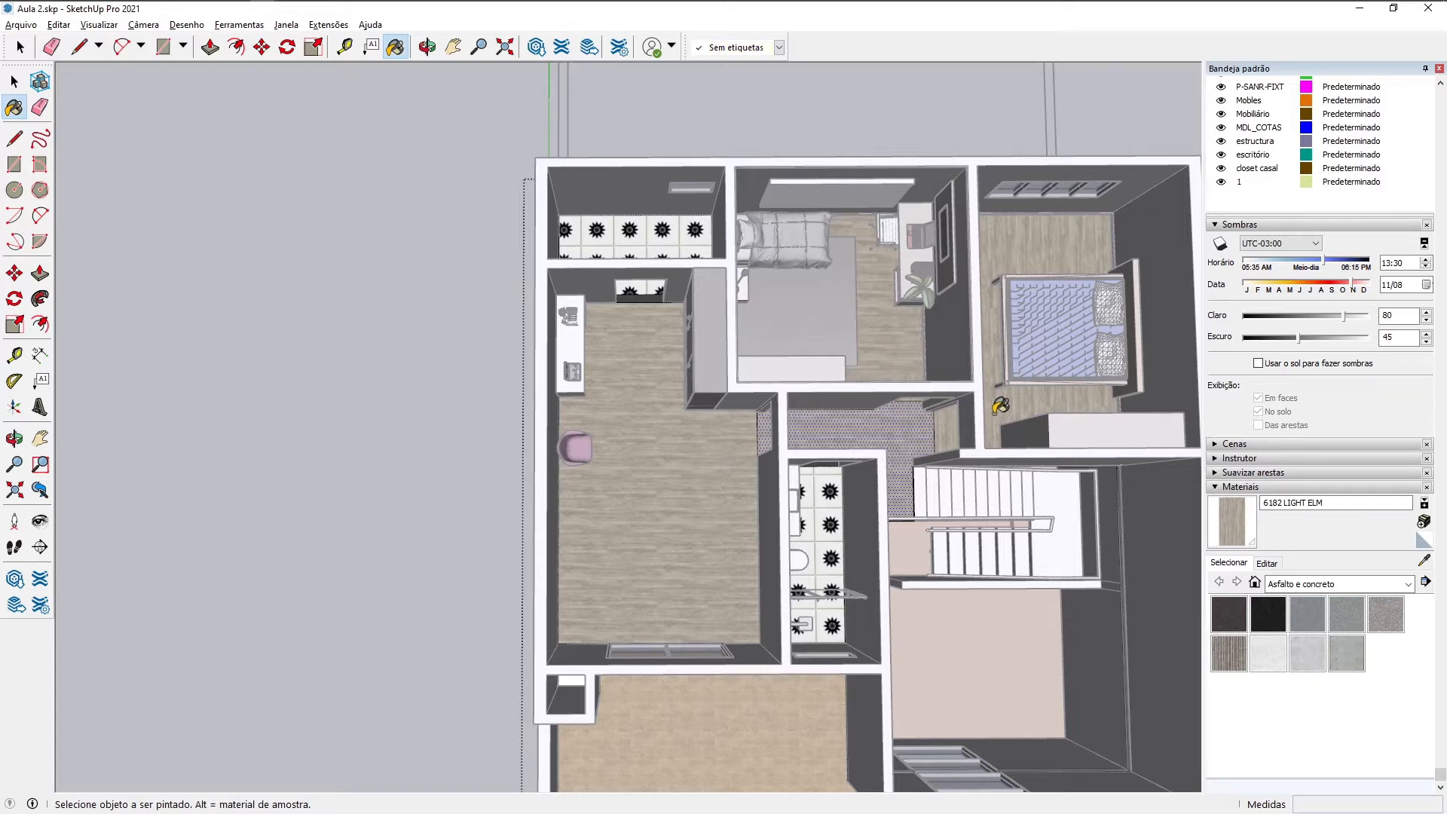
click(15, 83)
scroll(226, 272, down, 2)
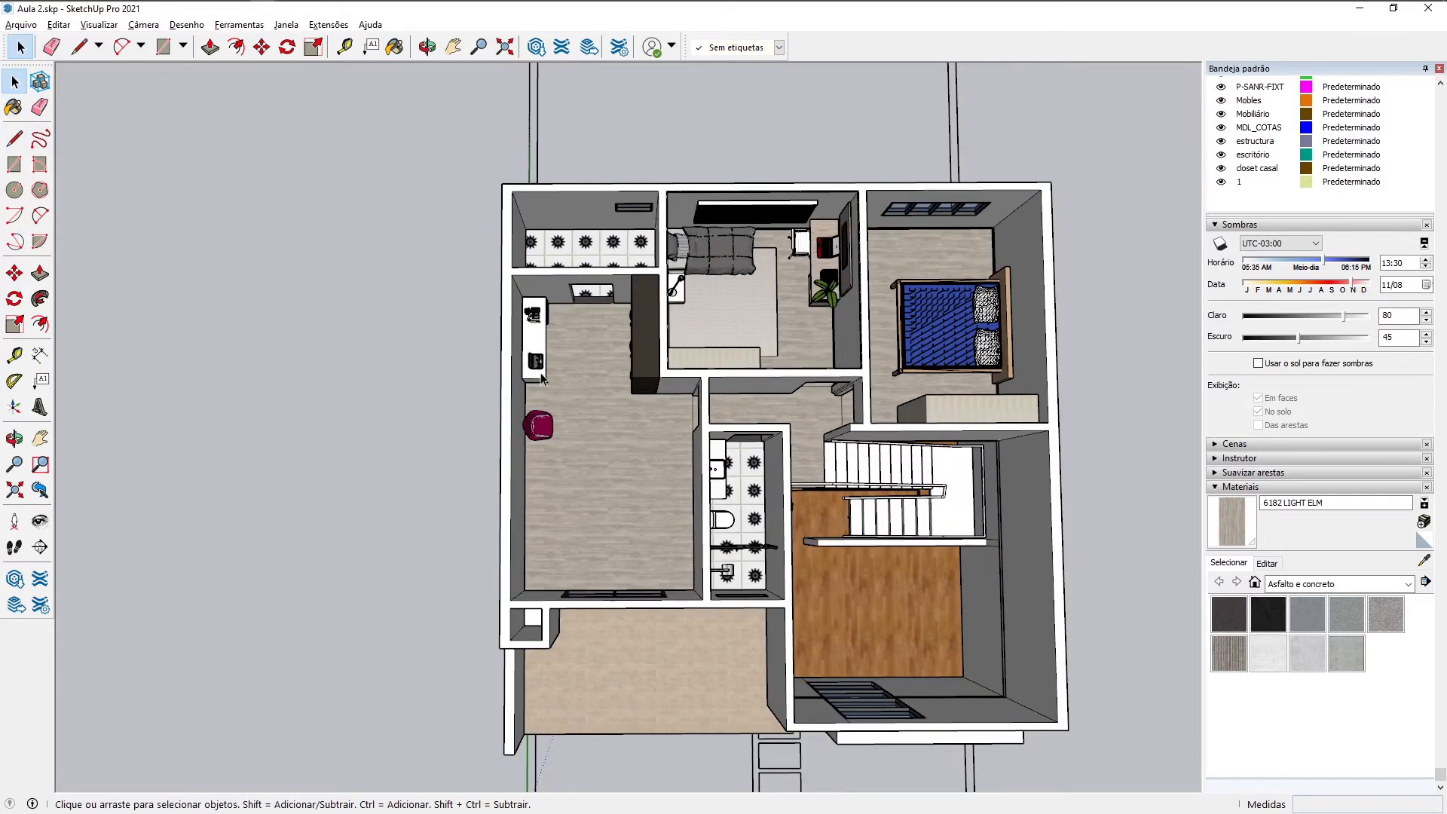
Step: Open the upper-floor walls group for editing at the brickless side wall beside the balcony
scroll(767, 341, up, 4)
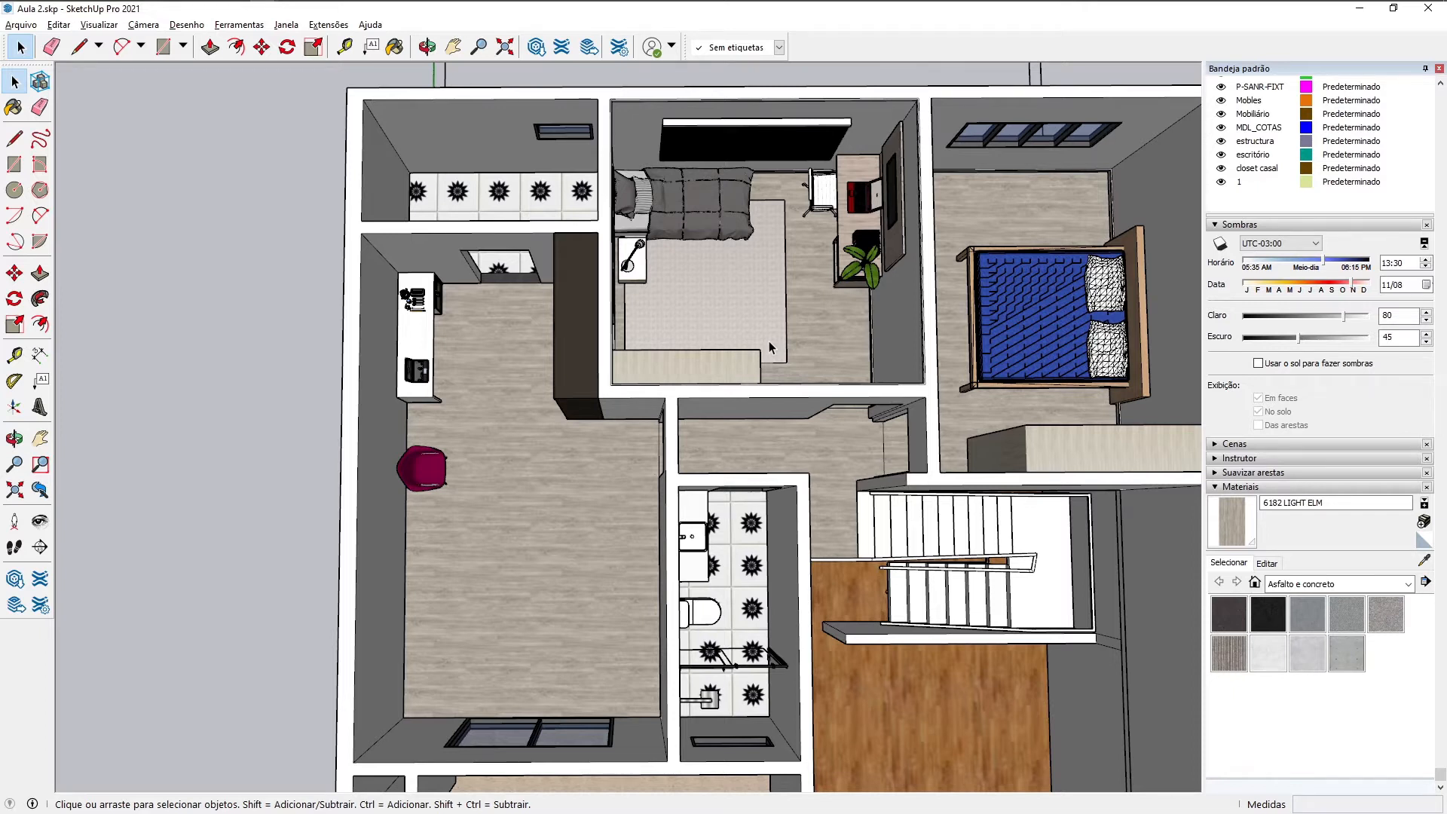
middle_drag(770, 347, 947, 519)
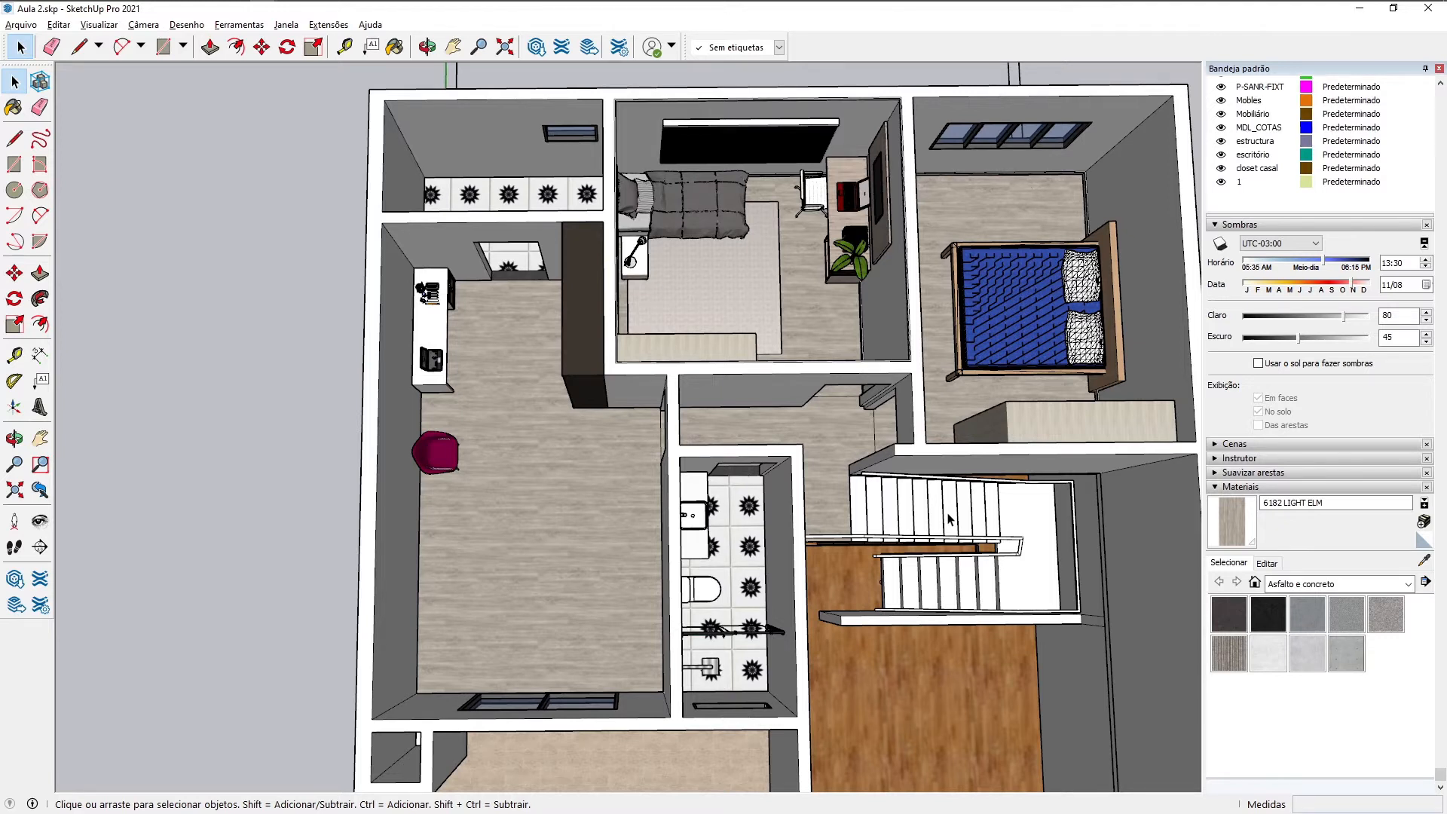
middle_drag(900, 548, 727, 377)
scroll(799, 421, down, 4)
scroll(926, 506, up, 6)
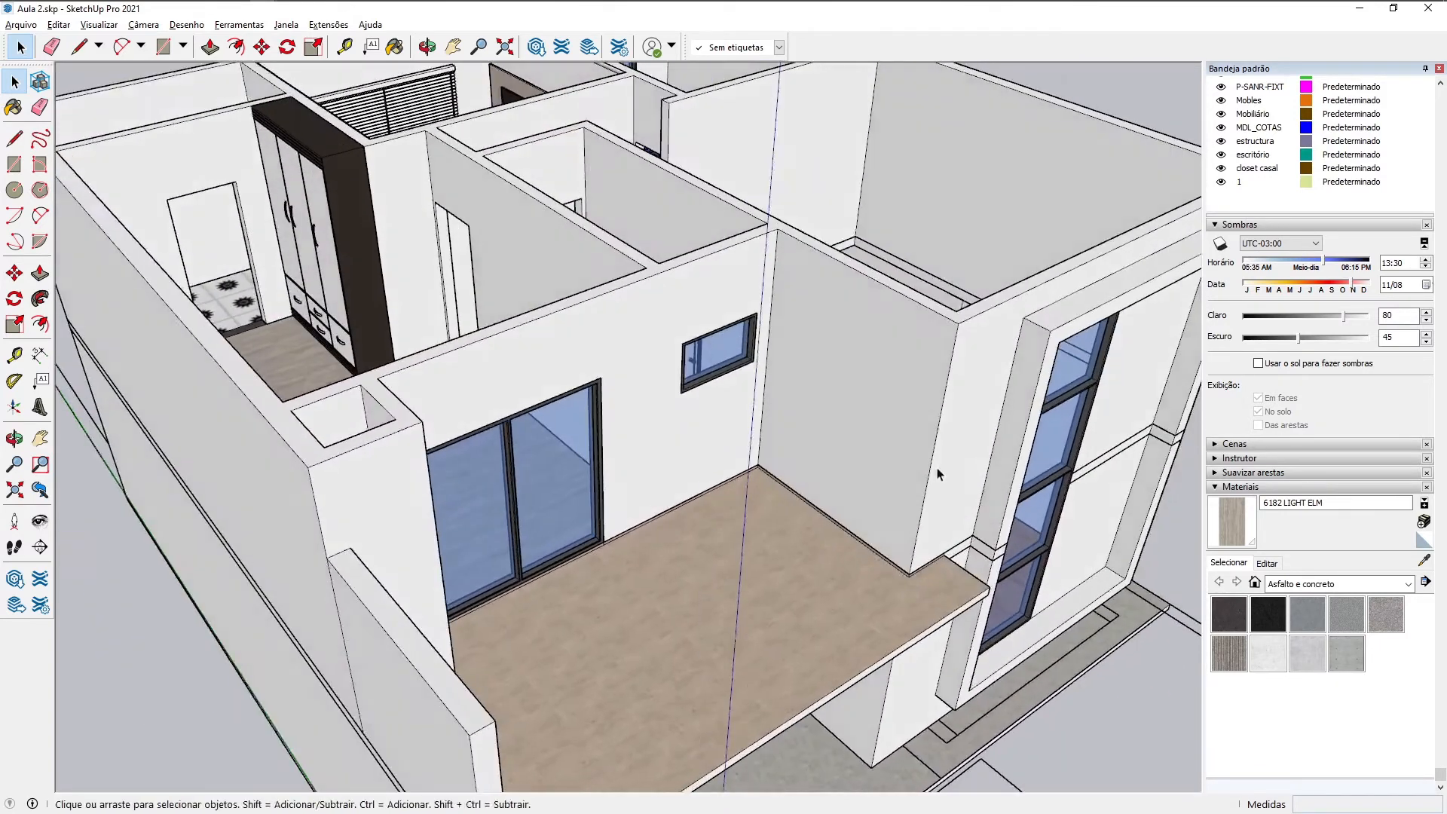
shift+middle_drag(938, 473, 734, 478)
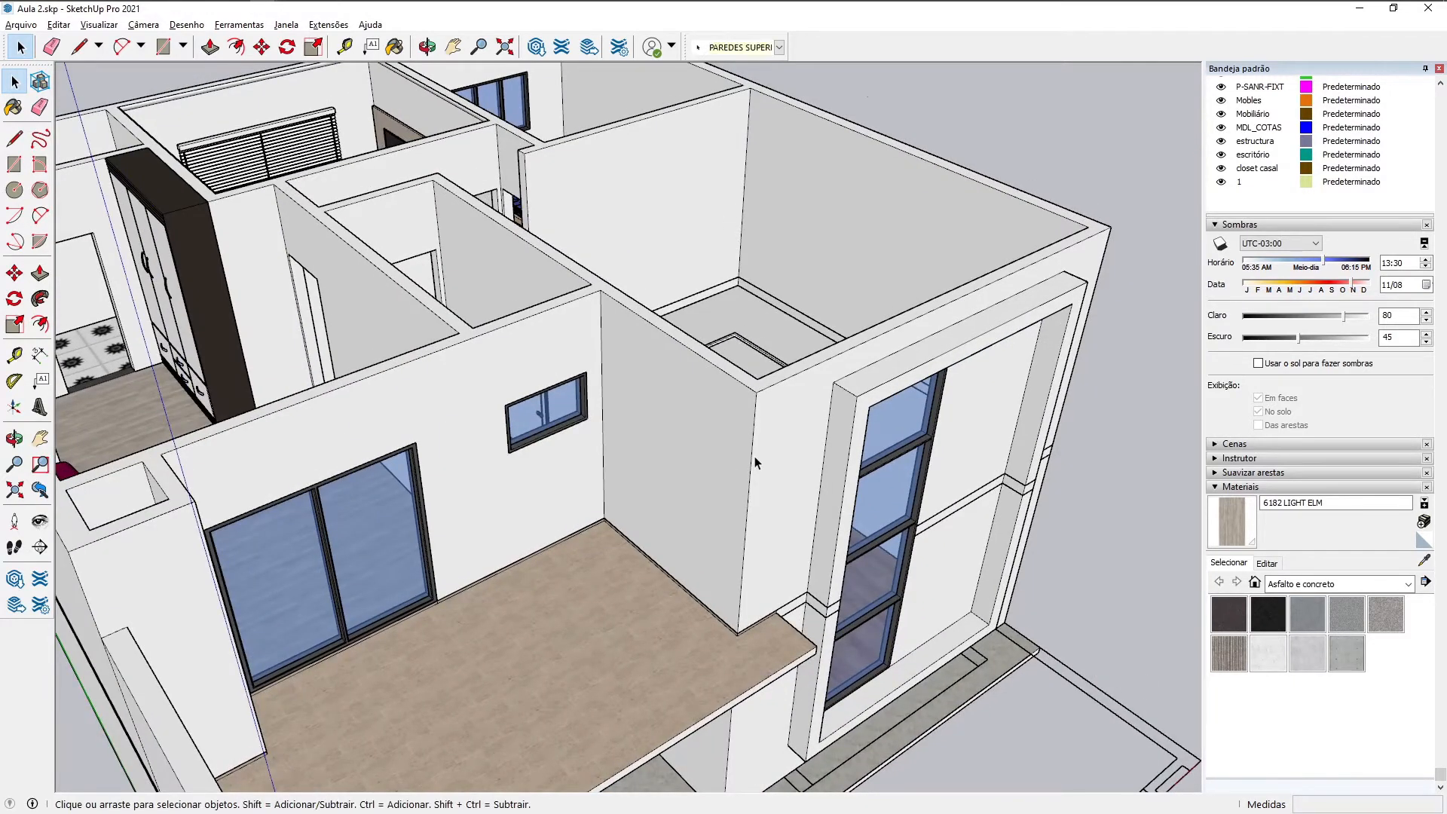
double_click(754, 457)
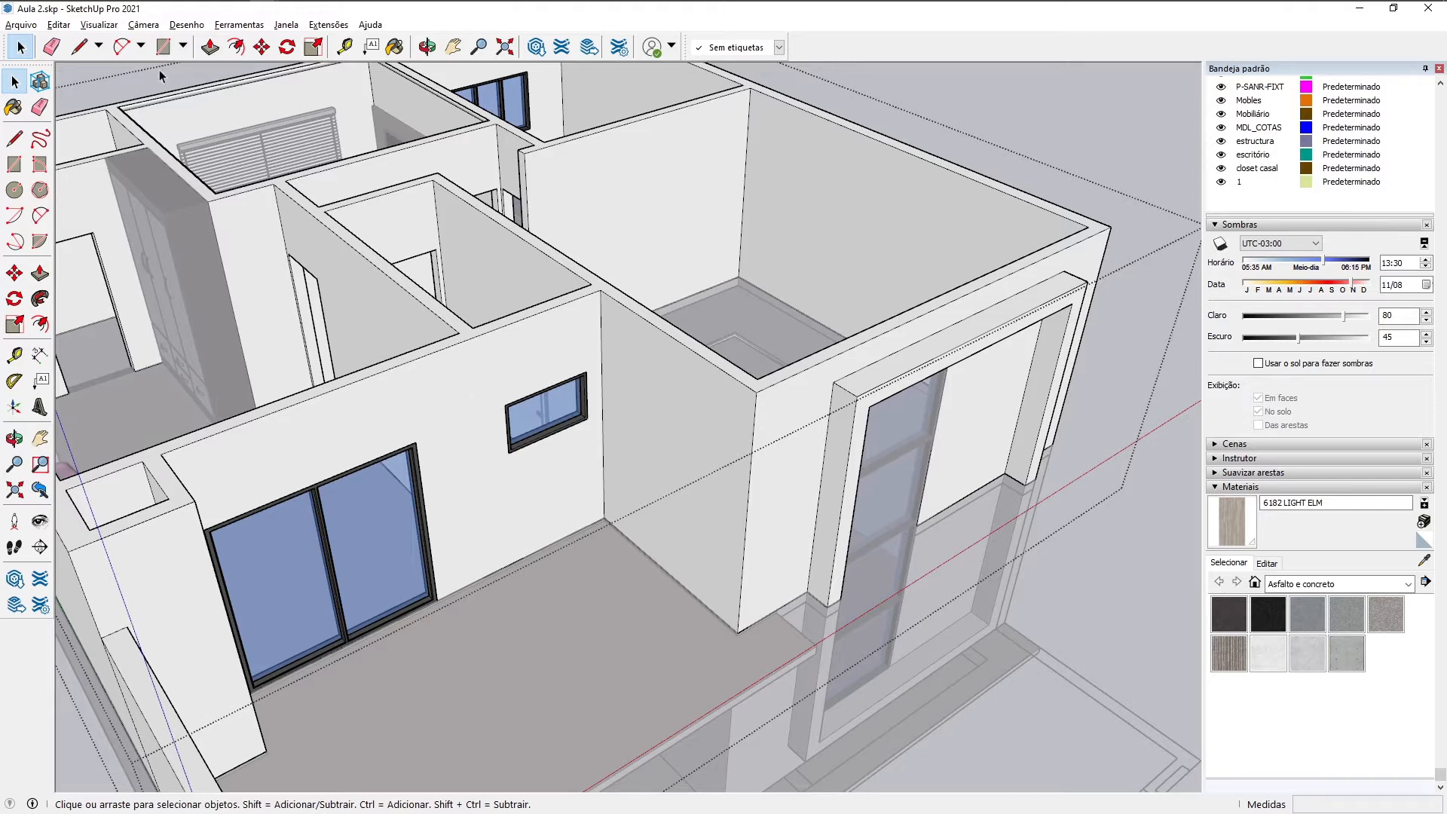
Step: Start a file import and browse to the Aula 4 folder inside Material_Curso de SketchUp
click(27, 24)
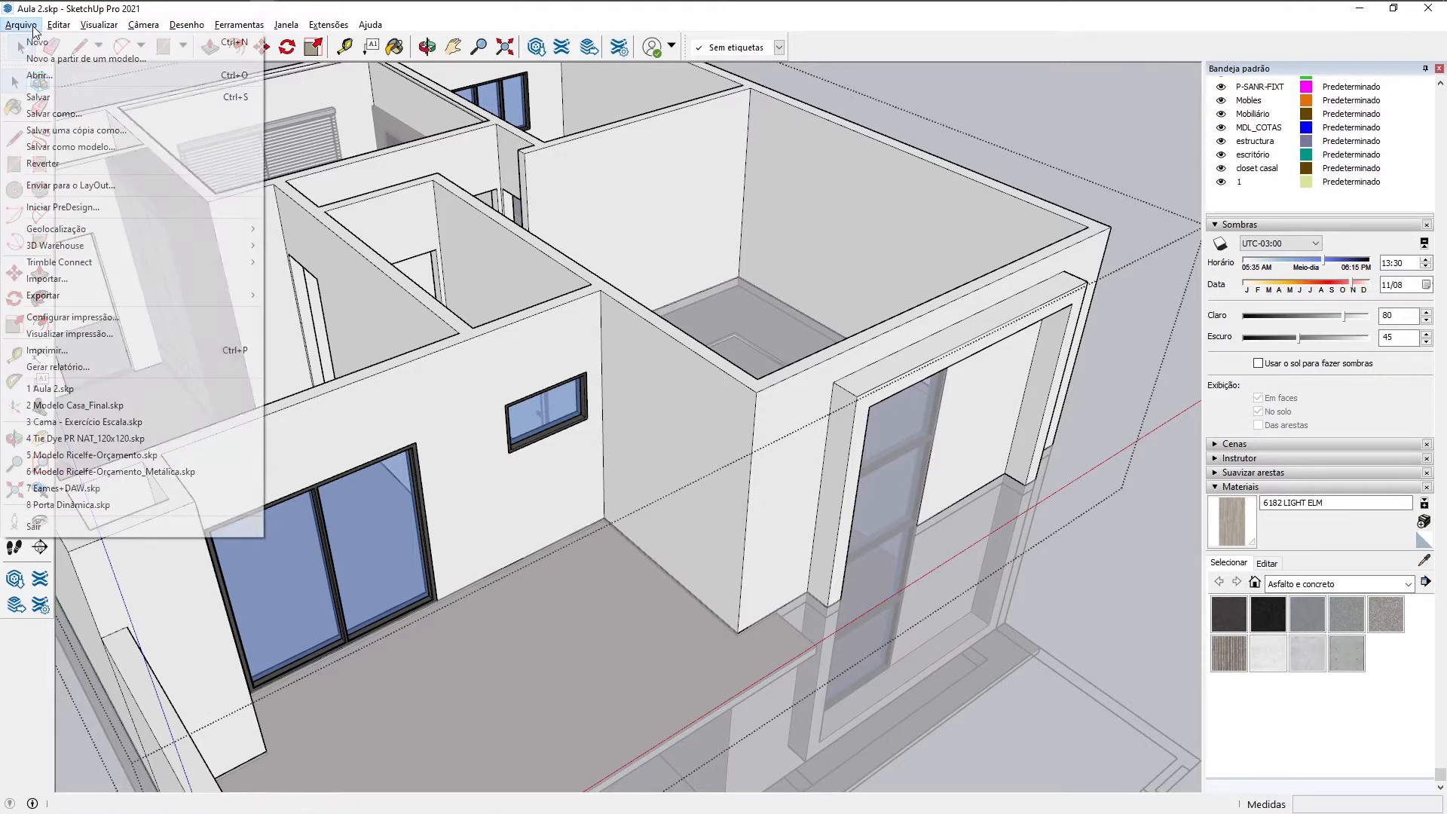
click(88, 280)
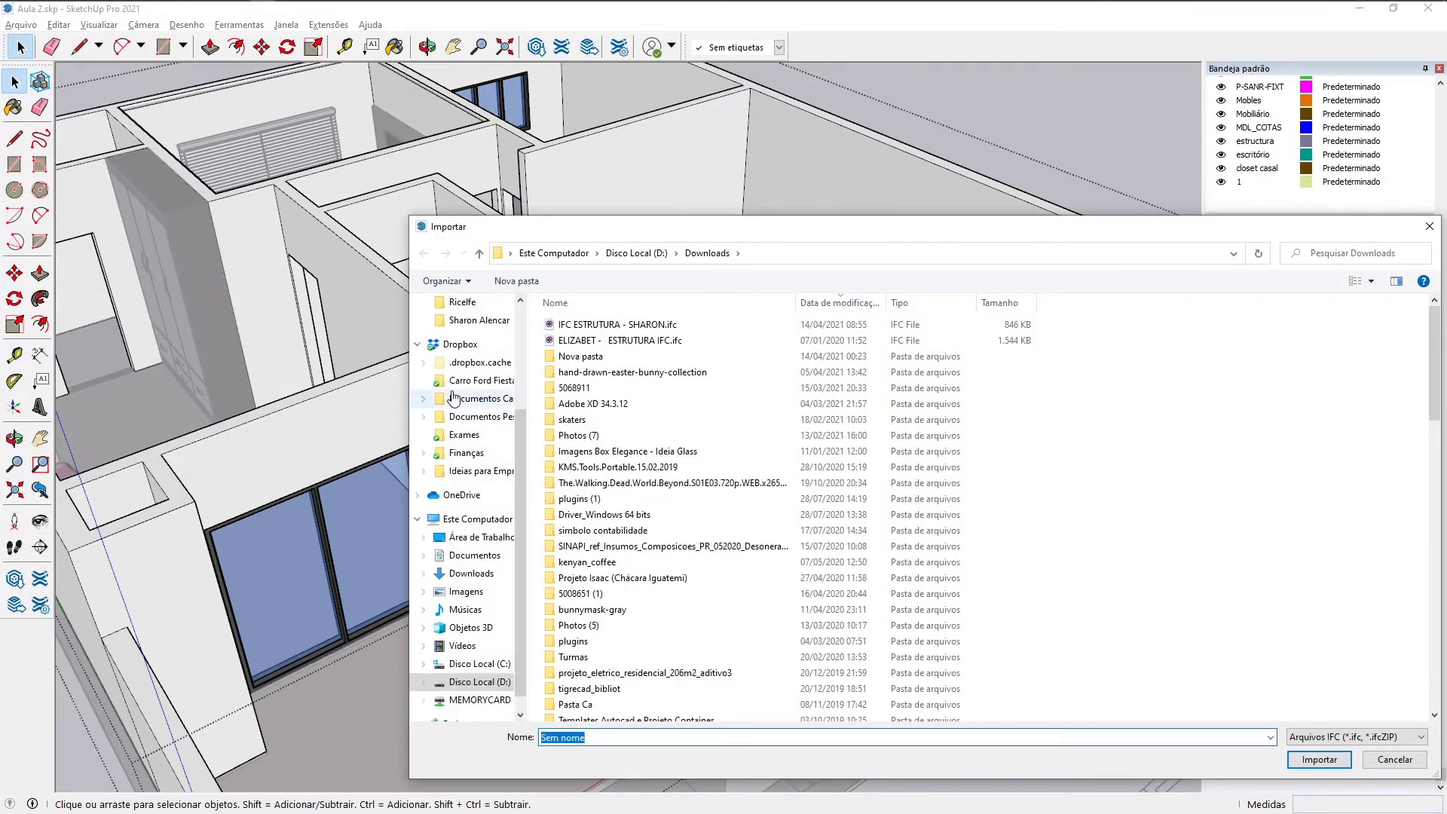
scroll(467, 384, up, 2)
click(466, 379)
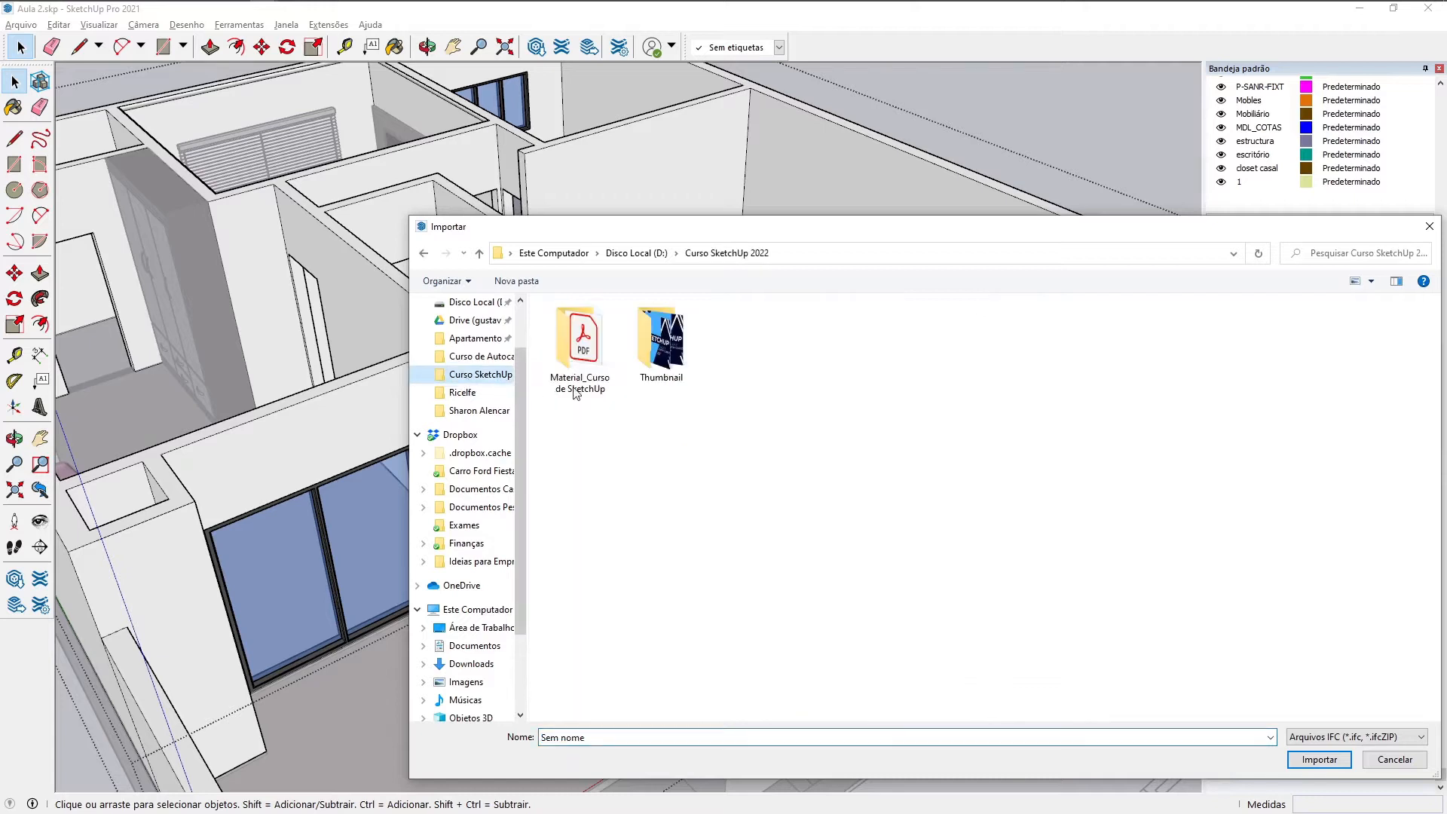
double_click(595, 350)
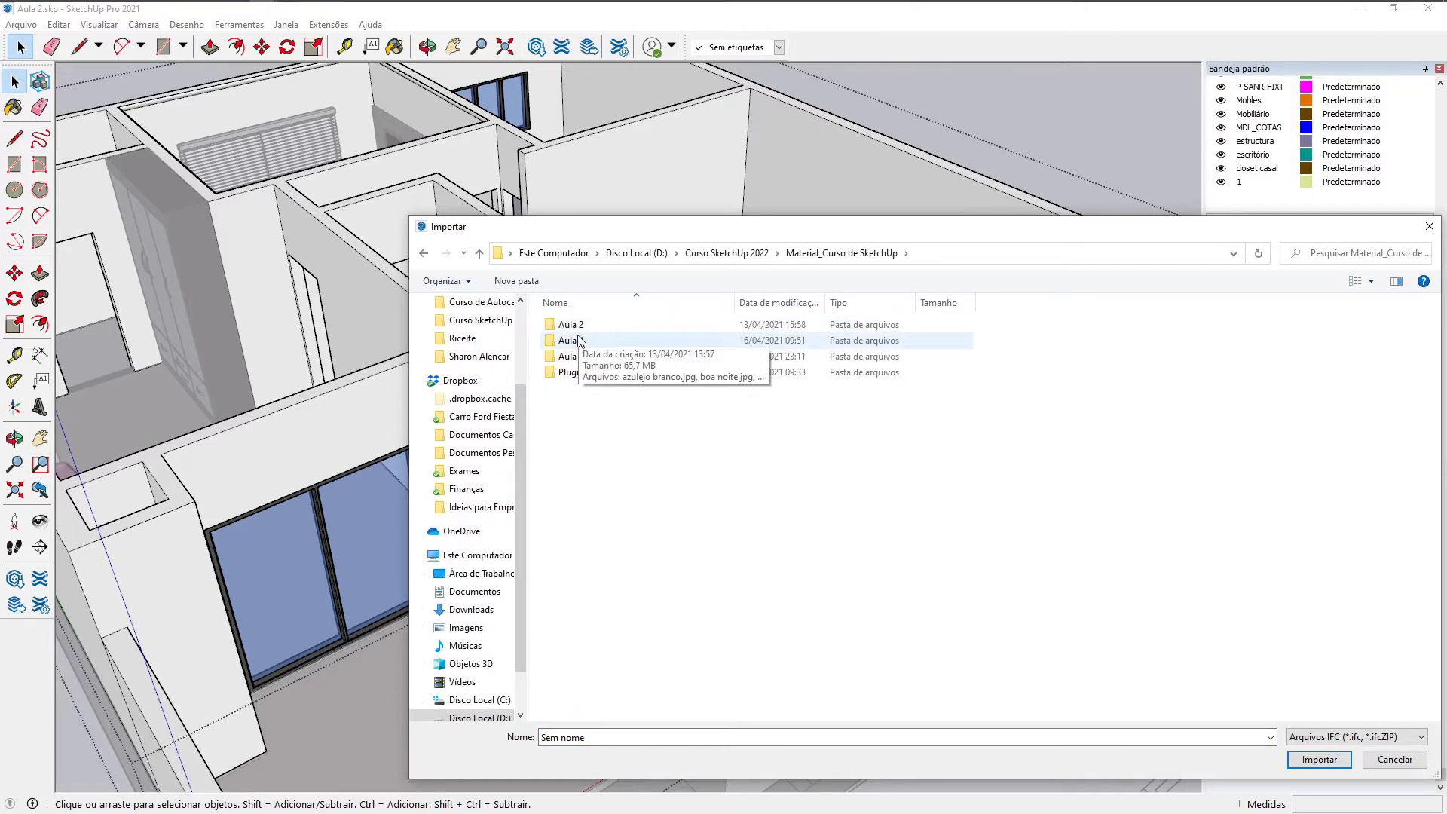
double_click(581, 342)
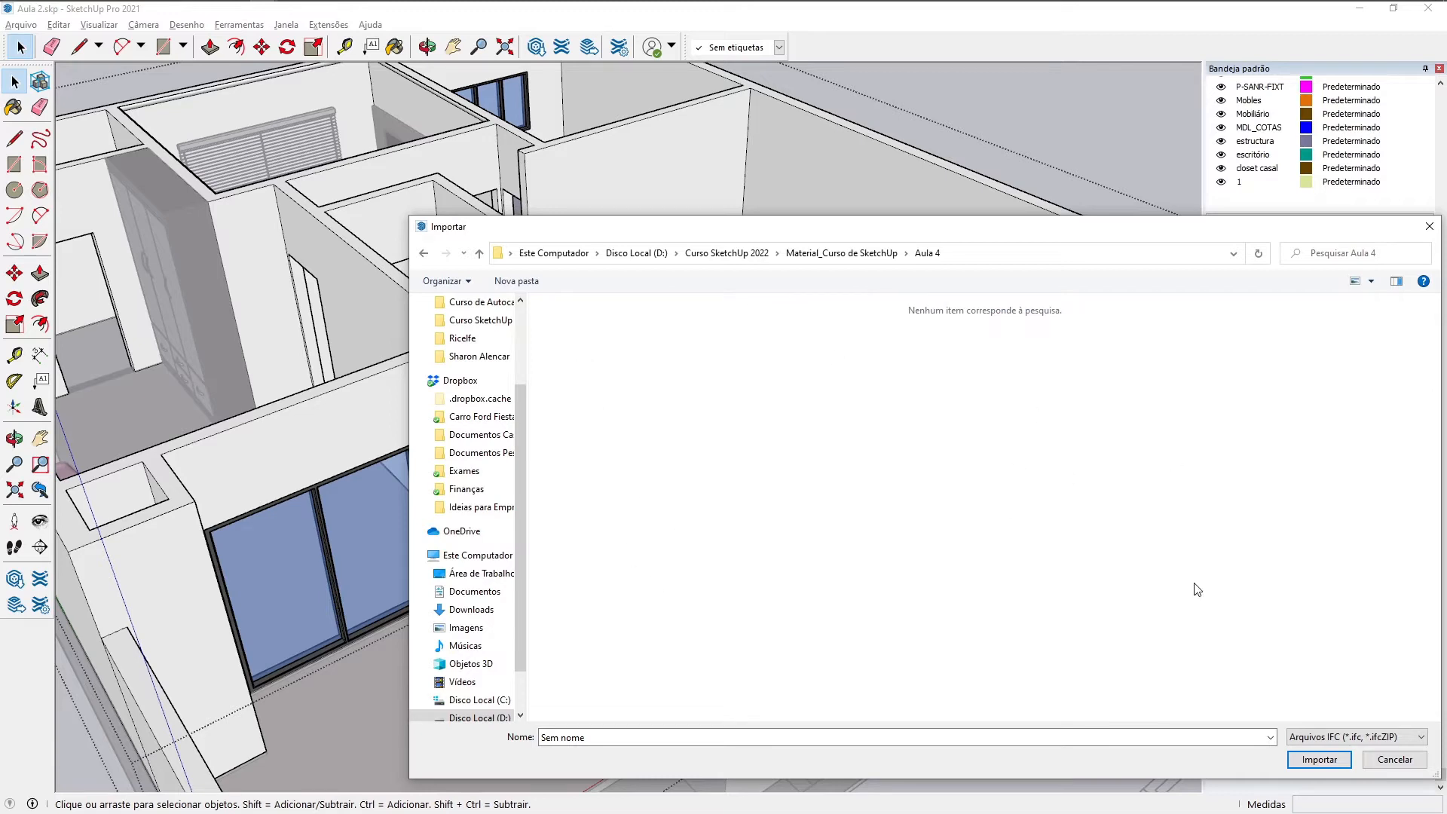
Step: Limit the import to JPEG images and import textura tijolinho.jpg as a texture
click(1329, 741)
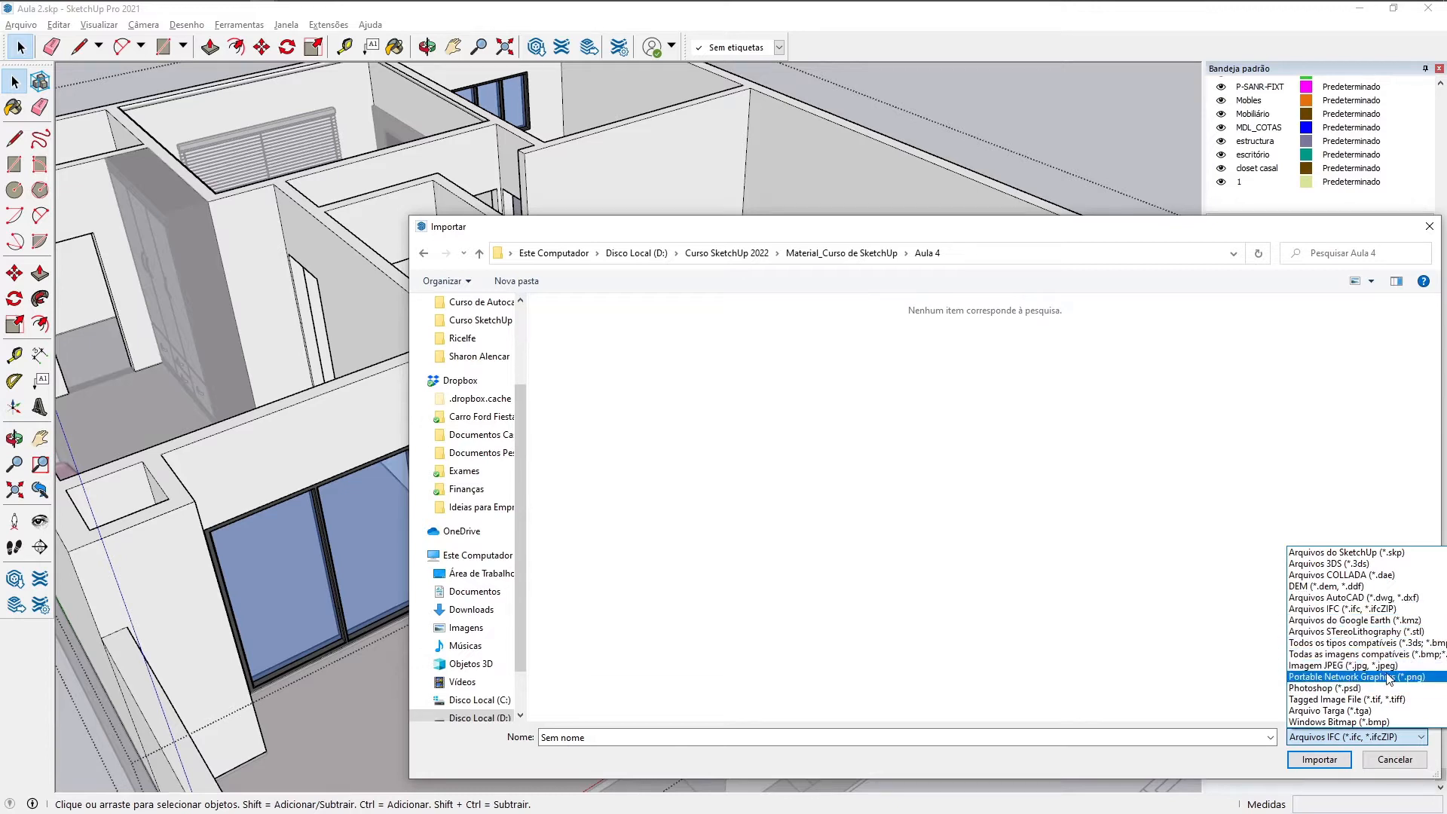
click(1339, 666)
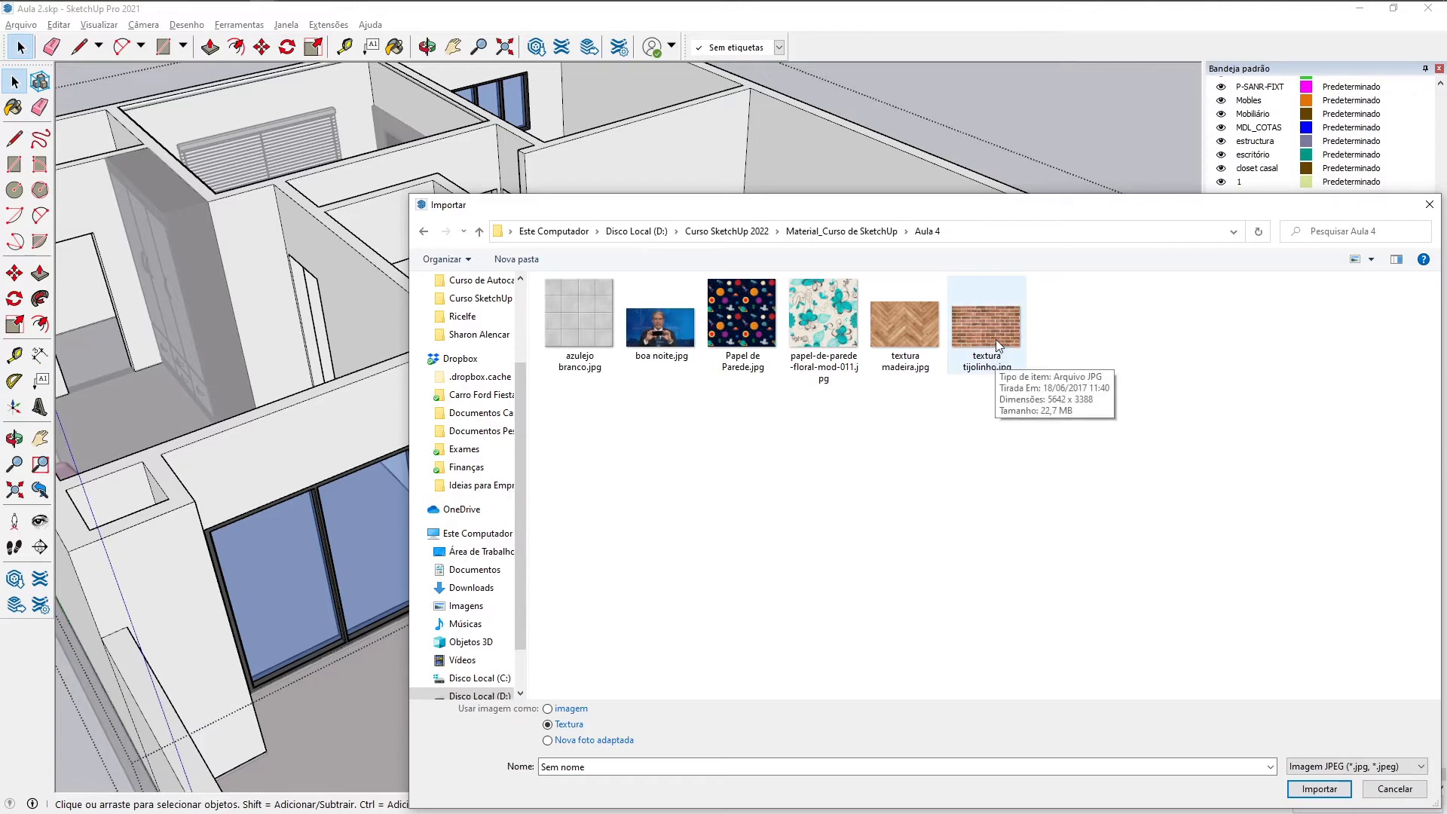
click(994, 363)
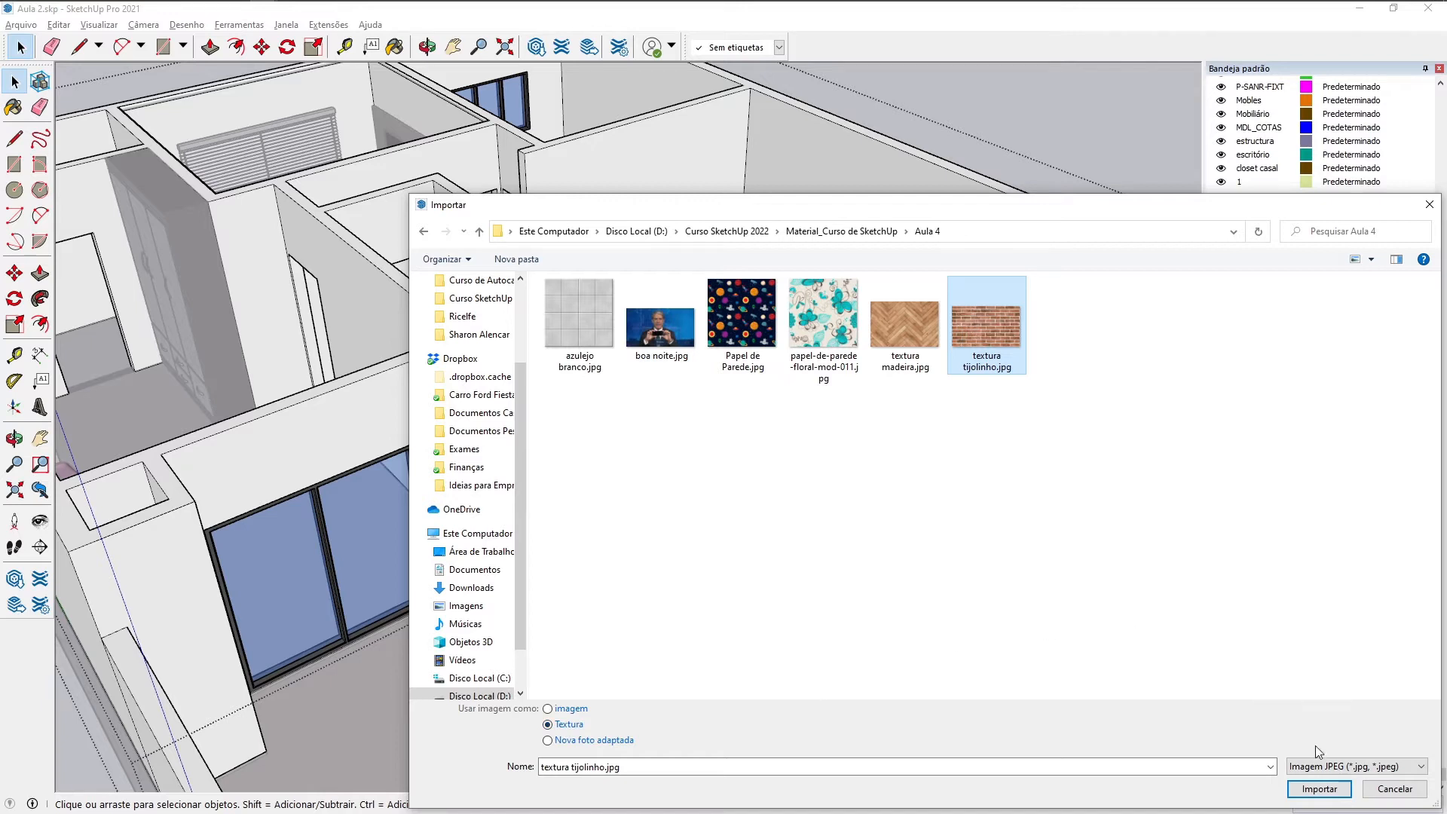
click(1318, 789)
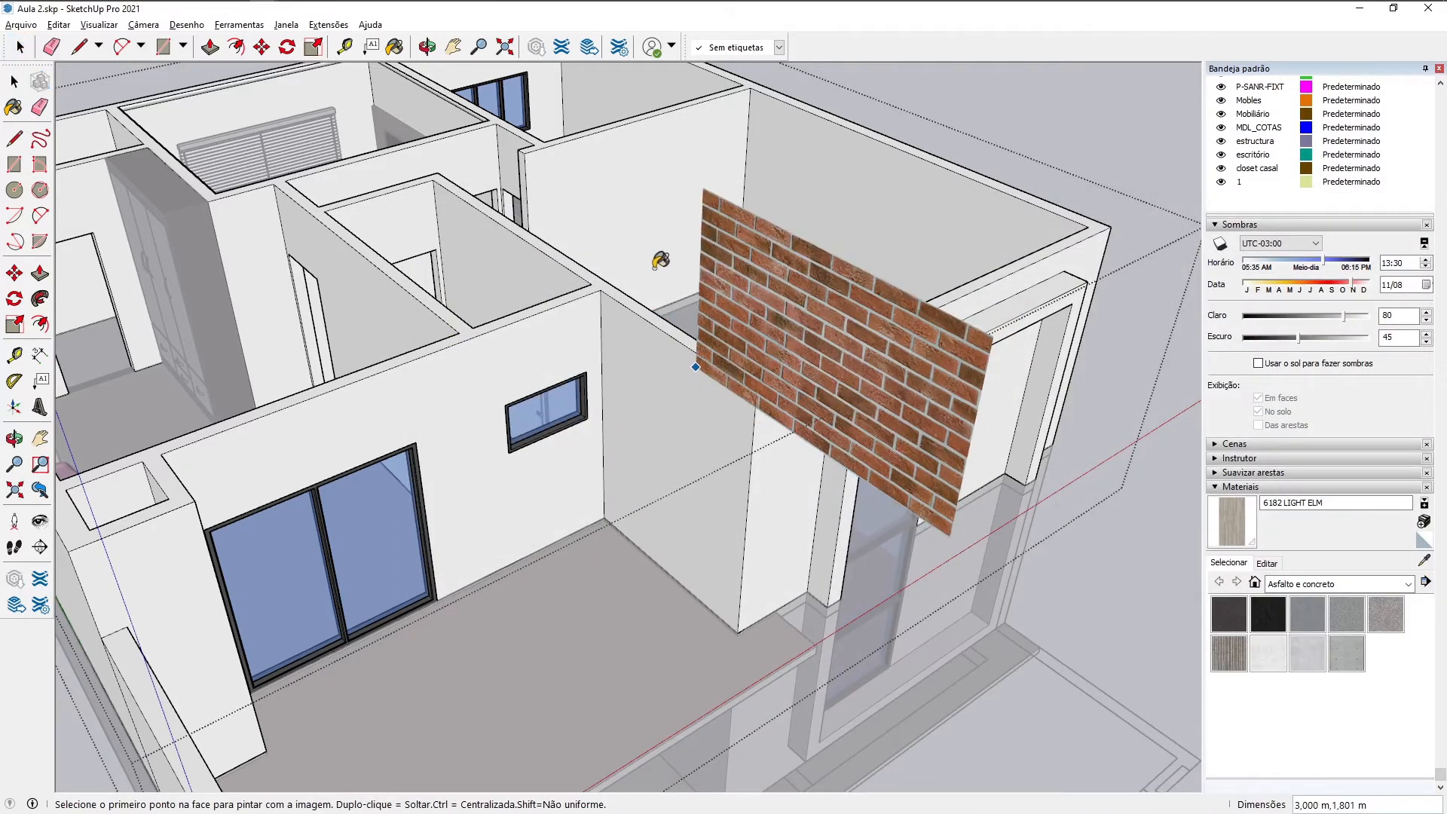
Step: Apply the brick texture to the balcony's side wall, starting at its inner floor corner, with an image height of about 1.02 m
middle_drag(656, 377, 769, 333)
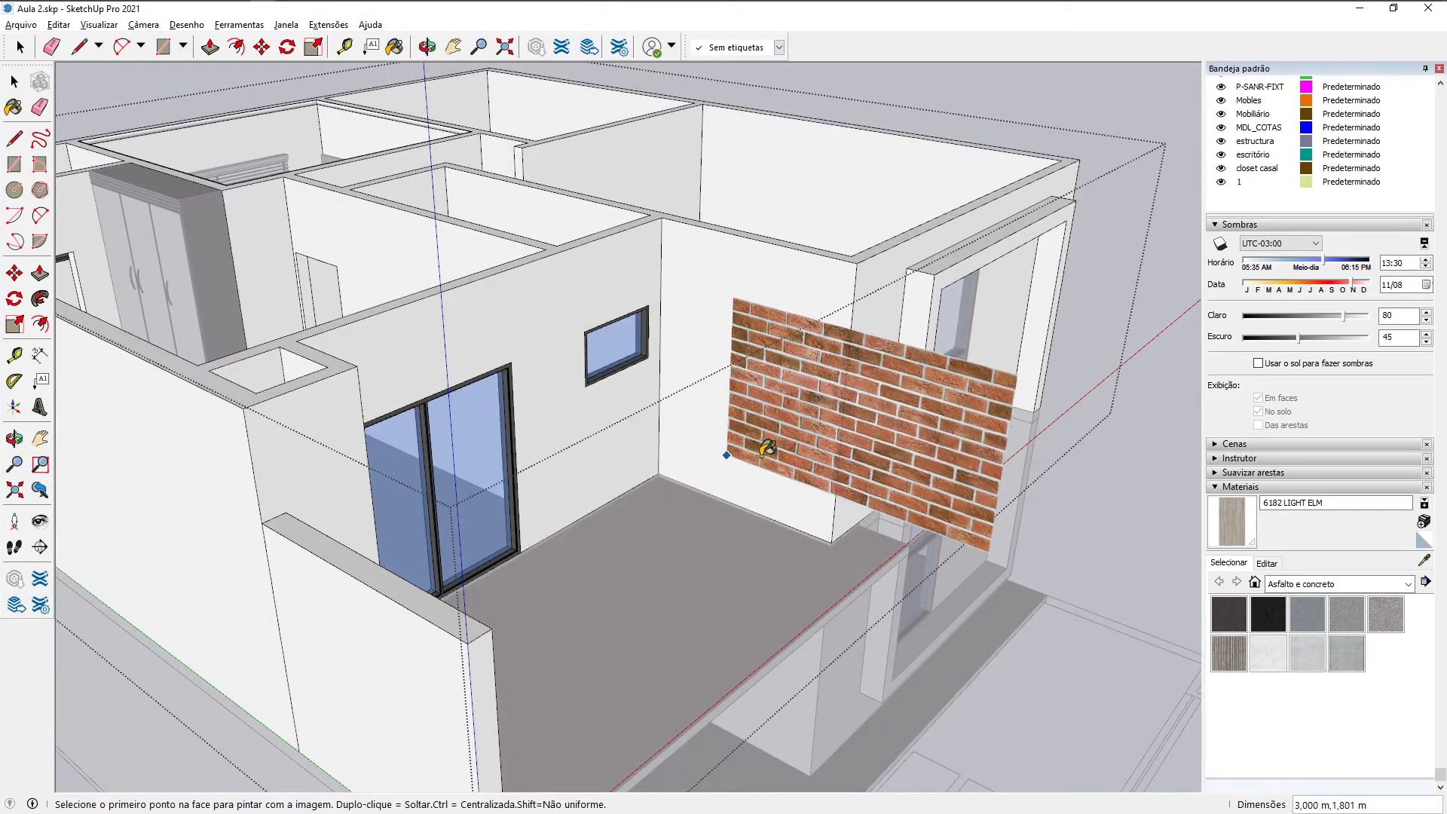
scroll(766, 449, up, 3)
scroll(767, 449, up, 6)
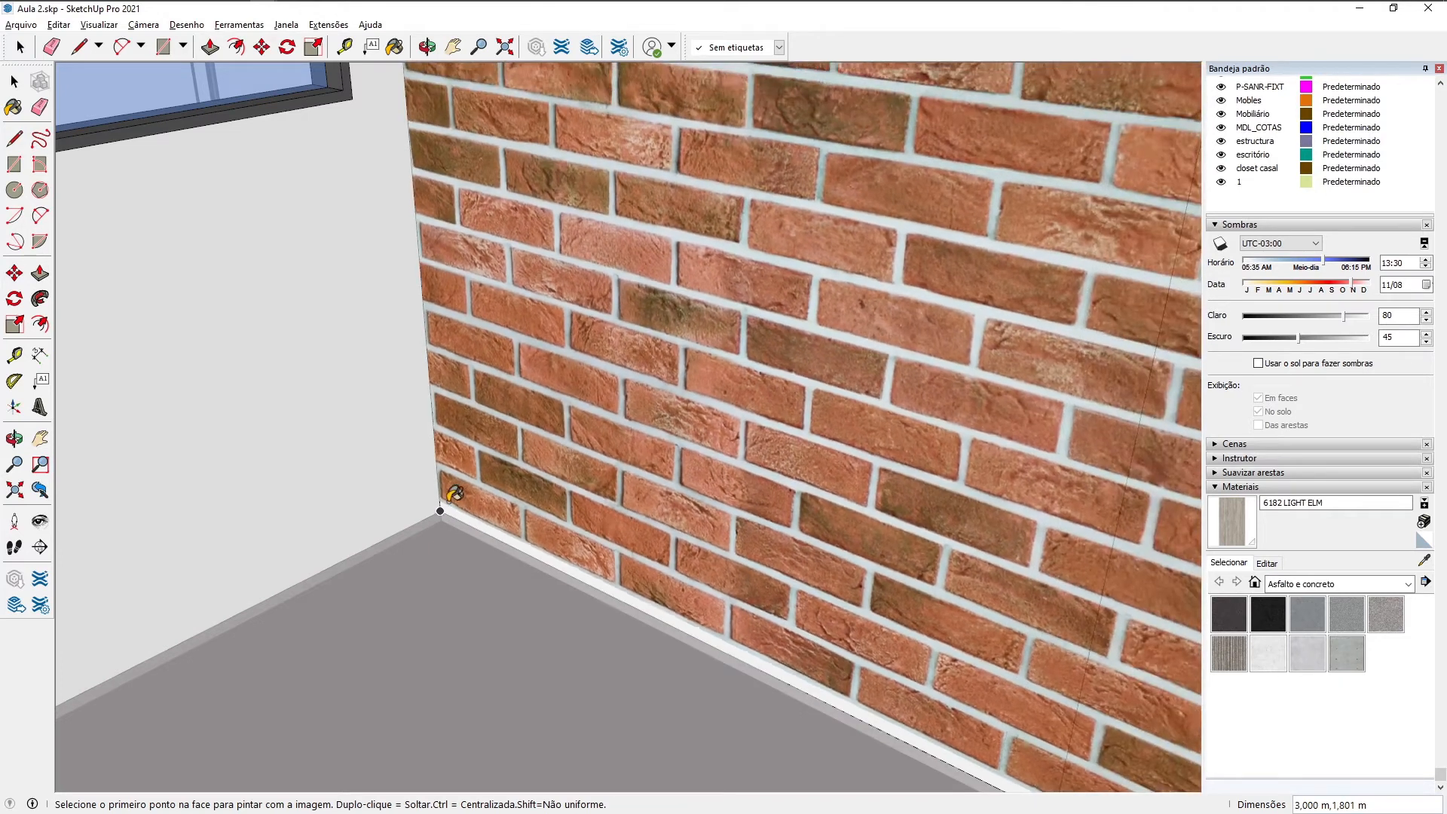
scroll(441, 511, up, 3)
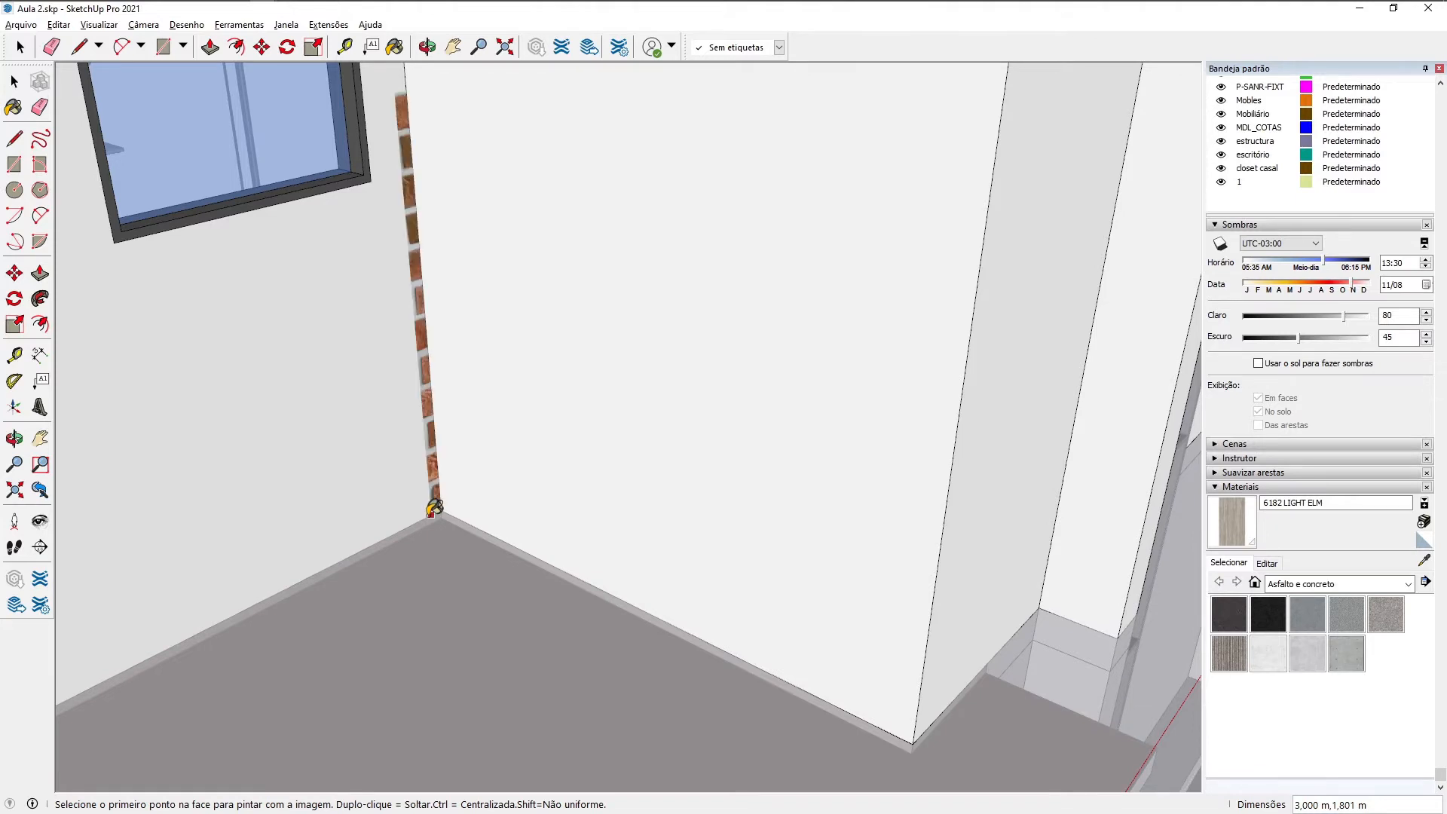
scroll(442, 503, down, 6)
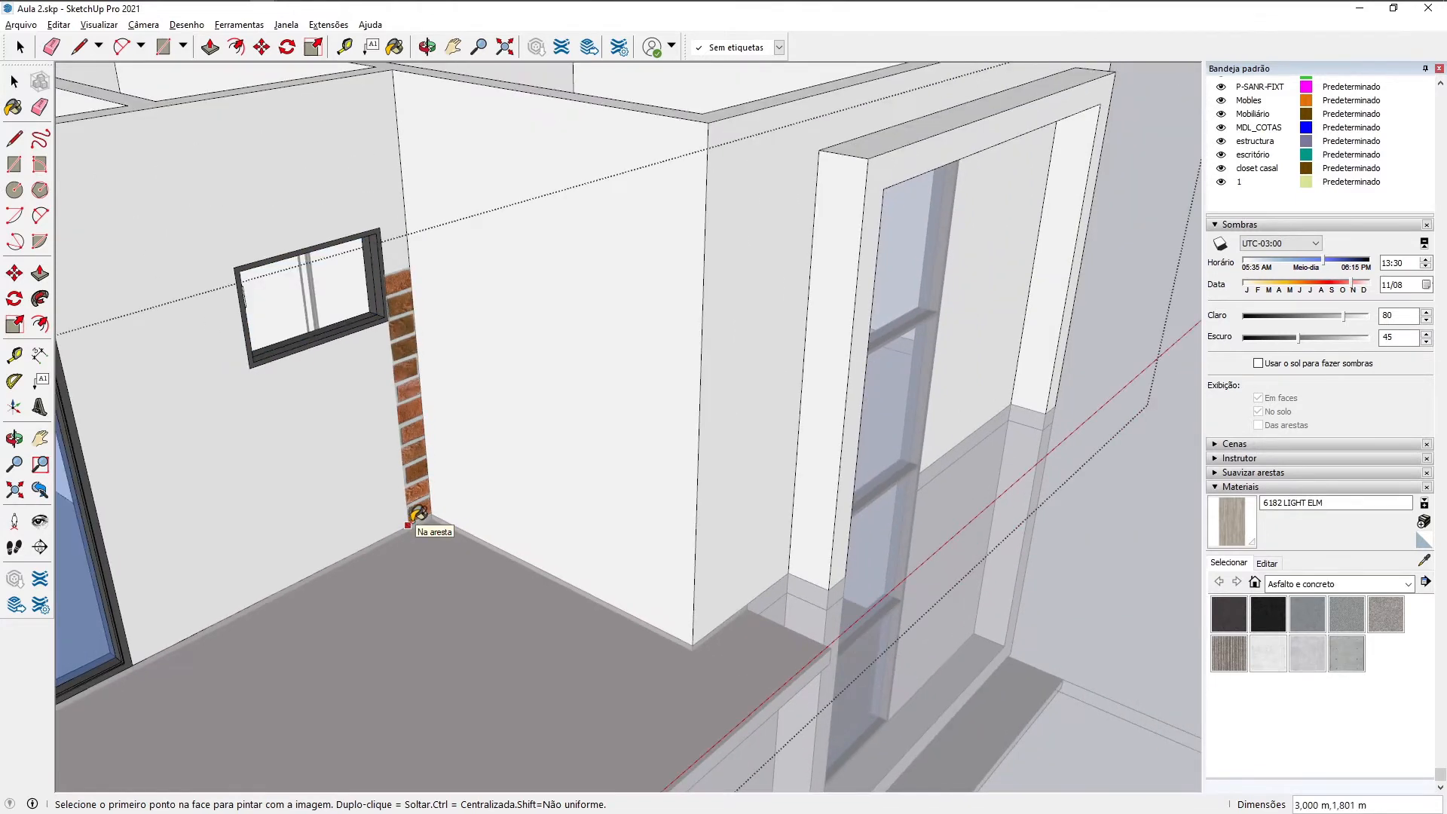
scroll(429, 511, up, 2)
scroll(448, 494, down, 2)
scroll(442, 535, down, 1)
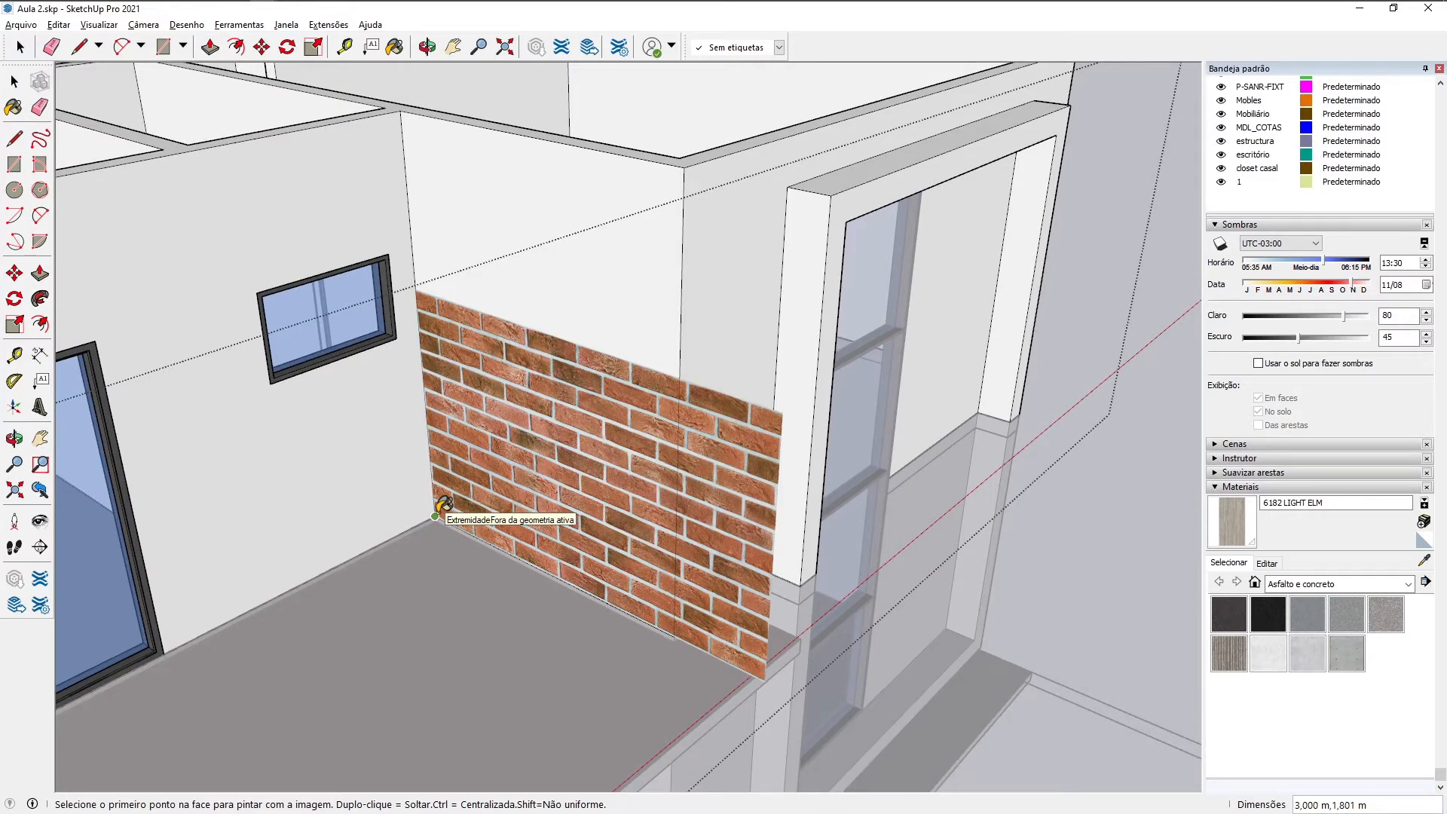
click(435, 516)
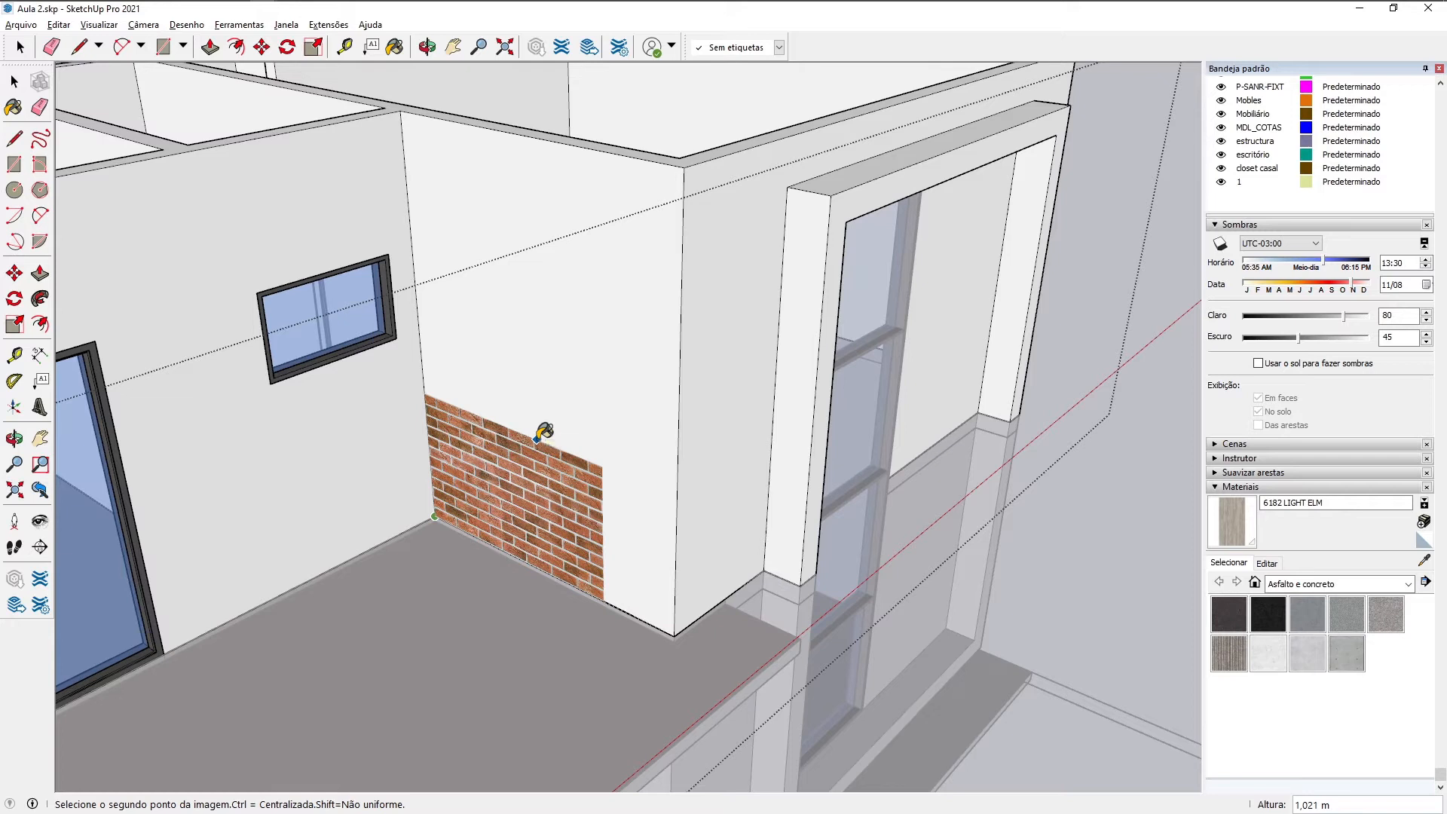
click(536, 440)
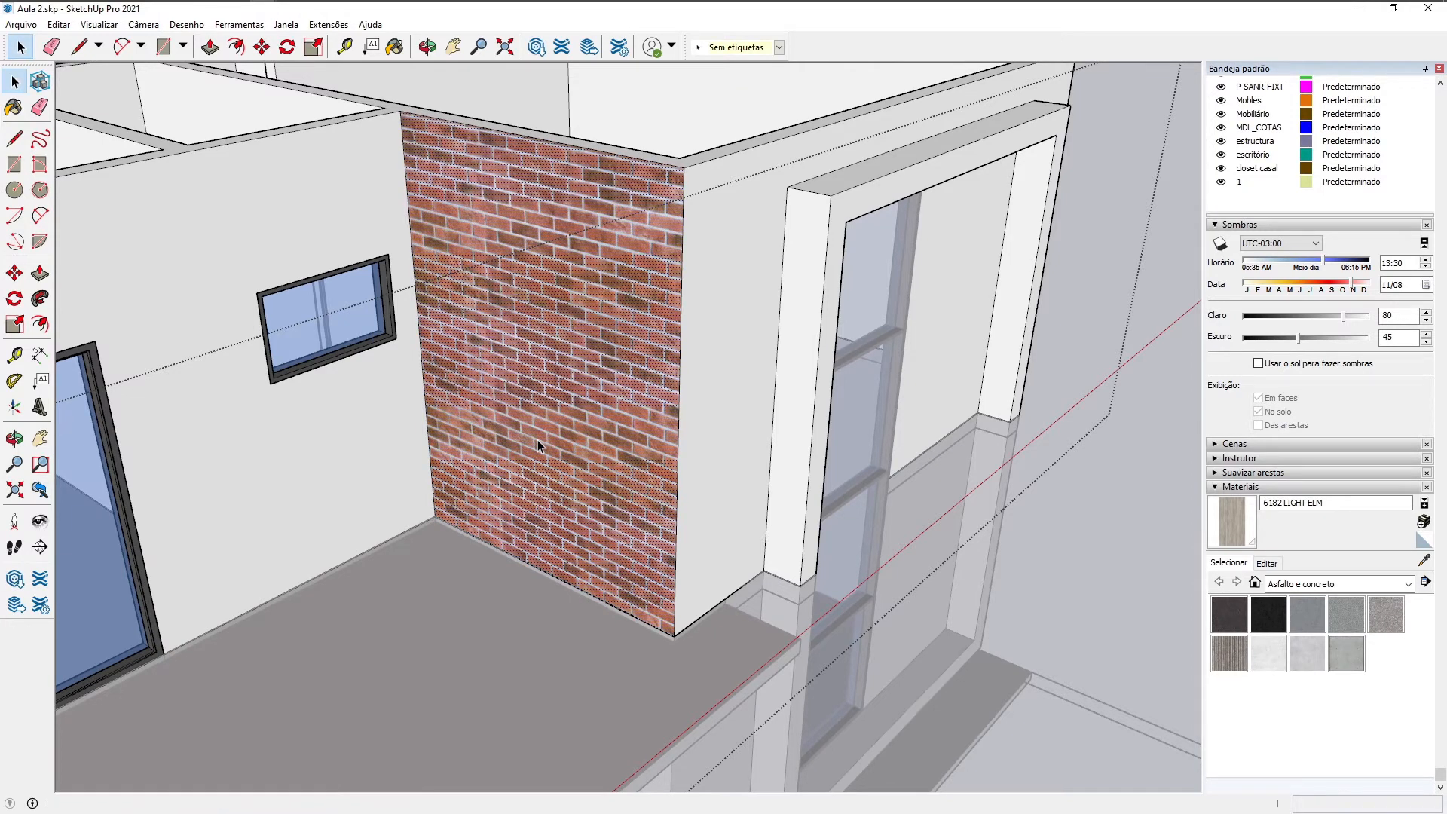
Step: Sample the textura tijolinho material from the balcony wall and paint the adjoining upper facade wall with it
middle_drag(536, 440, 1036, 382)
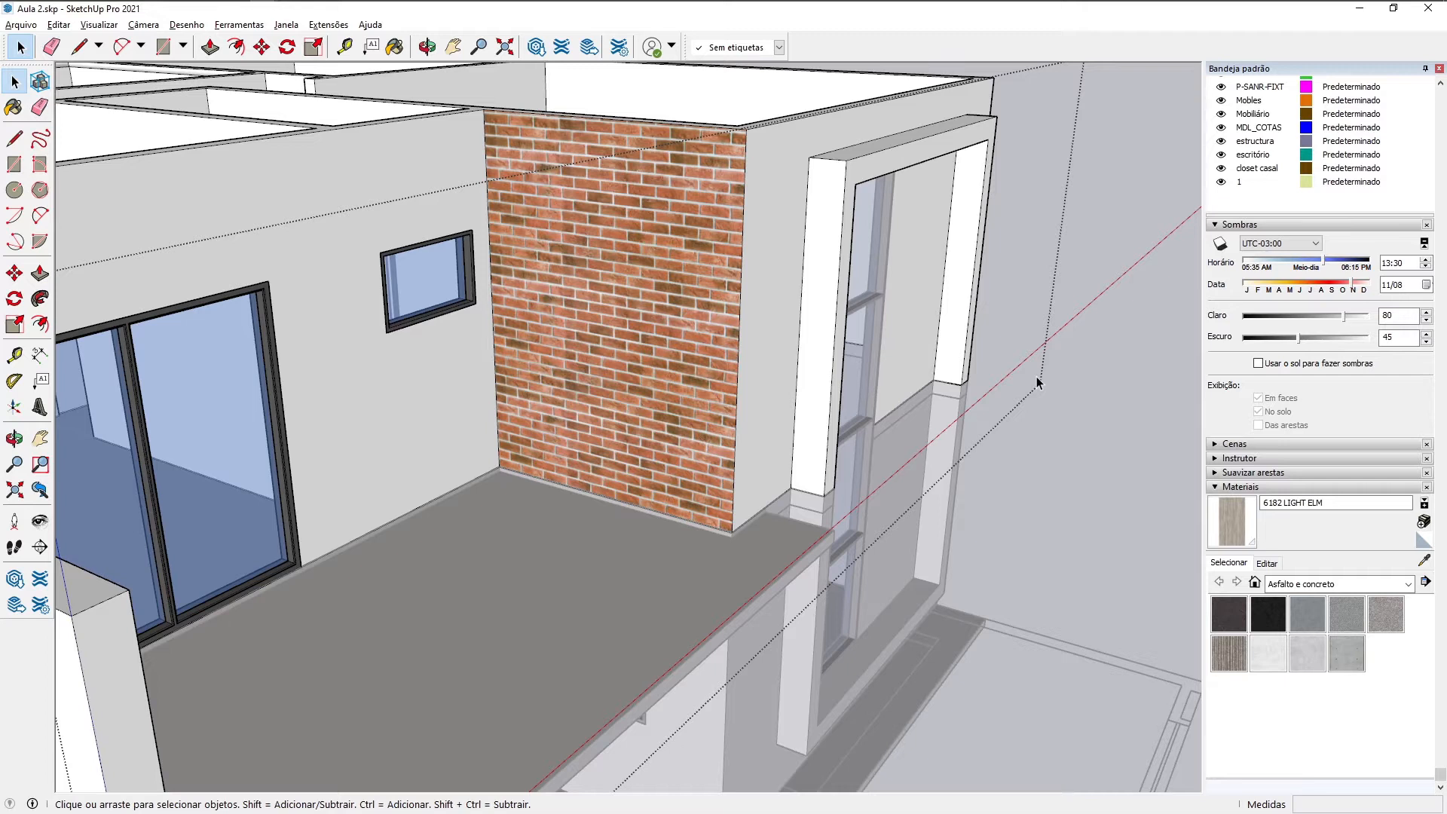
middle_drag(544, 369, 661, 201)
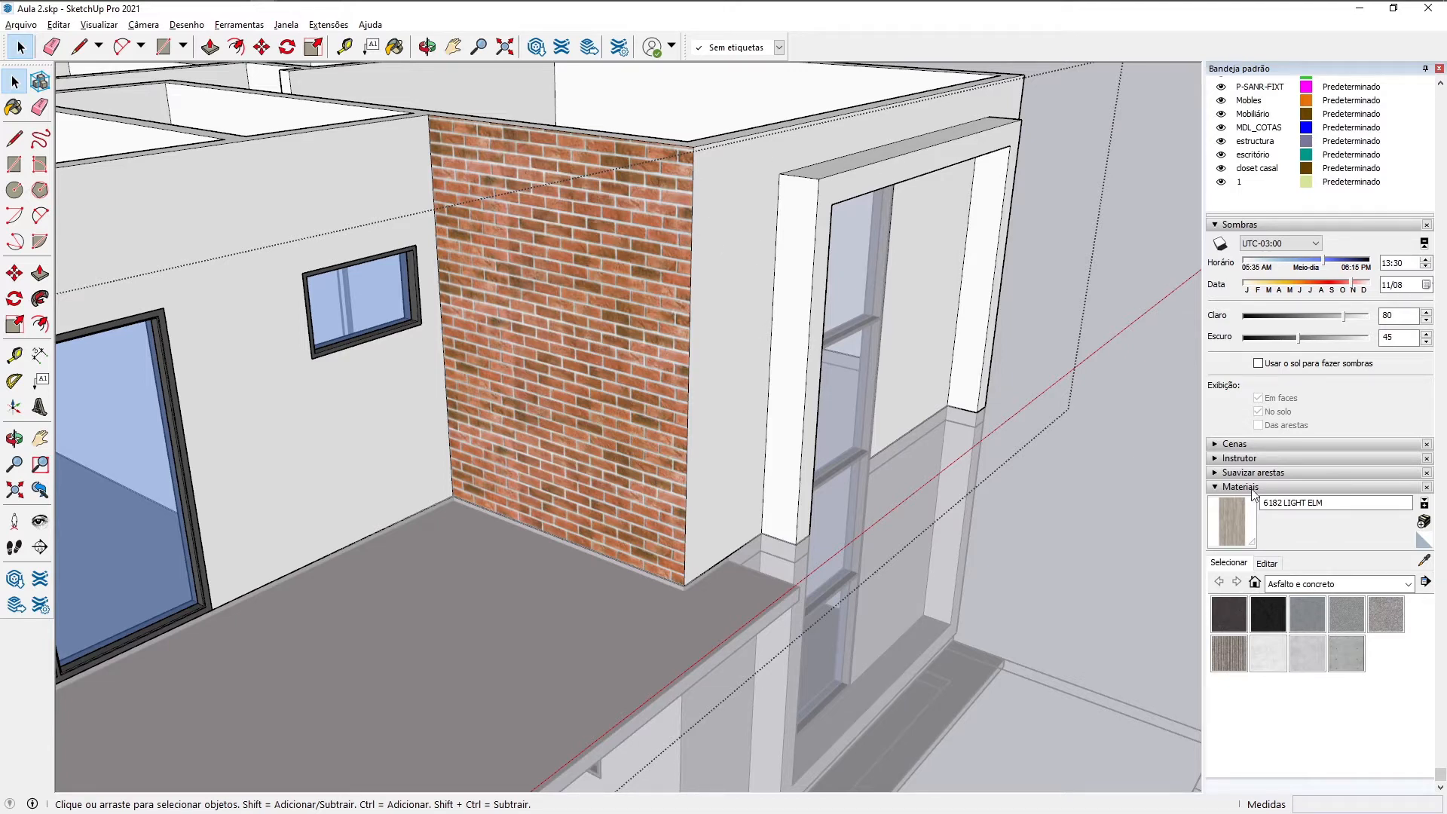
click(1423, 560)
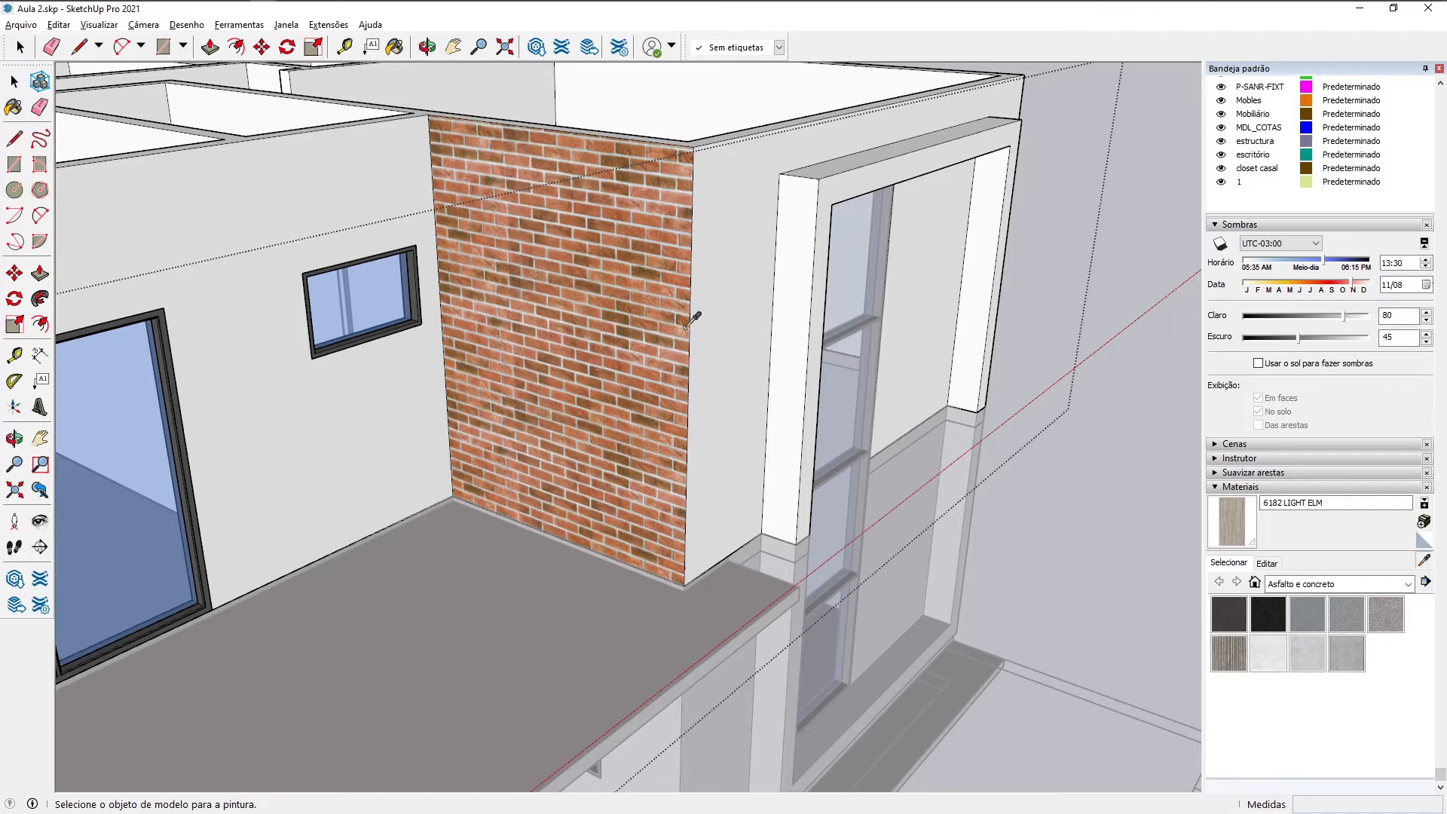
click(642, 287)
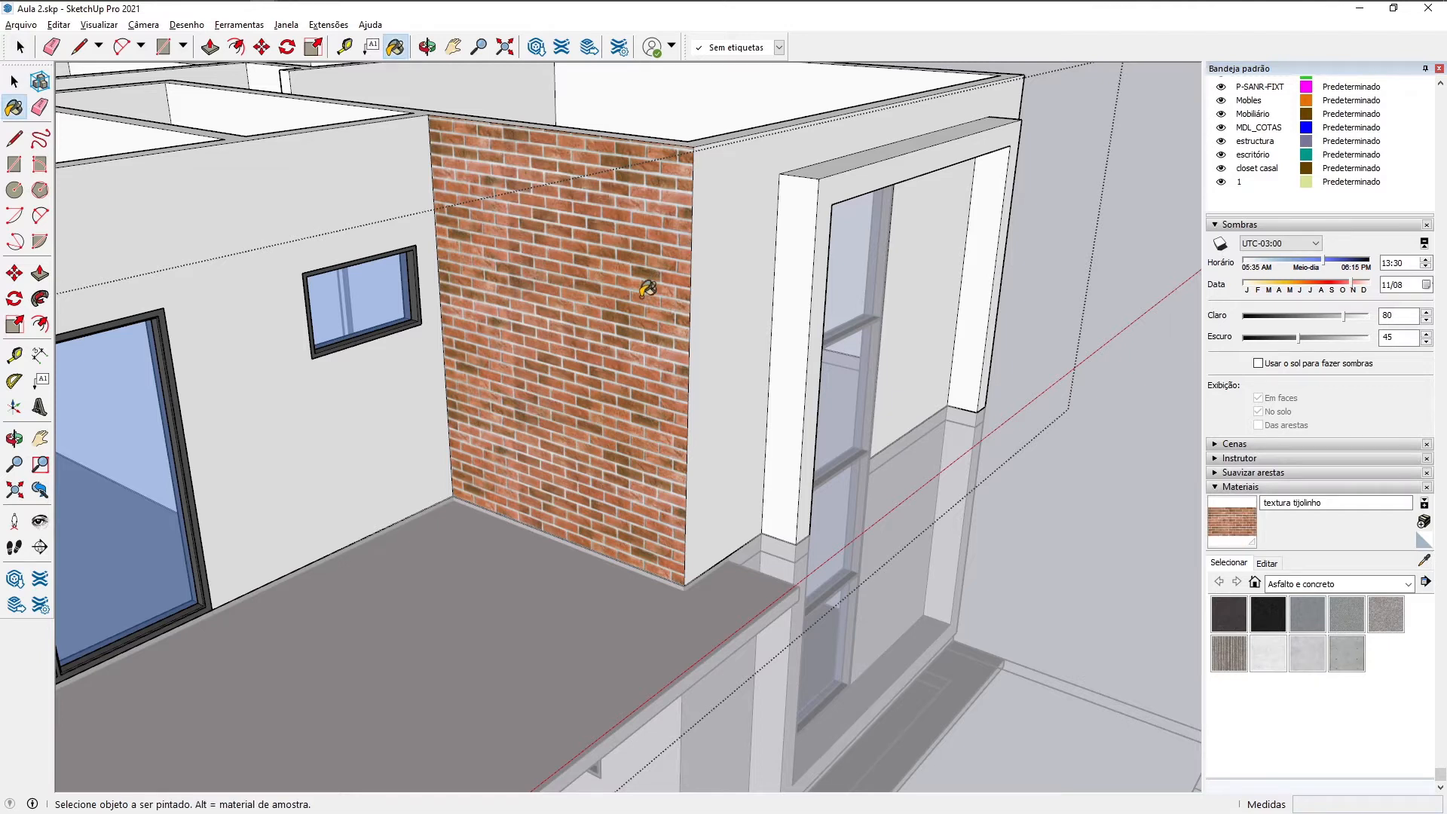
middle_drag(686, 243, 688, 265)
click(688, 335)
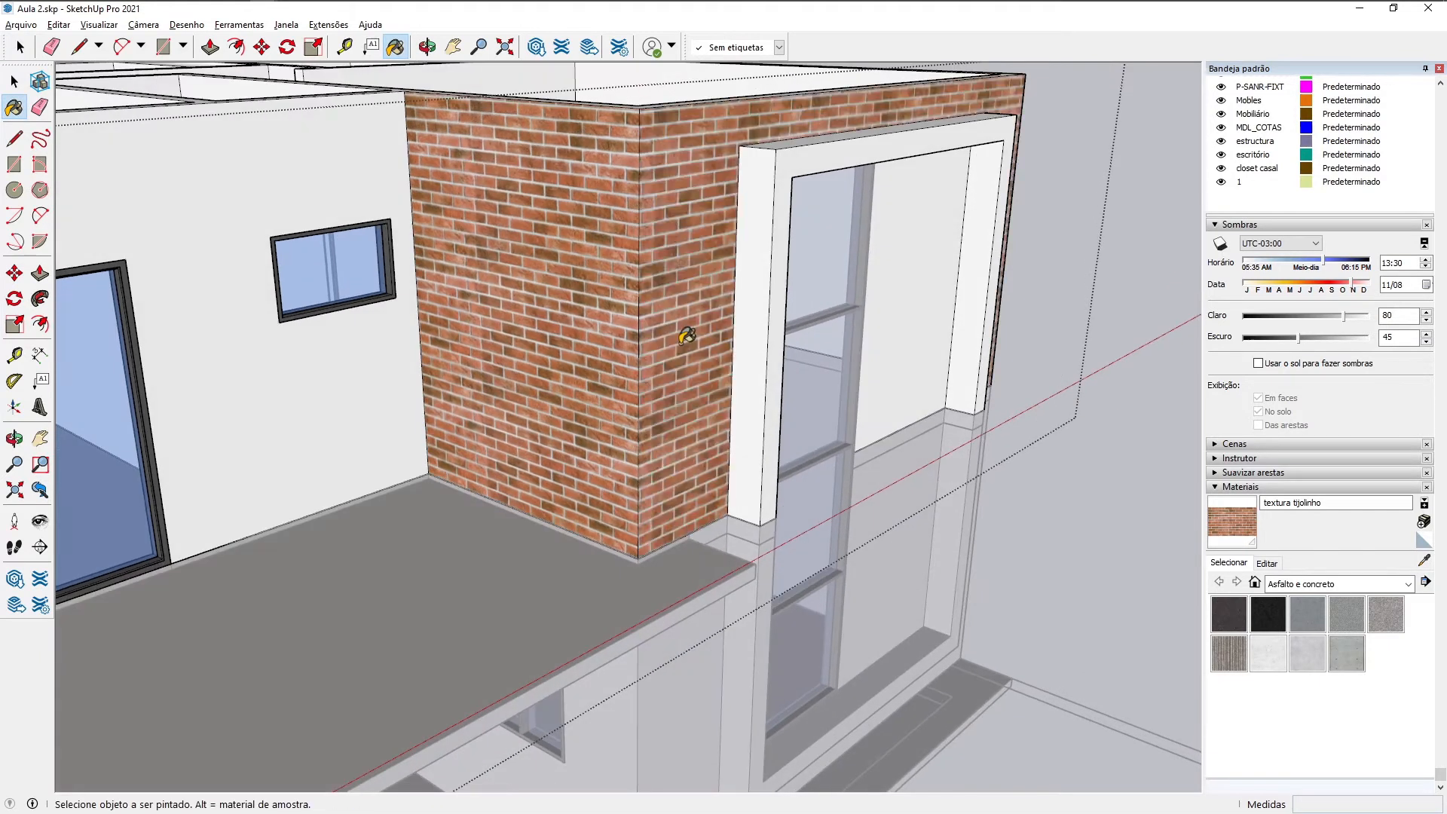
Step: Open the ground-floor walls group and paint its two outer faces below the balcony with textura tijolinho
scroll(688, 336, down, 1)
click(14, 83)
middle_drag(603, 617, 631, 585)
double_click(631, 585)
click(1214, 540)
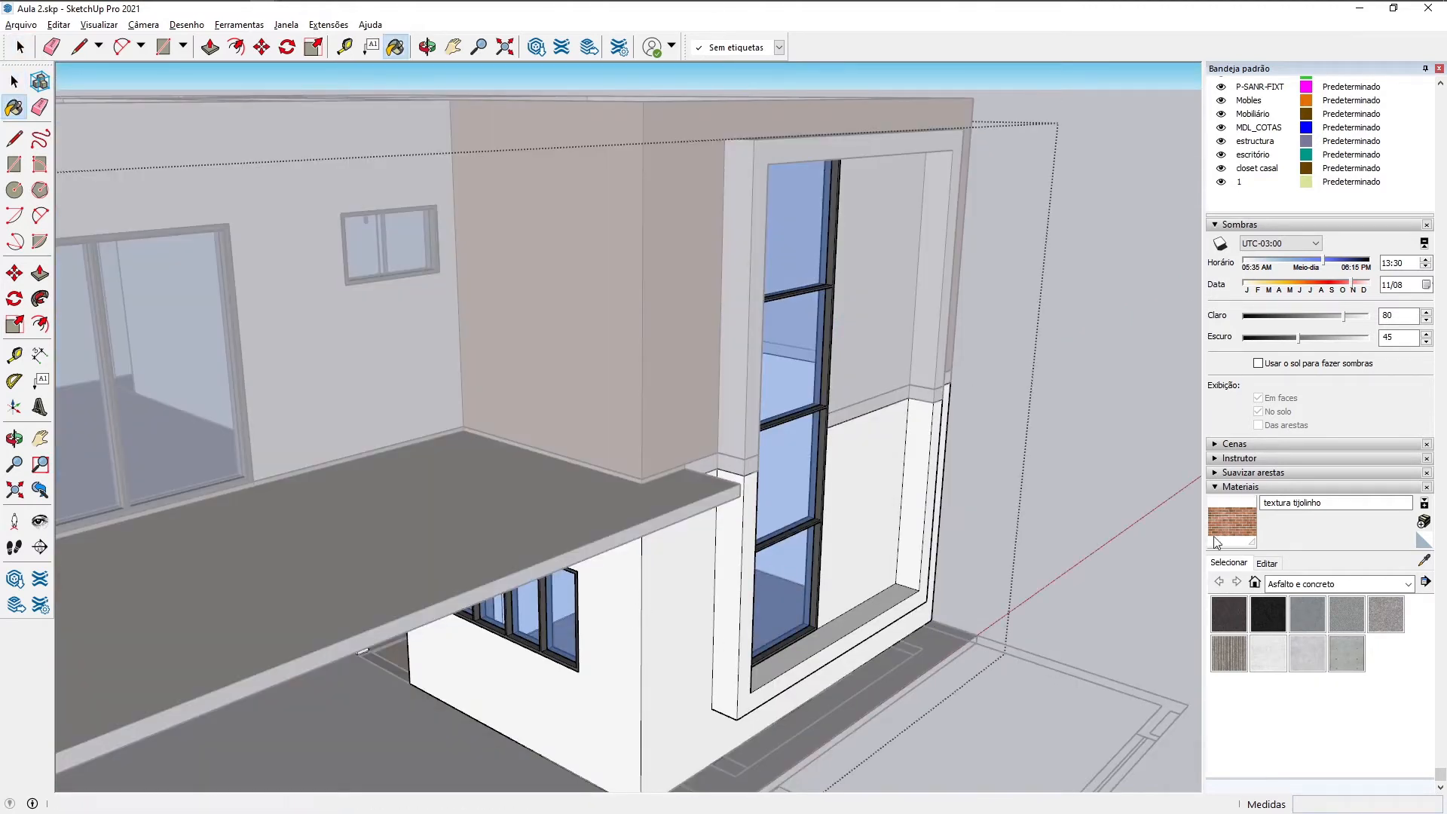
click(676, 652)
click(634, 648)
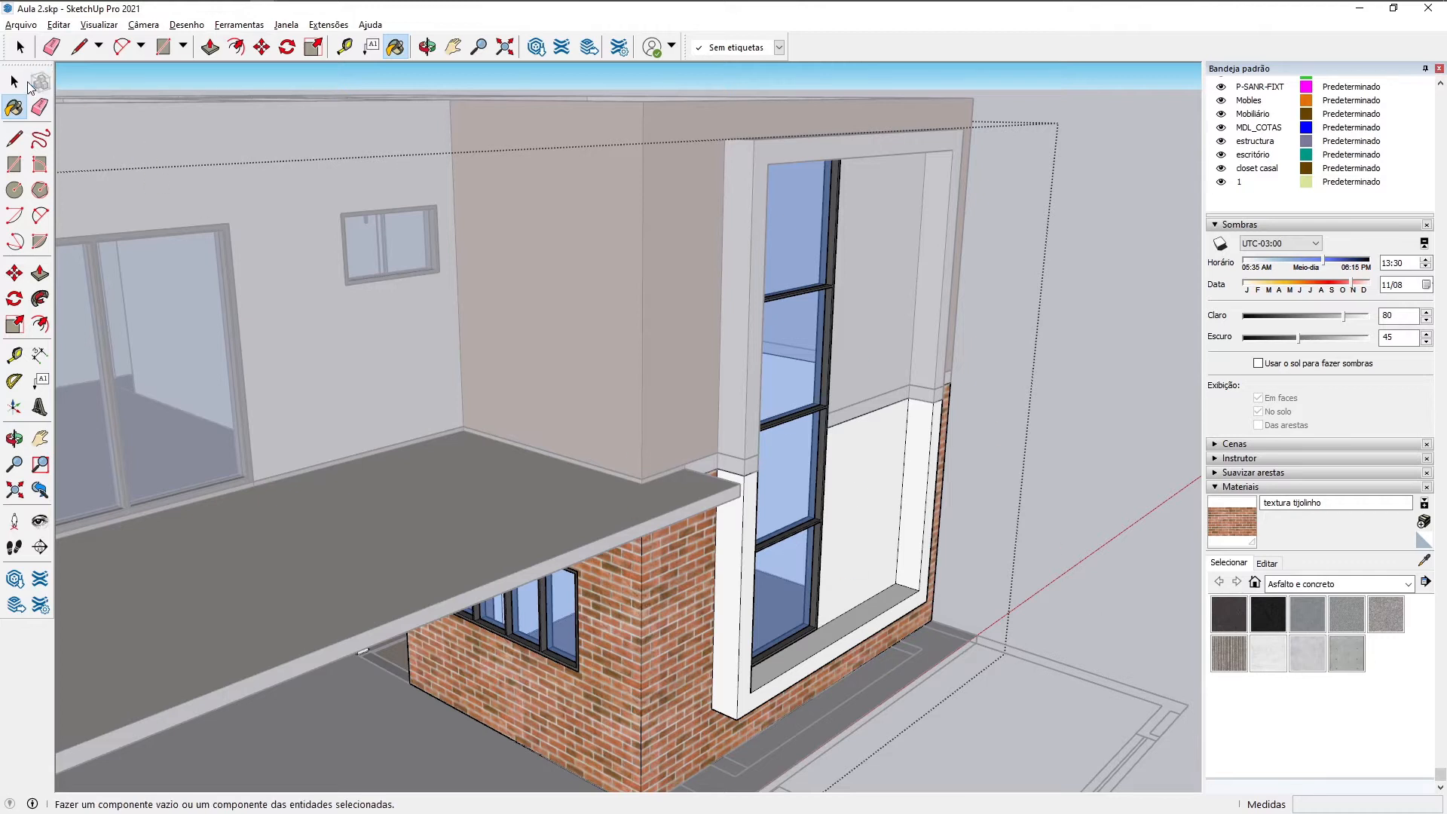
Step: Paint the two slab edge strips on either side of the tall window frame with textura tijolinho
click(14, 83)
mouse_move(567, 395)
middle_down()
mouse_move(324, 480)
mouse_move(275, 429)
mouse_move(242, 462)
mouse_move(404, 355)
middle_up()
scroll(322, 480, up, 3)
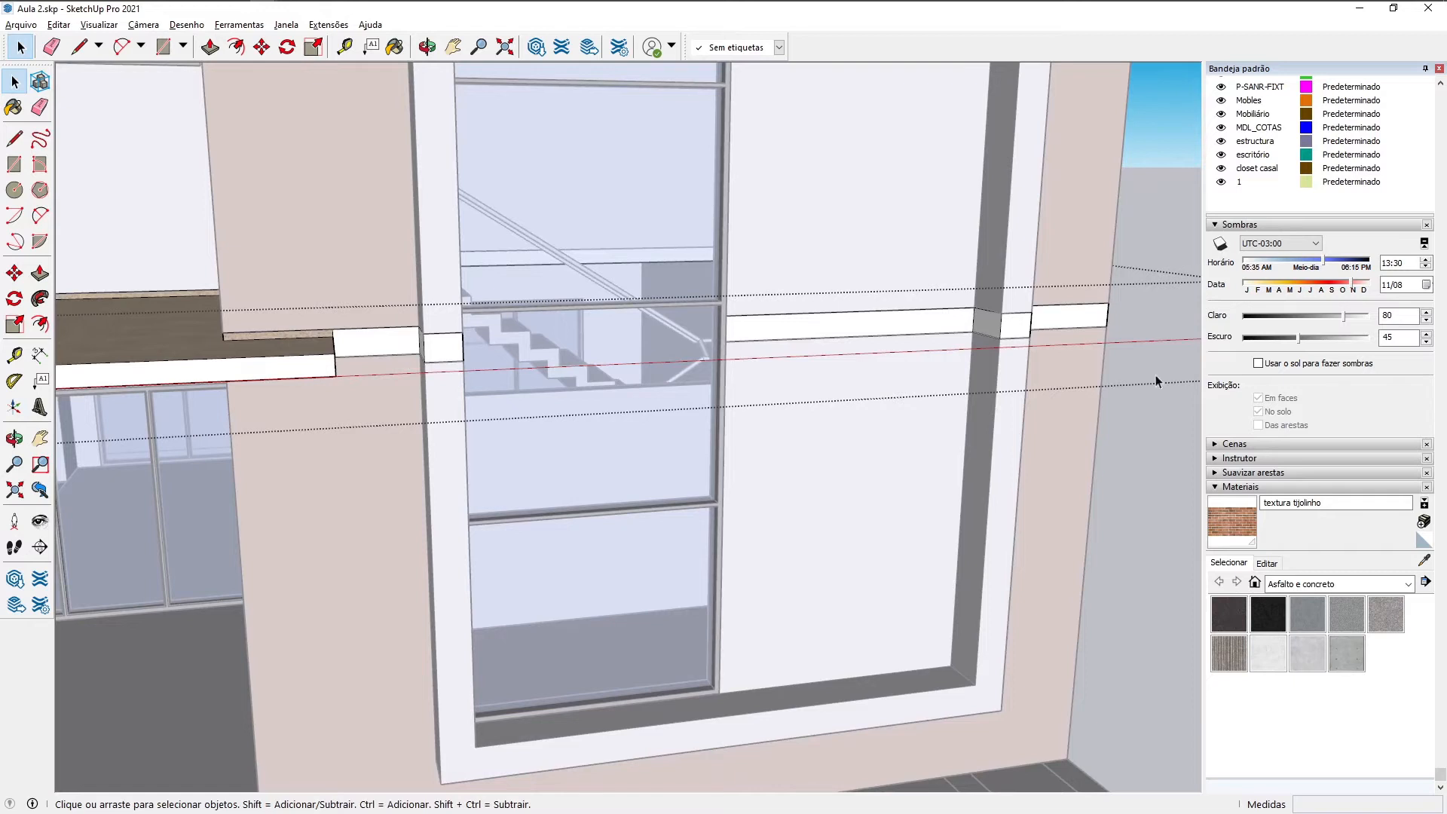
key(b)
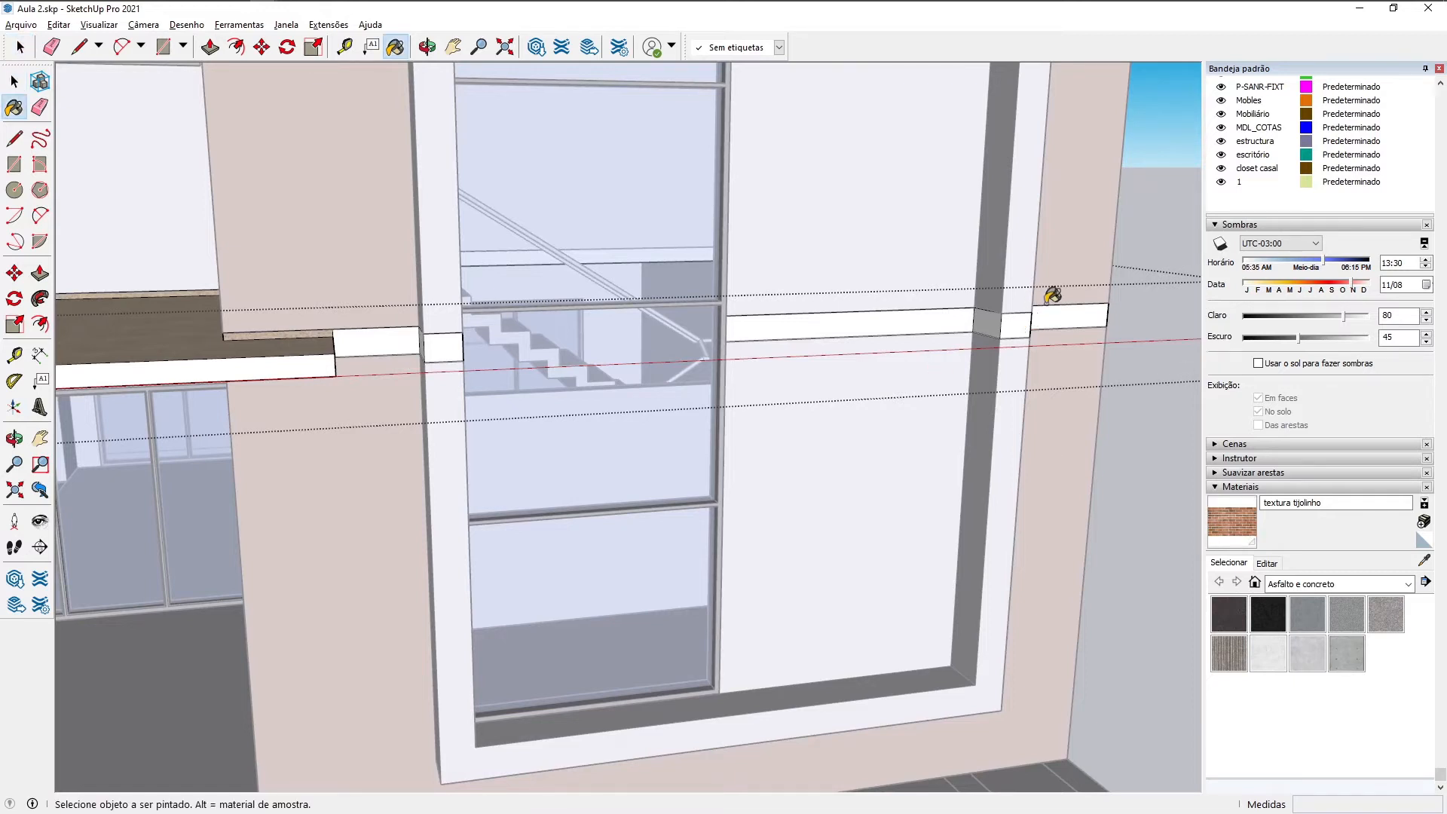
click(373, 332)
click(1064, 317)
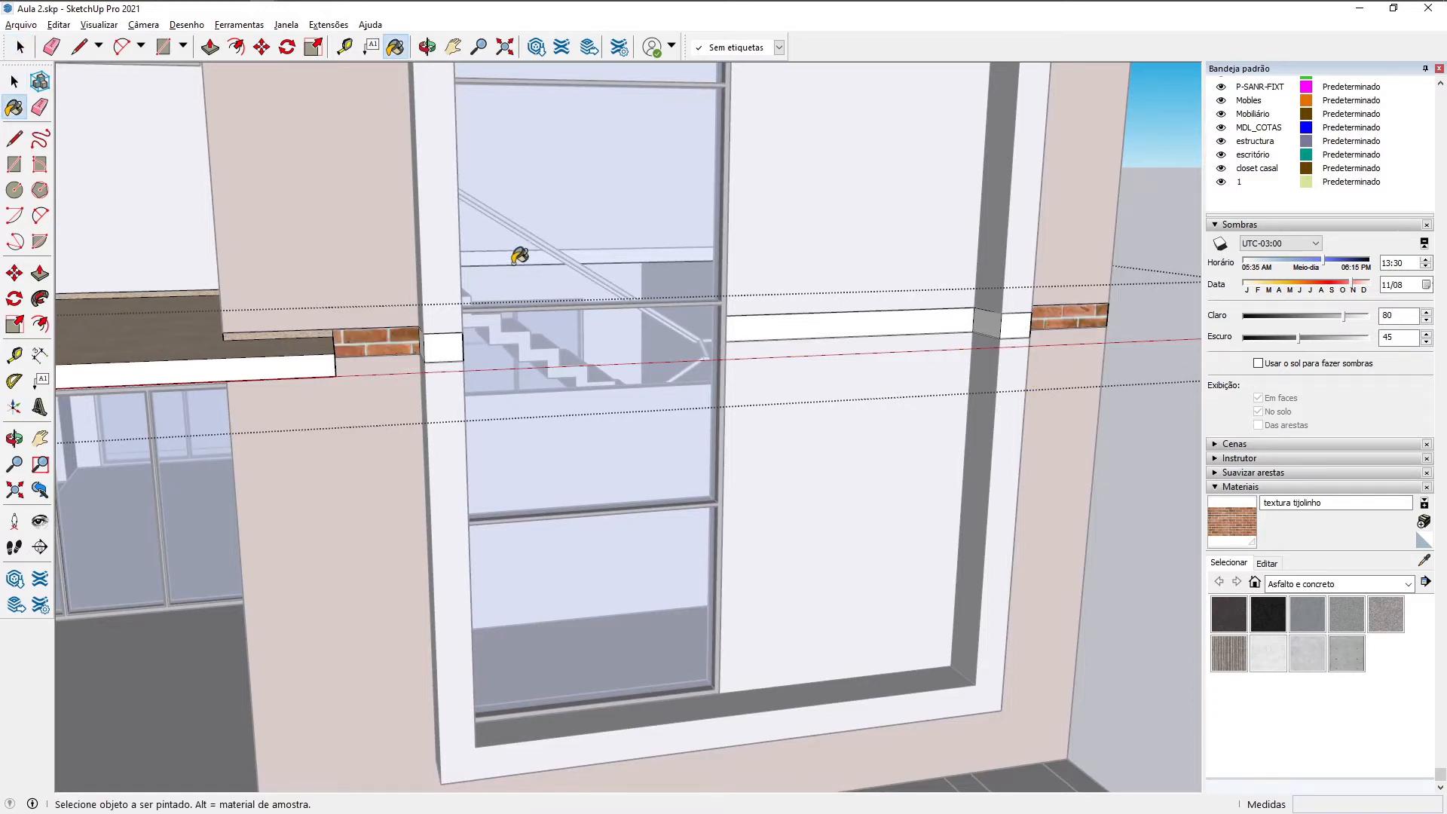
middle_drag(371, 303, 472, 314)
scroll(473, 308, down, 2)
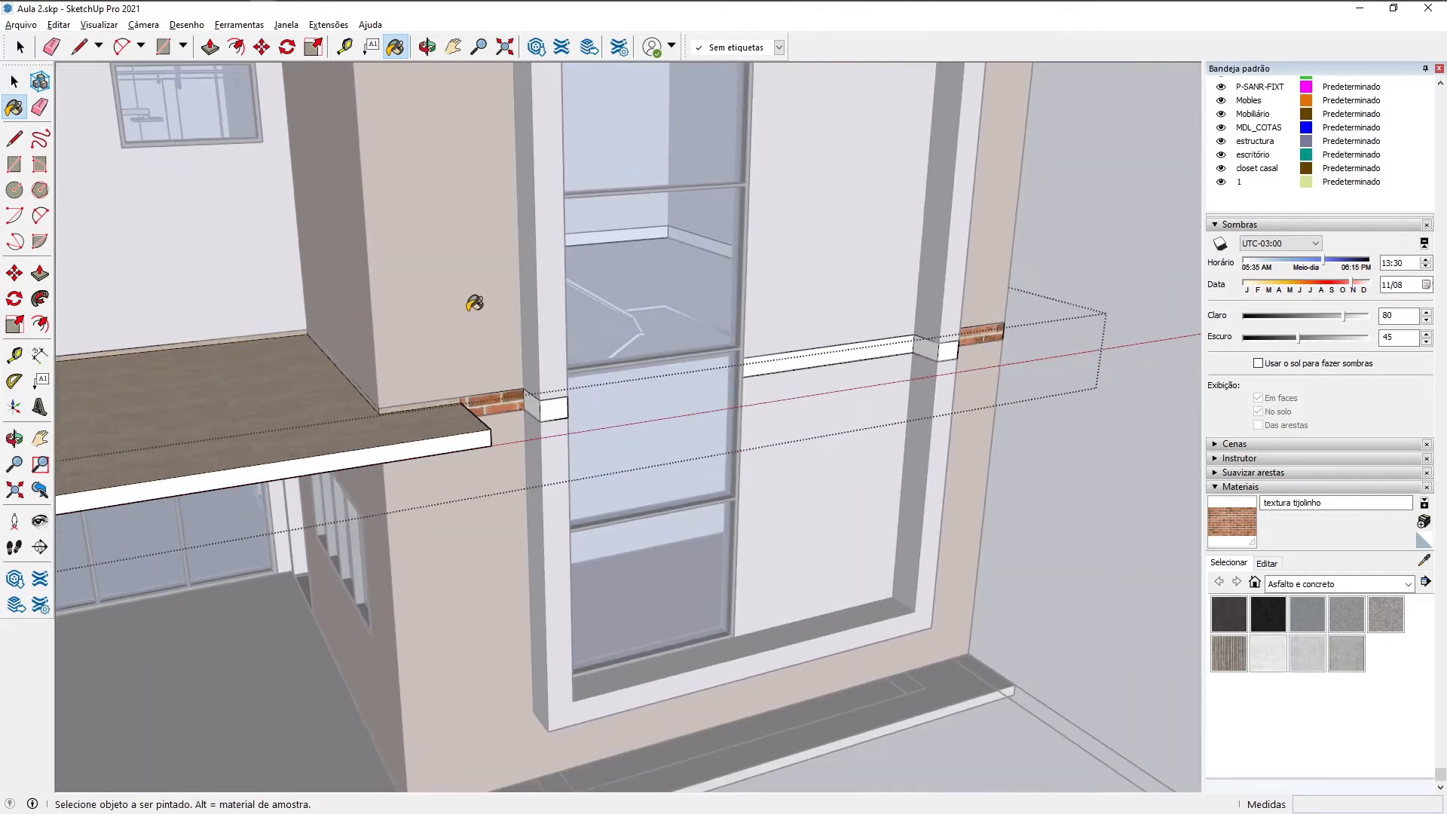
key(space)
Step: Open the upper-floor walls group for editing at the wall behind the desk in the single bedroom
scroll(603, 321, down, 5)
middle_drag(605, 318, 669, 320)
middle_drag(636, 427, 747, 460)
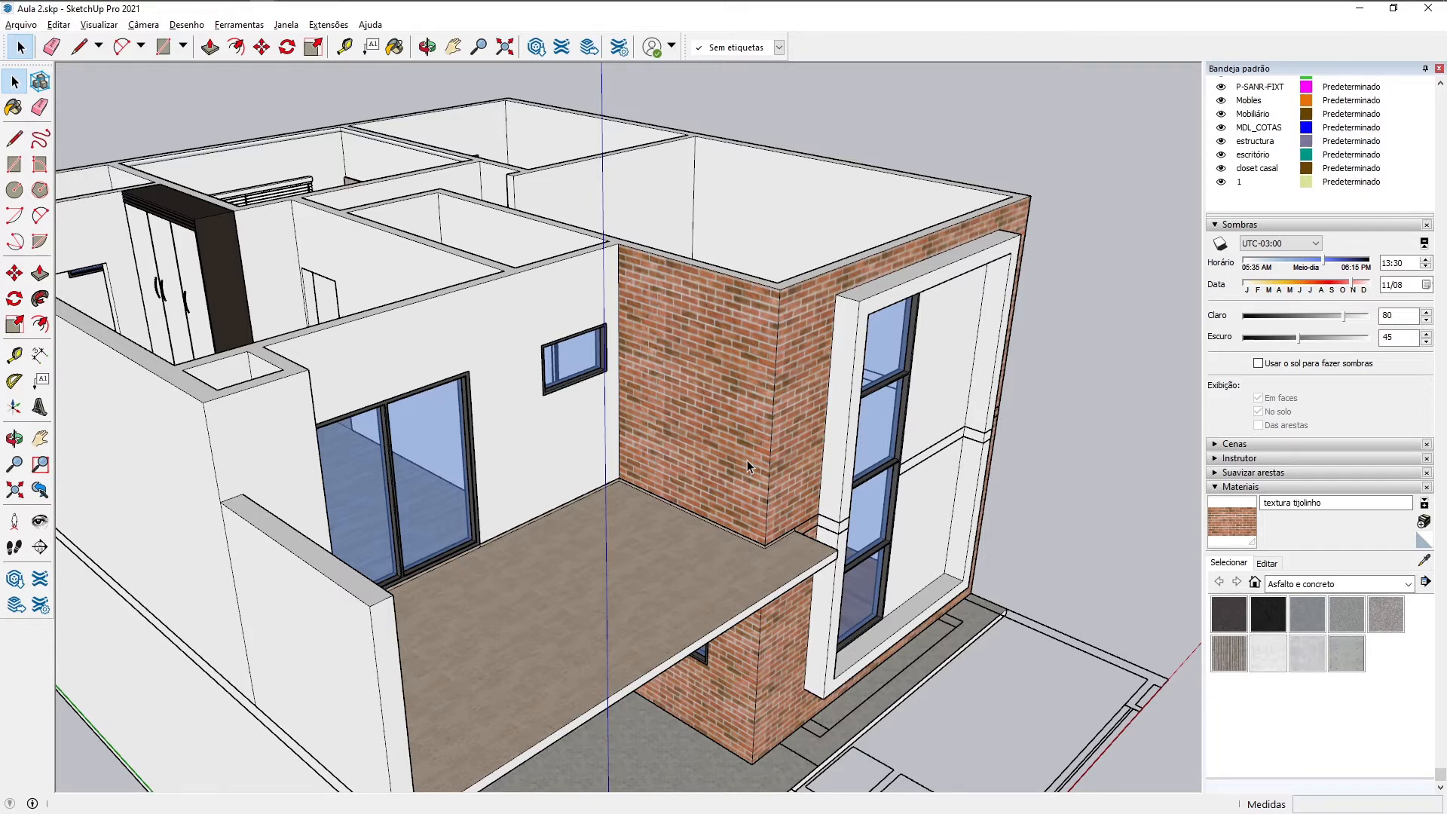
middle_drag(747, 460, 776, 516)
scroll(603, 400, up, 6)
shift+middle_drag(641, 377, 788, 440)
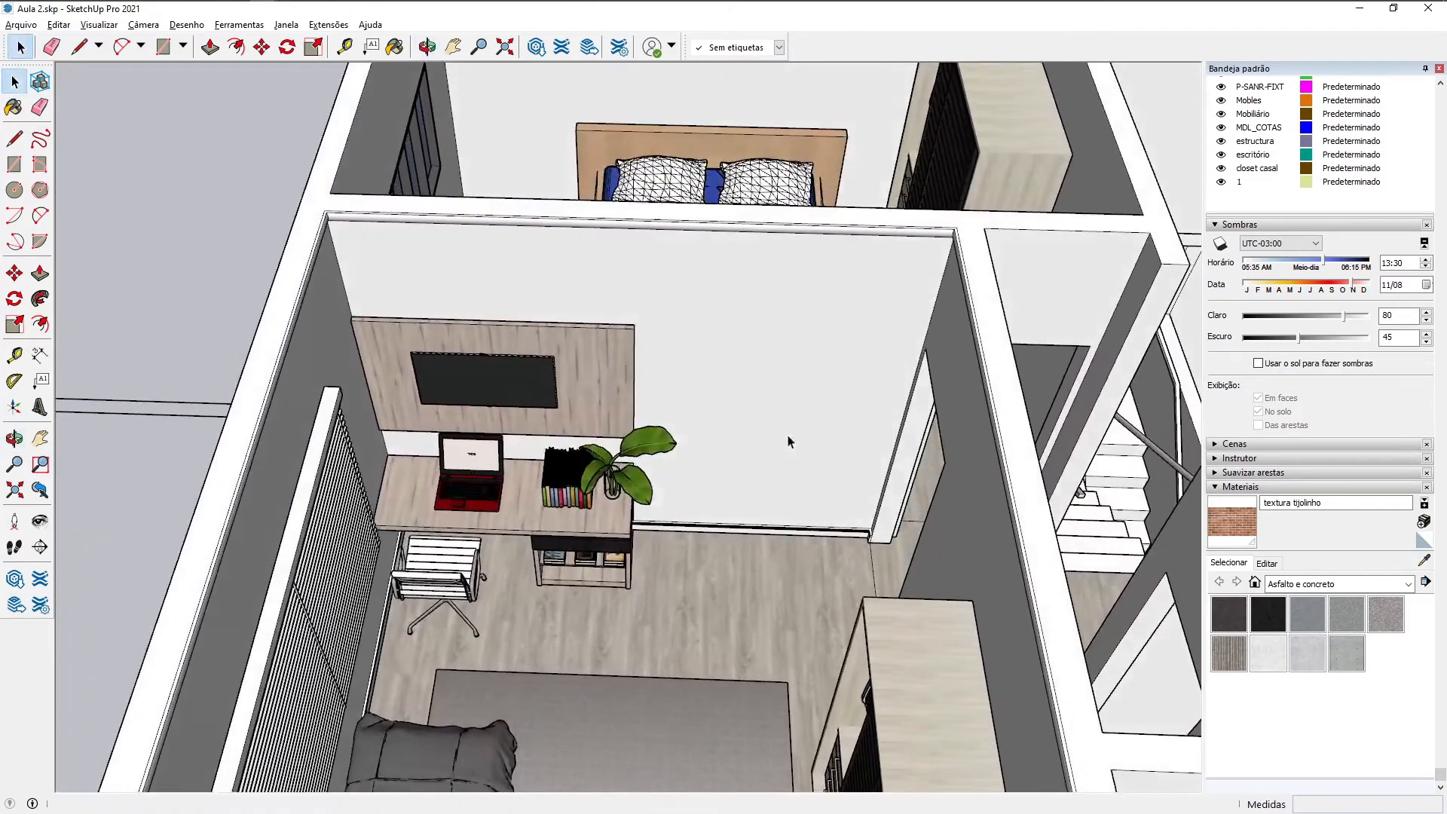
double_click(726, 354)
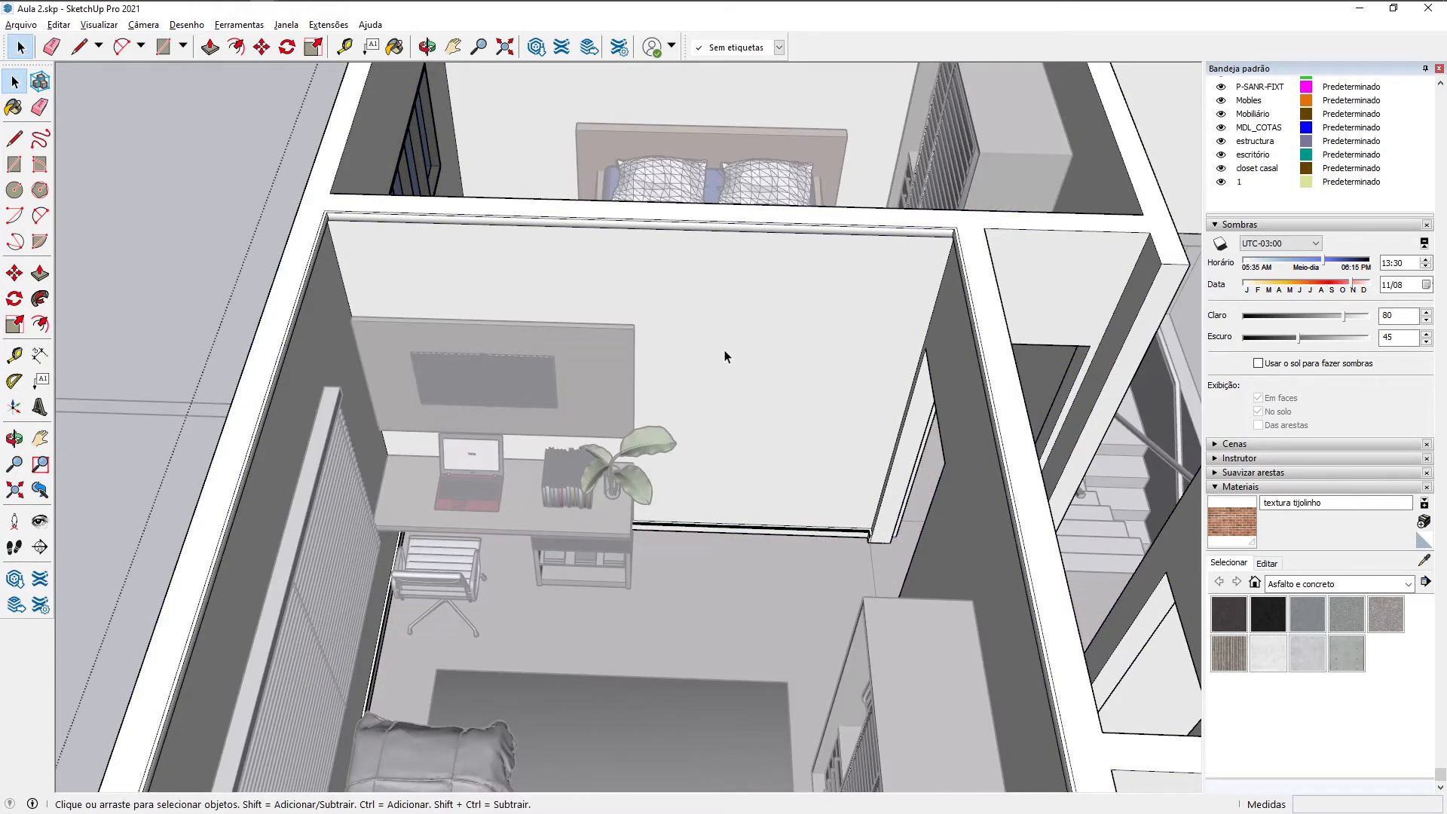
Step: Create a new material named Papel de Parede using the Papel de Parede.jpg image as its texture
middle_drag(725, 355, 774, 479)
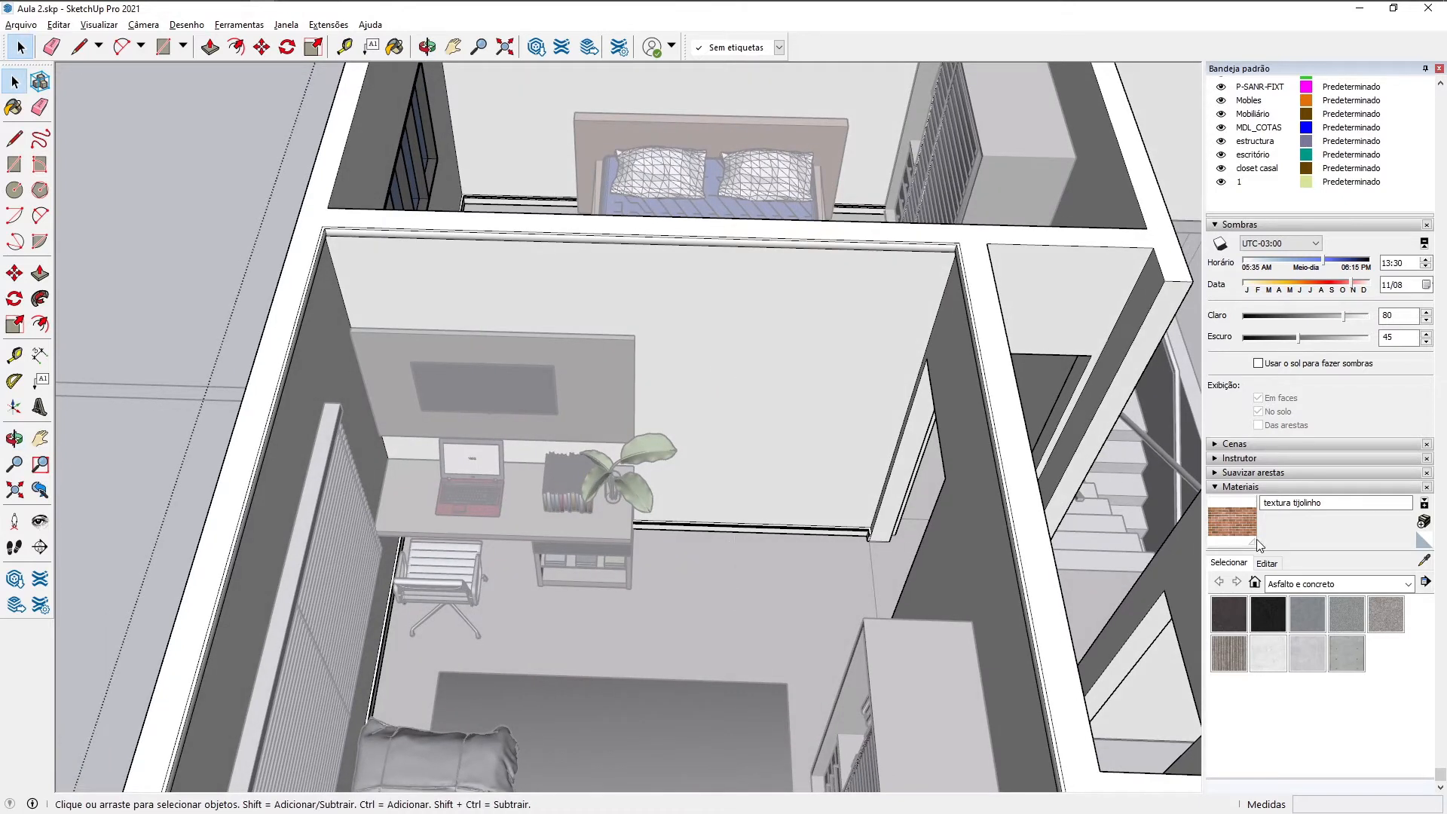
click(1424, 522)
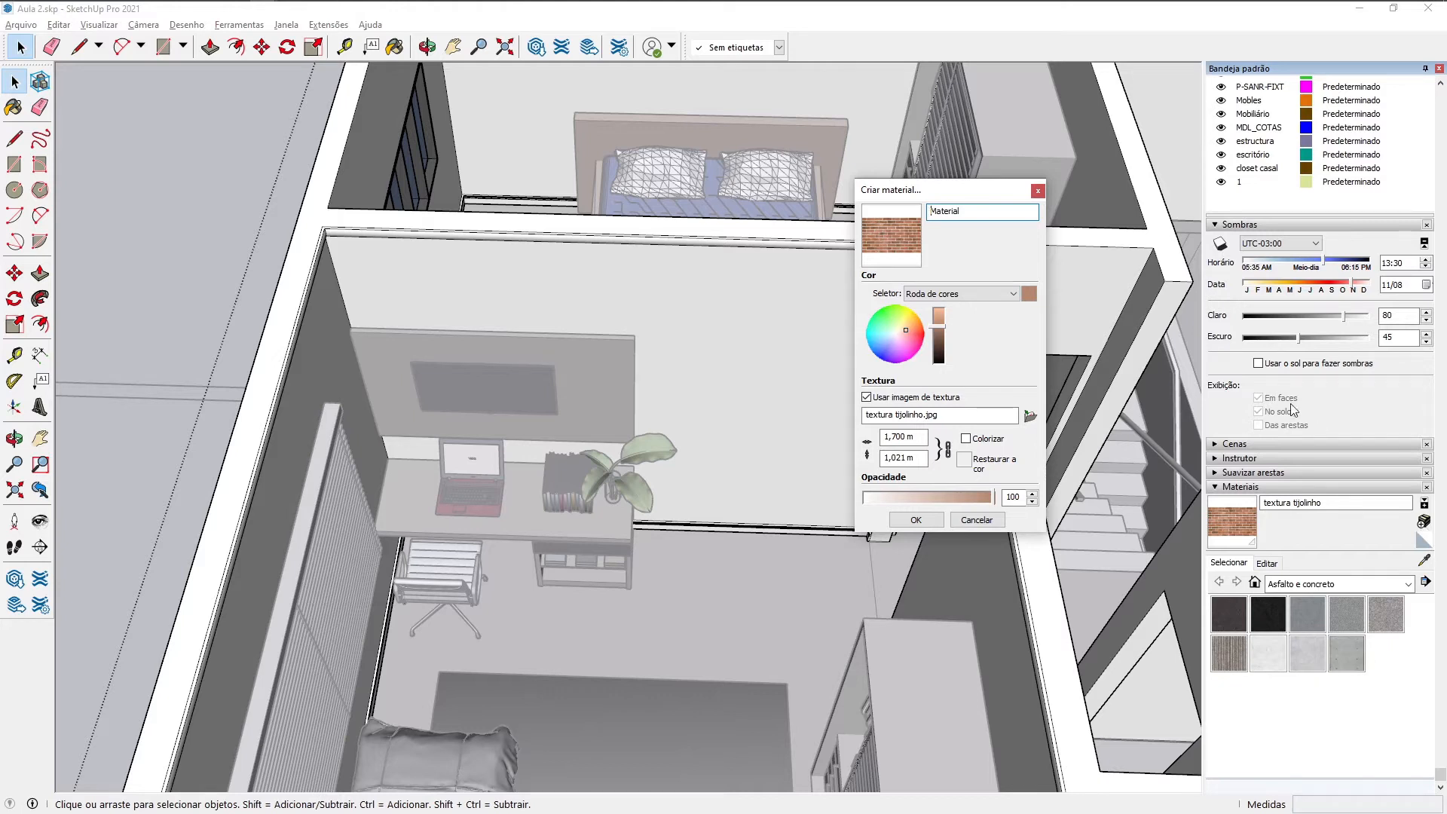
double_click(951, 210)
text(Papel de Parede)
click(1030, 416)
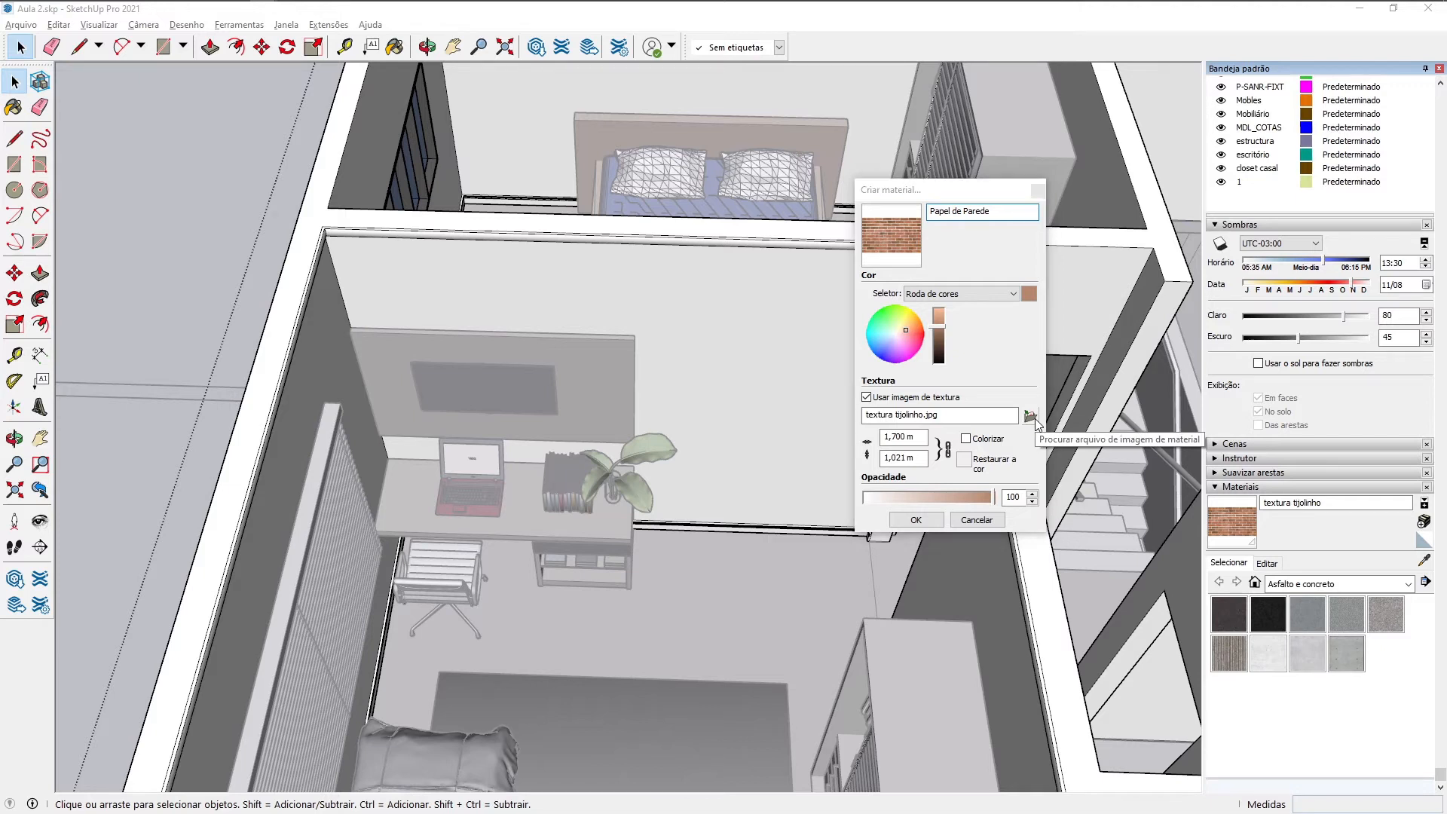
click(753, 360)
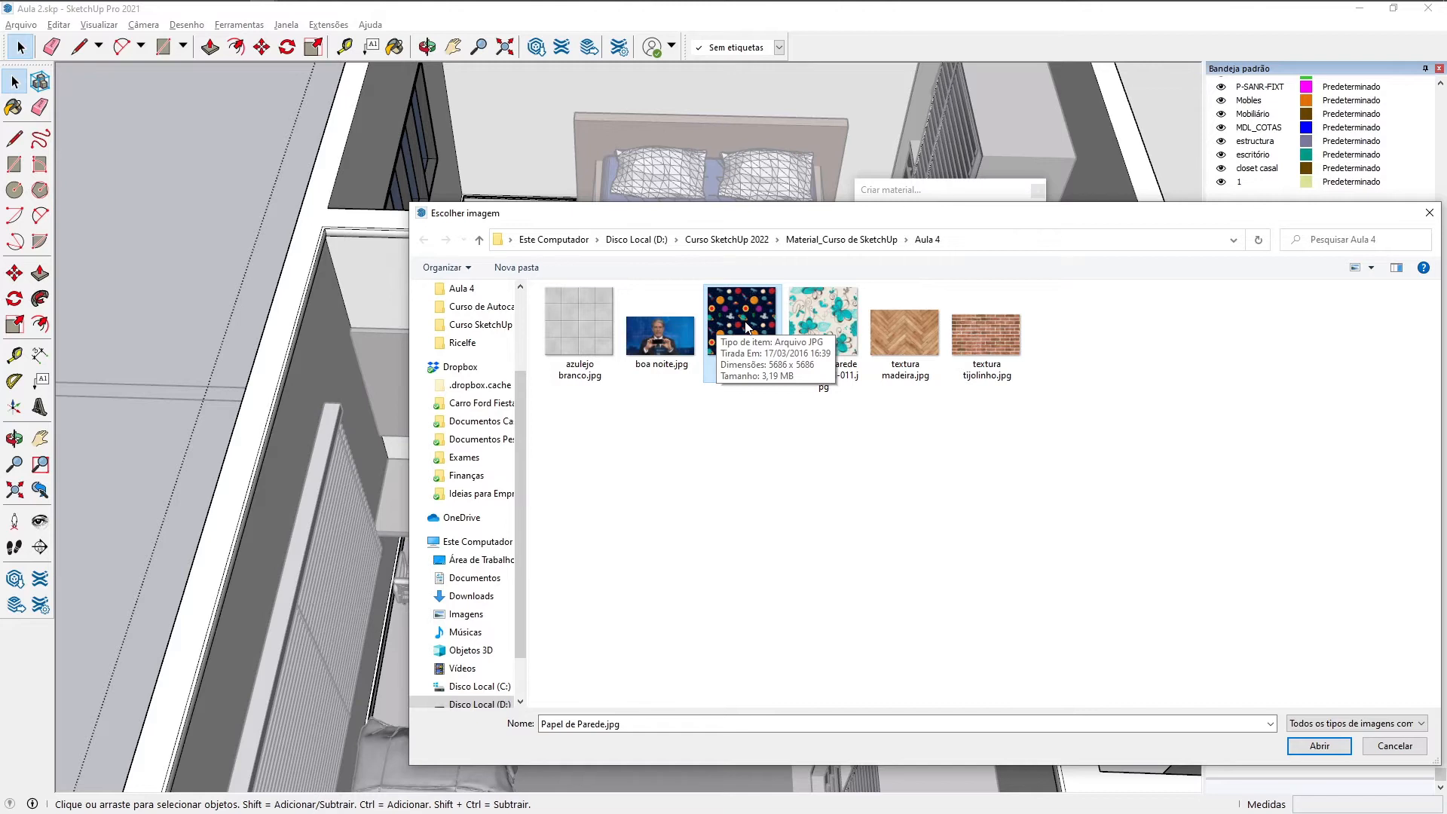
click(1319, 746)
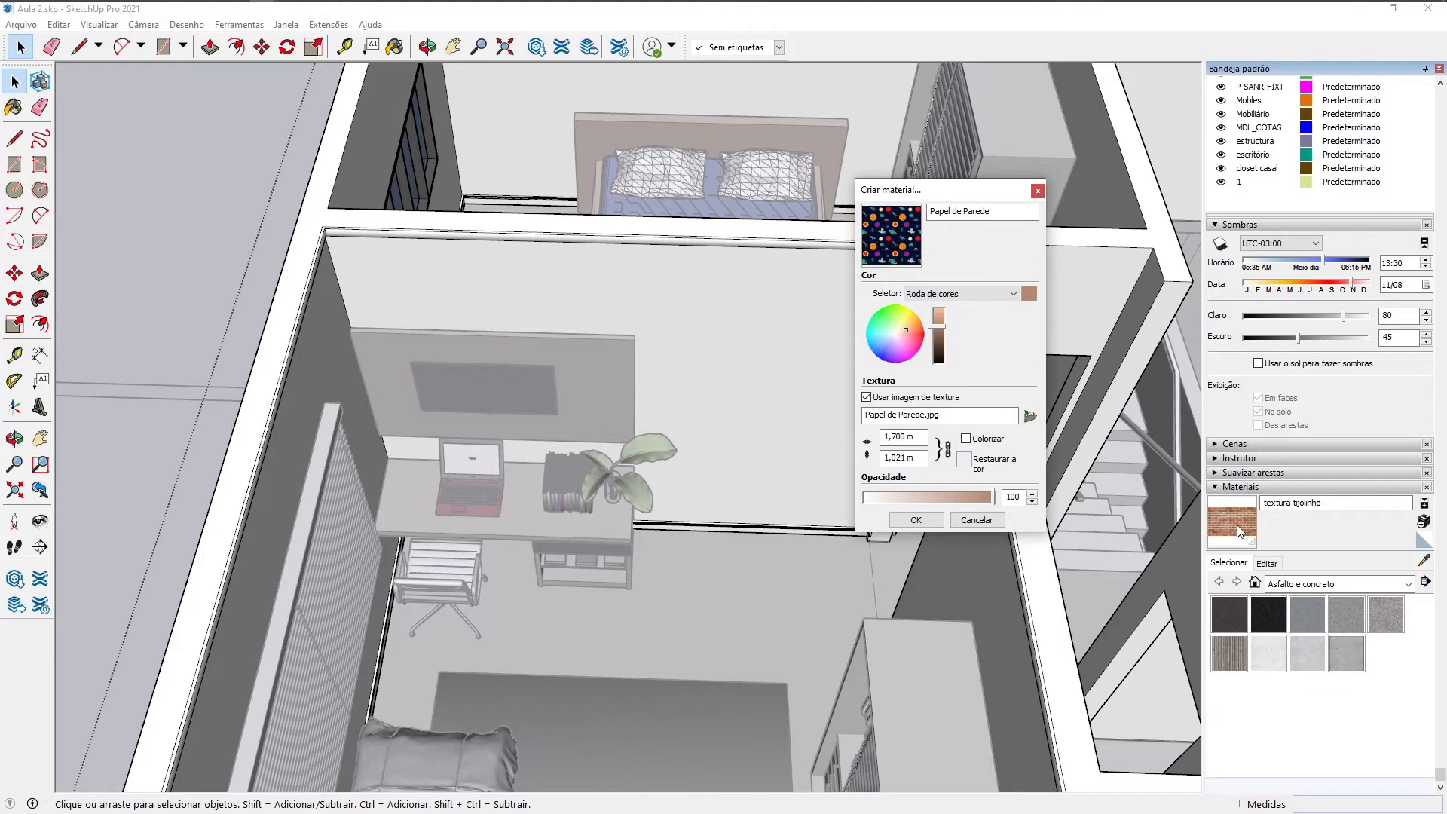
Step: Set the new material's texture height to 1 m
double_click(897, 440)
text(1)
click(893, 459)
drag(902, 458, 883, 459)
text(1)
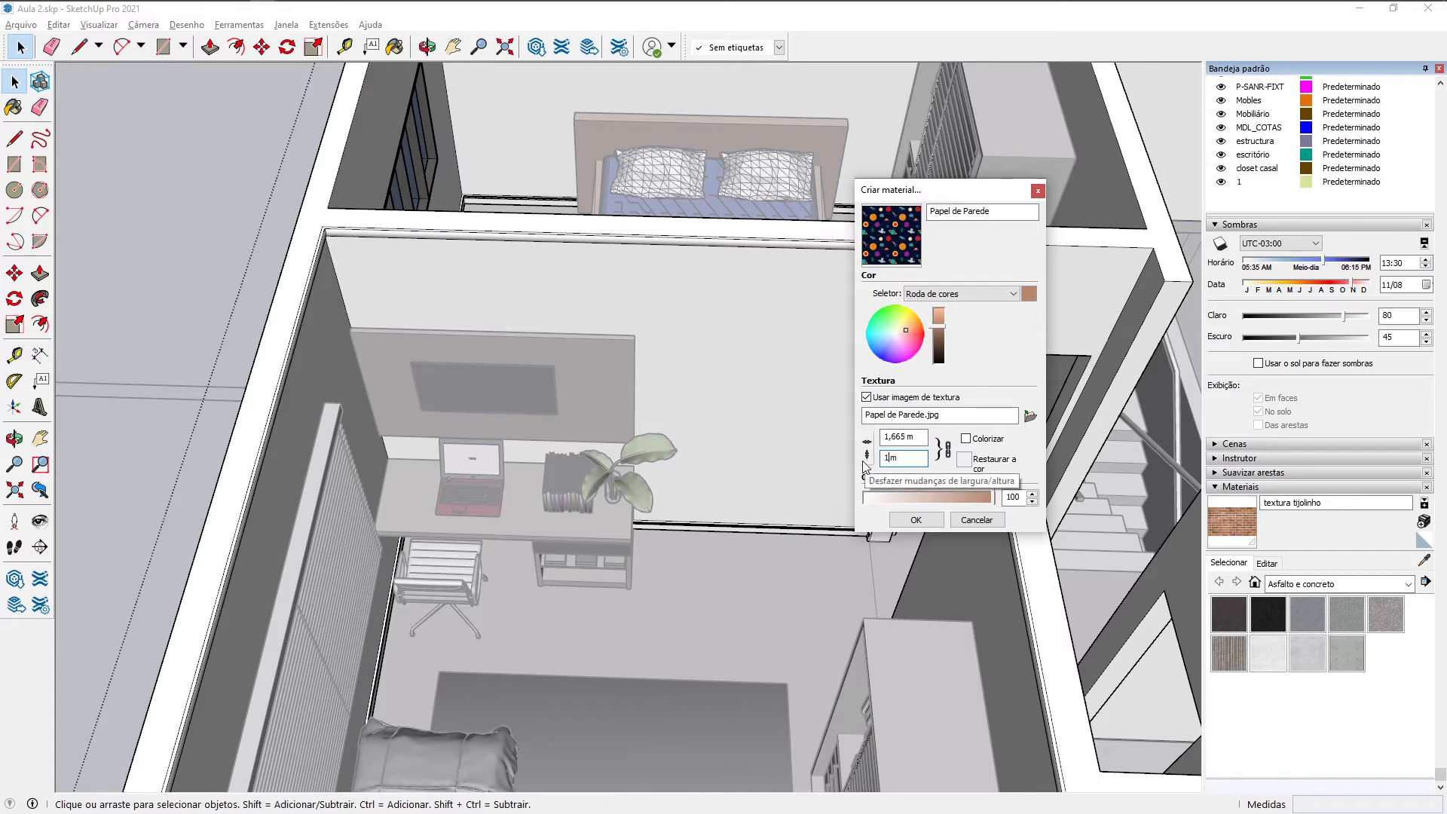
Step: Unlock the texture's proportions, set its width to 1 m, relock the proportions and finish creating the material
click(886, 437)
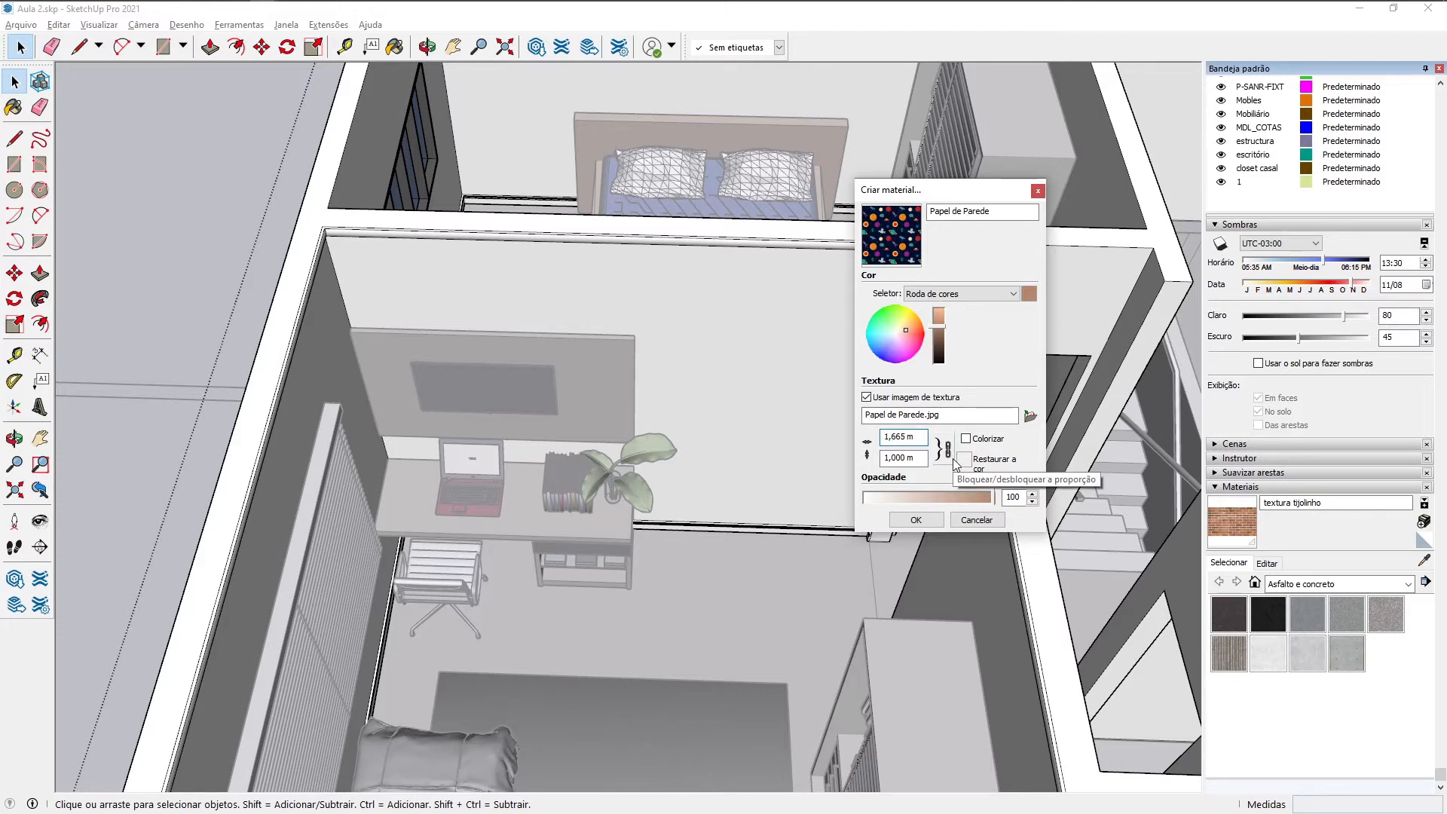
click(953, 457)
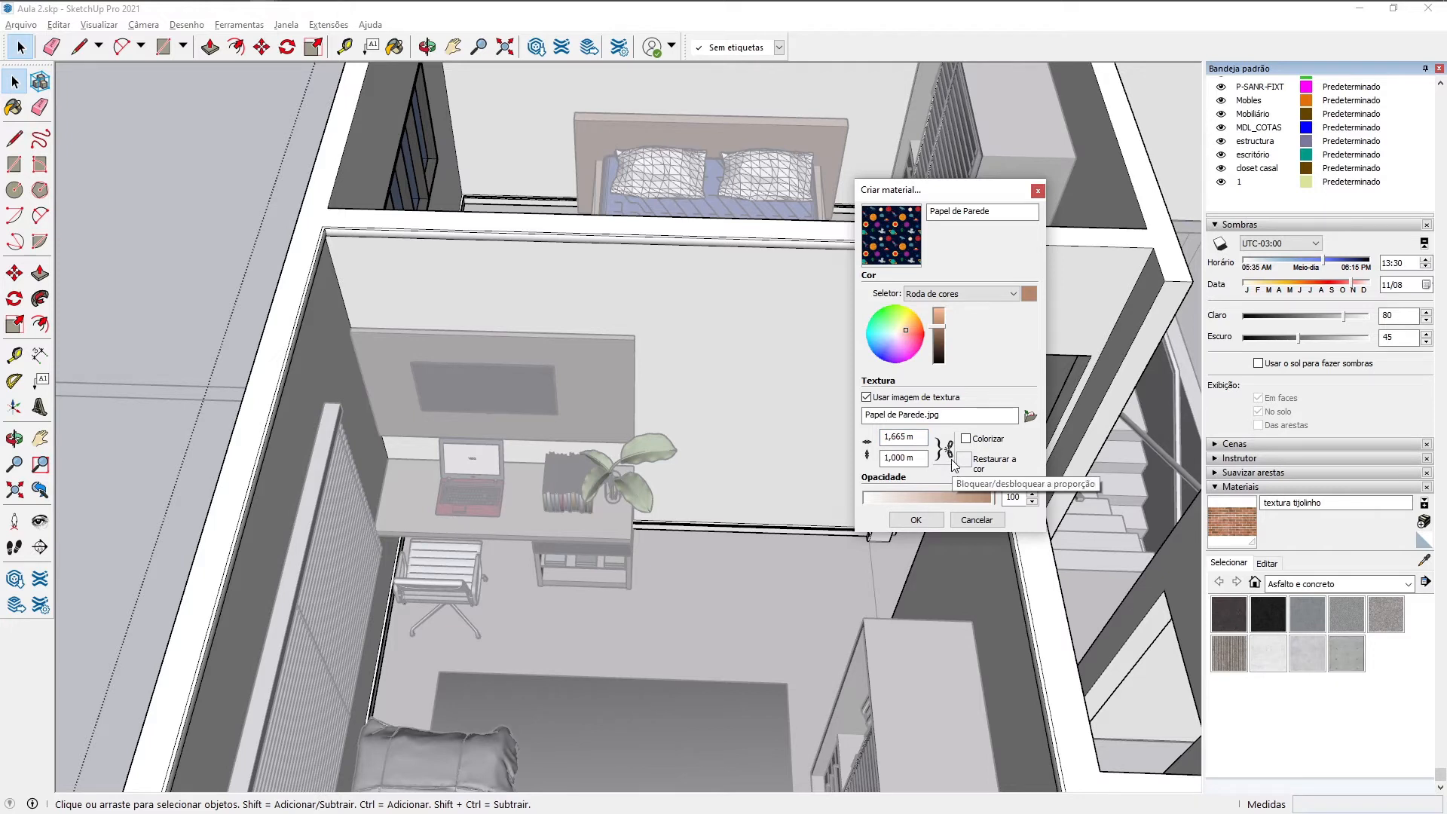
drag(907, 439, 883, 439)
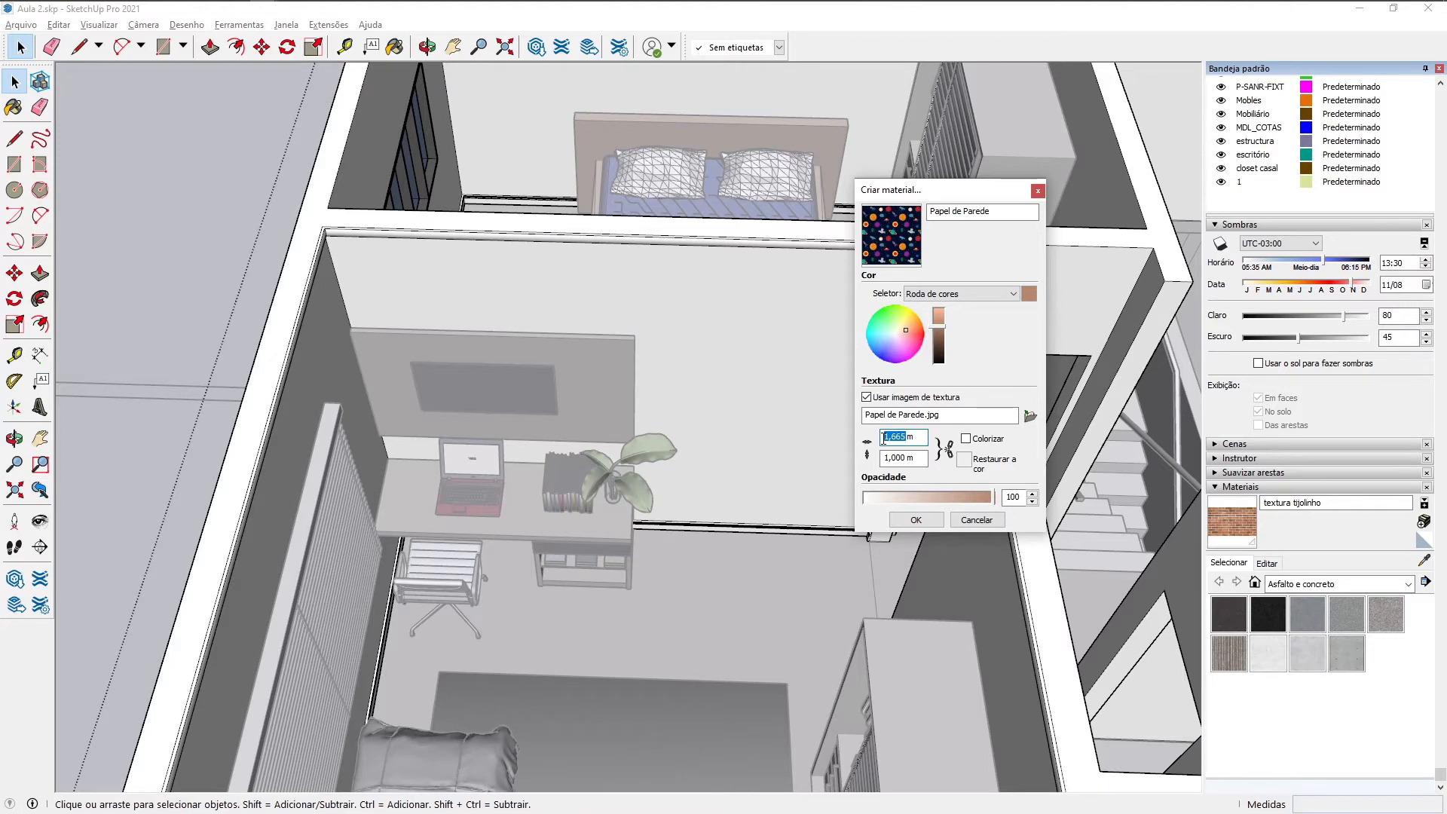
text(1)
click(902, 456)
click(947, 452)
double_click(906, 436)
text(1,2)
key(BackSpace)
text(0)
click(916, 521)
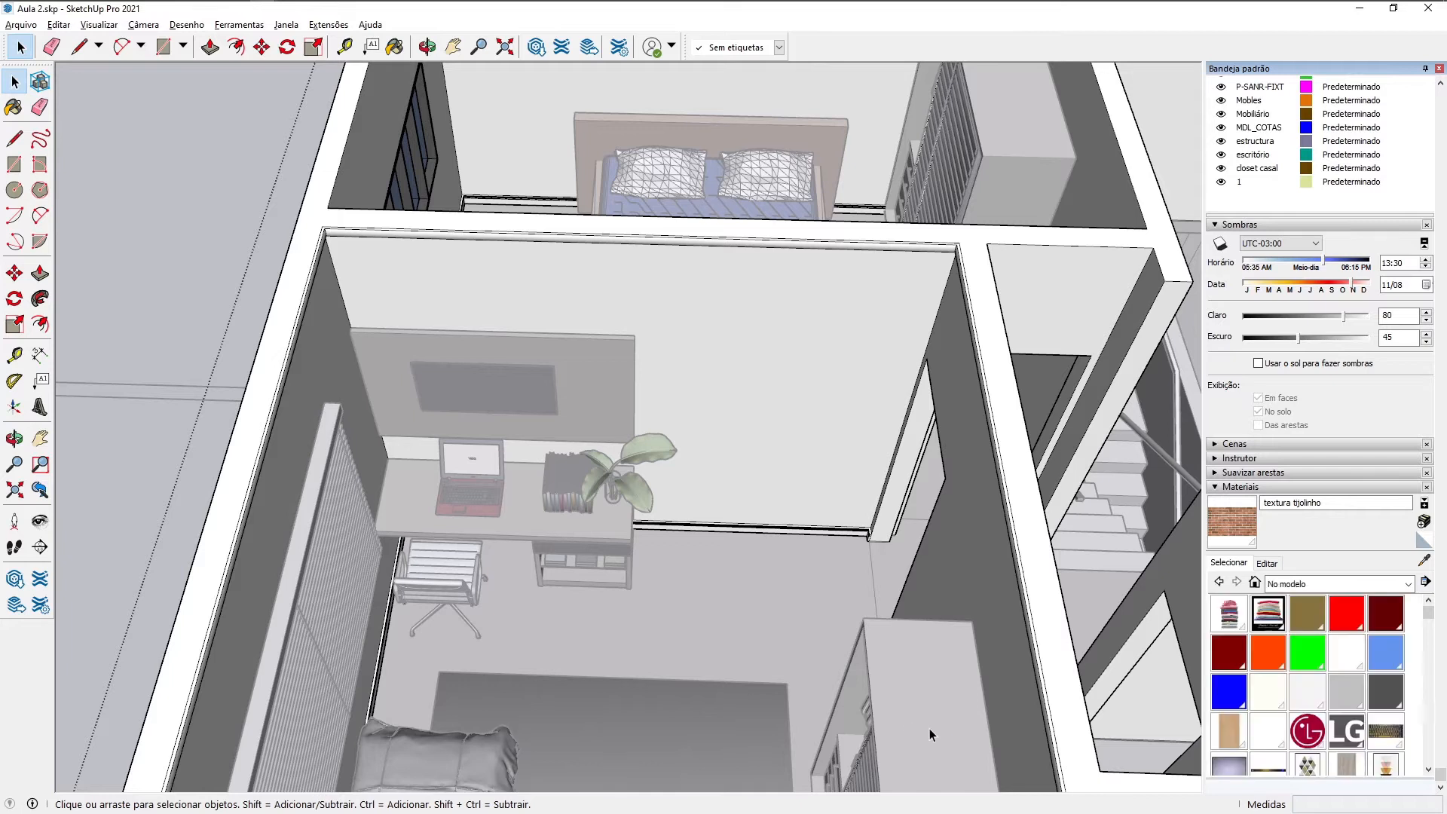
Step: Paint the bedroom wall behind the desk with the Papel de Parede material
click(1218, 516)
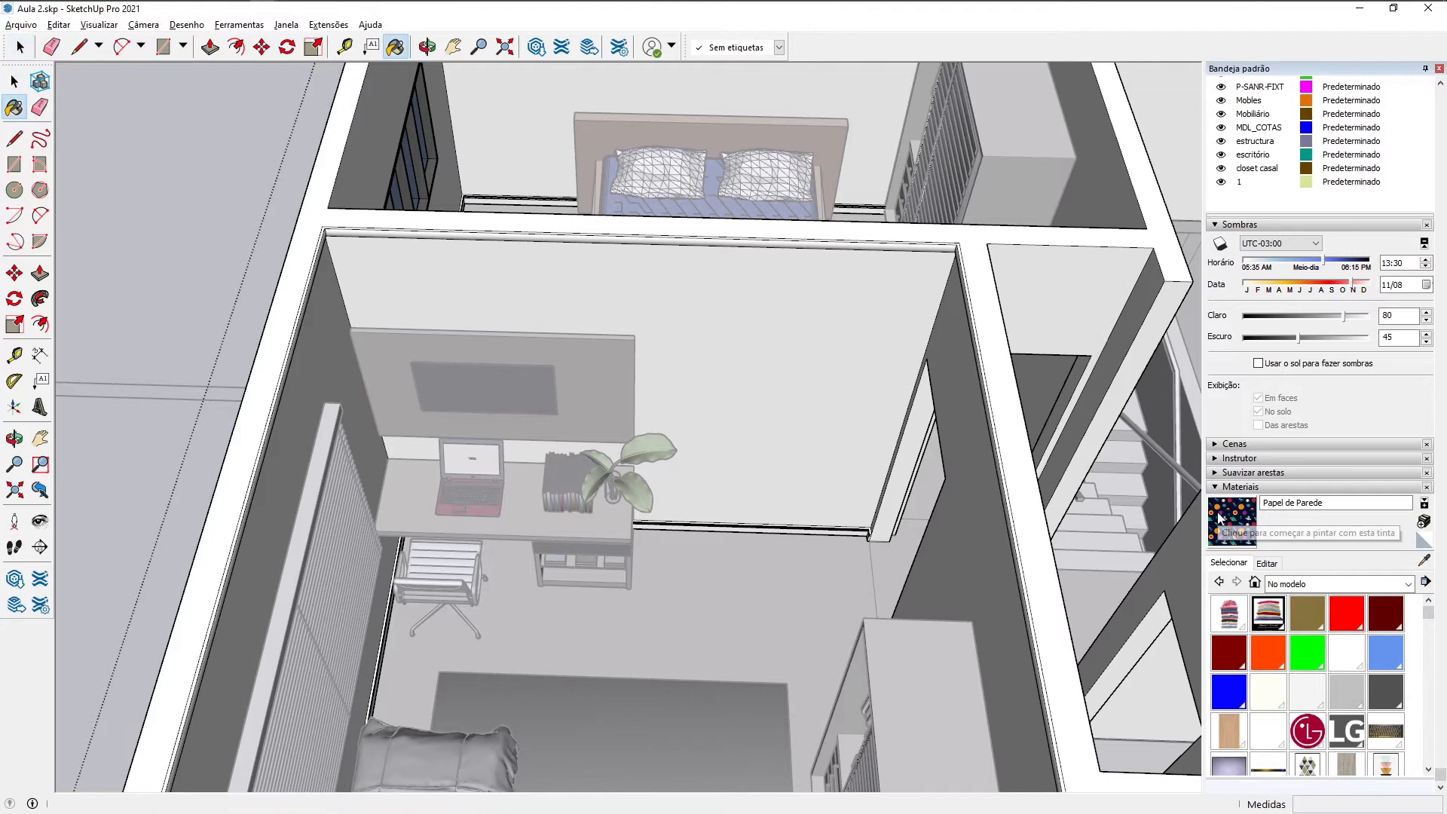
click(709, 364)
scroll(710, 364, up, 3)
scroll(710, 364, down, 4)
mouse_move(712, 430)
middle_down()
mouse_move(777, 344)
mouse_move(780, 441)
middle_up()
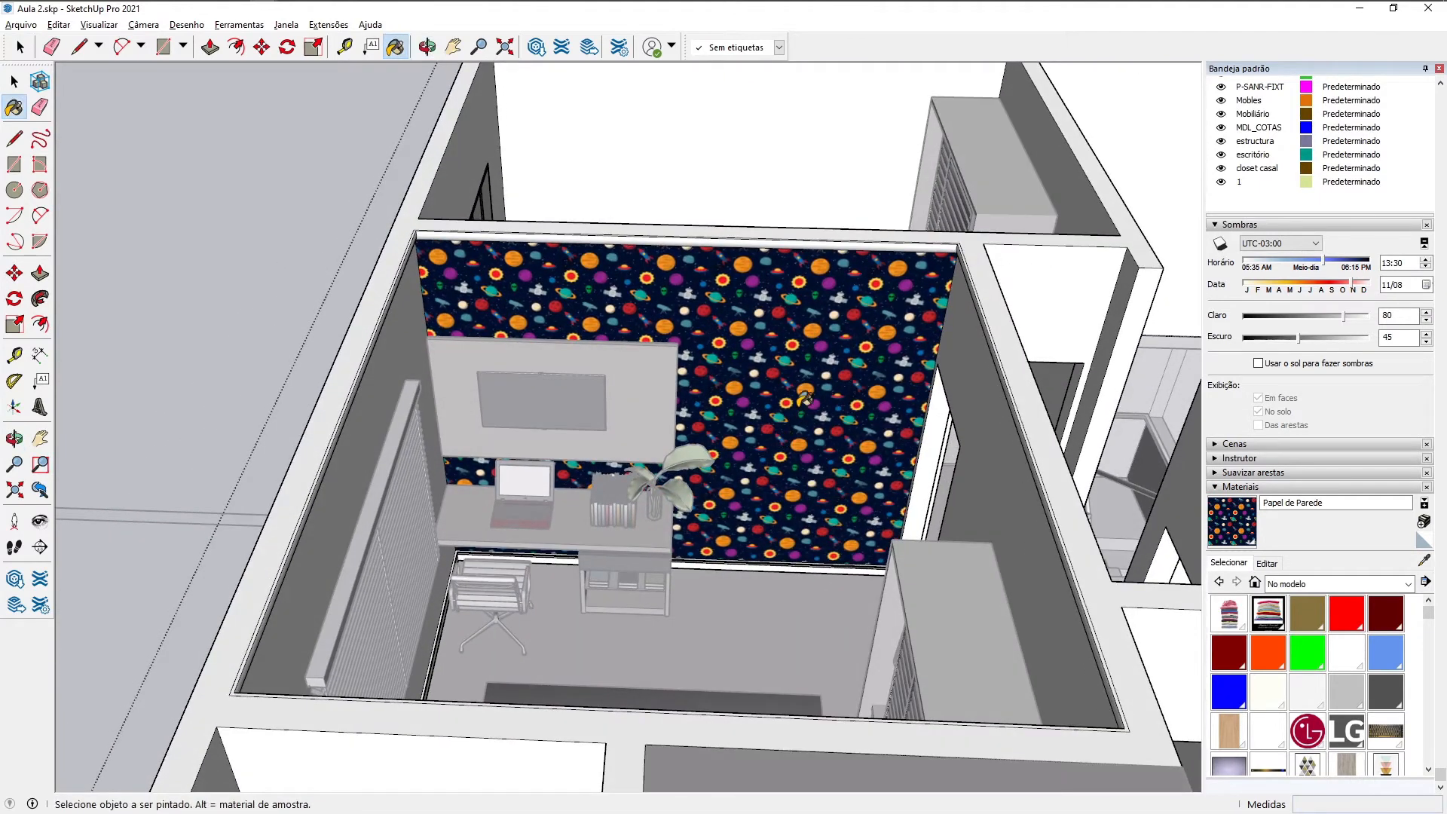
scroll(805, 398, up, 1)
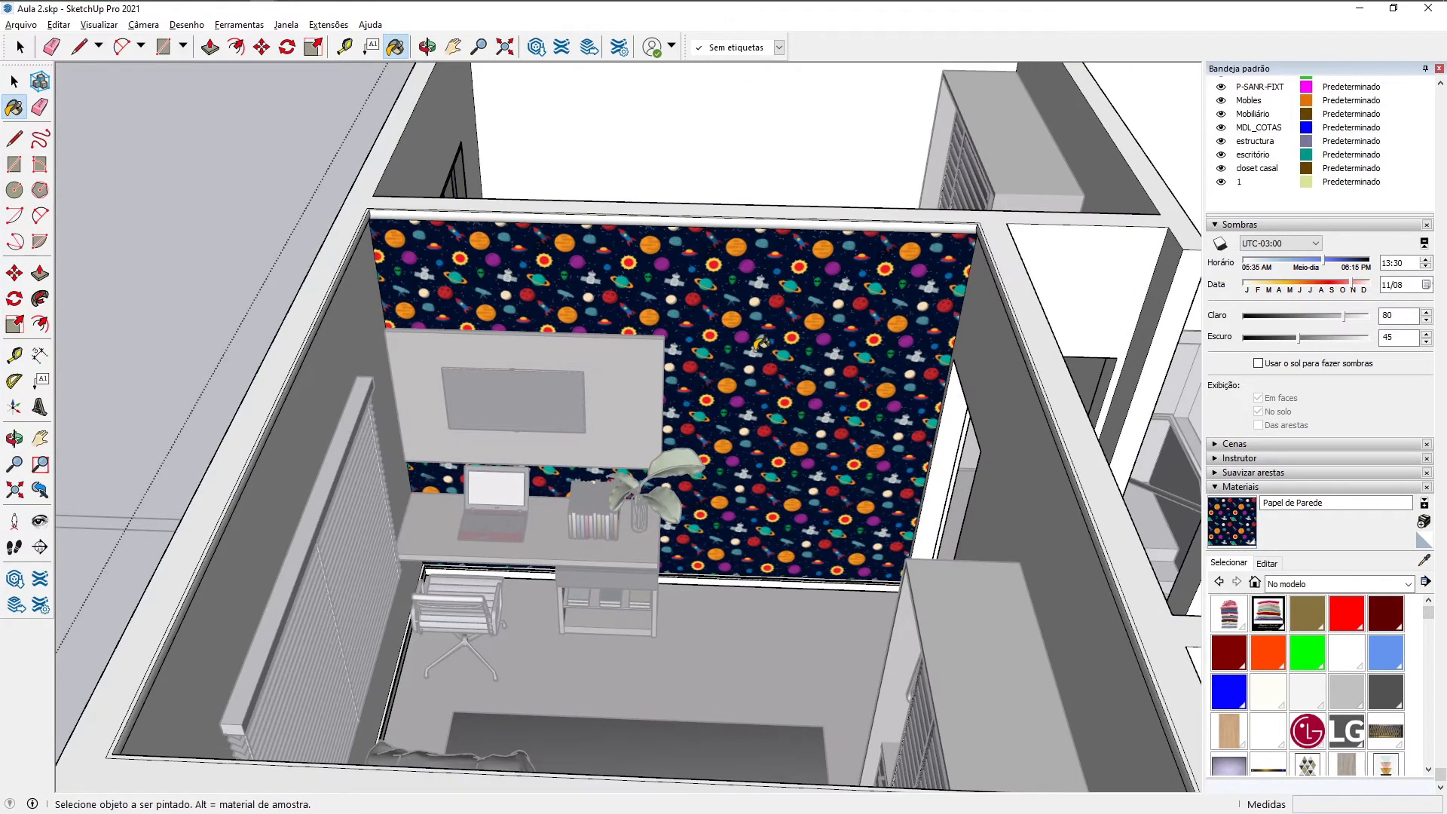
scroll(759, 340, up, 1)
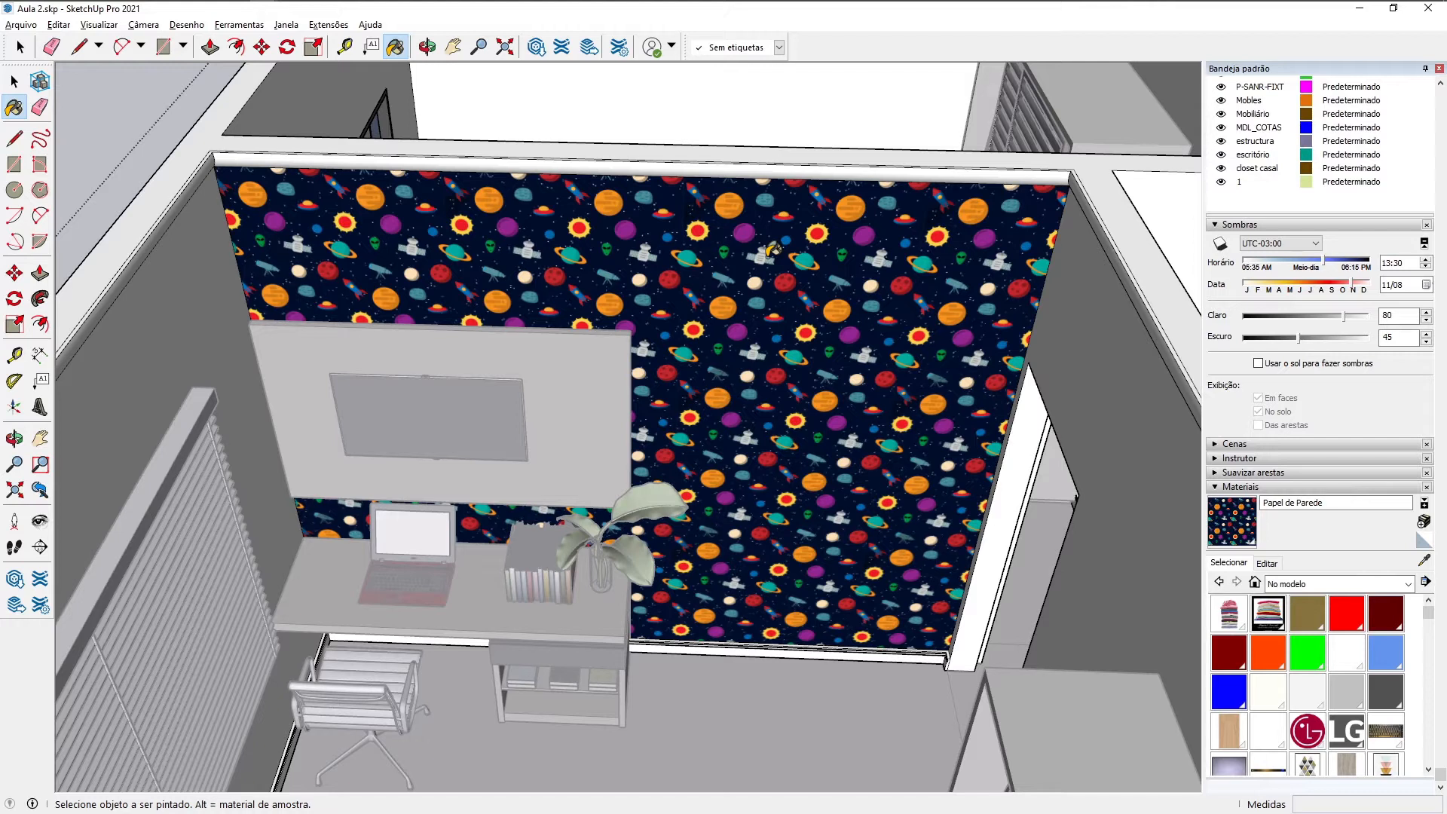
Step: Edit the Papel de Parede material and try a texture width of 2 m
click(1274, 565)
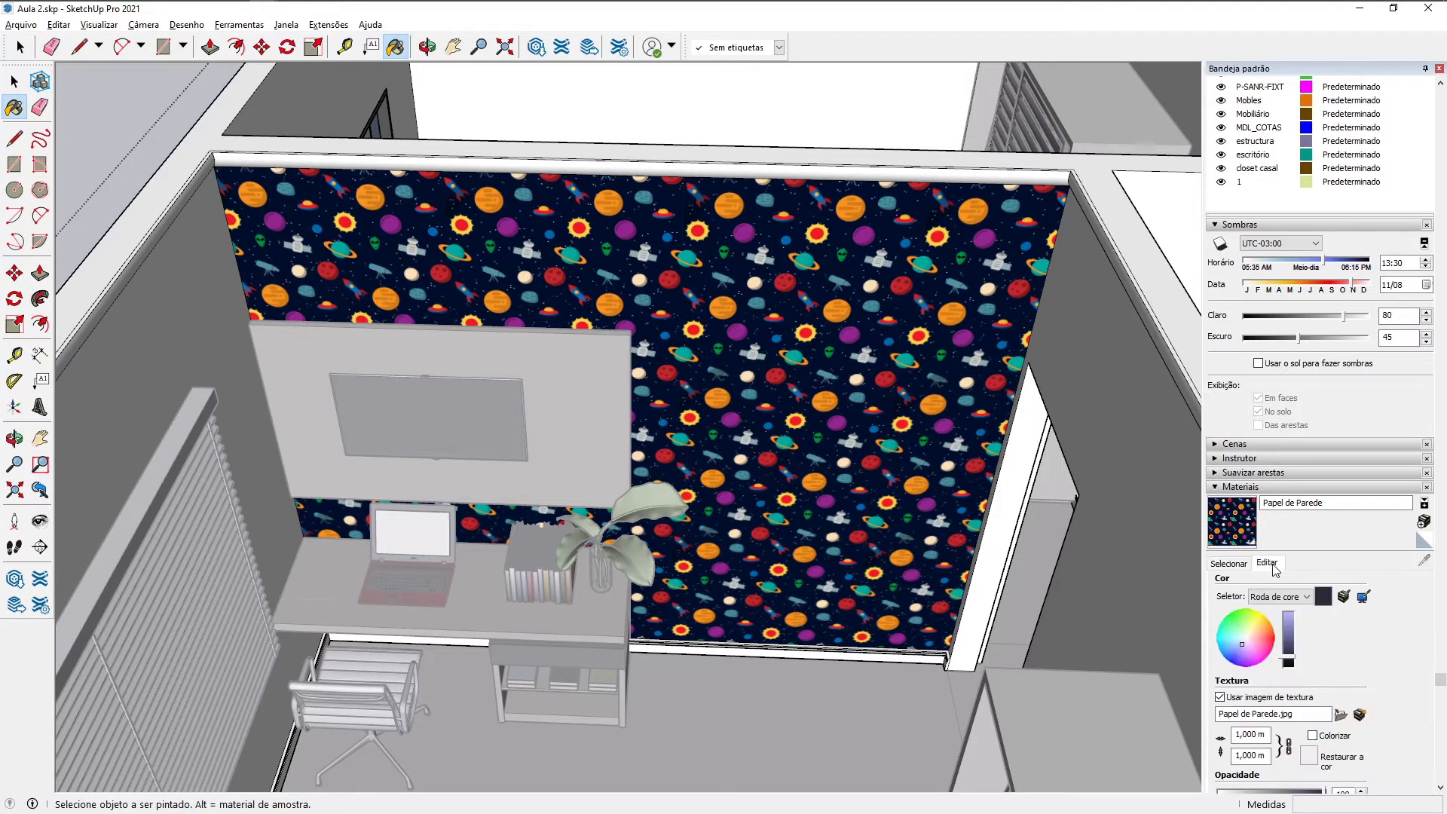
click(1257, 733)
drag(1256, 733, 1237, 733)
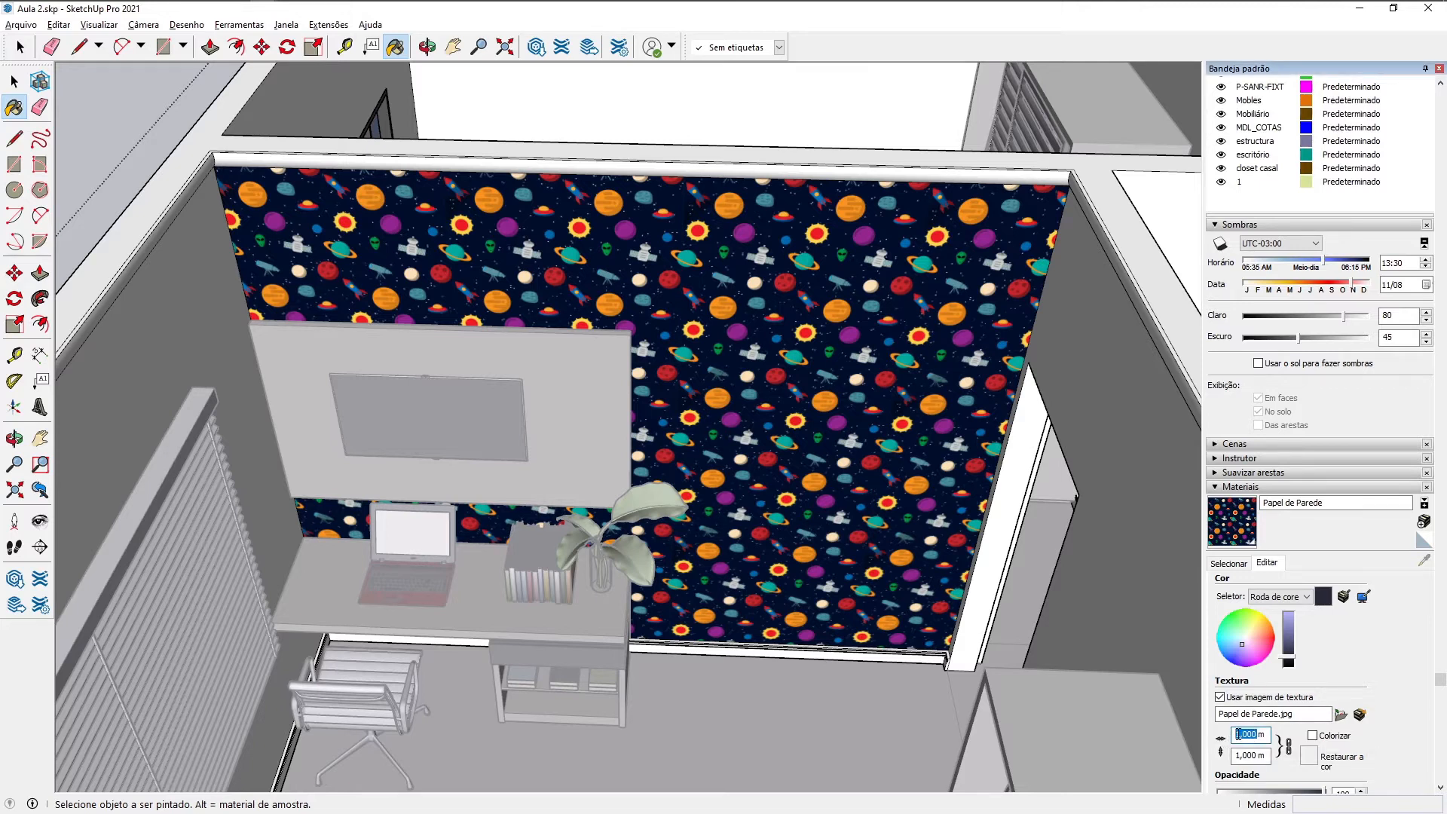
text(2m)
key(Return)
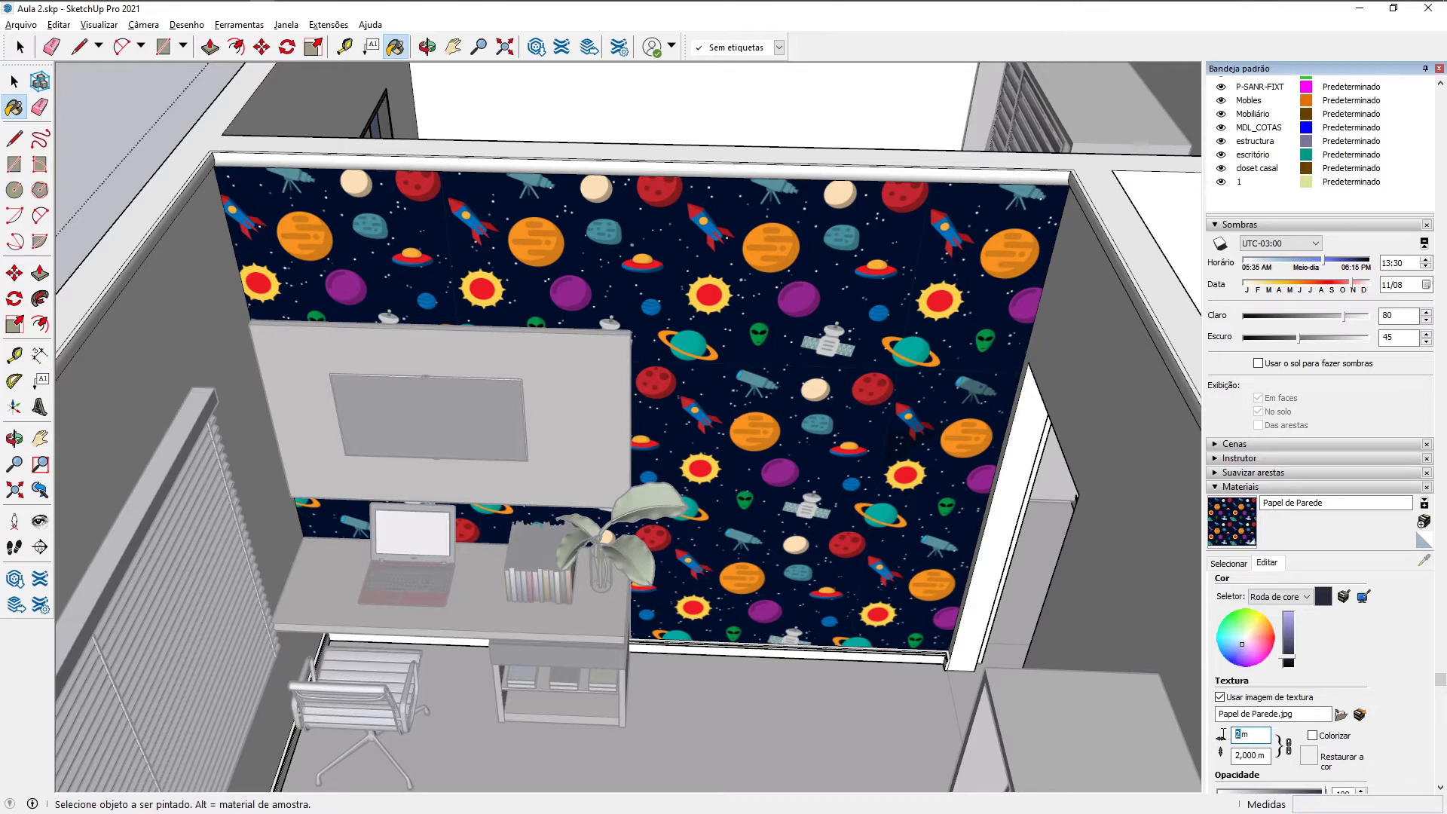
Step: Set the Papel de Parede texture width to 0,7 m and leave the walls group
text(,7)
key(Return)
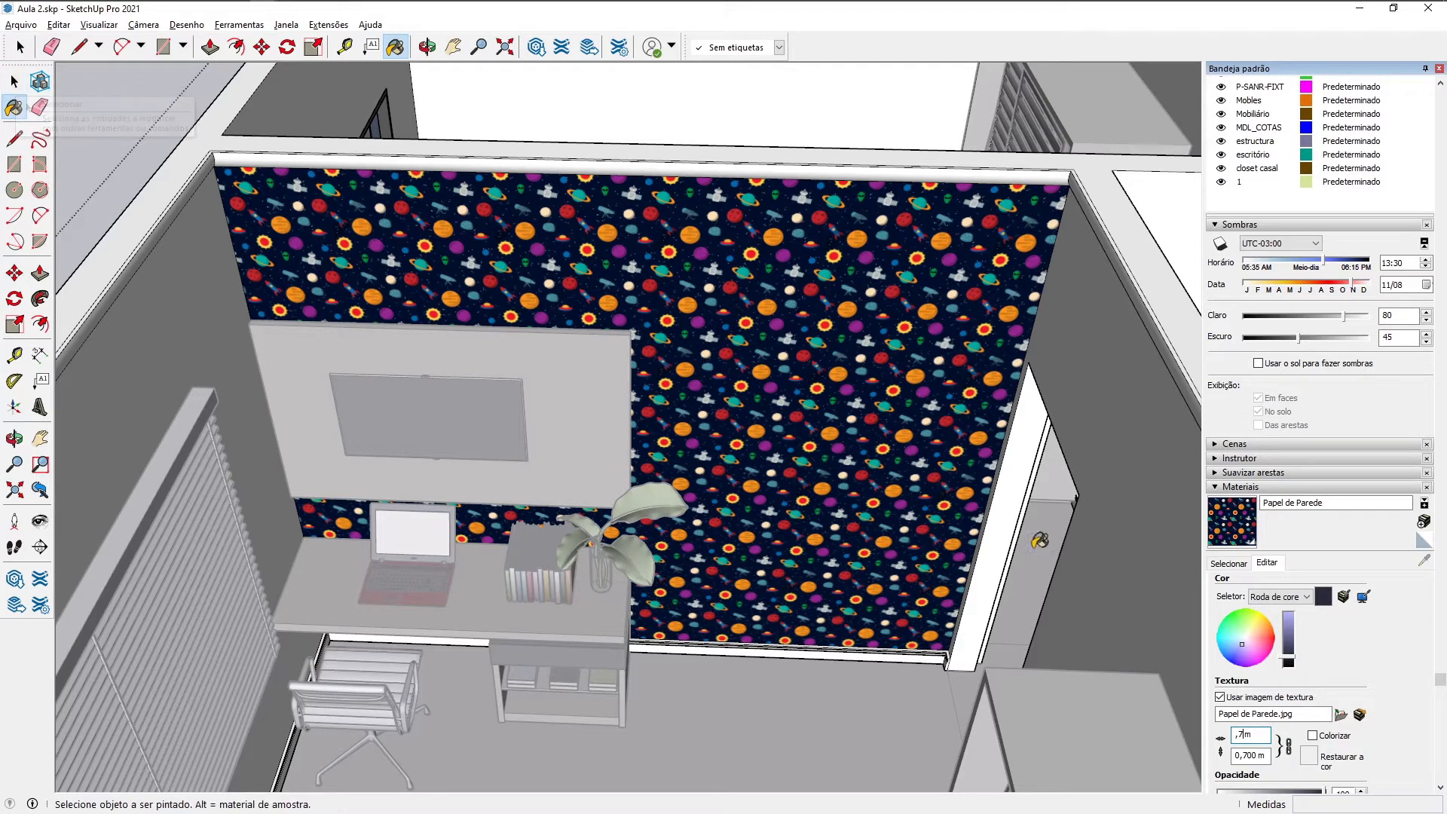
click(1228, 563)
key(space)
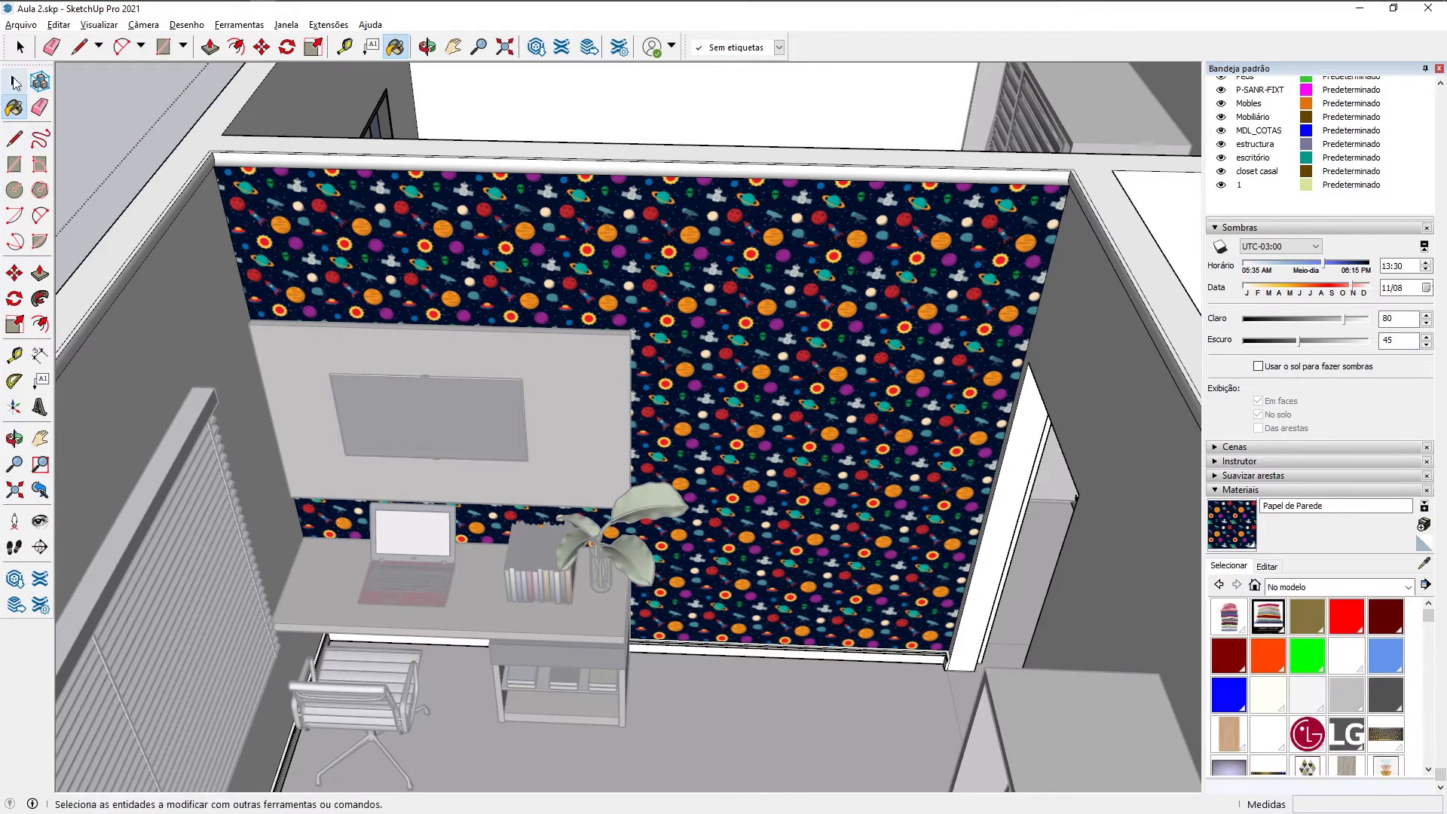
scroll(473, 206, down, 2)
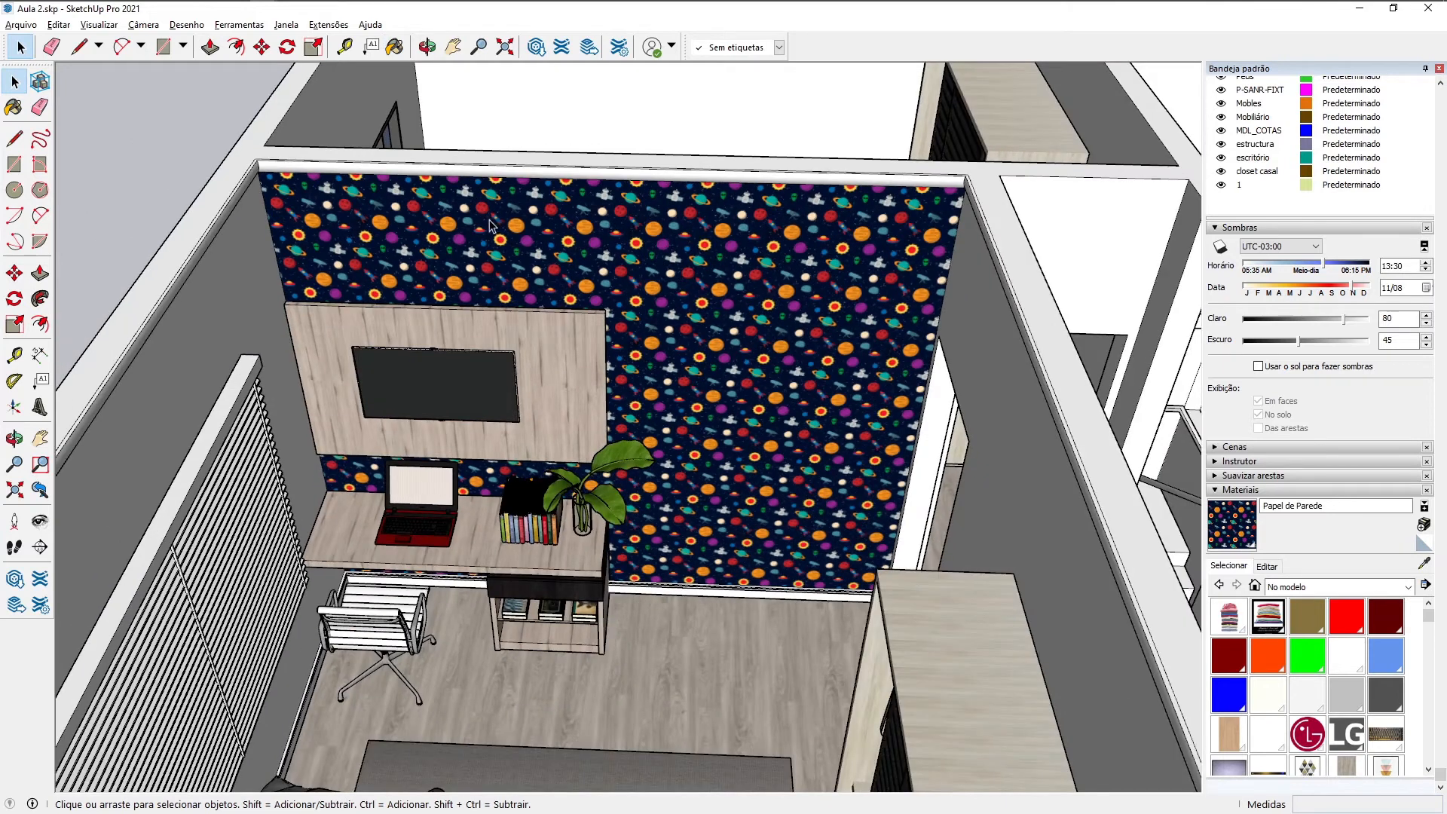
middle_drag(504, 213, 499, 271)
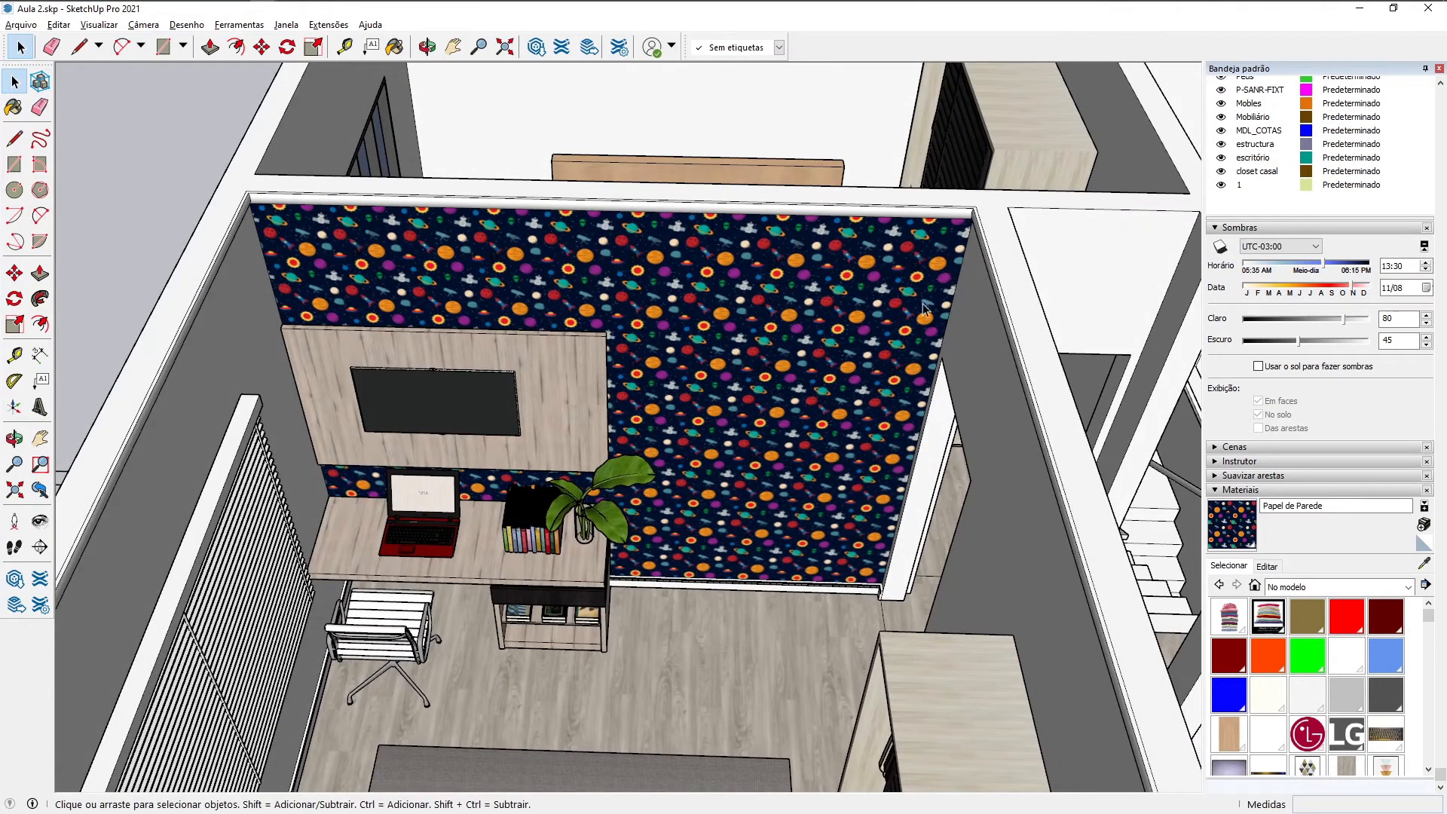
scroll(750, 188, down, 2)
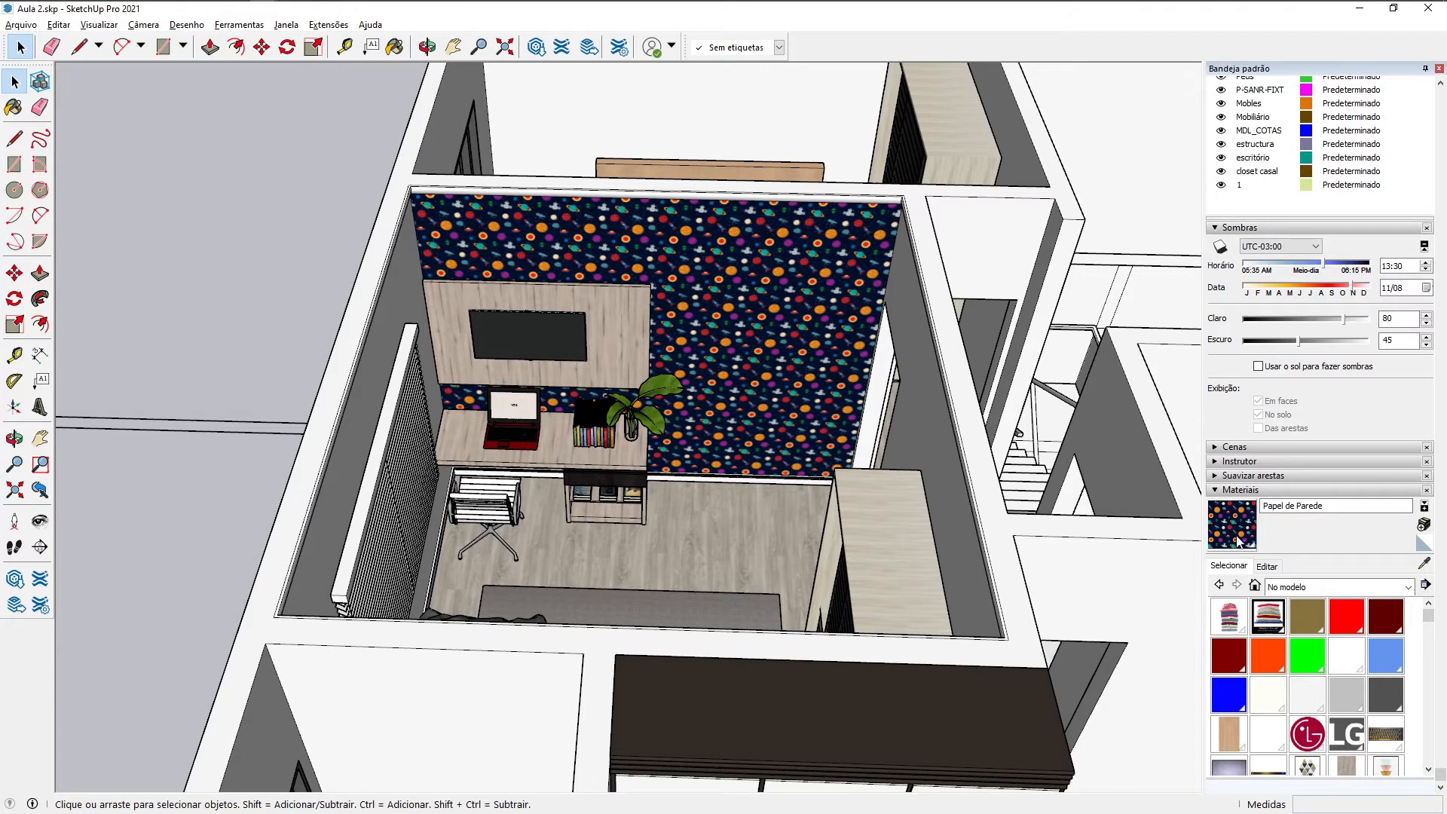
Step: List the materials used in the model and examine the laptop and books on the desk up close
click(1293, 589)
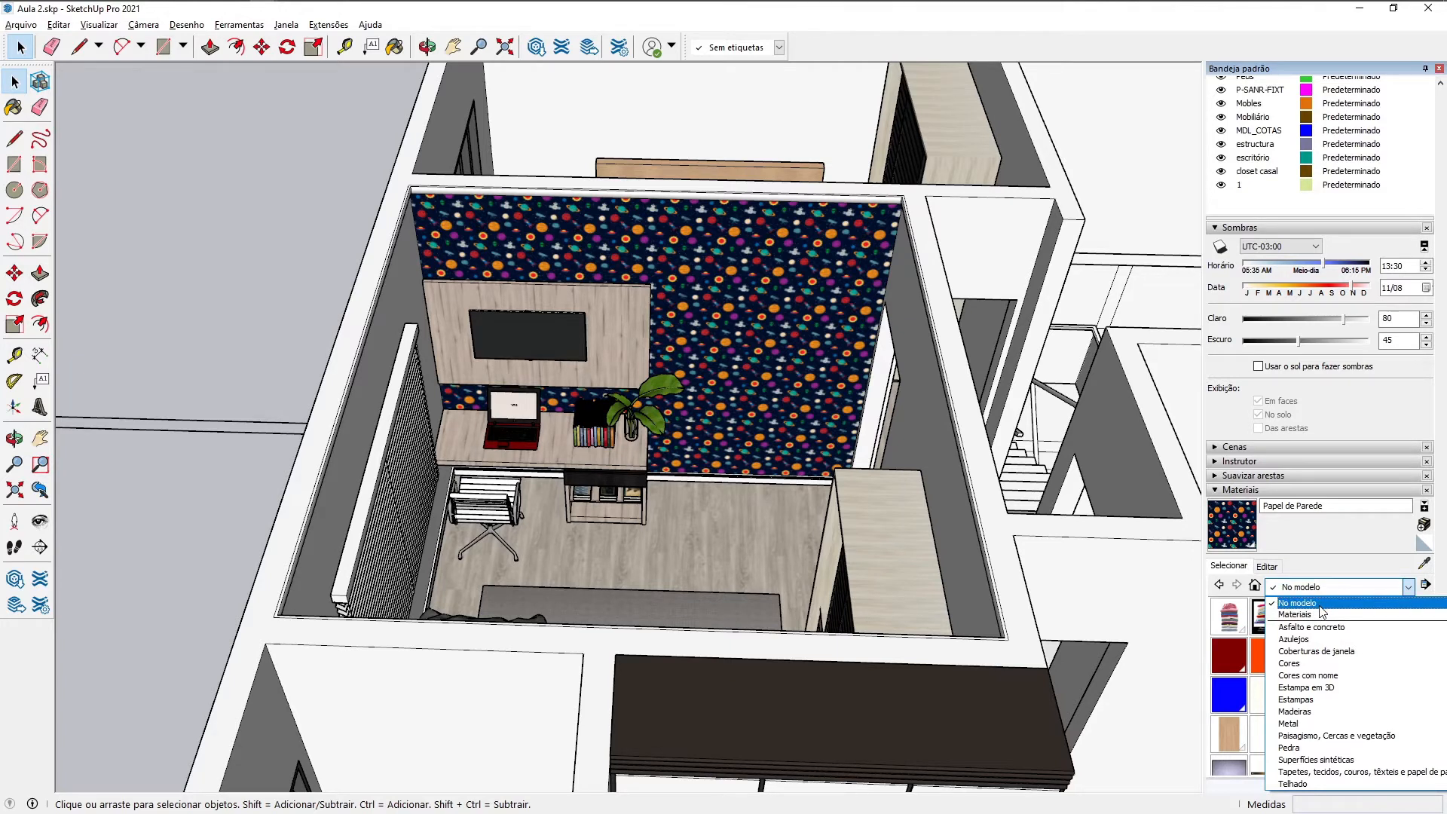
click(1318, 605)
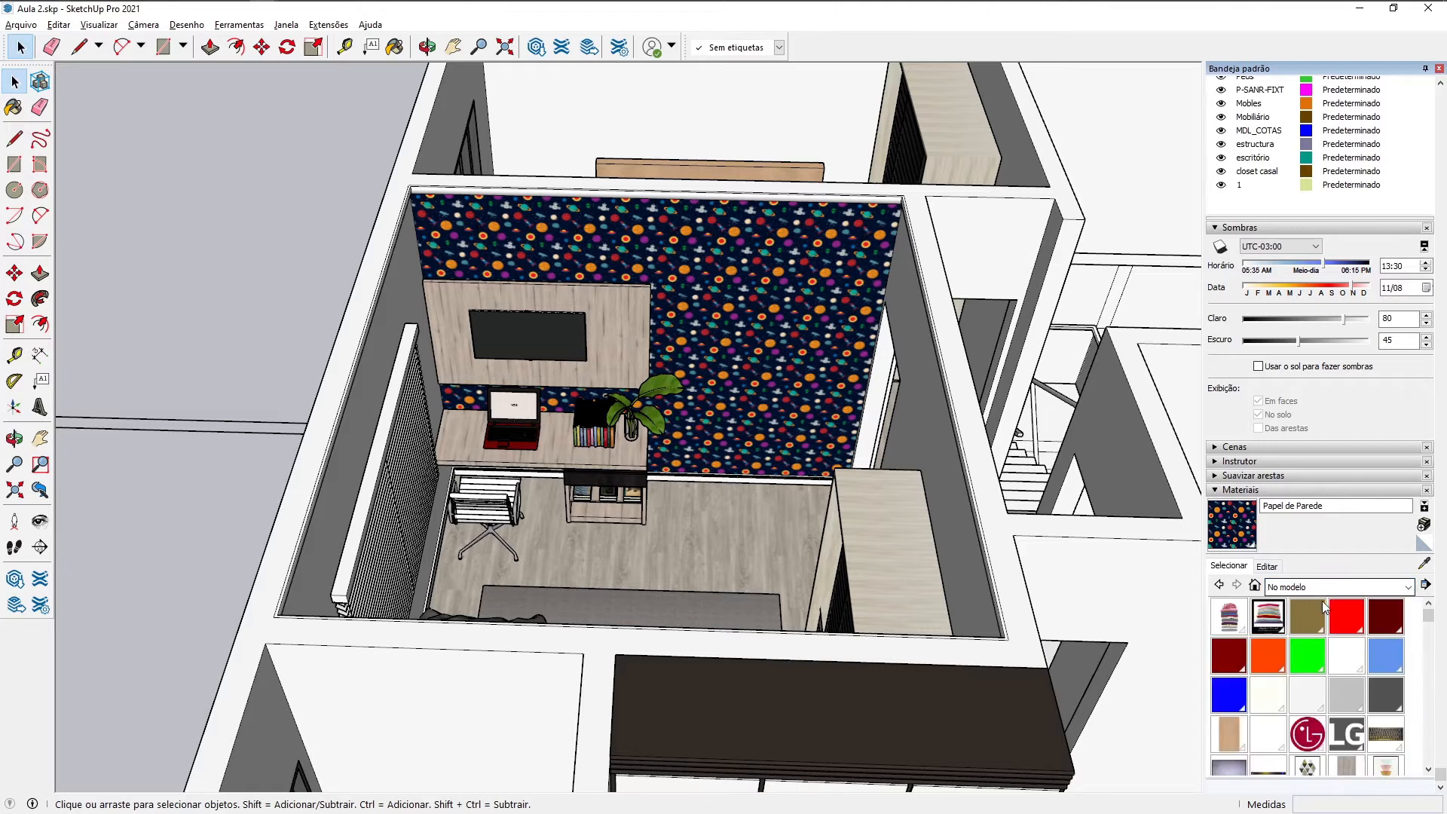
mouse_move(1431, 622)
mouse_down()
mouse_move(1438, 642)
mouse_move(1435, 623)
mouse_up()
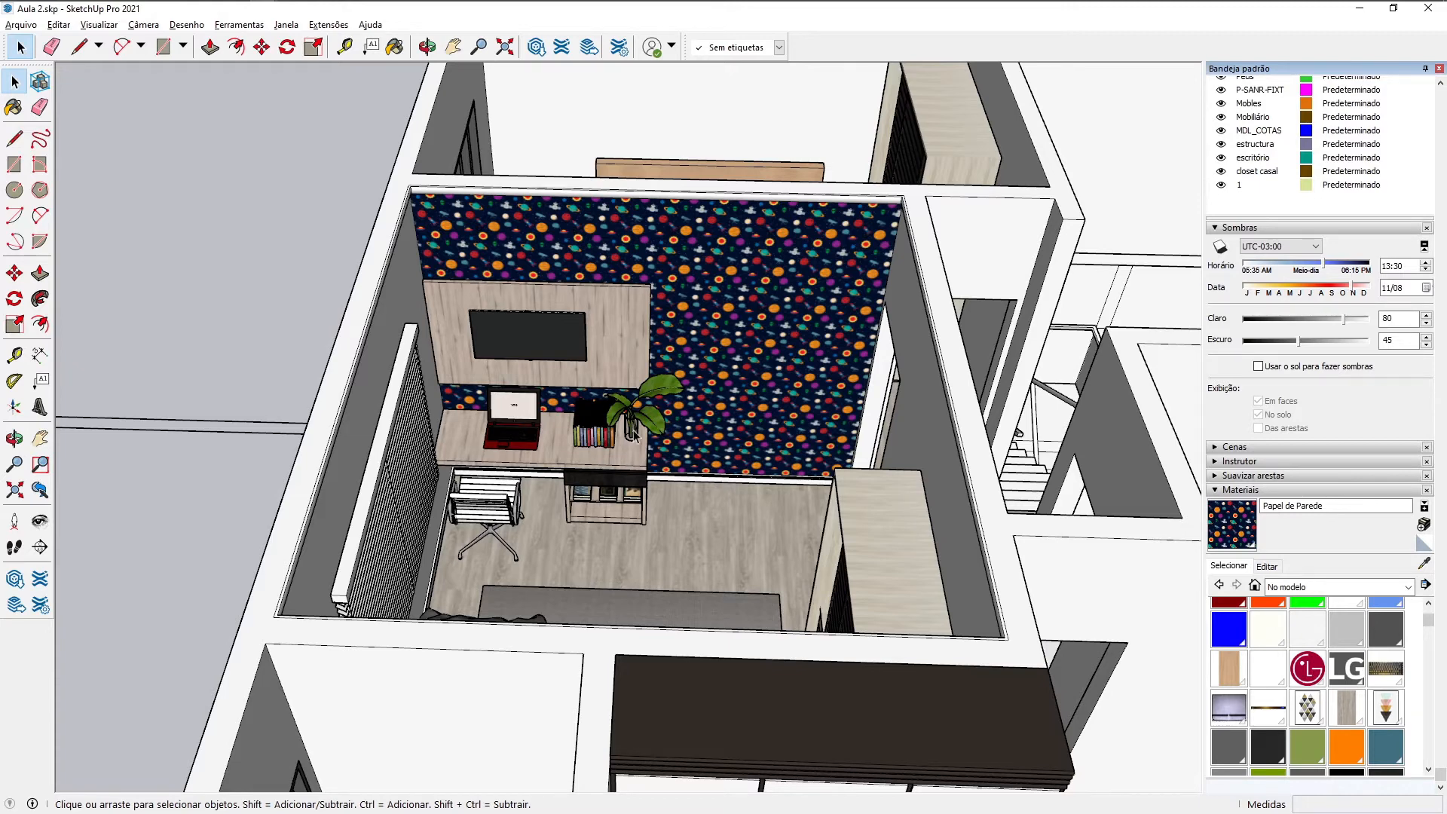
scroll(511, 418, up, 6)
scroll(542, 420, up, 8)
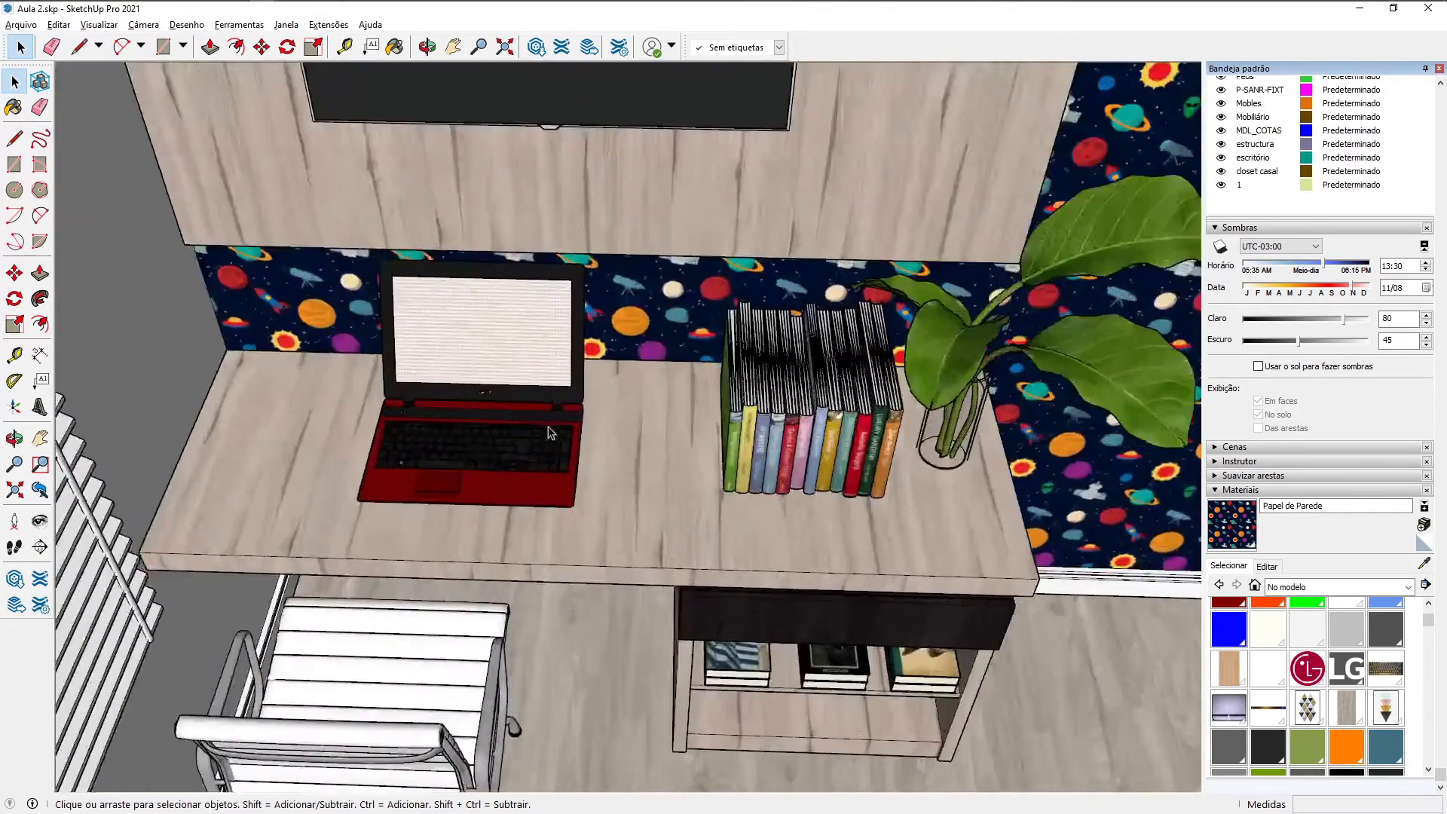
scroll(548, 437, down, 4)
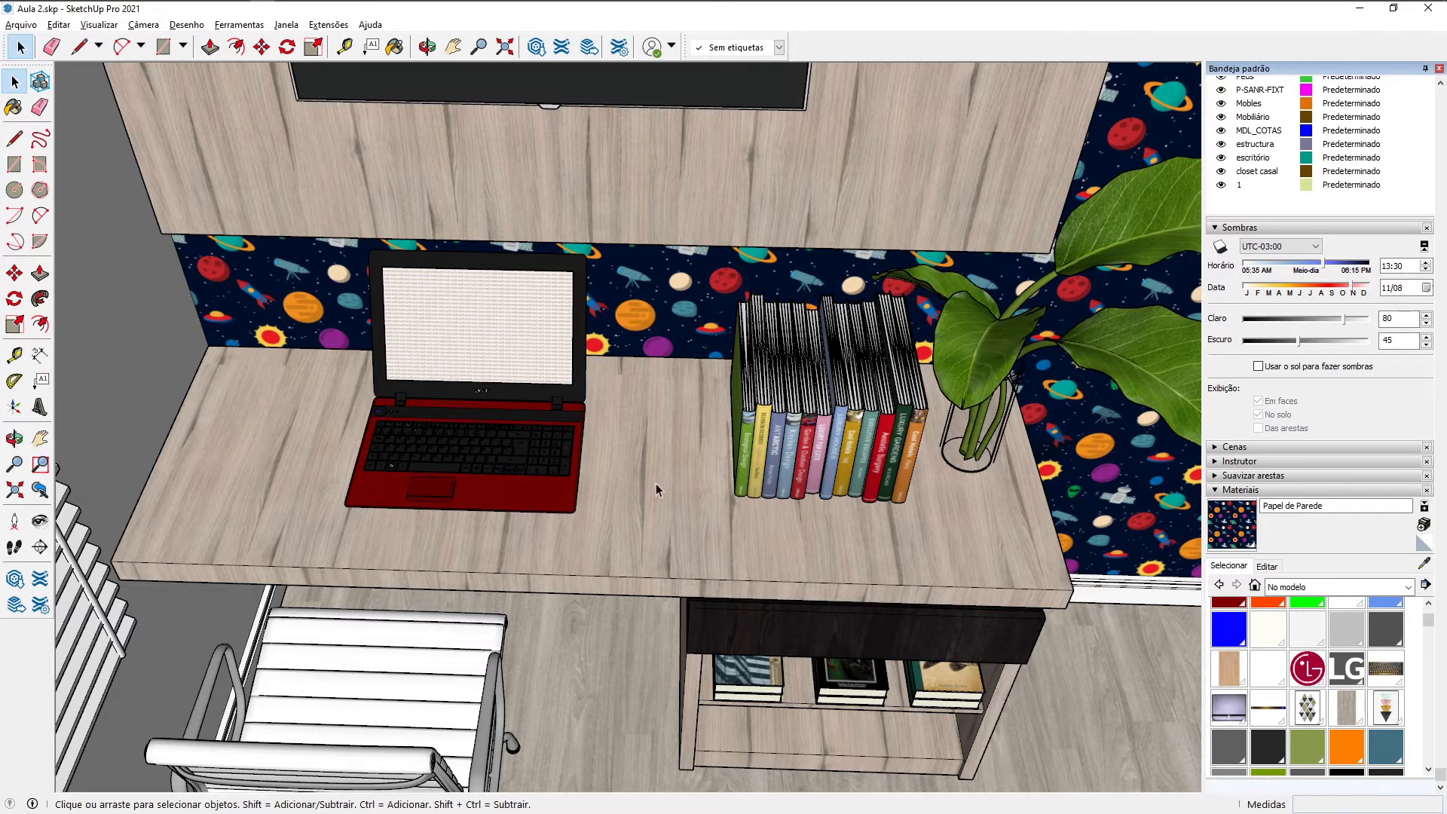
scroll(650, 468, down, 3)
scroll(801, 494, up, 5)
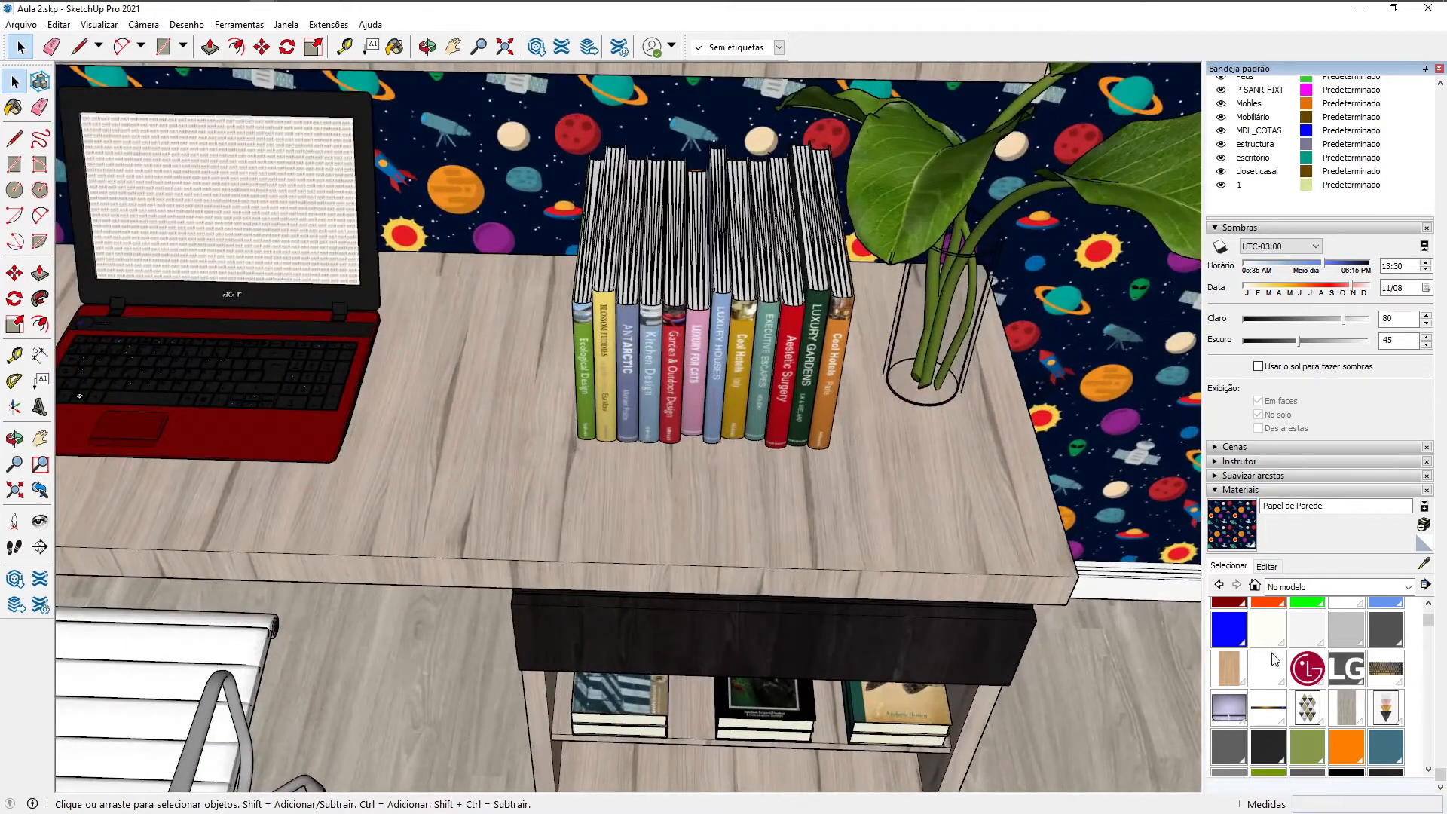
Step: Look through the in-model materials for the textura tijolinho and Papel de Parede swatches
scroll(1277, 655, down, 2)
scroll(1372, 711, down, 2)
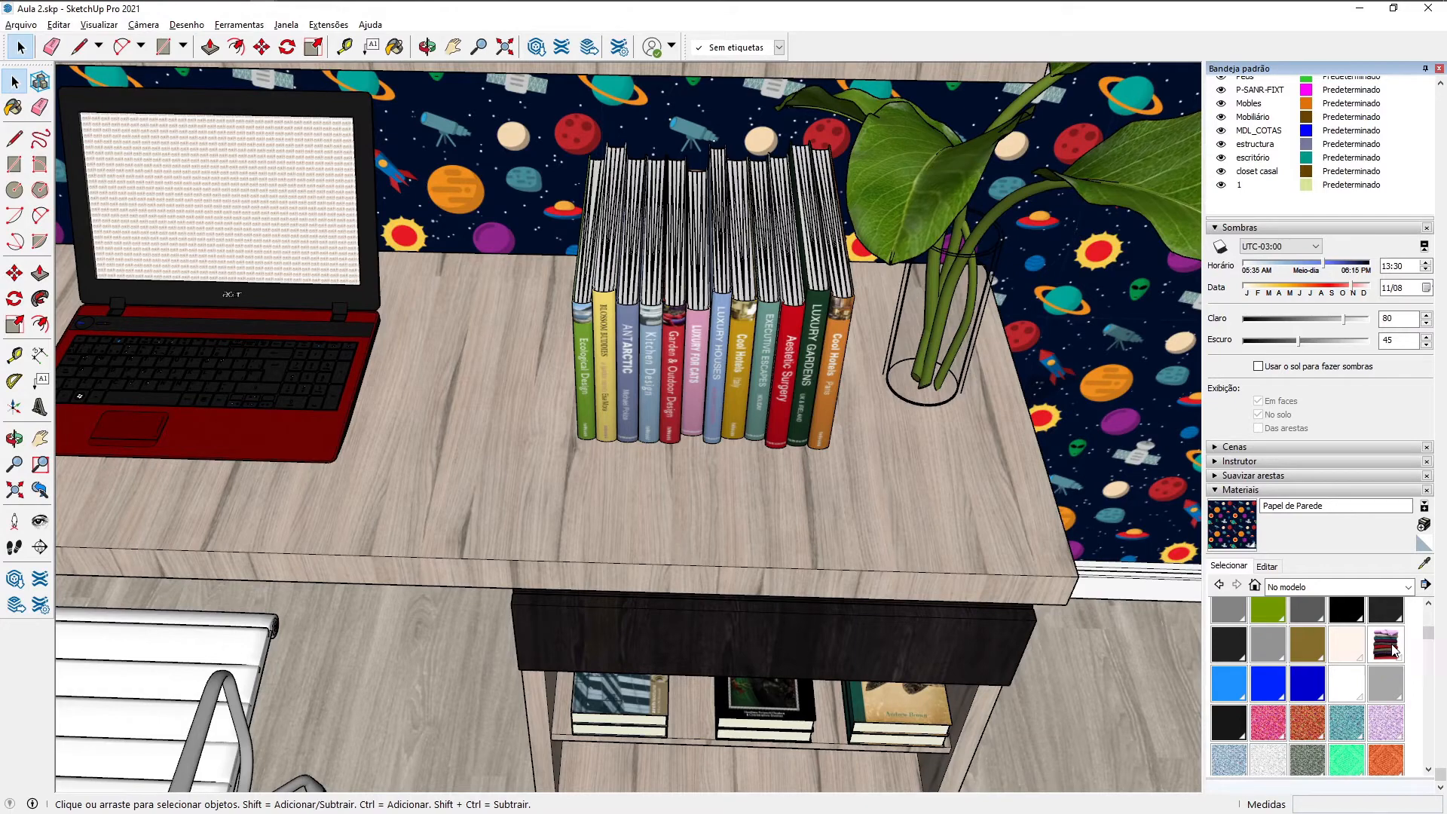
scroll(750, 470, down, 5)
scroll(749, 471, down, 2)
middle_drag(749, 470, 1068, 590)
scroll(1172, 407, up, 5)
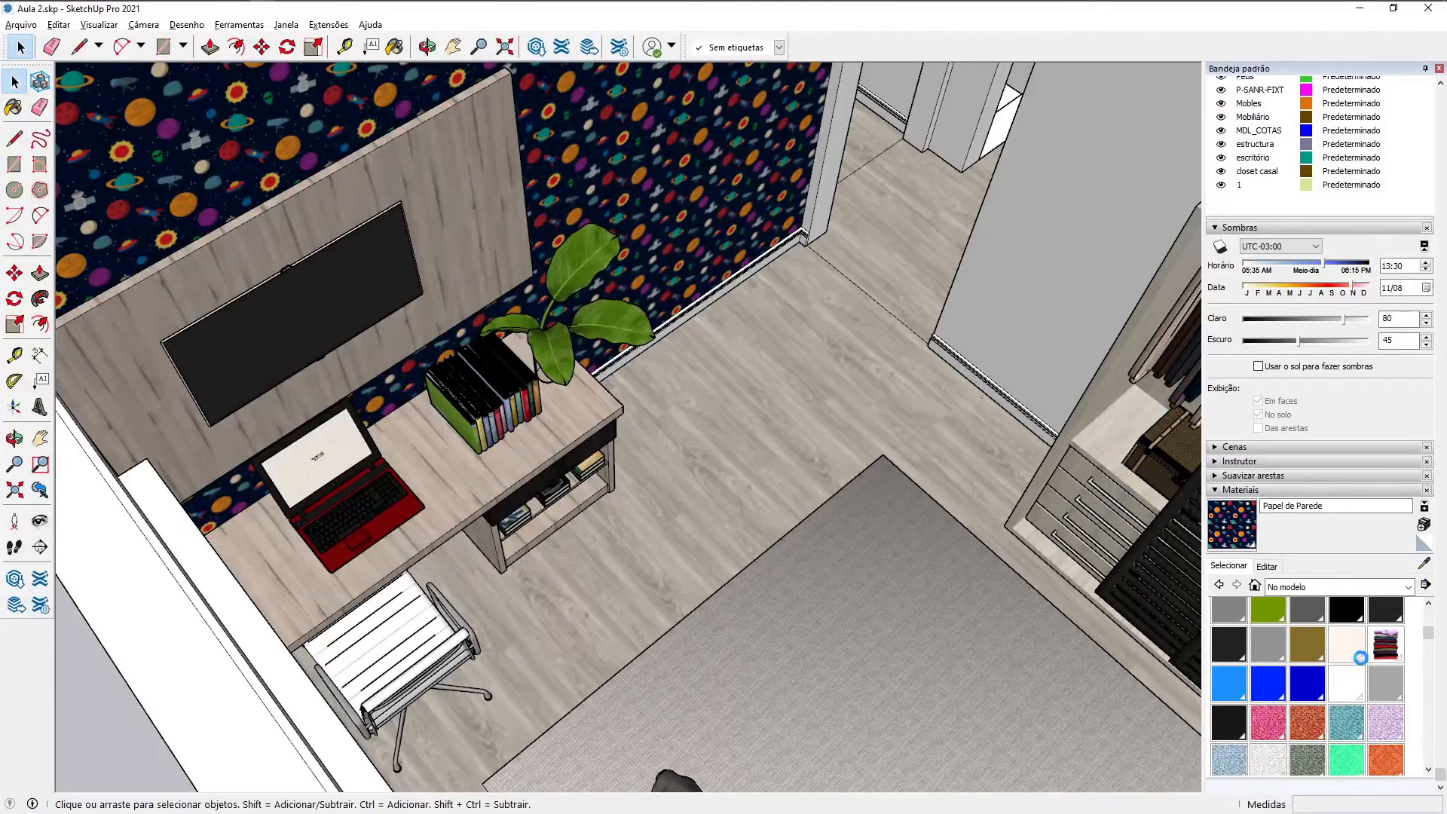
scroll(1283, 645, up, 3)
scroll(1287, 663, down, 1)
scroll(1288, 669, up, 1)
scroll(1266, 670, down, 6)
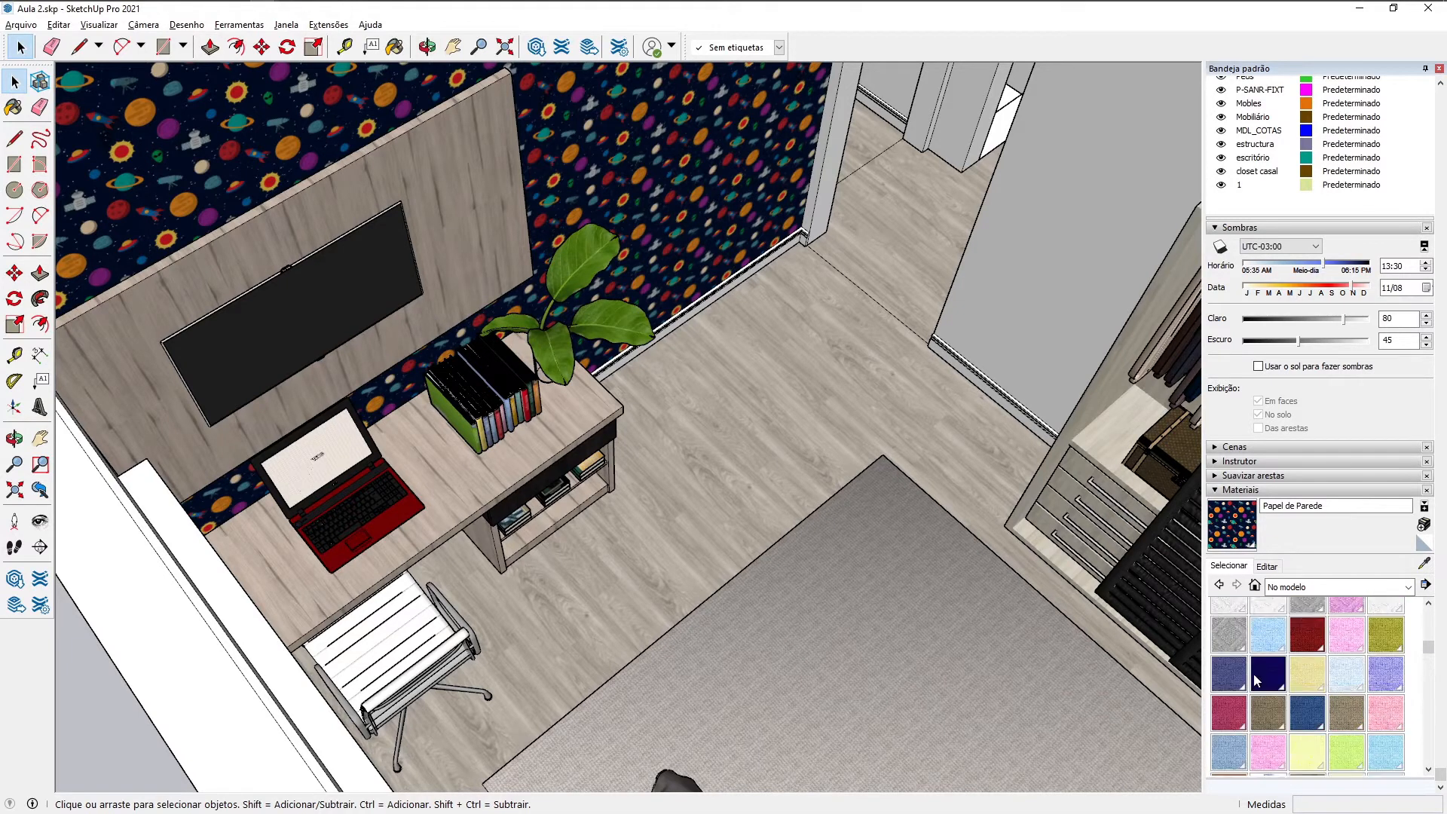
scroll(1266, 678, down, 5)
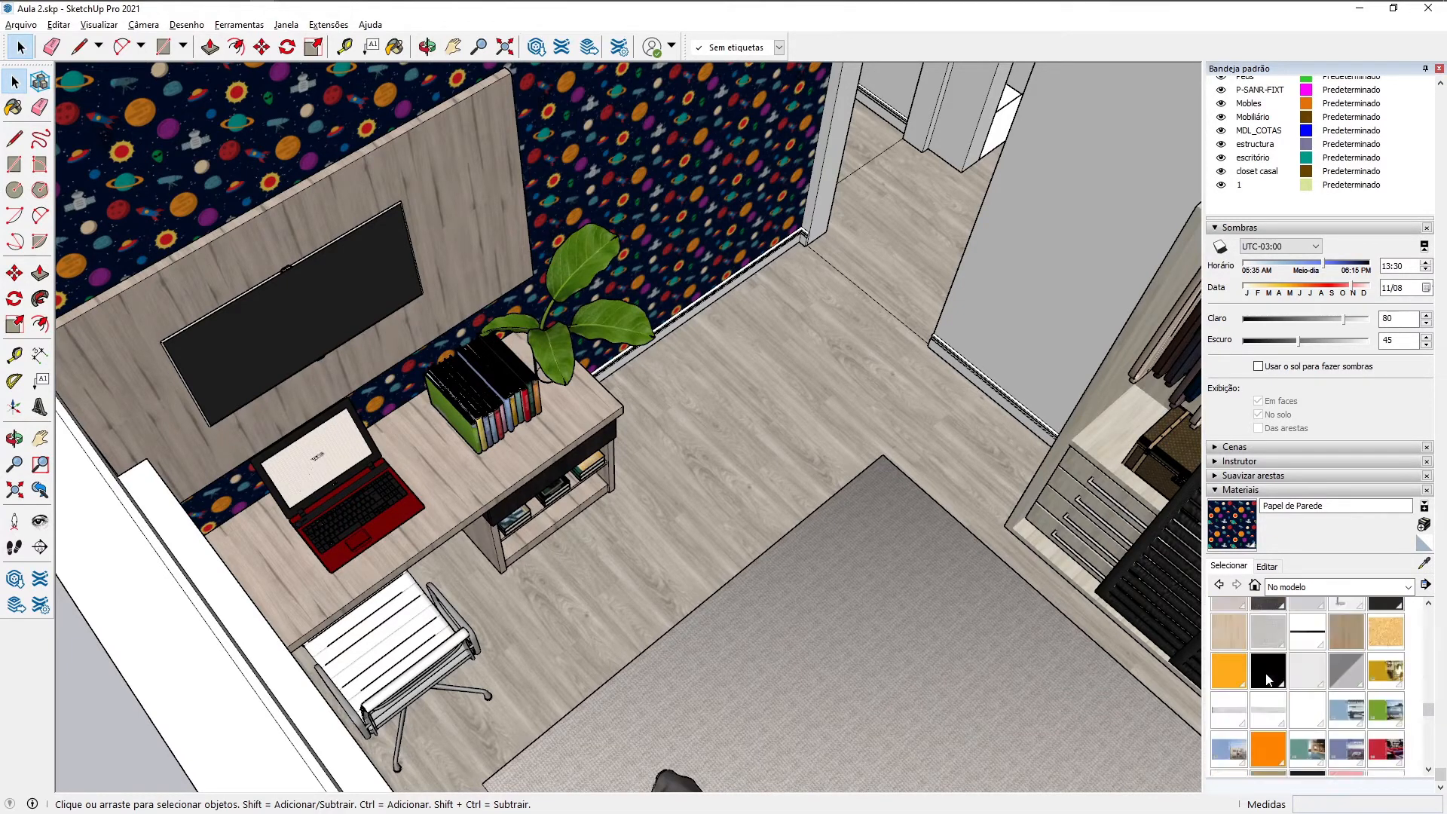
scroll(1275, 693, down, 2)
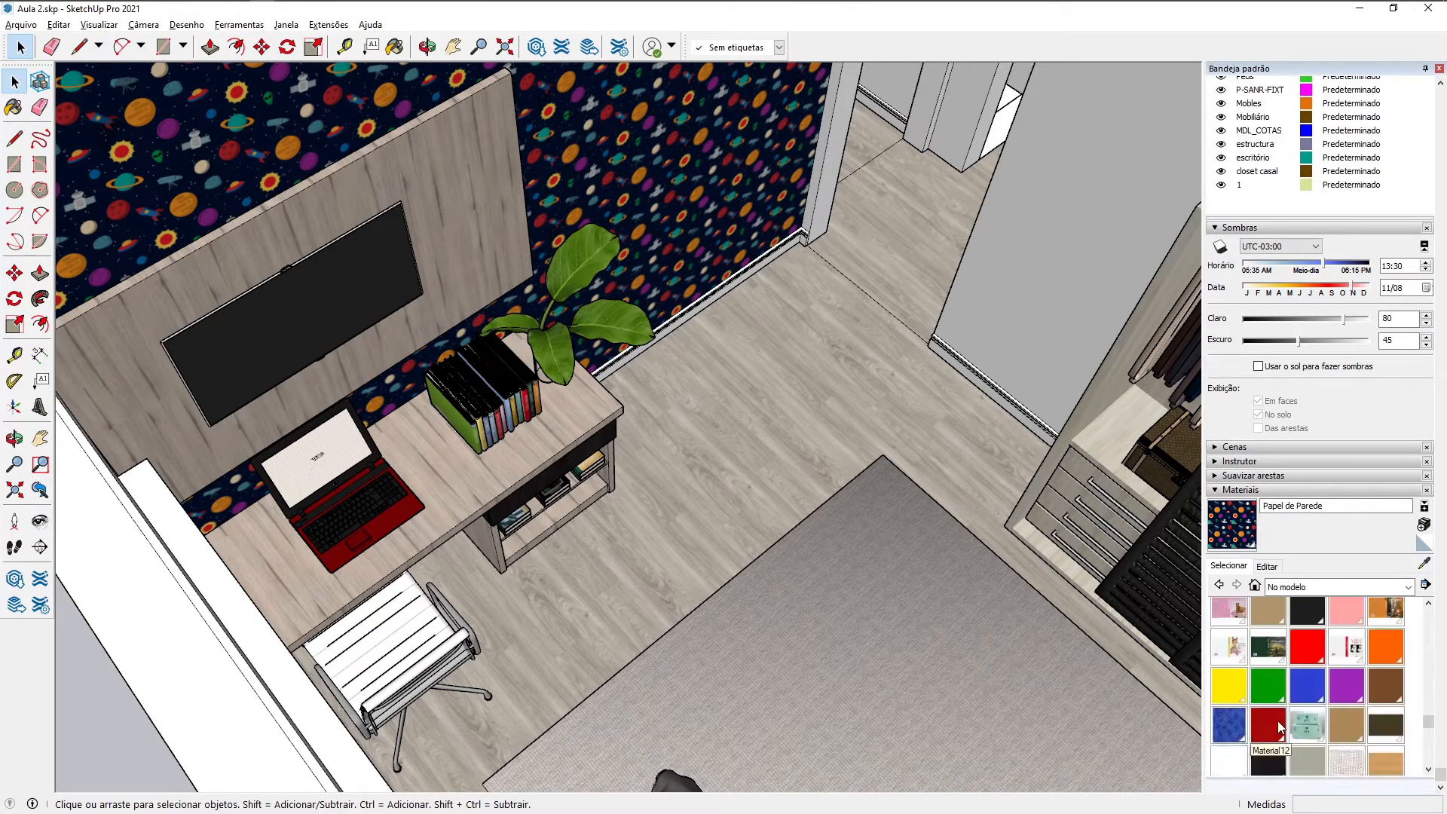
scroll(1277, 720, down, 4)
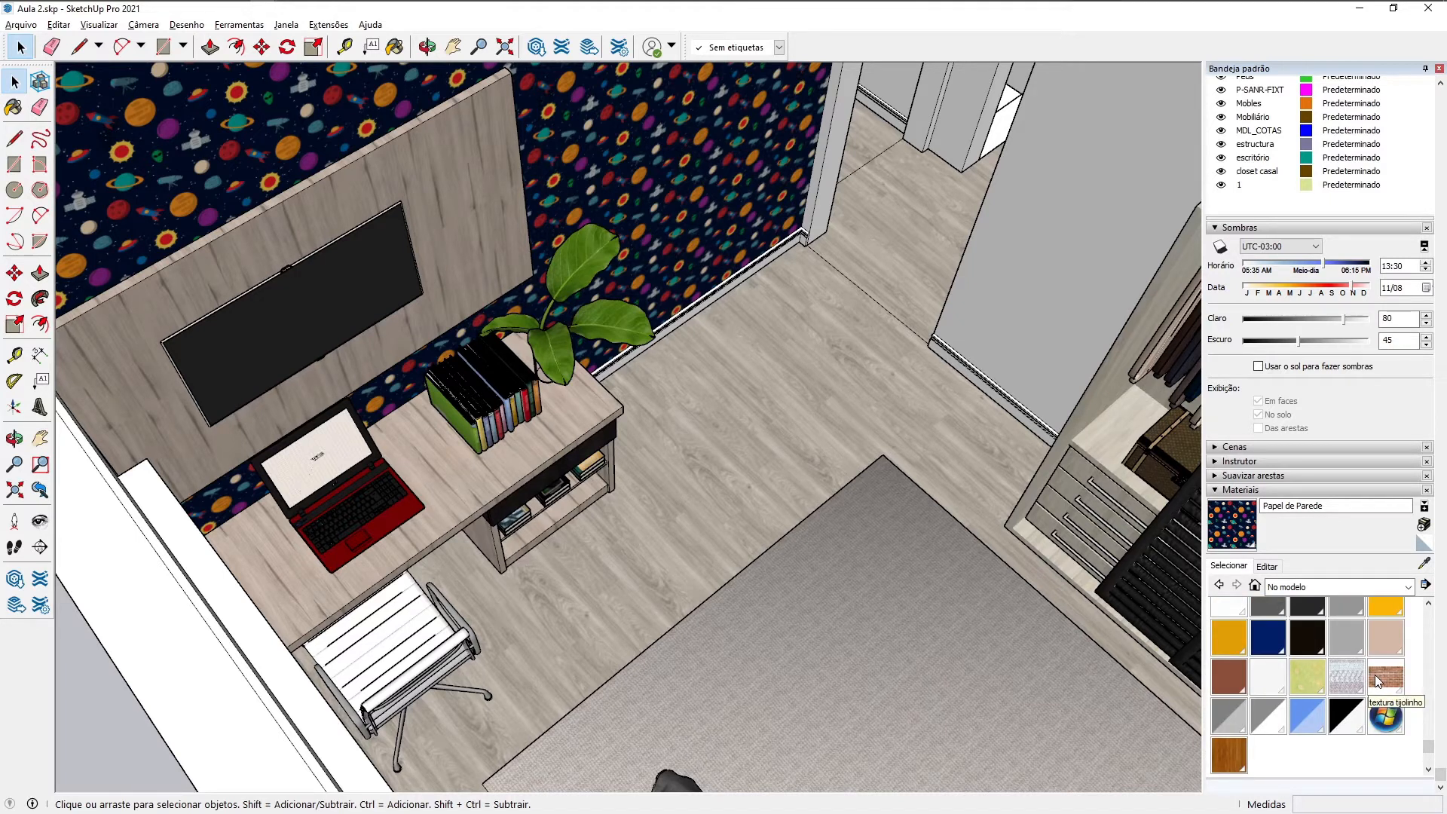
scroll(1378, 681, up, 2)
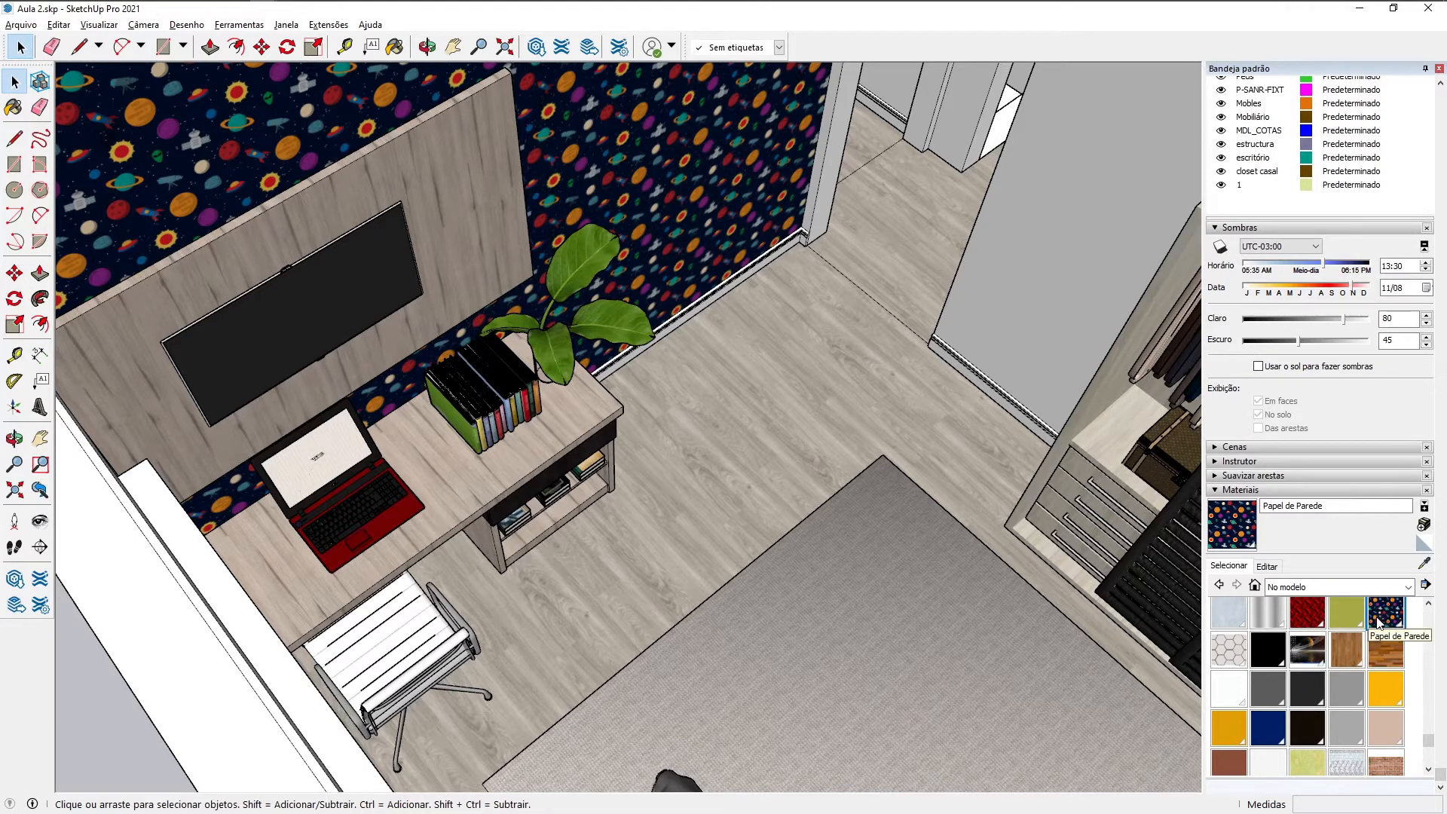
Step: Start a new material for the double-bed bedroom and name it Papel de Parede Borboleta
scroll(1370, 673, up, 2)
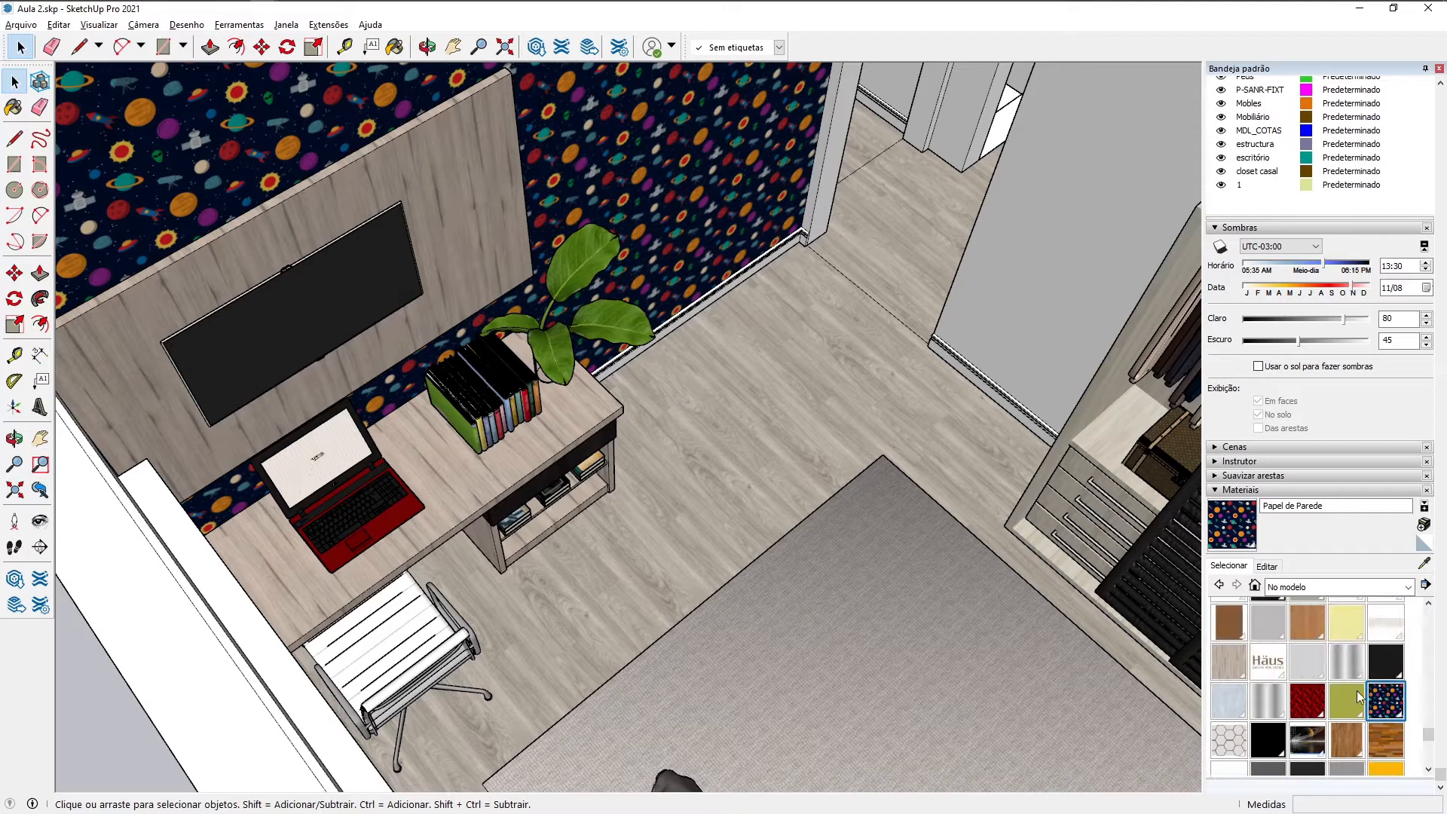
scroll(433, 448, down, 6)
middle_click(560, 547)
middle_drag(560, 548, 445, 528)
shift+middle_drag(614, 324, 667, 476)
scroll(658, 471, up, 5)
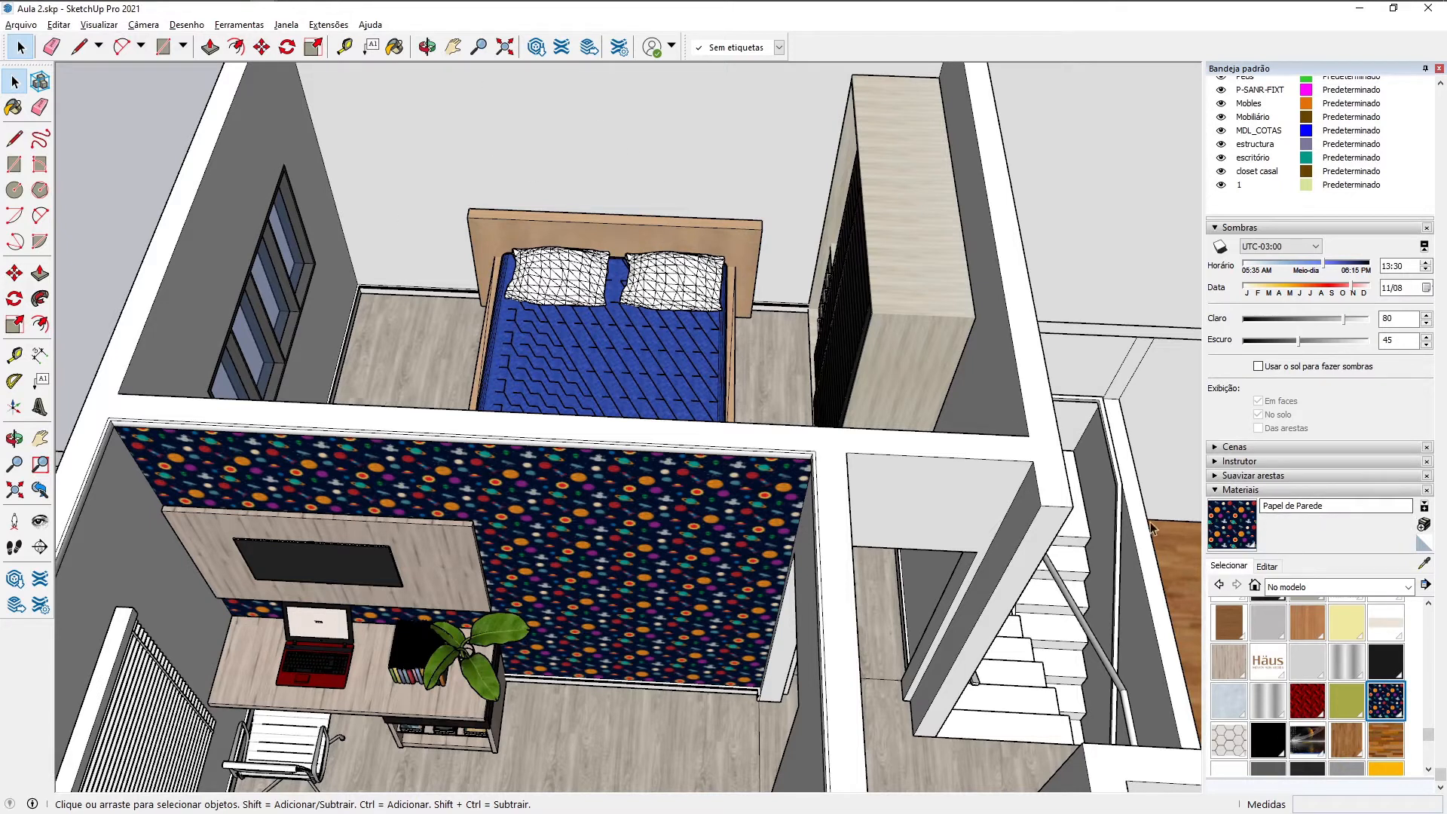
middle_drag(589, 120, 650, 262)
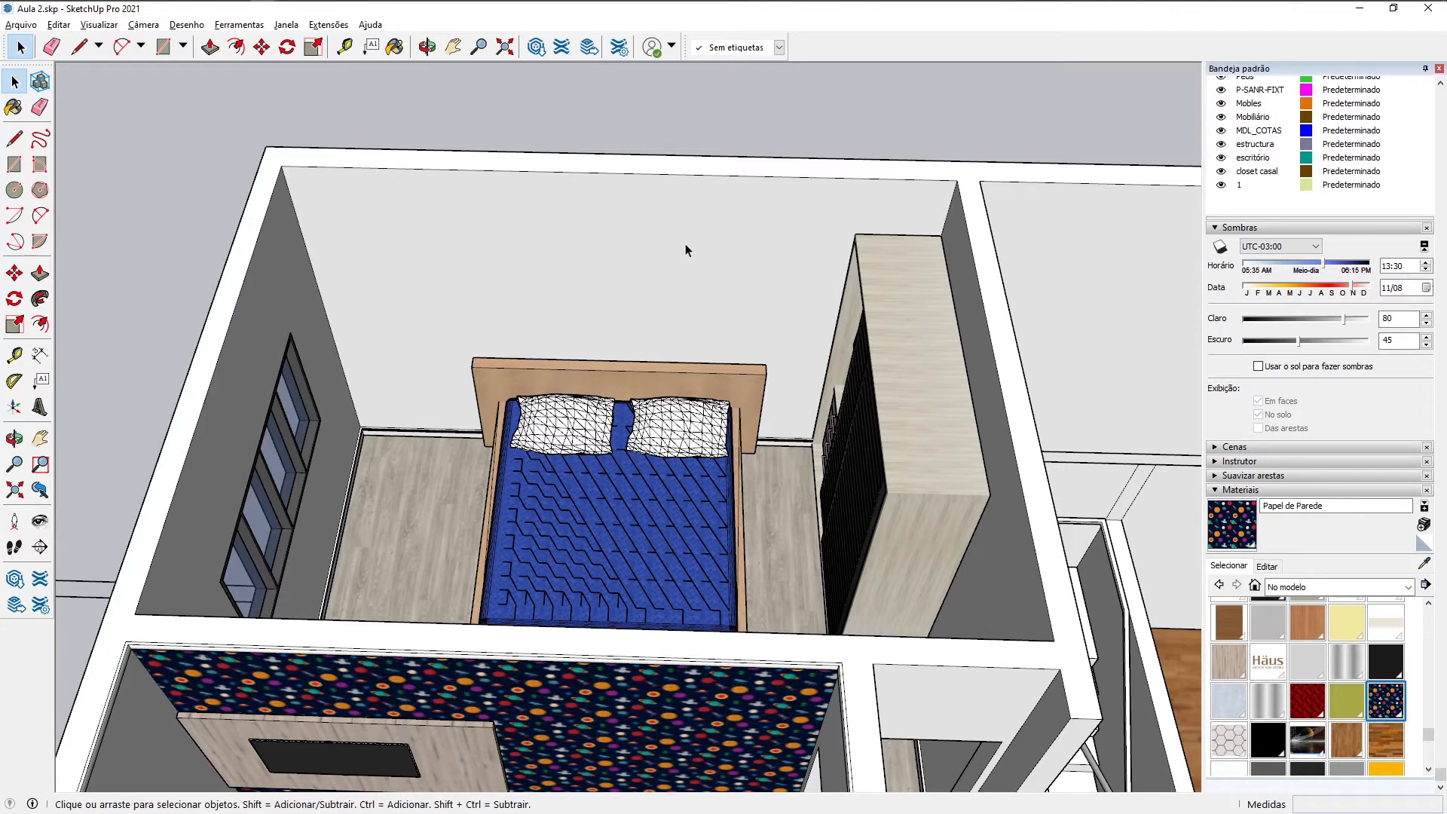
middle_drag(547, 239, 844, 617)
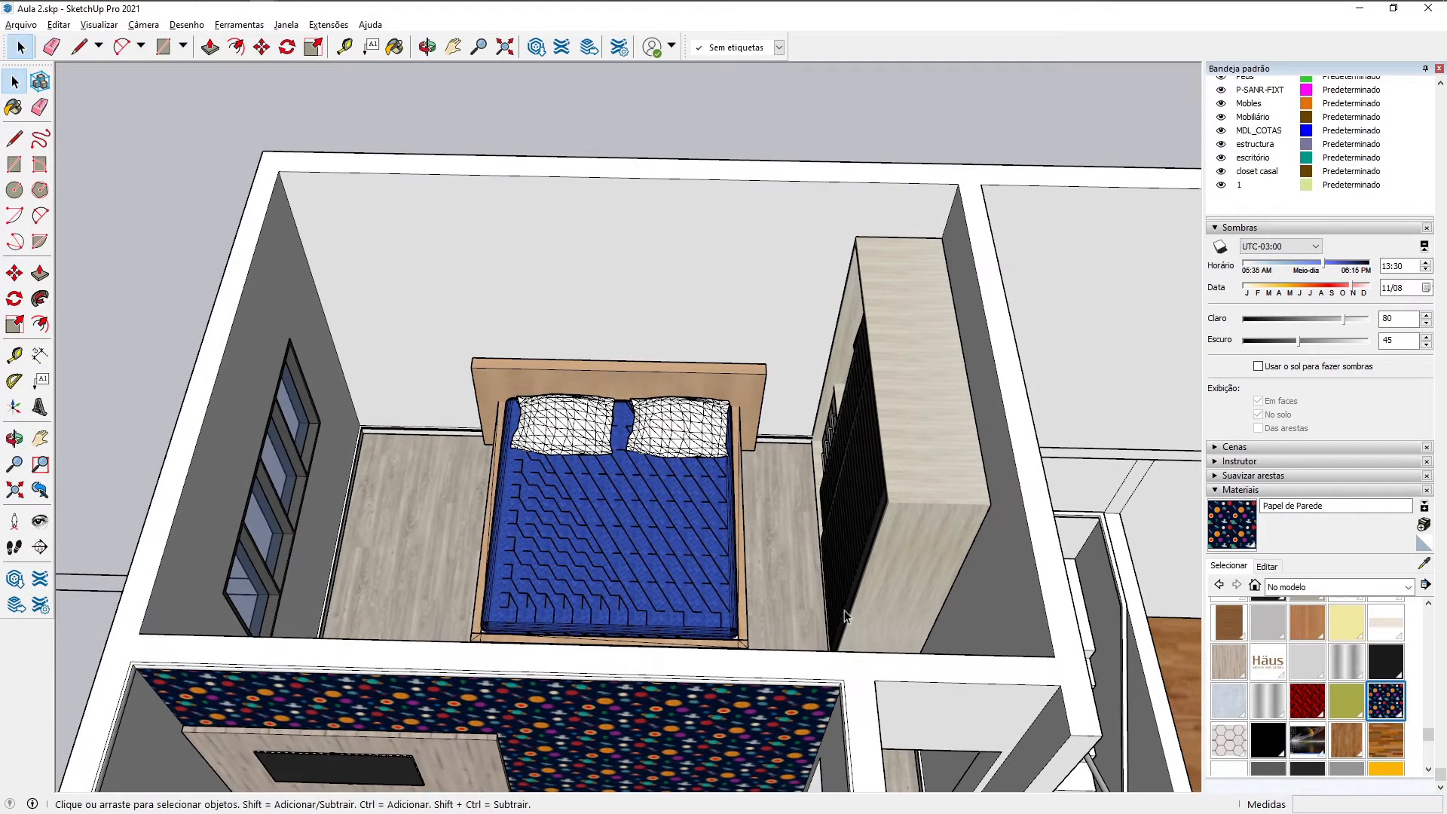
click(1424, 525)
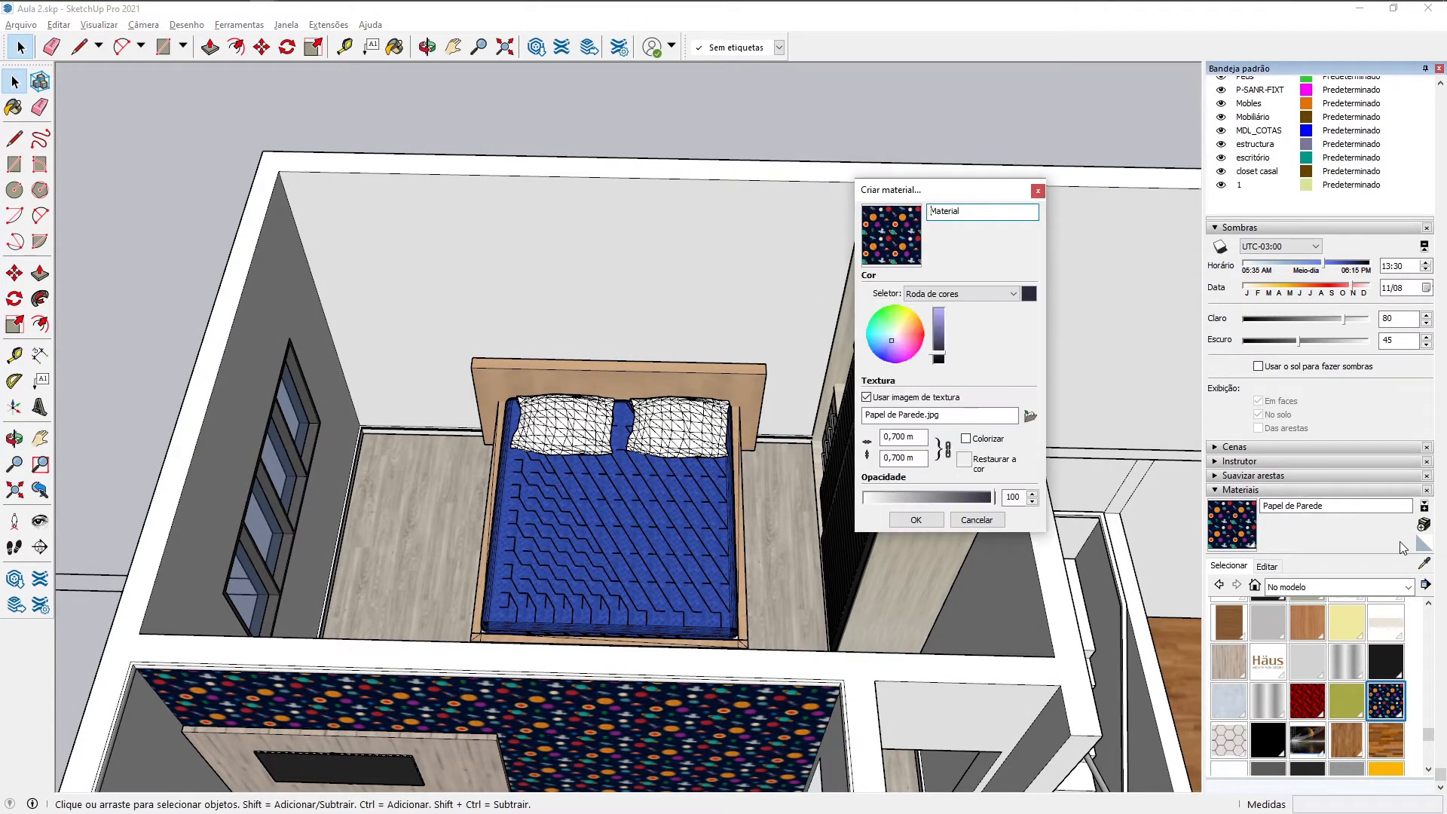
text(Papel de Parede Borboleta)
Step: Load papel-de-parede-floral-mod-011.jpg as the new material's texture image and create the material
click(1031, 417)
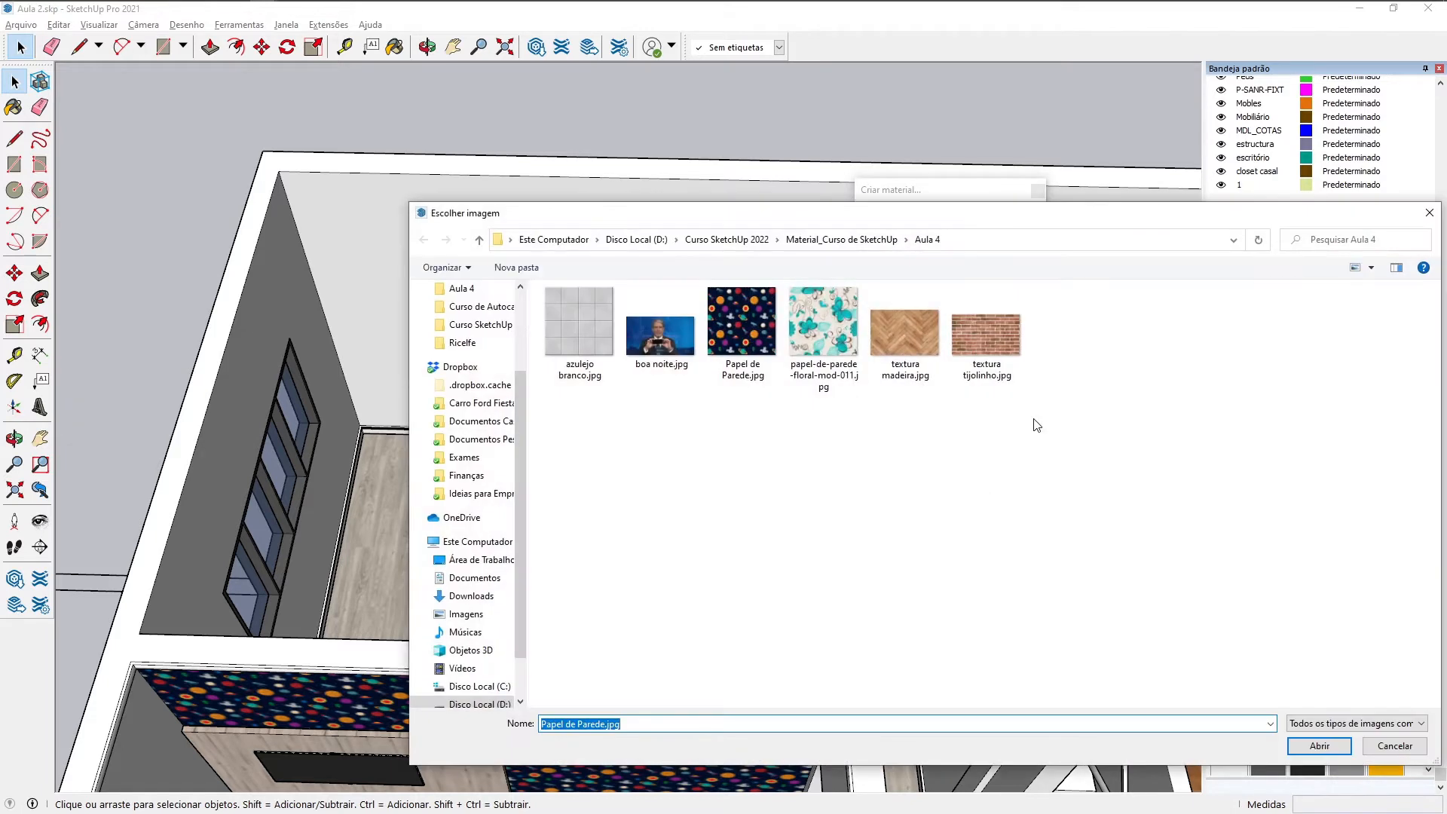
click(817, 347)
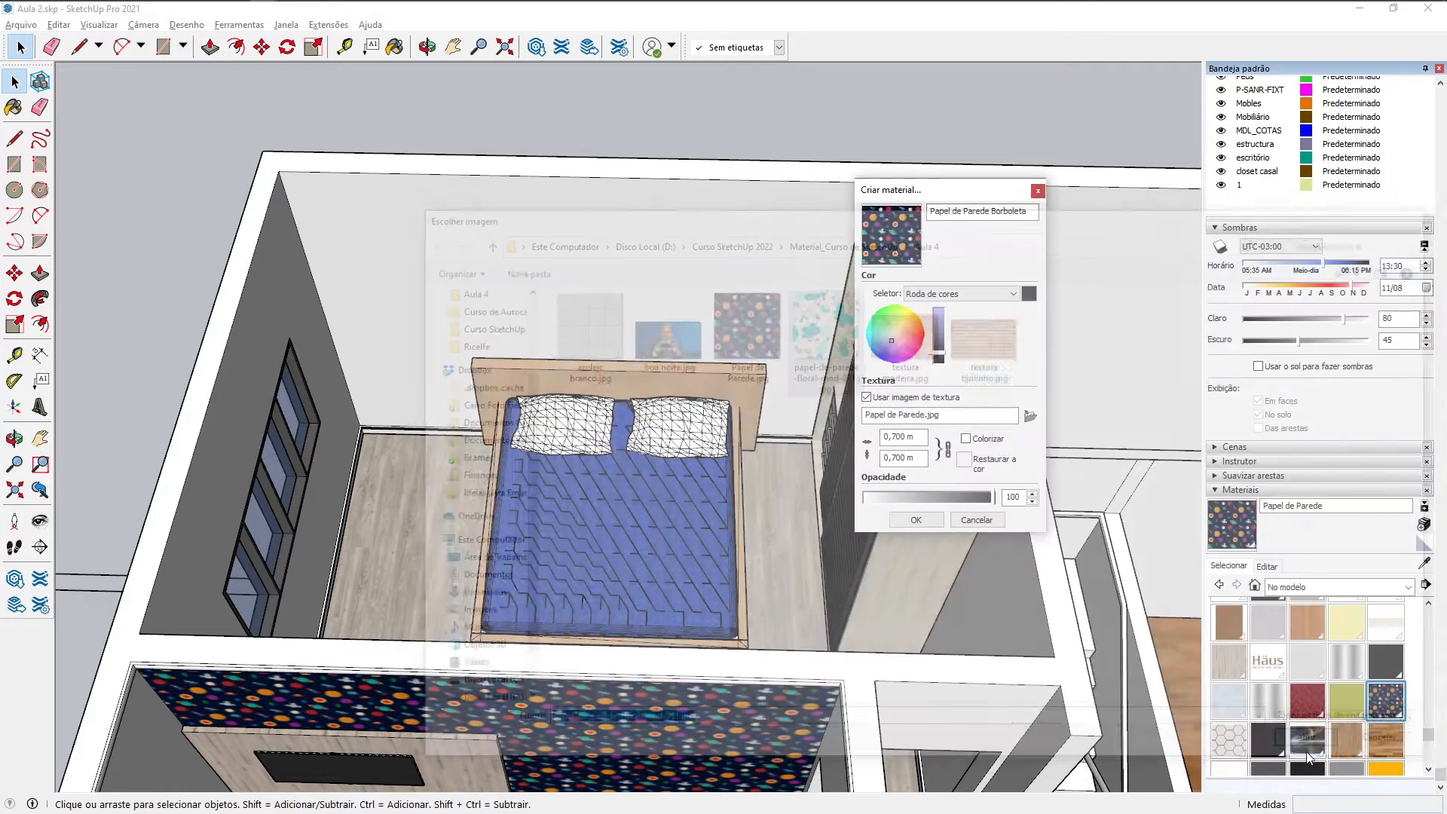
click(1317, 746)
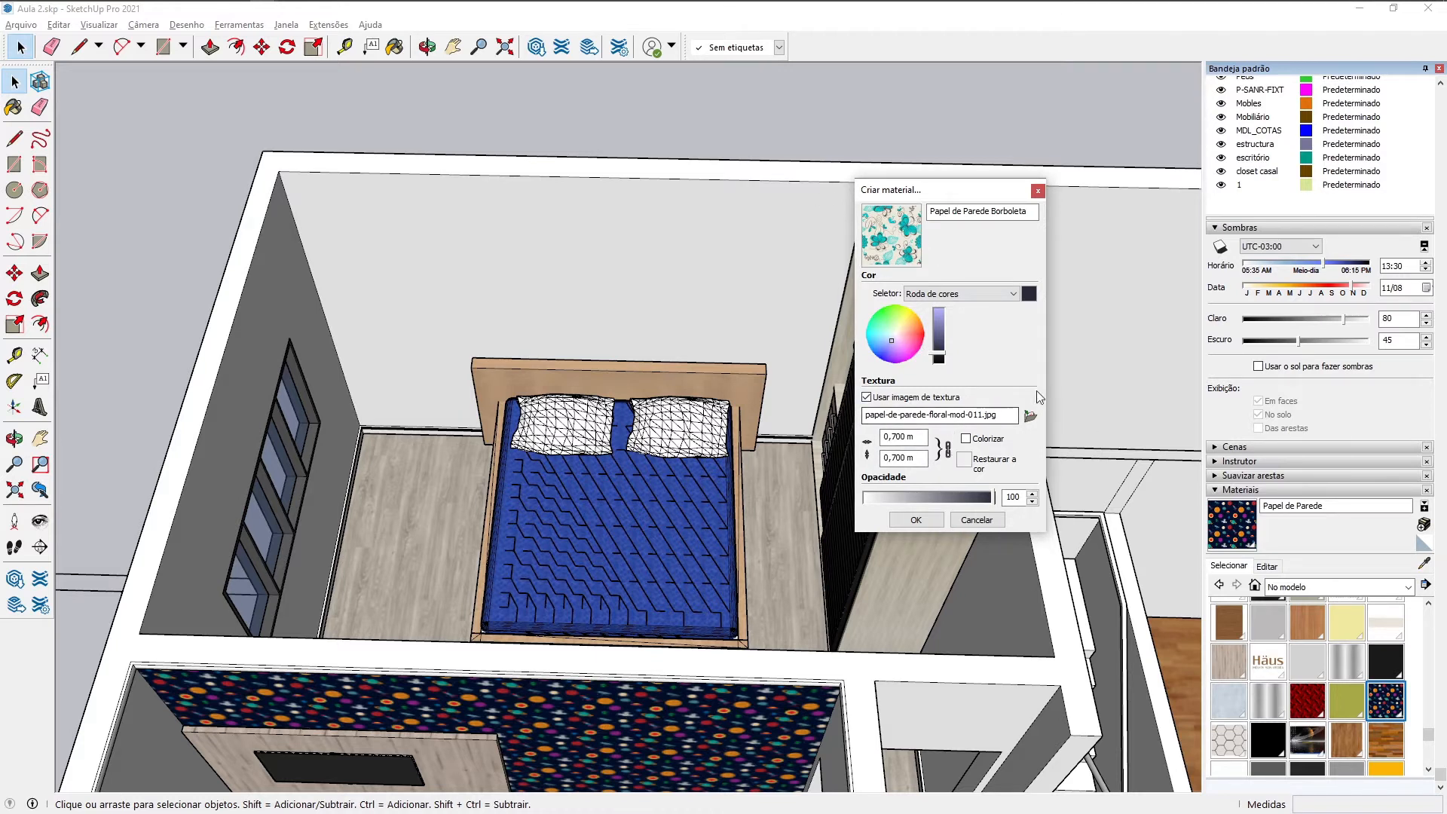
click(916, 520)
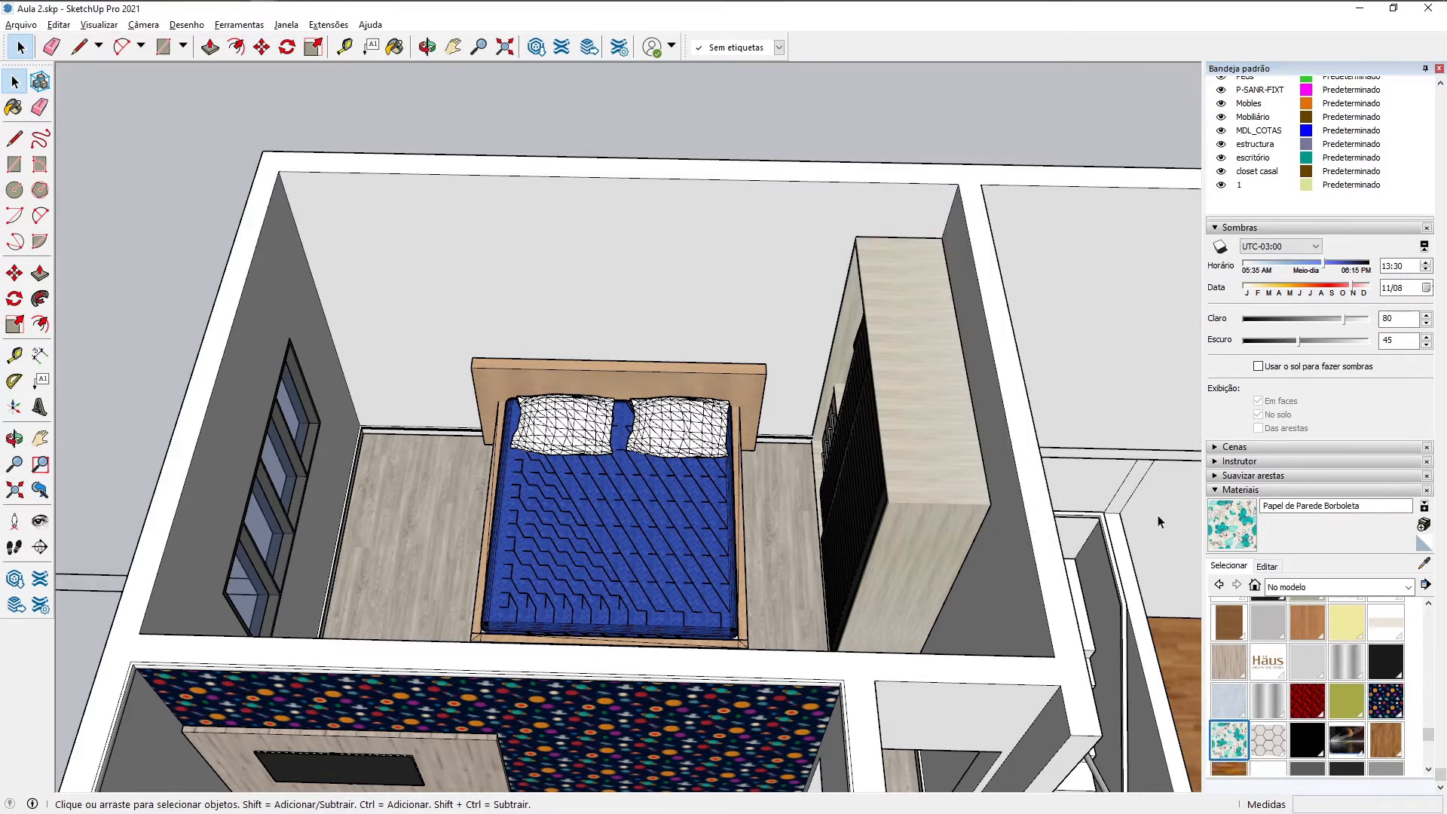
Step: Paint the wall behind the double bed with Papel de Parede Borboleta inside the walls group, and leave the group
middle_drag(731, 261, 846, 337)
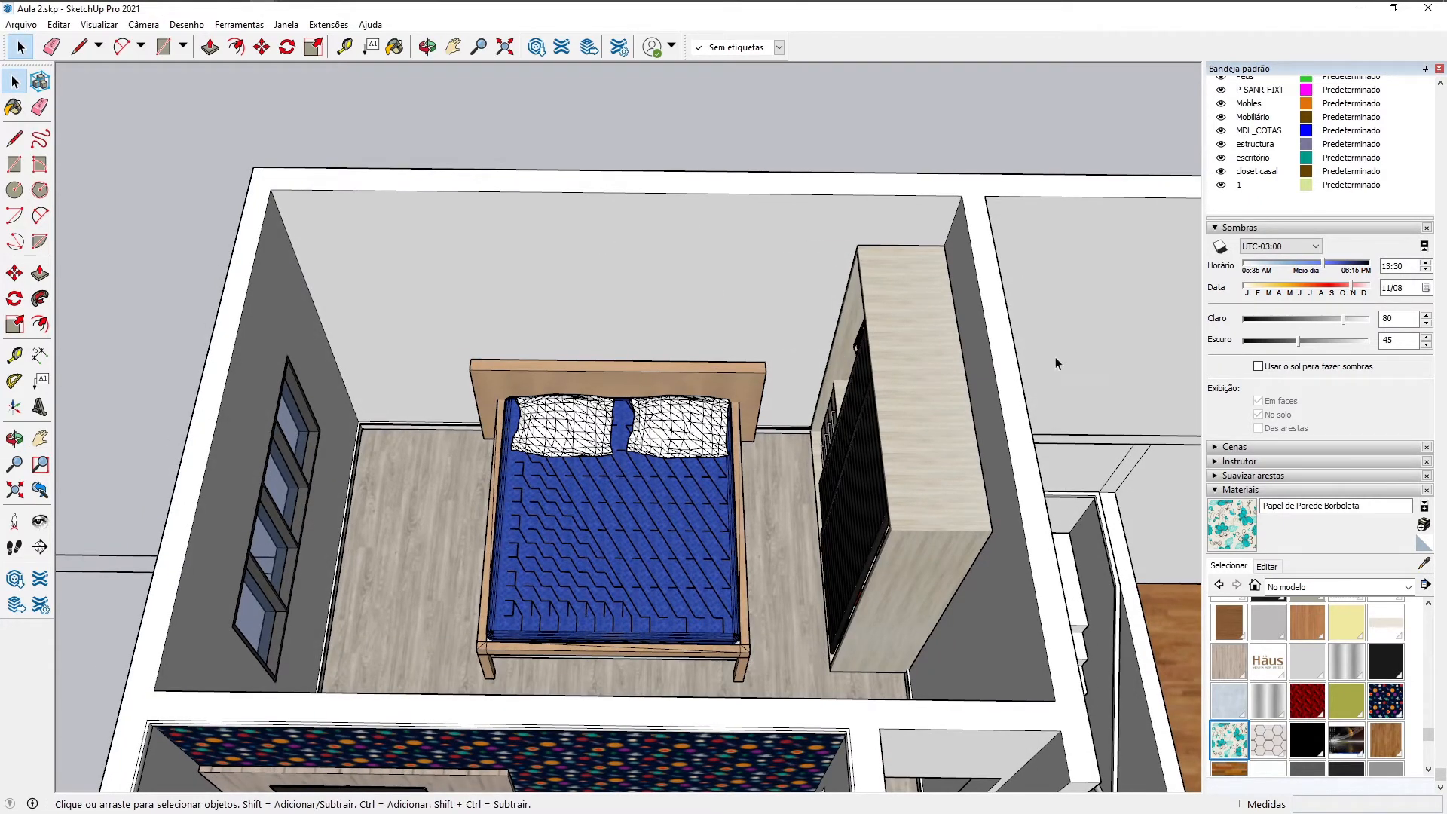
double_click(748, 264)
key(b)
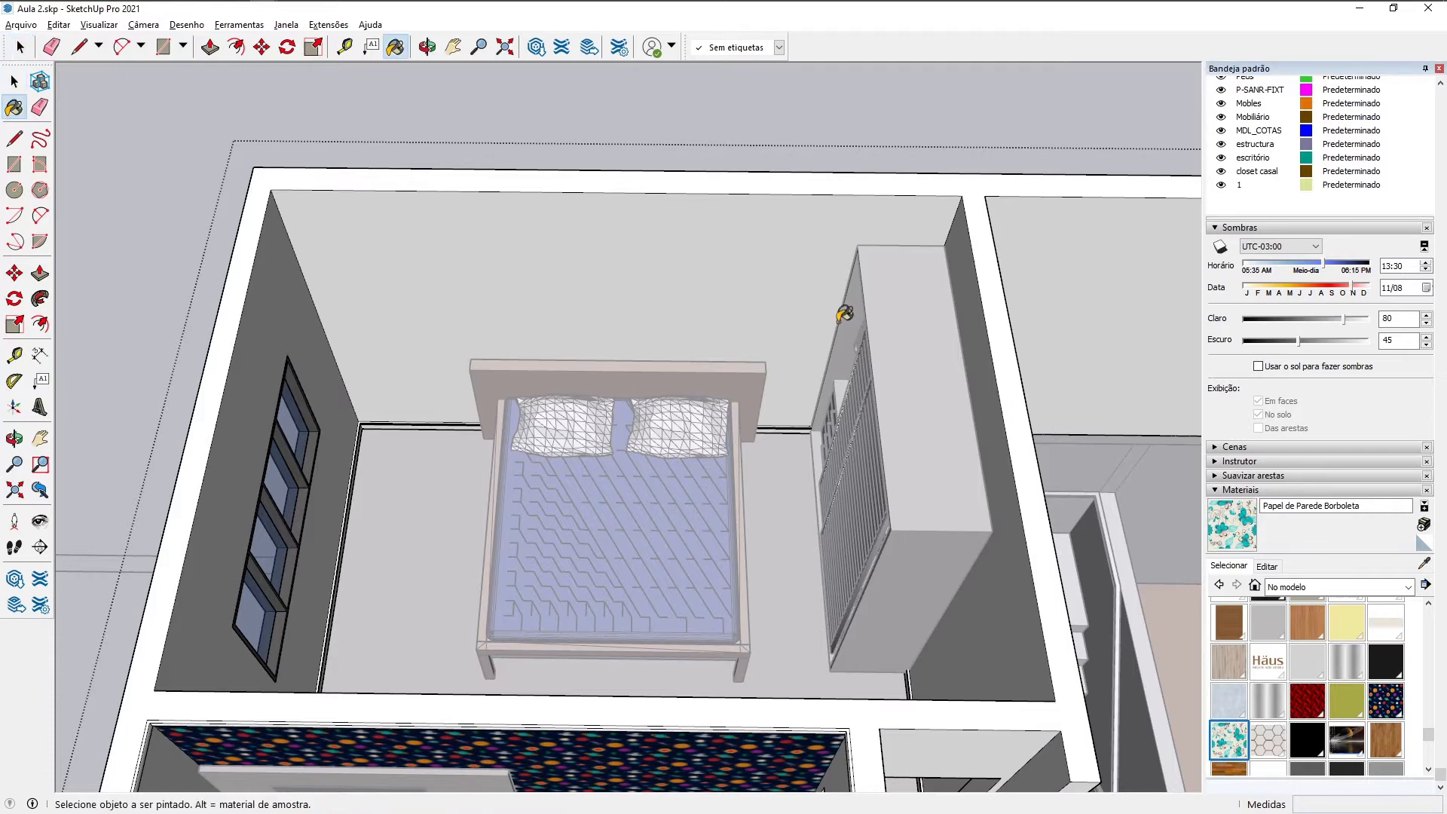
click(708, 327)
scroll(555, 420, up, 2)
scroll(607, 266, up, 6)
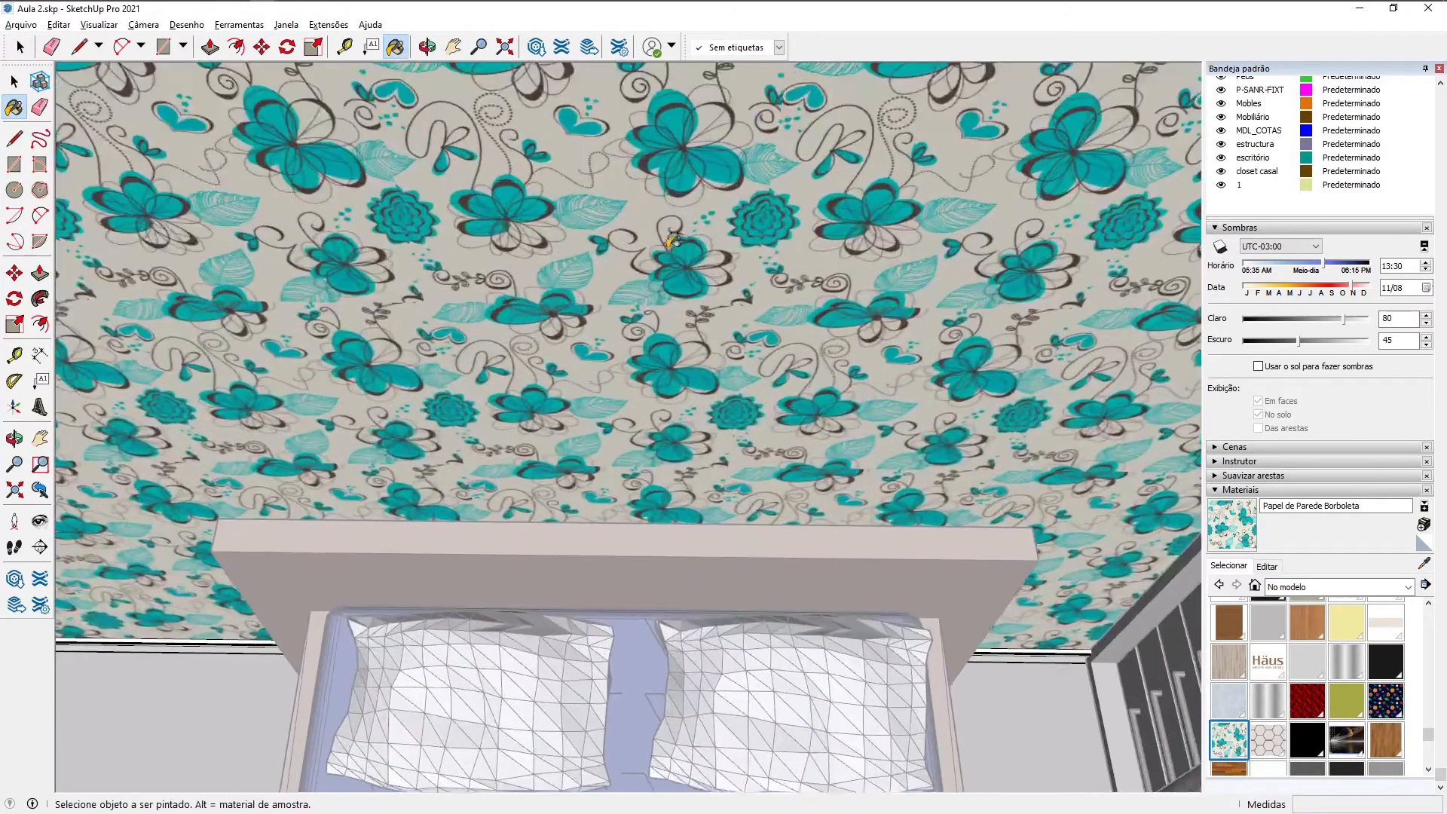
scroll(698, 234, down, 8)
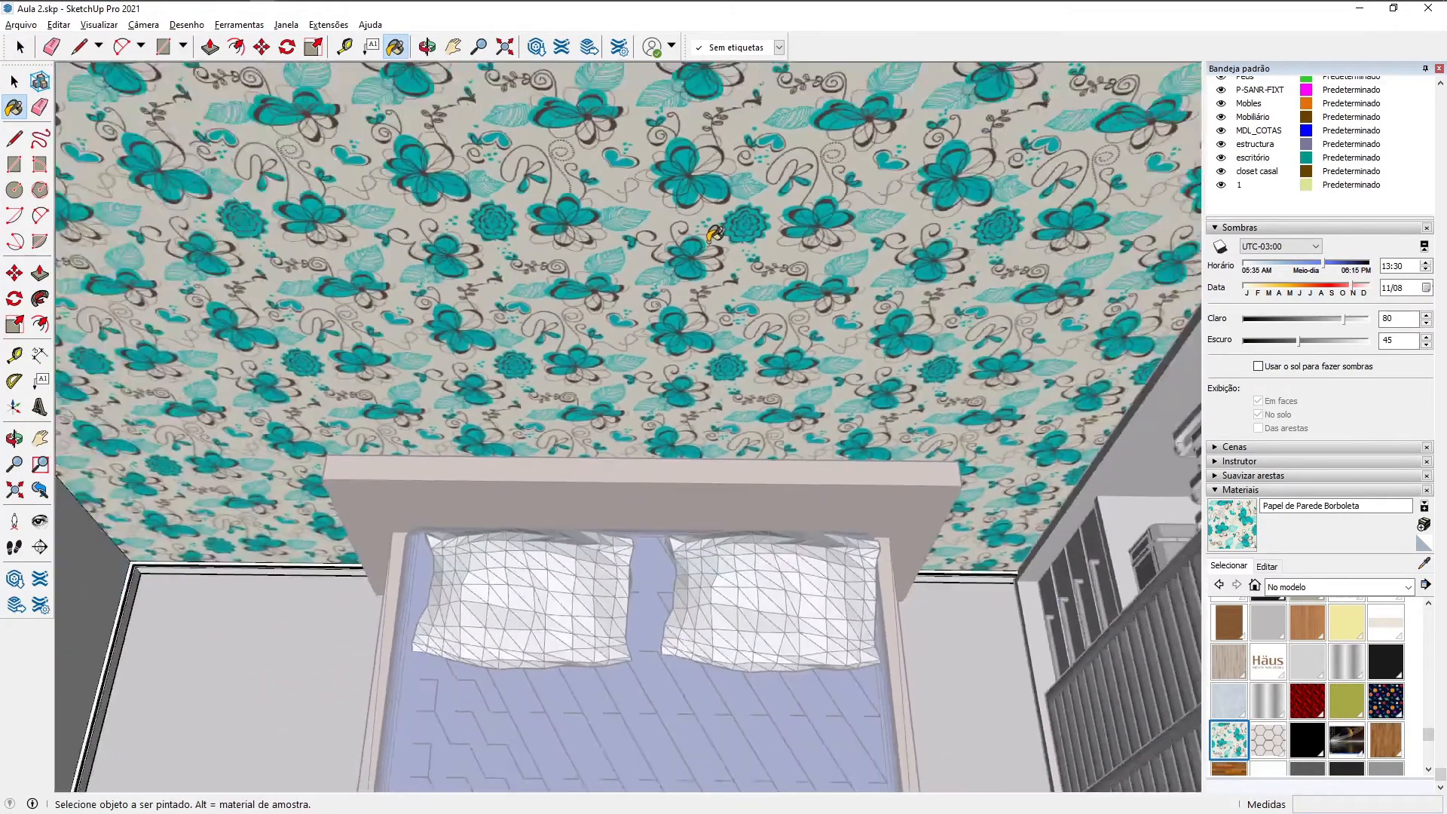
scroll(625, 197, down, 2)
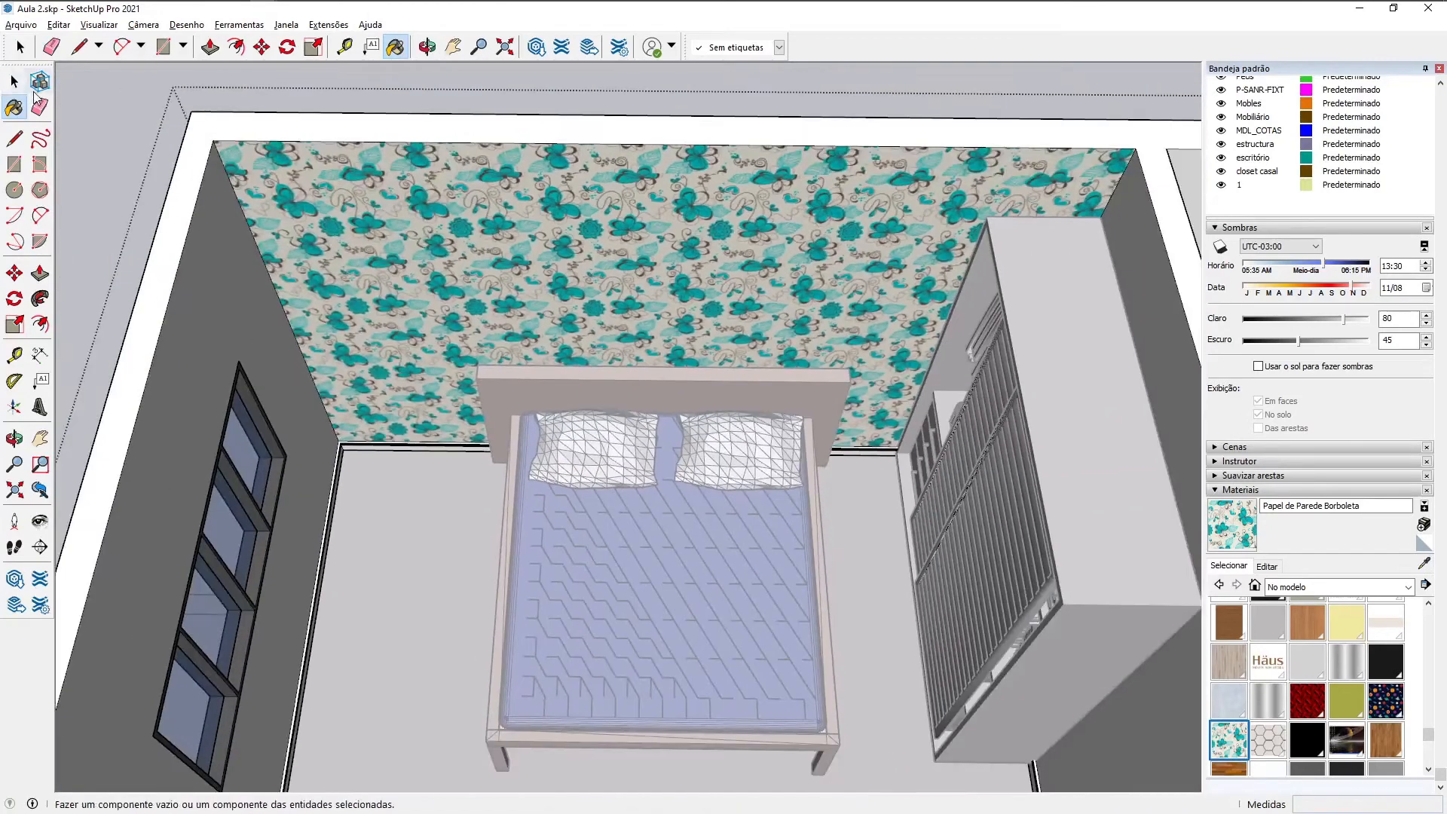
click(15, 81)
click(131, 145)
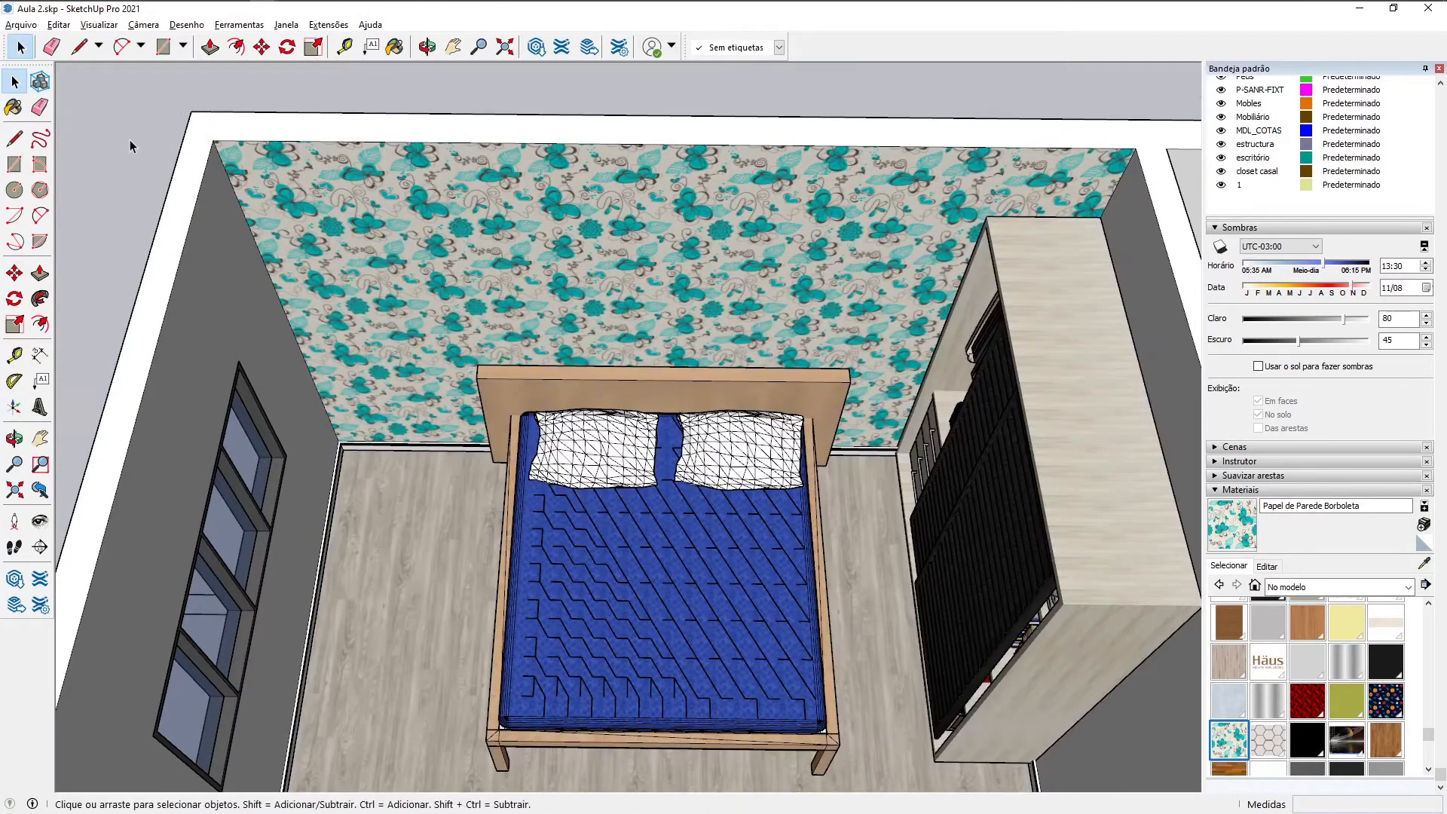
Step: Open the upper-floor slab group for editing at the bathroom's patterned tile floor
scroll(286, 215, down, 3)
middle_drag(496, 375, 536, 215)
scroll(537, 214, down, 5)
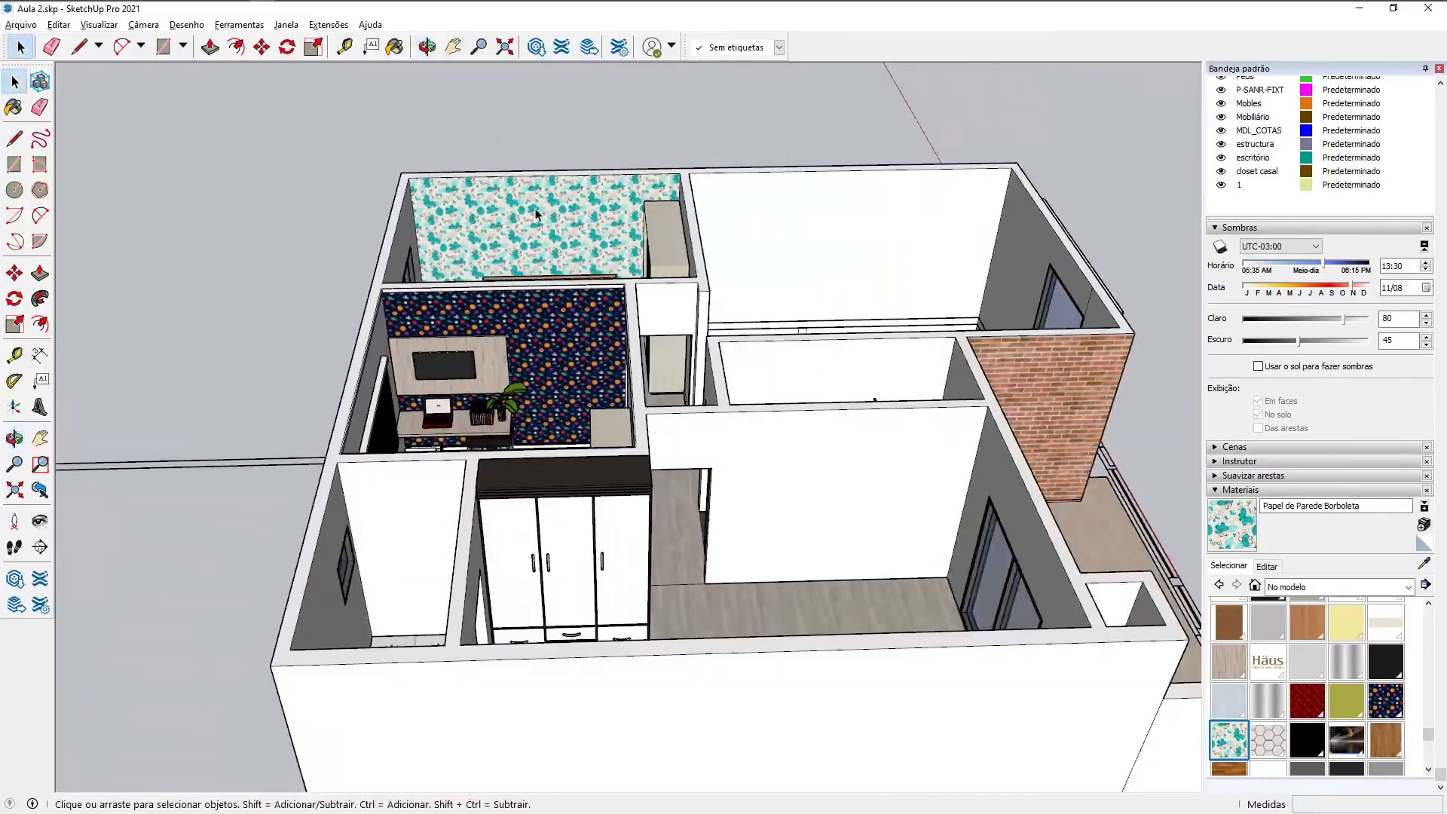
scroll(779, 426, up, 4)
middle_drag(817, 462, 743, 563)
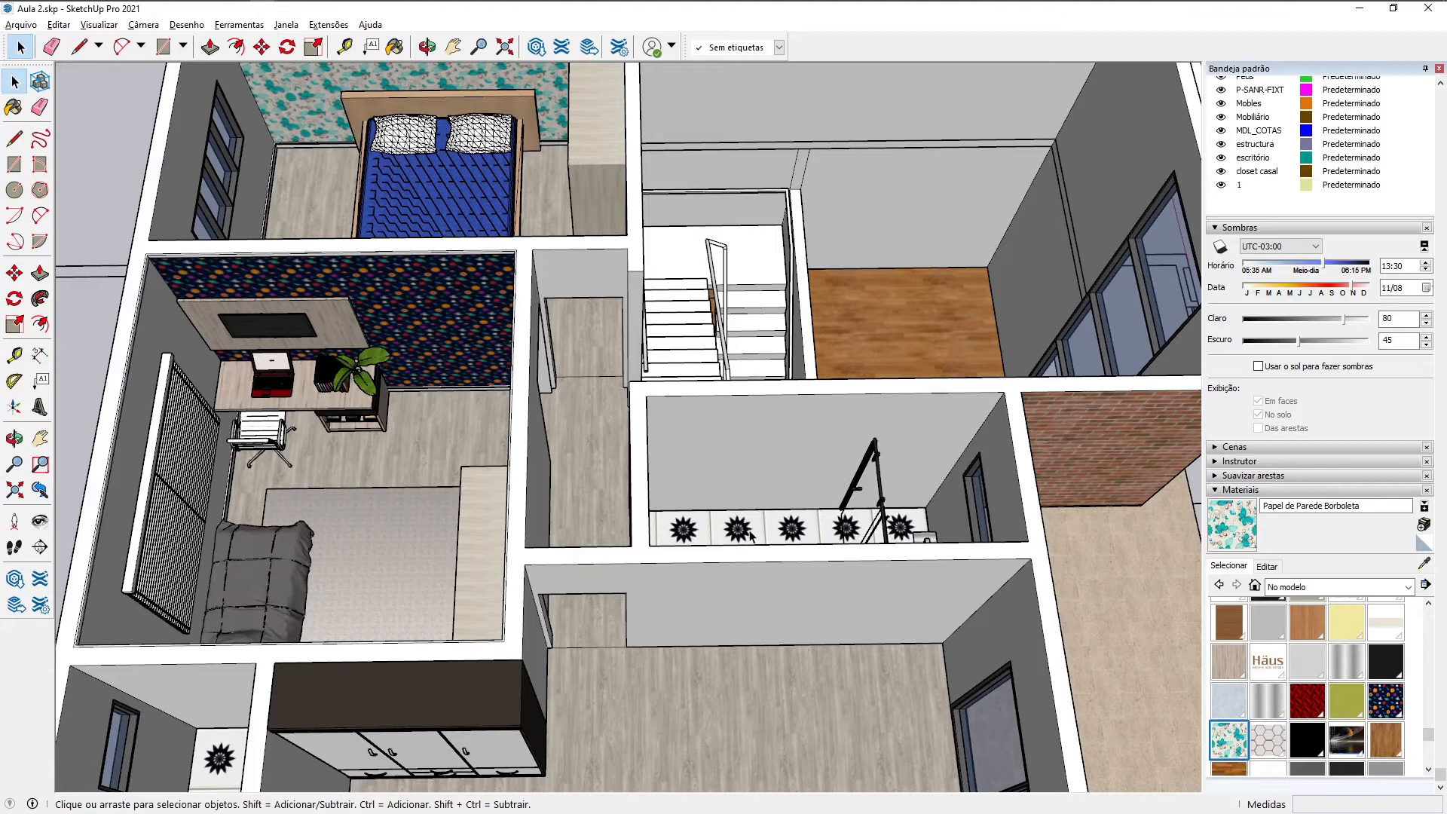
middle_drag(745, 514, 770, 635)
scroll(773, 541, up, 5)
click(777, 614)
drag(818, 589, 982, 565)
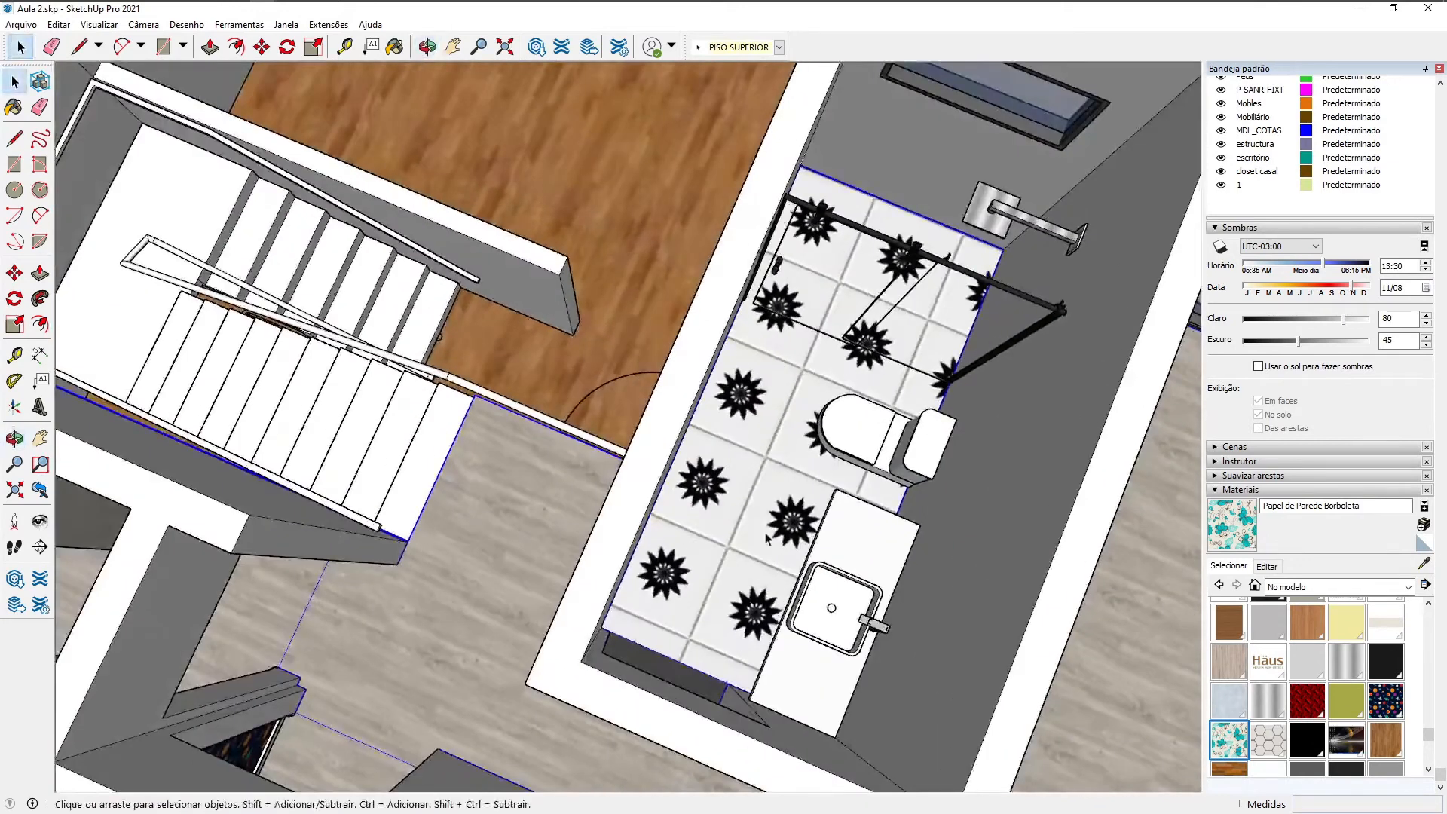
middle_drag(765, 535, 798, 527)
scroll(799, 527, up, 3)
middle_drag(712, 441, 754, 474)
double_click(773, 417)
scroll(773, 416, down, 4)
scroll(728, 442, up, 1)
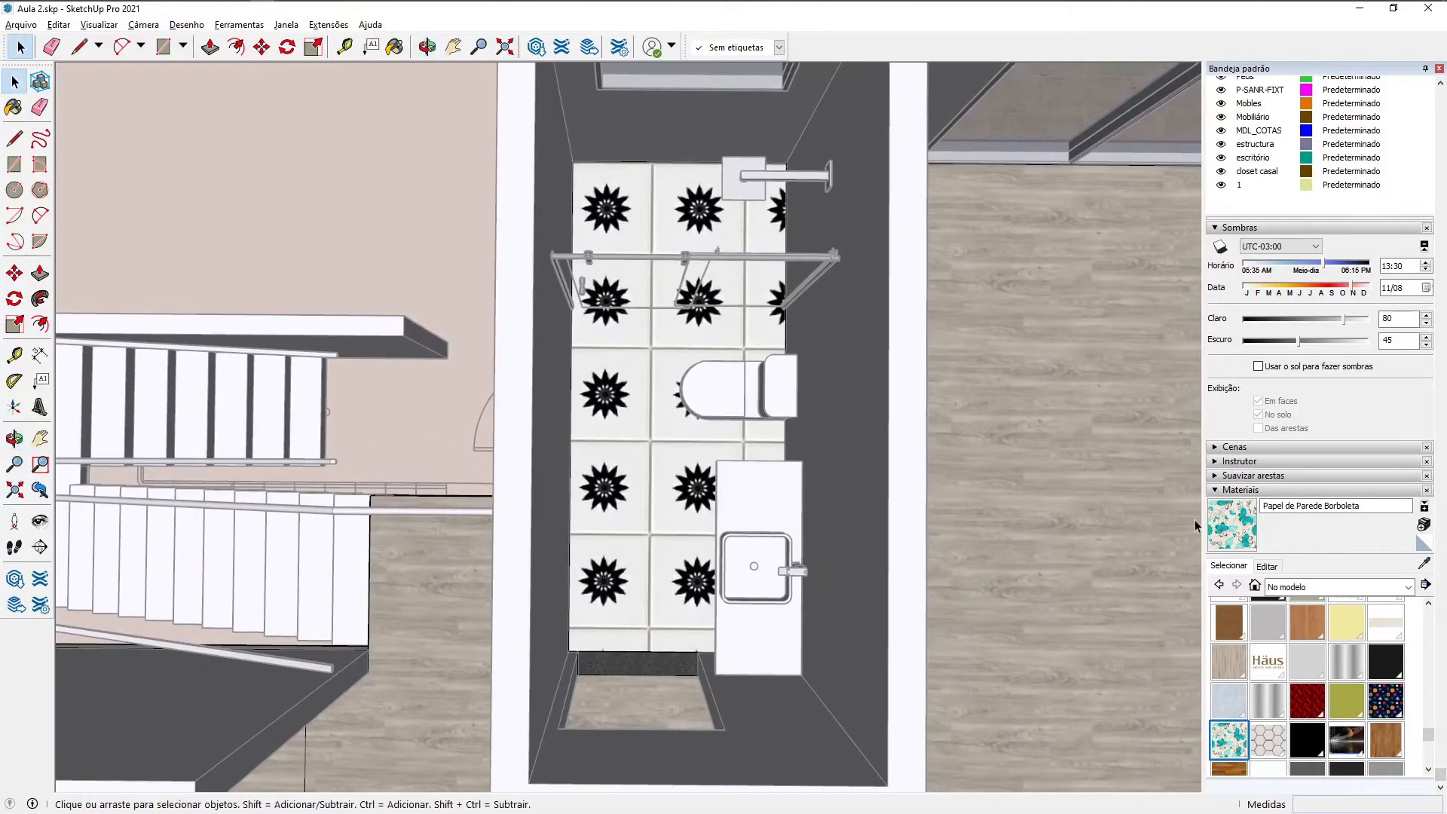
Step: Start a new material using azulejo branco.jpg as its texture image and name it Azulejo
click(1423, 525)
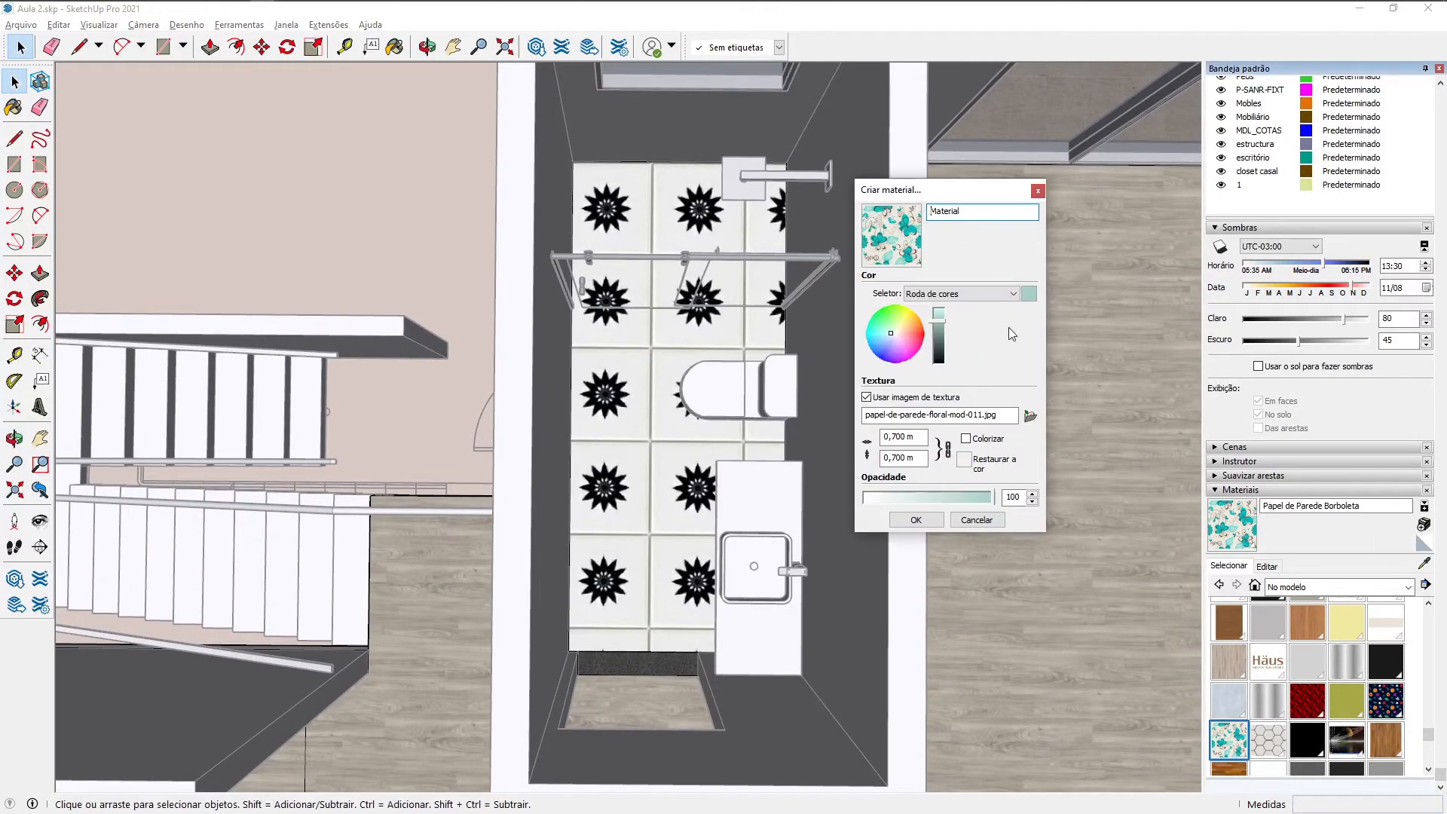
click(1030, 415)
click(594, 352)
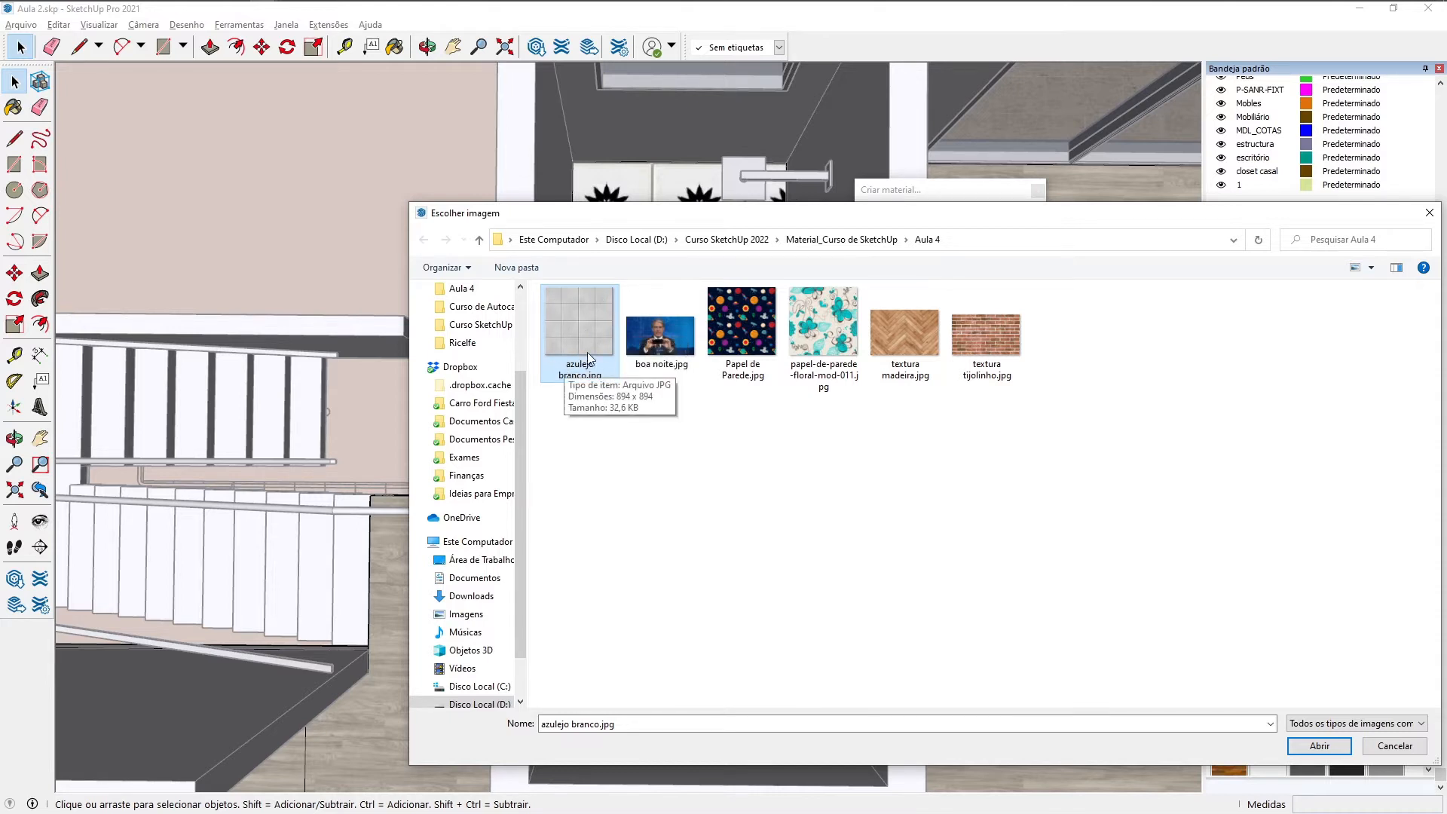
click(1302, 745)
double_click(968, 212)
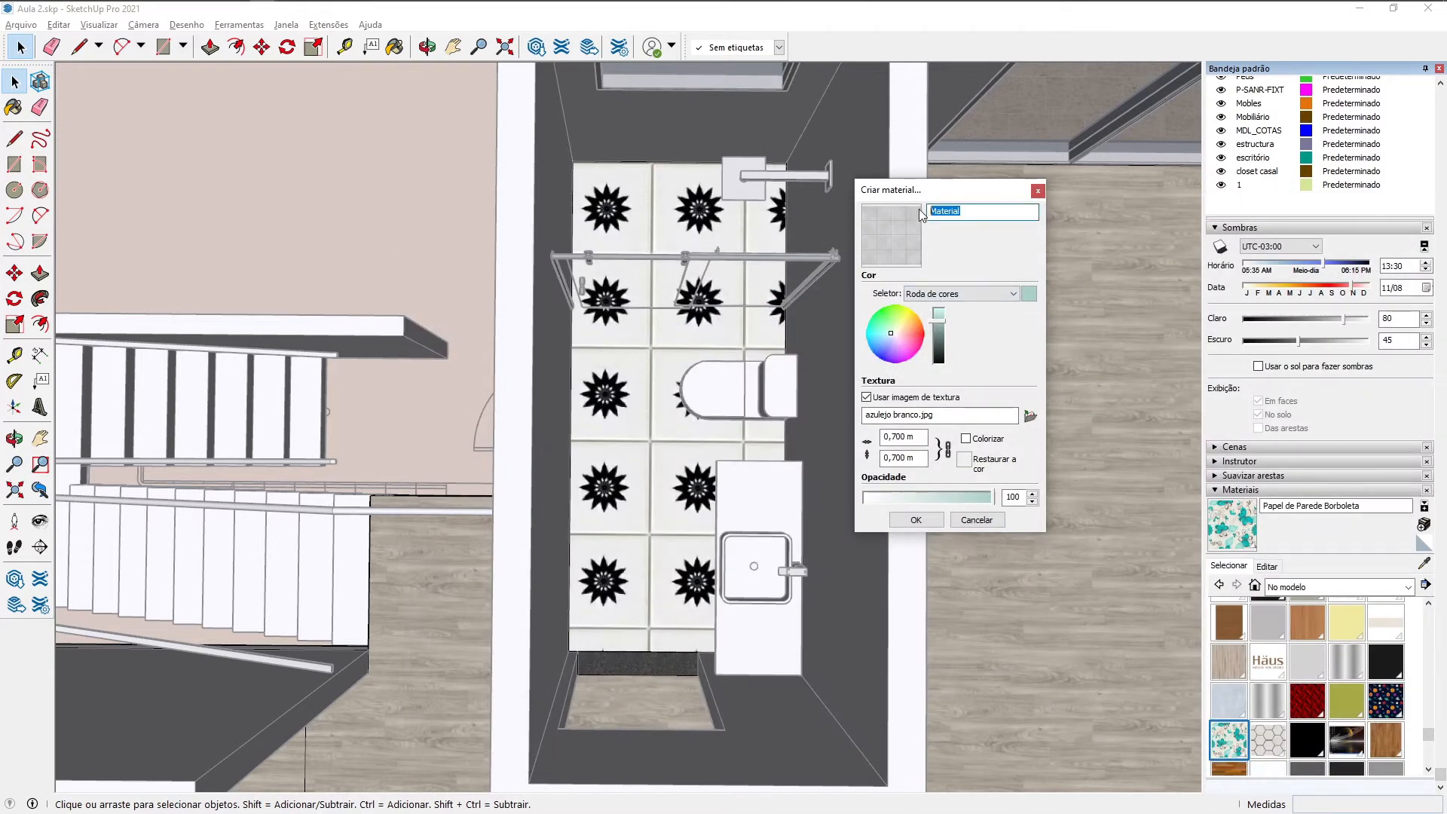
text(Azulejo)
Step: Set the Azulejo texture width to 1 m and create the material
drag(902, 437, 883, 439)
text(1)
click(907, 454)
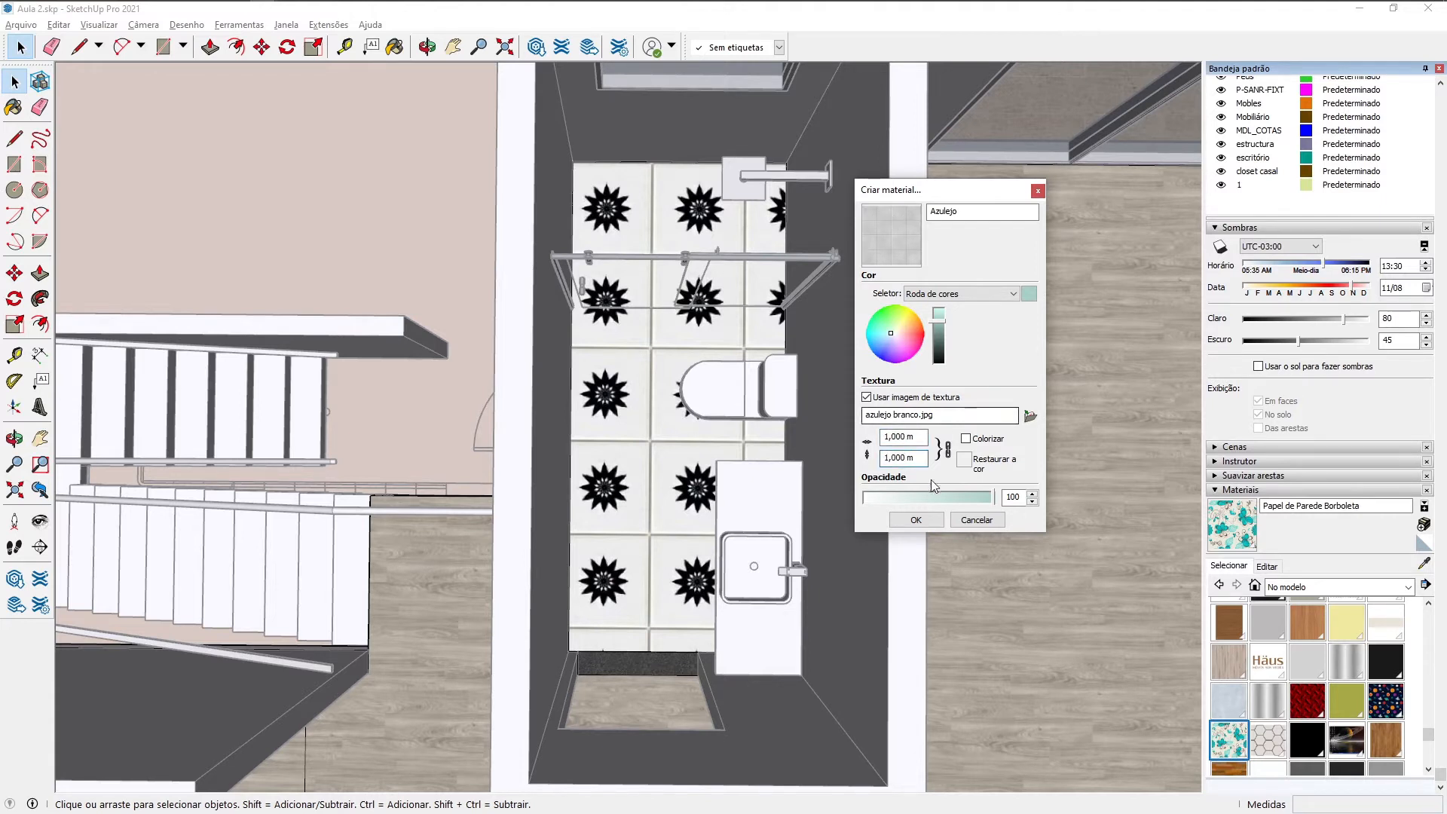
click(915, 519)
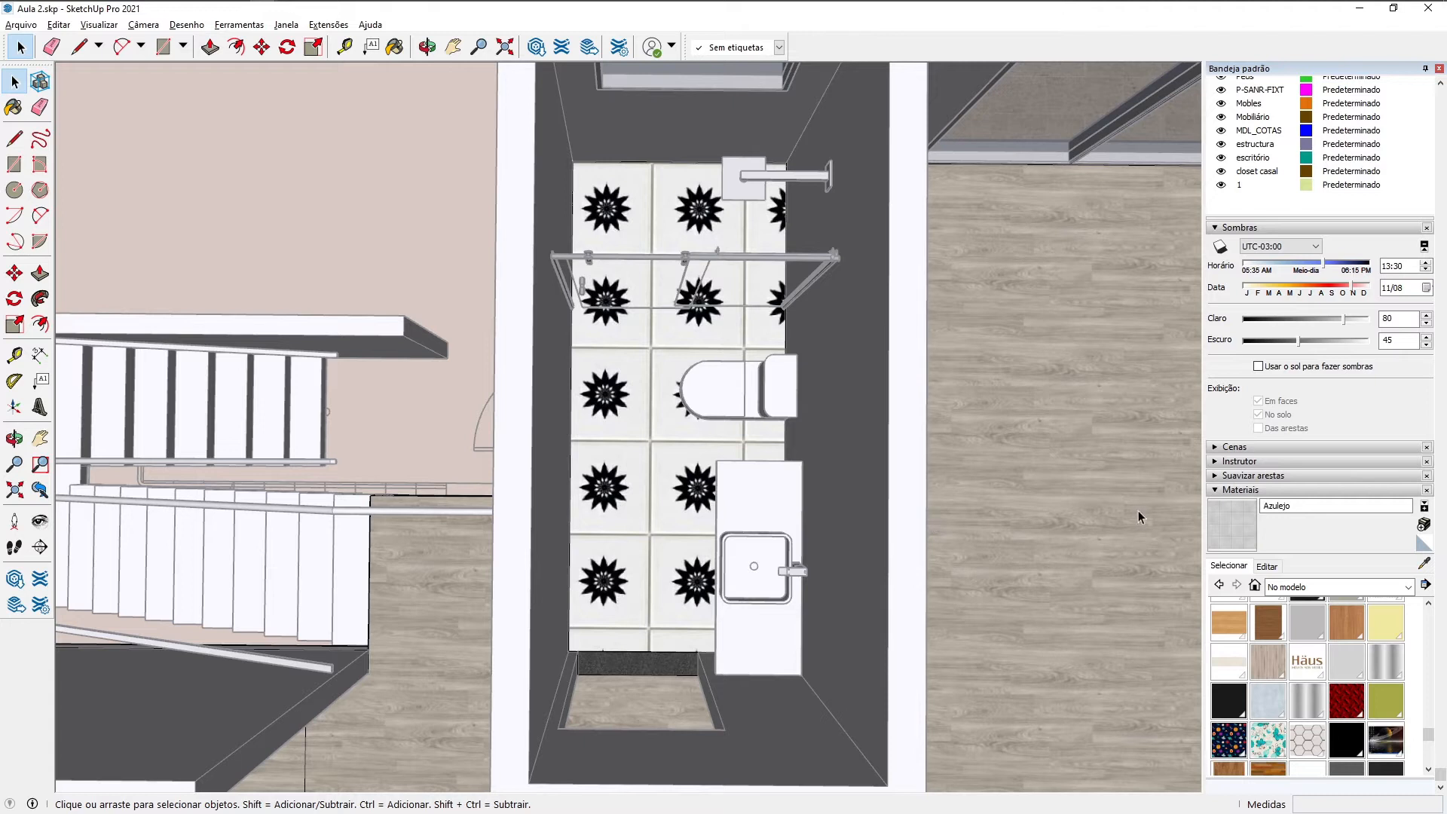
Step: Paint the bathroom floor with the Azulejo material and examine the tiles up close
click(1228, 517)
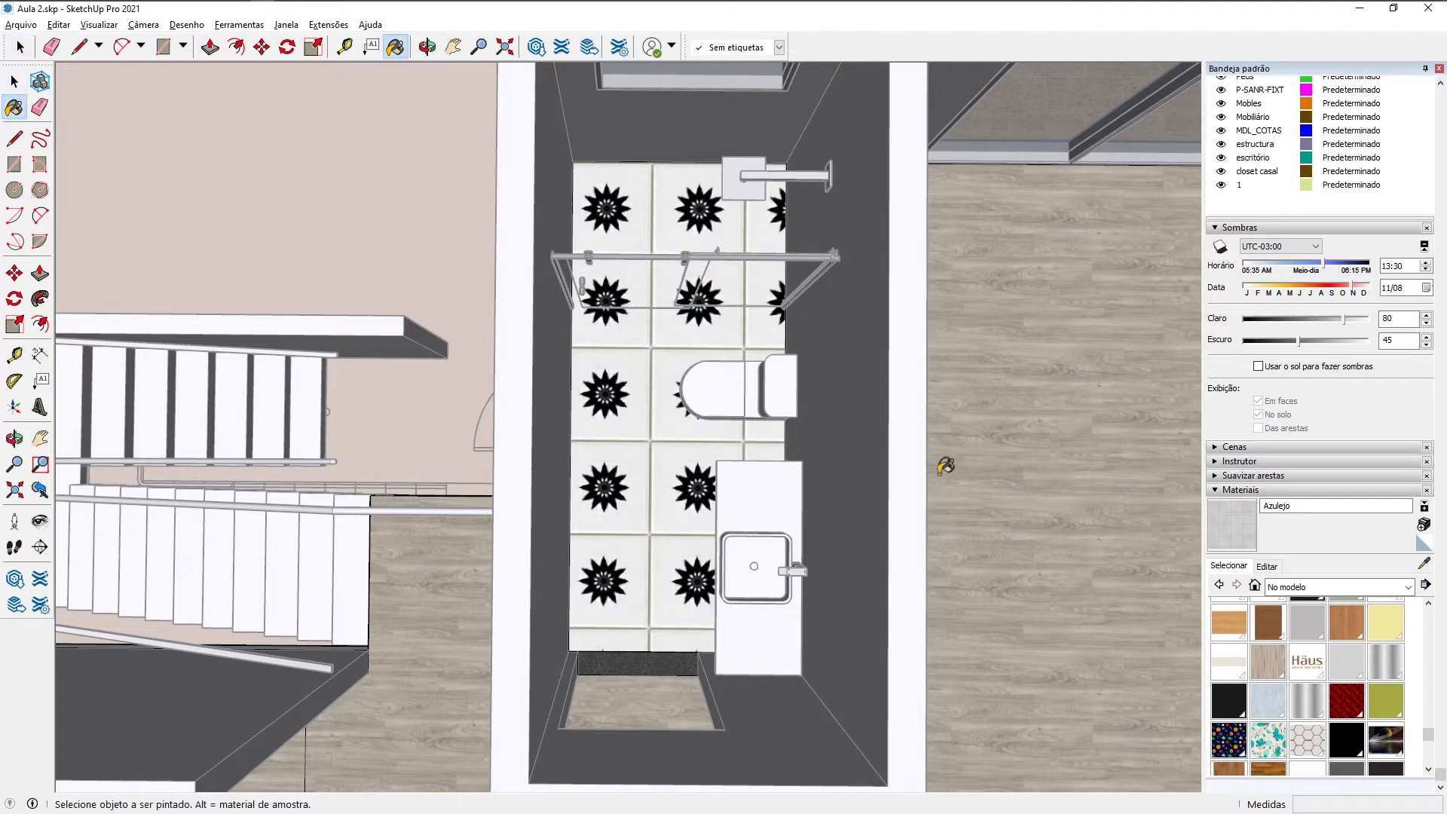
click(607, 443)
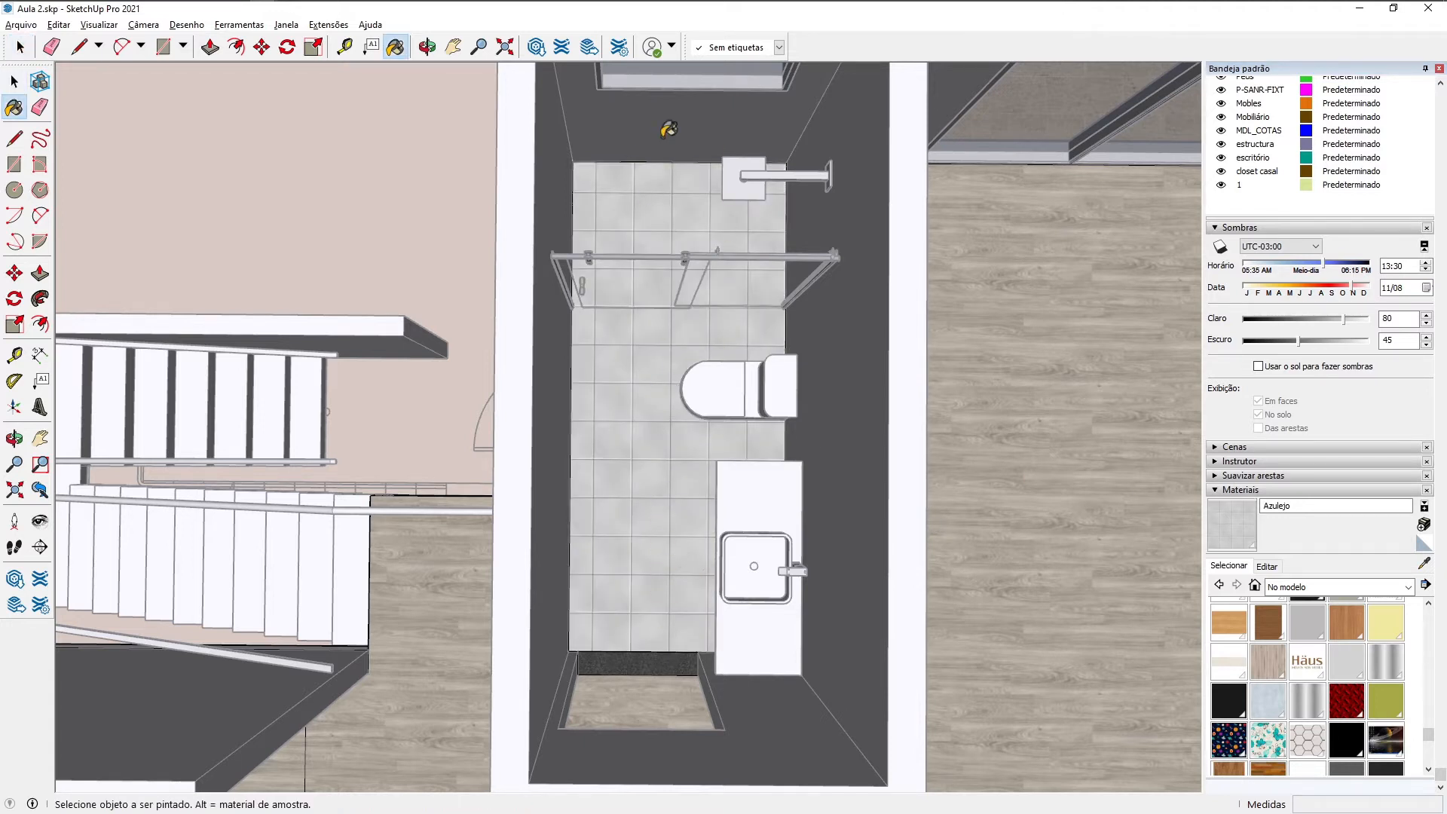
scroll(642, 339, up, 5)
mouse_move(736, 474)
middle_down()
mouse_move(691, 400)
mouse_move(708, 388)
middle_up()
scroll(671, 485, up, 2)
scroll(671, 485, up, 2)
middle_drag(671, 481, 522, 373)
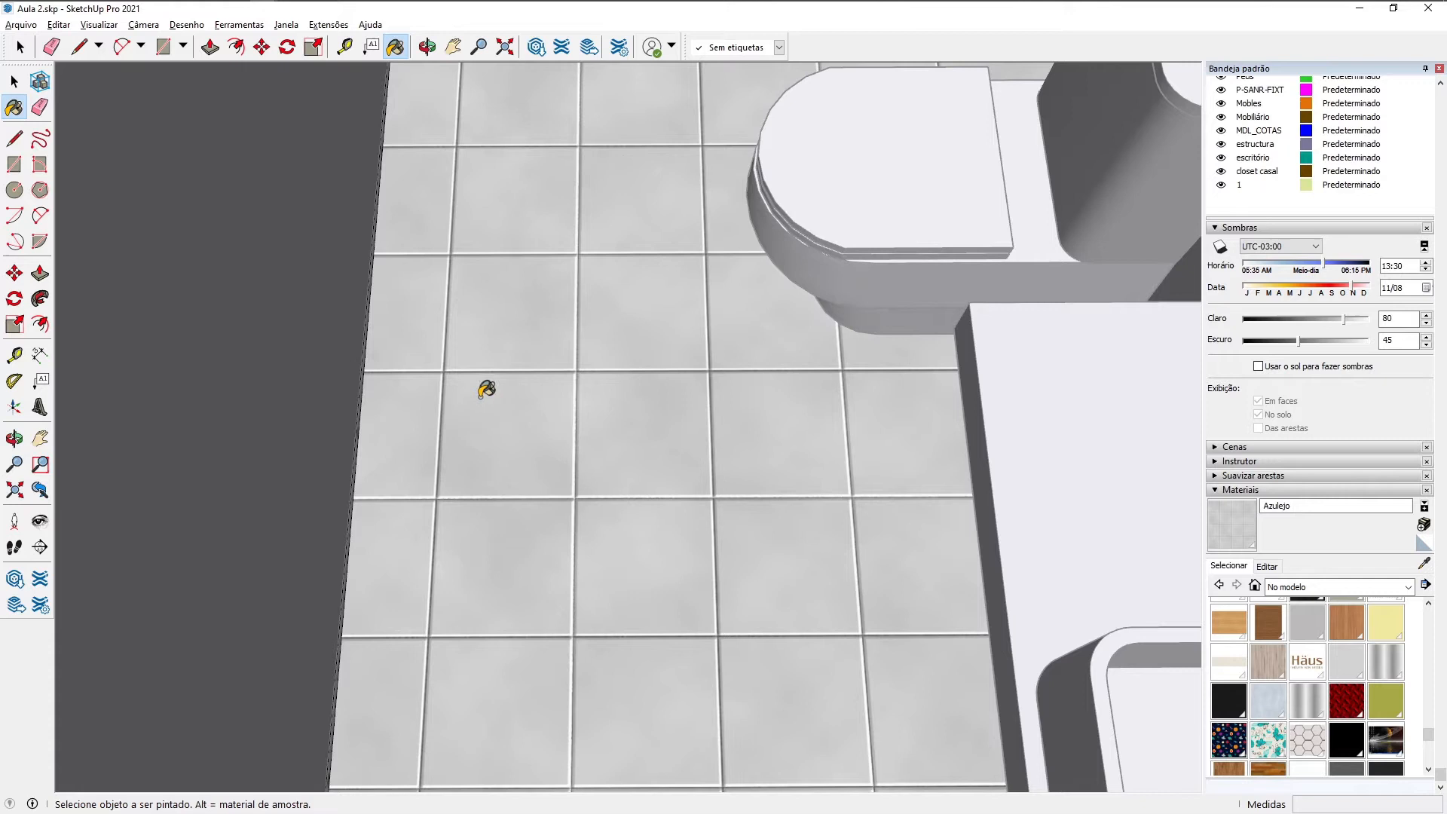
scroll(592, 482, up, 1)
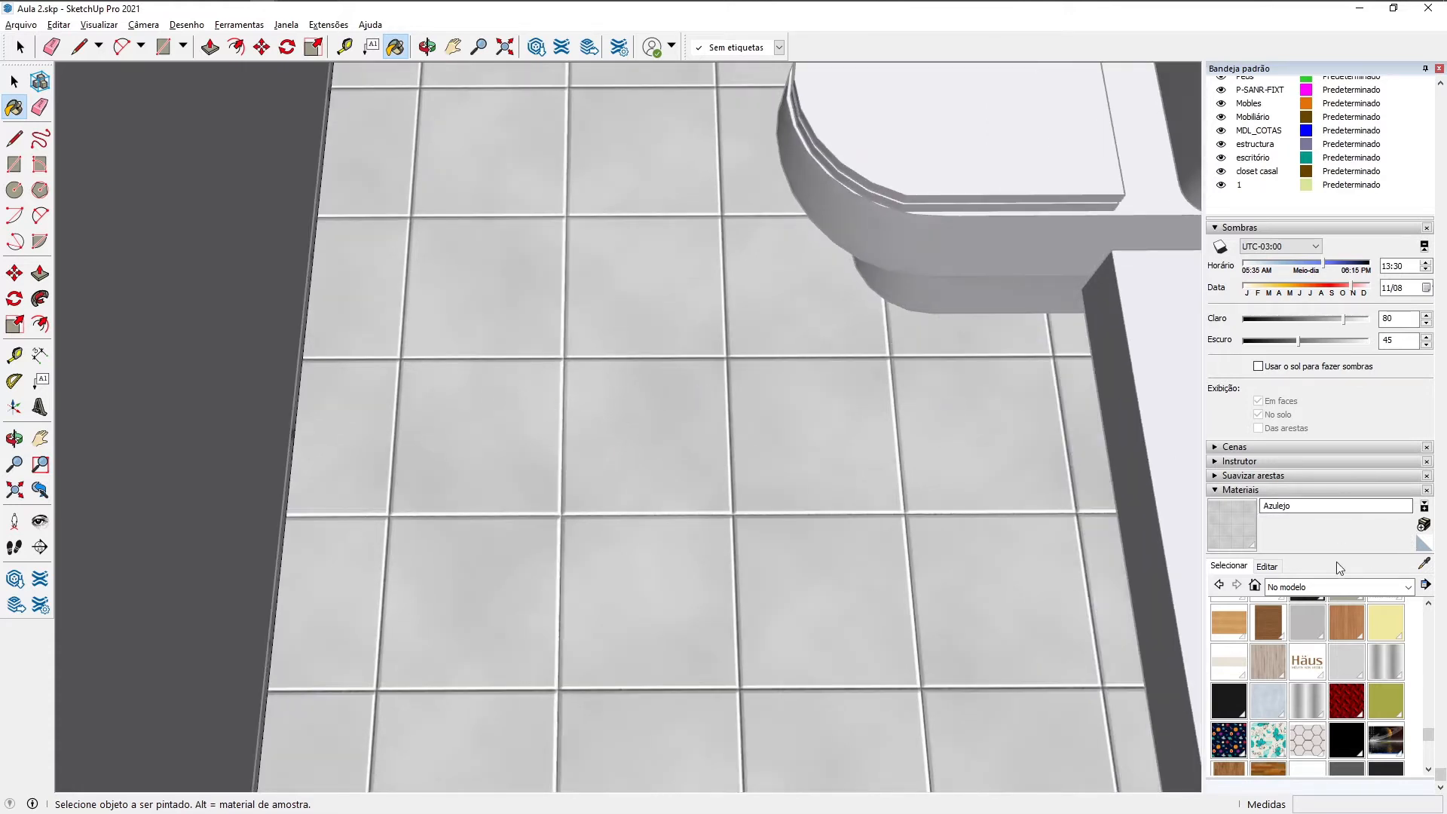
Step: Open the Azulejo material for editing and measure the side of one floor tile with the Tape Measure
click(1267, 566)
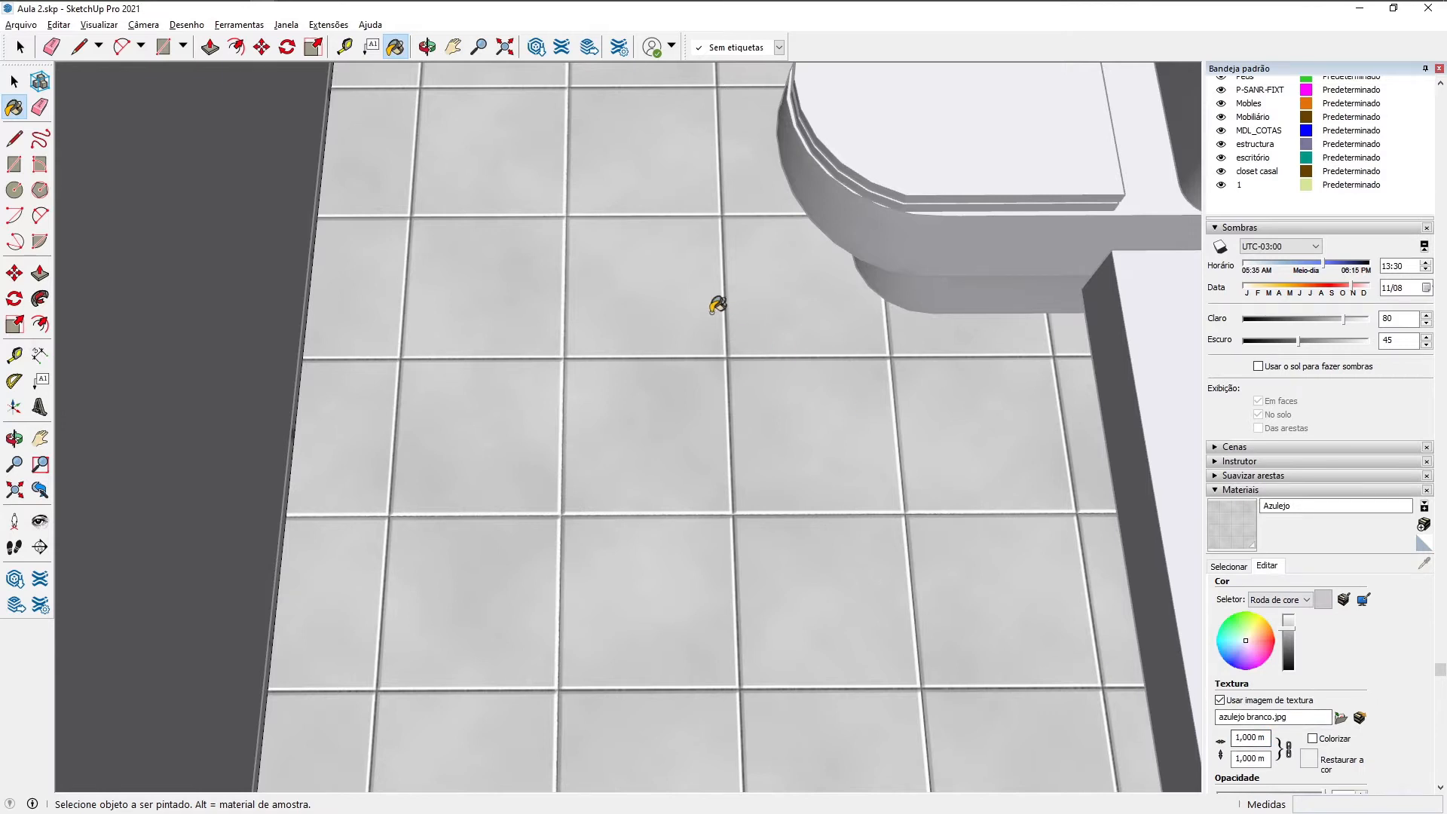
key(t)
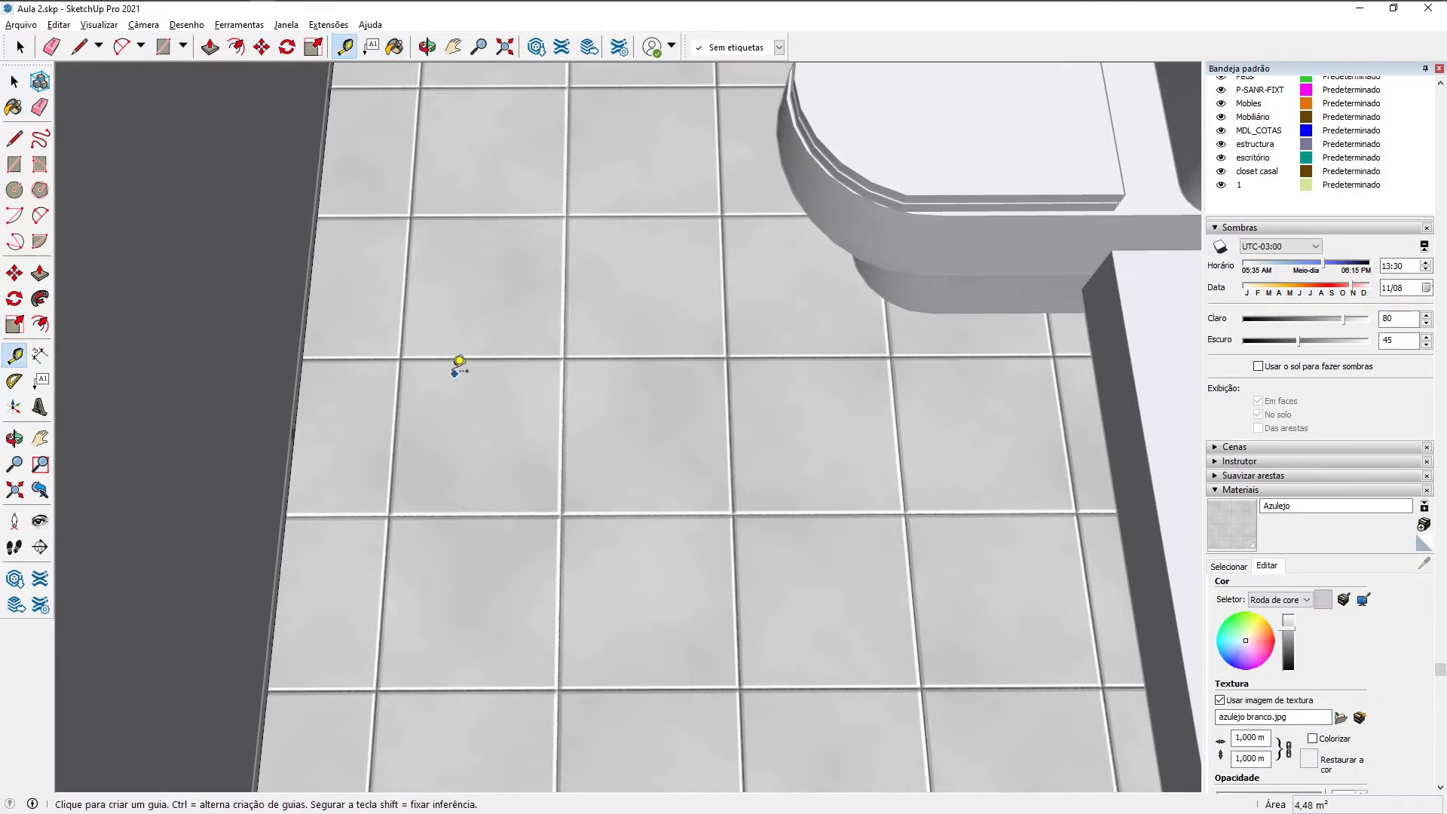
click(399, 360)
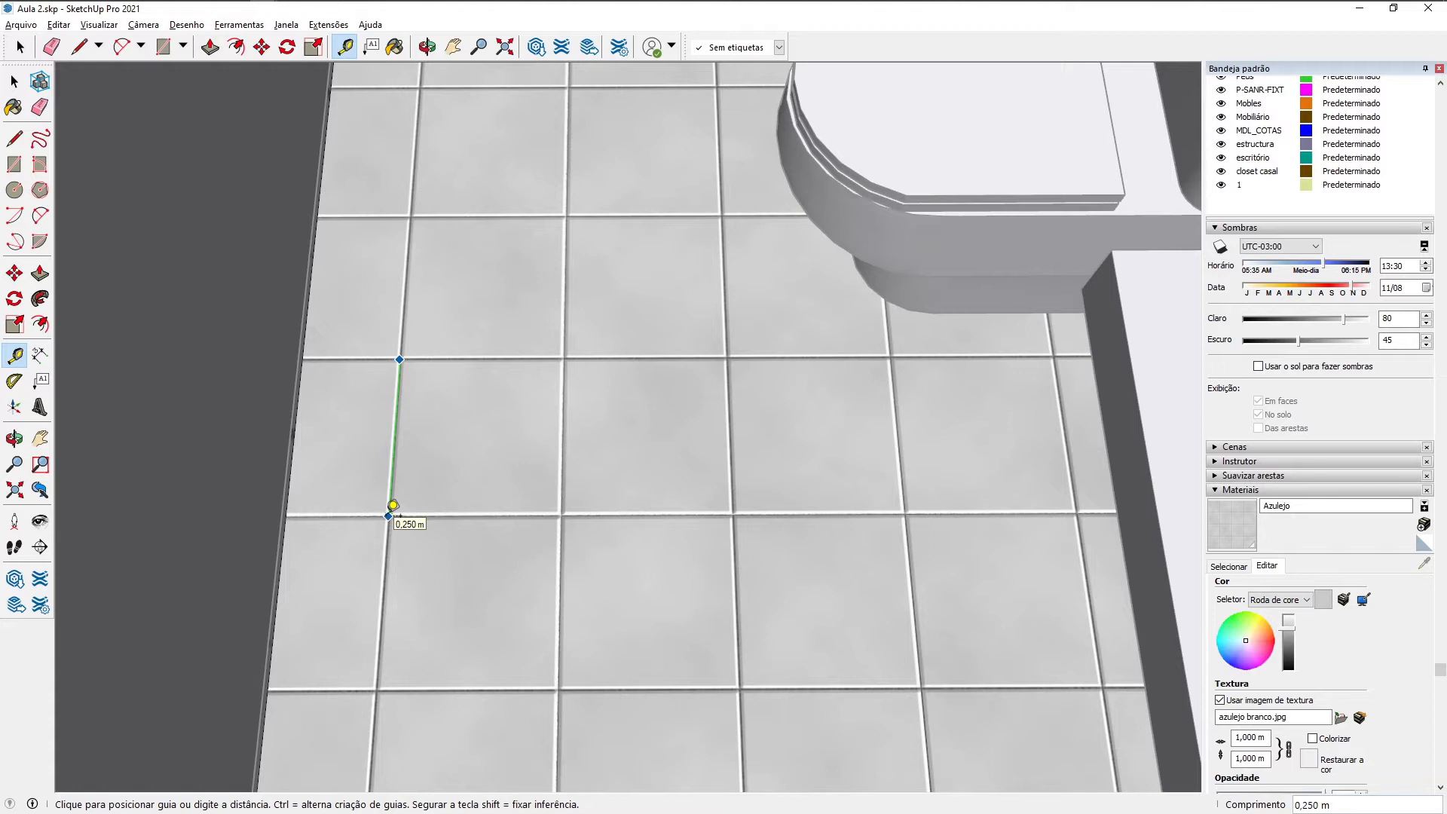
middle_drag(420, 501, 455, 461)
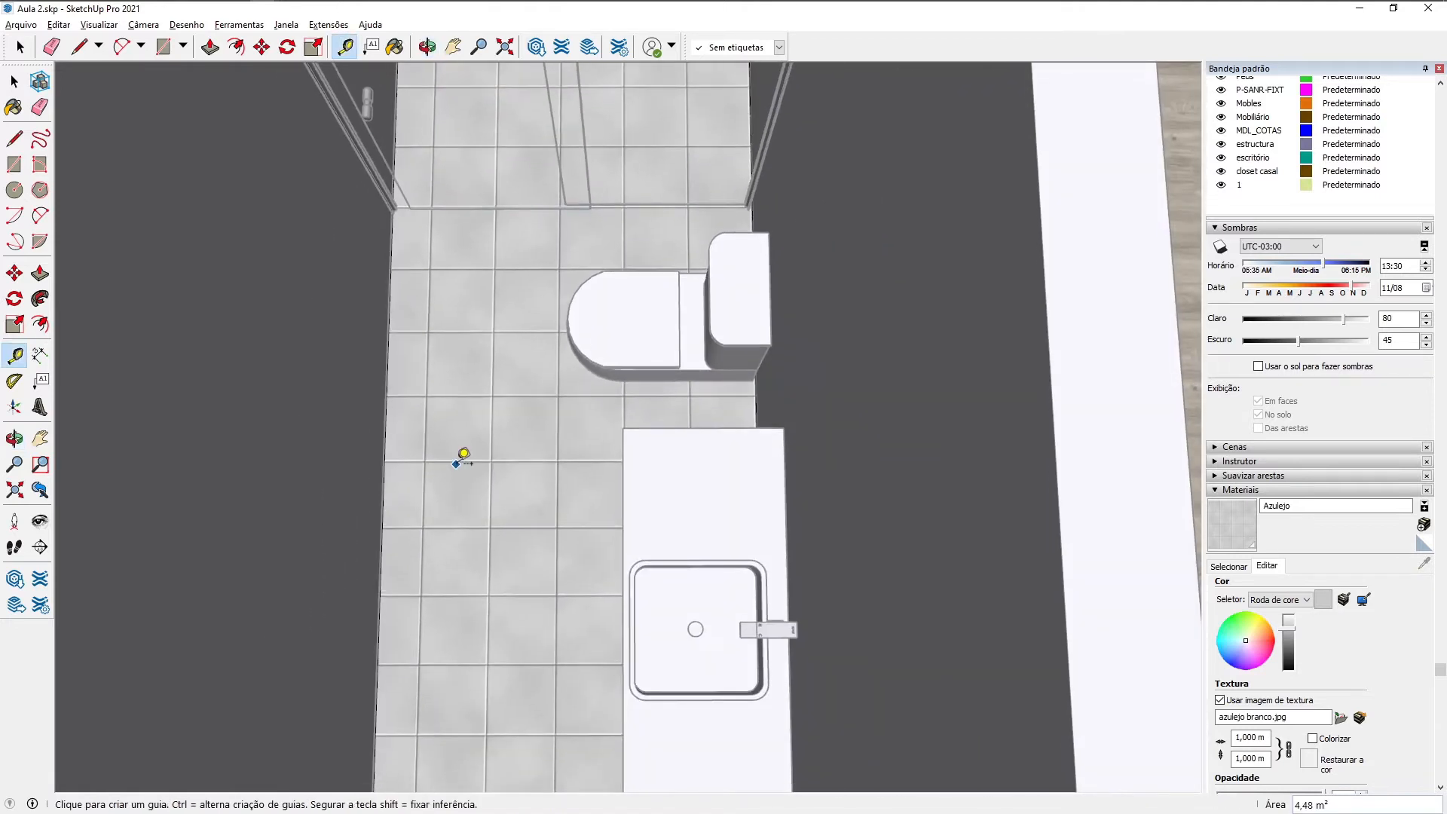
scroll(461, 459, up, 3)
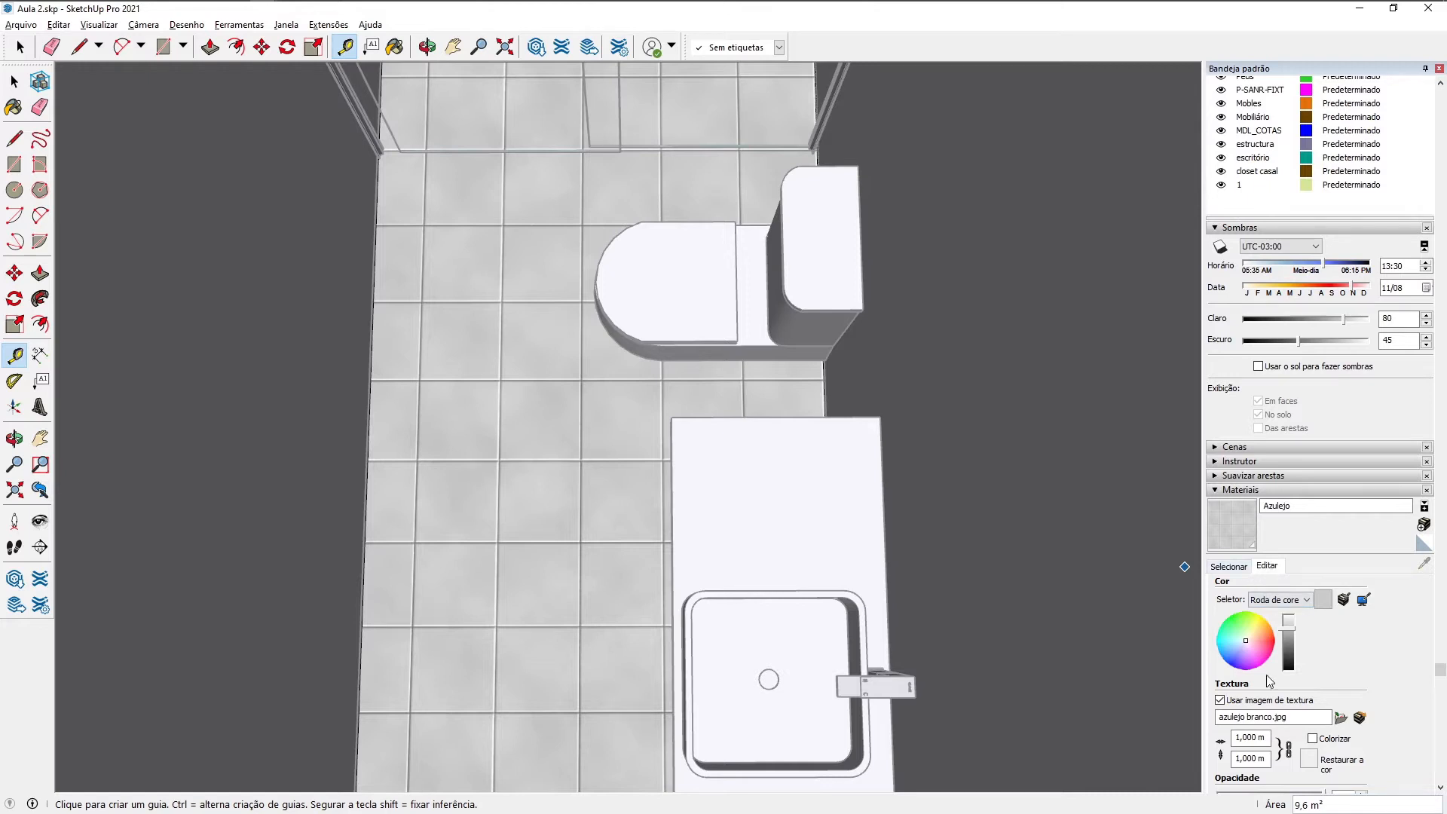
Step: Set the Azulejo texture width to 1,6 m
double_click(1254, 736)
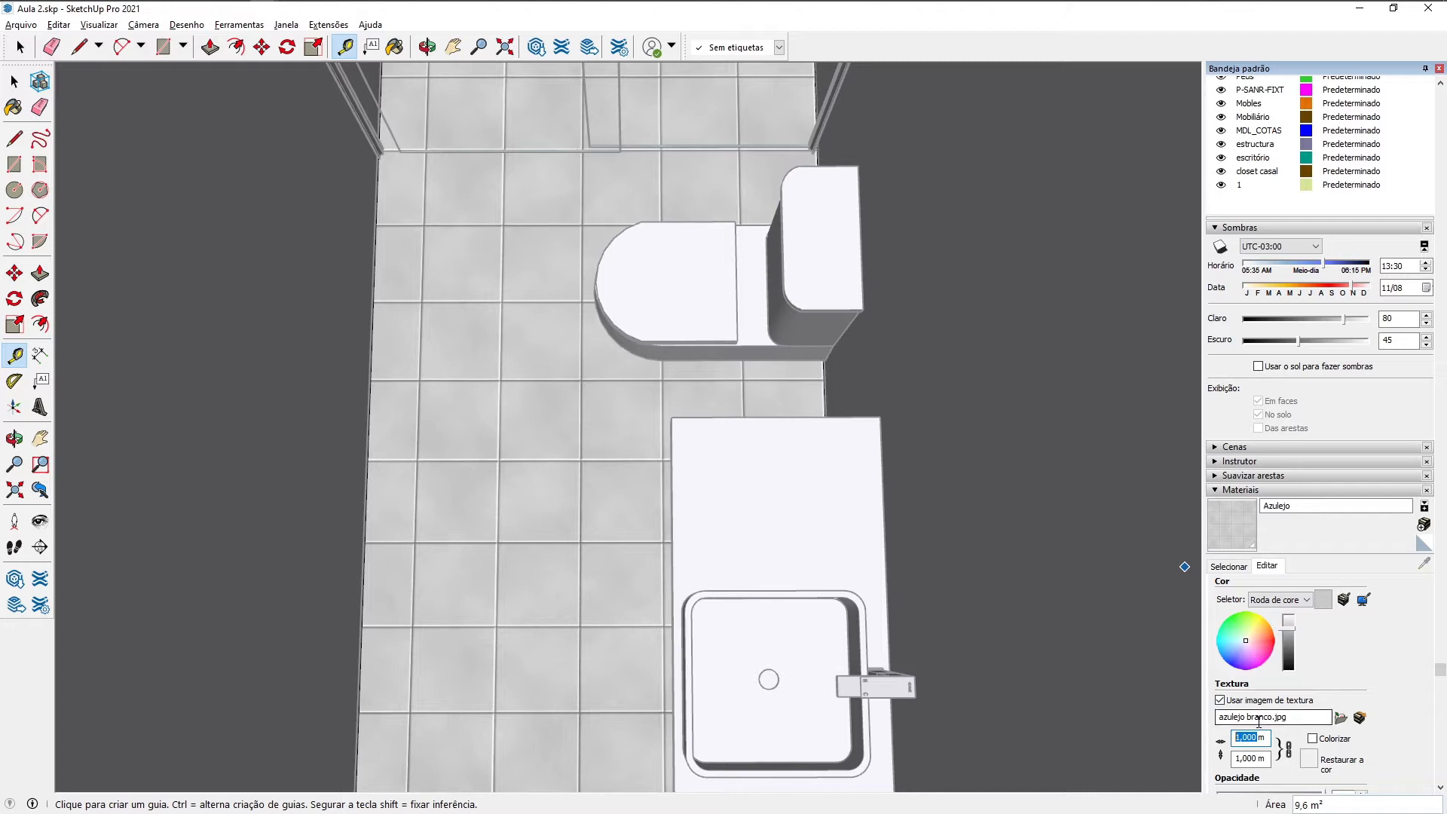
text(1,6)
scroll(471, 382, up, 5)
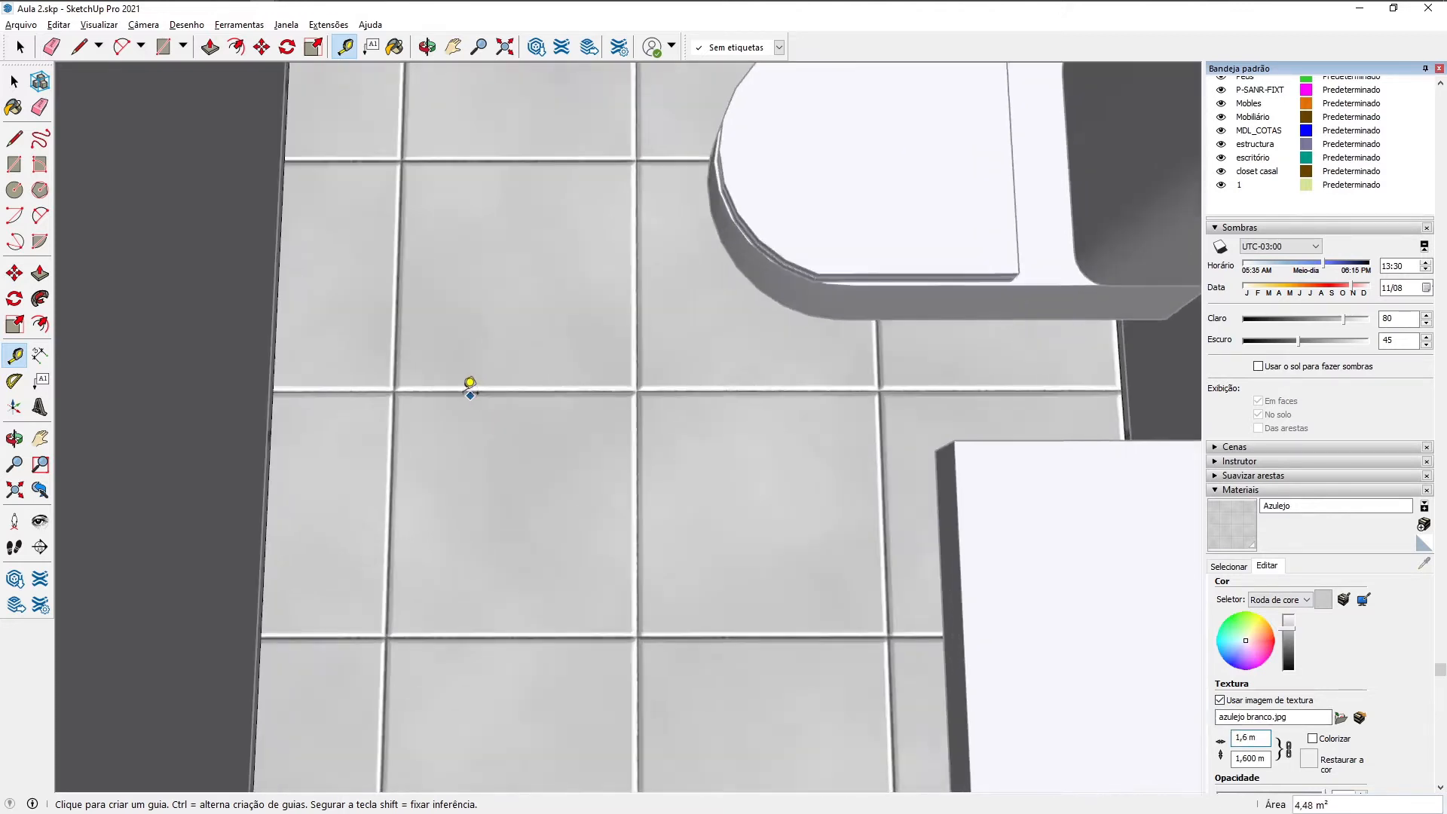
Step: Measure the side of one bathroom floor tile with the Tape Measure to check the new texture scale
click(379, 391)
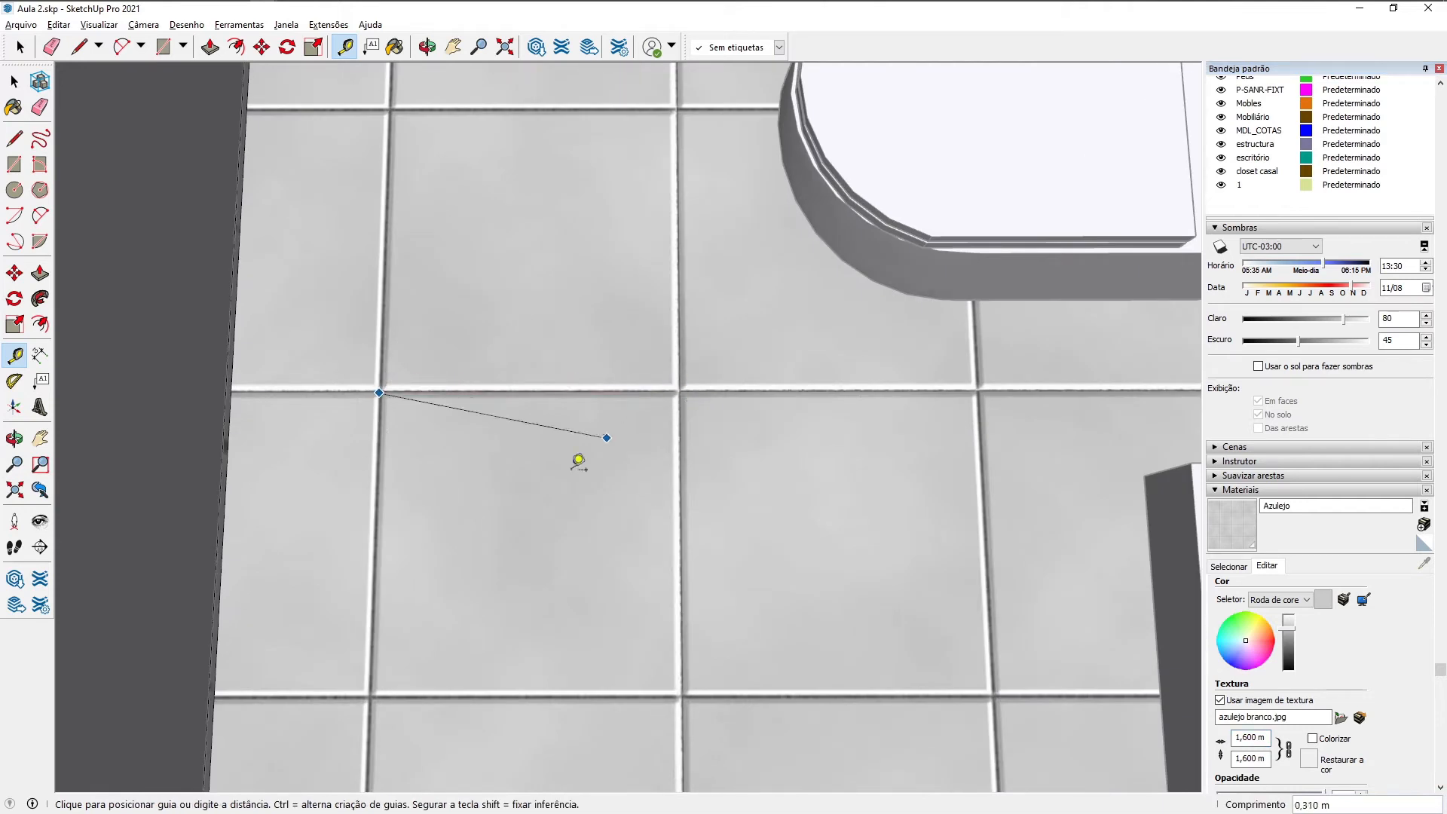
click(786, 779)
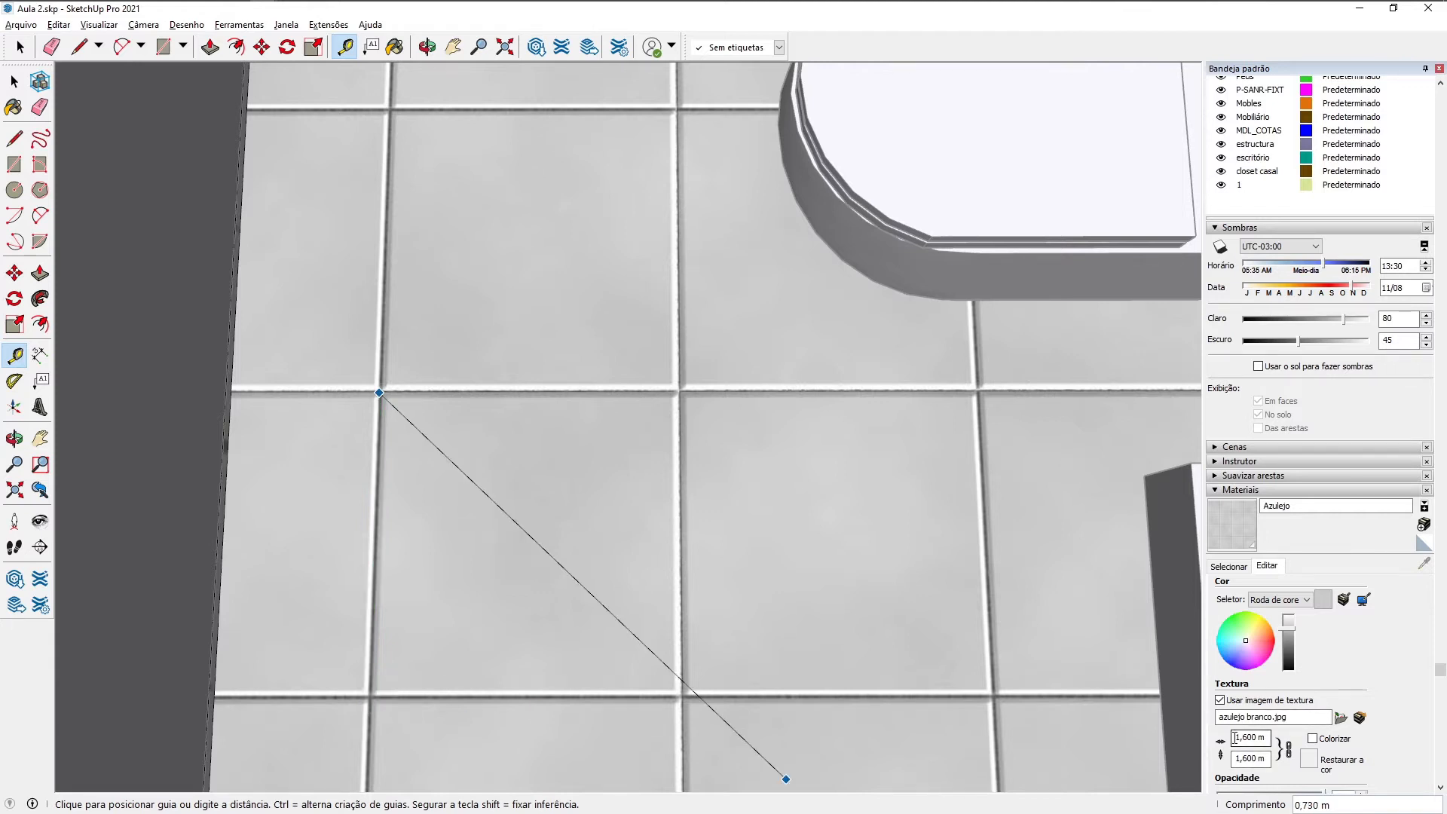
scroll(731, 524, down, 2)
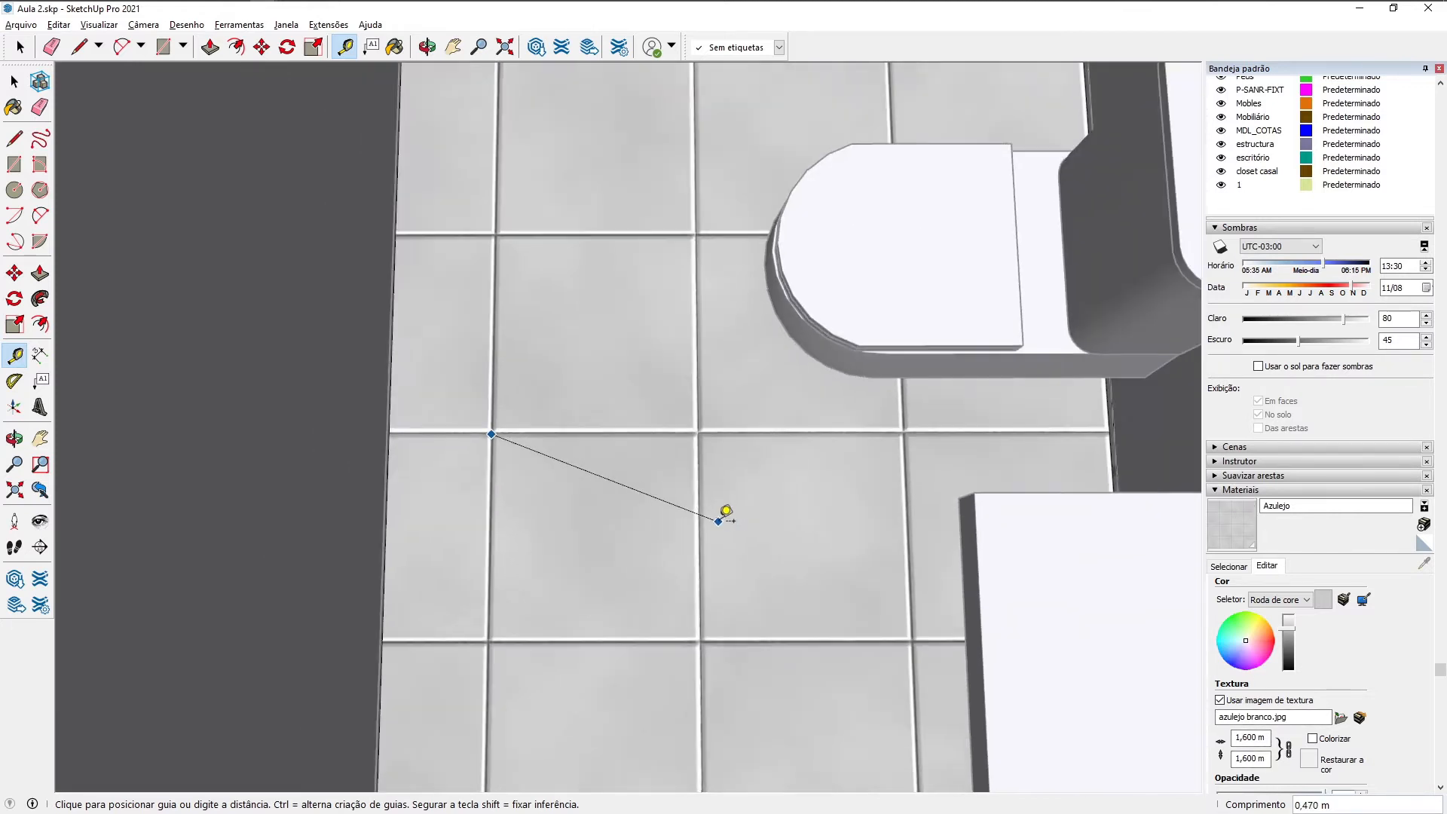
scroll(725, 512, down, 6)
key(space)
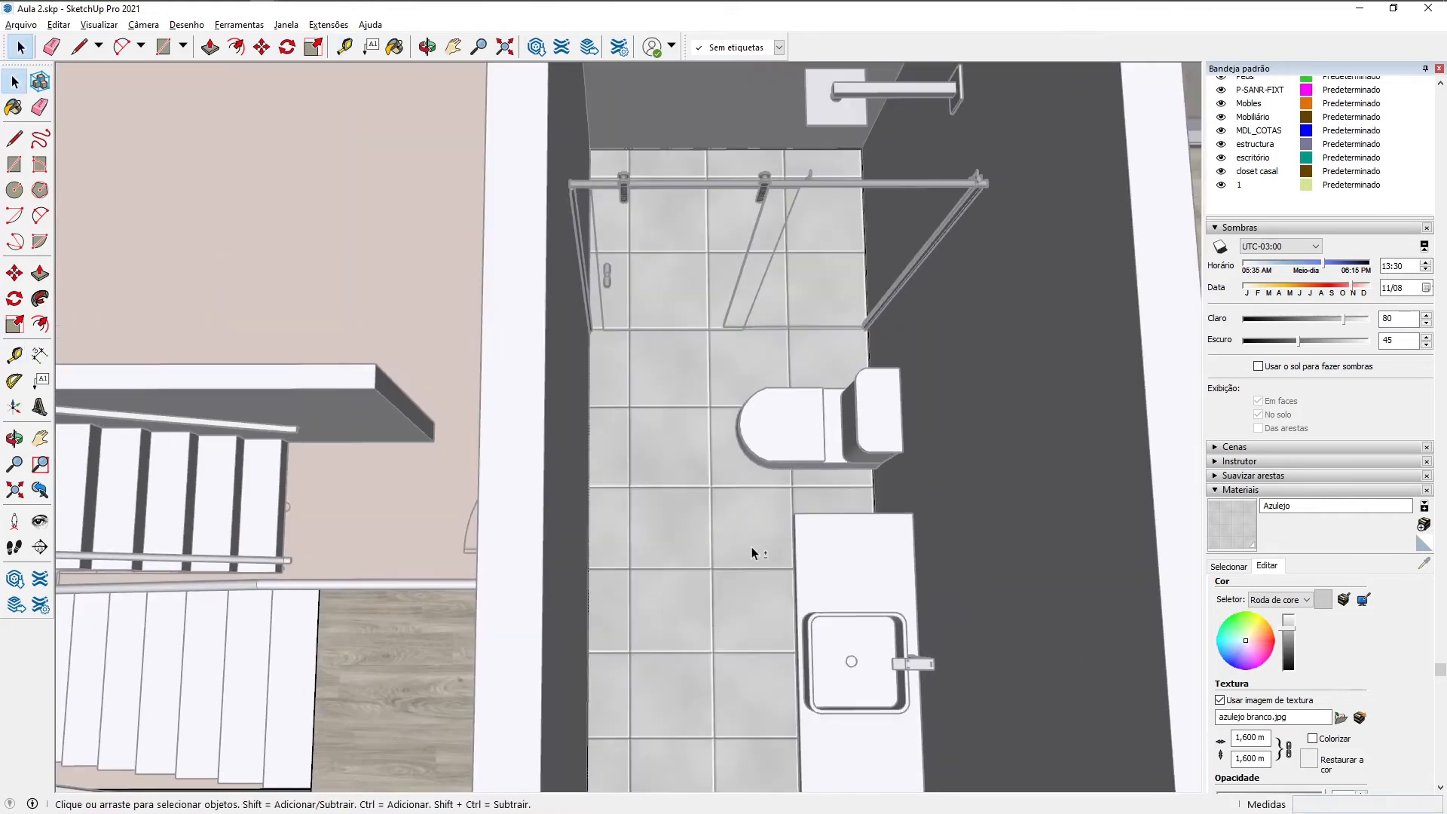
Step: Examine from several angles how the bathroom floor tiles are cut along the walls and at the doorway
shift+middle_drag(752, 548, 585, 446)
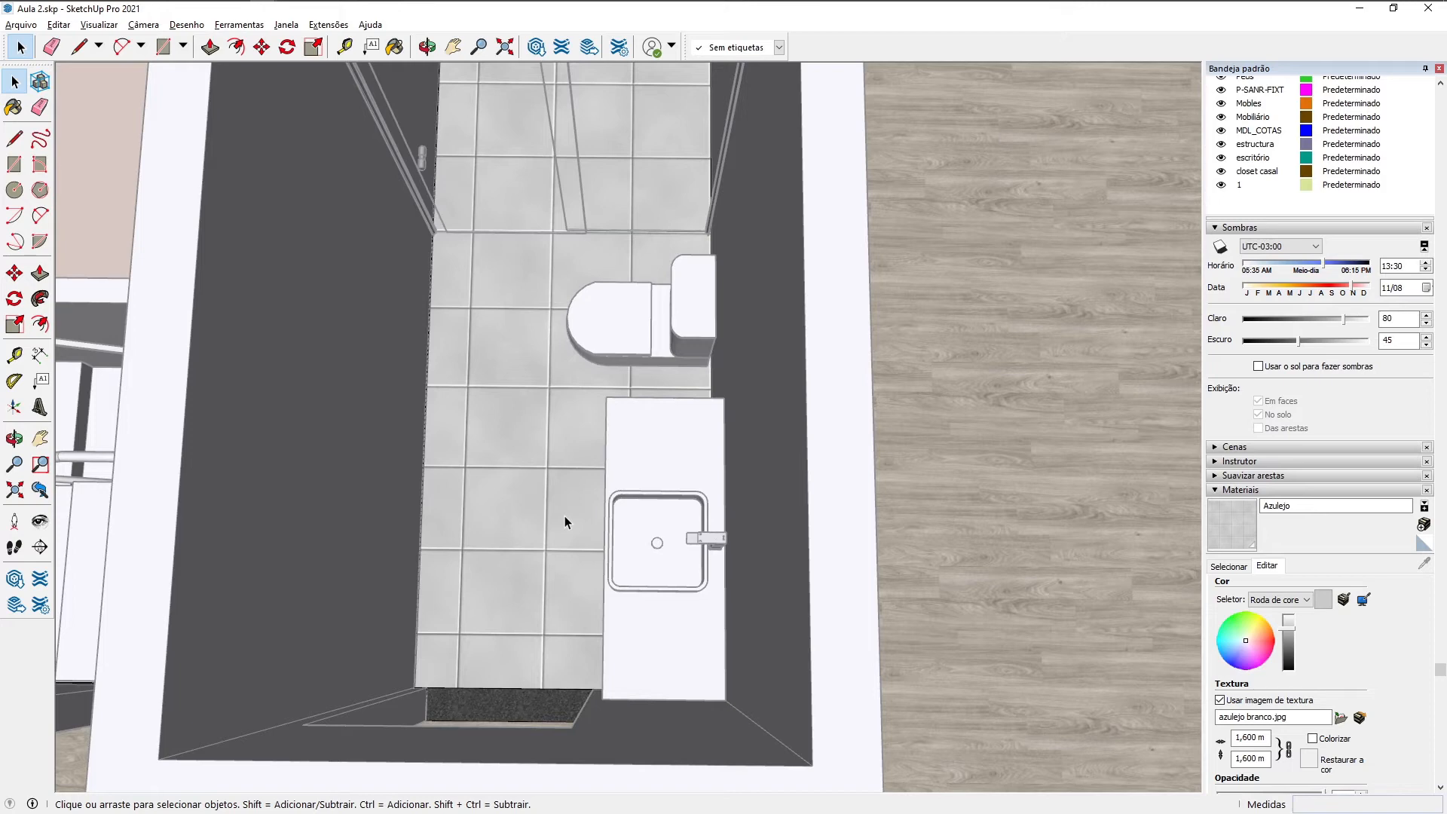
mouse_move(592, 515)
middle_down()
mouse_move(533, 371)
mouse_move(436, 517)
mouse_move(543, 437)
mouse_move(688, 491)
mouse_move(687, 478)
mouse_move(678, 517)
mouse_move(844, 510)
mouse_move(771, 533)
mouse_move(612, 536)
middle_up()
click(678, 517)
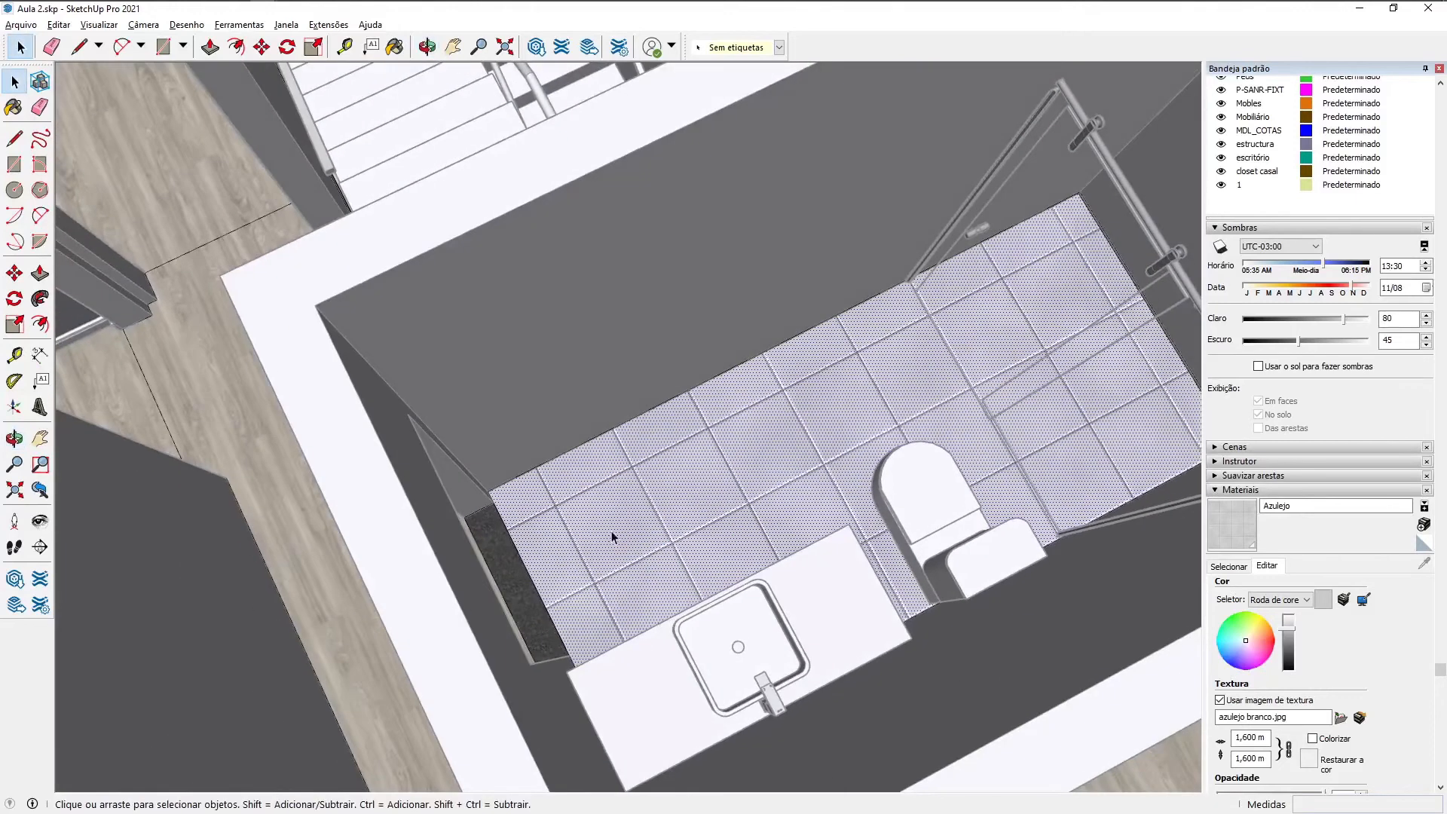
click(797, 309)
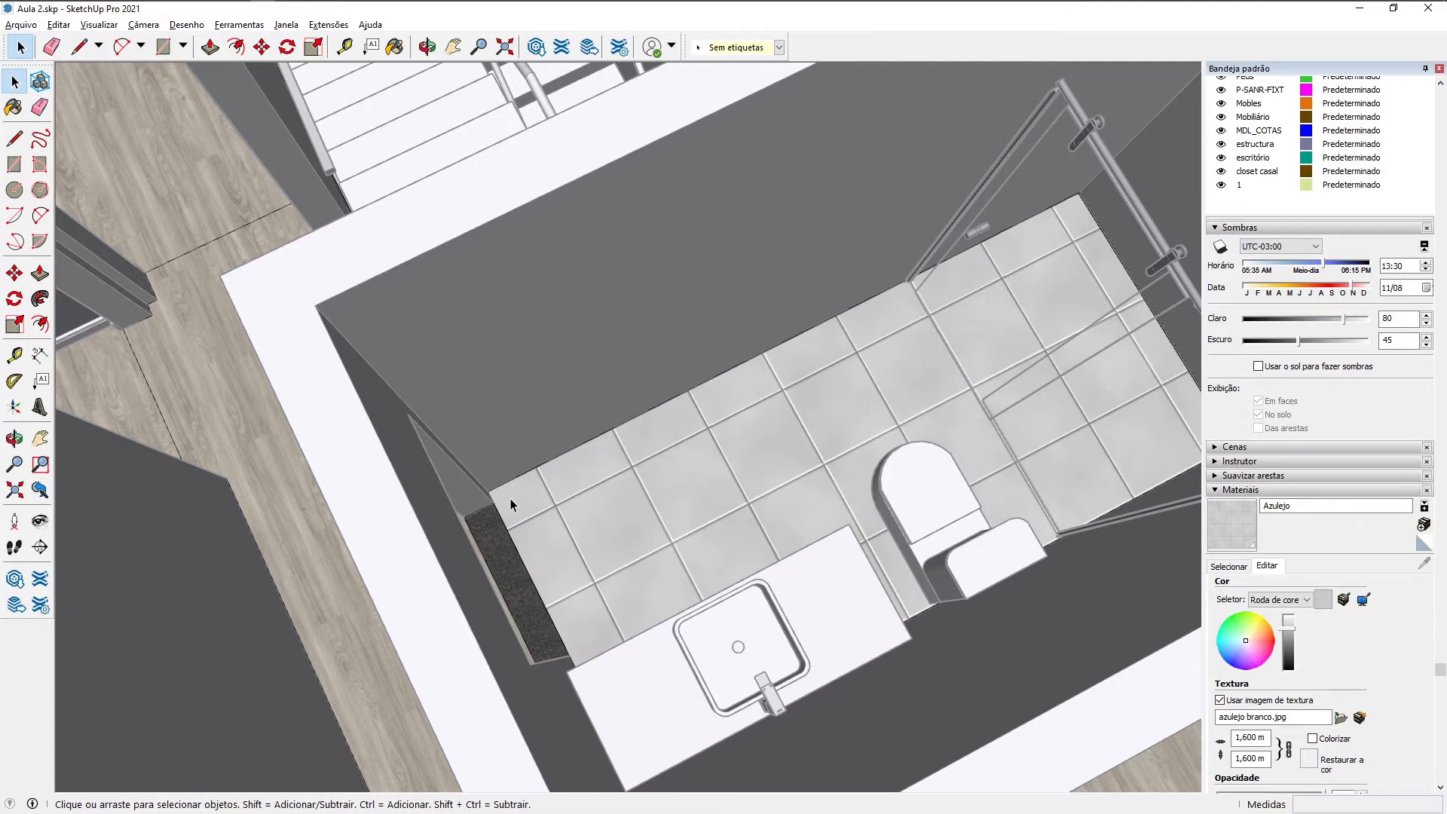
scroll(509, 499, up, 3)
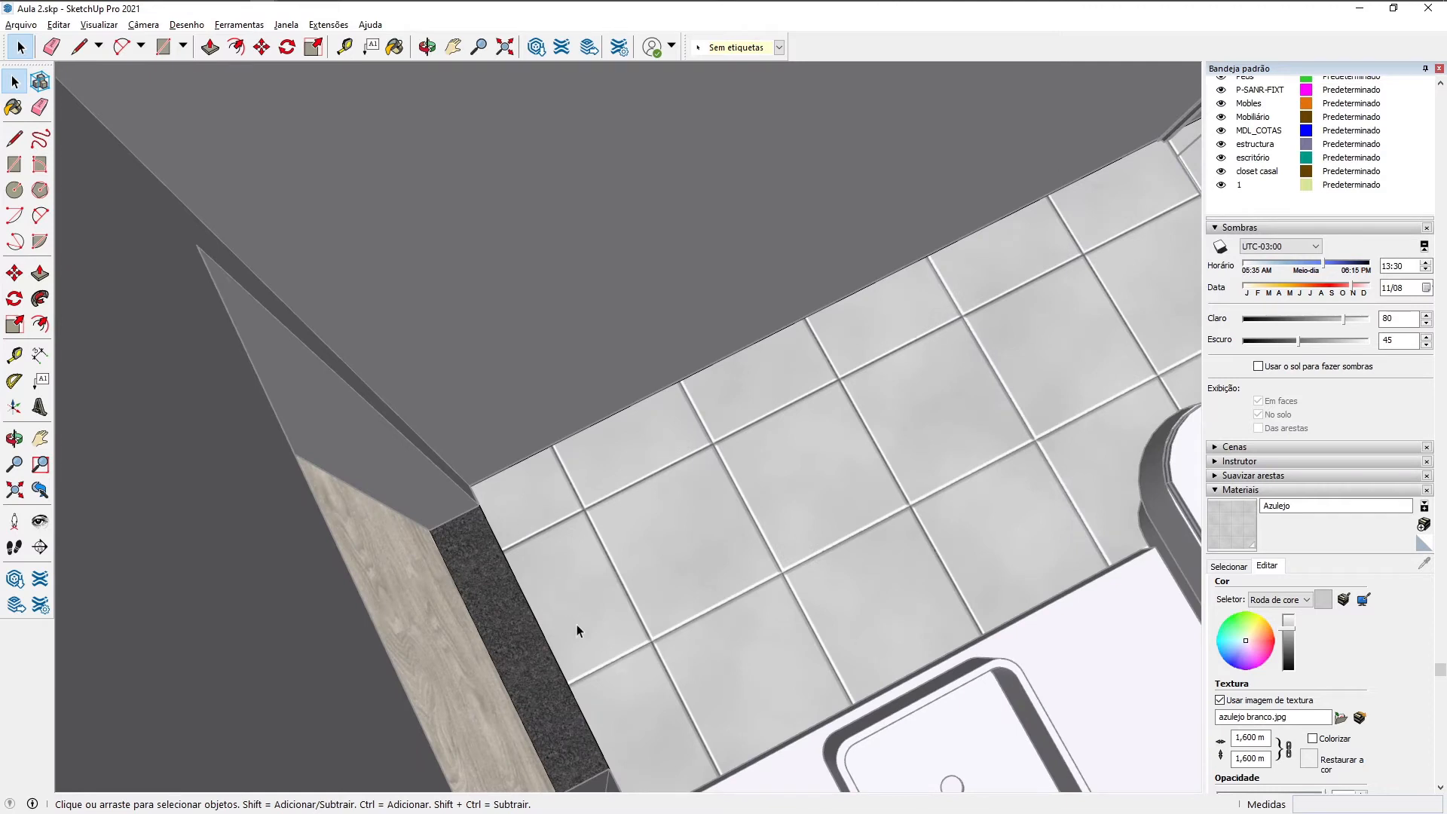
scroll(632, 454, down, 6)
middle_drag(632, 454, 949, 523)
middle_drag(823, 517, 1055, 532)
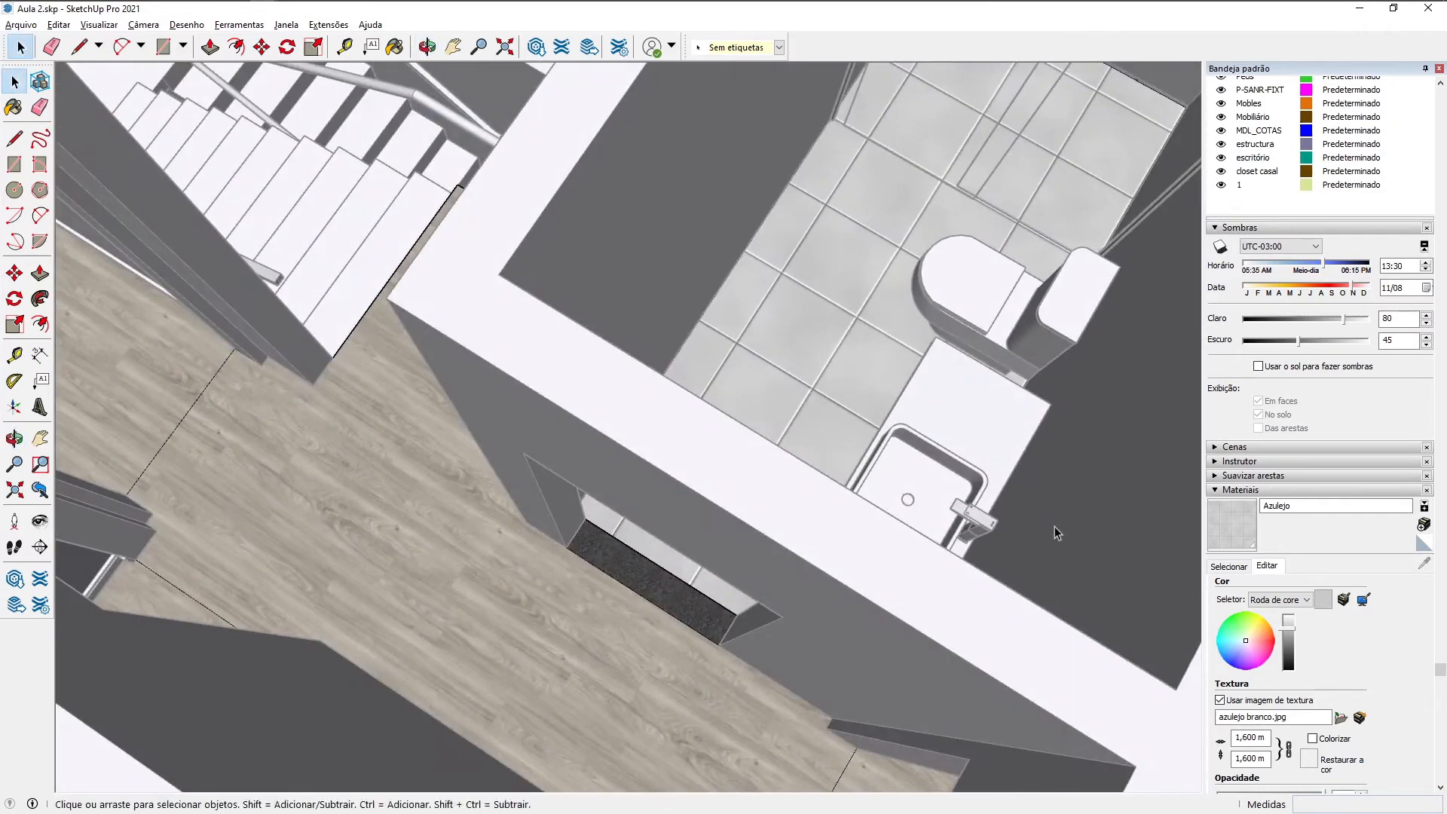
middle_drag(825, 407, 965, 506)
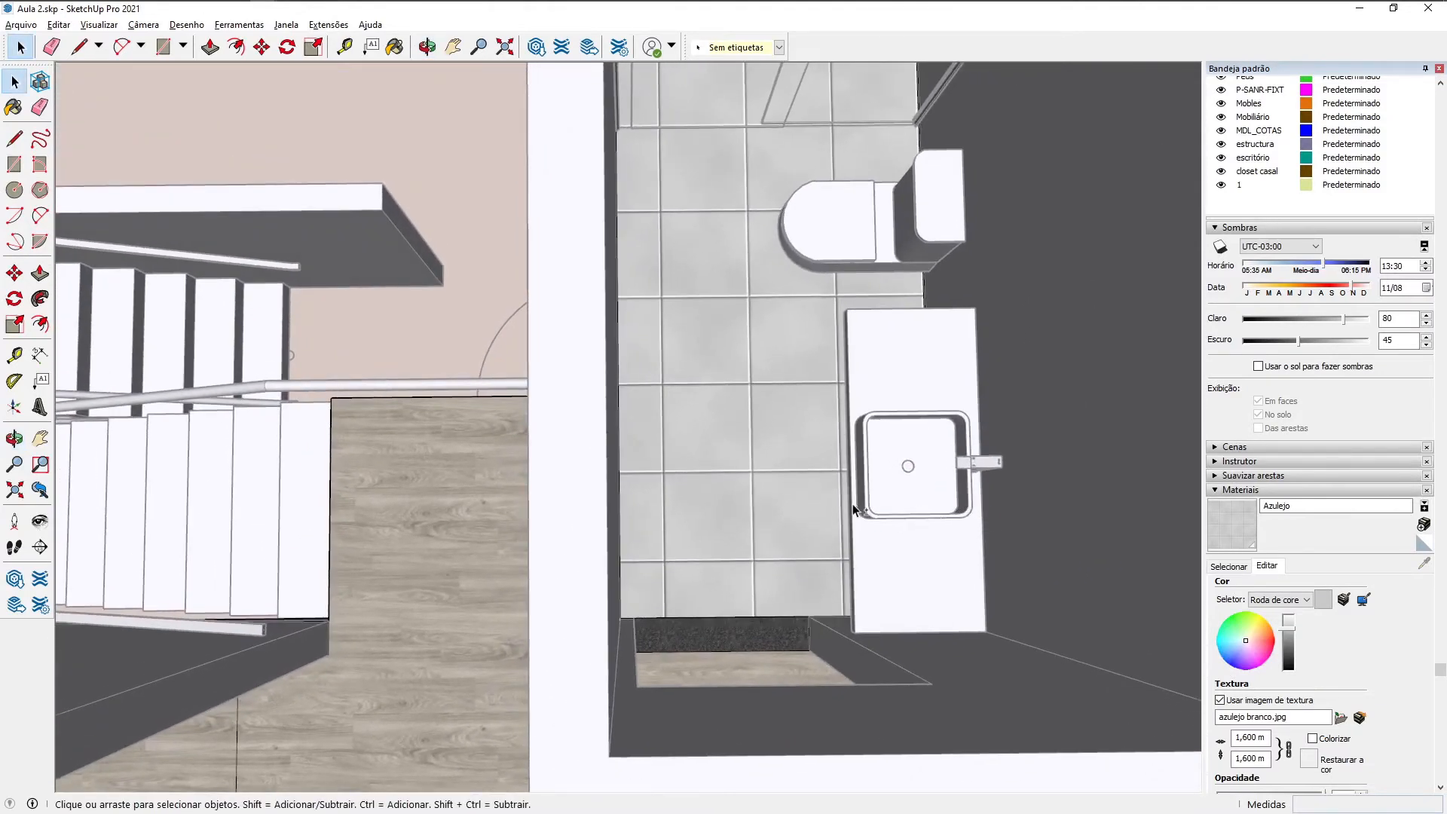
Step: Reposition the Azulejo texture on the bathroom floor so a full tile starts at the floor corner beside the doorway
middle_drag(874, 506, 804, 517)
click(695, 428)
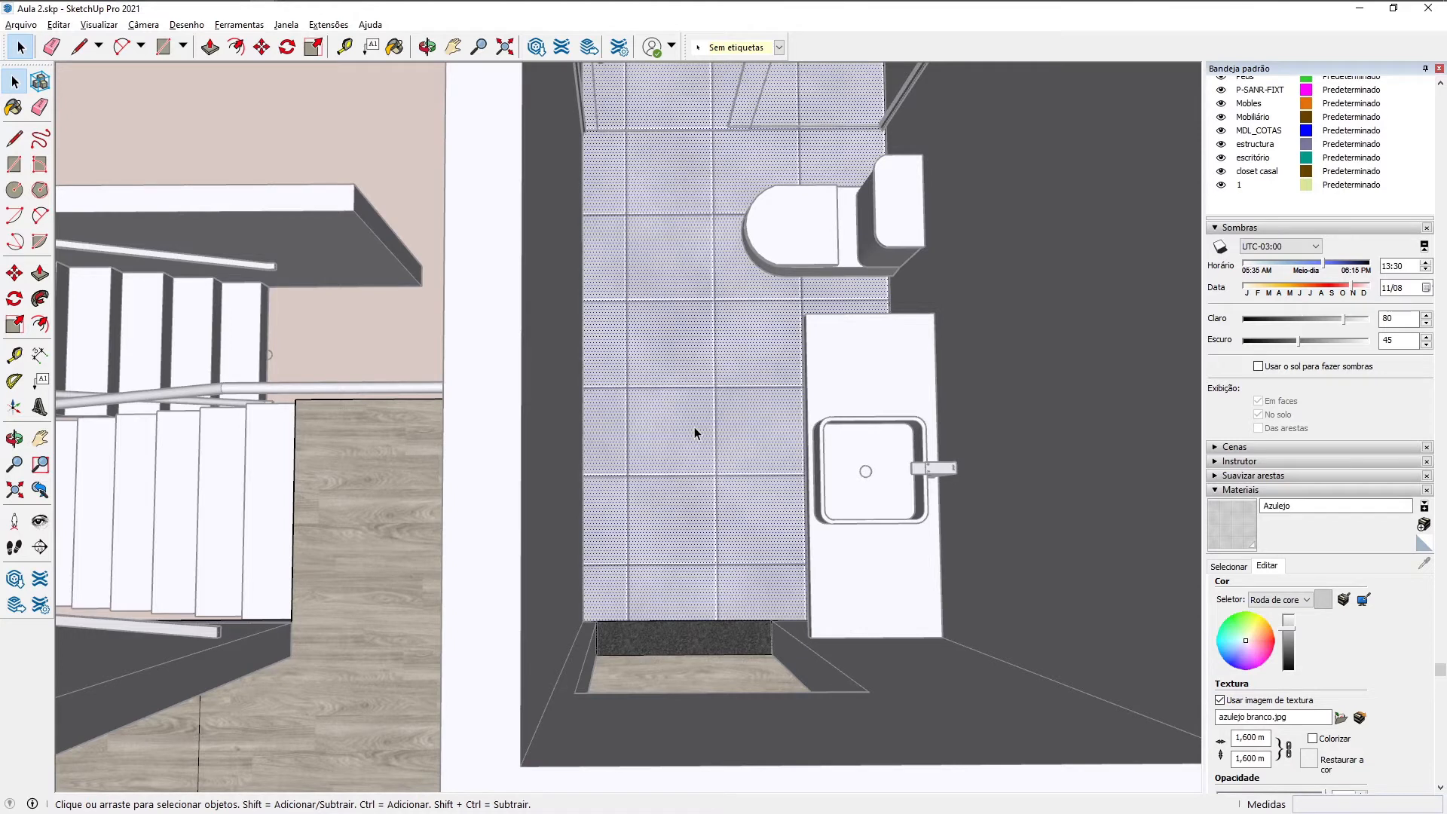
right_click(694, 426)
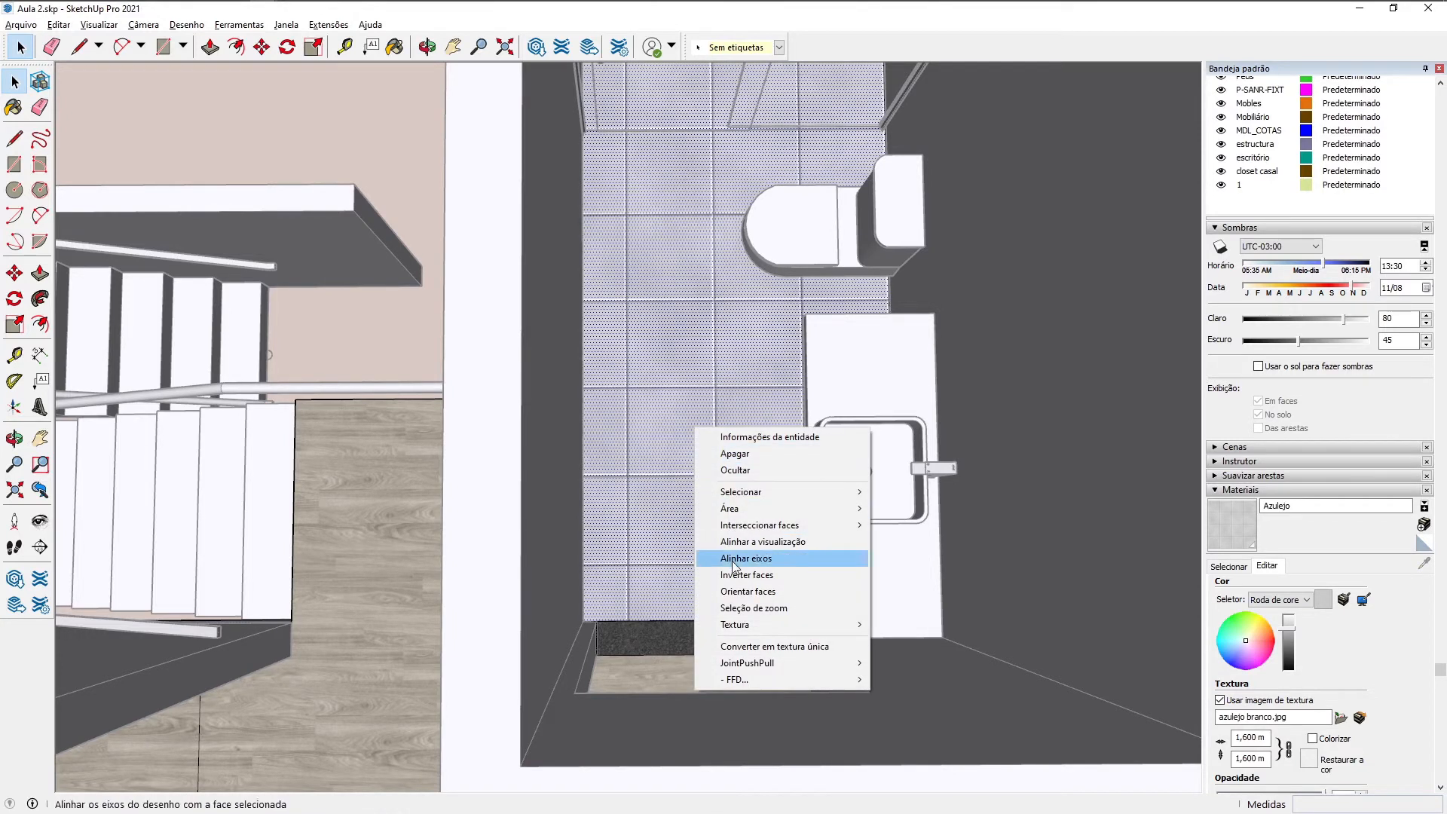
mouse_move(741, 629)
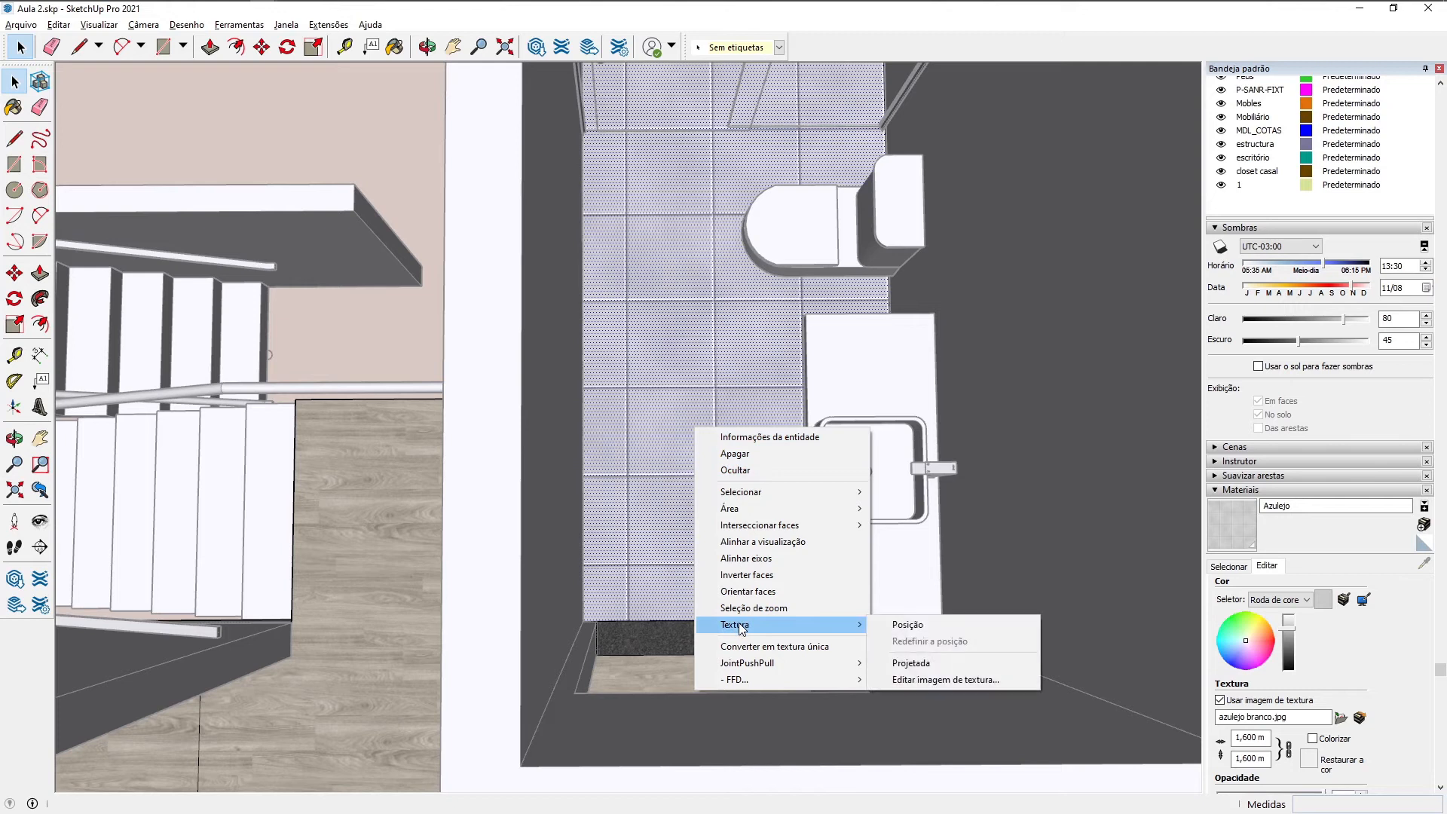
click(897, 625)
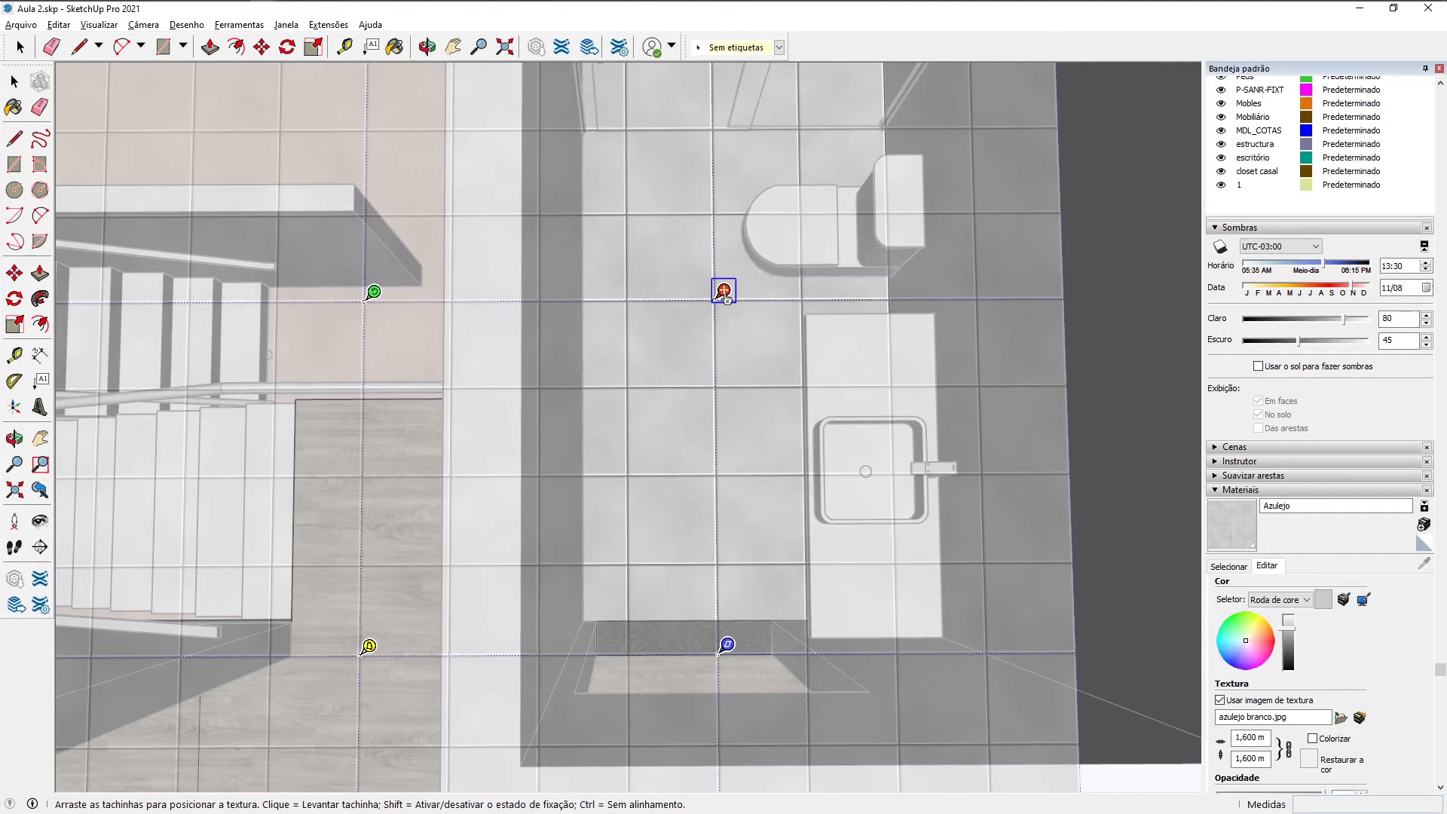
drag(724, 290, 595, 611)
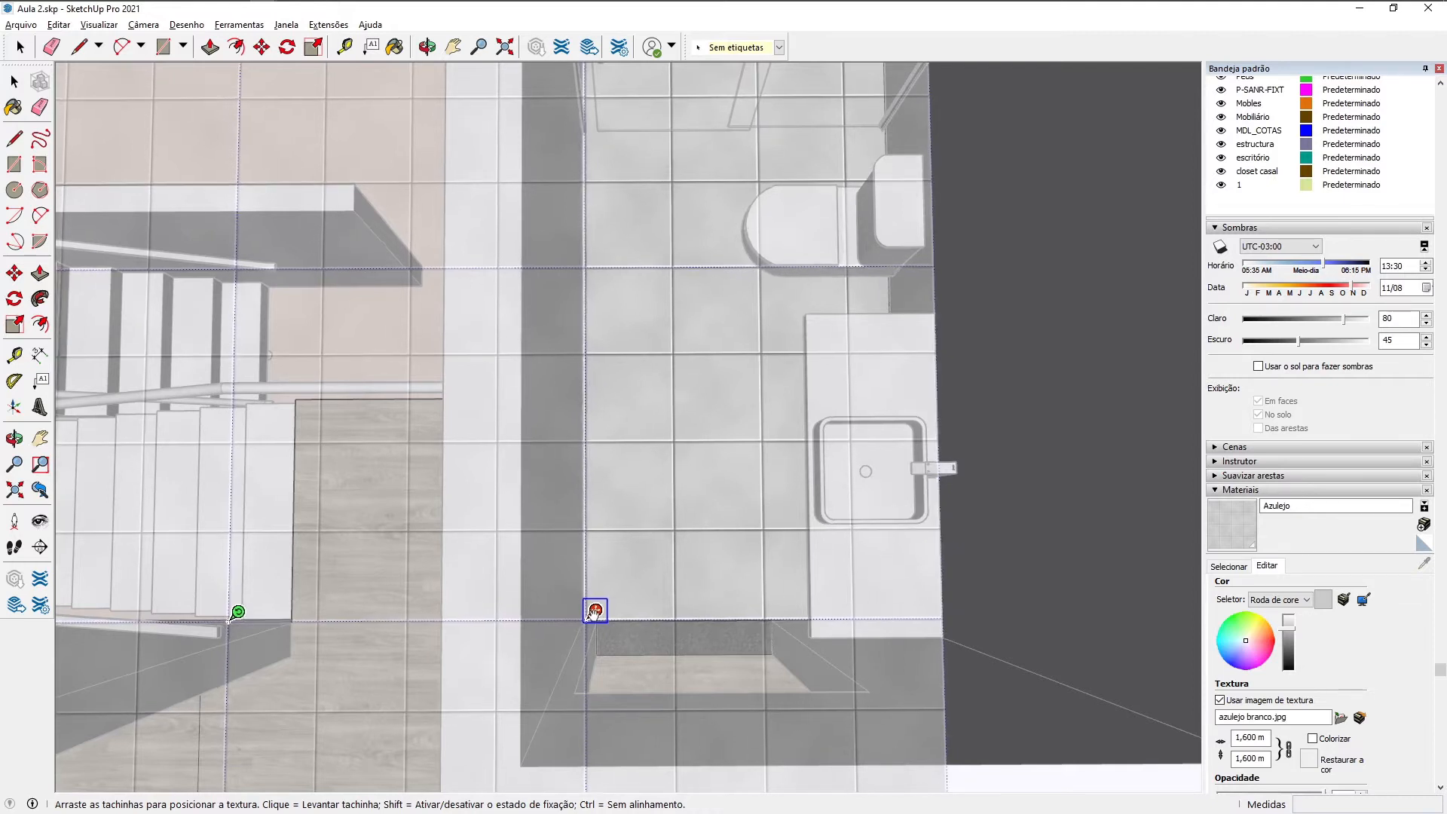
scroll(601, 567, down, 3)
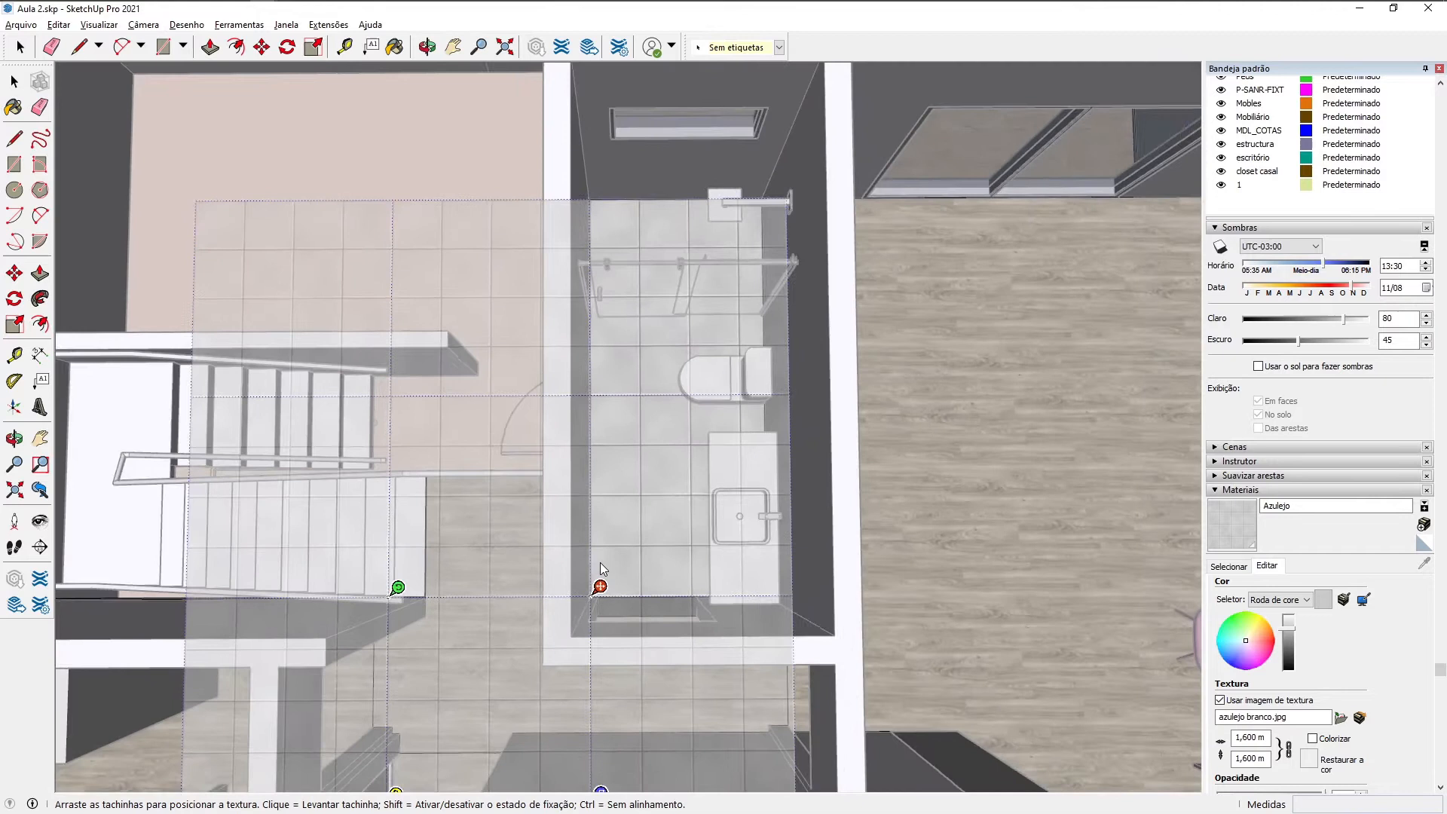
scroll(600, 567, down, 3)
click(795, 593)
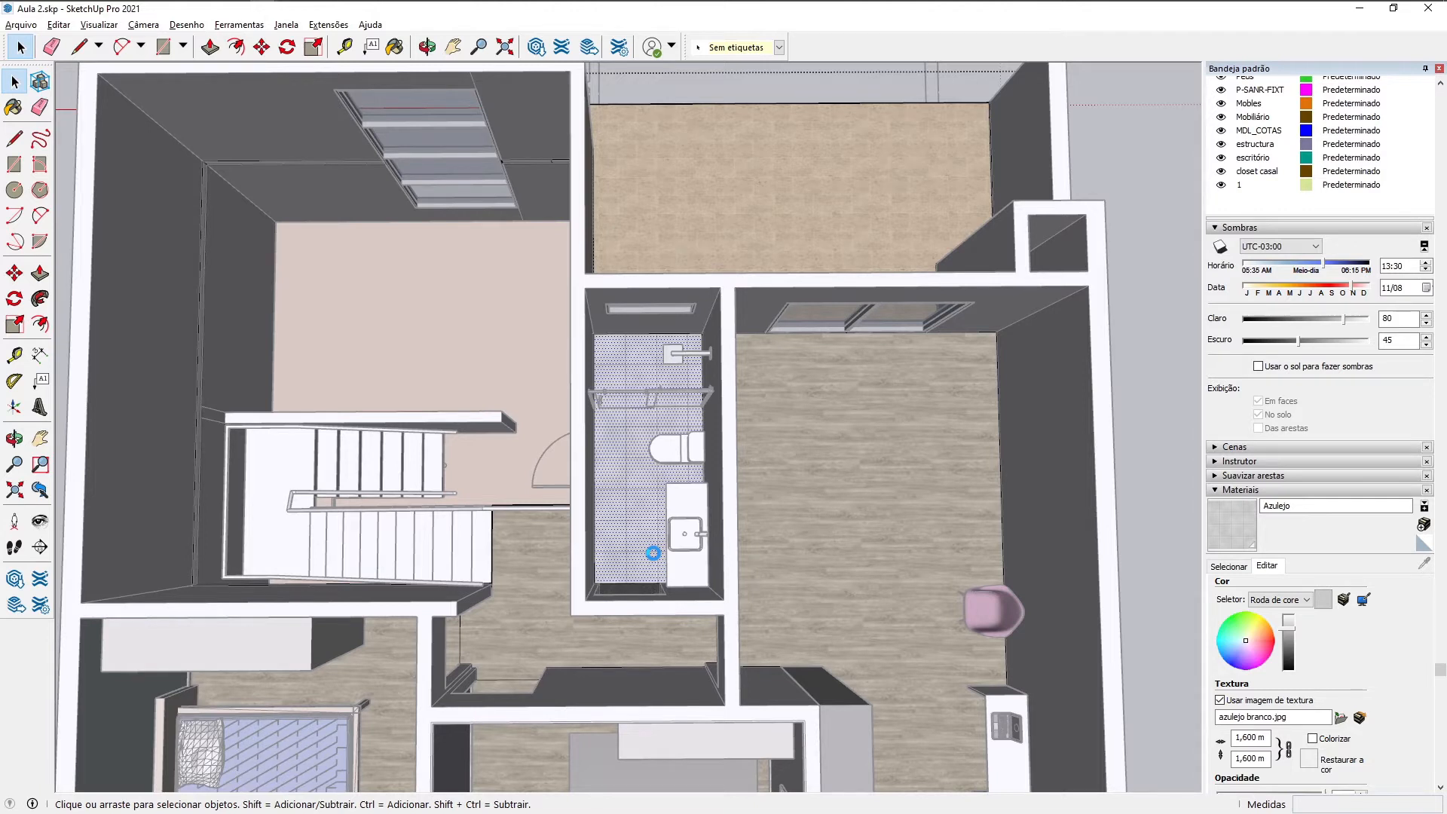
Step: Examine the realigned bathroom floor tiles up close and together with the surrounding rooms
scroll(653, 553, up, 2)
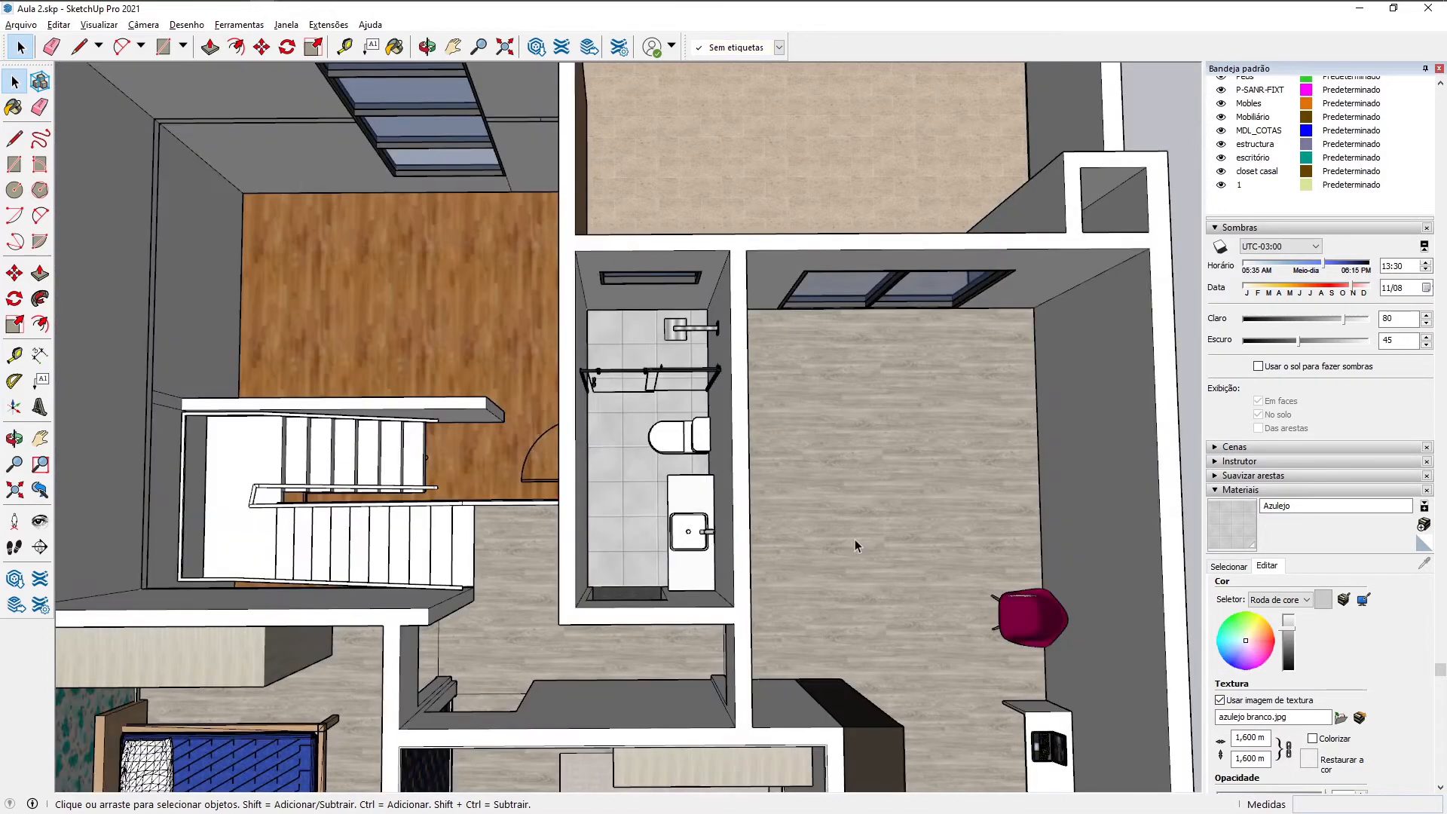
scroll(639, 550, up, 4)
middle_drag(639, 549, 532, 567)
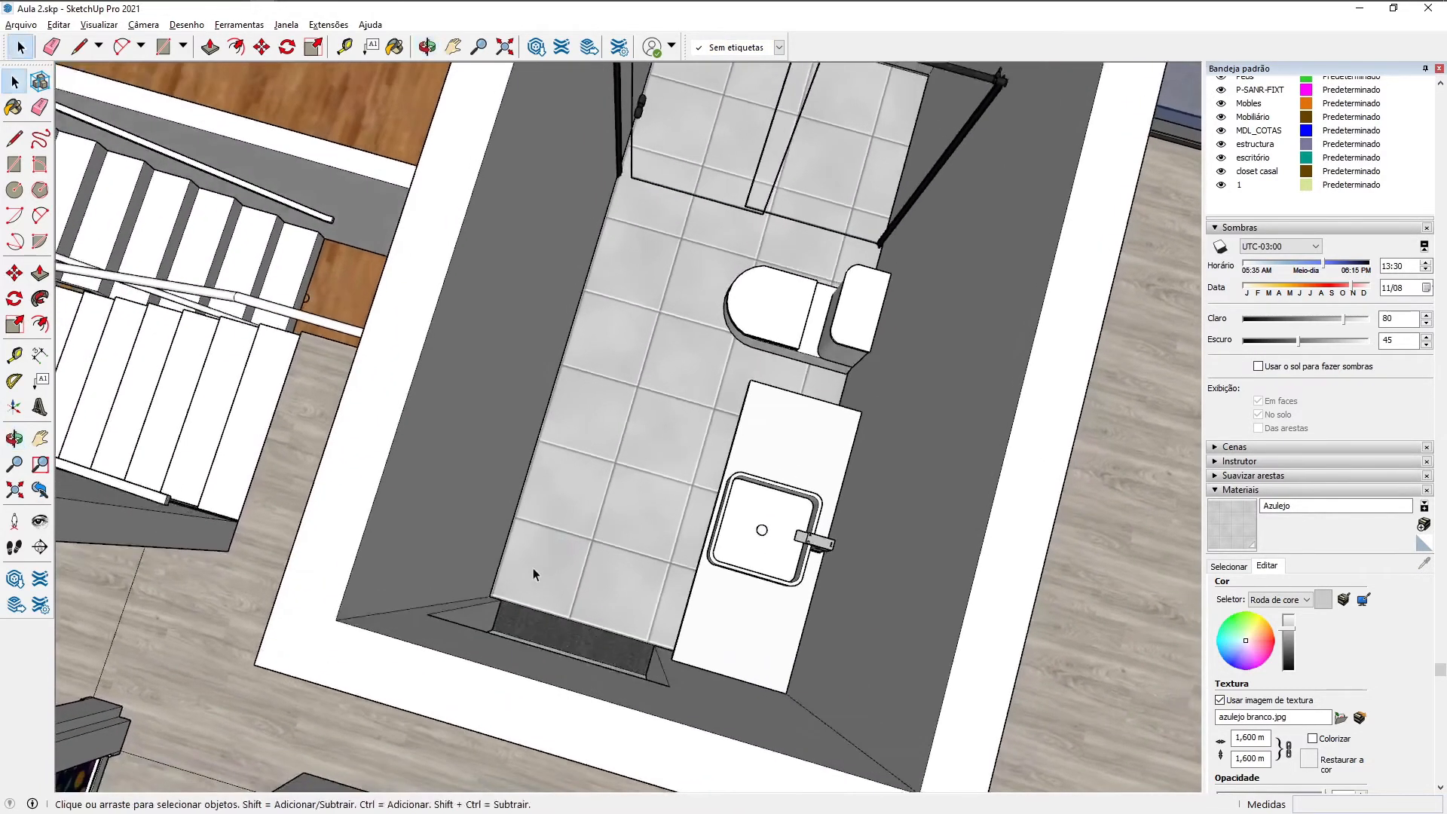
scroll(556, 408, down, 4)
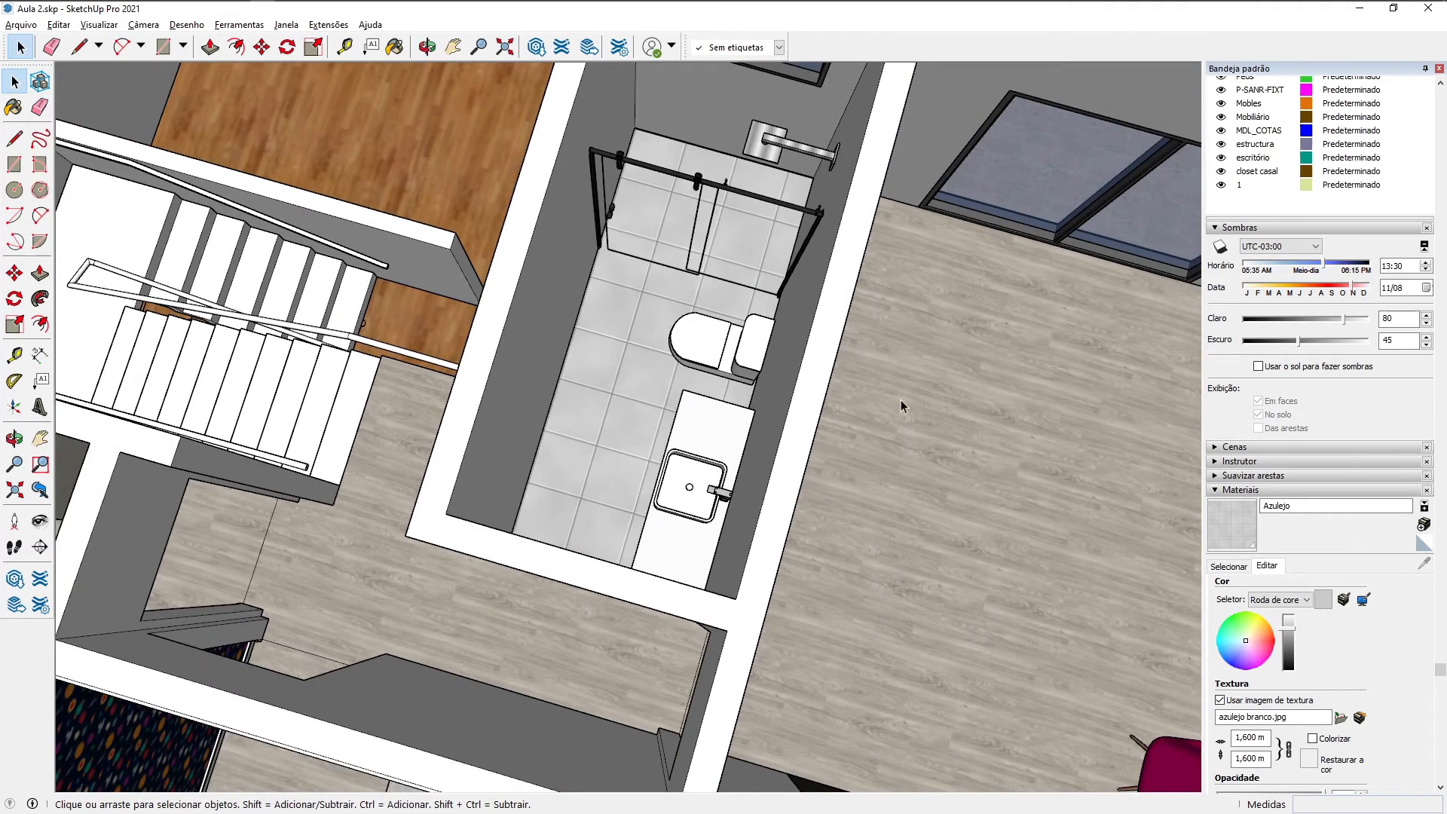
middle_drag(805, 298, 467, 424)
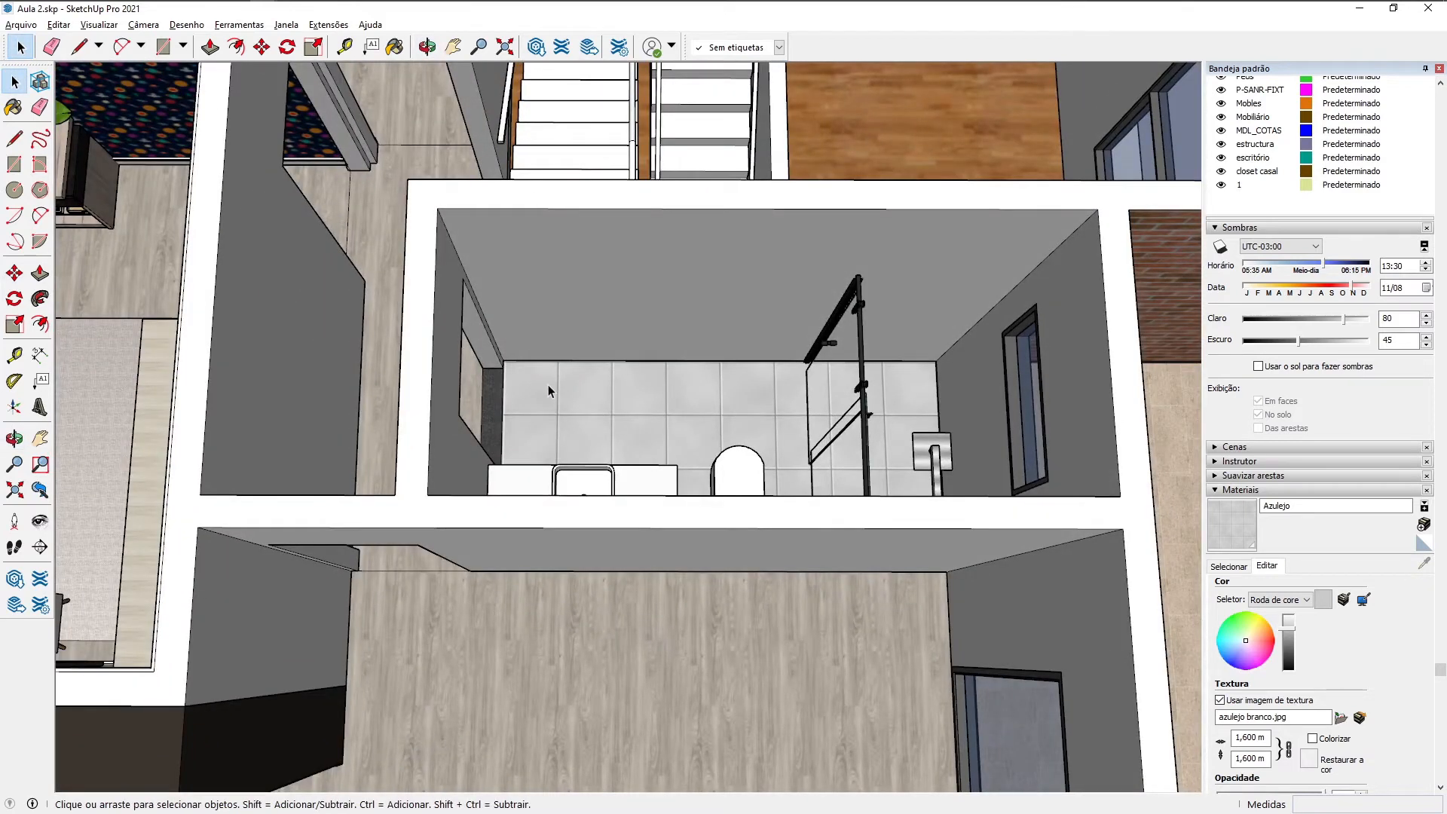
scroll(589, 378, down, 3)
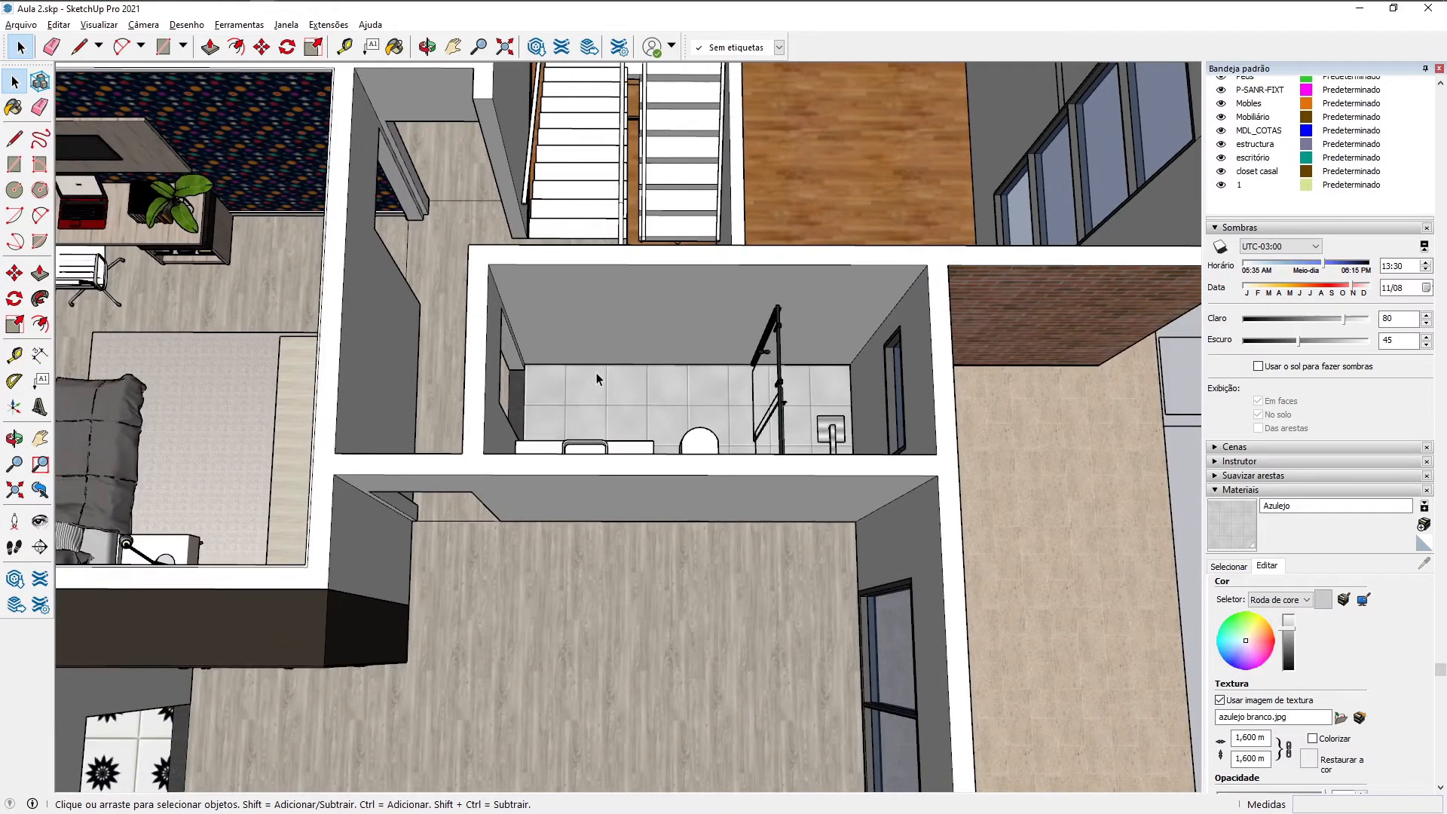
scroll(595, 372, down, 3)
middle_drag(562, 382, 571, 442)
scroll(571, 443, up, 2)
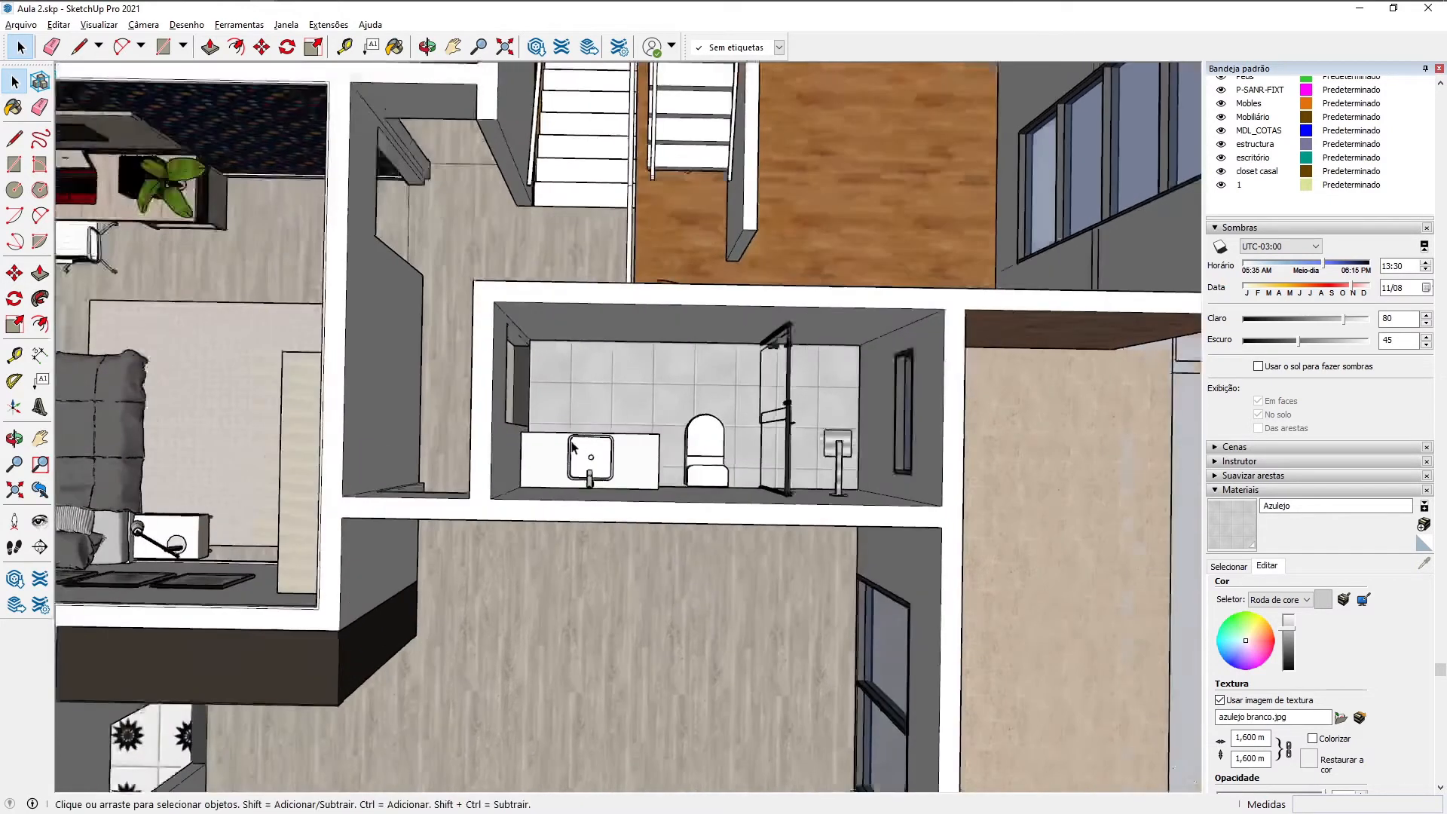
scroll(580, 422, up, 2)
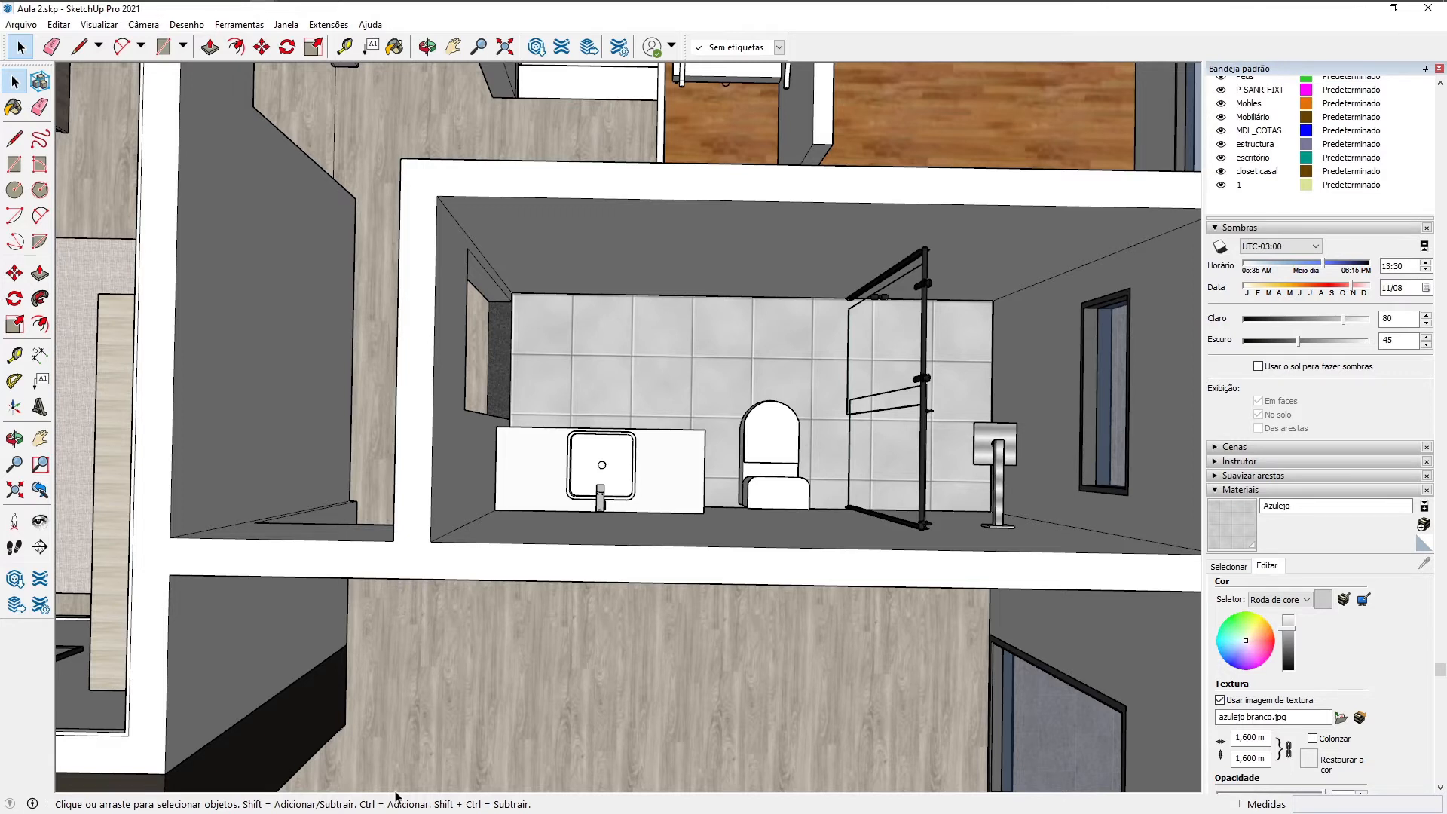
scroll(452, 554, down, 3)
middle_drag(459, 547, 496, 354)
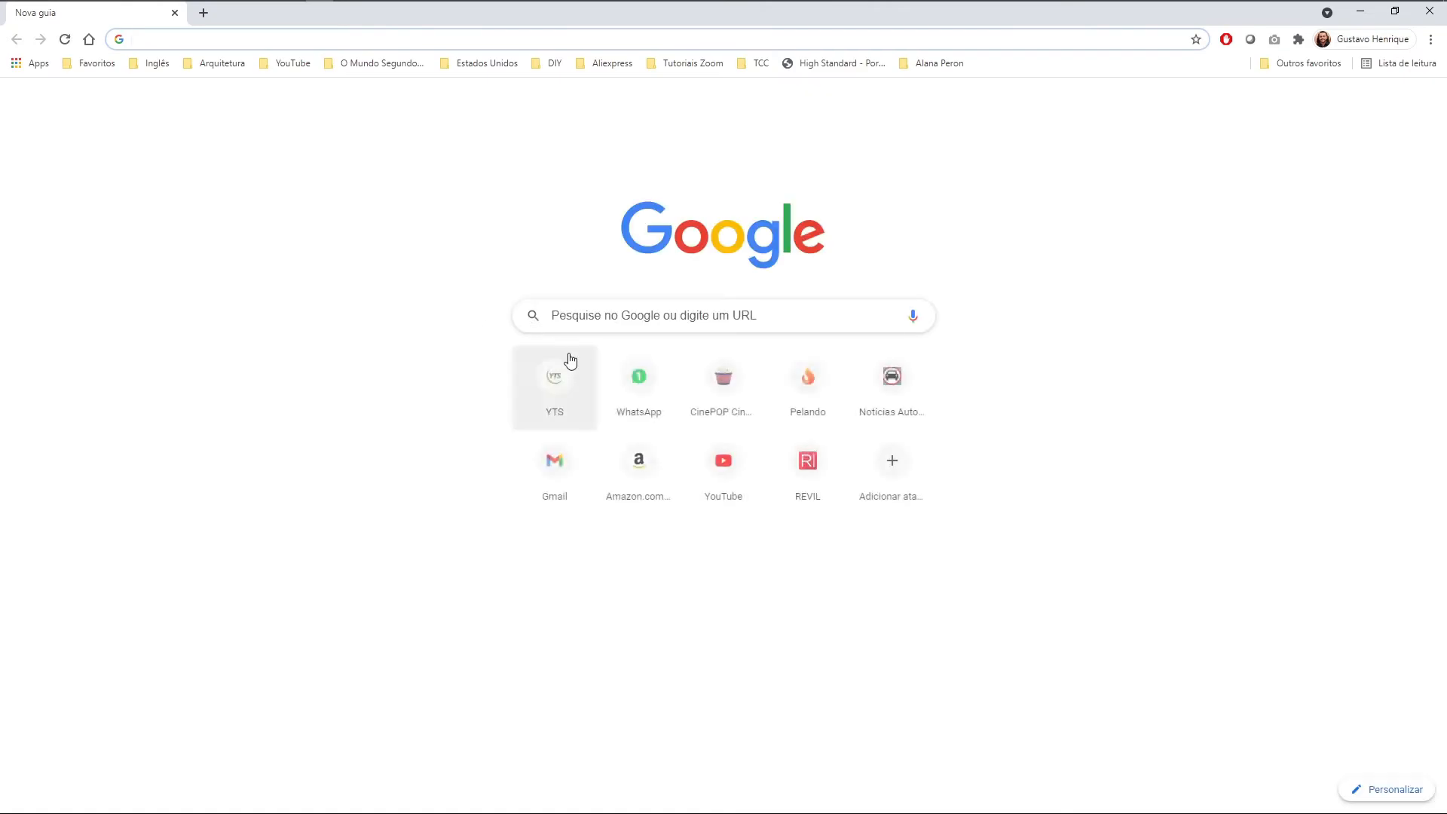
Step: Switch to the Chrome browser and search Google Images for "wood texture seamless"
click(614, 316)
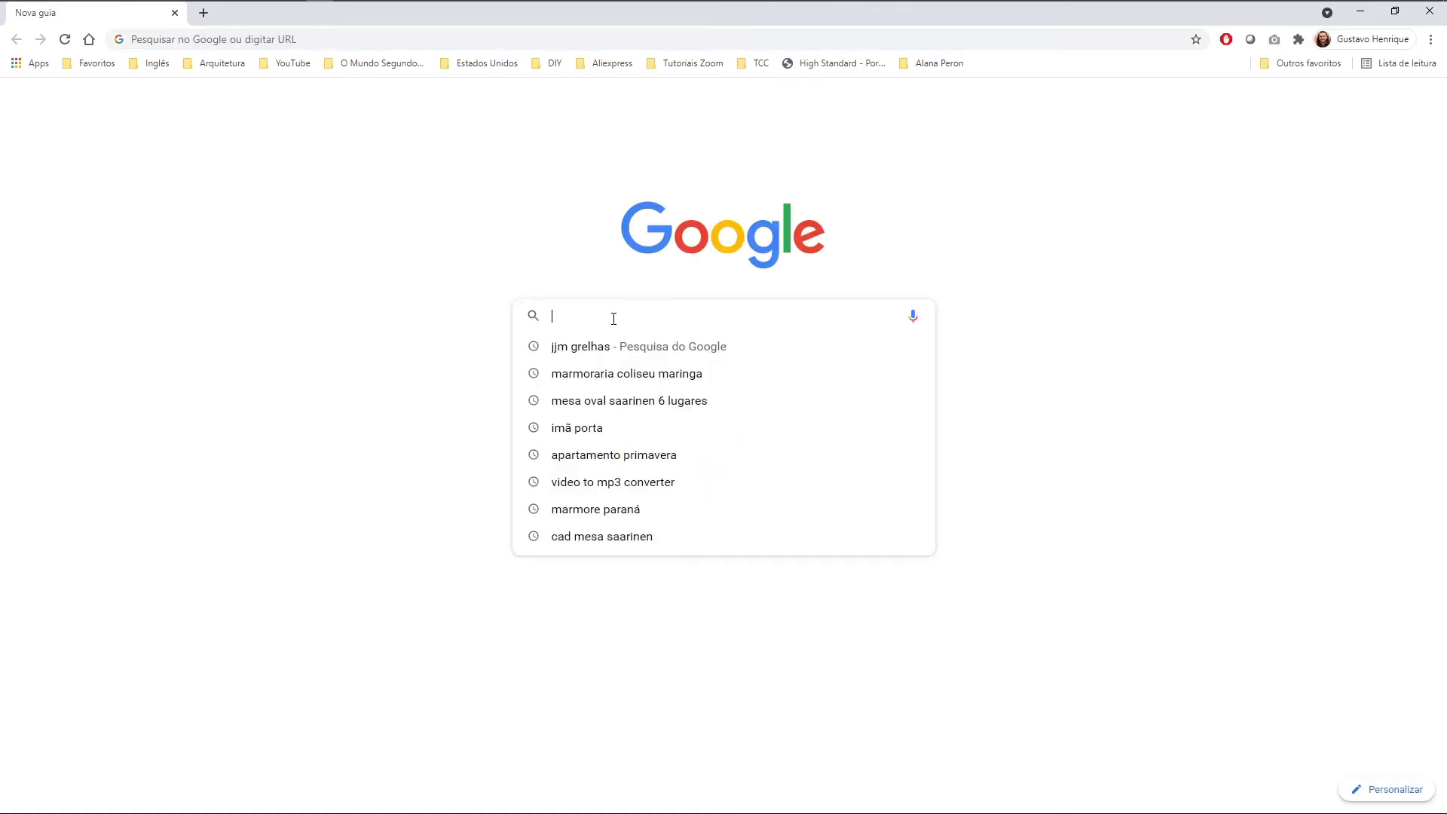
text(g)
key(BackSpace)
key(BackSpace)
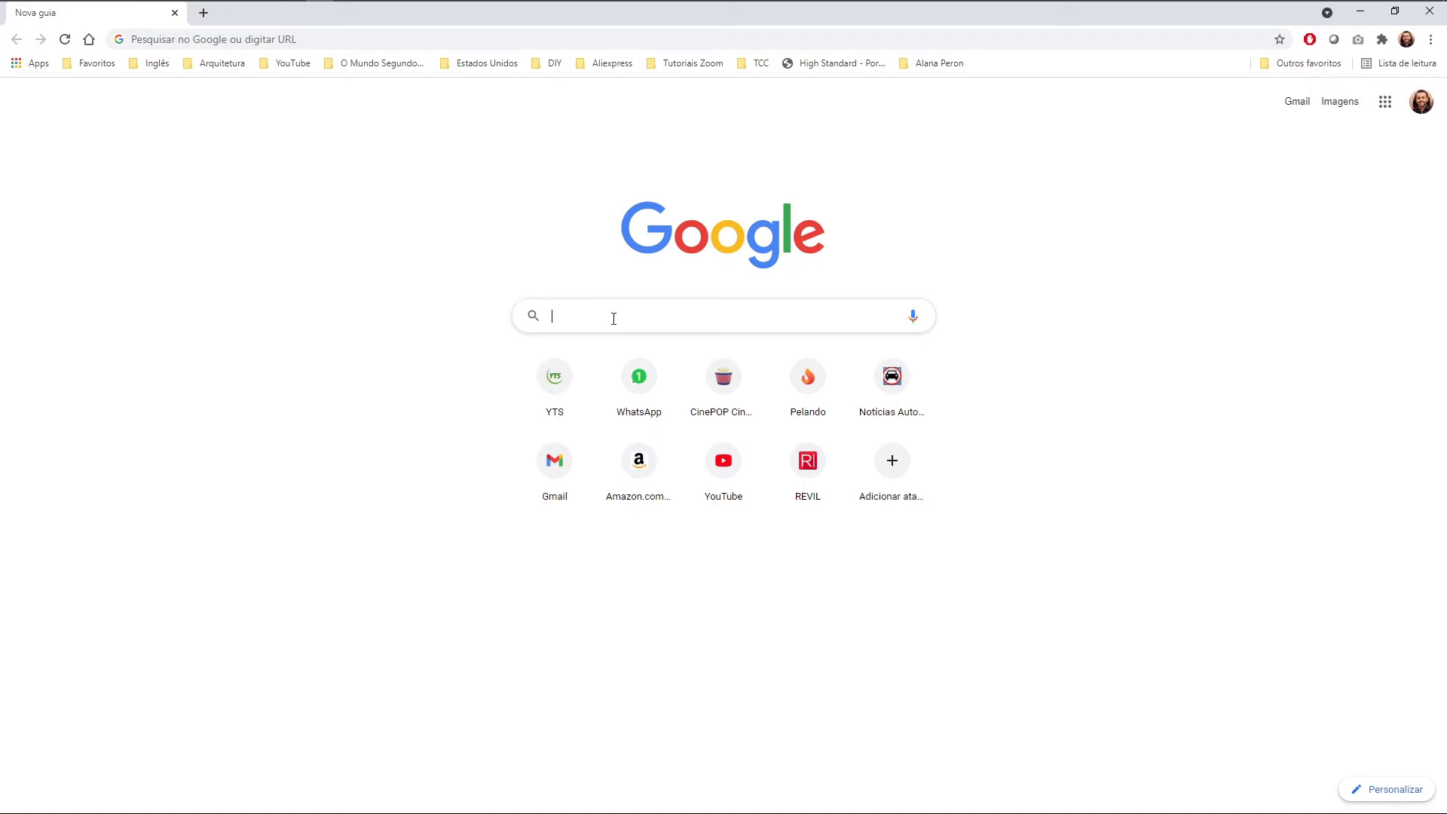
text(wood )
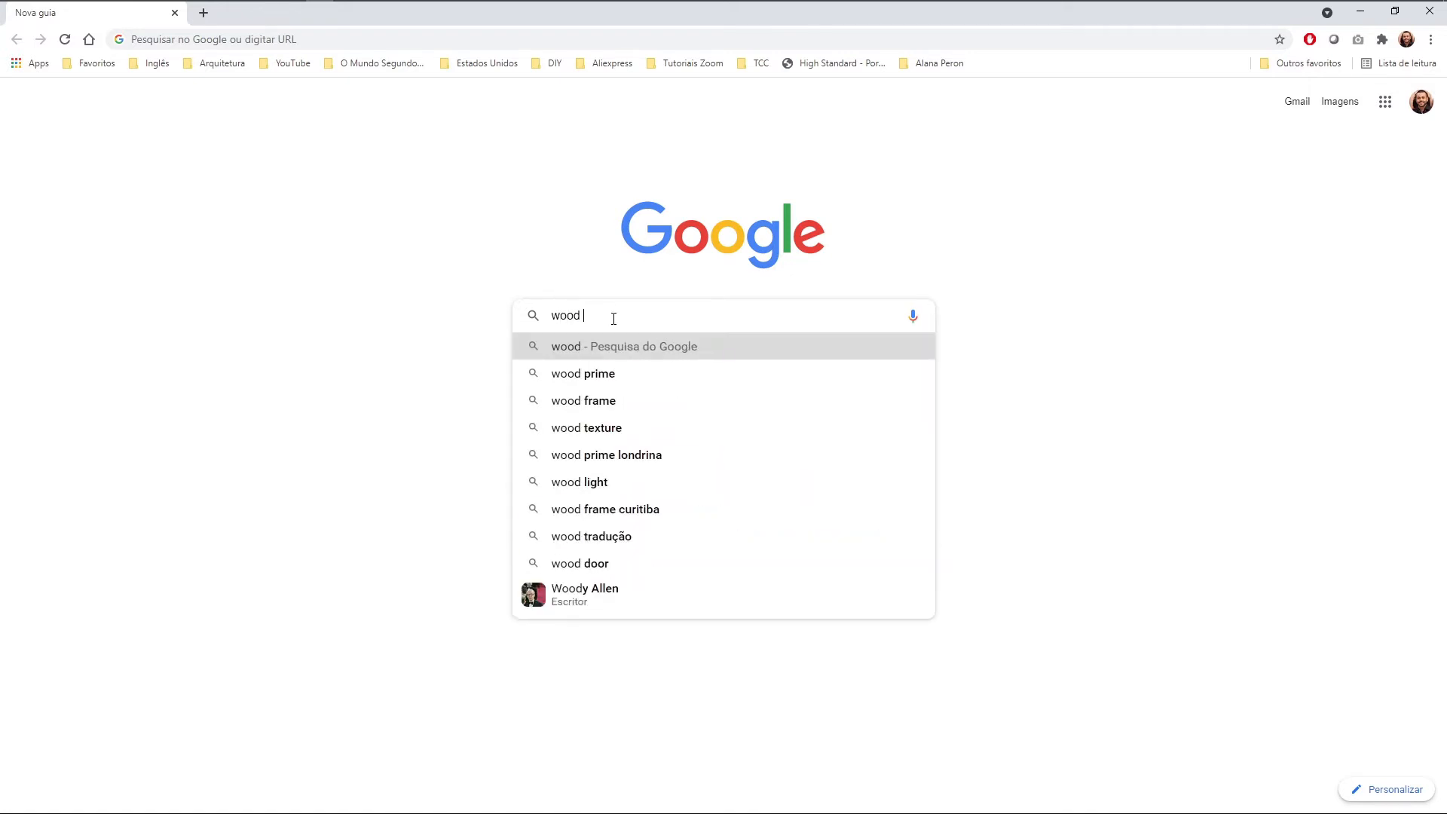
text(texture )
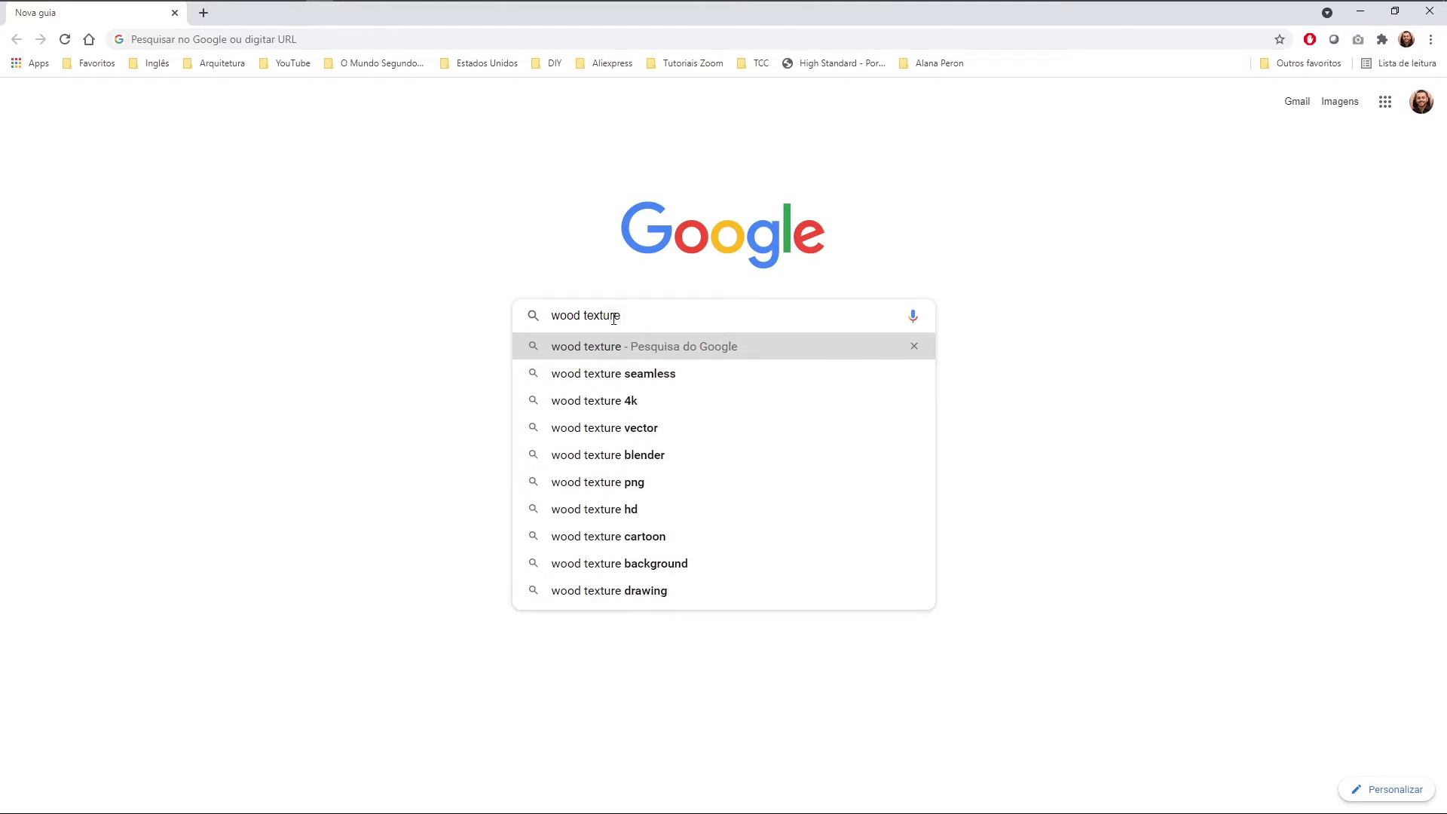
text(seam)
key(BackSpace)
key(Down)
key(Return)
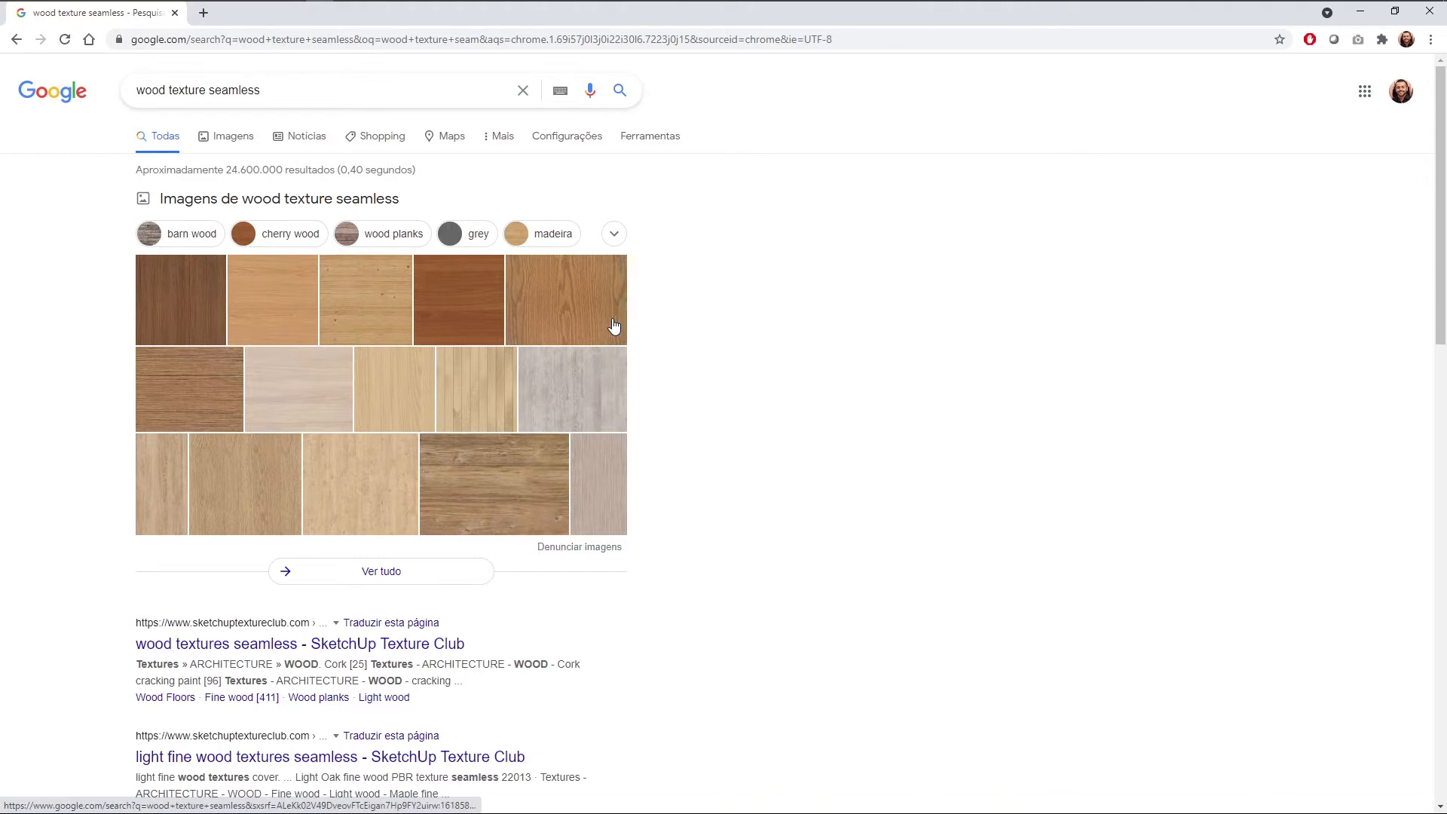
click(256, 141)
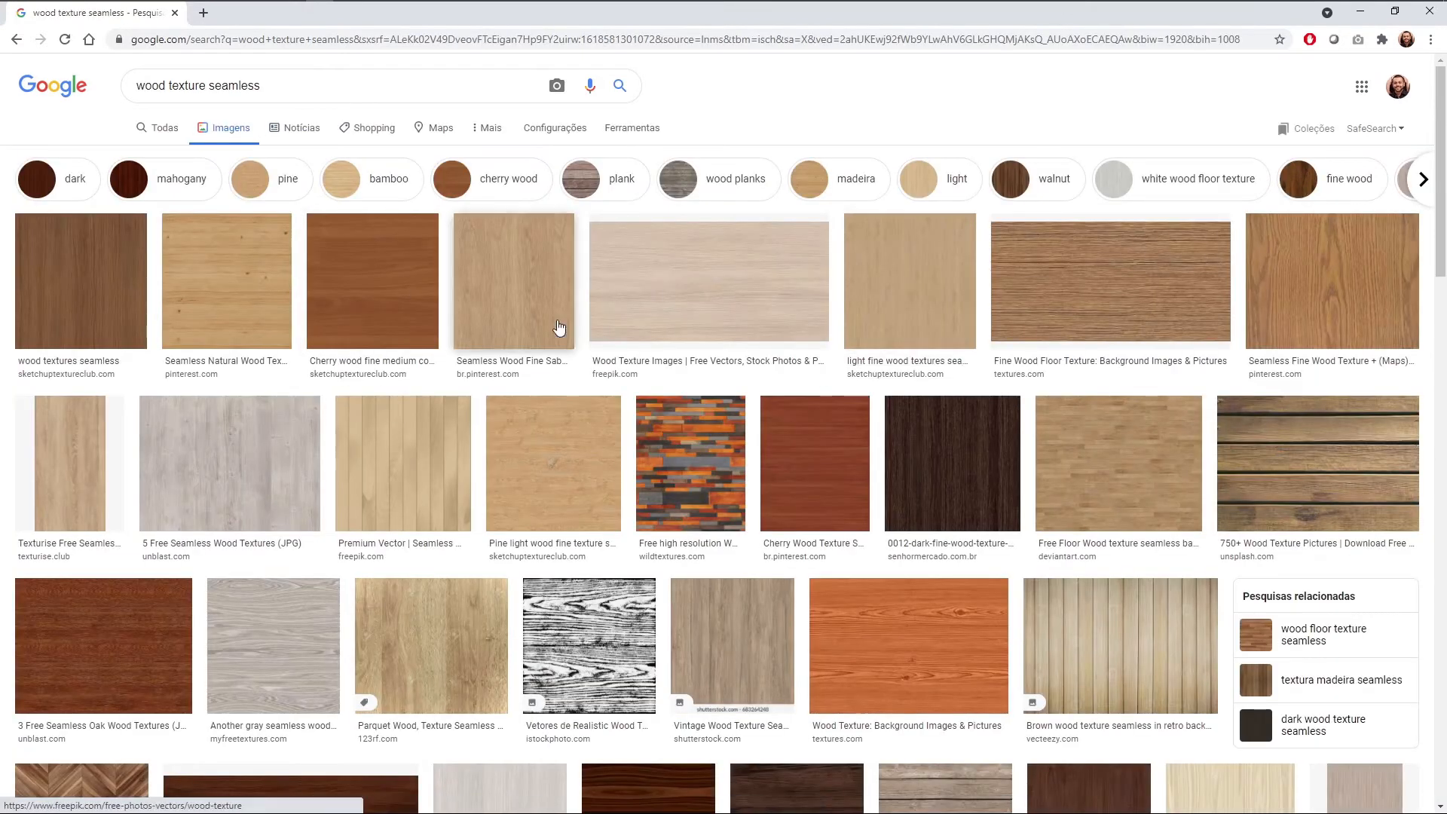
Step: Open the Freepik seamless wood plank texture image from the search results in its own browser tab
click(410, 494)
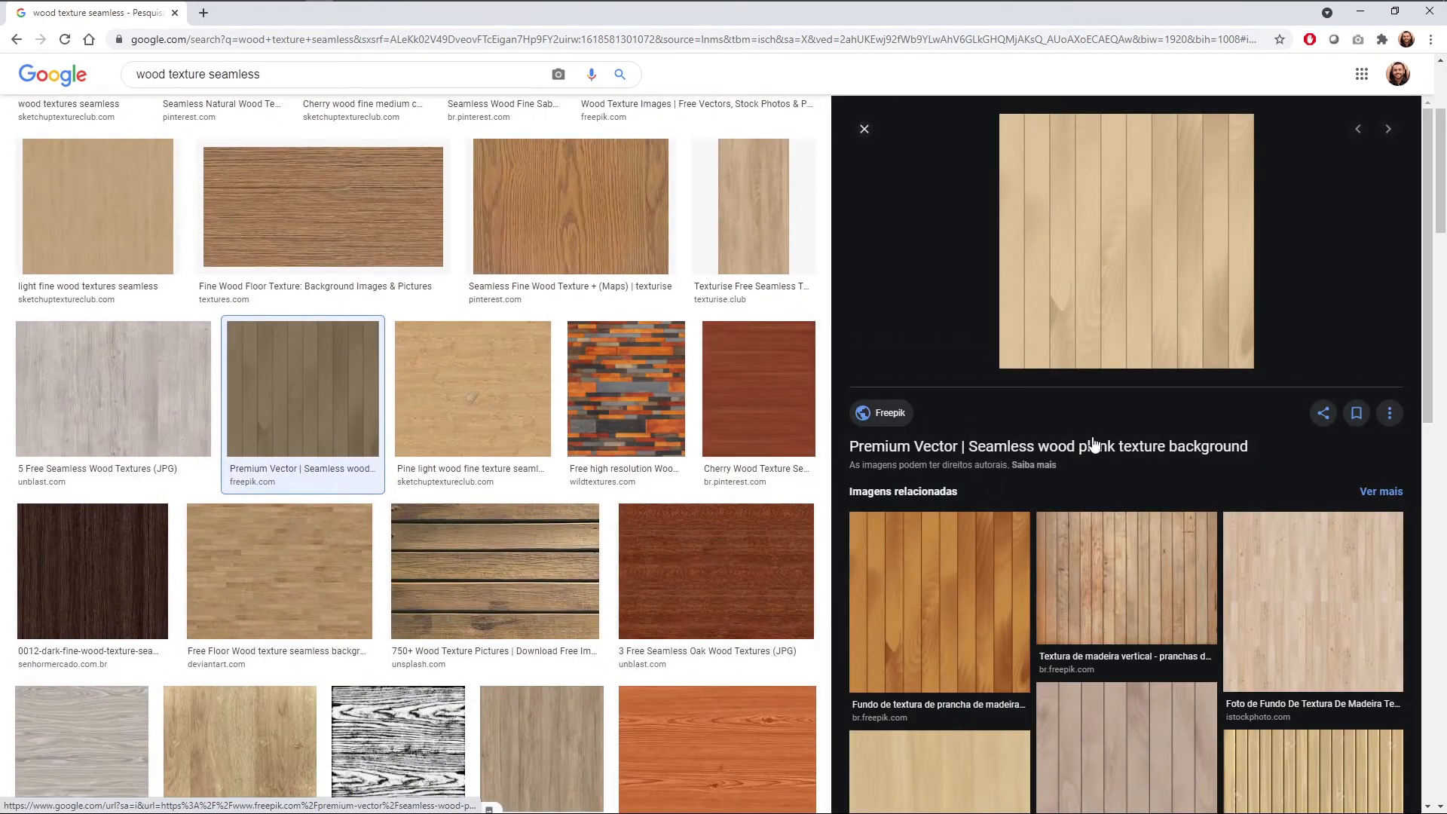
right_click(1060, 218)
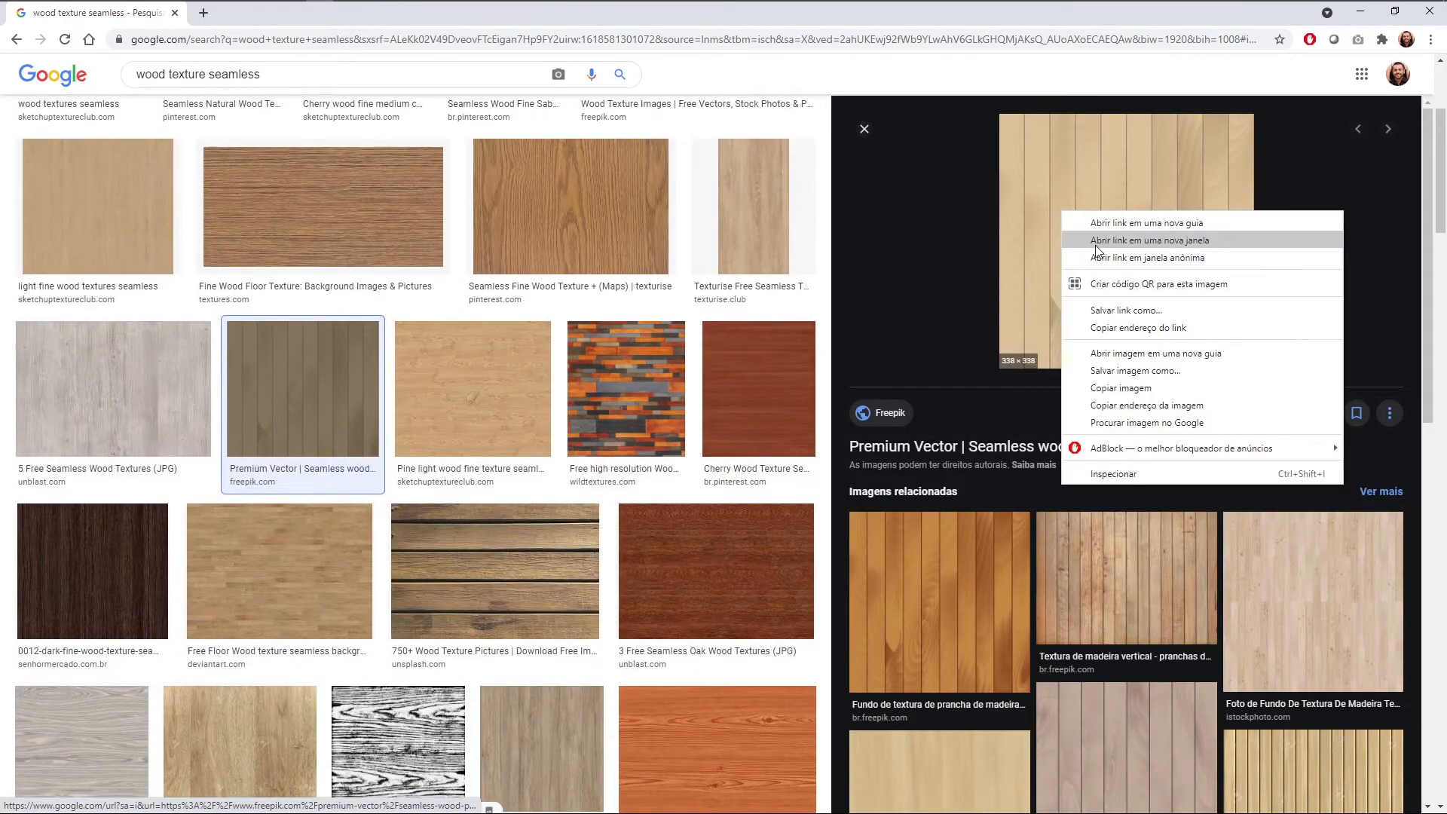
click(1104, 350)
click(252, 21)
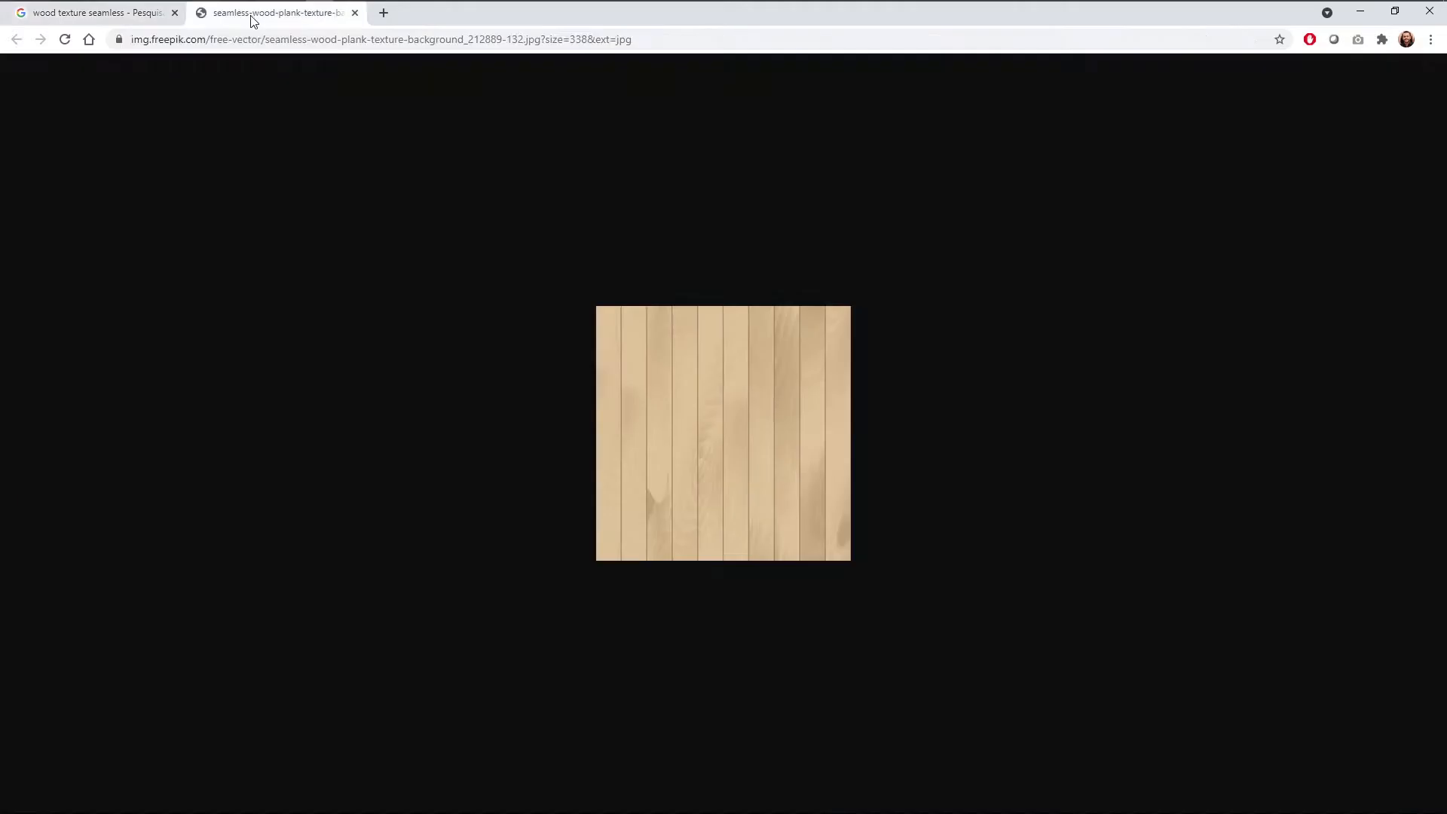
Step: Save the wood plank image as seamless-wood-plank-texture-background_212889-132.jpg in the Curso SketchUp 2022 folder on drive D
right_click(744, 451)
click(793, 492)
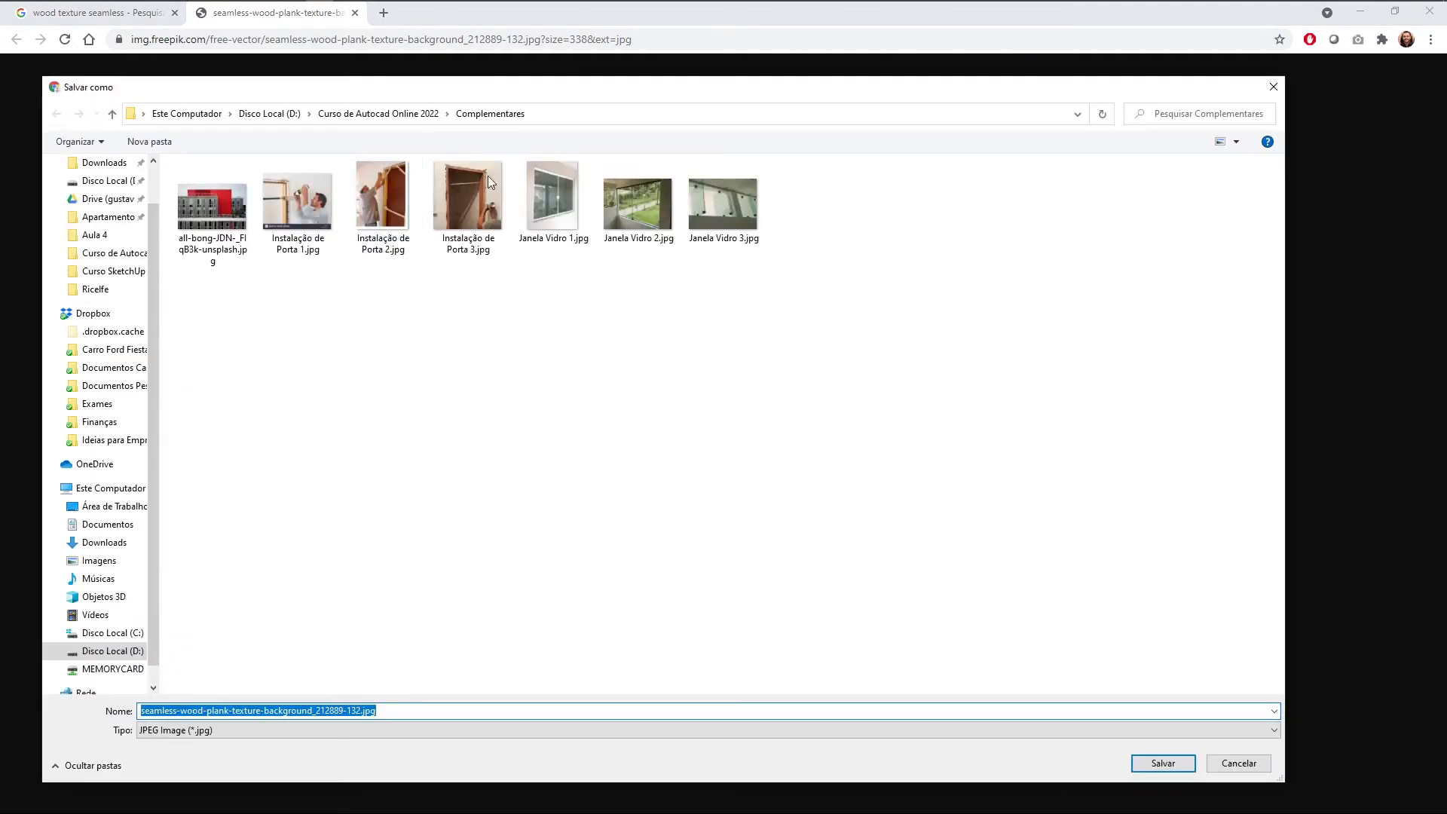
click(424, 122)
click(269, 114)
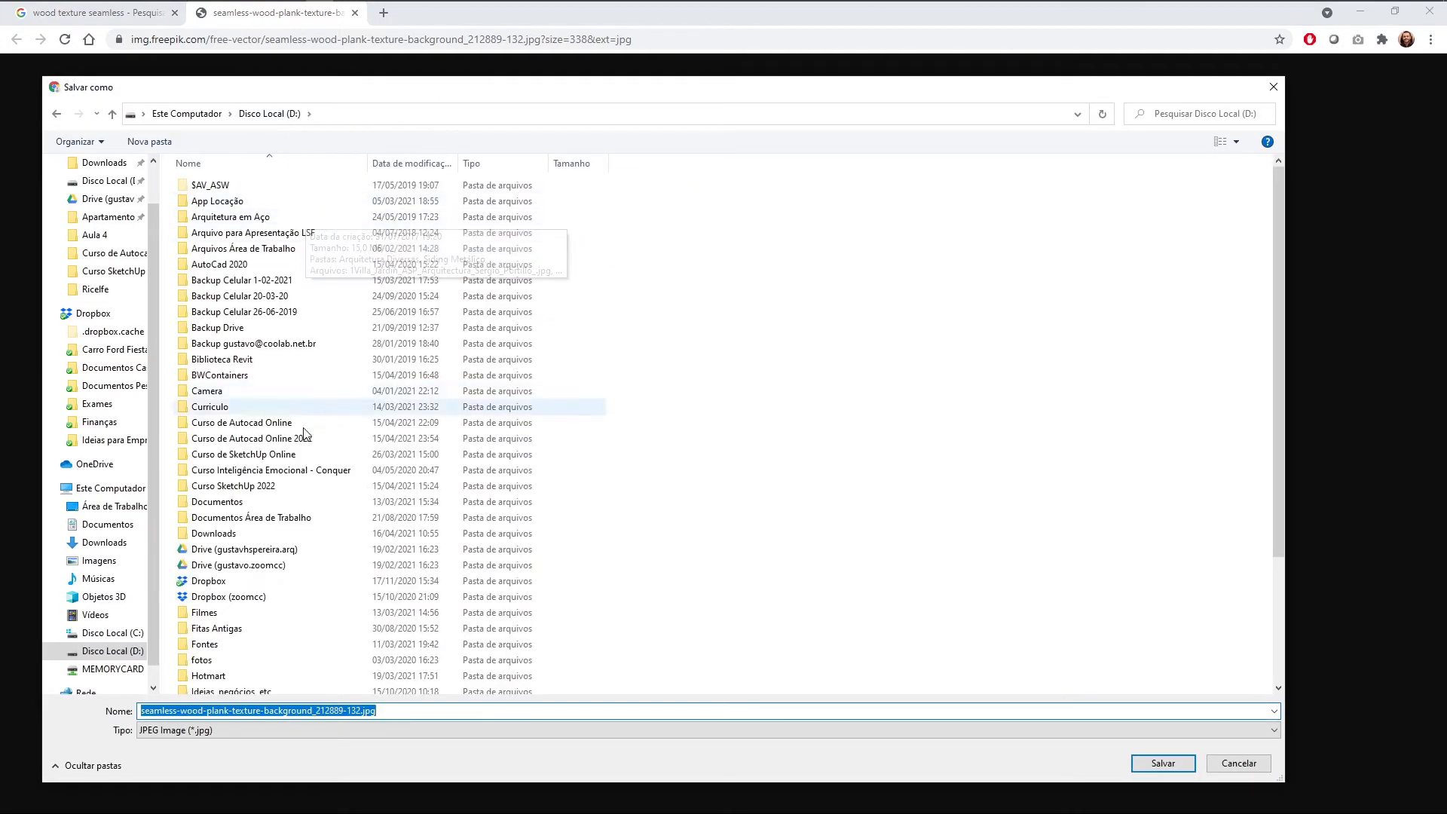
double_click(260, 485)
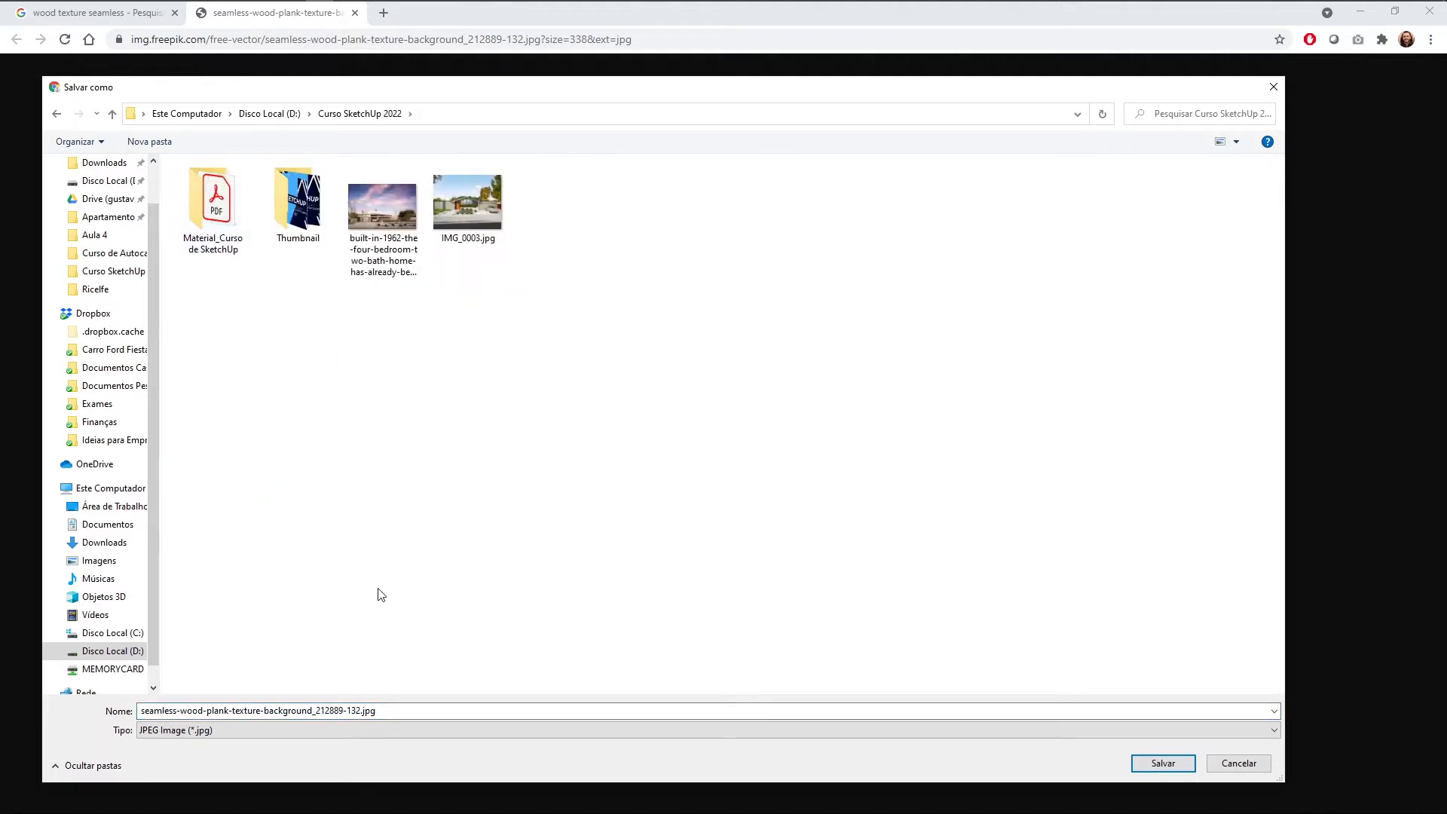
click(1163, 763)
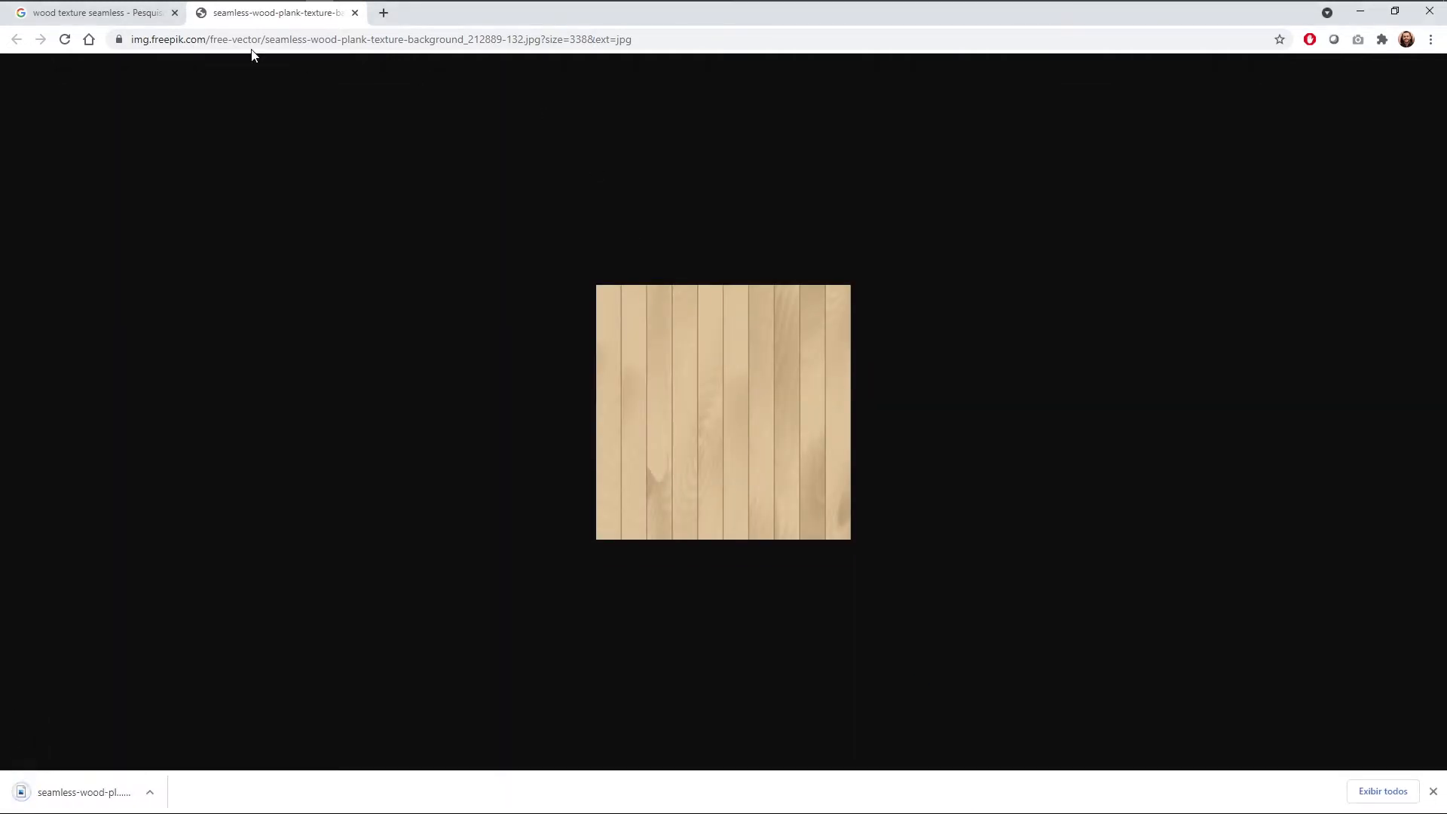
Step: Find the Crushpixel weathered grey plank texture in the wood image results and open the image in its own tab
click(143, 13)
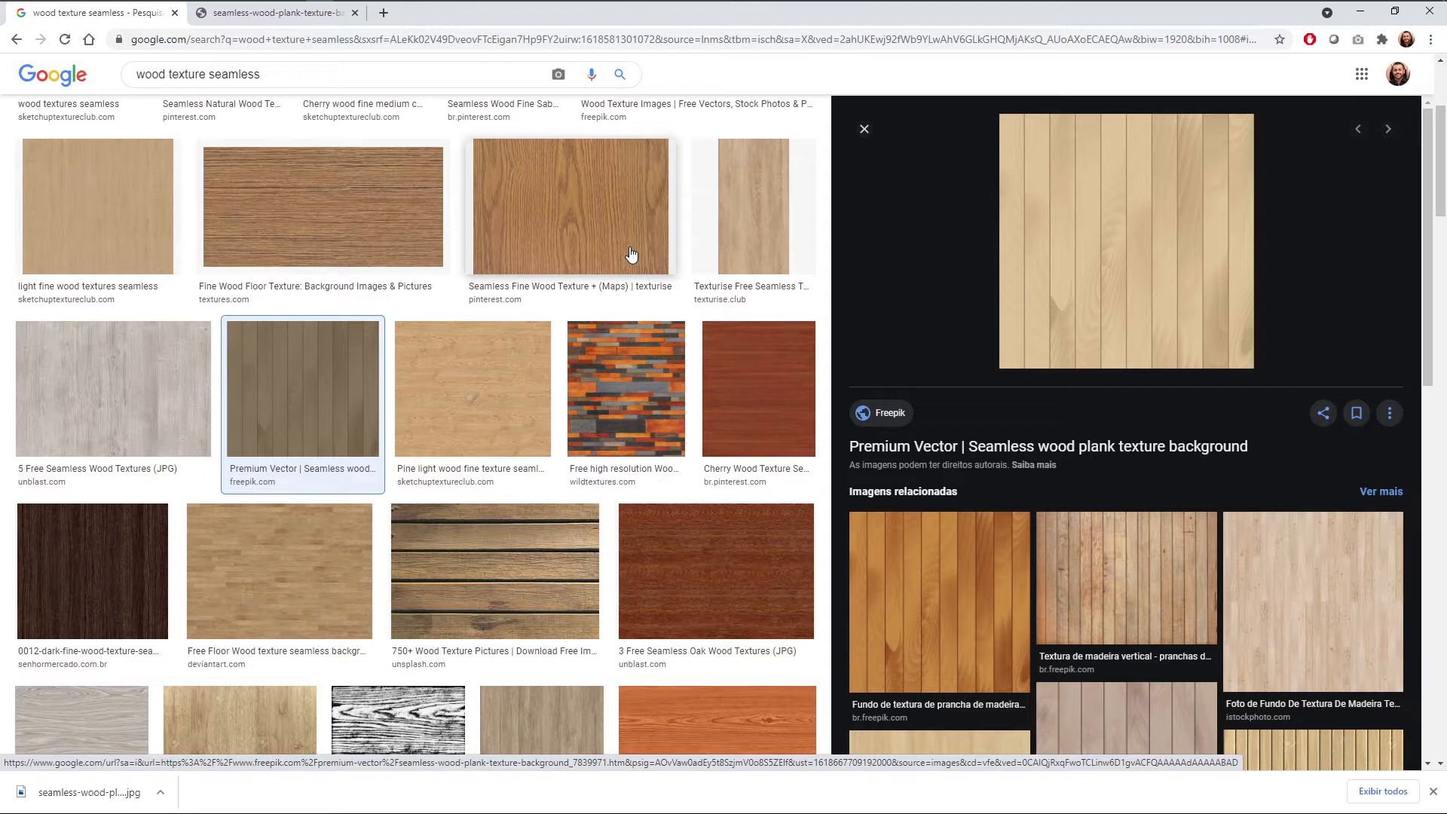
scroll(631, 253, down, 3)
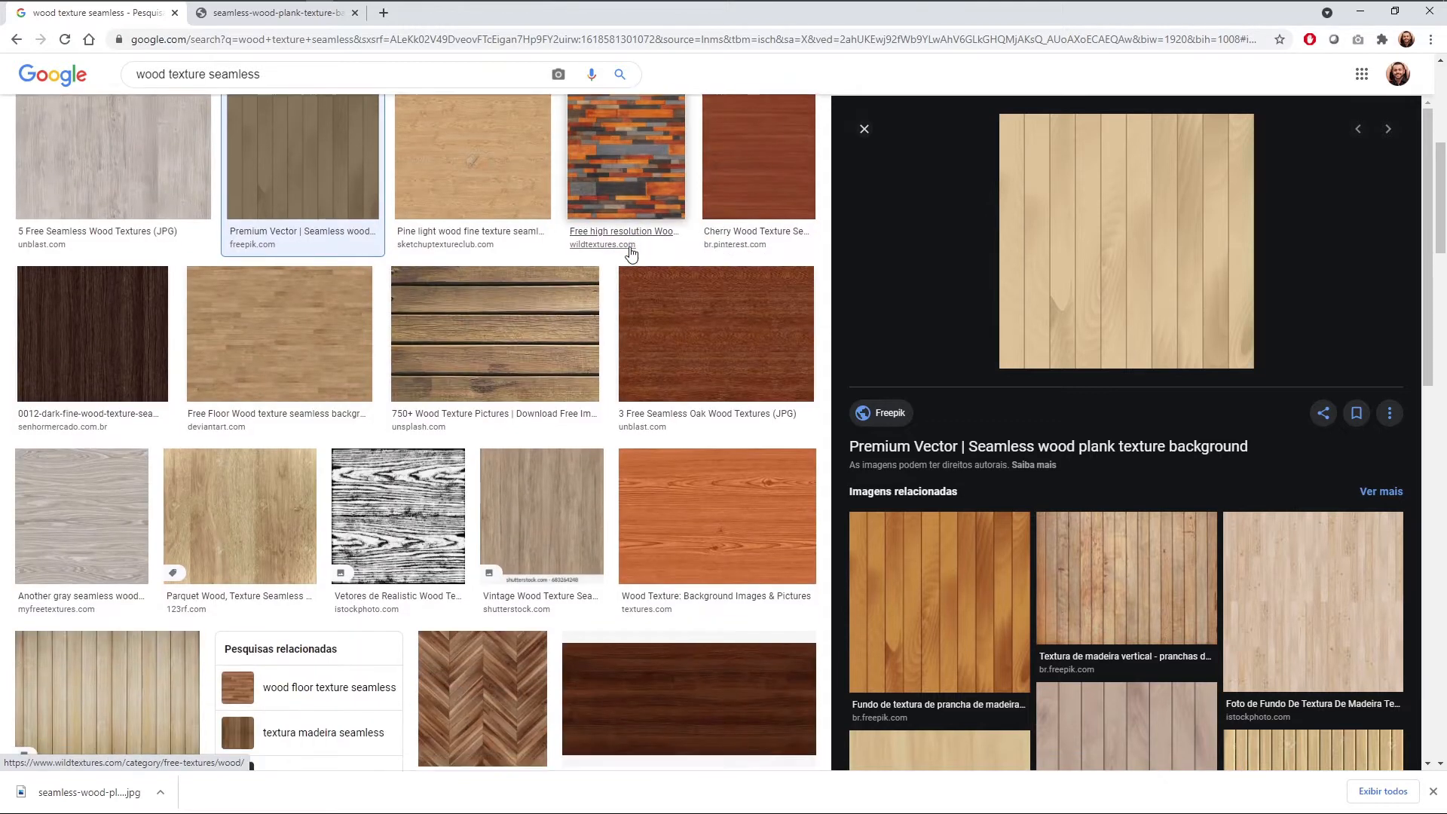
scroll(632, 253, down, 2)
scroll(631, 253, down, 4)
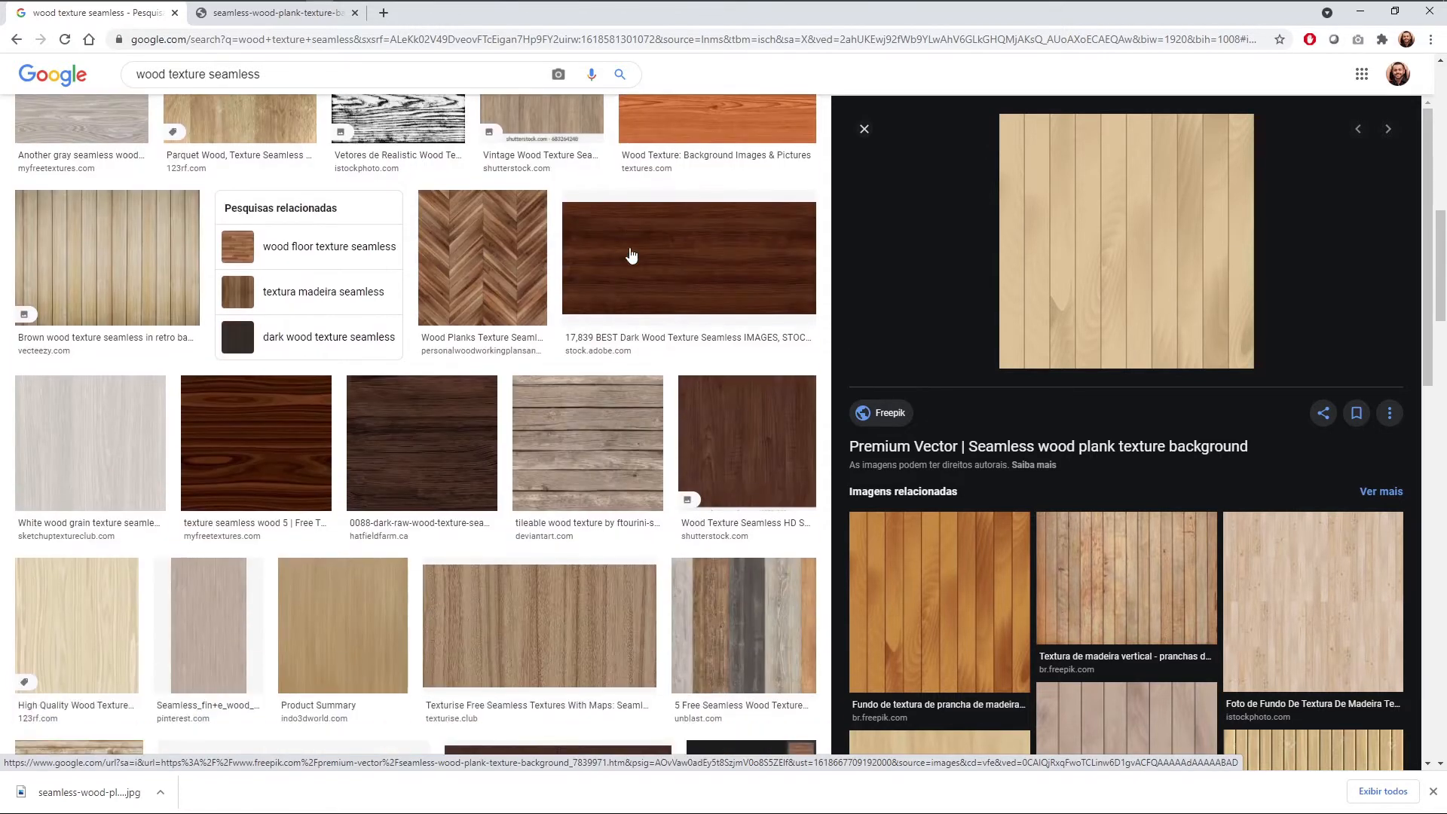
scroll(631, 253, down, 1)
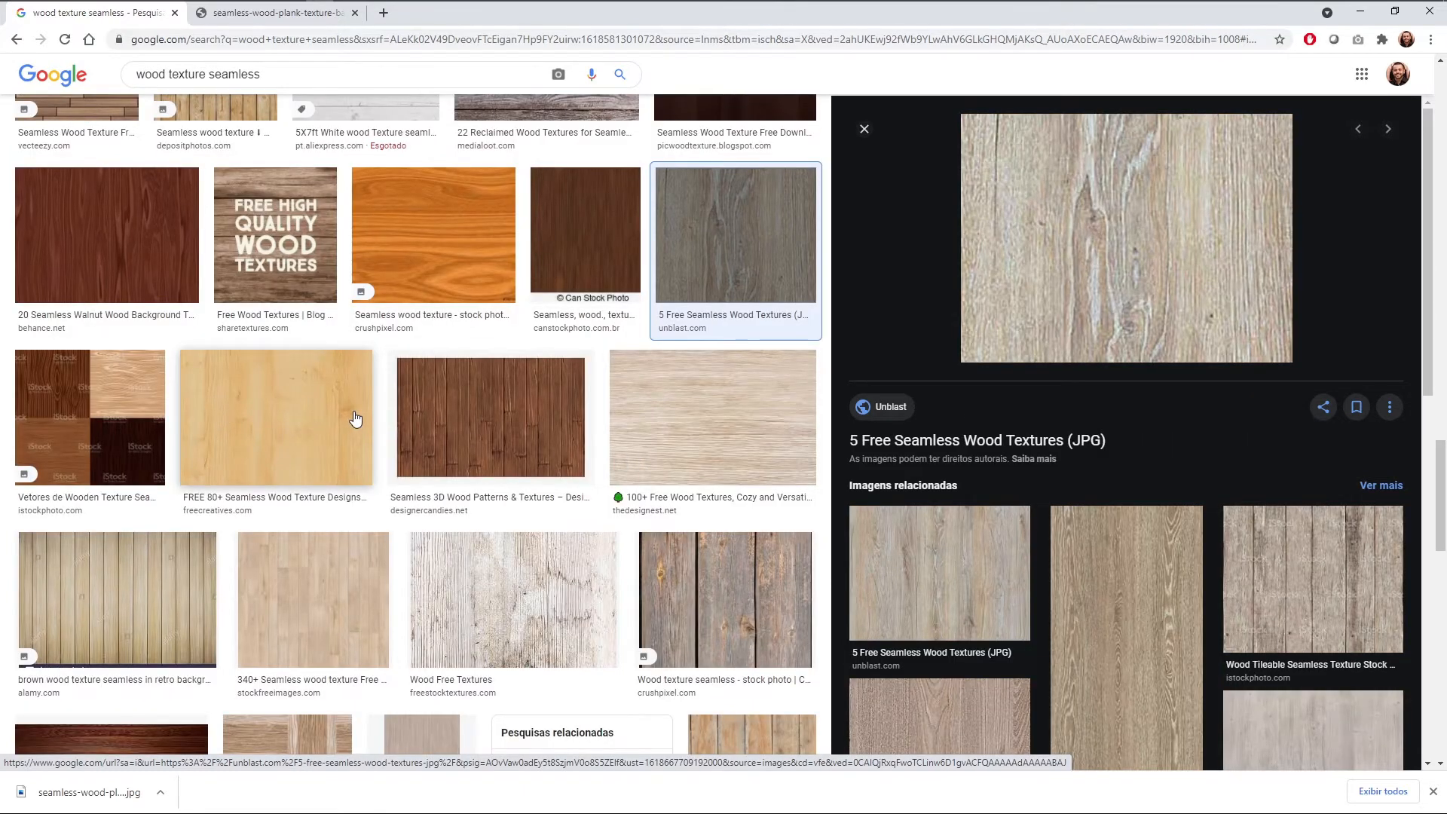
click(743, 624)
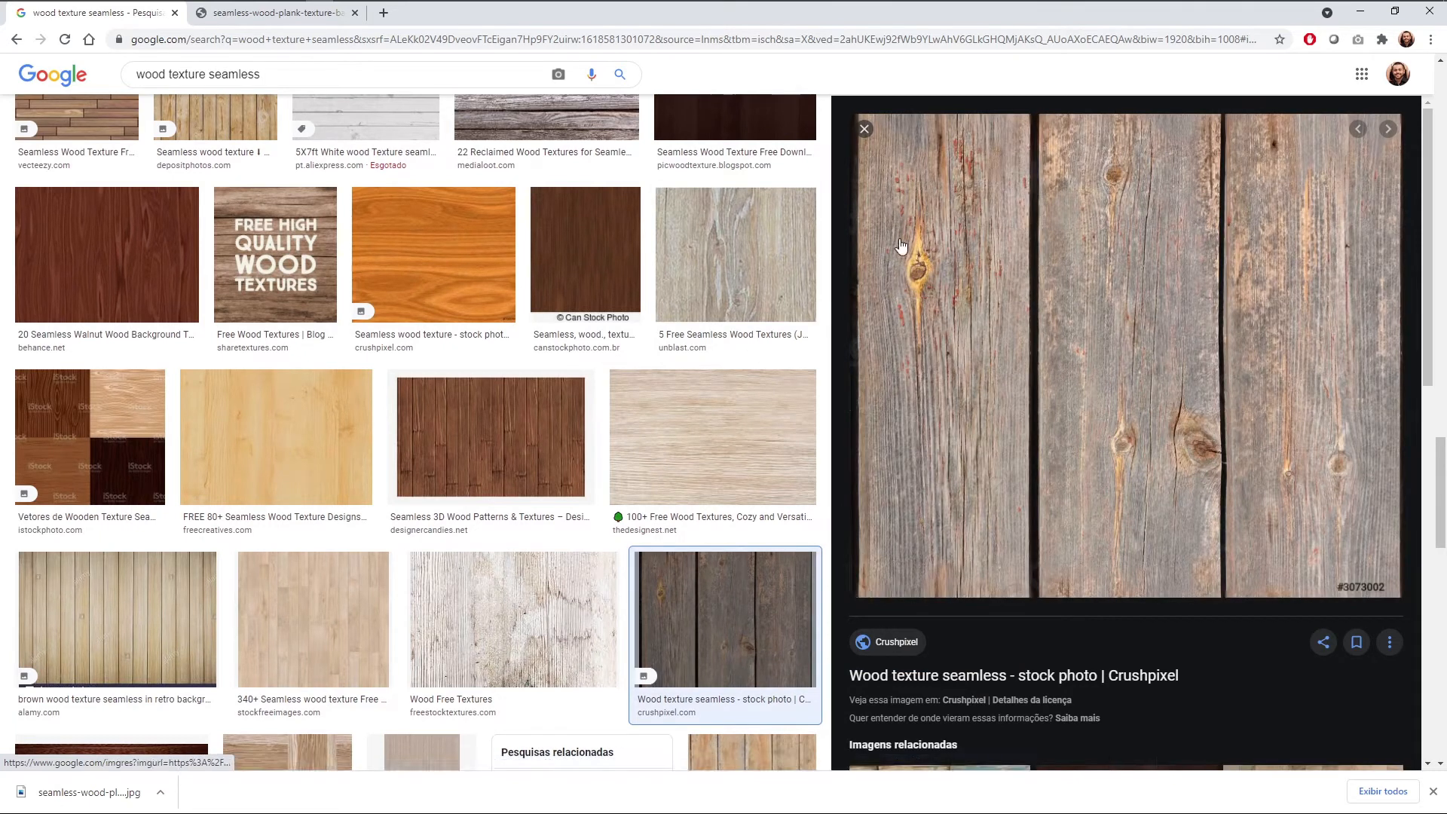
right_click(1014, 240)
click(1041, 375)
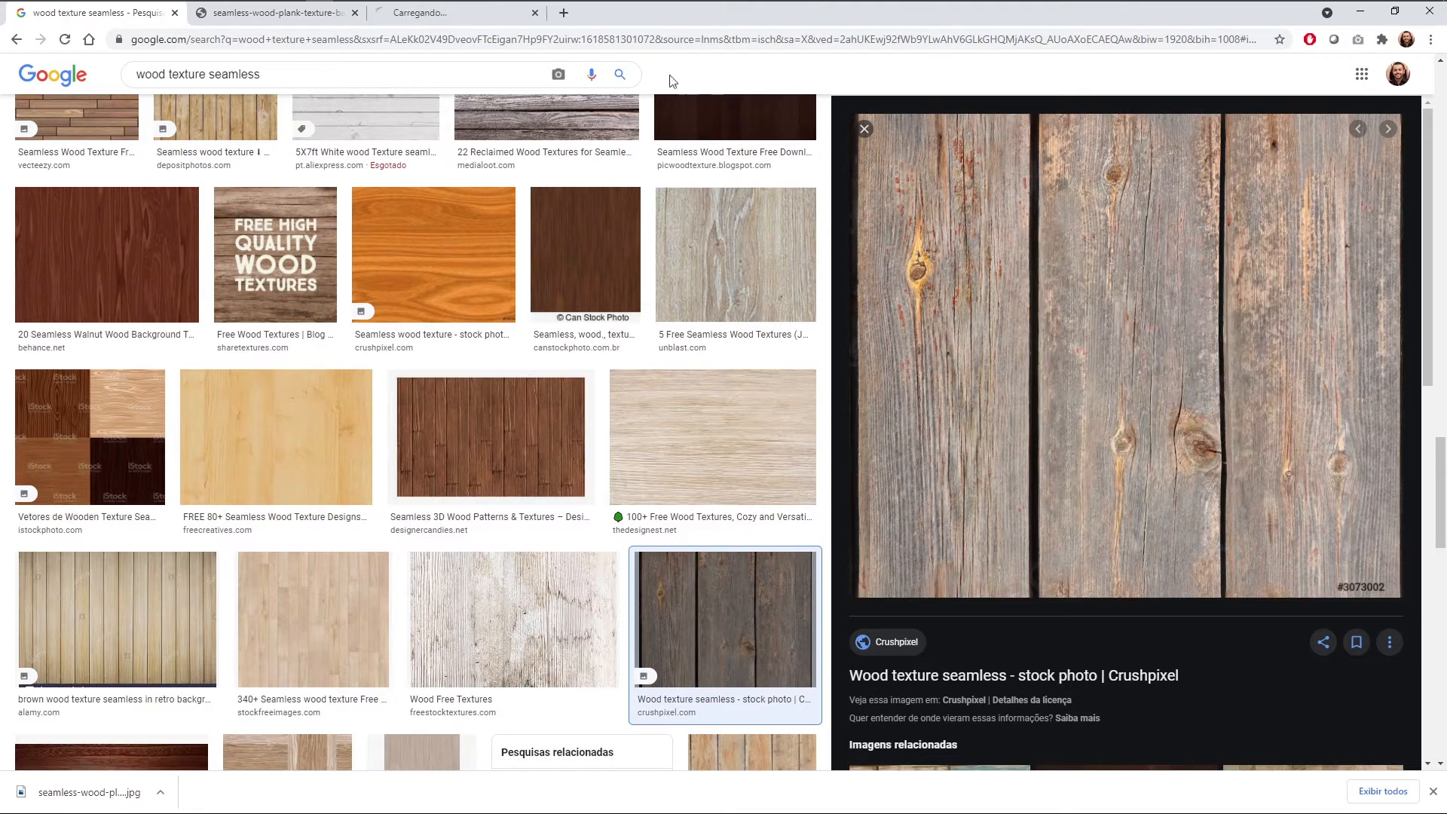
click(474, 22)
Step: Save the weathered plank image as wood-texture-seamless-3073002.jpg in the Curso SketchUp 2022 folder
right_click(553, 289)
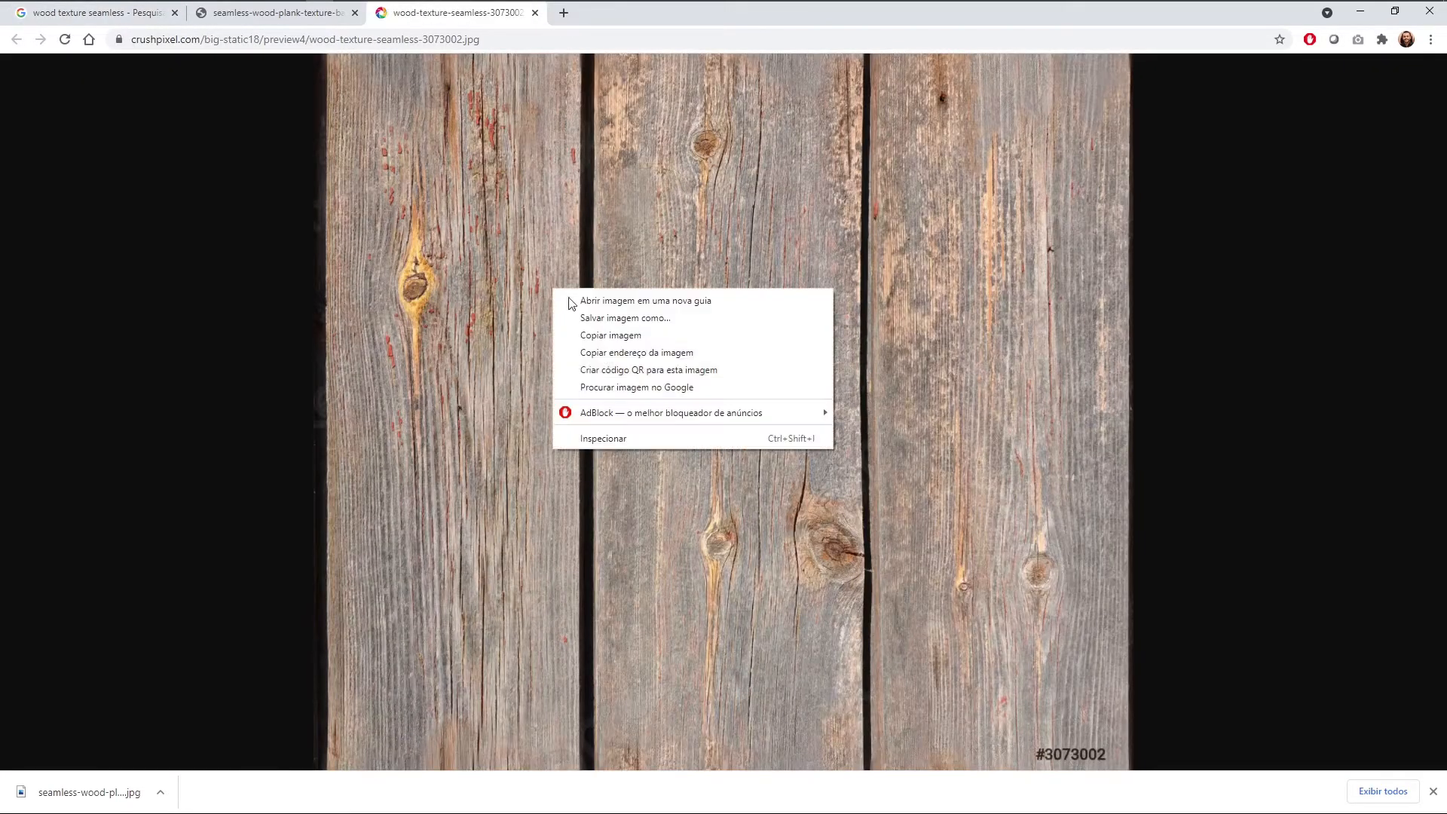
click(636, 319)
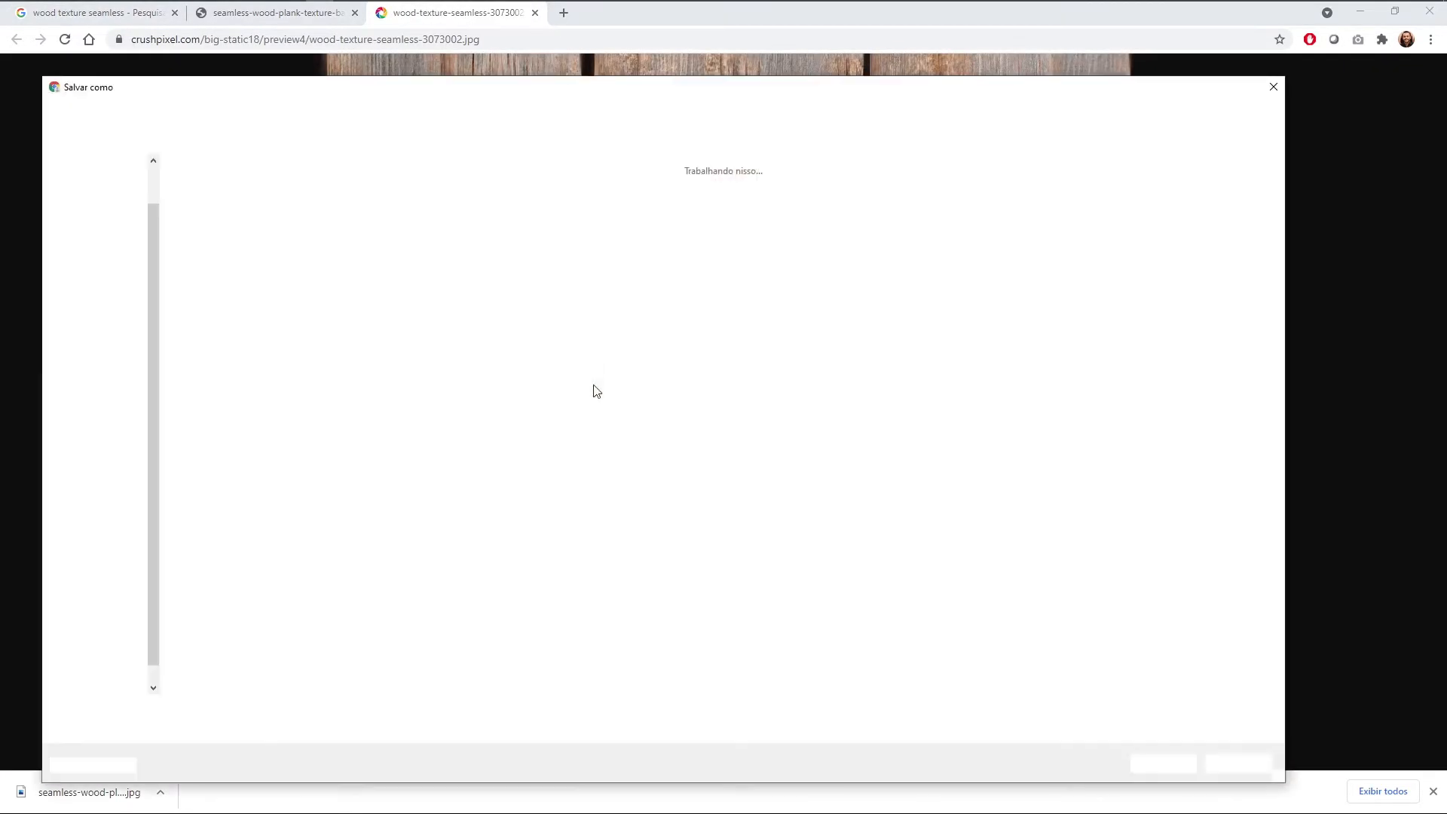
click(1162, 764)
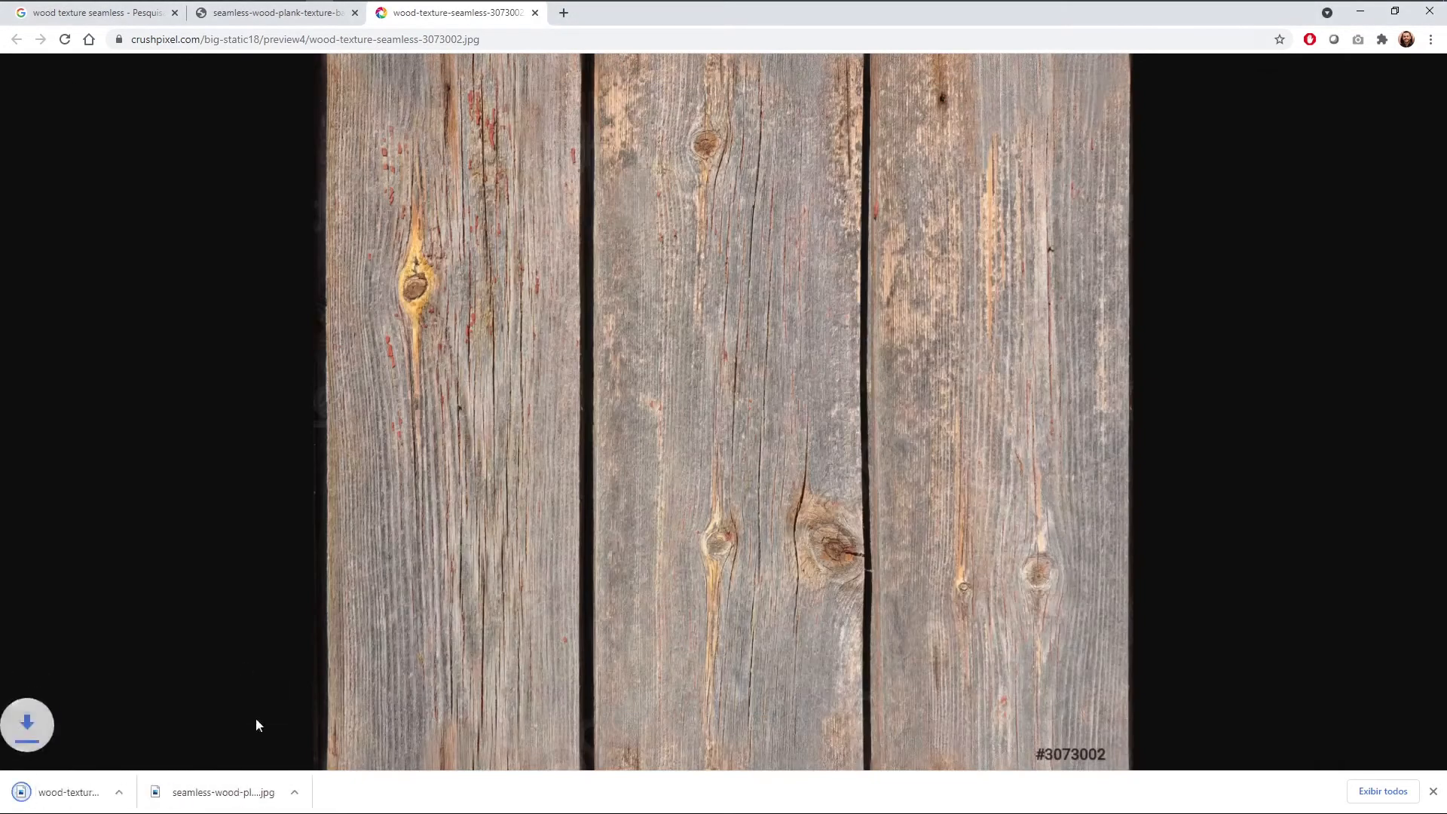
Step: Switch to SketchUp and open the upper-floor walls for editing at the white facade panel beside the tall window
mouse_move(307, 15)
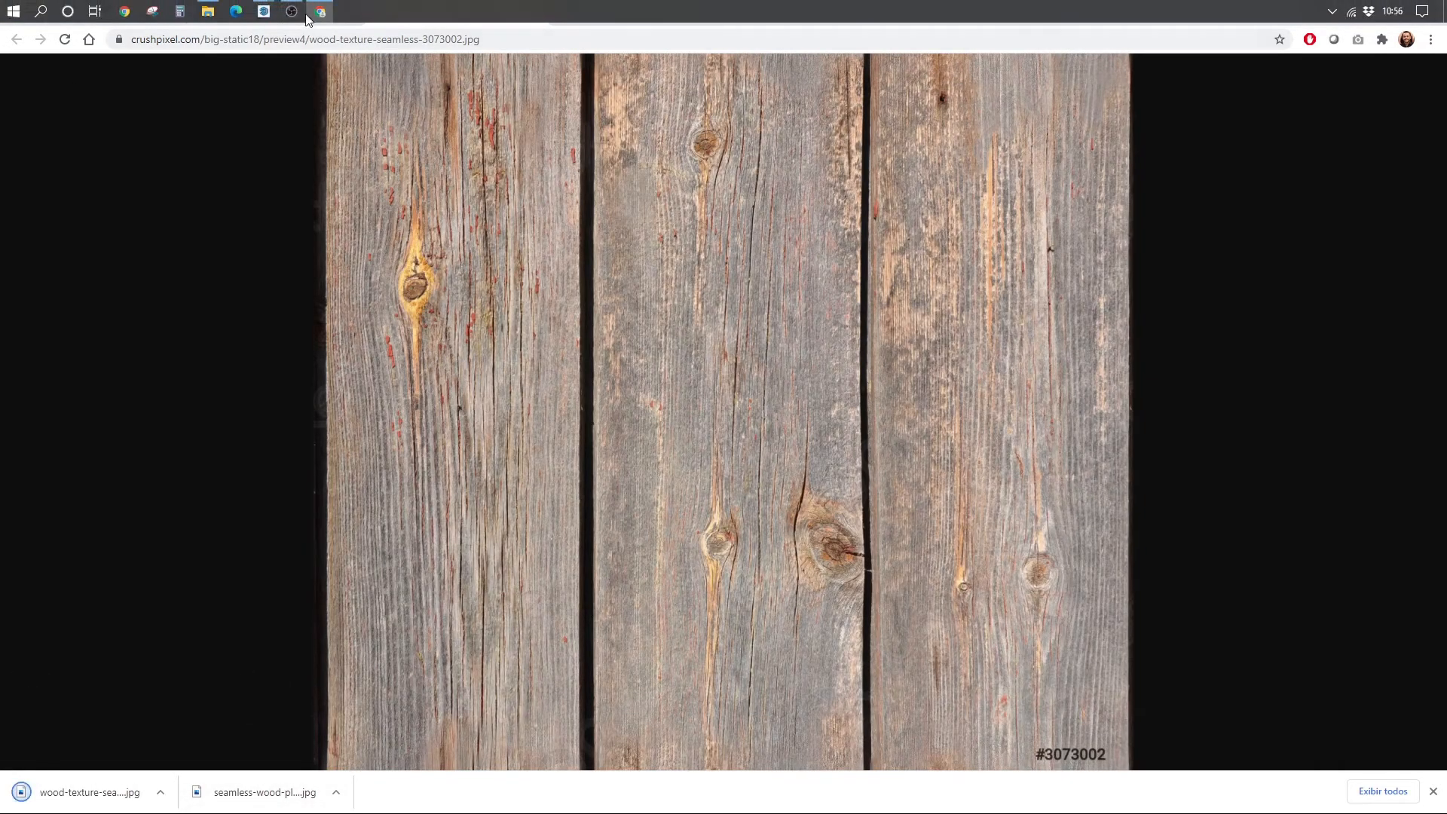
click(143, 85)
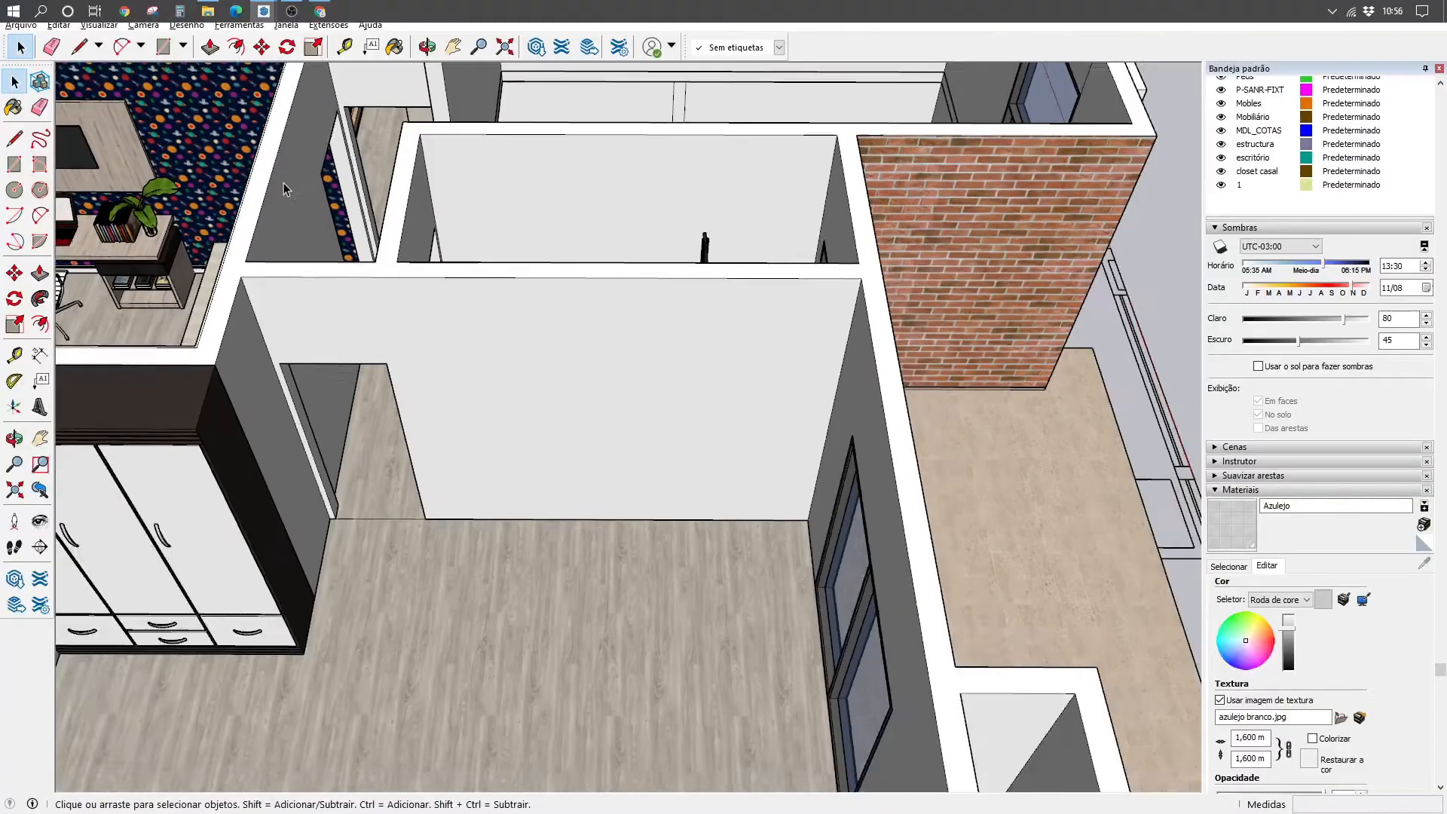
middle_drag(630, 347, 329, 214)
scroll(329, 213, down, 2)
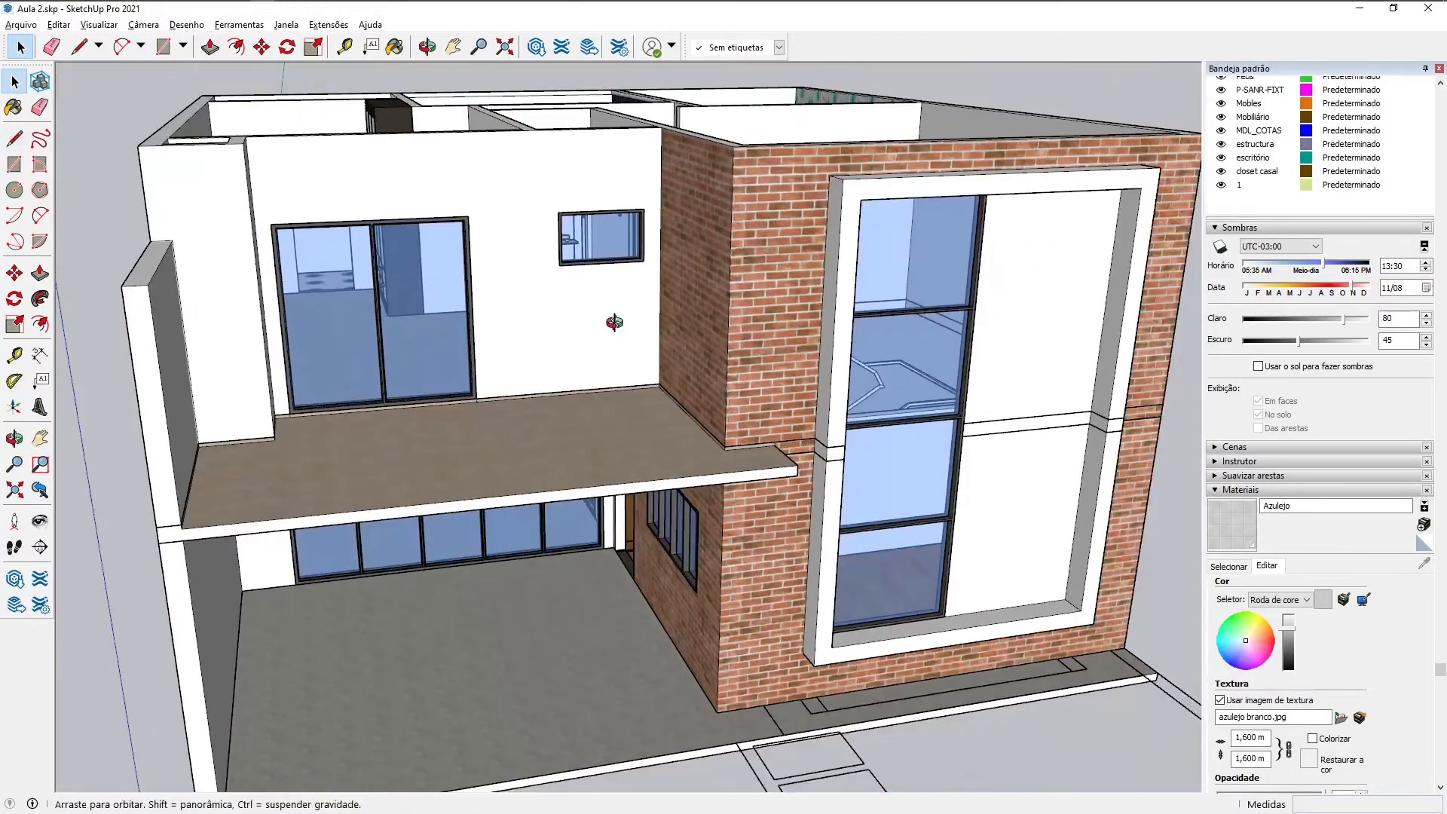
middle_drag(613, 320, 535, 313)
scroll(799, 299, up, 2)
scroll(799, 299, up, 2)
middle_drag(804, 301, 788, 319)
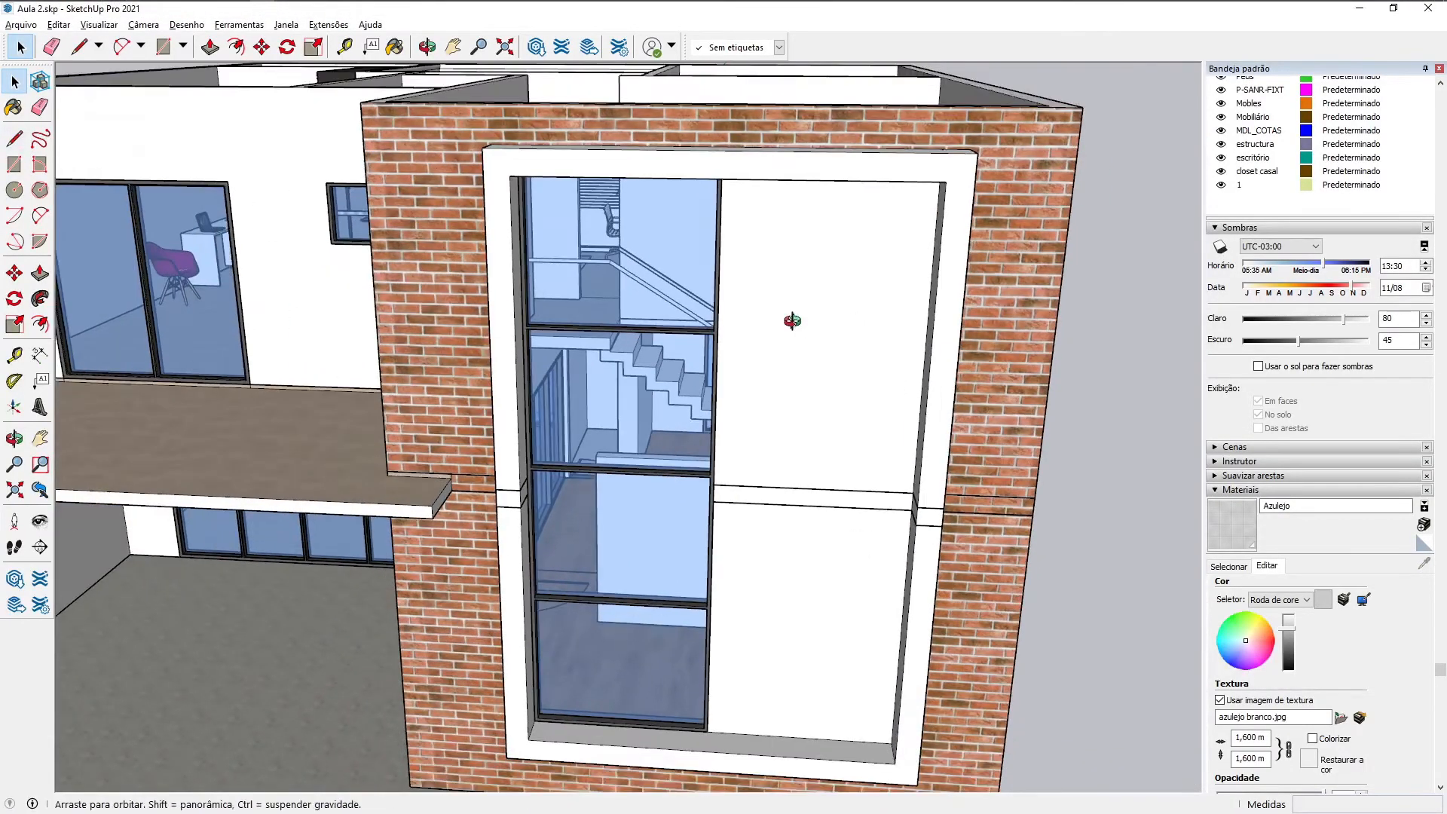
scroll(867, 290, up, 2)
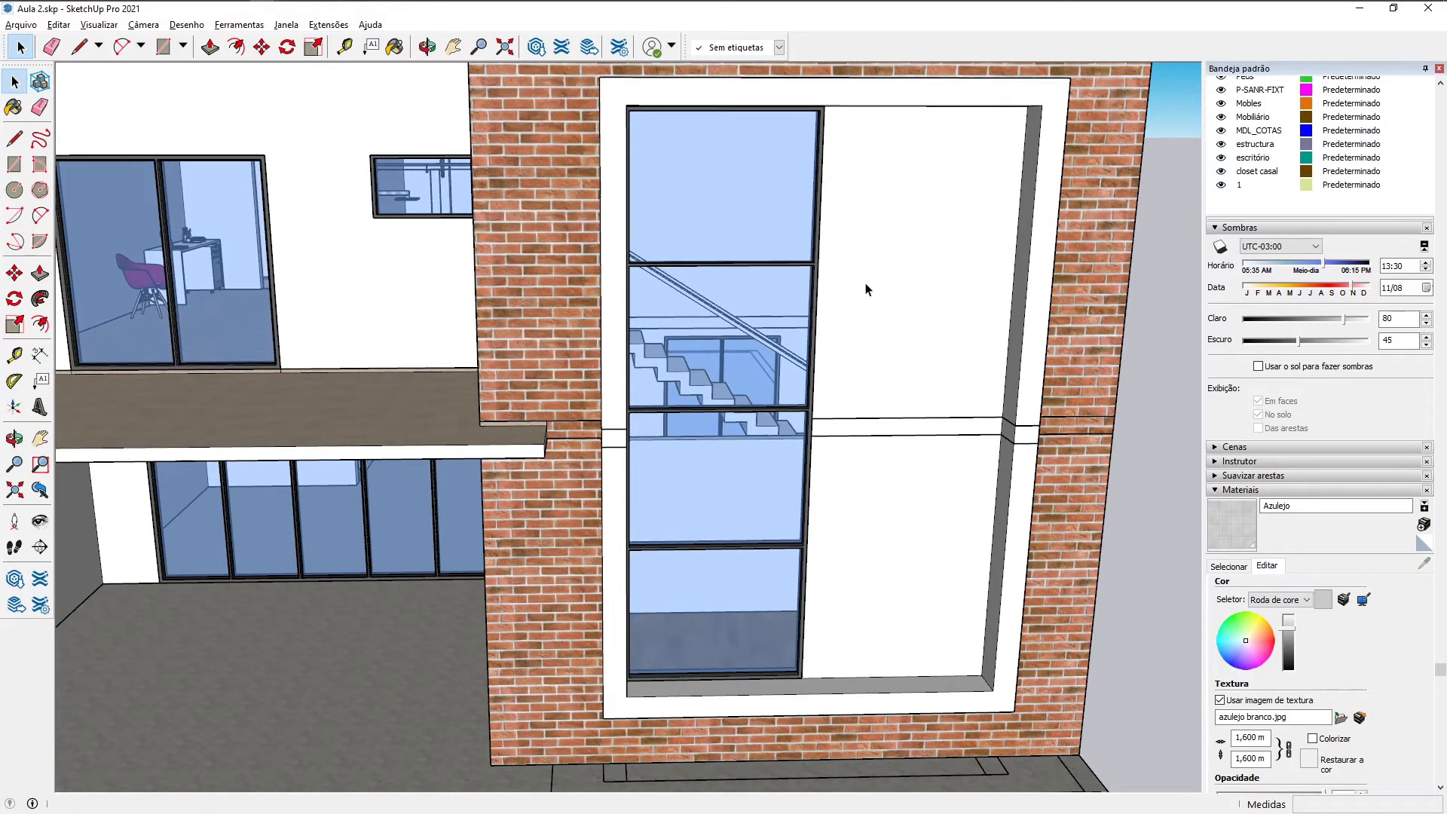
double_click(865, 289)
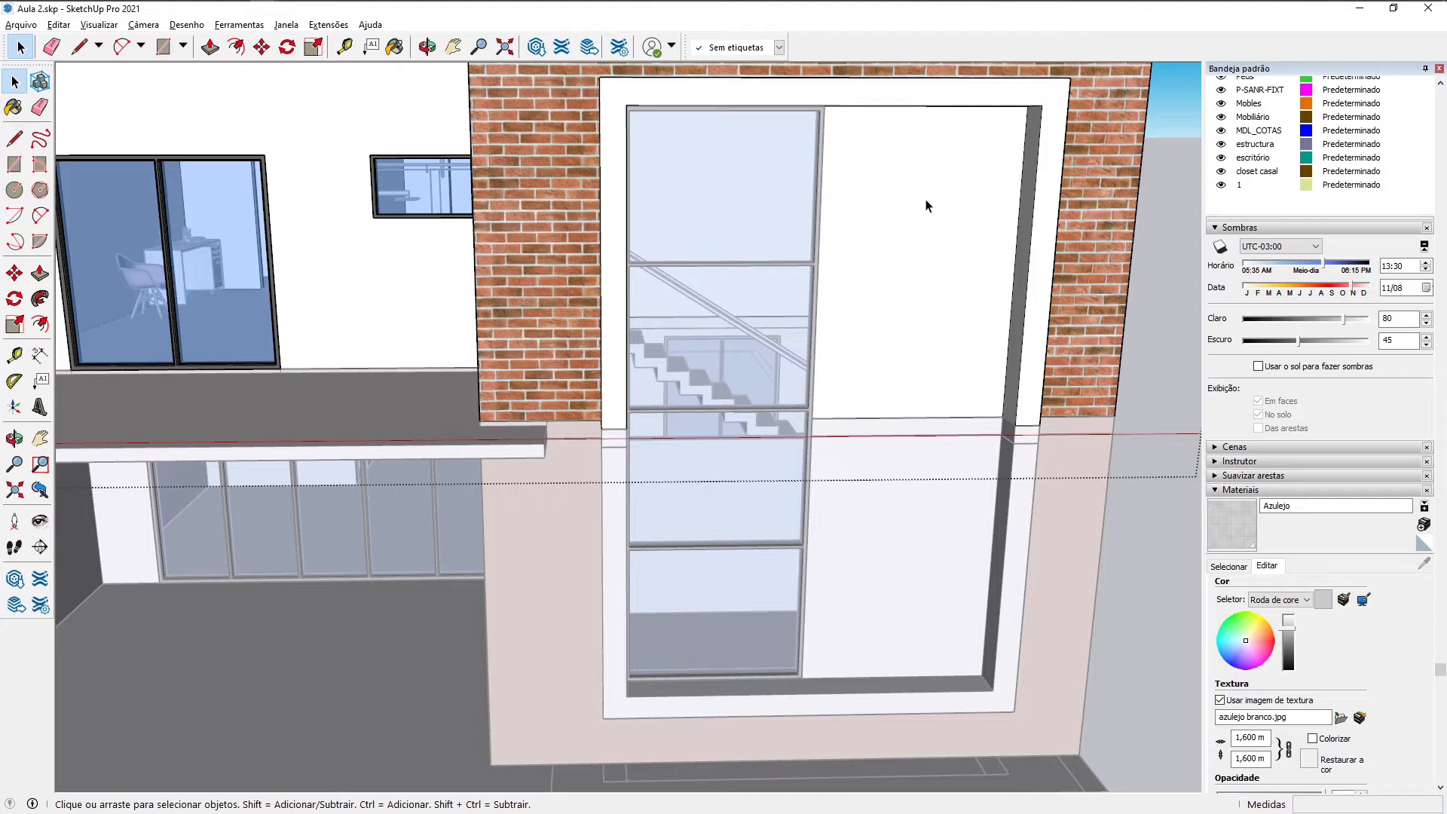
scroll(988, 253, up, 2)
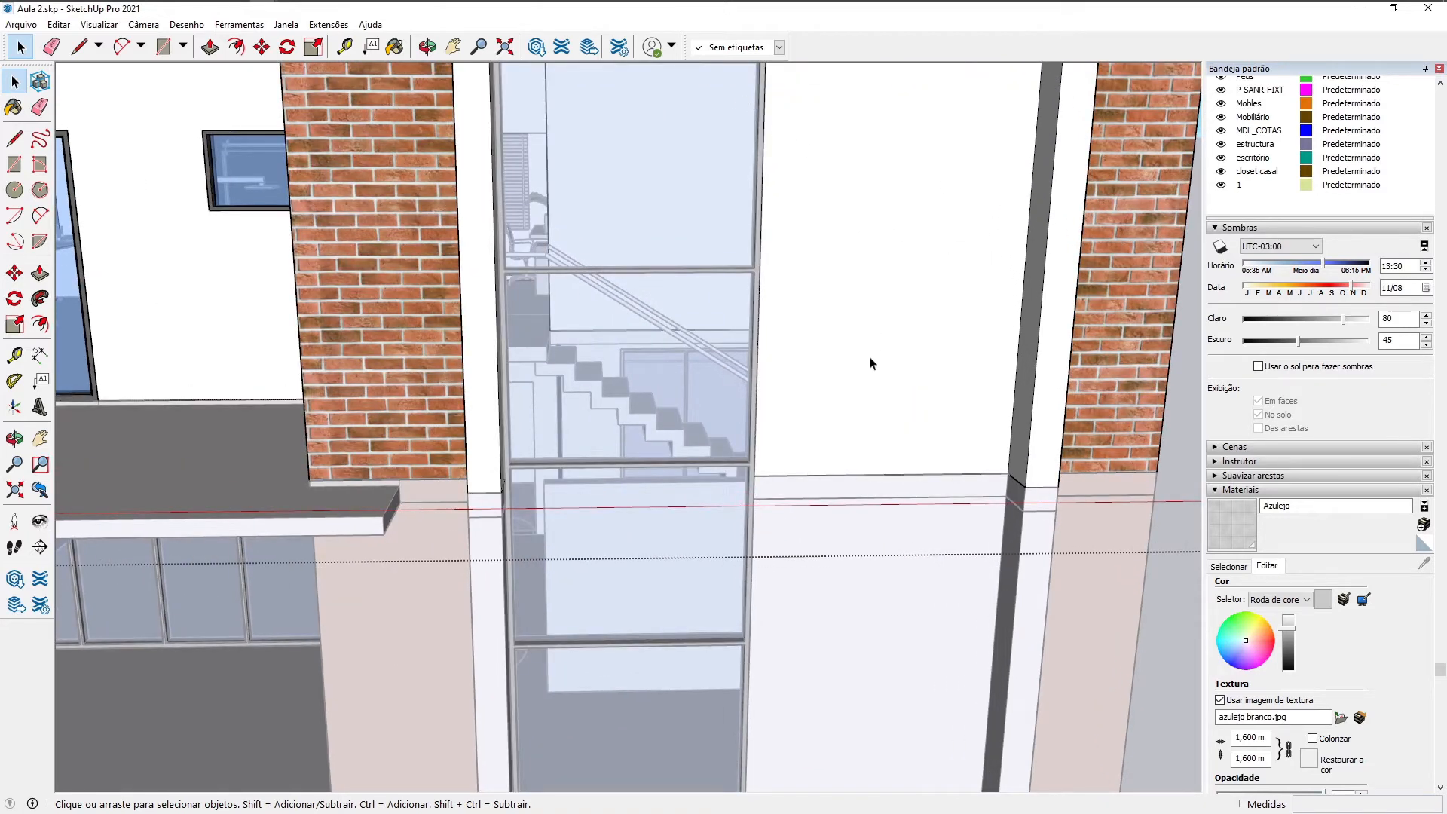
Step: Import seamless-wood-plank-texture-background_212889-132.jpg from the Curso SketchUp 2022 folder as a texture
click(21, 24)
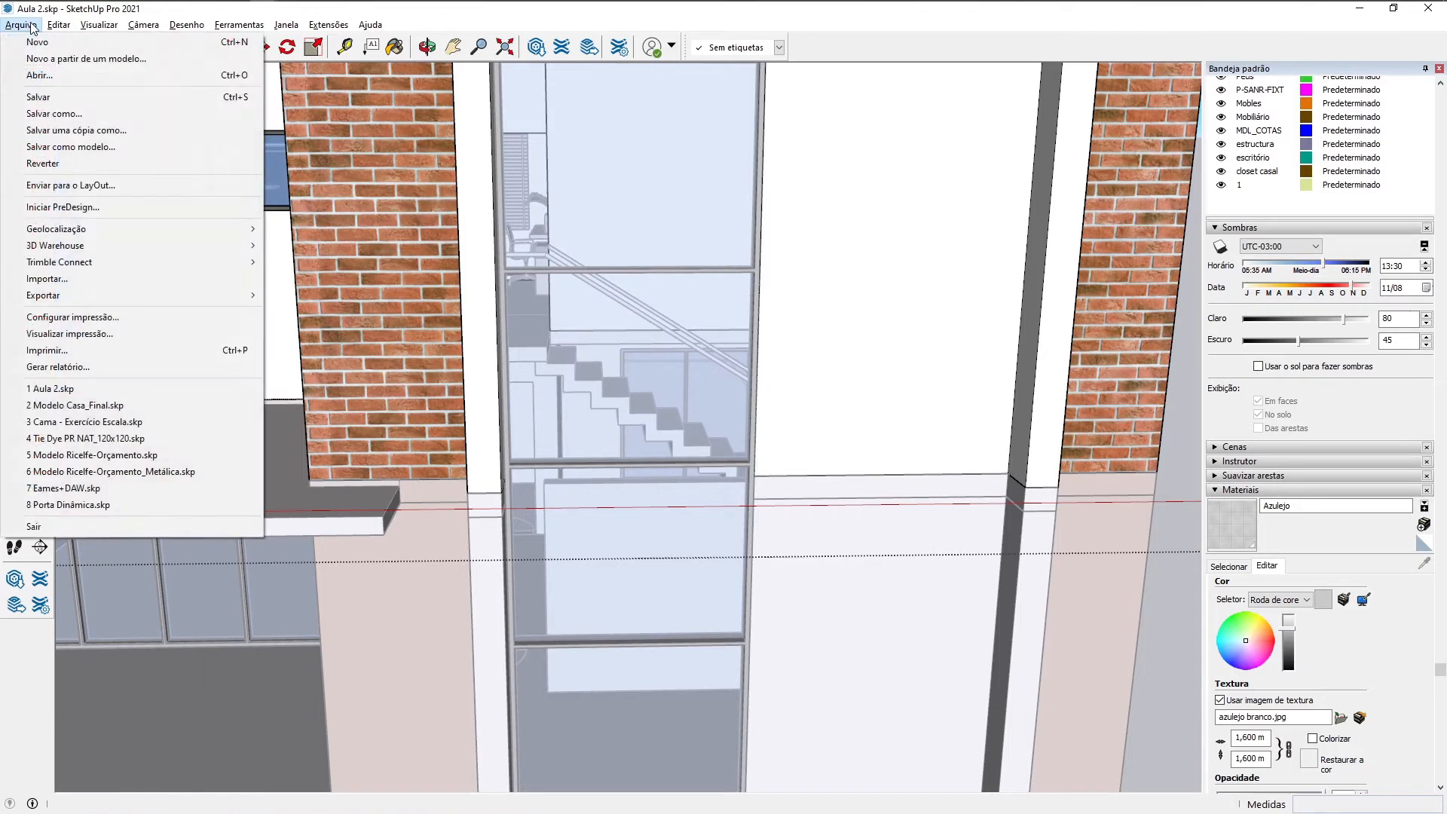
click(57, 280)
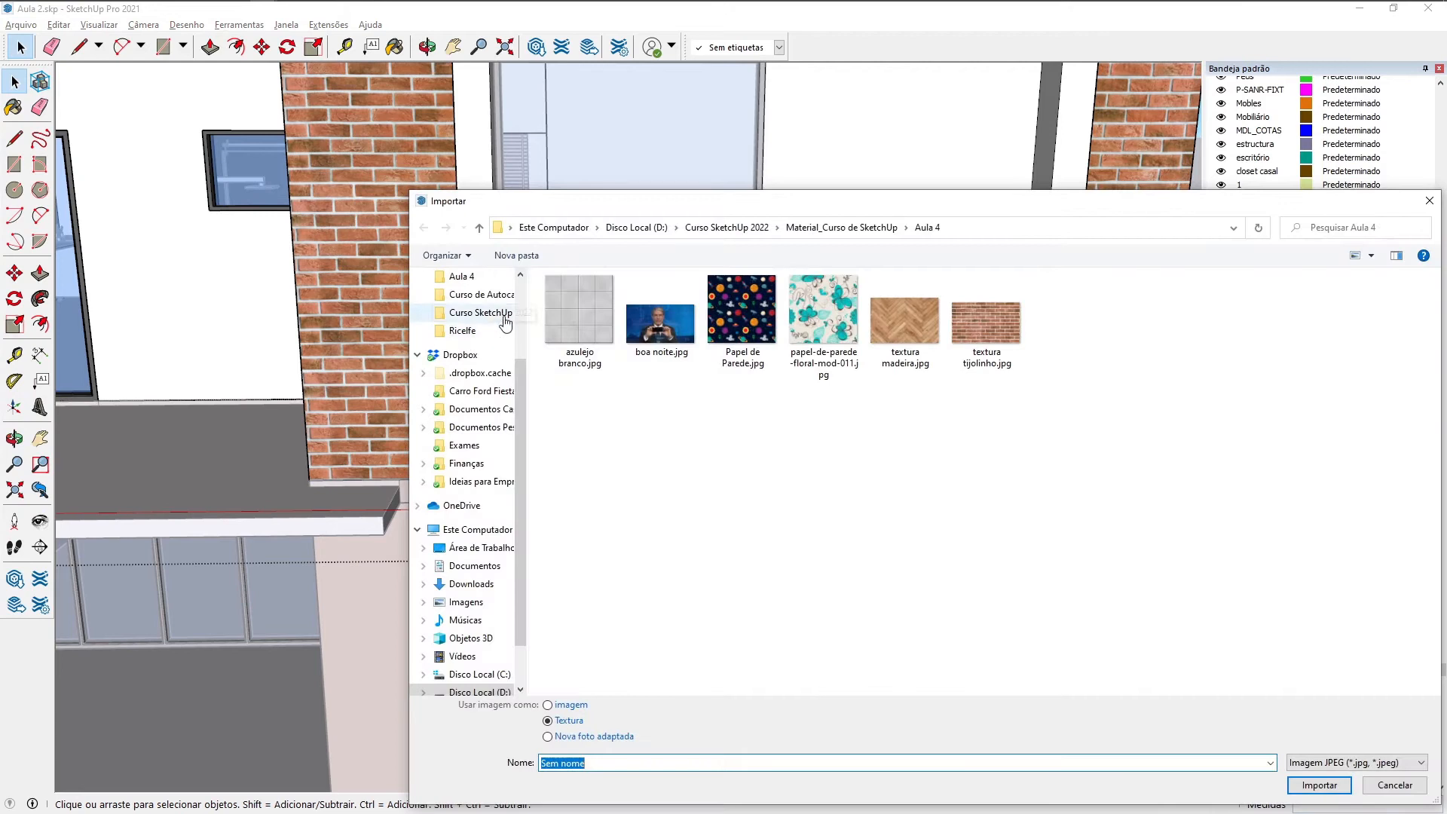
click(821, 229)
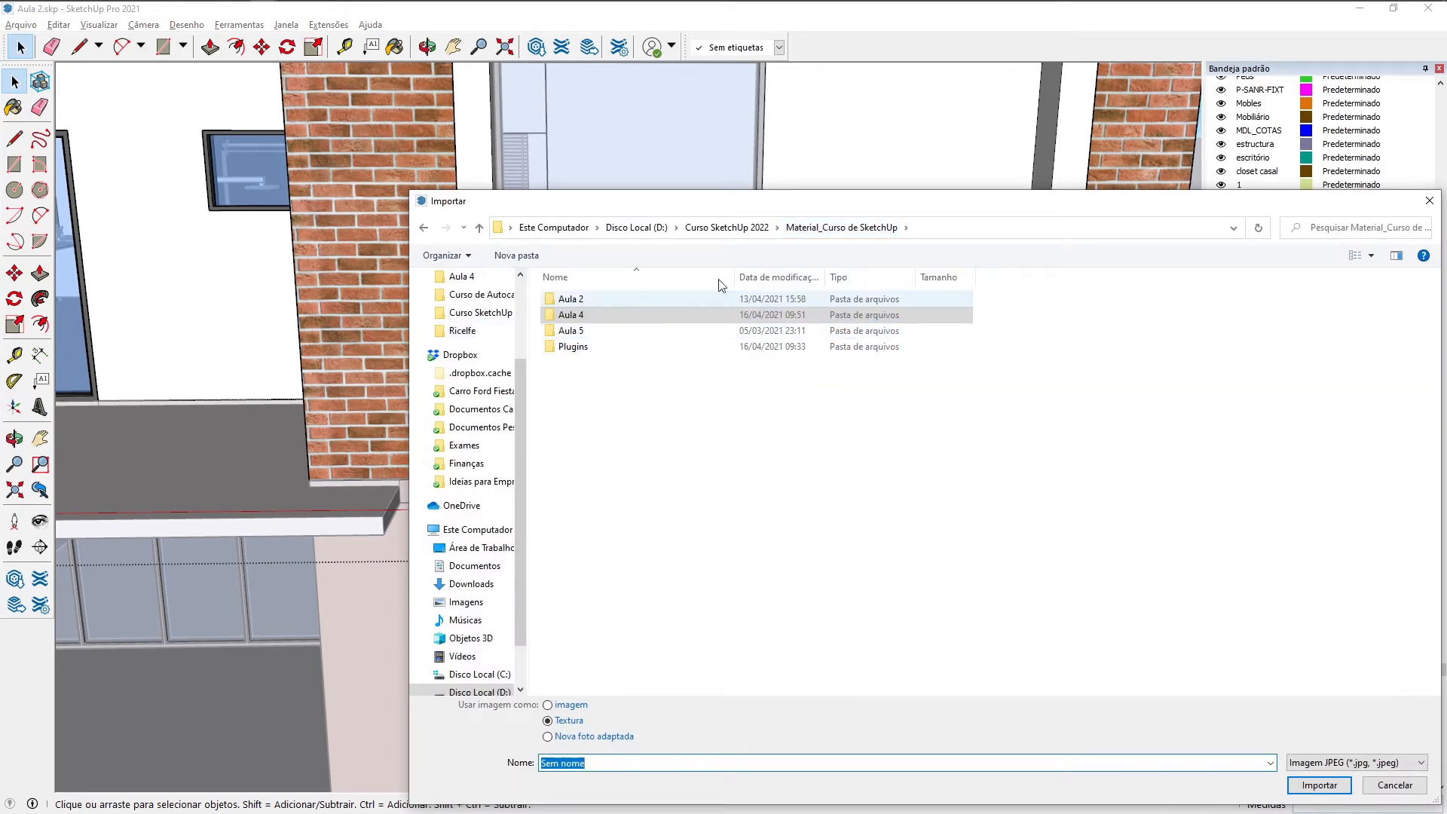
click(726, 227)
click(887, 337)
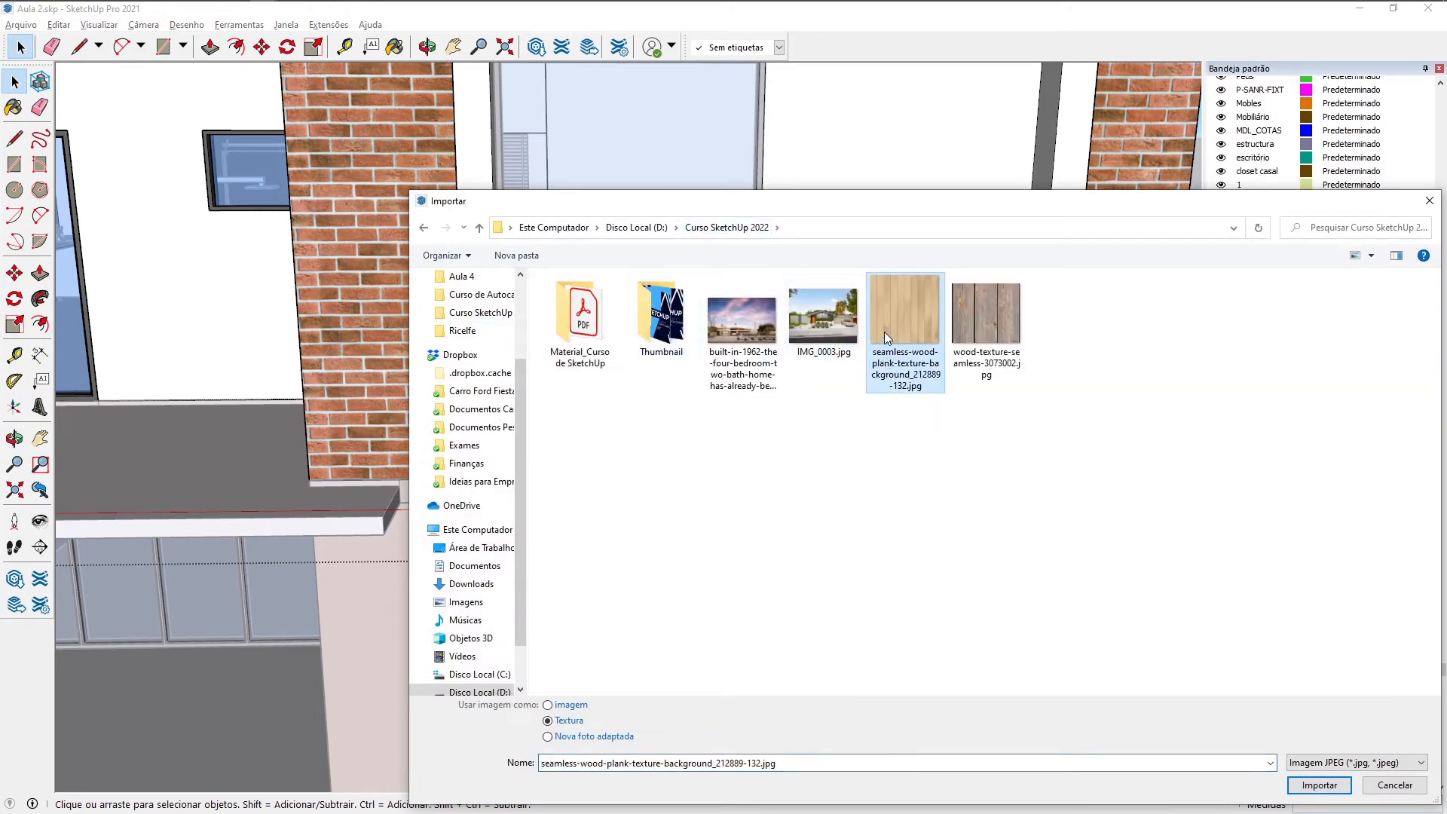
click(1307, 786)
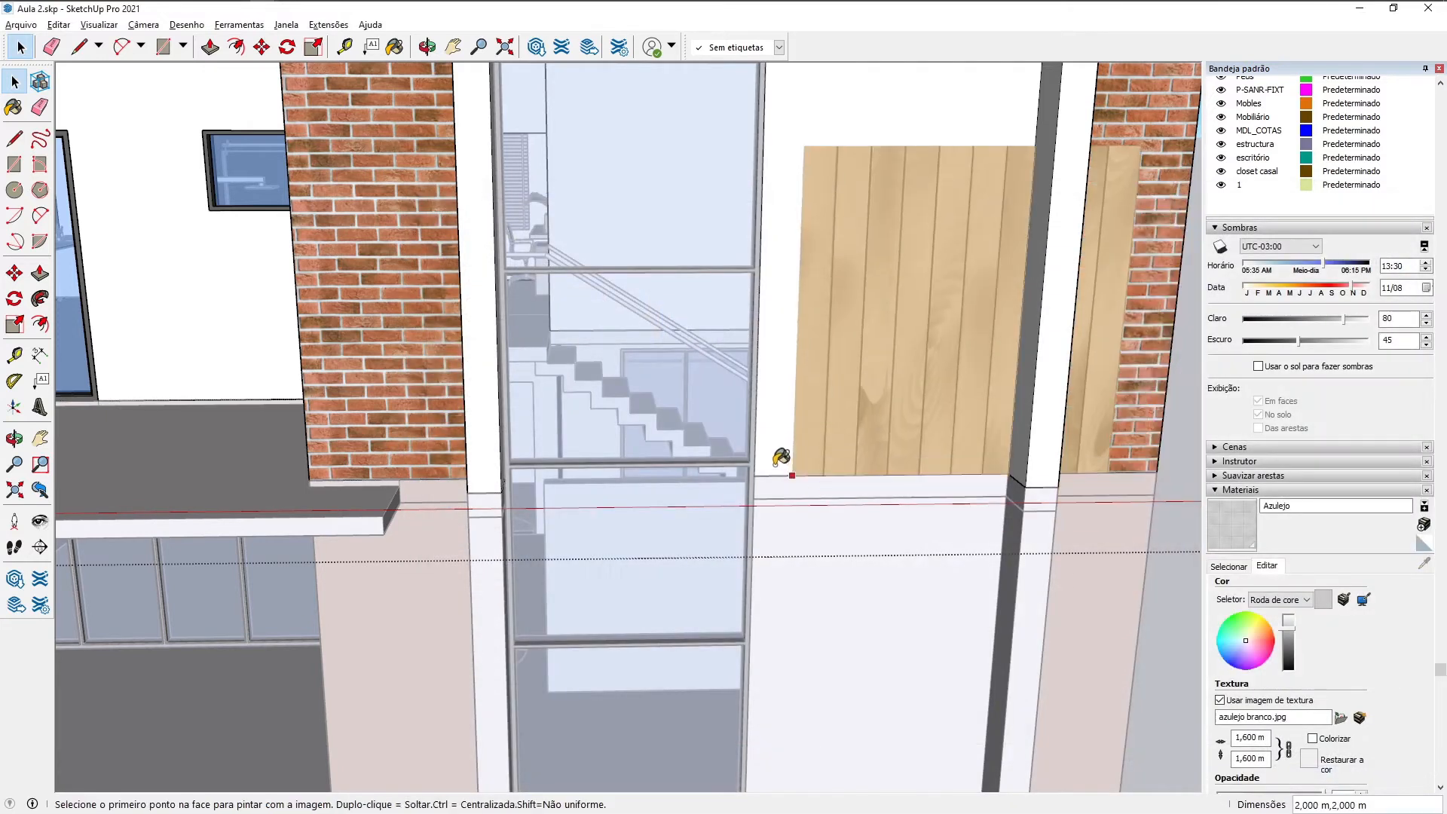
Step: Apply the light wood plank texture to the upper facade panel, starting at its lower corner beside the window, and close the group
click(753, 476)
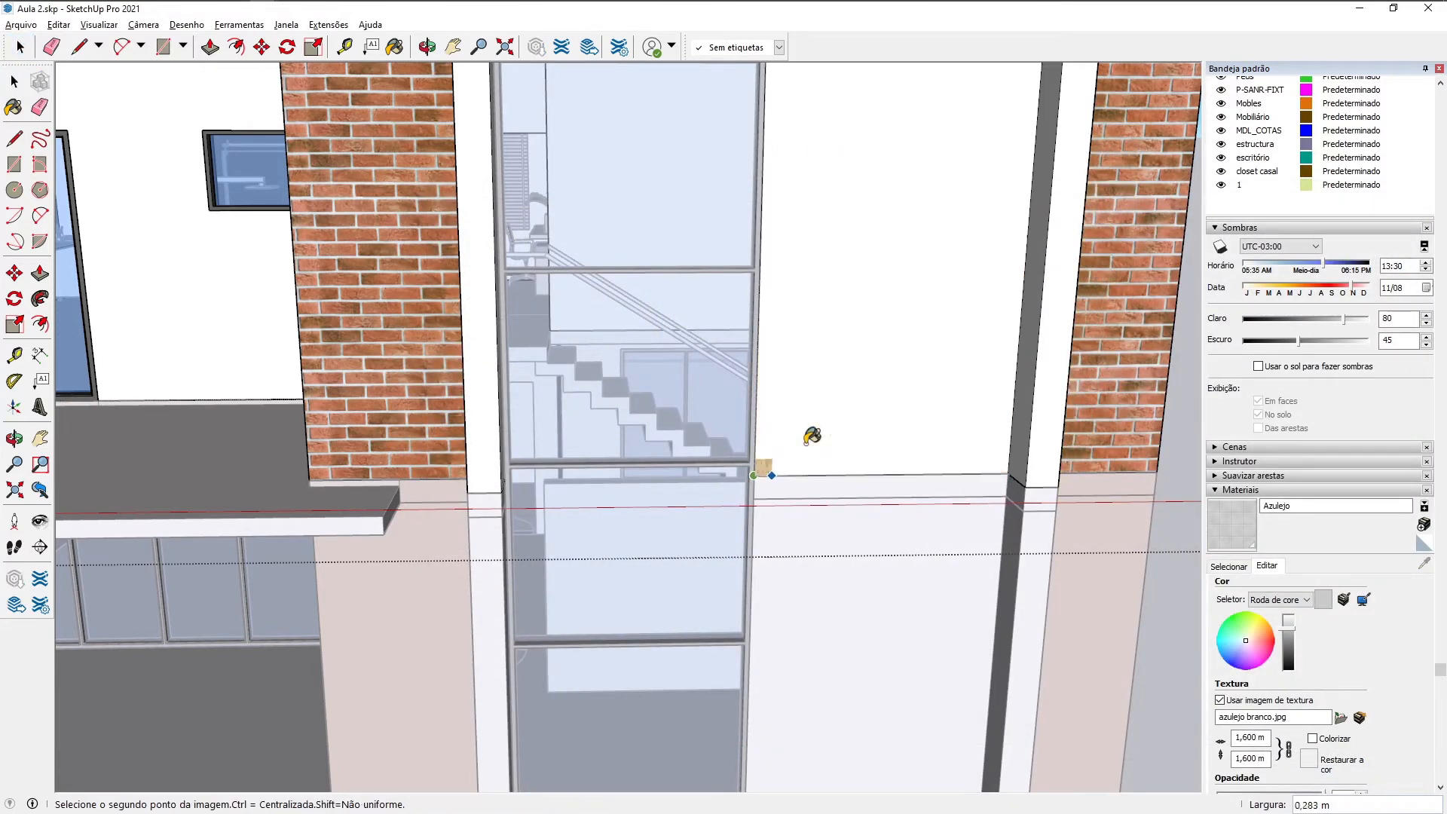
click(924, 368)
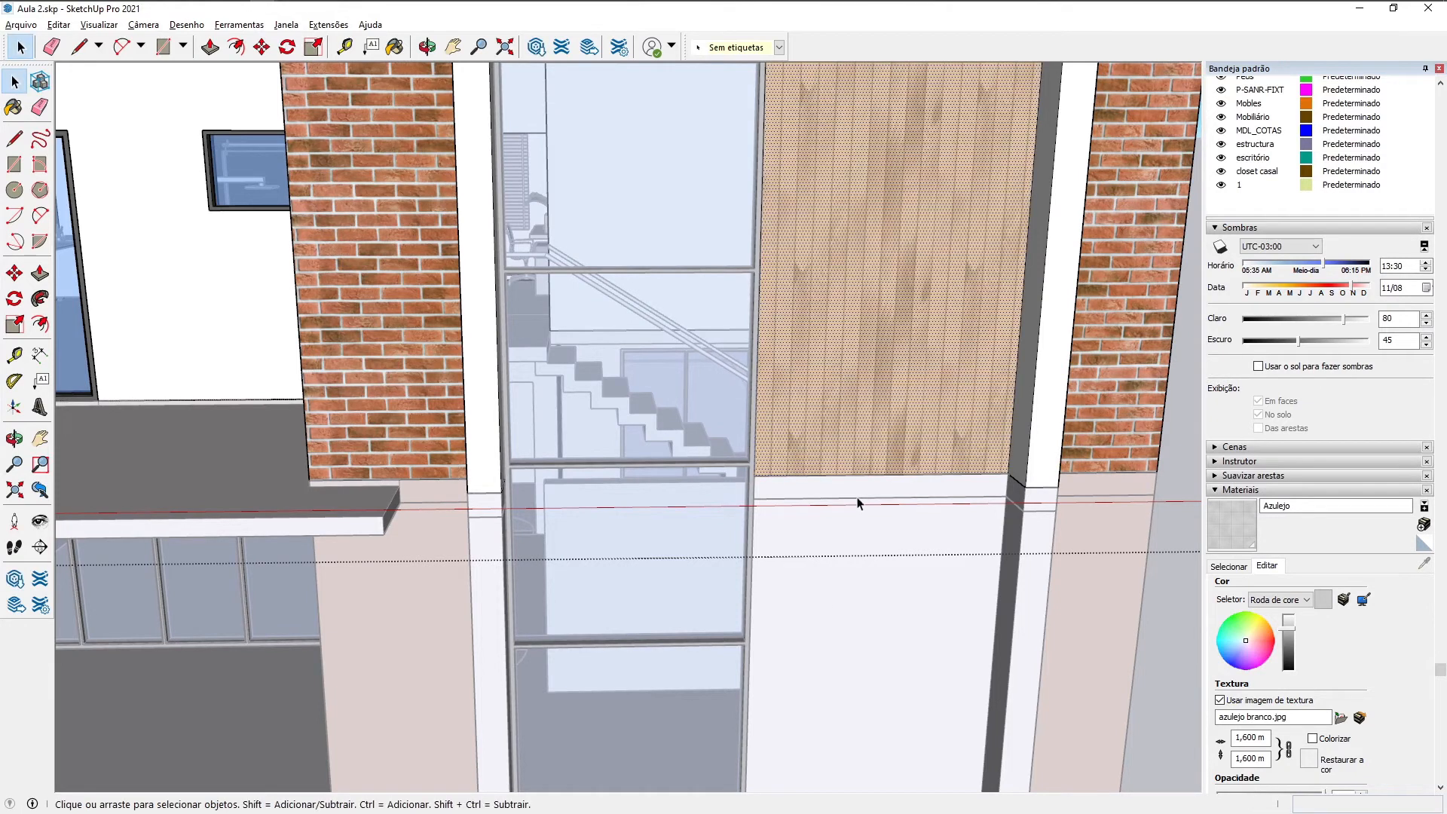
scroll(861, 418, down, 3)
scroll(960, 396, down, 2)
click(1179, 506)
Step: Open the ground-floor walls for editing at the lower white facade panel and import wood-texture-seamless-3073002.jpg as a texture
scroll(952, 409, up, 3)
mouse_move(952, 409)
middle_down()
mouse_move(840, 348)
mouse_move(749, 404)
mouse_move(696, 222)
mouse_move(758, 213)
mouse_move(734, 246)
middle_up()
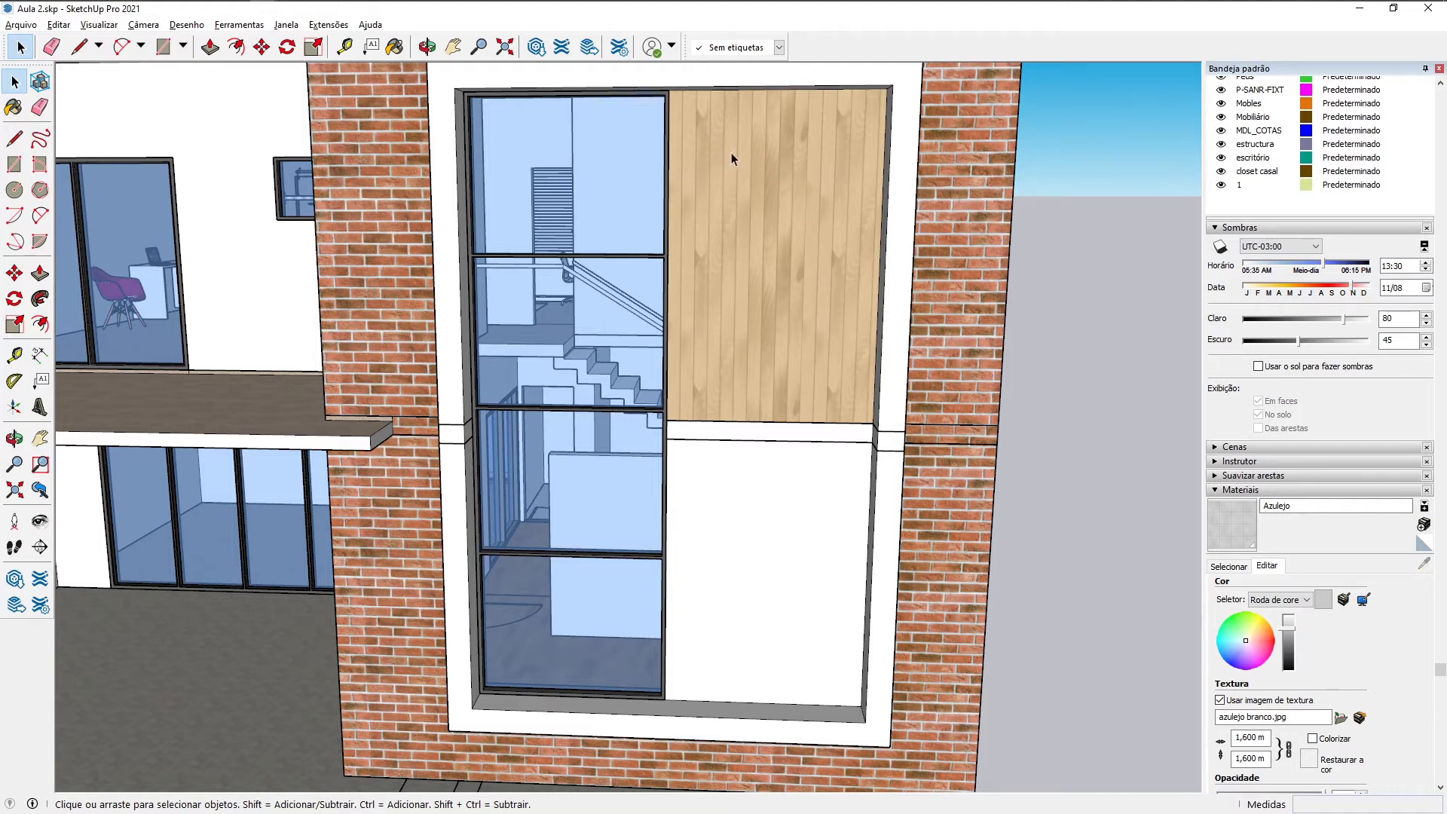
middle_drag(832, 389, 820, 392)
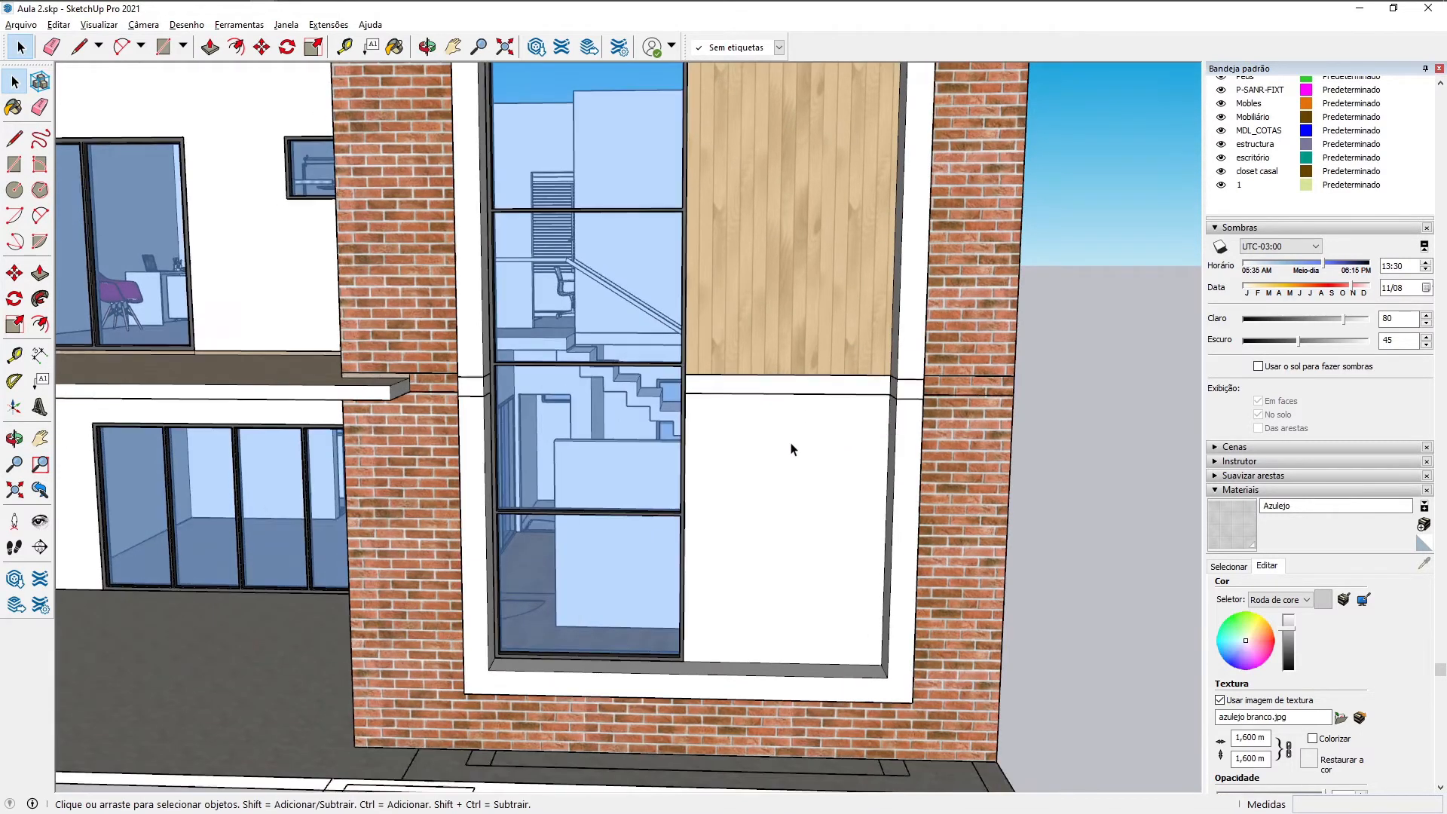
double_click(792, 446)
click(21, 24)
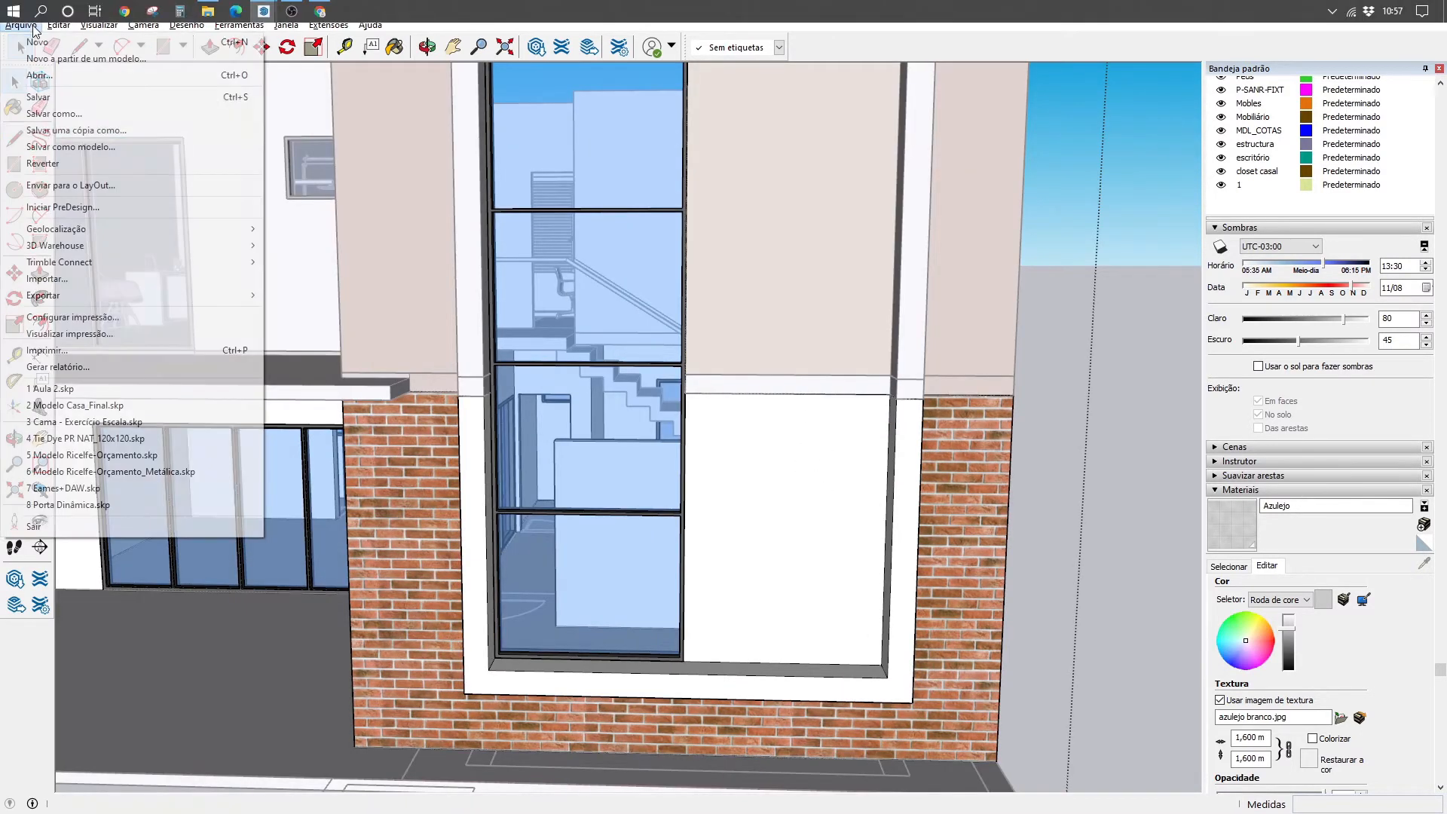
click(48, 279)
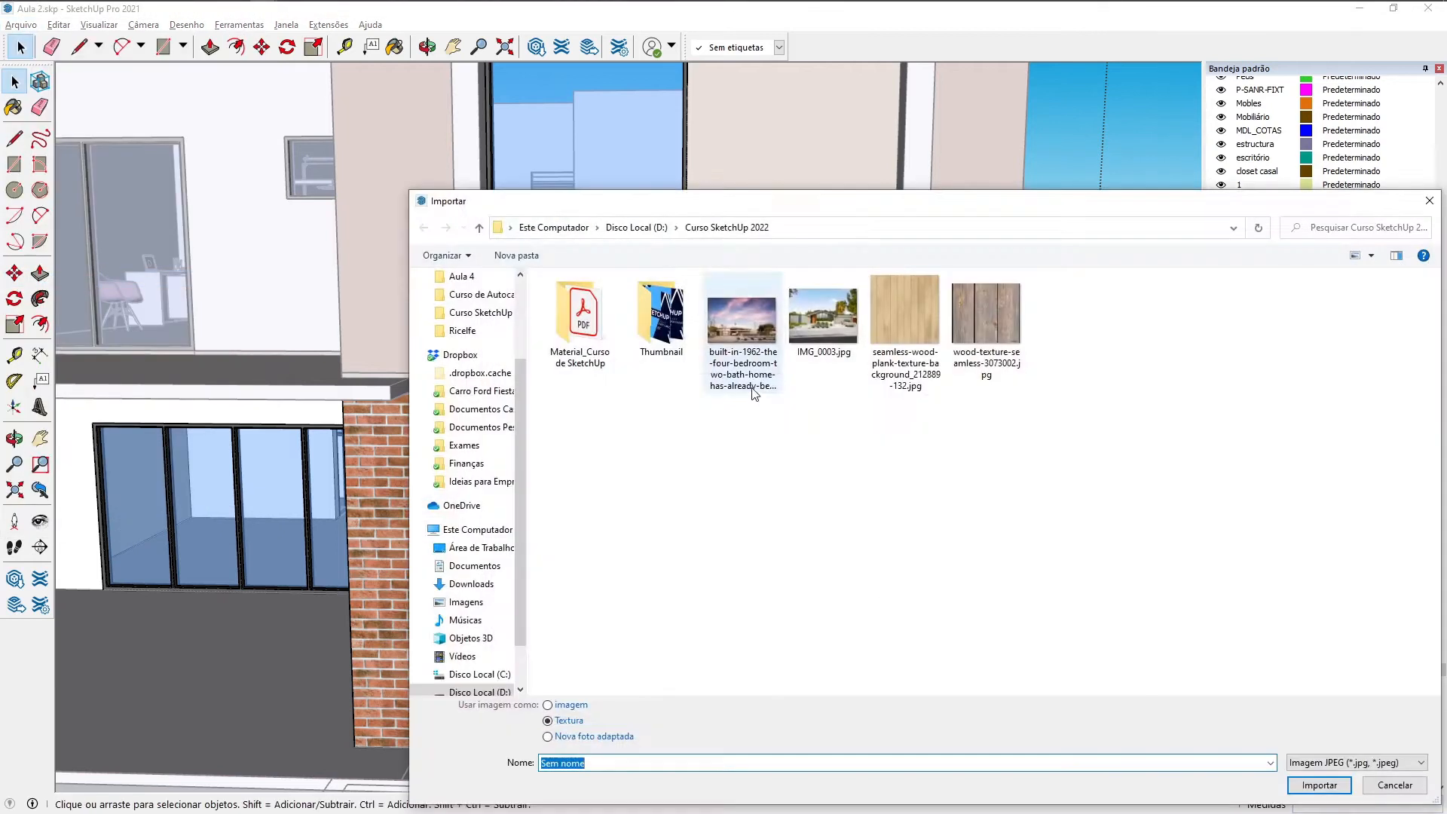
click(961, 324)
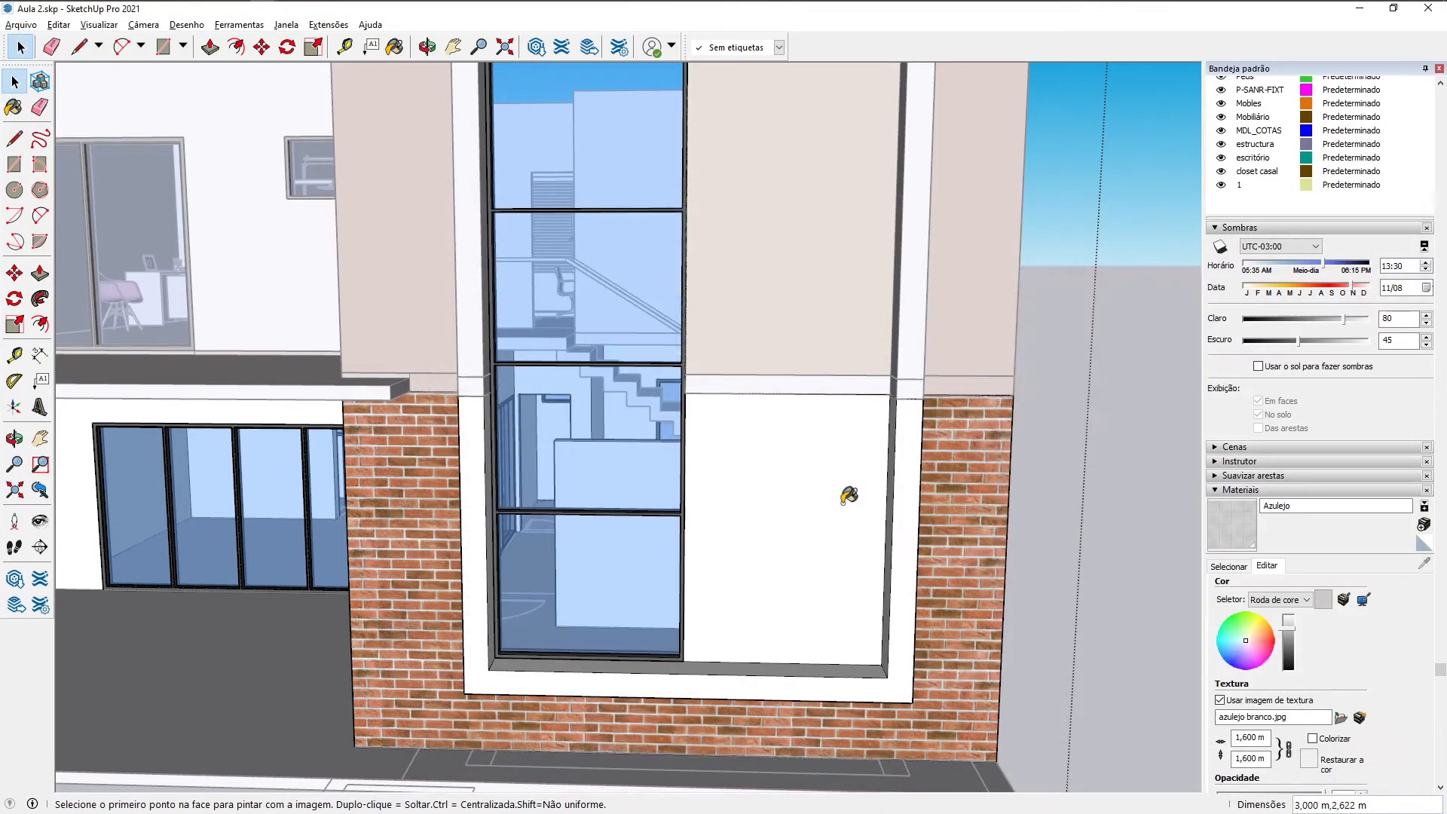
Step: Apply the imported wood-texture-seamless-3073002.jpg texture to the lower facade panel, starting at its lower corner beside the tall window
click(1318, 784)
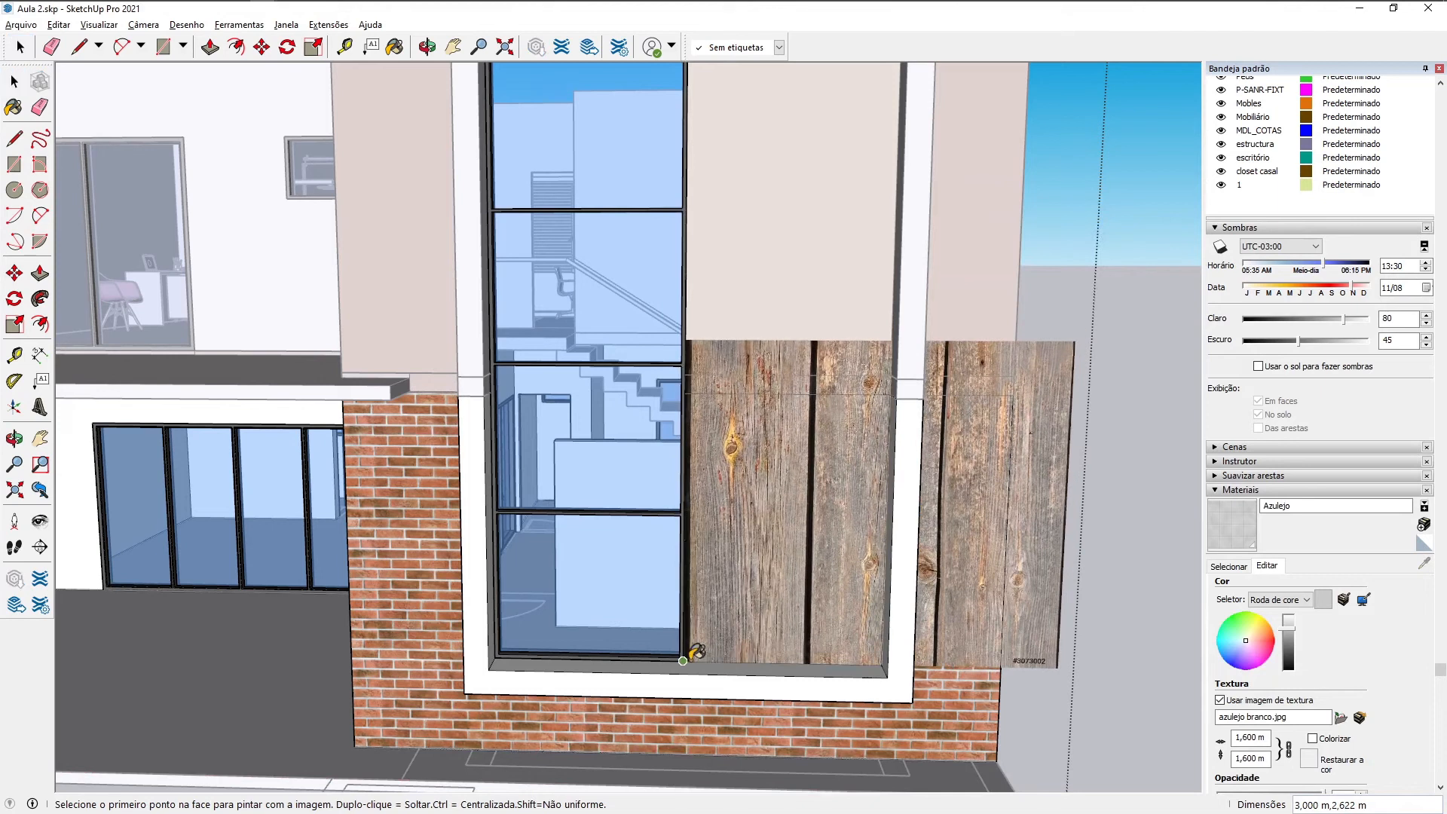
click(683, 661)
click(768, 575)
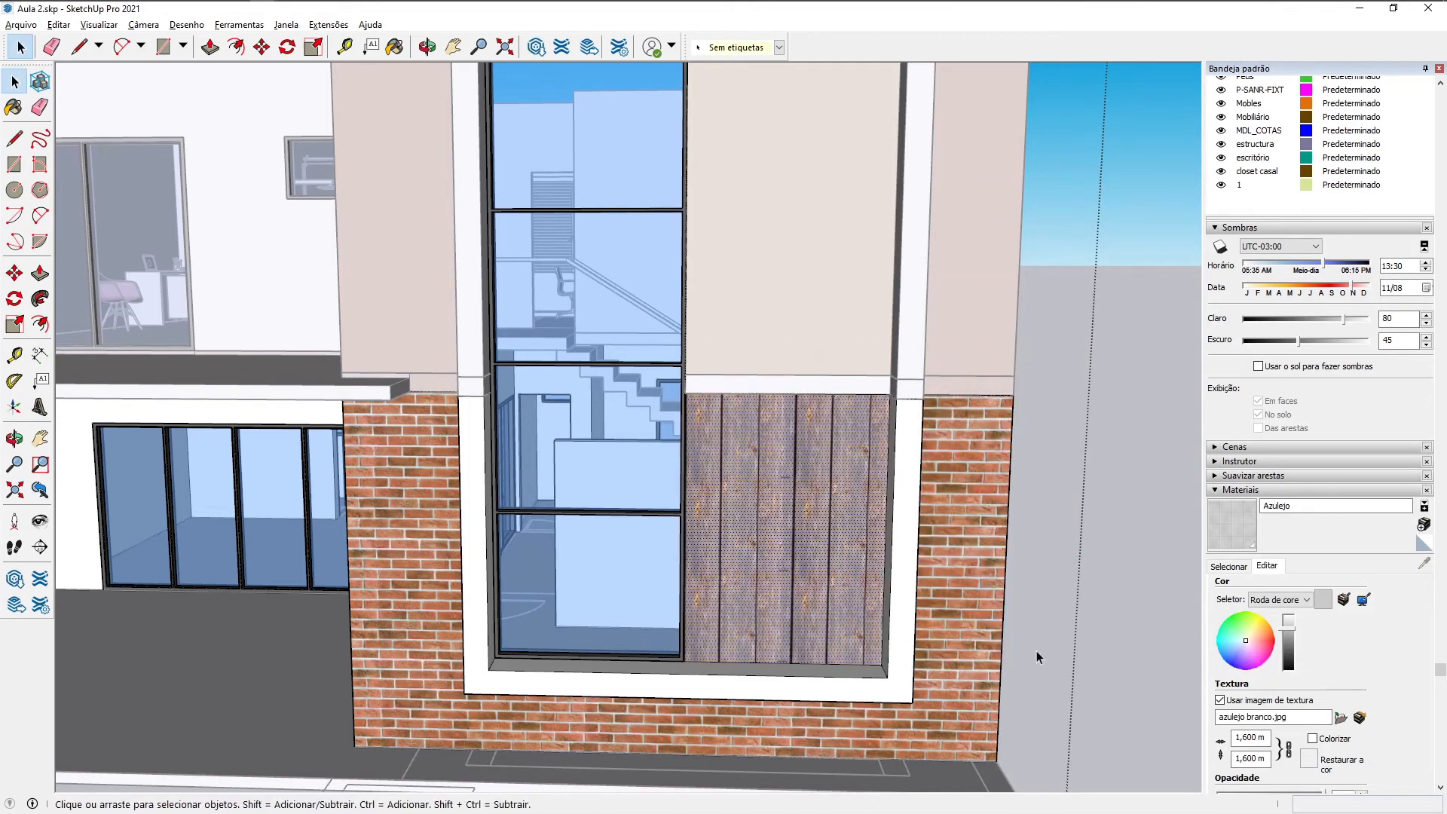
Step: Examine the repeats, seams and watermark of the weathered wood texture on the lower facade panel
scroll(769, 462, up, 5)
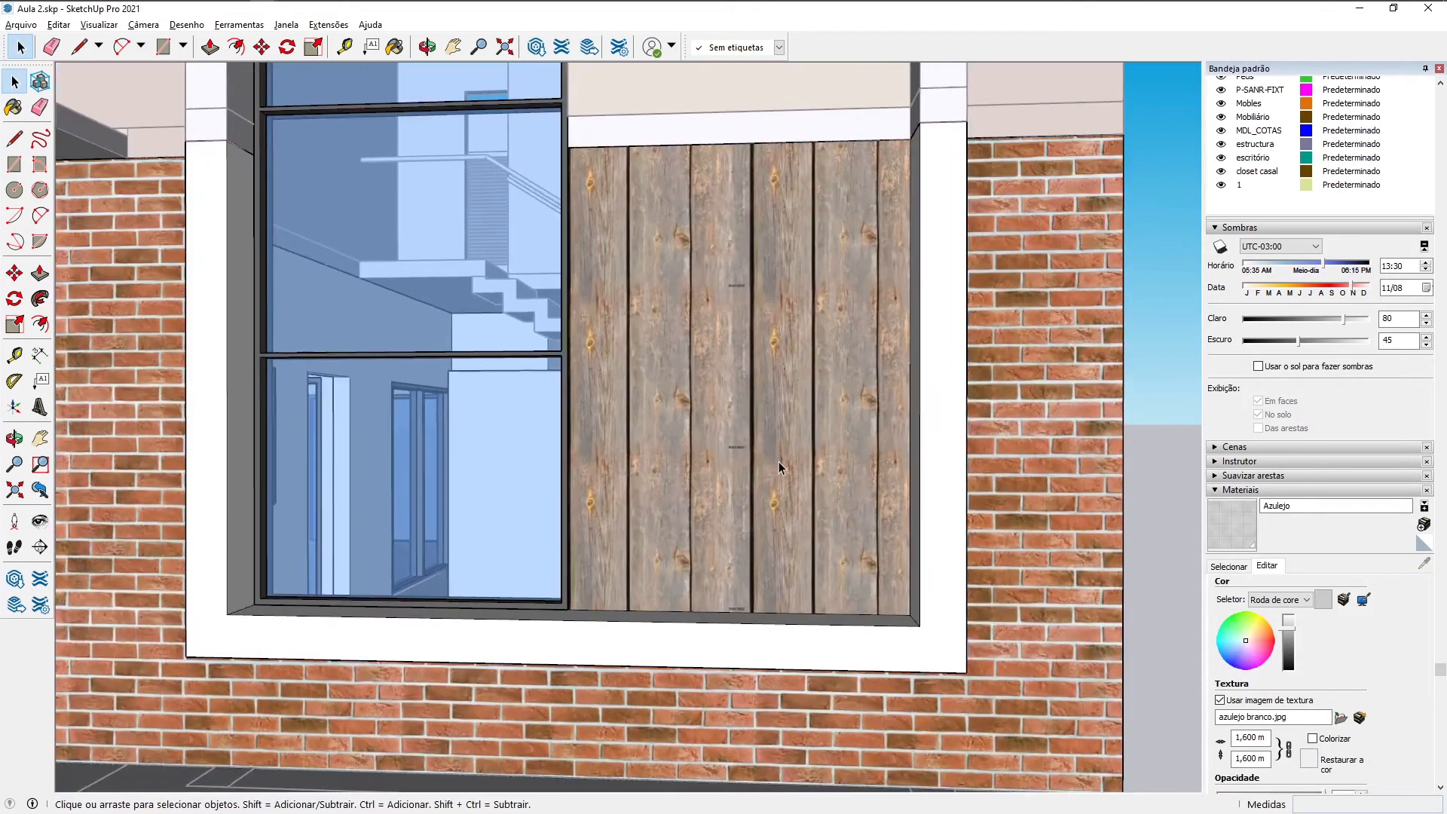
scroll(779, 461, up, 2)
scroll(814, 452, up, 2)
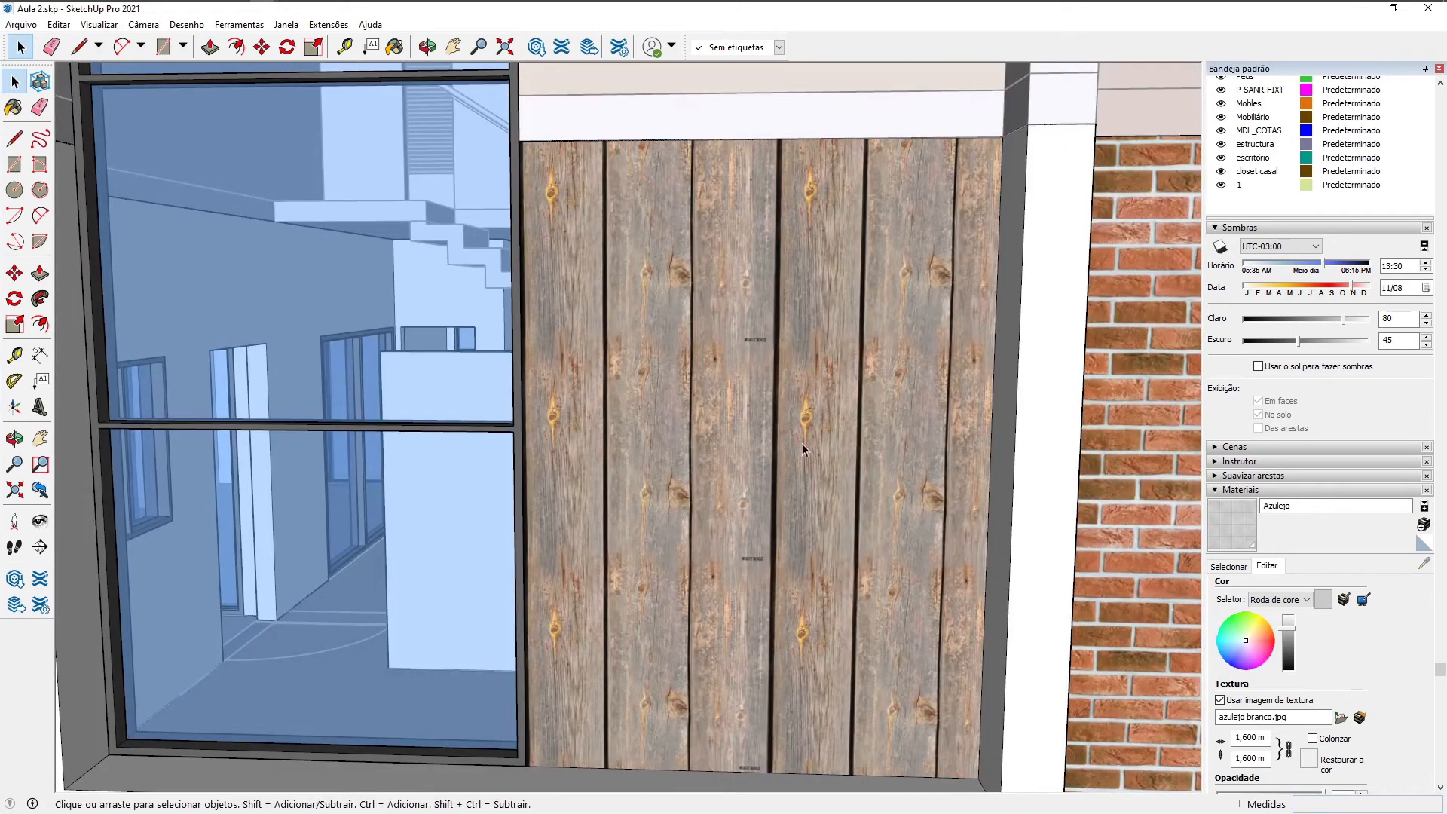
scroll(793, 437, up, 2)
scroll(792, 437, down, 3)
scroll(793, 437, down, 2)
middle_drag(793, 437, 813, 424)
scroll(799, 392, up, 4)
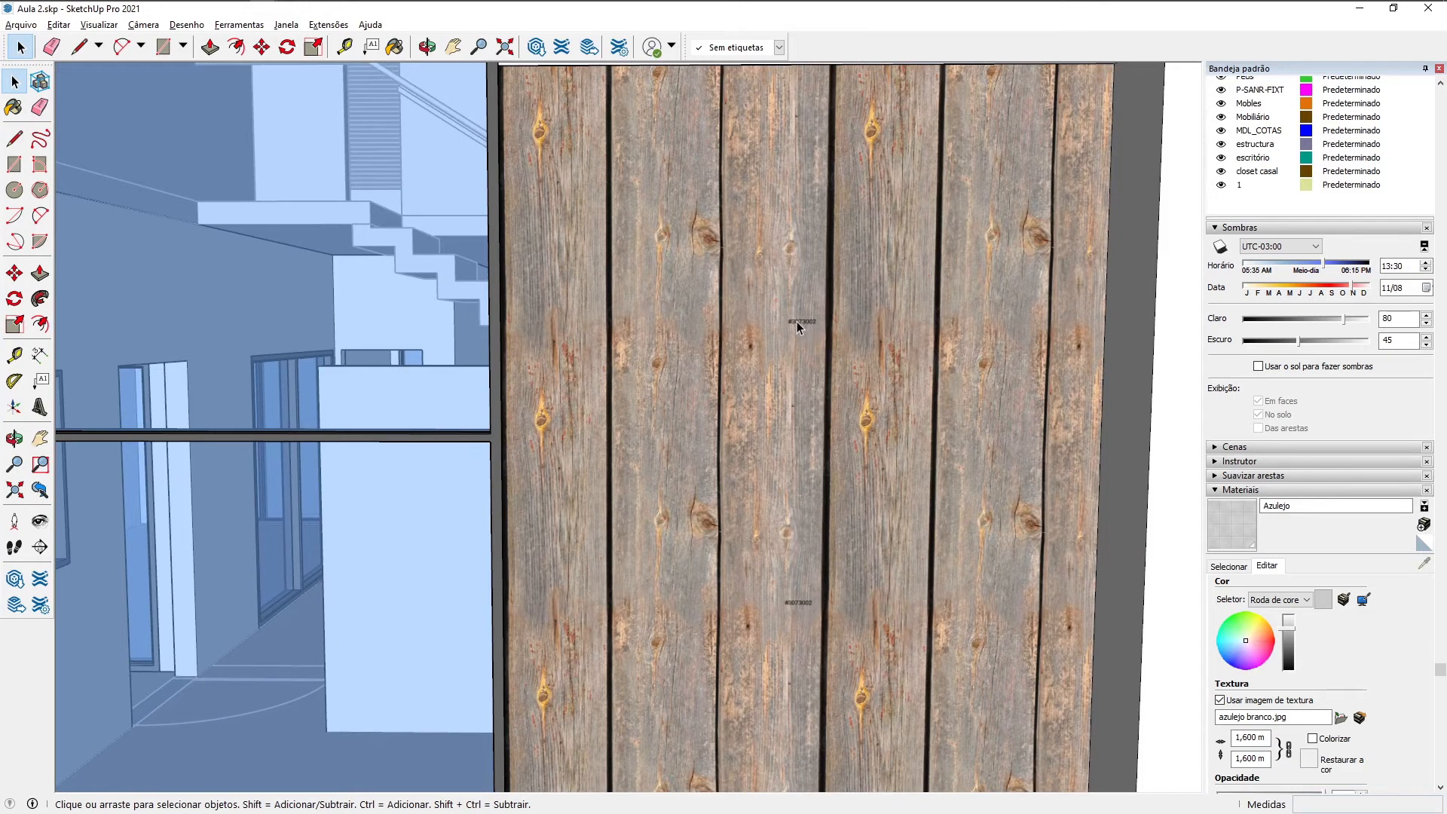
scroll(801, 324, down, 3)
middle_drag(777, 505, 753, 494)
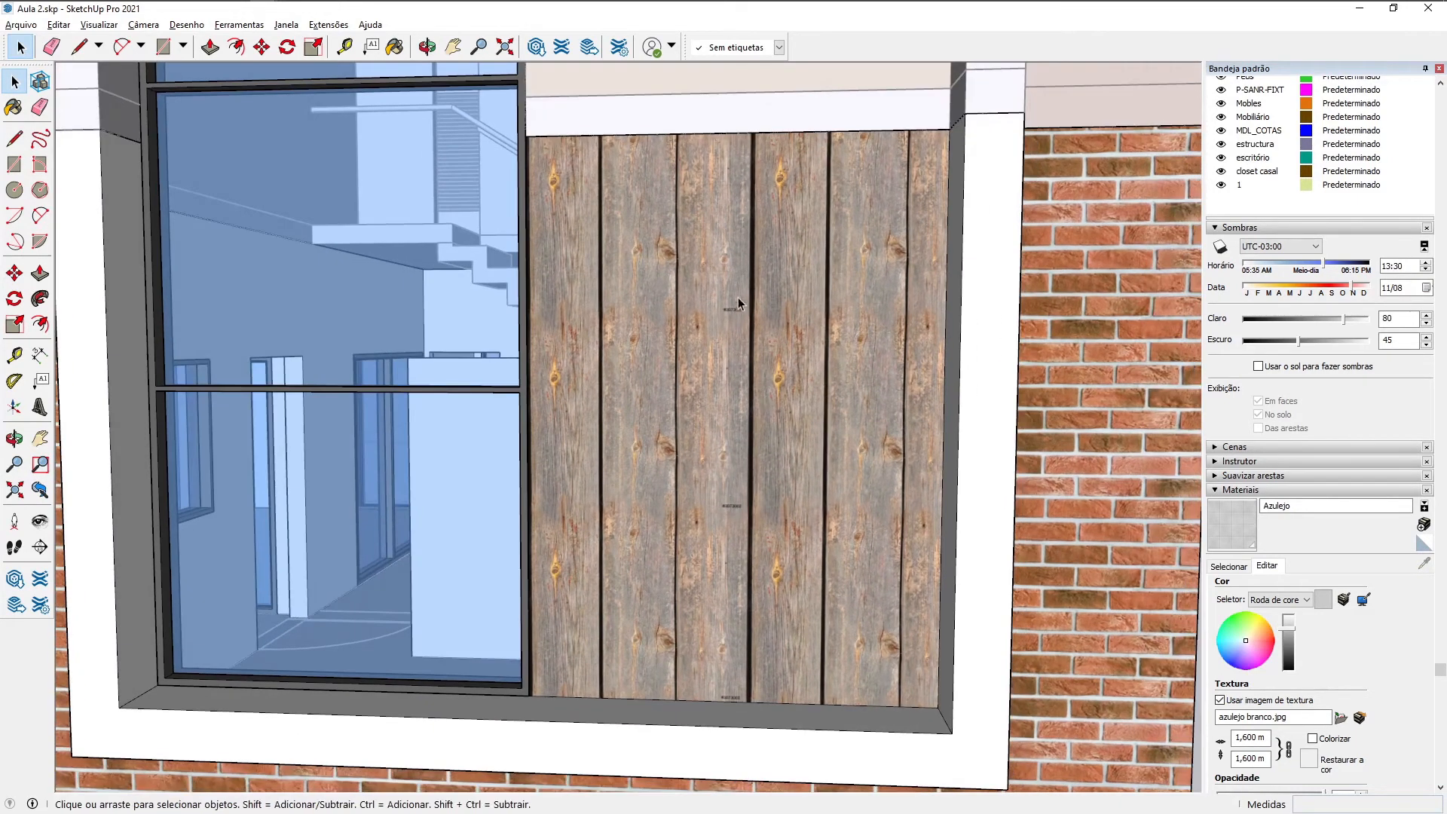
scroll(738, 313, down, 2)
middle_drag(678, 343, 722, 372)
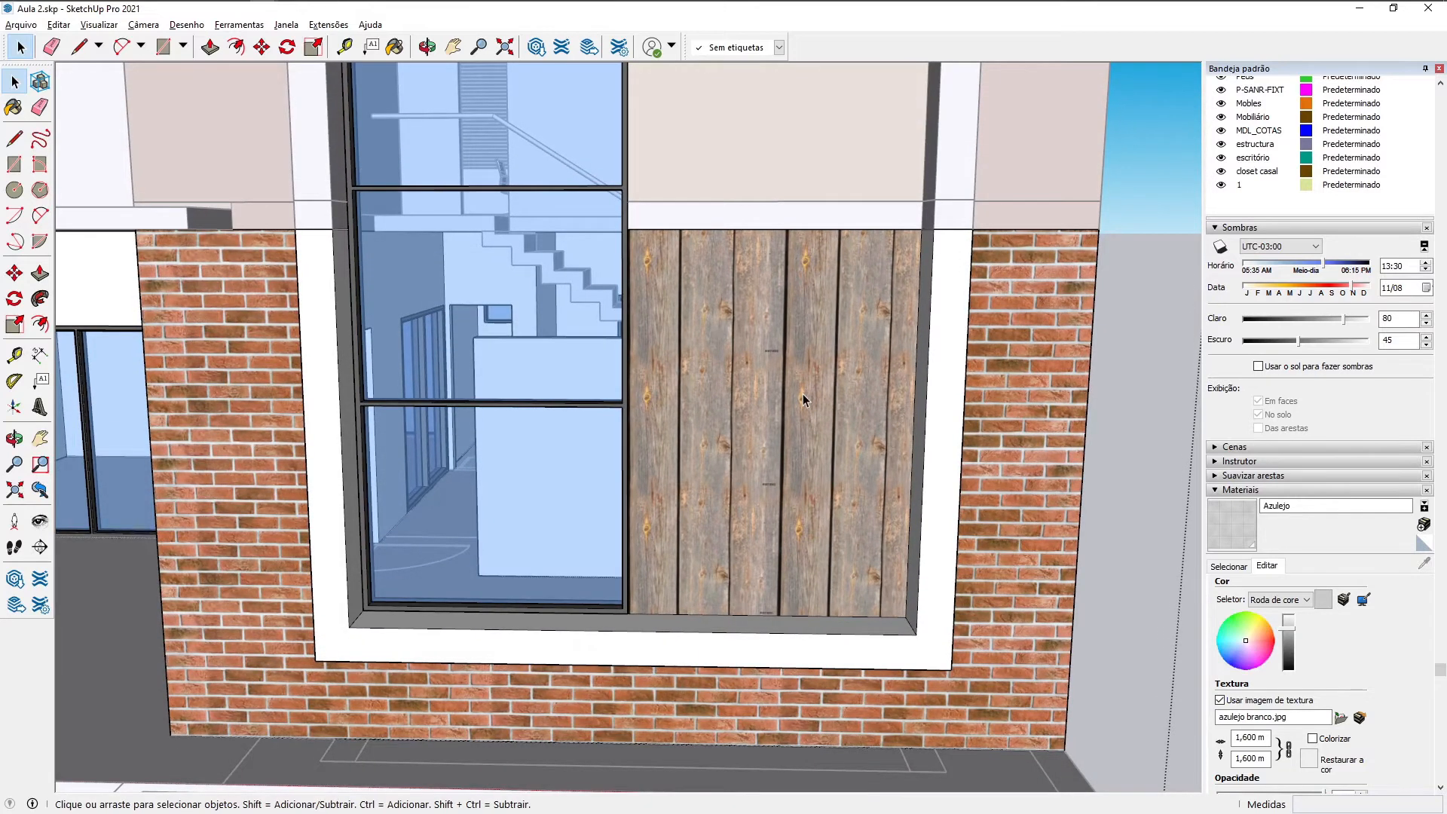
Step: Switch to Chrome and browse the "wood texture seamless" image results for another plank texture
key(alt+Tab)
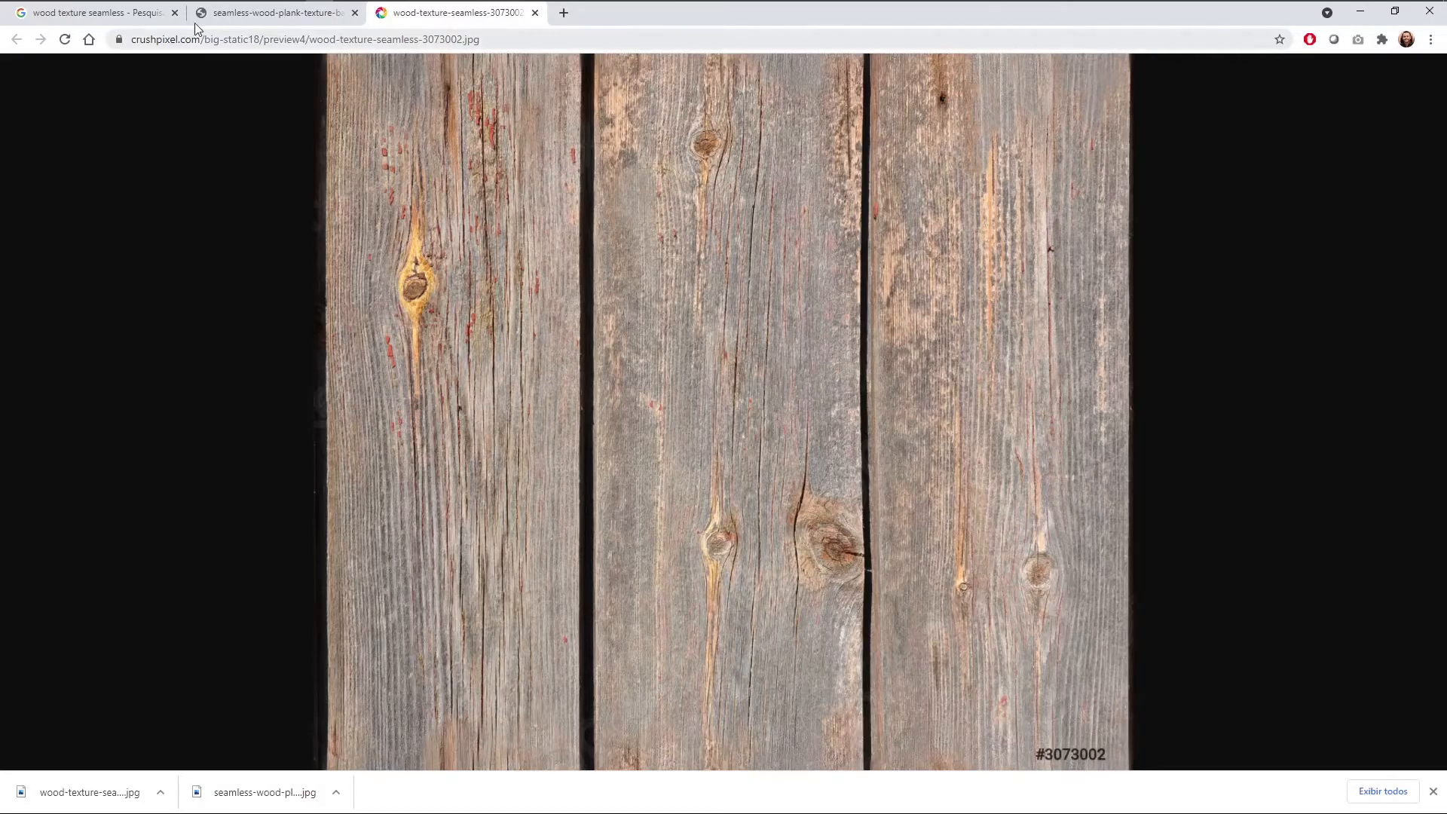
click(251, 17)
click(178, 12)
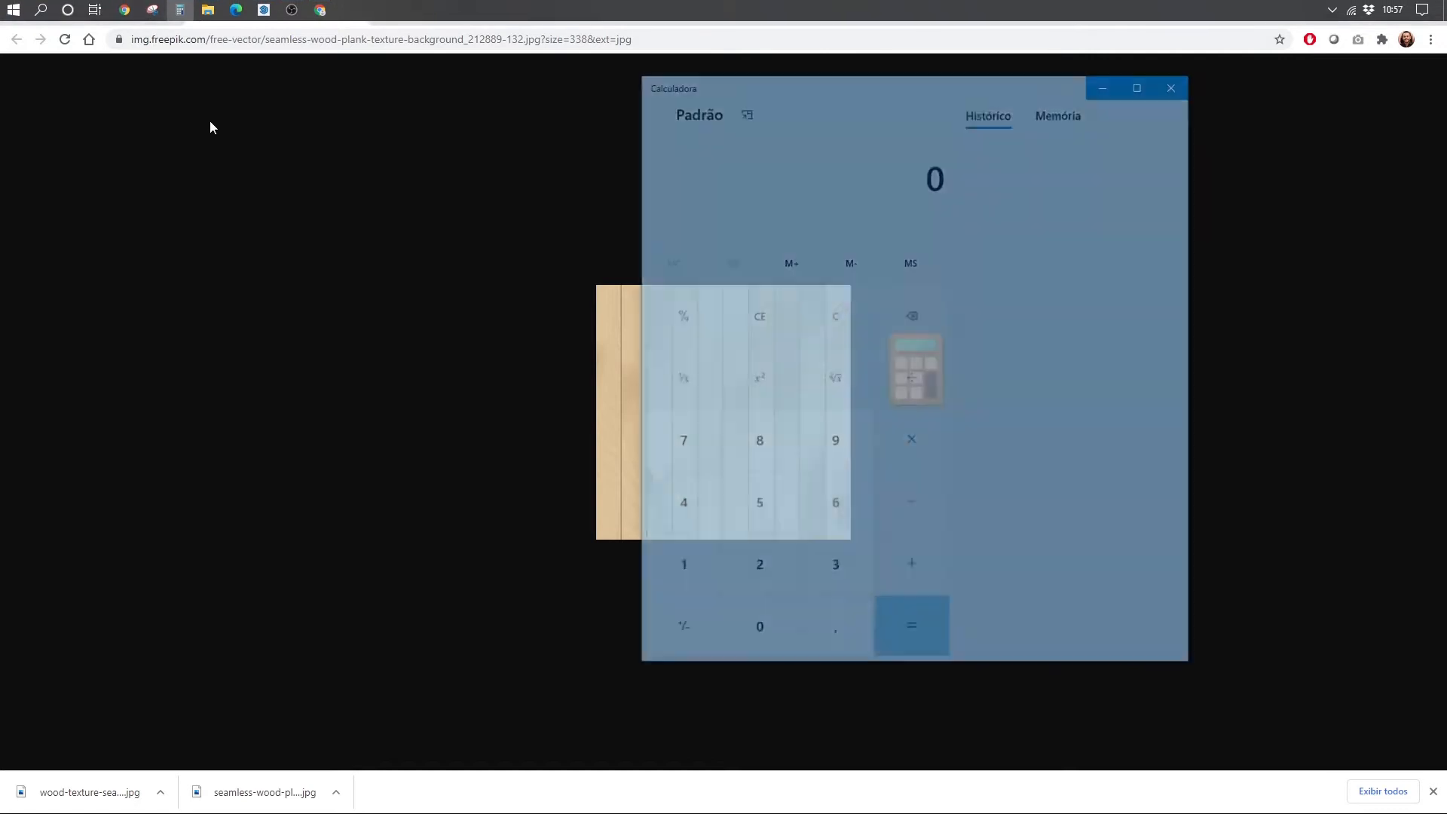
click(209, 120)
click(156, 16)
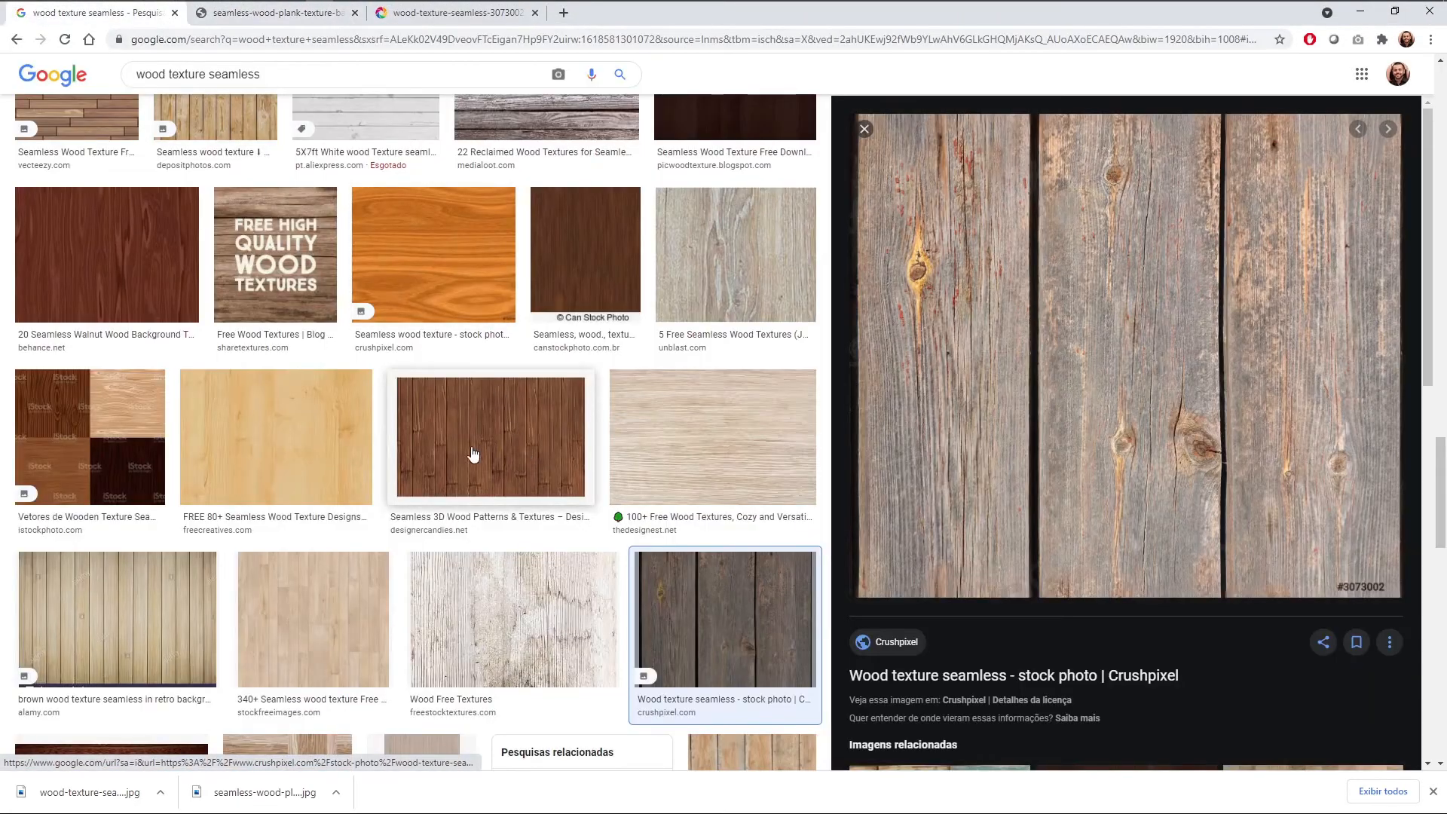
scroll(475, 452, down, 5)
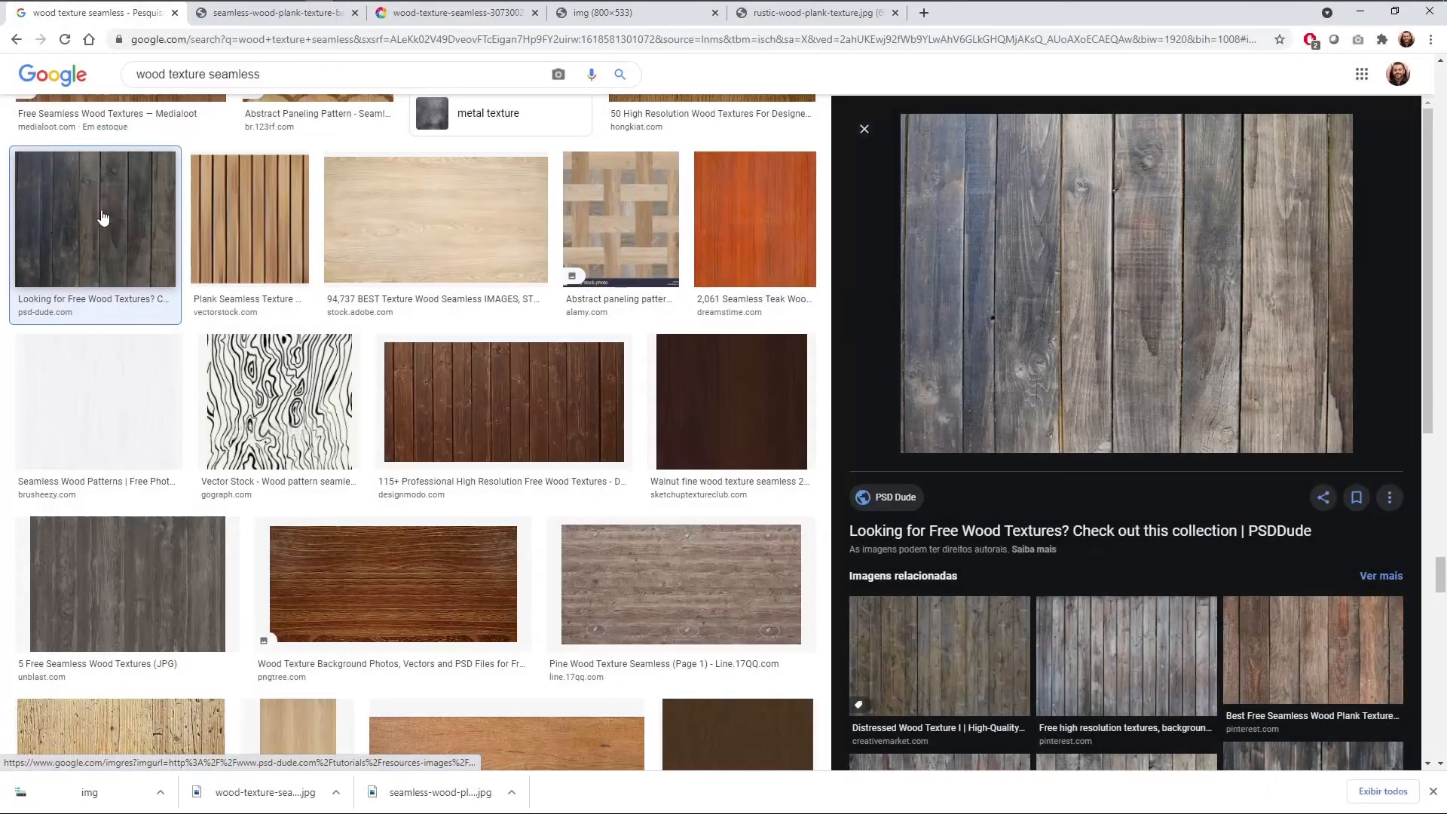
Step: Save the full-size rustic-wood-plank-texture.jpg image to the Curso SketchUp 2022 folder
click(786, 19)
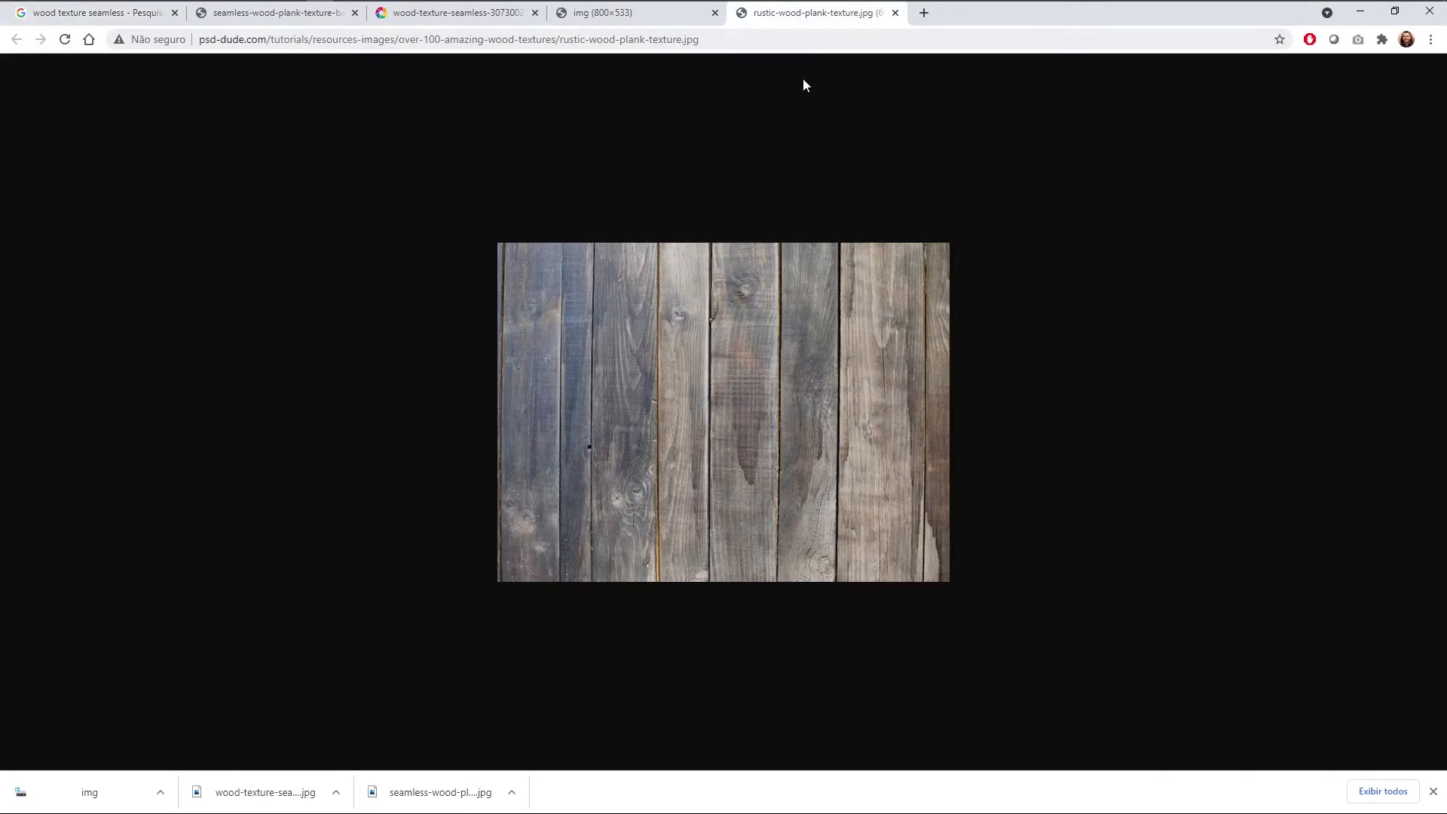
right_click(744, 368)
click(769, 393)
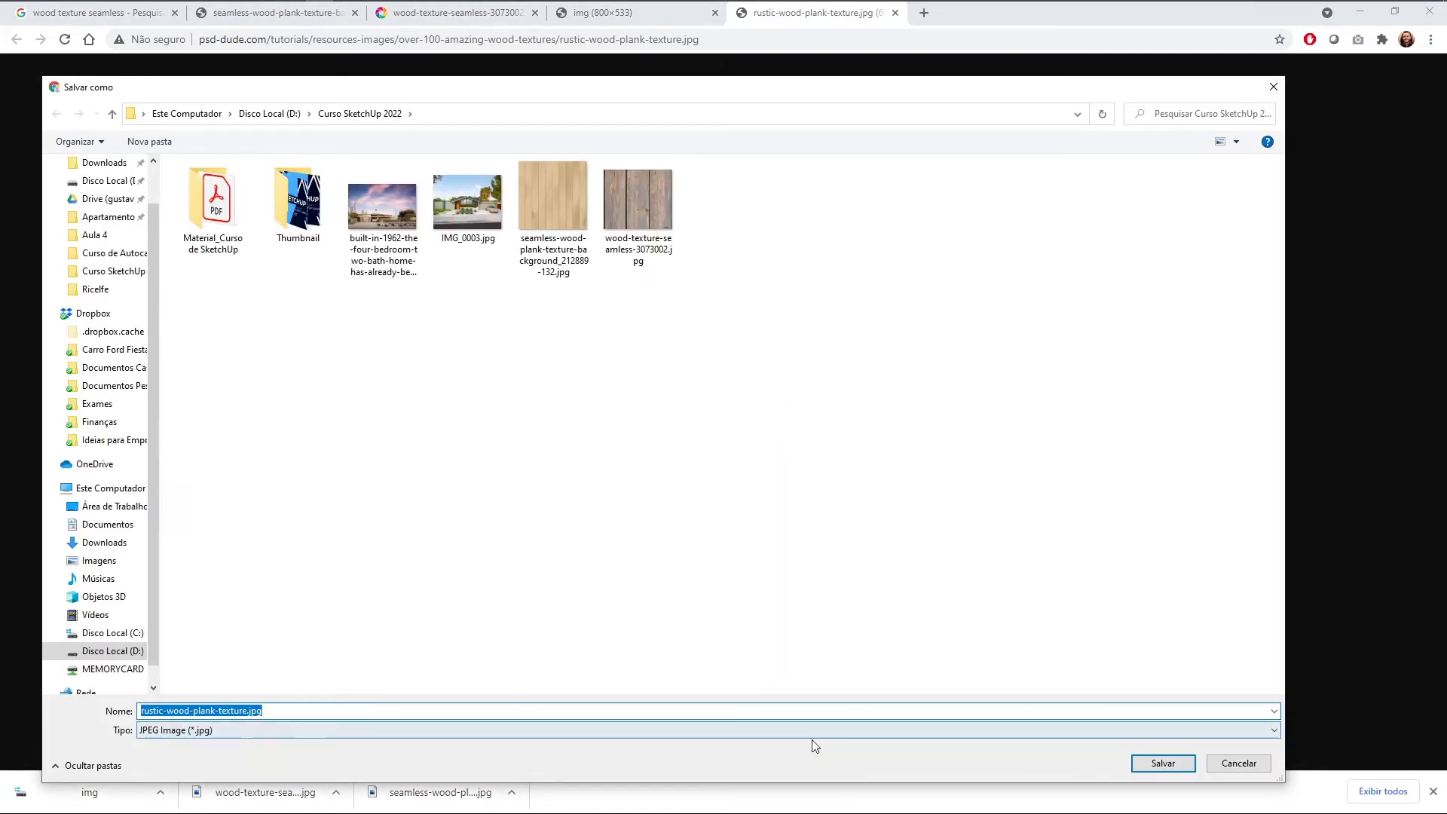
click(1163, 762)
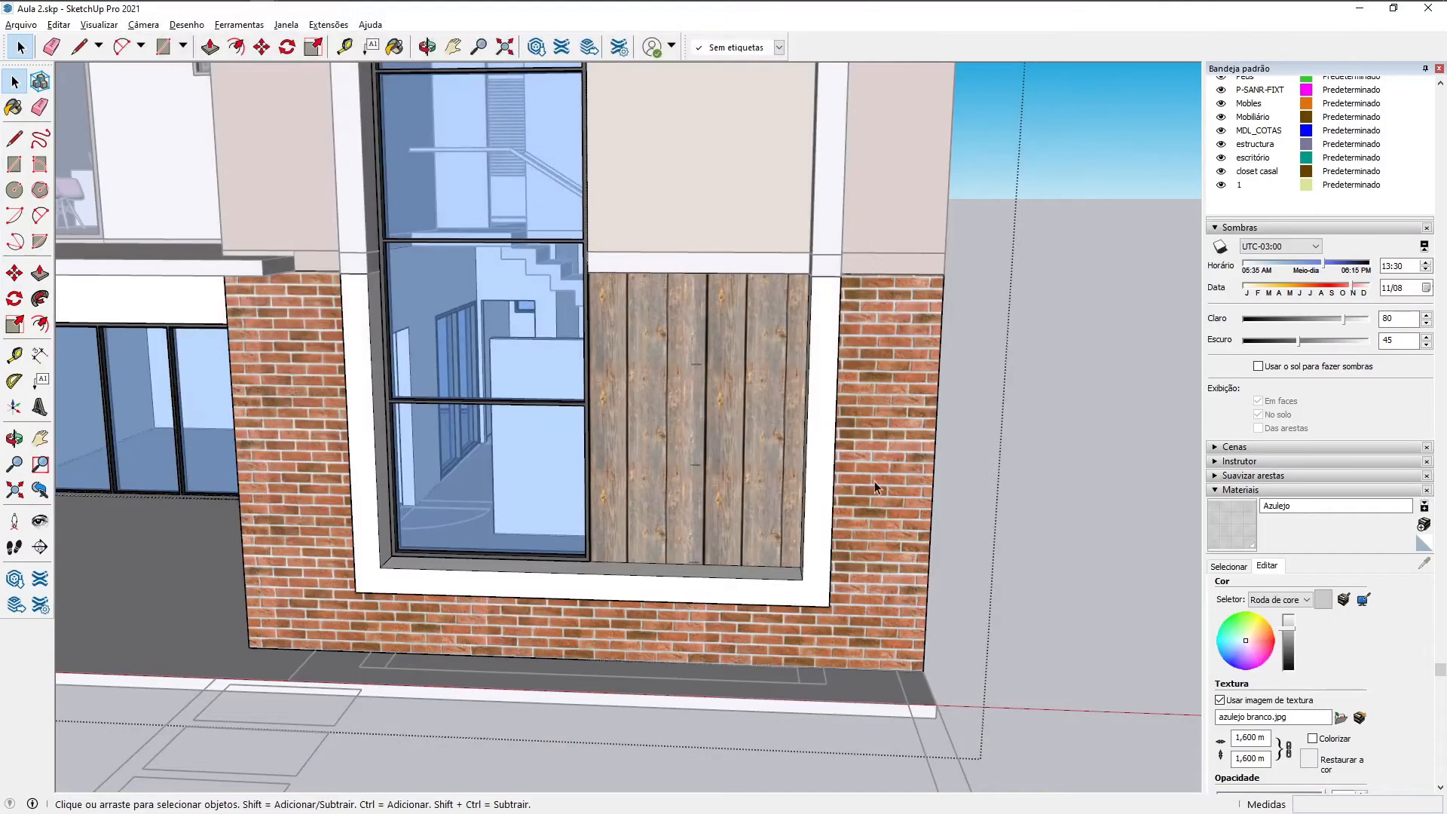
Step: Import rustic-wood-plank-texture.jpg as a texture in SketchUp and apply it to the lower facade panel from its lower corner beside the window
click(20, 25)
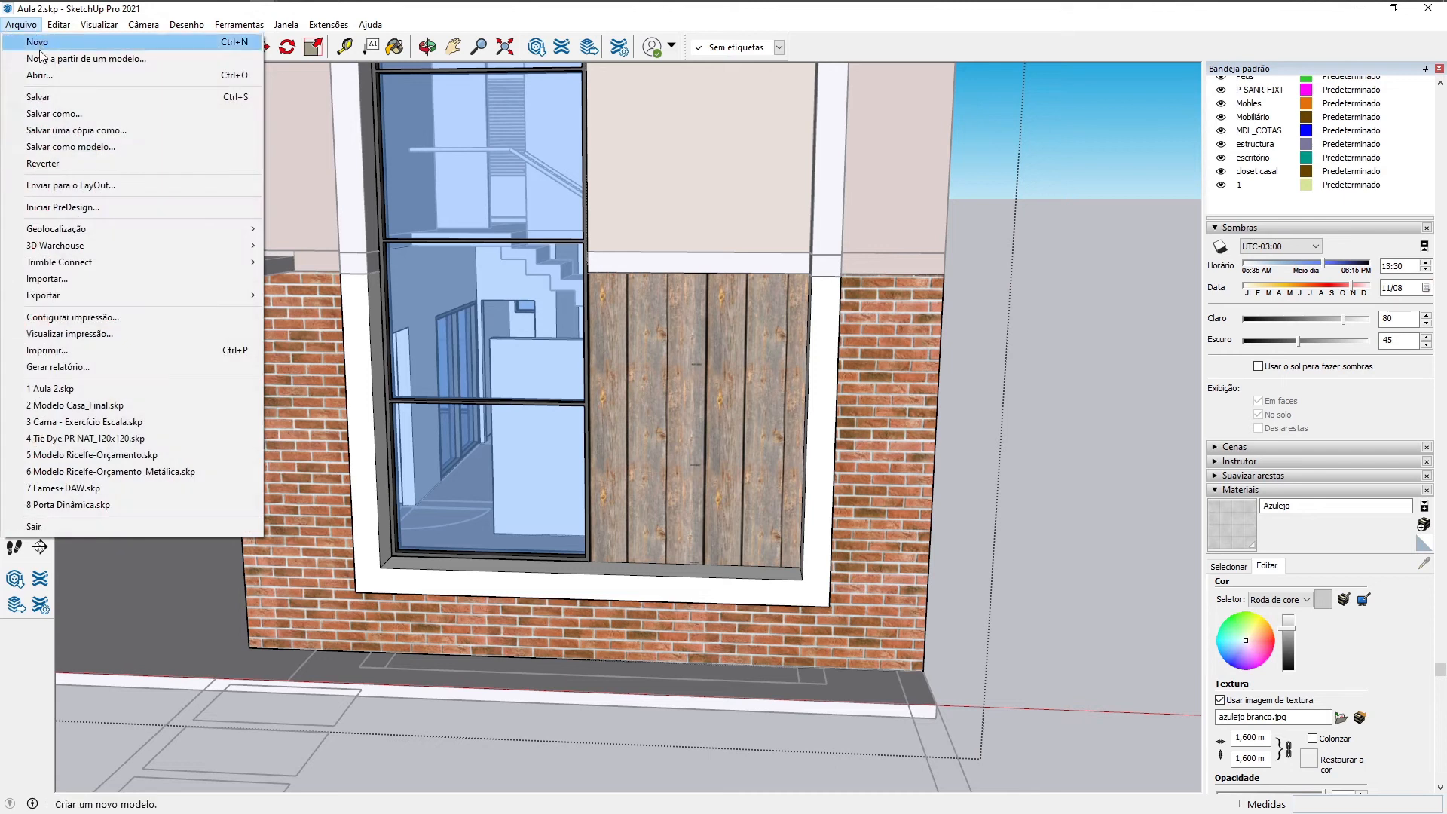
click(46, 279)
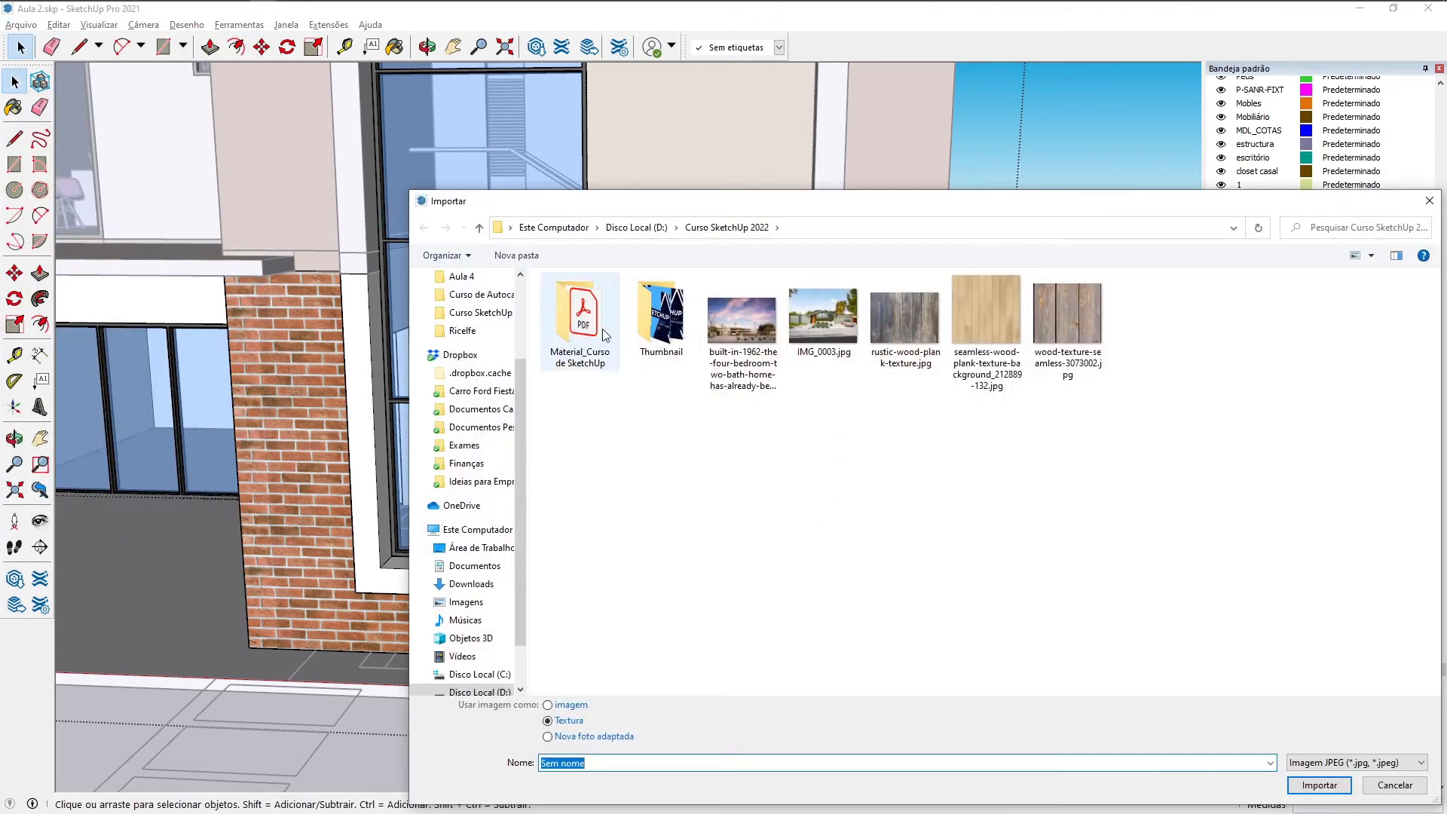
click(901, 336)
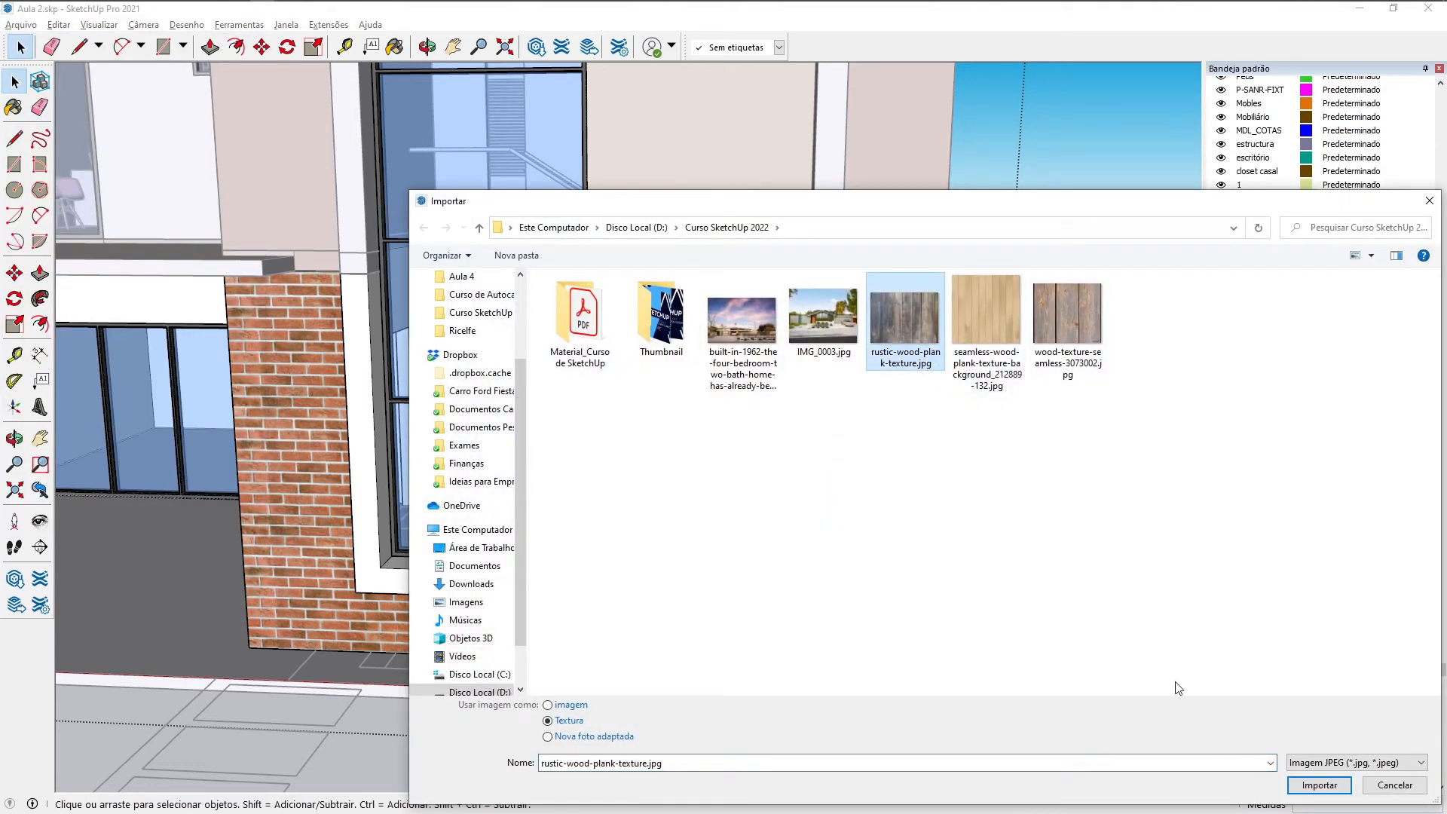
click(1319, 784)
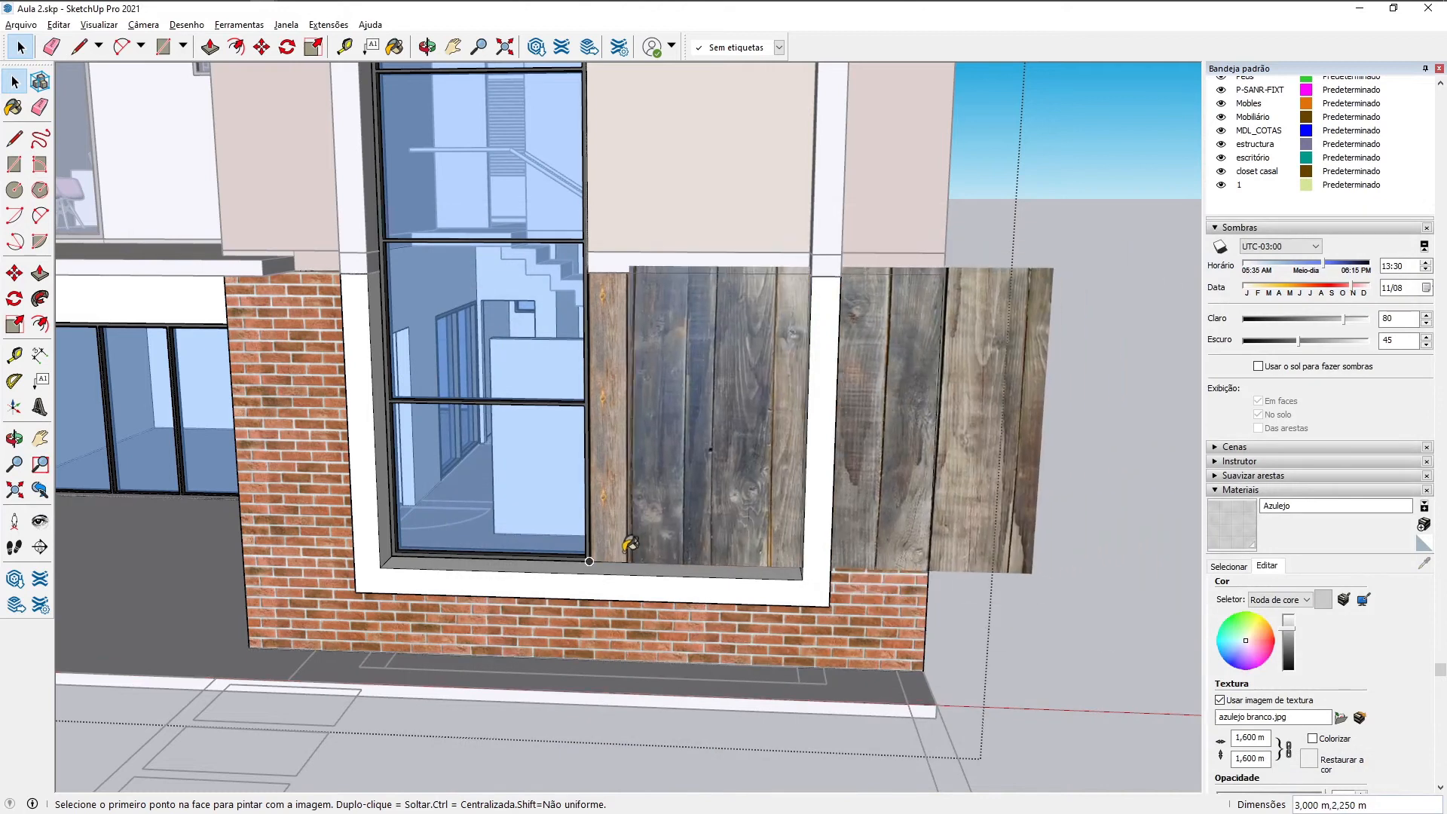
click(589, 561)
click(701, 480)
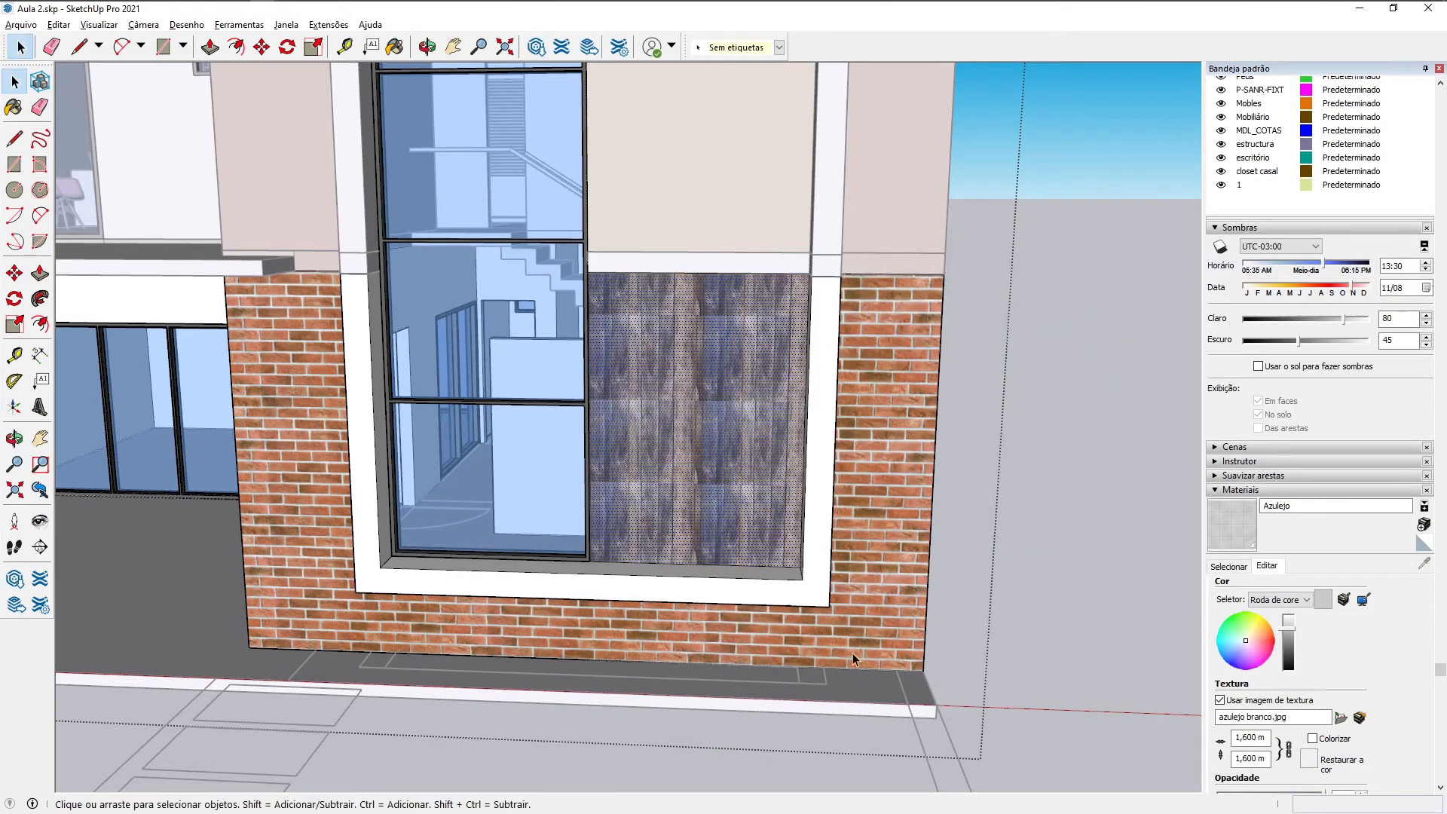
Step: Examine up close the joints between the repeated tiles of the rustic plank texture on the lower panel
scroll(633, 477, up, 5)
scroll(787, 422, down, 4)
scroll(761, 293, up, 6)
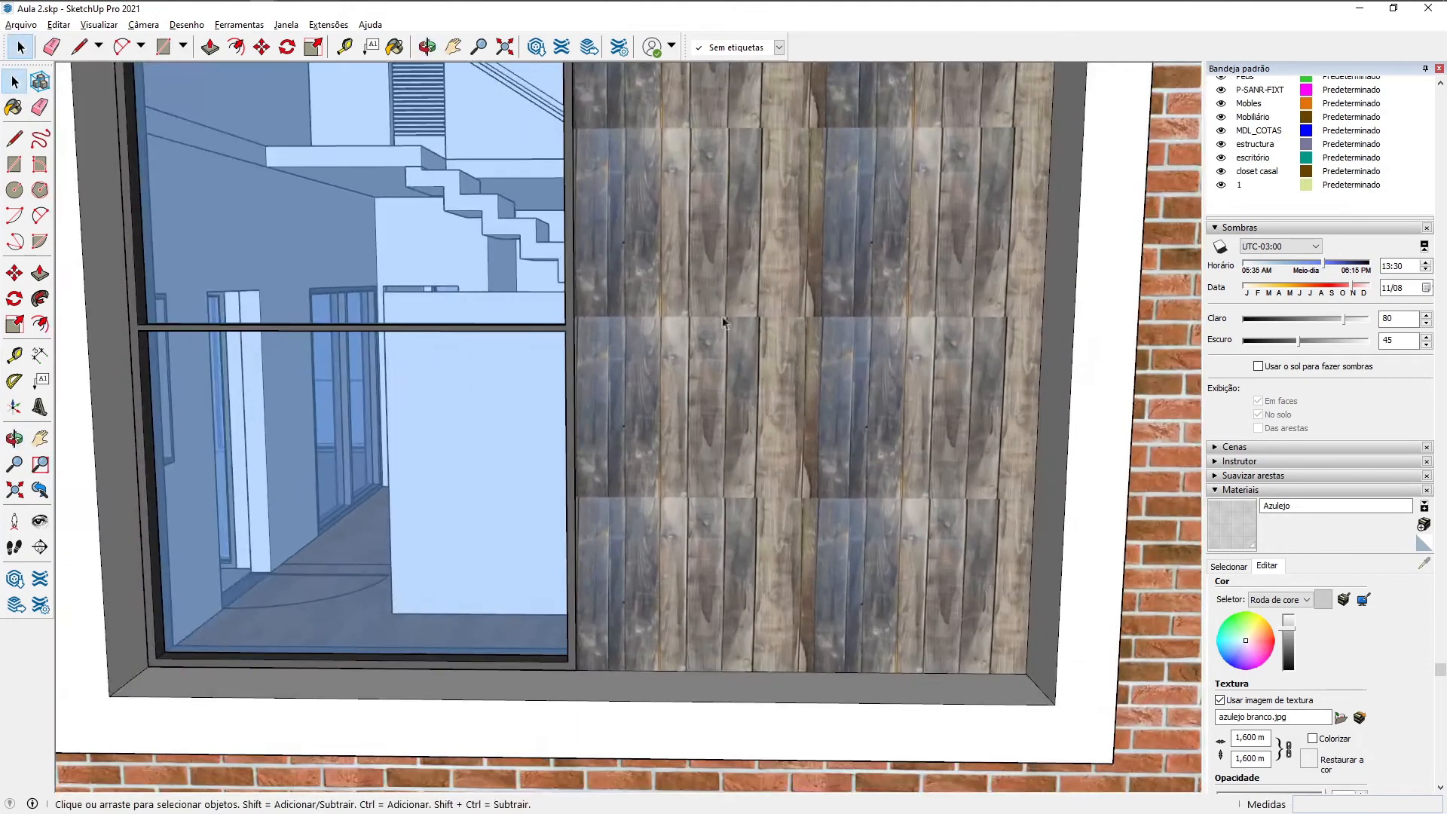
middle_drag(658, 336, 585, 482)
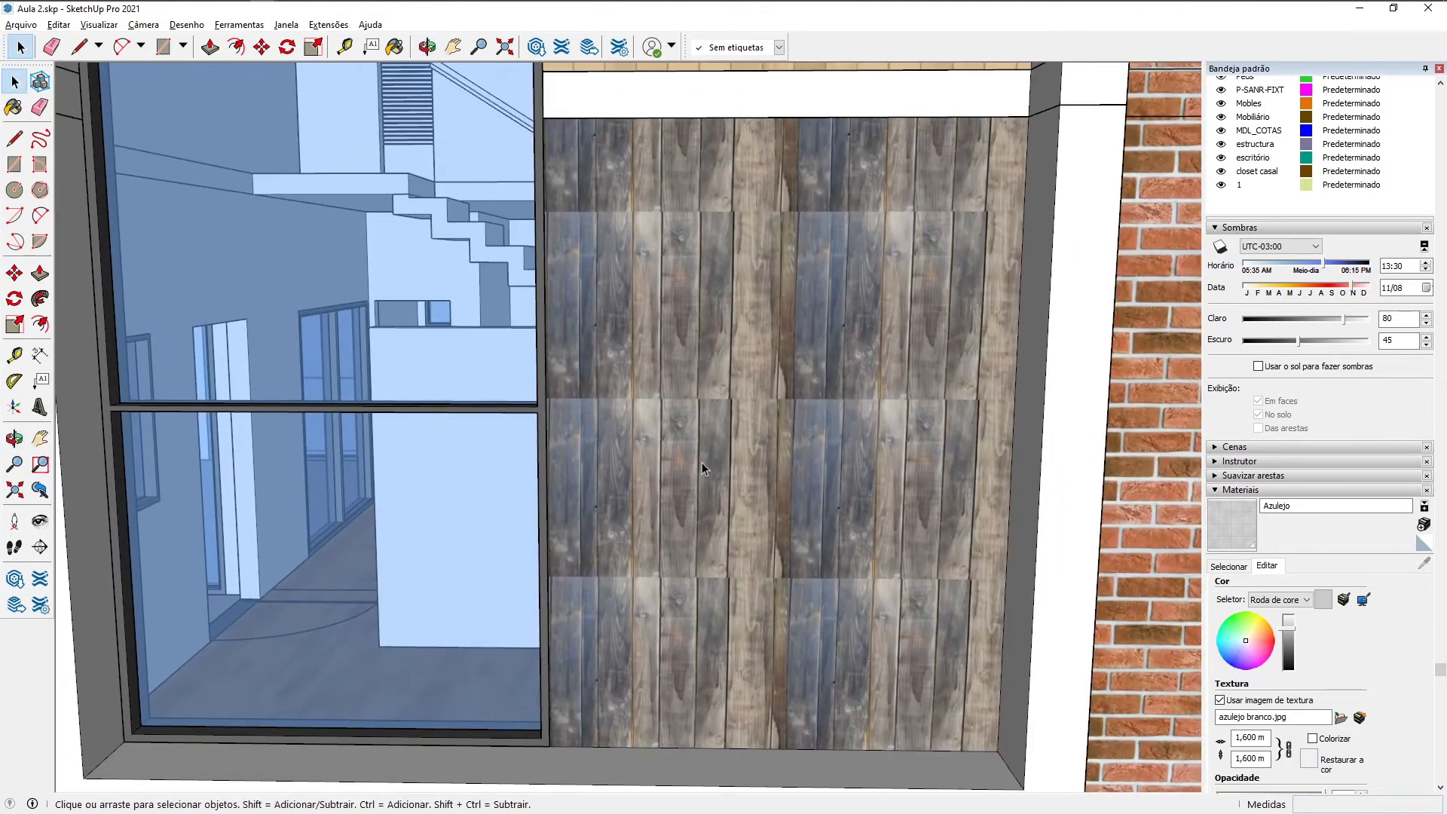
scroll(636, 300, down, 1)
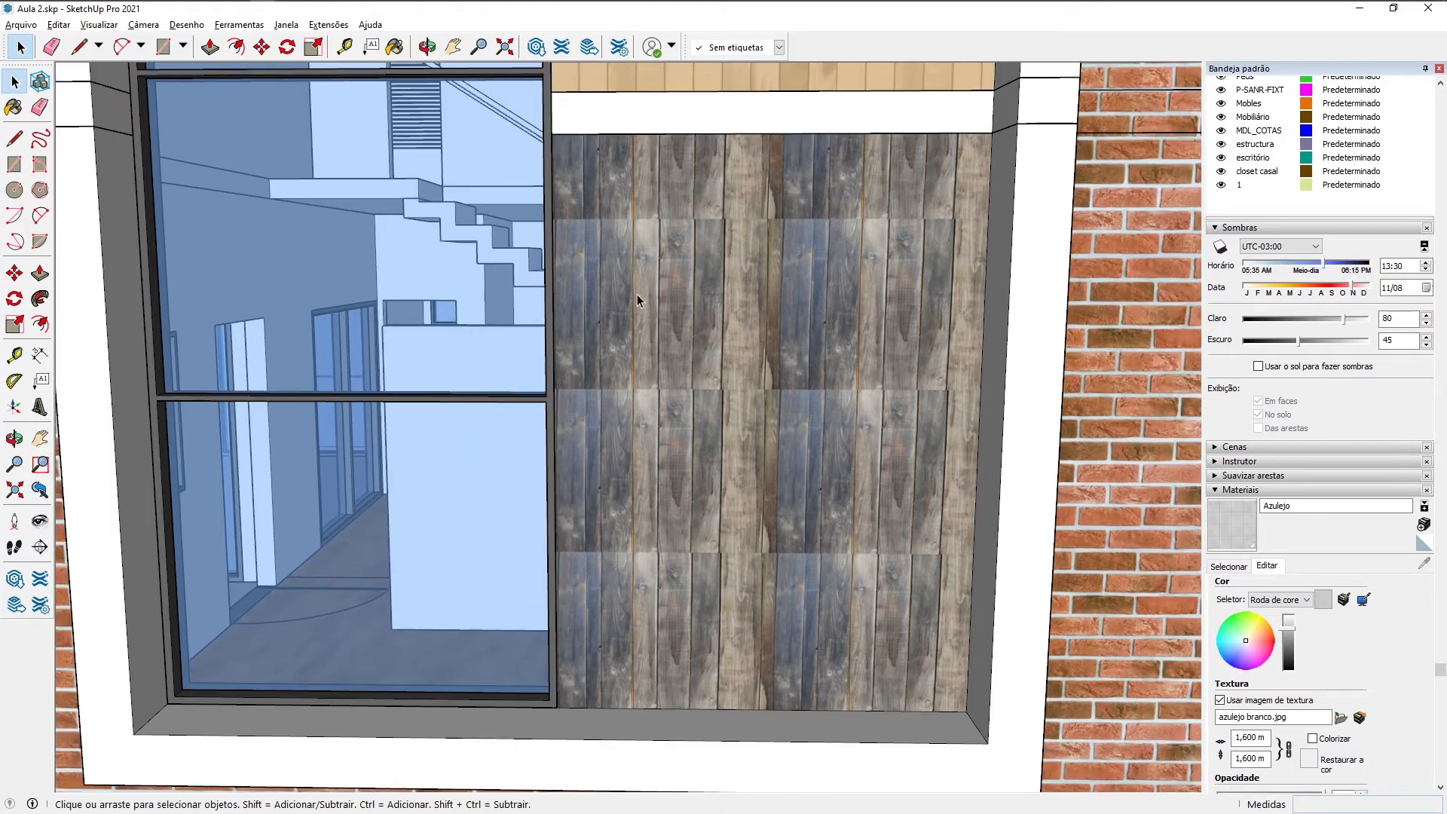
scroll(637, 300, down, 2)
scroll(875, 449, down, 2)
Step: Compare the lower rustic wood panel with the upper light wood panel and the brick facade from several angles
middle_drag(833, 437, 711, 428)
middle_drag(575, 361, 709, 437)
scroll(710, 436, down, 1)
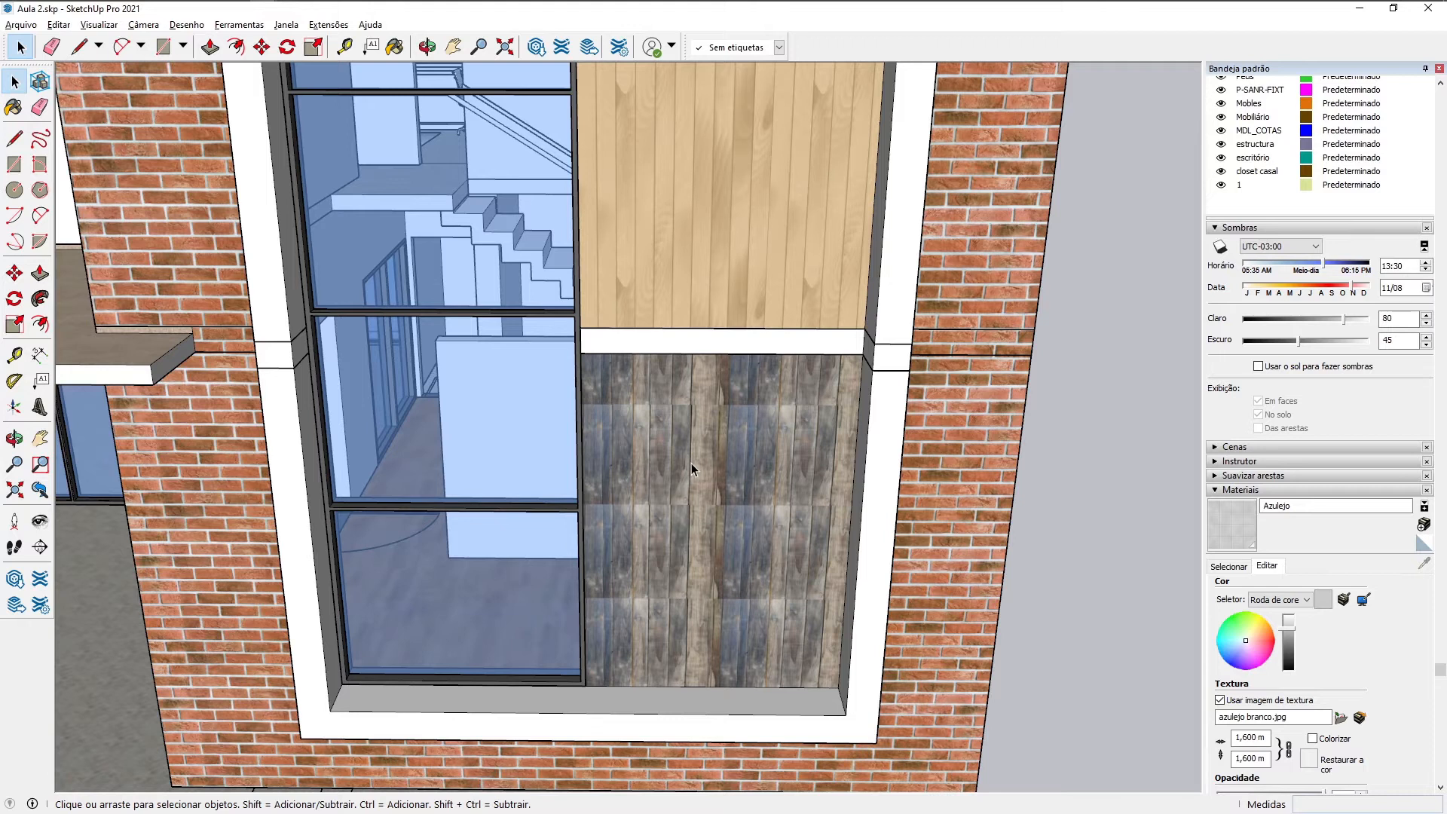
middle_drag(584, 504, 951, 507)
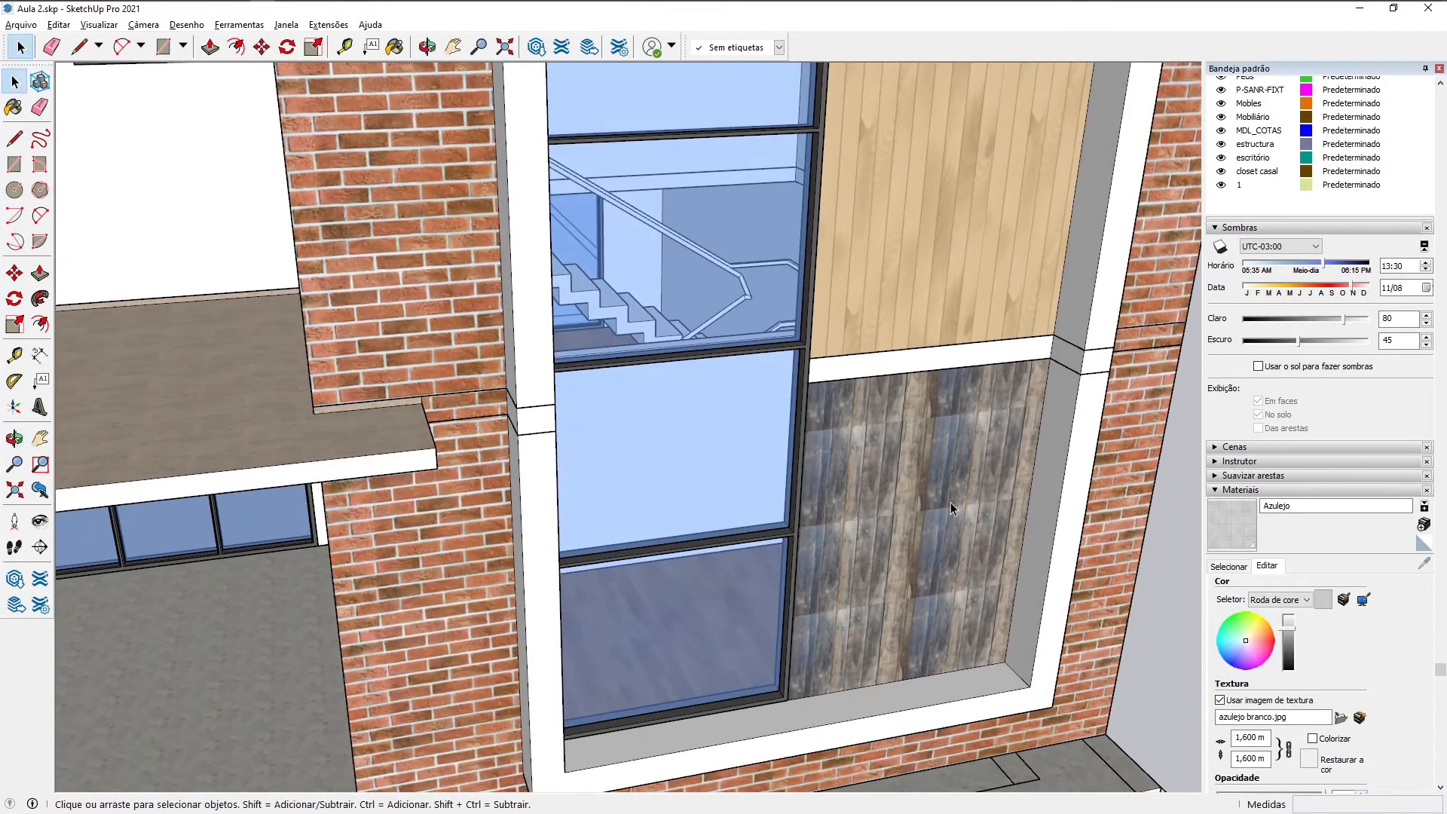
middle_drag(885, 414, 865, 503)
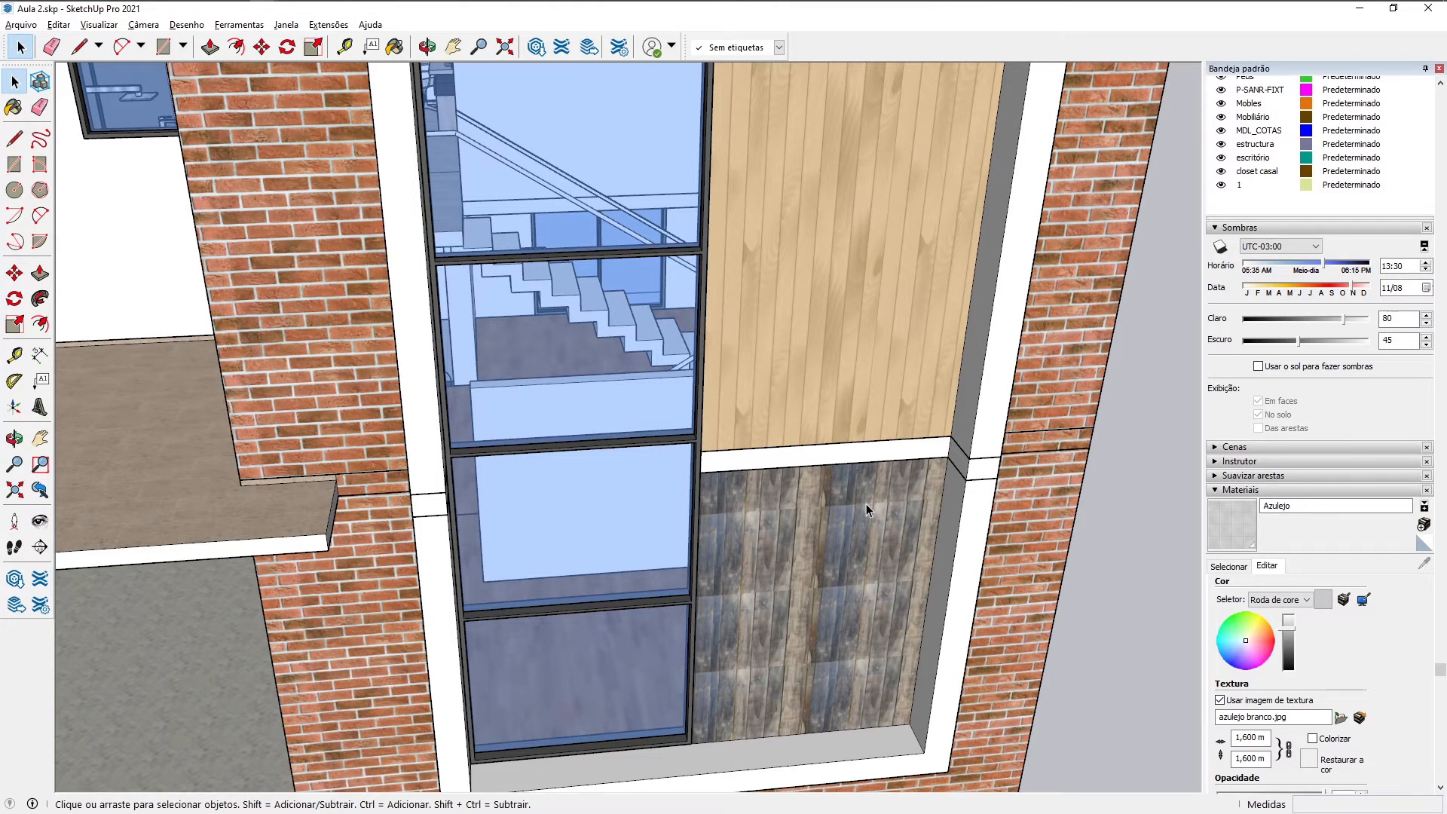
middle_drag(866, 504, 781, 405)
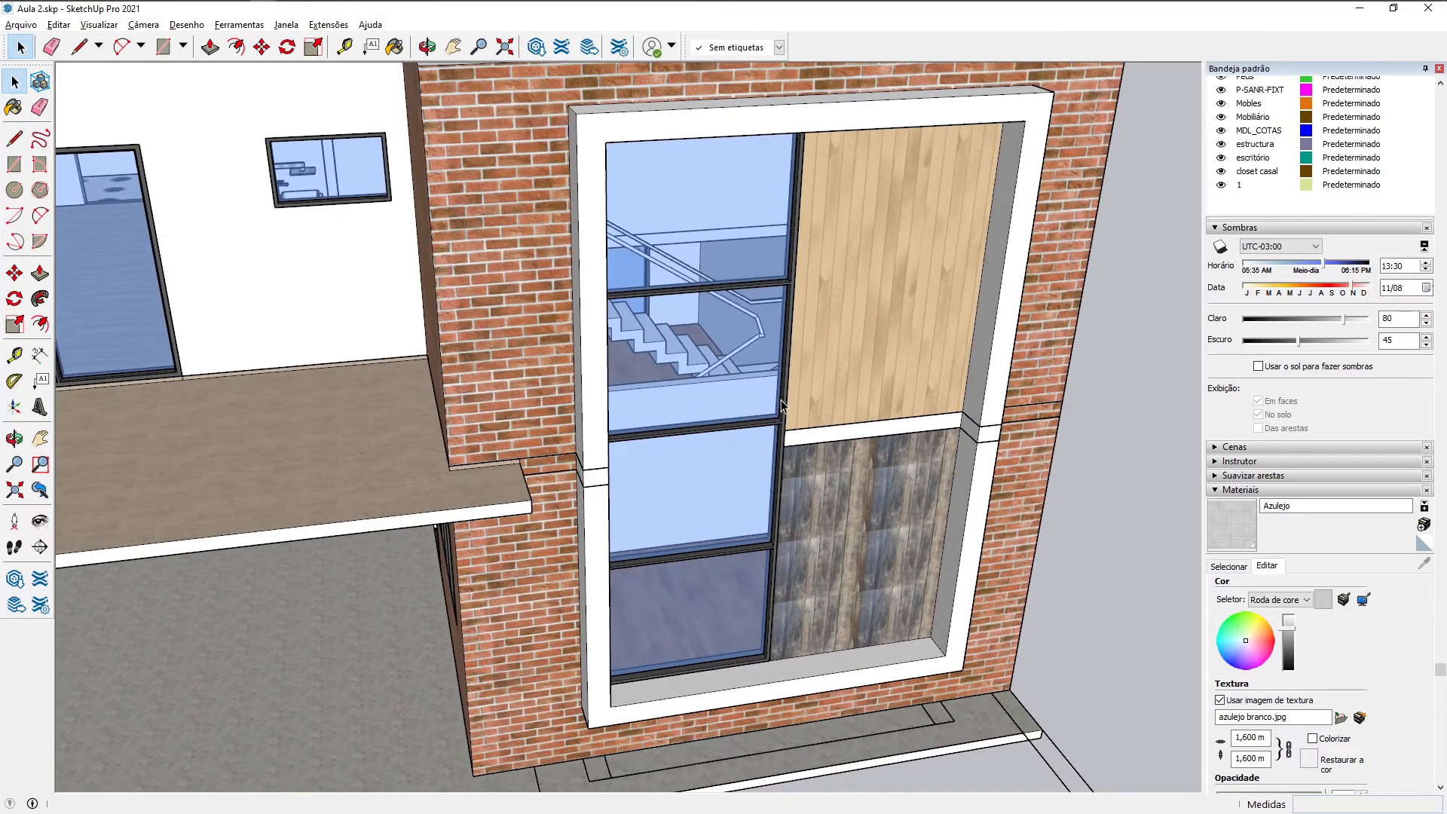
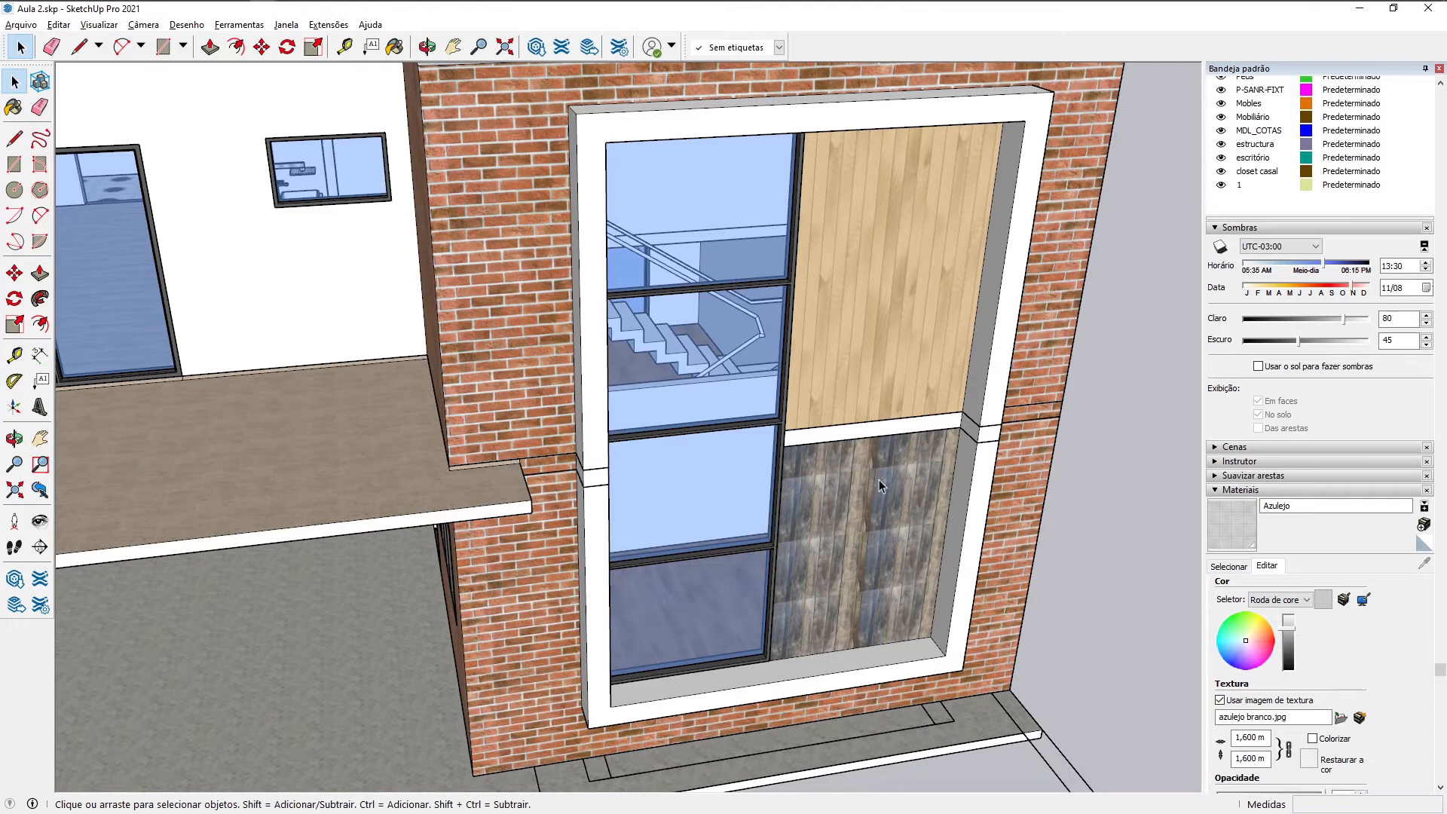
middle_drag(803, 504, 749, 484)
middle_drag(751, 418, 770, 382)
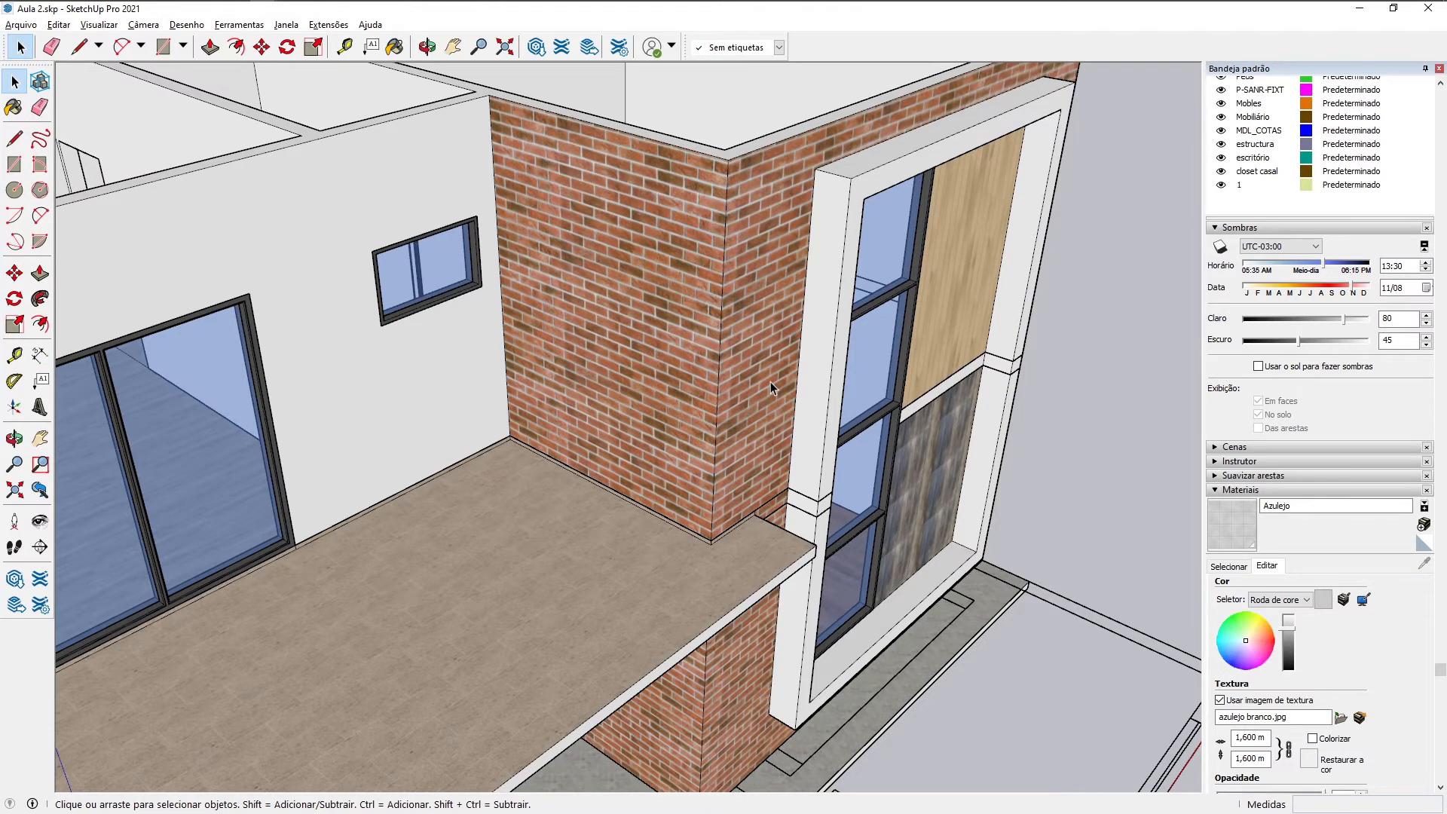
Step: Switch to Chrome and open the Ceusa website at ceusa.com.br
mouse_move(319, 8)
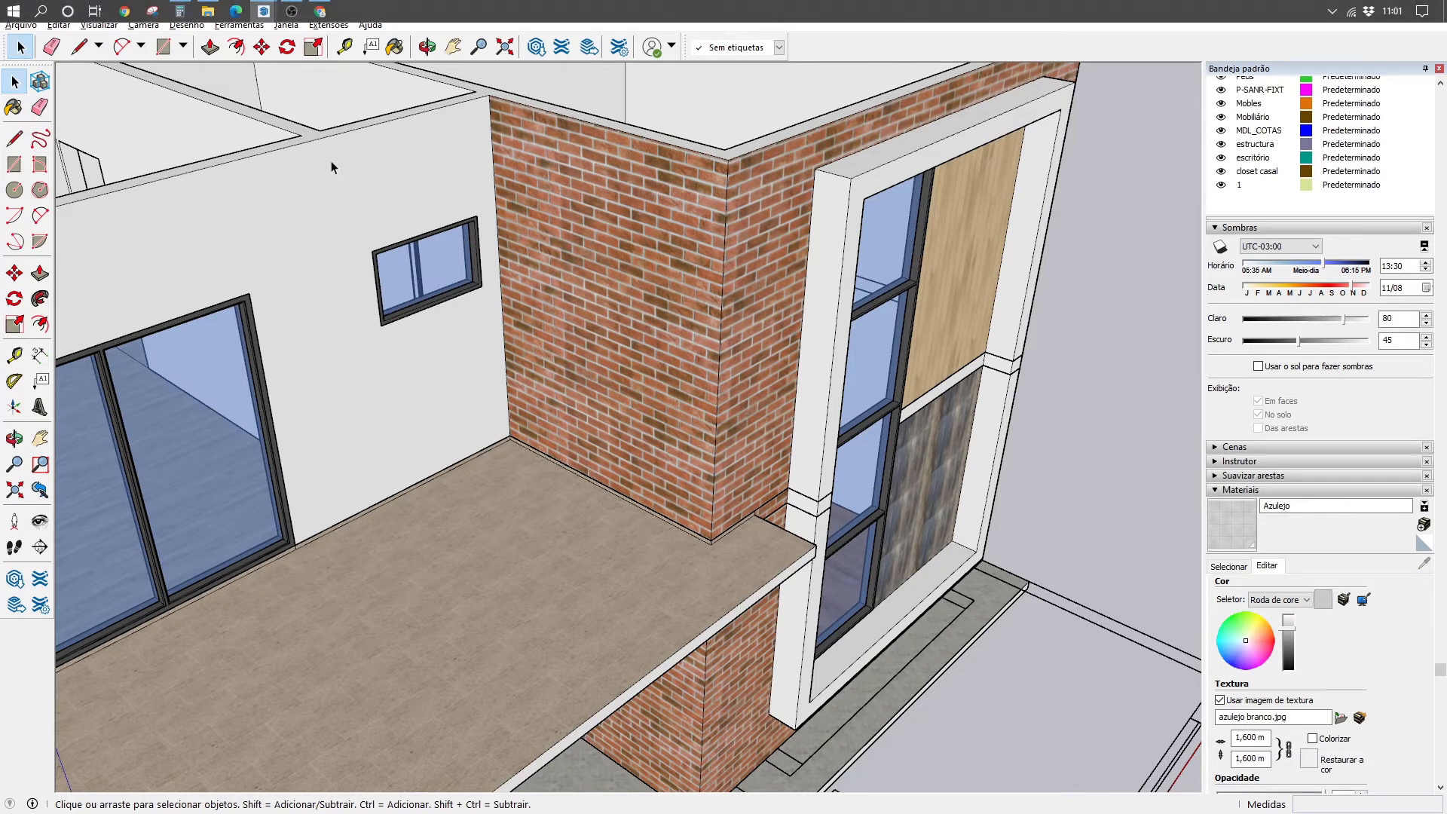
click(319, 9)
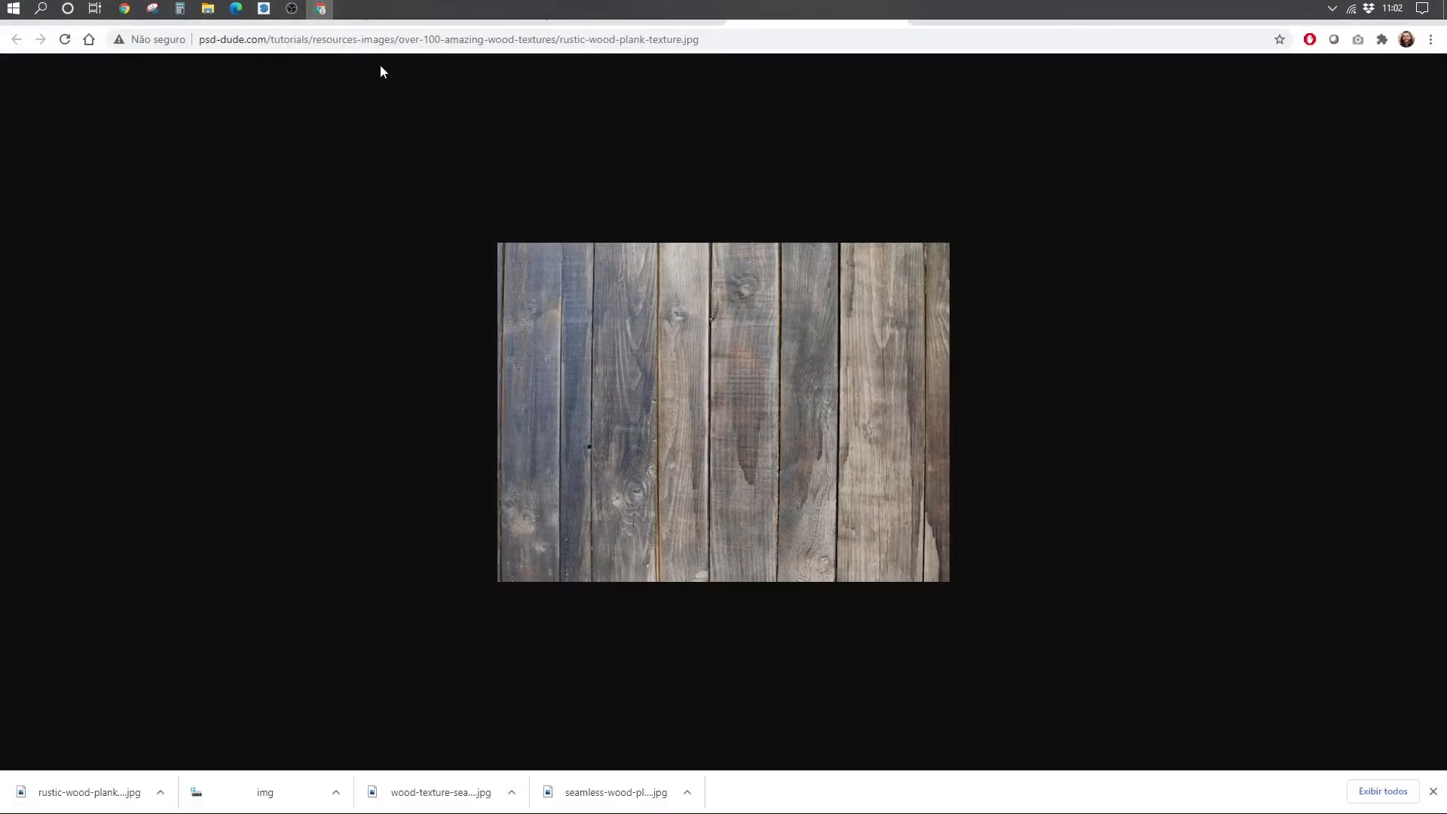
click(380, 45)
text(ceusa)
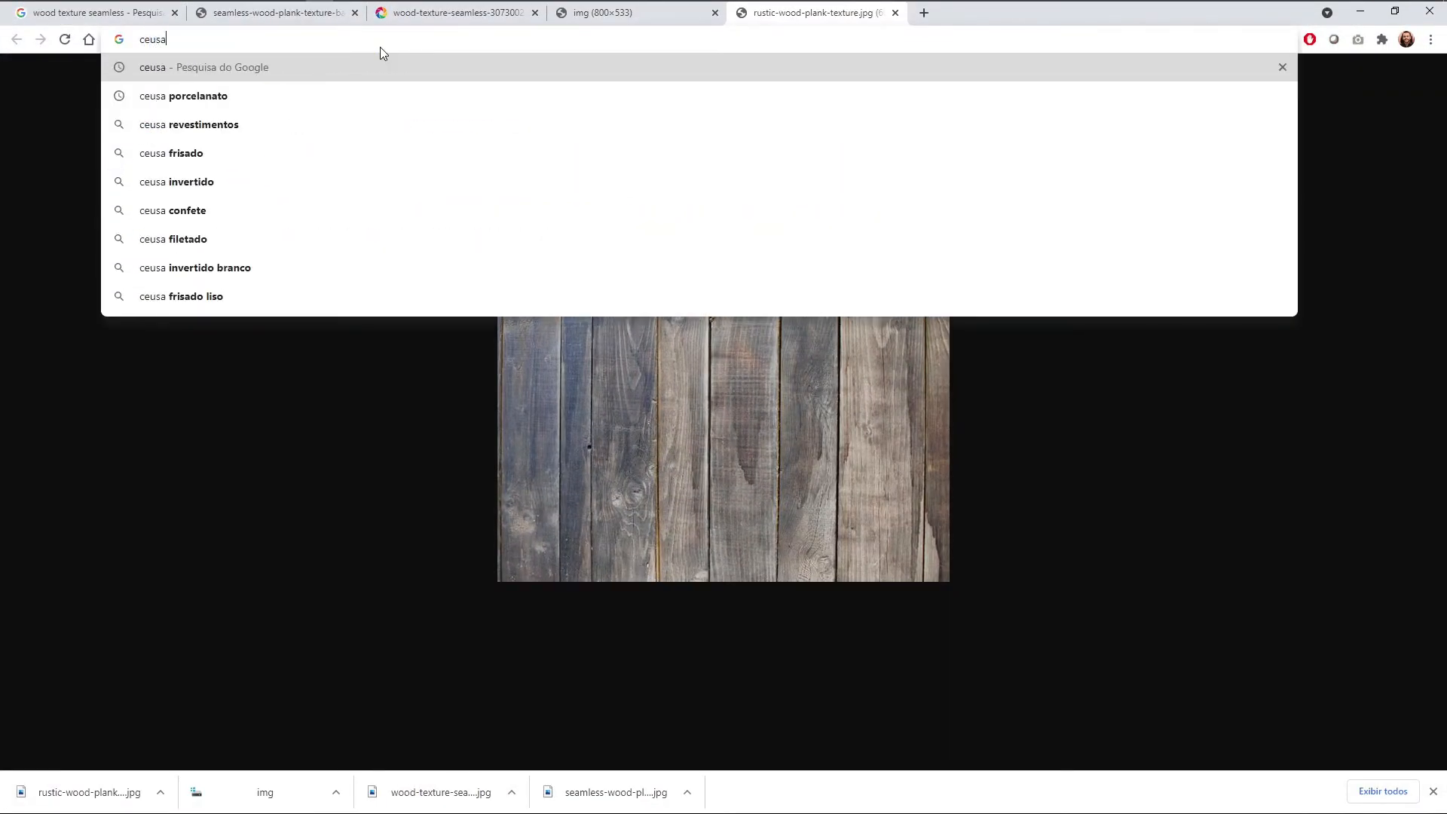
key(Return)
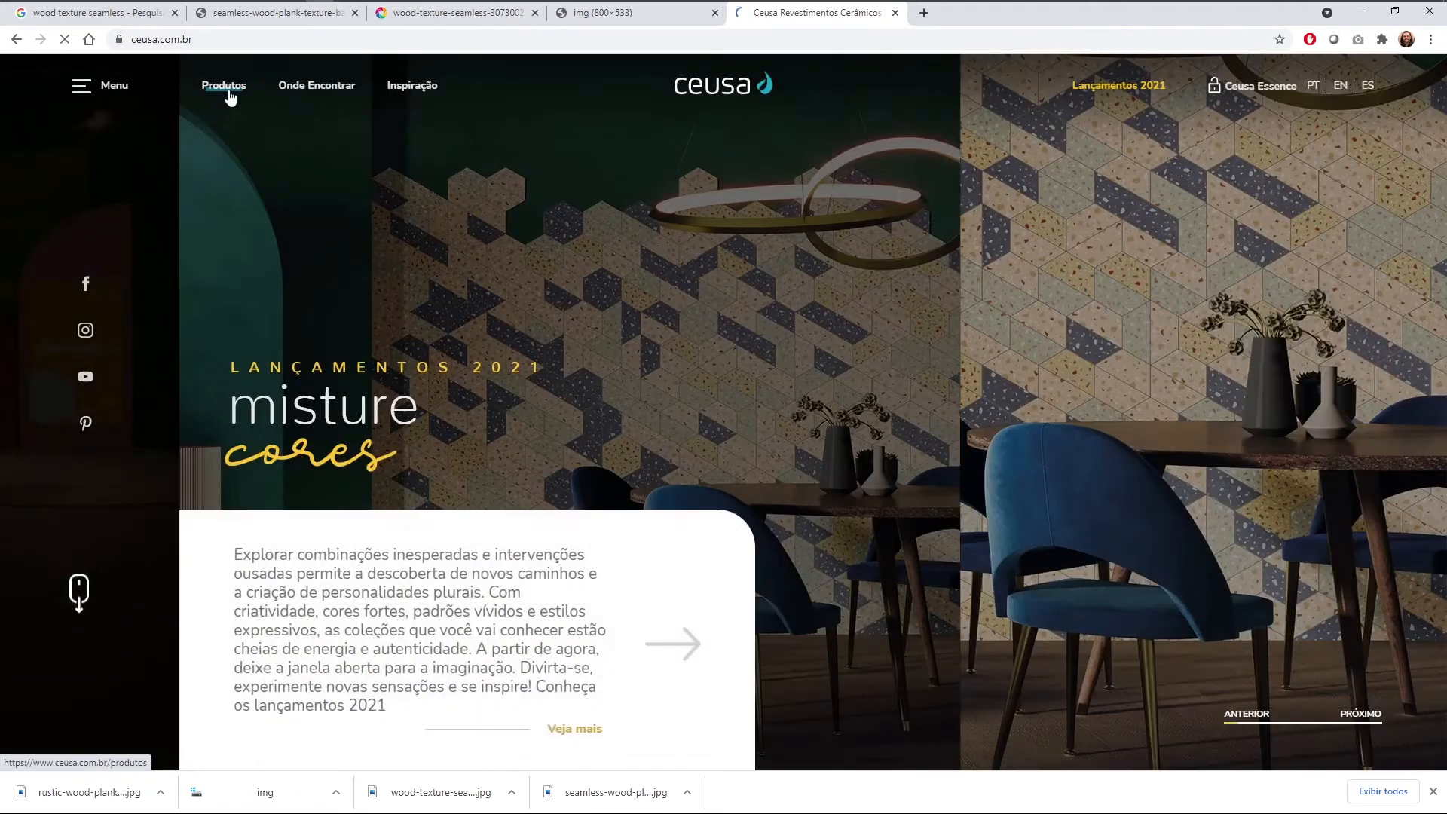
Step: Open the Ceusa product catalogue and filter it by the Cimento visual
click(225, 90)
scroll(409, 256, down, 15)
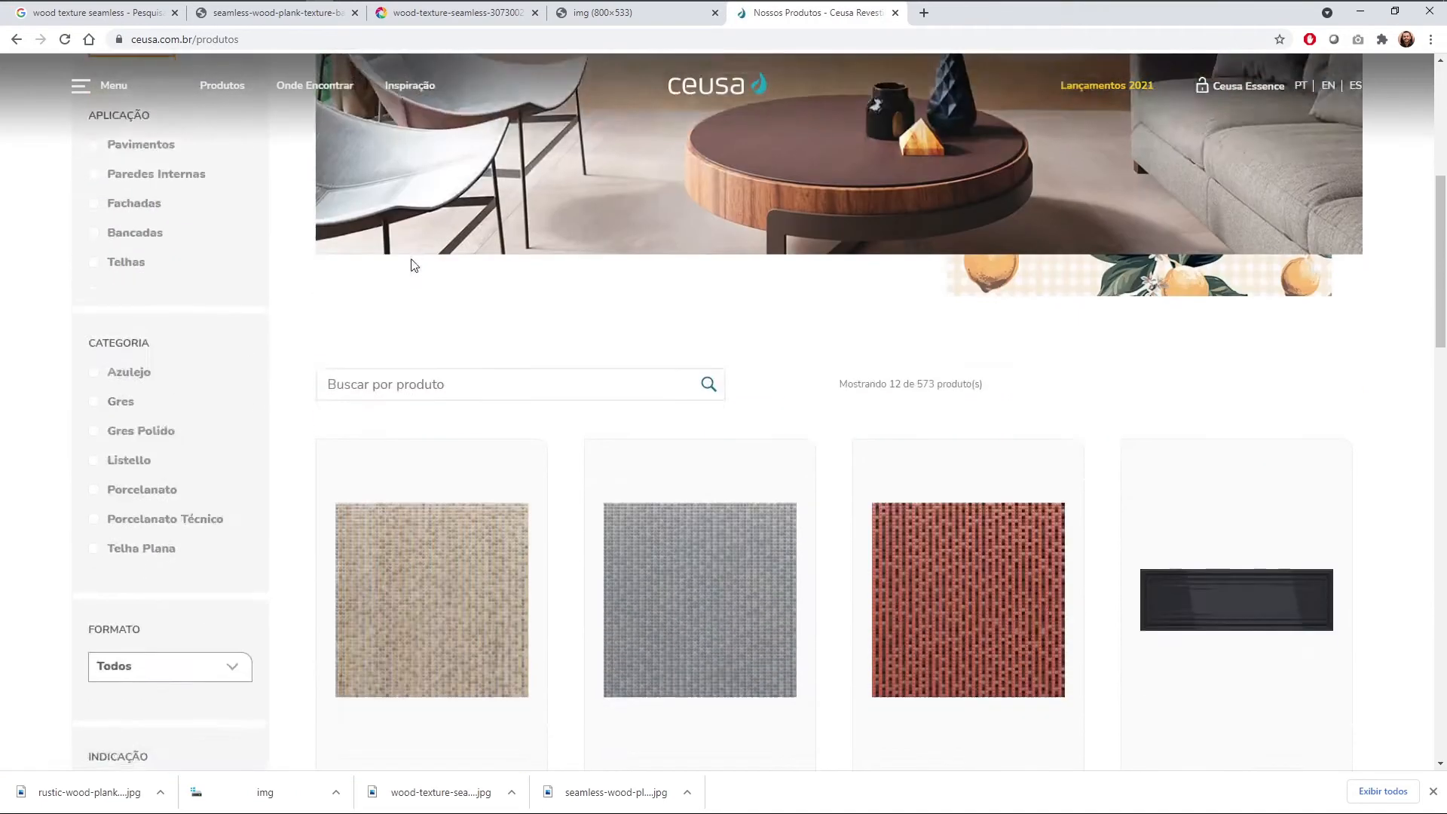
scroll(438, 271, down, 11)
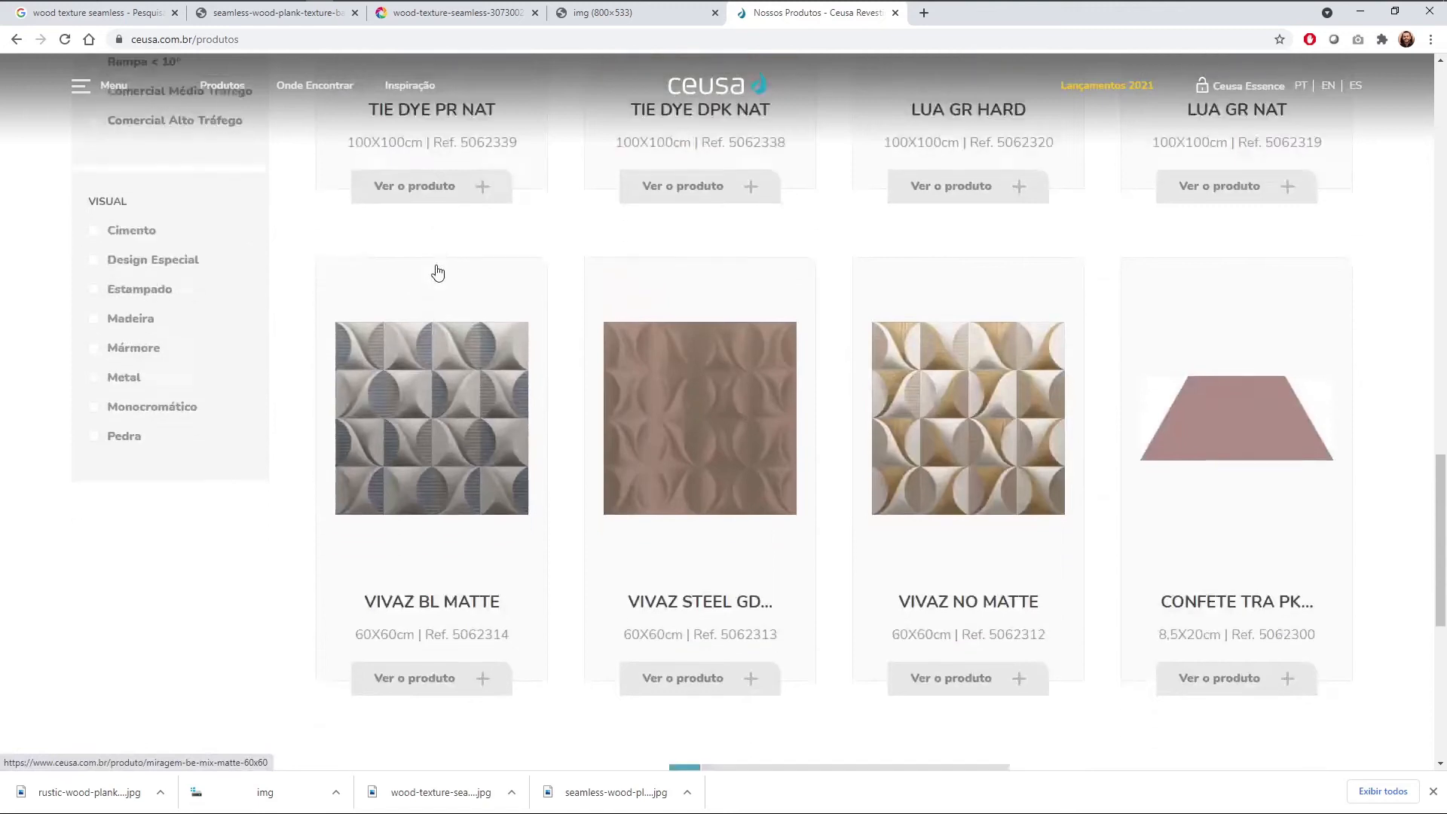
scroll(532, 324, up, 6)
scroll(452, 326, up, 3)
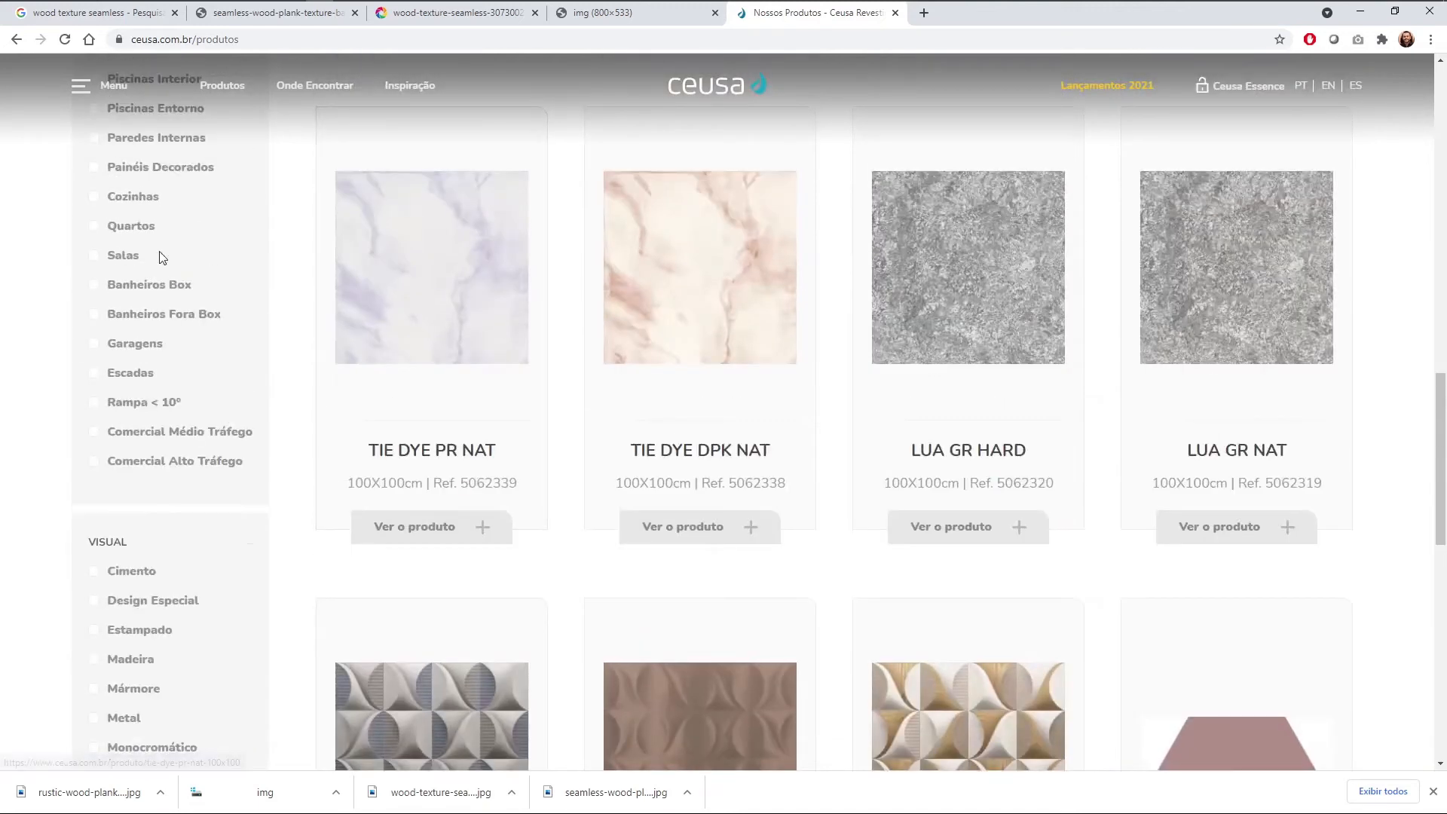
scroll(203, 252, up, 1)
scroll(173, 339, down, 3)
click(106, 422)
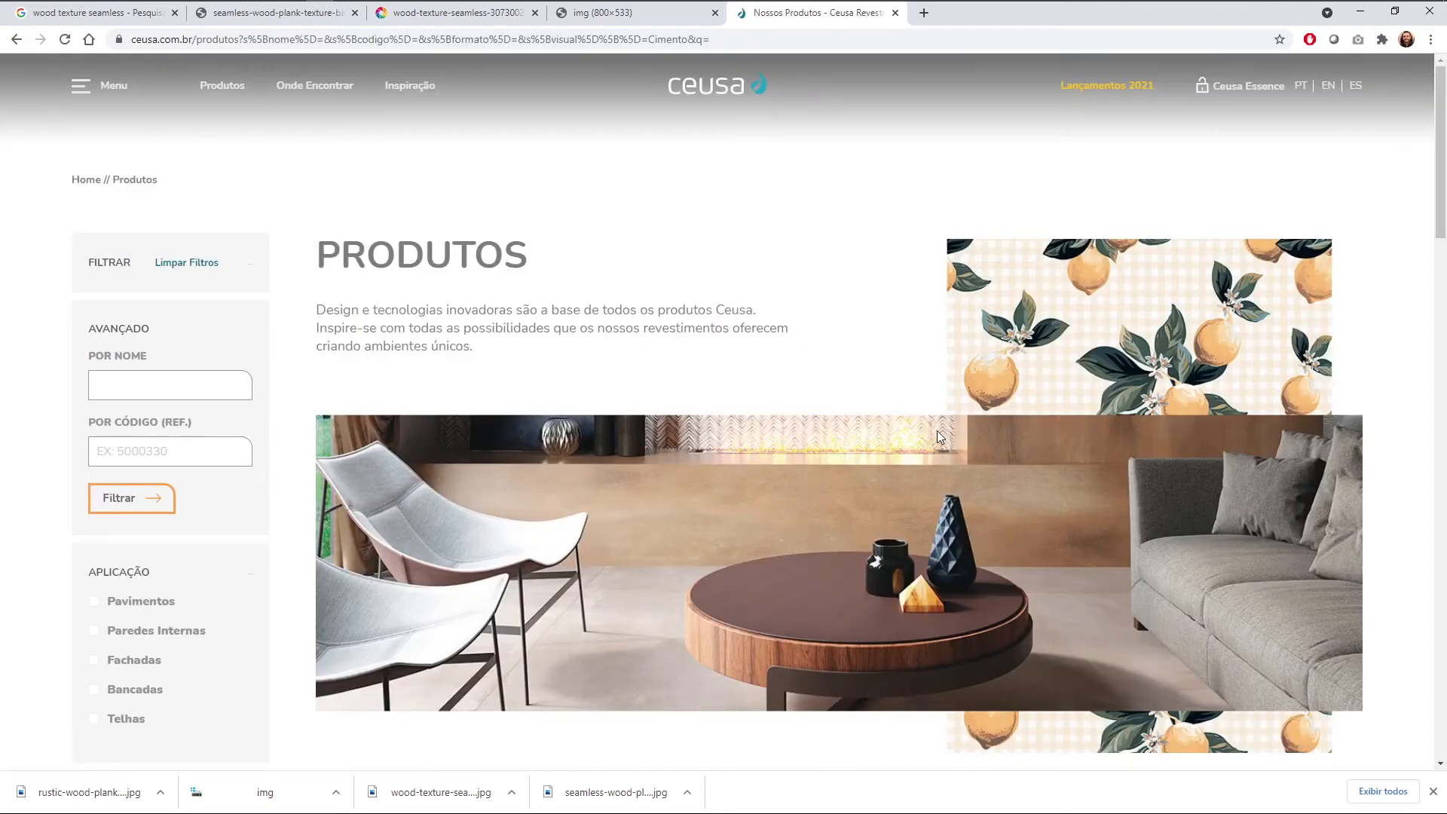
Step: Browse the cement-look products and open the VENICE GR NAT 120X120 product page at its specifications
scroll(937, 431, down, 8)
scroll(937, 437, down, 12)
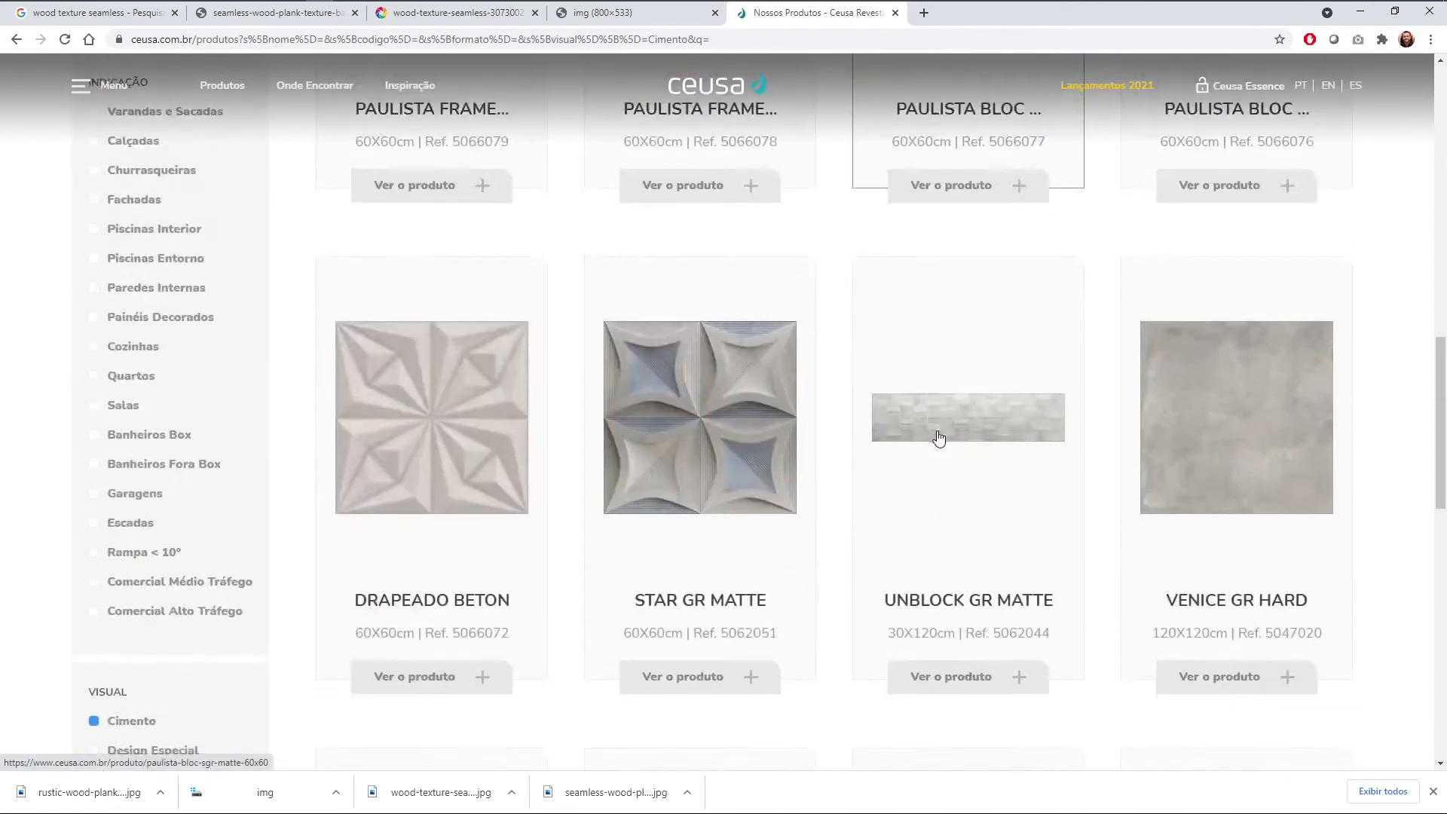
scroll(420, 522, down, 2)
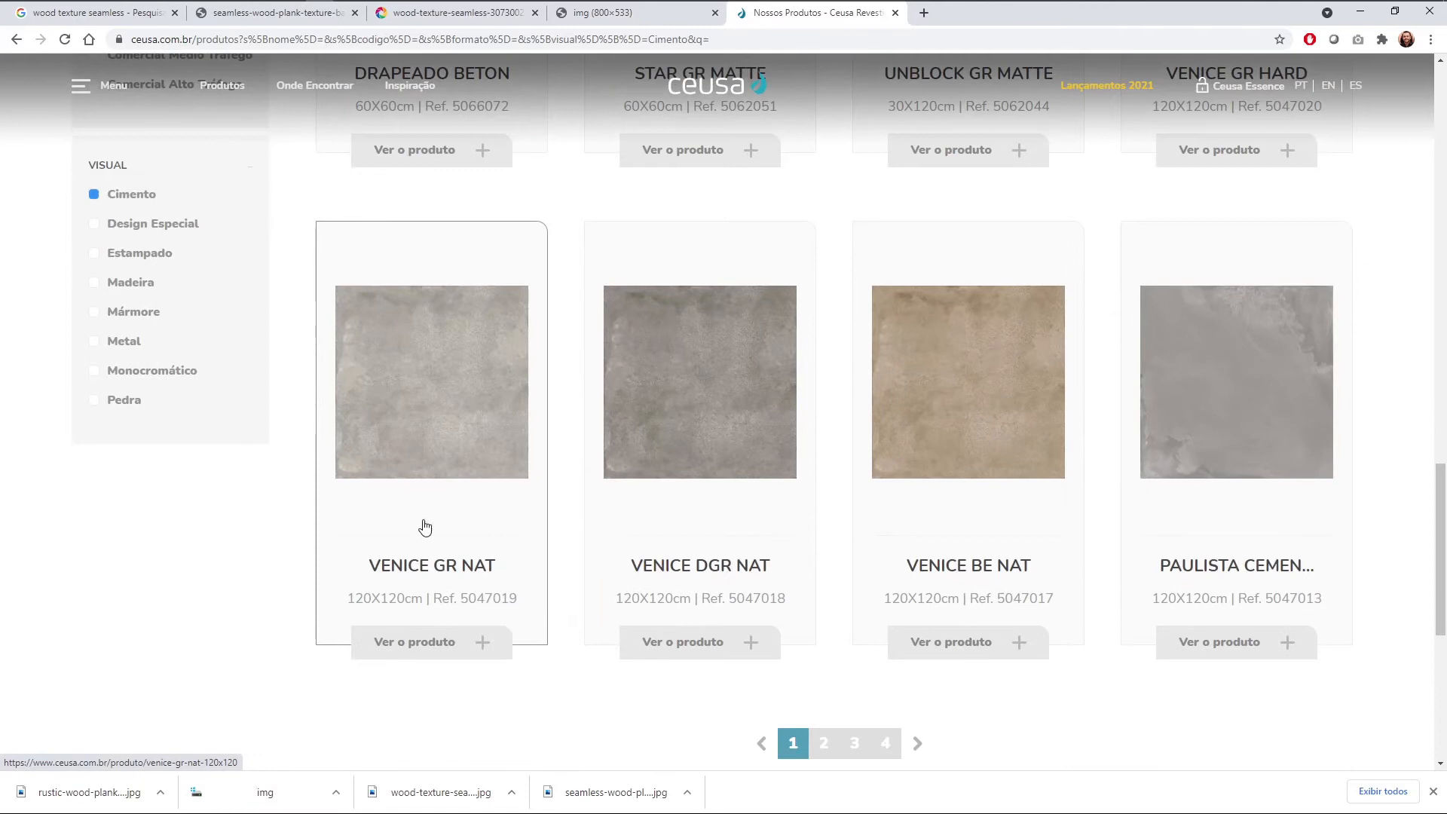
click(493, 422)
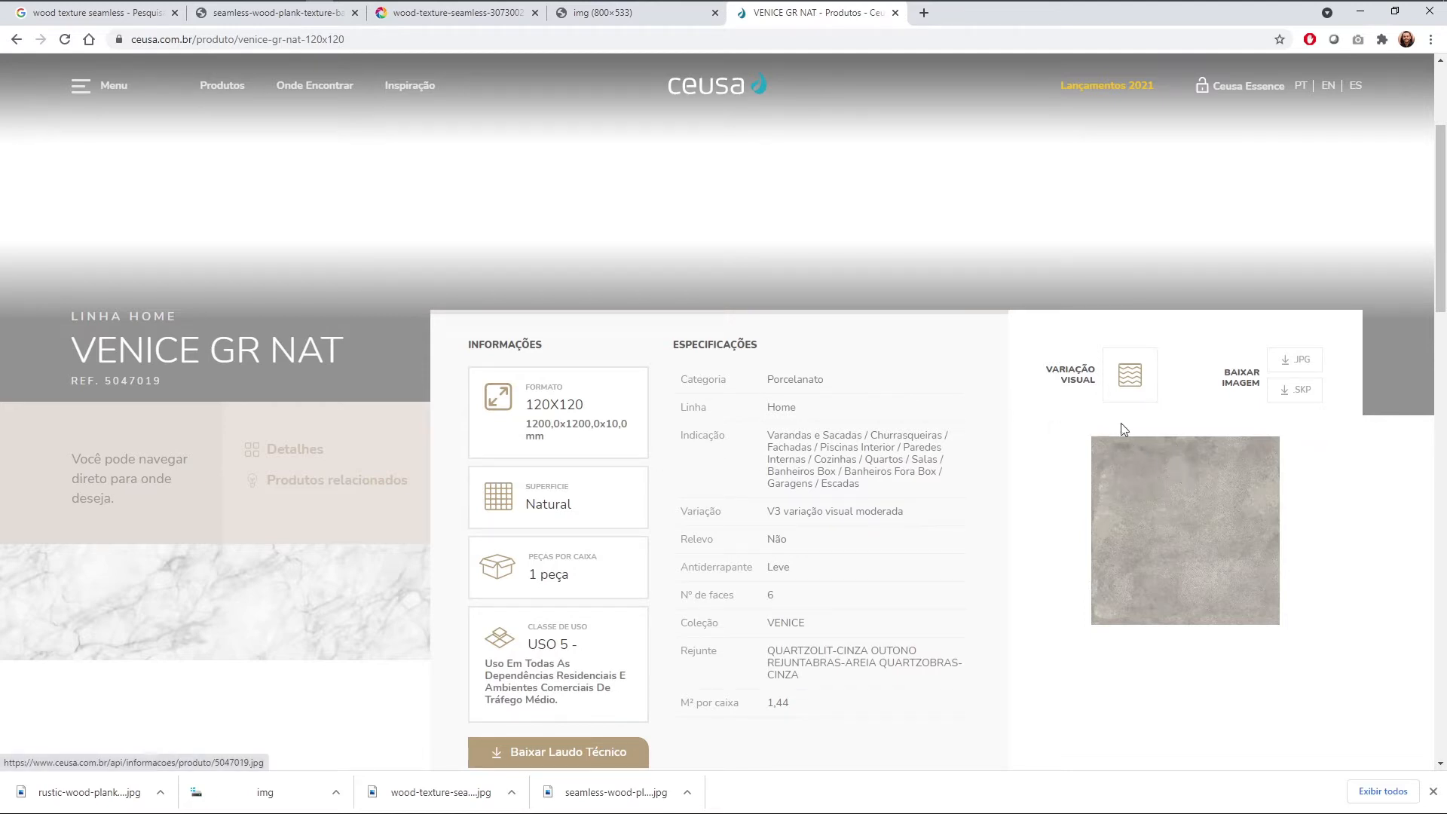
scroll(776, 410, down, 2)
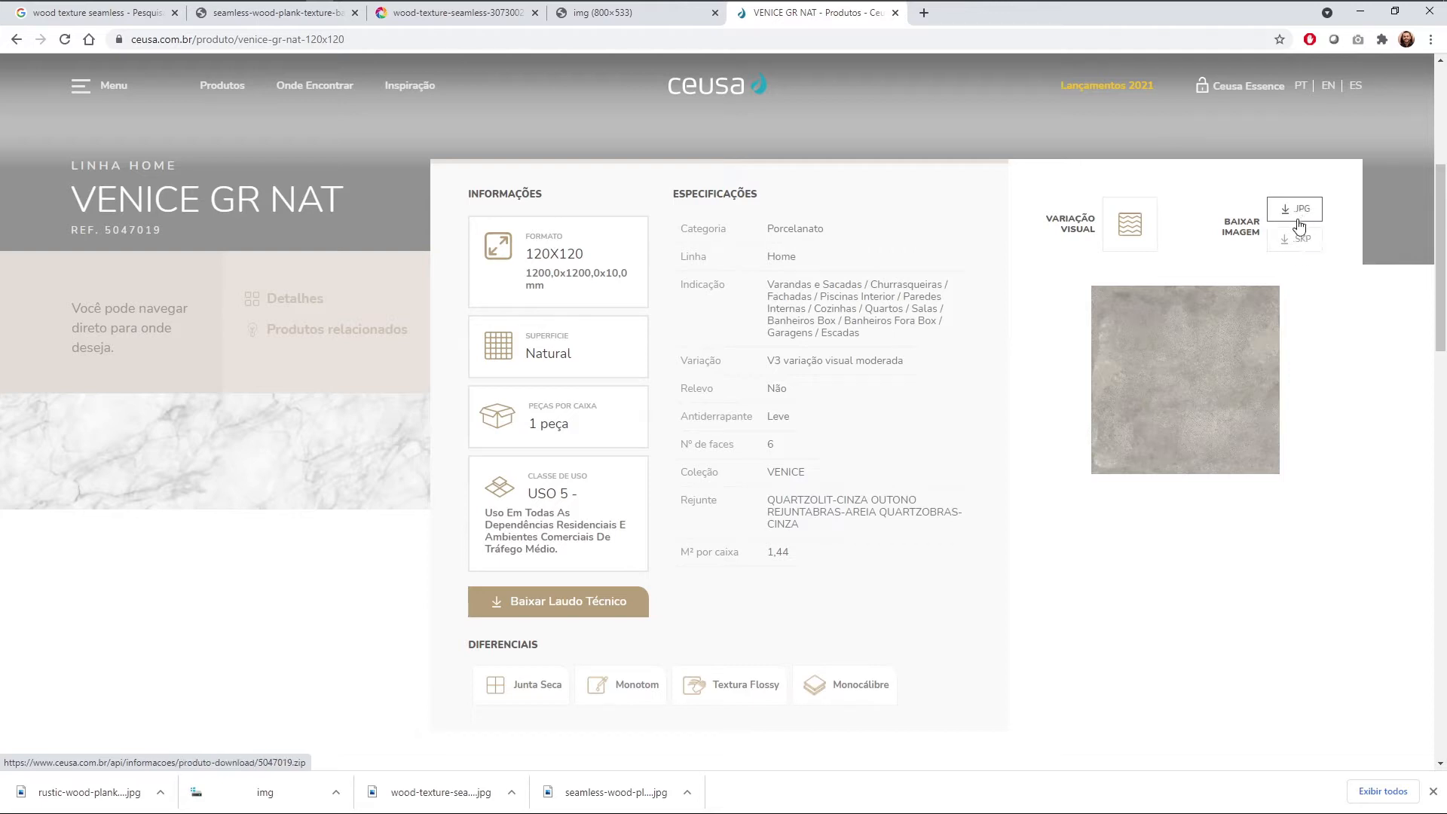
Step: Download the product's SKP version as 5047019.zip and open the Venice GR NAT file it contains in SketchUp
click(1287, 239)
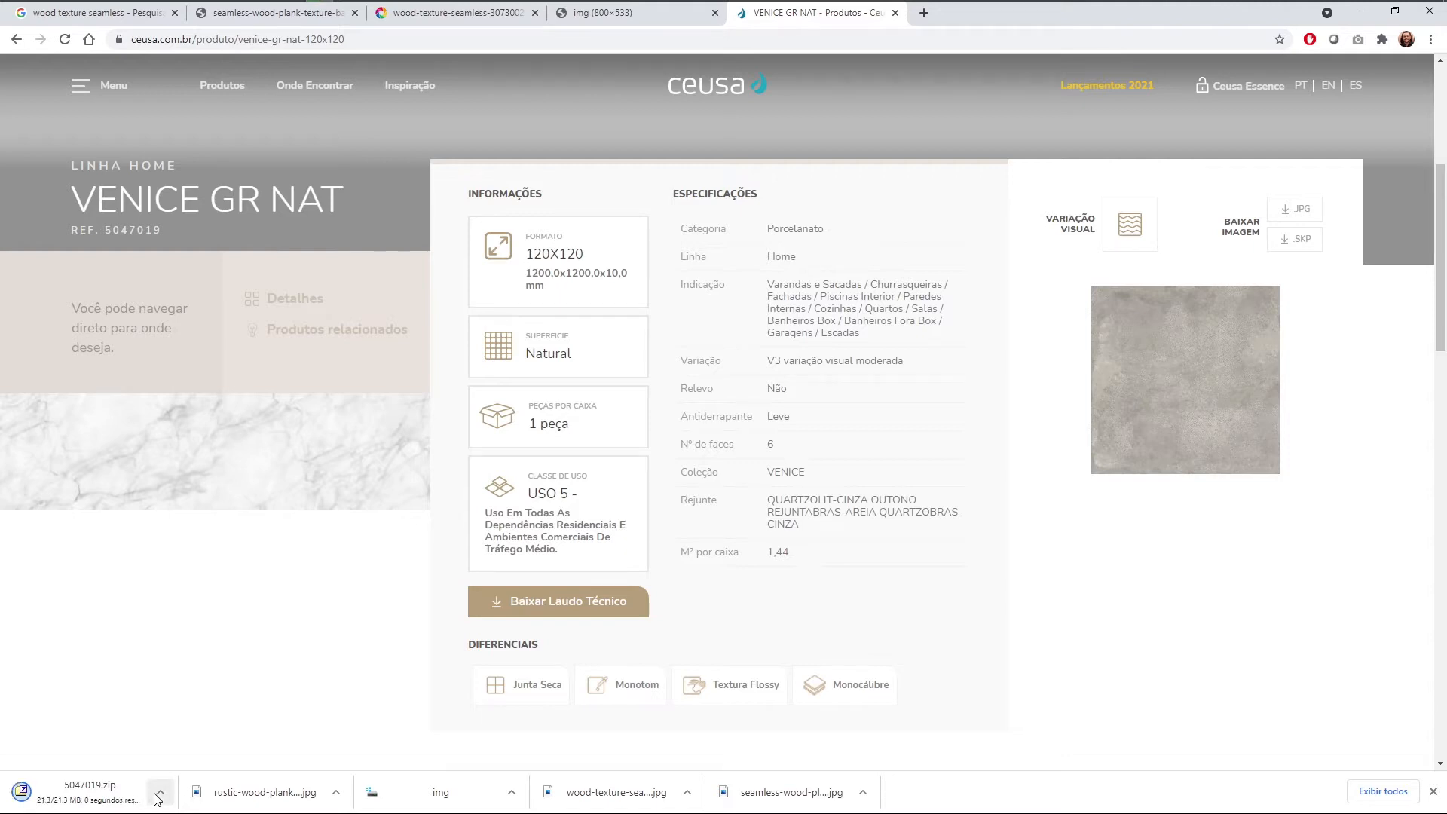
click(83, 791)
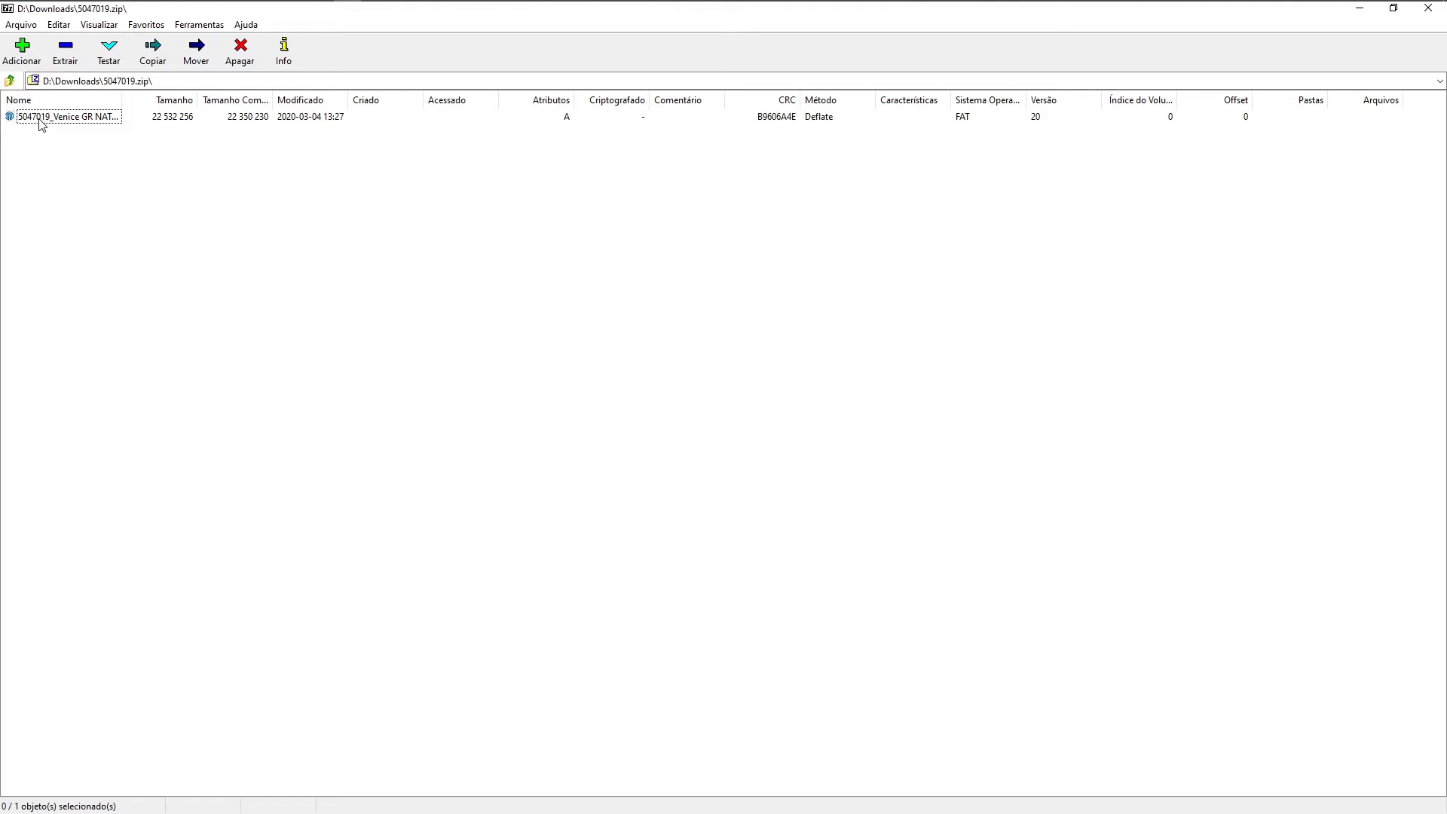
click(49, 121)
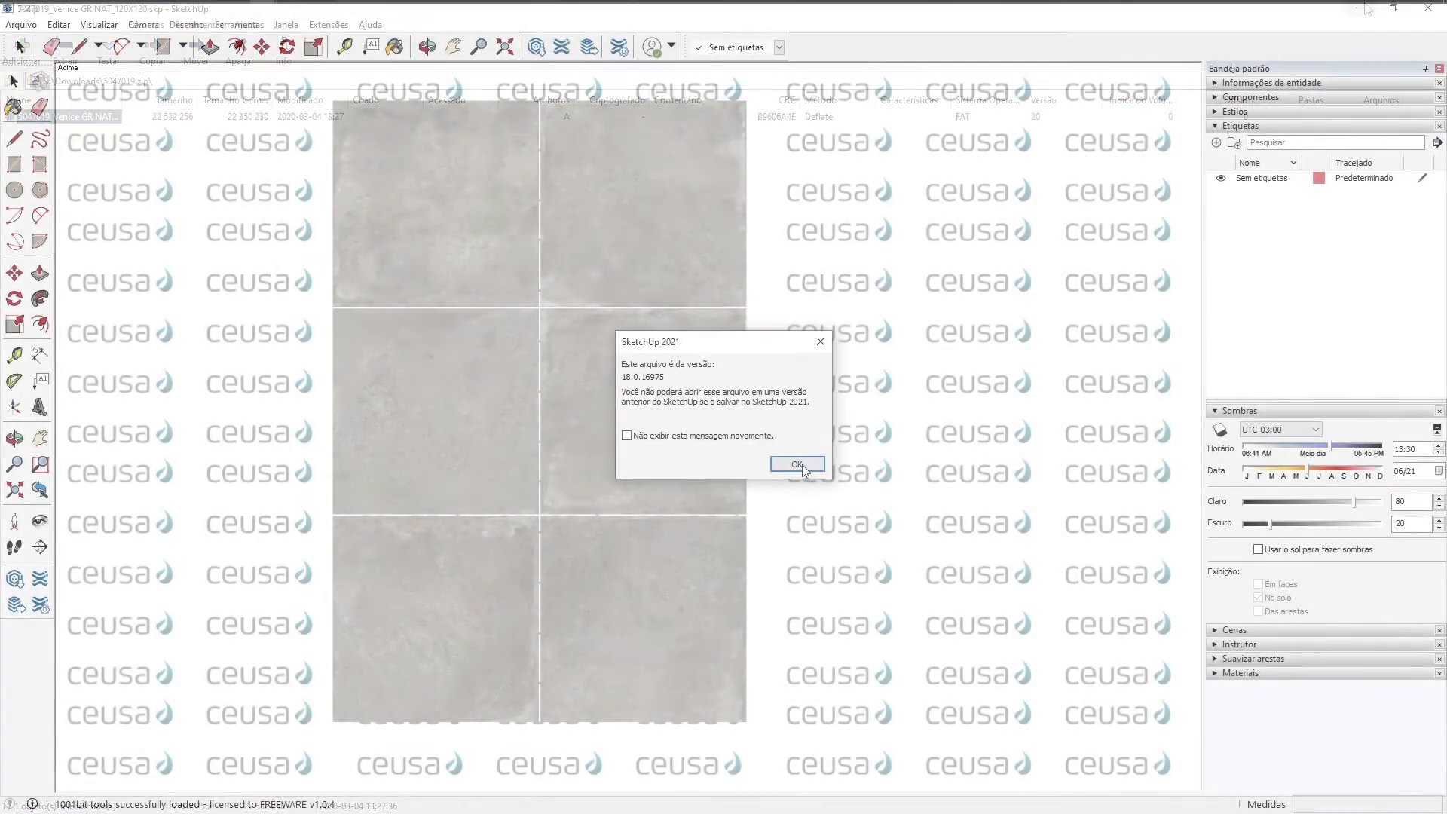
click(804, 465)
Step: Measure the sides of a middle-row porcelain tile from its corner with the Tape Measure
middle_drag(804, 467, 791, 430)
scroll(622, 312, up, 3)
scroll(624, 312, up, 2)
scroll(624, 312, down, 4)
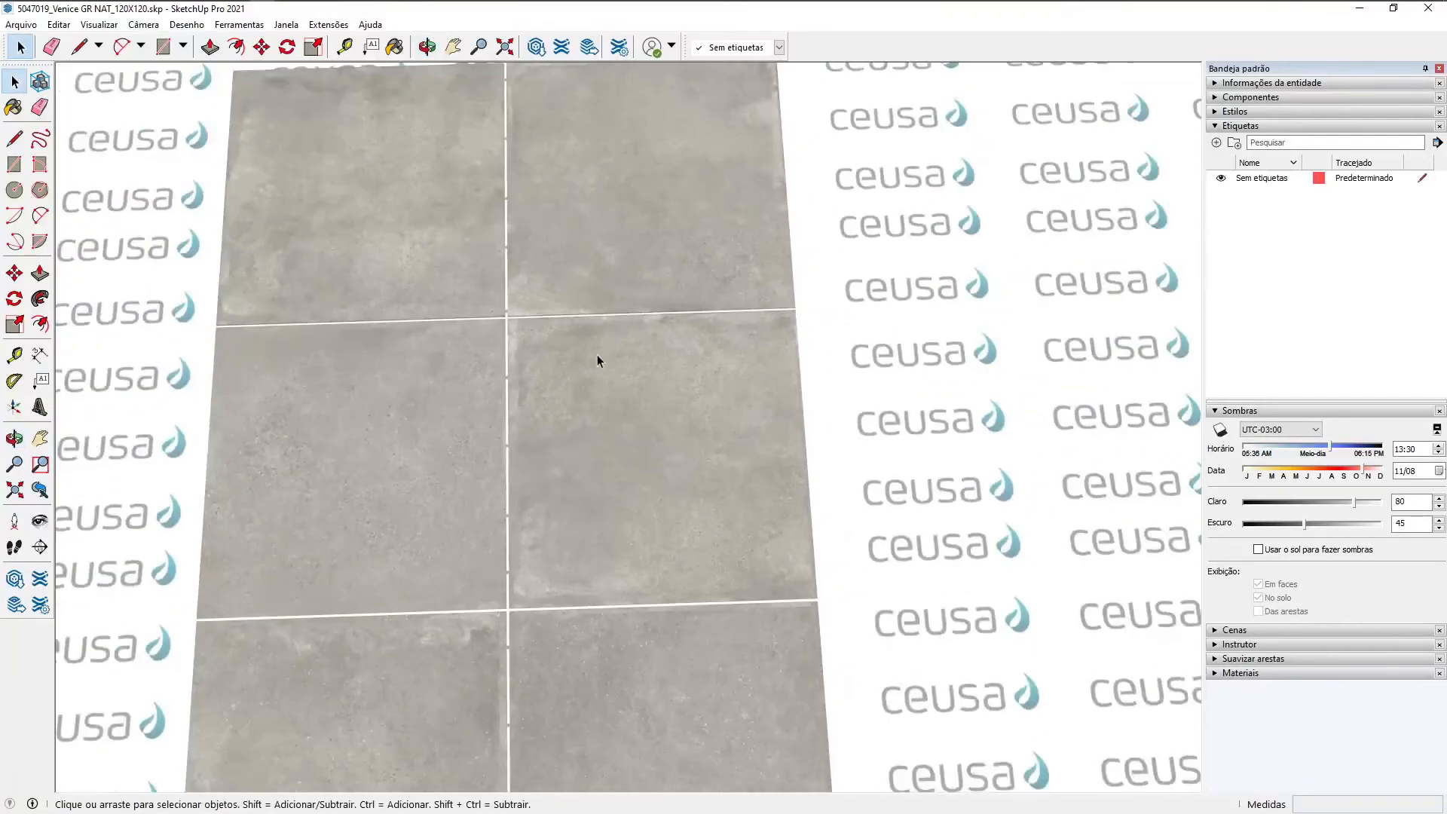
scroll(594, 361, up, 4)
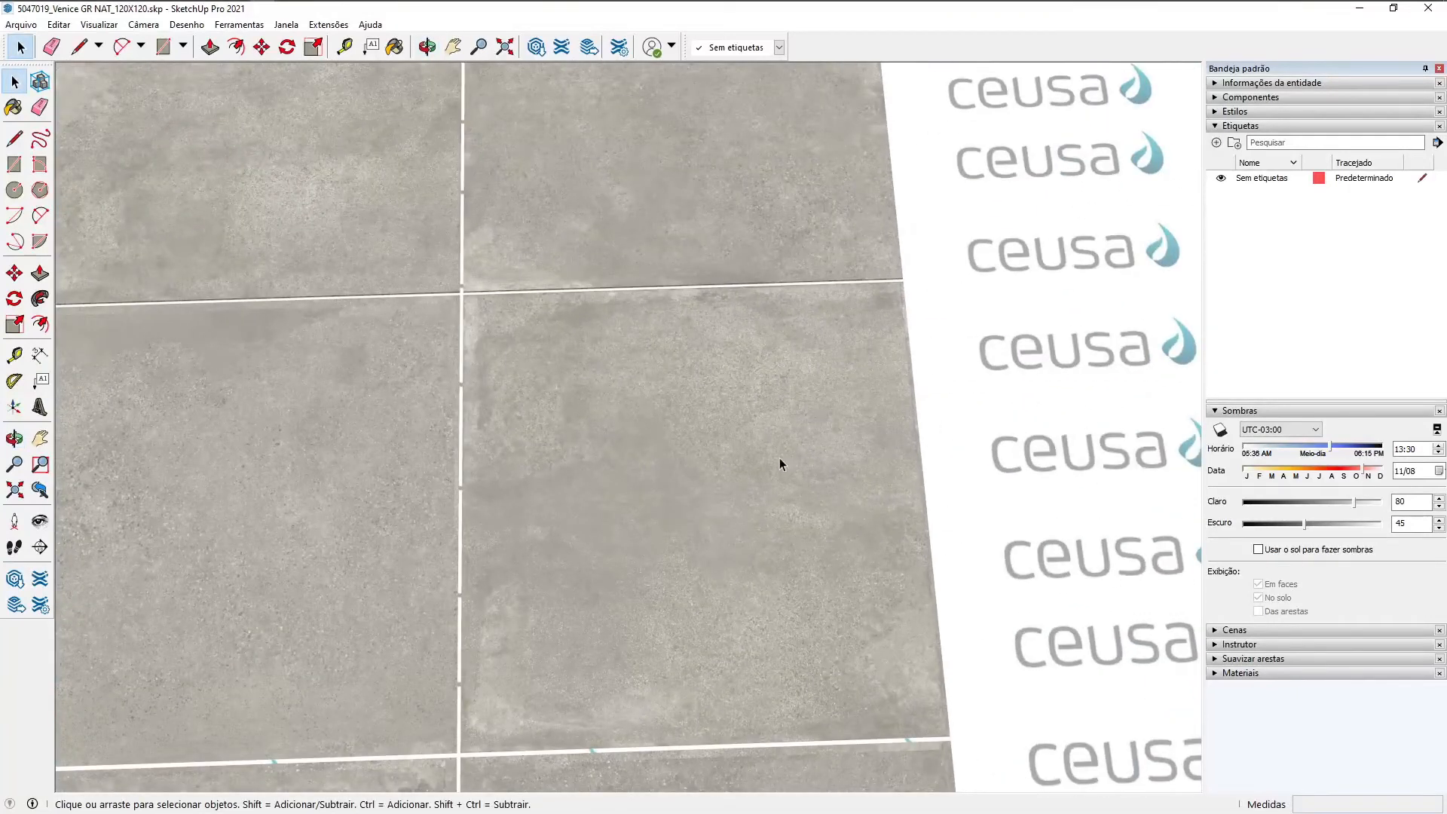
key(t)
click(462, 293)
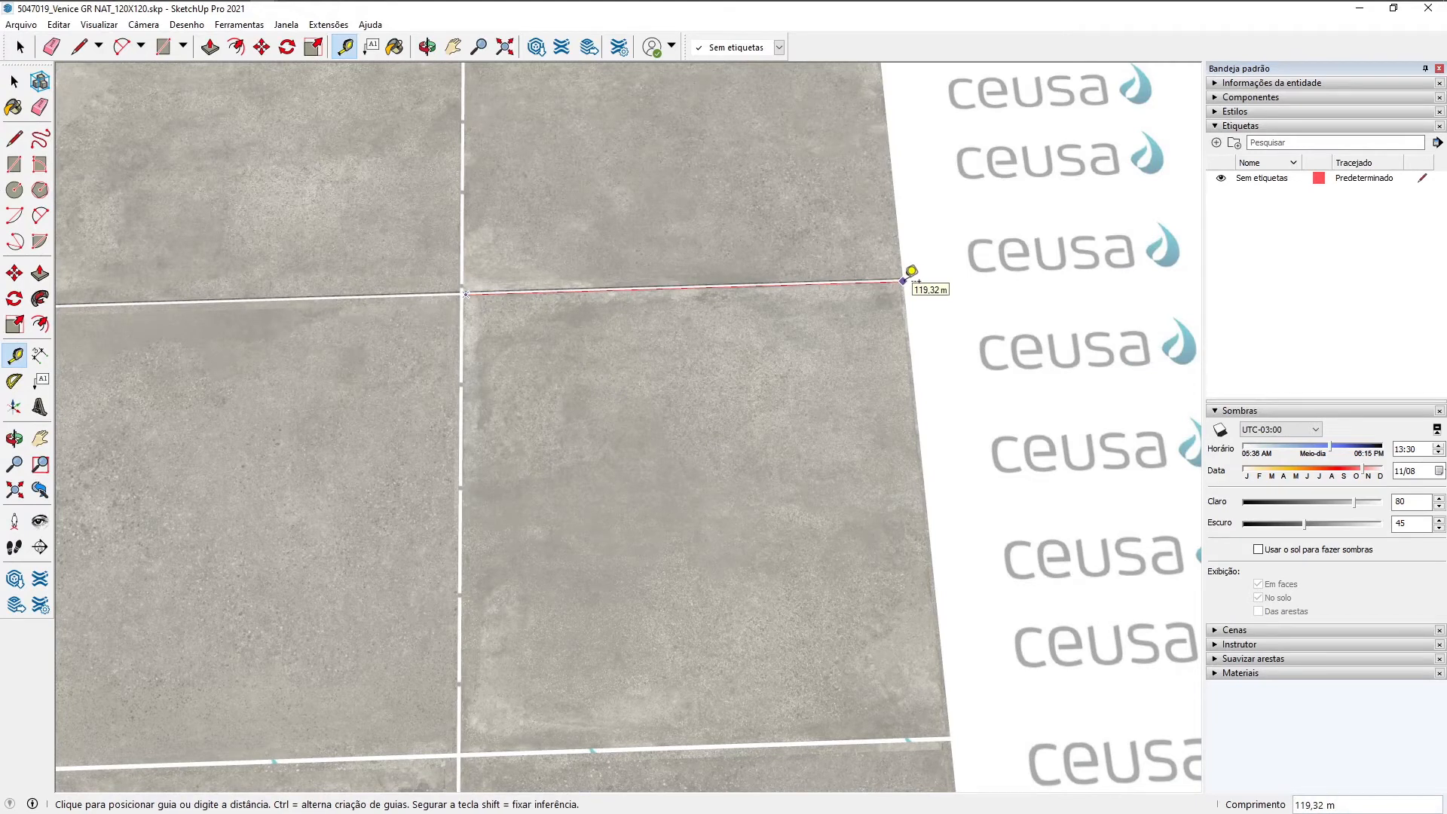
click(463, 752)
middle_drag(743, 636, 683, 536)
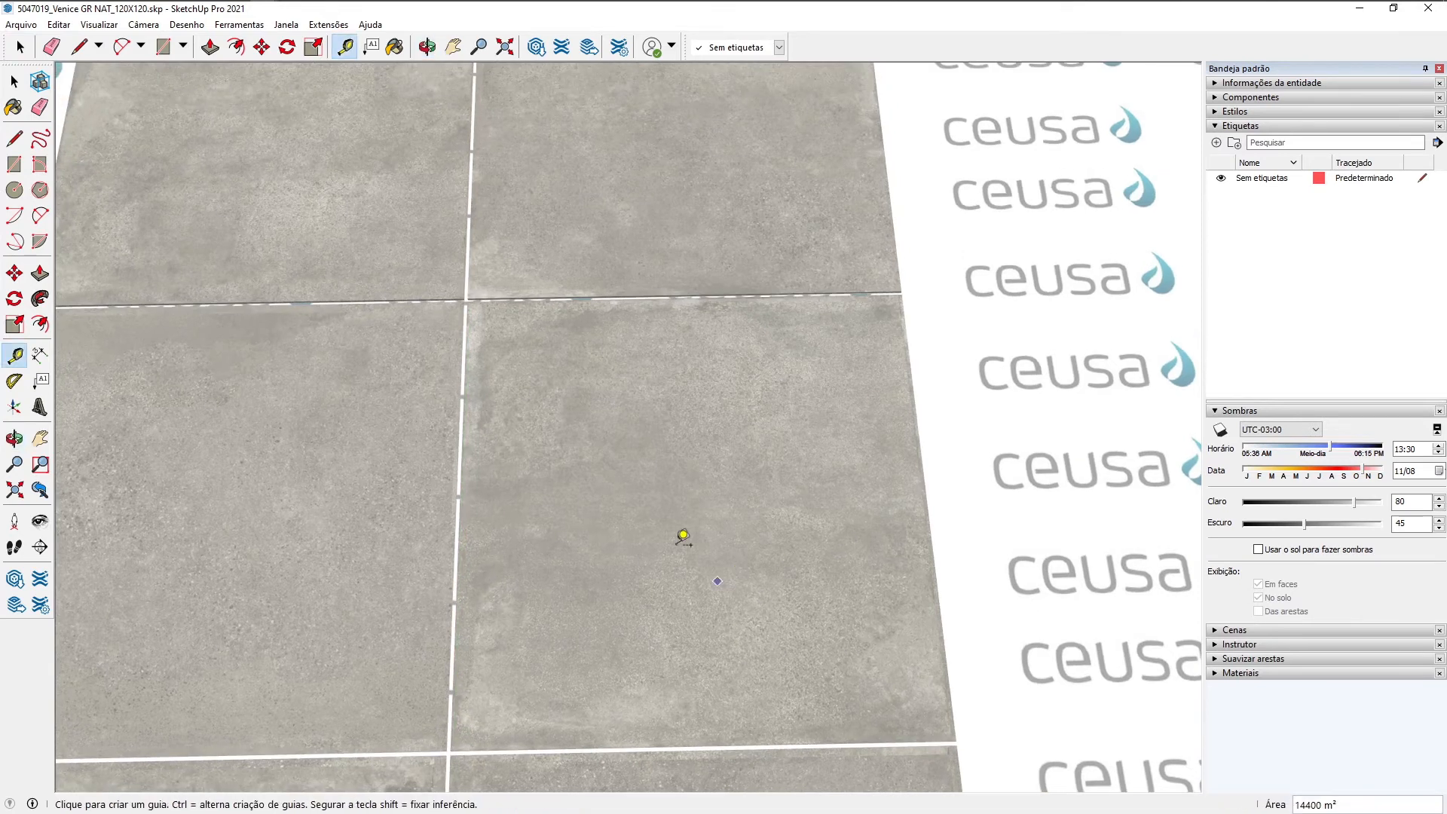
scroll(466, 303, up, 4)
scroll(474, 285, down, 4)
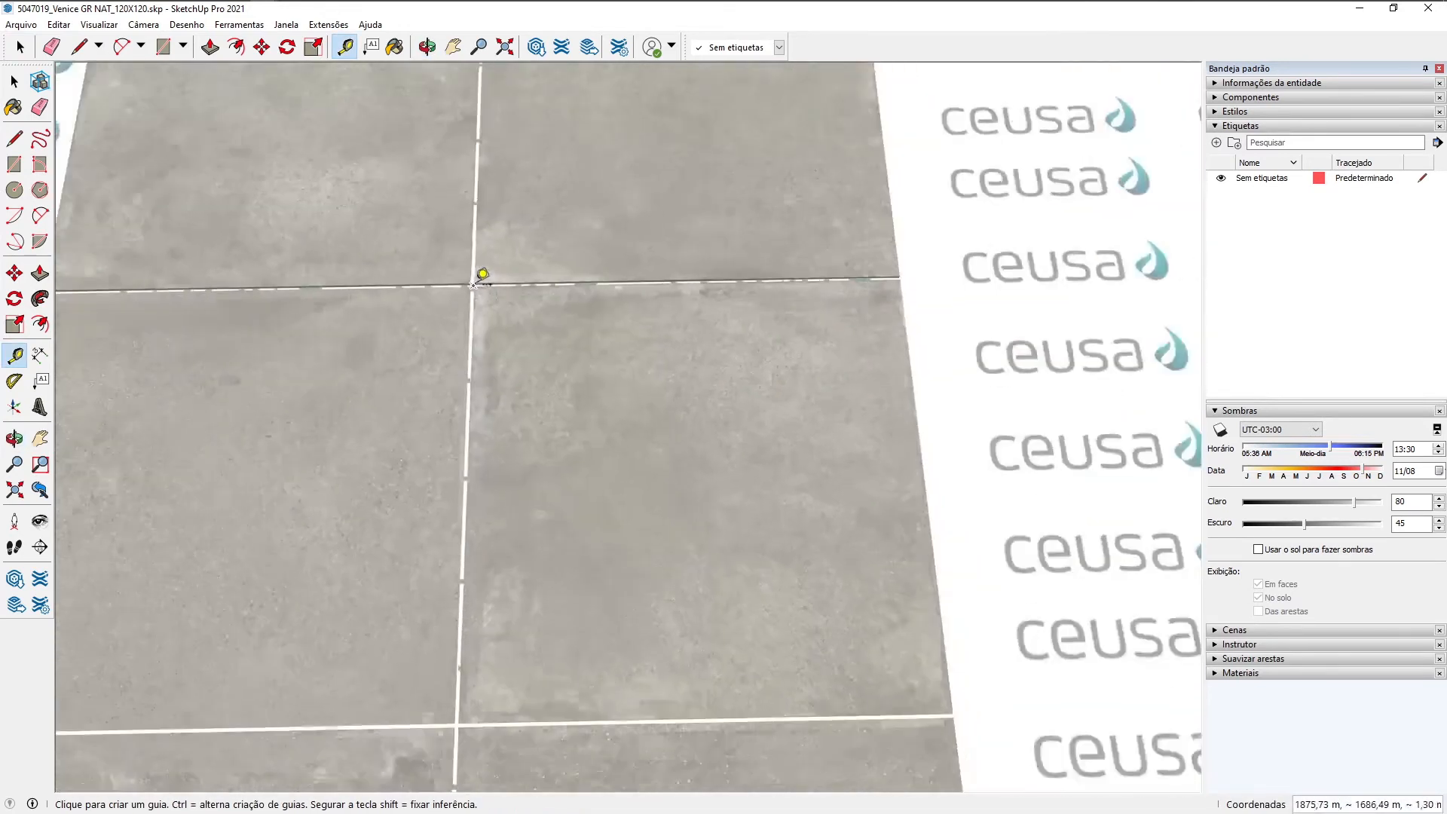
key(space)
Step: Examine the six Venice tiles one by one for visual variation and check the product page's specifications
middle_drag(669, 649, 703, 556)
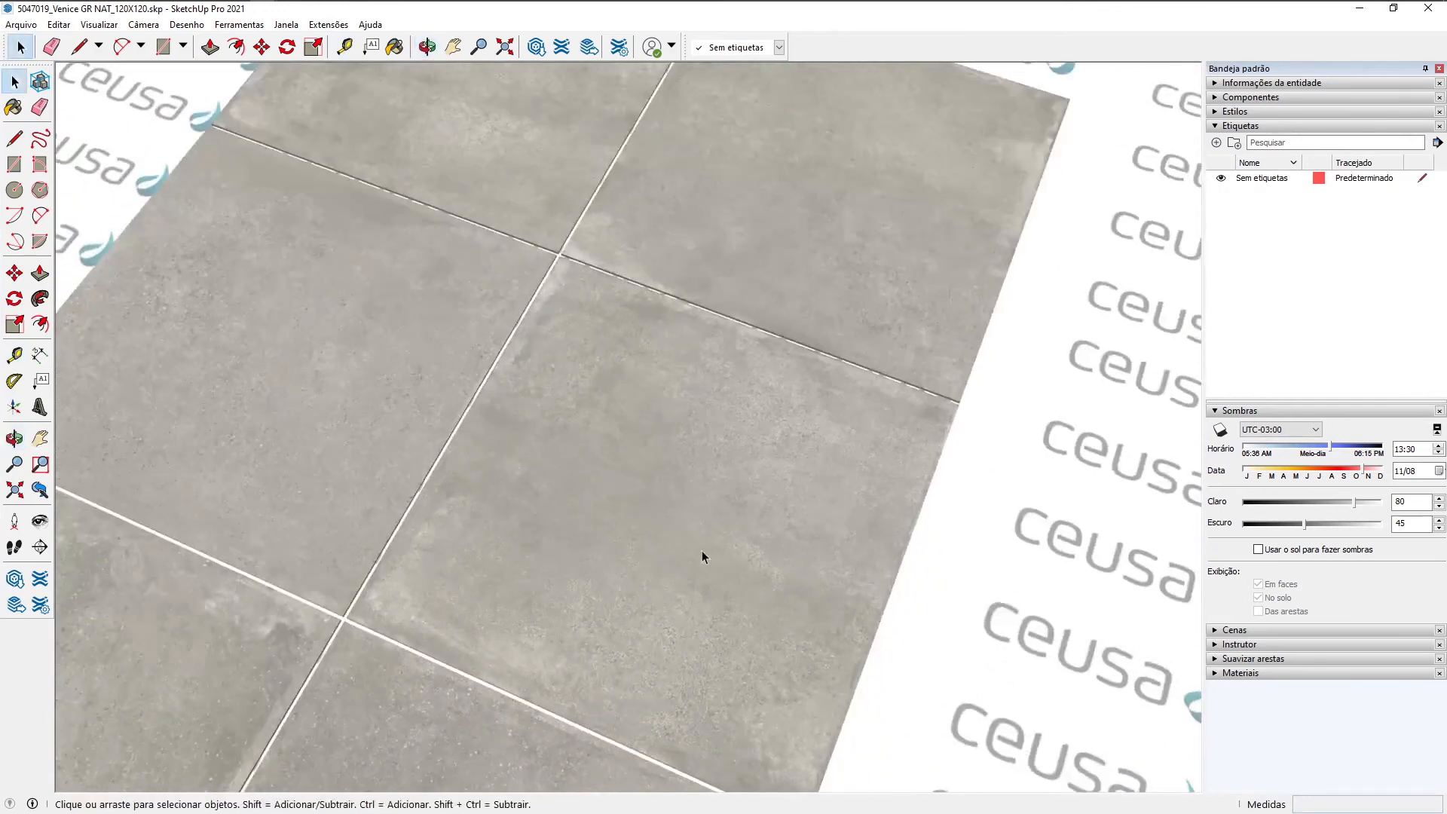
scroll(702, 556, down, 5)
middle_drag(701, 607, 1032, 532)
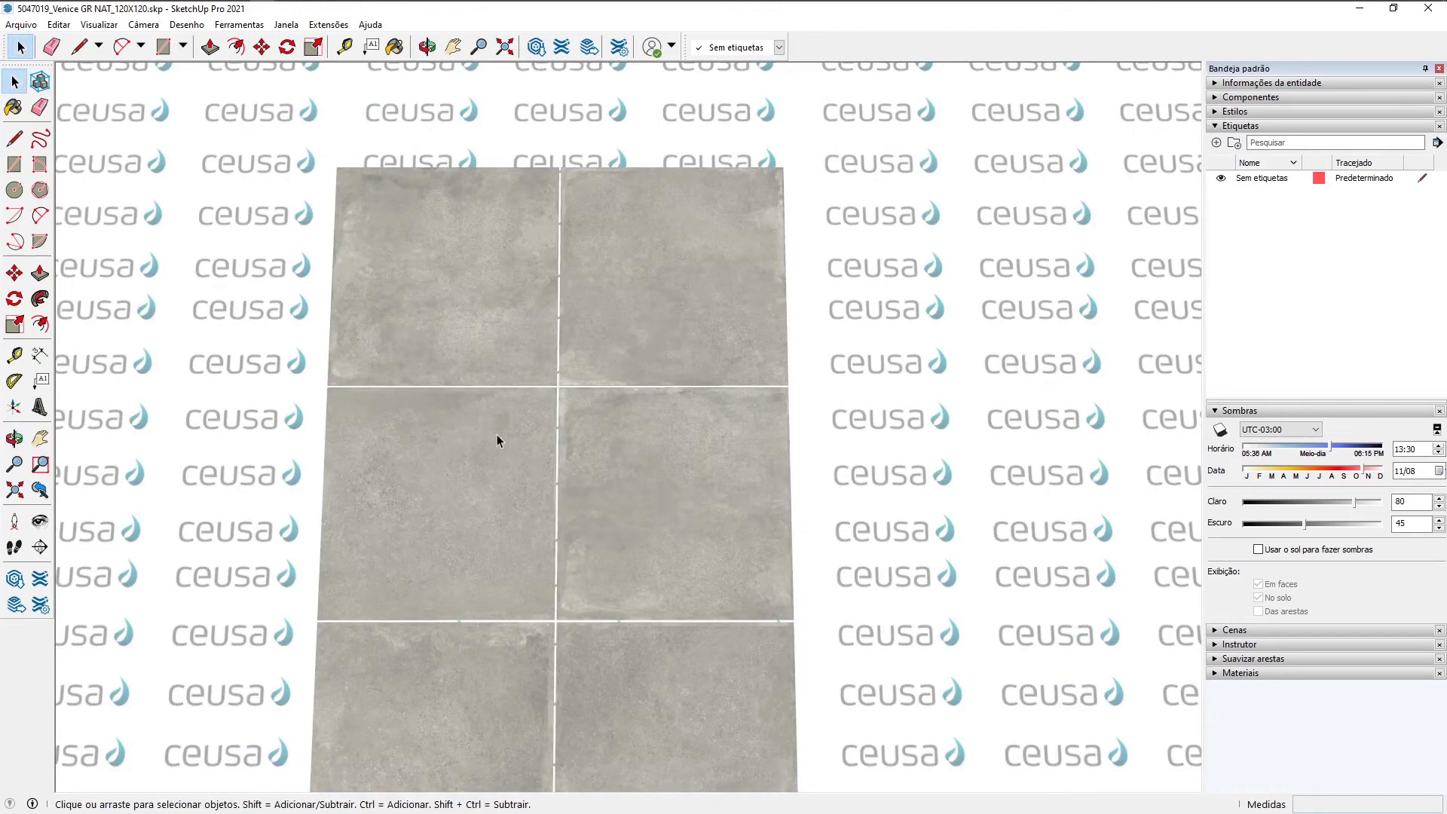
scroll(506, 369, down, 2)
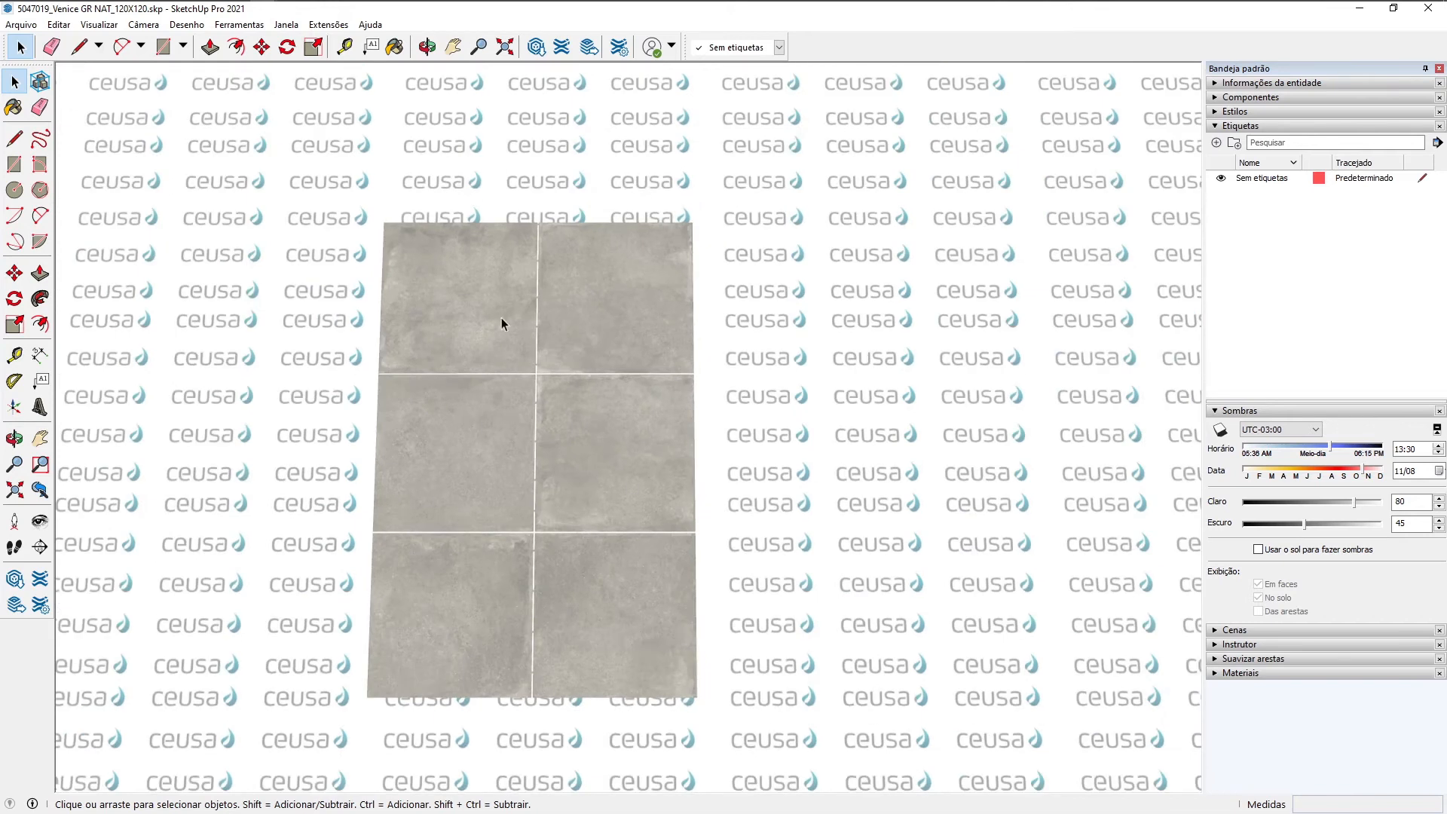
scroll(495, 428, up, 5)
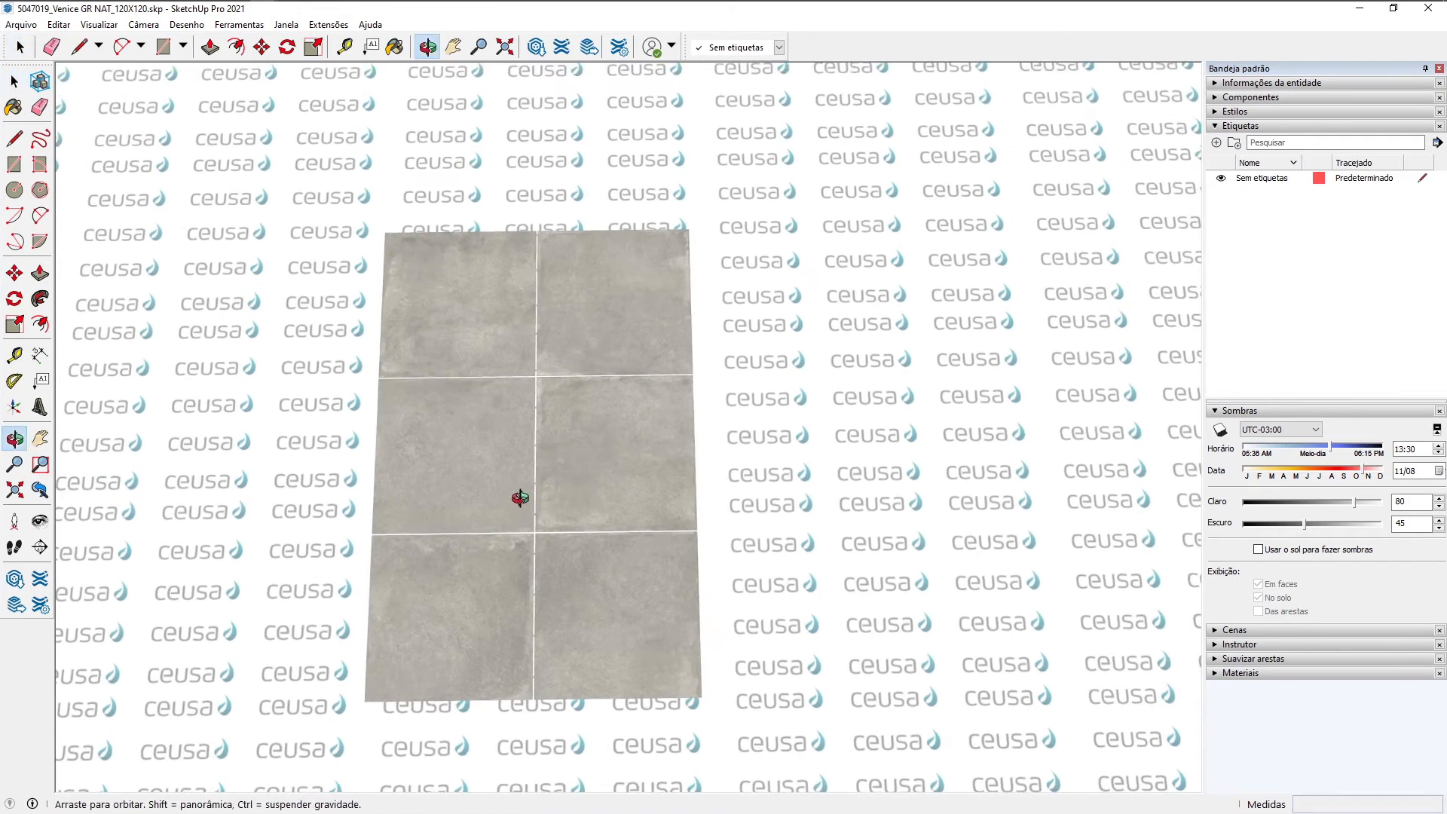
scroll(490, 417, down, 6)
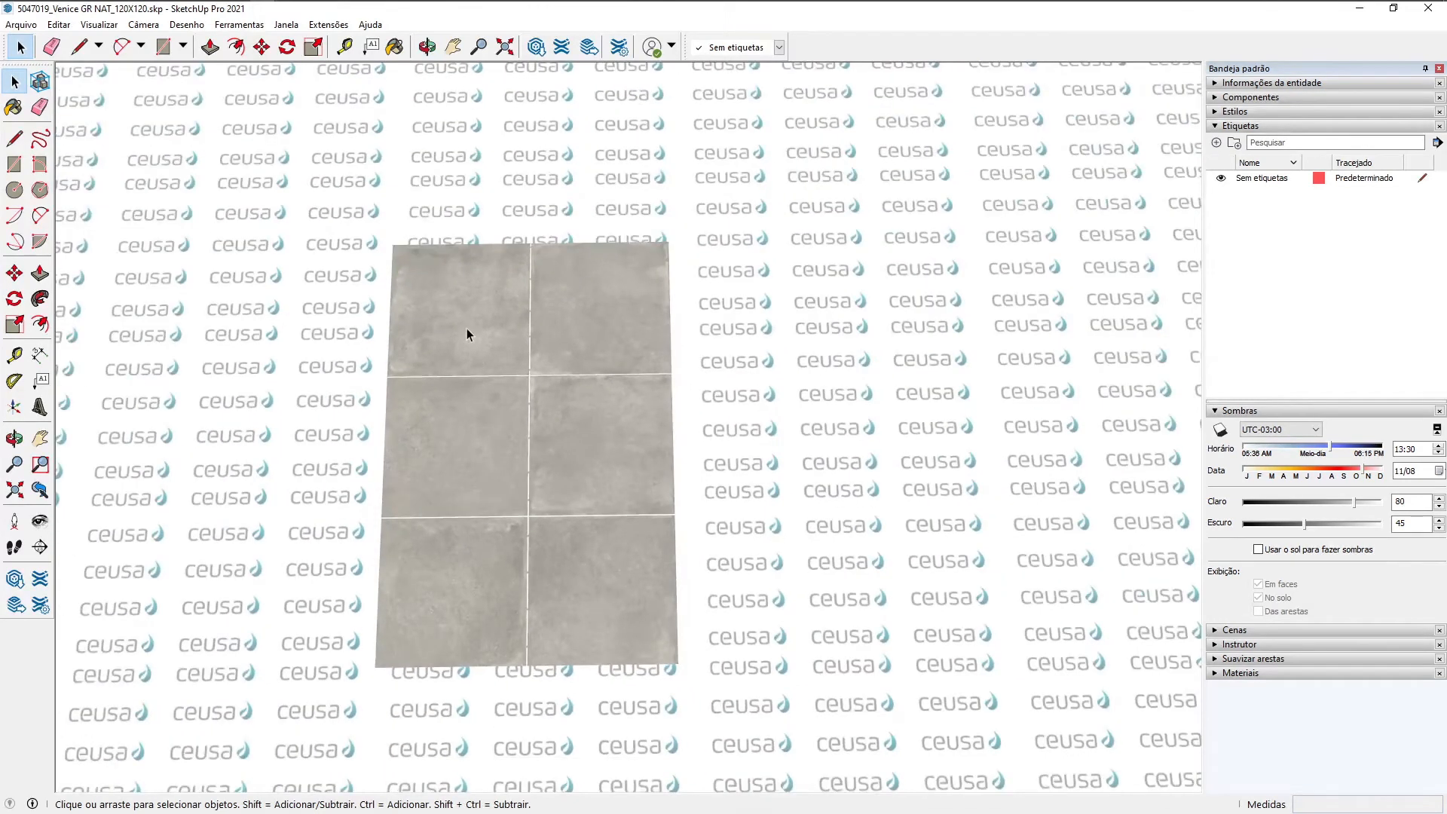
click(467, 328)
click(547, 412)
click(557, 314)
click(483, 445)
click(607, 539)
click(486, 535)
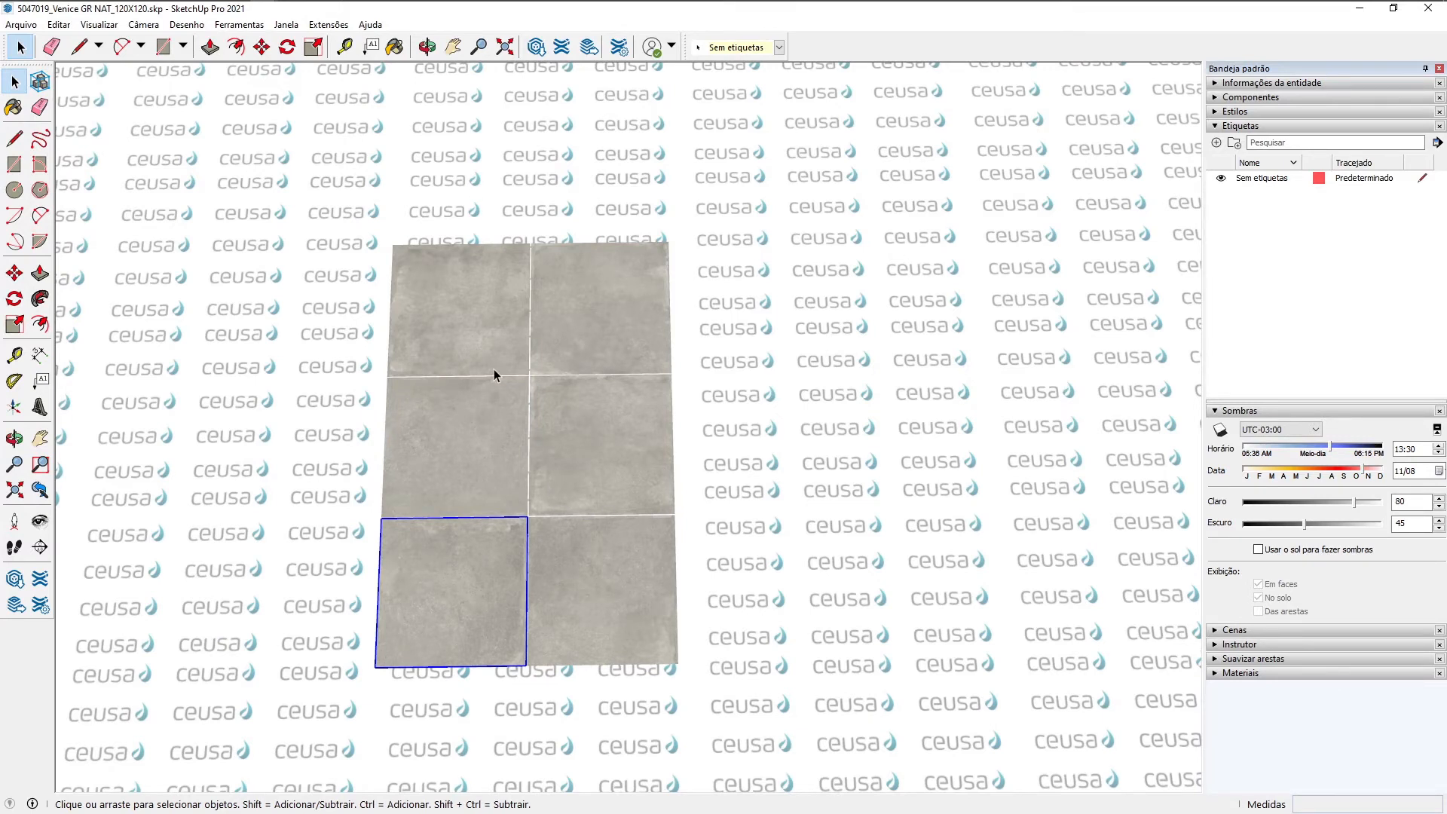
key(alt+Tab)
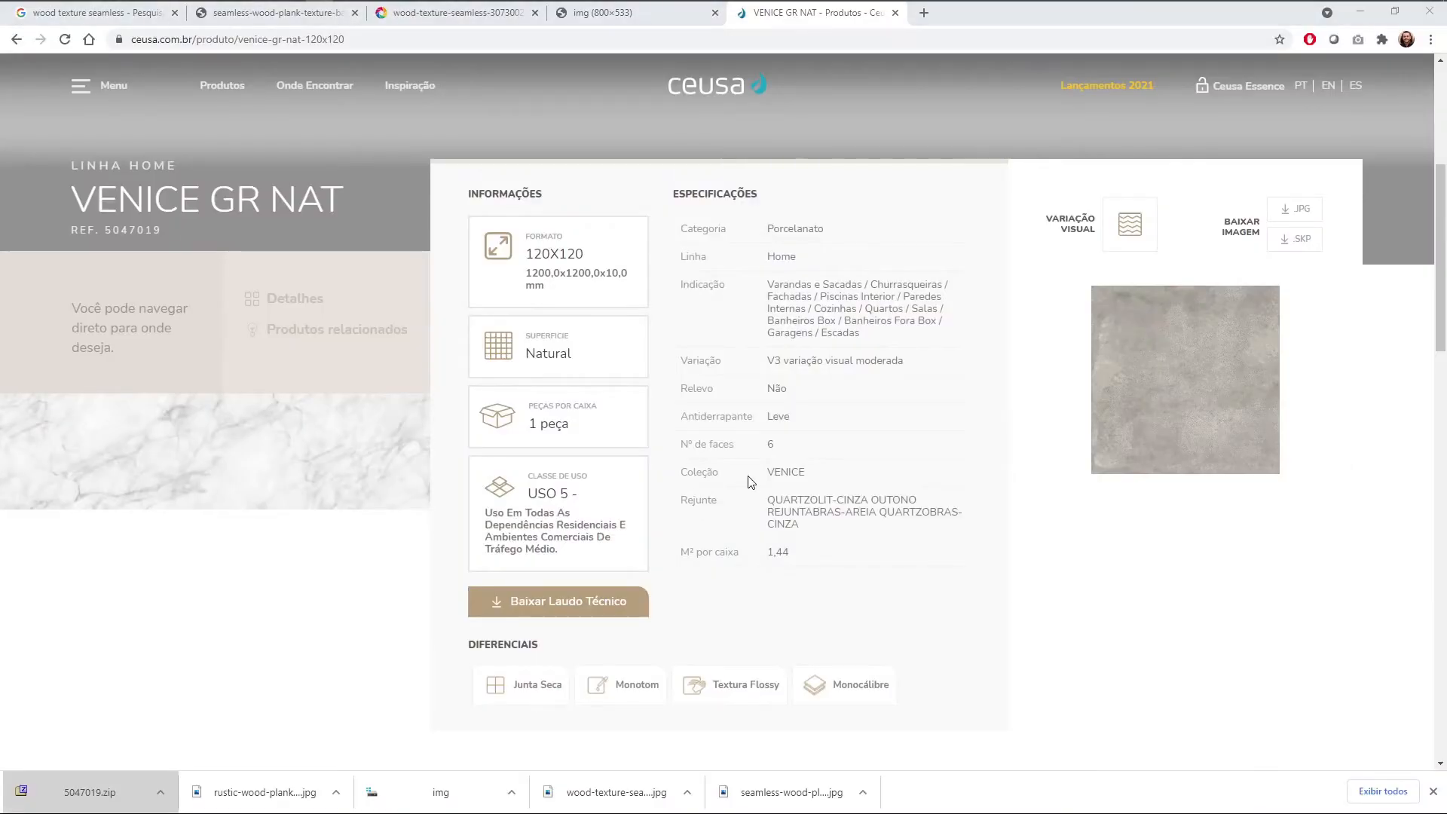
key(alt+Tab)
Step: Switch to the Aula 2 house model and inspect the light wood-look balcony floor from above
click(1115, 341)
mouse_move(716, 336)
middle_down()
mouse_move(483, 528)
mouse_move(772, 329)
mouse_move(595, 459)
mouse_move(741, 343)
middle_up()
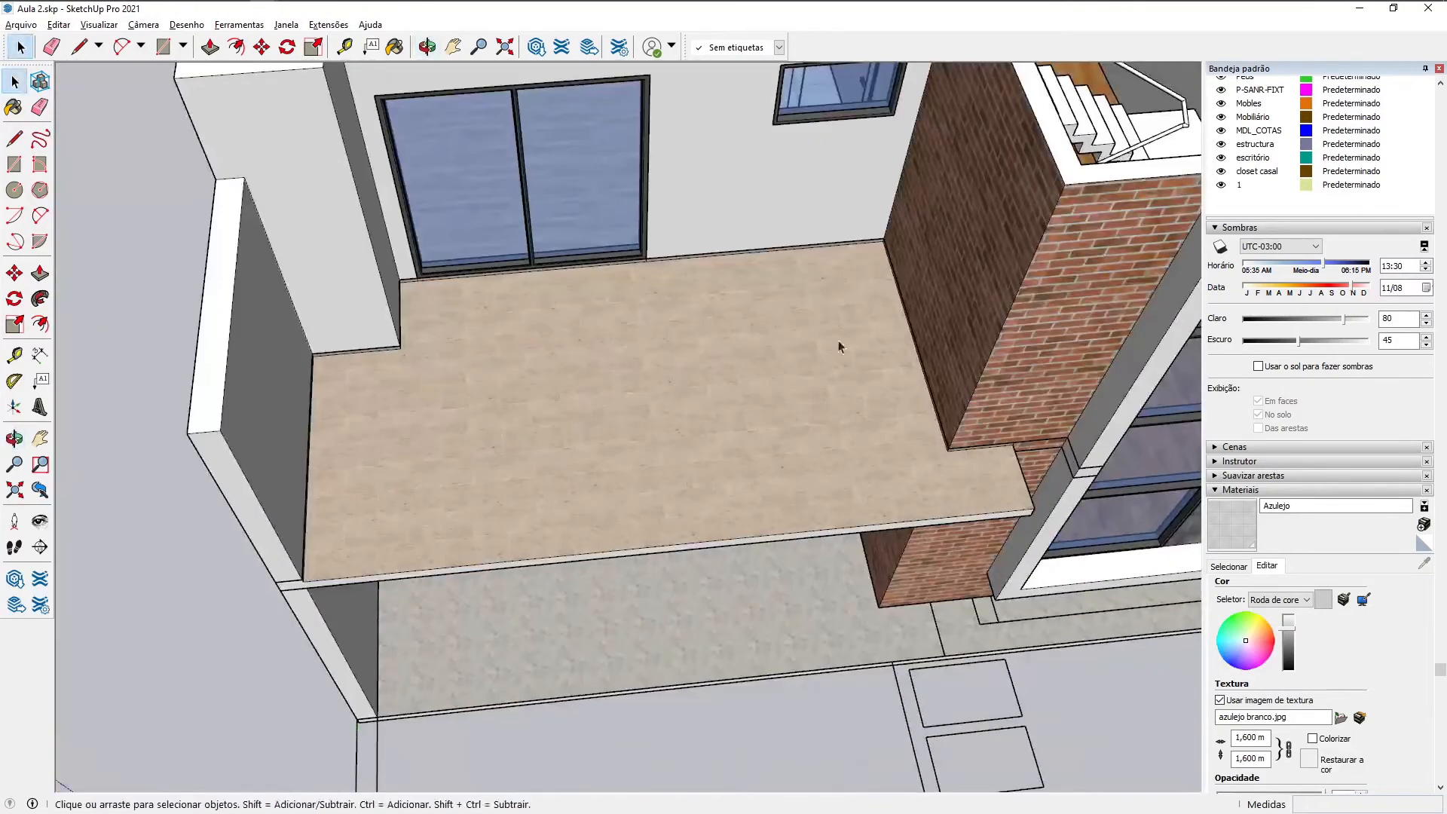
middle_drag(840, 346, 683, 430)
key(alt+Tab)
key(alt+Tab)
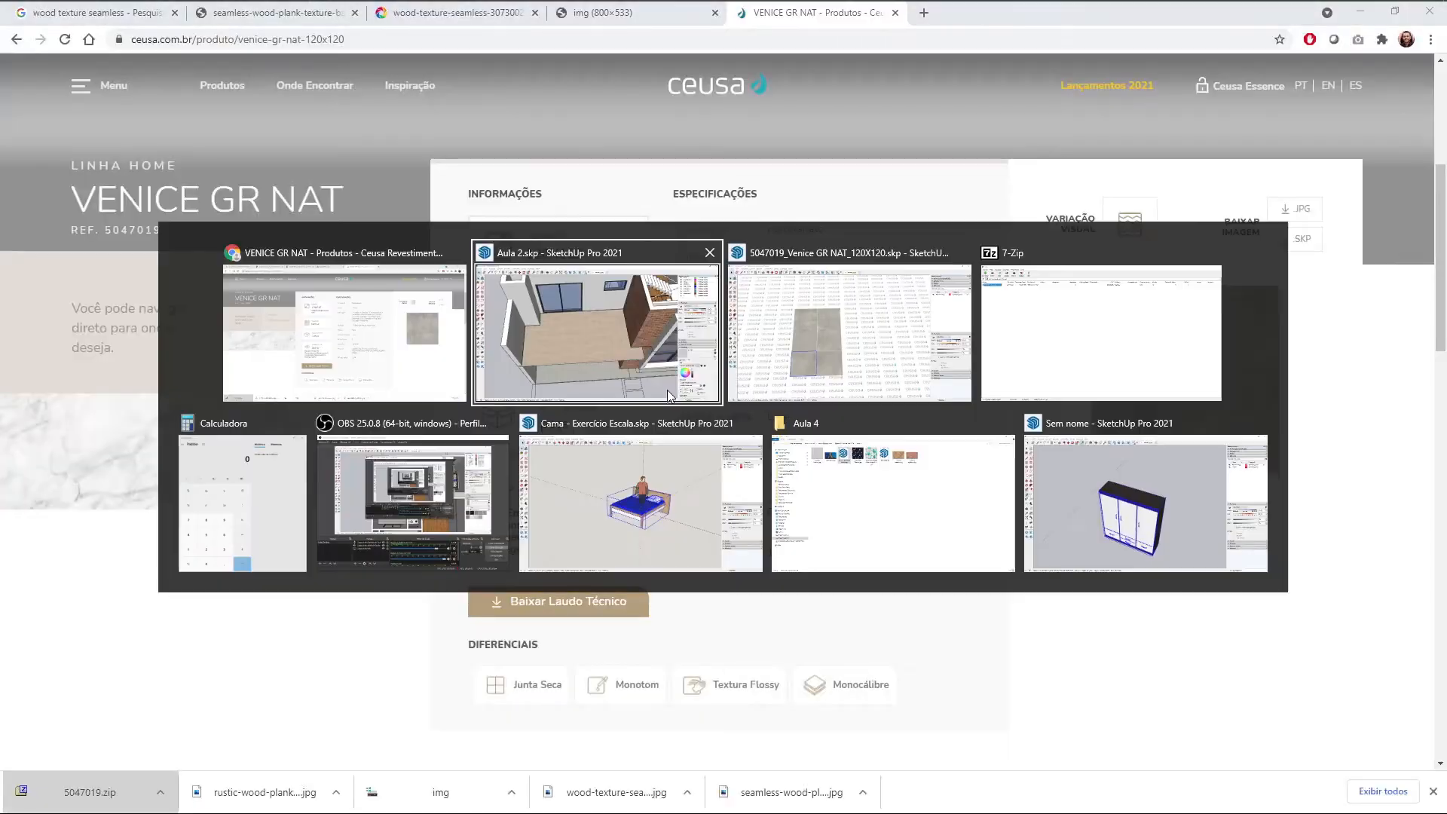
Step: In the Venice GR NAT file, select all six tiles and scale them uniformly by a factor of 0.01
click(735, 334)
middle_drag(463, 565, 486, 576)
shift+click(562, 579)
shift+click(482, 452)
shift+click(584, 443)
shift+click(512, 348)
shift+click(569, 349)
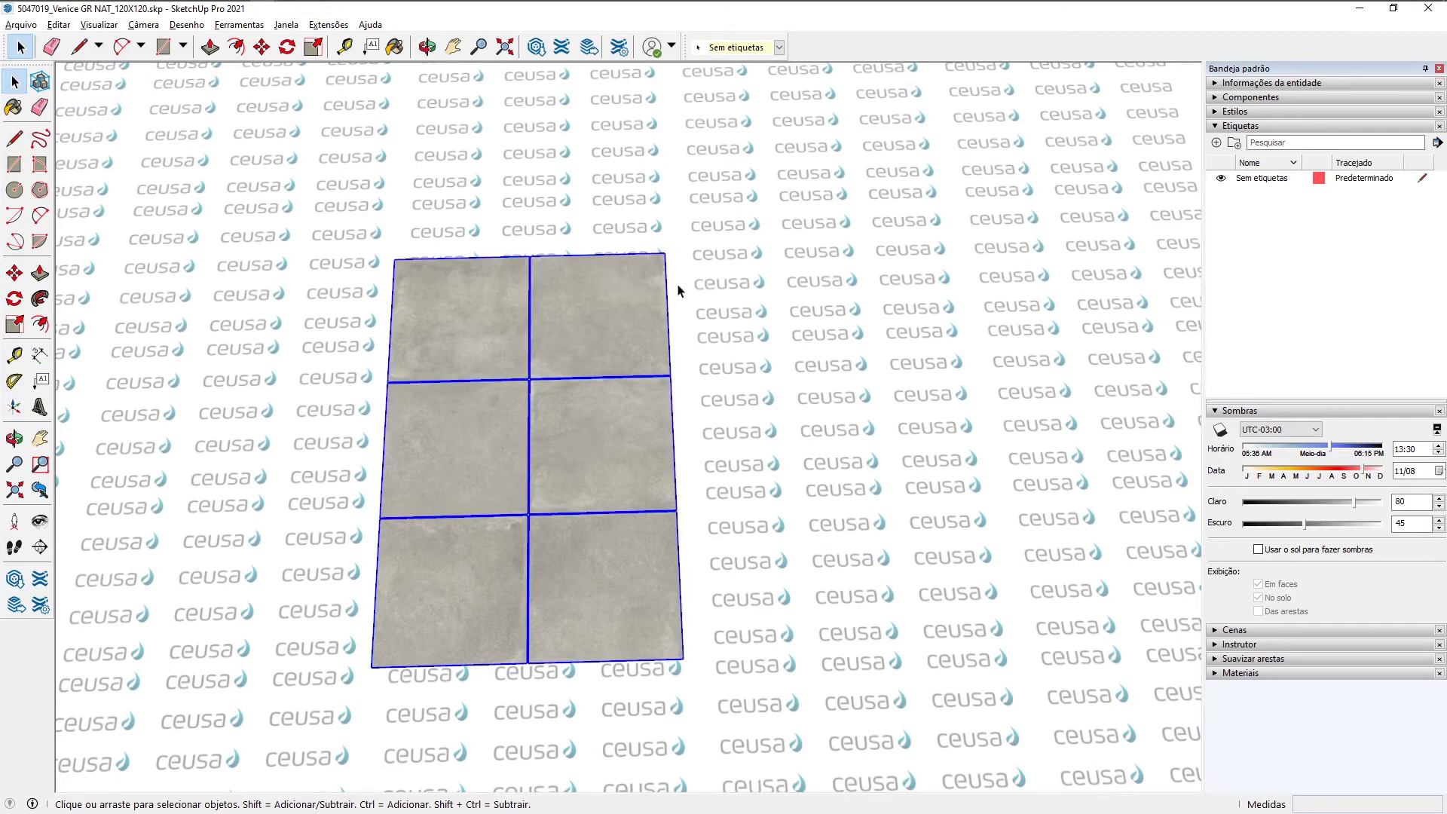
key(s)
drag(664, 254, 570, 360)
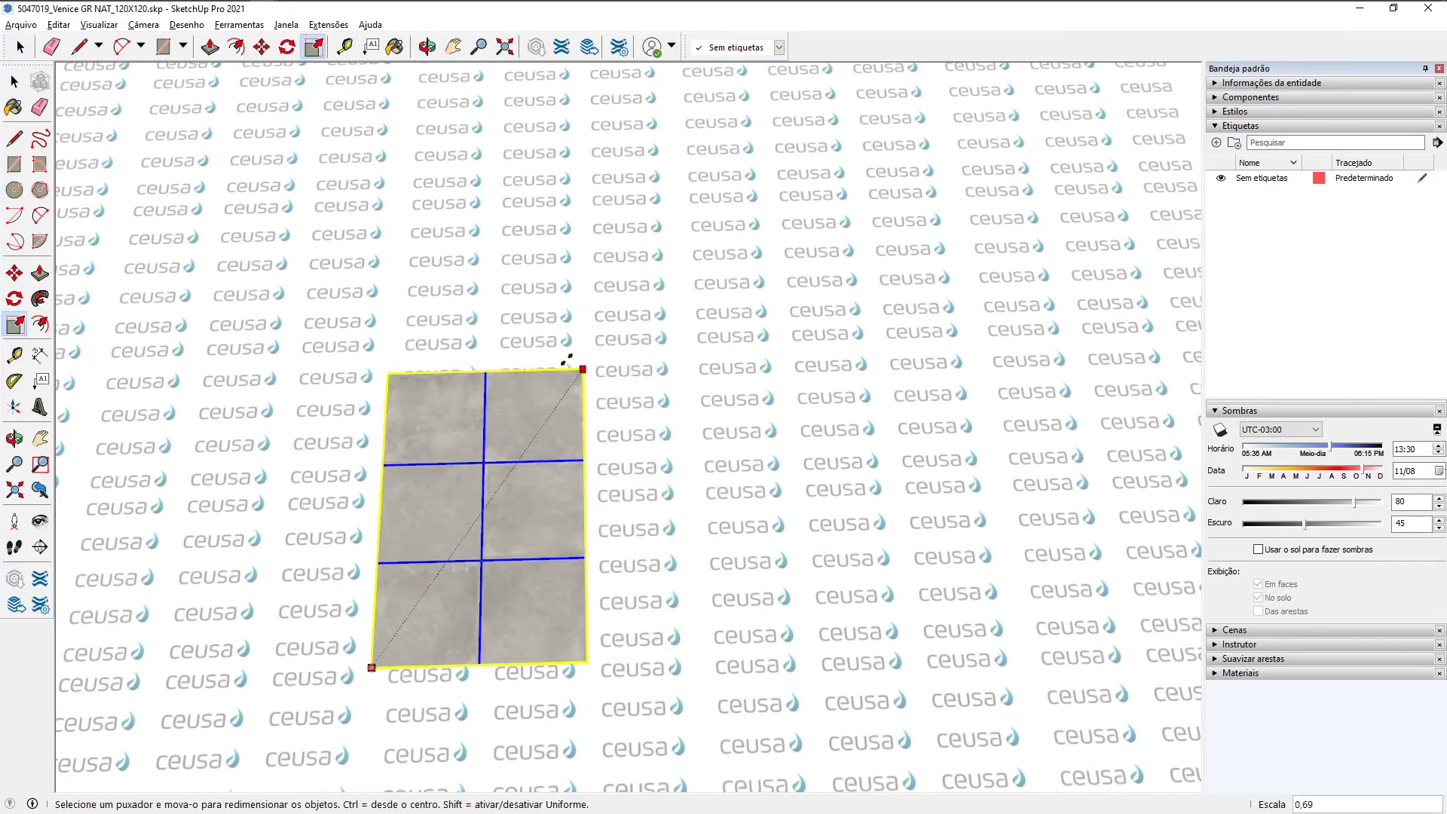
text(,01)
key(Return)
key(space)
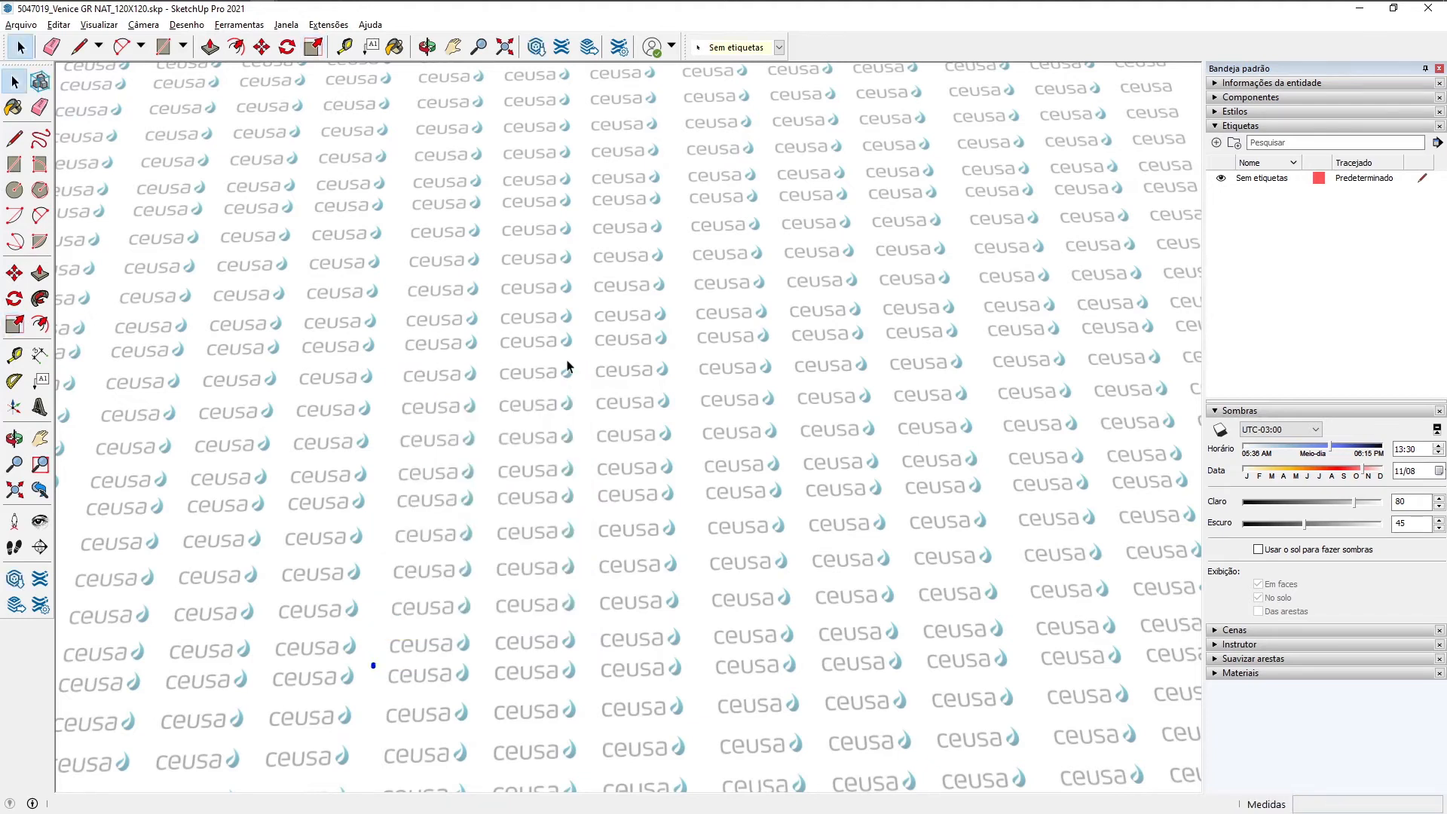
Step: Copy the six scaled tiles into the Aula 2 model and place them on the balcony floor beside the wood-clad wall
scroll(380, 667, up, 8)
scroll(399, 613, up, 4)
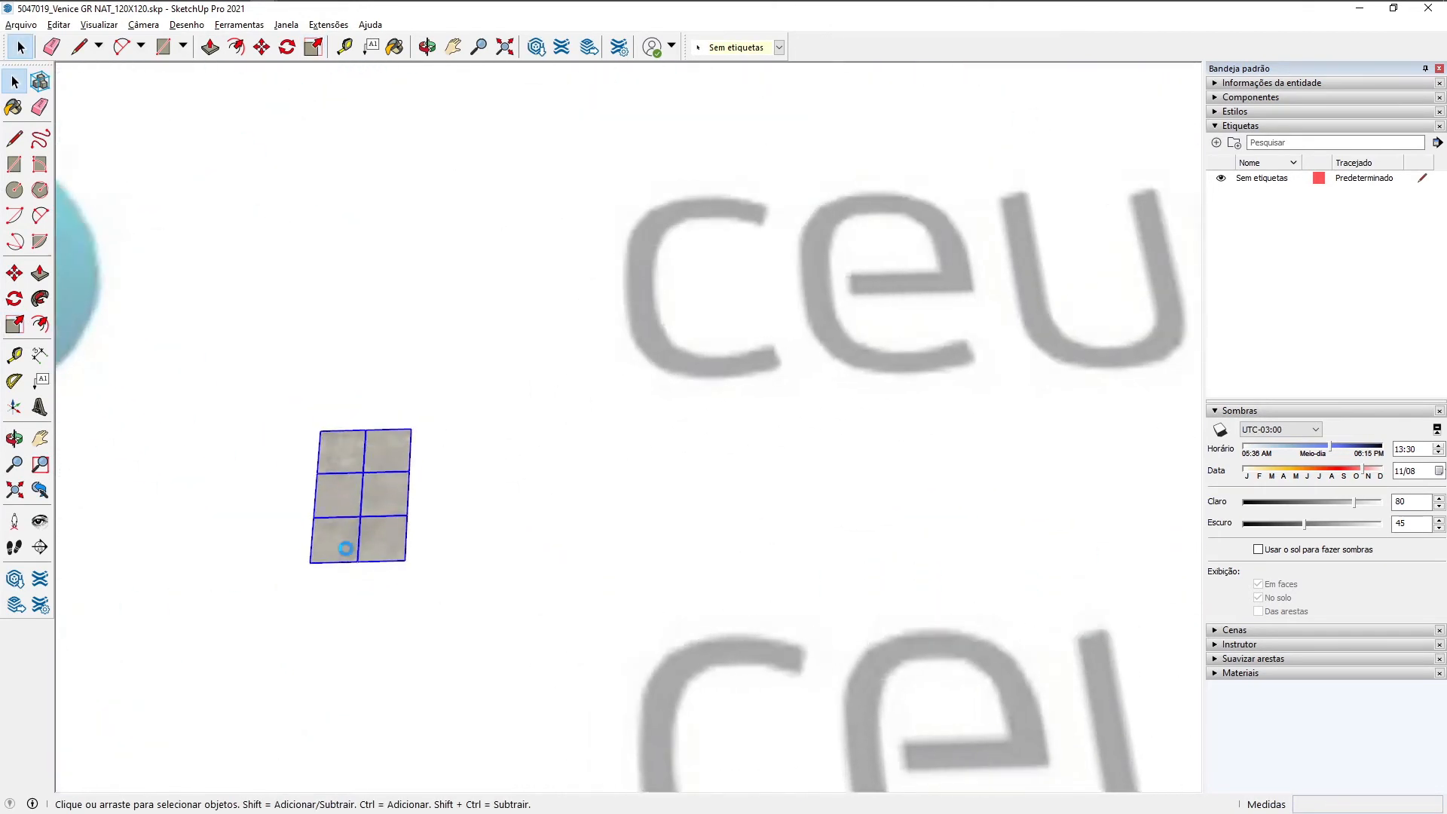
key(alt+Tab)
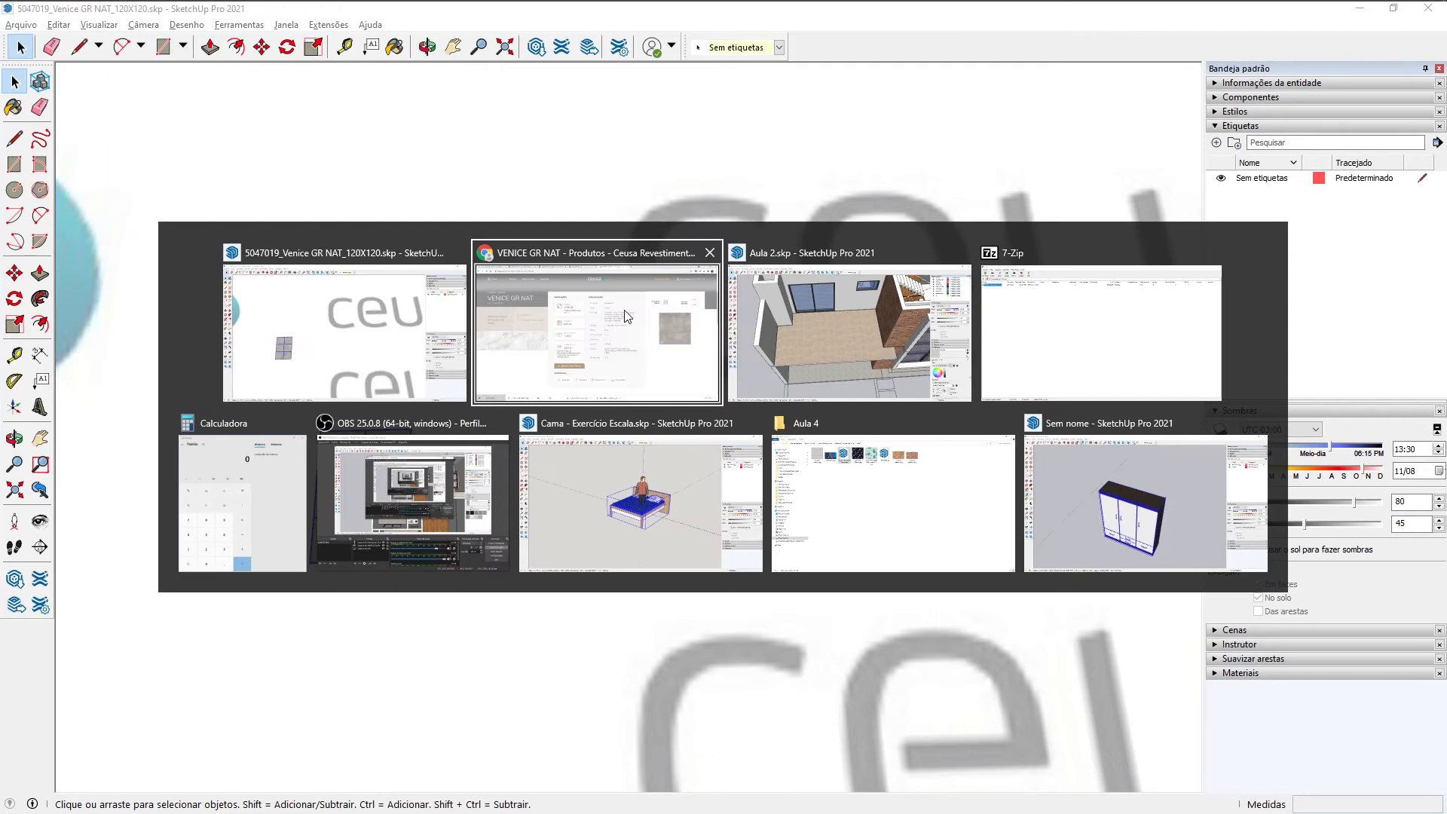
click(794, 318)
middle_drag(694, 498, 689, 490)
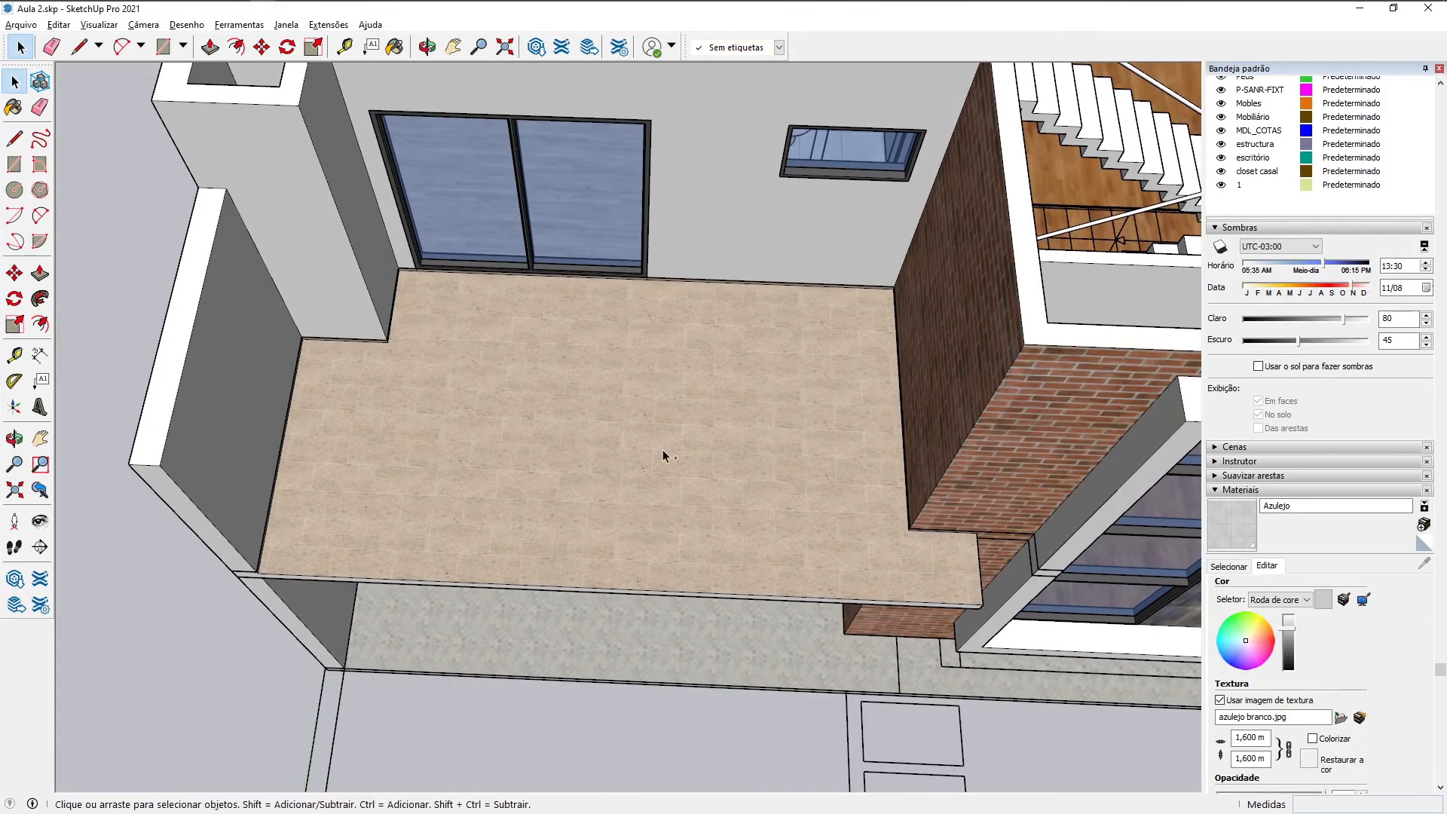
key(ctrl+v)
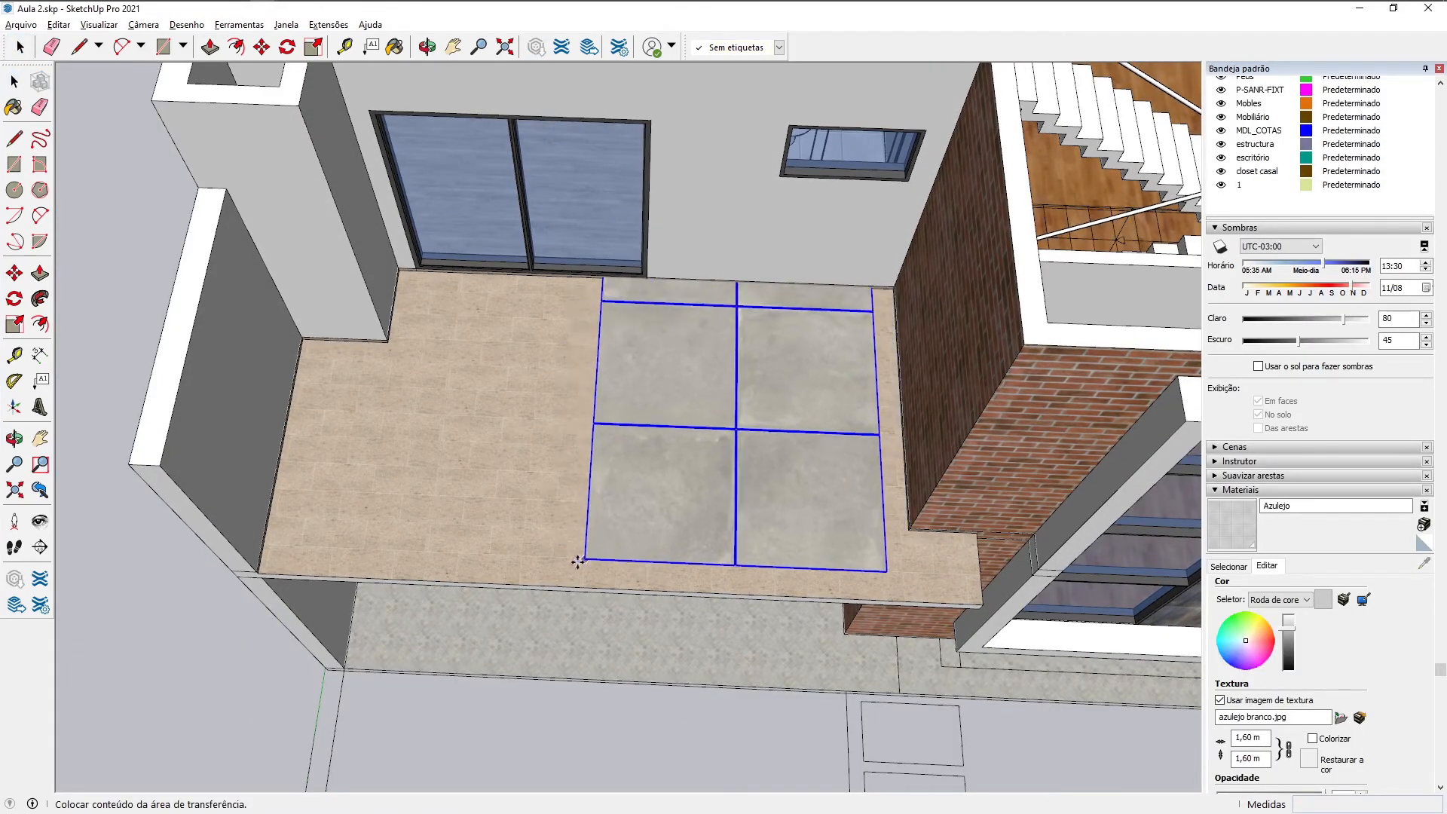
click(739, 555)
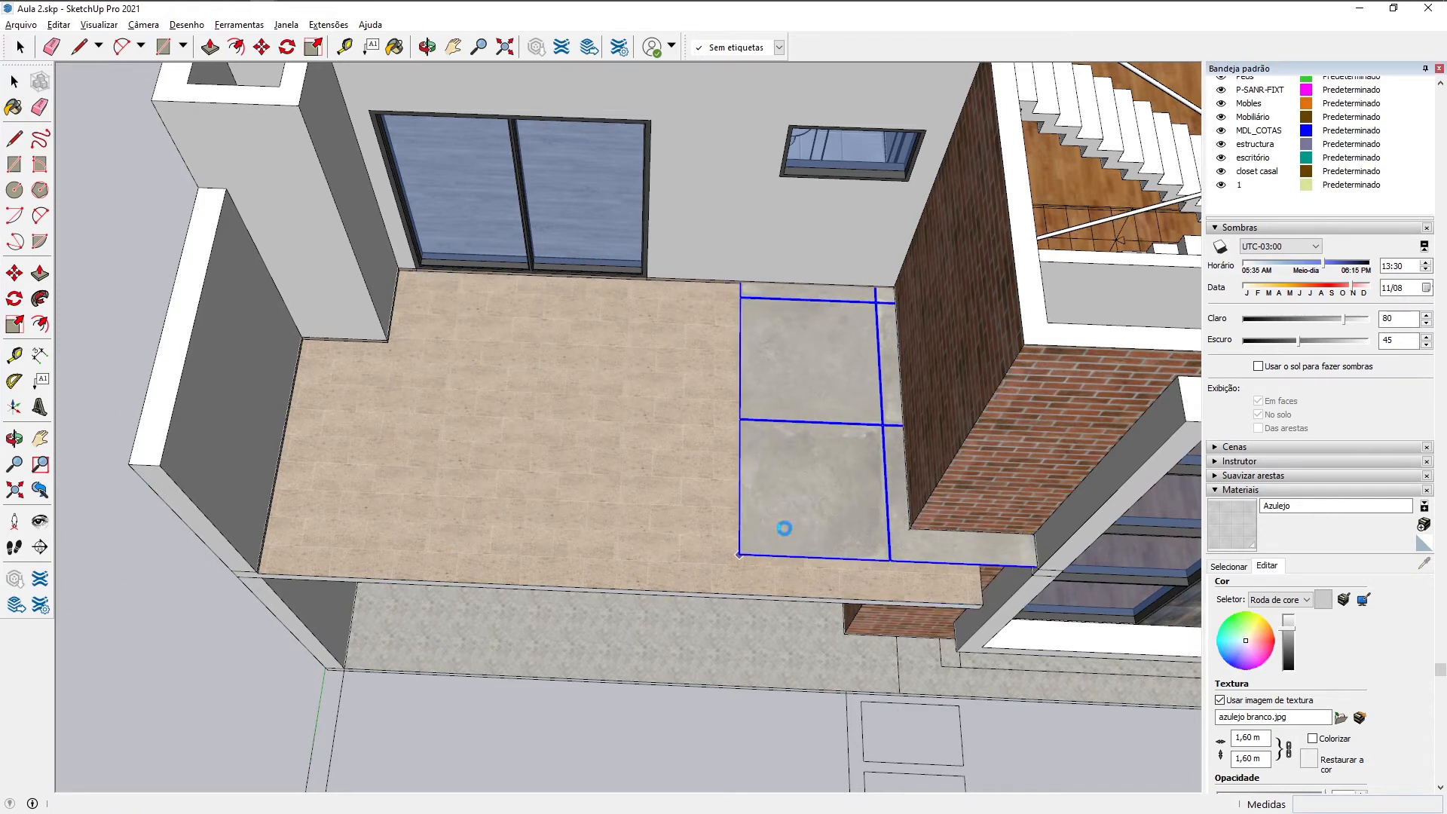
scroll(784, 528, up, 1)
scroll(500, 324, up, 1)
middle_drag(518, 469, 503, 401)
key(space)
Step: Open the balcony floor group, sample the Cor F04 material from a placed Venice tile and paint the floor face with it
middle_drag(728, 464, 598, 484)
double_click(598, 483)
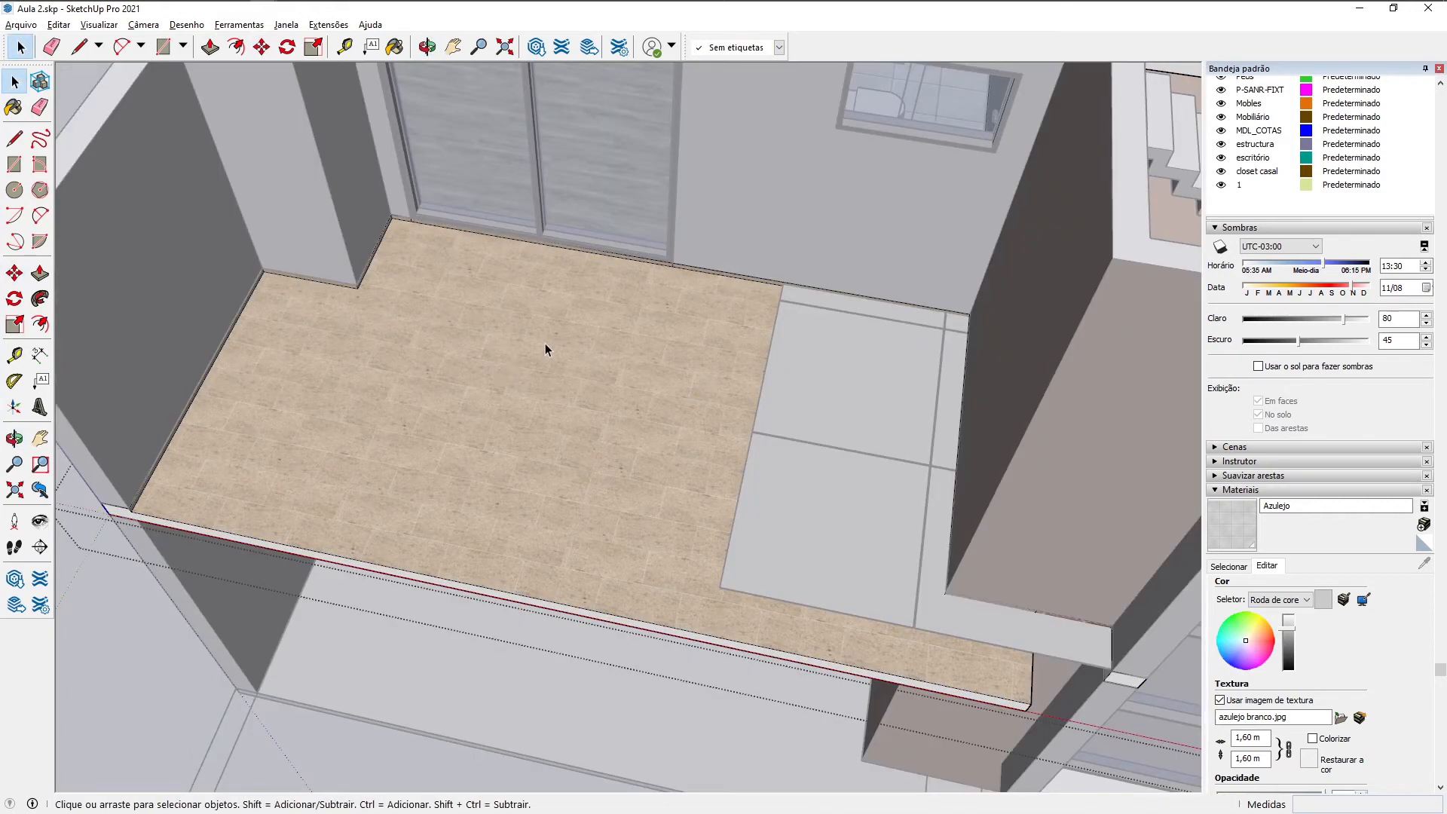
click(1228, 566)
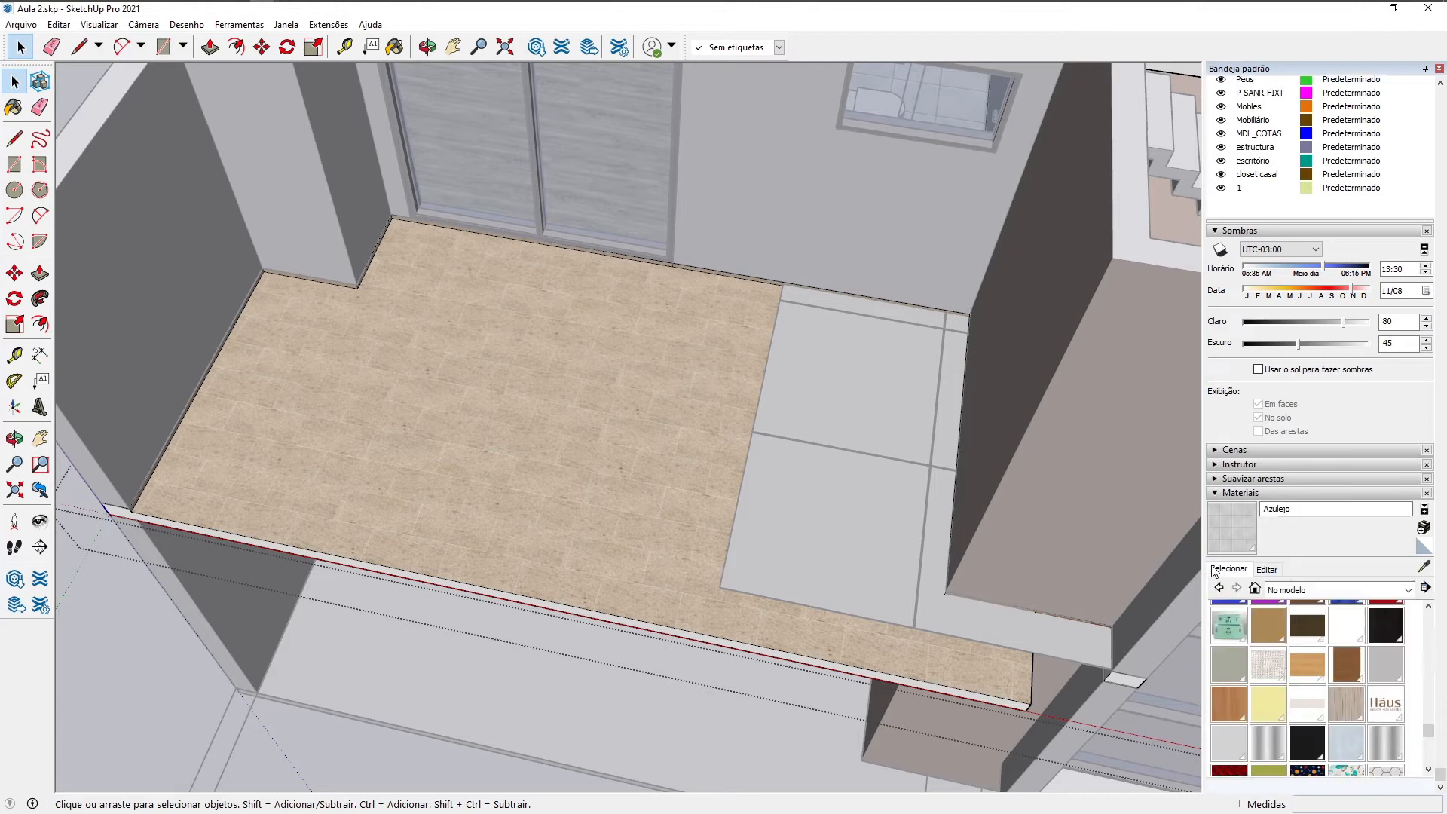
click(1423, 565)
click(824, 494)
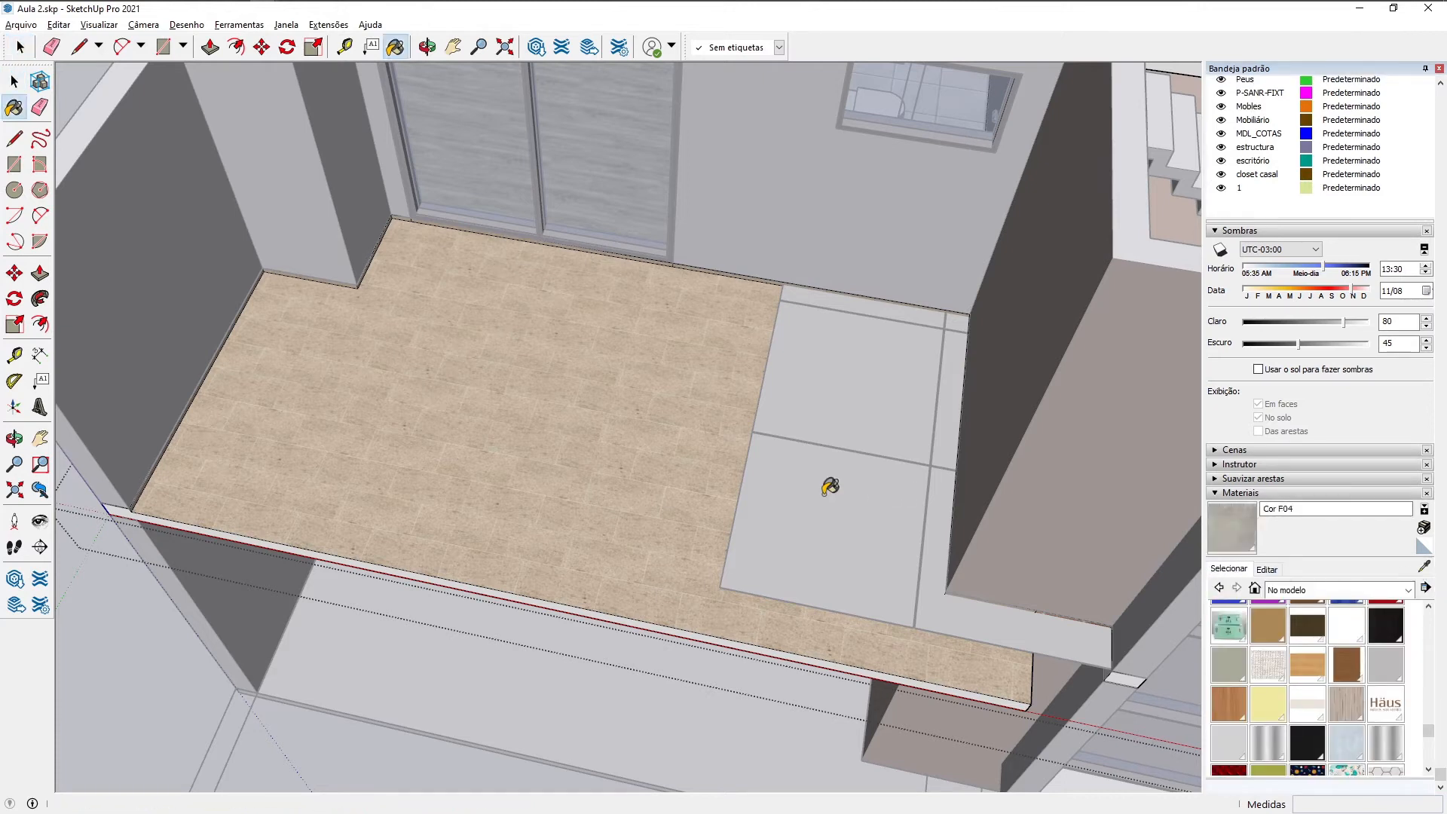
click(561, 490)
middle_drag(483, 478, 572, 585)
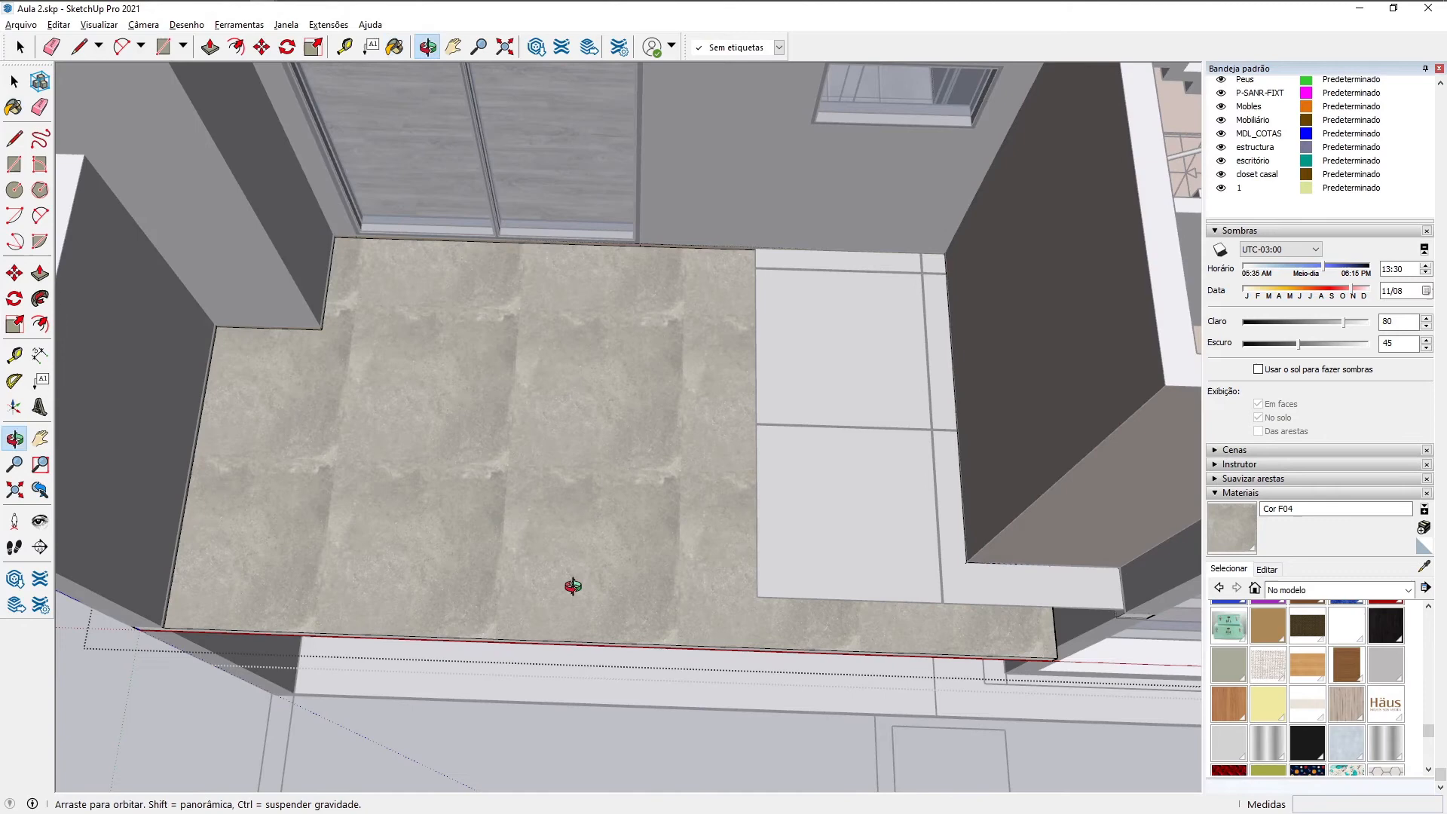
scroll(577, 500, down, 2)
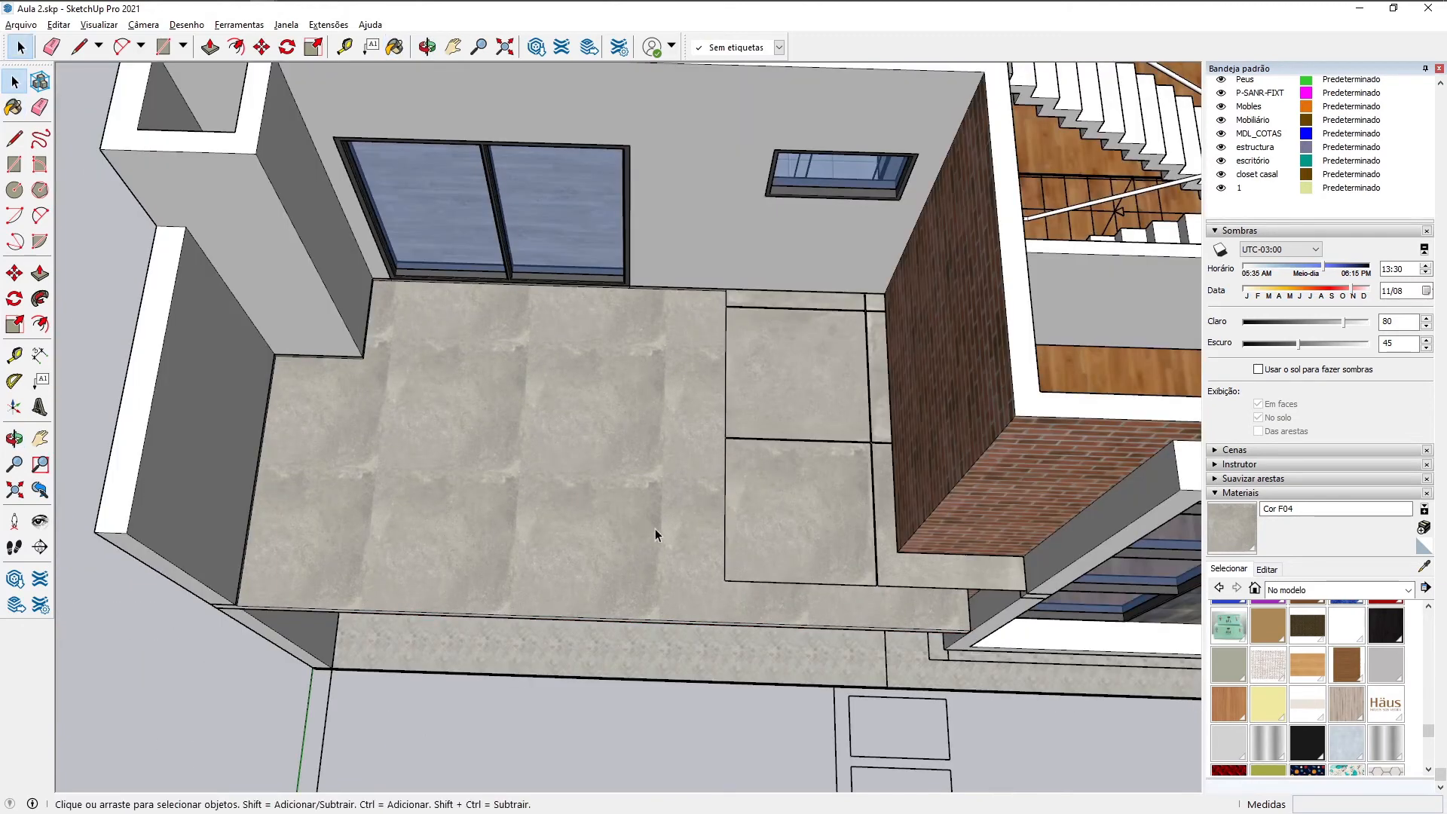
Step: Compare the repeated texture on the balcony floor with the separate Venice tiles, checking scale, joints and visual variation
scroll(654, 530, up, 5)
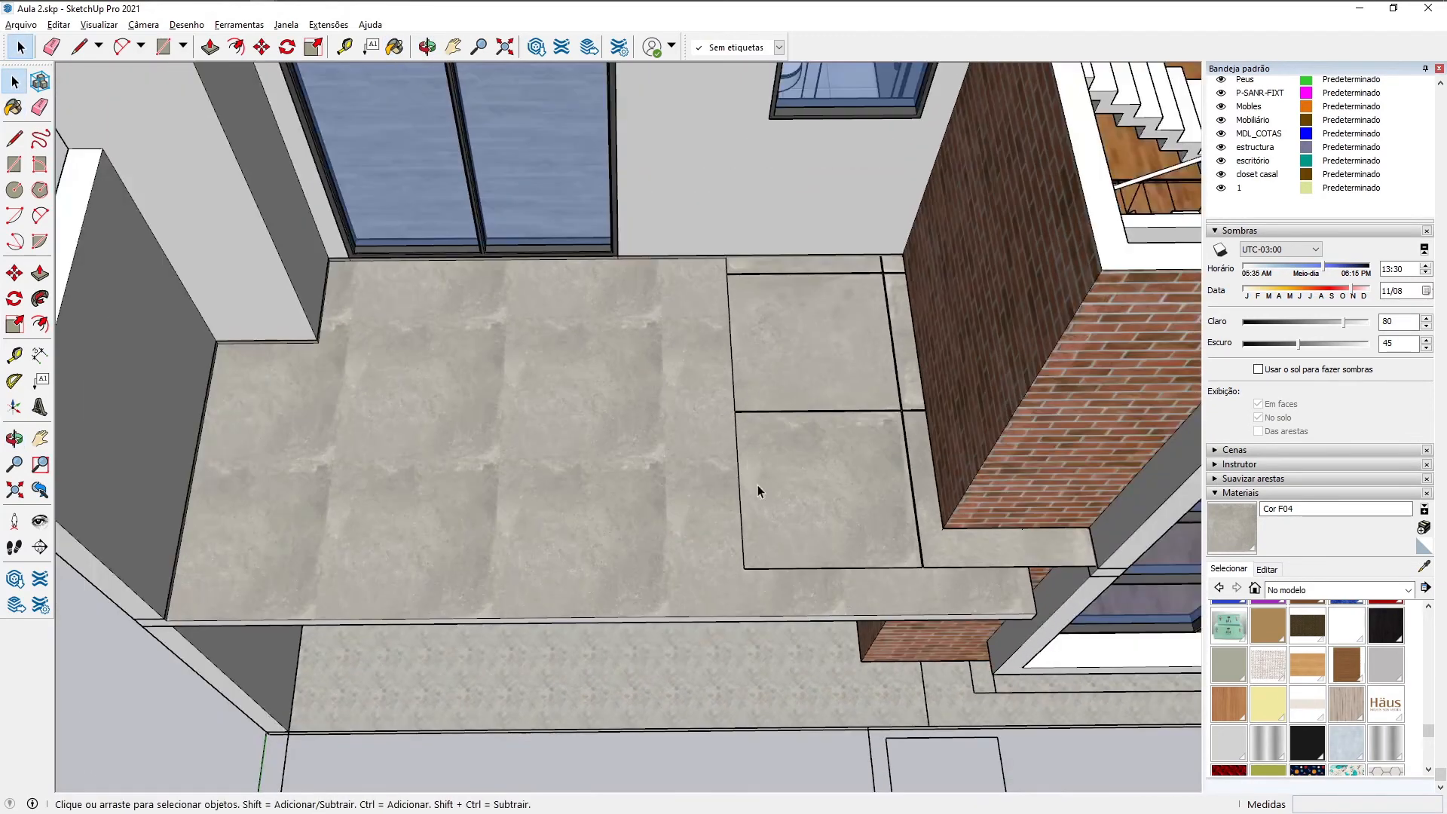
middle_drag(757, 485, 781, 437)
scroll(781, 437, up, 3)
scroll(784, 438, down, 2)
scroll(839, 453, up, 5)
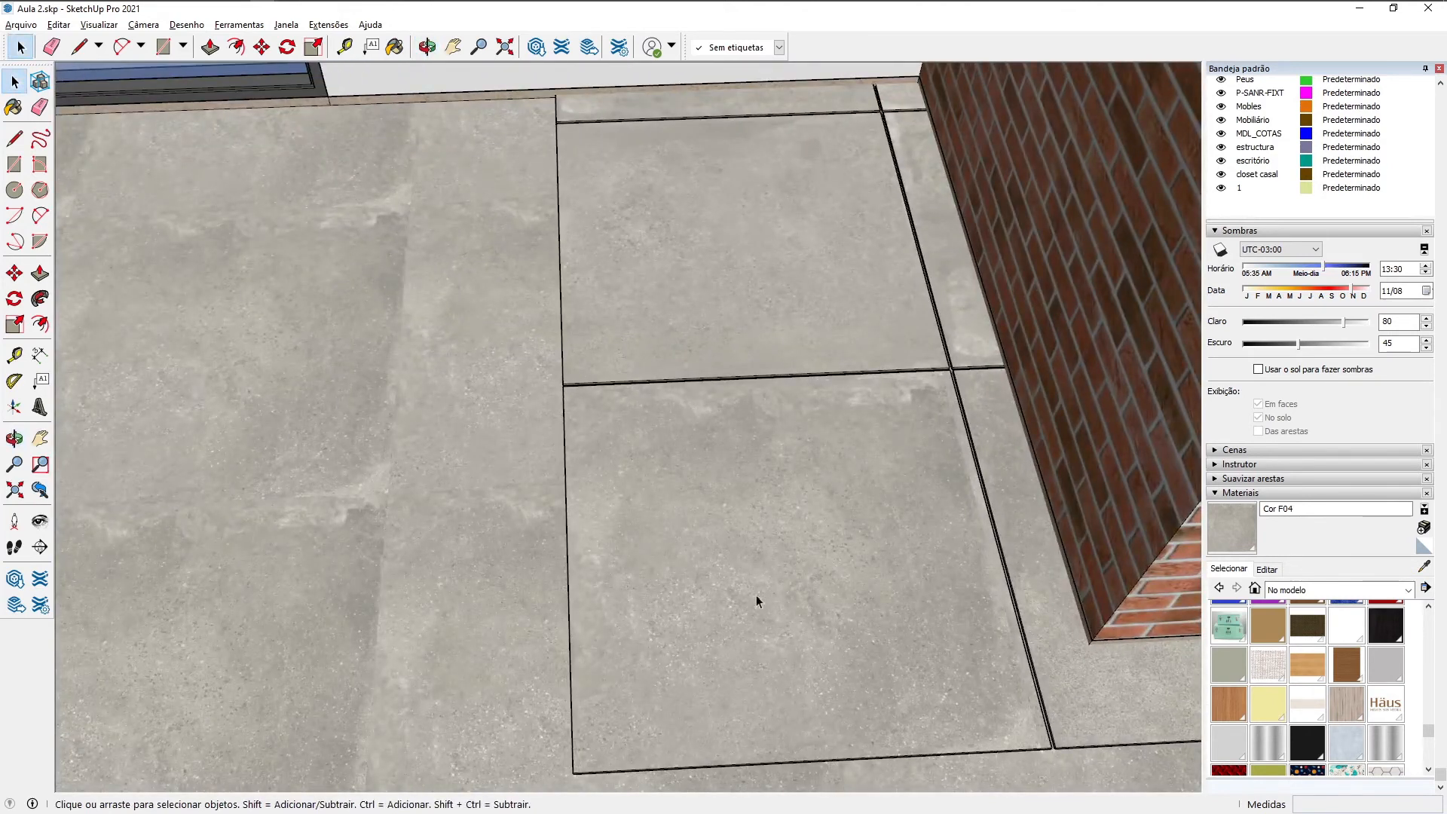
scroll(757, 601, down, 7)
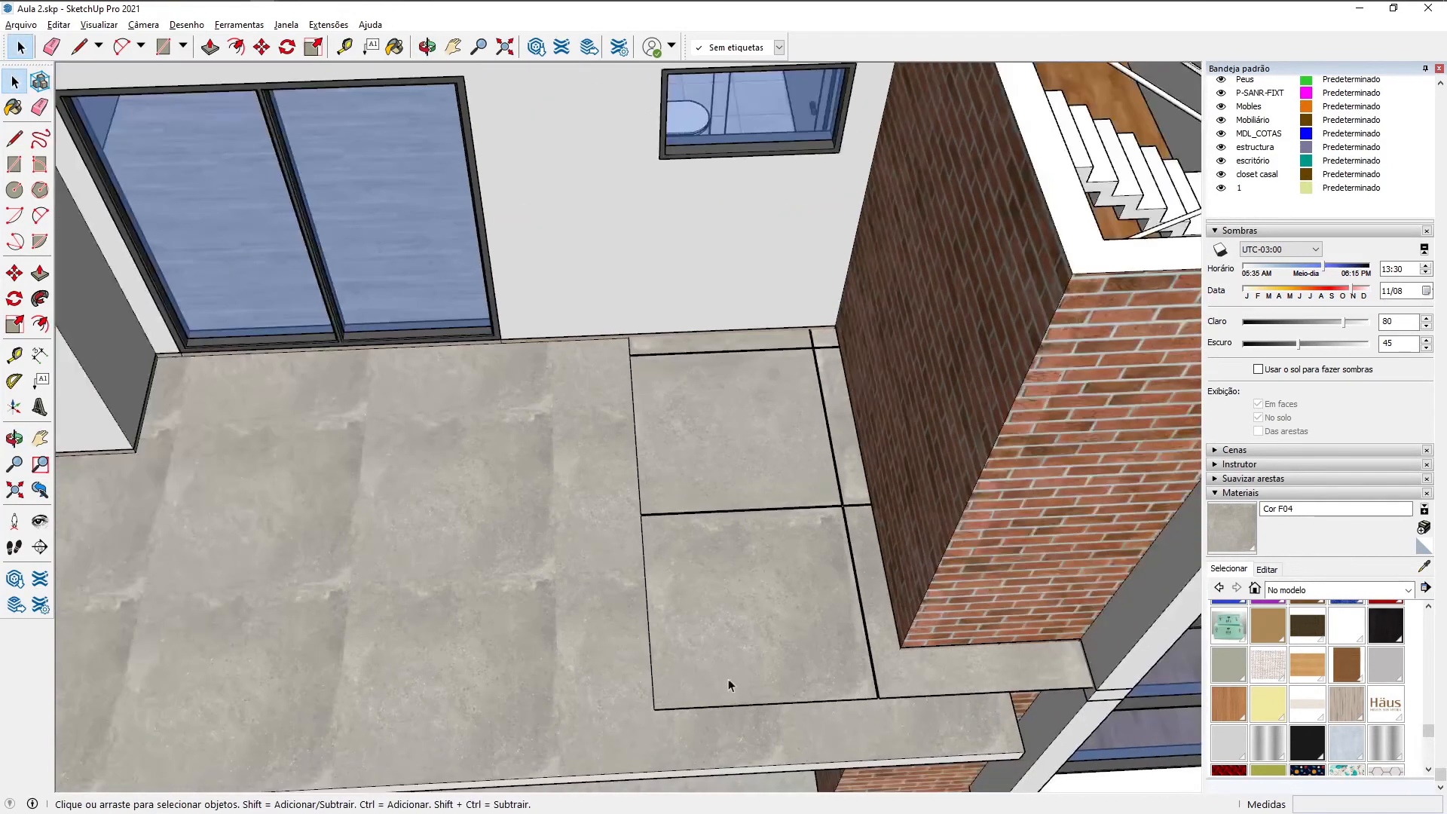
middle_drag(460, 616, 603, 510)
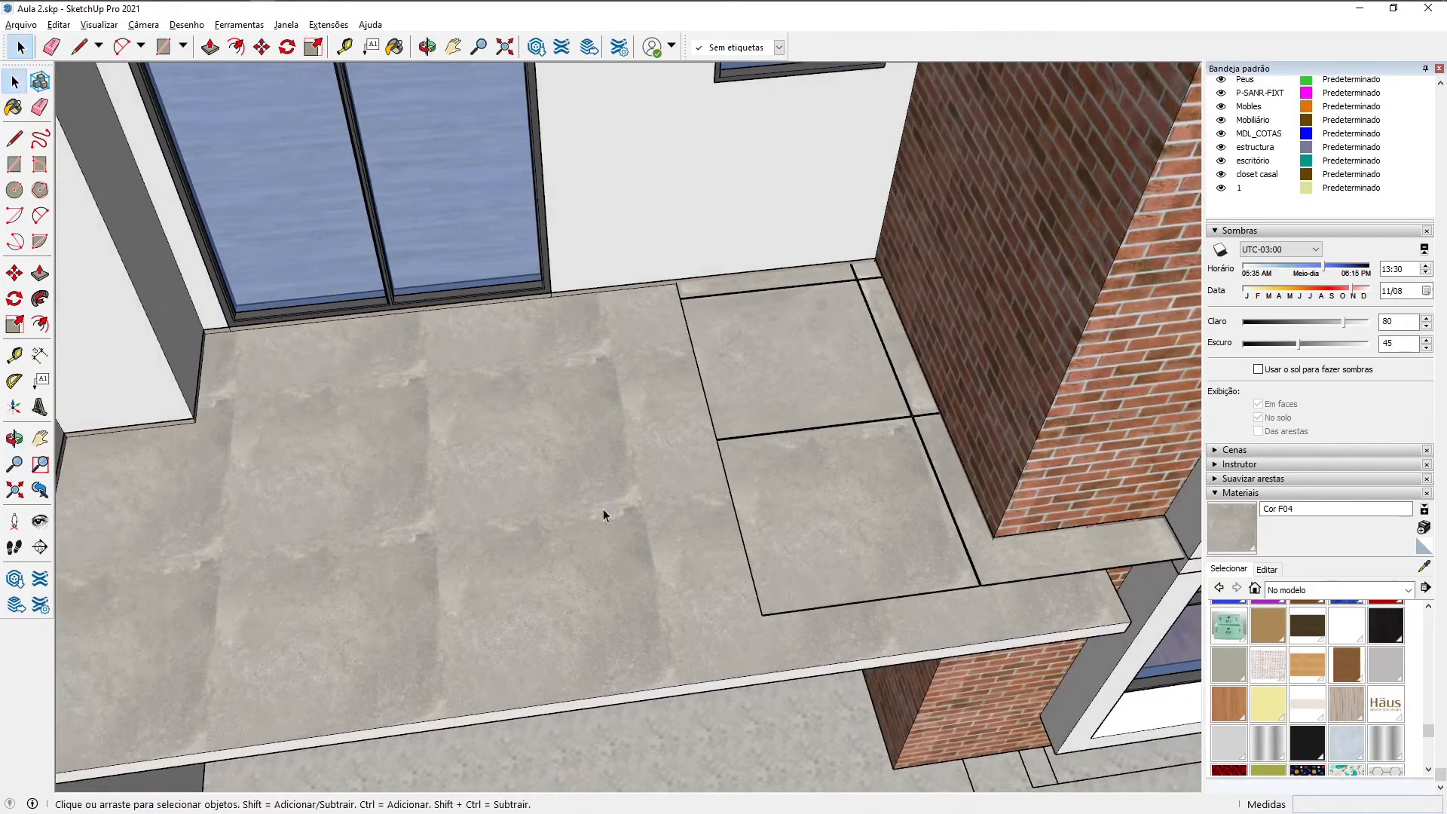
middle_drag(682, 556, 645, 648)
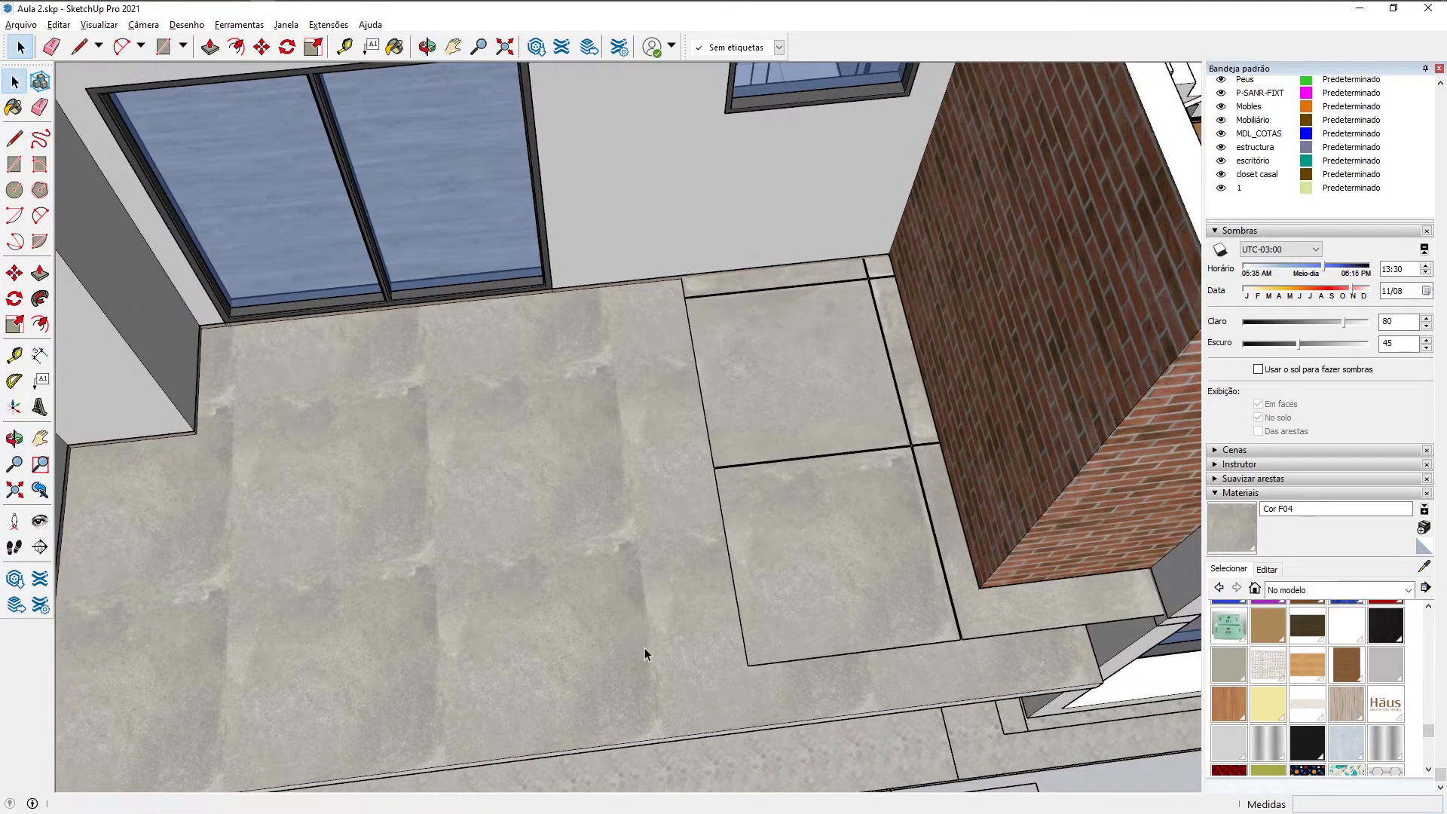
Step: Select the six loose tiles and move them about 2.98 m across the balcony floor, away from the brick wall
scroll(681, 557, down, 3)
middle_drag(681, 558, 753, 631)
click(798, 592)
shift+click(881, 610)
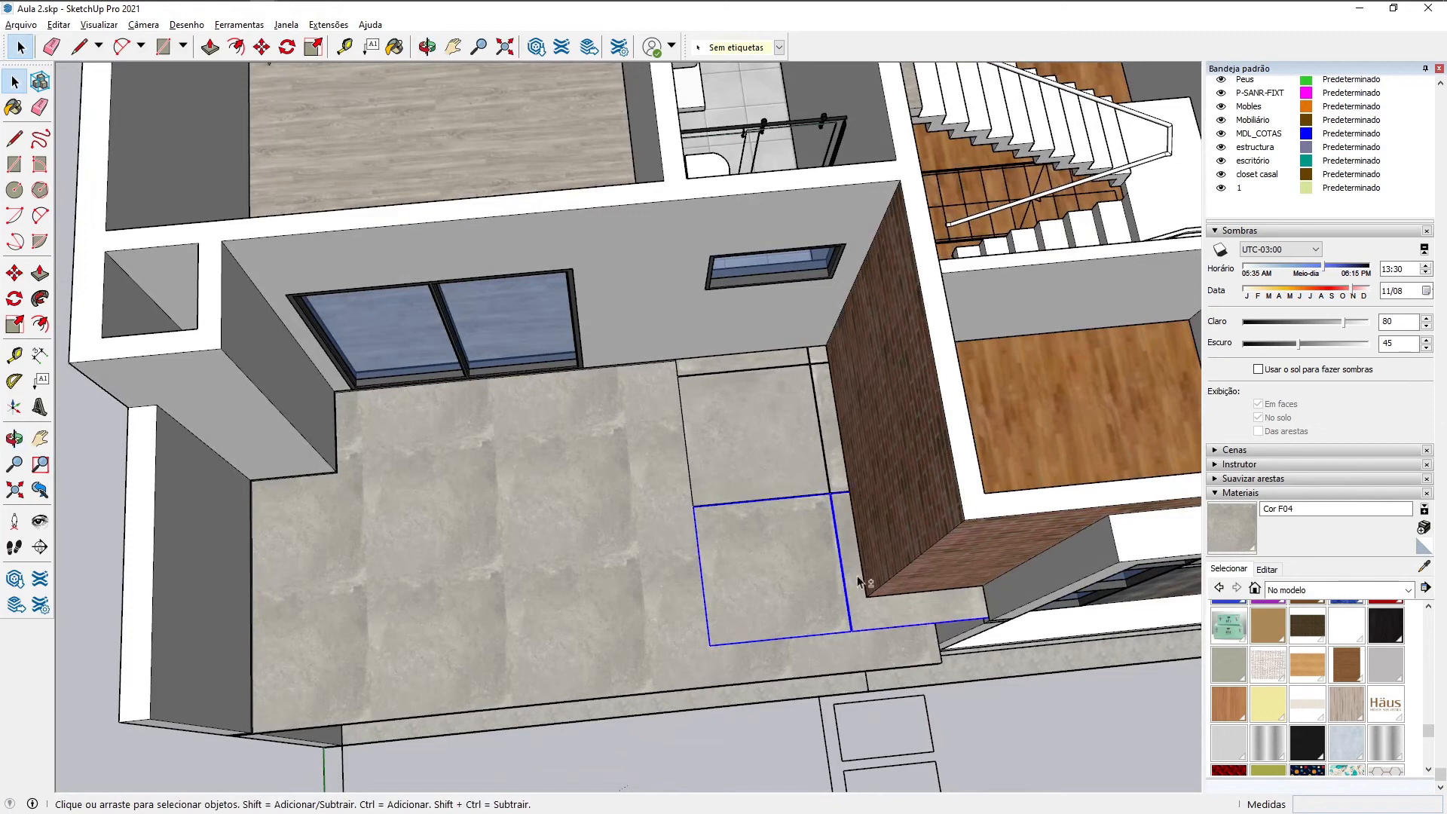
shift+click(819, 446)
shift+click(832, 443)
key(m)
scroll(672, 658, up, 3)
middle_drag(672, 658, 720, 573)
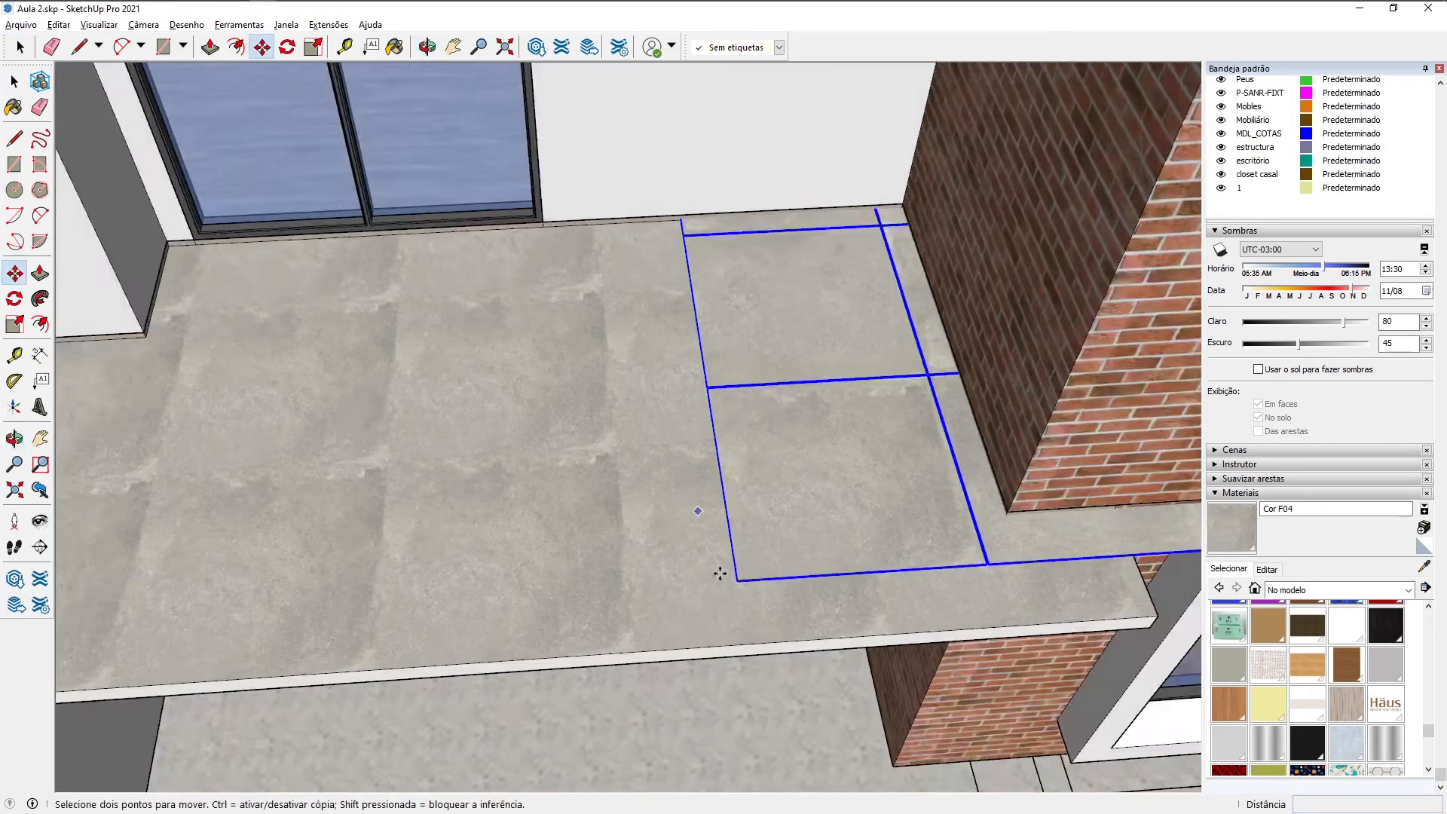
scroll(743, 566, up, 5)
click(739, 565)
scroll(652, 582, down, 8)
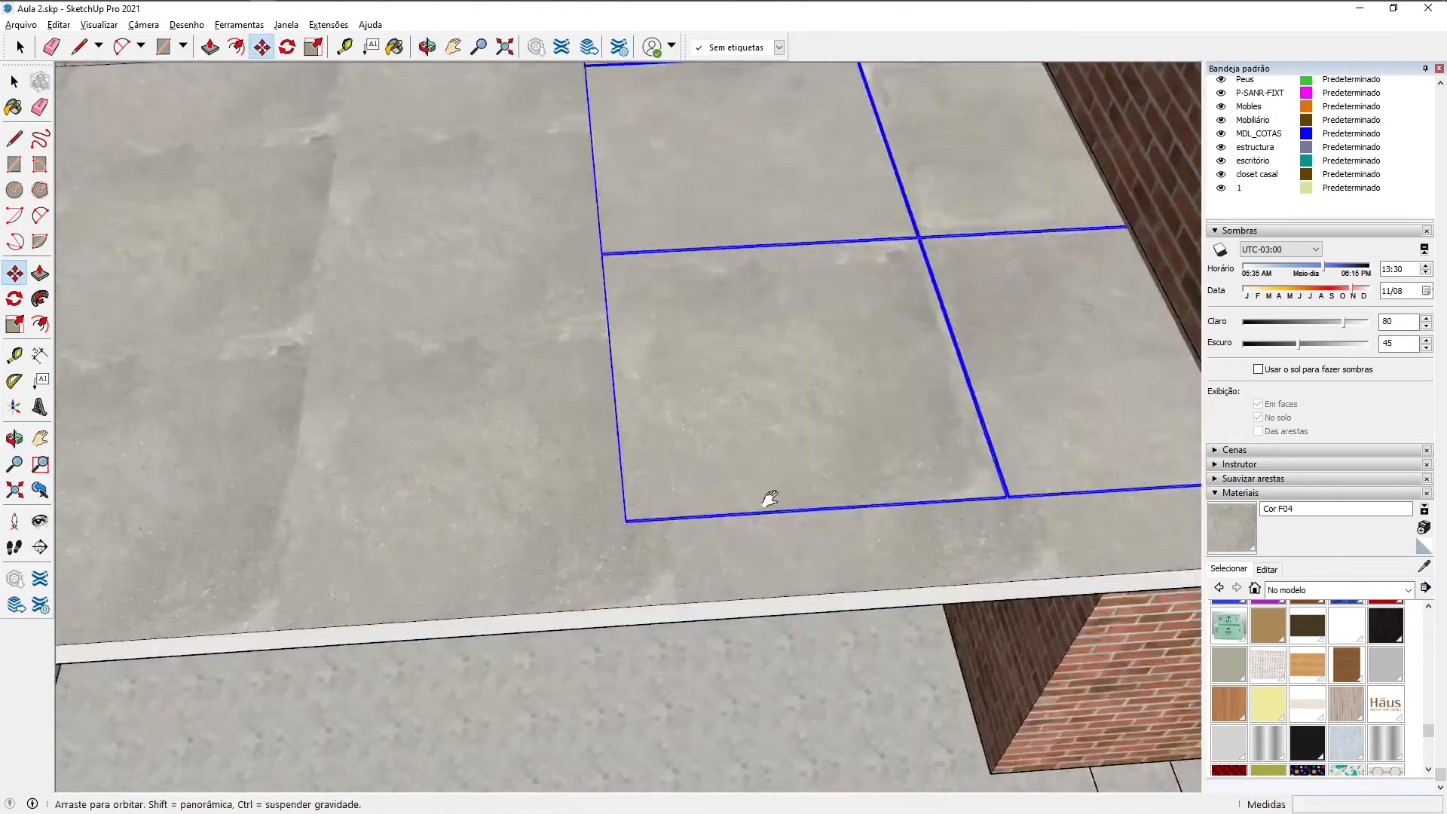
click(552, 533)
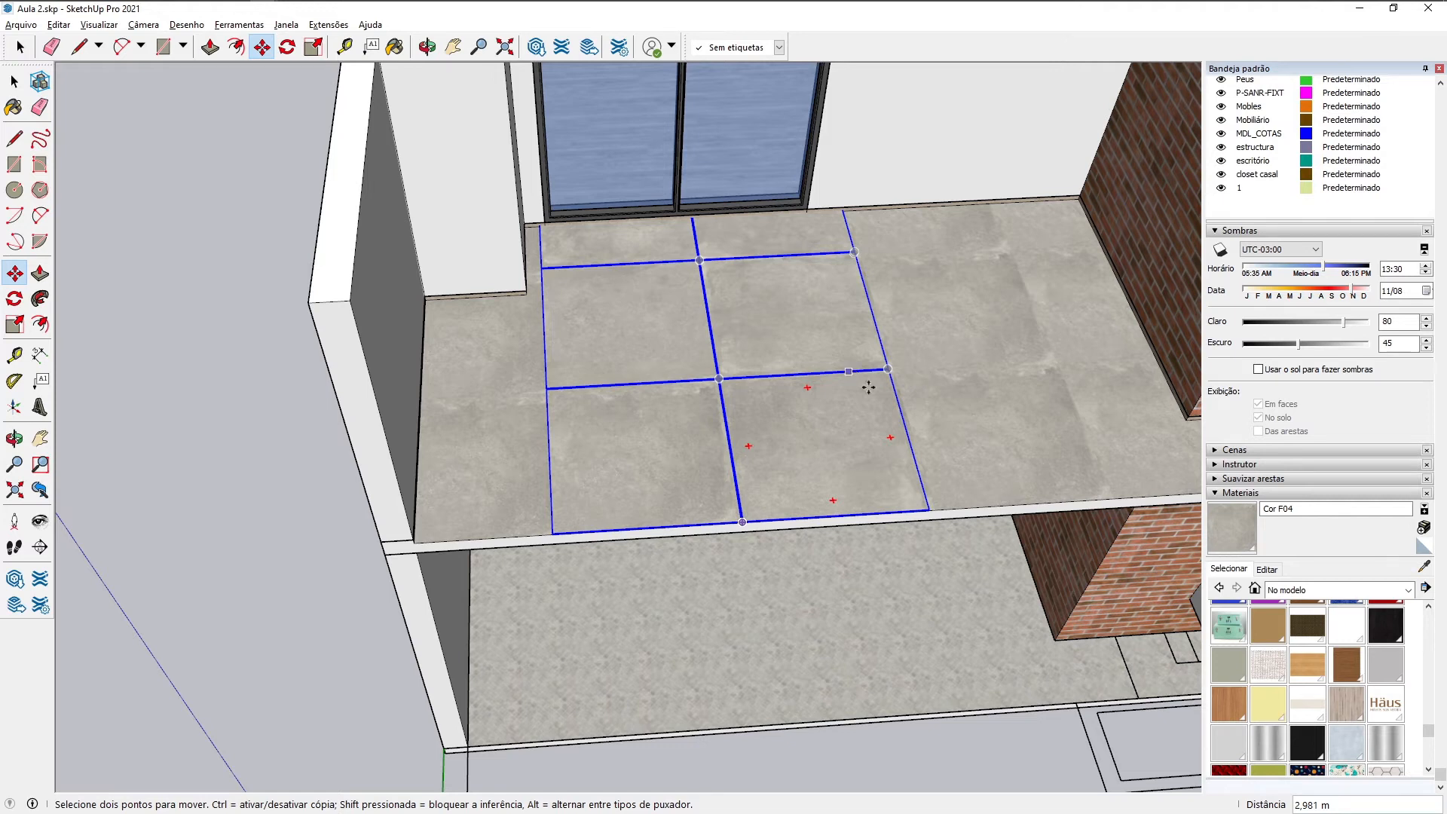
Step: Move the six tiles off the balcony into the empty space beside the house and deselect them
click(849, 372)
click(304, 520)
key(space)
click(316, 525)
shift+middle_drag(364, 545, 420, 578)
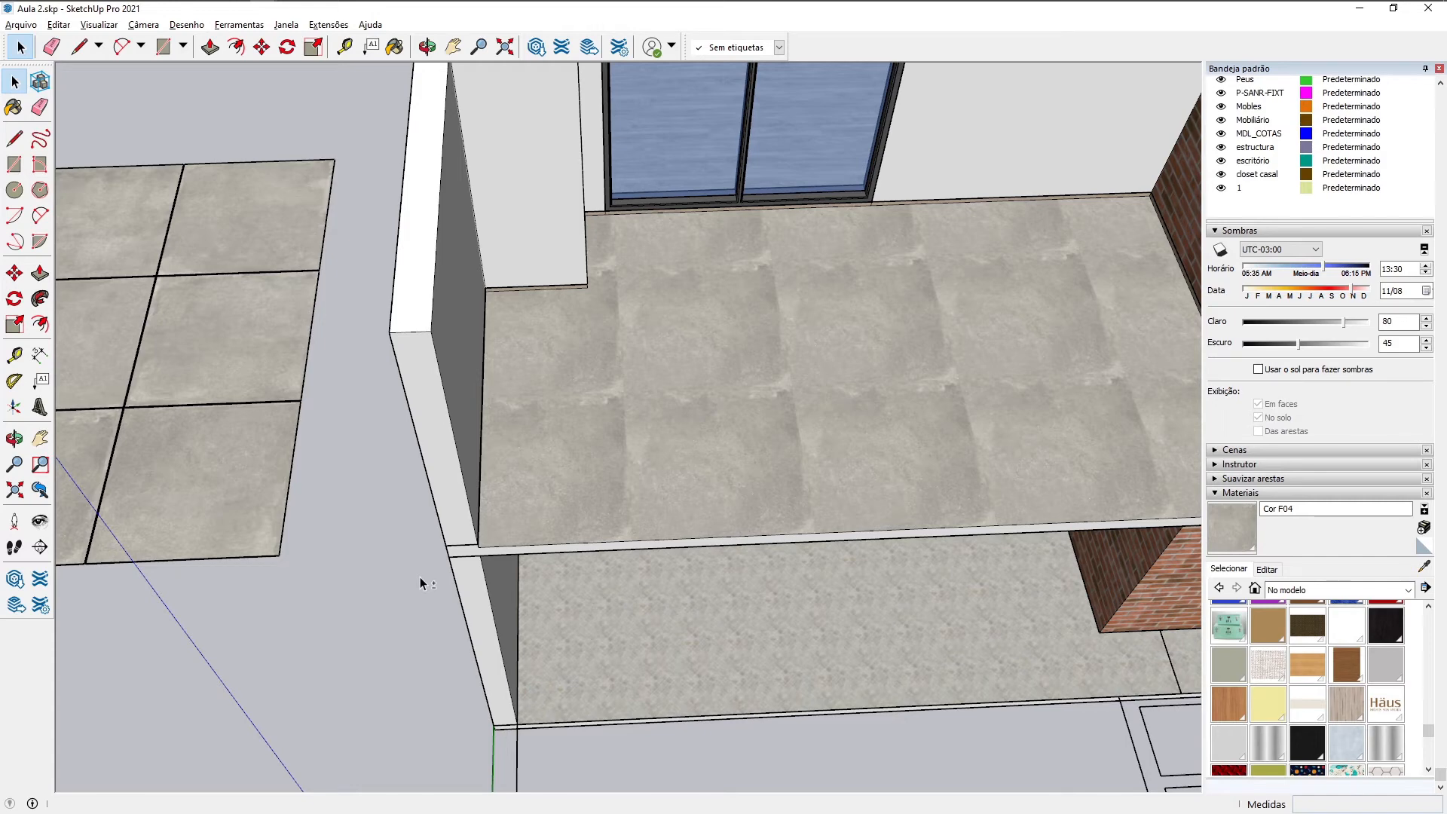
Step: Examine the repeating pattern of the balcony floor from several distances against the six tiles beside the house
scroll(419, 576, down, 6)
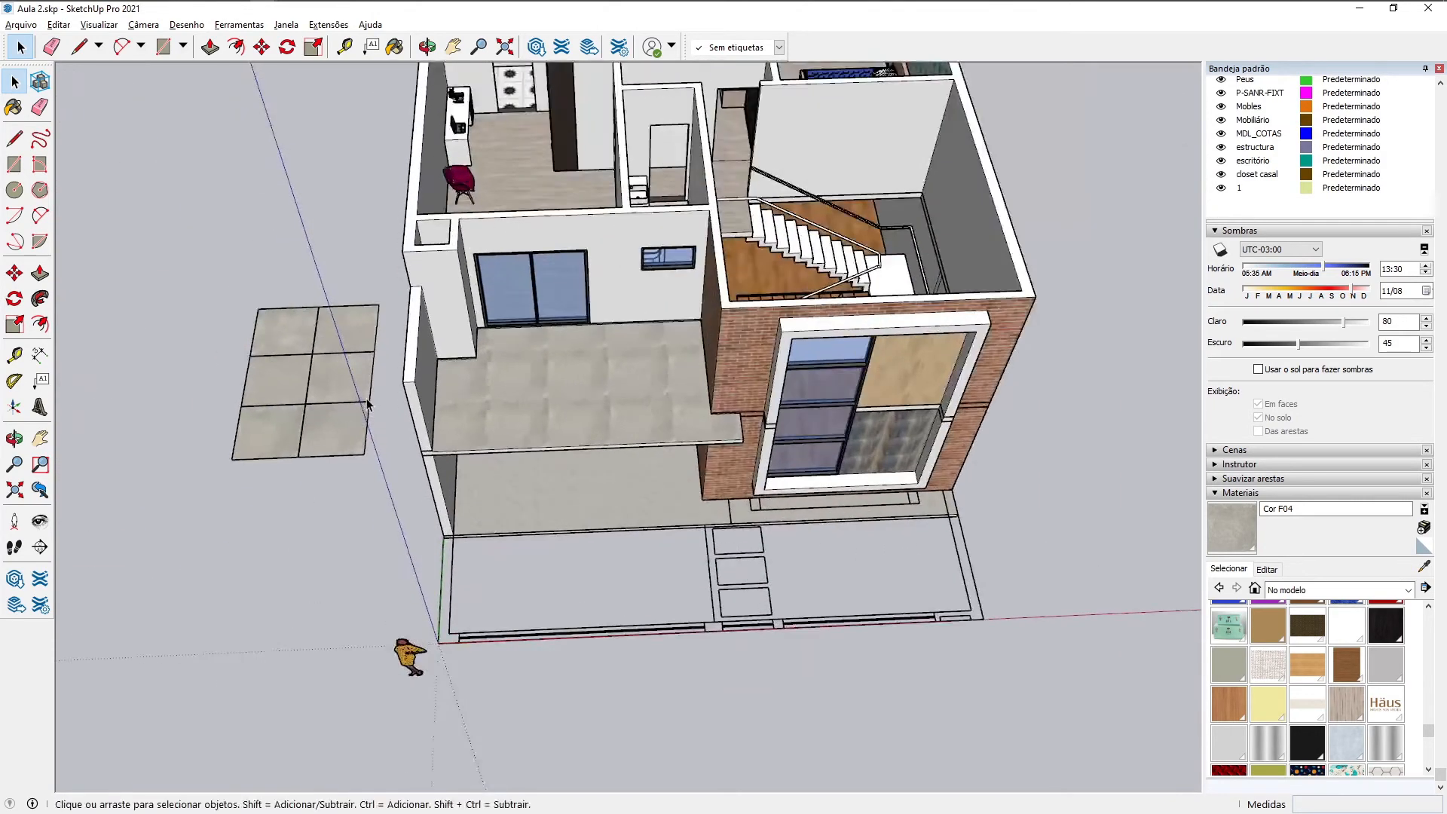
scroll(373, 403, up, 5)
scroll(377, 400, down, 2)
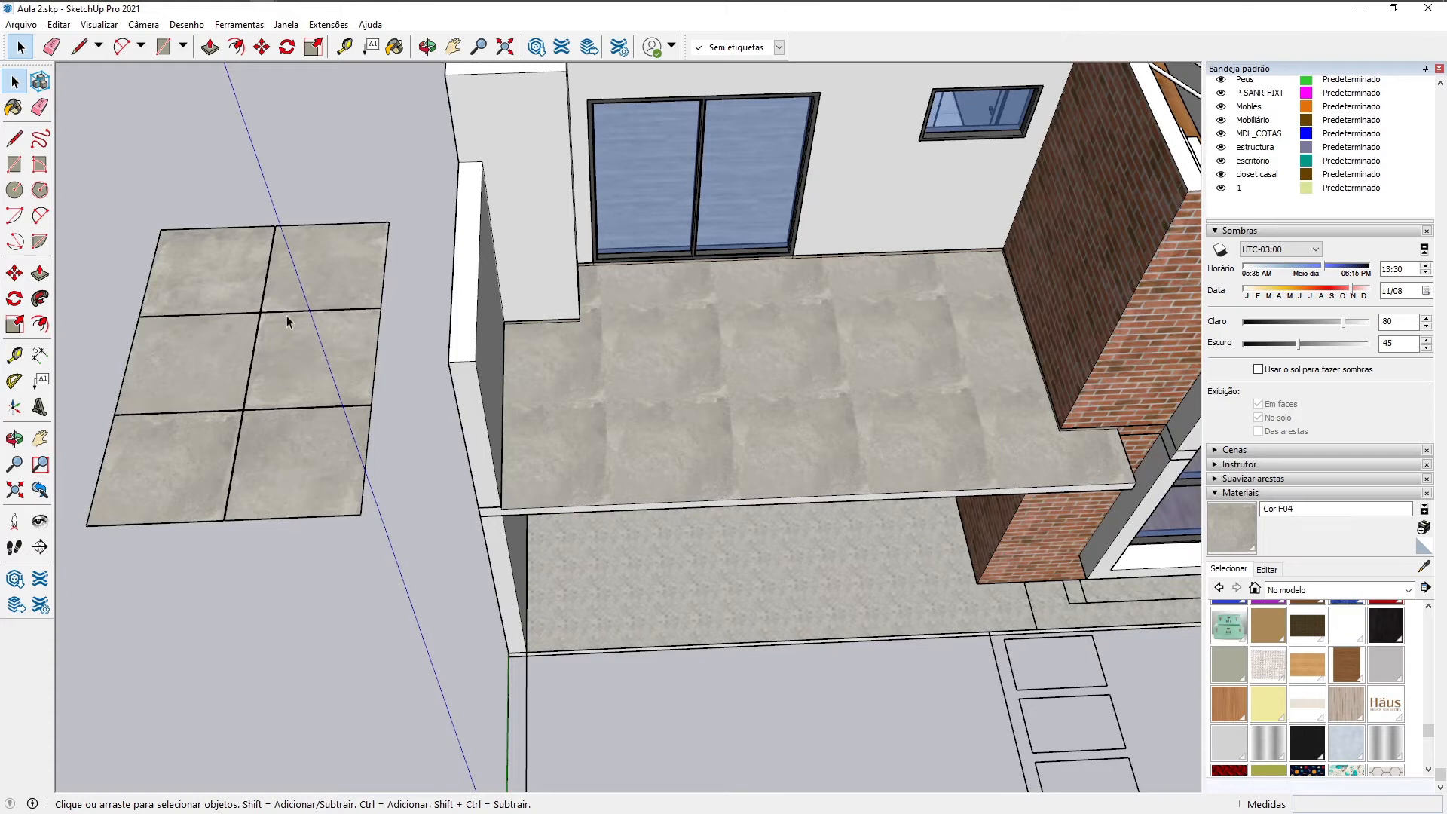
scroll(294, 380, up, 2)
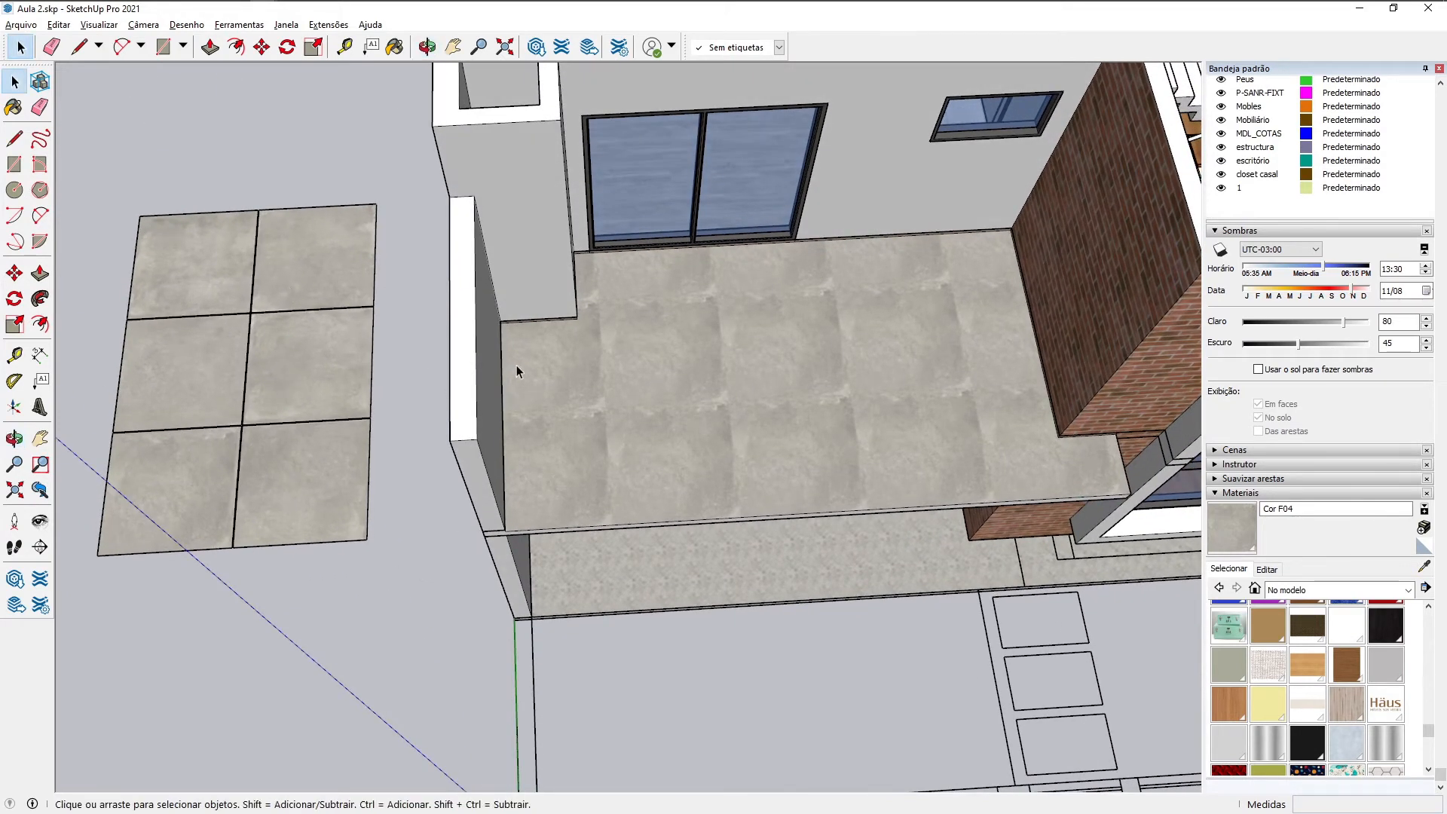
middle_drag(517, 369, 600, 428)
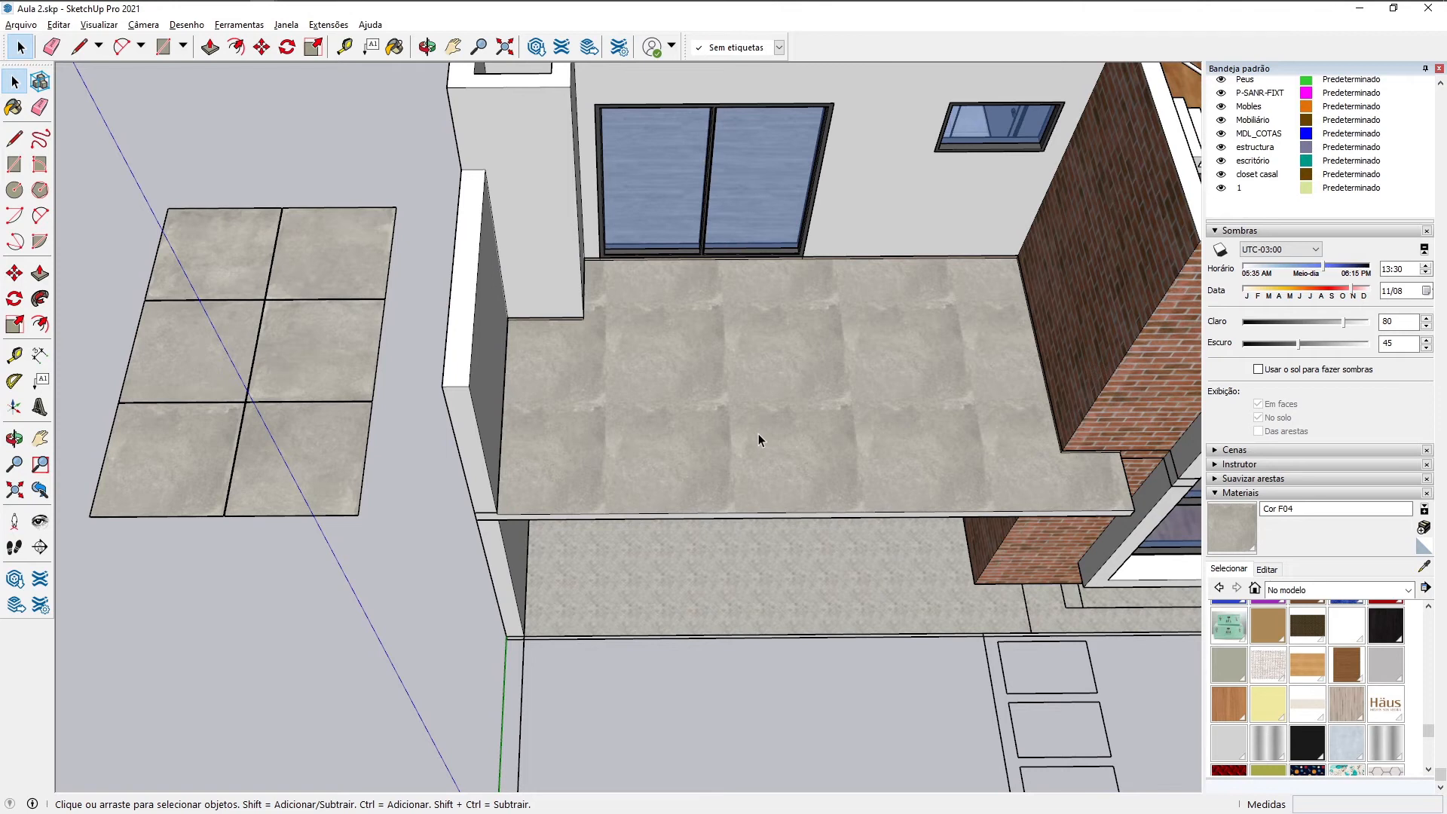
scroll(761, 429, up, 4)
scroll(764, 427, down, 2)
middle_drag(829, 463, 839, 443)
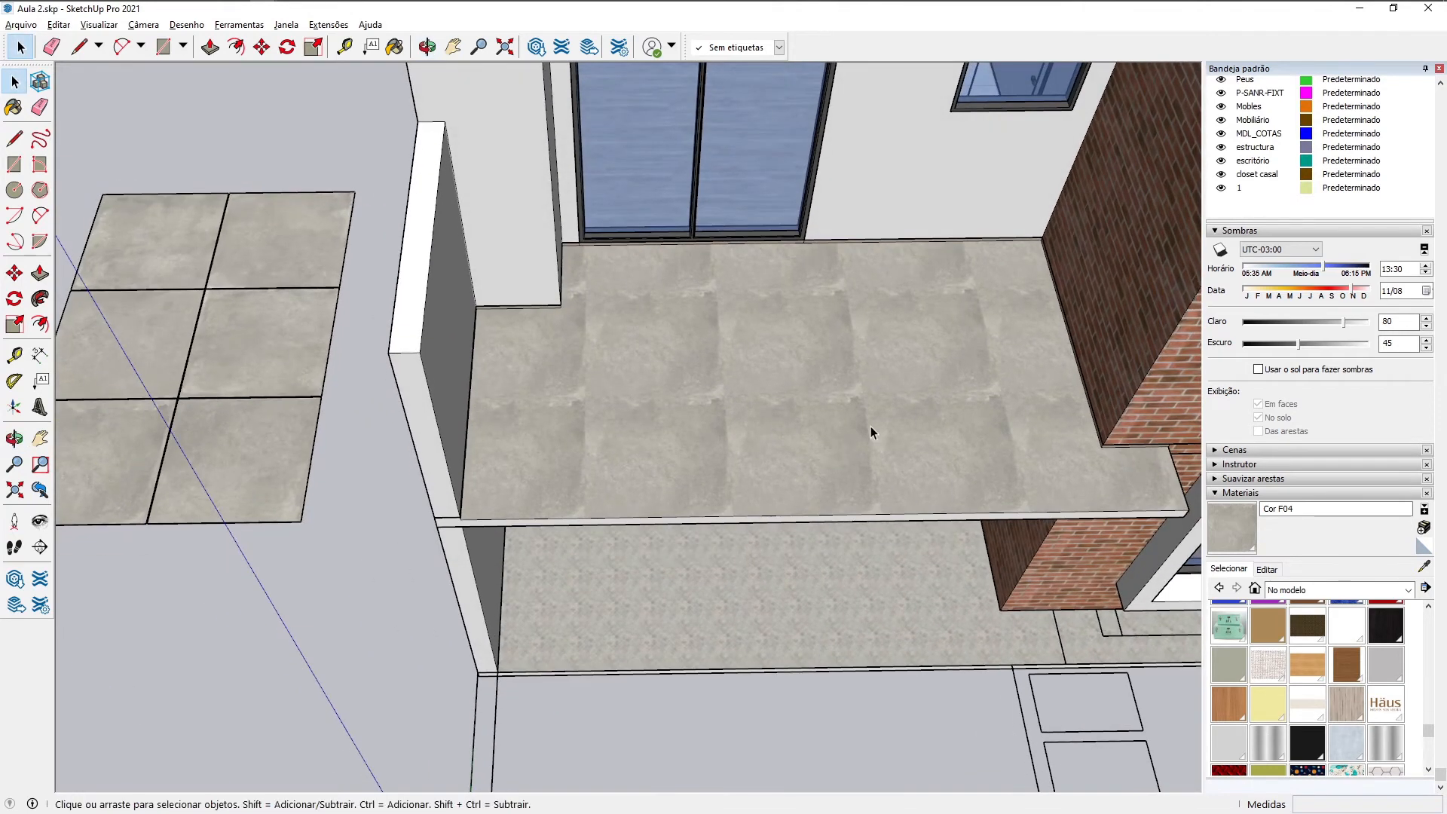
scroll(871, 426, up, 1)
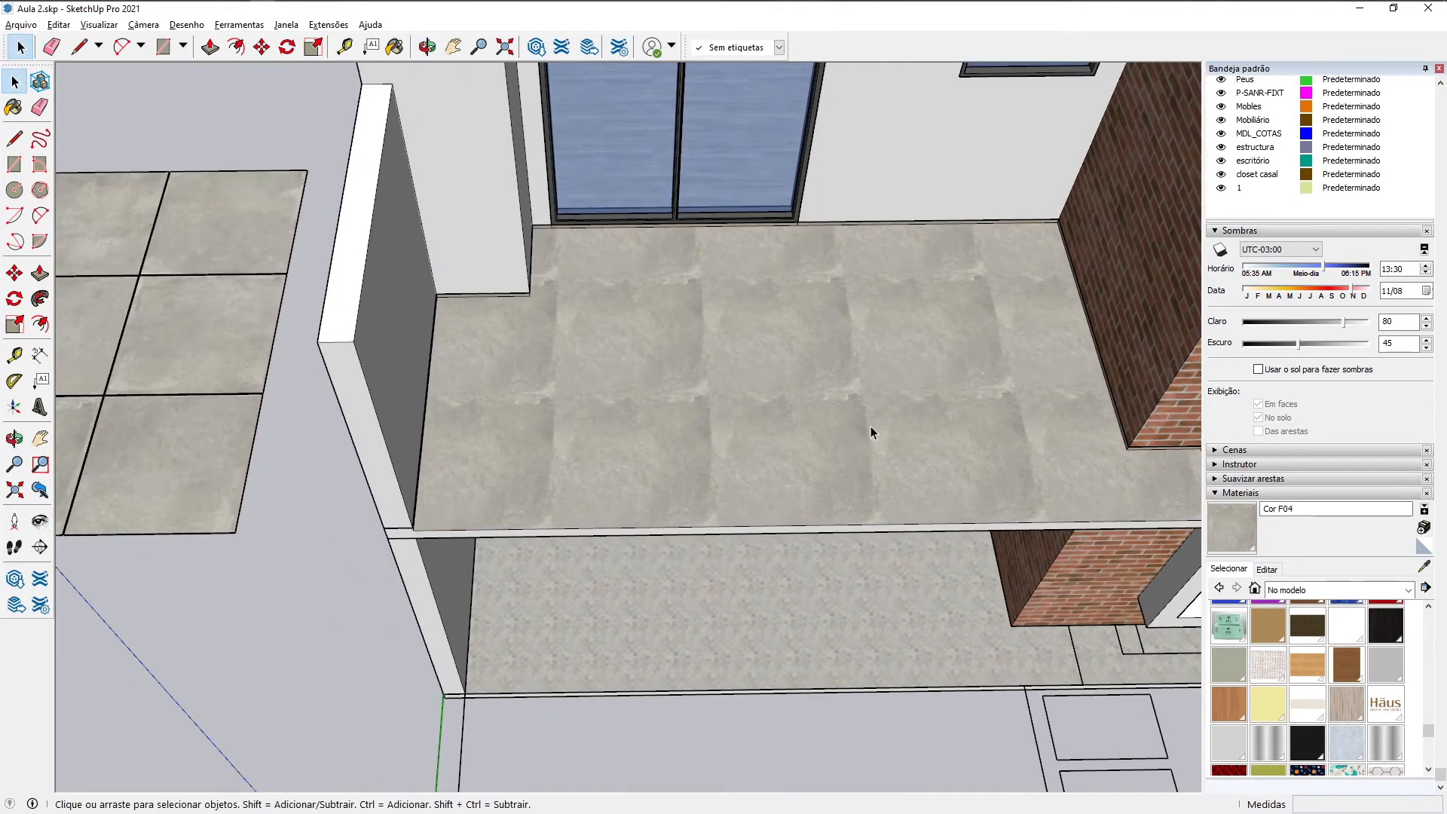
scroll(871, 426, down, 2)
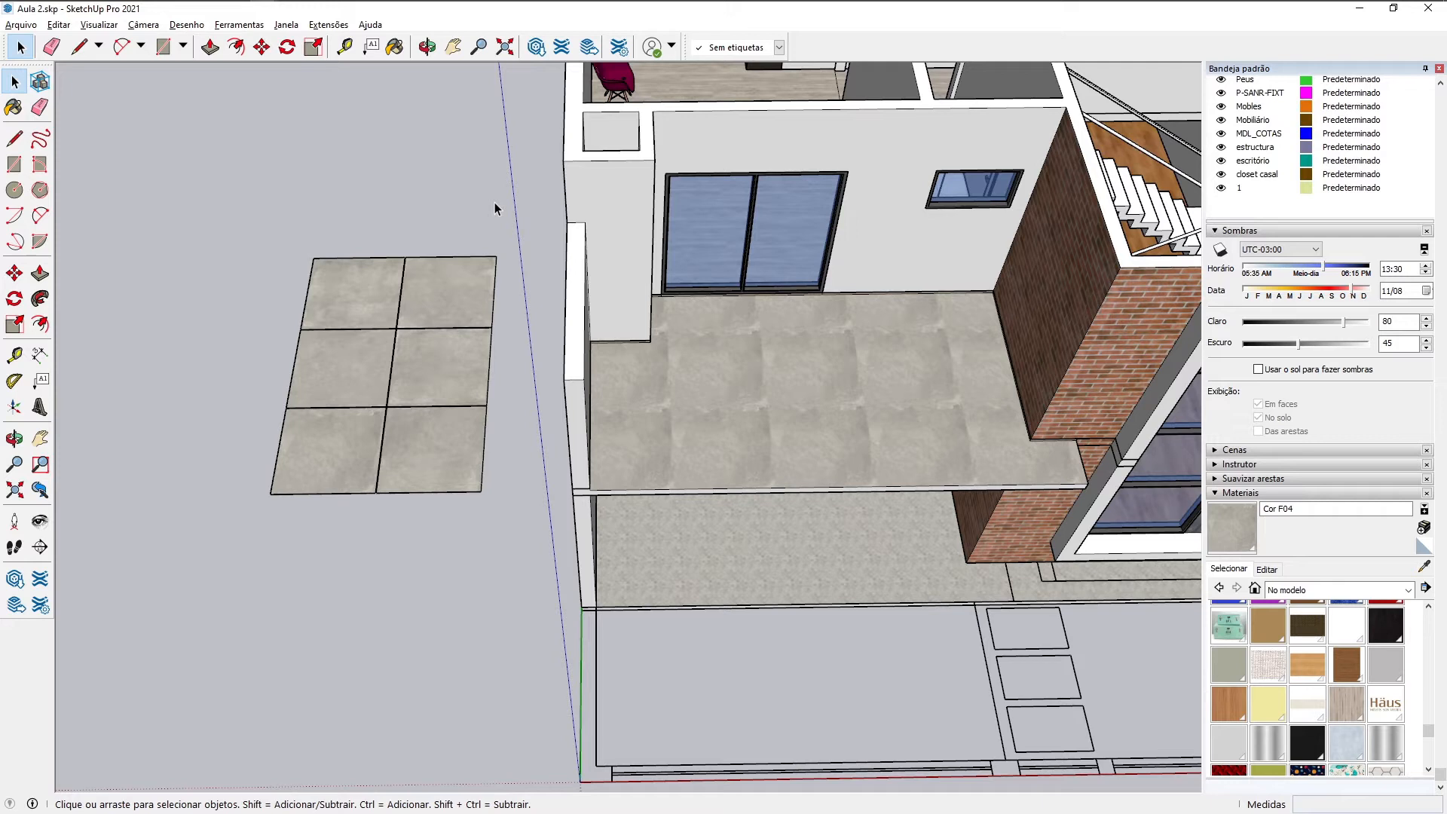
Step: Install the extension FloorGenerator_v140513.rbz from the Floor Generator folder within Plugins, and close the extension manager
click(618, 50)
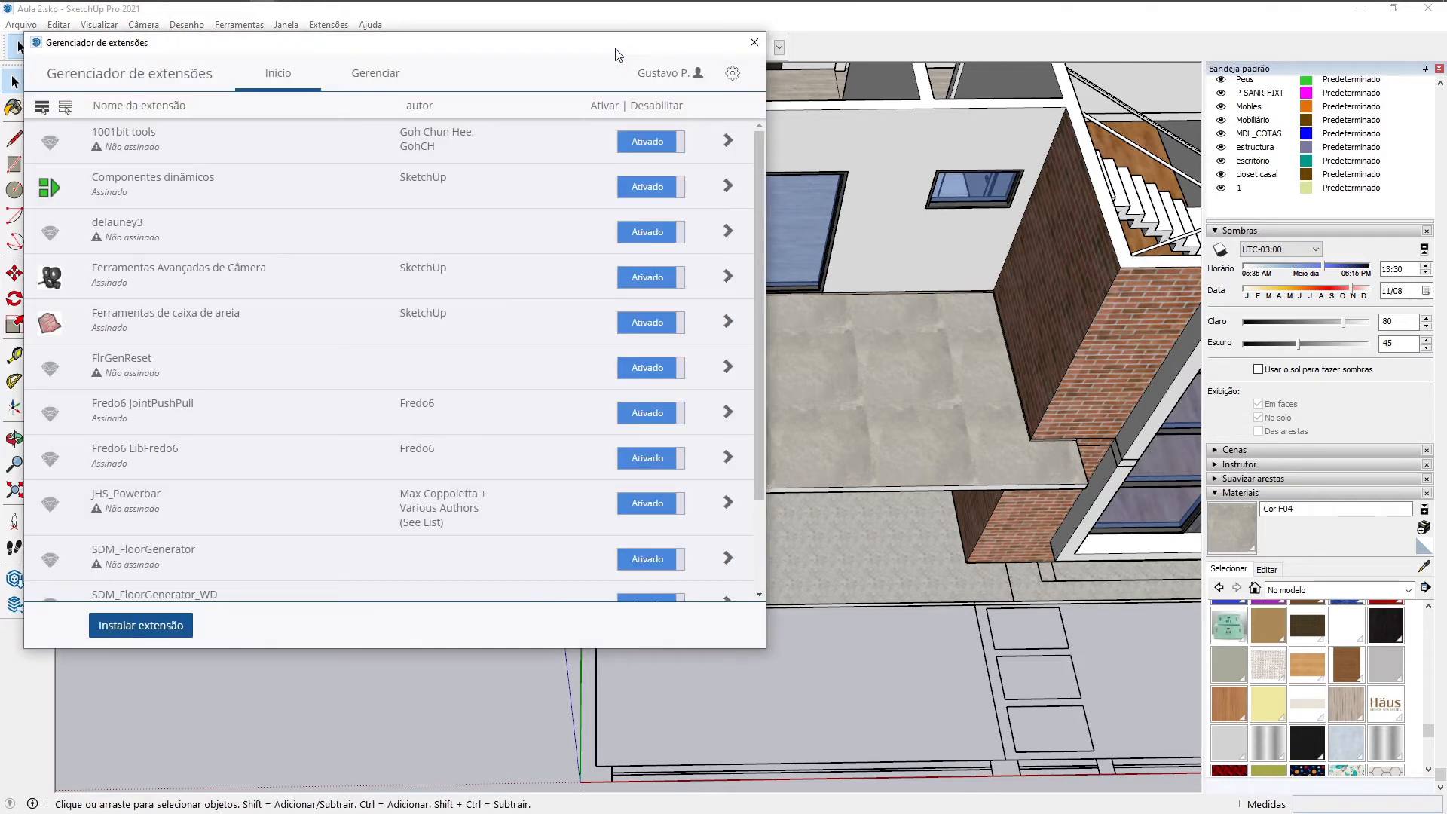
click(174, 635)
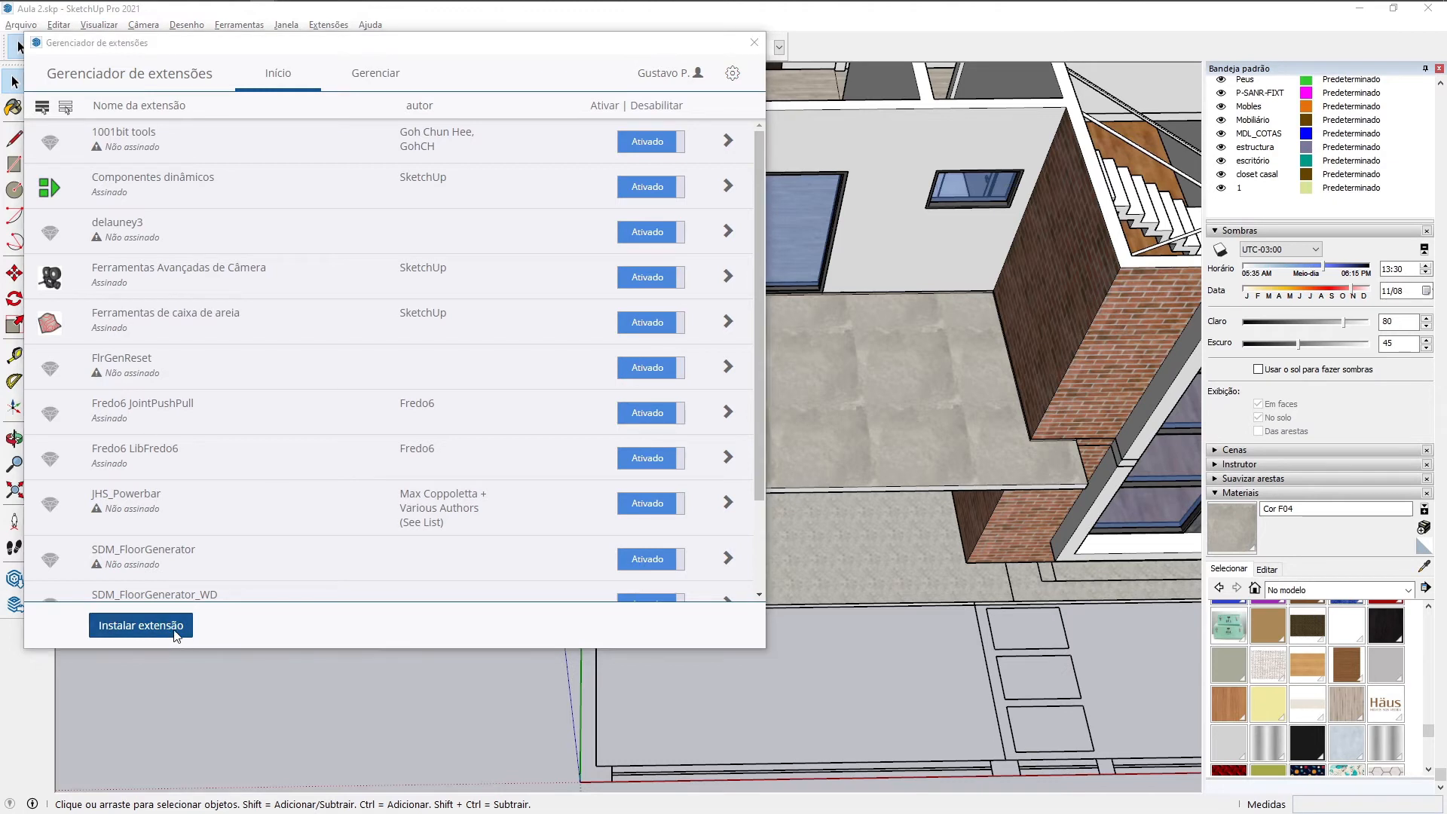
double_click(217, 220)
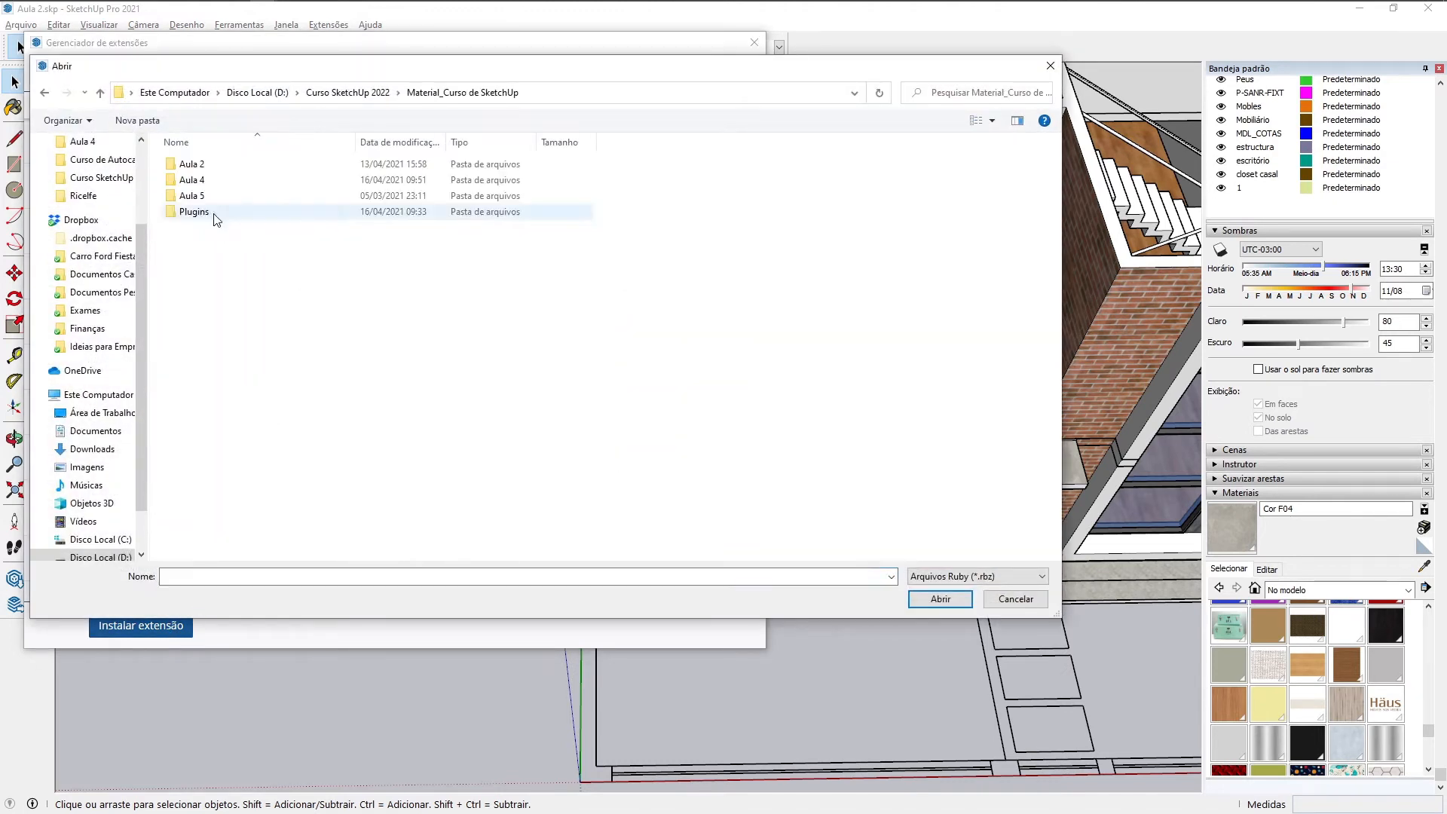
double_click(211, 217)
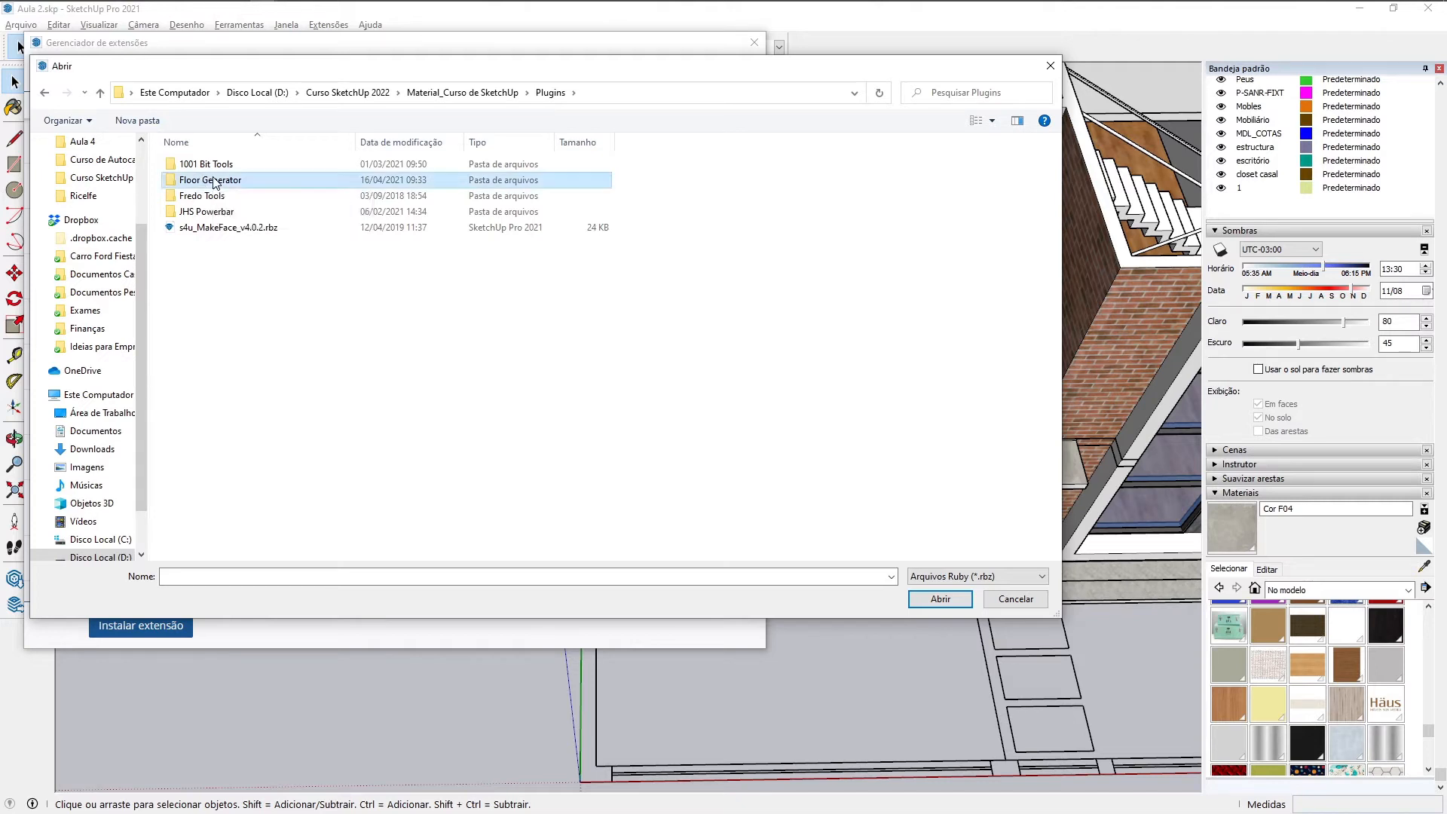
double_click(215, 181)
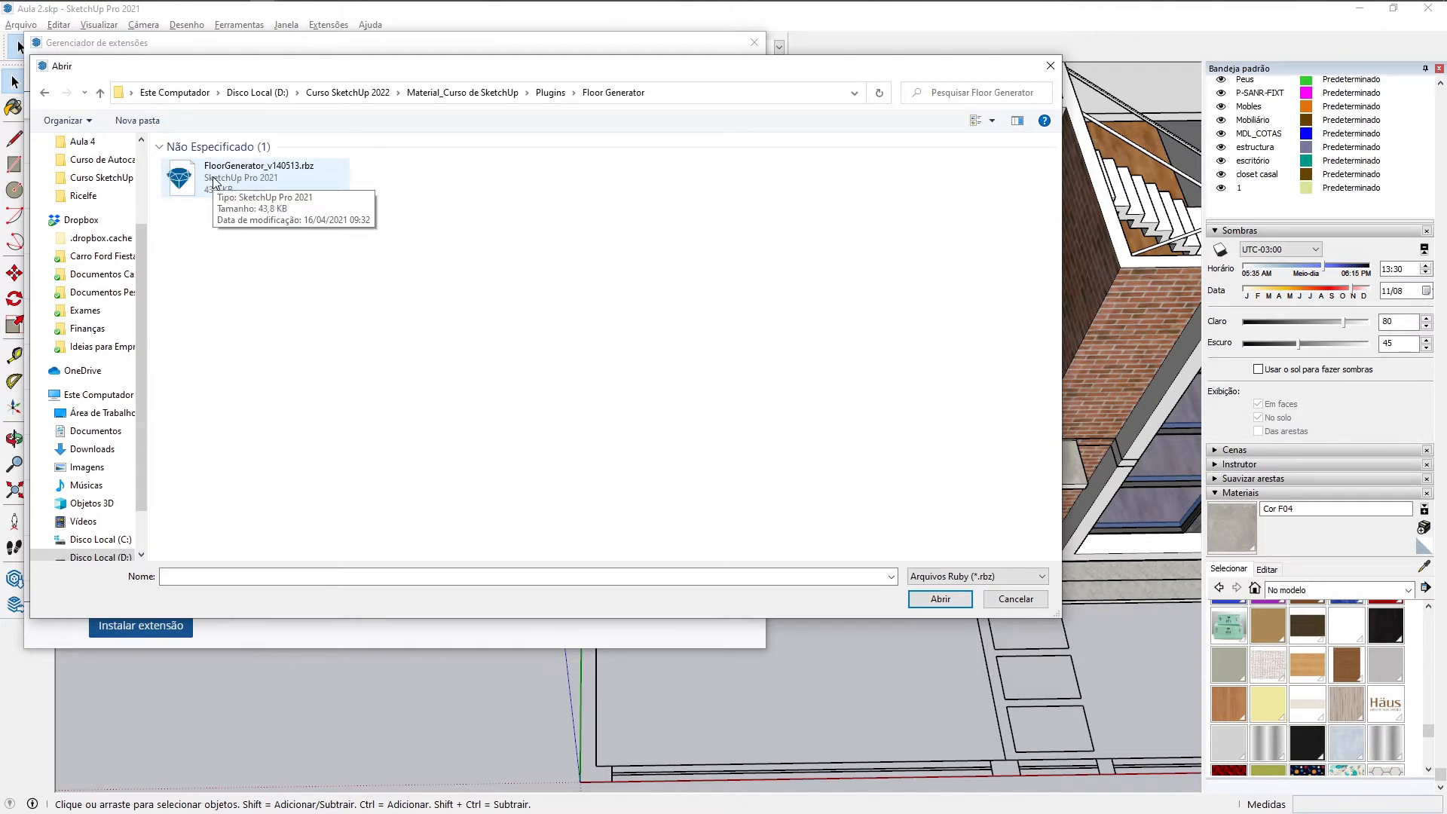
click(215, 183)
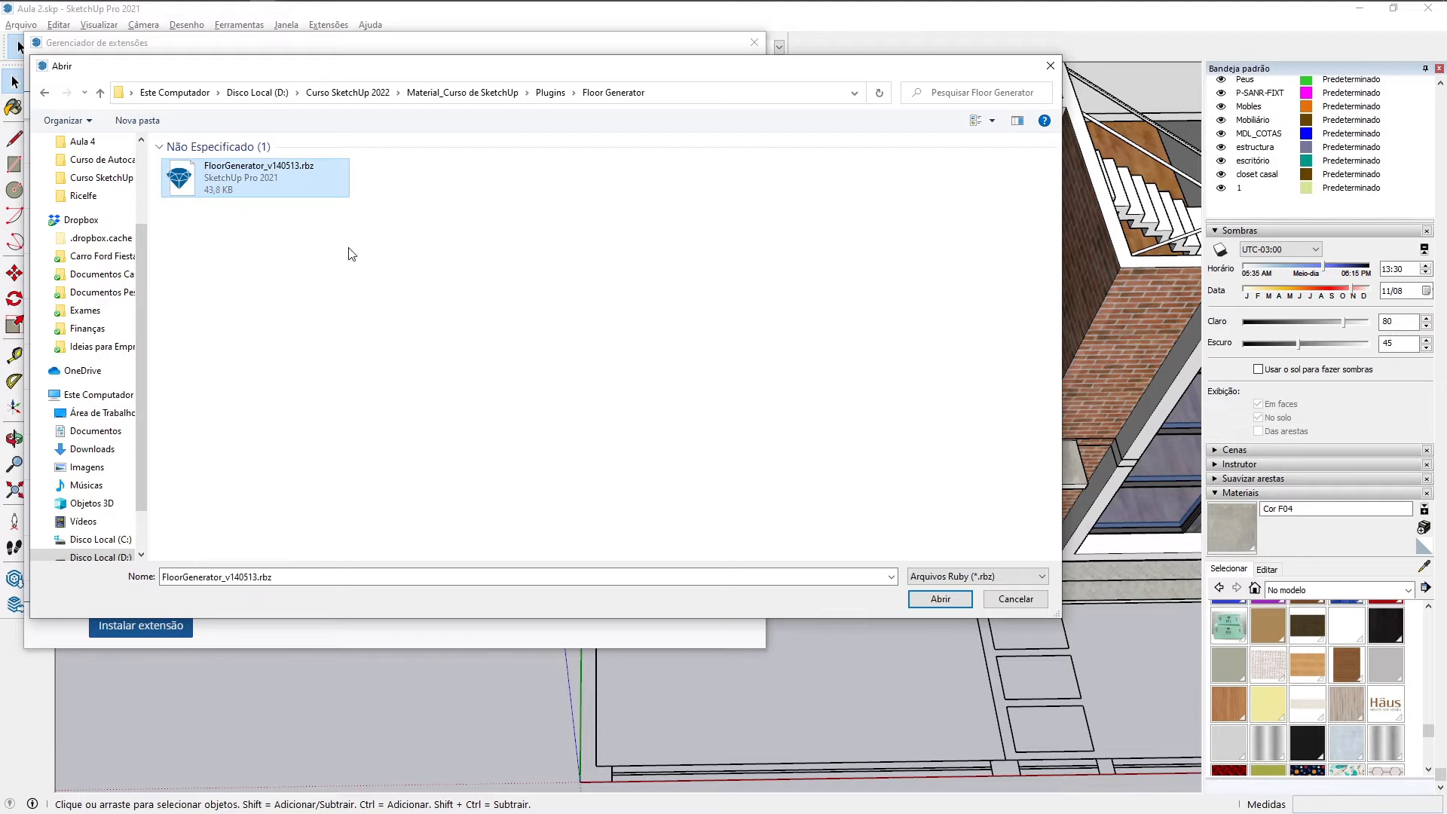
click(940, 598)
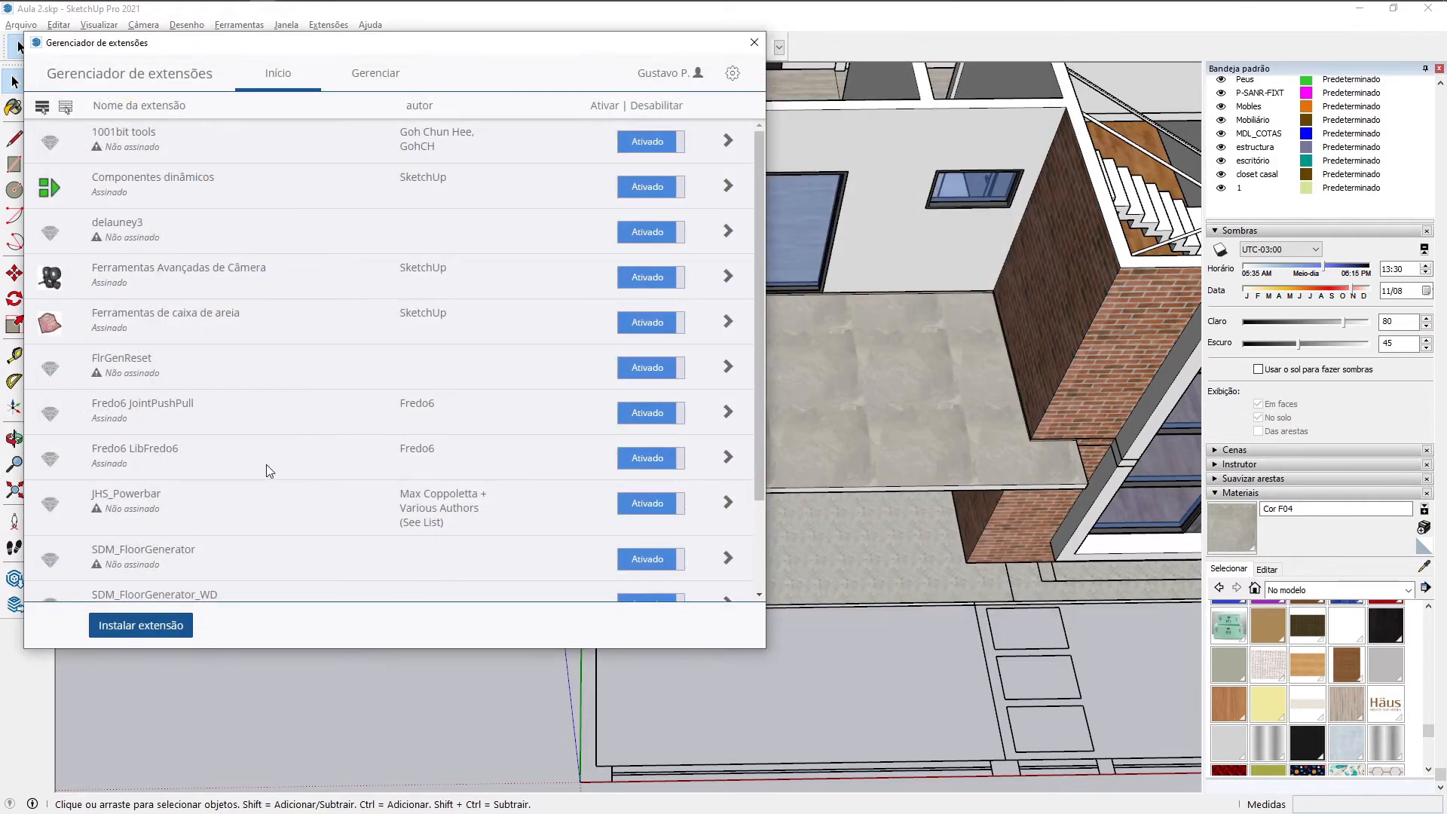
click(753, 42)
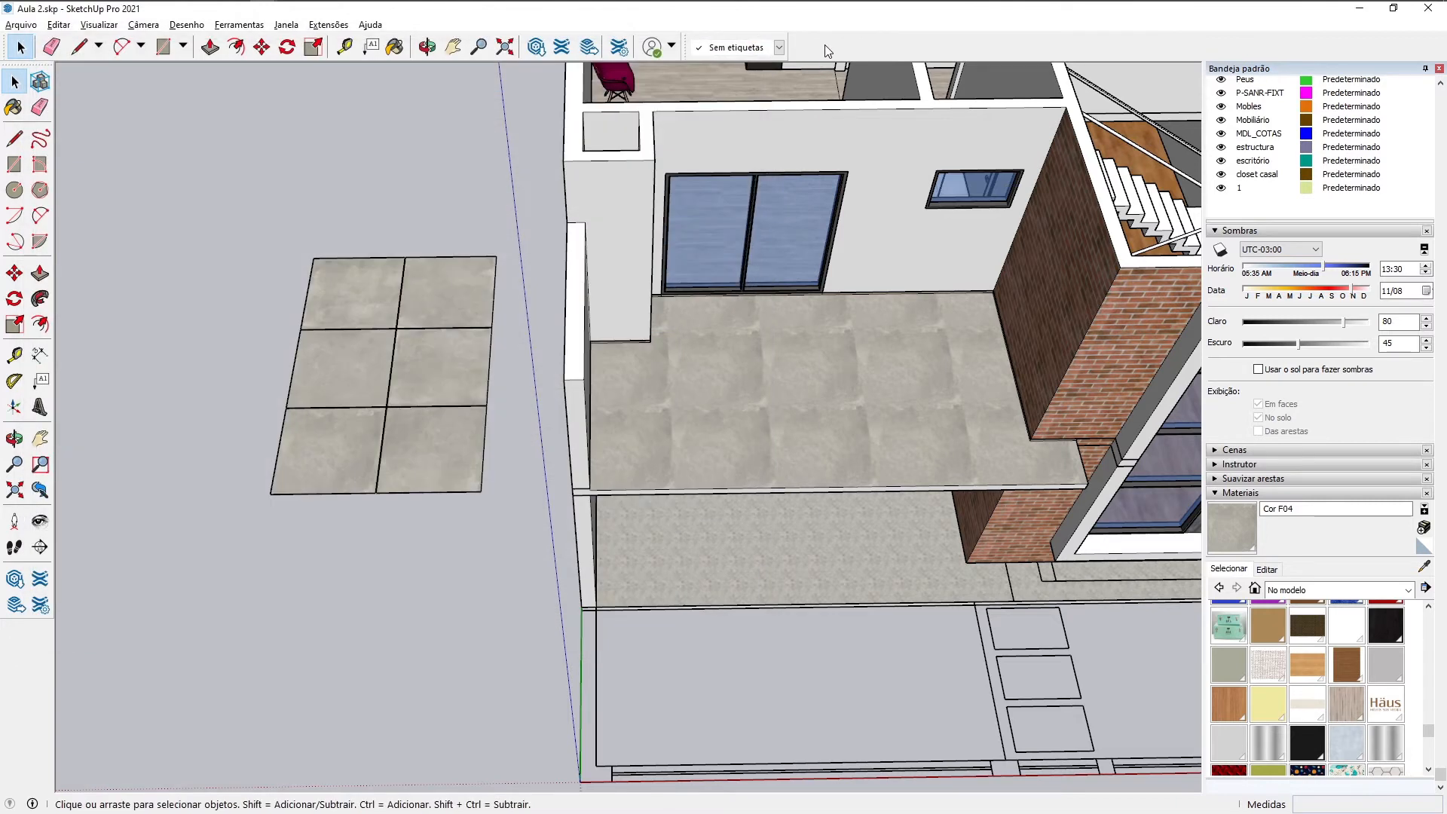
Step: Display the FlrGen tool set and place it floating over the model near the loose tiles
right_click(819, 45)
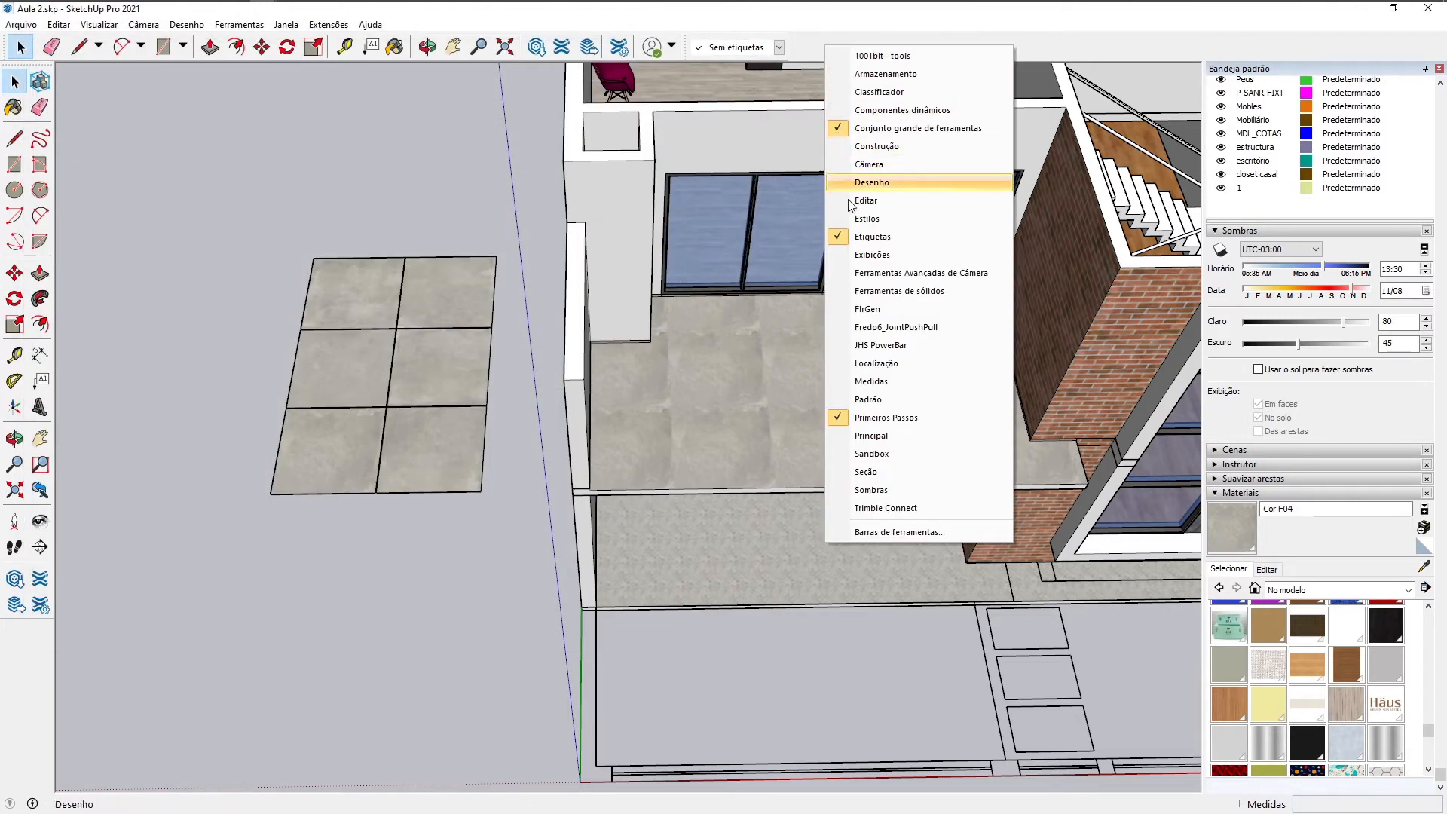
click(877, 315)
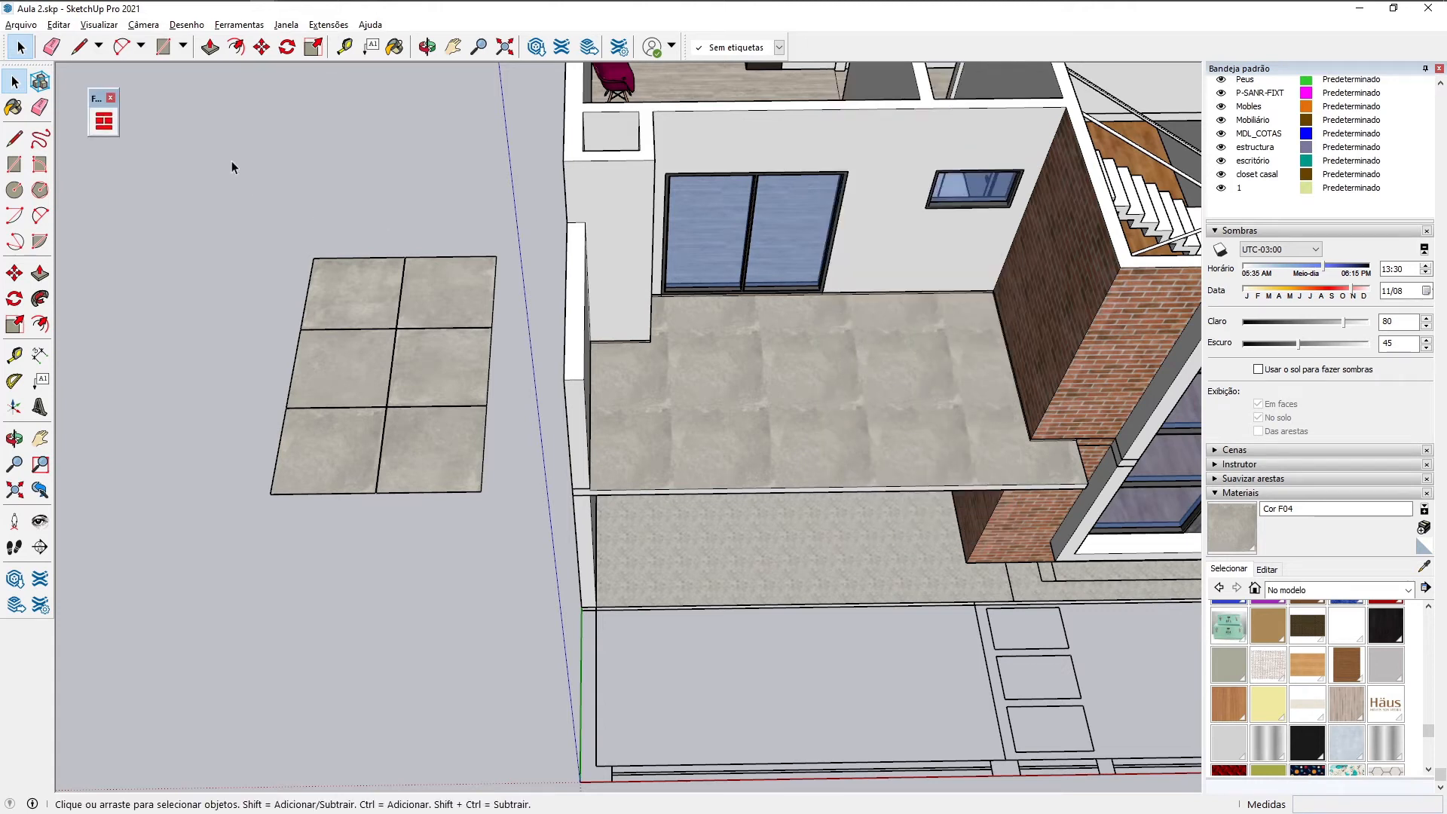
drag(100, 100, 533, 312)
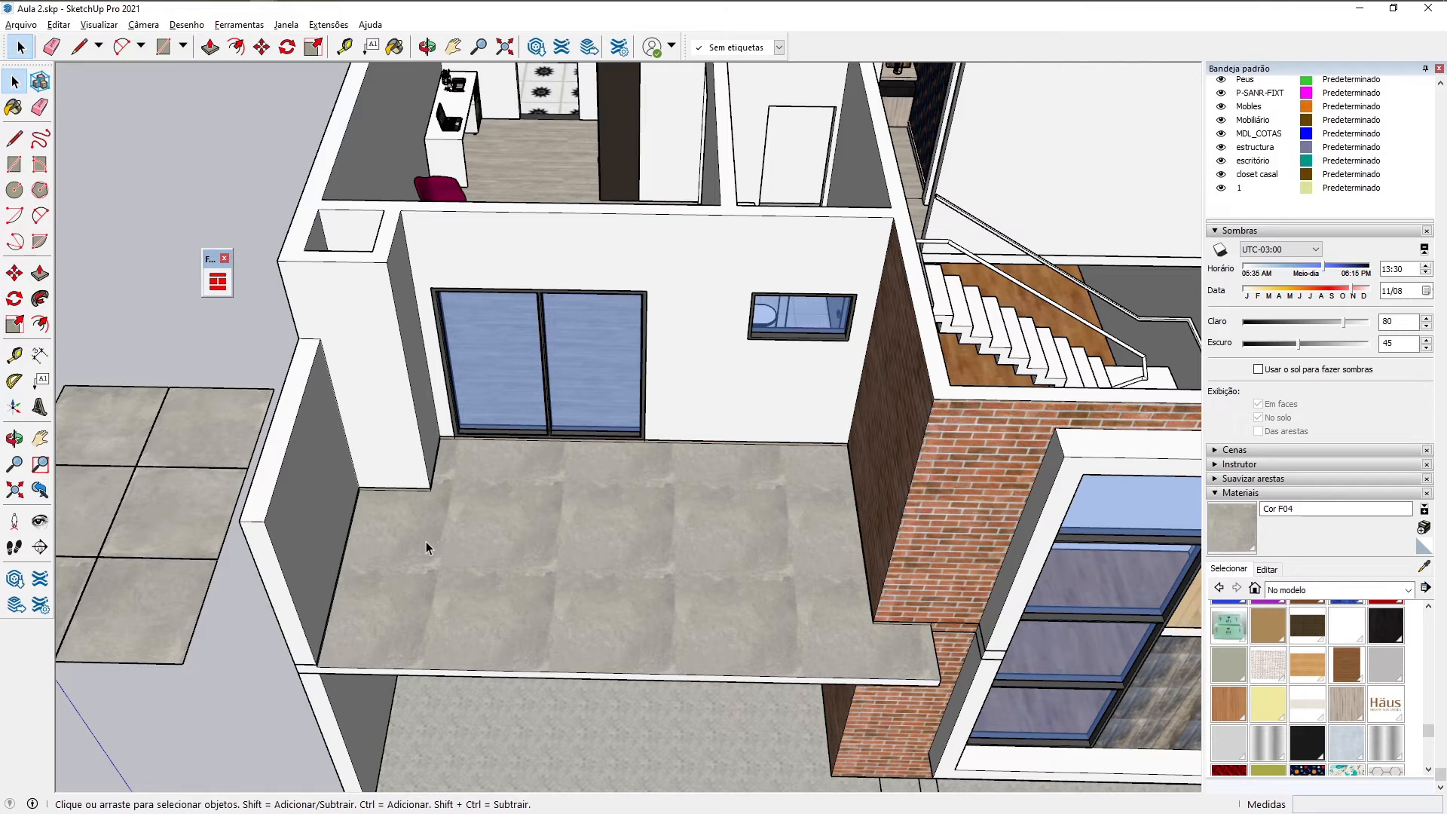
Step: Draw floor-level lines from the balcony's front corner along the side wall and around the column to the back wall
scroll(426, 541, up, 3)
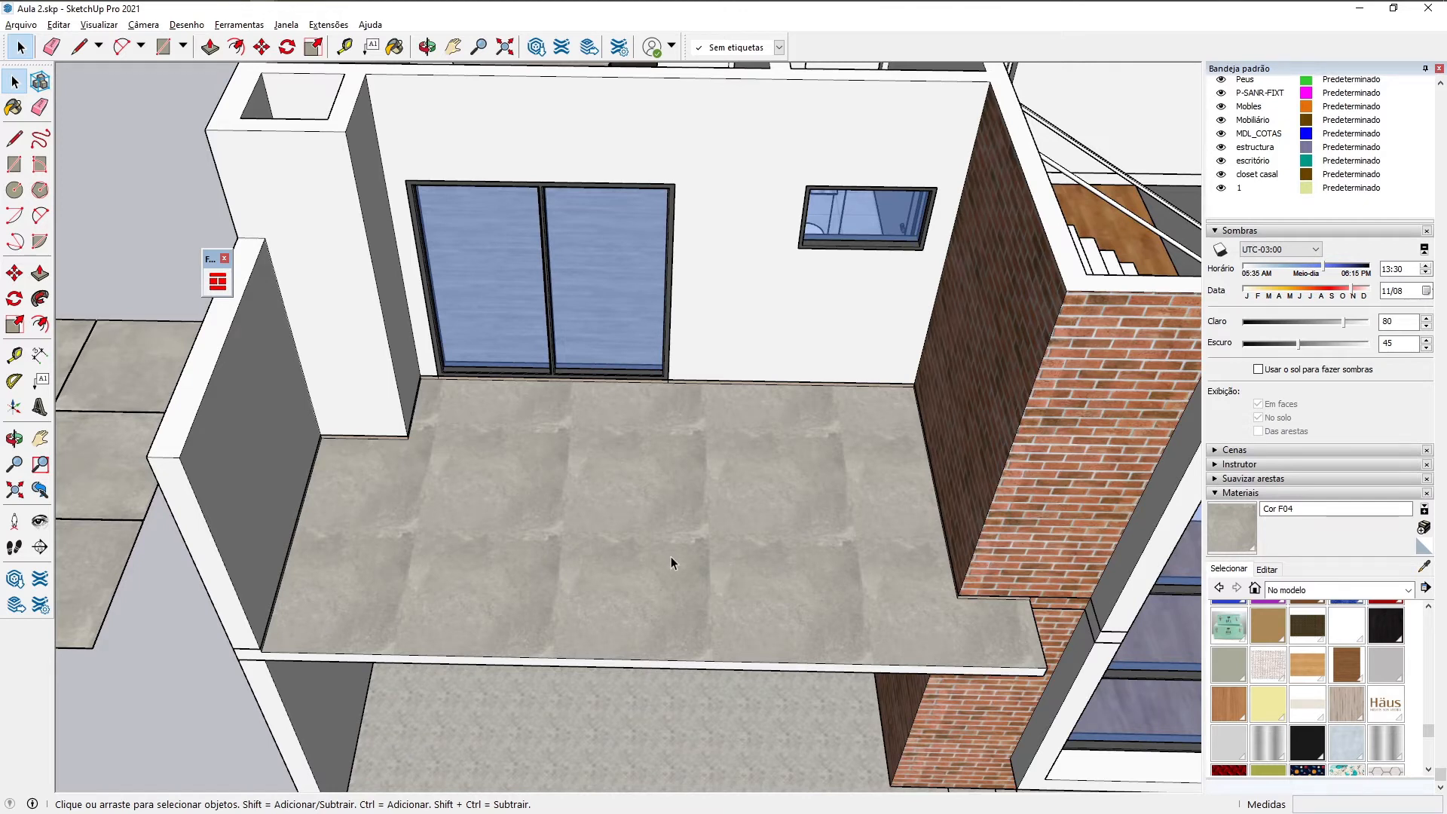
scroll(499, 531, up, 2)
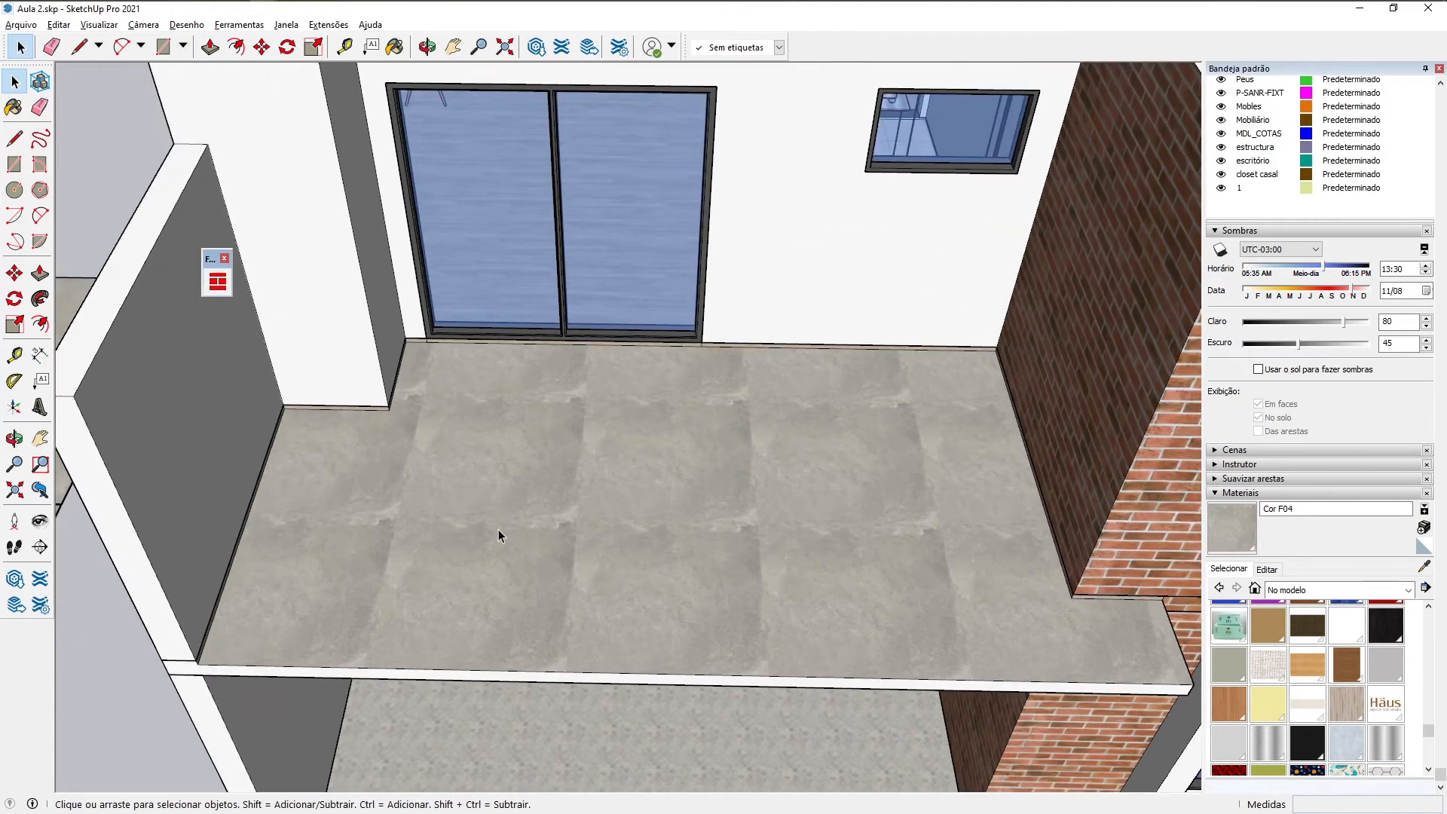
key(l)
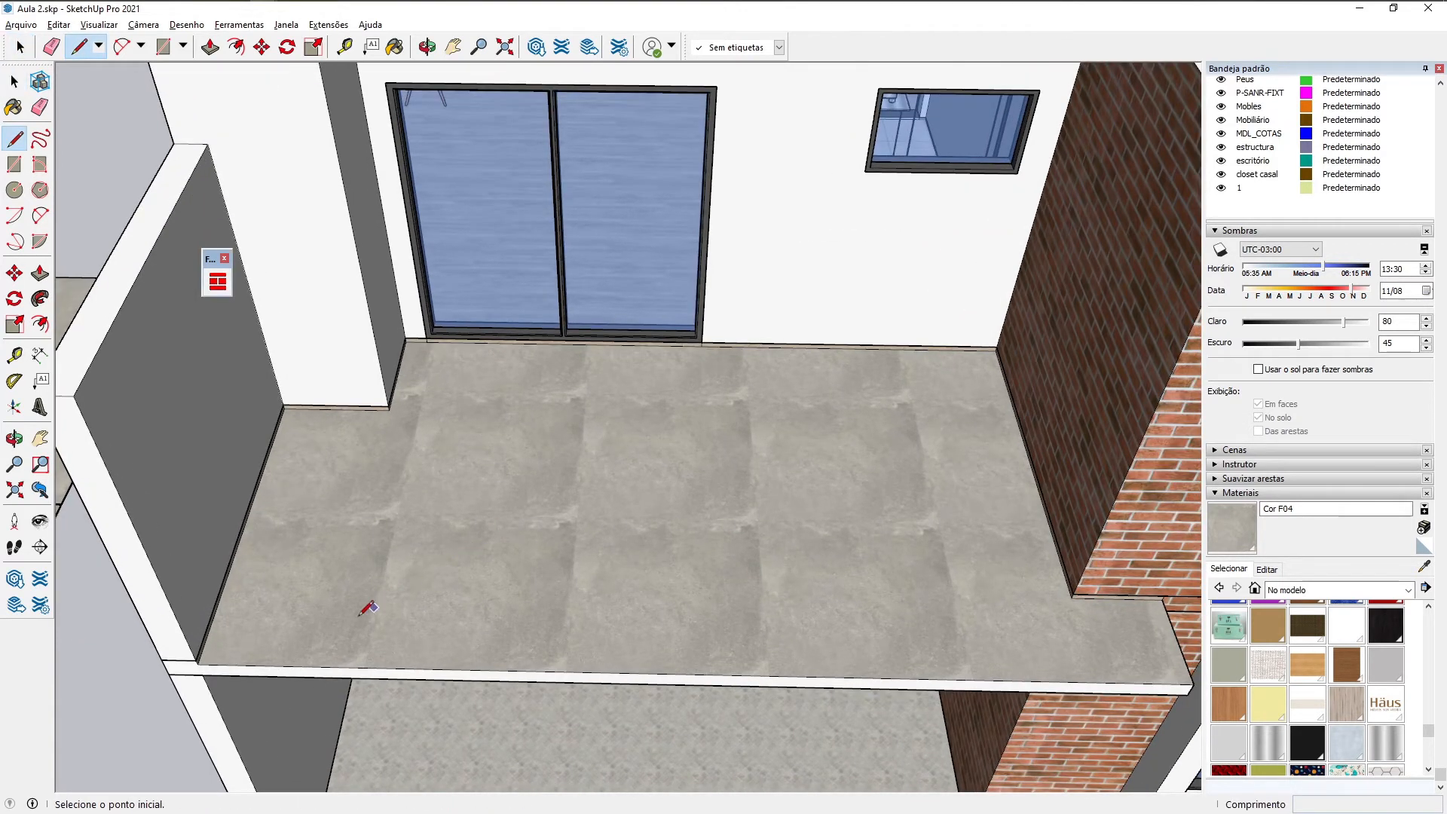
click(198, 664)
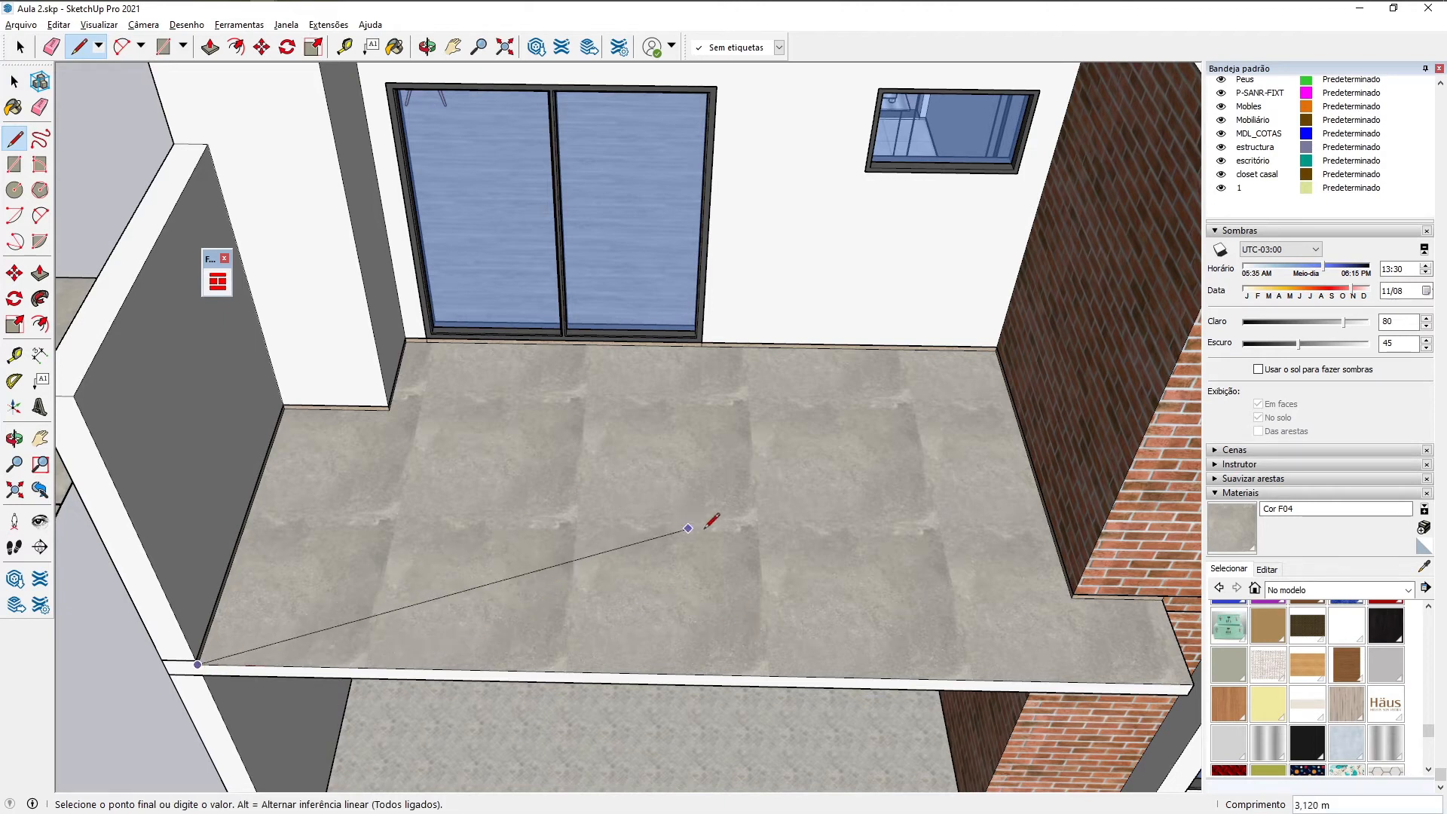
scroll(331, 482, up, 4)
click(231, 337)
click(477, 341)
scroll(505, 237, up, 3)
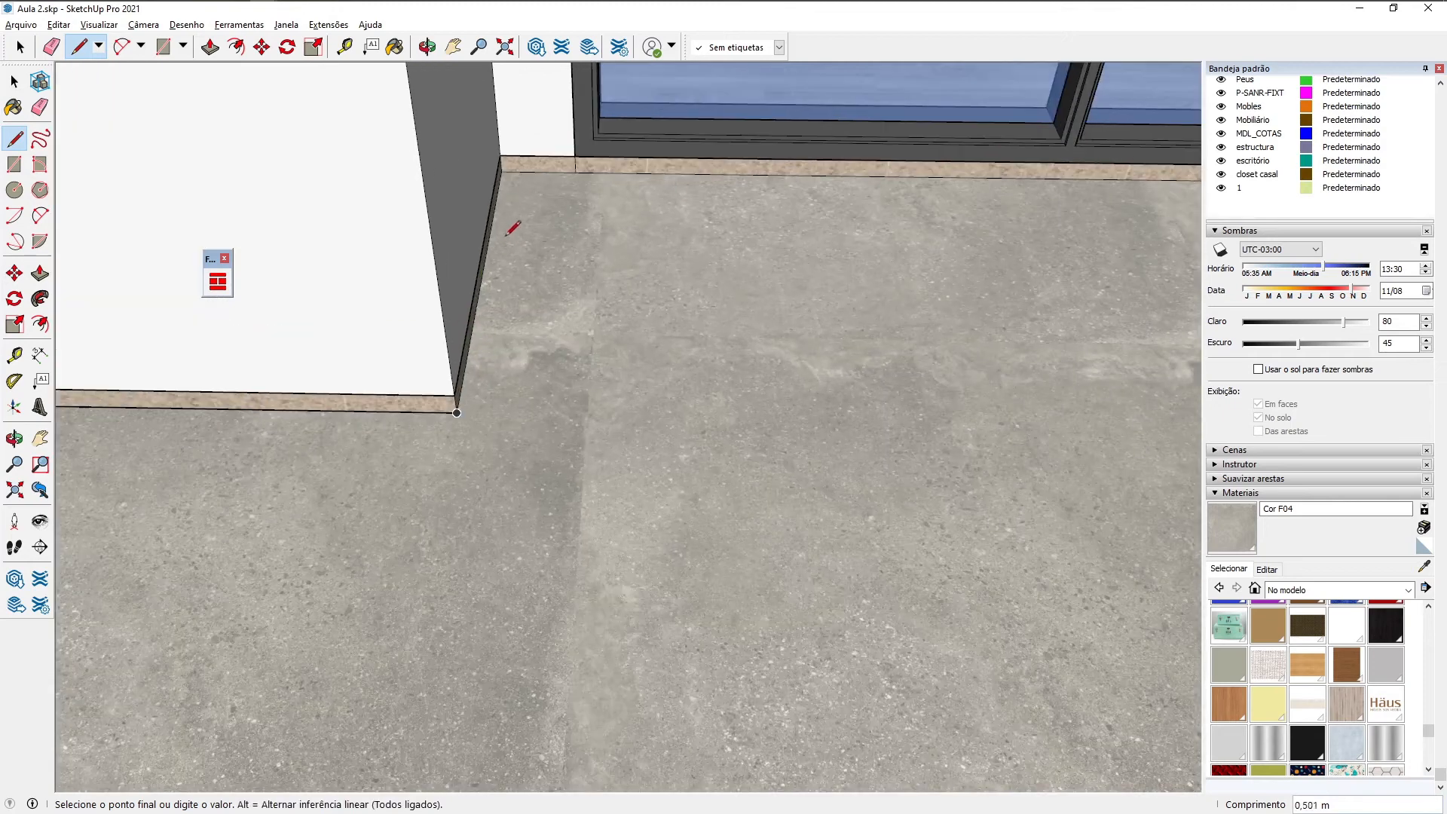
click(500, 169)
Step: Continue the lines along the back wall, brick wall and front edge to close the balcony floor outline at its starting corner
scroll(520, 188, down, 1)
scroll(590, 240, down, 1)
shift+middle_drag(1085, 332, 492, 332)
scroll(785, 417, down, 2)
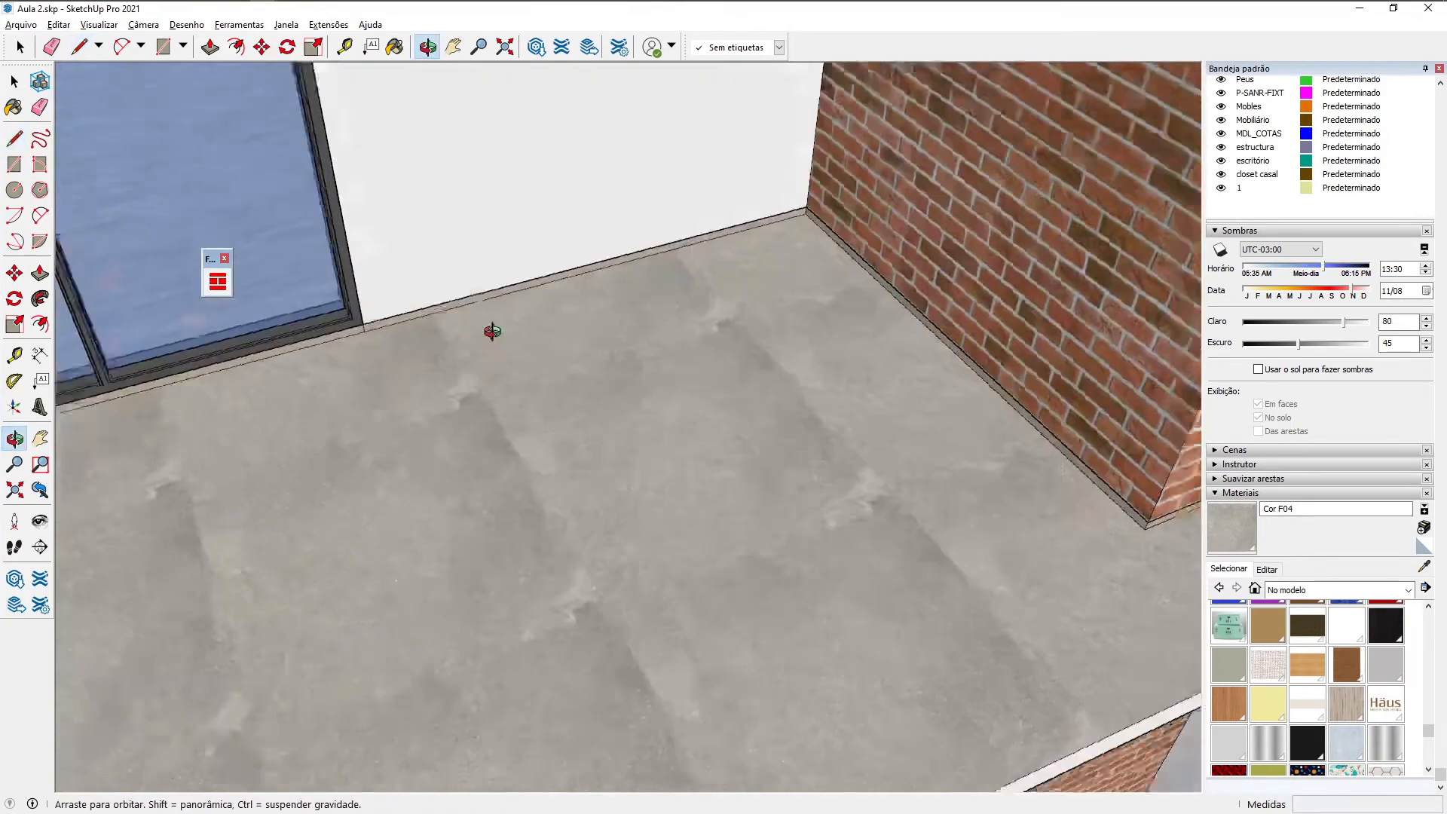
shift+middle_drag(851, 320, 535, 291)
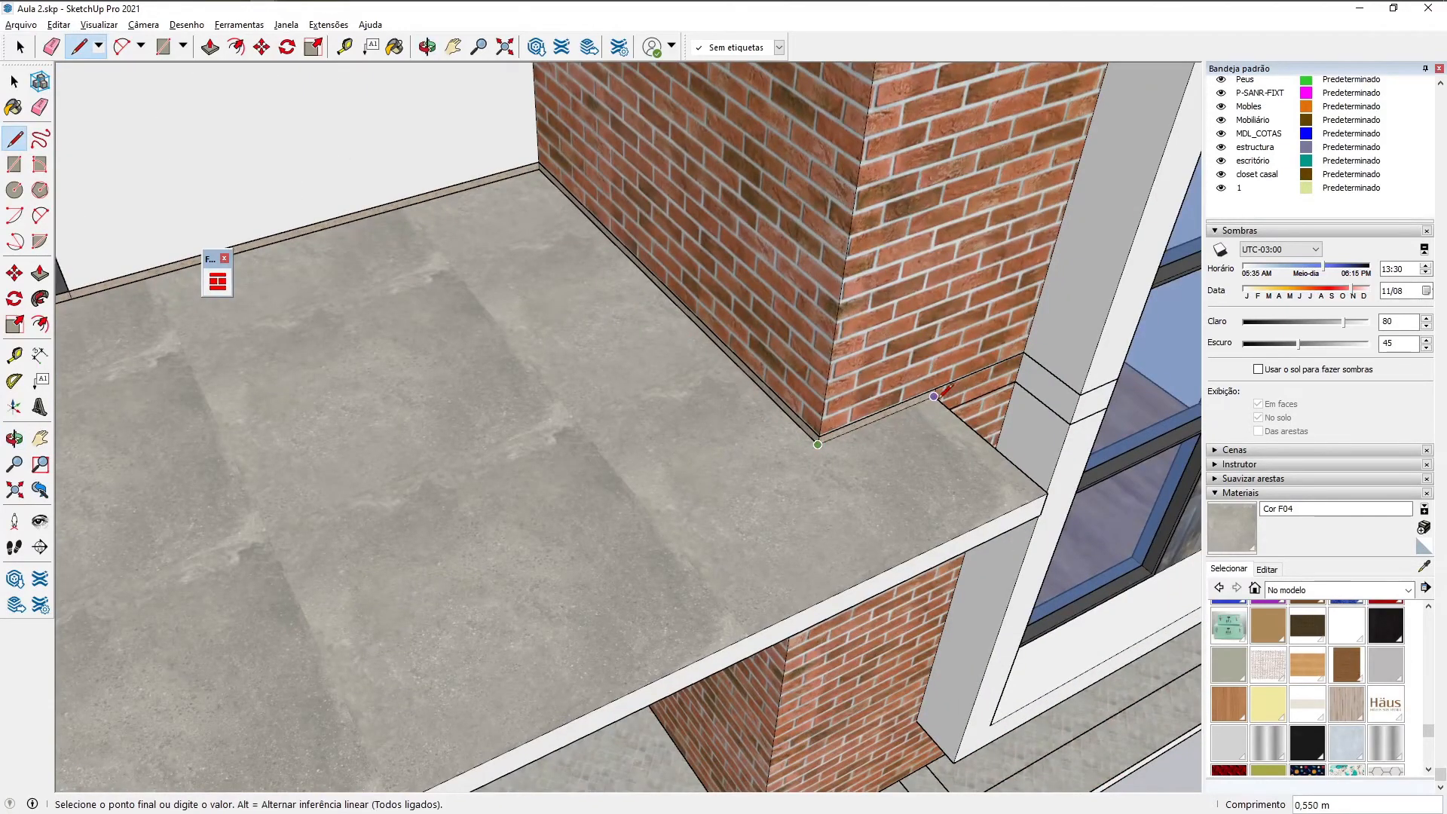
key(o)
drag(480, 575, 283, 417)
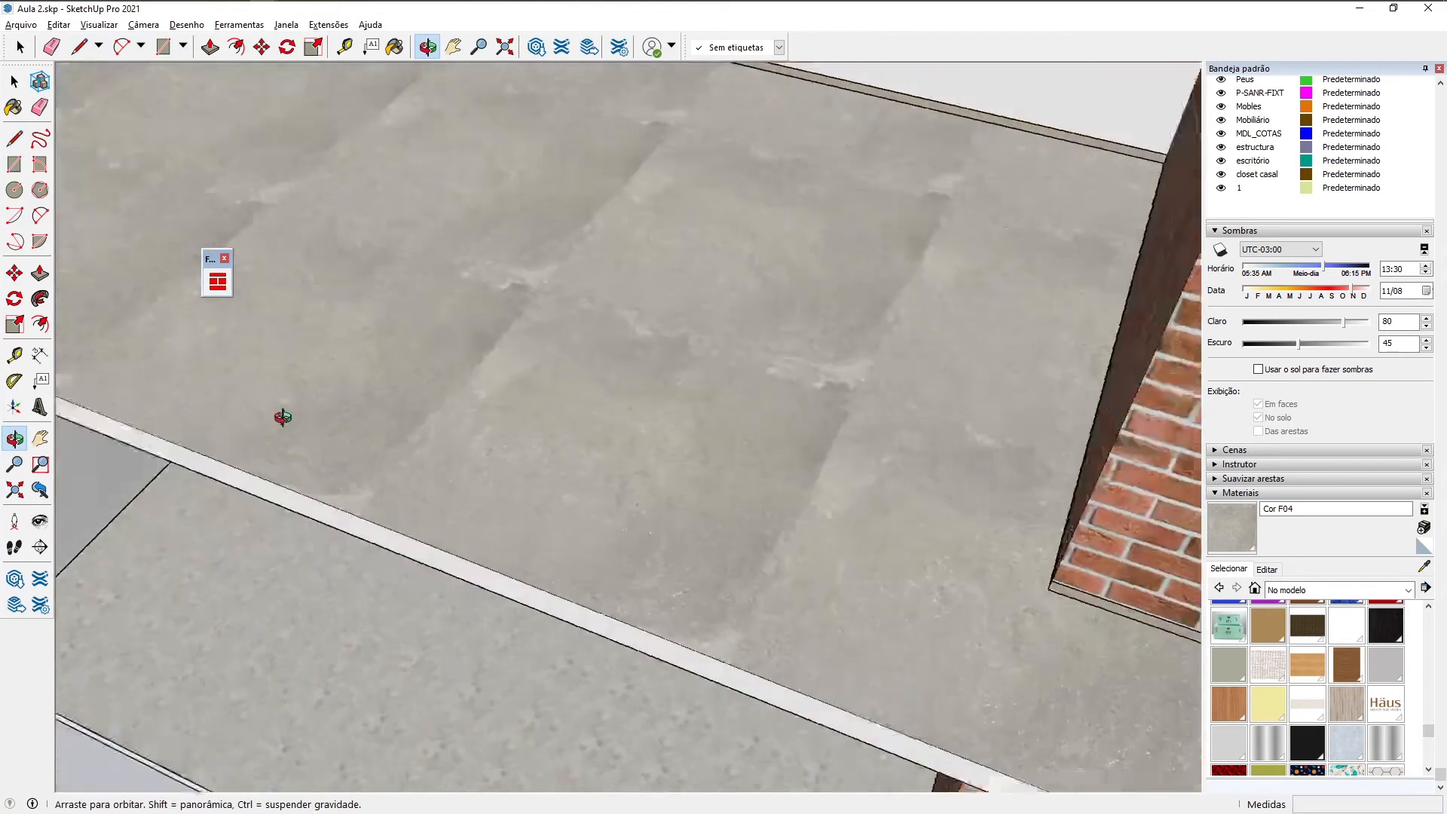
shift+middle_drag(282, 417, 672, 582)
click(242, 433)
Step: Select the new balcony floor face with its bounding edges and make it a group
key(space)
click(391, 423)
scroll(392, 424, down, 2)
middle_drag(392, 423, 571, 510)
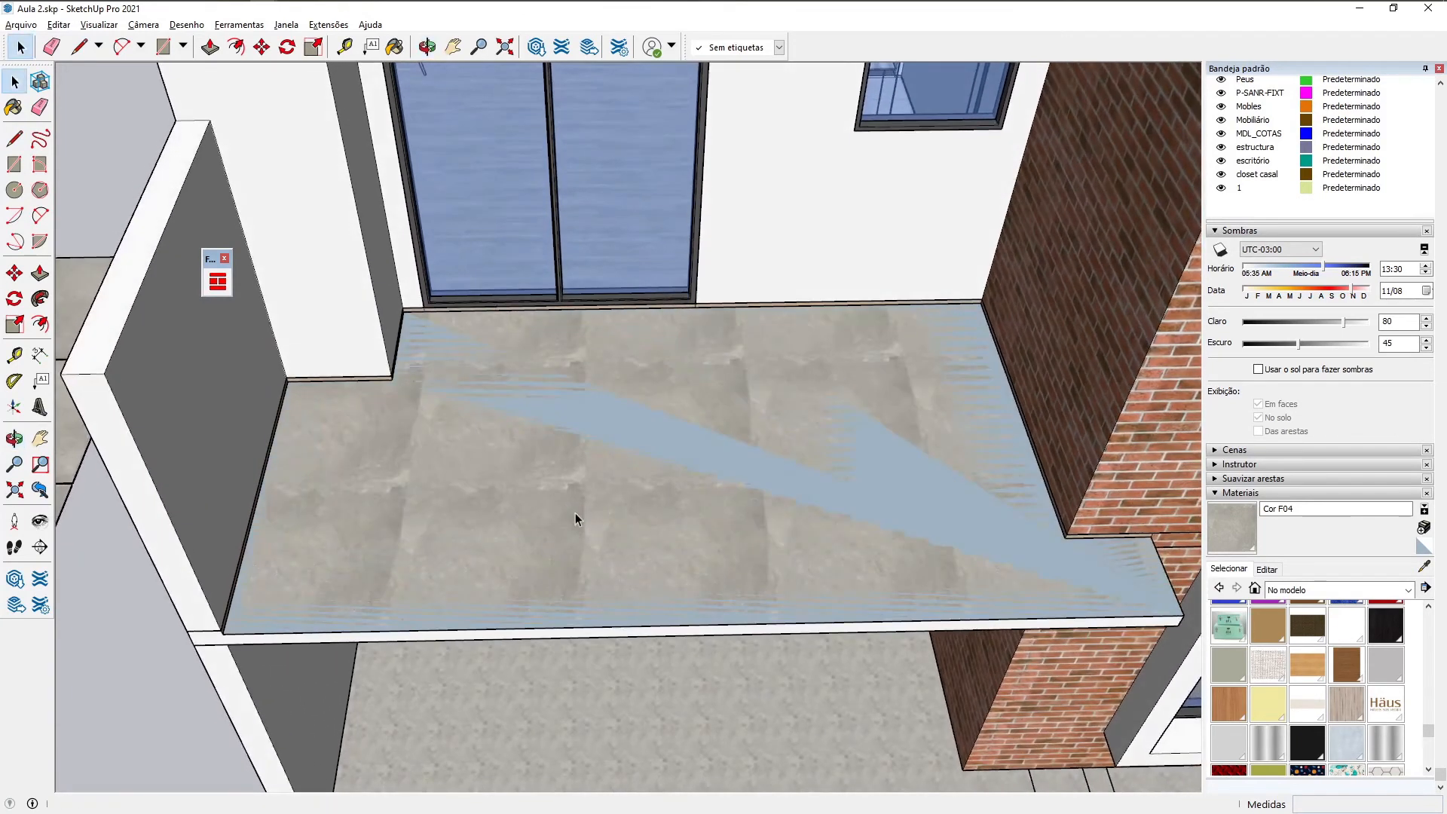
mouse_move(598, 447)
middle_down()
mouse_move(595, 479)
mouse_move(590, 413)
mouse_move(603, 417)
mouse_move(589, 422)
middle_up()
click(589, 419)
right_click(589, 421)
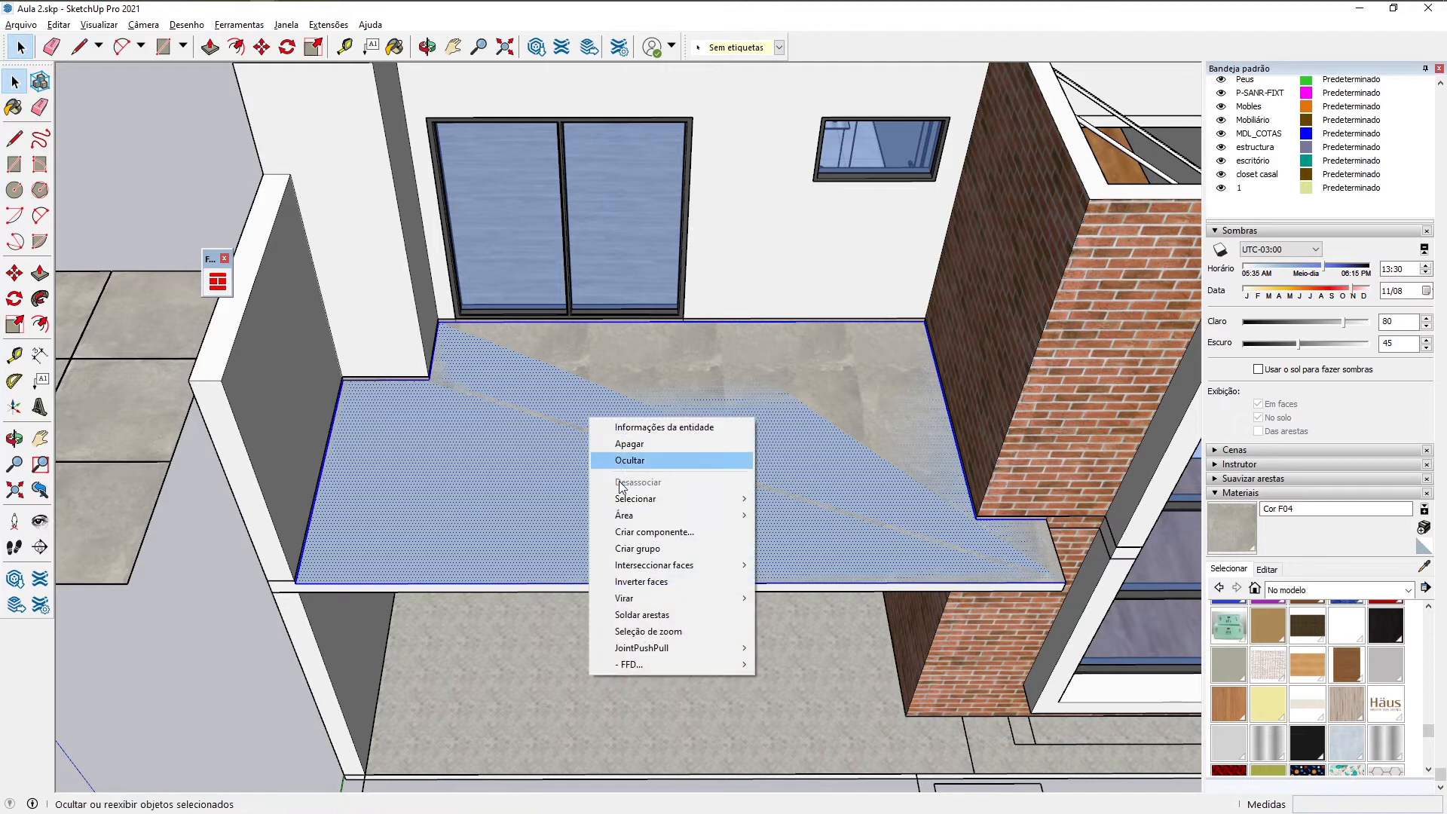
click(637, 550)
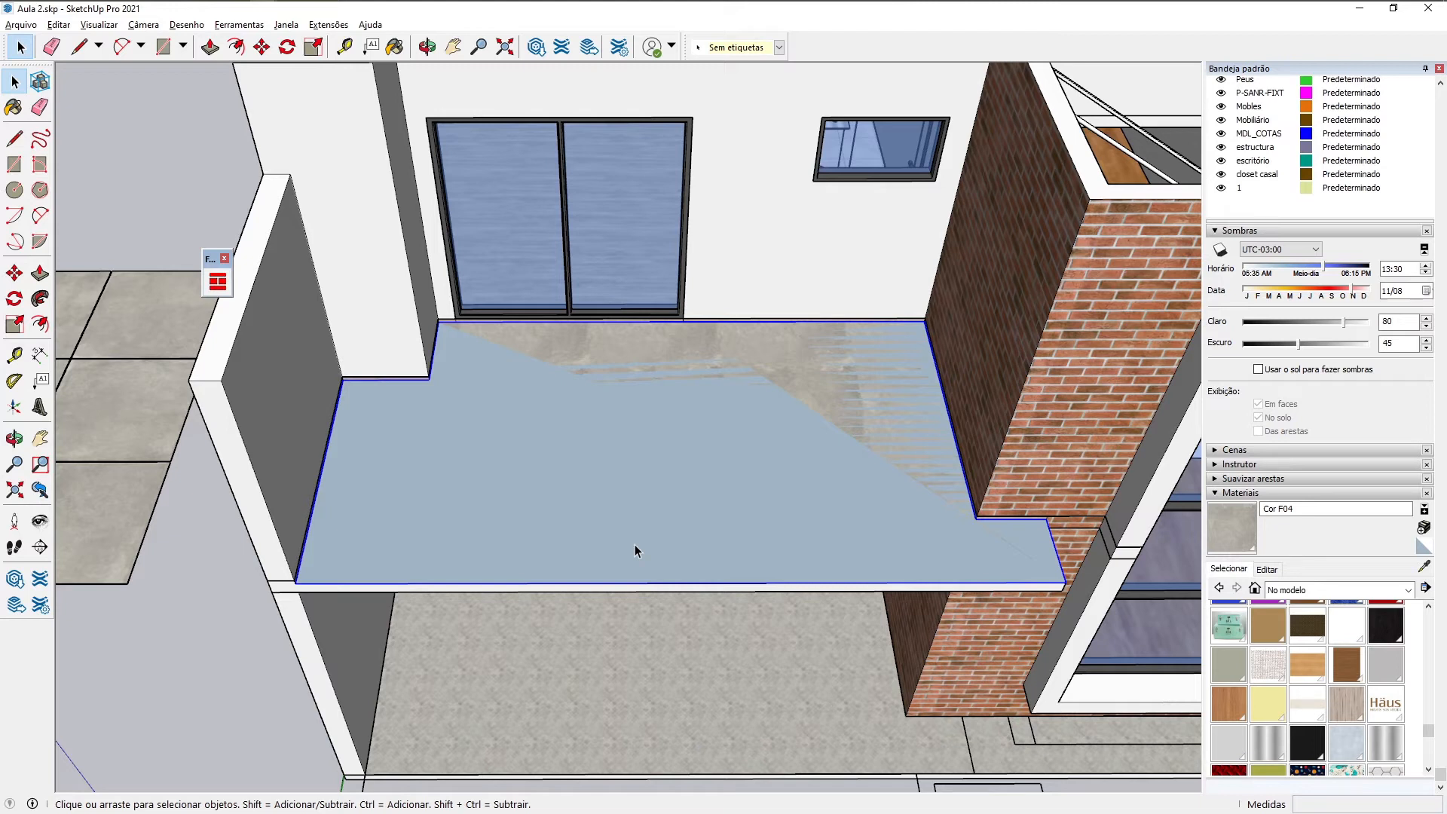
Step: Open the balcony floor group for editing and launch FloorGenerator
middle_drag(663, 497, 632, 483)
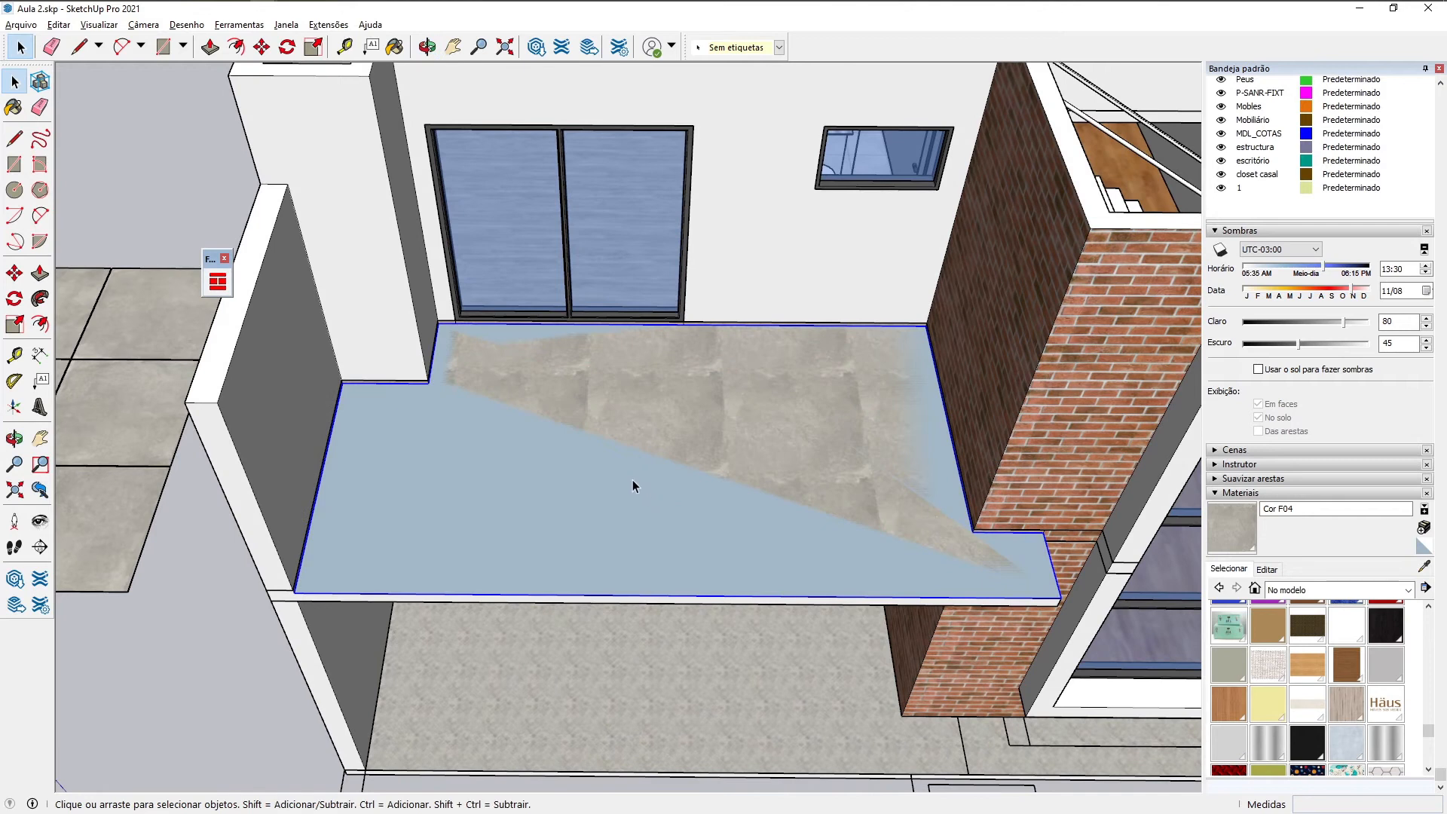
double_click(632, 480)
drag(215, 258, 199, 202)
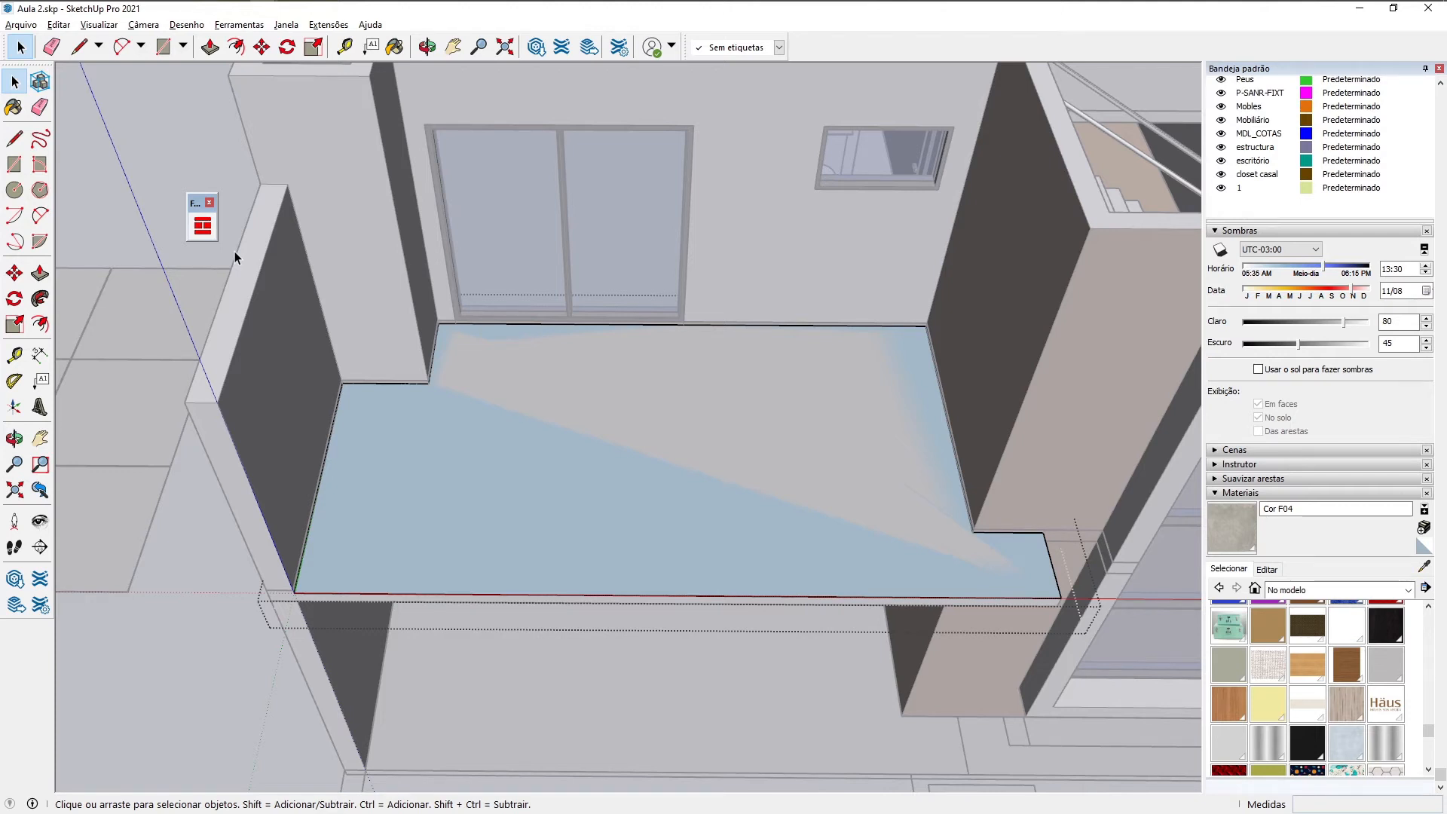
click(204, 228)
drag(288, 50, 276, 194)
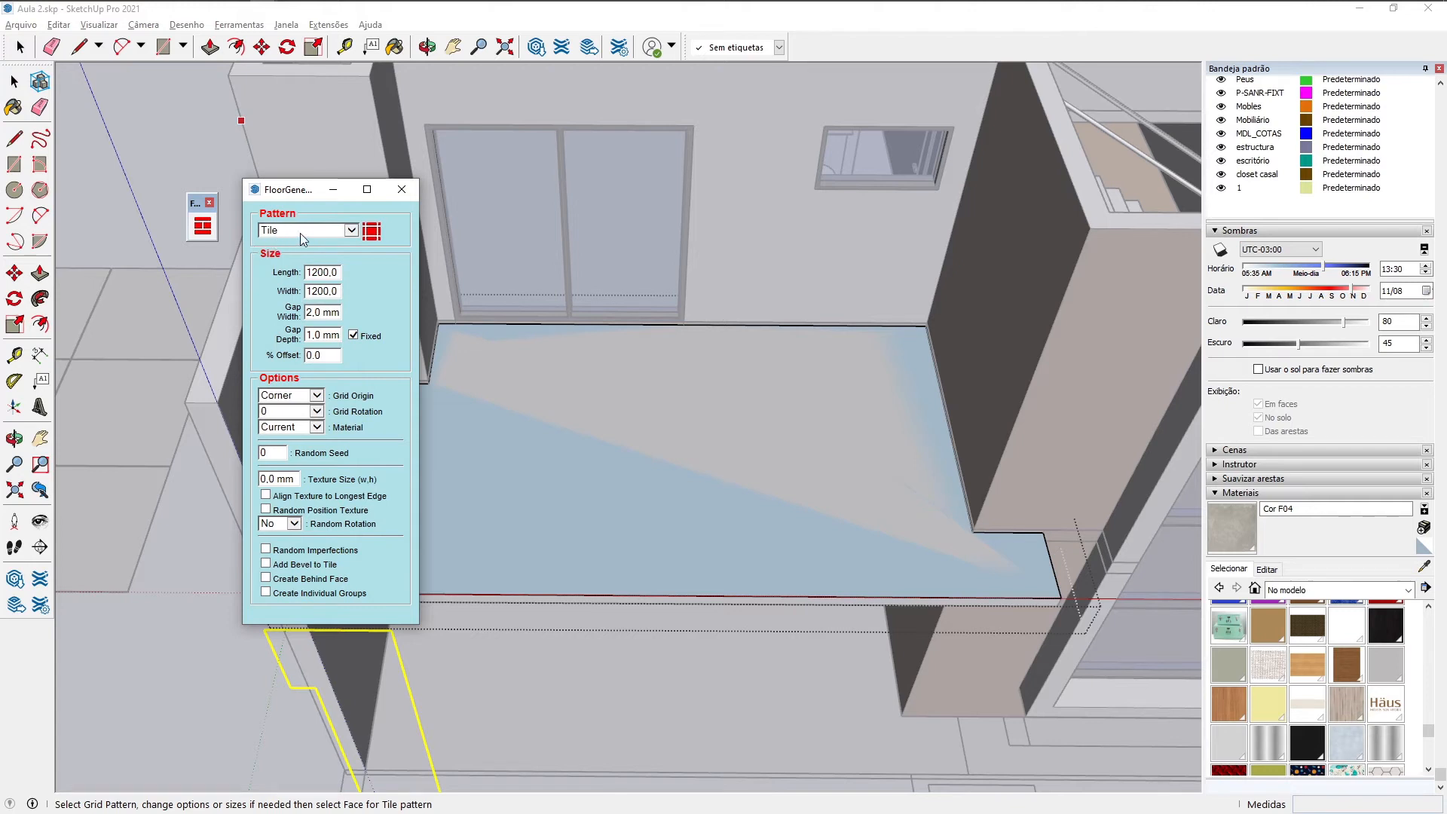
Step: Preview the settings of the Brick, Wood, Herringbone, Octagons and Hexagons floor patterns, returning to Tile
click(352, 232)
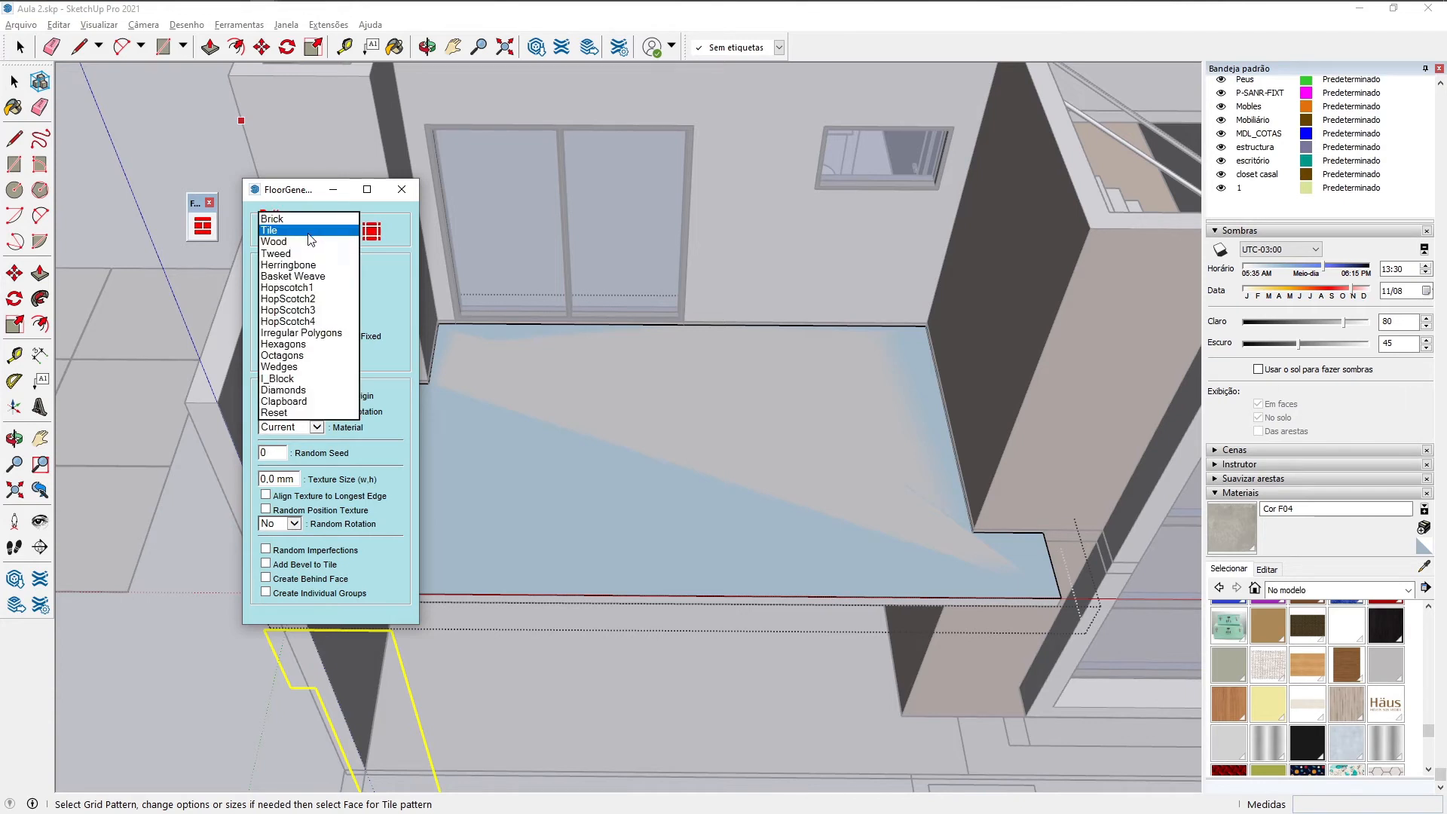
click(310, 246)
click(352, 231)
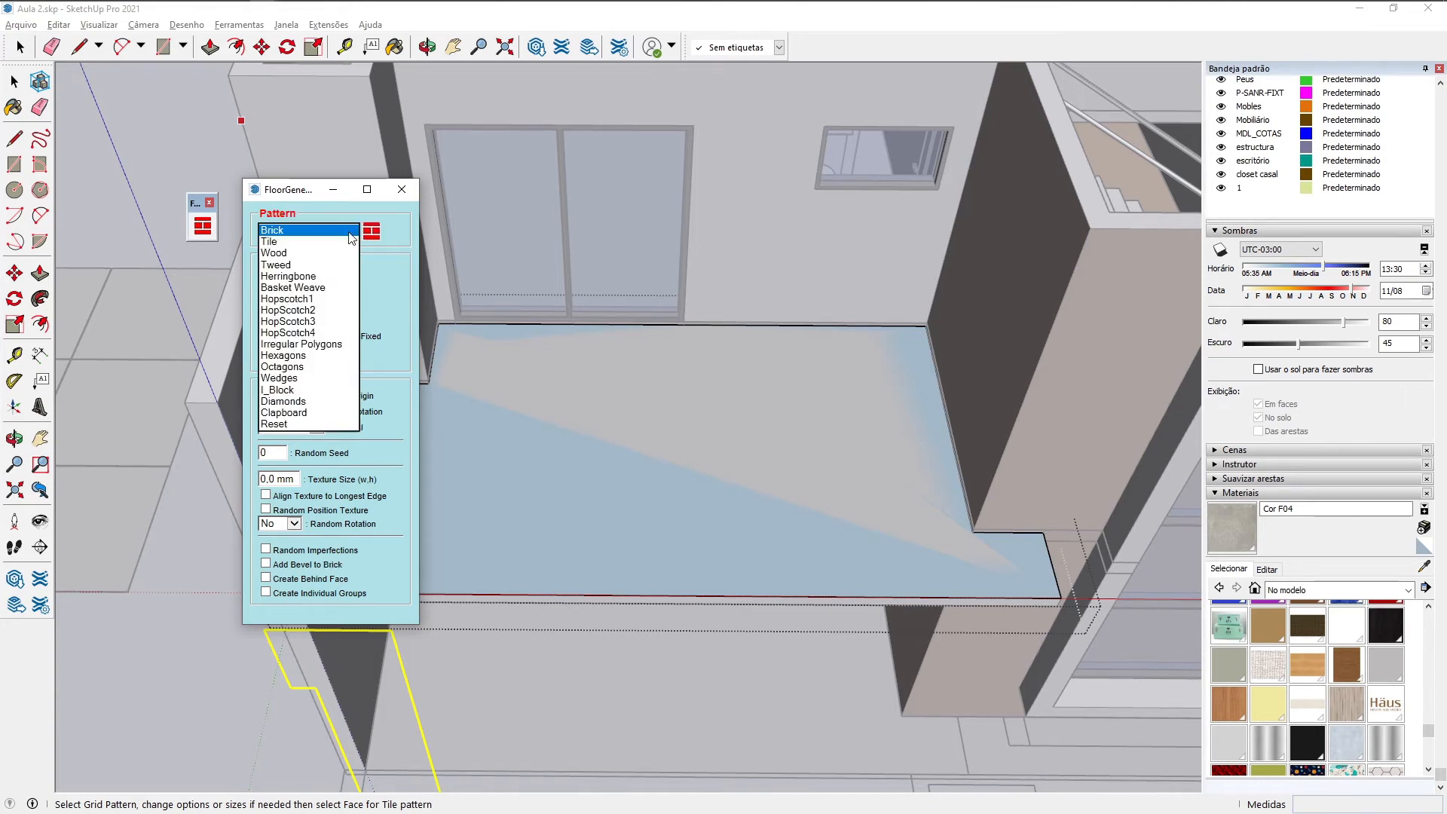
click(301, 256)
click(351, 231)
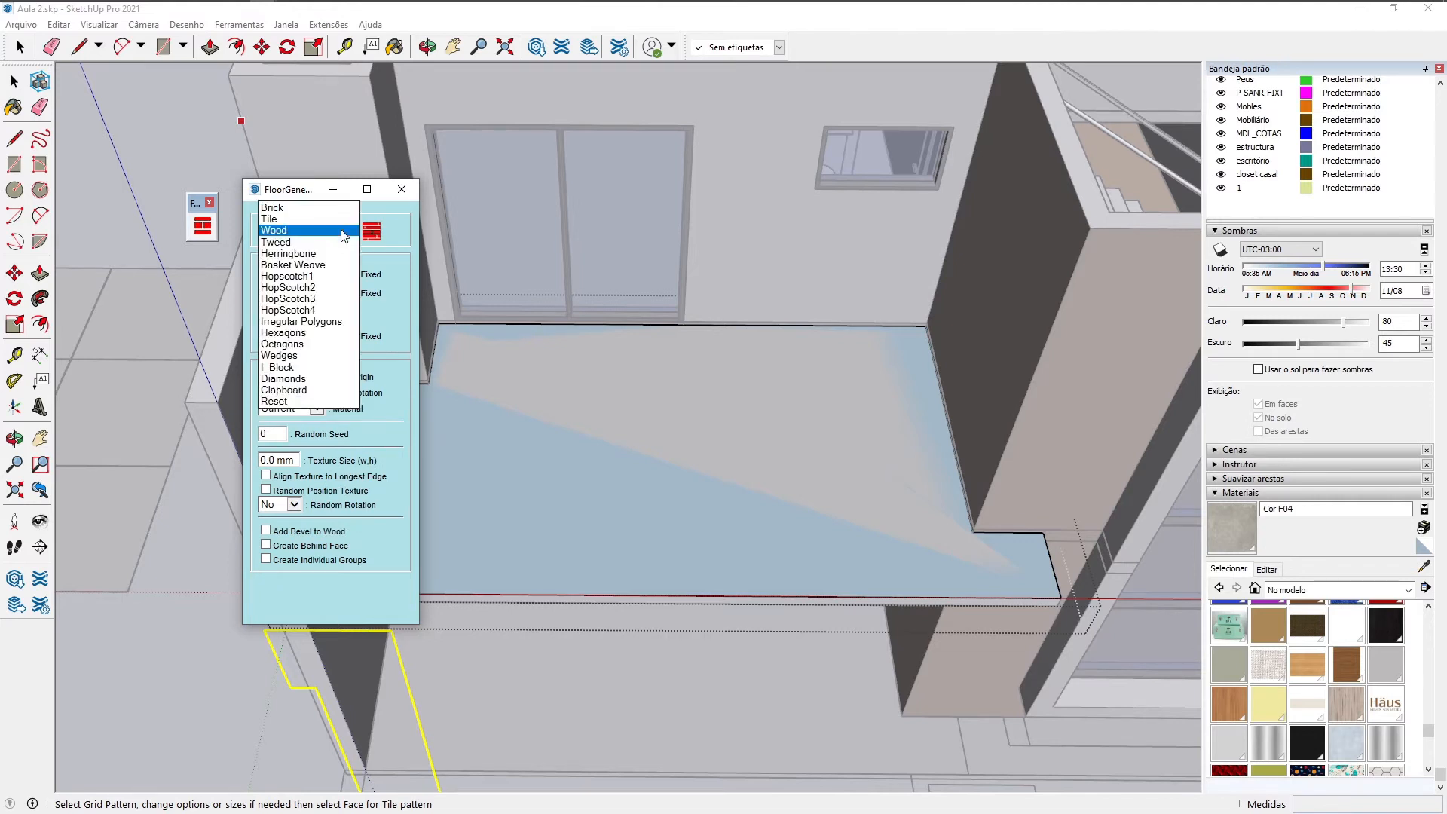
click(313, 249)
click(346, 229)
click(348, 247)
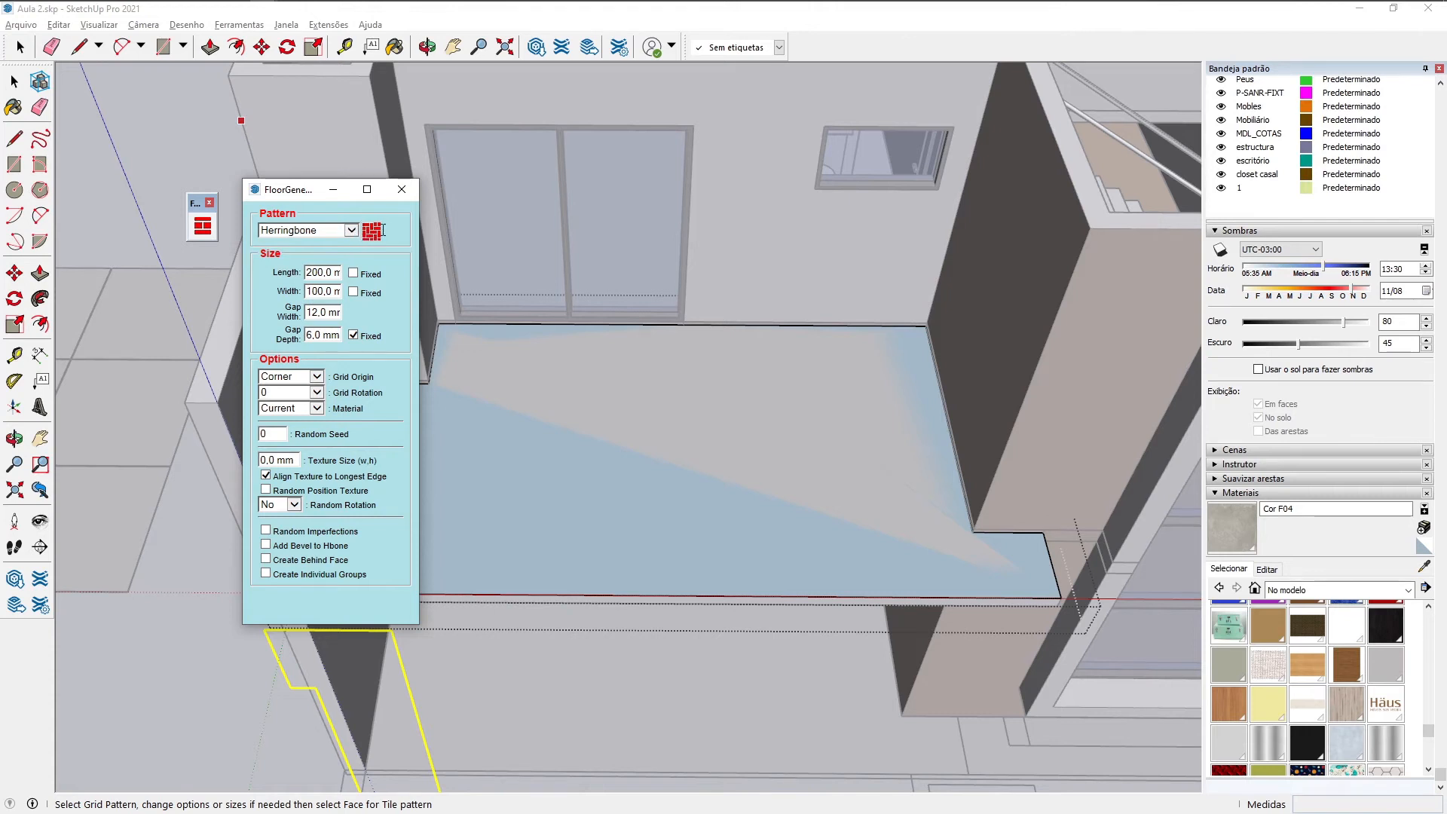
click(350, 230)
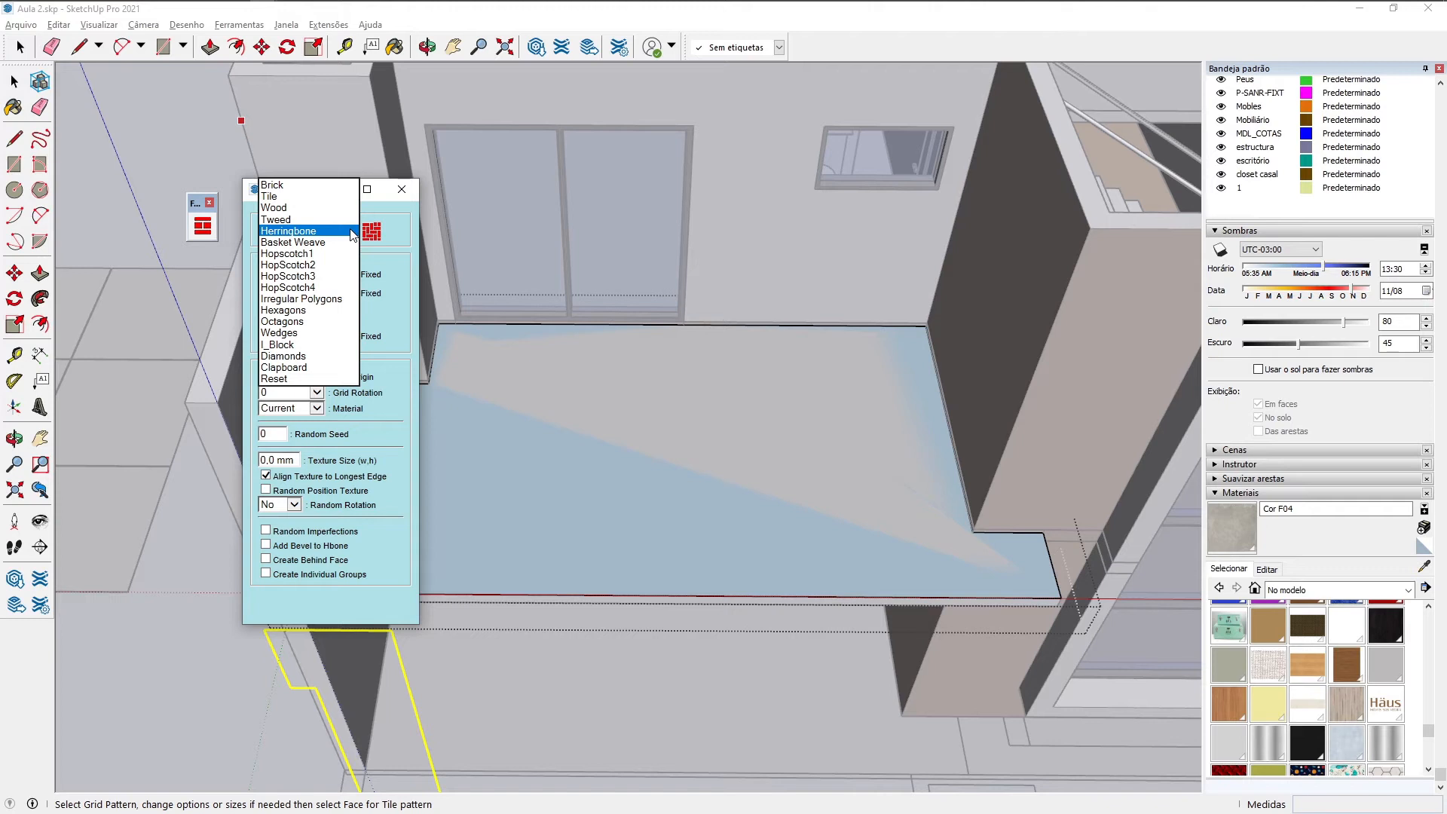
click(301, 321)
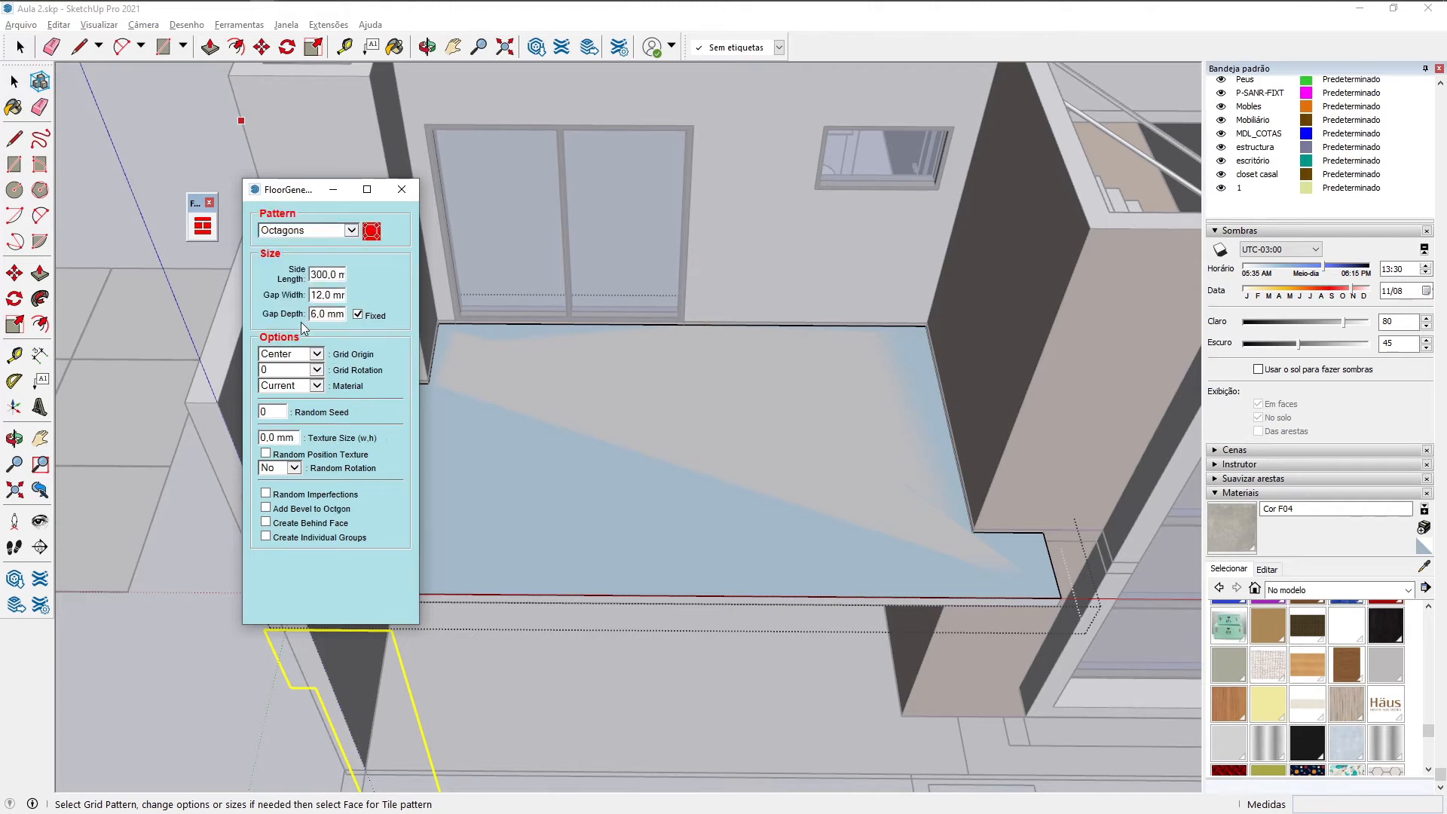
click(351, 231)
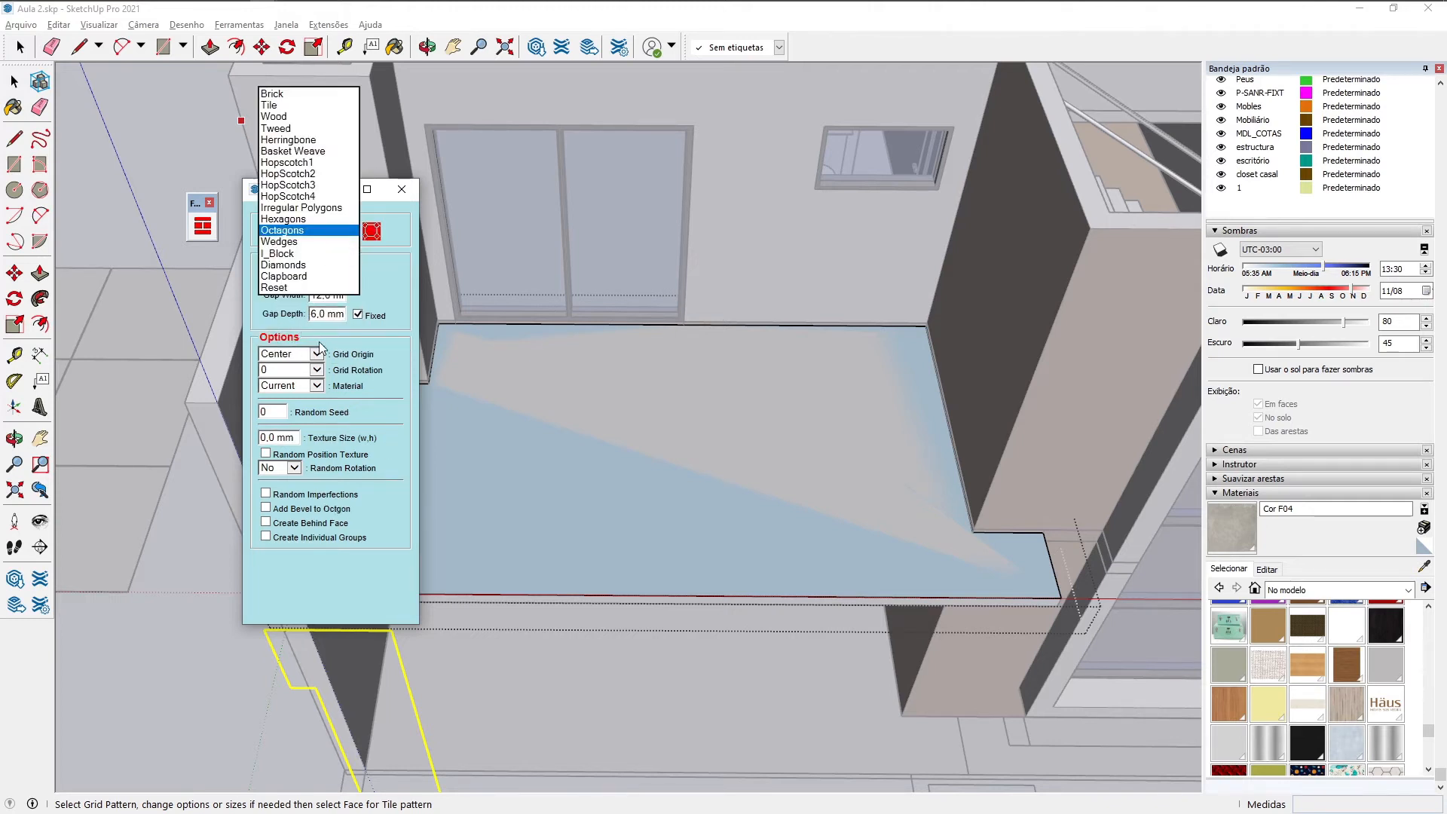
click(302, 218)
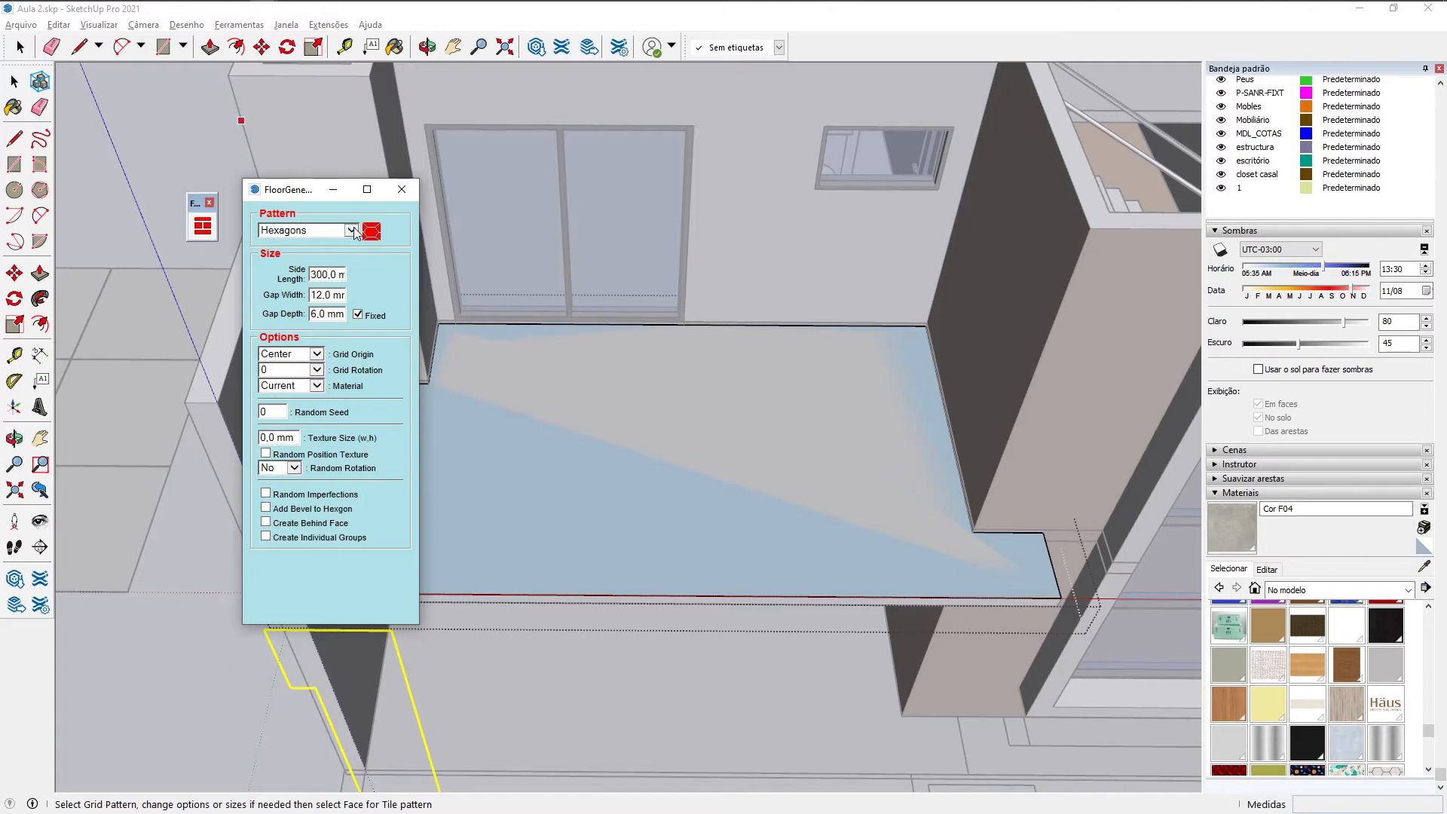
click(352, 230)
click(301, 117)
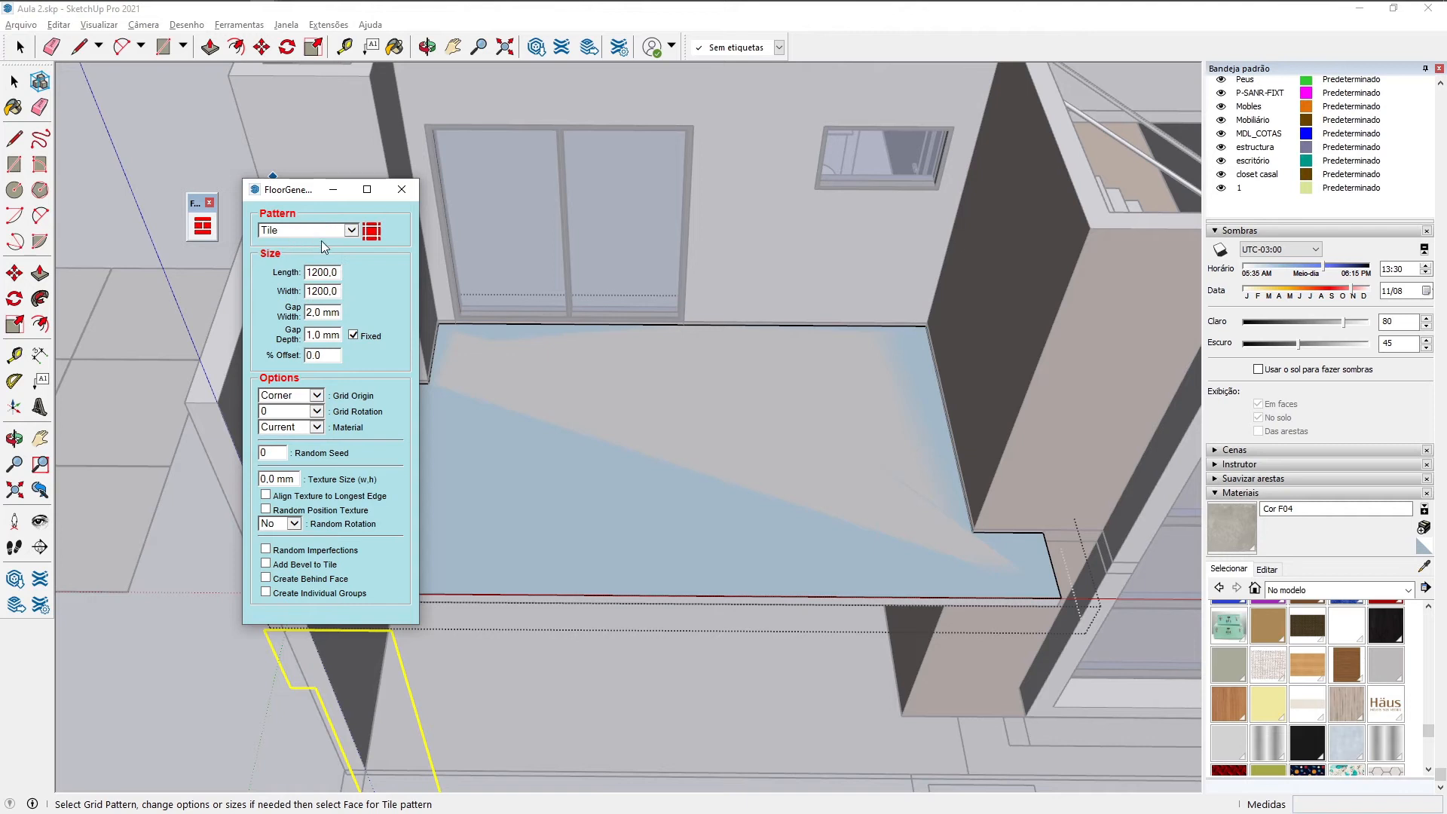
Step: Set the Tile pattern's gap depth to 10 mm and move the settings dialog clear of the balcony floor
drag(292, 193, 254, 259)
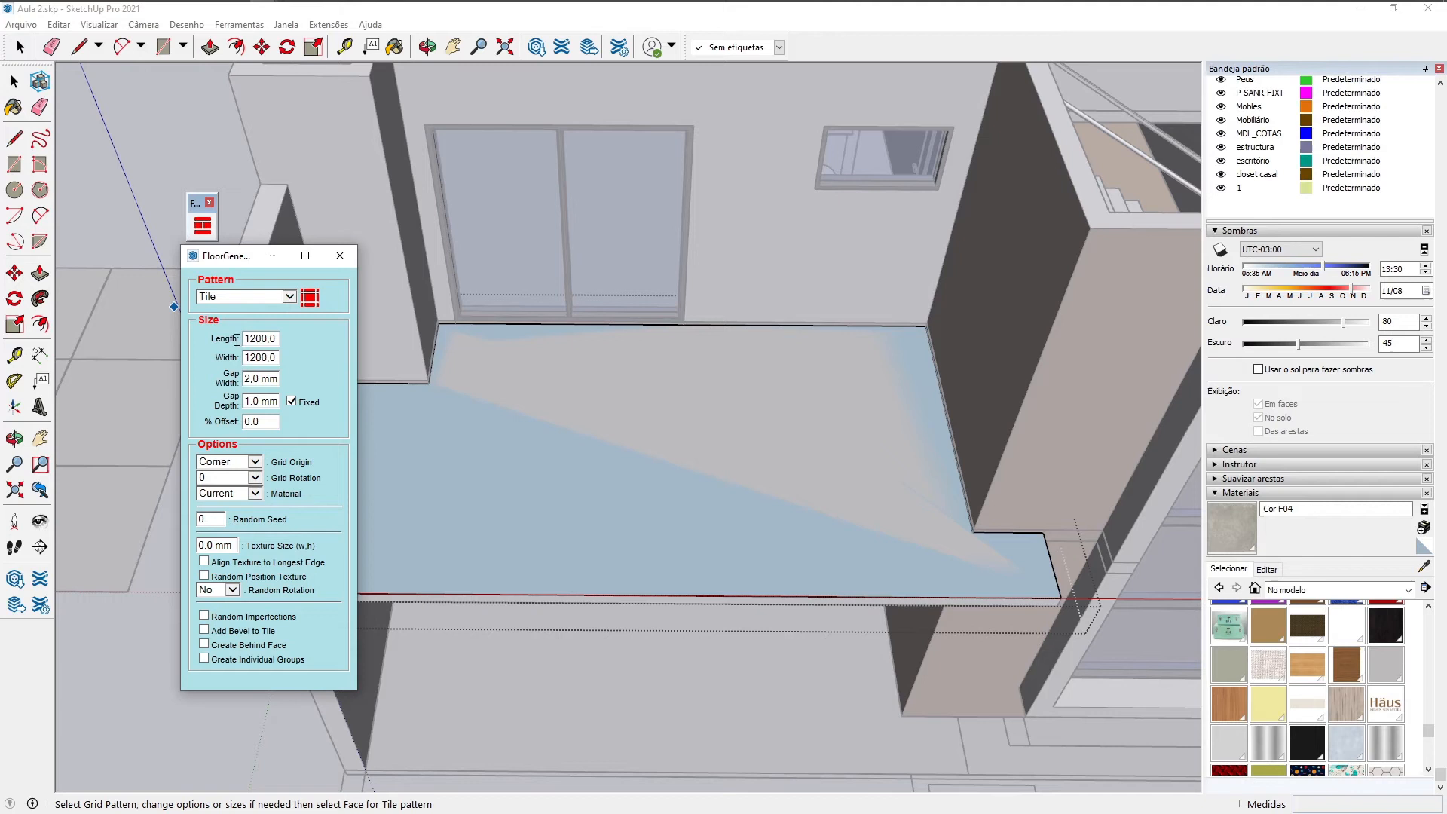
drag(239, 339, 224, 343)
double_click(230, 357)
click(260, 340)
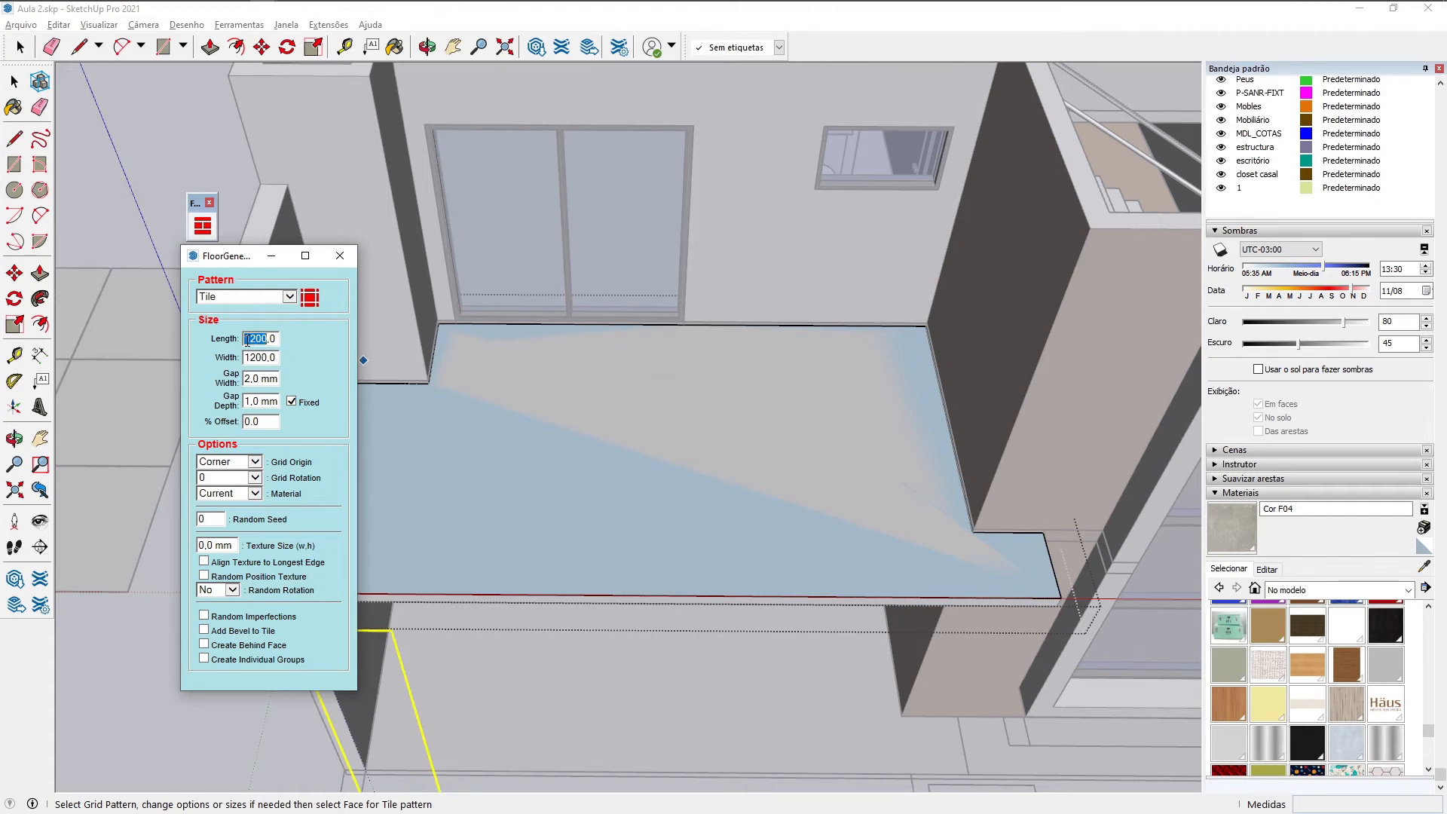
drag(266, 359, 243, 367)
click(248, 378)
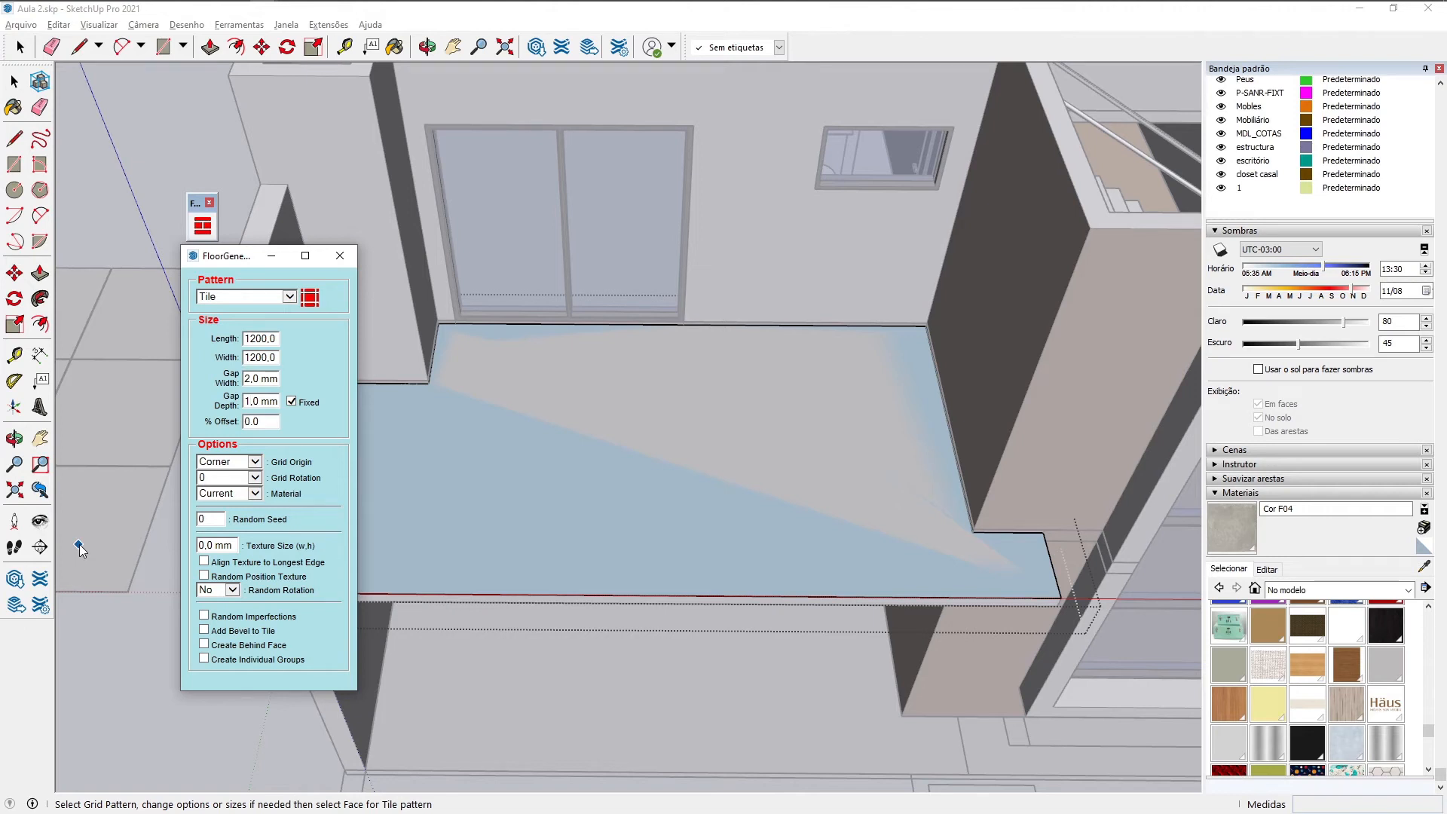
text(0)
drag(211, 263, 104, 121)
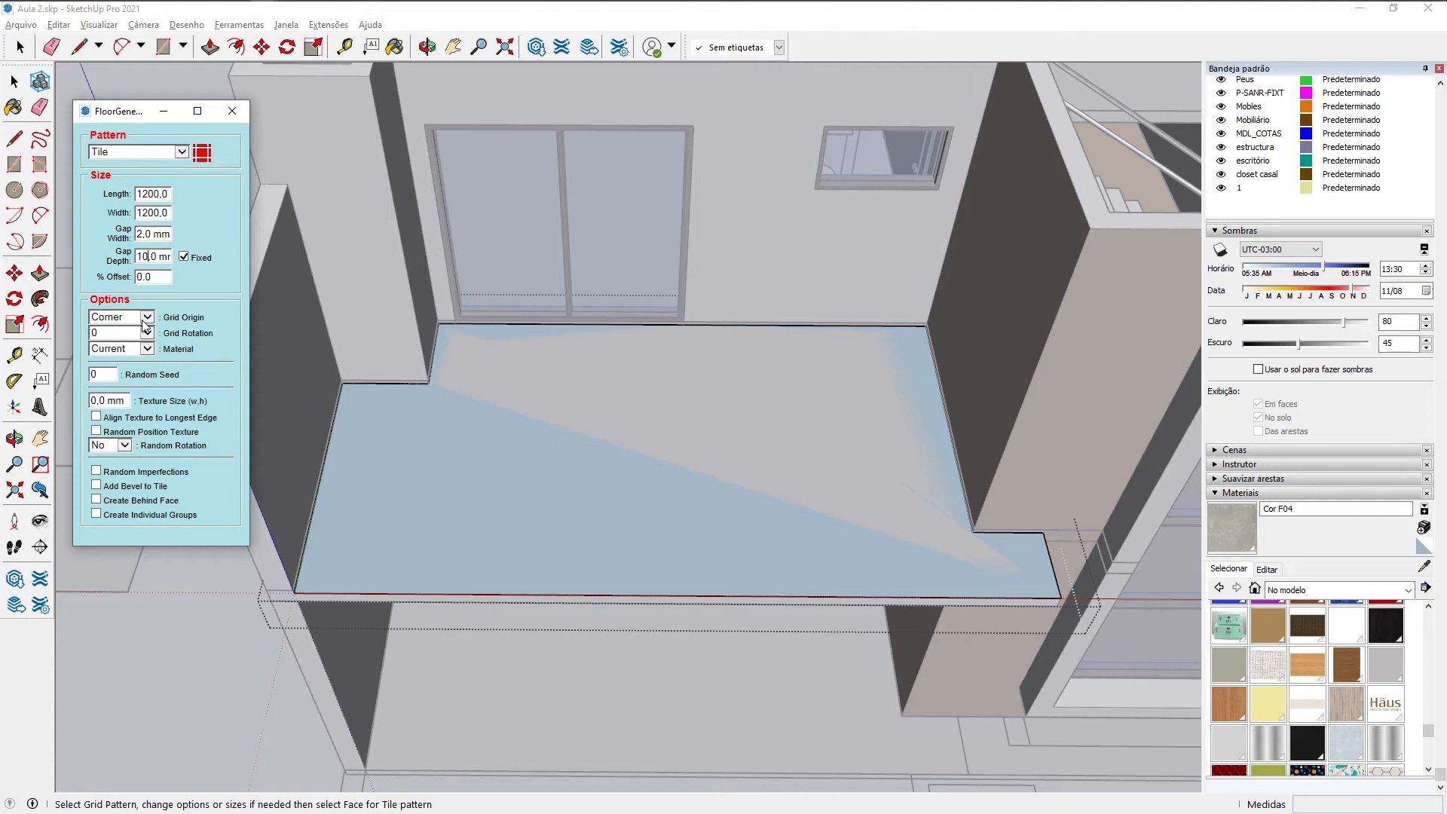
Step: Generate the Tile pattern on the balcony floor face from its front corner by the side wall, with Corner grid origin and 0 rotation
click(145, 322)
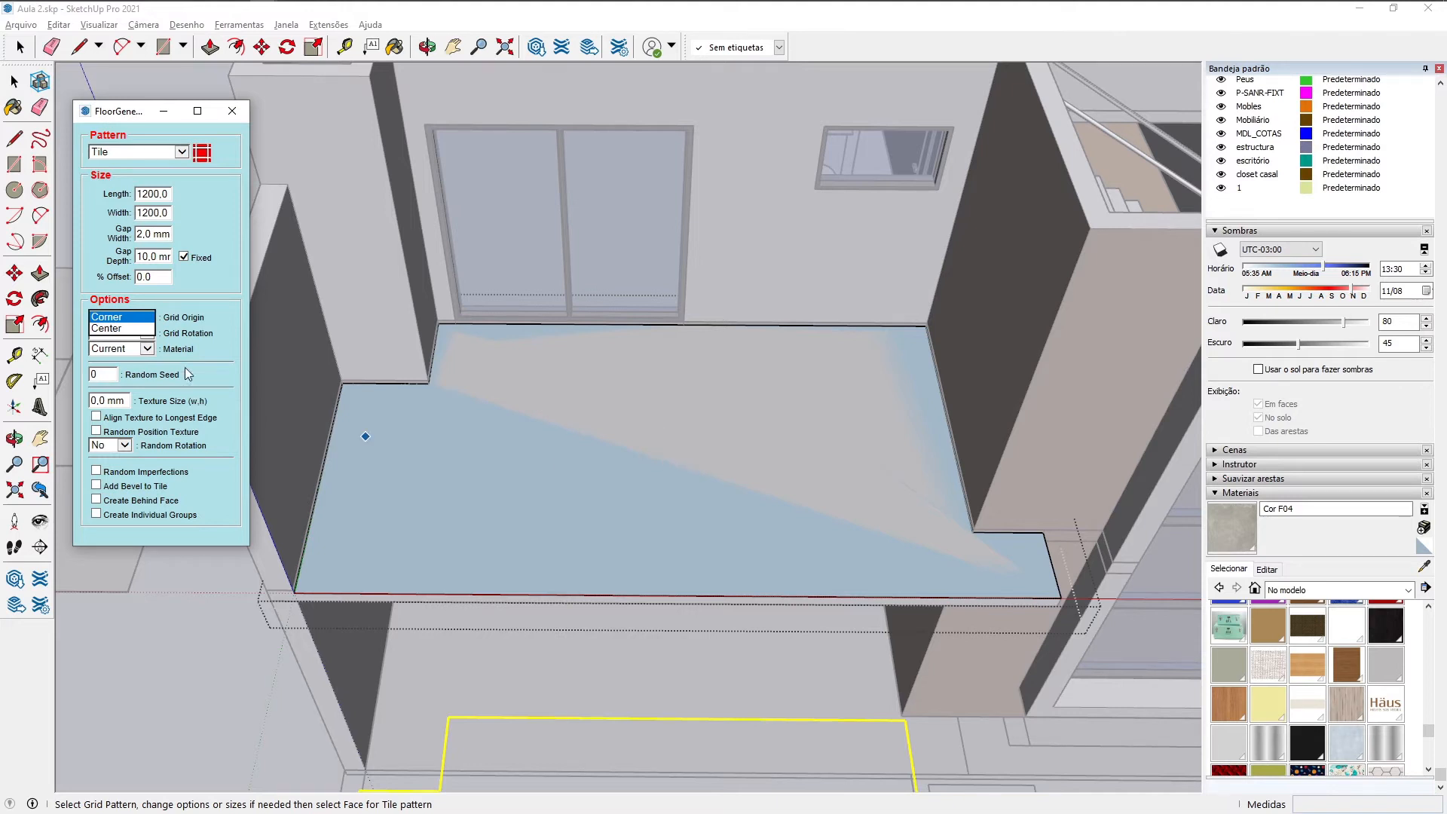
click(180, 331)
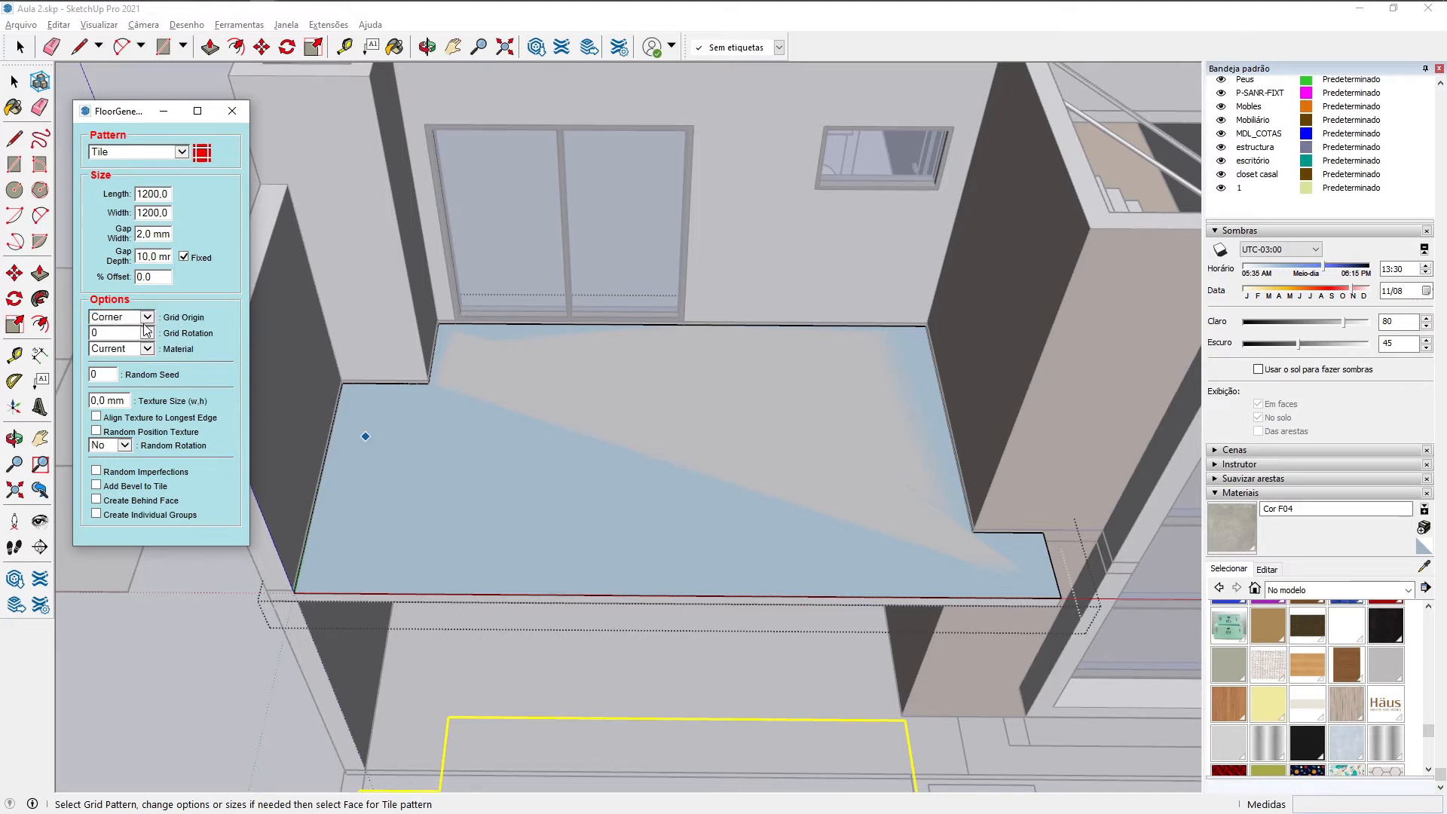
click(148, 333)
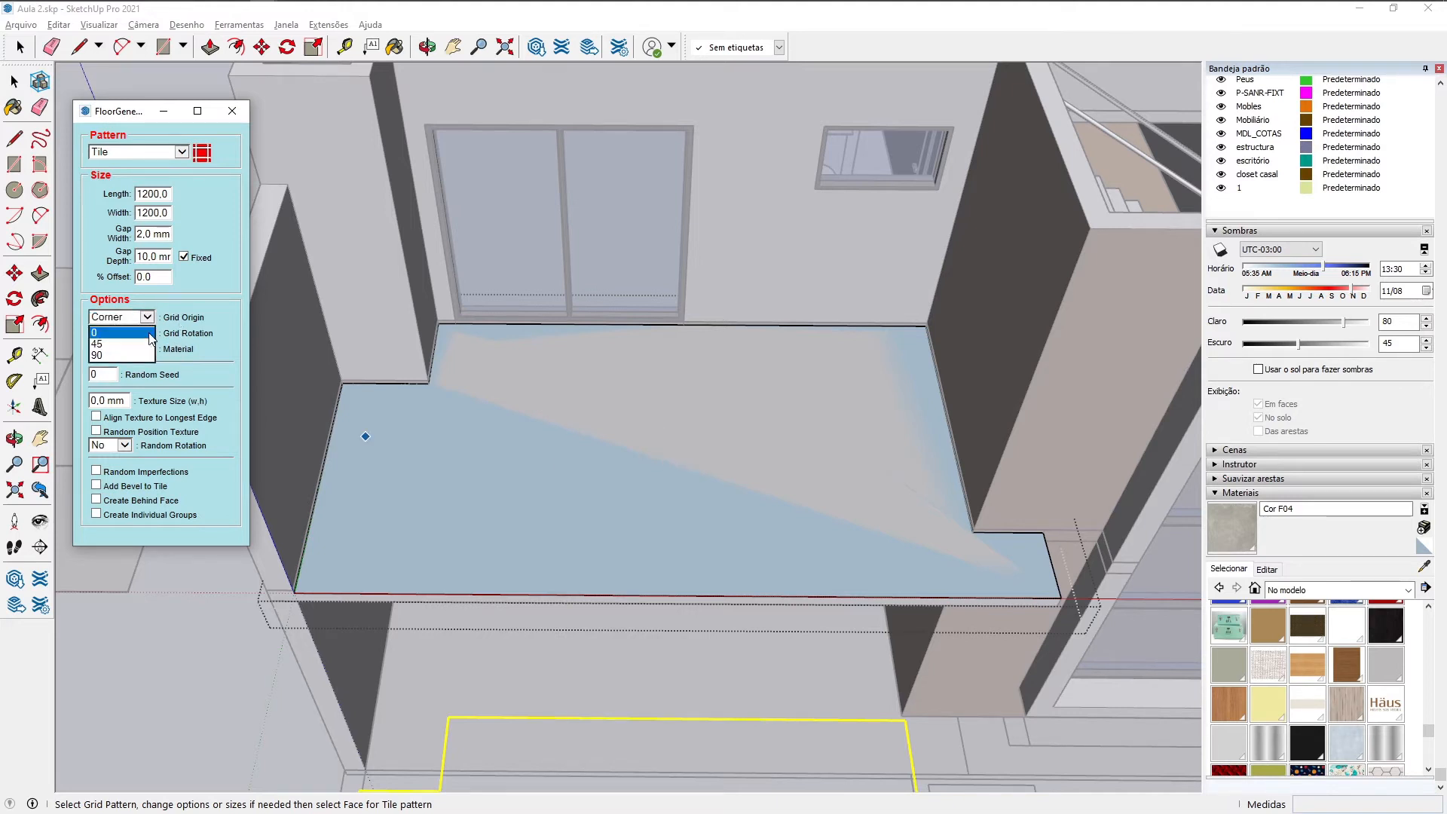
click(176, 329)
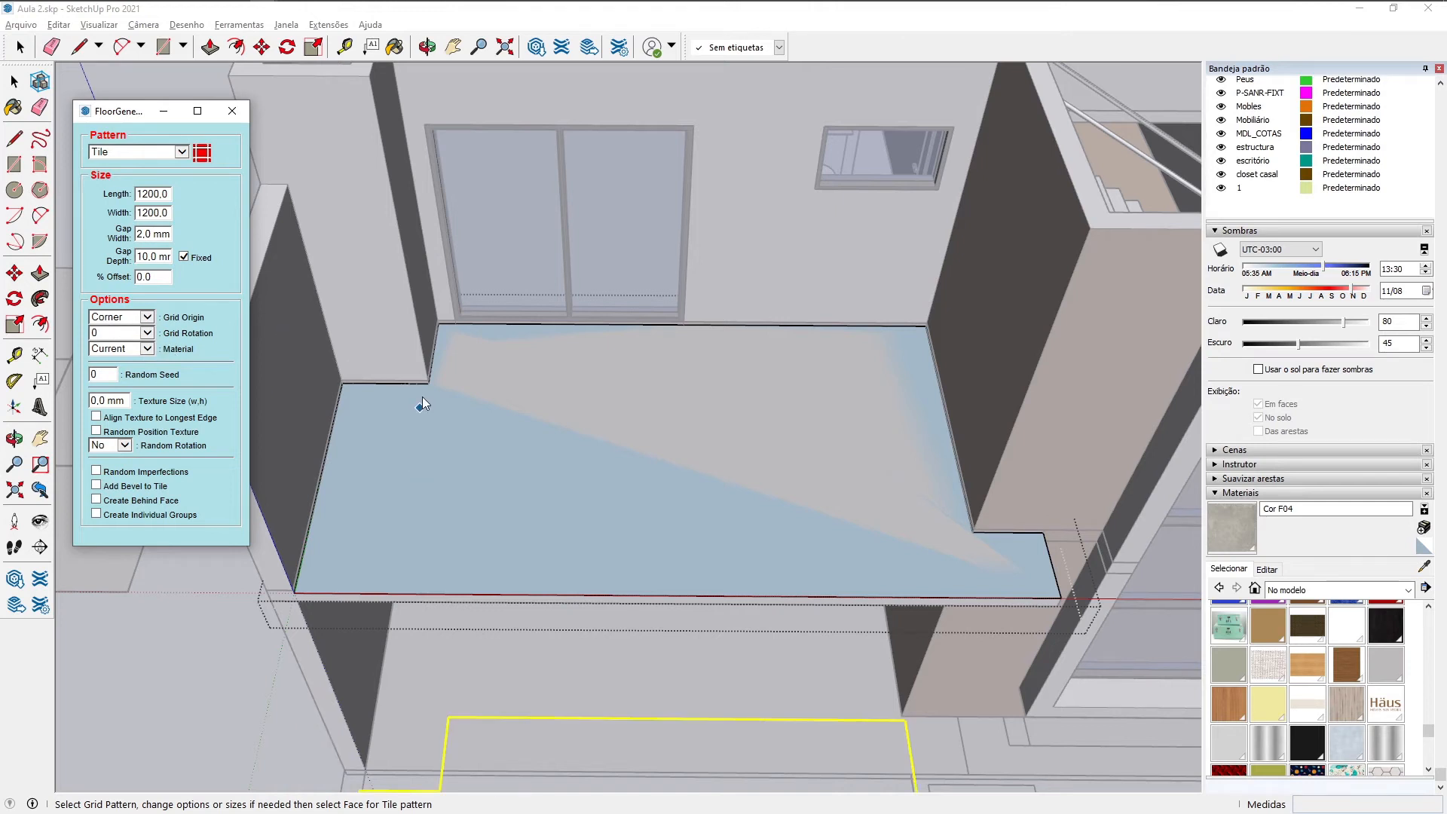
scroll(454, 436, down, 5)
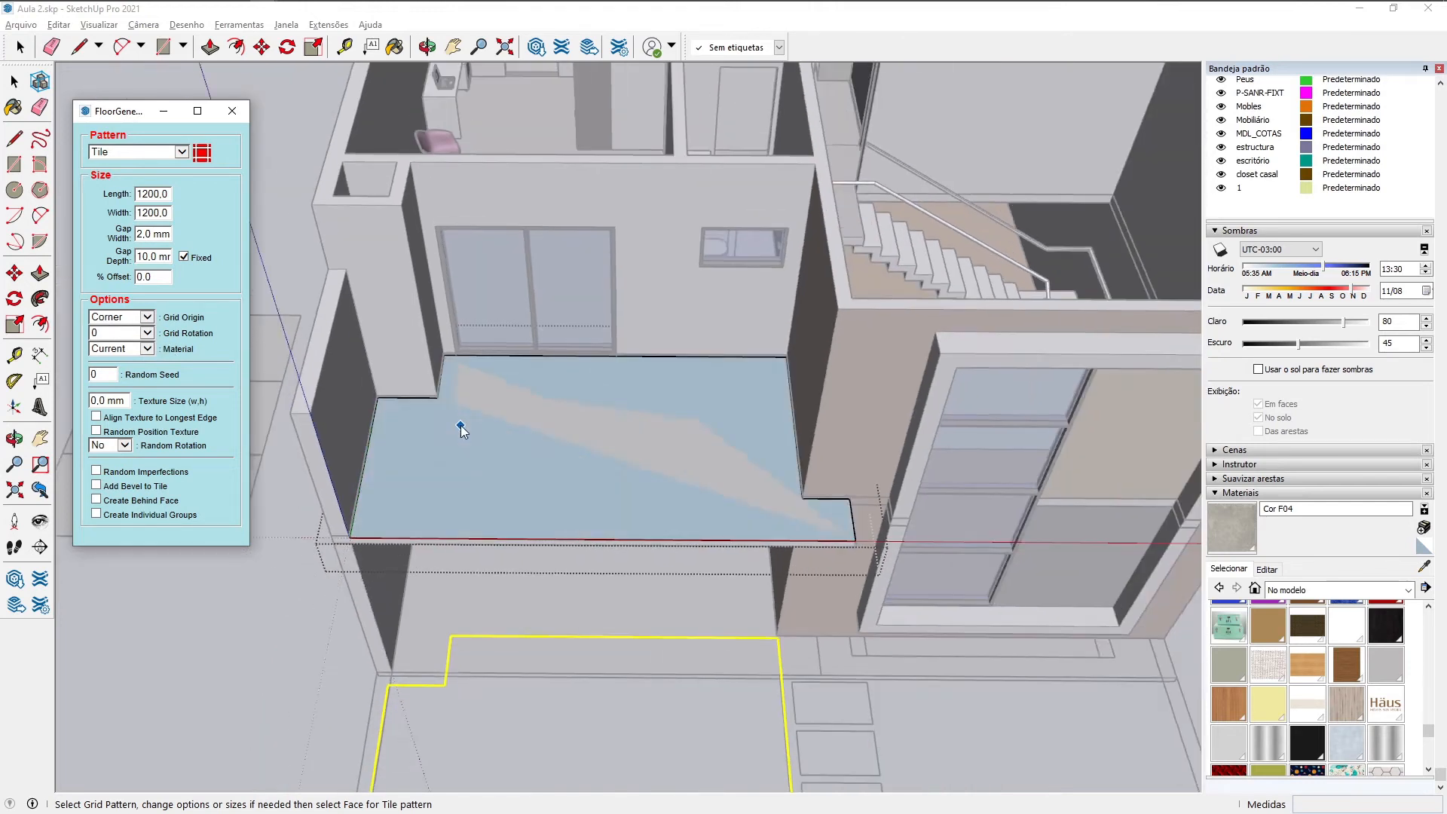
scroll(426, 441, up, 4)
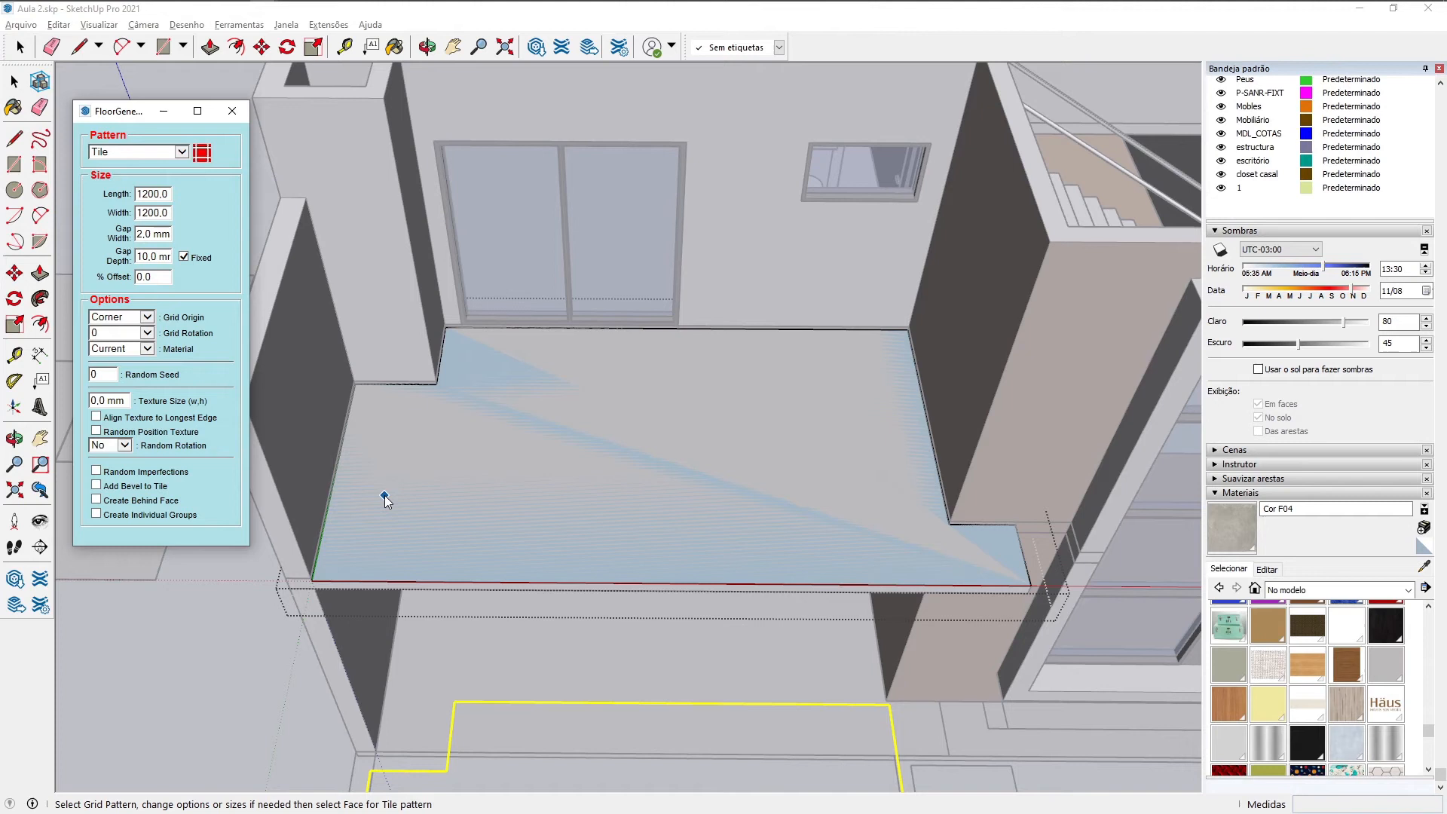
click(356, 550)
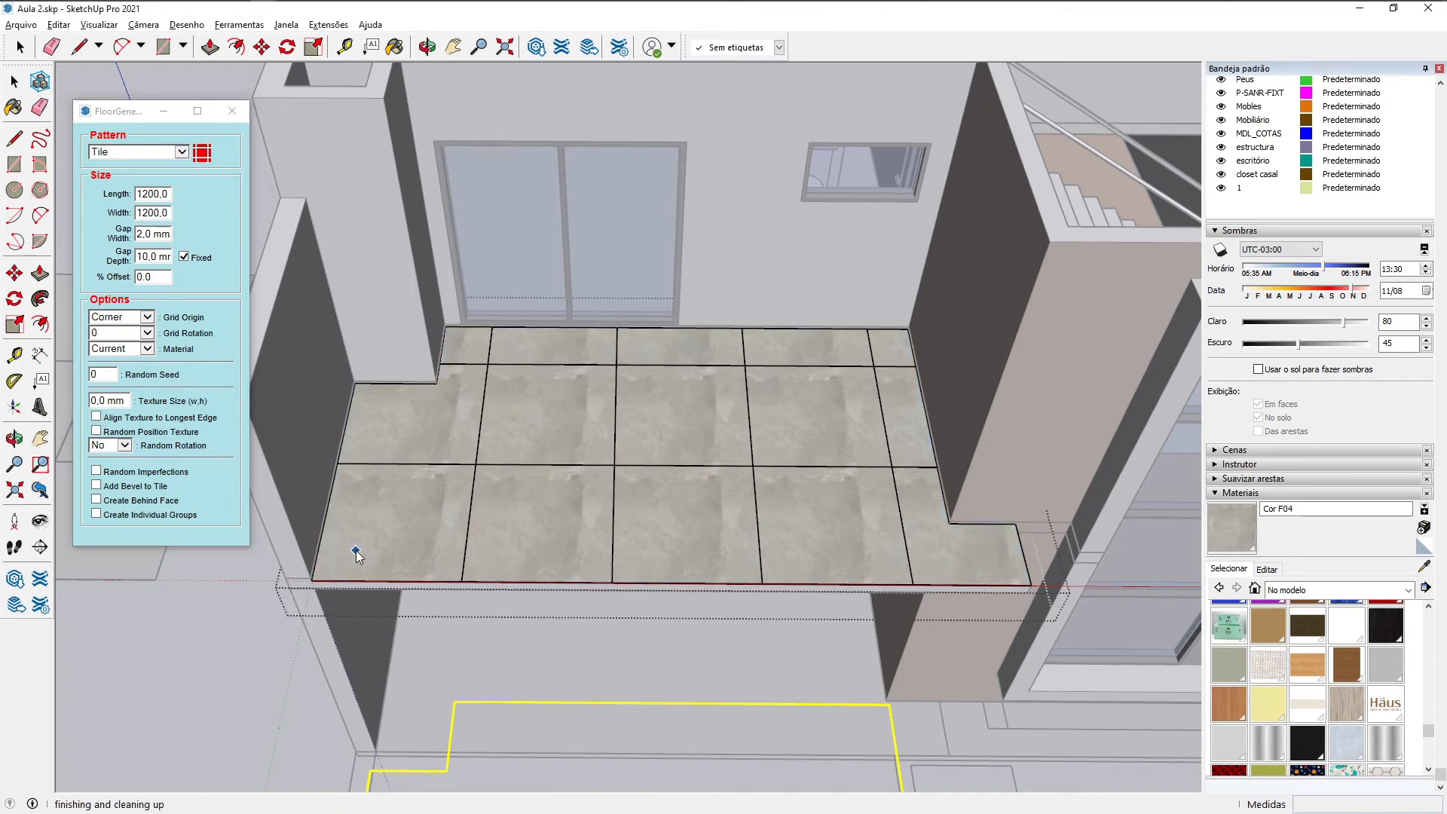
middle_drag(431, 455, 432, 652)
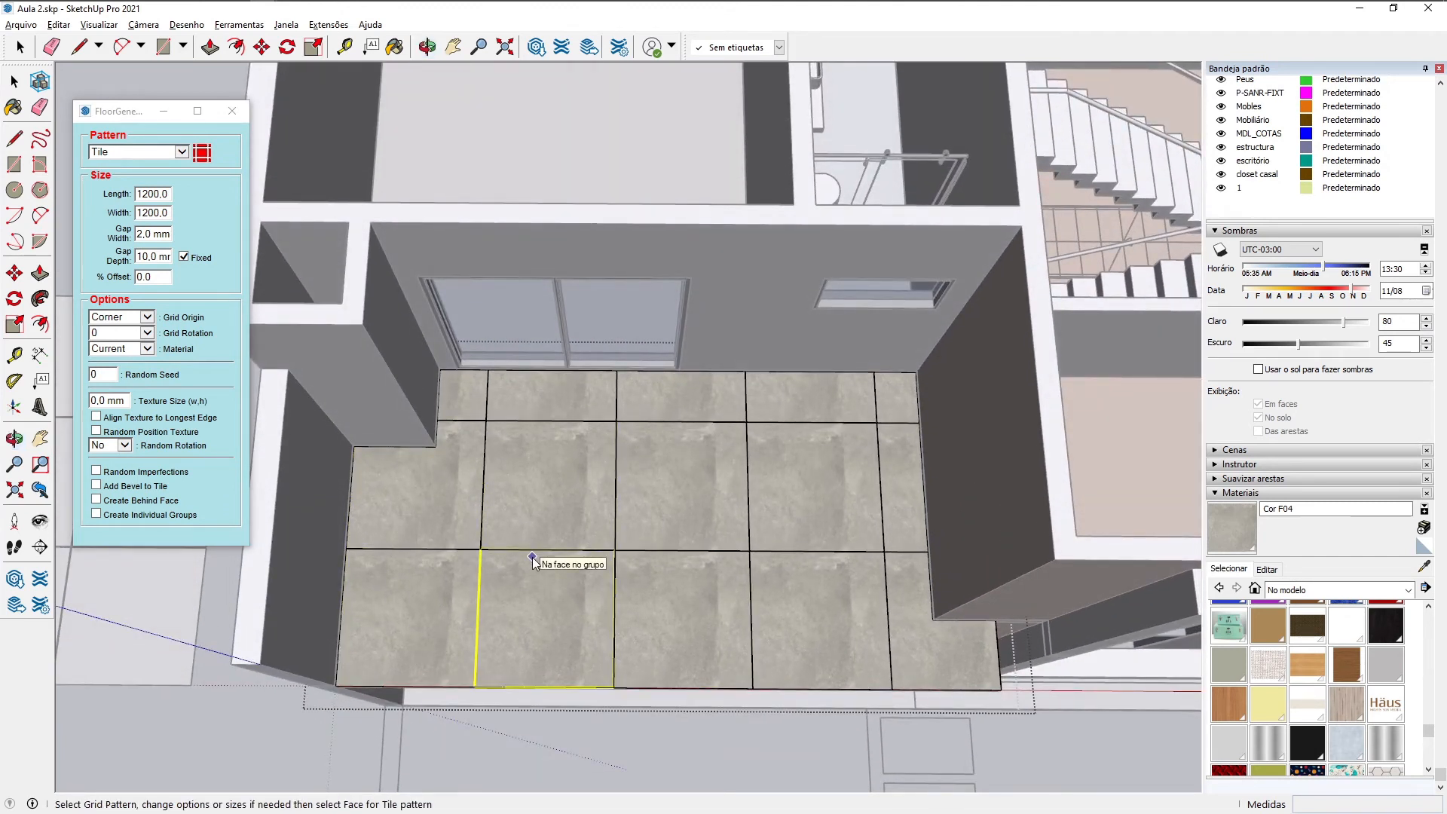
Step: Examine the generated tile grid on the balcony floor from above and from the open front edge
scroll(666, 491, down, 2)
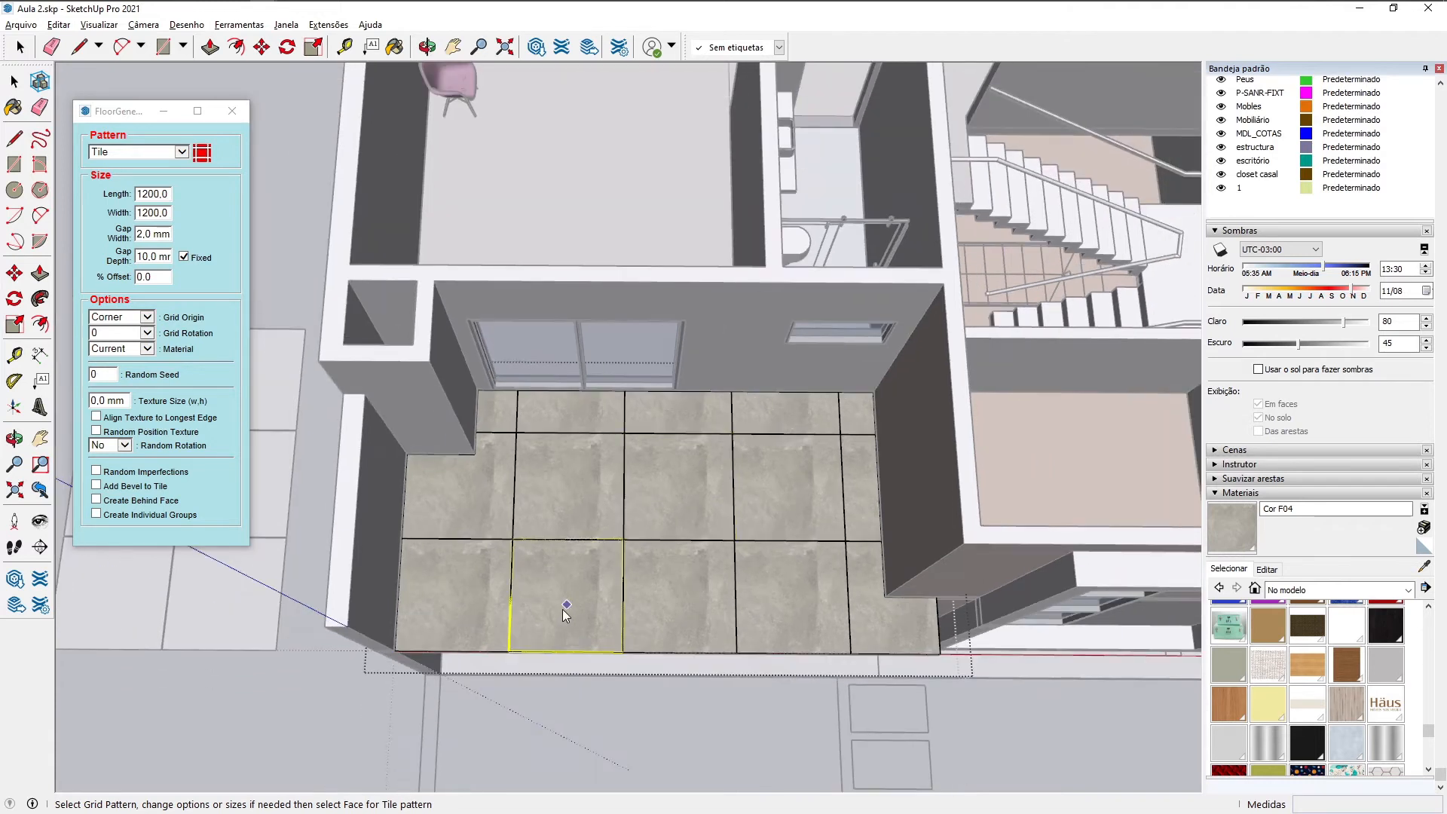
scroll(563, 608, up, 4)
scroll(475, 567, down, 1)
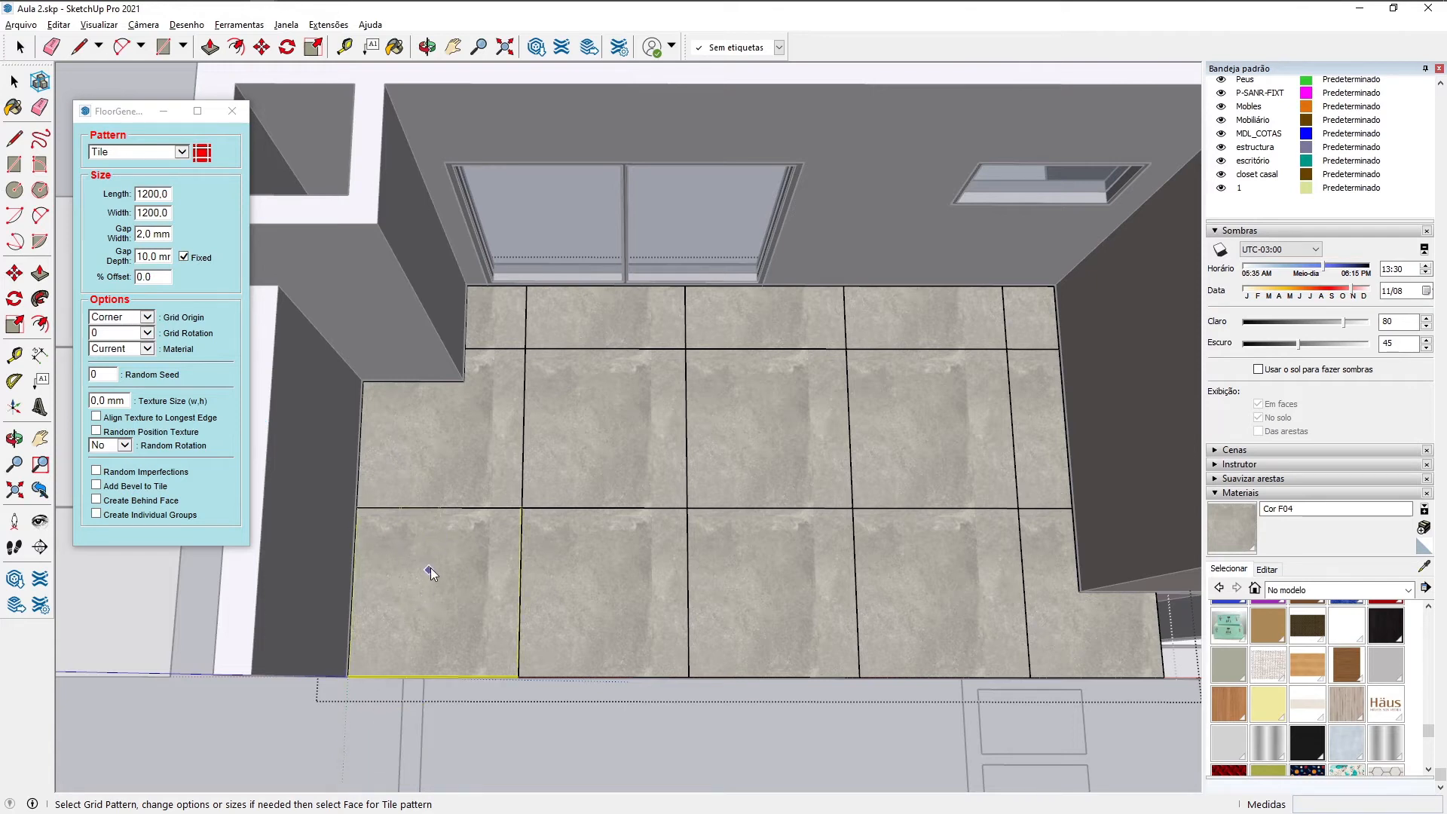
scroll(431, 568, down, 2)
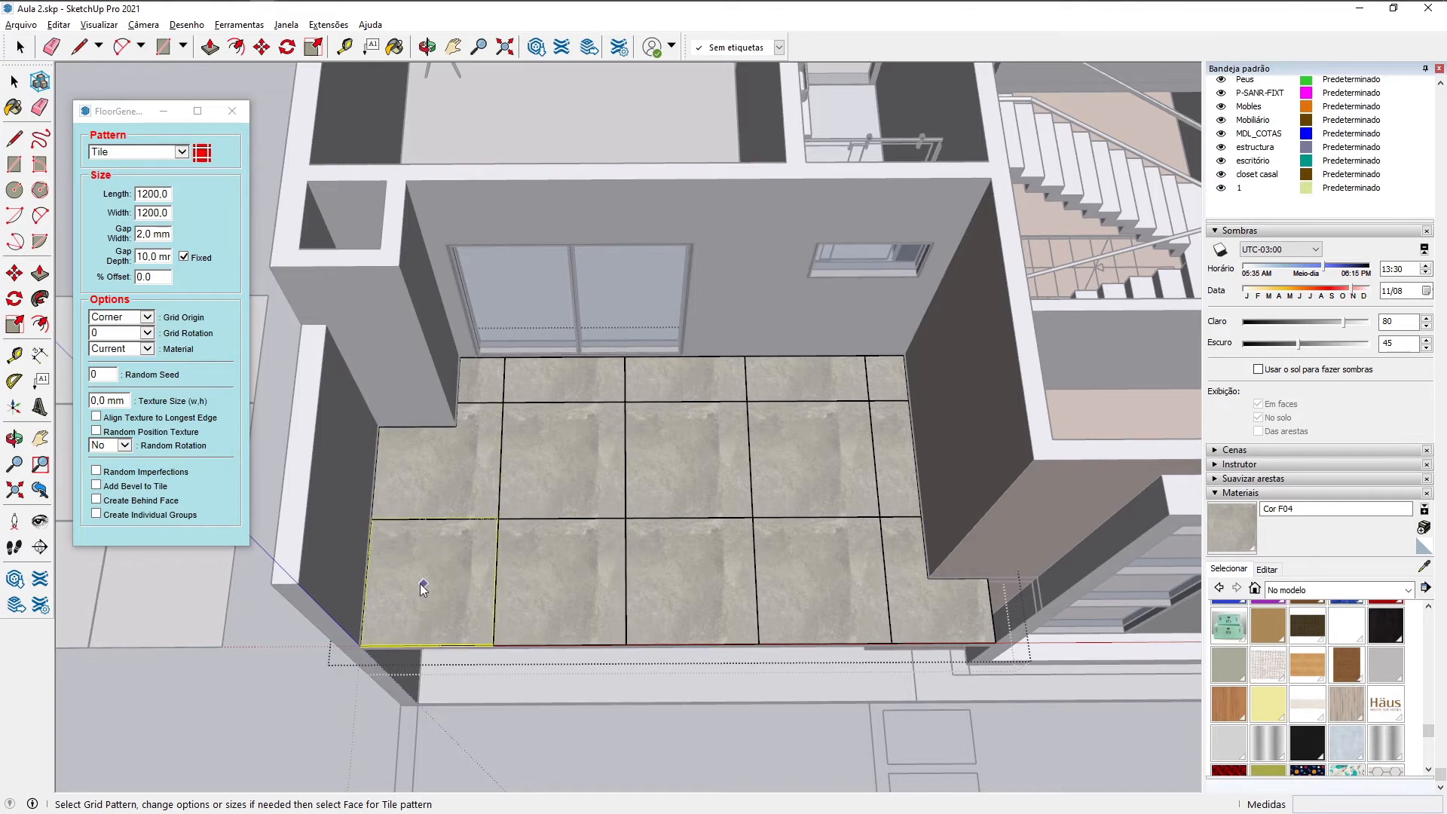
scroll(419, 573, up, 1)
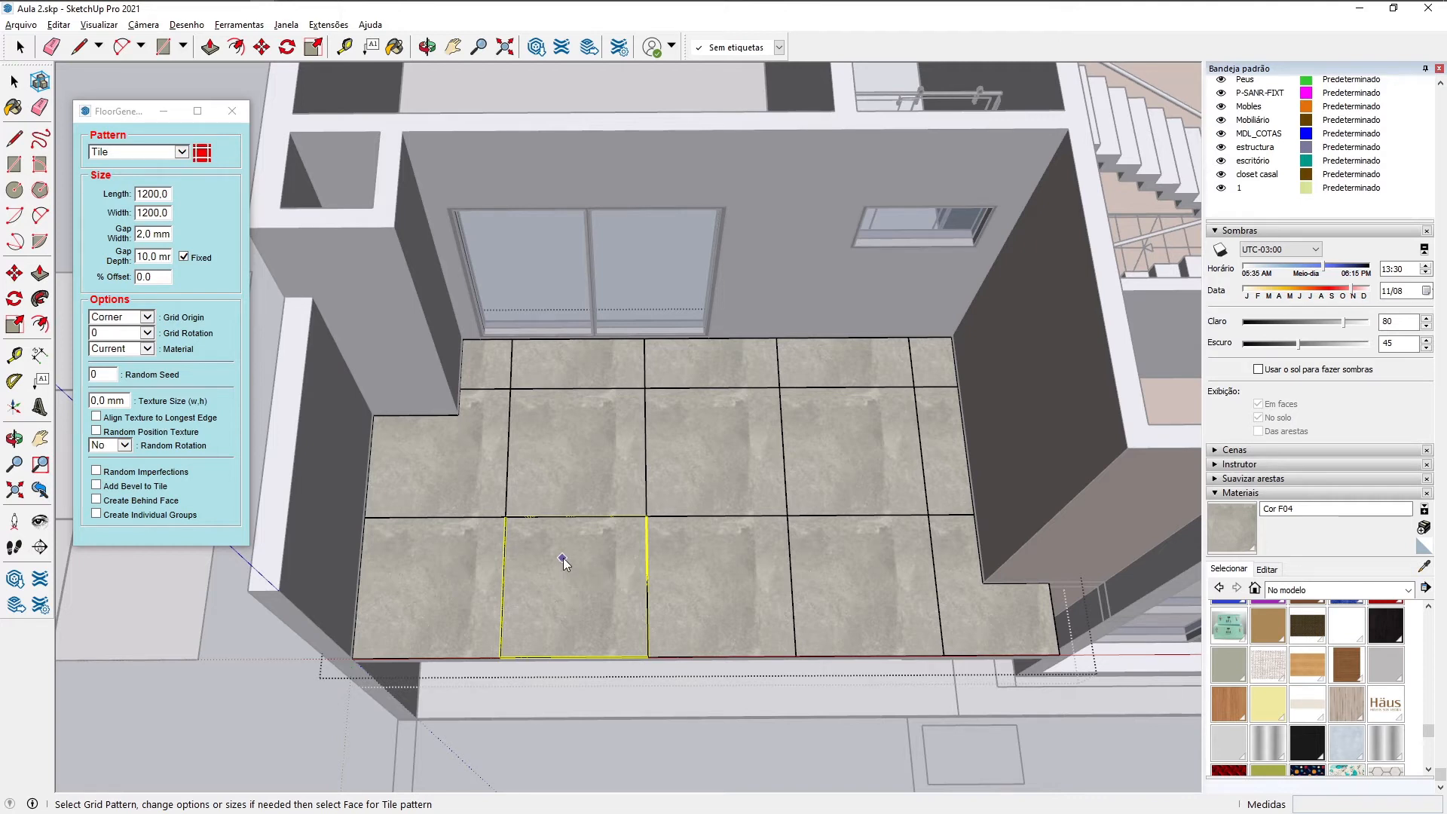
scroll(576, 536, down, 2)
scroll(609, 518, up, 3)
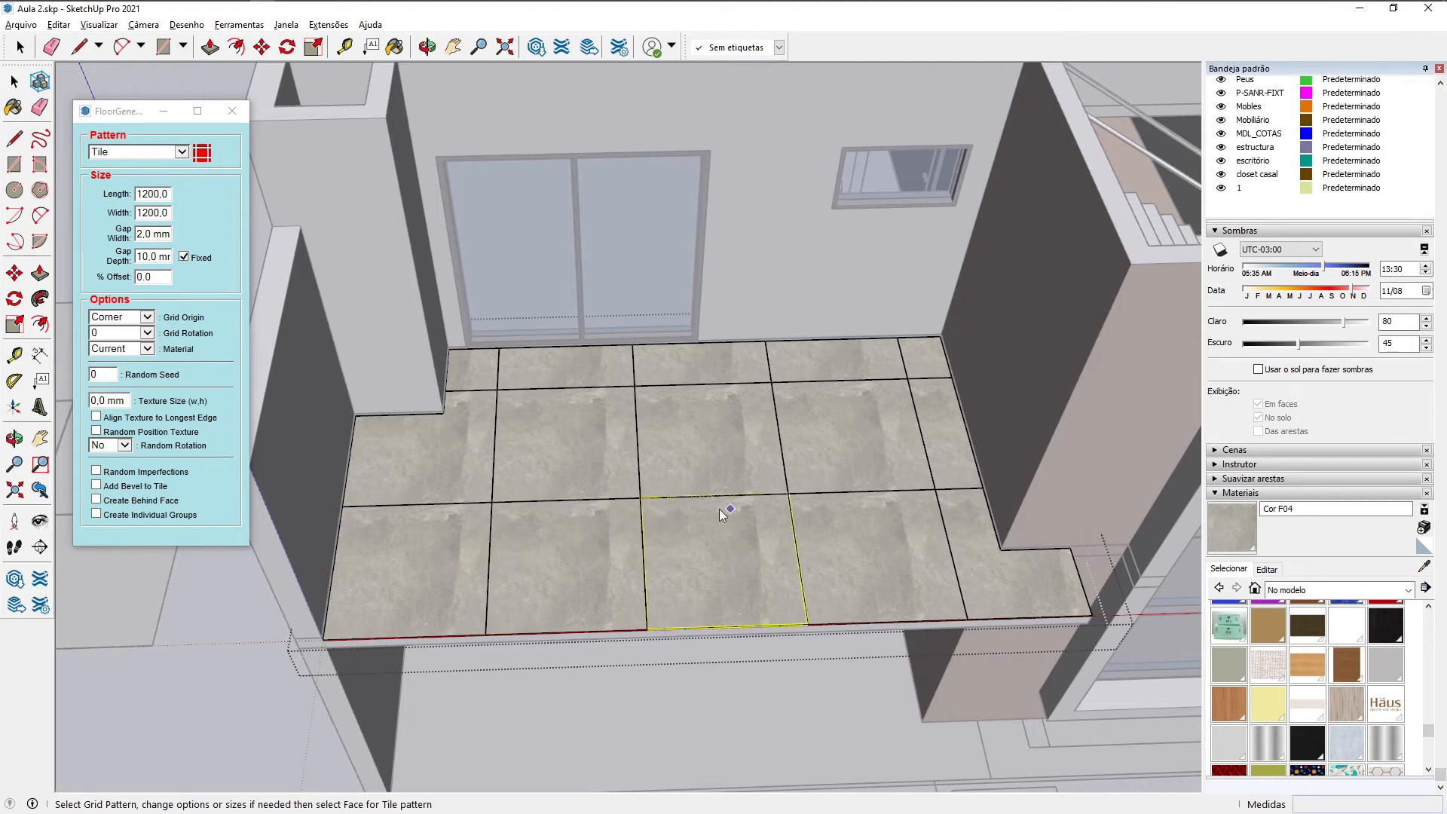
middle_drag(539, 564, 513, 490)
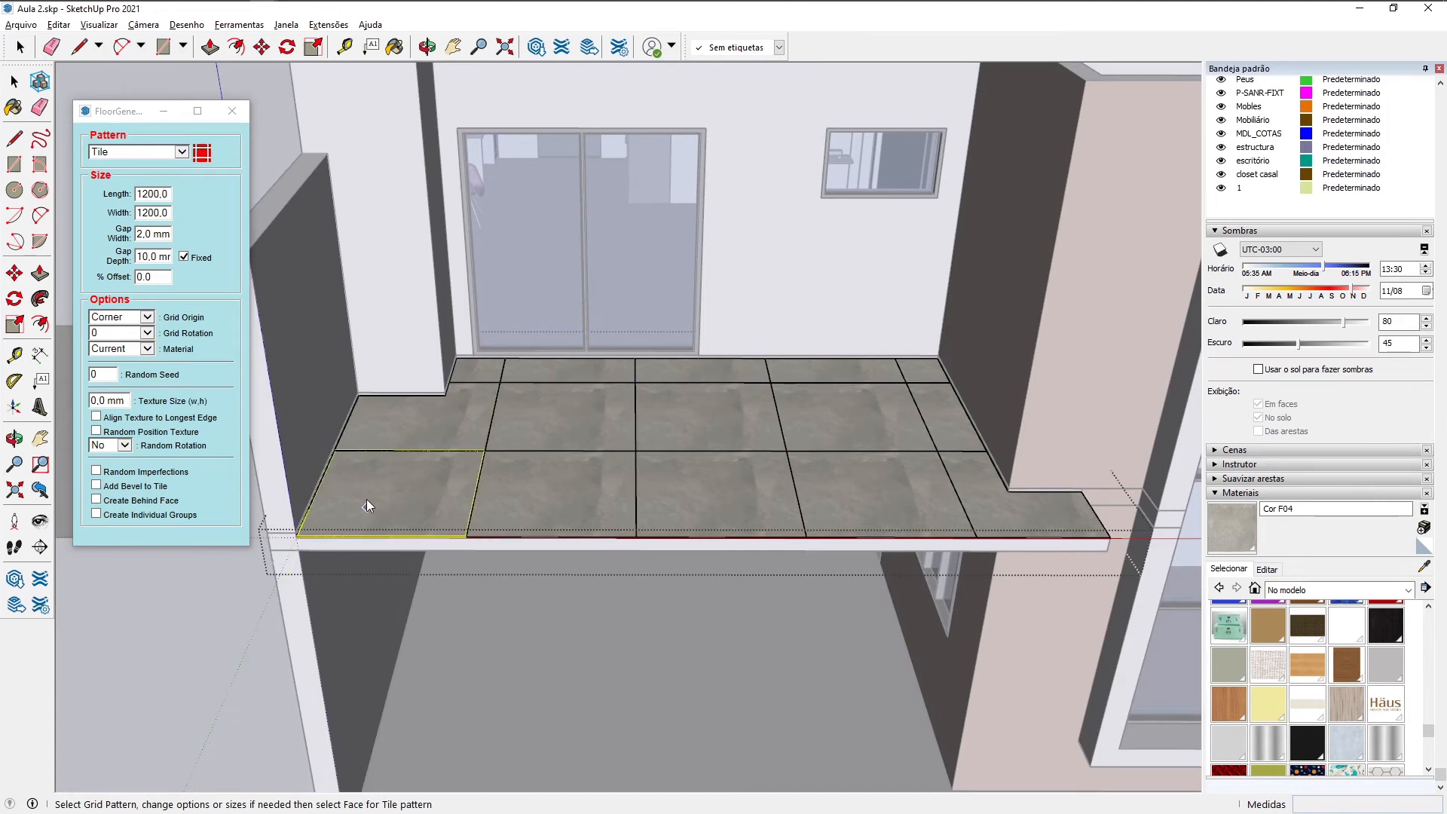
Step: Close the FloorGenerator settings and select the generated tile group on the balcony floor
click(232, 112)
scroll(490, 632, up, 8)
scroll(468, 535, up, 5)
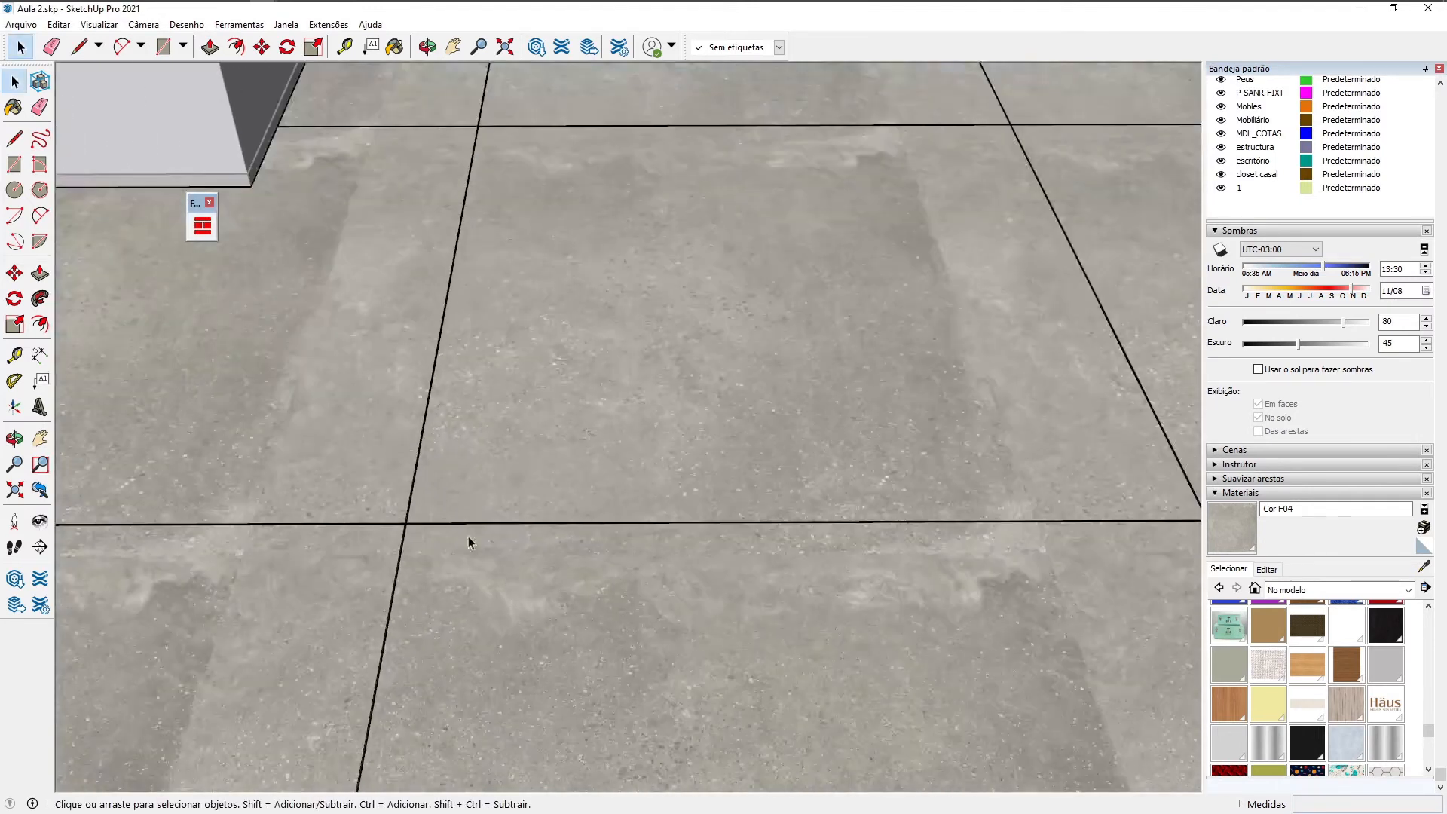
scroll(431, 510, down, 6)
click(495, 429)
scroll(490, 435, down, 8)
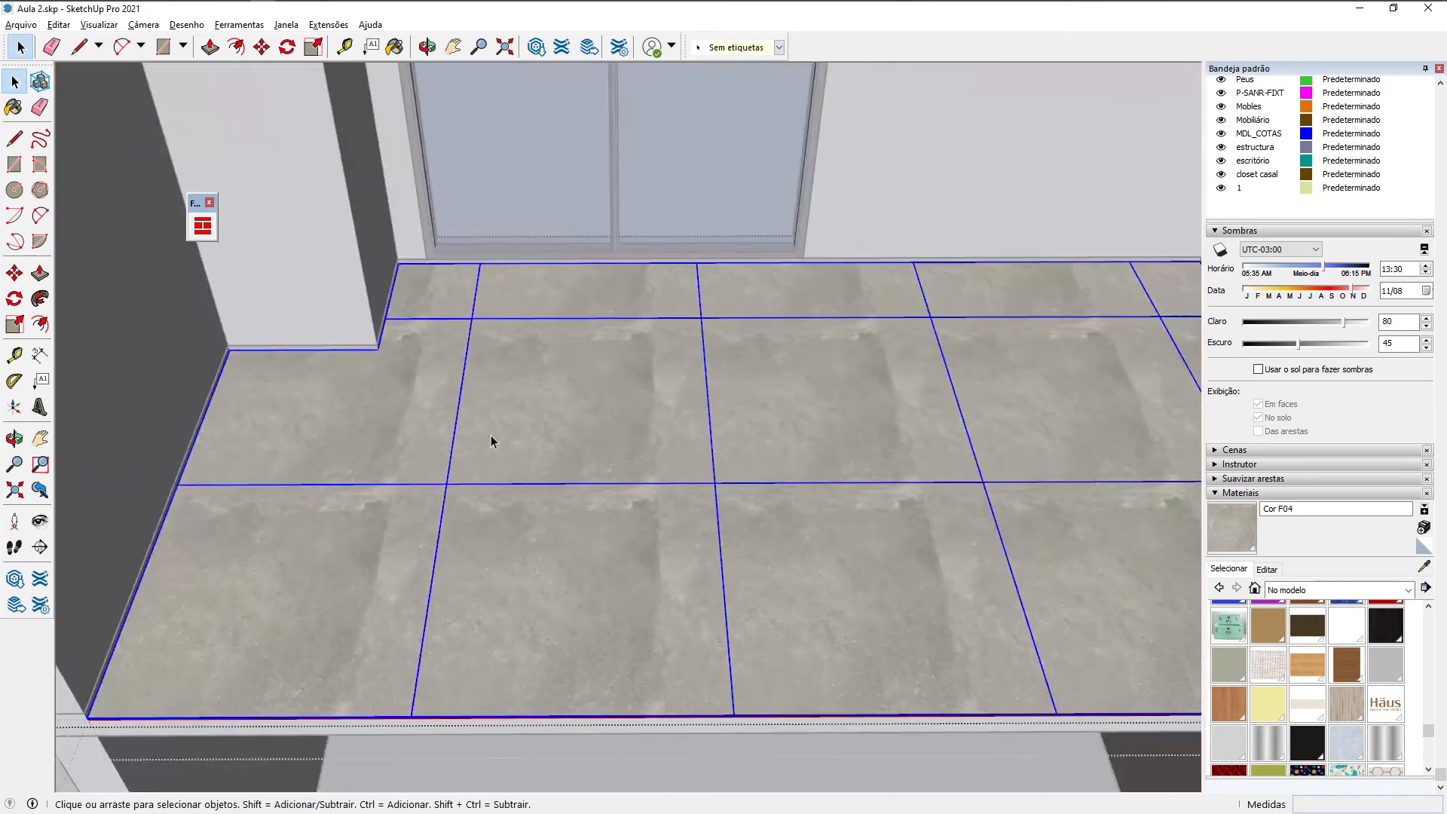
Step: Open the generated tile group and check its individual tiles by selecting them one after another
click(526, 369)
click(545, 438)
click(638, 384)
click(688, 464)
click(867, 449)
click(892, 301)
click(898, 274)
click(984, 280)
click(1047, 428)
click(931, 451)
click(721, 462)
click(687, 371)
scroll(635, 490, up, 7)
scroll(589, 631, down, 6)
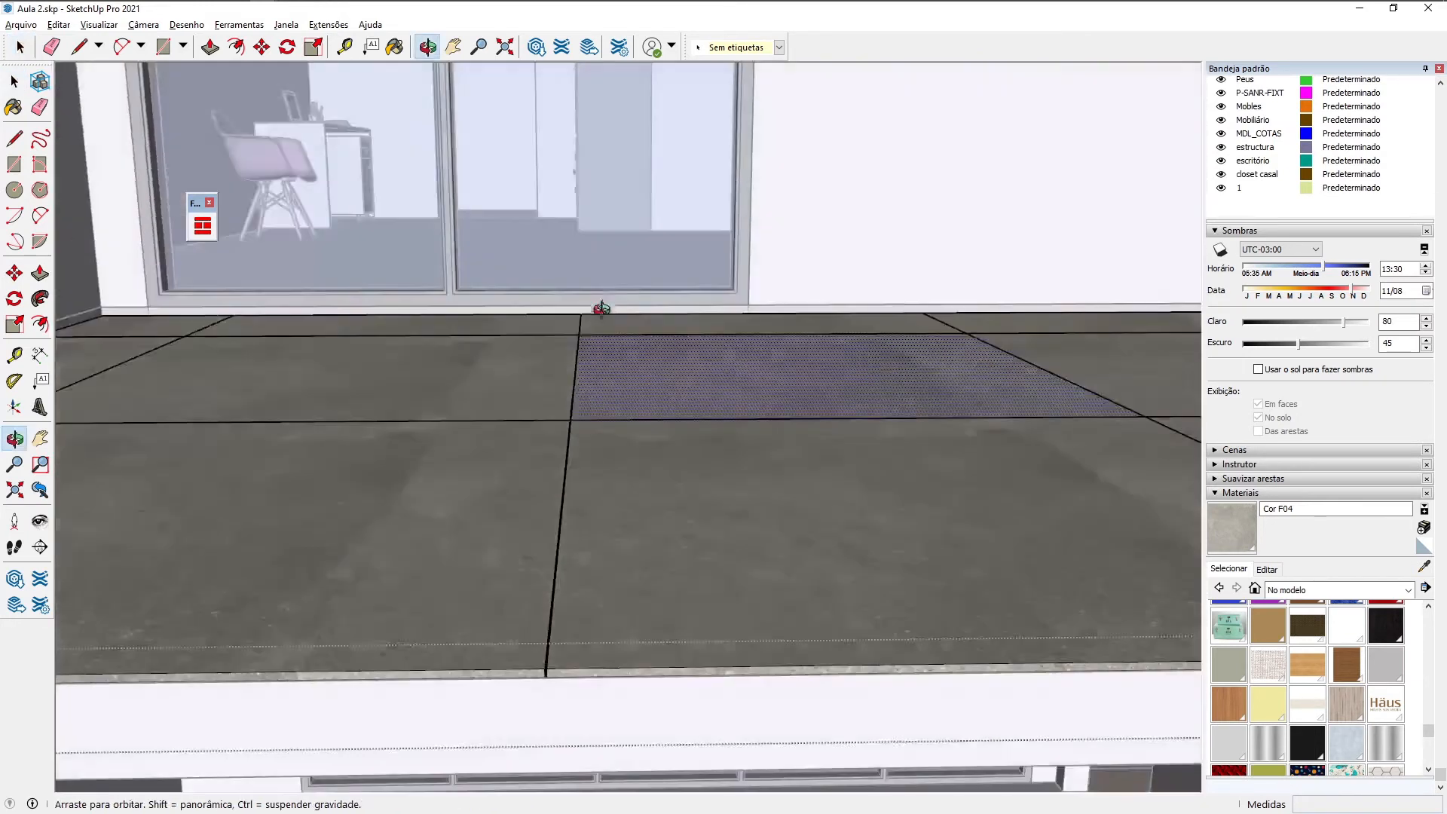
Step: Inspect the tile edges along the balcony's front, leave group editing and review the whole tiled floor
middle_drag(546, 636, 431, 599)
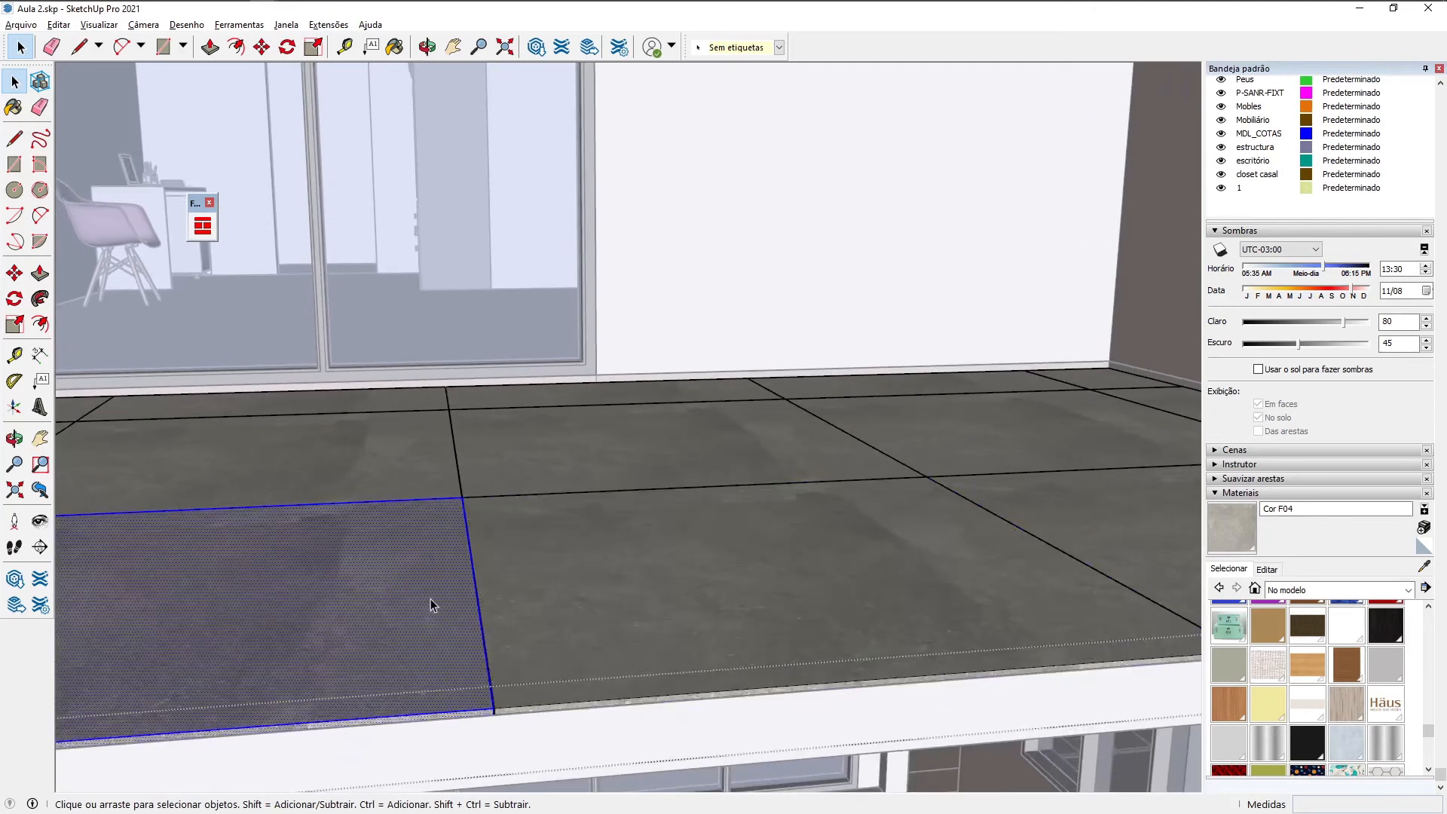
middle_drag(427, 471, 636, 660)
scroll(642, 616, down, 3)
shift+middle_drag(643, 546, 701, 458)
shift+middle_drag(463, 732, 545, 129)
scroll(486, 643, up, 2)
key(Escape)
scroll(528, 506, down, 3)
scroll(558, 450, up, 3)
scroll(487, 351, down, 2)
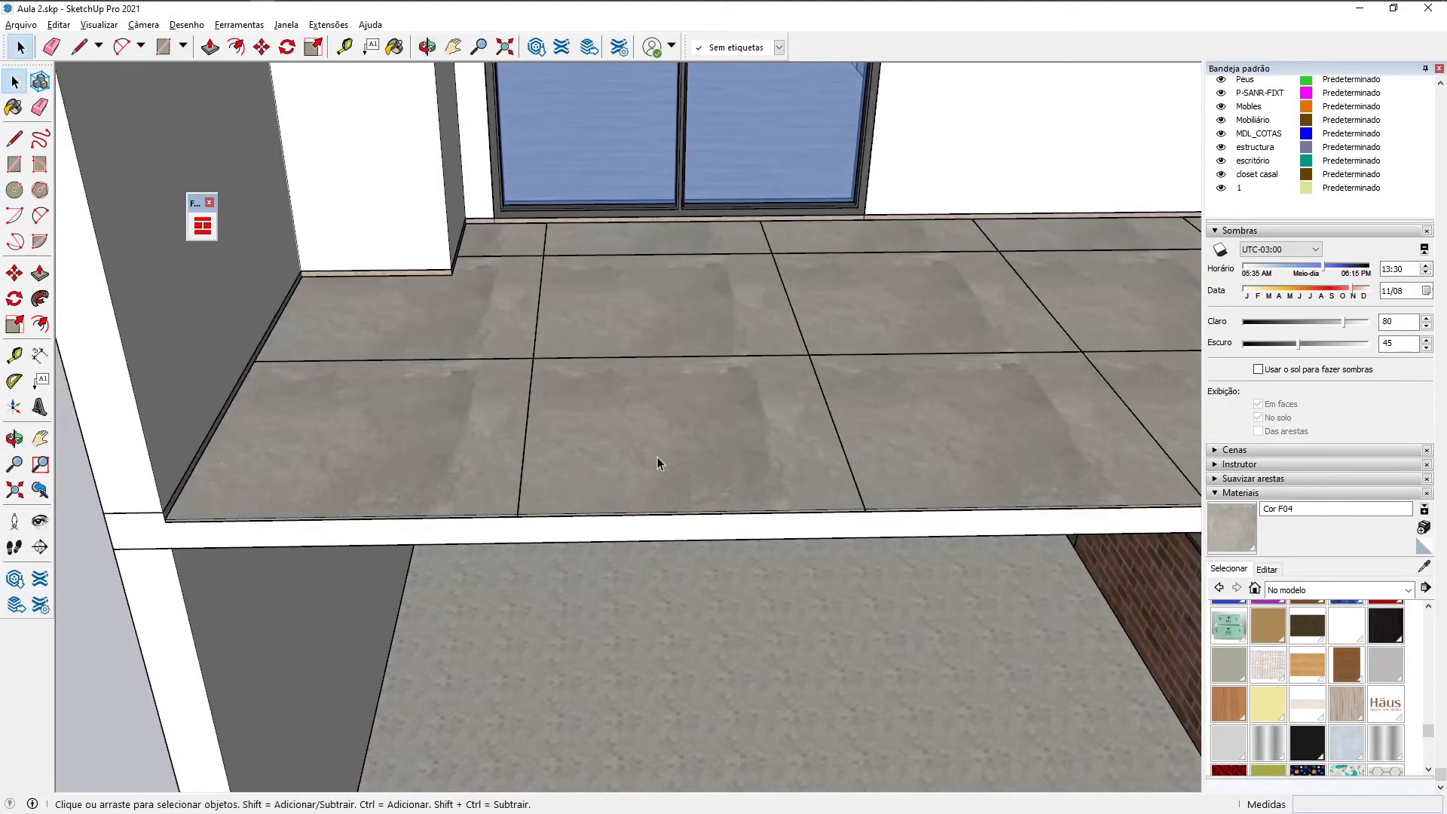
scroll(657, 464, down, 5)
middle_drag(704, 422, 698, 546)
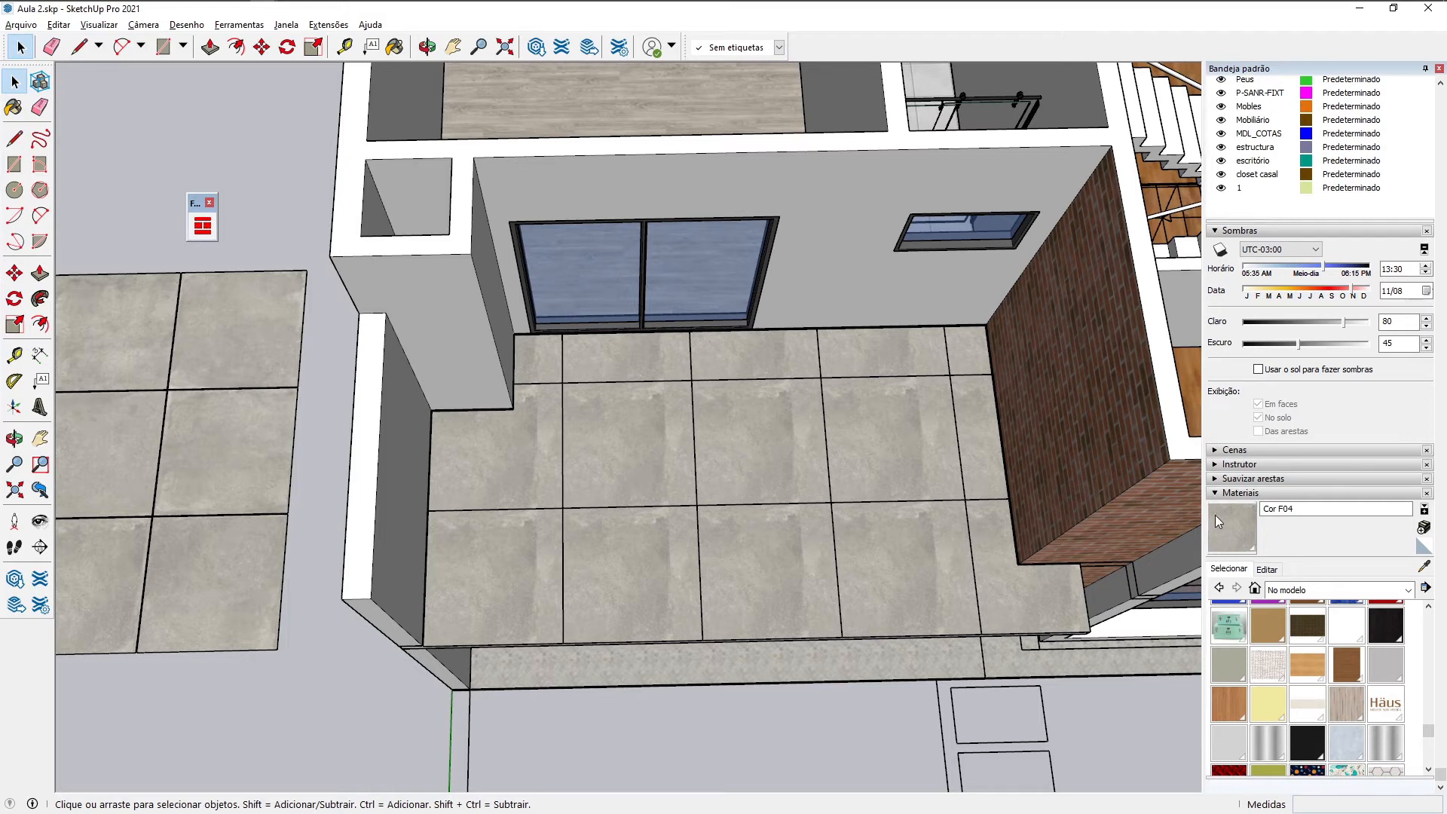
middle_drag(708, 490, 635, 478)
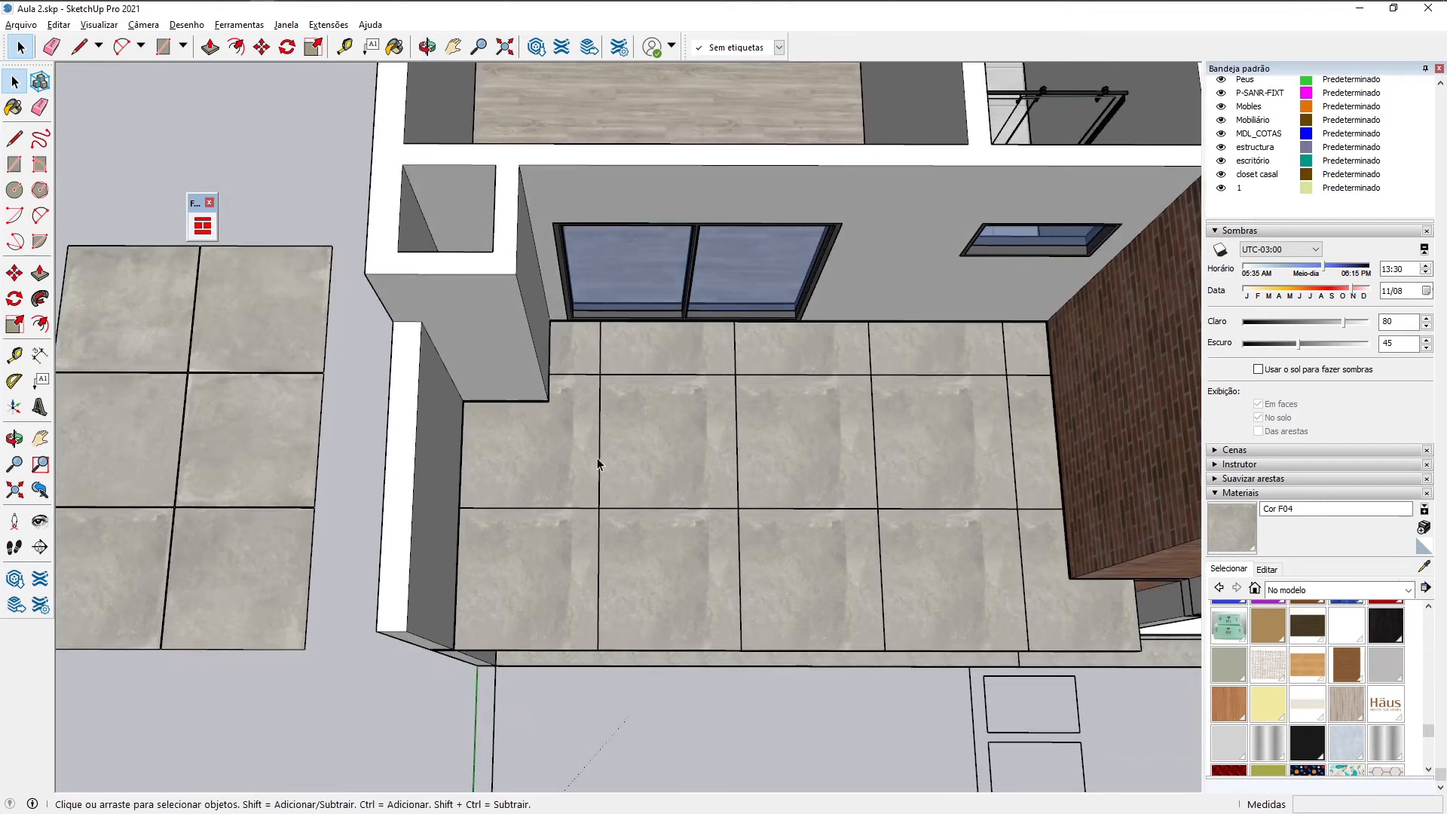
Step: Open the balcony tile group and paint the second middle-row tile with Cor D03 sampled from the loose tiles
click(635, 452)
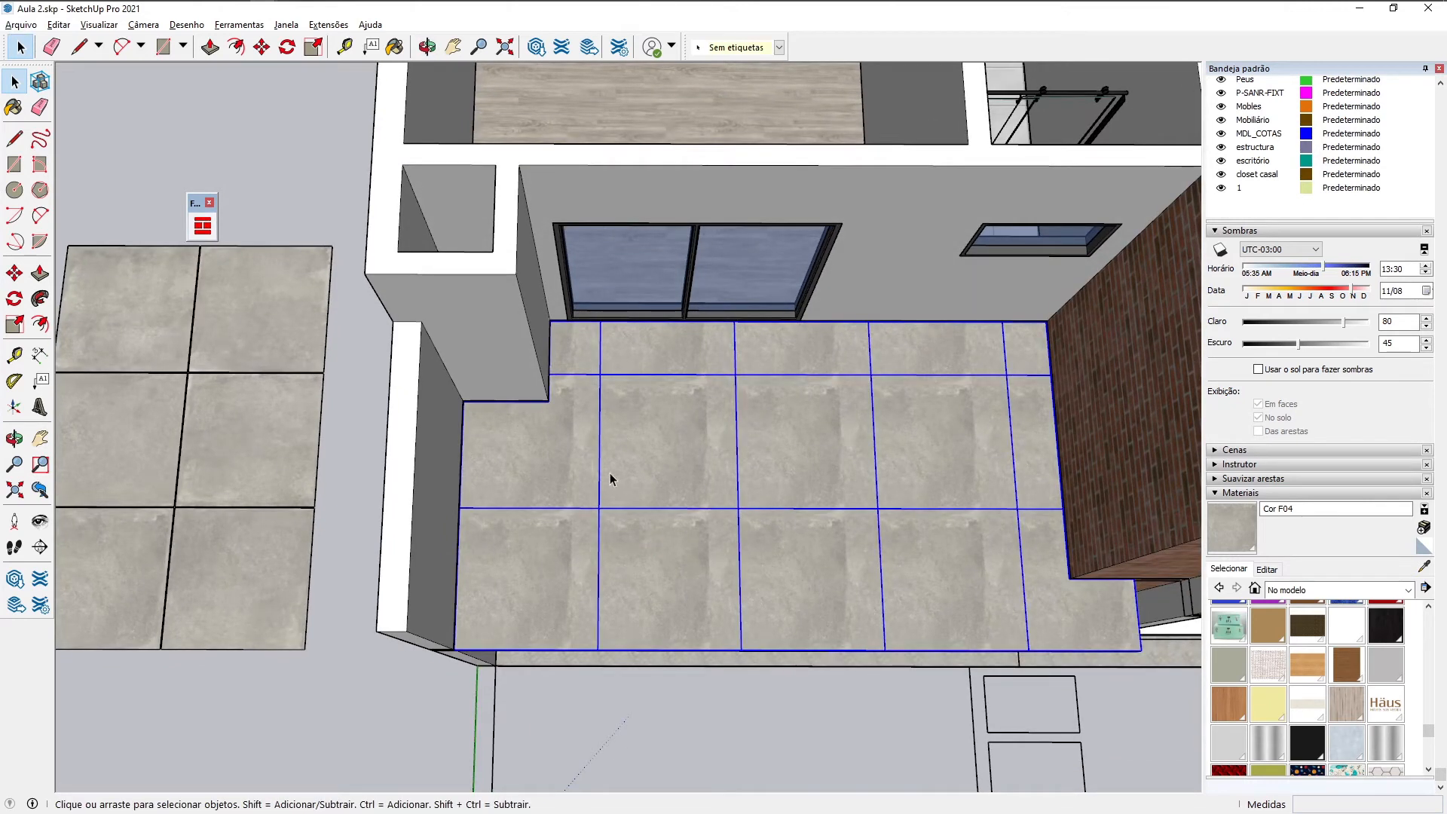
double_click(620, 430)
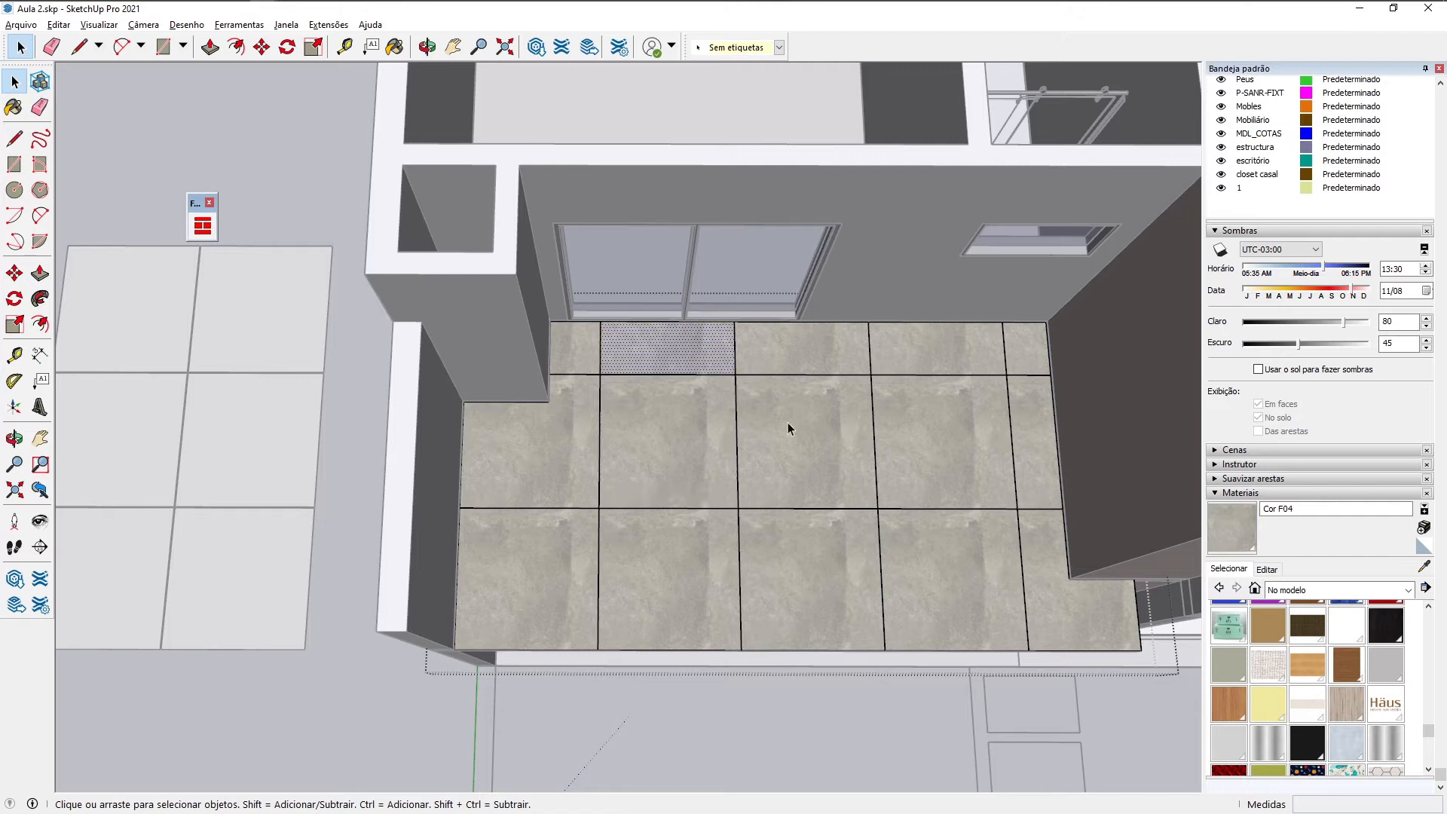
click(1422, 569)
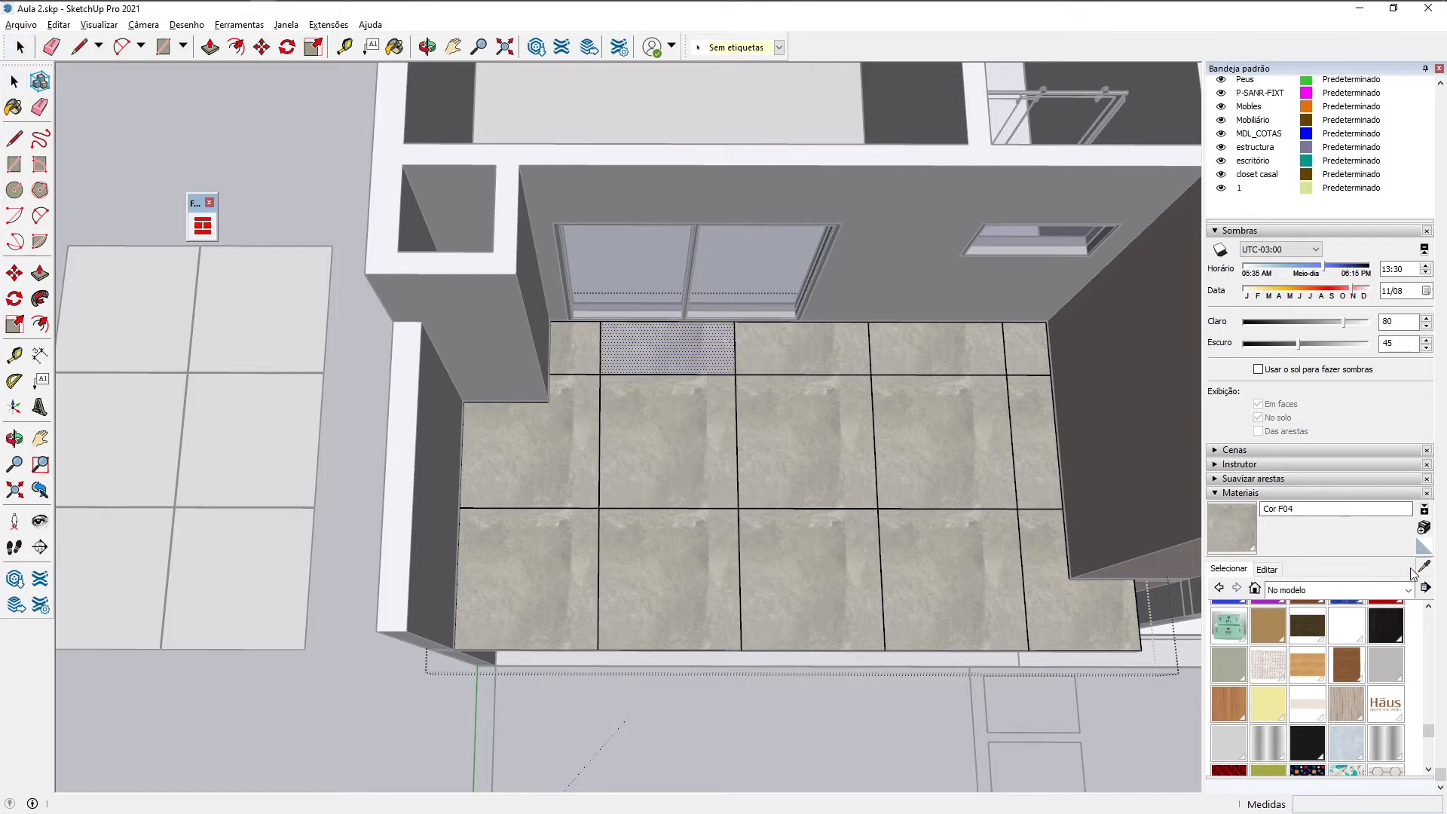
click(281, 311)
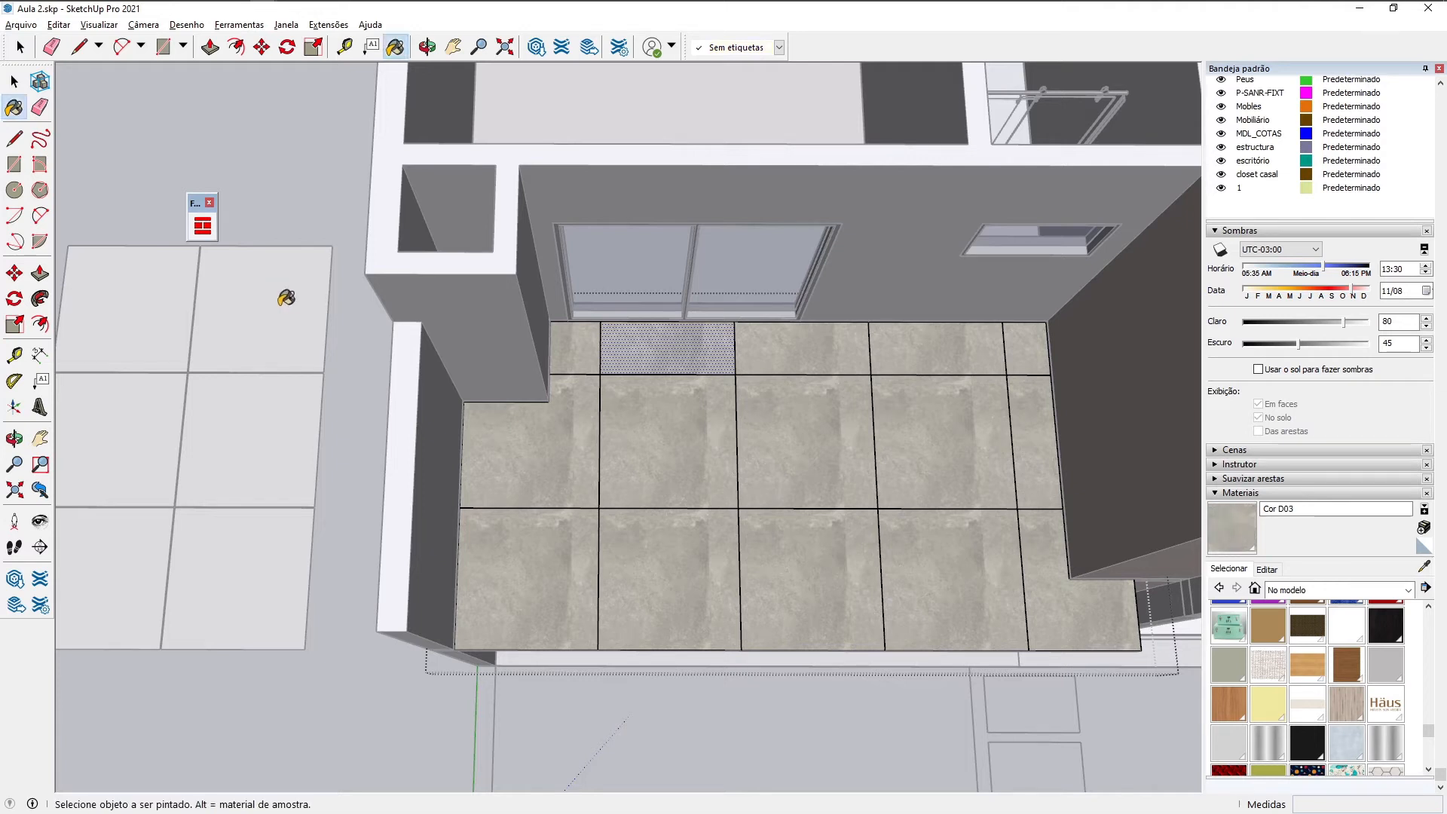
click(648, 482)
Step: Sample Cor E01 from the loose tiles and paint the third middle-row tile and the fourth front-row tile
click(1424, 566)
click(173, 310)
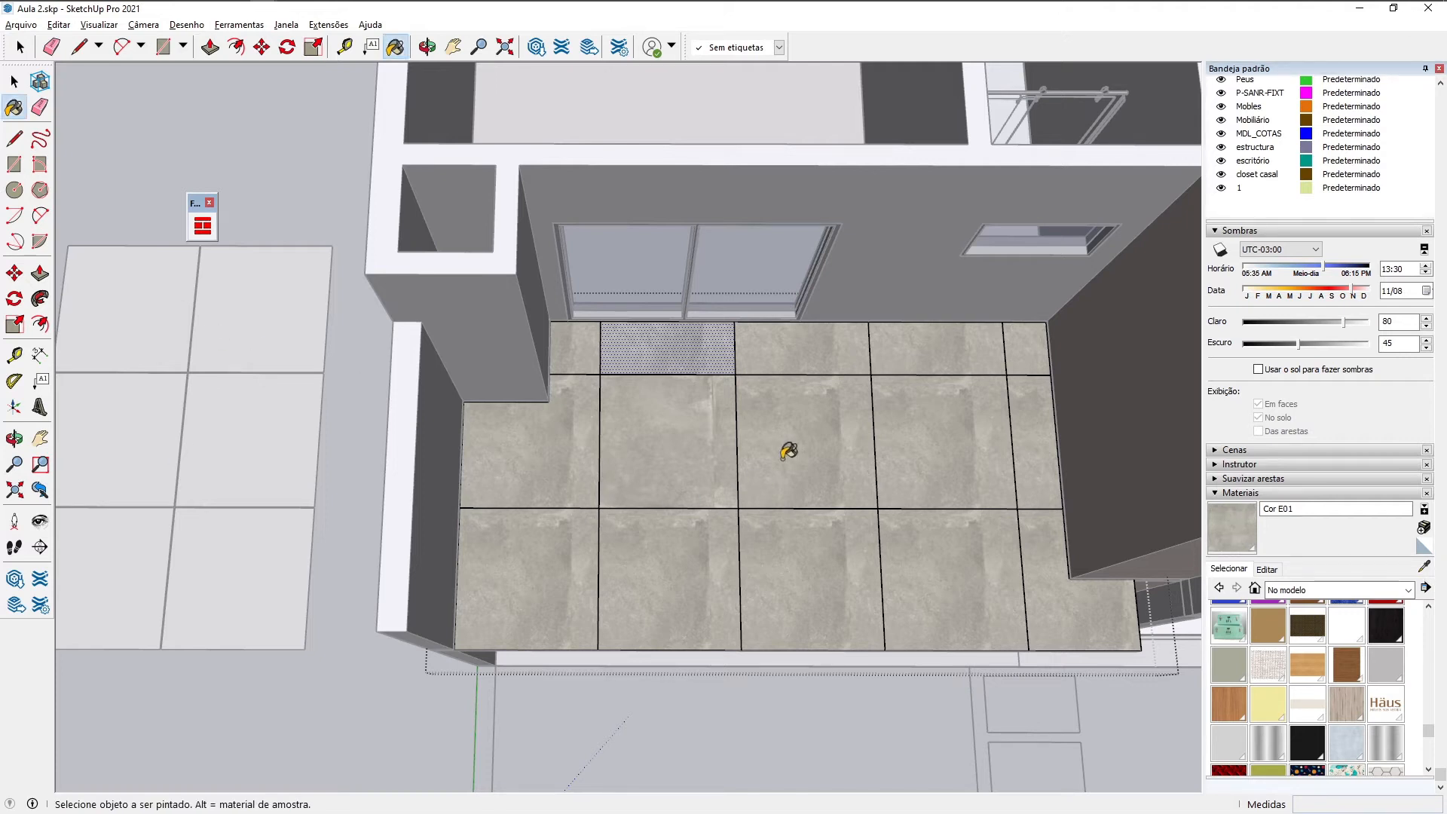
click(786, 454)
click(962, 549)
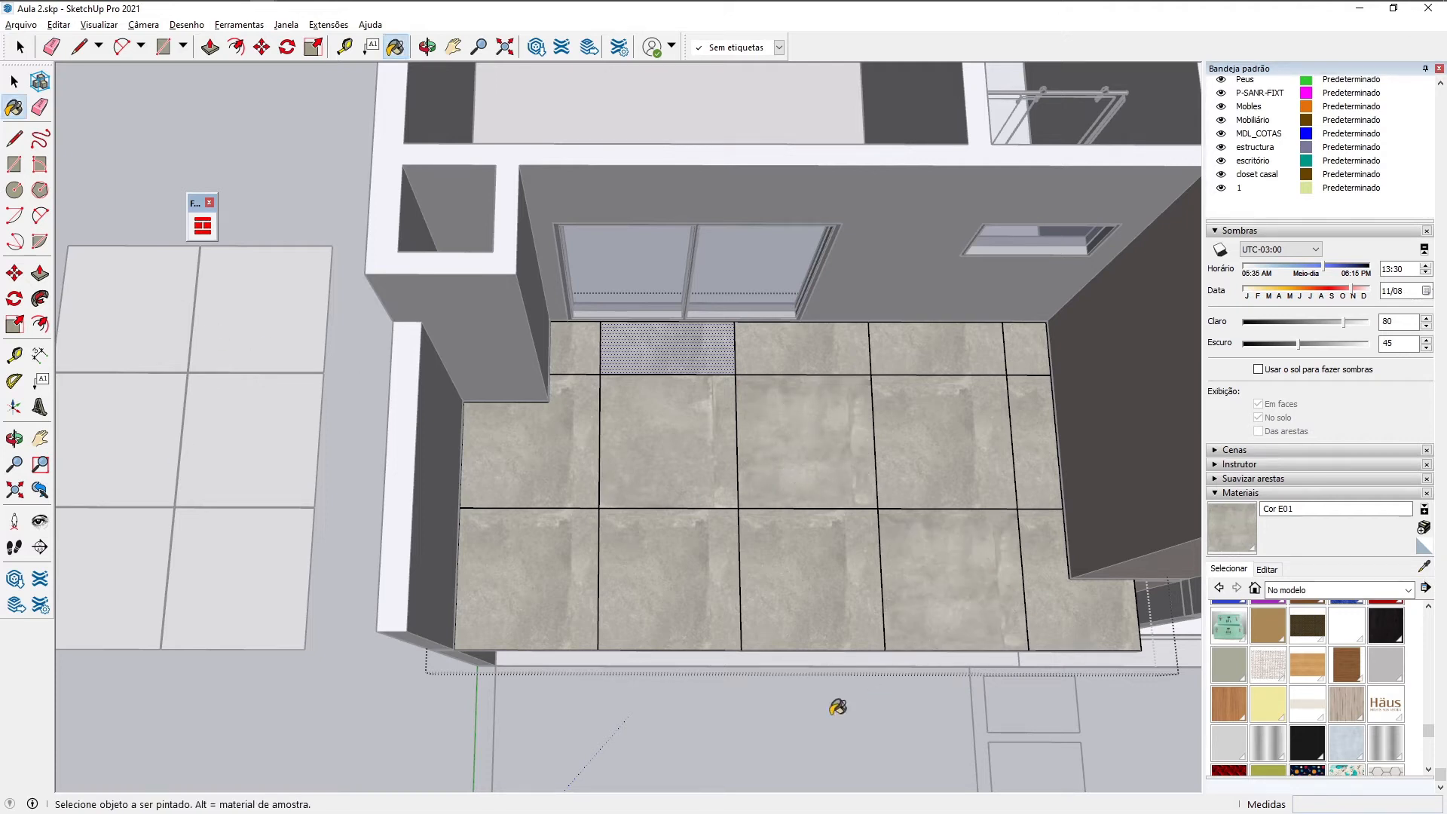
Step: Paint more tiles near the balcony's front with sampled variants including Cor D08 and Cor E05, and close the group
click(185, 612)
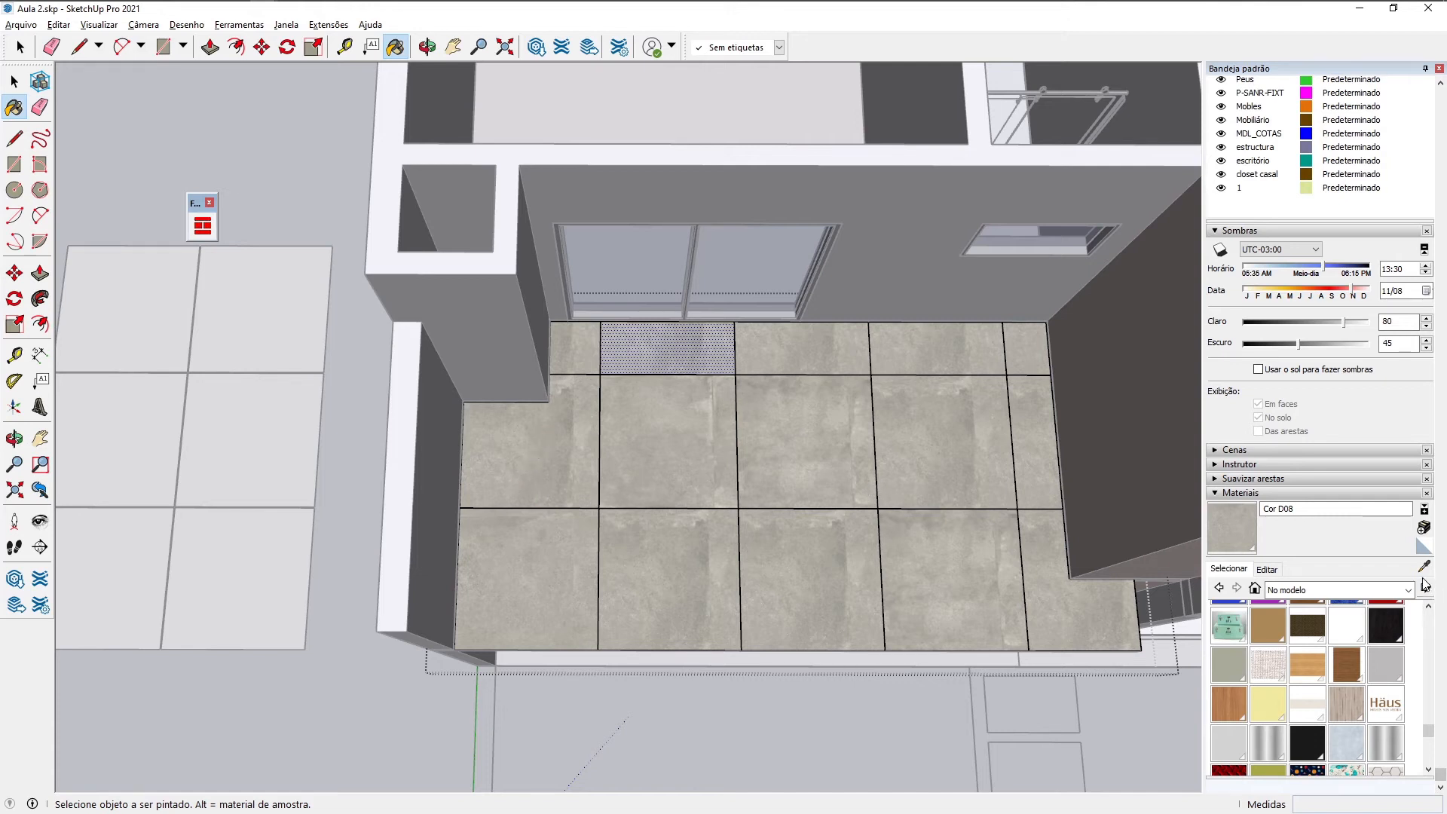
alt+click(150, 524)
alt+click(223, 611)
click(718, 597)
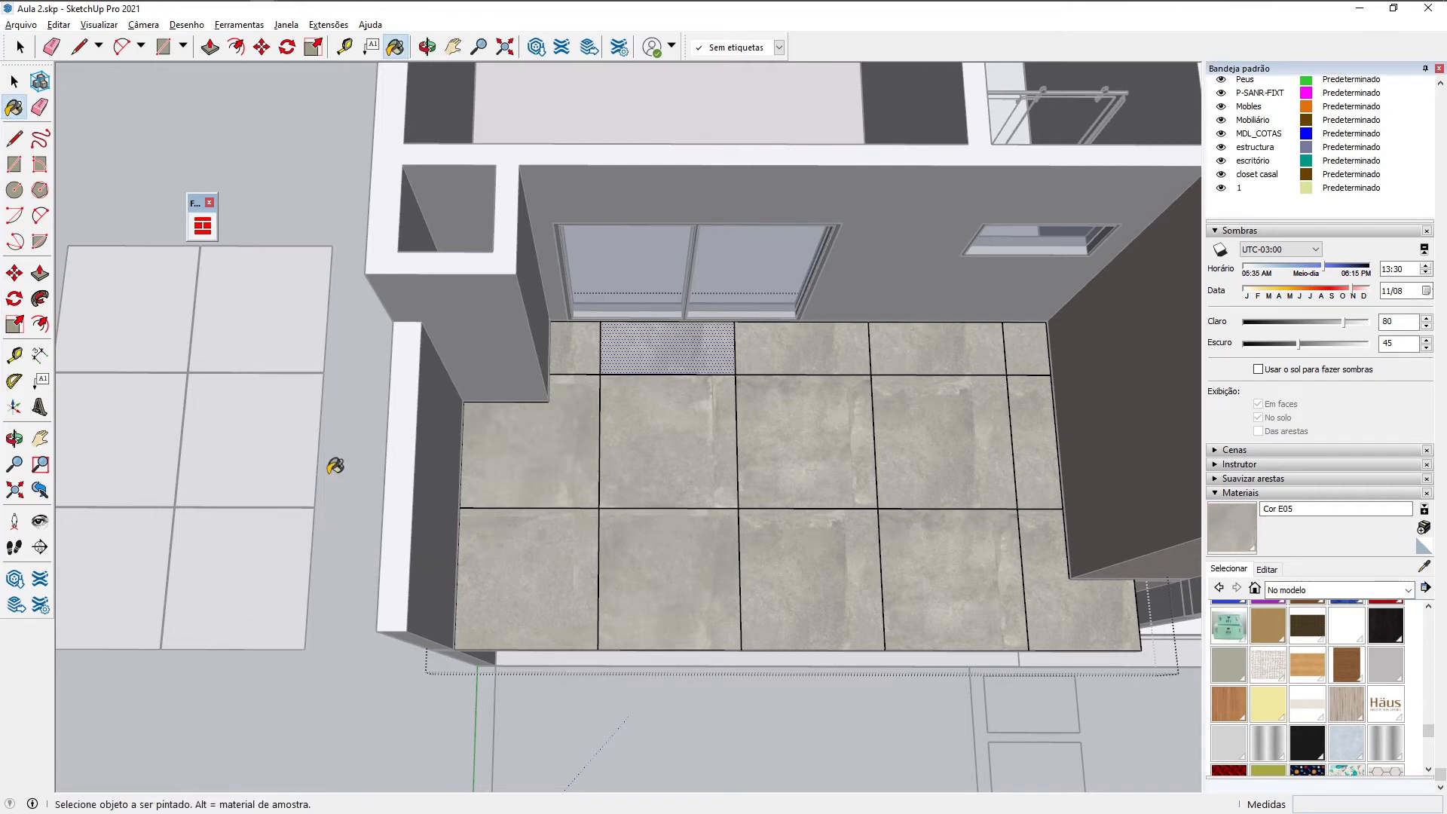
click(14, 81)
click(225, 161)
Step: Review the varied tile textures on the balcony floor from several angles
scroll(640, 339, down, 2)
middle_drag(678, 377, 473, 236)
scroll(670, 377, up, 2)
scroll(748, 528, up, 2)
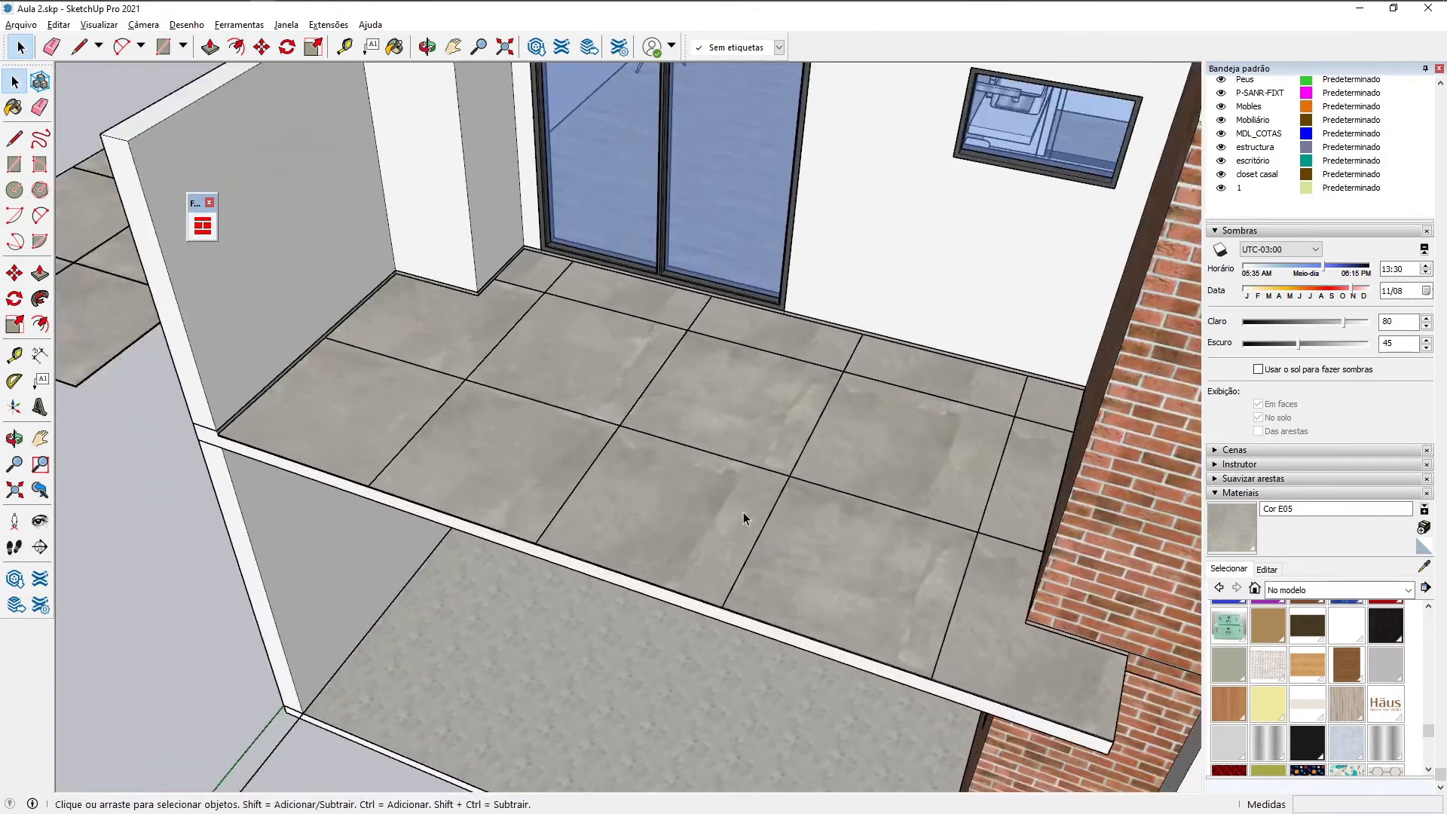
scroll(743, 513, down, 1)
middle_drag(324, 309, 625, 469)
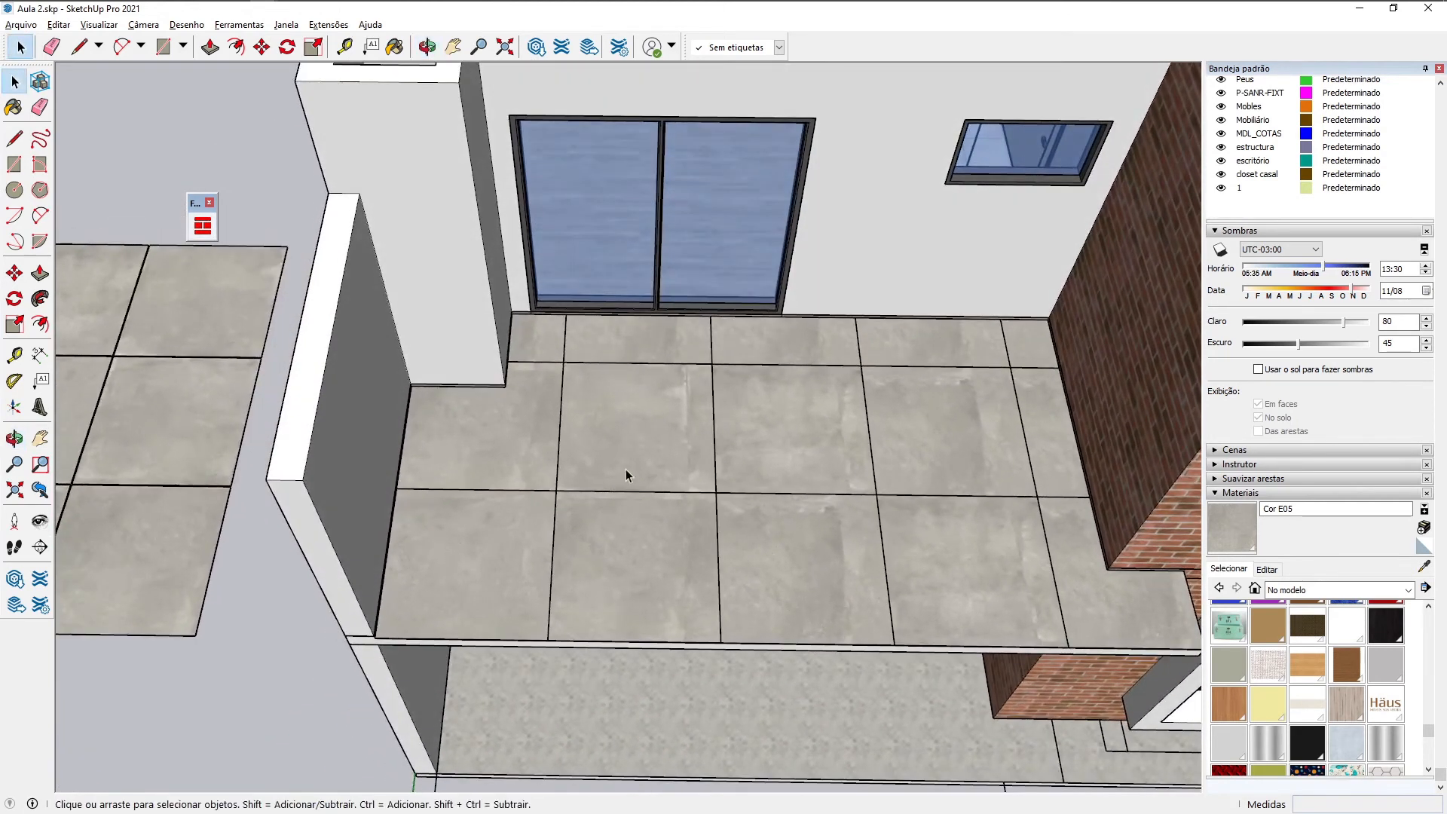
Step: Delete the six loose sample tiles beside the house
scroll(433, 446, down, 5)
scroll(477, 420, up, 4)
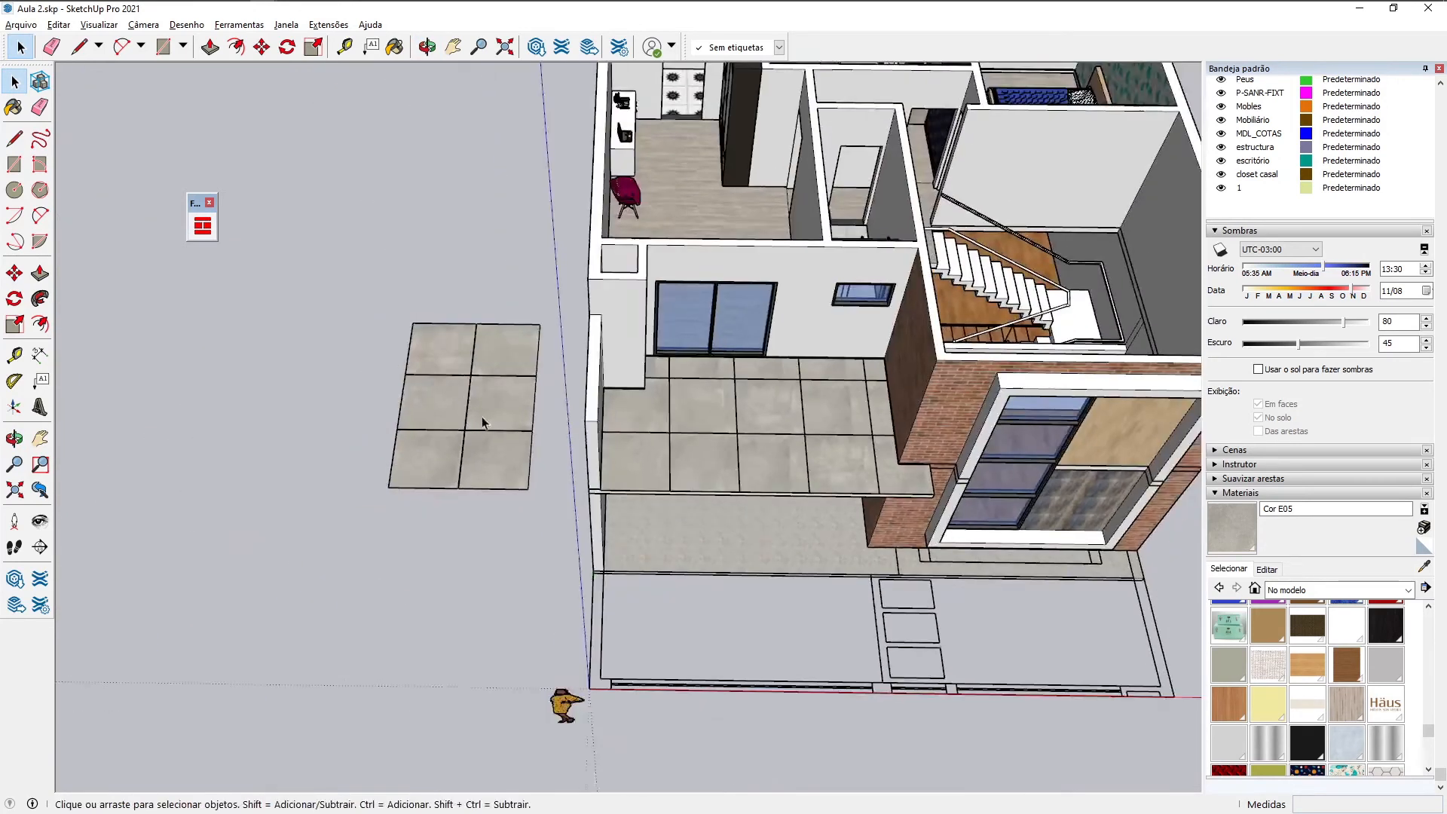
middle_drag(488, 419, 528, 452)
key(Delete)
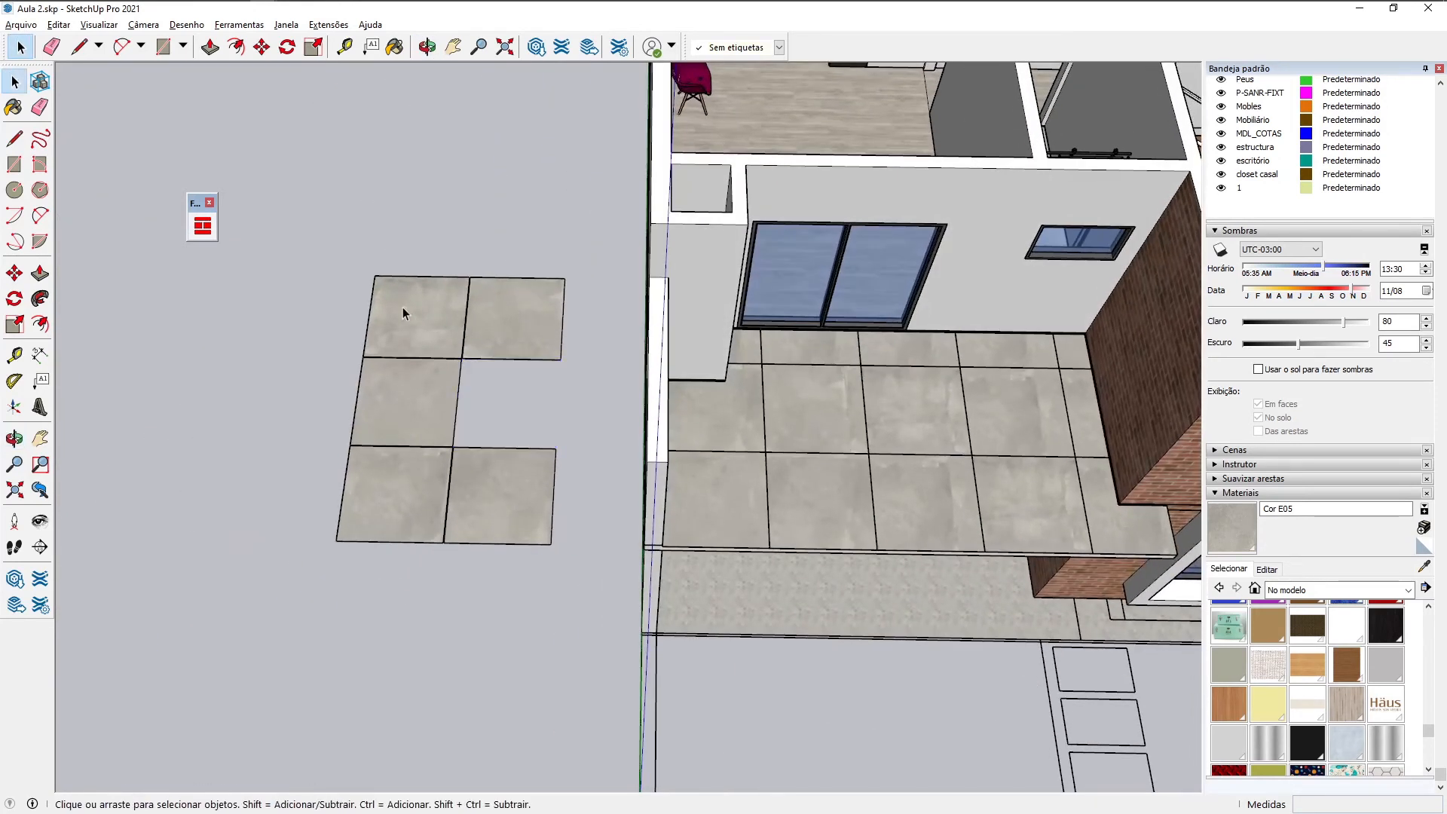
click(403, 306)
key(Delete)
click(498, 320)
key(Delete)
click(452, 384)
key(Delete)
click(490, 504)
key(Delete)
click(381, 497)
key(Delete)
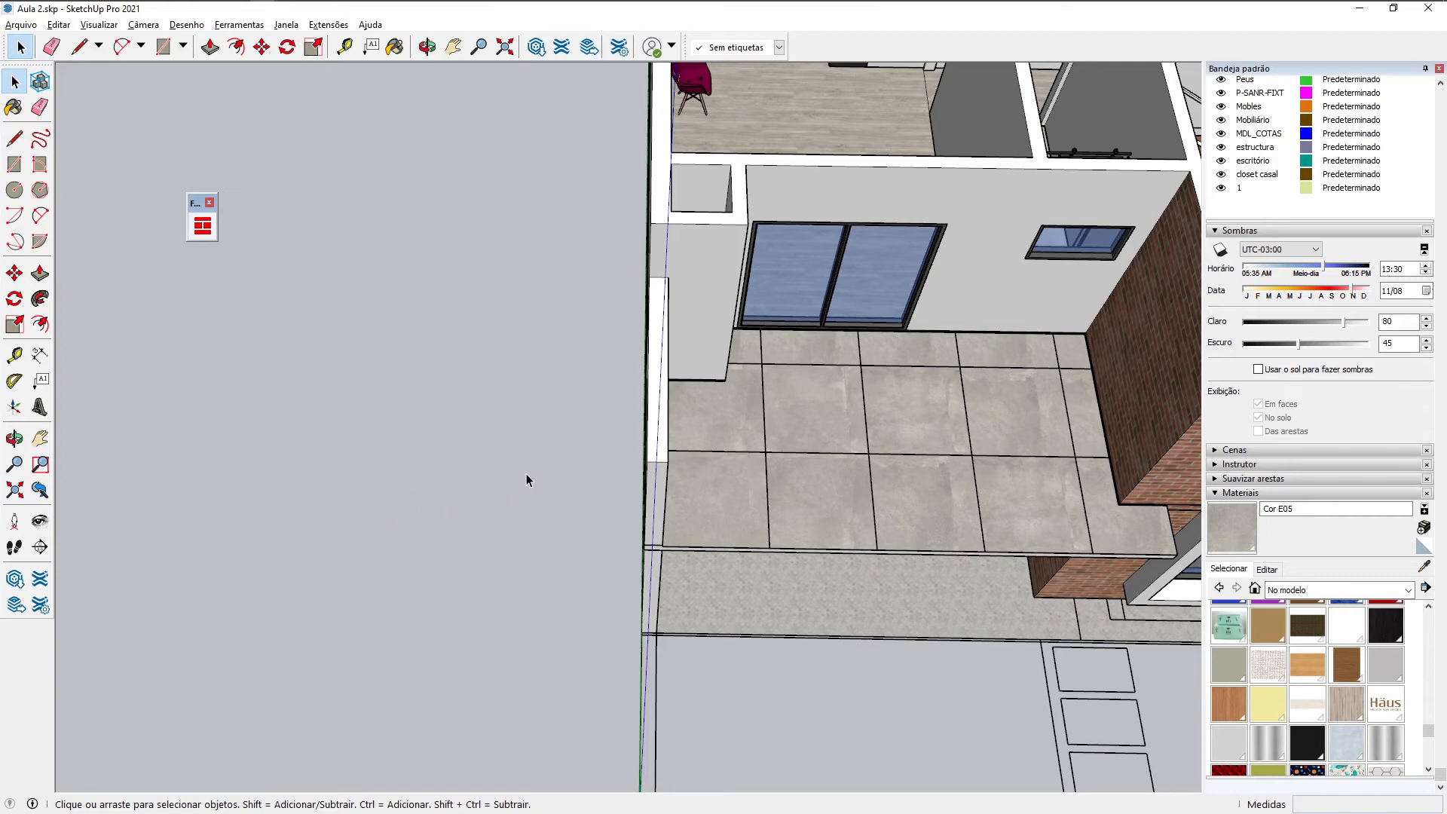
Step: Draw a rectangle covering the bathroom's long wall, from its lower corner by the door to the opposite upper corner
mouse_move(835, 449)
middle_down()
mouse_move(740, 484)
mouse_move(704, 420)
mouse_move(839, 326)
mouse_move(633, 444)
mouse_move(851, 429)
middle_up()
scroll(536, 237, up, 5)
middle_drag(536, 236, 663, 345)
key(space)
scroll(555, 332, down, 1)
click(630, 351)
scroll(630, 351, down, 6)
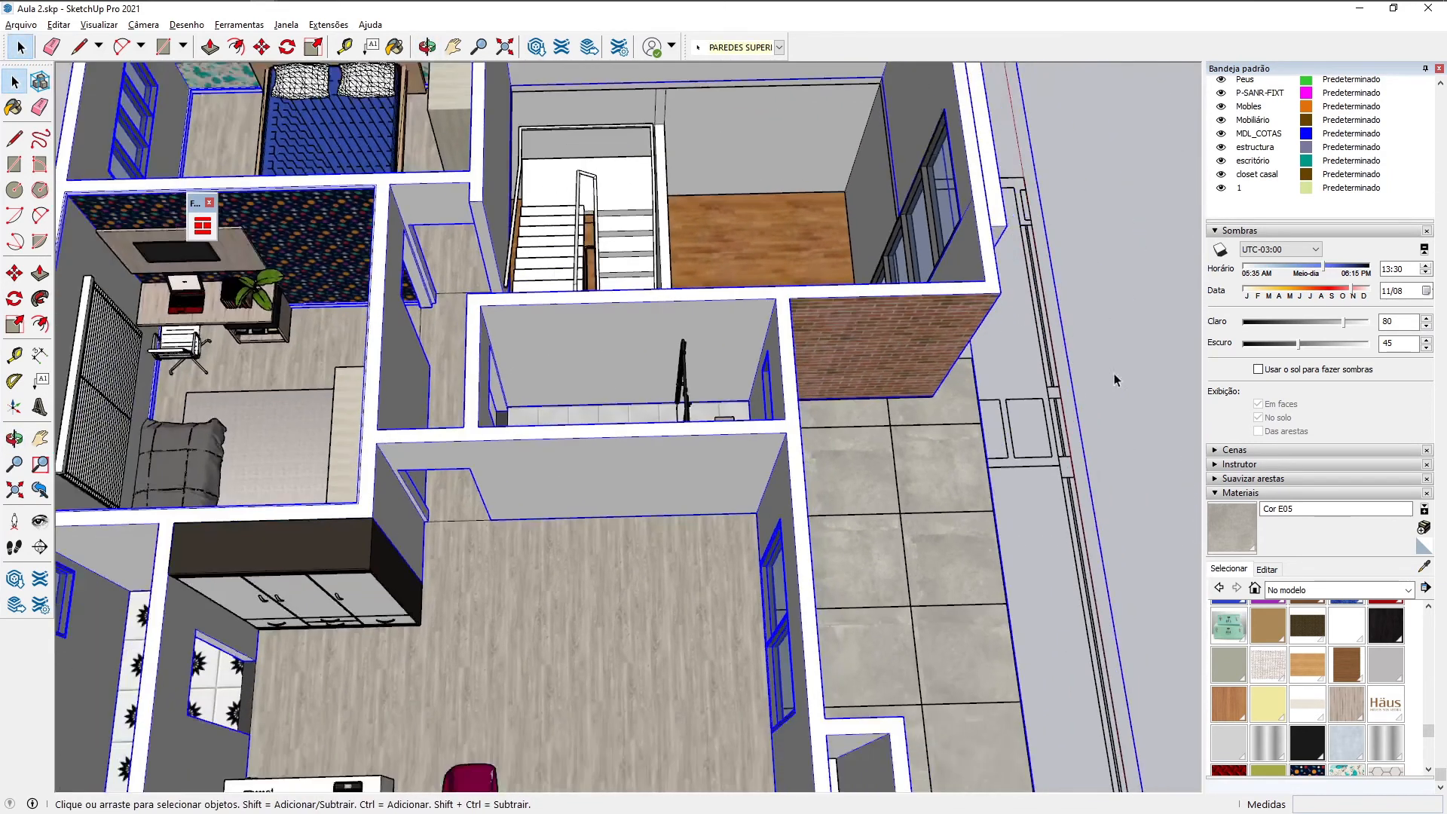
scroll(648, 369, up, 3)
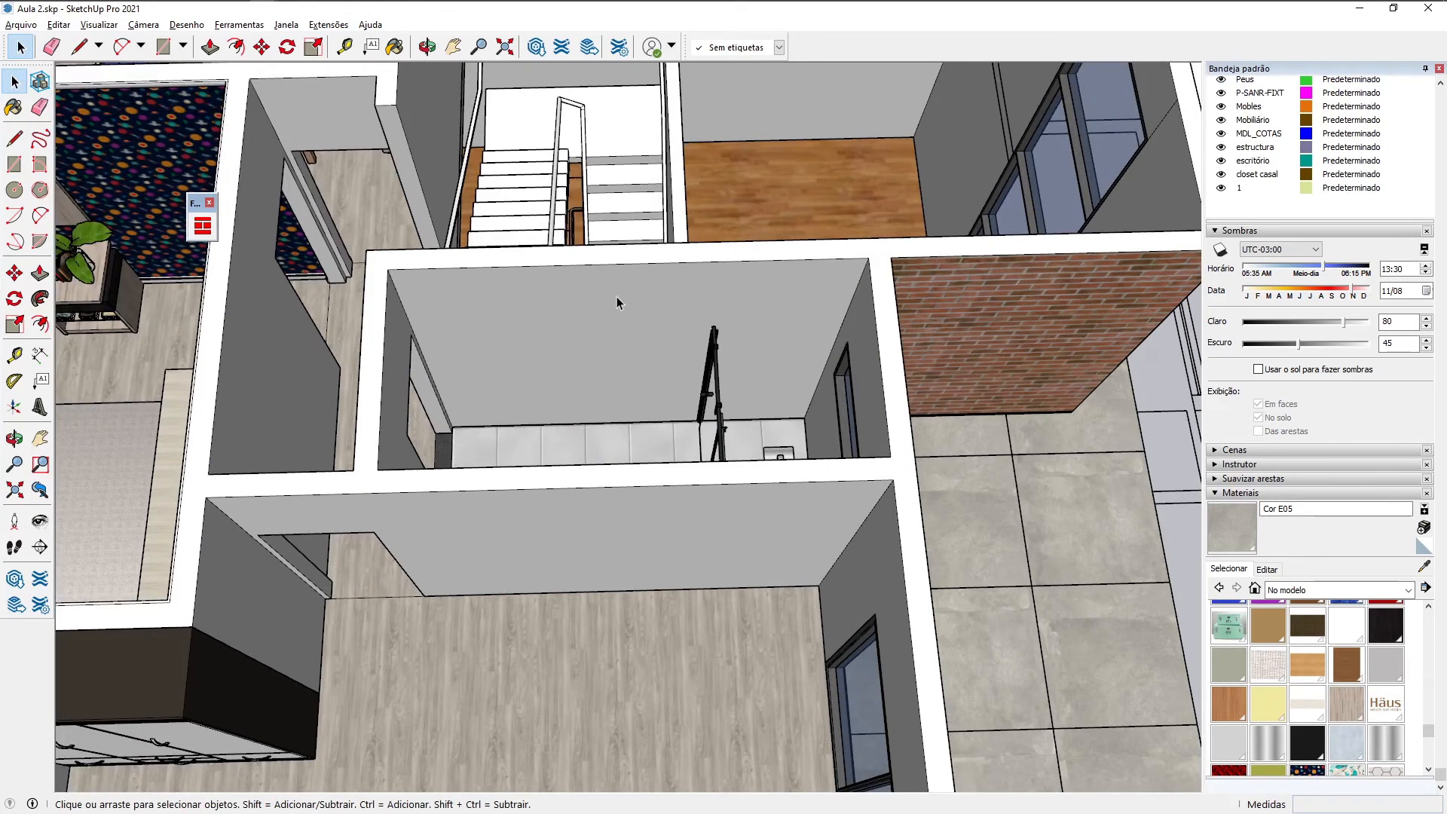
middle_drag(616, 303, 562, 345)
middle_drag(570, 396, 511, 391)
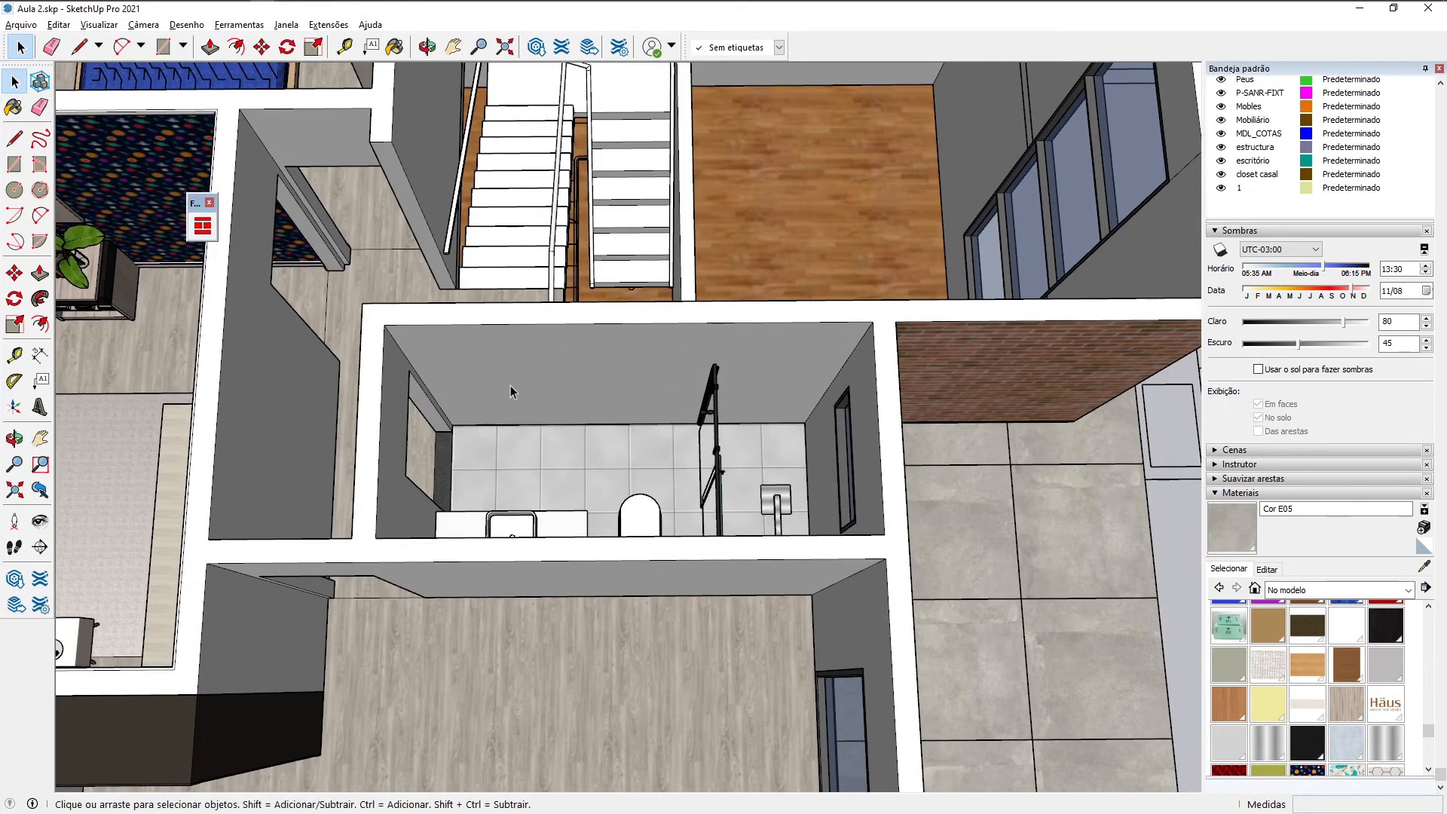
key(r)
scroll(485, 410, up, 4)
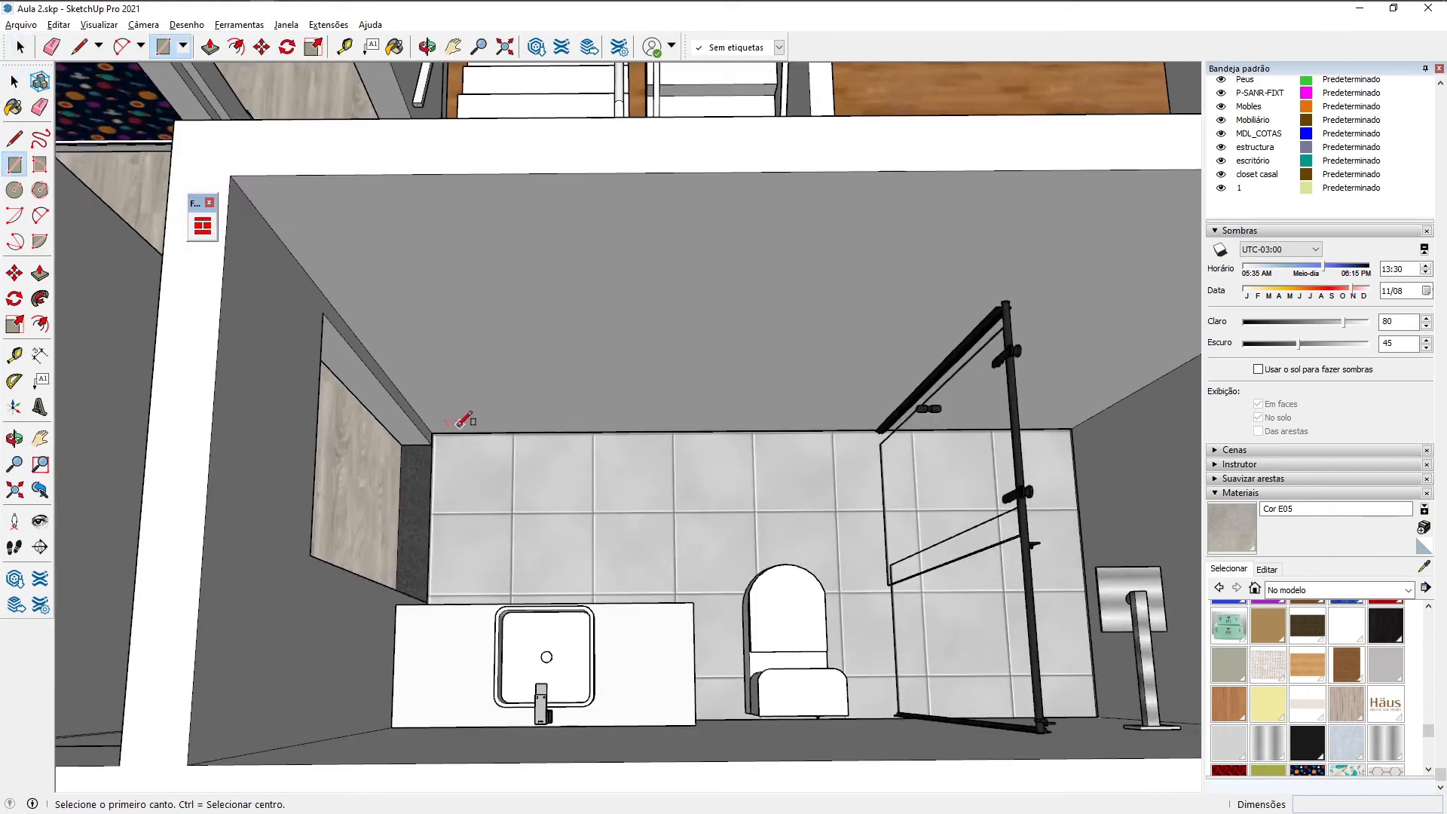
click(434, 431)
scroll(434, 431, down, 3)
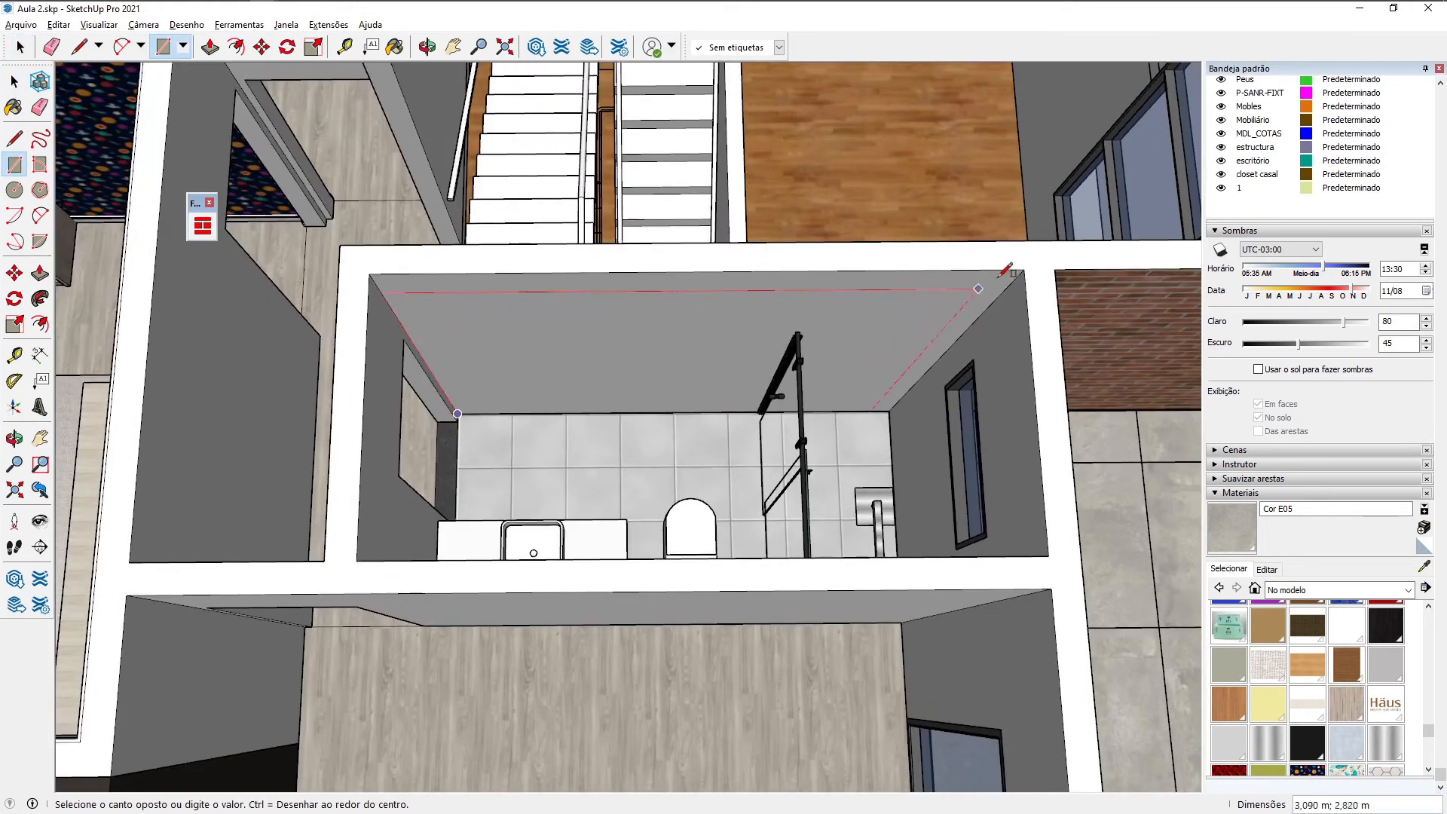
click(1023, 269)
Step: Make the bathroom wall rectangle into a group
key(space)
click(921, 305)
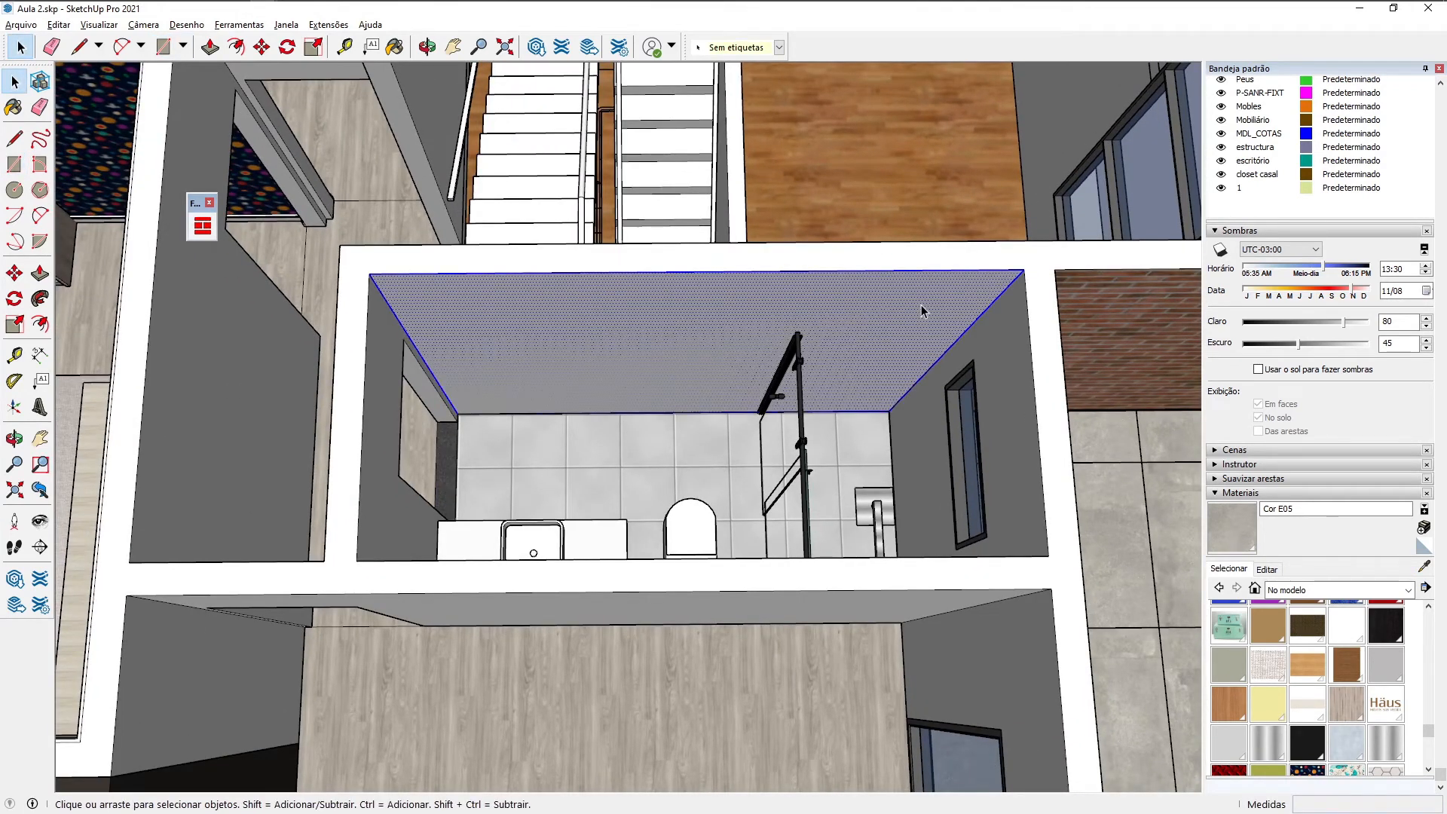
right_click(921, 304)
click(969, 436)
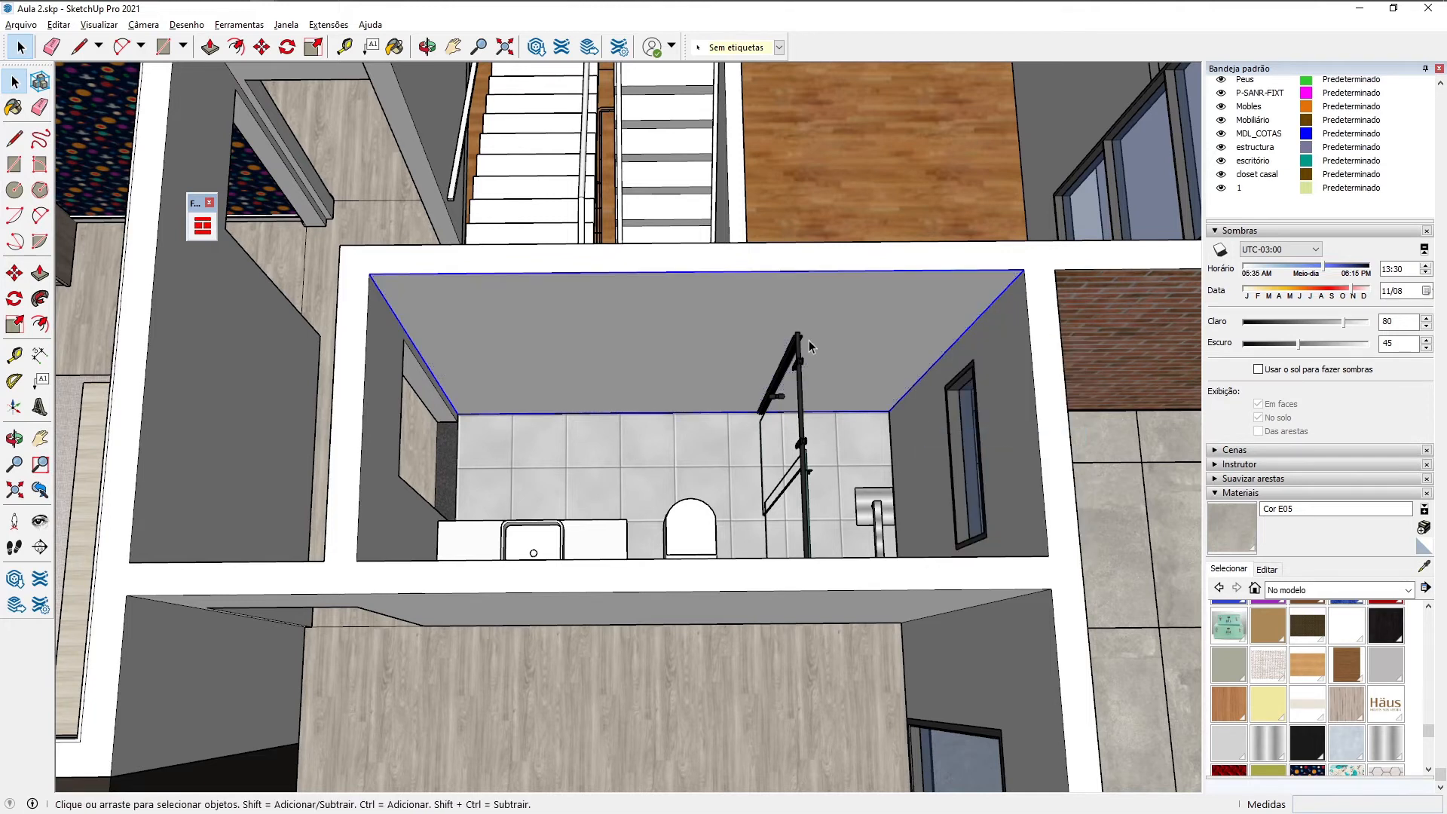
Step: Open the bathroom wall rectangle's group for editing and choose the grey Cor M03 from the Cores collection as the current material
double_click(591, 297)
middle_drag(594, 300, 902, 446)
click(1366, 595)
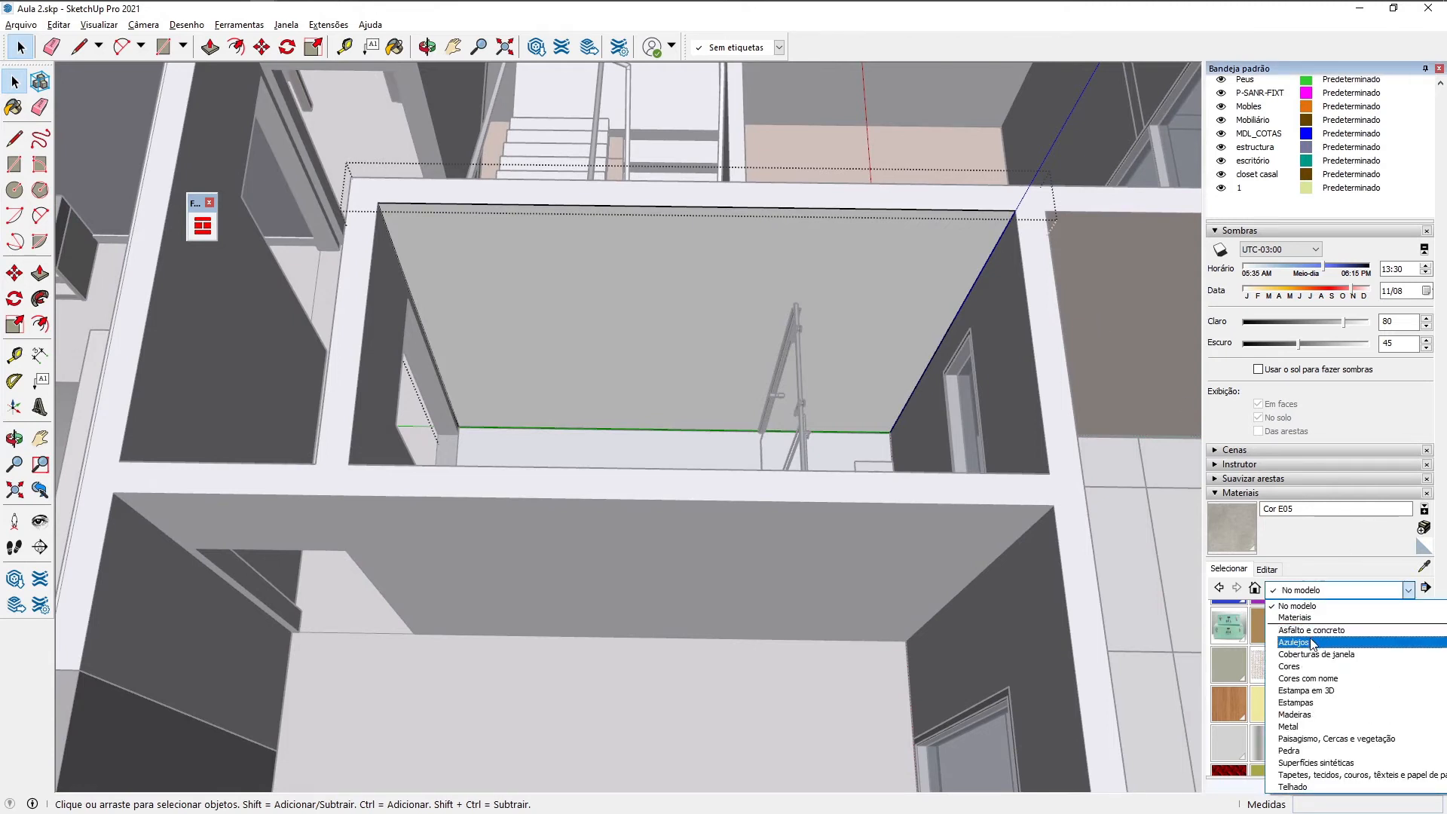
click(1311, 666)
scroll(1309, 612, down, 15)
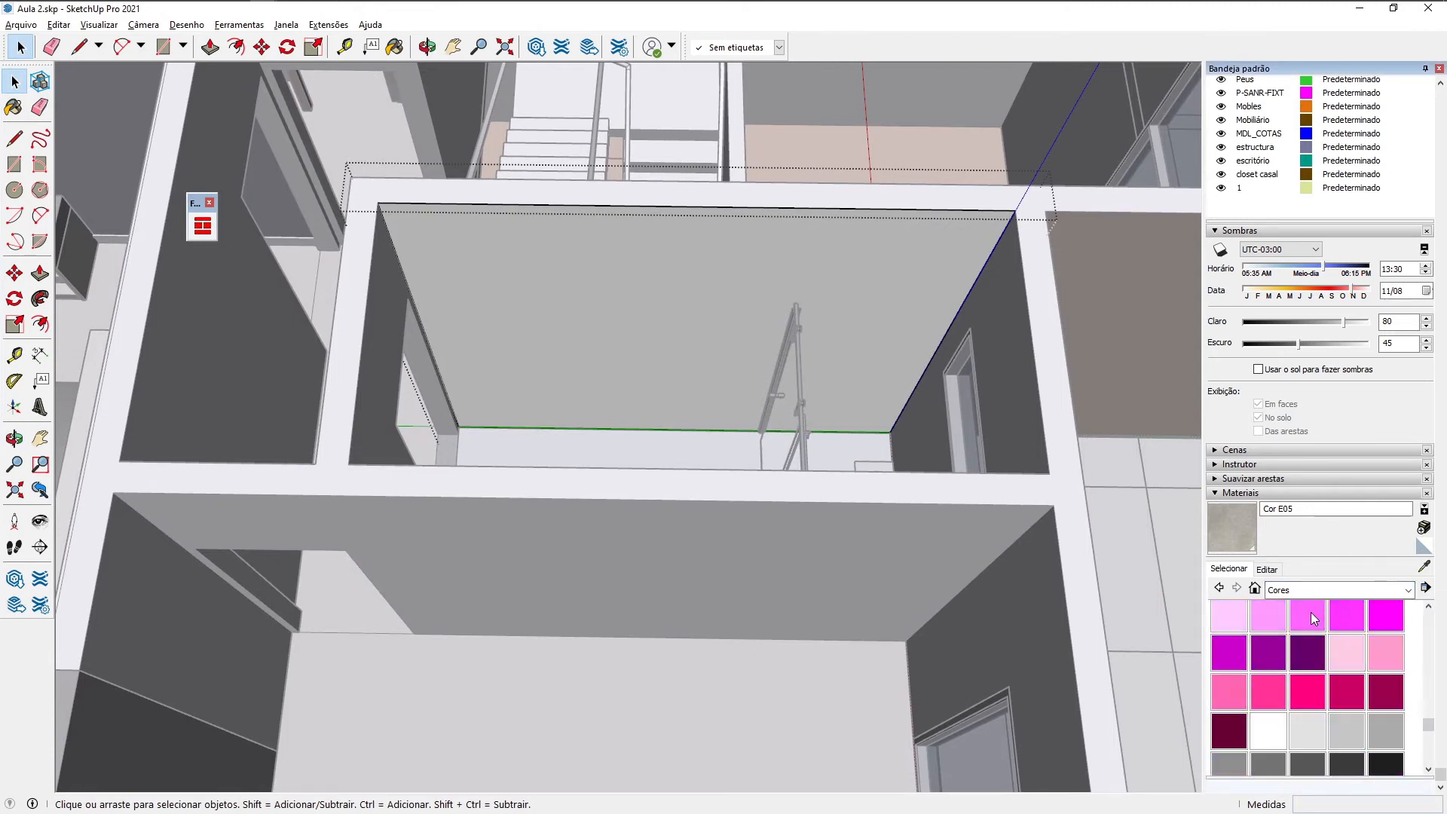
click(1386, 649)
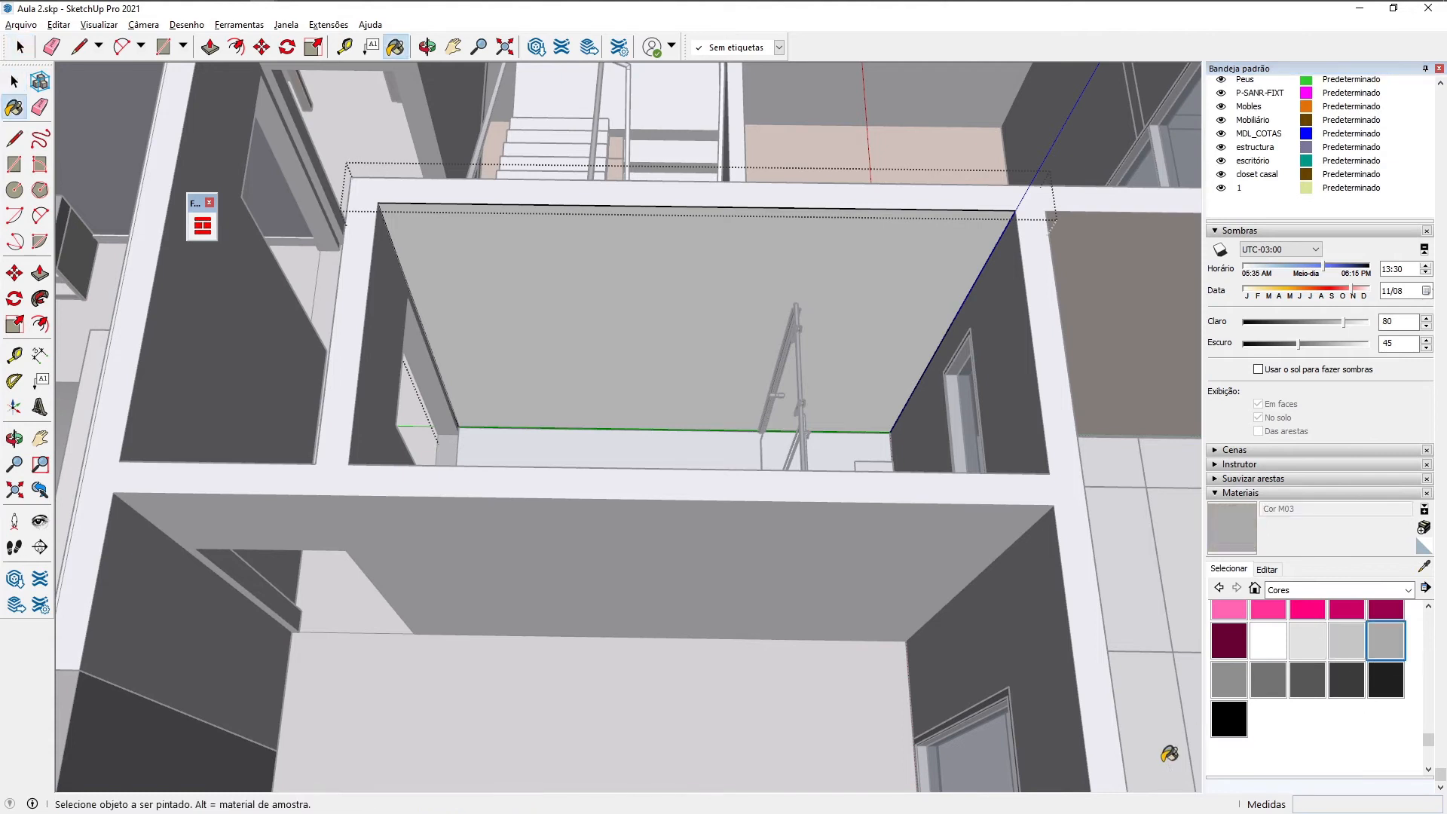
Step: Cover the bathroom wall rectangle with FloorGenerator Hexagons using 300 mm sides, 2 mm gap width, 8 mm gap depth and a Center origin
click(209, 232)
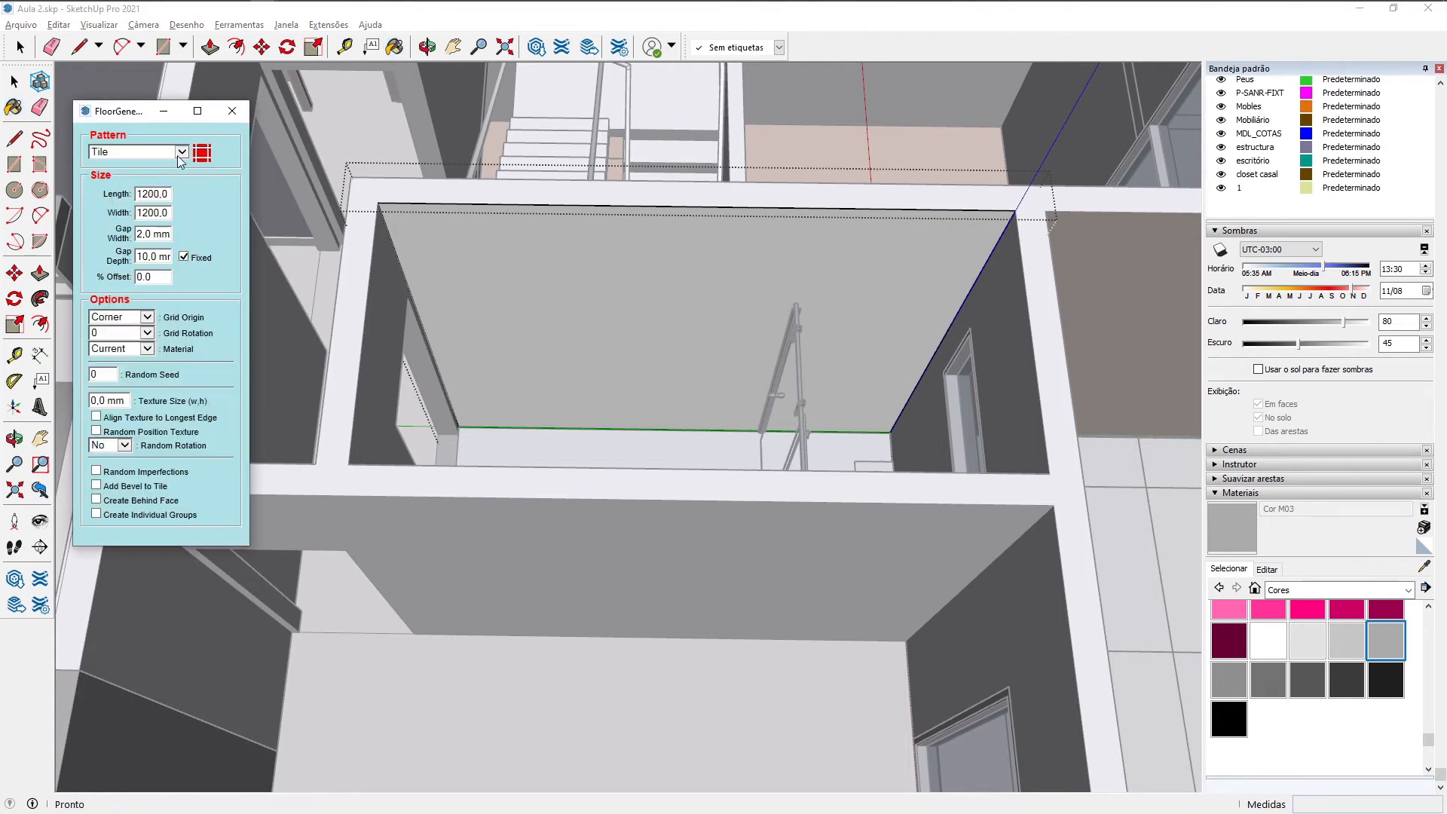
click(180, 154)
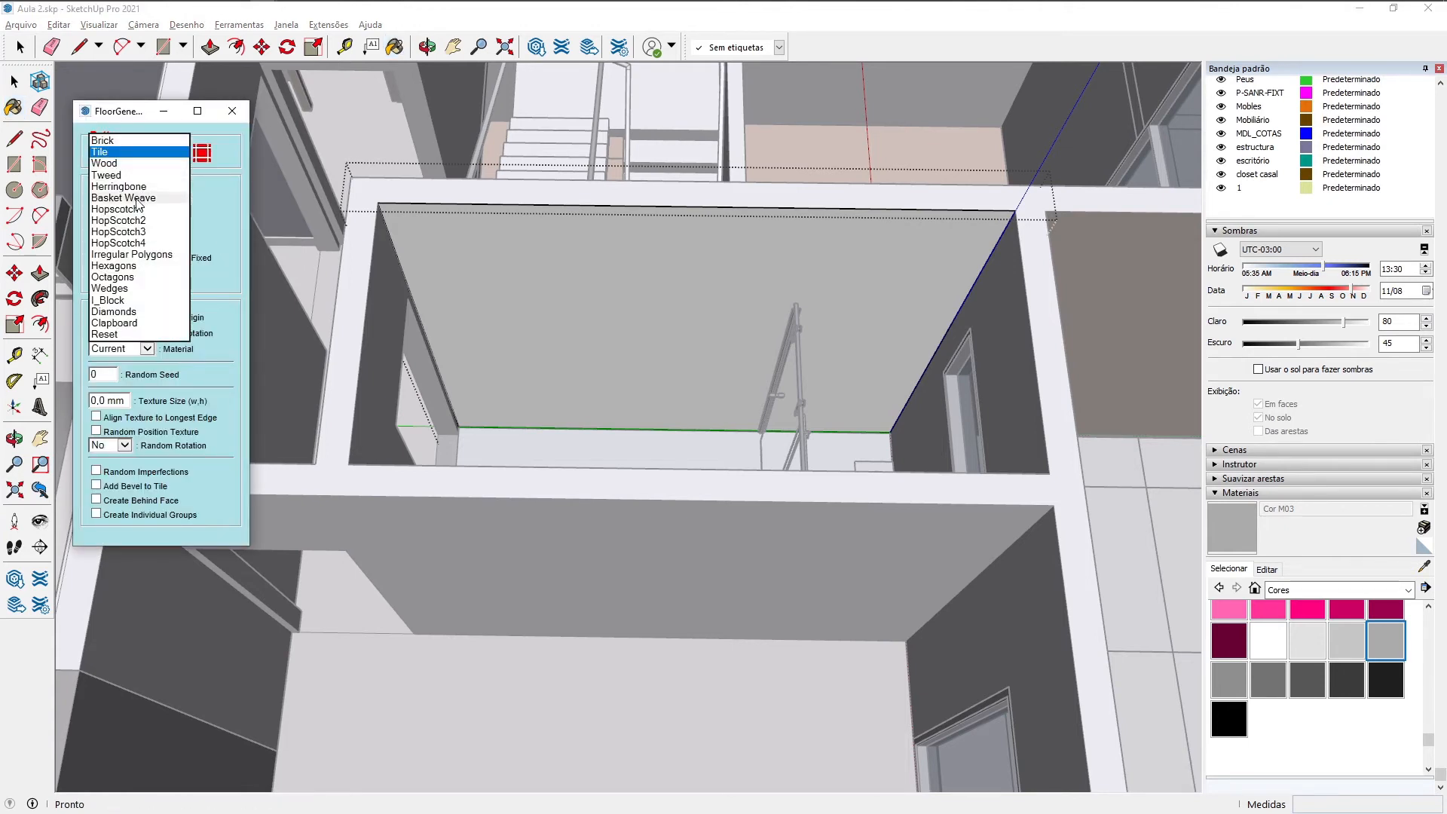
click(121, 266)
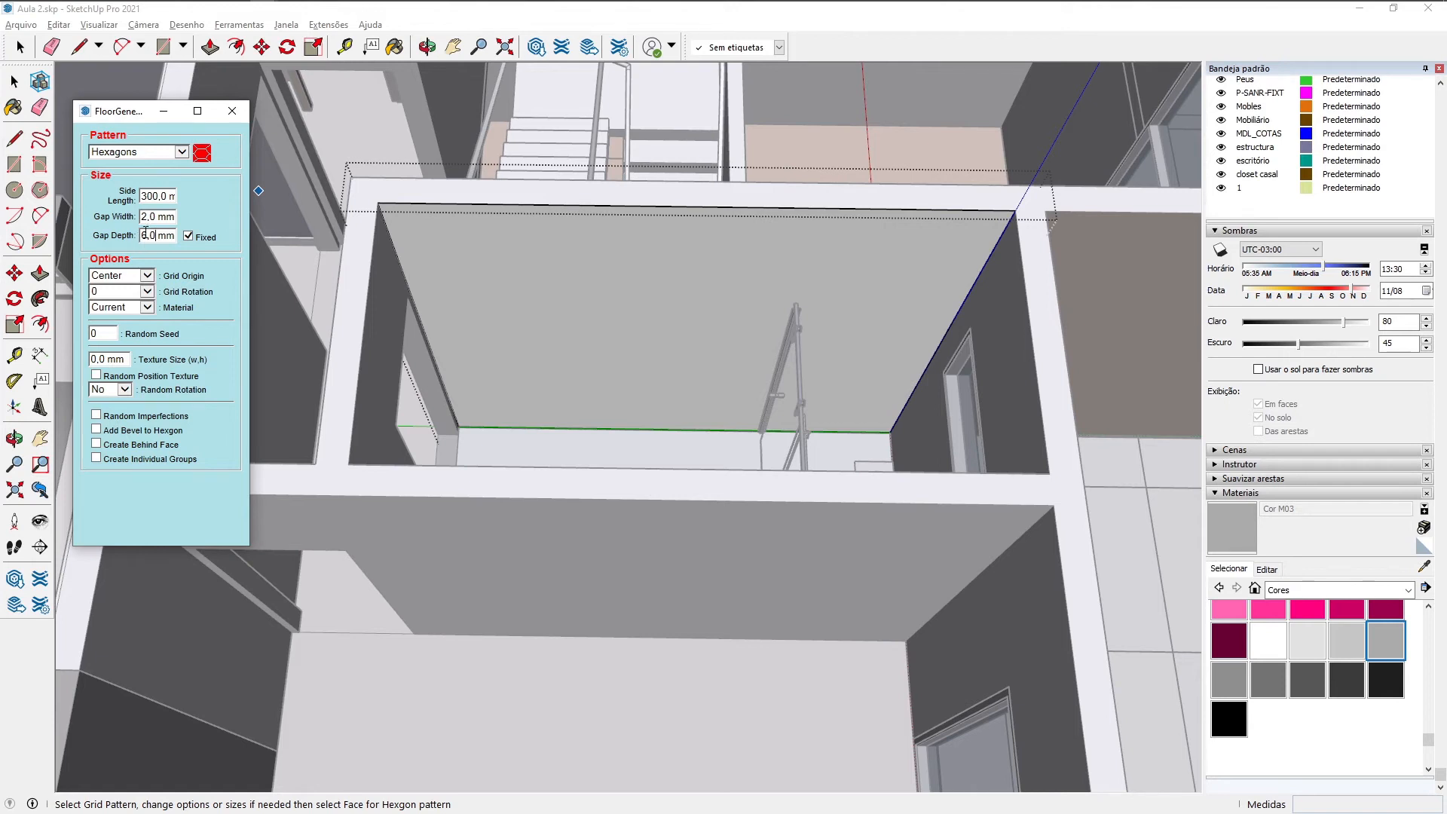
key(BackSpace)
click(147, 276)
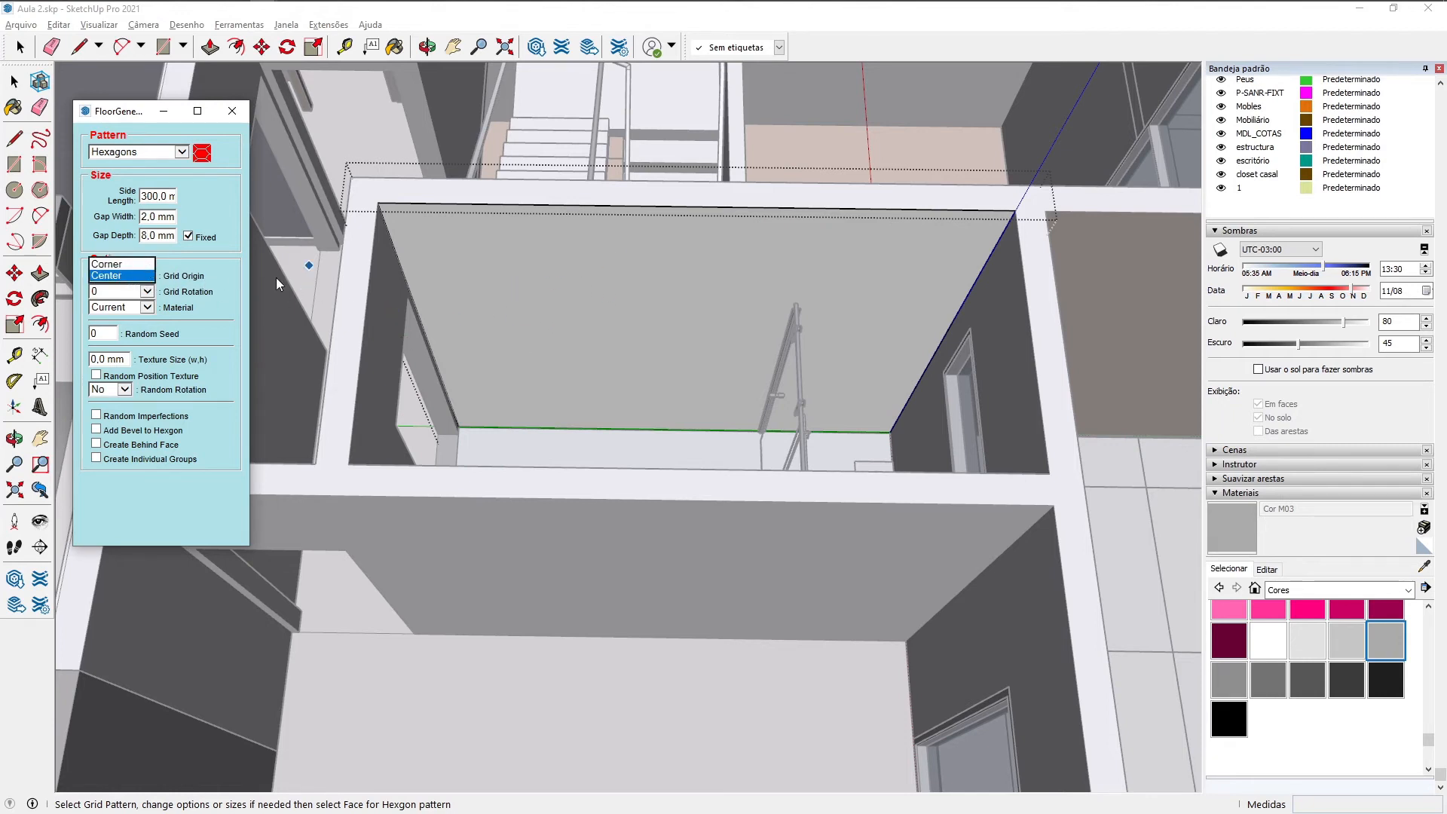
click(195, 278)
click(687, 308)
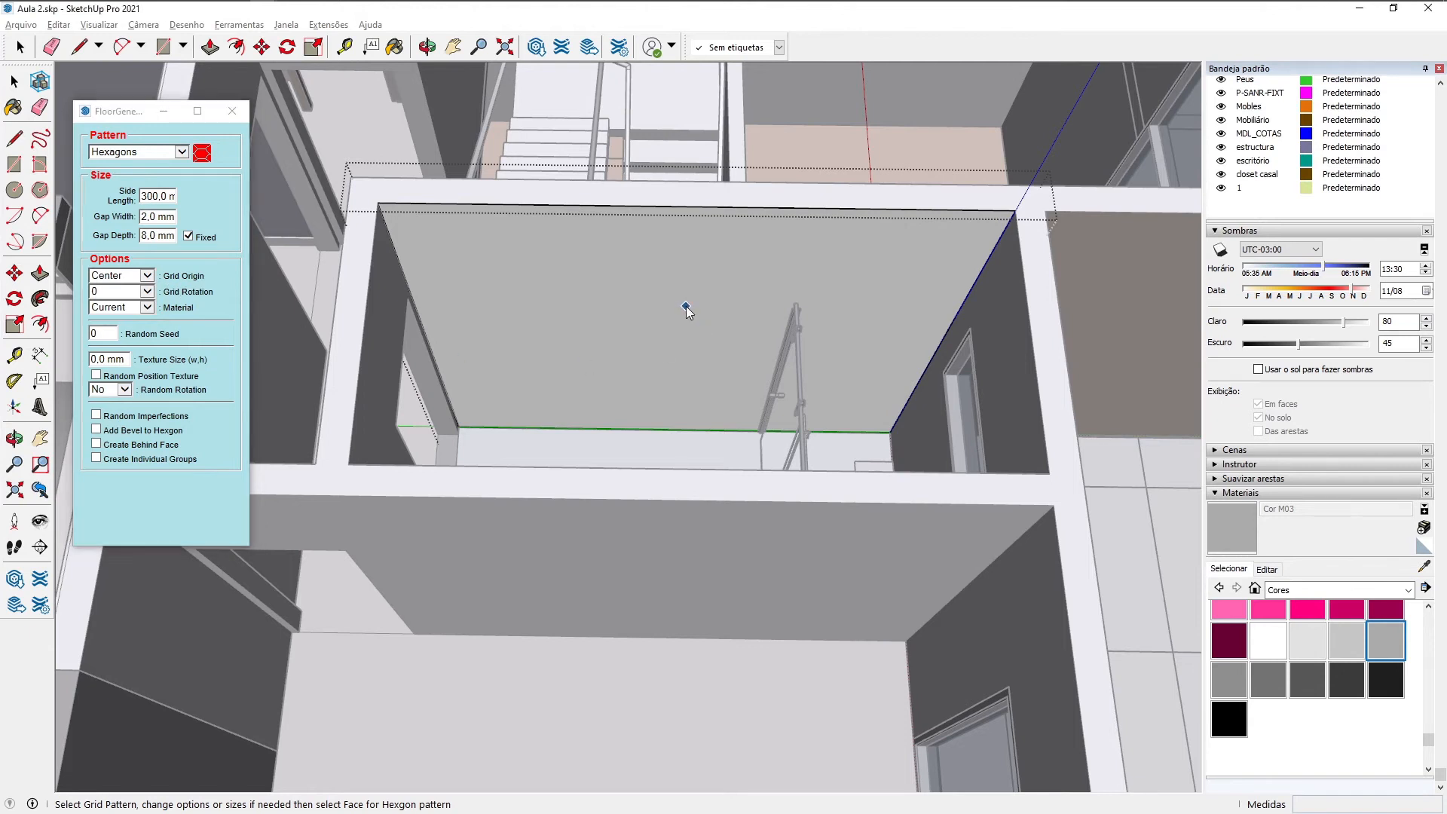
middle_drag(687, 308, 867, 354)
scroll(640, 341, up, 5)
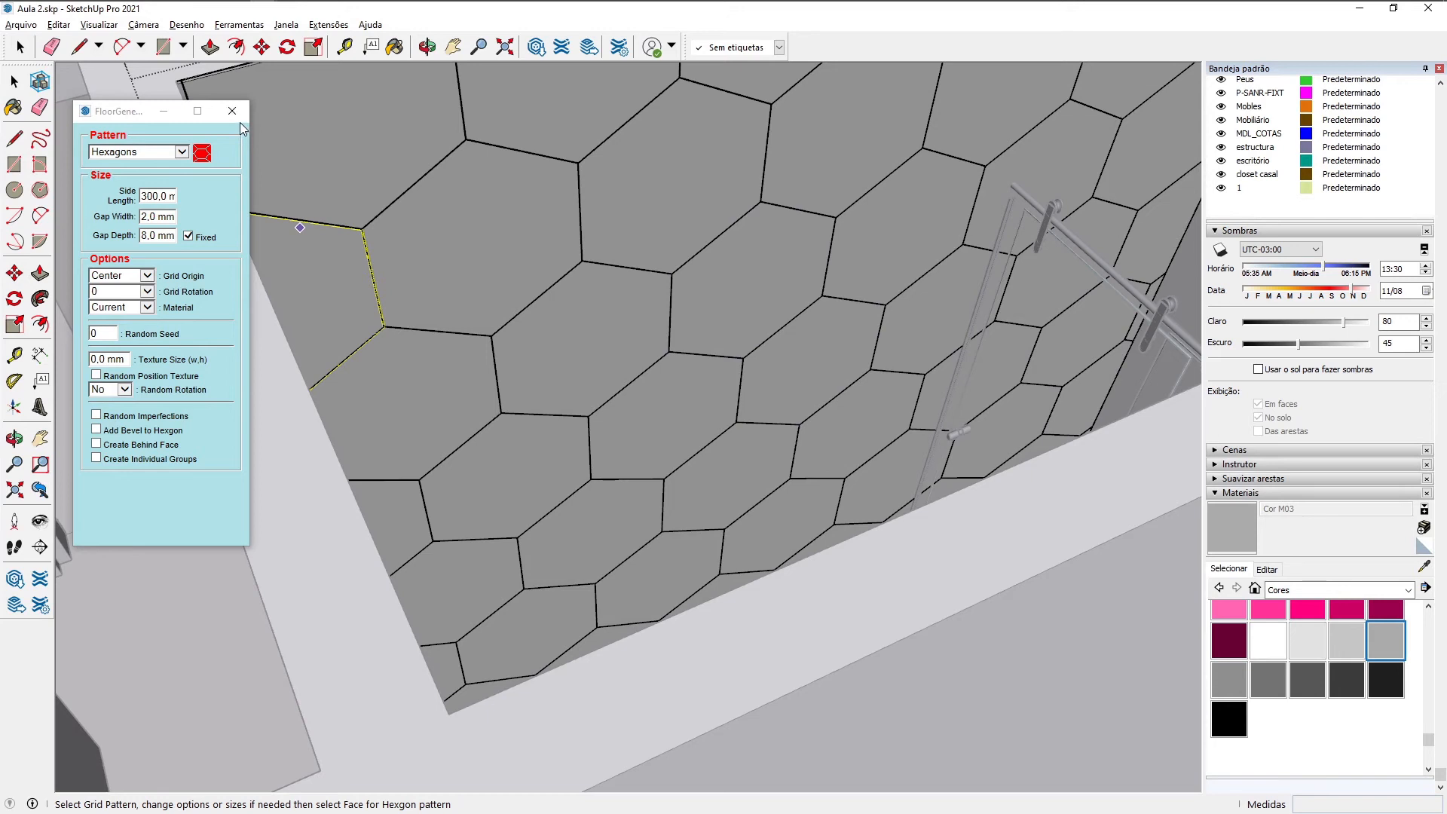
middle_drag(556, 265, 528, 455)
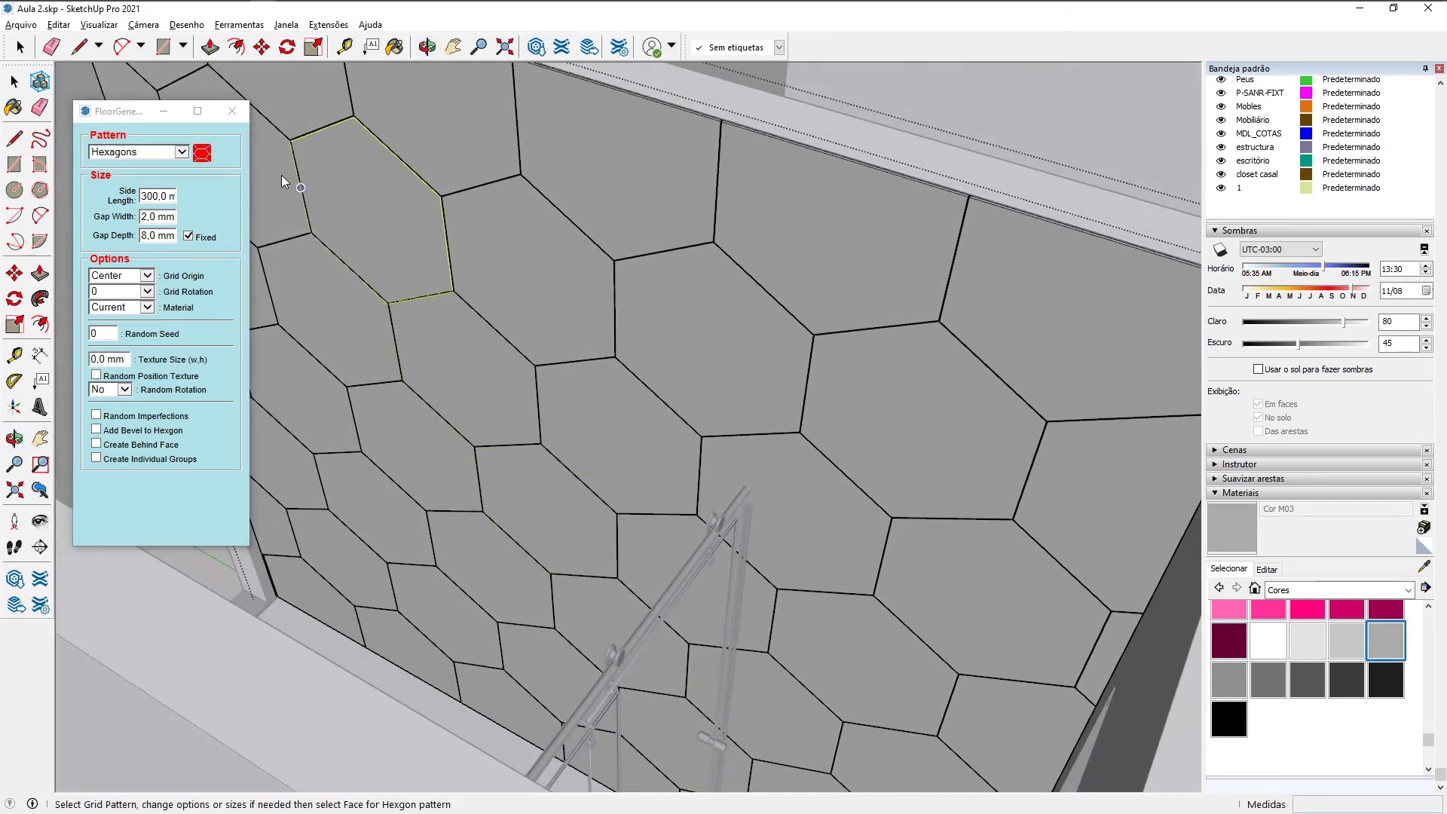
Step: Open the hexagon tiling on the bathroom wall for editing so that its individual tile faces can be selected
key(space)
mouse_move(618, 437)
middle_down()
mouse_move(907, 565)
mouse_move(883, 469)
mouse_move(813, 507)
mouse_move(556, 503)
mouse_move(606, 458)
middle_up()
scroll(678, 470, down, 5)
click(829, 498)
double_click(556, 504)
click(562, 514)
double_click(592, 503)
click(592, 503)
double_click(611, 472)
double_click(590, 496)
double_click(555, 453)
double_click(568, 412)
middle_drag(638, 493, 653, 507)
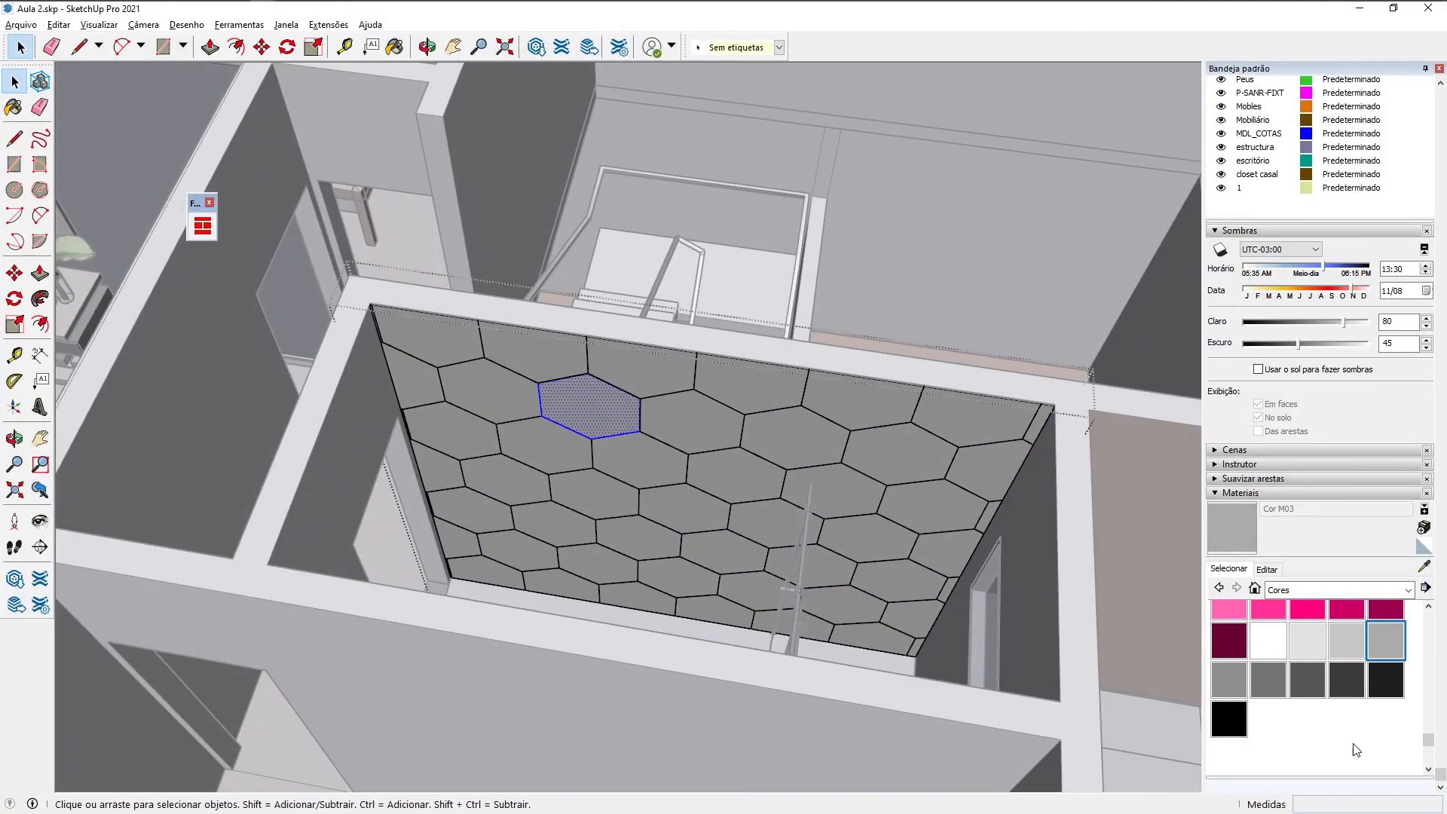
Step: Paint a diagonal band of six hexagon tiles behind the shower with the dark pink Cor L06
scroll(1352, 709, up, 2)
click(1352, 708)
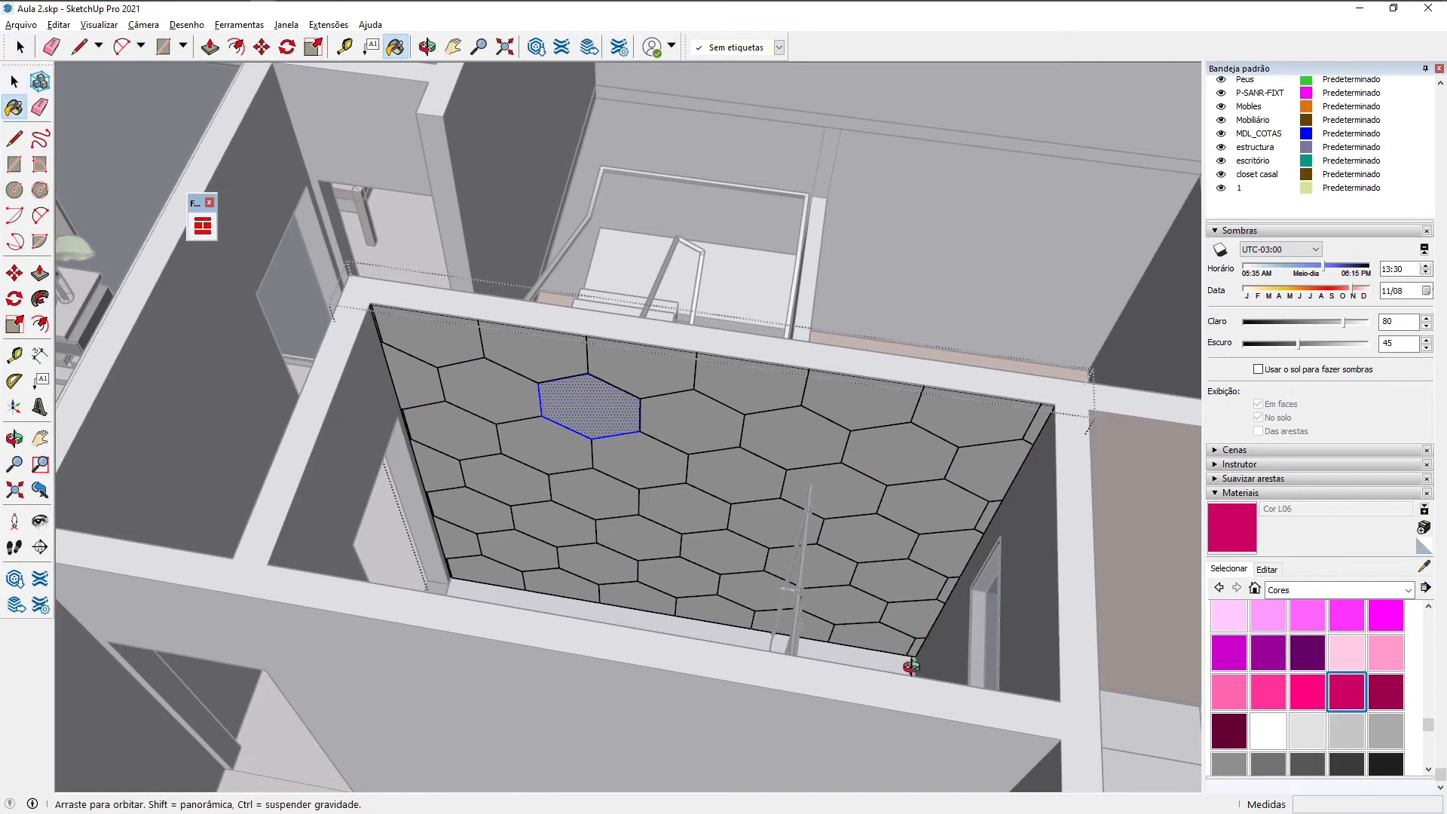
middle_drag(914, 671, 907, 639)
click(877, 641)
click(912, 624)
click(858, 614)
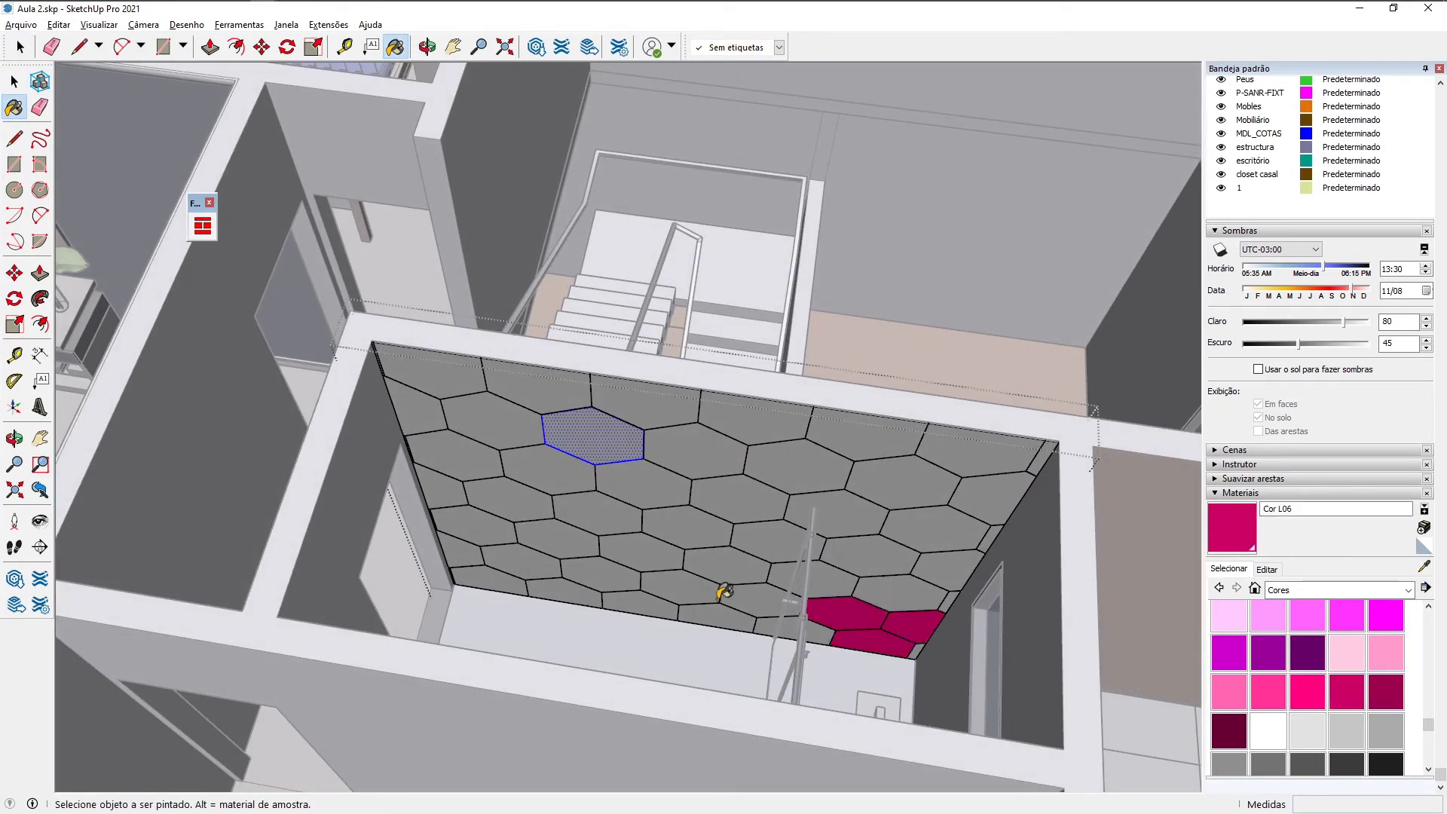
click(722, 592)
click(681, 559)
click(670, 559)
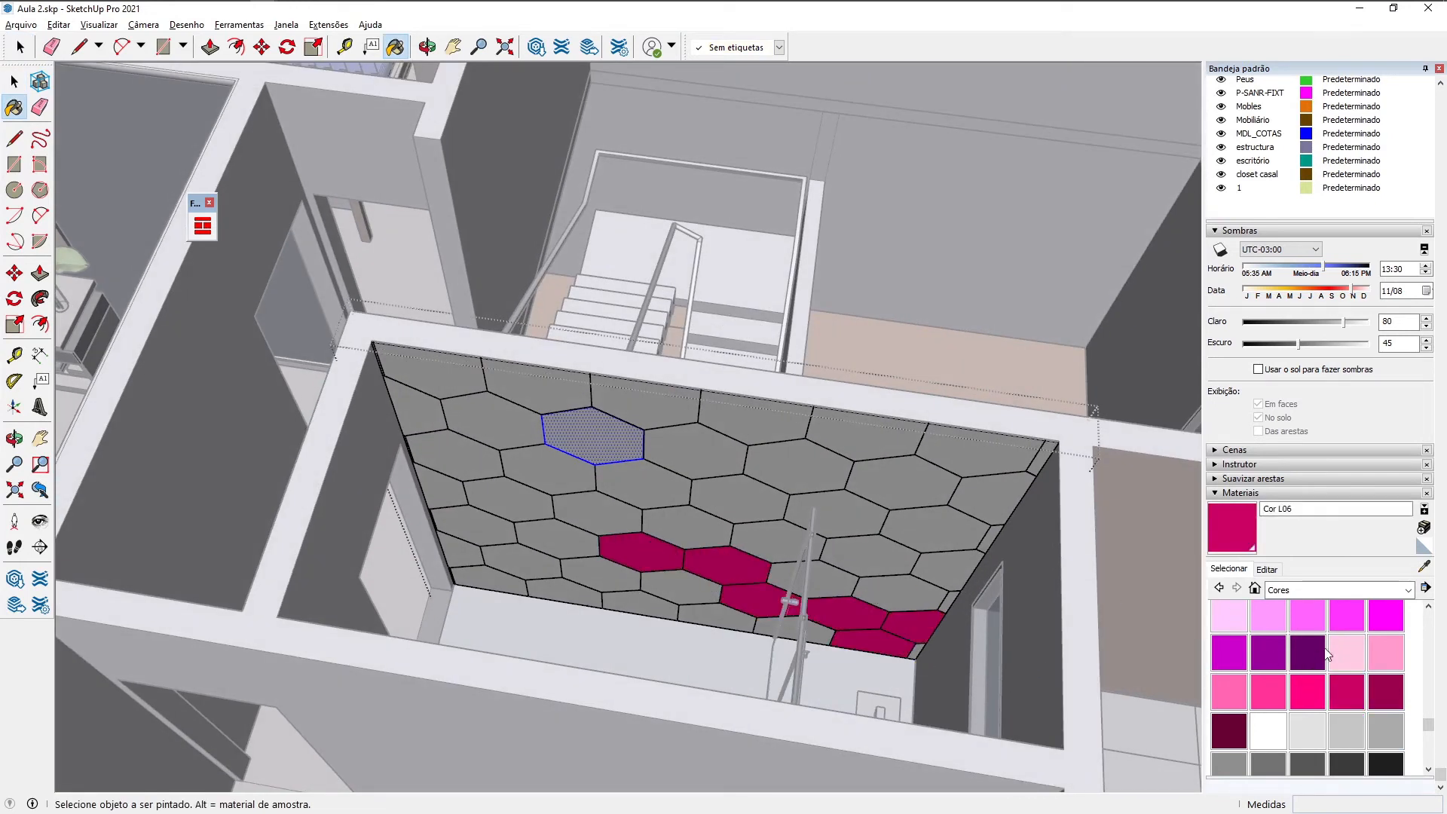
Step: Paint seven hexagon tiles bordering the dark pink band with the light pink Cor L01
click(1346, 651)
click(705, 607)
click(714, 614)
click(810, 629)
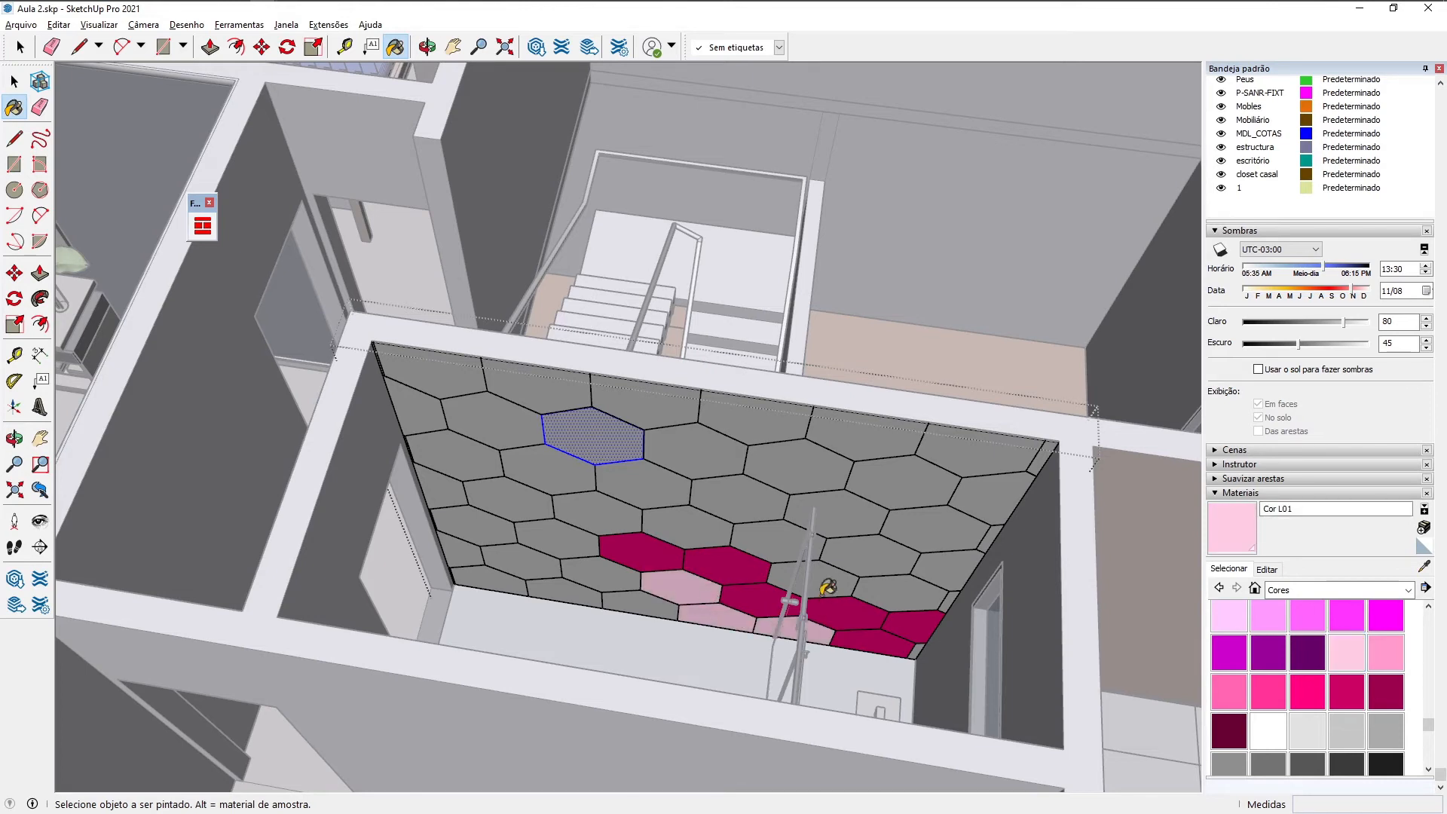
click(826, 580)
click(900, 592)
click(584, 549)
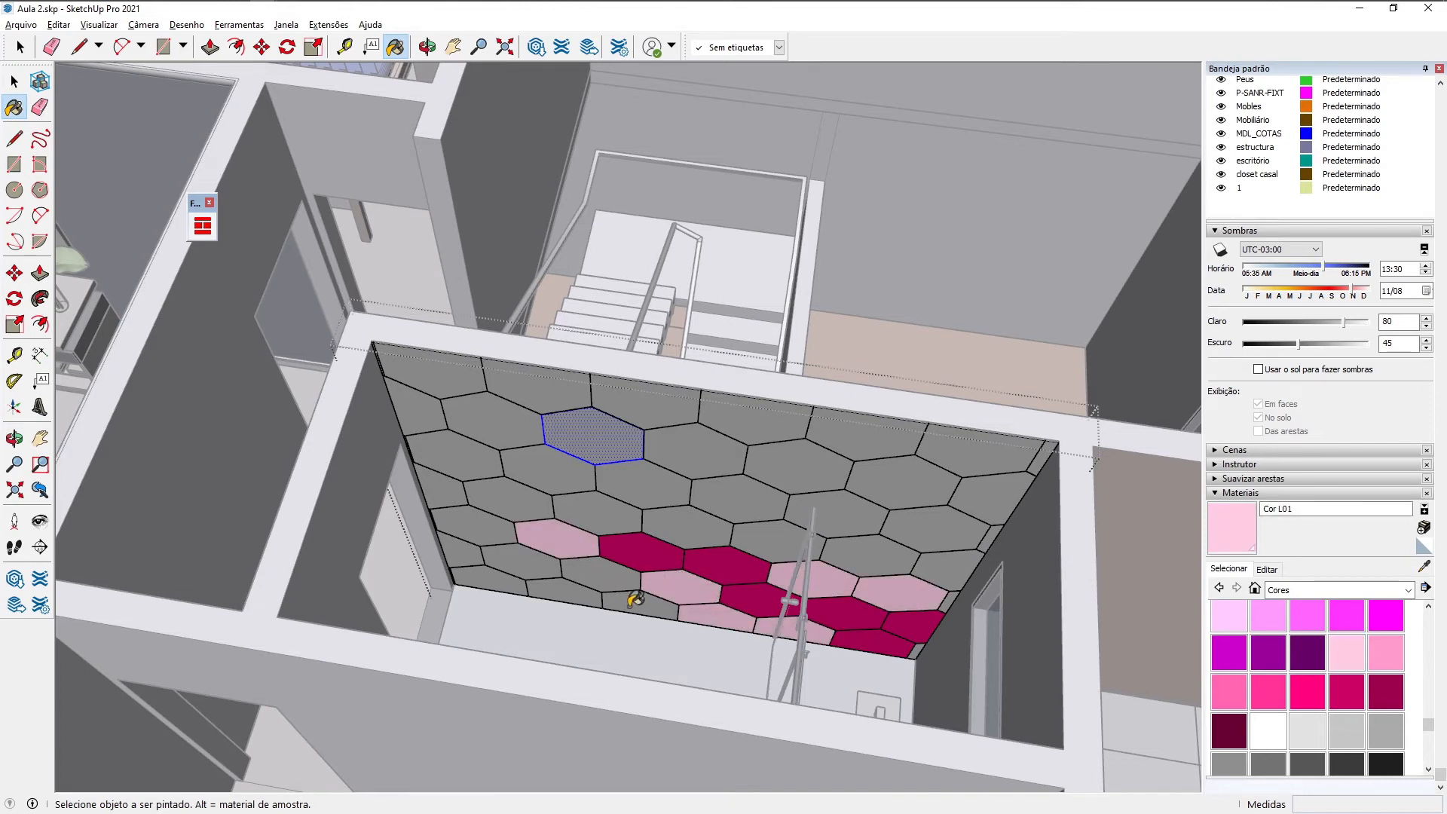
click(633, 599)
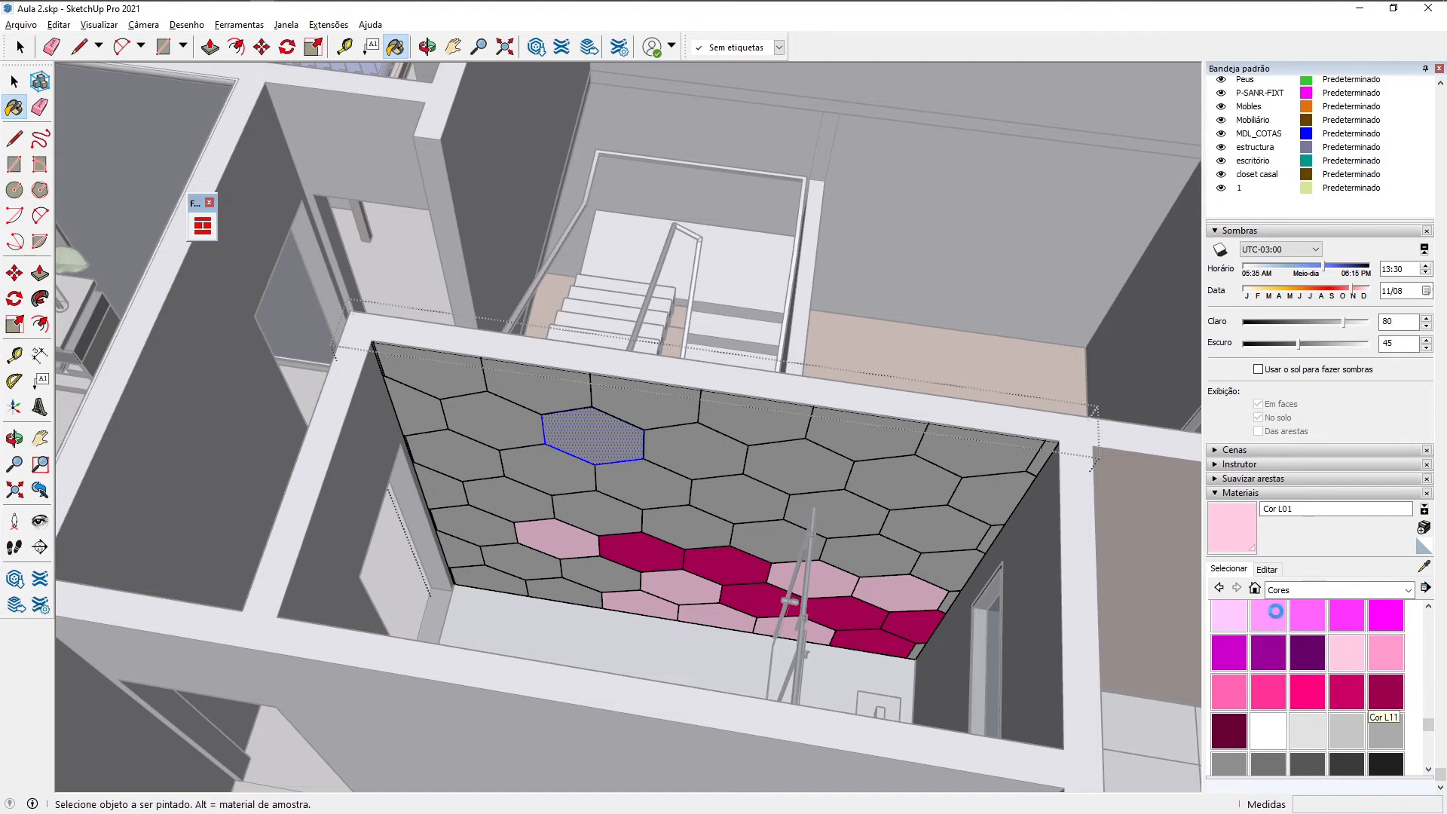
Step: Paint seven hexagon tiles at the wall's lower corner by the door with the lilac Cor K01
scroll(1275, 614, up, 3)
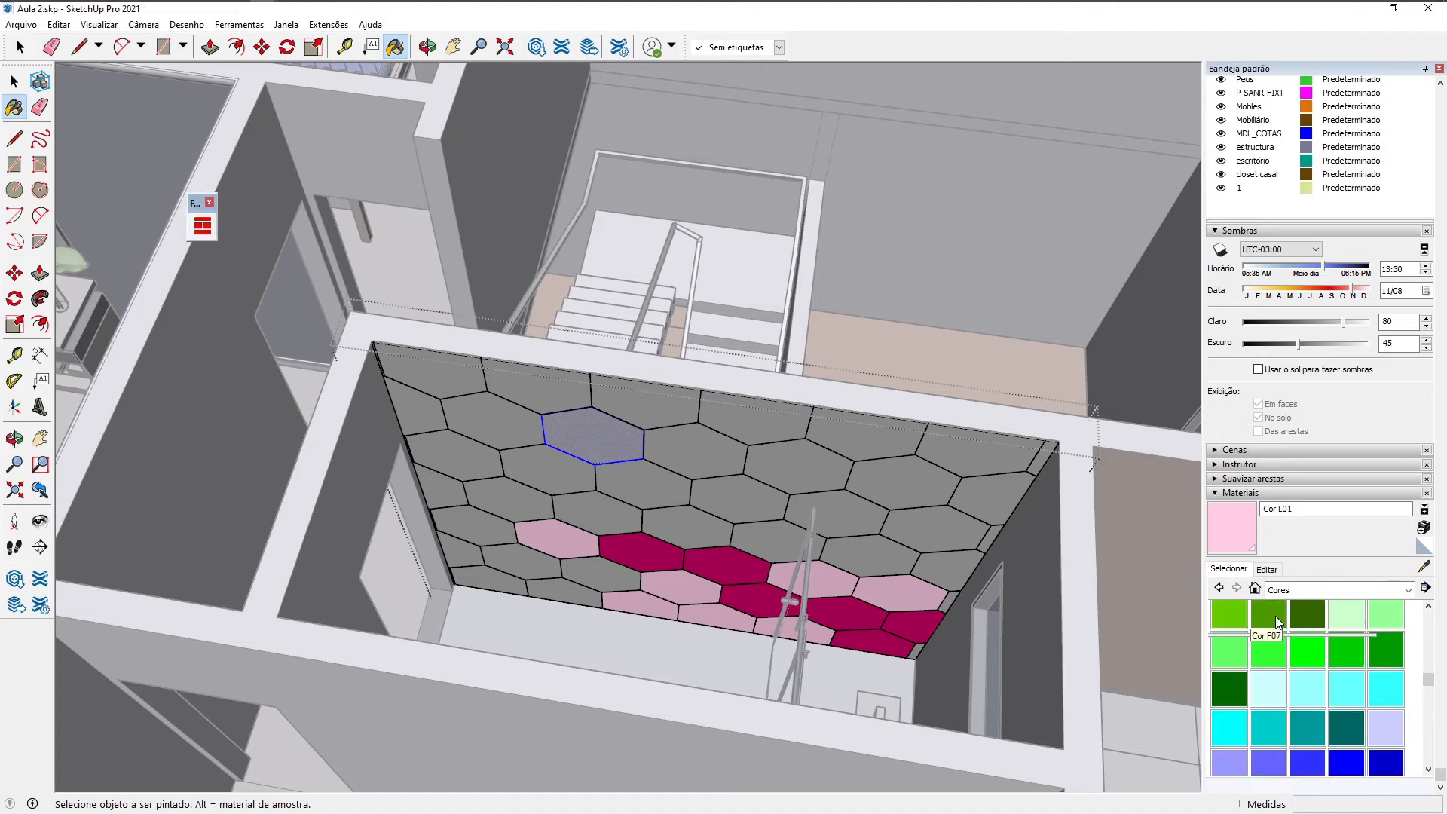
scroll(1304, 694, down, 4)
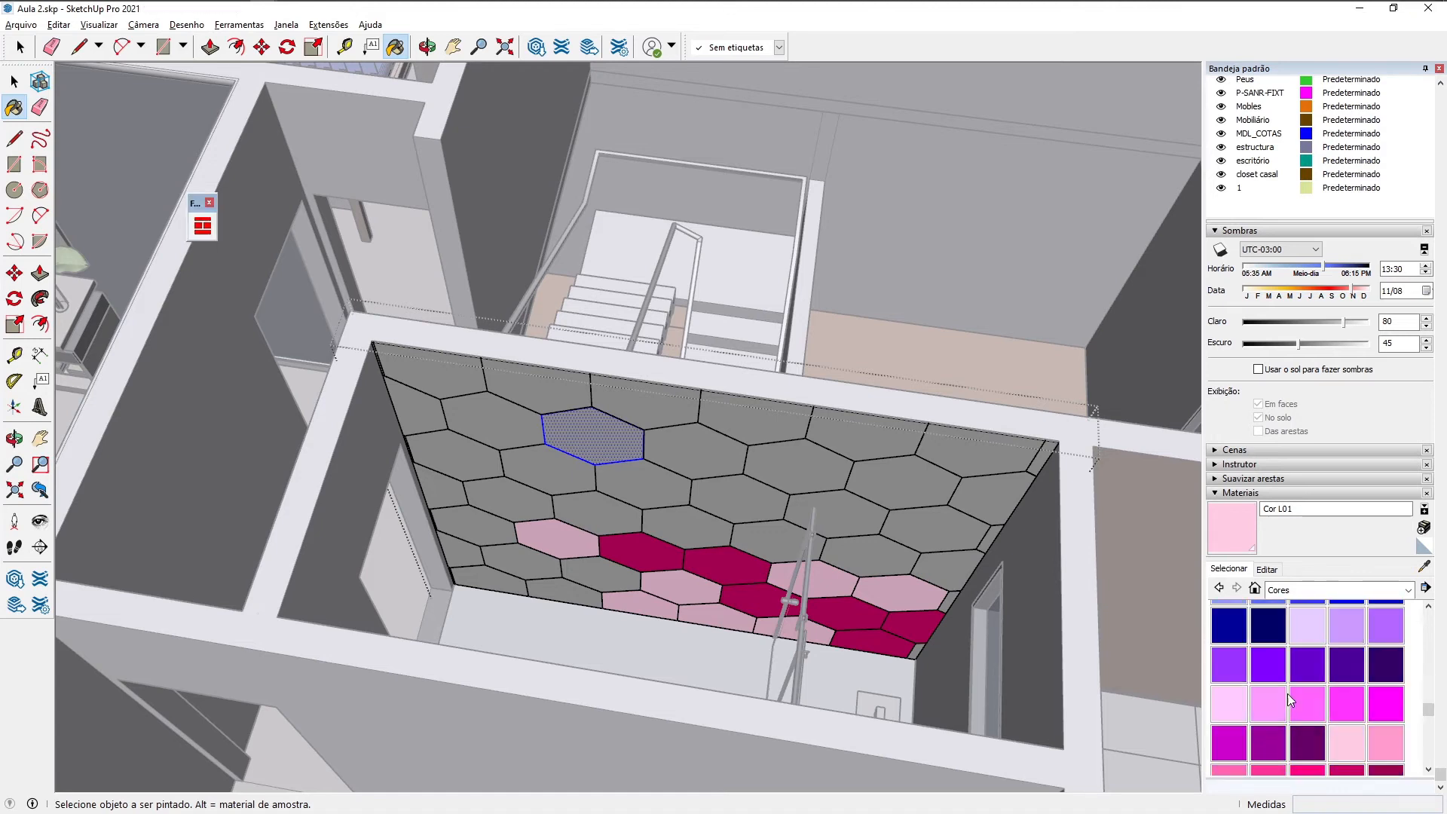
click(1239, 702)
click(599, 576)
click(567, 589)
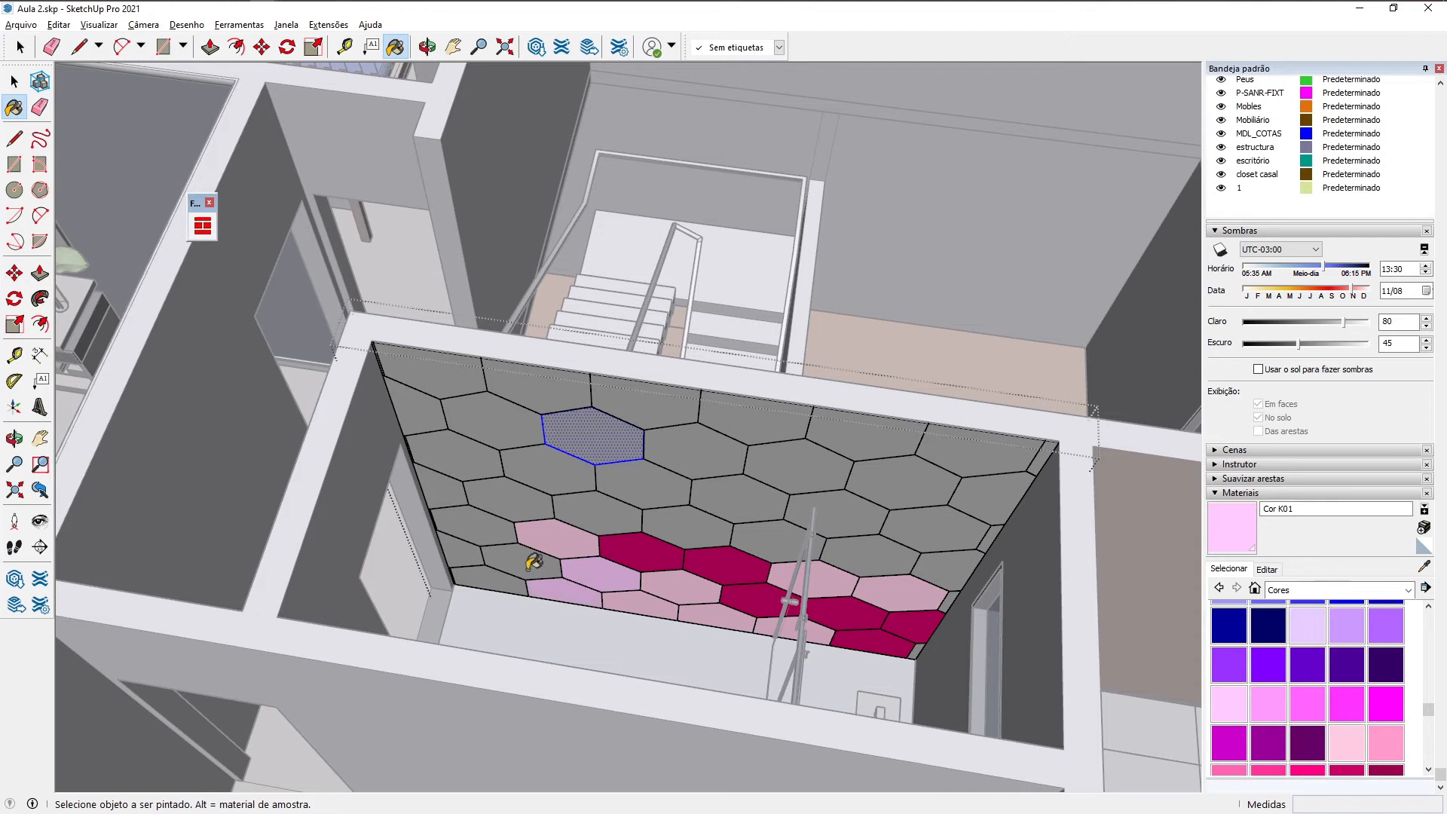
click(504, 564)
click(486, 577)
click(461, 549)
click(475, 524)
click(507, 495)
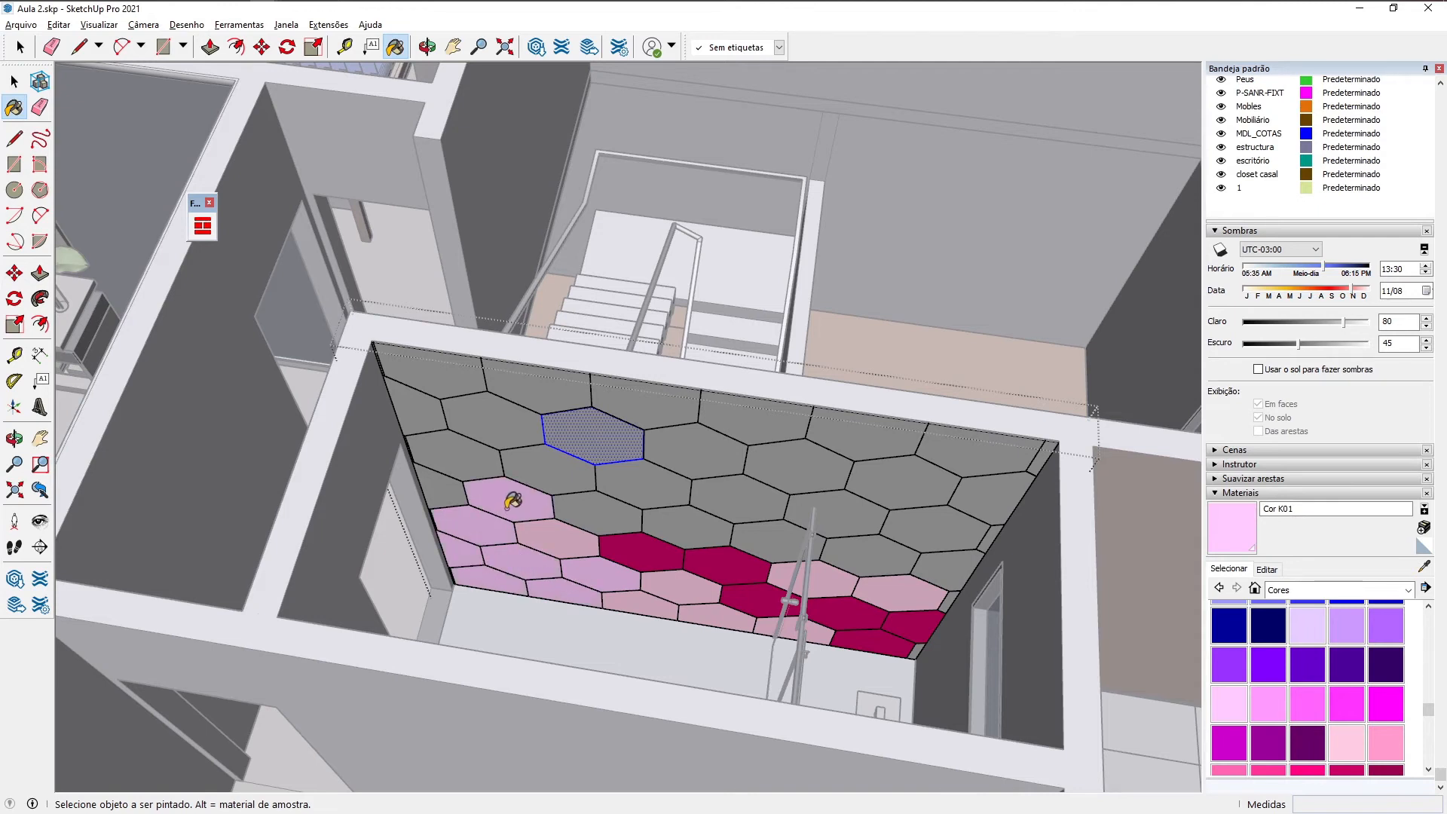
Step: Leave the hexagon tiling's editing mode and dock the FloorGenerator toolbar beside the tags toolbar
mouse_move(592, 589)
middle_down()
mouse_move(642, 548)
mouse_move(780, 578)
mouse_move(549, 522)
middle_up()
key(space)
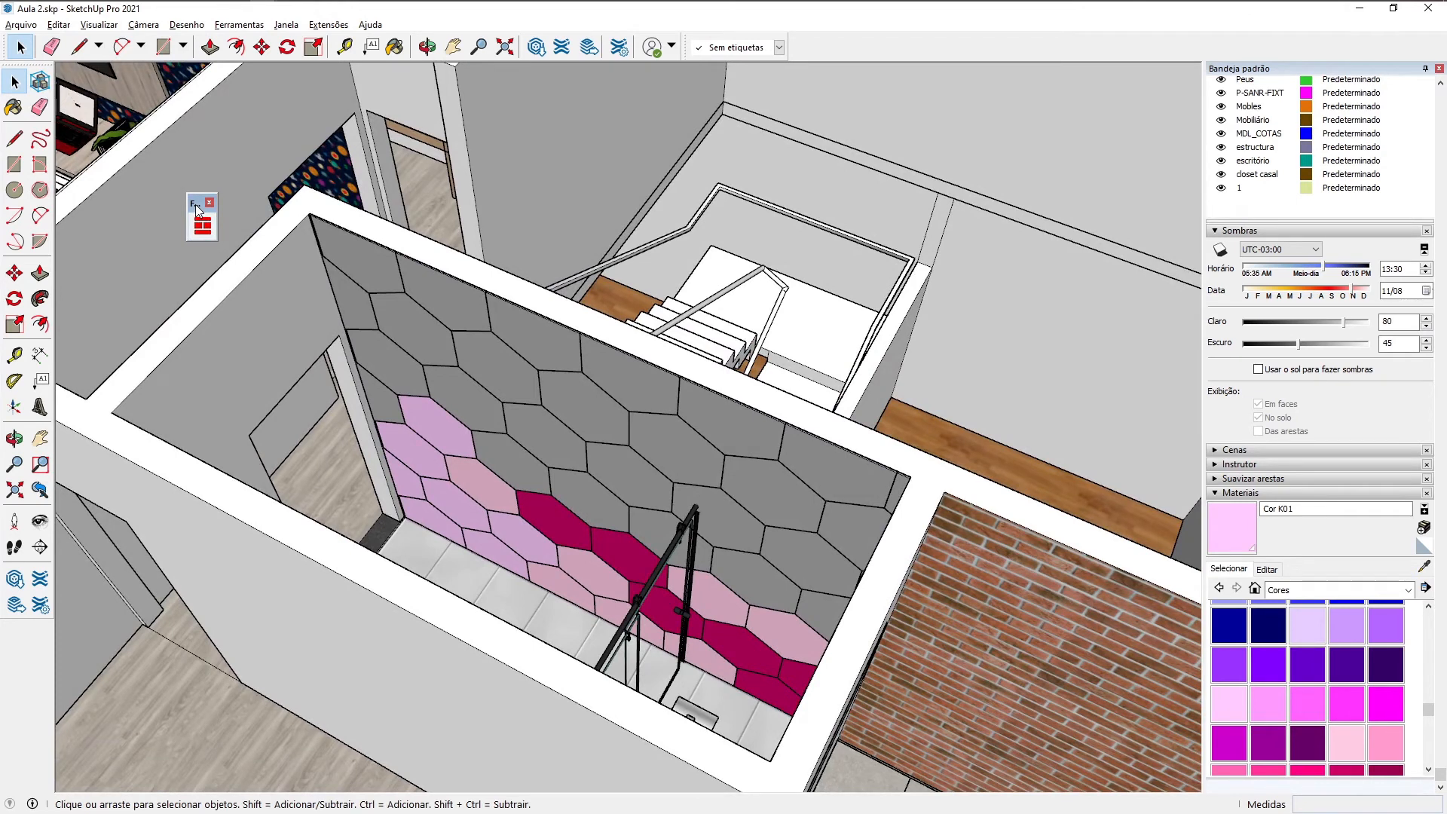
drag(196, 207, 791, 54)
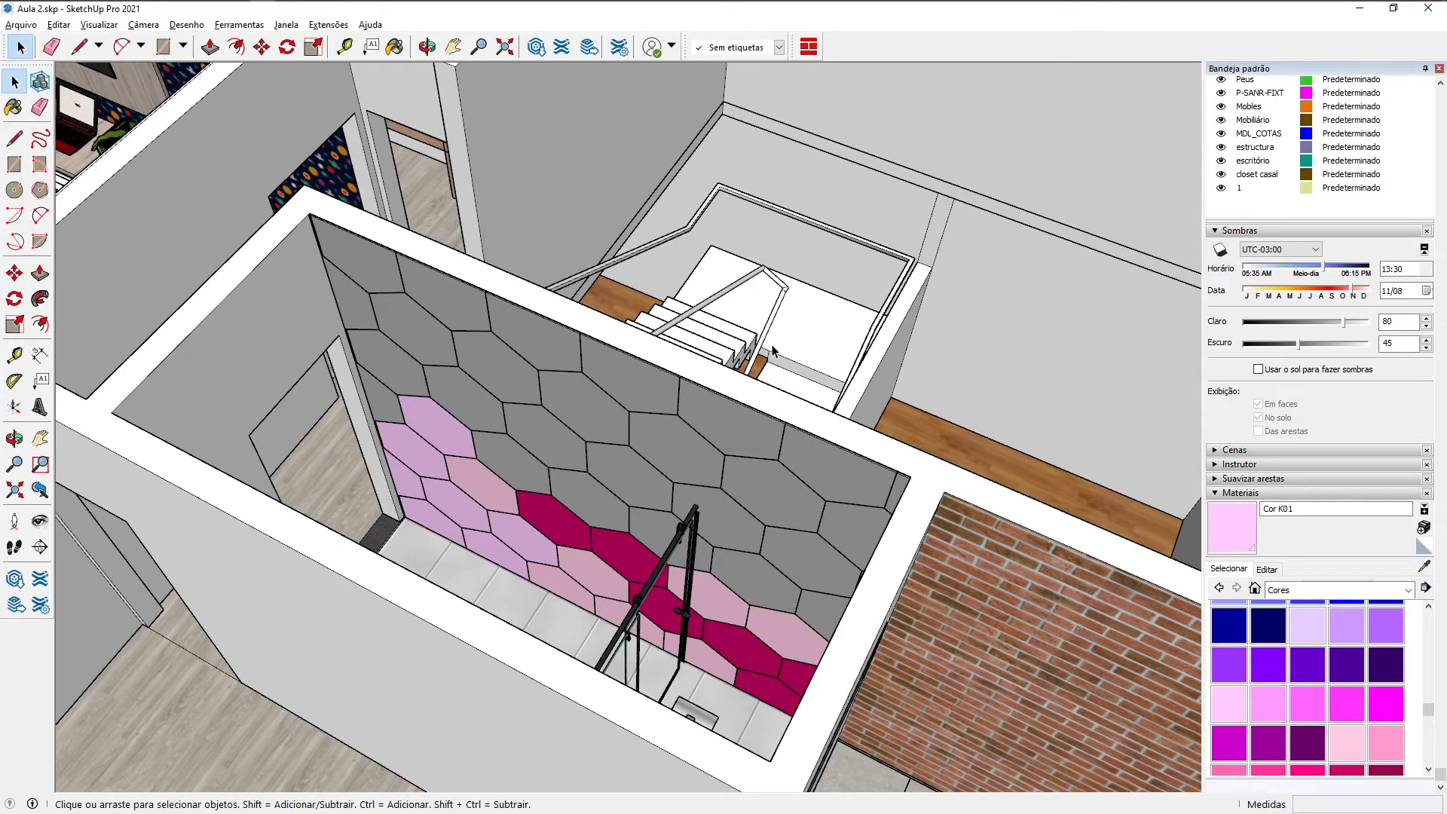
Step: Open the wall group for editing and paint the bedroom wall backing onto the bathroom with 0025_coral from Cores com nome
middle_drag(633, 425, 658, 400)
scroll(627, 434, down, 3)
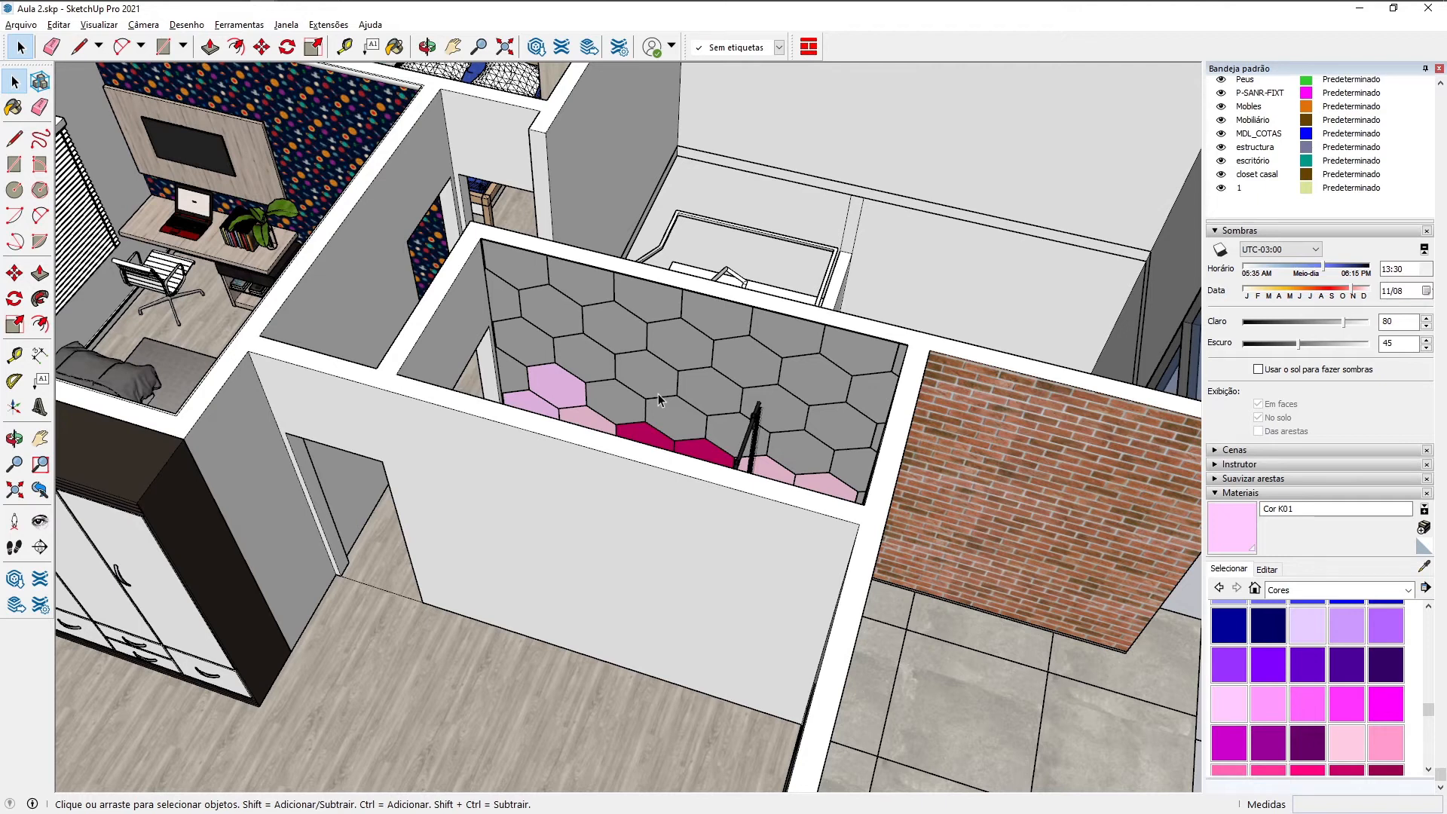
middle_drag(747, 574, 787, 558)
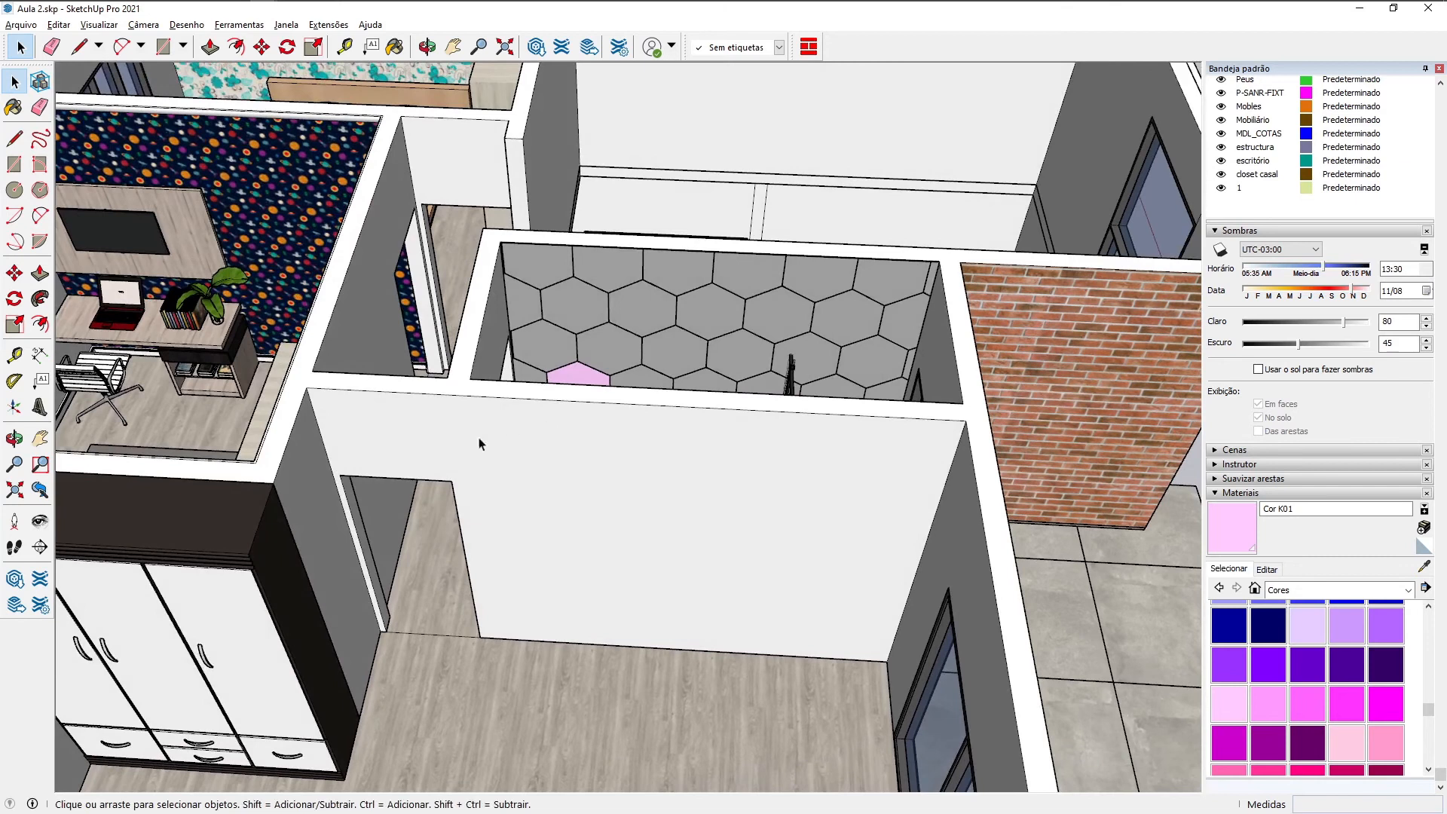
middle_drag(717, 468, 704, 477)
double_click(702, 480)
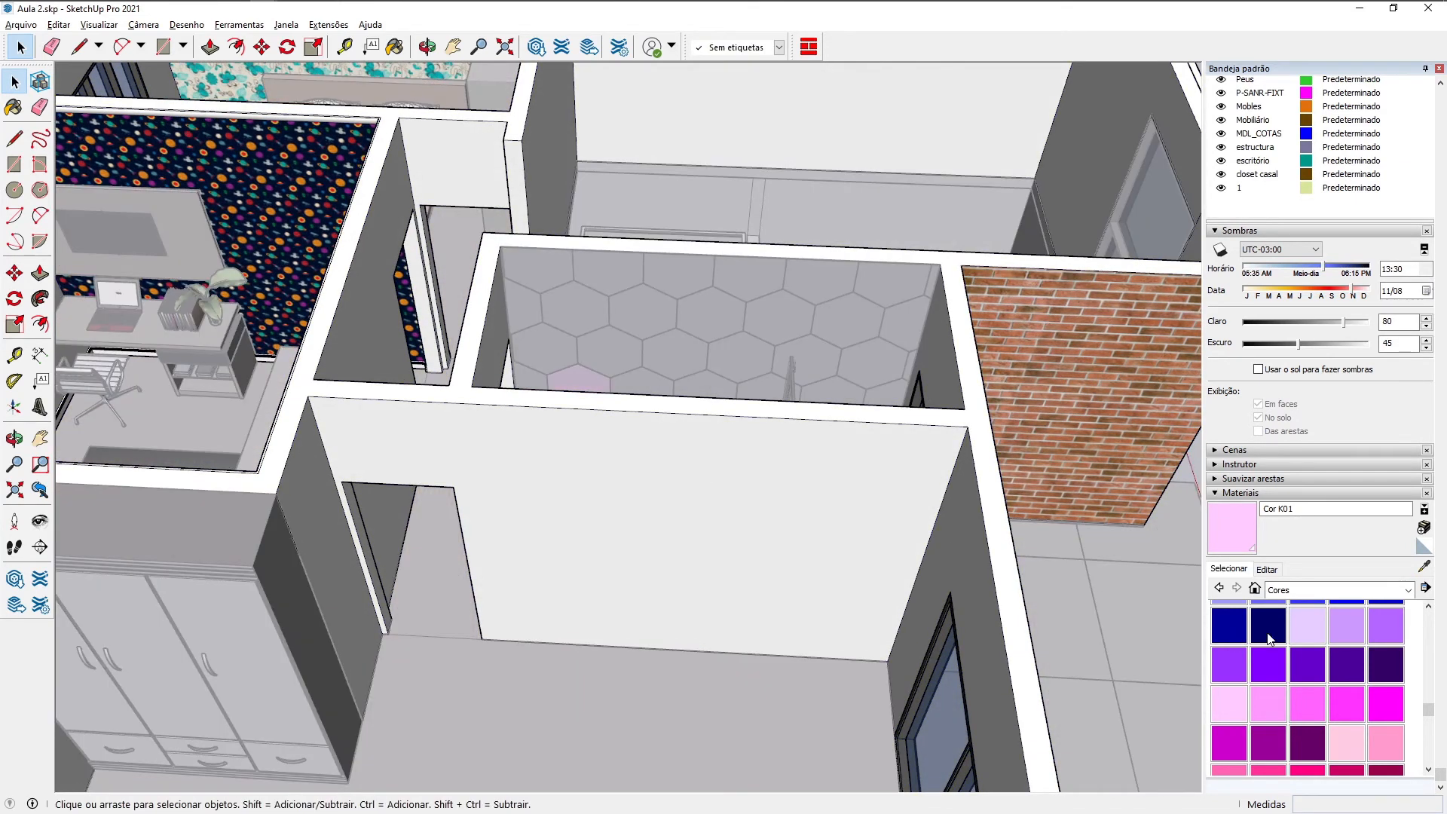
click(1341, 591)
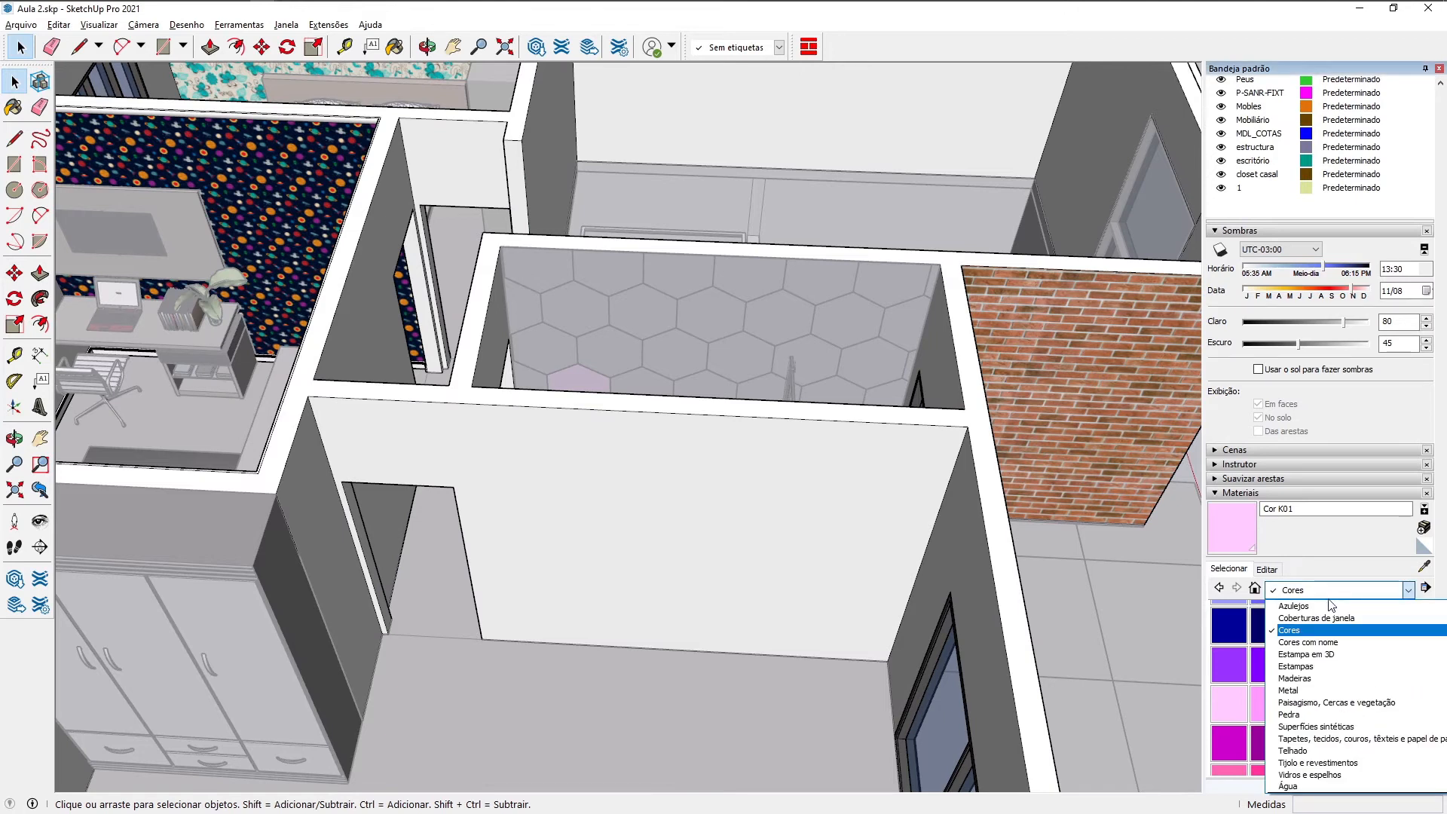
click(1301, 644)
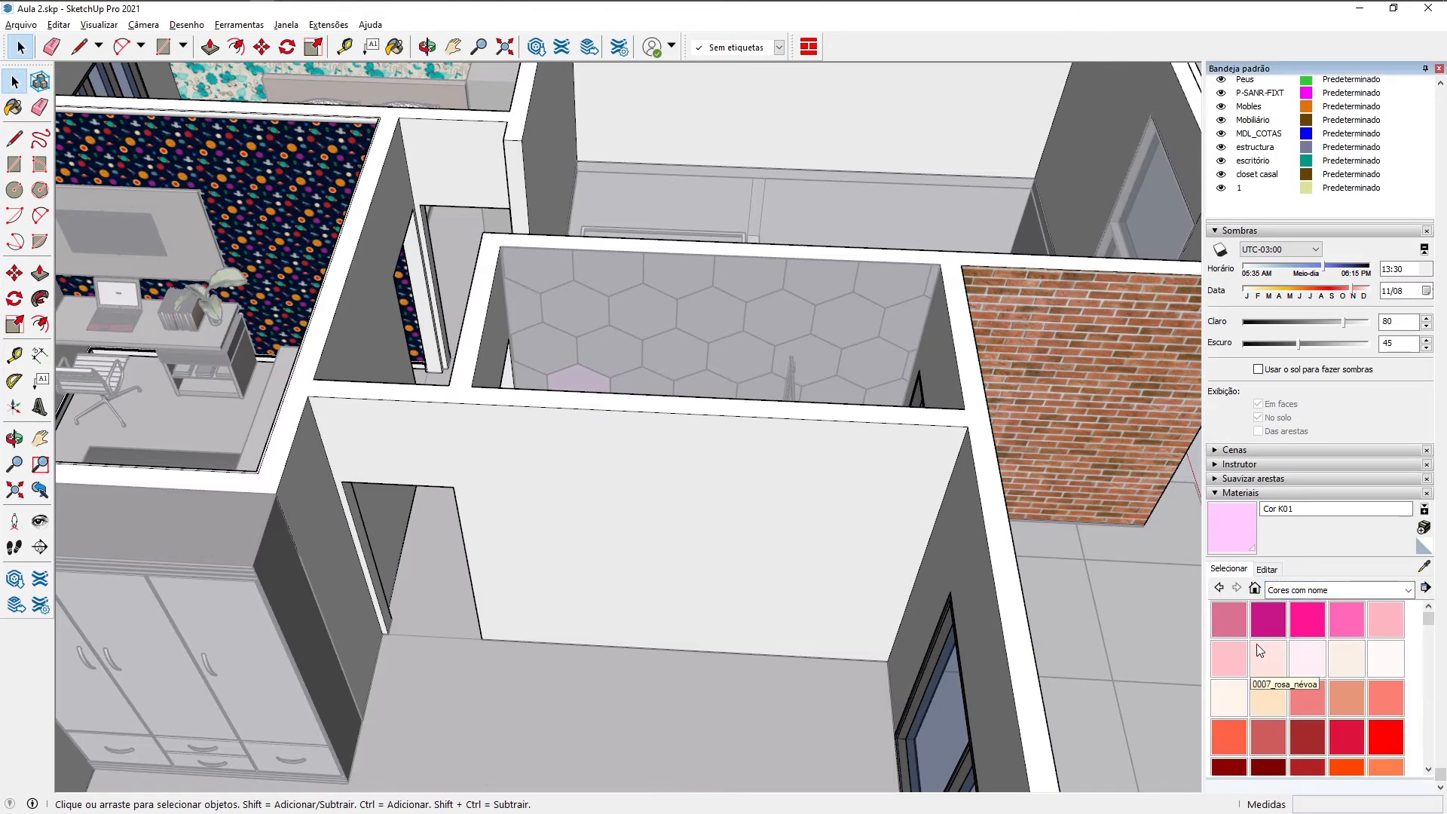
scroll(1255, 643, down, 2)
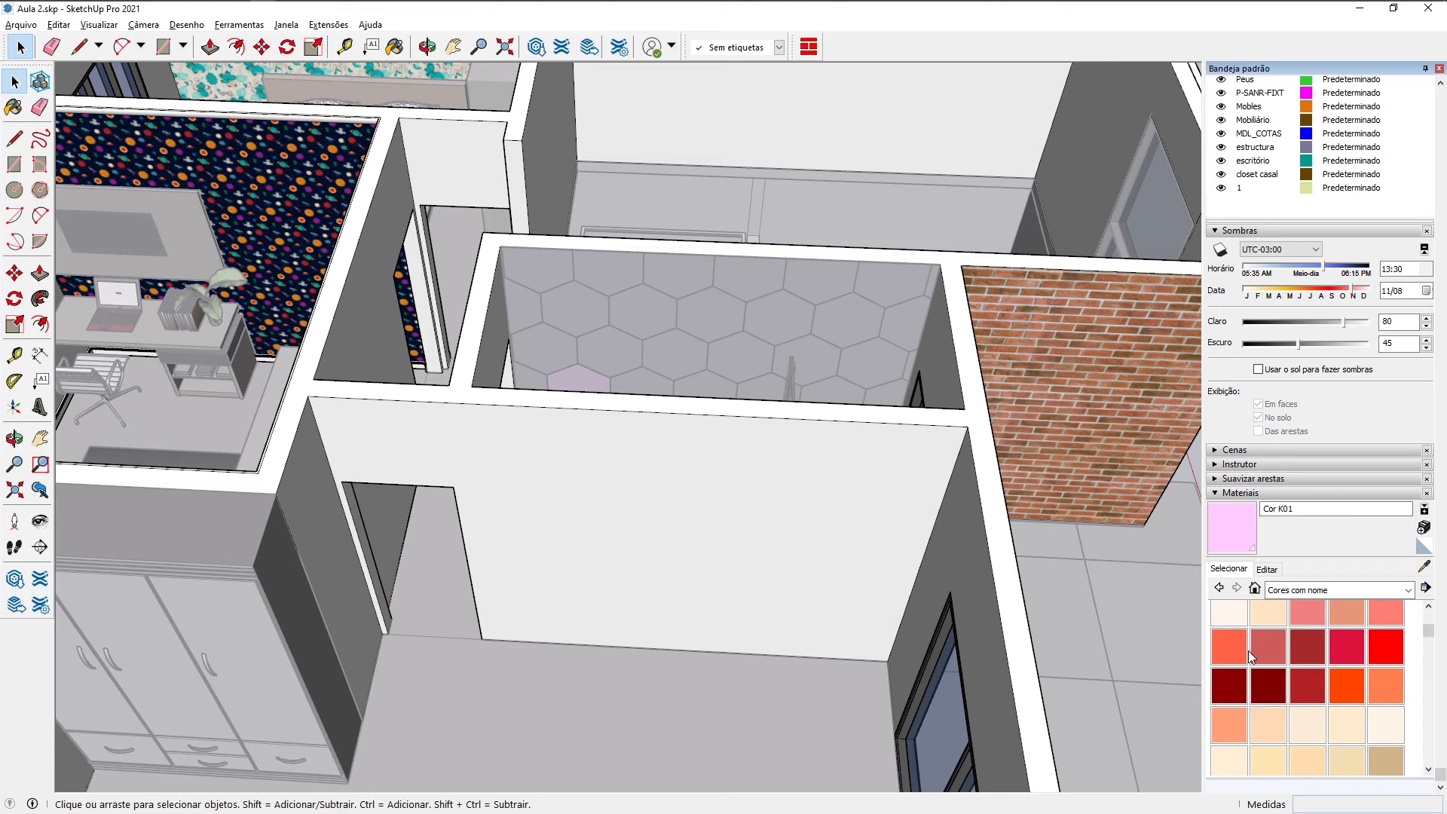
click(1380, 681)
click(818, 629)
mouse_move(716, 603)
middle_down()
mouse_move(743, 559)
mouse_move(765, 552)
middle_up()
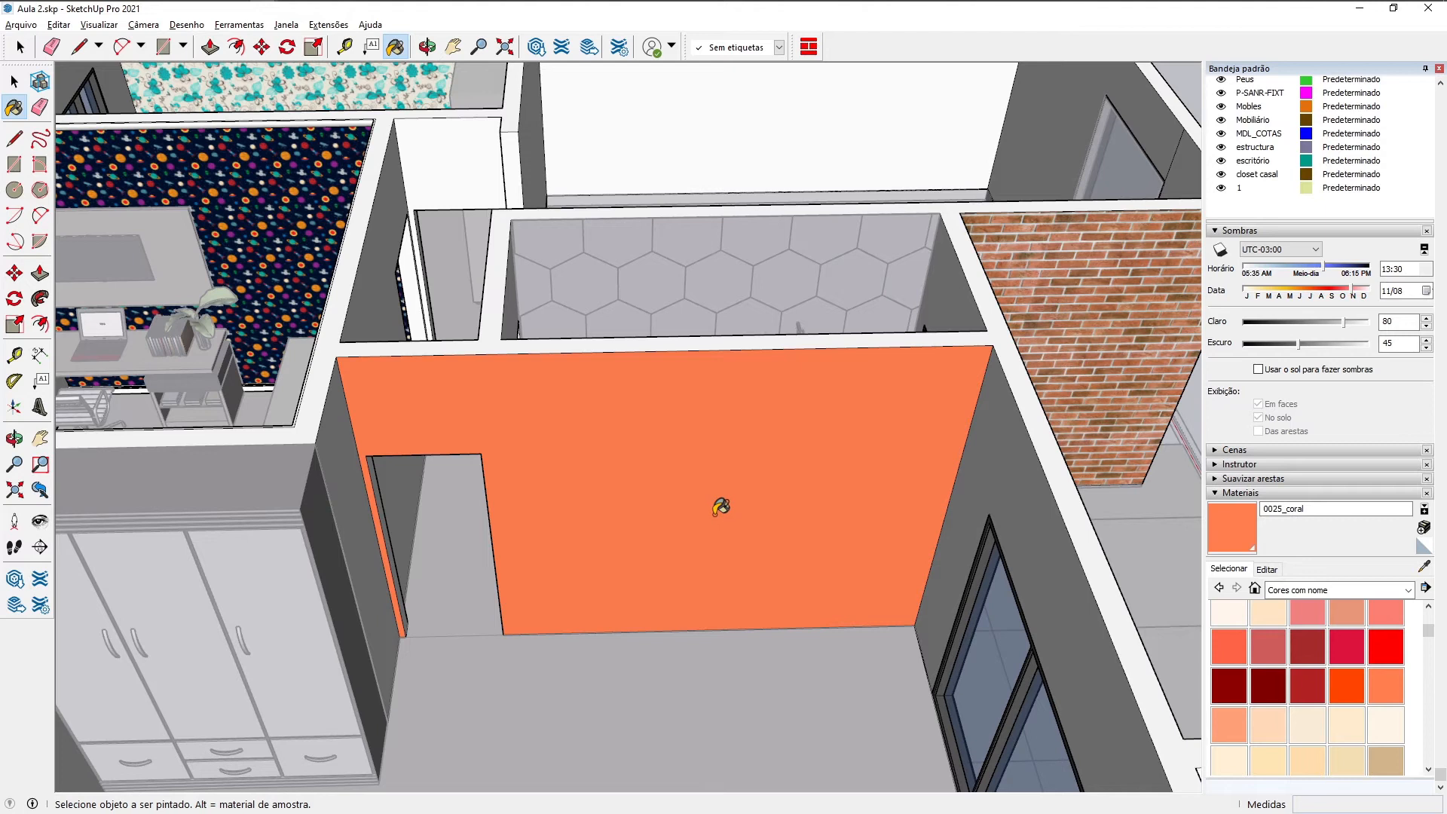
Step: Adjust the 0025_coral material to a softer, less saturated orange and switch its colour selector to RGB
click(1267, 570)
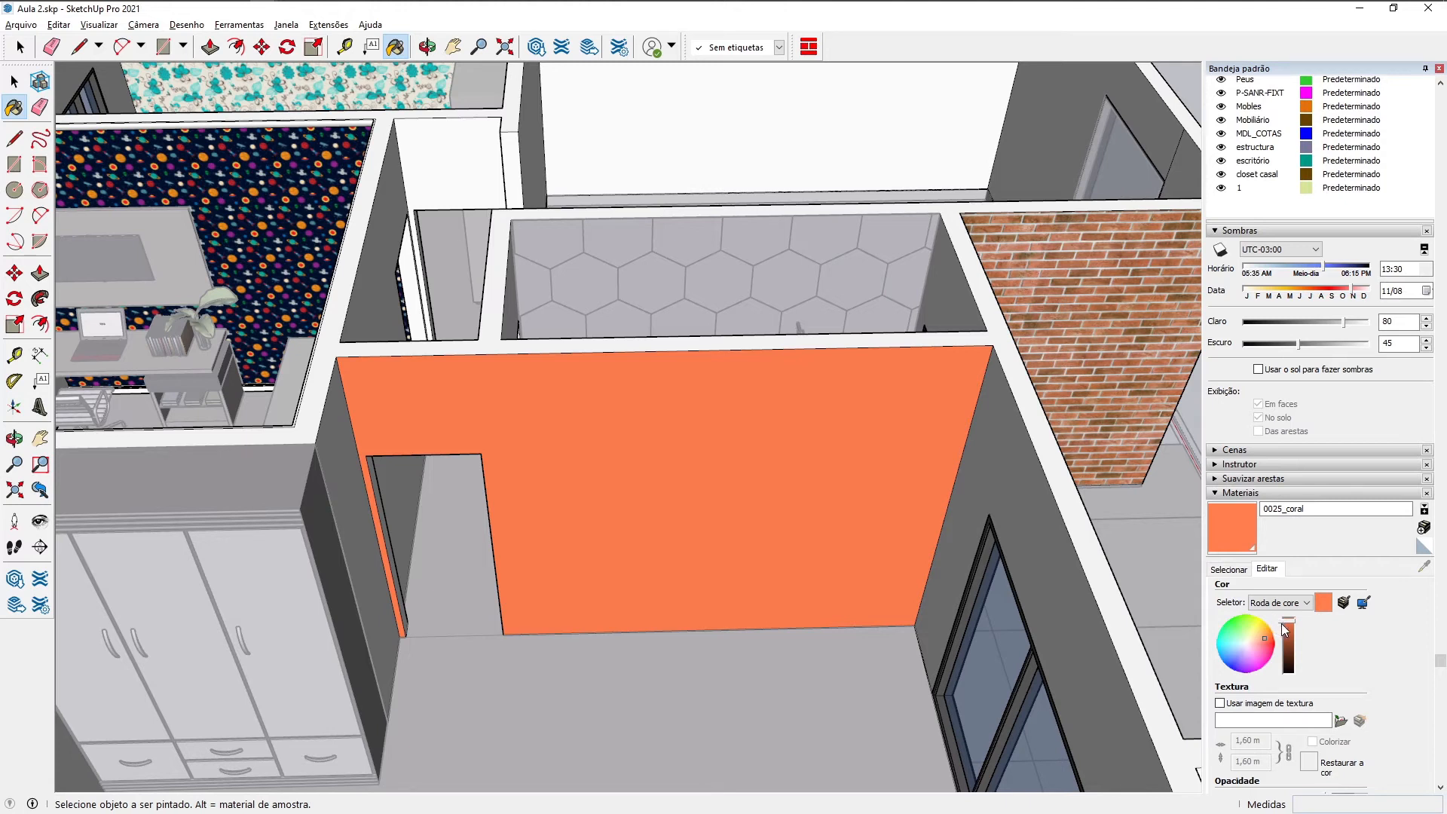
drag(1291, 627, 1295, 625)
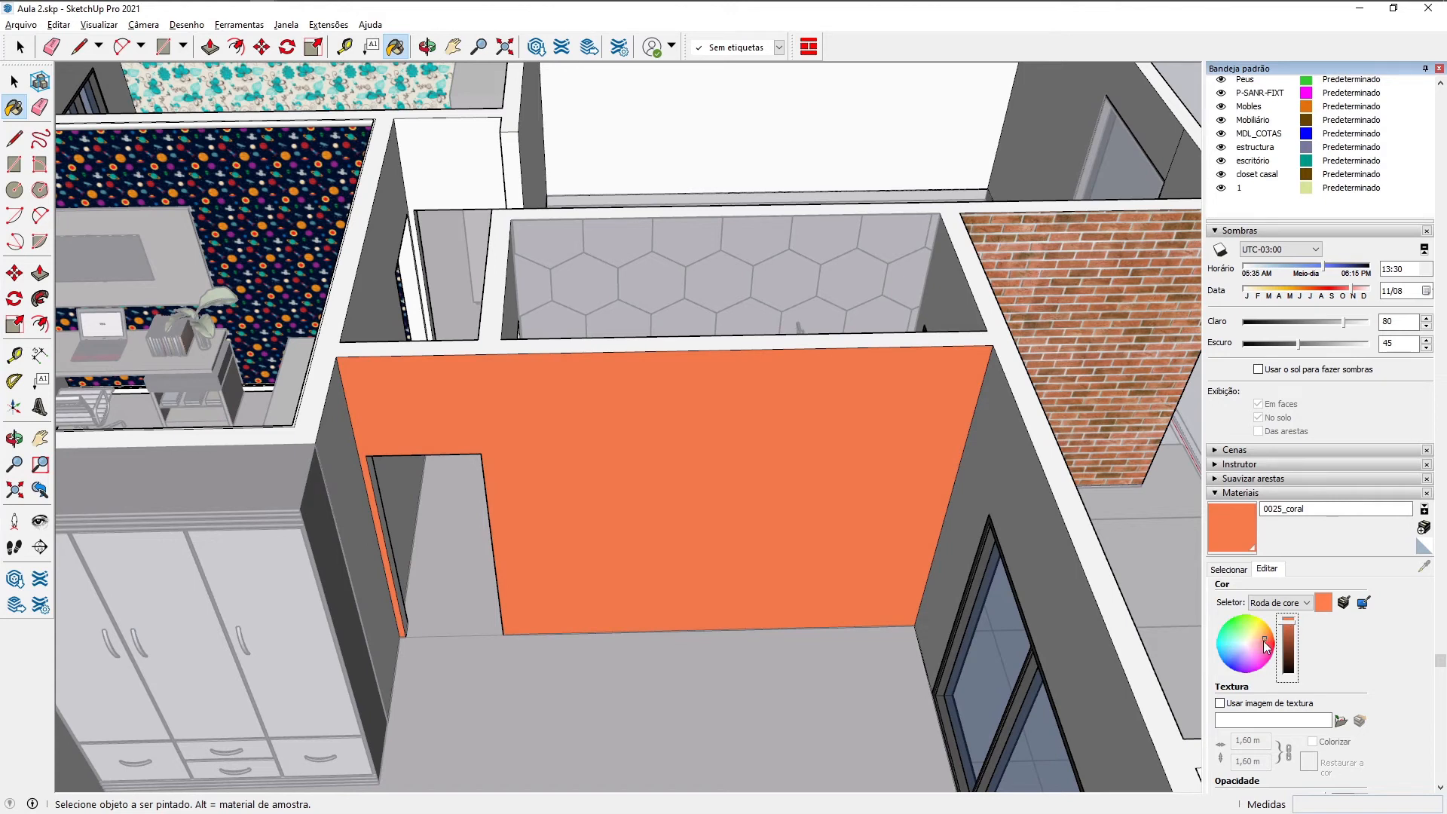
mouse_move(1265, 637)
mouse_down()
mouse_move(1250, 632)
mouse_move(1247, 646)
mouse_move(1260, 638)
mouse_up()
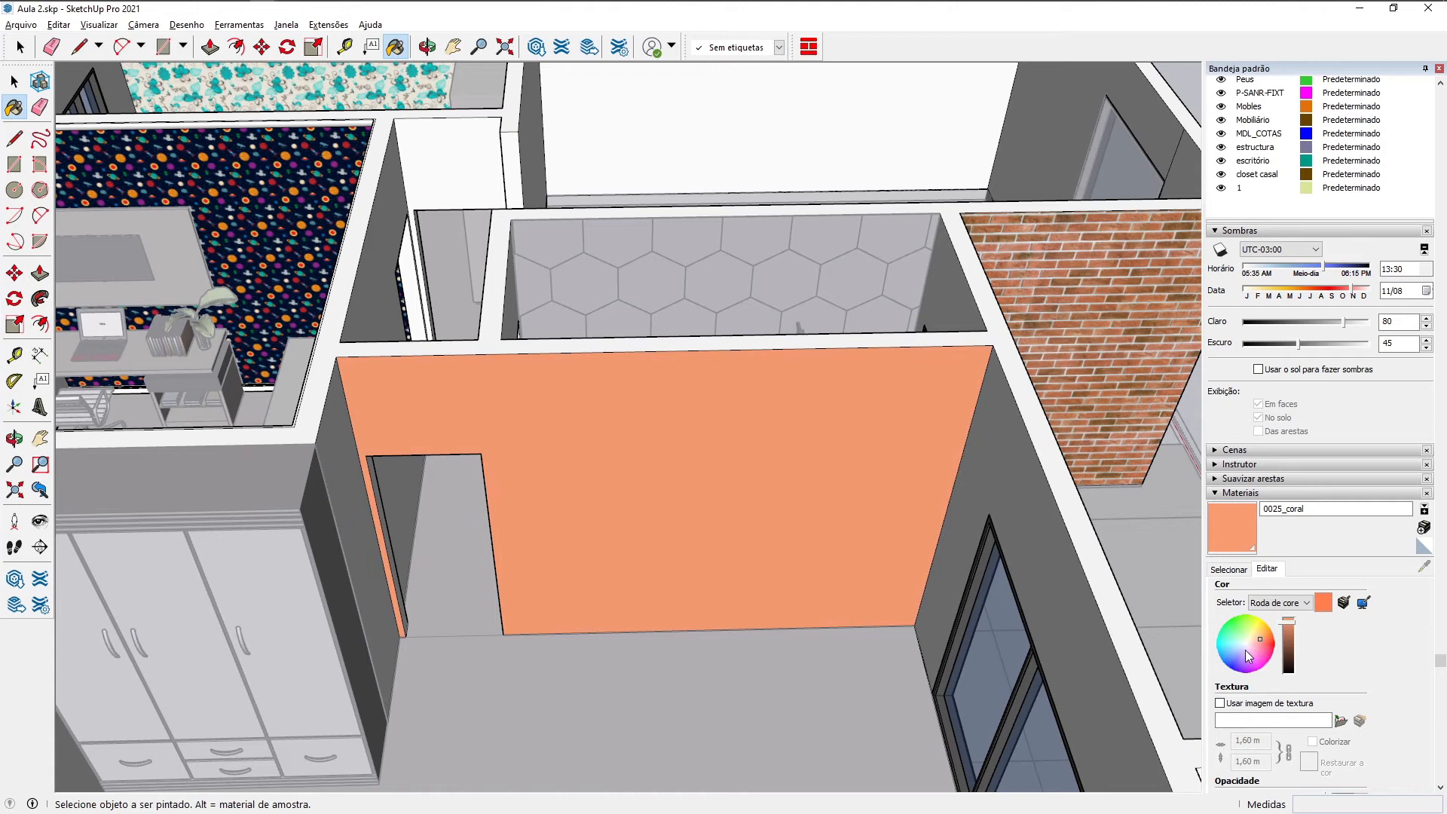
click(1307, 605)
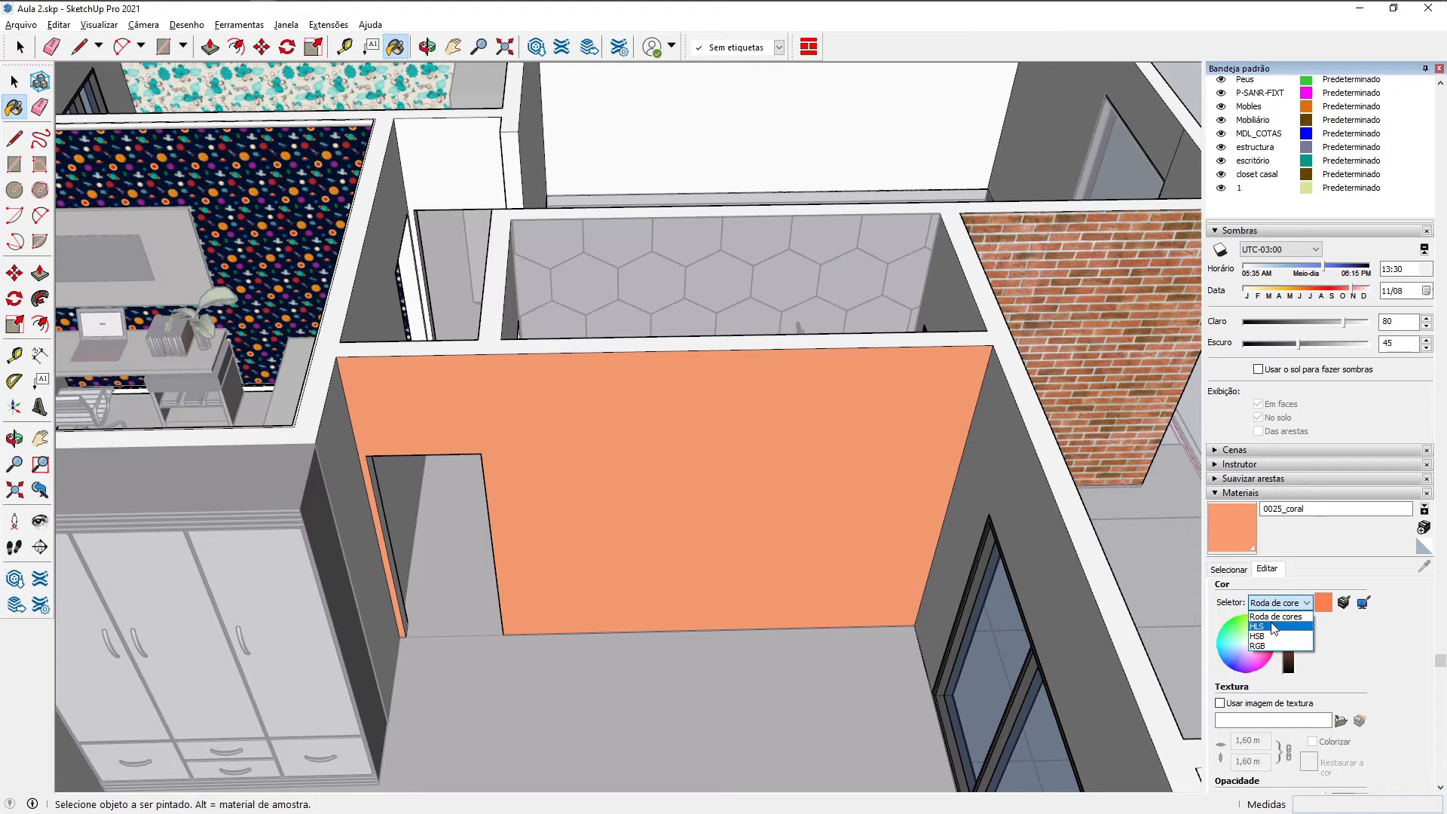
click(1262, 647)
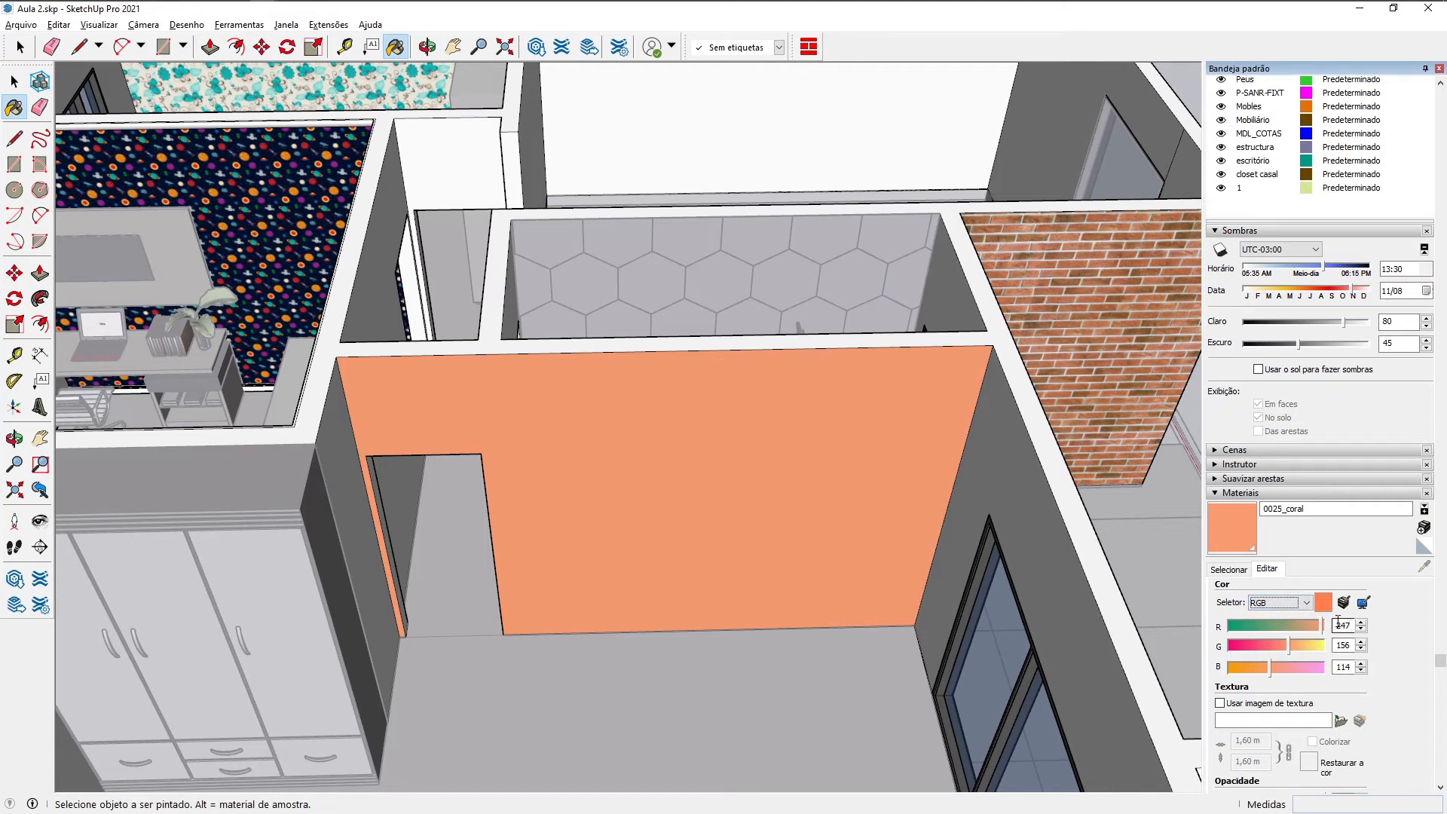
Step: Set the 0025_coral material's RGB values to 240, 180 and 120
drag(1351, 624, 1336, 626)
text(240)
drag(1353, 646, 1311, 650)
text(180)
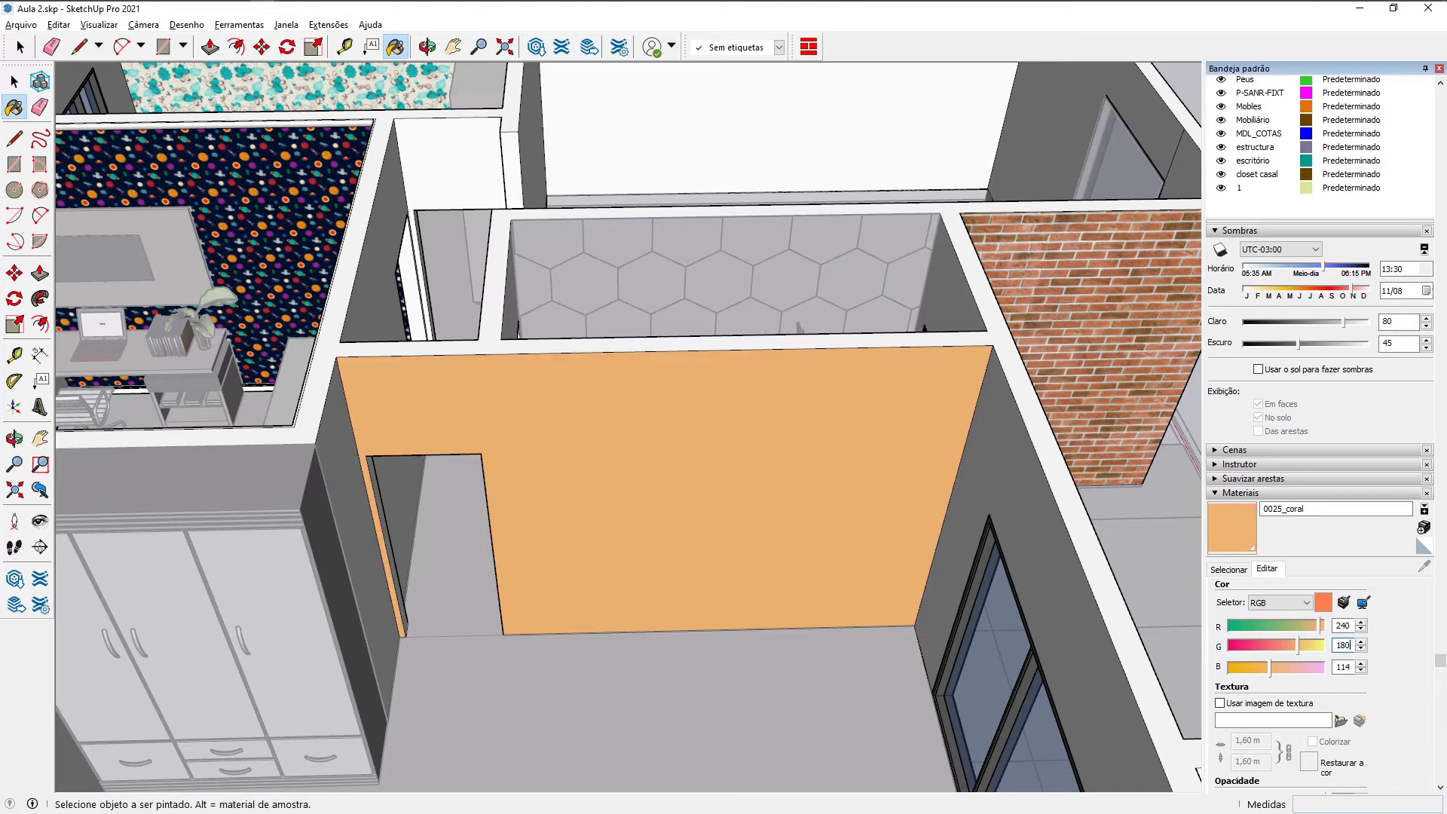
double_click(1349, 666)
text(120)
middle_drag(909, 533, 895, 564)
key(space)
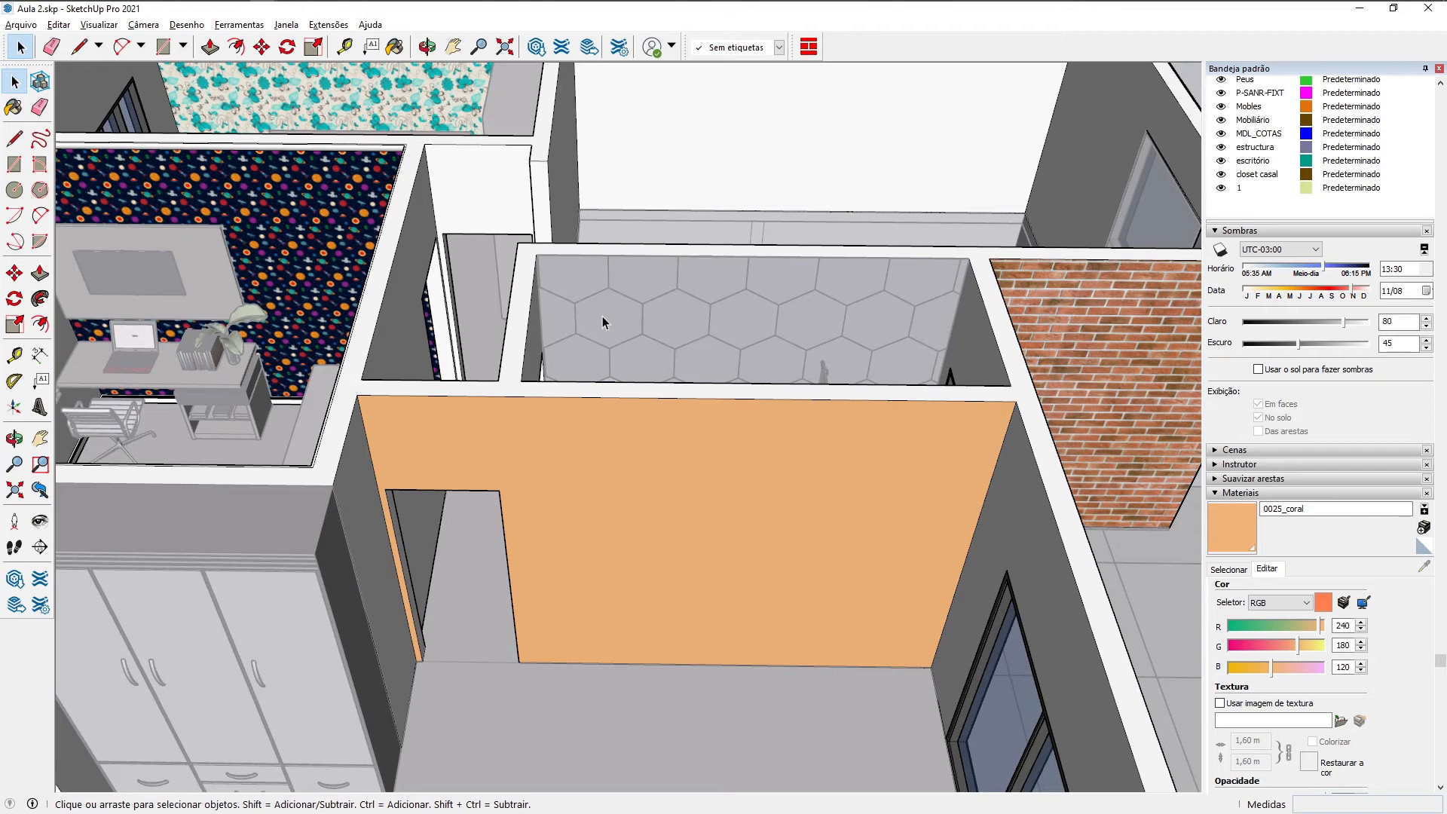
Step: Switch to Chrome, open suvinil.com.br and dismiss the privacy notice
key(alt+Tab)
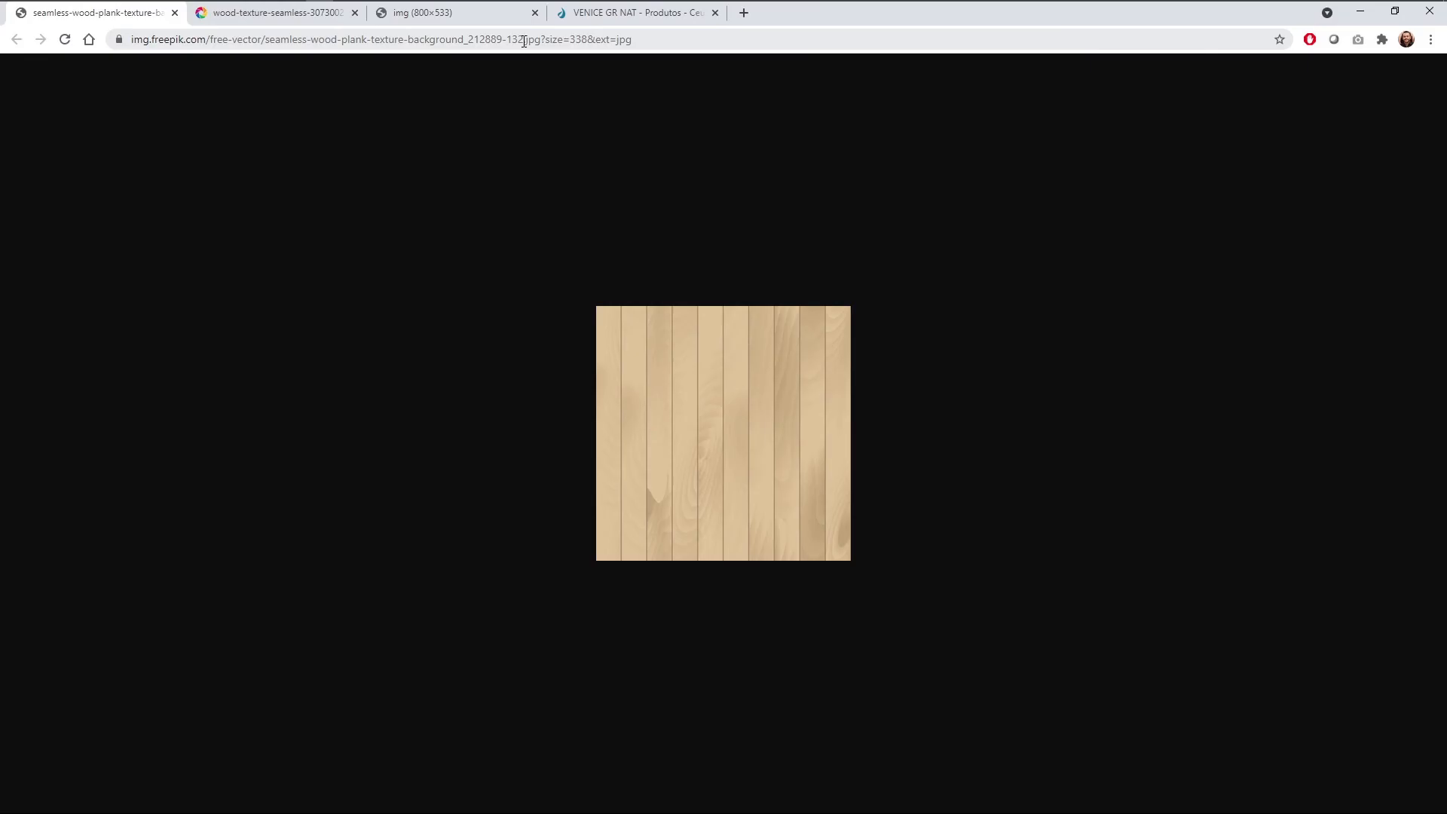
click(524, 41)
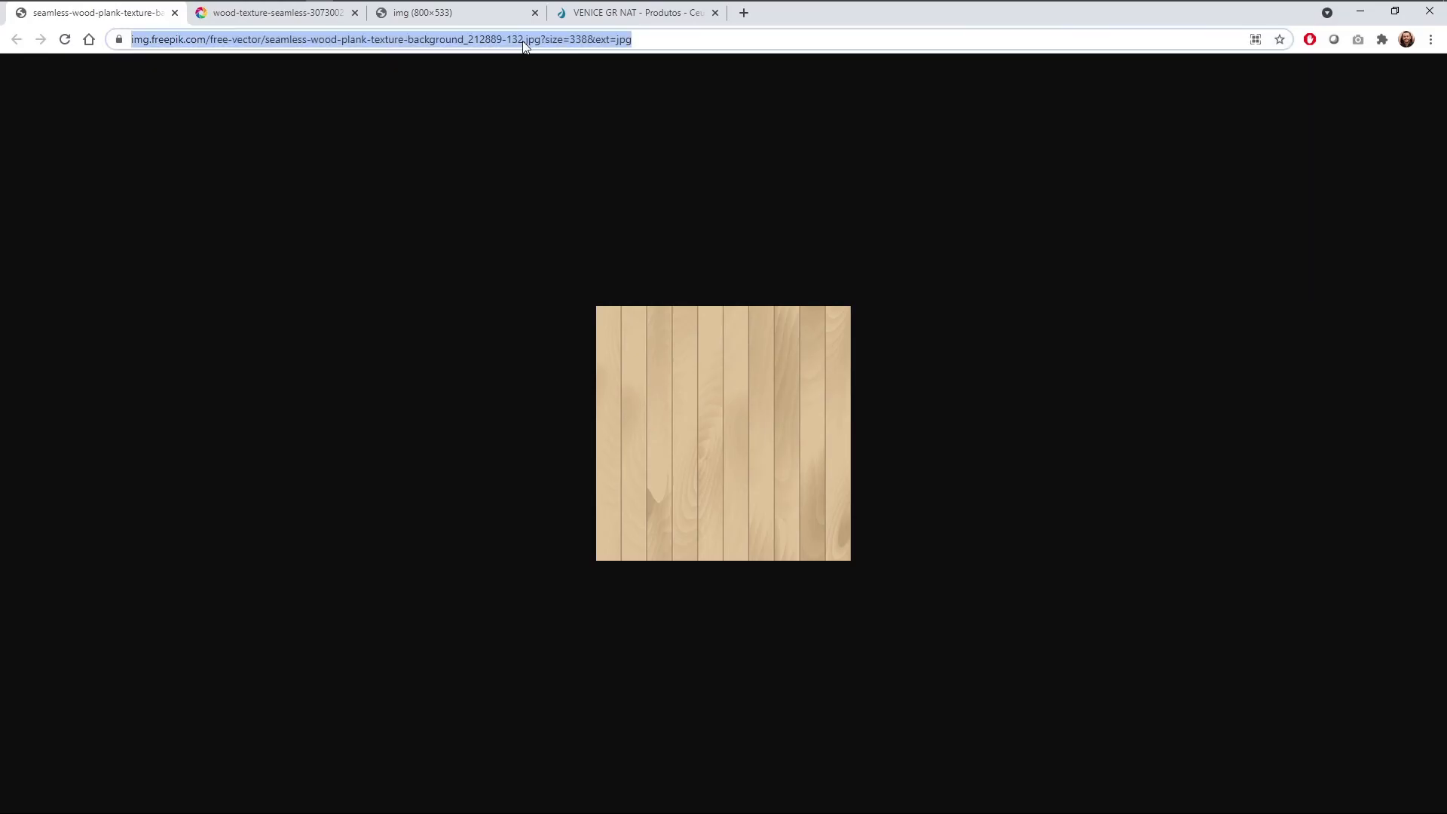
text(suvinil.com.br)
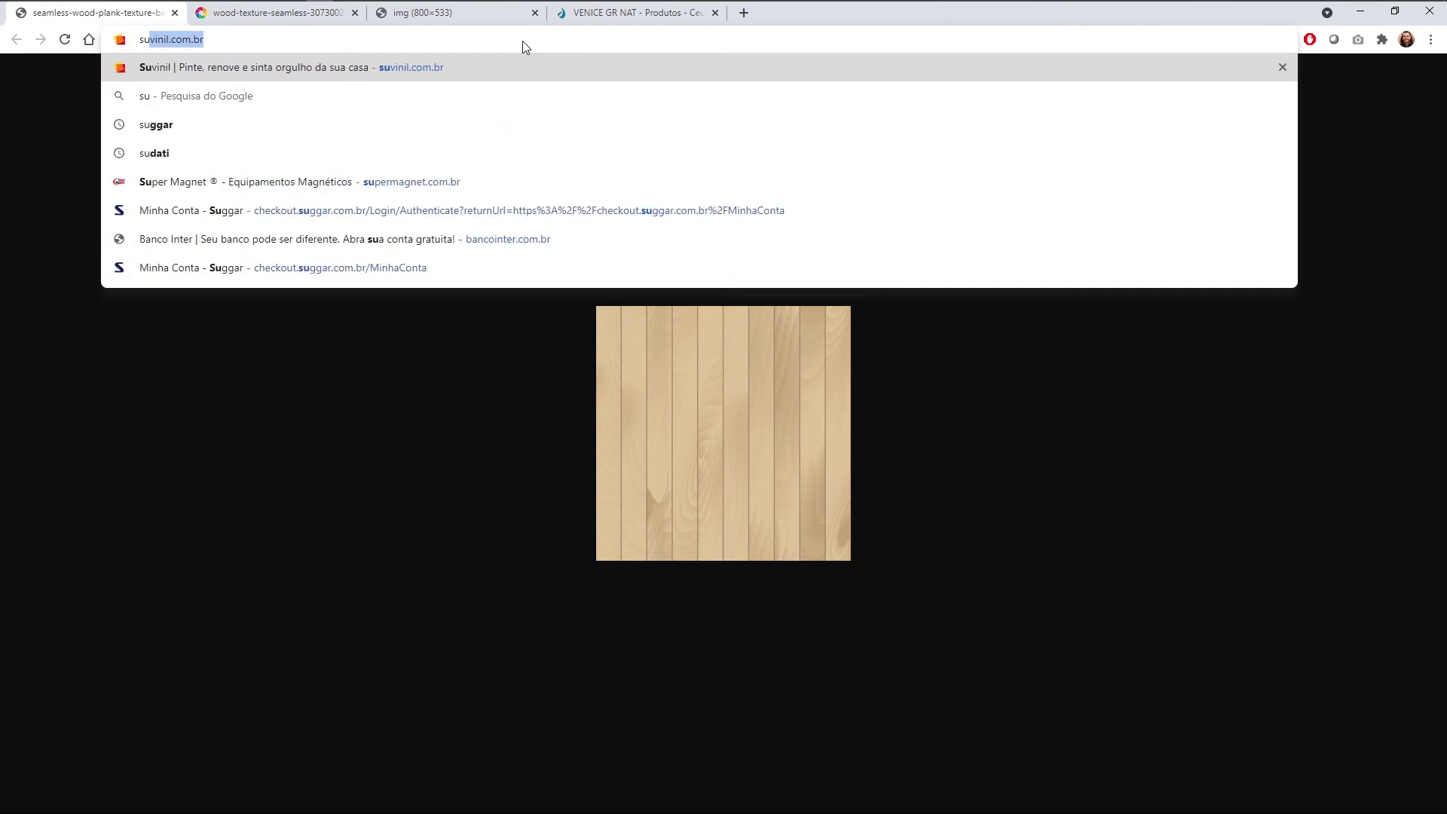
key(Return)
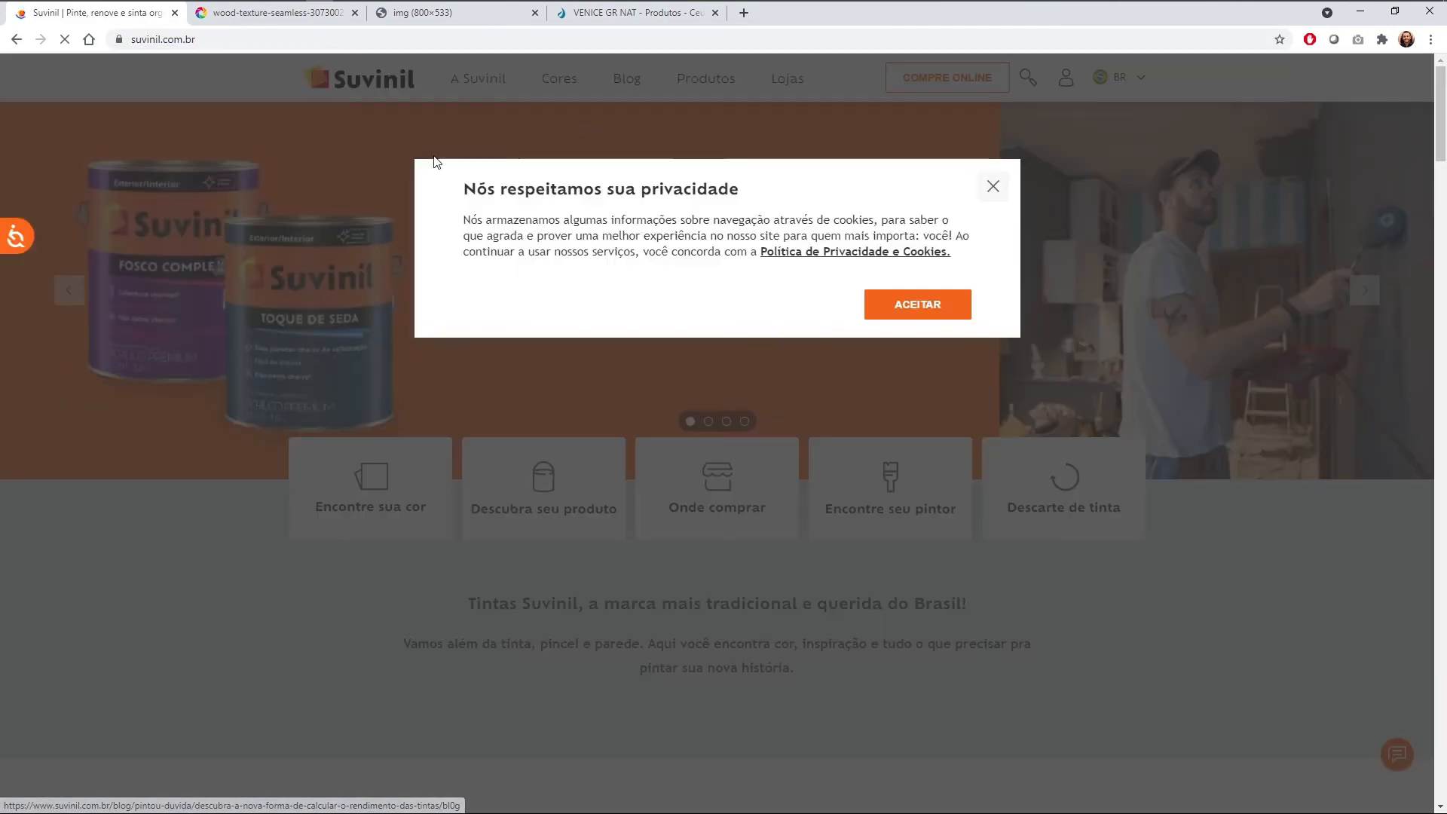
click(995, 187)
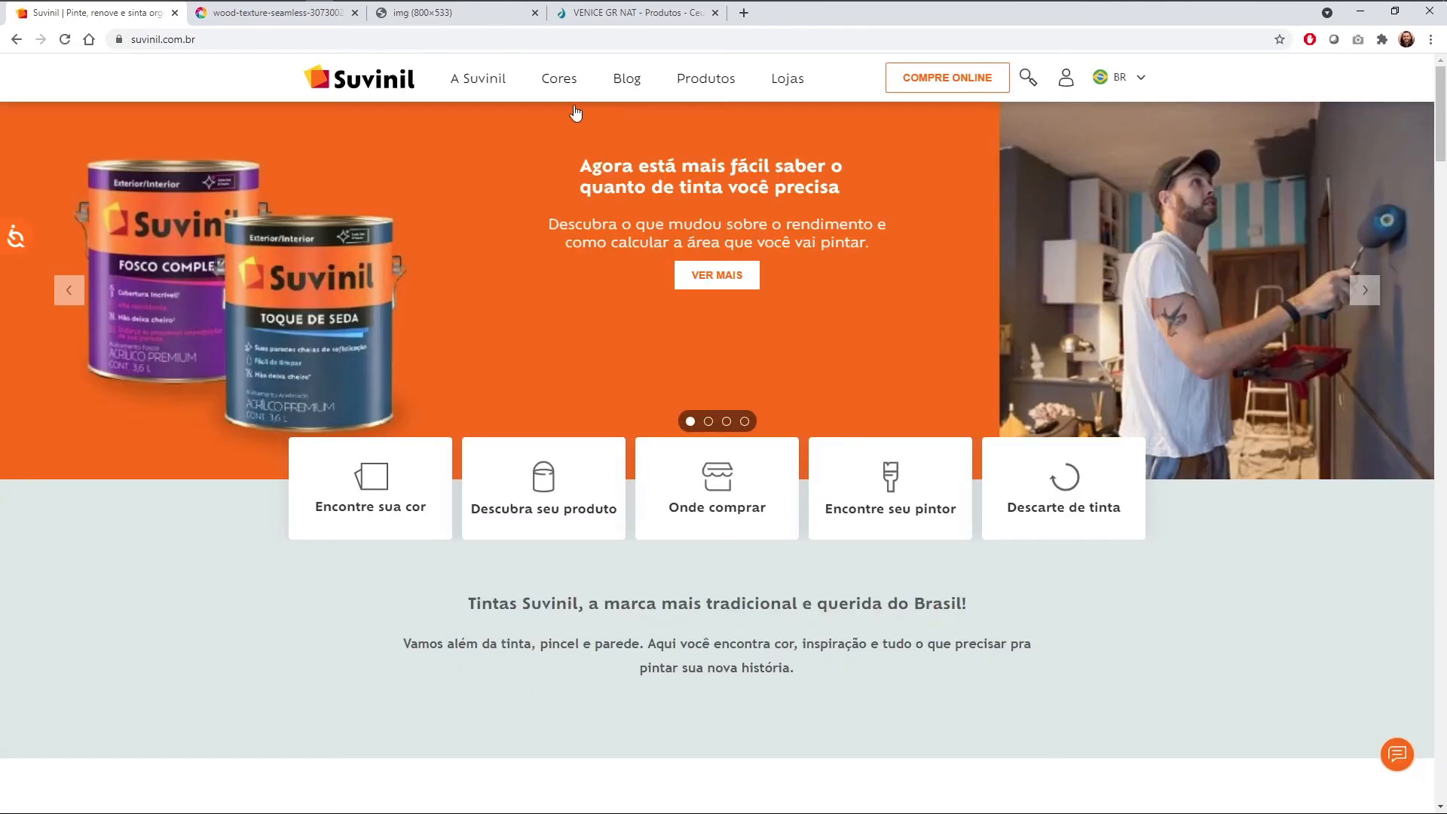
Step: Open the Intensas e Vibrantes family from Suvinil's Leque Digital and browse its colour swatches
mouse_move(565, 91)
mouse_move(578, 136)
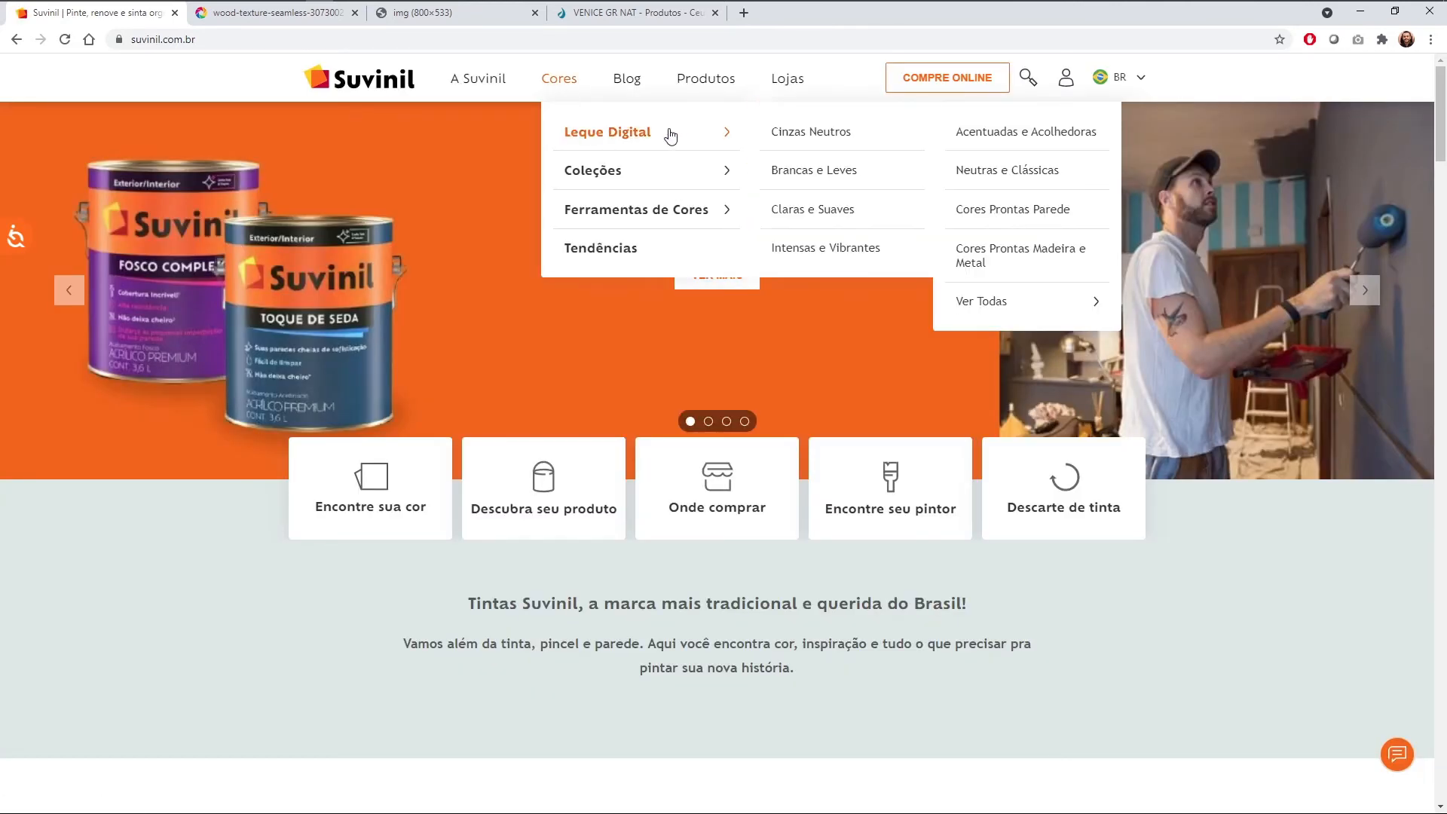
click(821, 248)
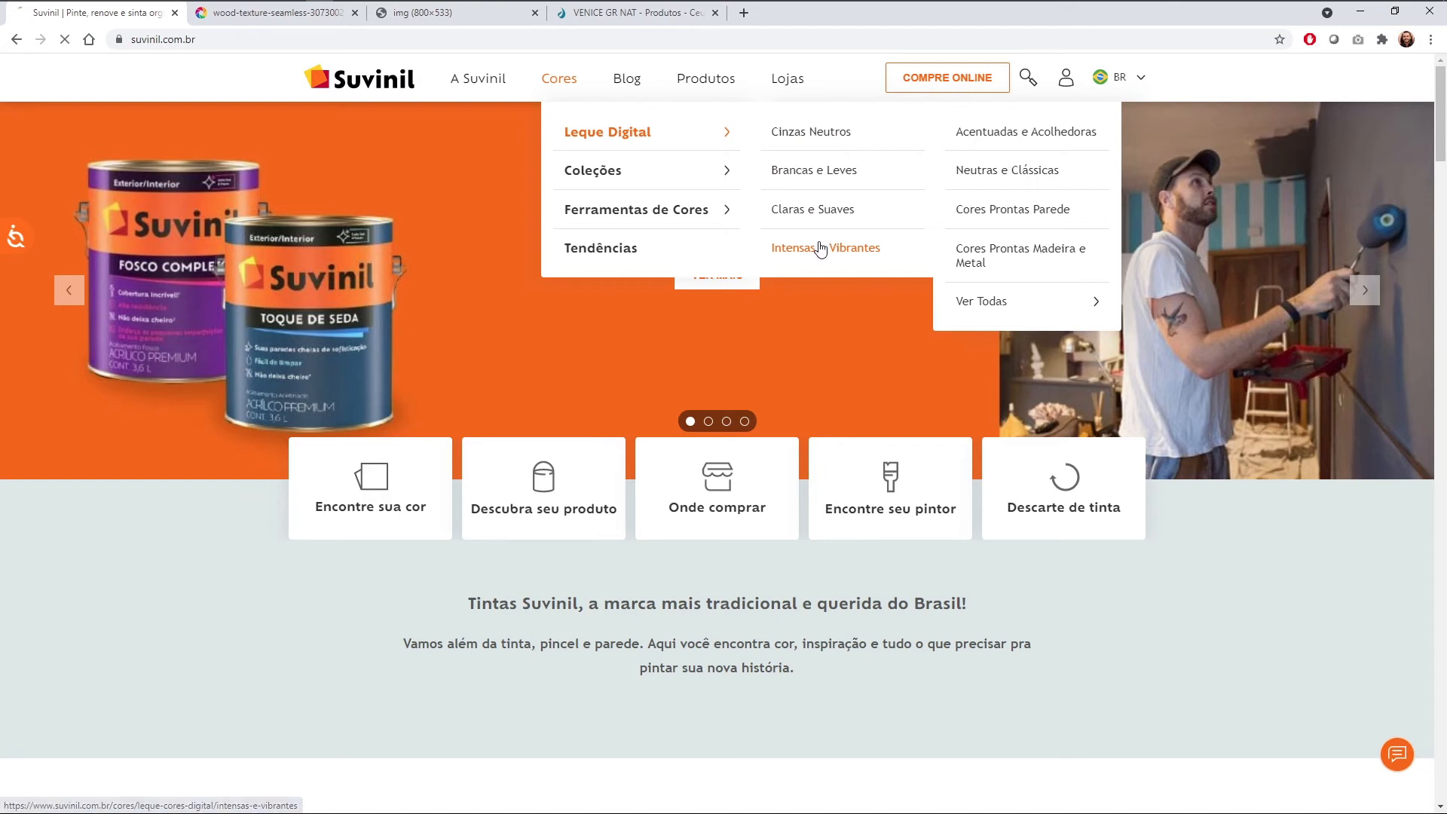
scroll(752, 372, down, 2)
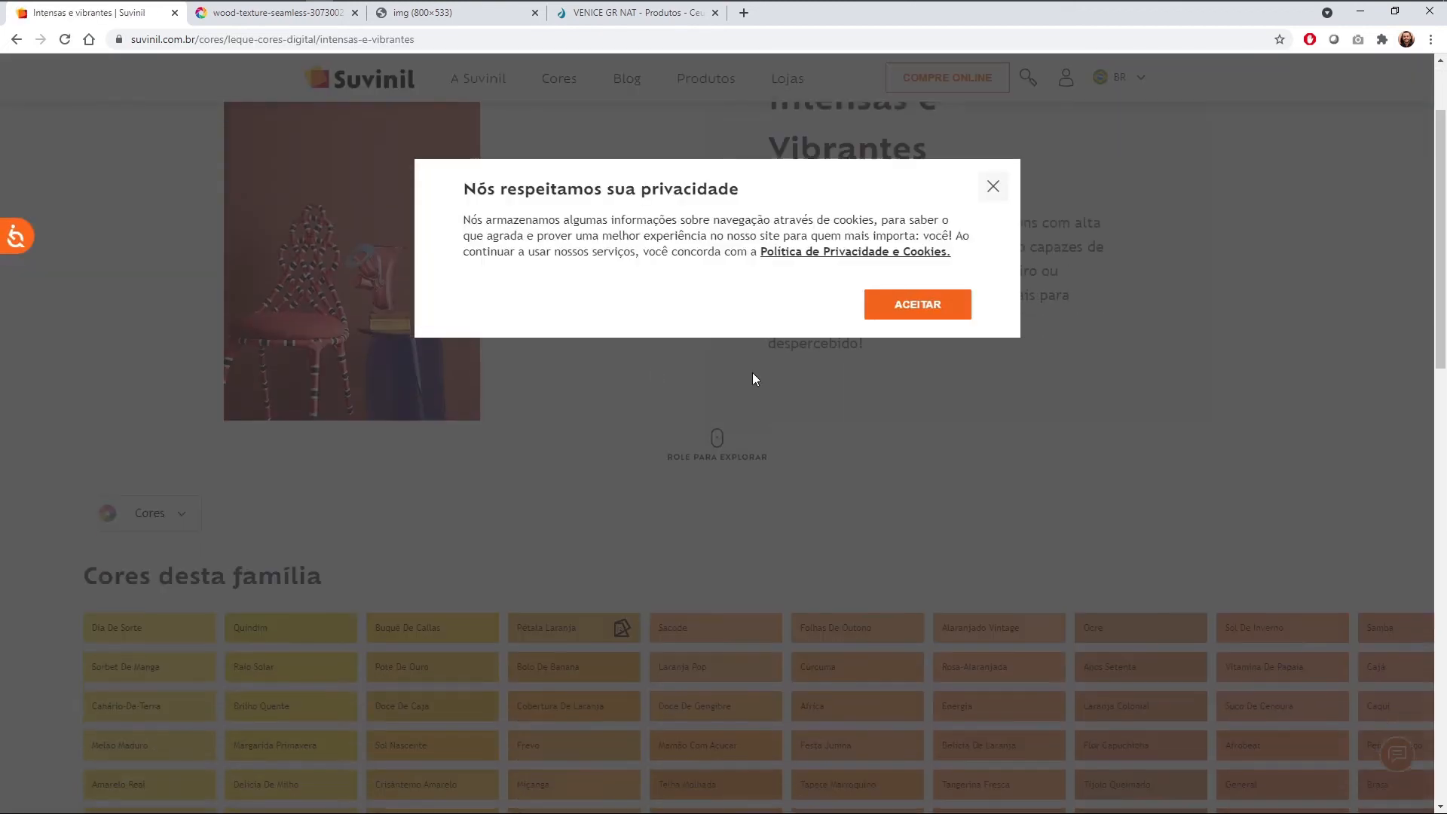
click(994, 186)
scroll(475, 363, down, 4)
scroll(474, 364, down, 1)
scroll(517, 420, up, 5)
scroll(472, 635, down, 2)
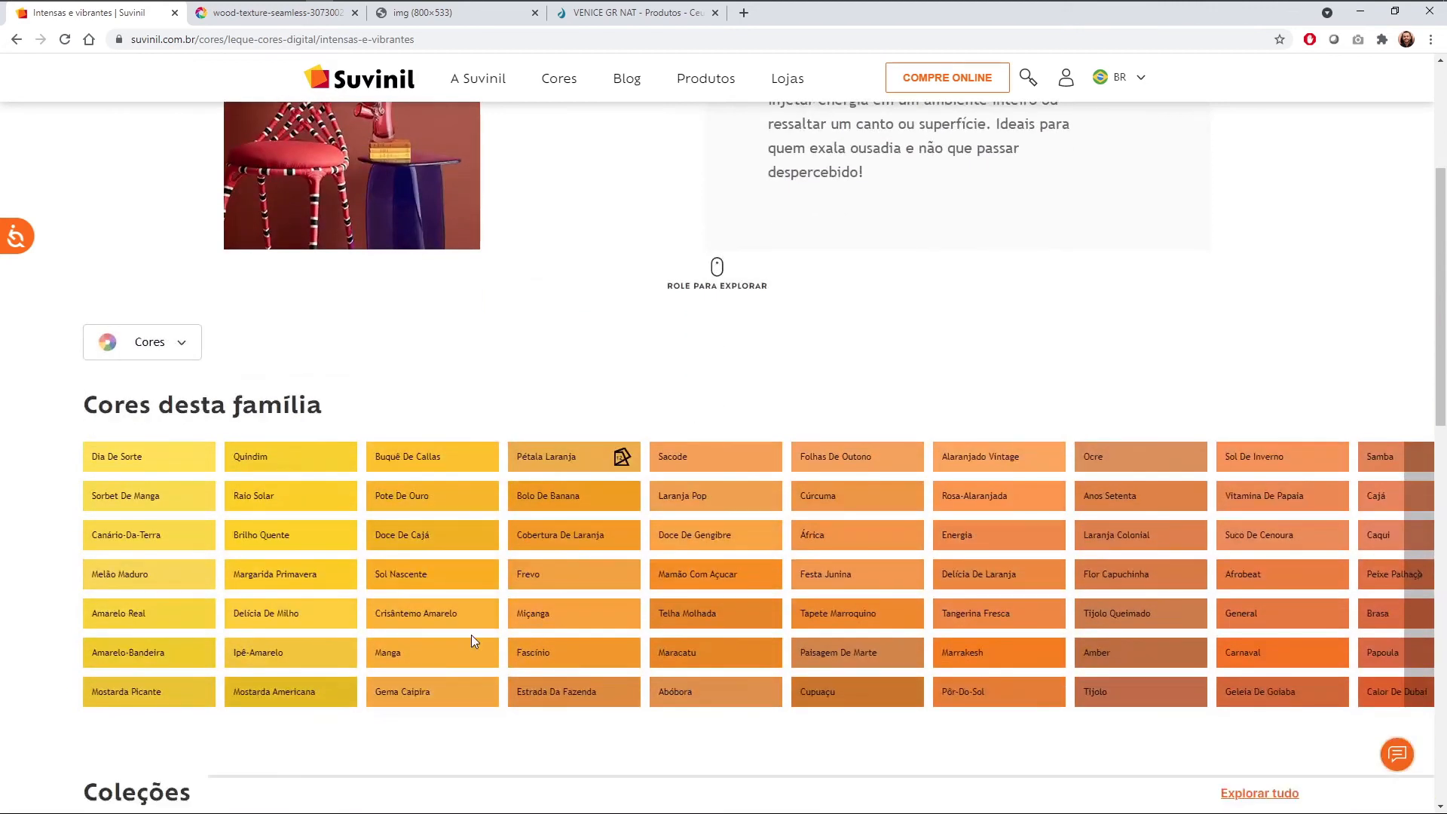
scroll(471, 635, down, 1)
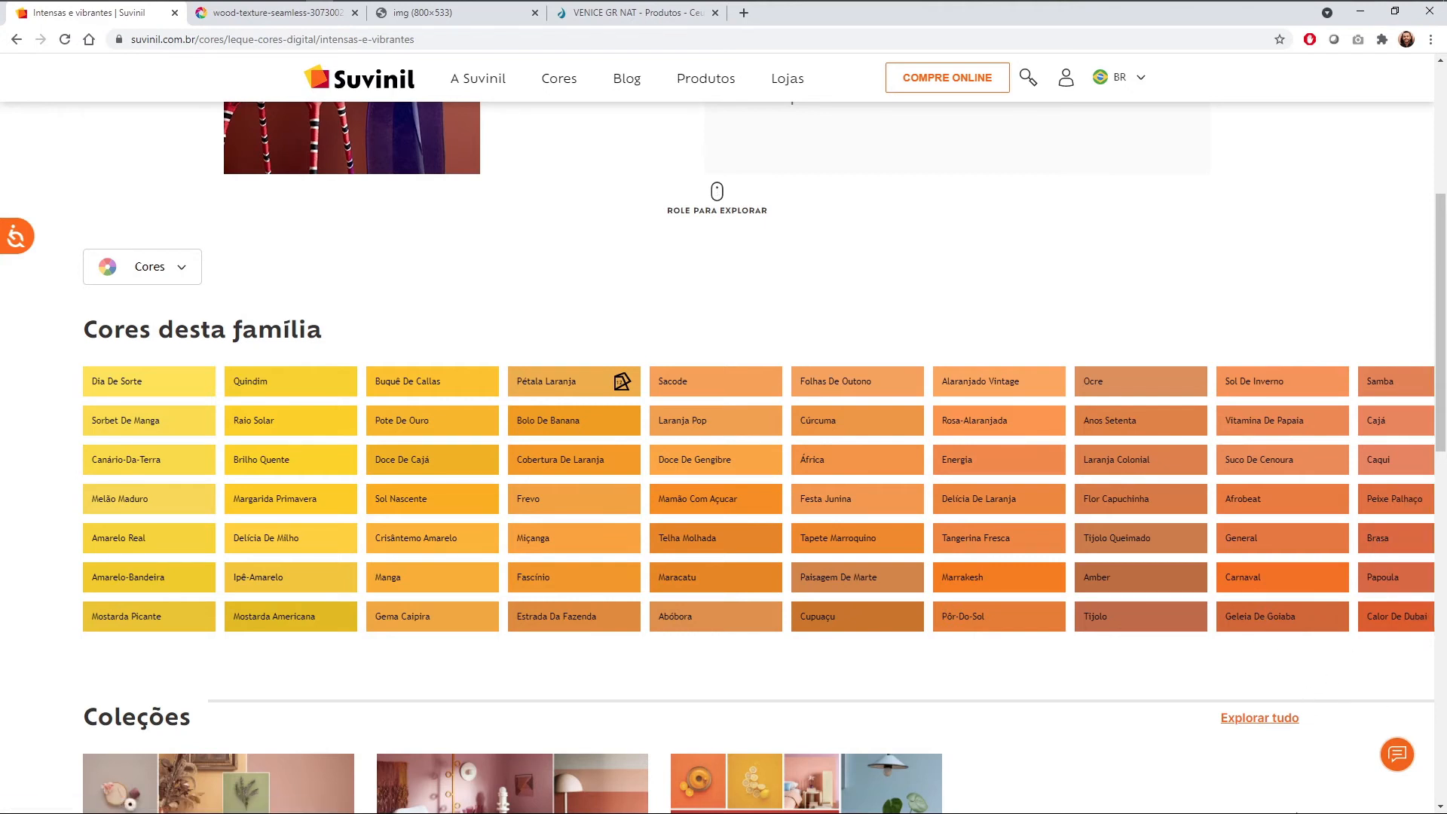
Step: Open the Brasa colour page, dismiss the privacy notice and highlight the RGB code in its colour information
click(1405, 544)
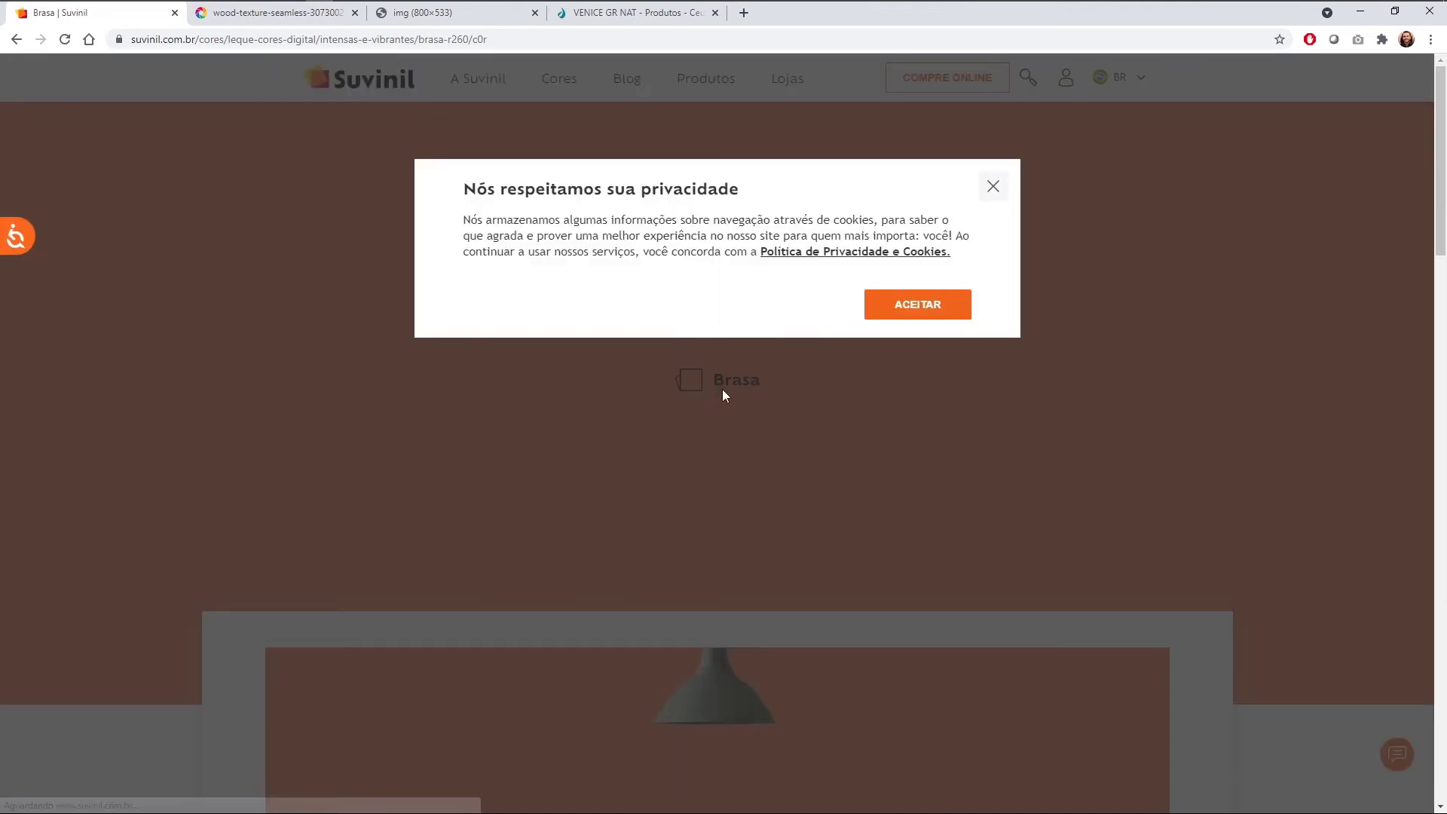
click(993, 191)
scroll(652, 333, down, 6)
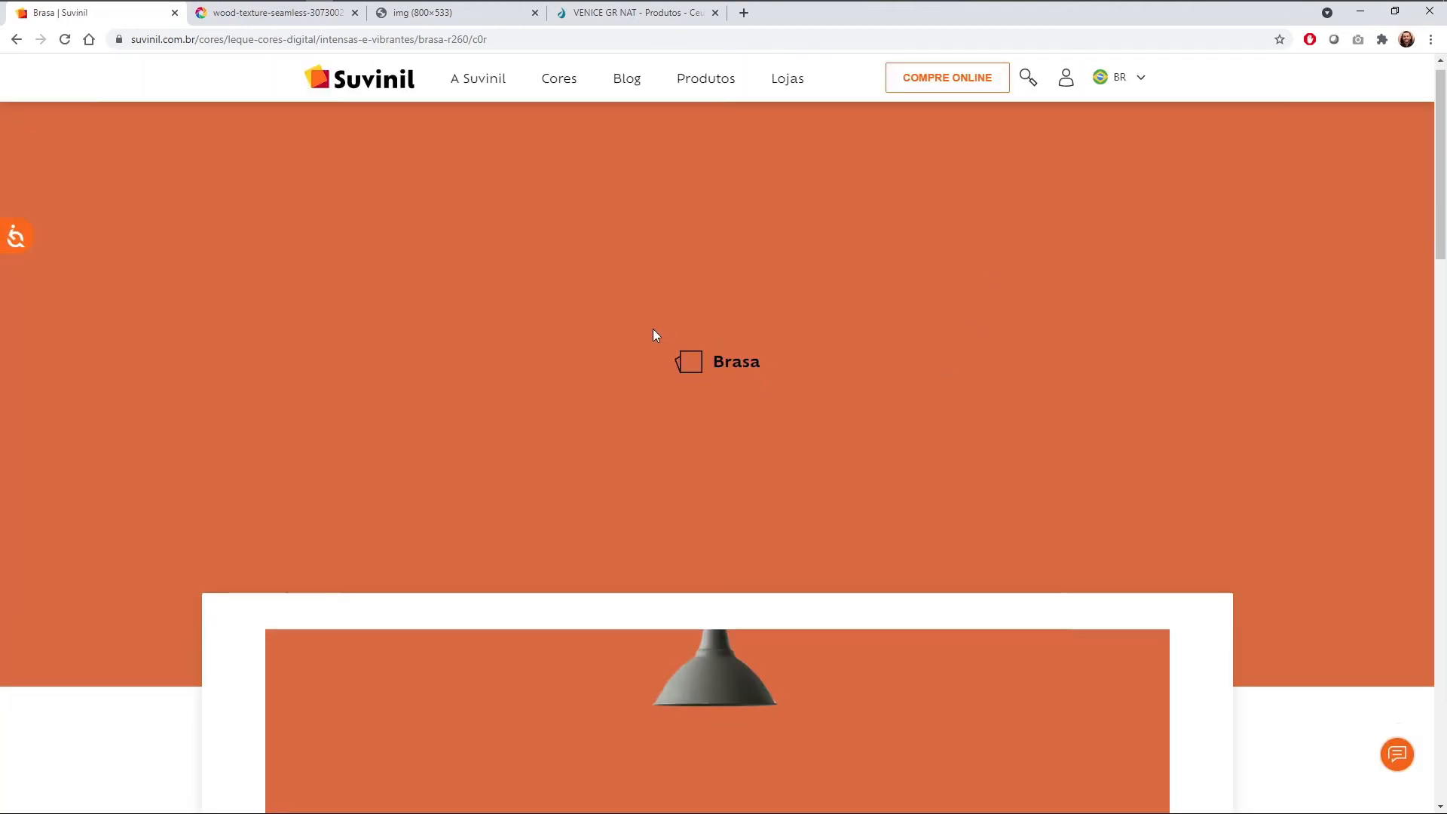
scroll(716, 350, down, 3)
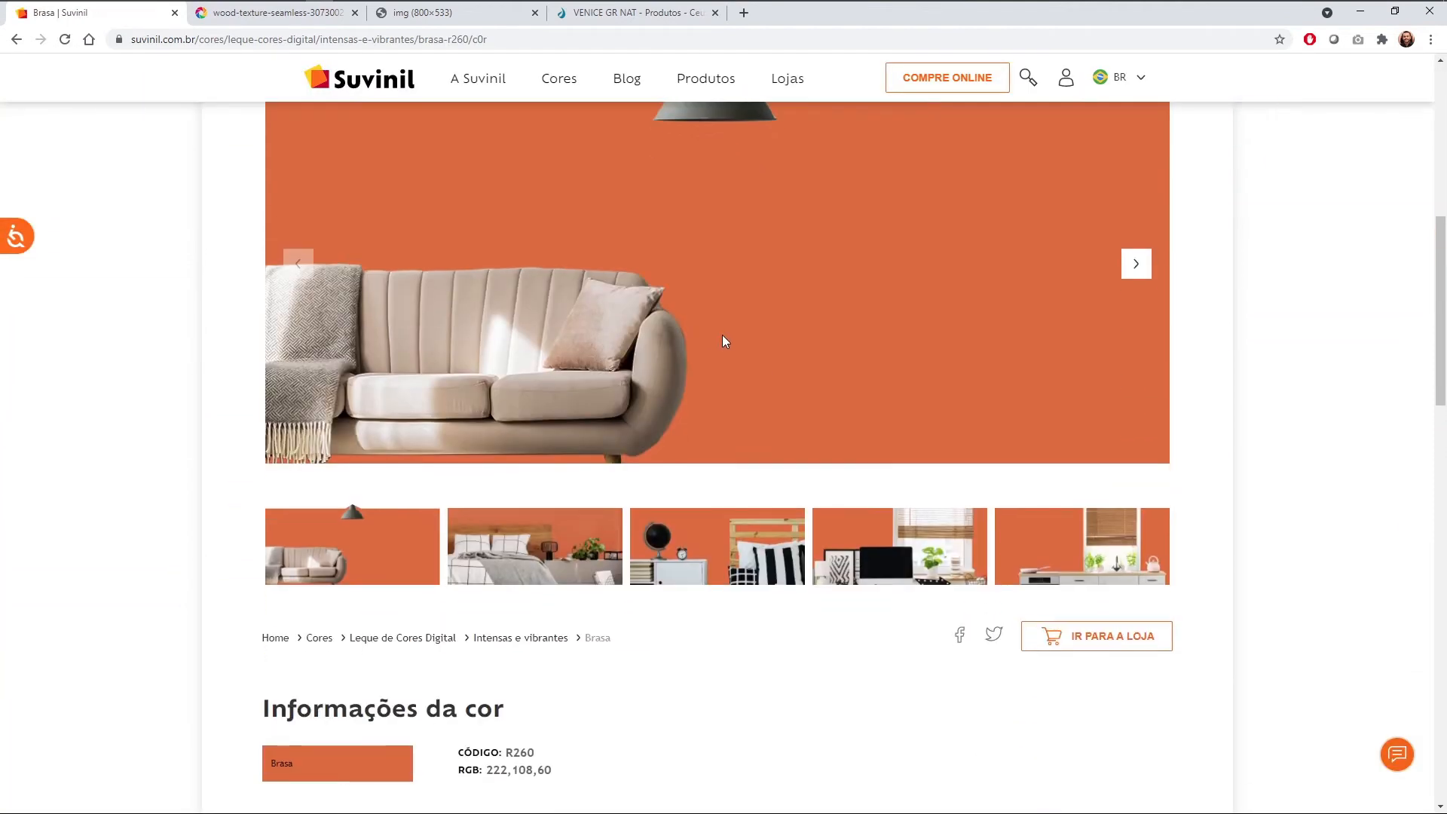
scroll(721, 341, down, 1)
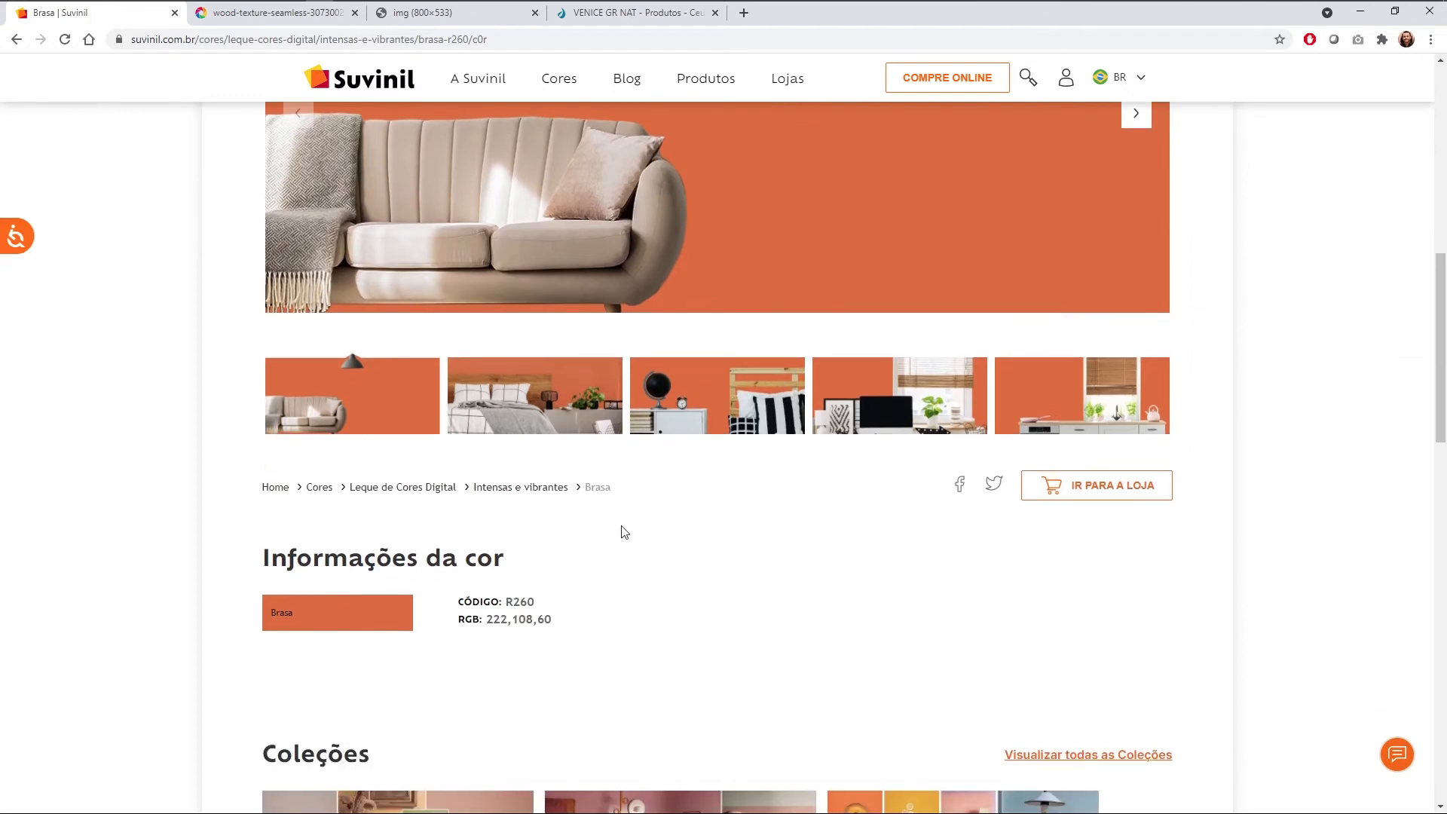
drag(485, 619, 549, 618)
click(490, 622)
drag(489, 620, 548, 622)
scroll(533, 598, up, 4)
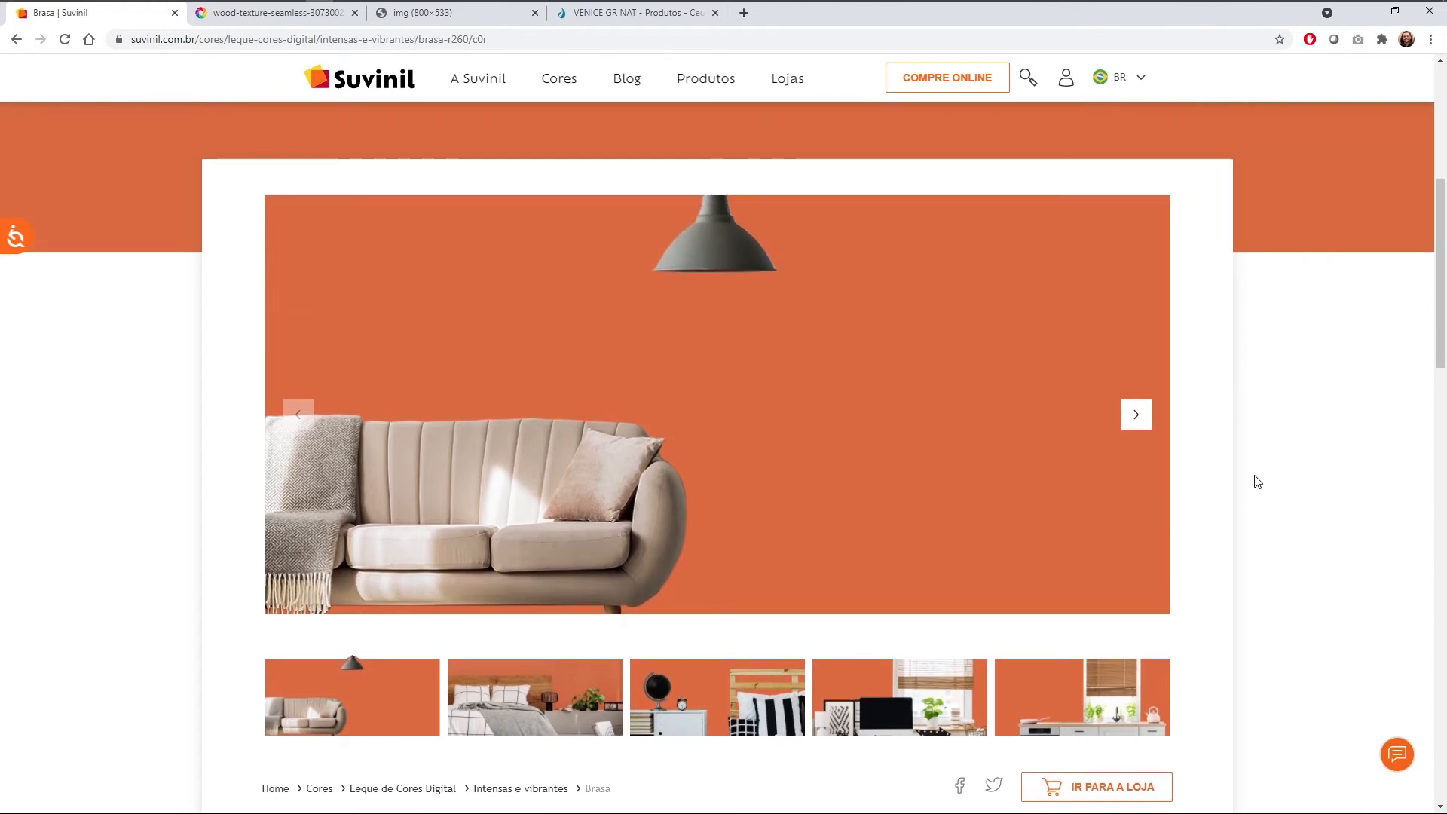
scroll(1257, 482, up, 5)
scroll(1260, 491, up, 1)
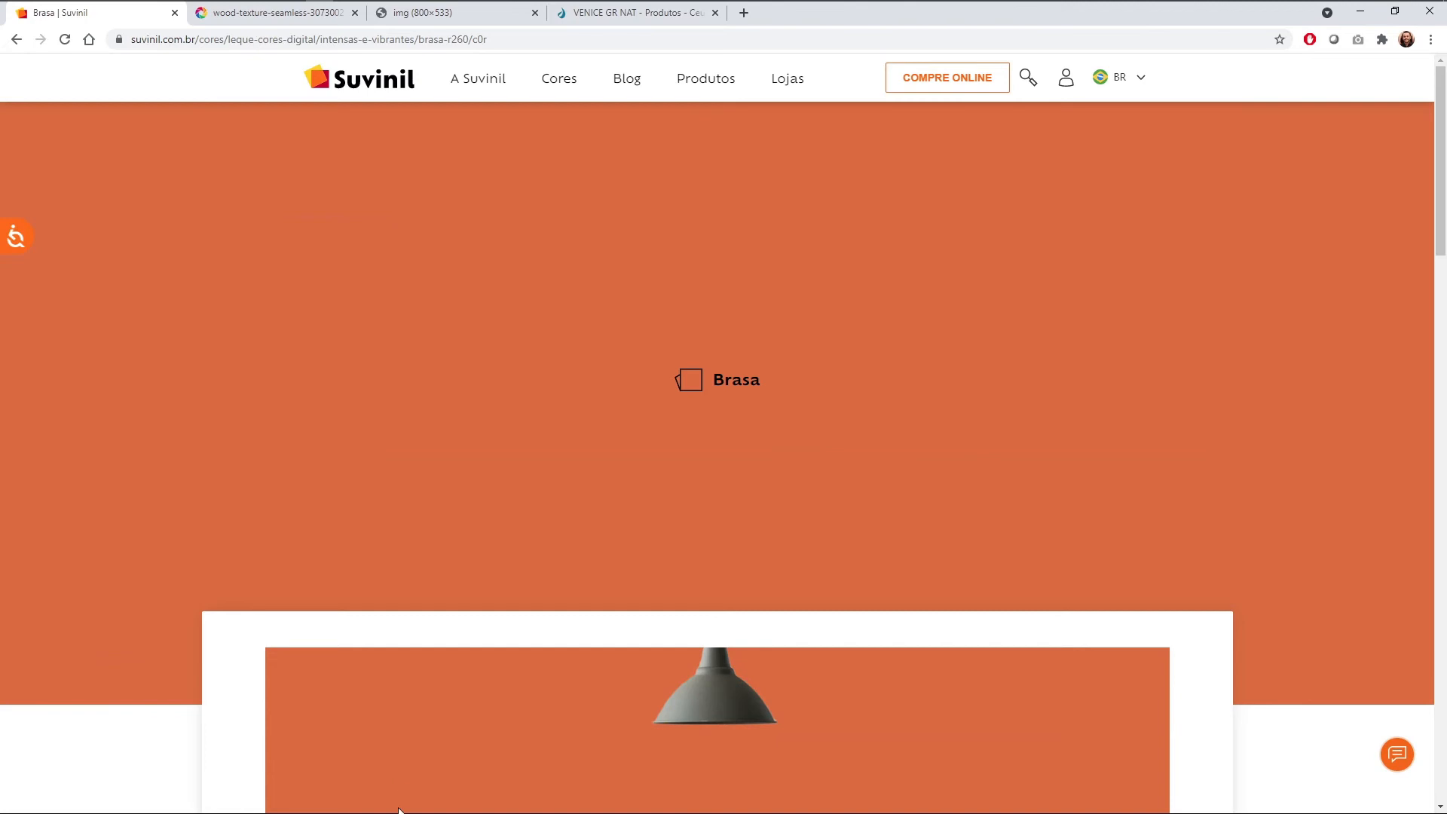
Step: Switch back to SketchUp and start a new material named Suvinil Brasa
key(alt+Tab)
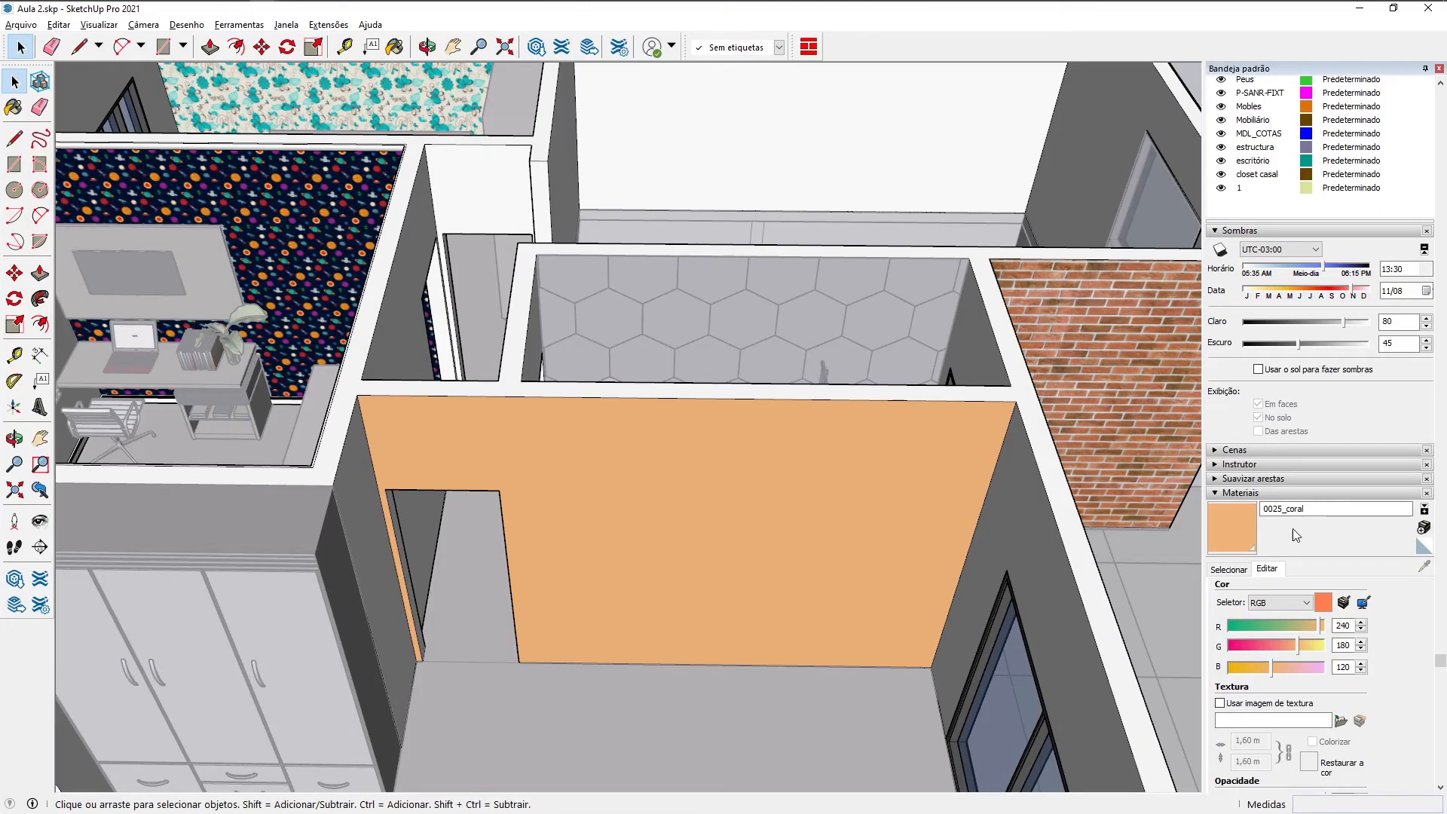
click(1422, 532)
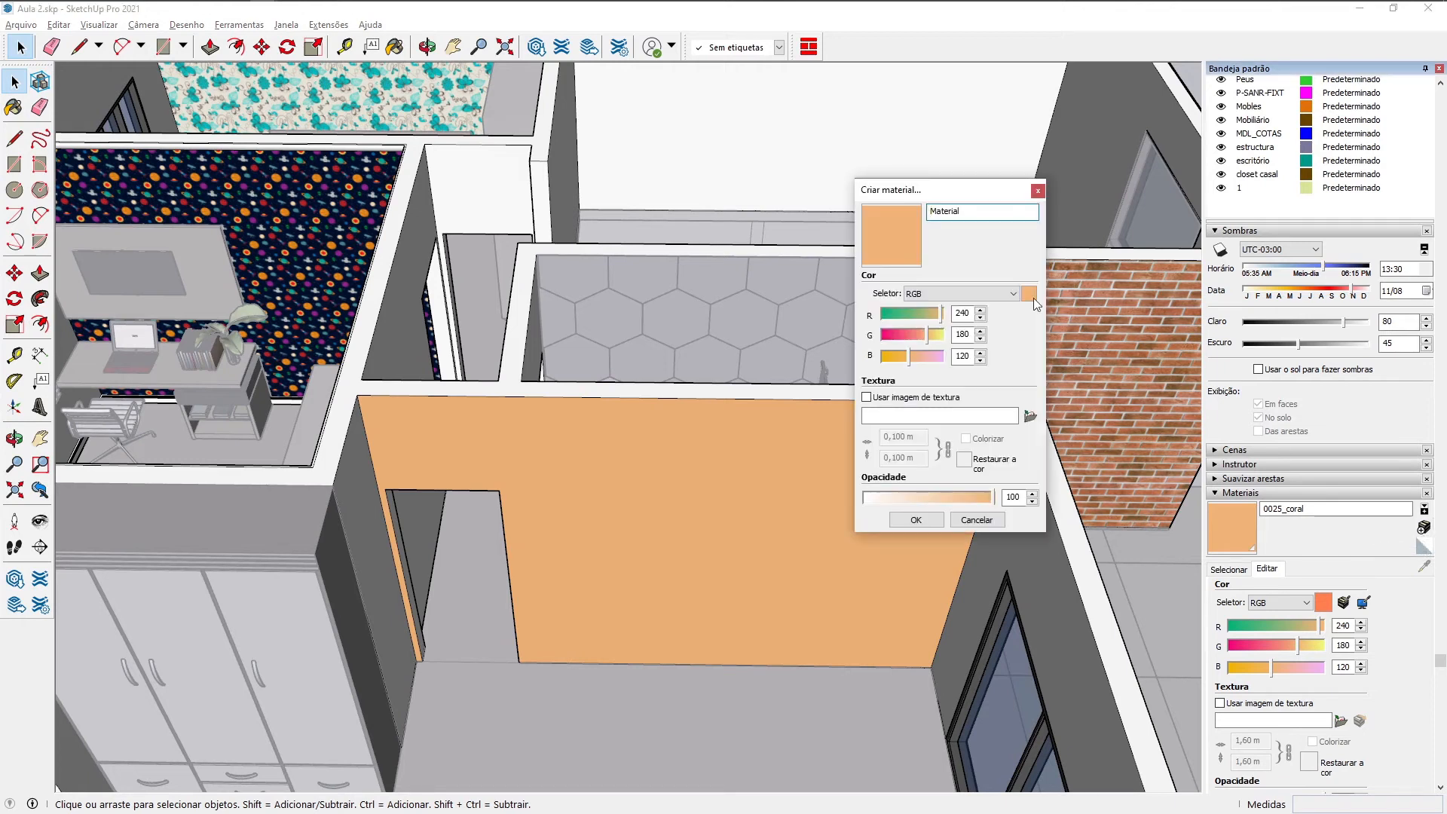
drag(981, 211, 929, 211)
text(Suvinil Brase)
key(BackSpace)
text(a)
Step: Give the new material a bright green from the Roda de cores selector and create it
click(942, 291)
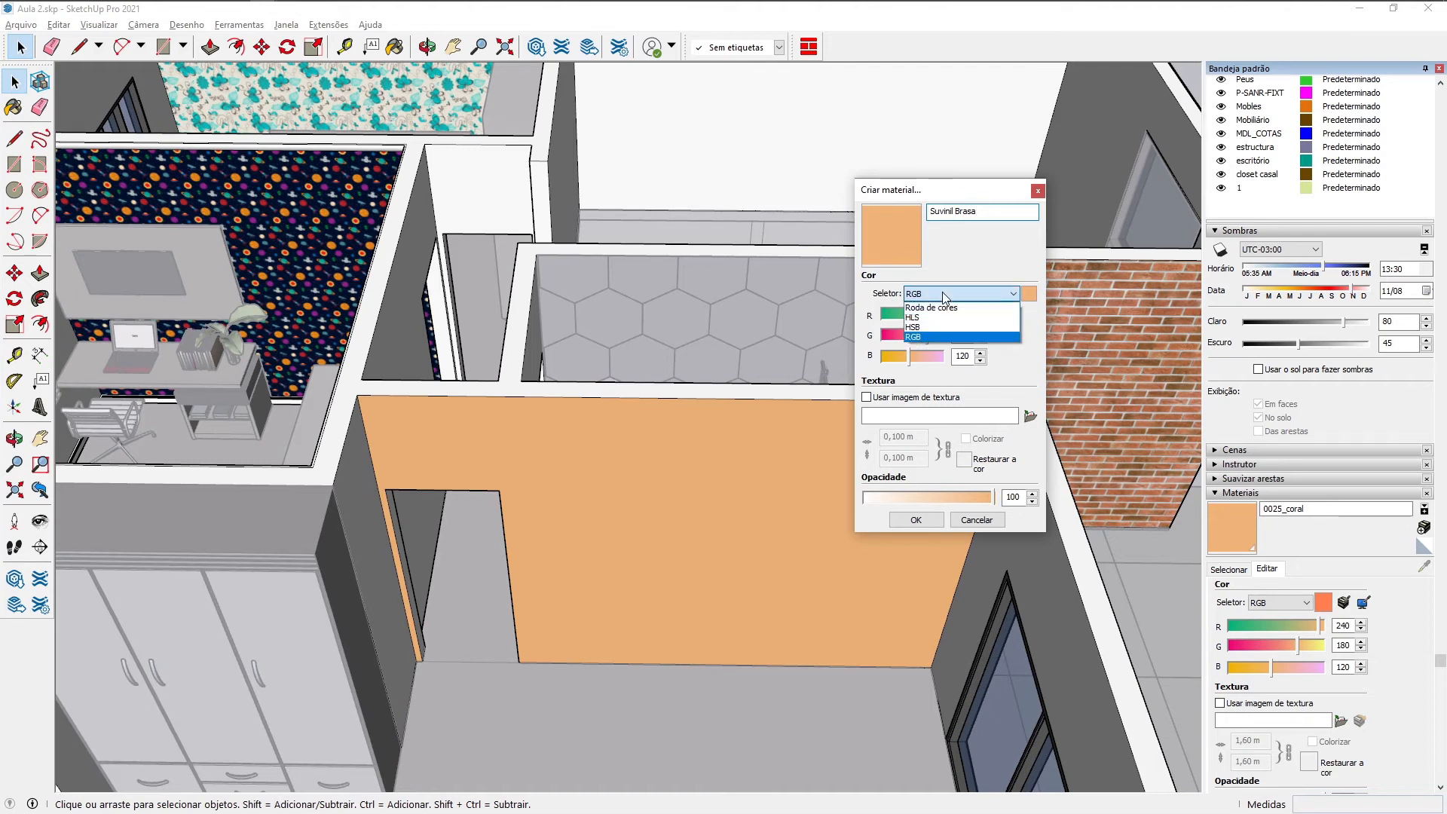
click(932, 308)
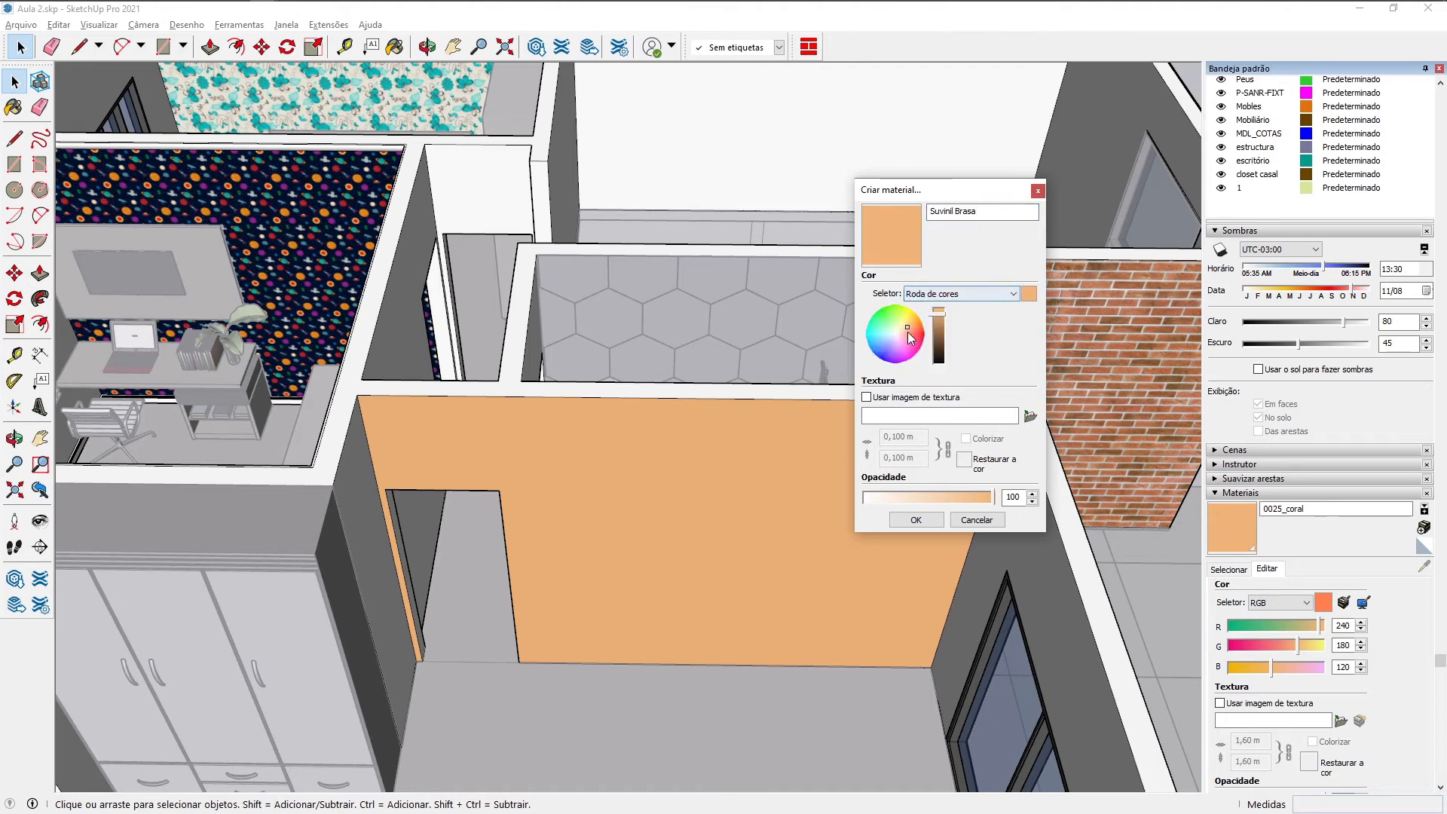
drag(907, 332, 879, 310)
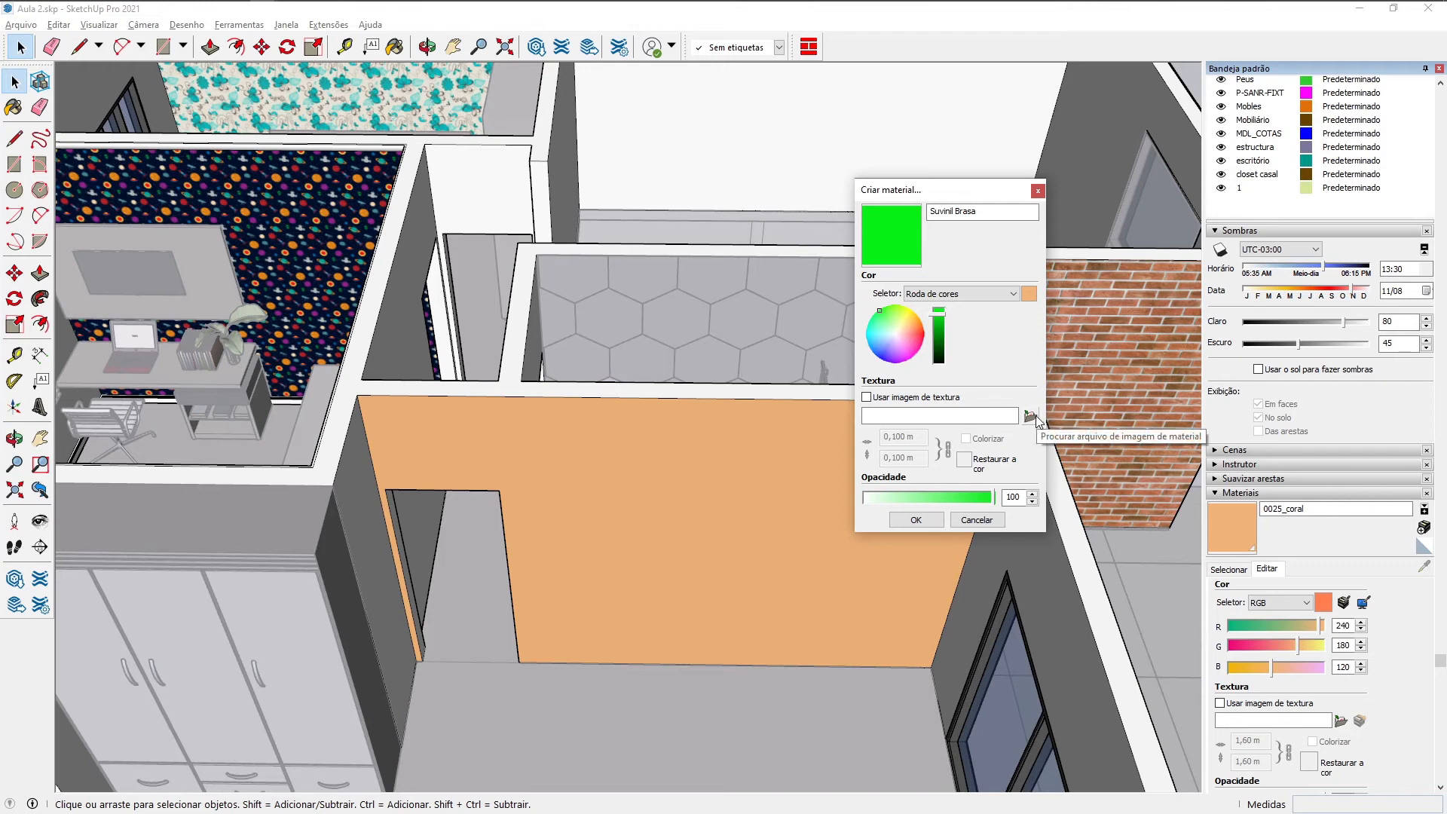
click(916, 520)
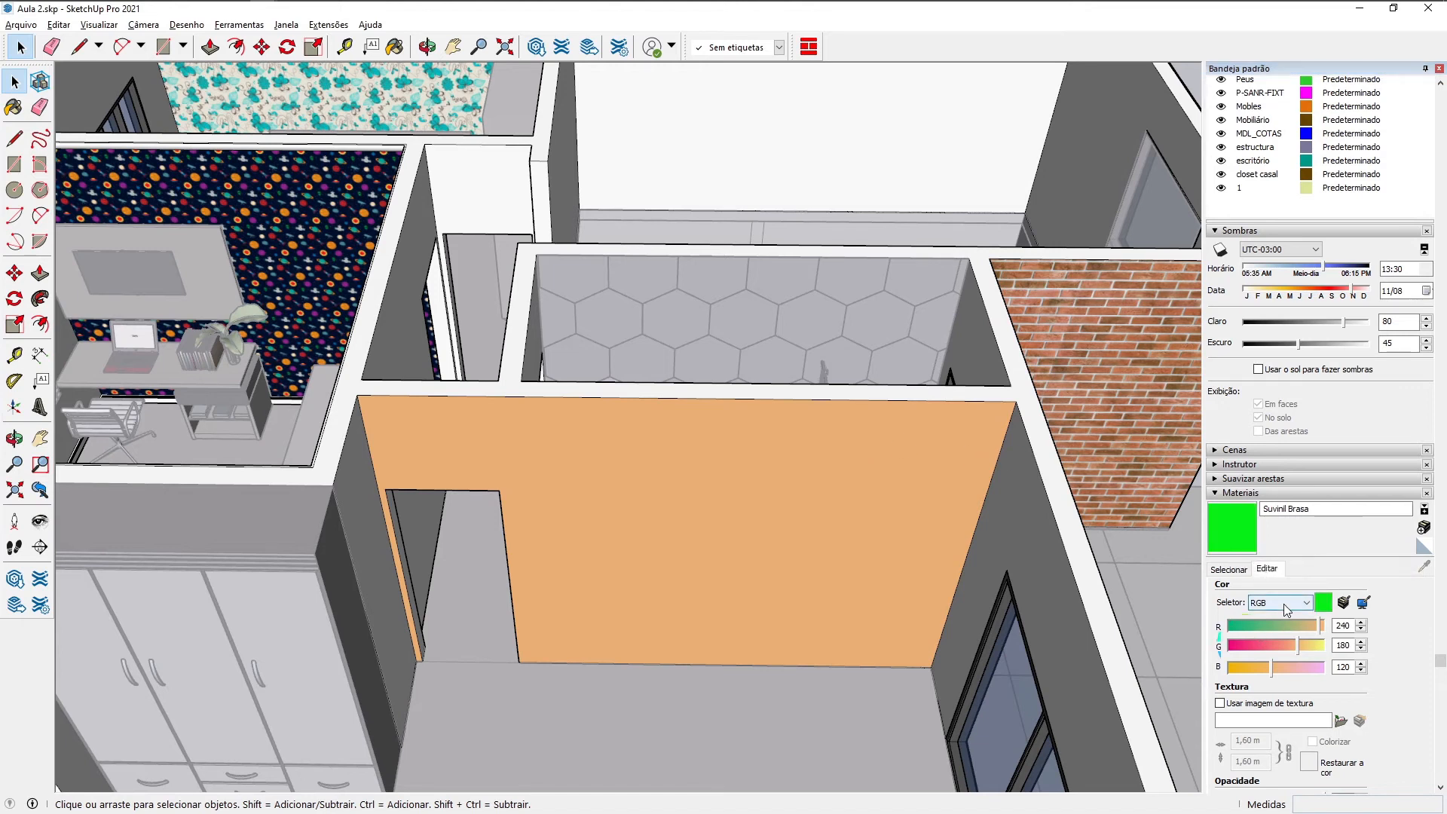
Step: Paint the bedroom wall backing onto the bathroom with the green Suvinil Brasa material
click(1251, 544)
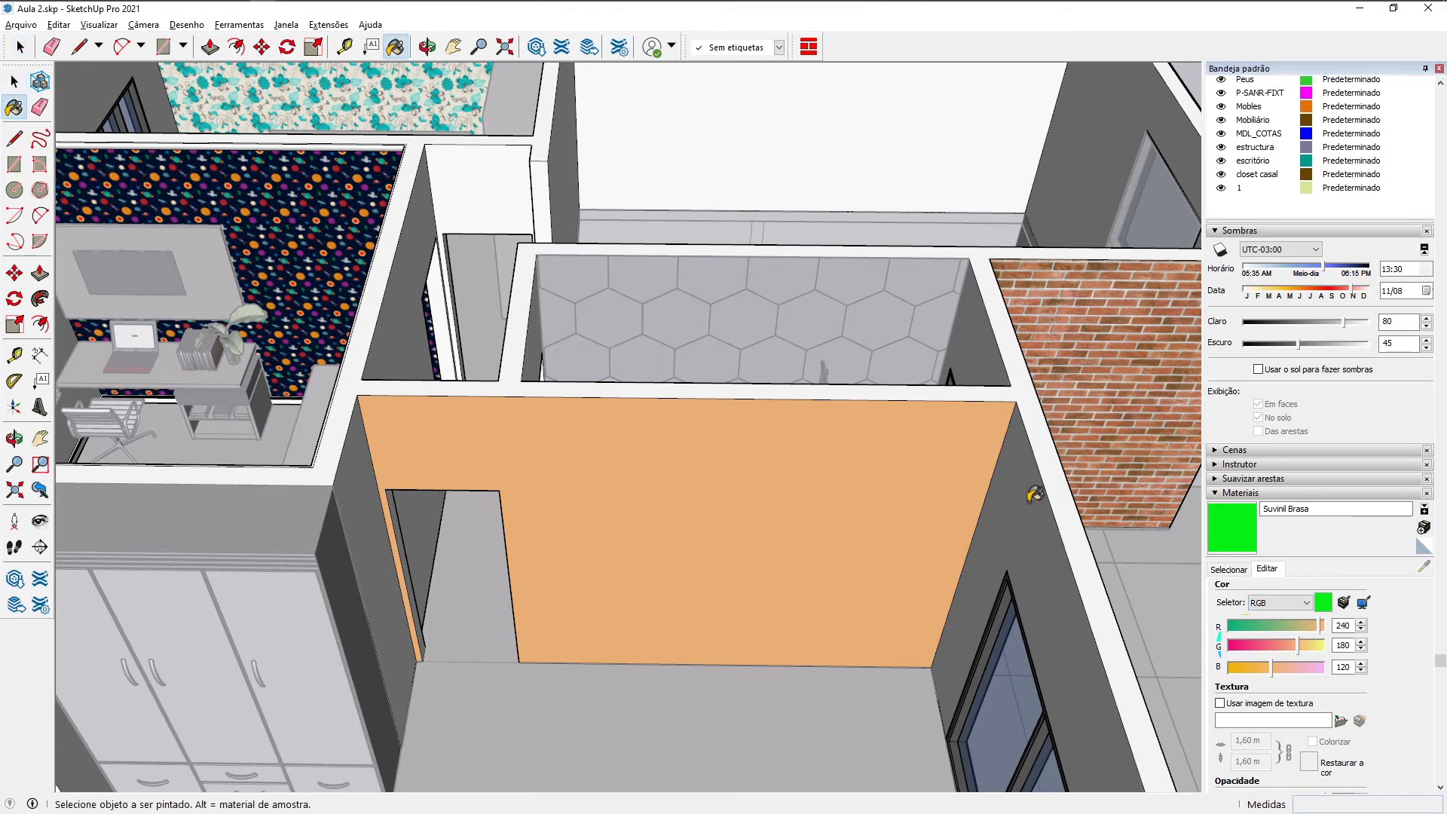
click(932, 469)
middle_drag(713, 467, 728, 437)
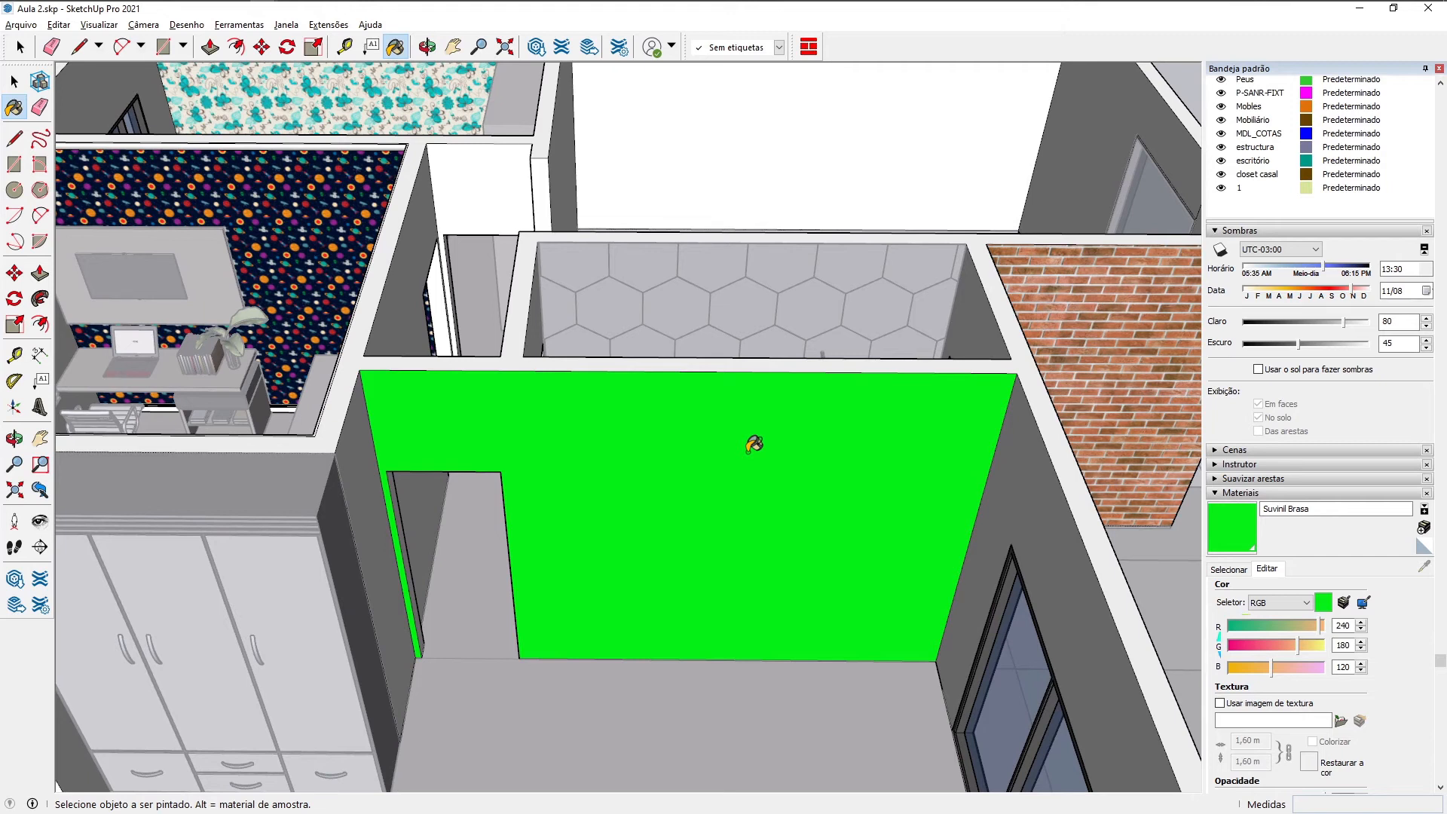
click(12, 81)
scroll(684, 462, down, 1)
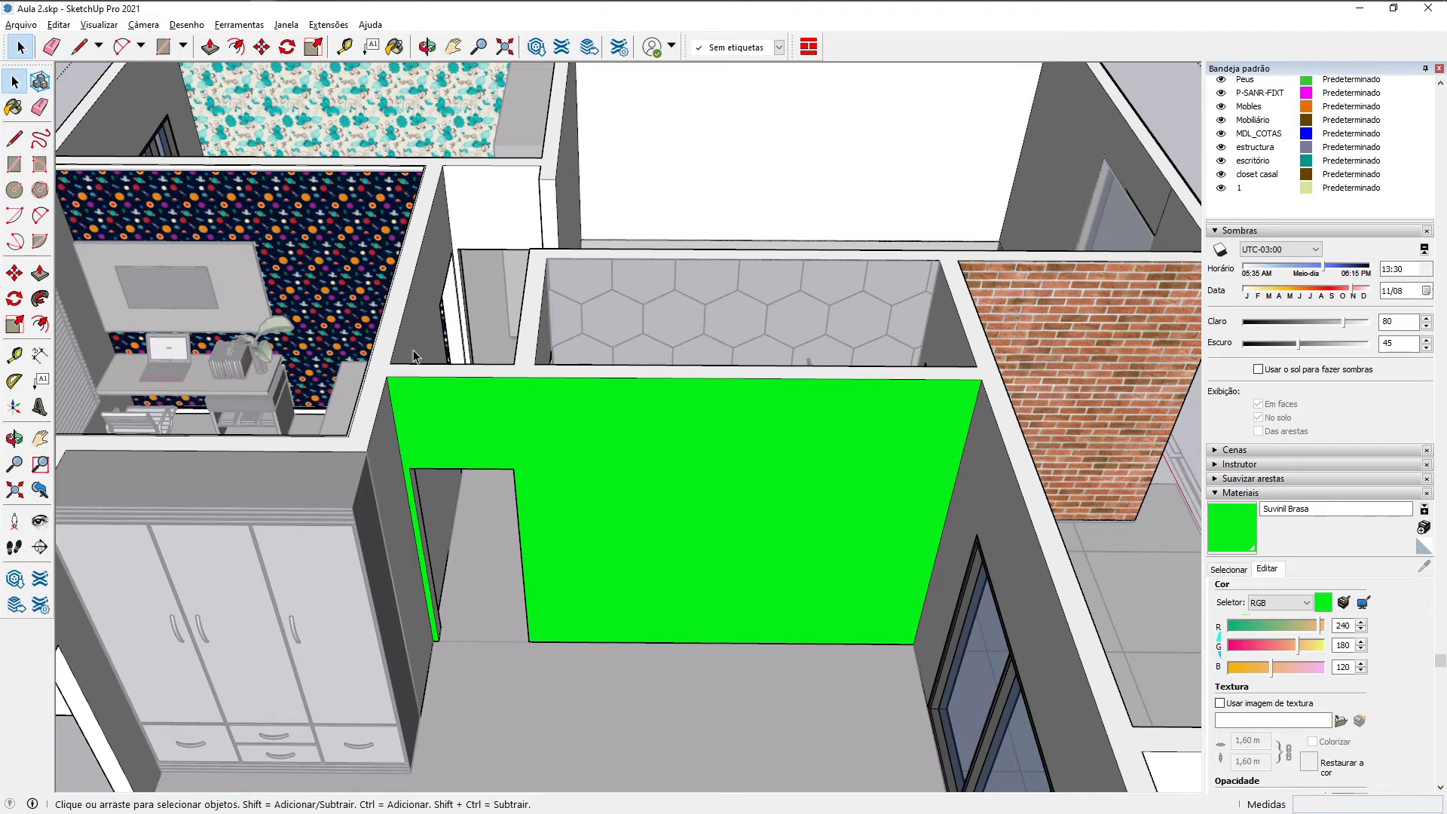
Step: Arrange SketchUp and the Chrome window showing the Brasa page side by side
click(1367, 603)
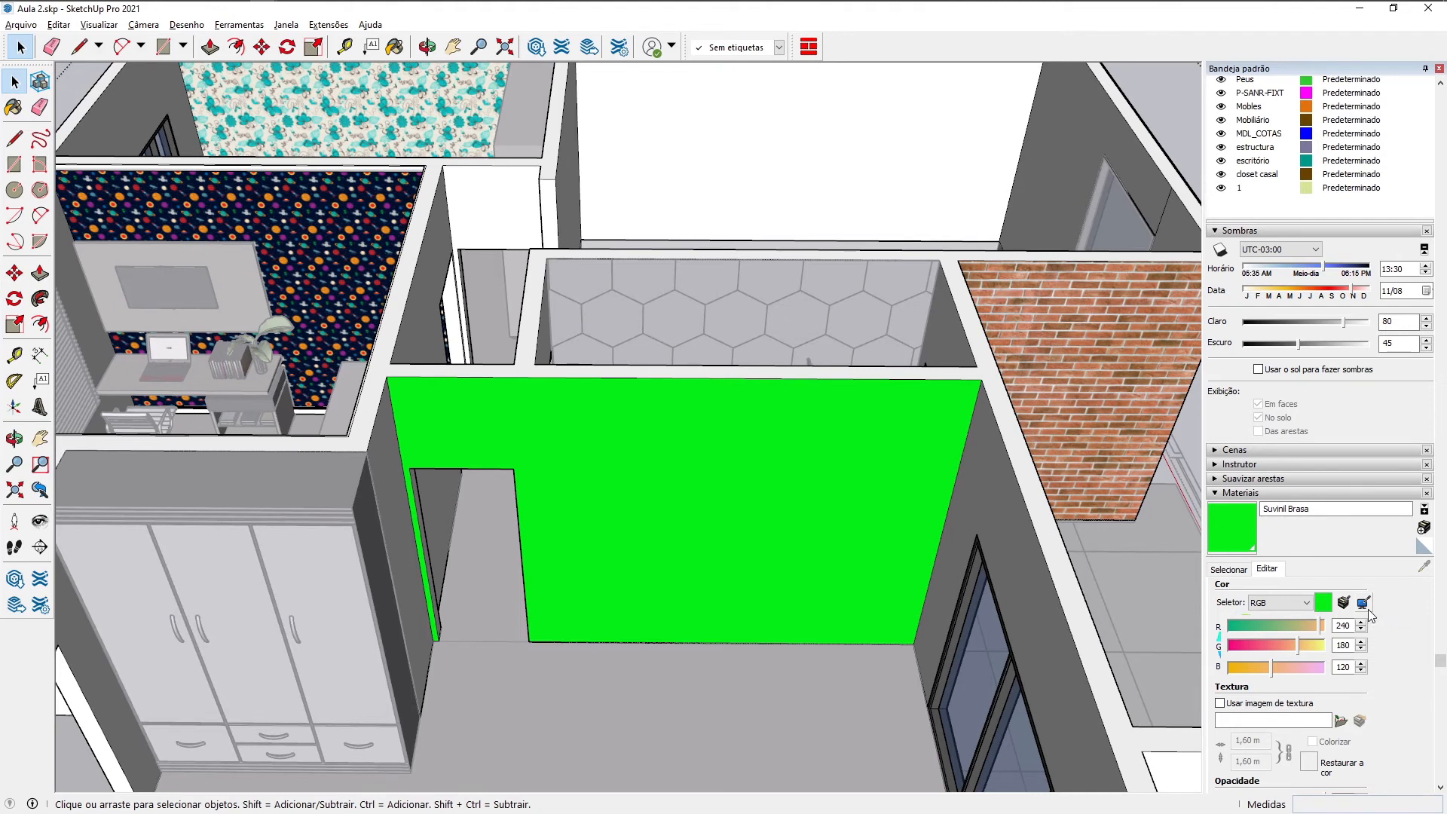
mouse_move(682, 9)
mouse_down()
mouse_move(739, 75)
mouse_move(1143, 103)
mouse_move(1445, 145)
mouse_up()
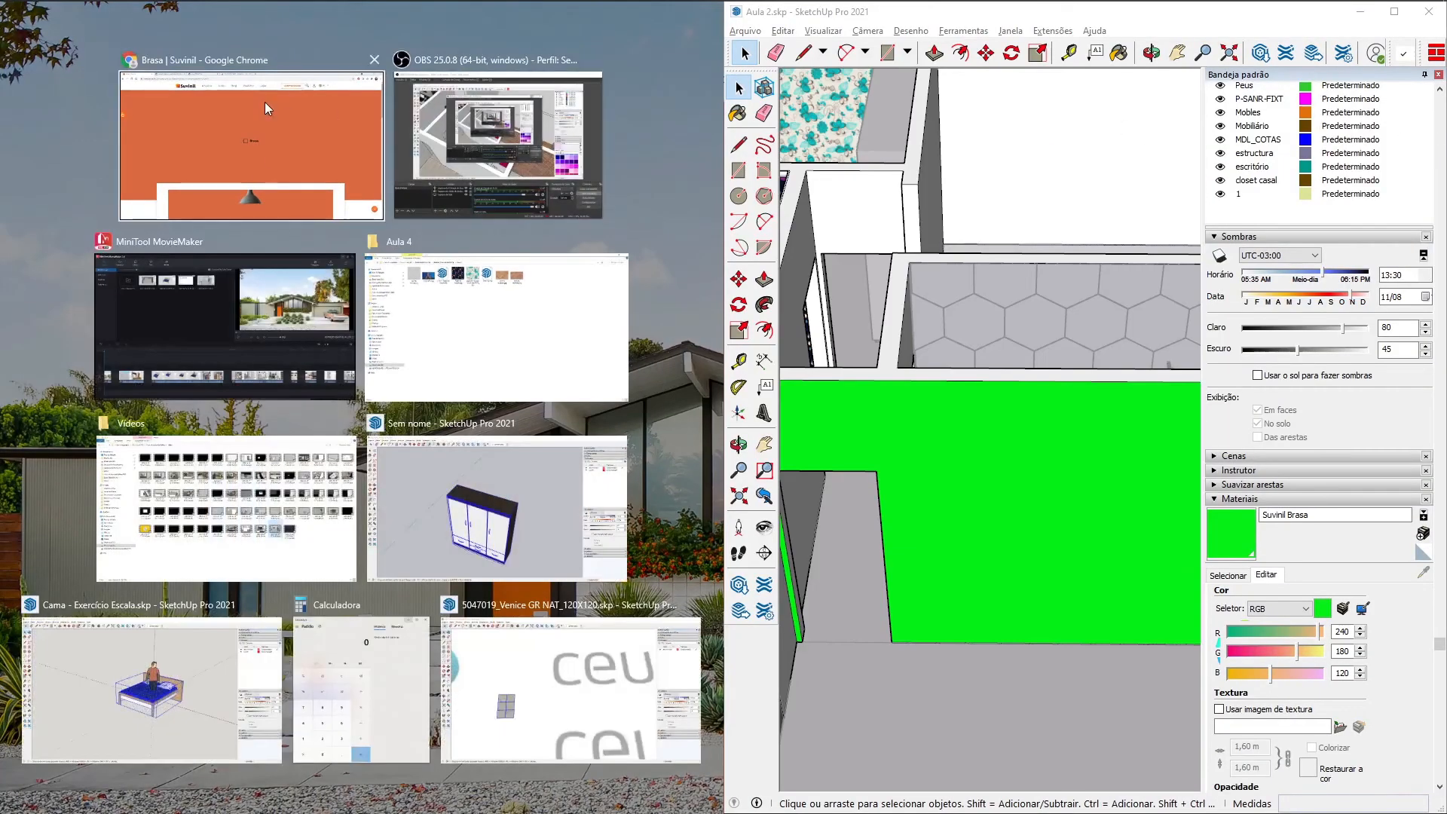
click(222, 169)
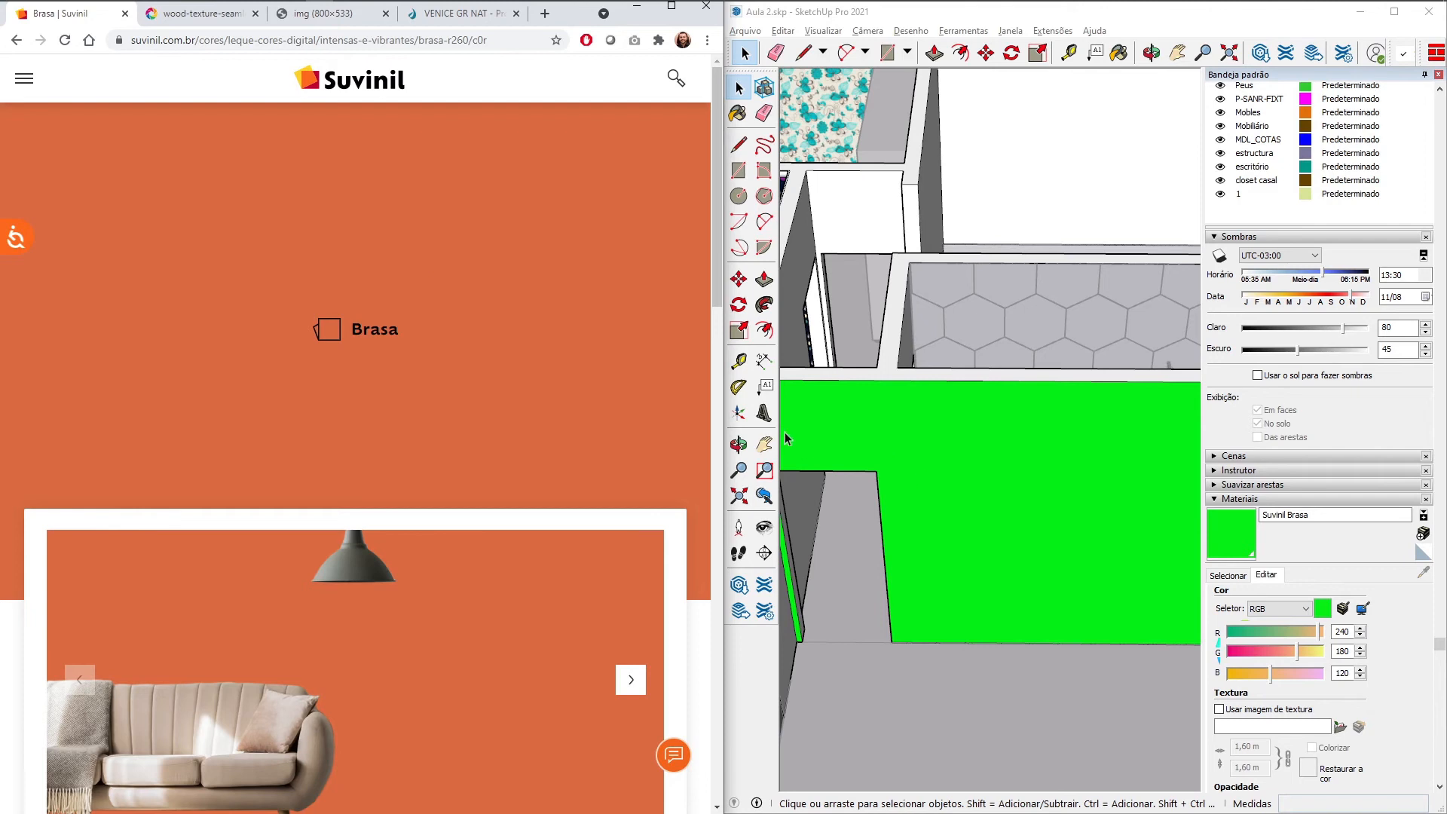
Step: Match the Suvinil Brasa material to the orange sampled on screen from the Brasa page and compare the wall with it
click(1363, 610)
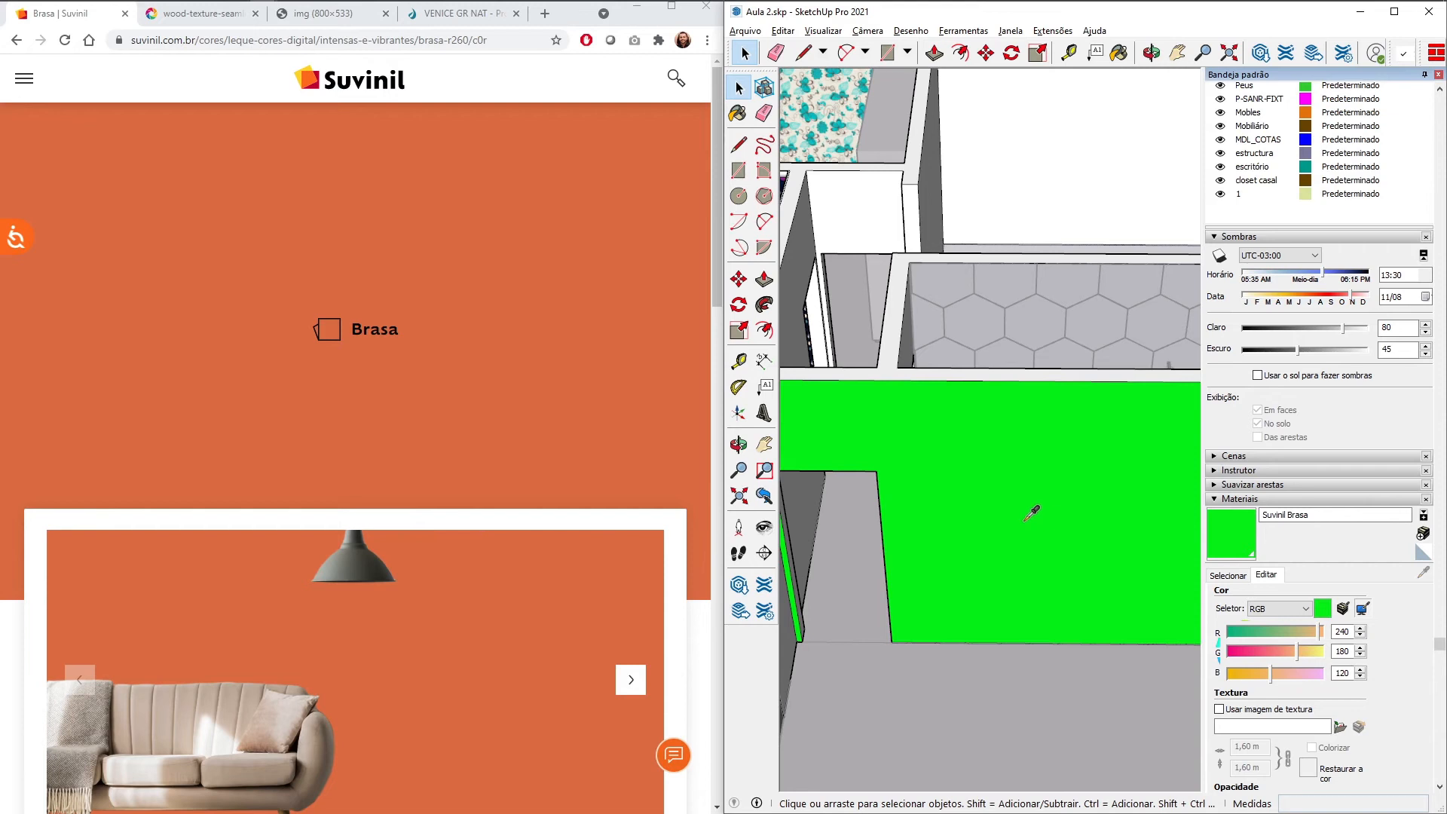
click(622, 362)
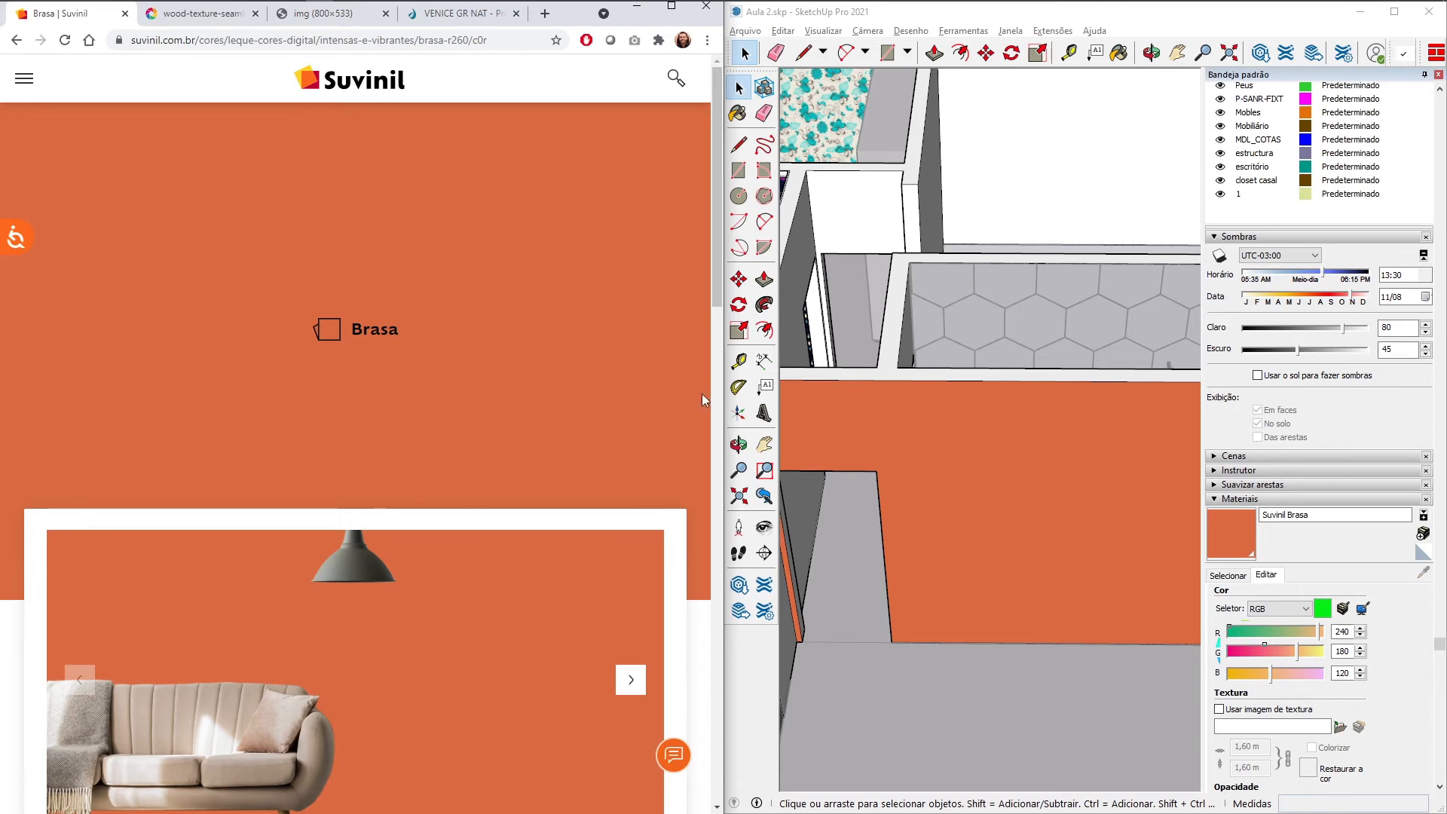
scroll(908, 492, down, 1)
scroll(908, 492, down, 3)
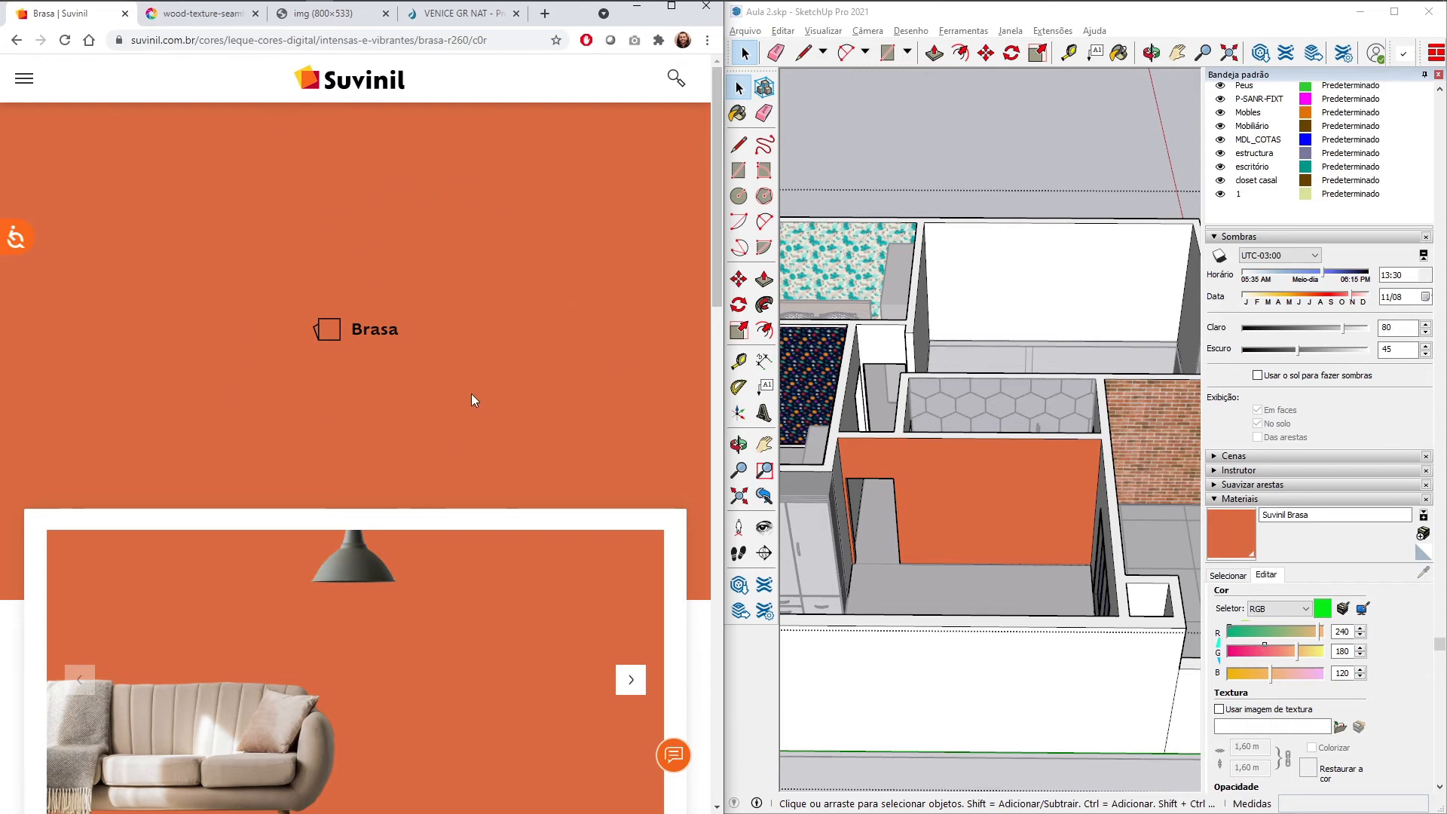
scroll(472, 393, down, 2)
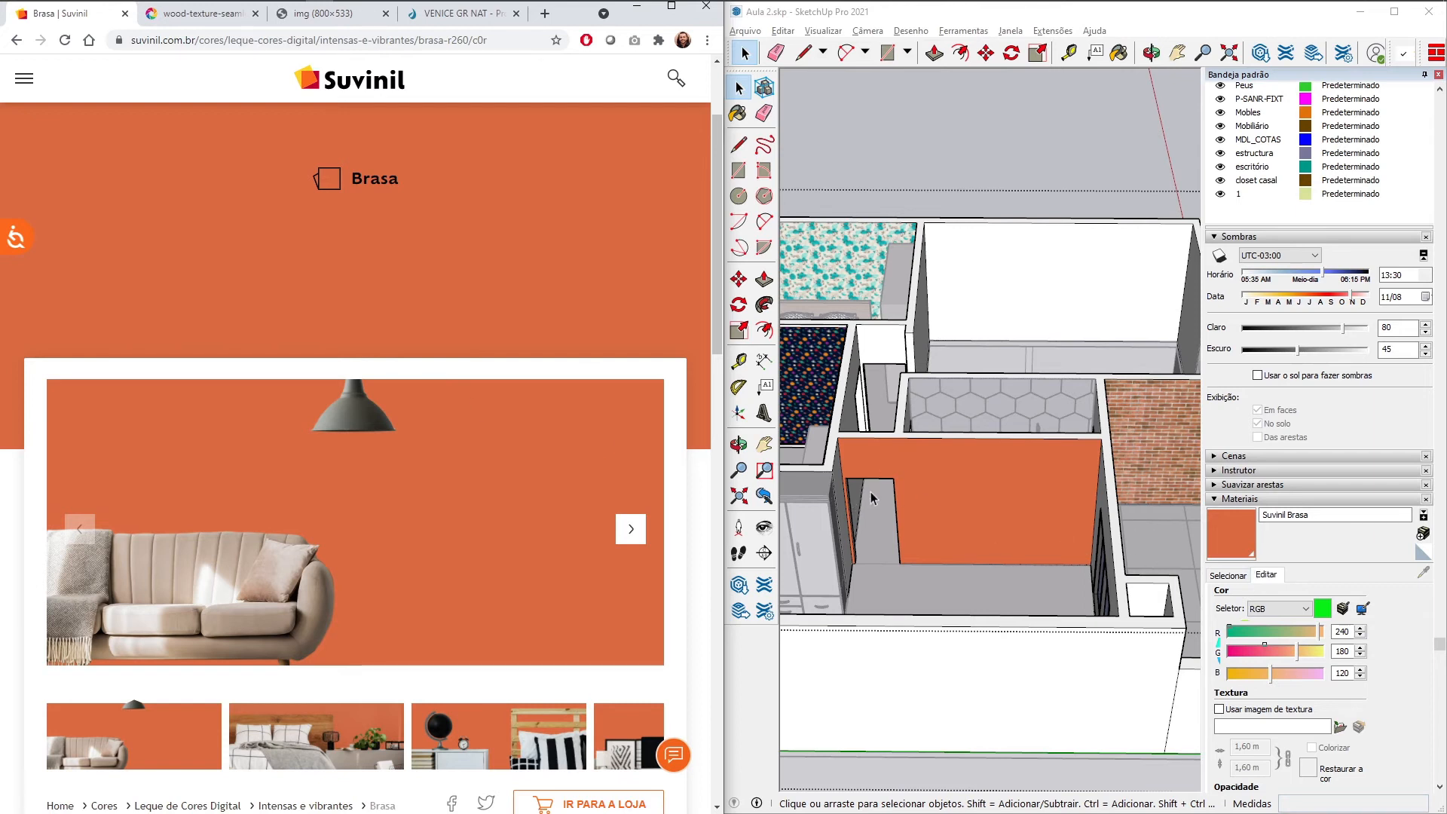
scroll(455, 483, up, 1)
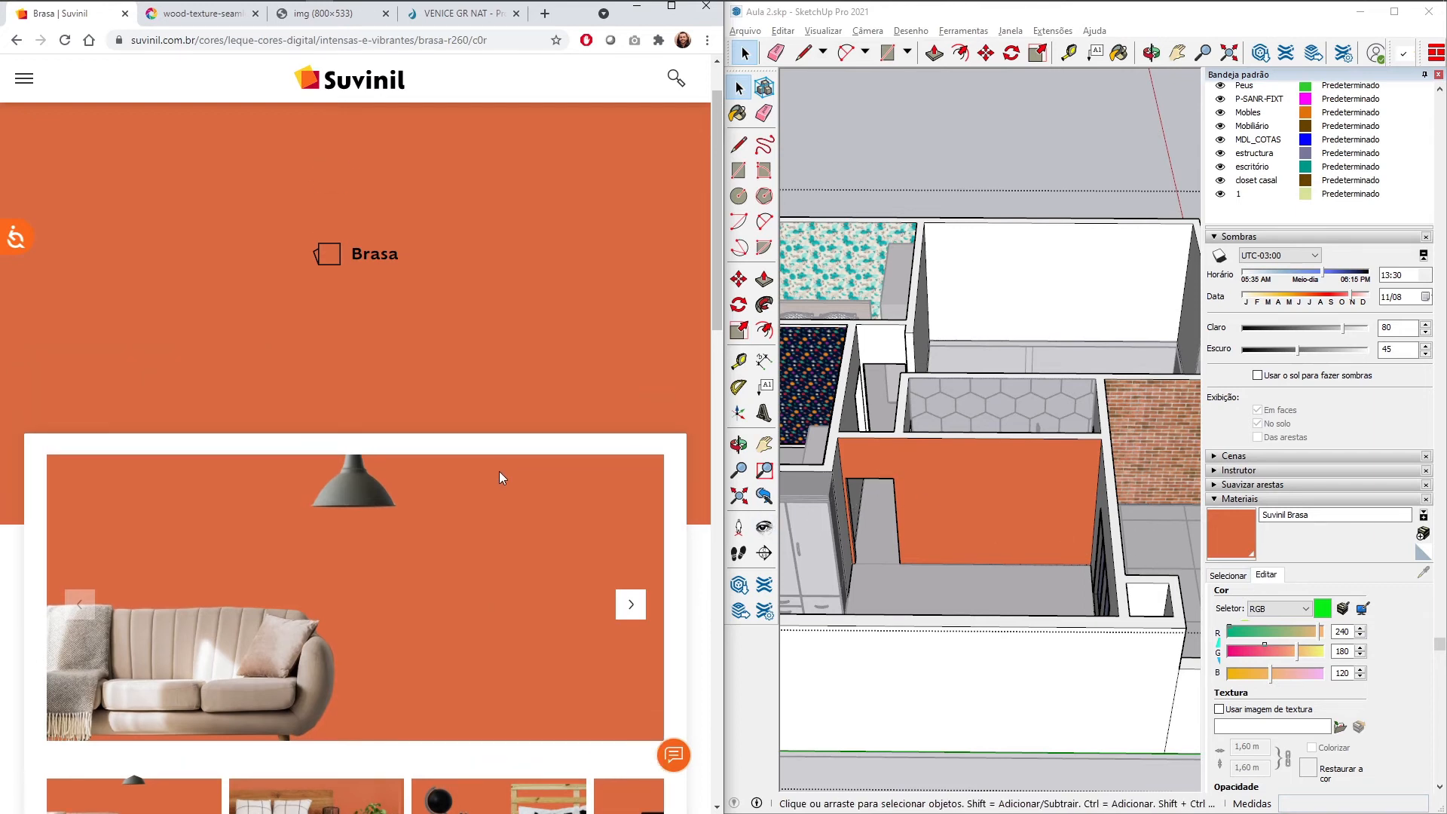
Step: Sample the dark pendant lamp into the Suvinil Brasa material, and resample the orange from the Brasa page
click(1363, 610)
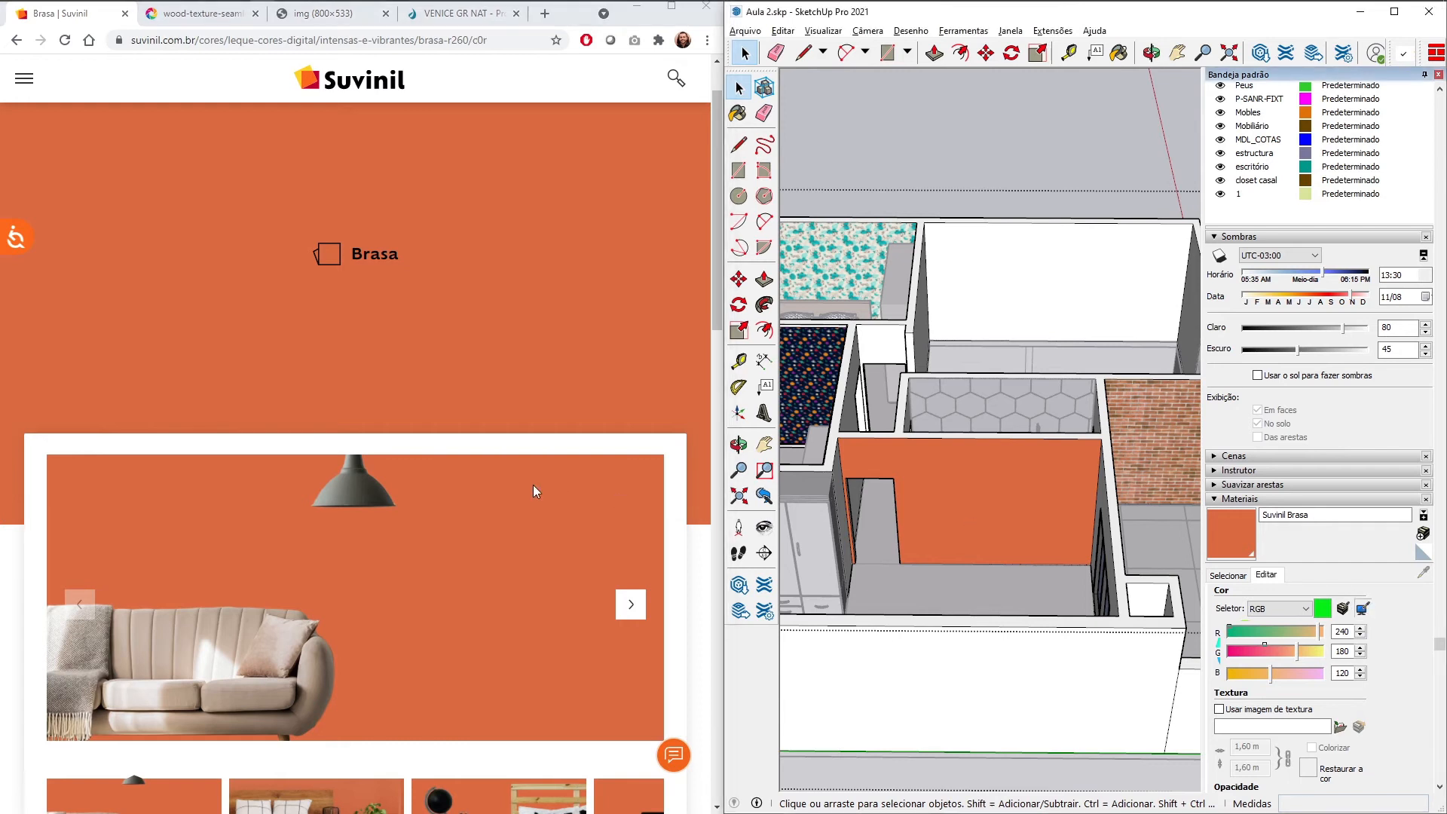
click(373, 494)
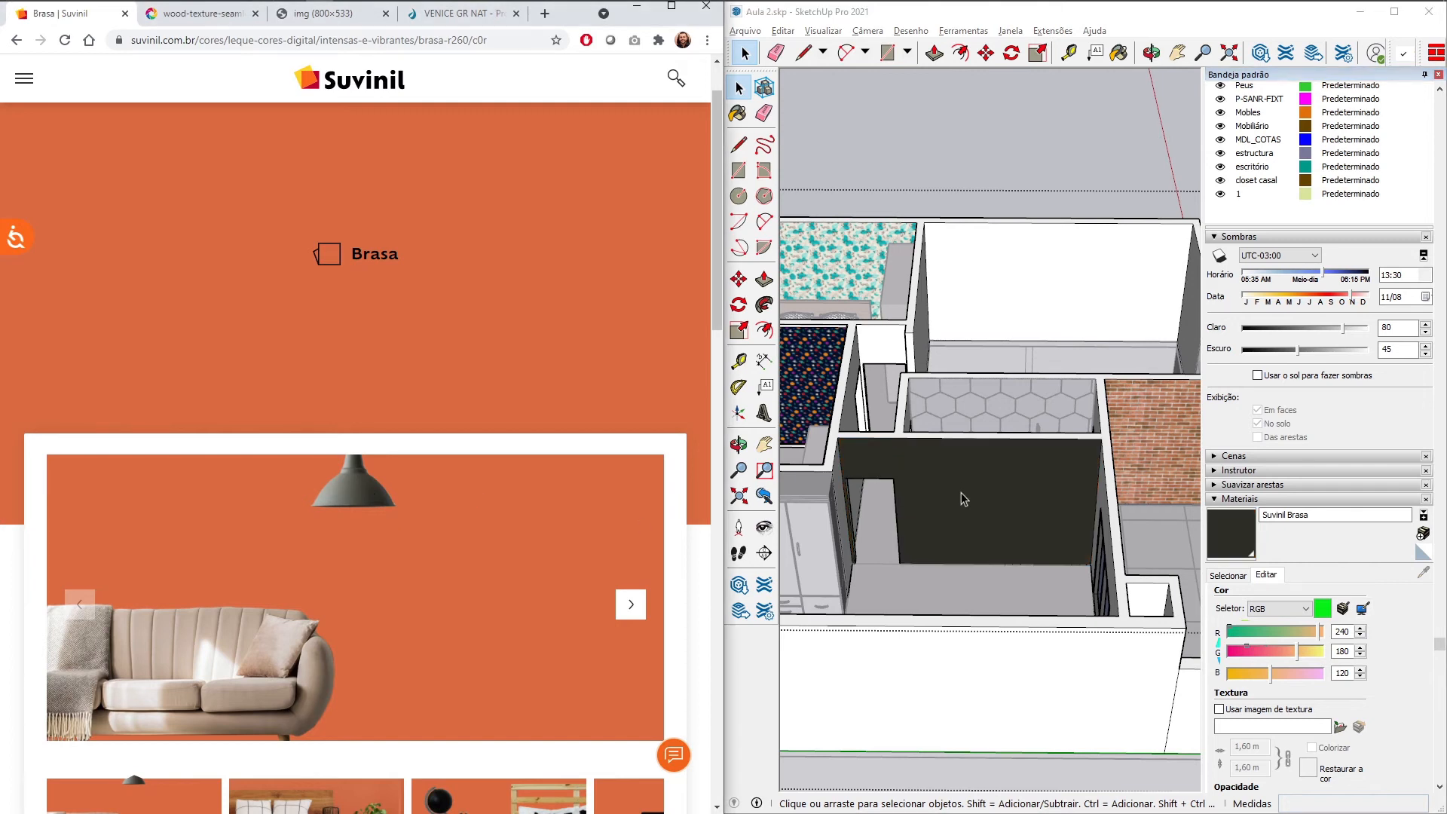
click(1363, 610)
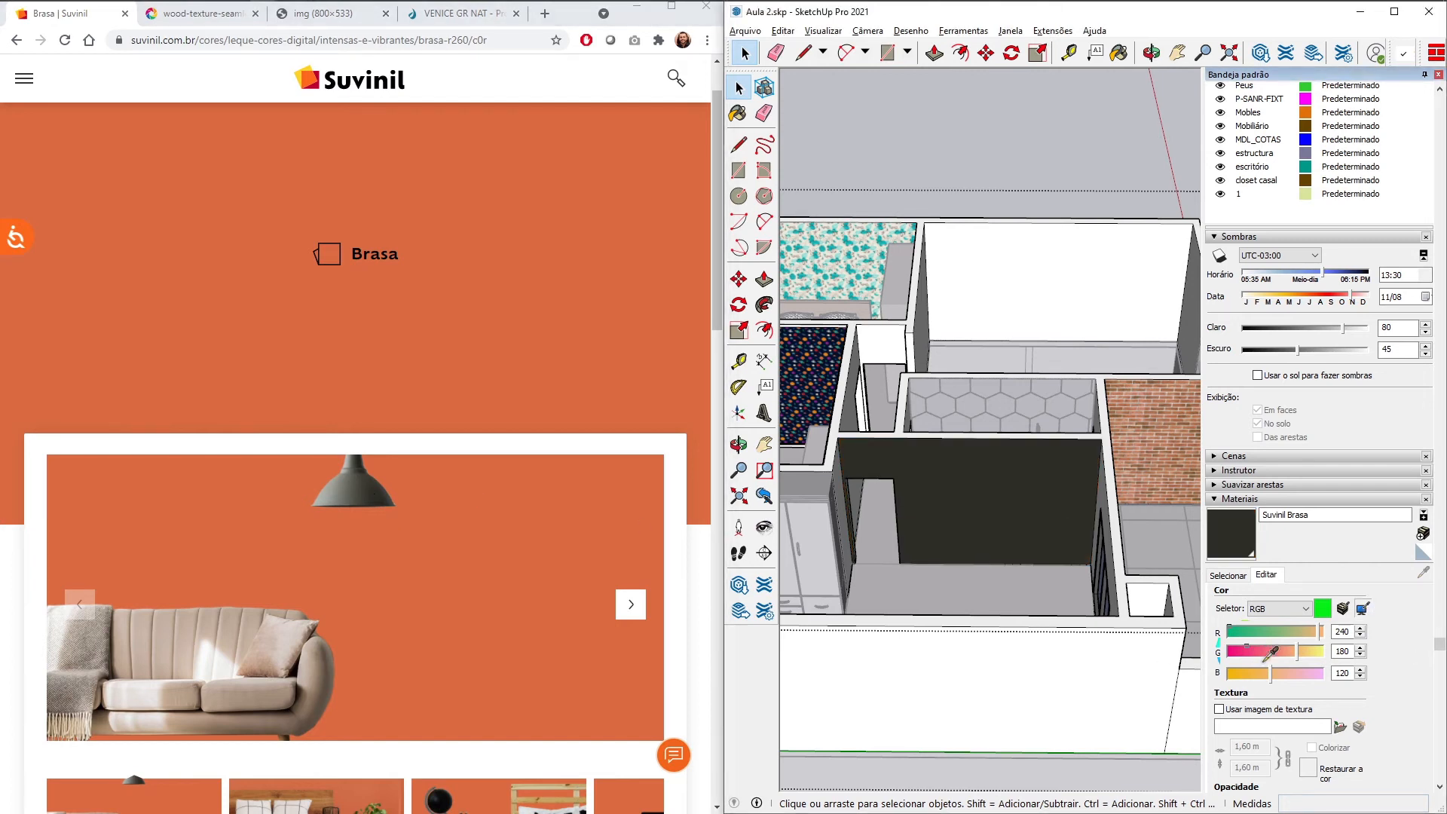
click(476, 586)
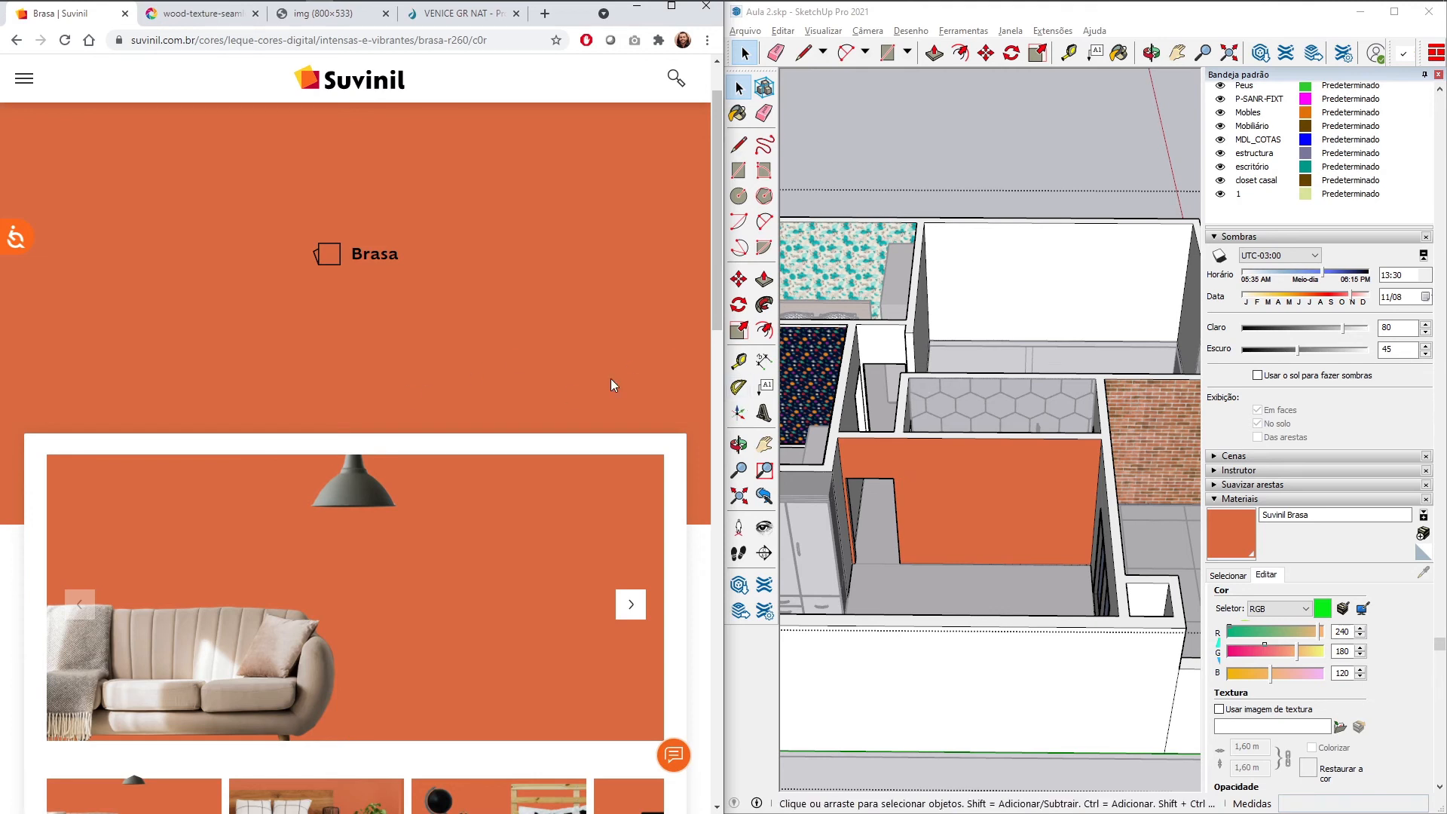
Step: Maximize the SketchUp window and try sampling a screen colour for the Suvinil Brasa material without the Brasa page visible
click(1394, 12)
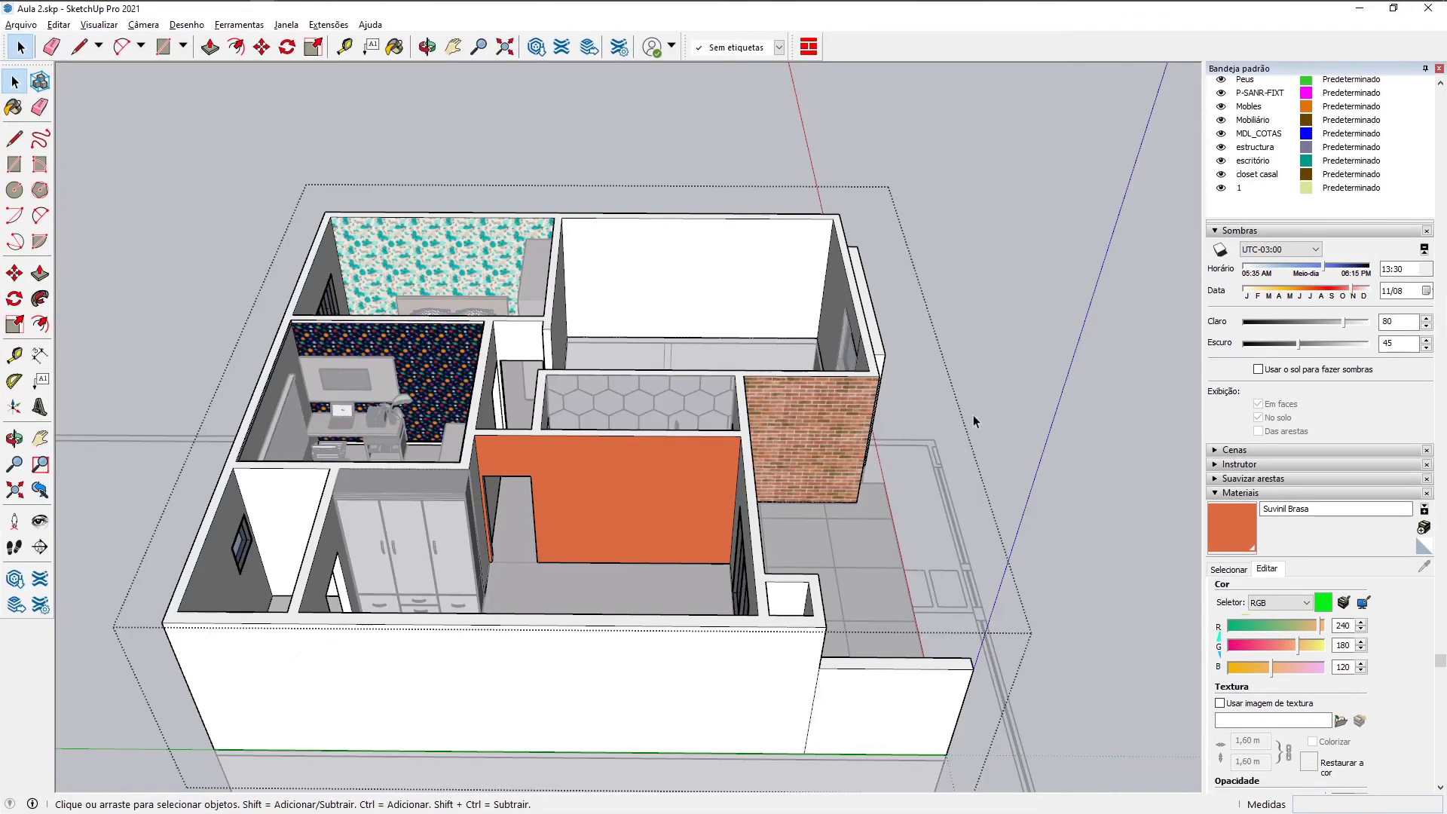
click(1365, 603)
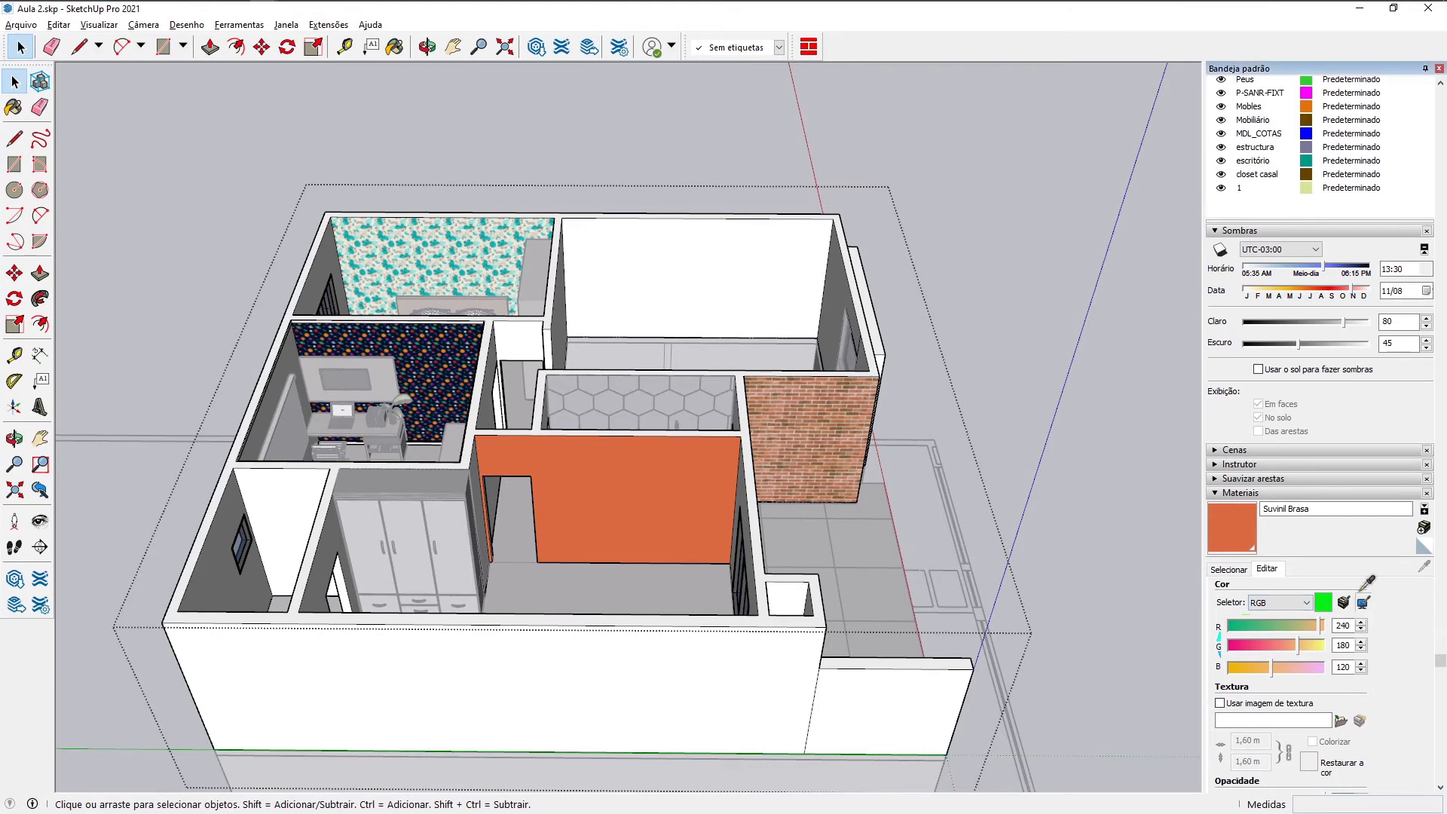
click(1355, 13)
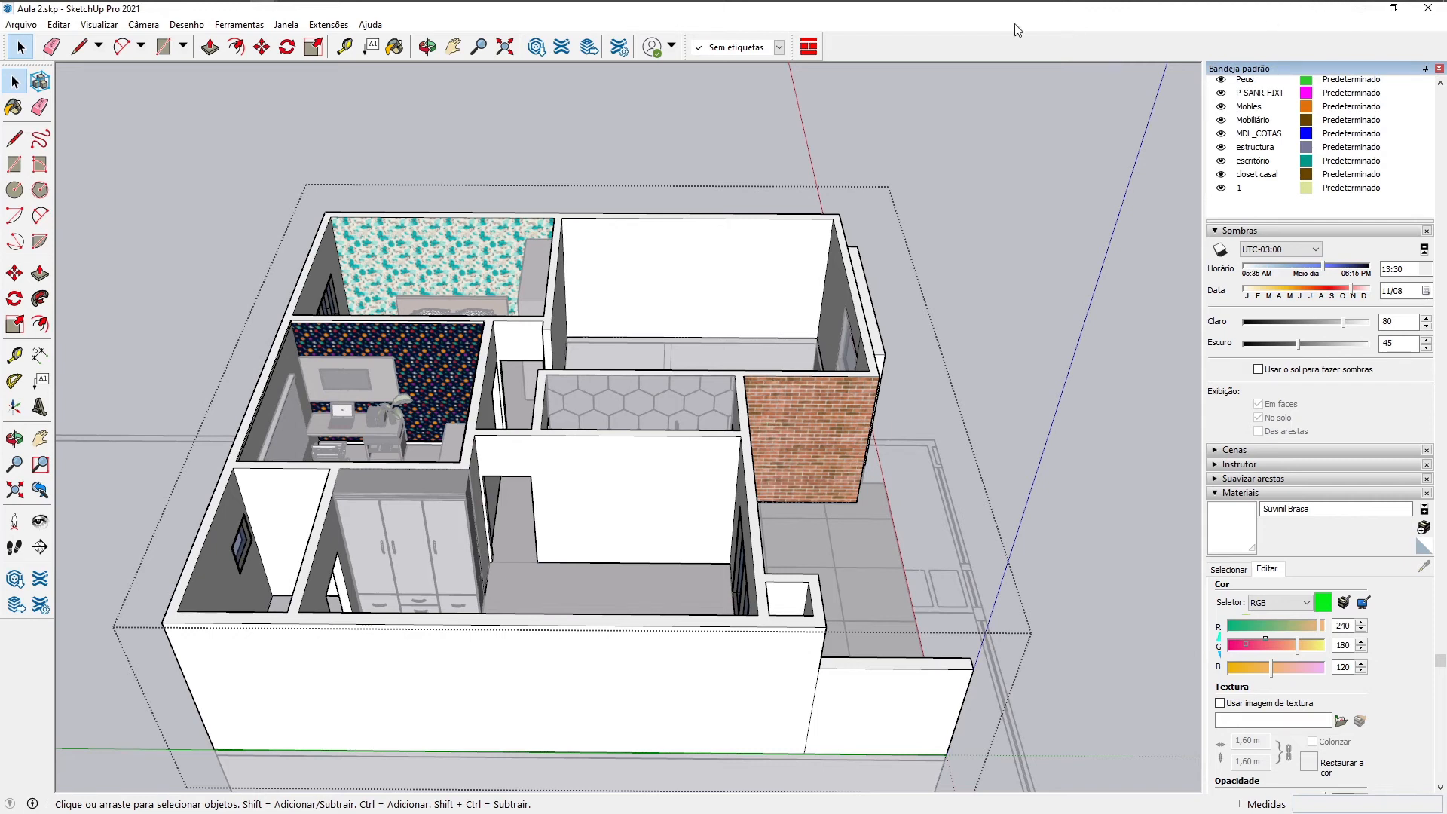
Step: Place SketchUp and the Brasa page side by side and resample the page's orange into the Suvinil Brasa material
mouse_move(877, 25)
mouse_down()
mouse_move(883, 74)
mouse_move(1432, 97)
mouse_move(1442, 150)
mouse_up()
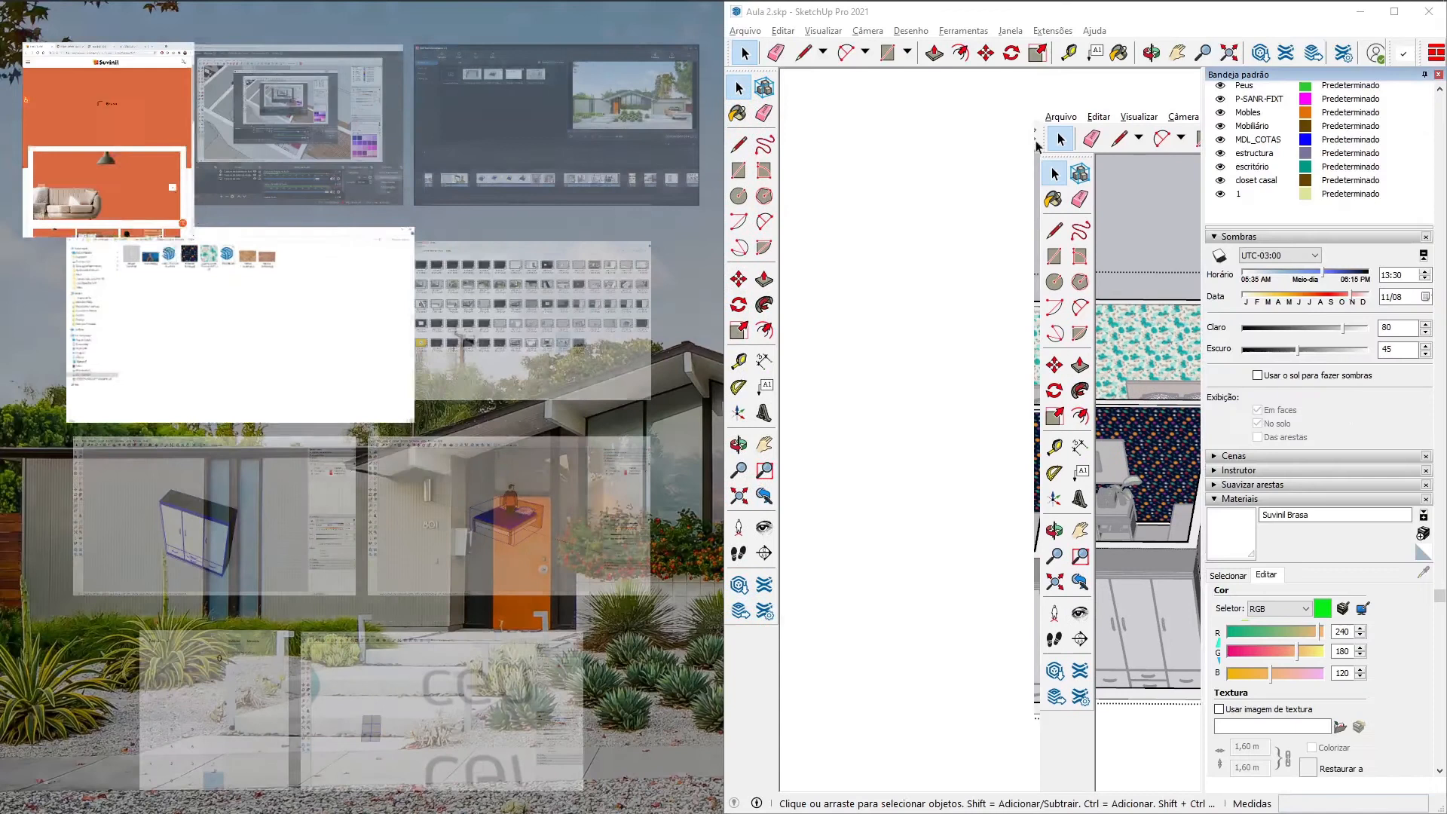
click(160, 143)
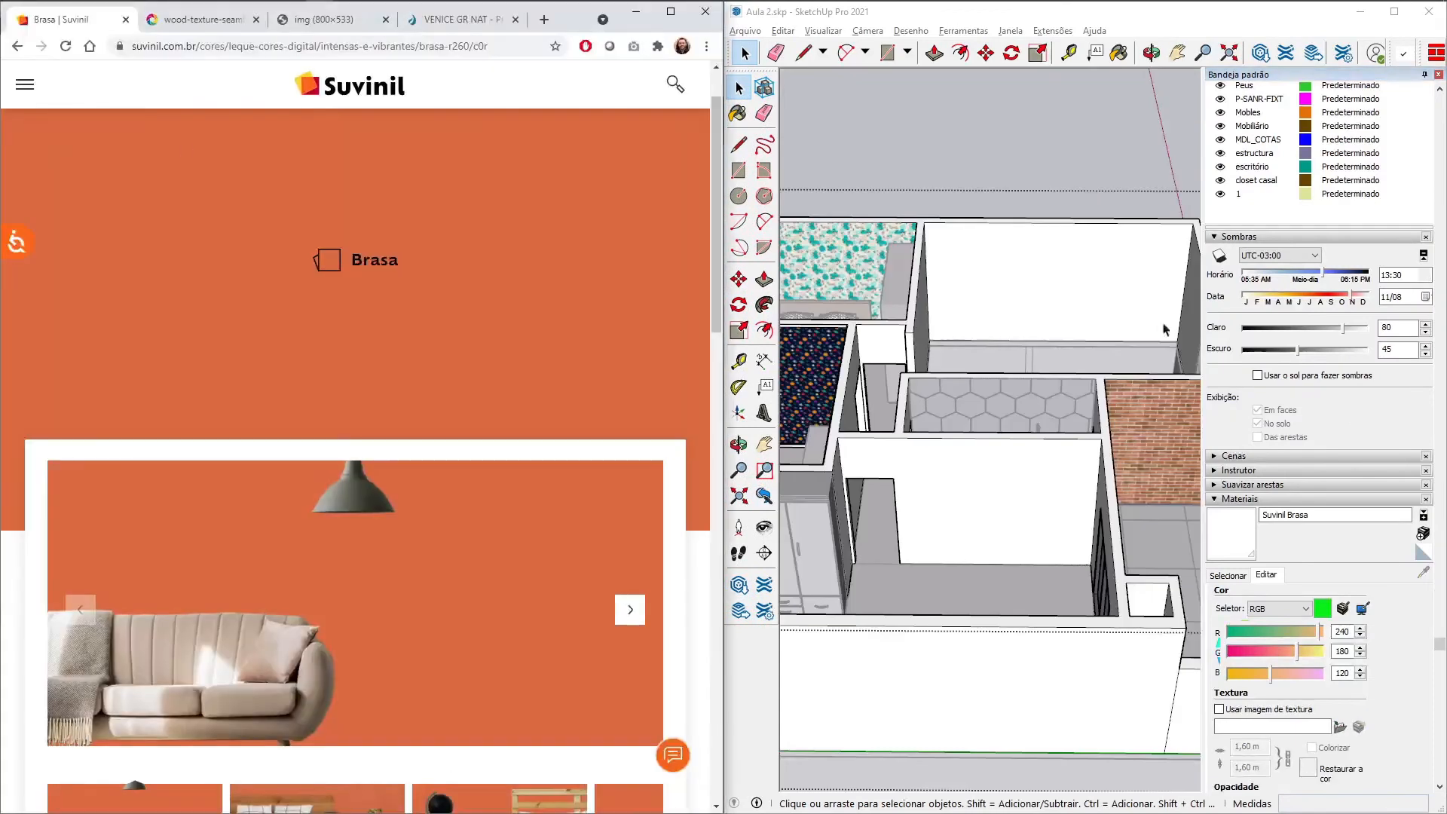
click(1363, 610)
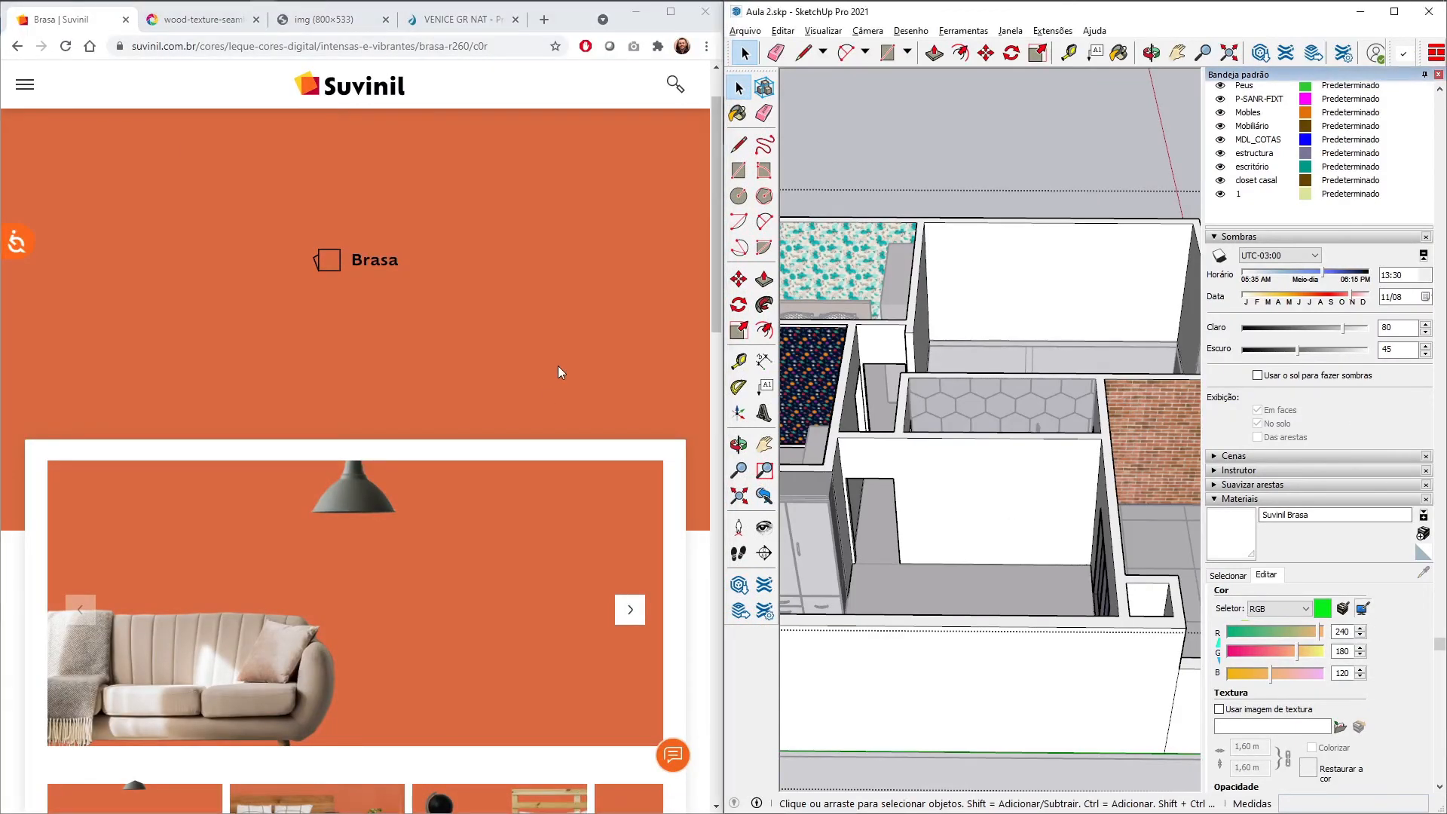
click(525, 535)
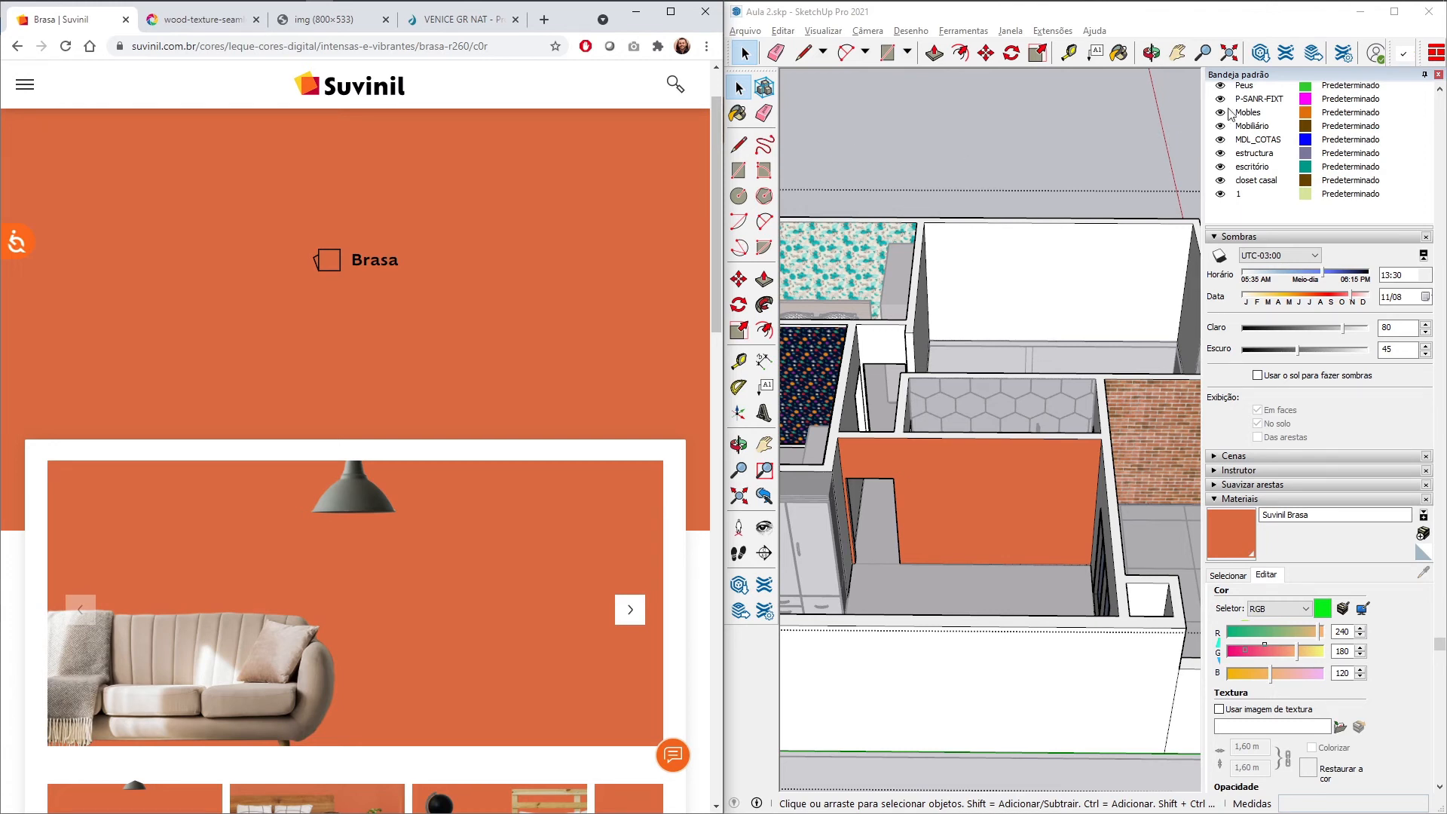
Step: Maximize the SketchUp window and examine the orange bedroom wall alongside the other finishes from a different angle
click(1393, 11)
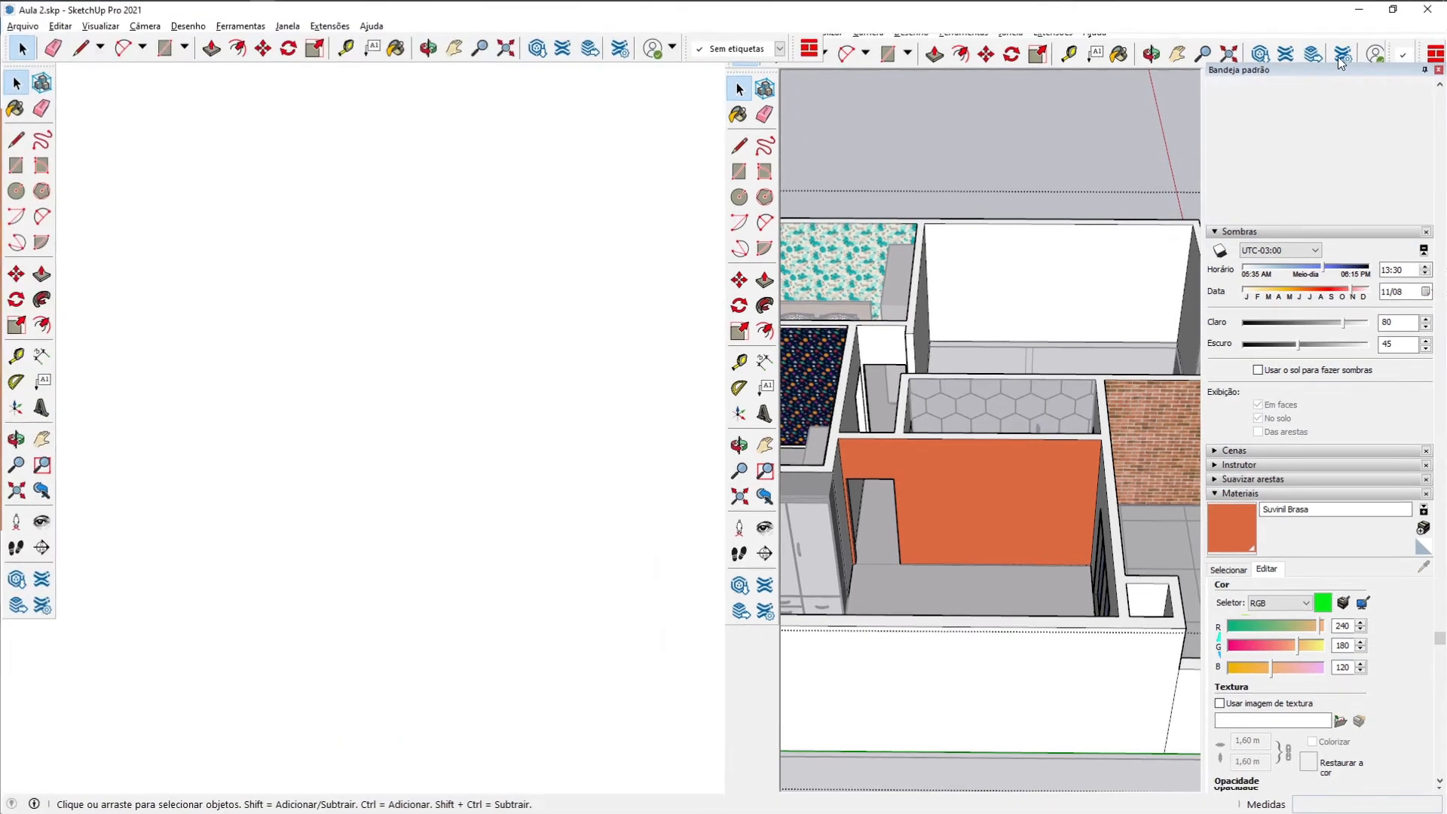
scroll(505, 378, up, 5)
scroll(504, 377, down, 6)
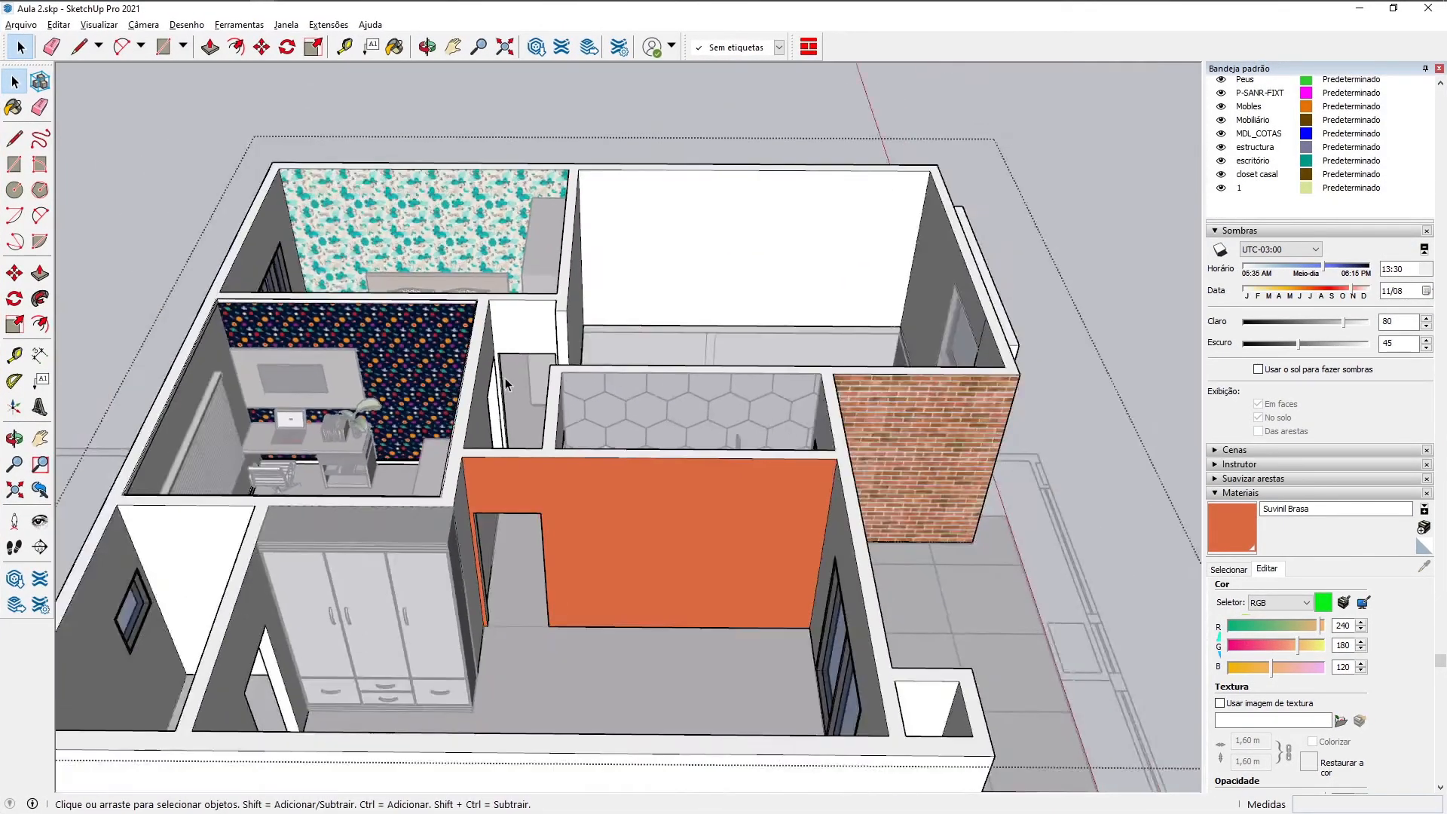
middle_drag(505, 377, 430, 407)
scroll(430, 407, up, 3)
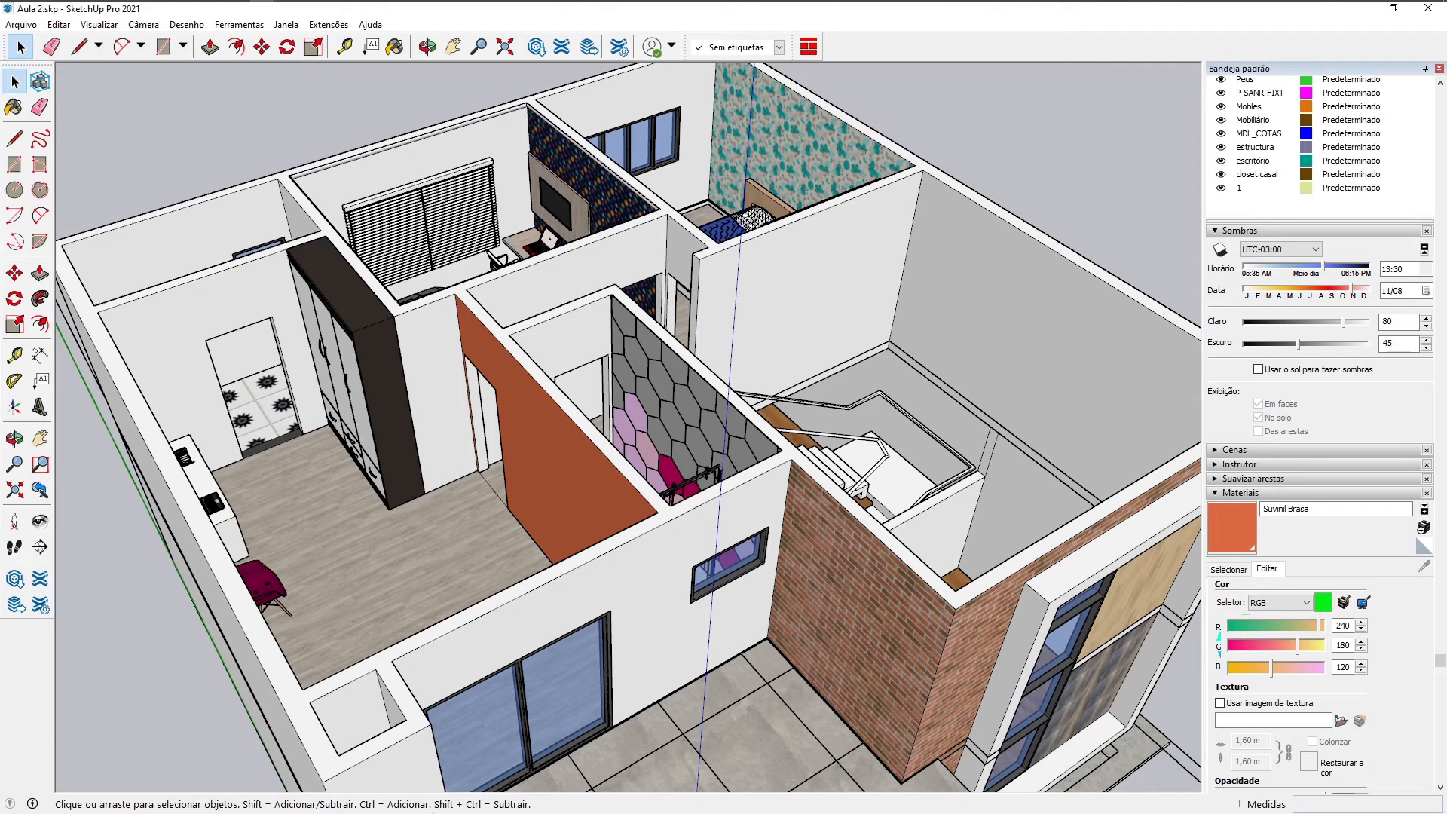
Step: Switch to a maximized Chrome window, search for "adobecolor", open the Adobe Color site and dismiss its Novidades notice
click(320, 12)
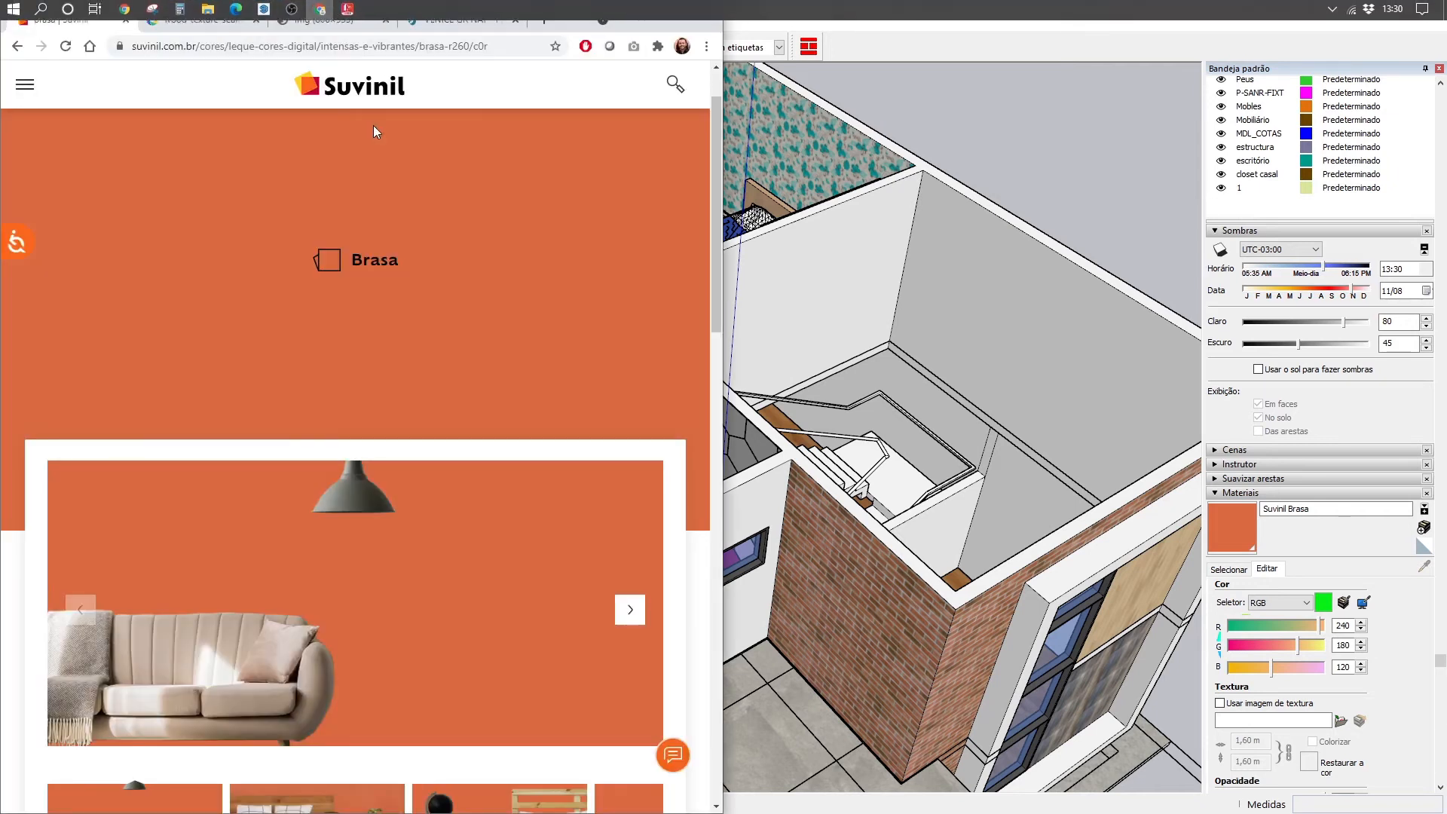
click(669, 10)
click(555, 38)
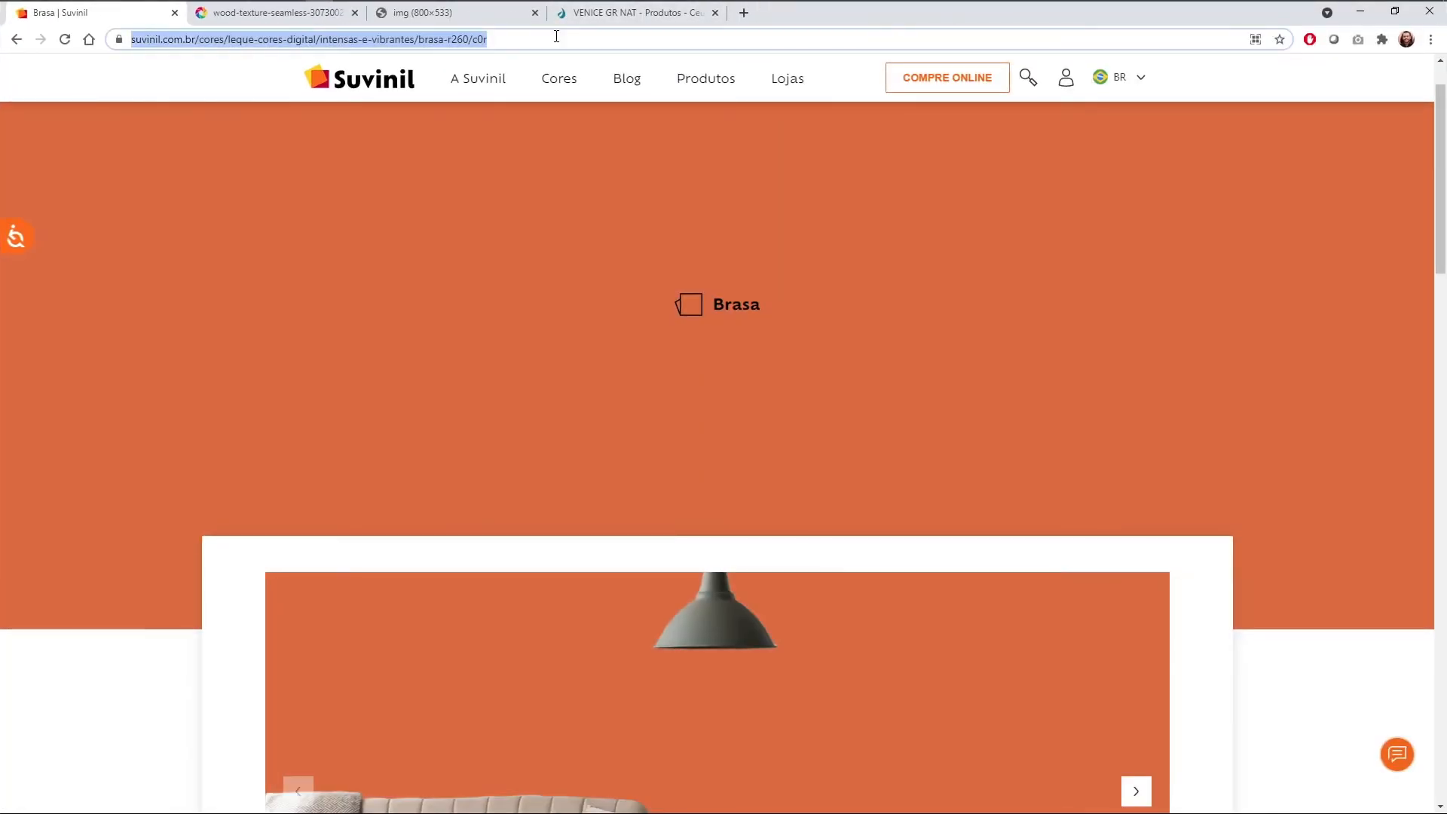
text(adobe color)
key(Return)
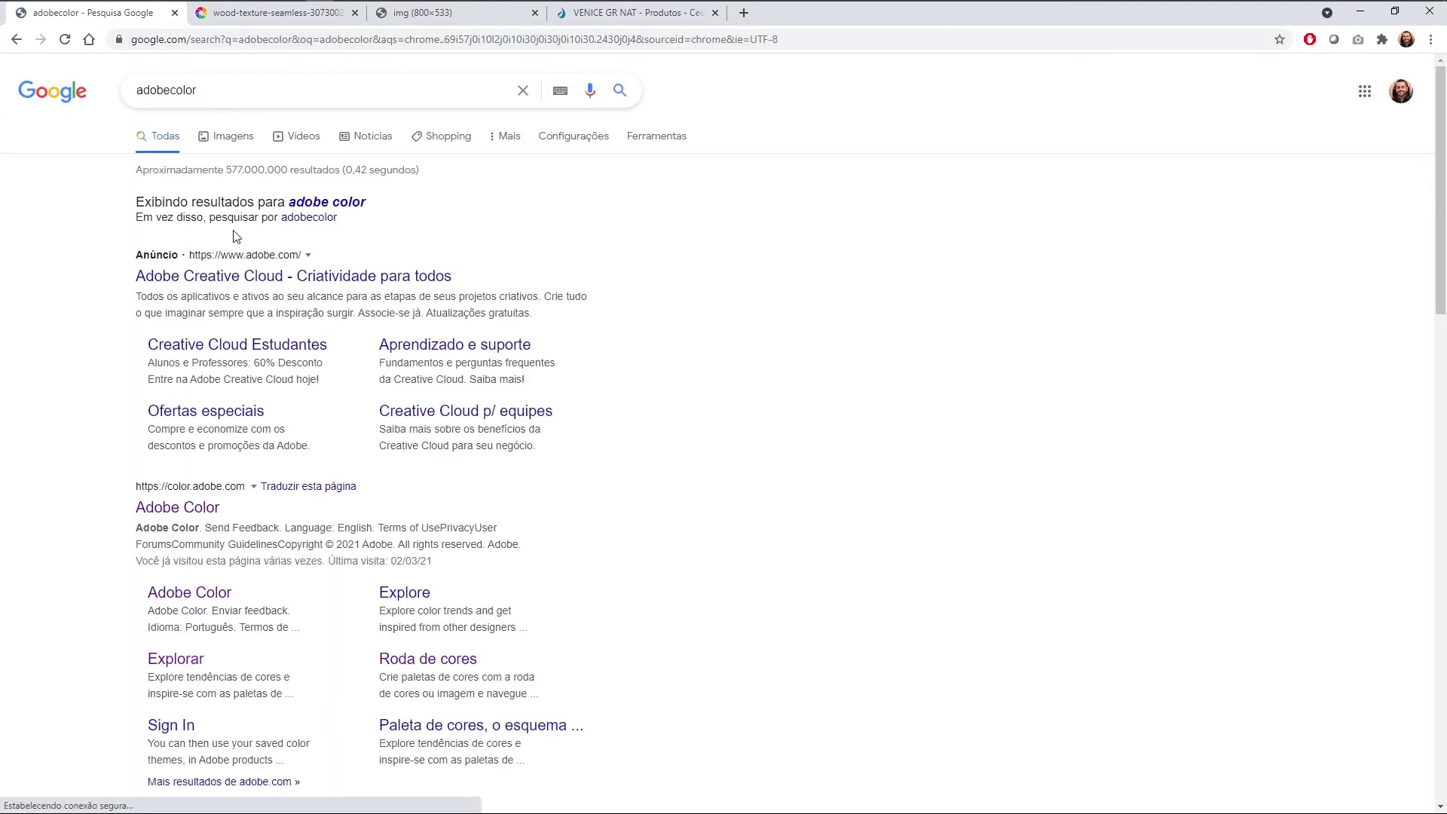
click(198, 507)
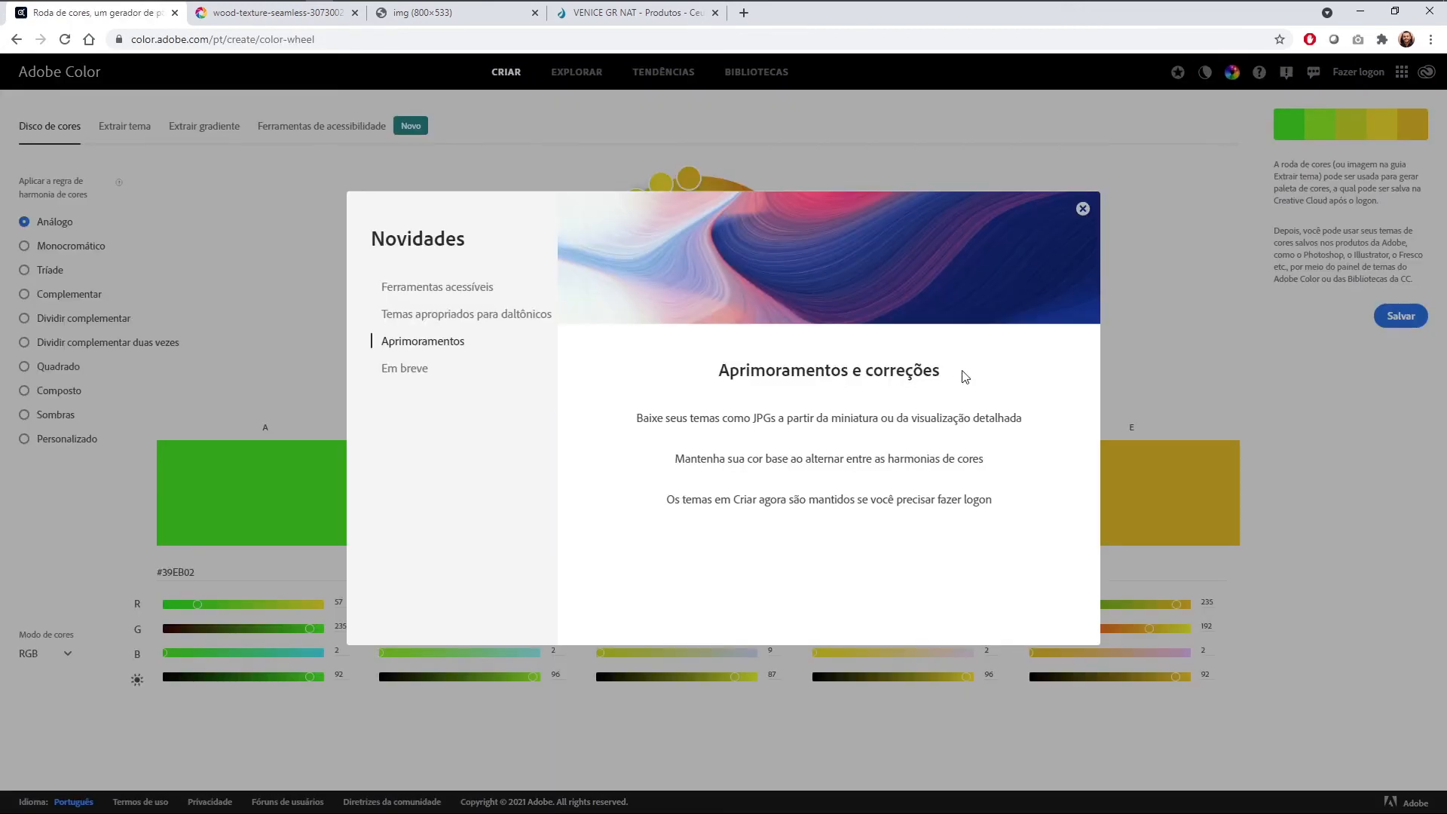
click(1083, 209)
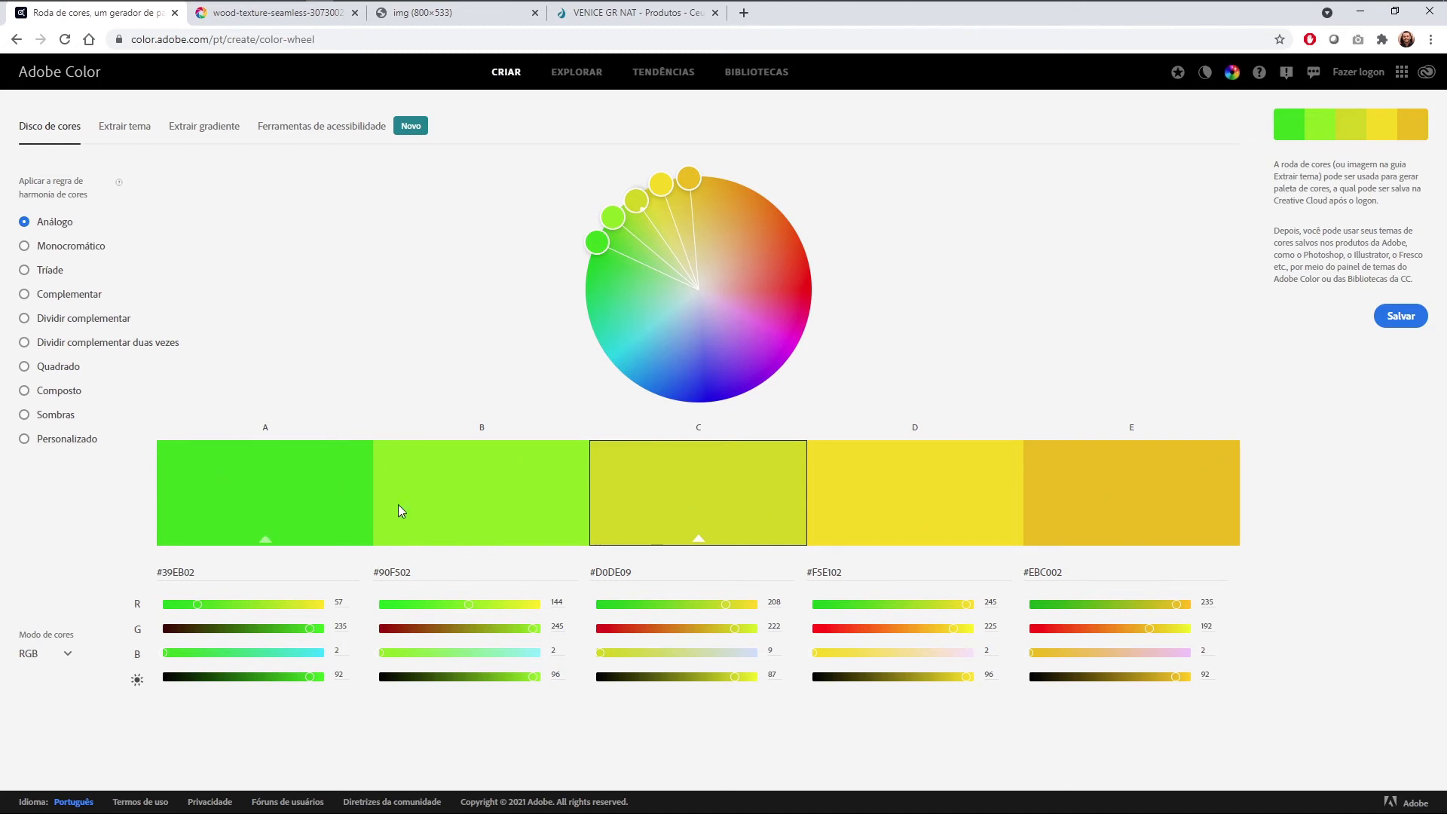
Step: Spread the Análogo palette towards orange, try the Monocromático and Tríade rules, and shift a Complementar palette to greens and pinks
drag(688, 178, 761, 243)
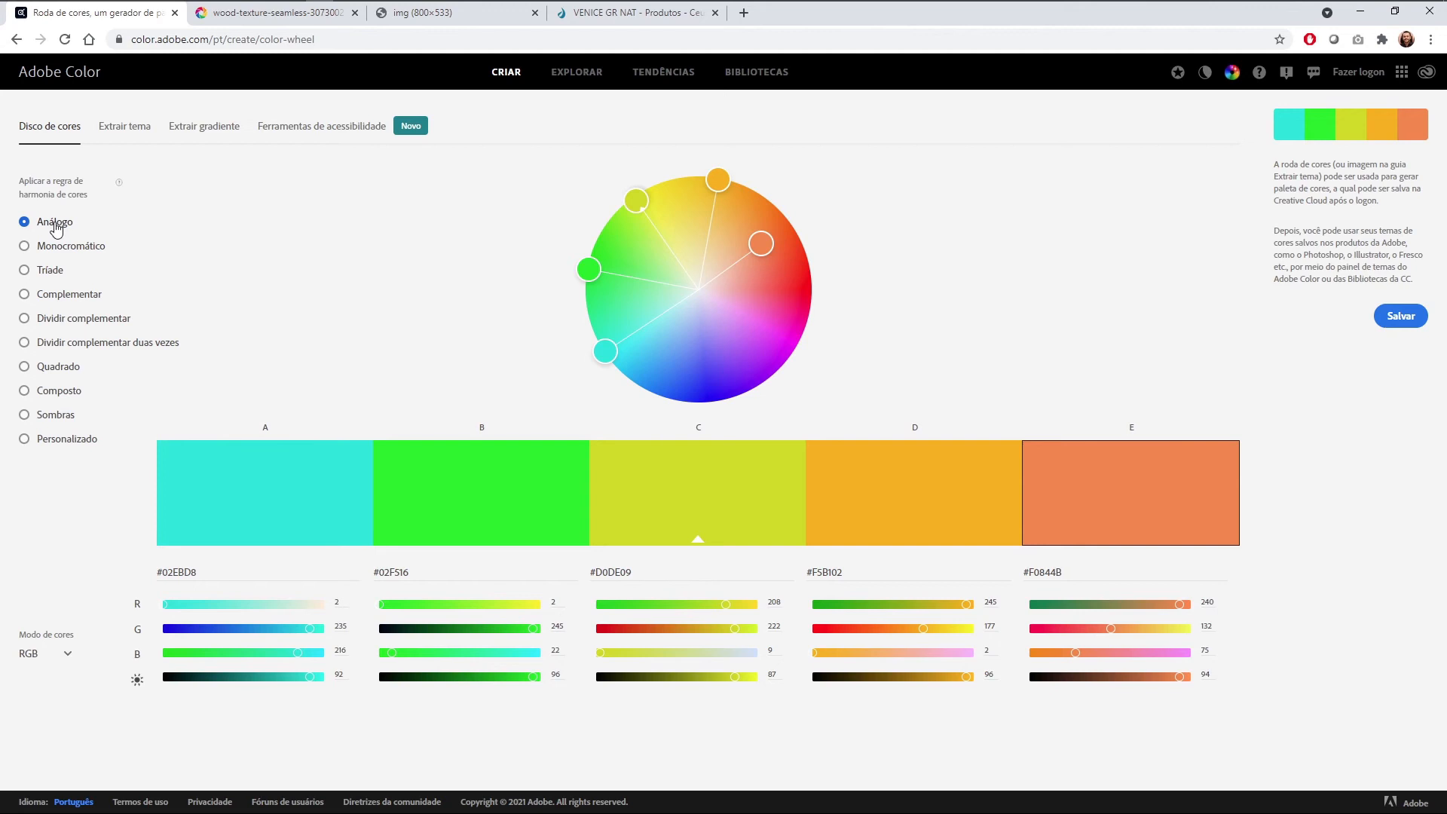
click(47, 250)
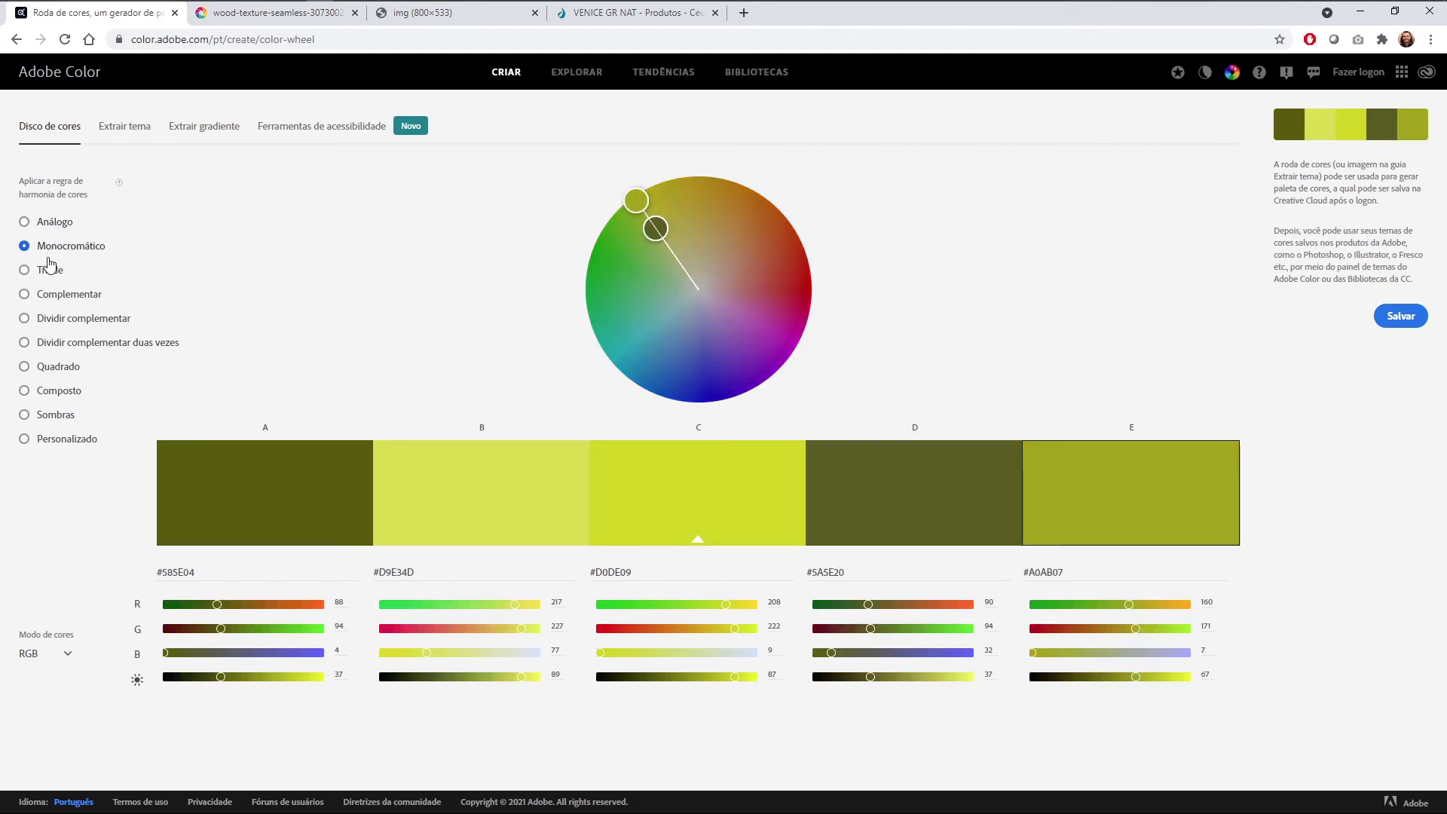
click(53, 273)
click(52, 302)
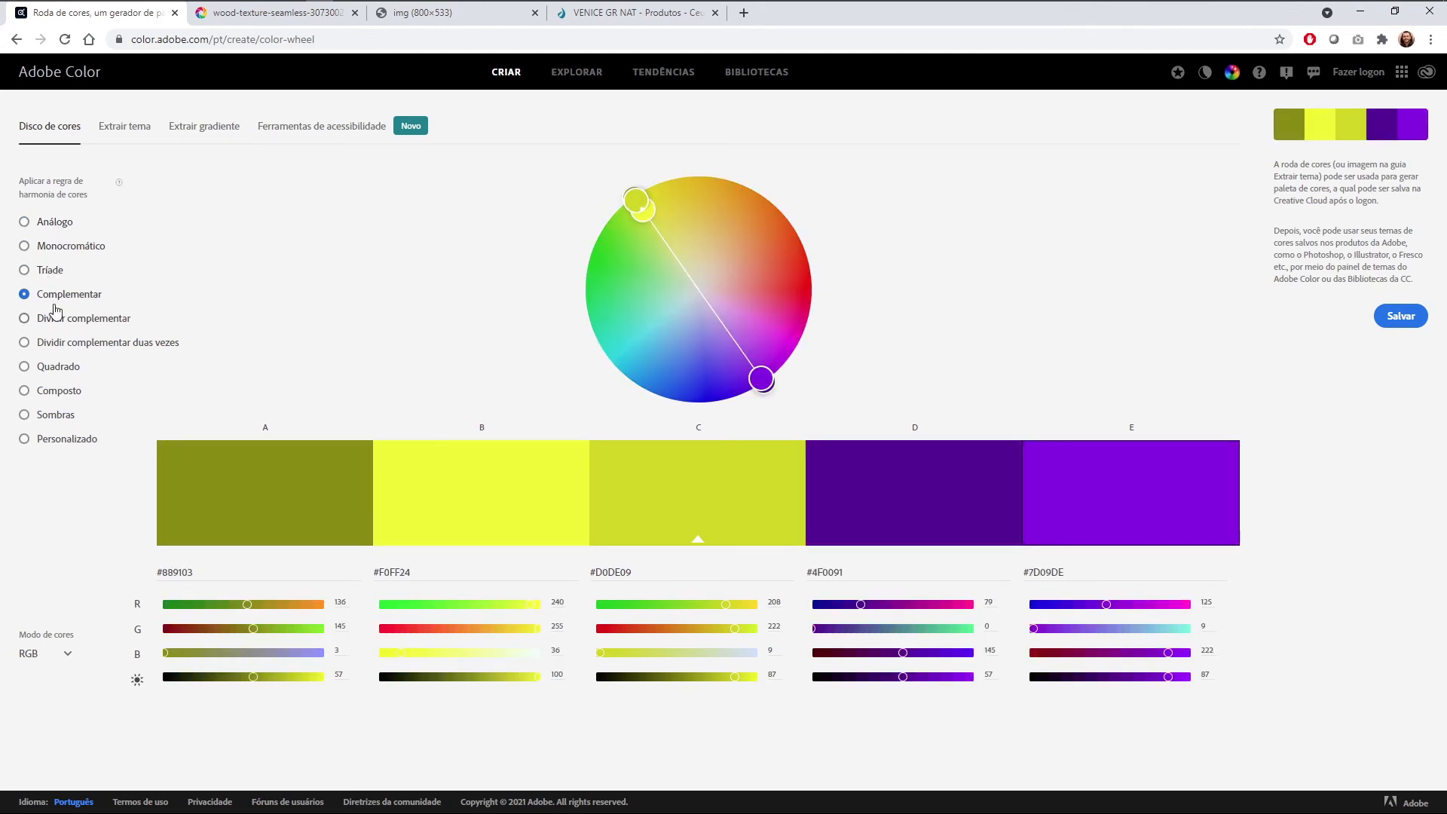
drag(762, 370, 752, 296)
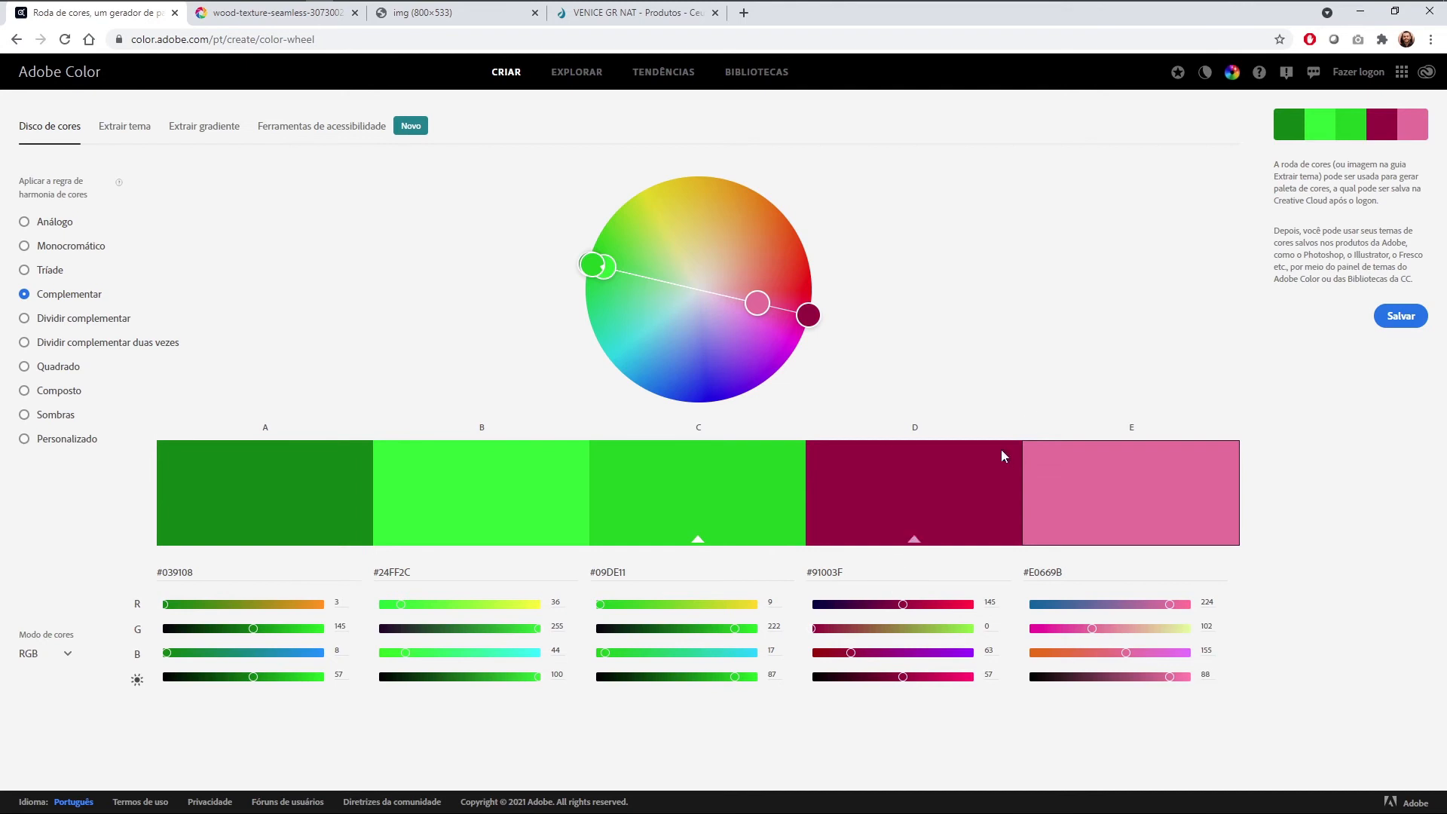
Step: Open Adobe Color's Explorar page and show the Mais populares colour themes
click(585, 78)
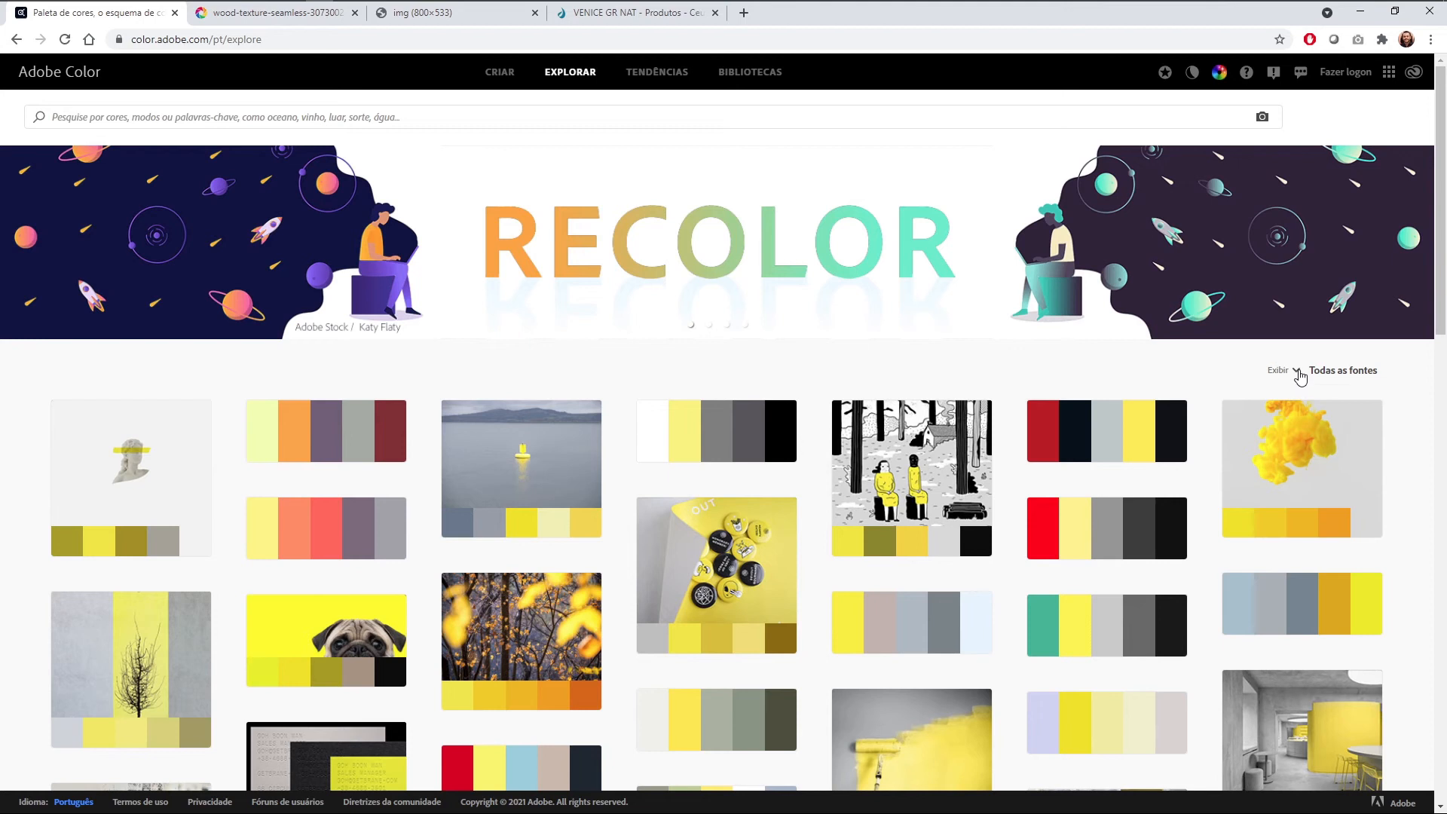
click(1299, 377)
mouse_move(1320, 428)
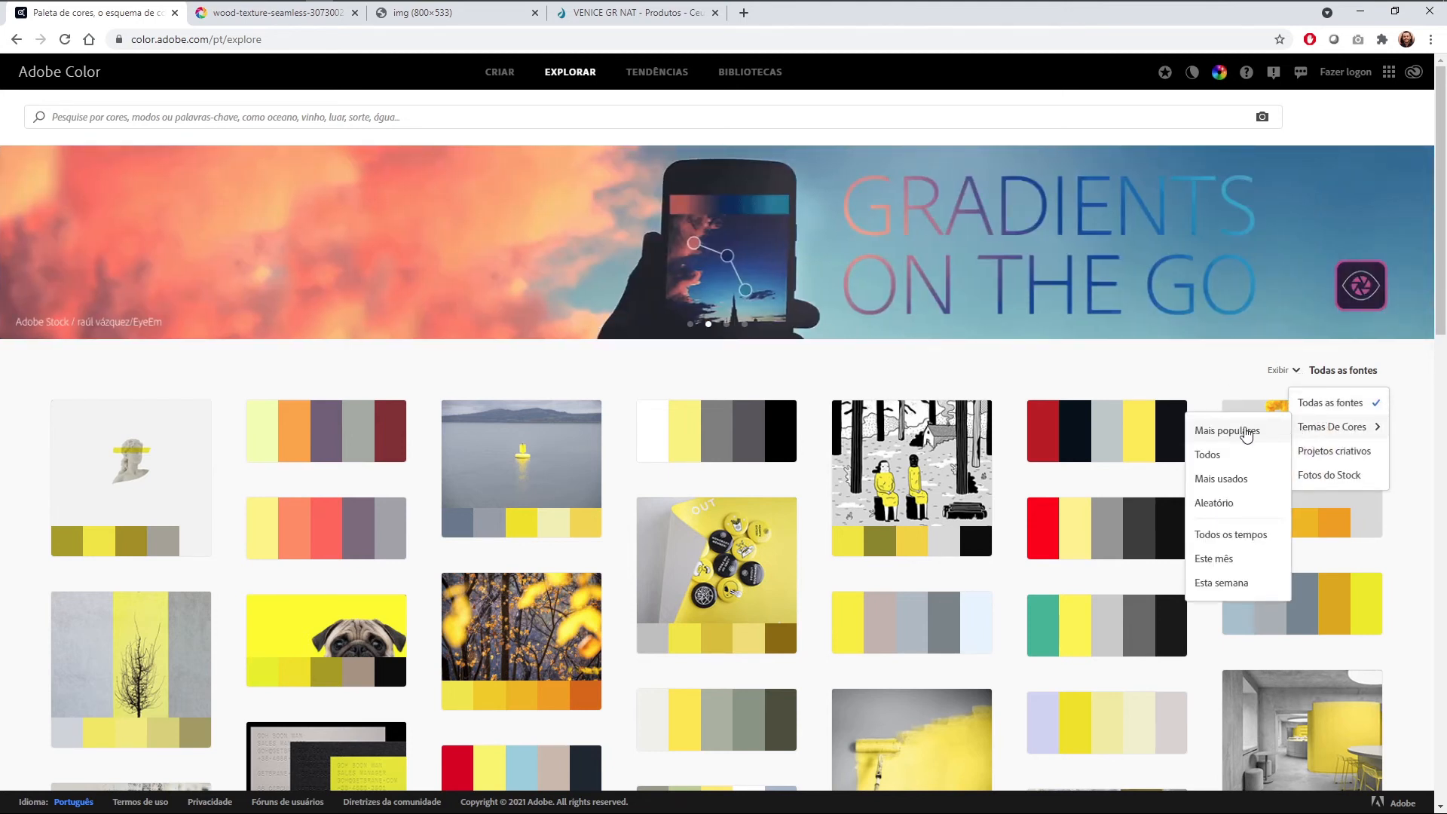
click(1246, 432)
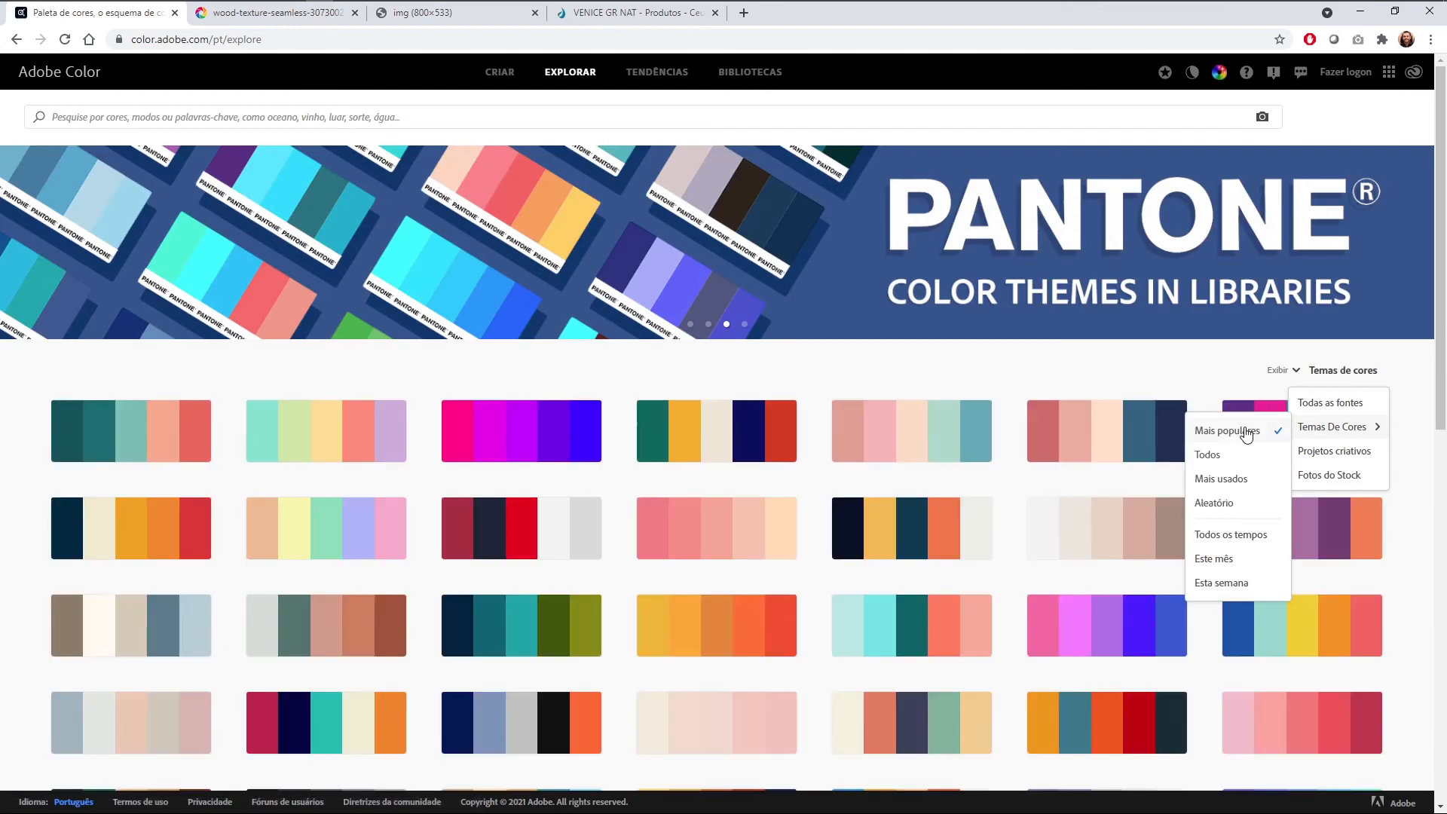
scroll(113, 369, down, 1)
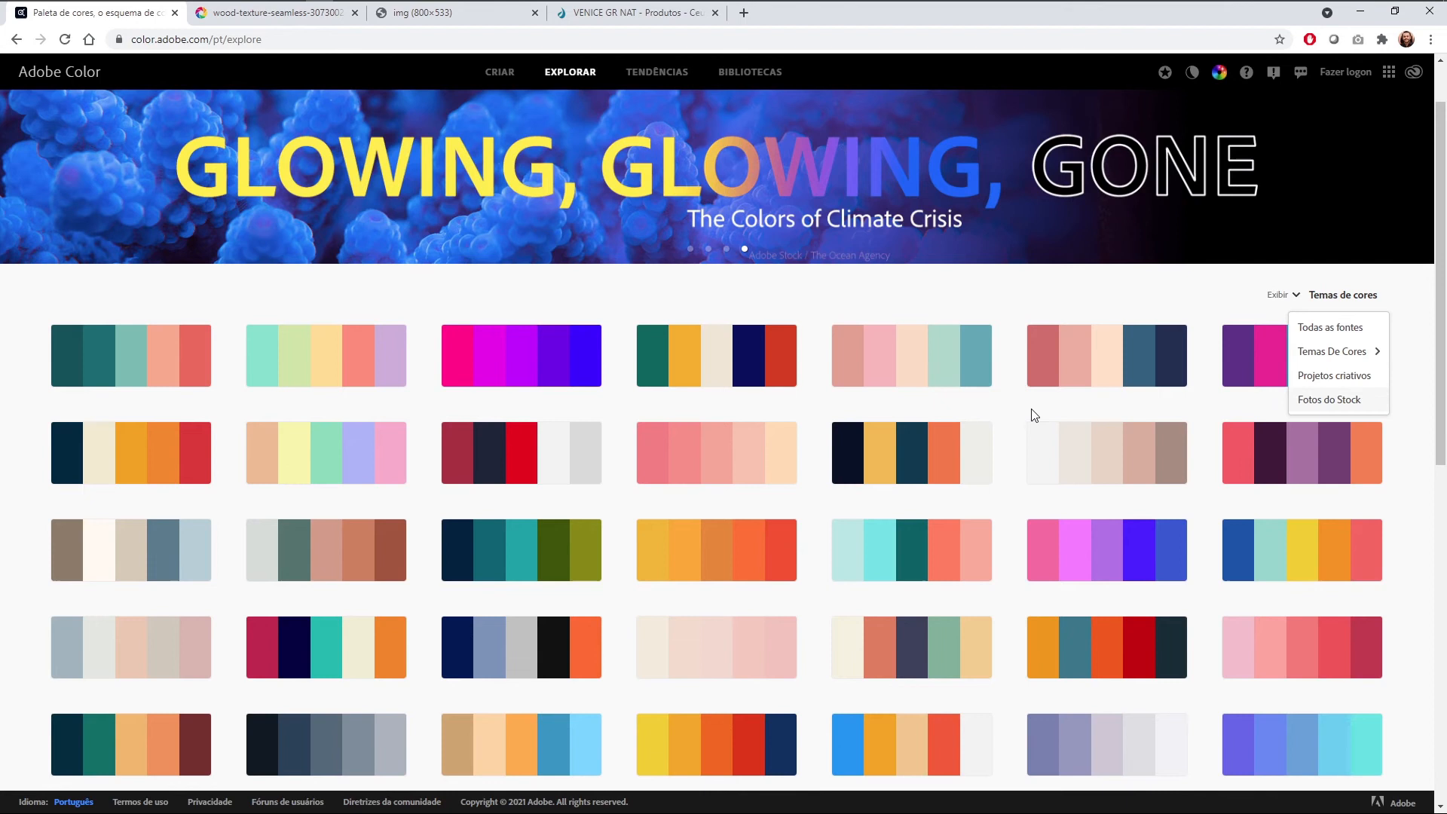
click(1114, 409)
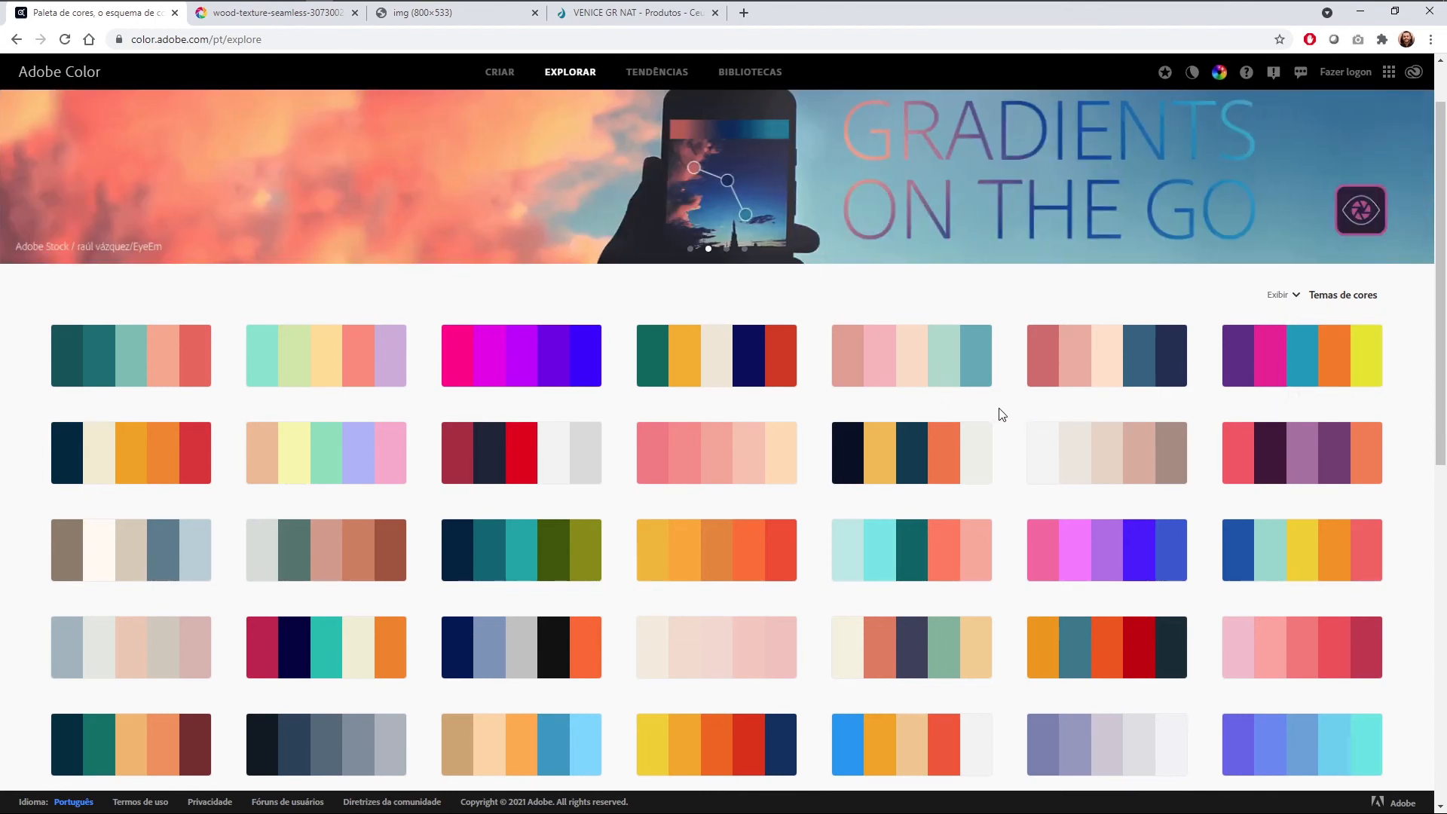
Step: Browse the most popular colour themes through to the end of the first results page
scroll(1001, 414, up, 1)
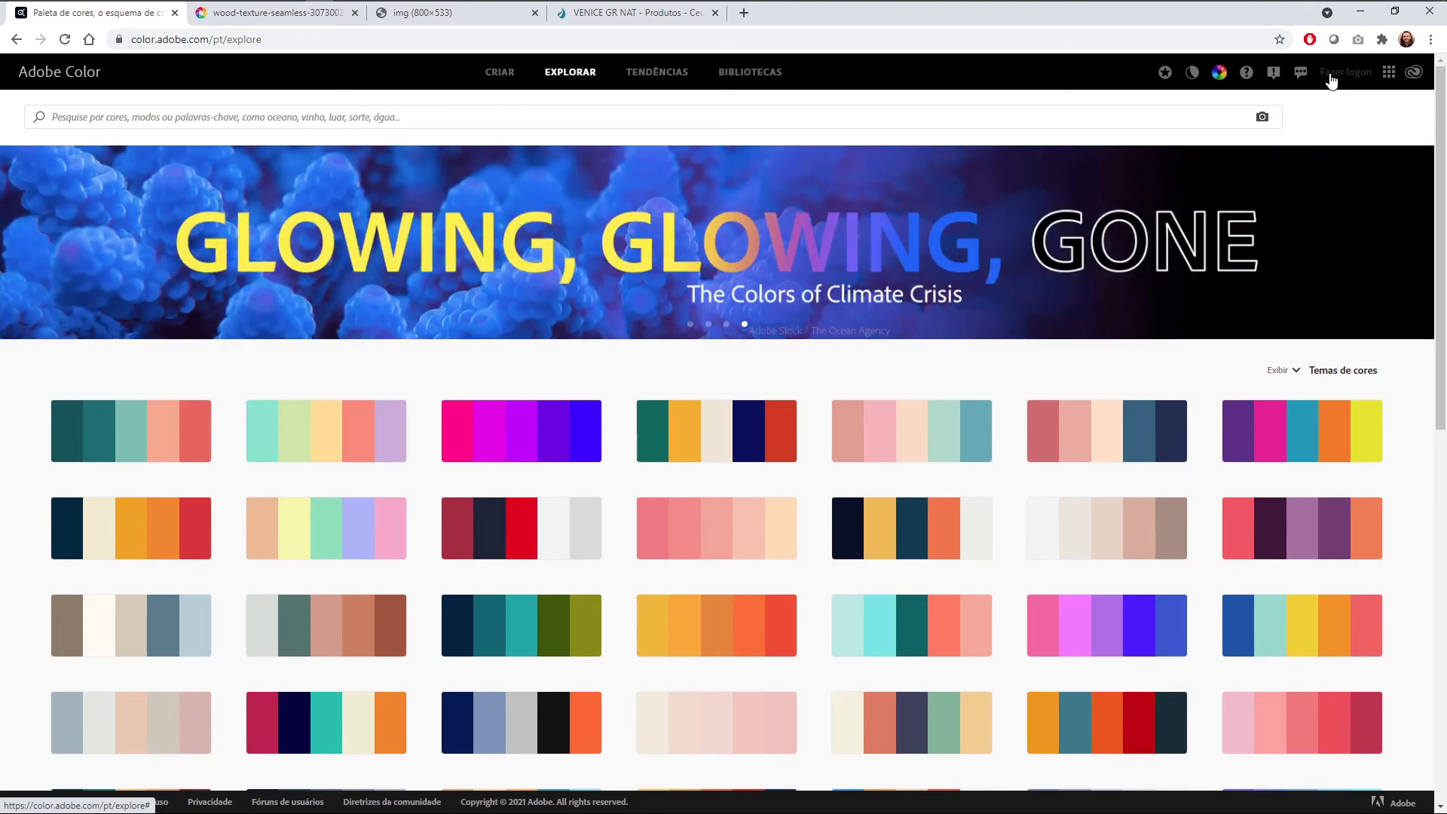
scroll(1336, 129, down, 2)
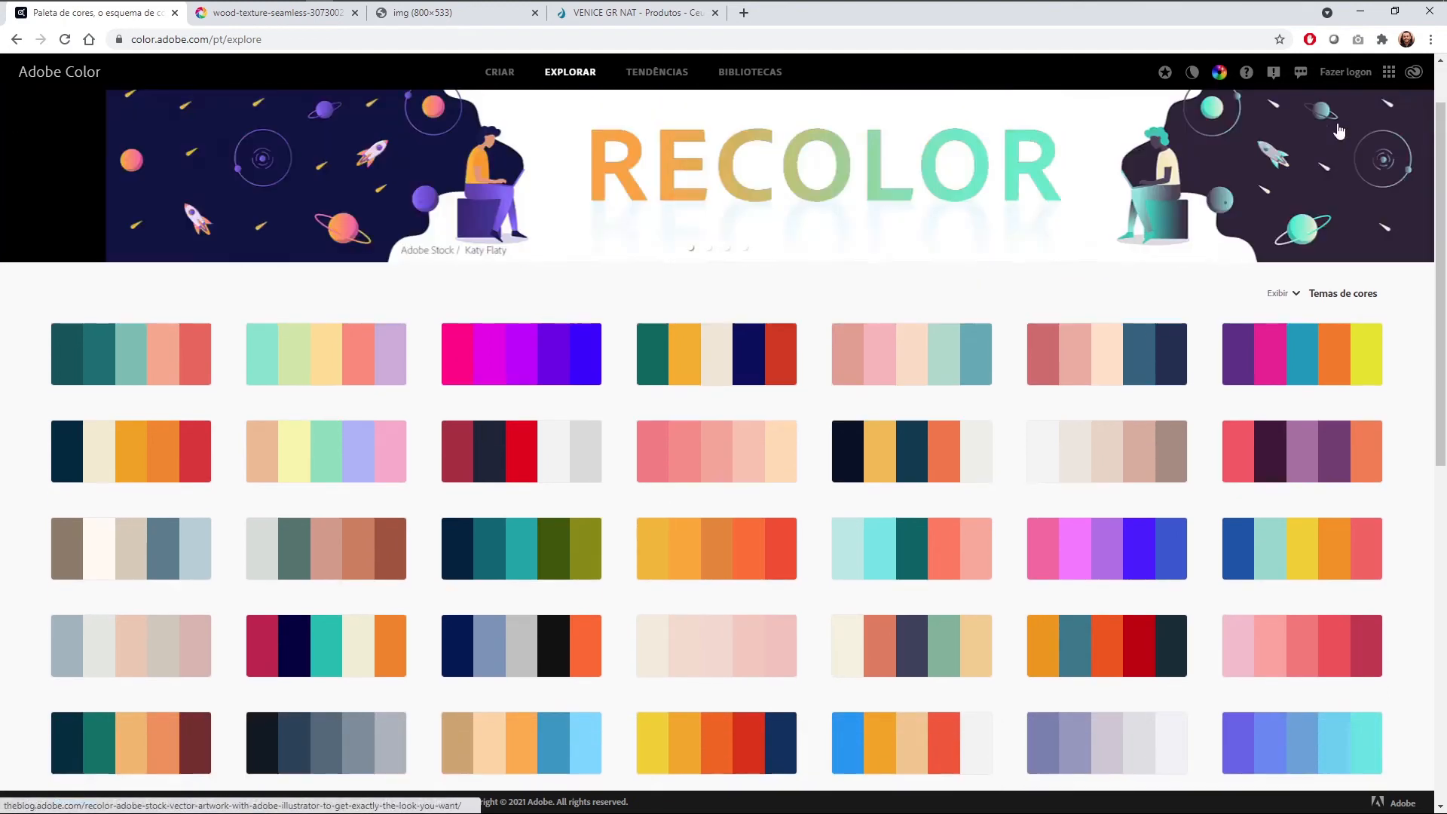
scroll(1153, 183, down, 2)
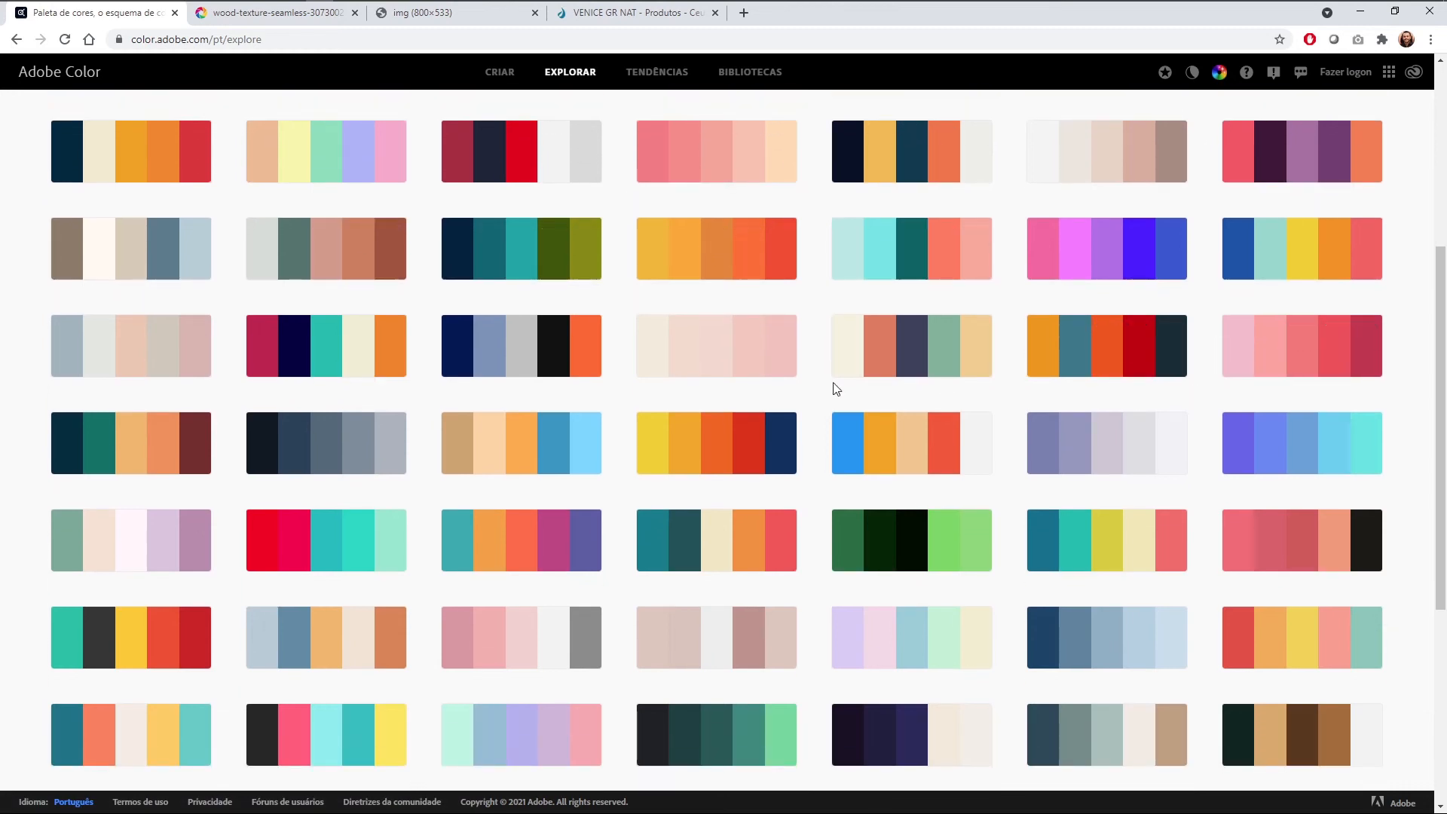
scroll(50, 370, up, 3)
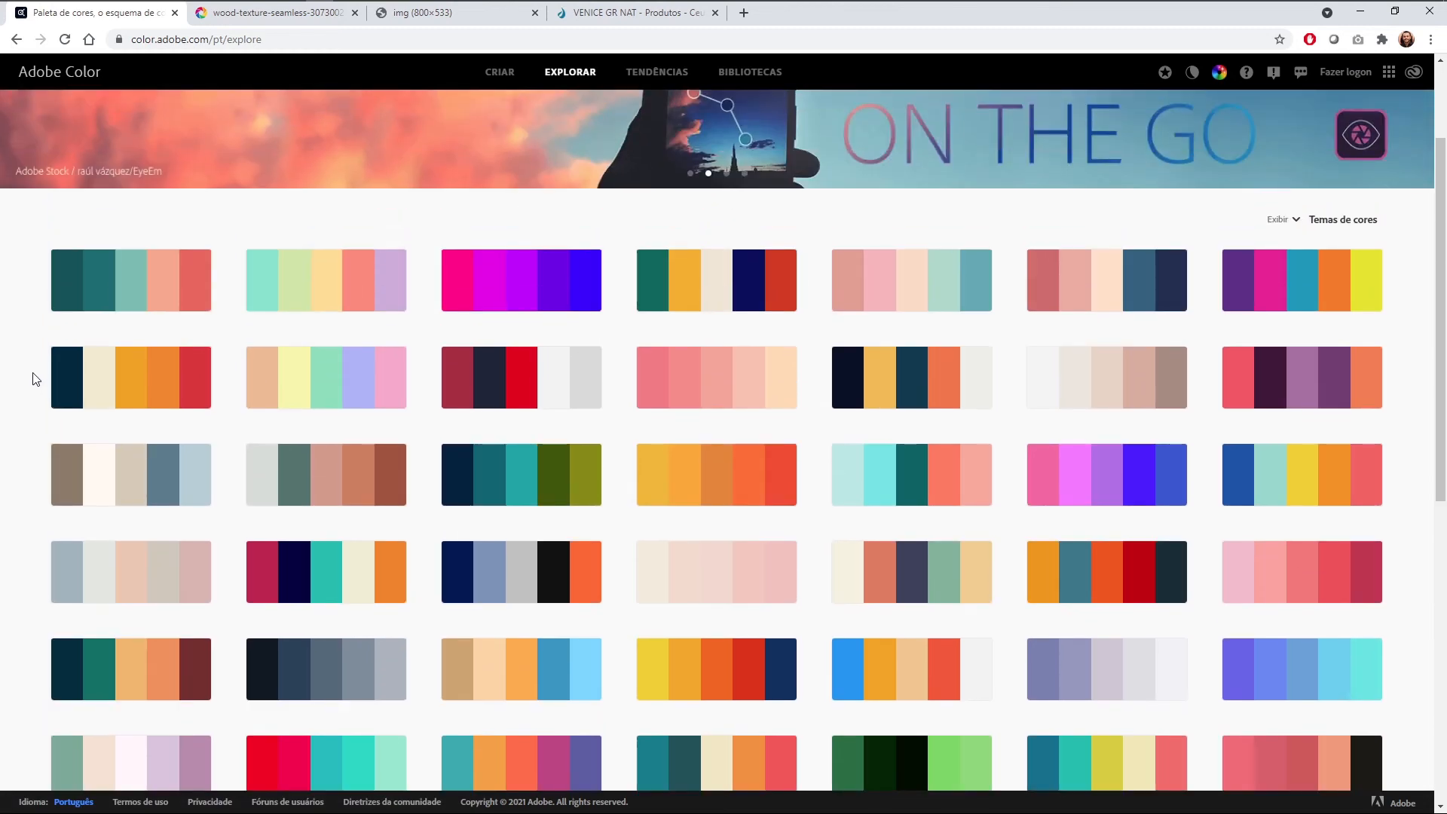
scroll(298, 369, down, 4)
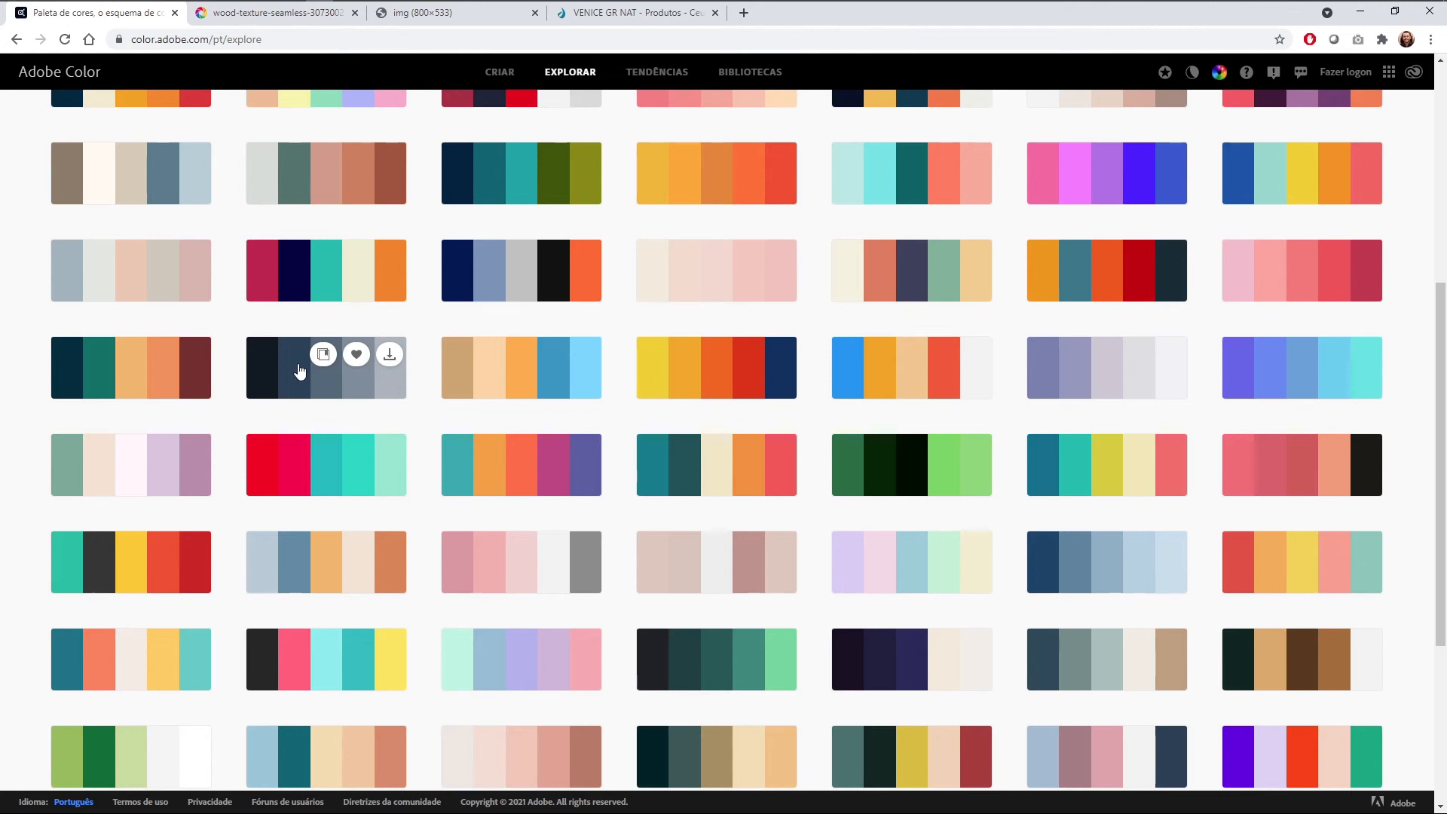
scroll(498, 493, down, 2)
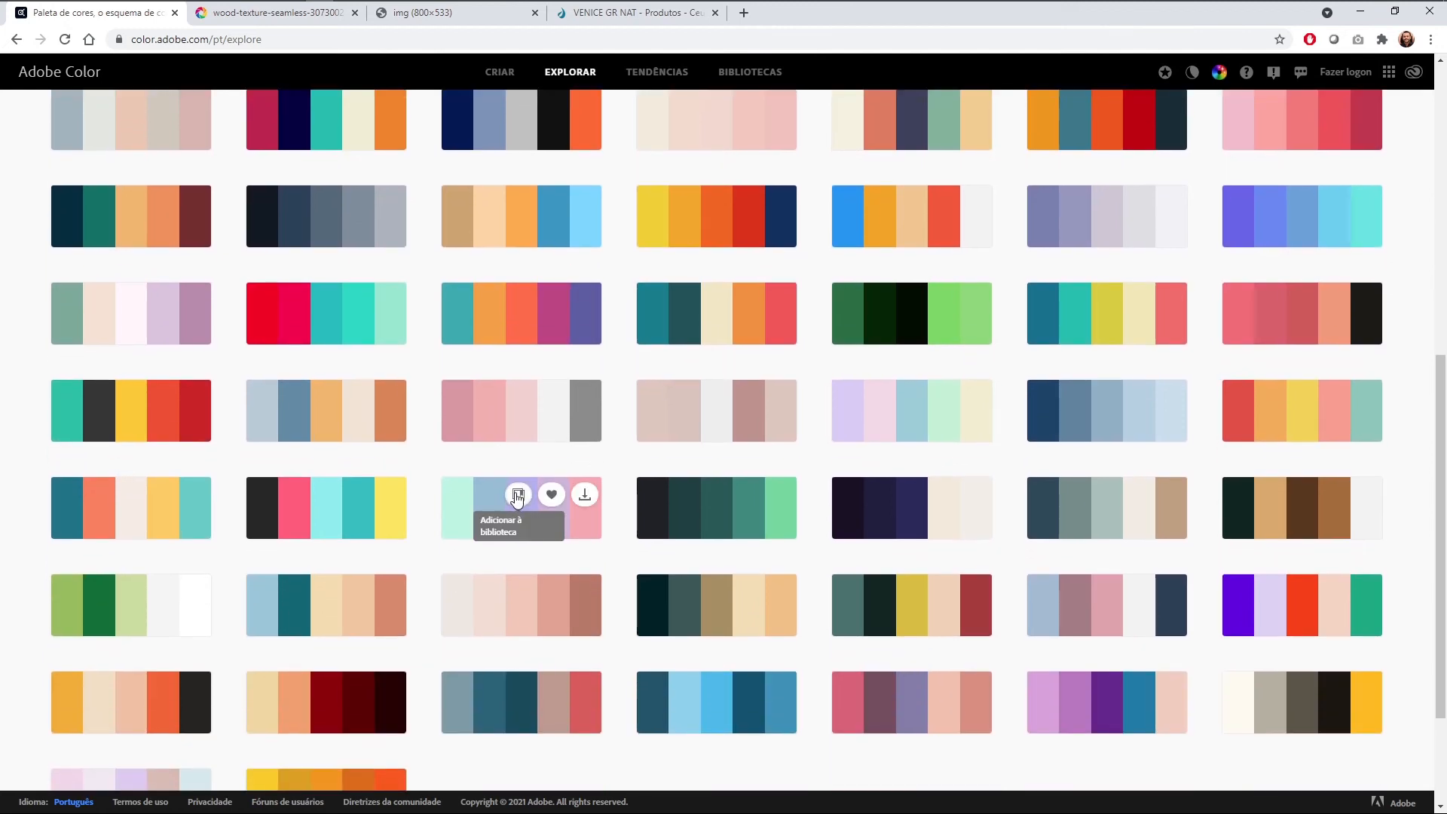
scroll(516, 498, down, 2)
scroll(223, 508, down, 1)
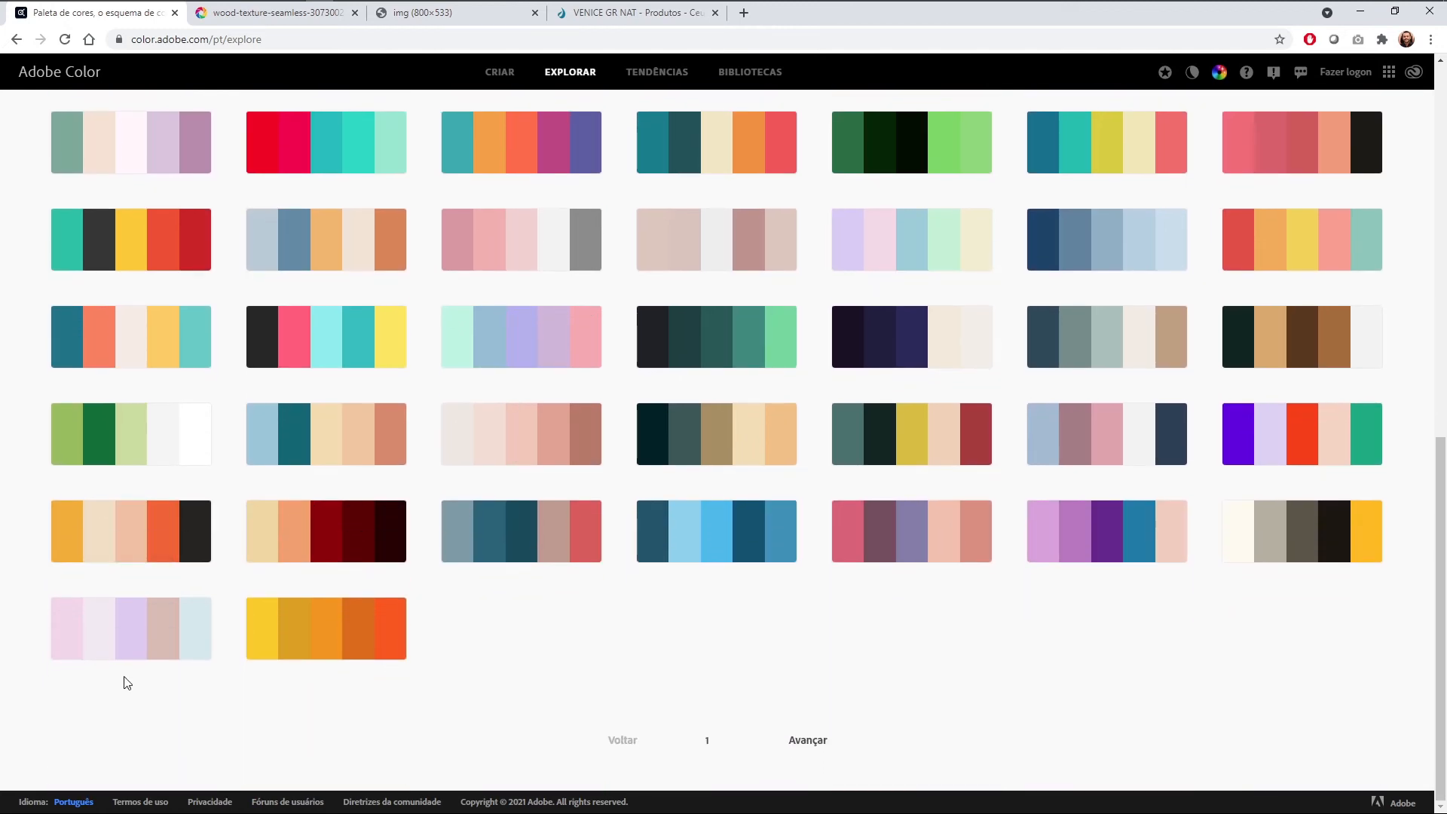
Step: Browse the second page of popular colour themes and open the palette with #023059, #F2F0EB, #D23C13, #6C0202 and #0D0D0D
click(803, 743)
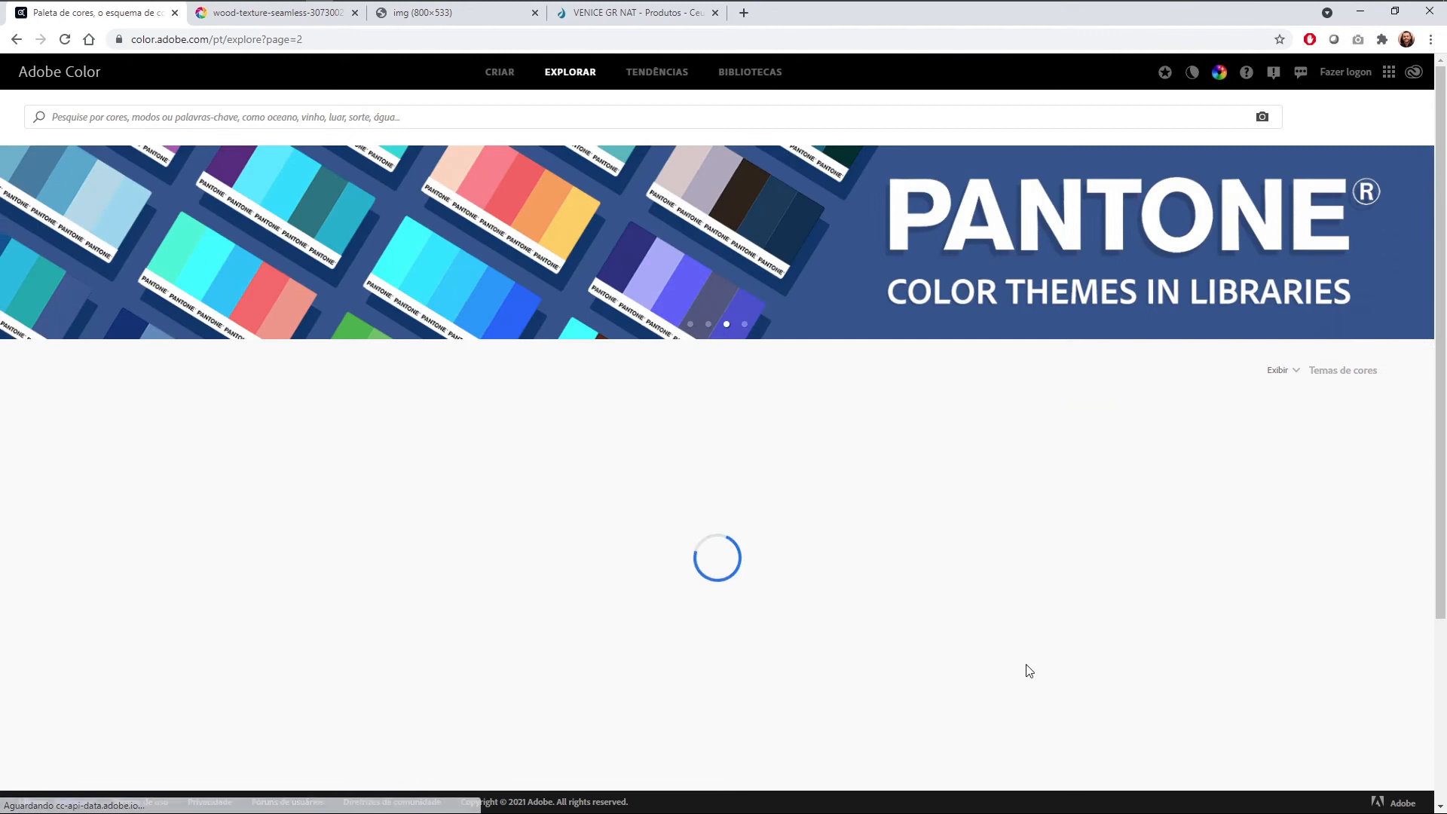
scroll(601, 365, down, 2)
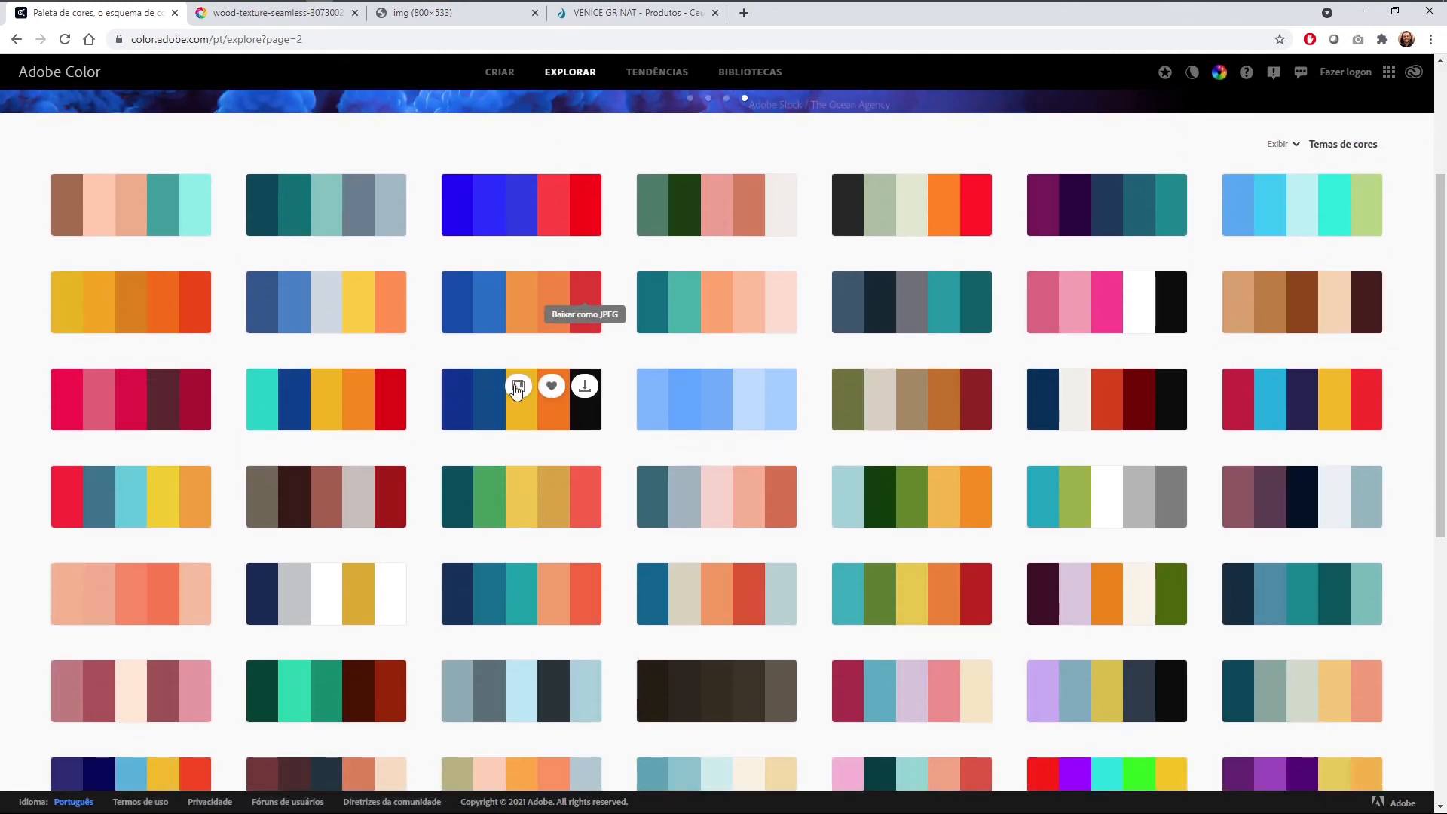
scroll(479, 358, down, 1)
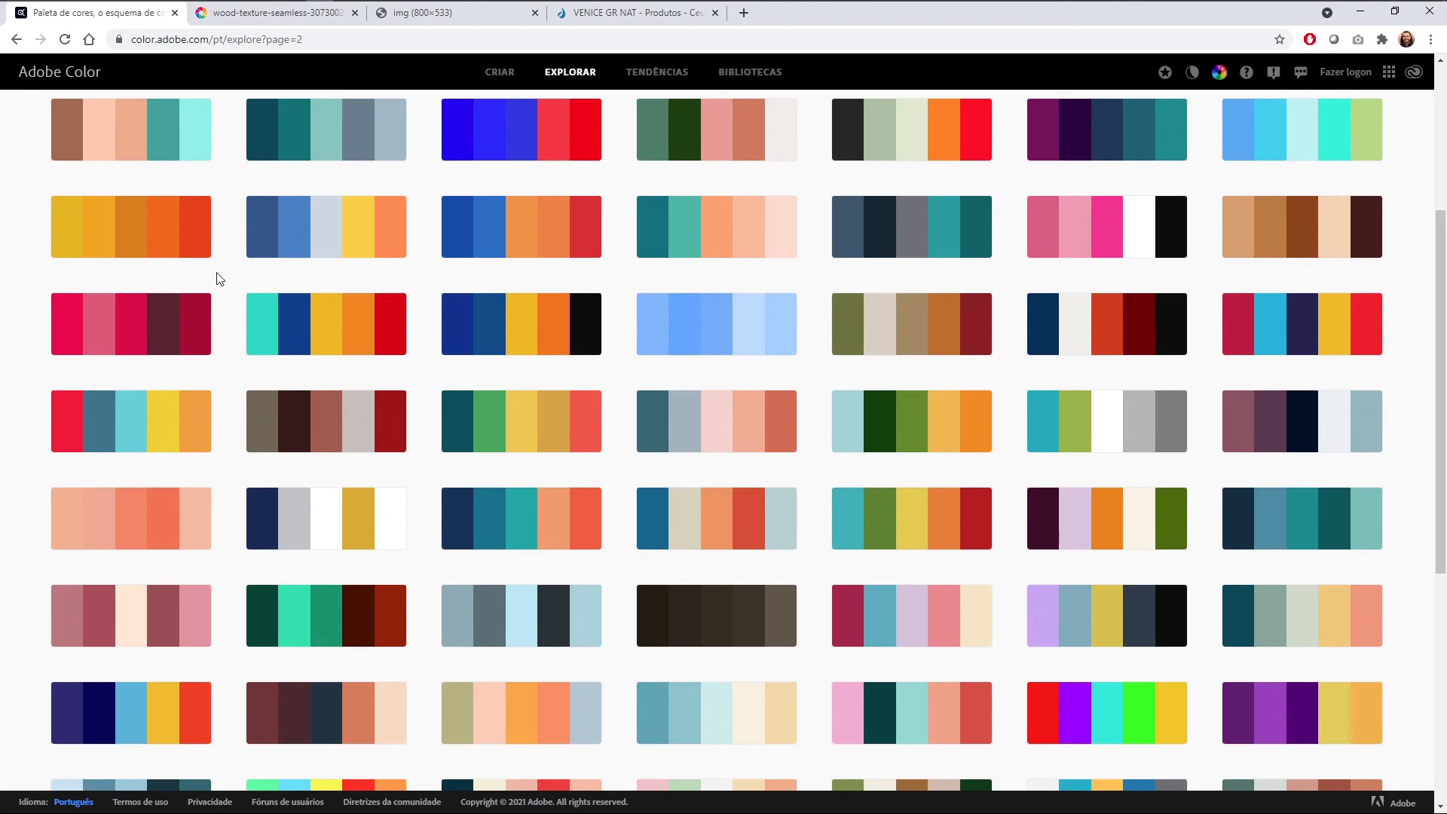
scroll(580, 372, down, 2)
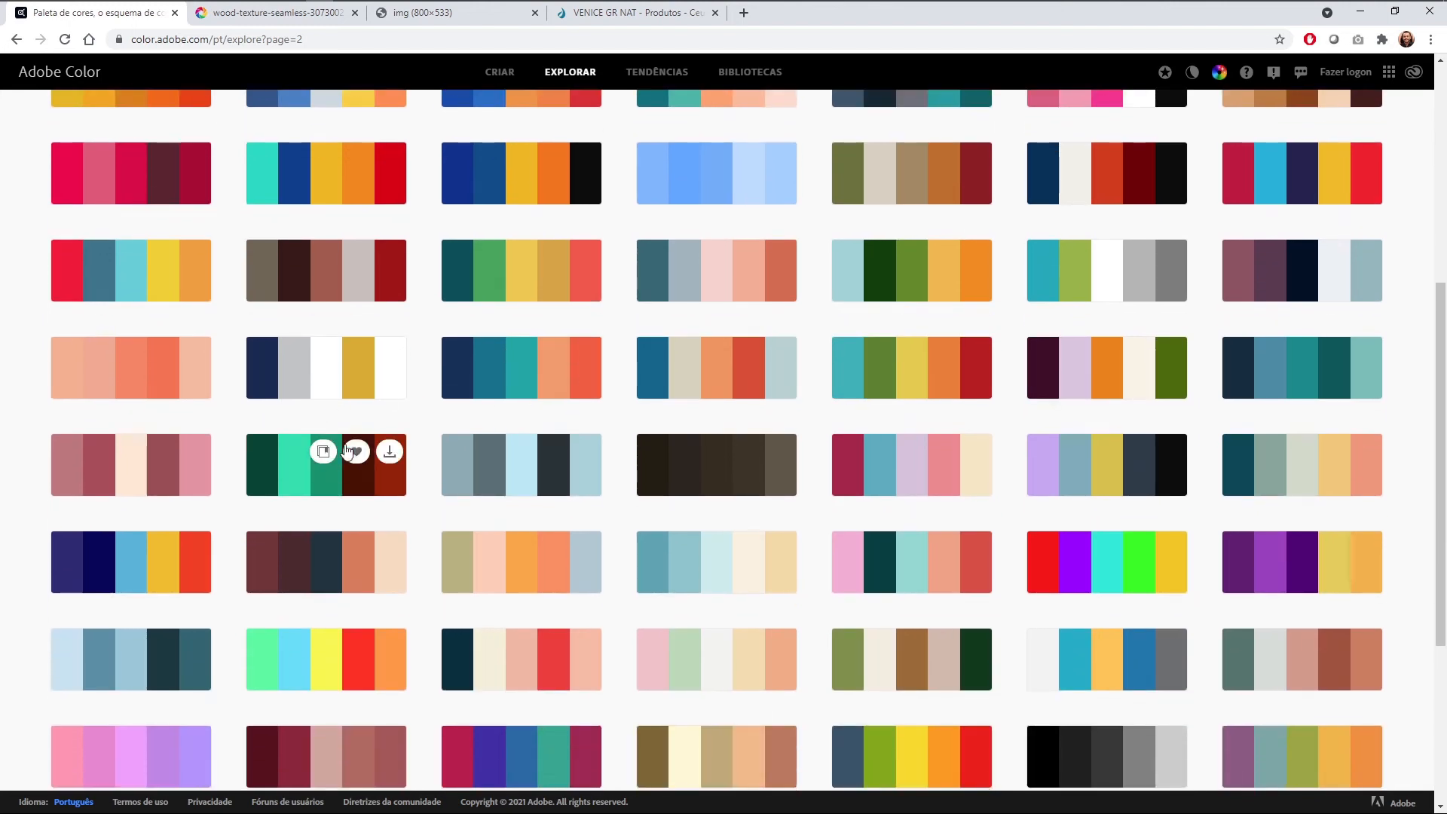
scroll(1044, 541, up, 2)
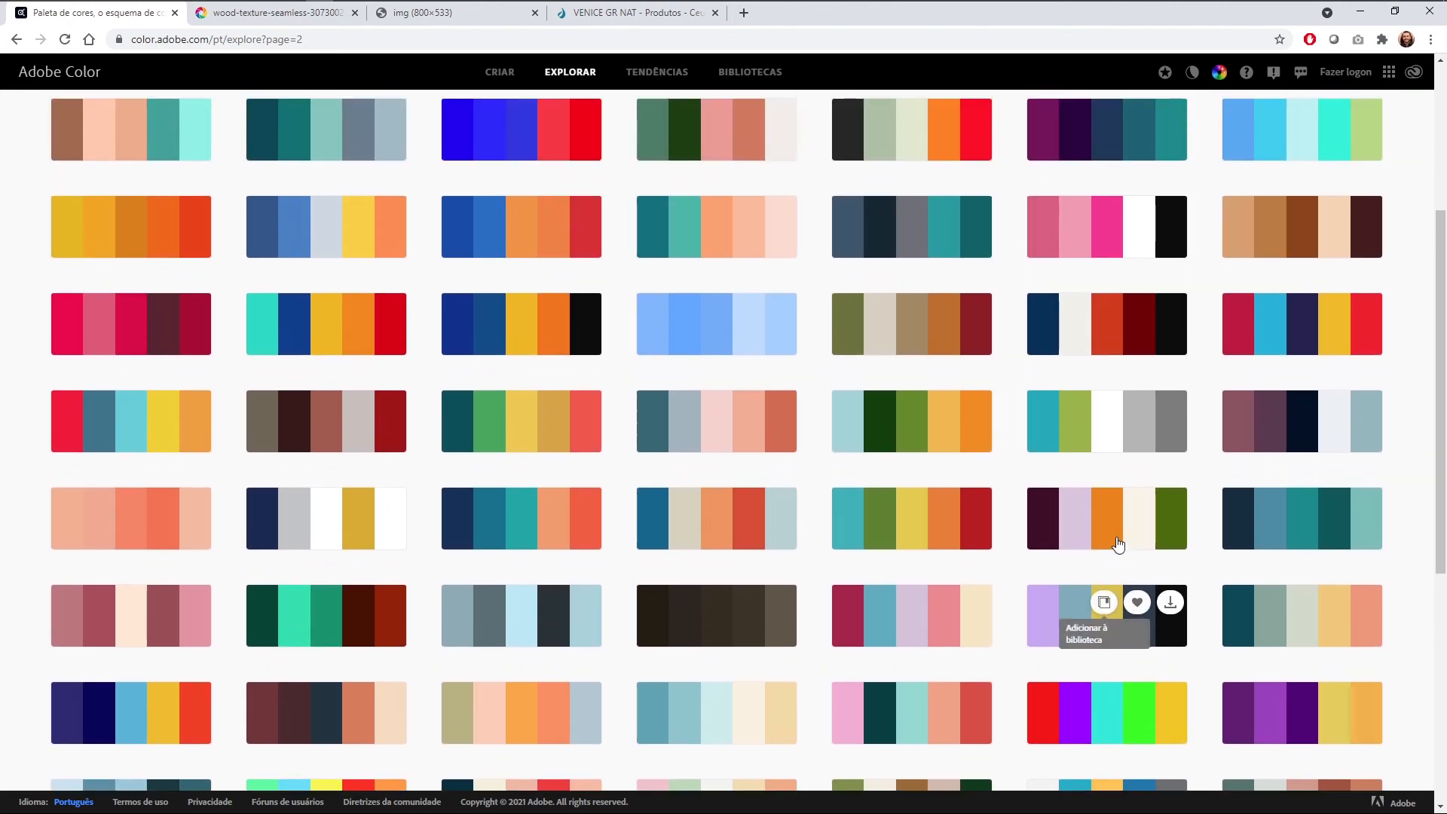
click(1057, 415)
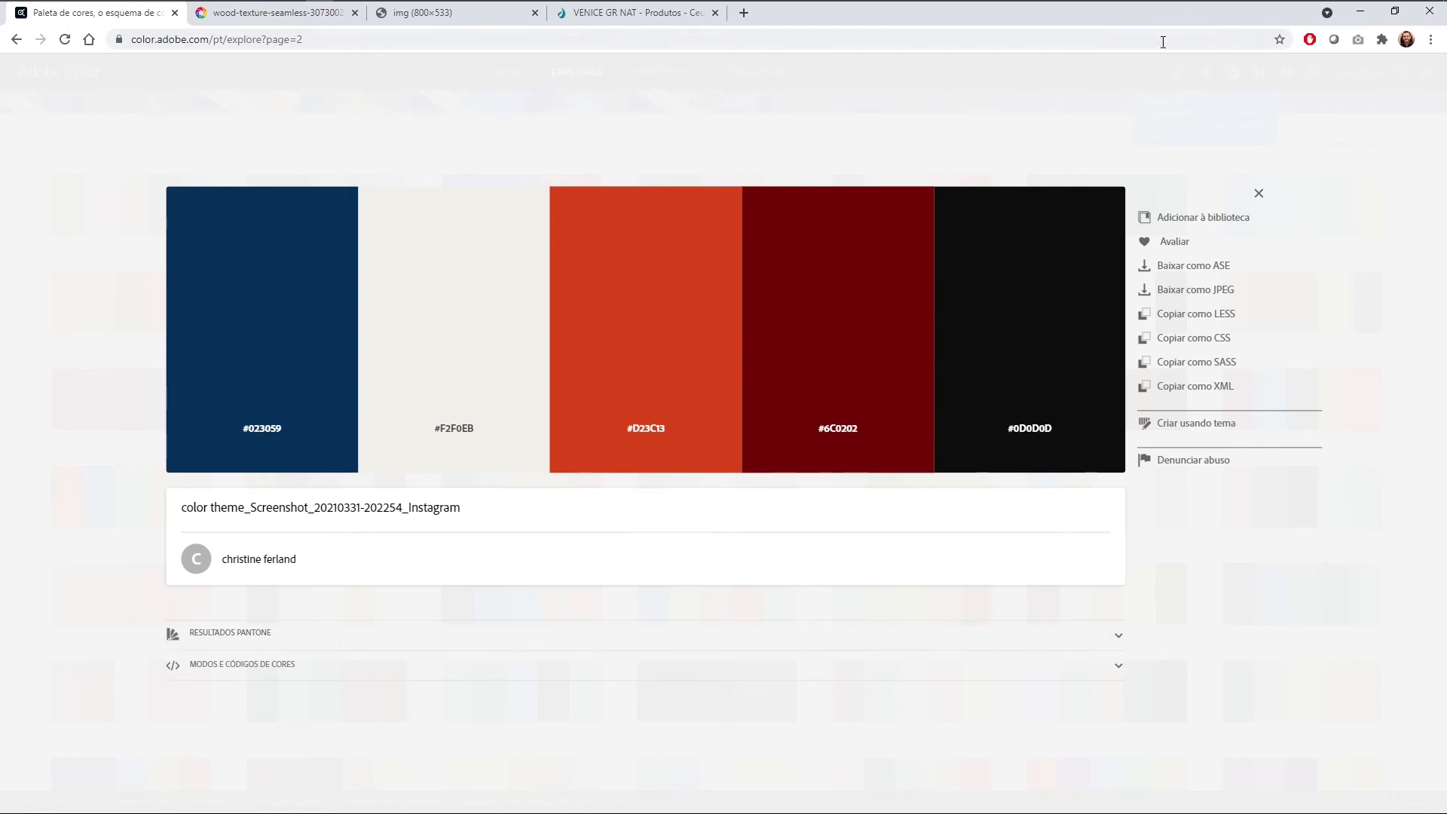
Step: Place the Adobe Color palette and the SketchUp model side by side, with the bedroom's window wall in view
mouse_move(1121, 24)
mouse_down()
mouse_move(1123, 50)
mouse_move(0, 226)
mouse_up()
click(897, 141)
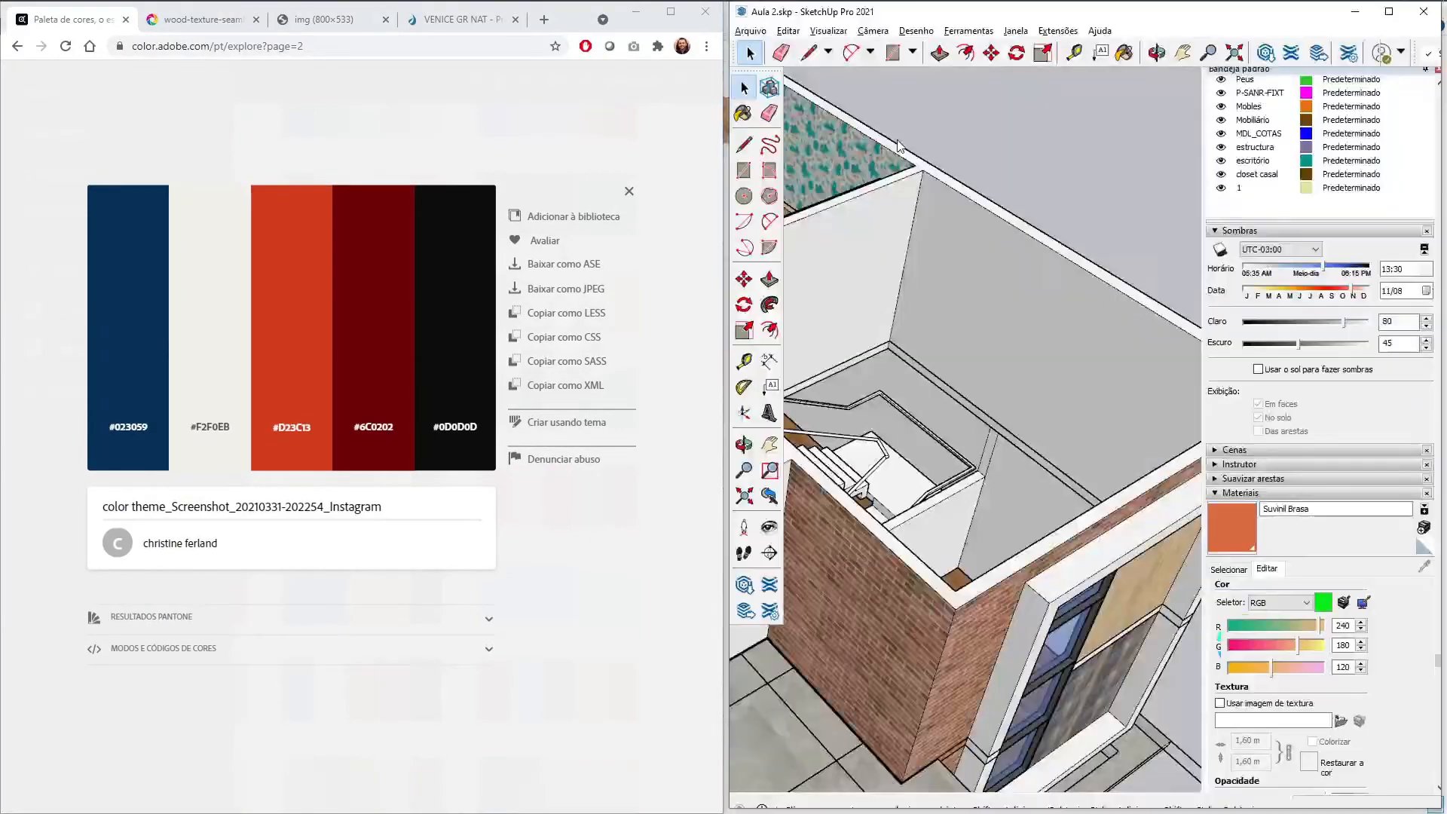
scroll(1078, 283, down, 3)
scroll(958, 217, up, 4)
mouse_move(959, 217)
middle_down()
mouse_move(914, 229)
mouse_move(1033, 317)
middle_up()
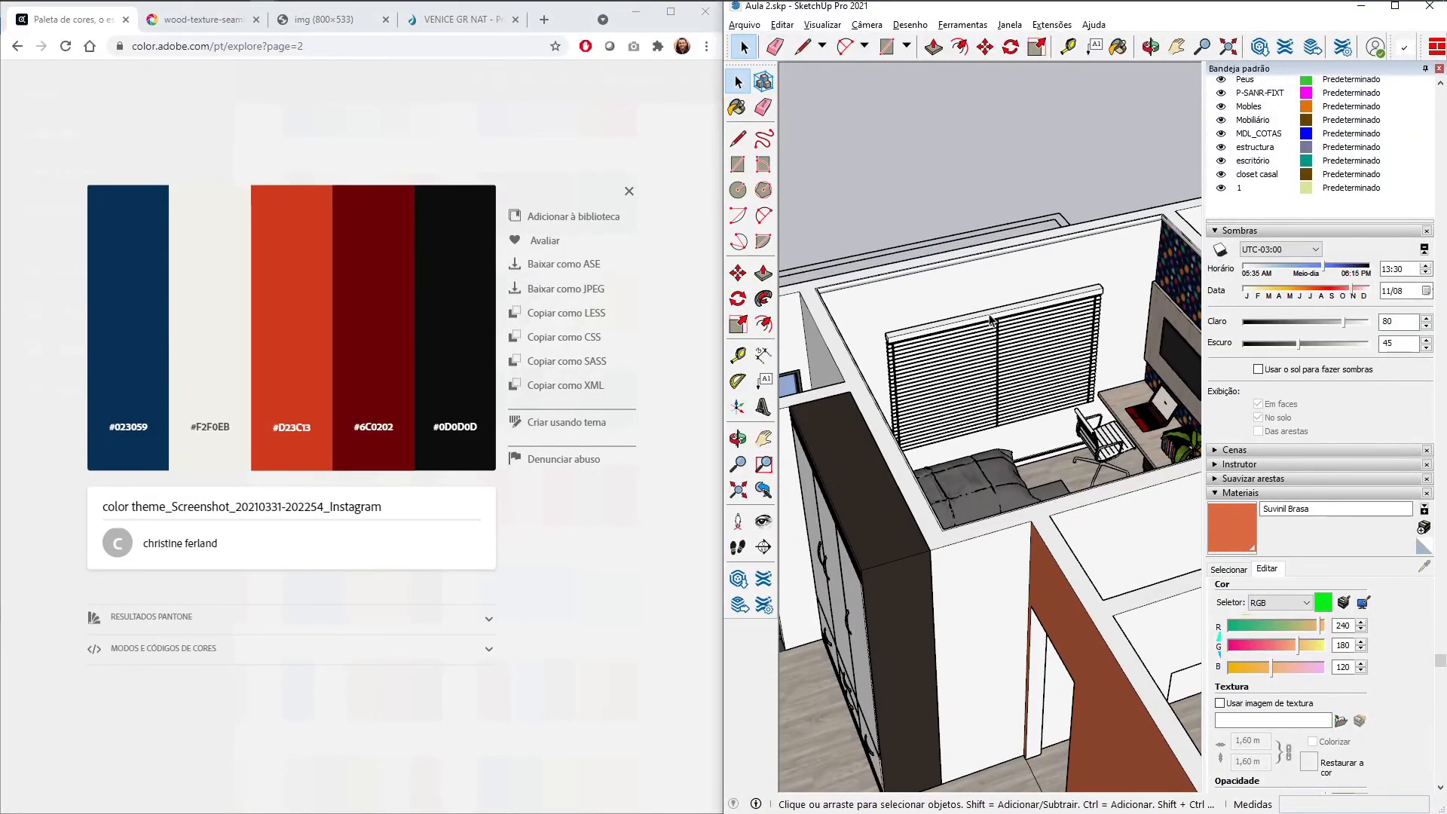
scroll(1354, 301, up, 3)
scroll(1367, 396, down, 3)
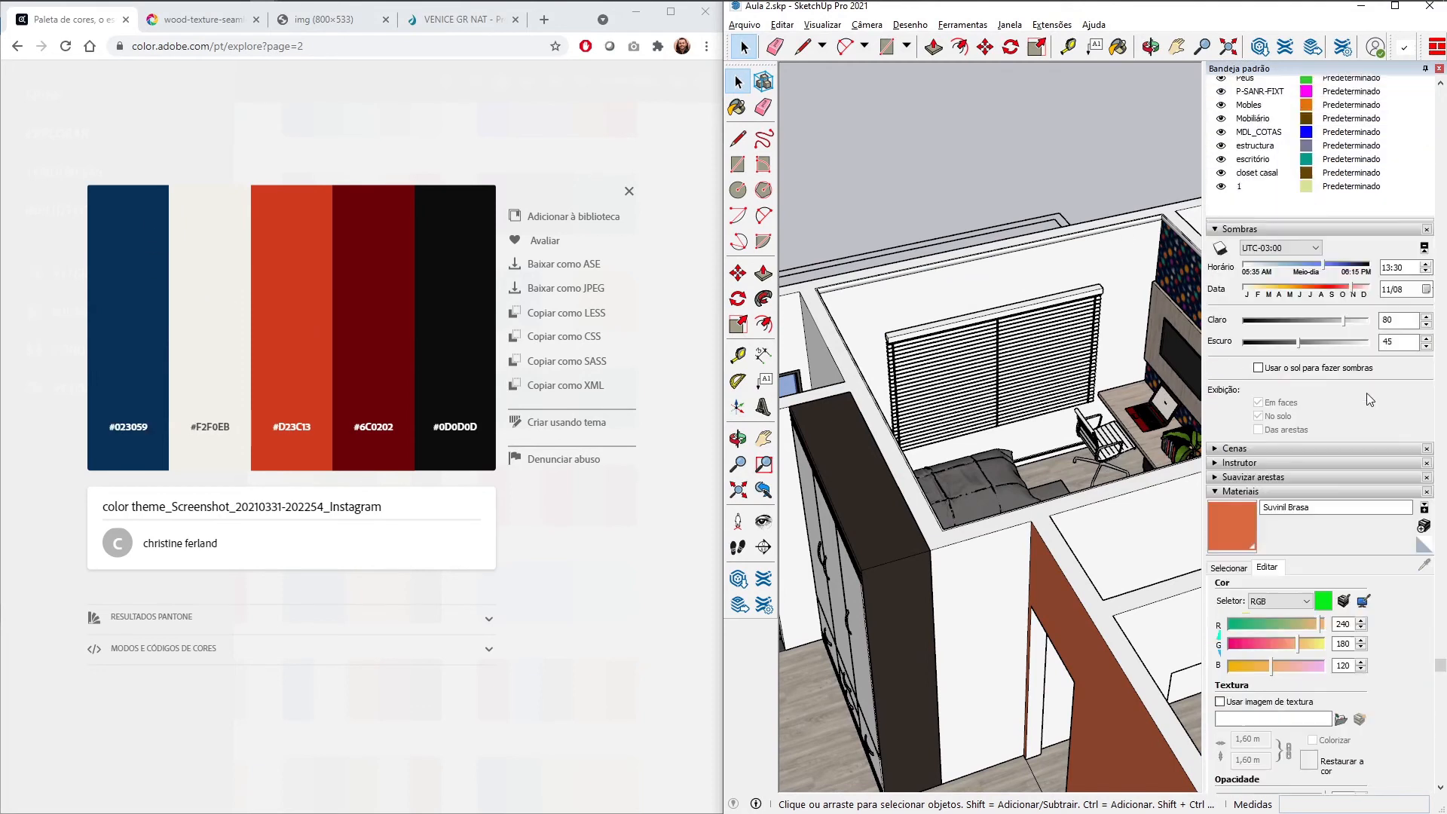
Step: Paint the bedroom's window wall with a new material named Cor 1, its colour sampled from the palette's navy #023059
click(1424, 527)
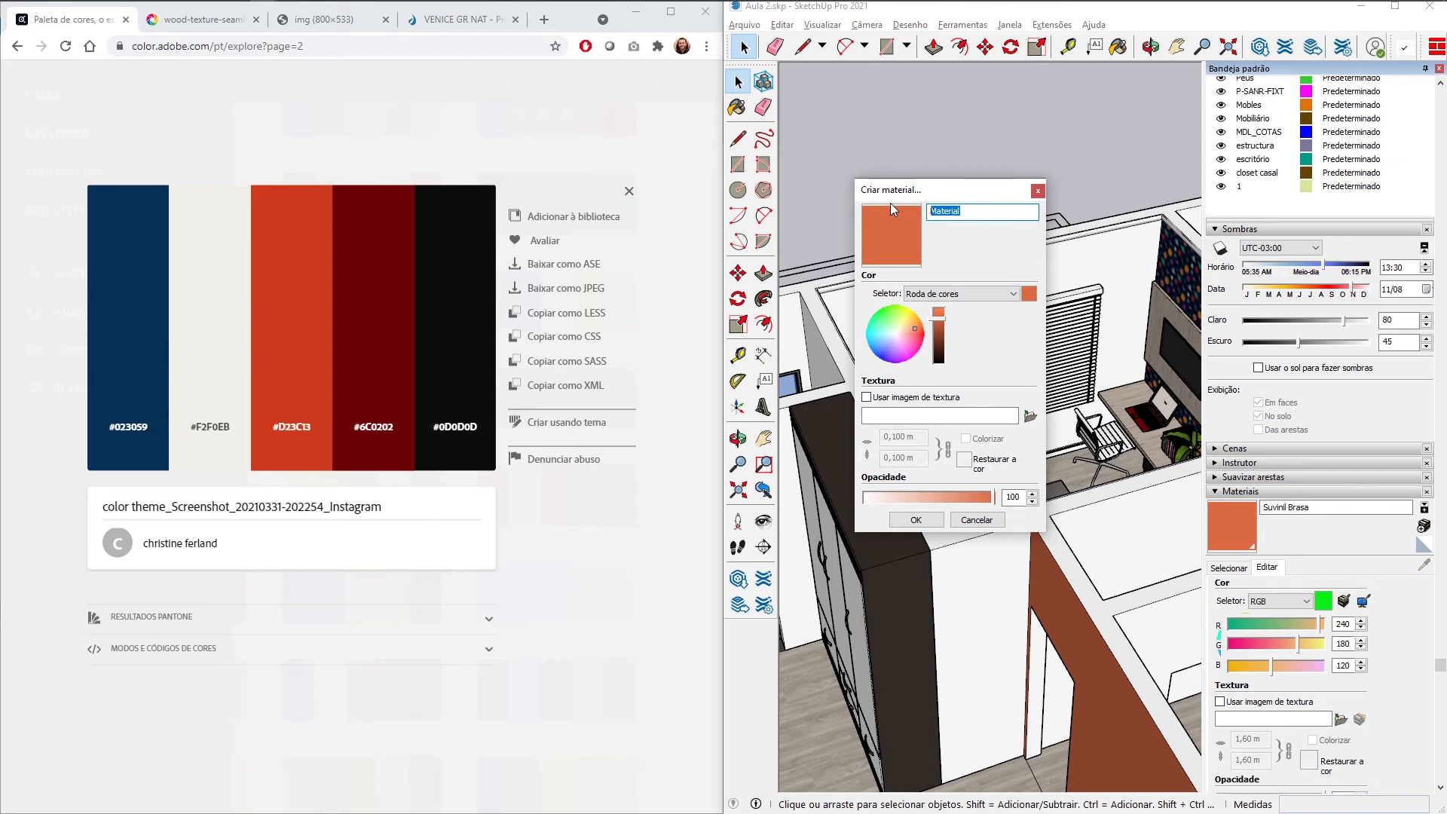
text(Cor 1)
click(915, 520)
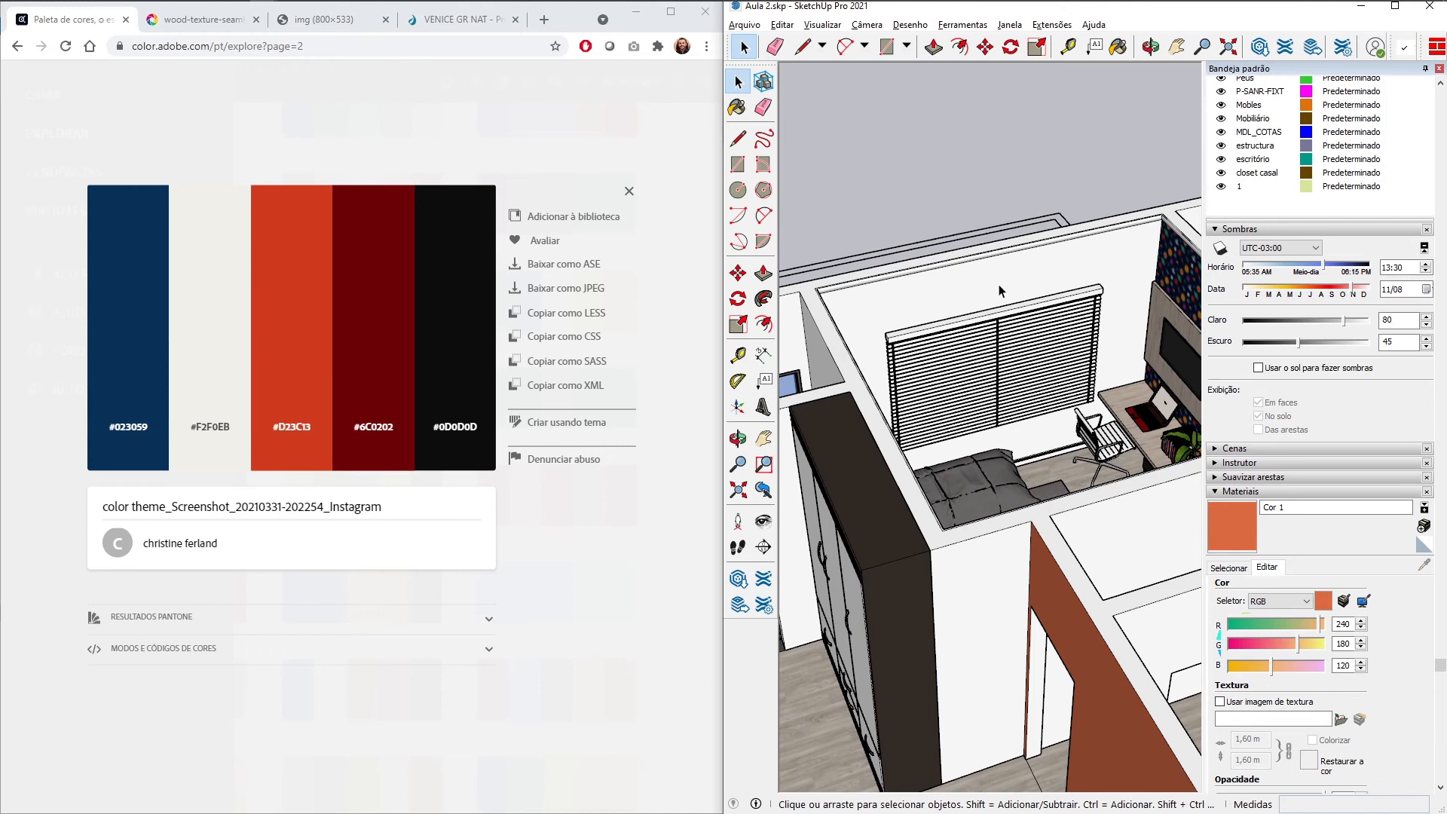
click(1232, 526)
click(1055, 275)
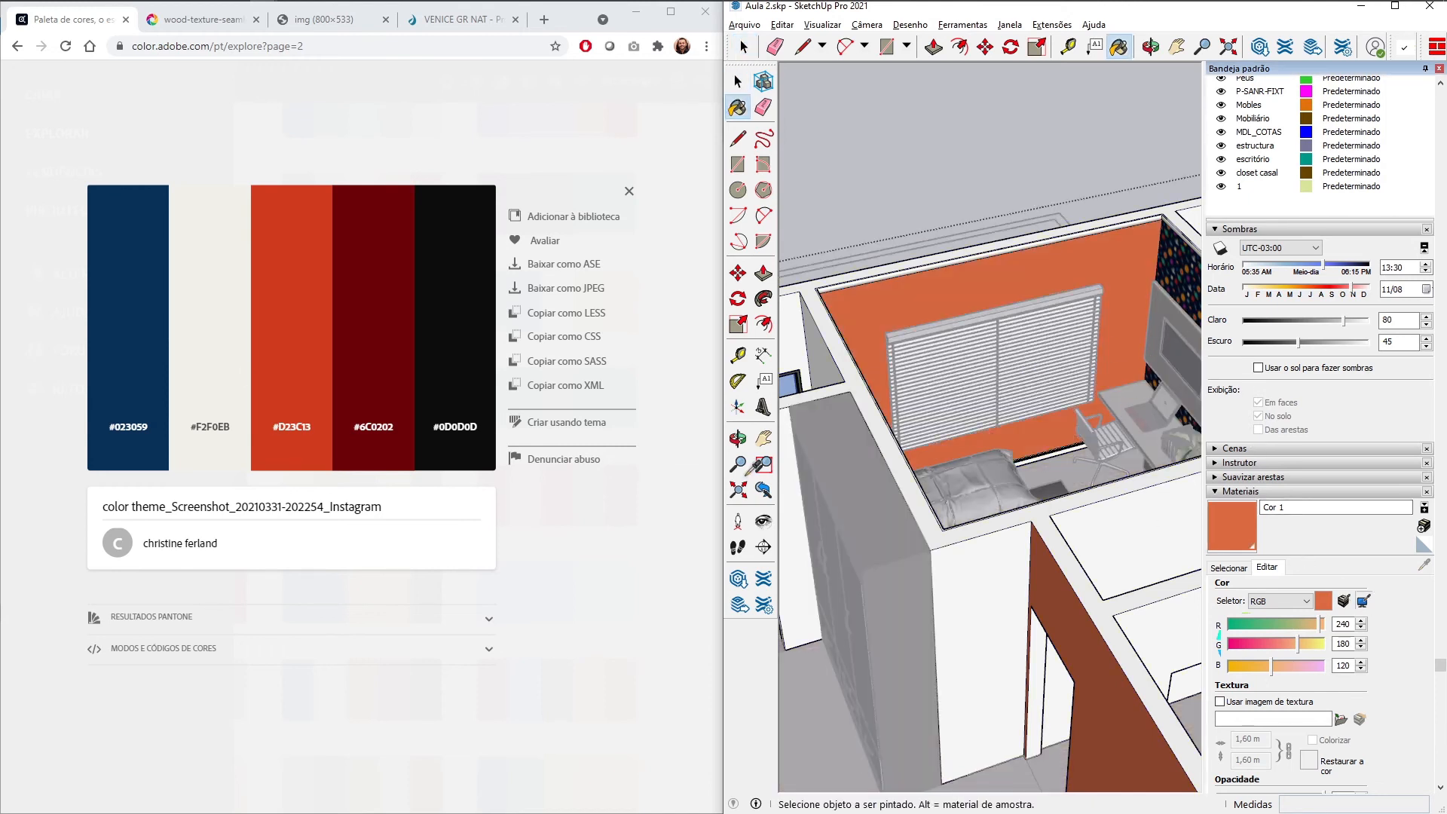
click(110, 287)
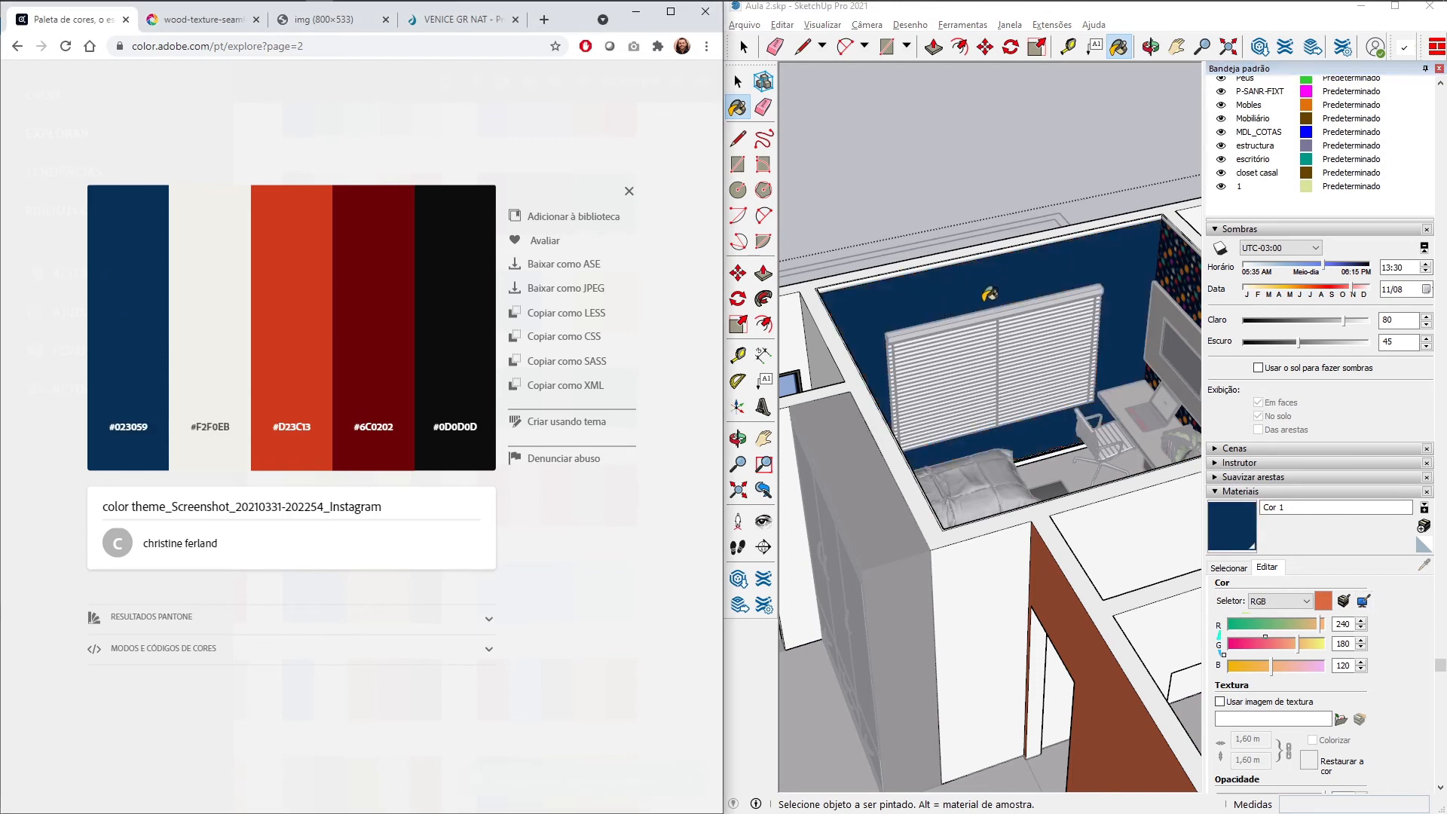
Step: Paint the bedroom wall with the three picture frames using a new material Cor 2, sampled from the palette's orange-red #D23C13
mouse_move(1036, 347)
middle_down()
mouse_move(981, 371)
mouse_move(720, 413)
middle_up()
middle_drag(897, 403, 791, 400)
key(space)
middle_drag(1037, 365, 957, 410)
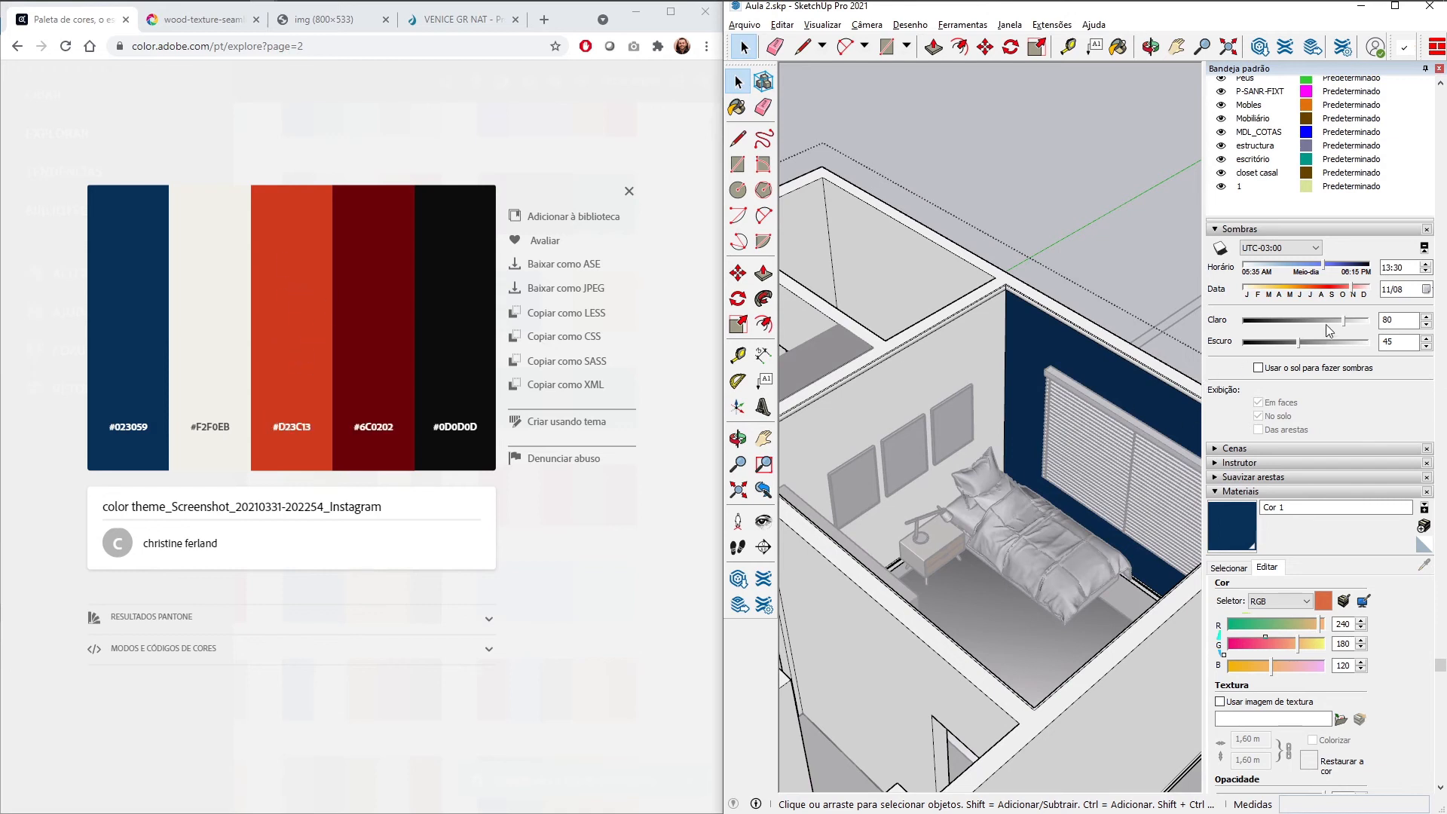
click(1423, 525)
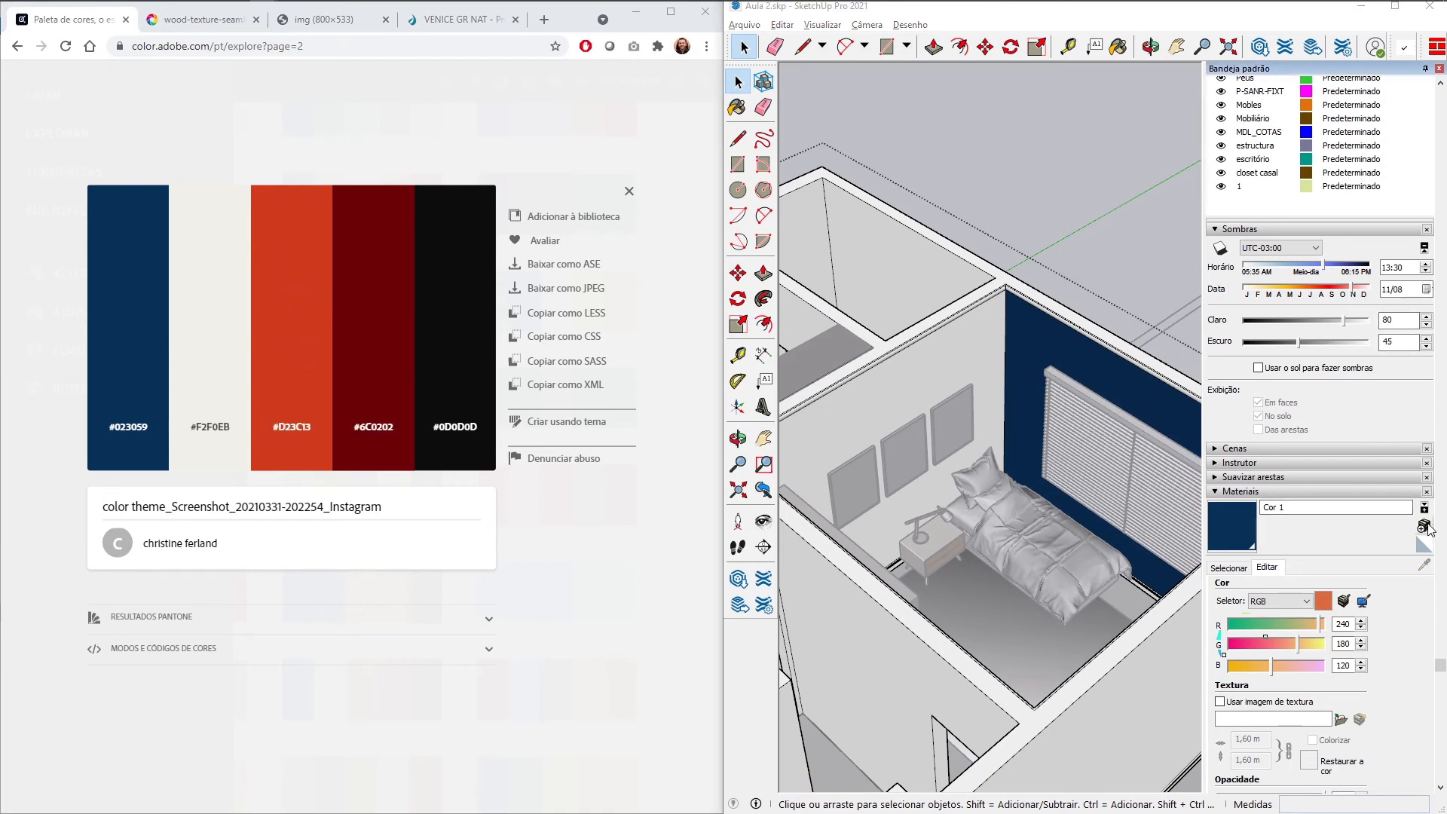
text(Cor 2)
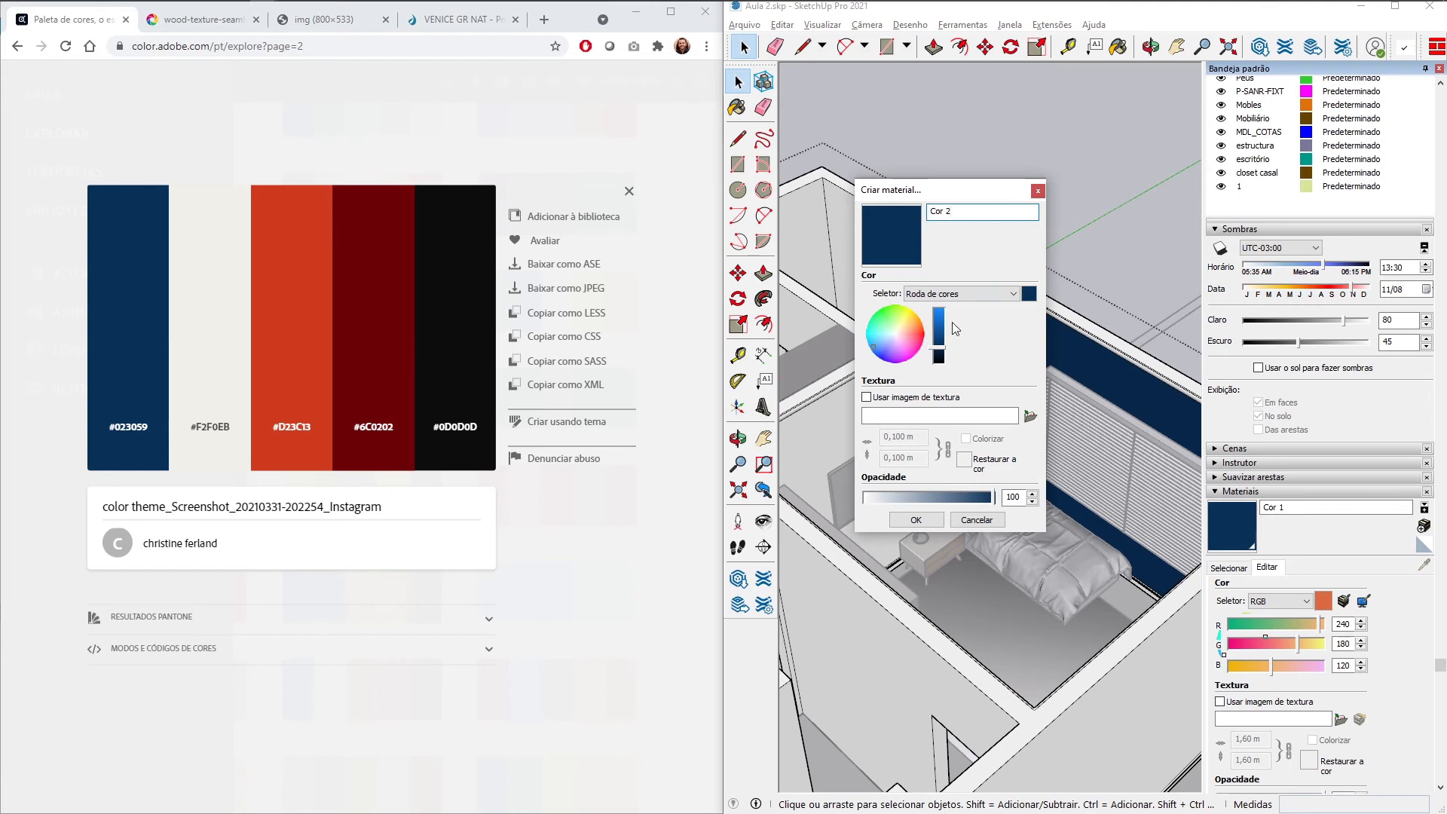
click(916, 520)
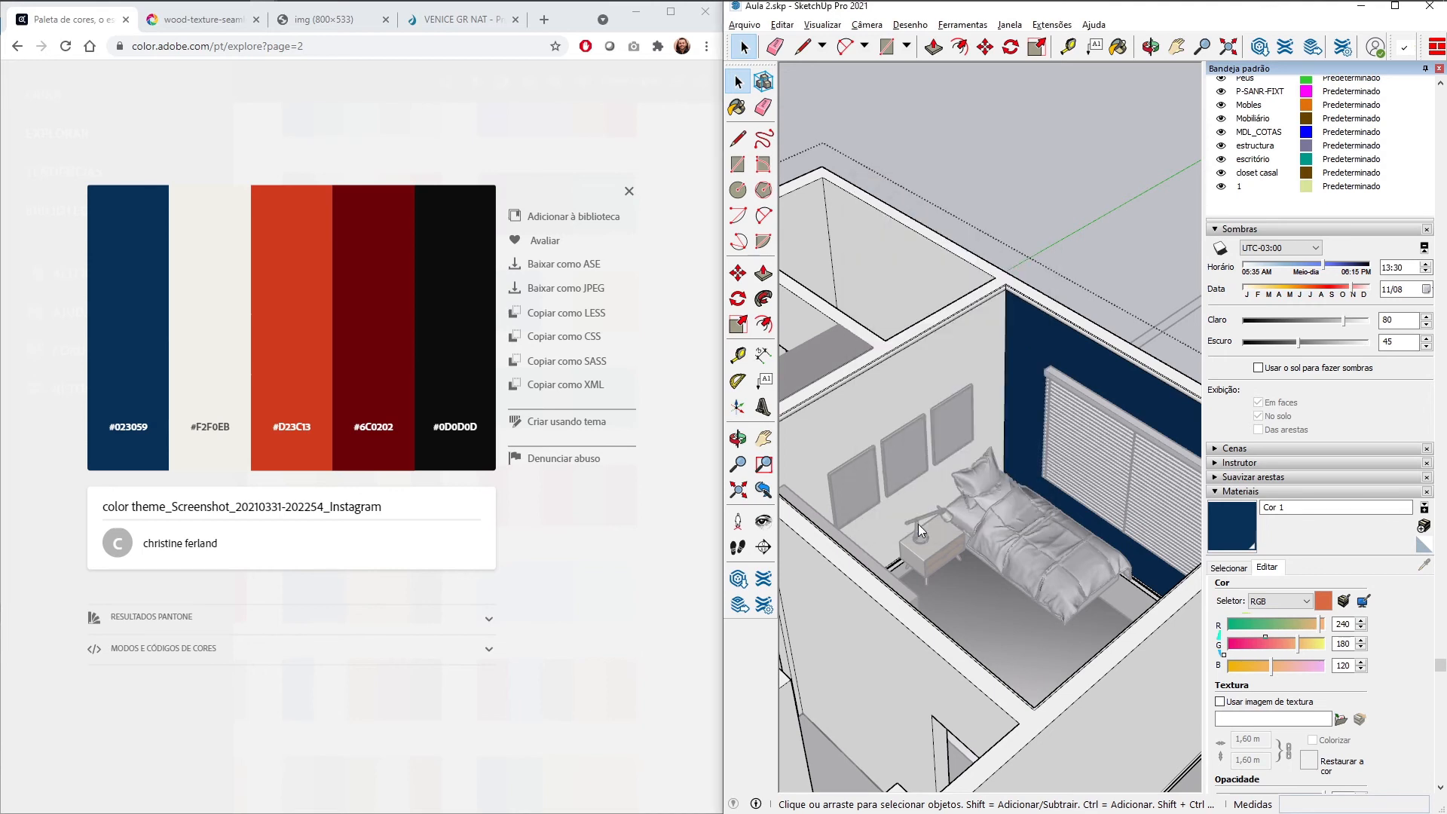
click(1243, 531)
click(865, 452)
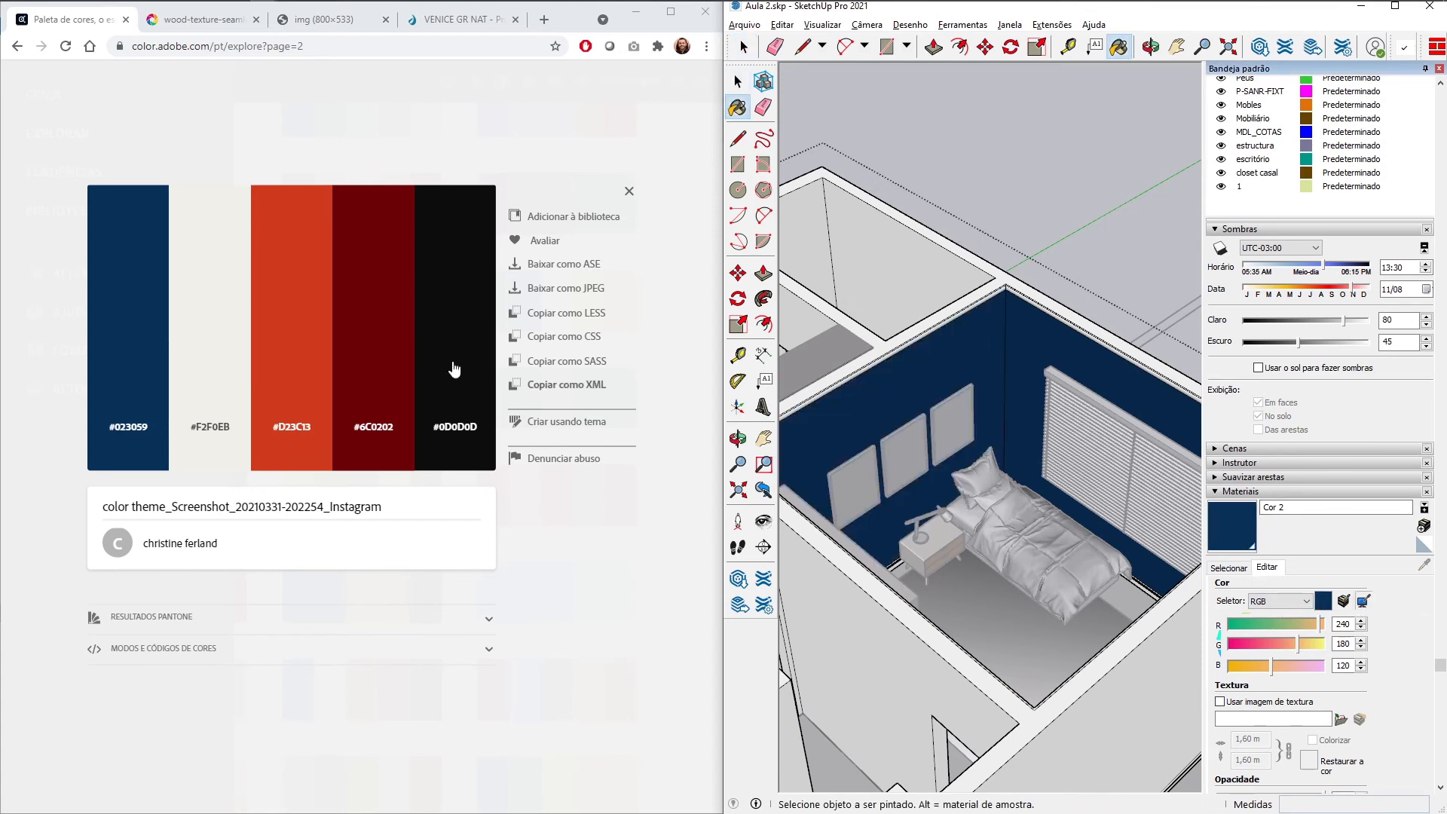
click(282, 296)
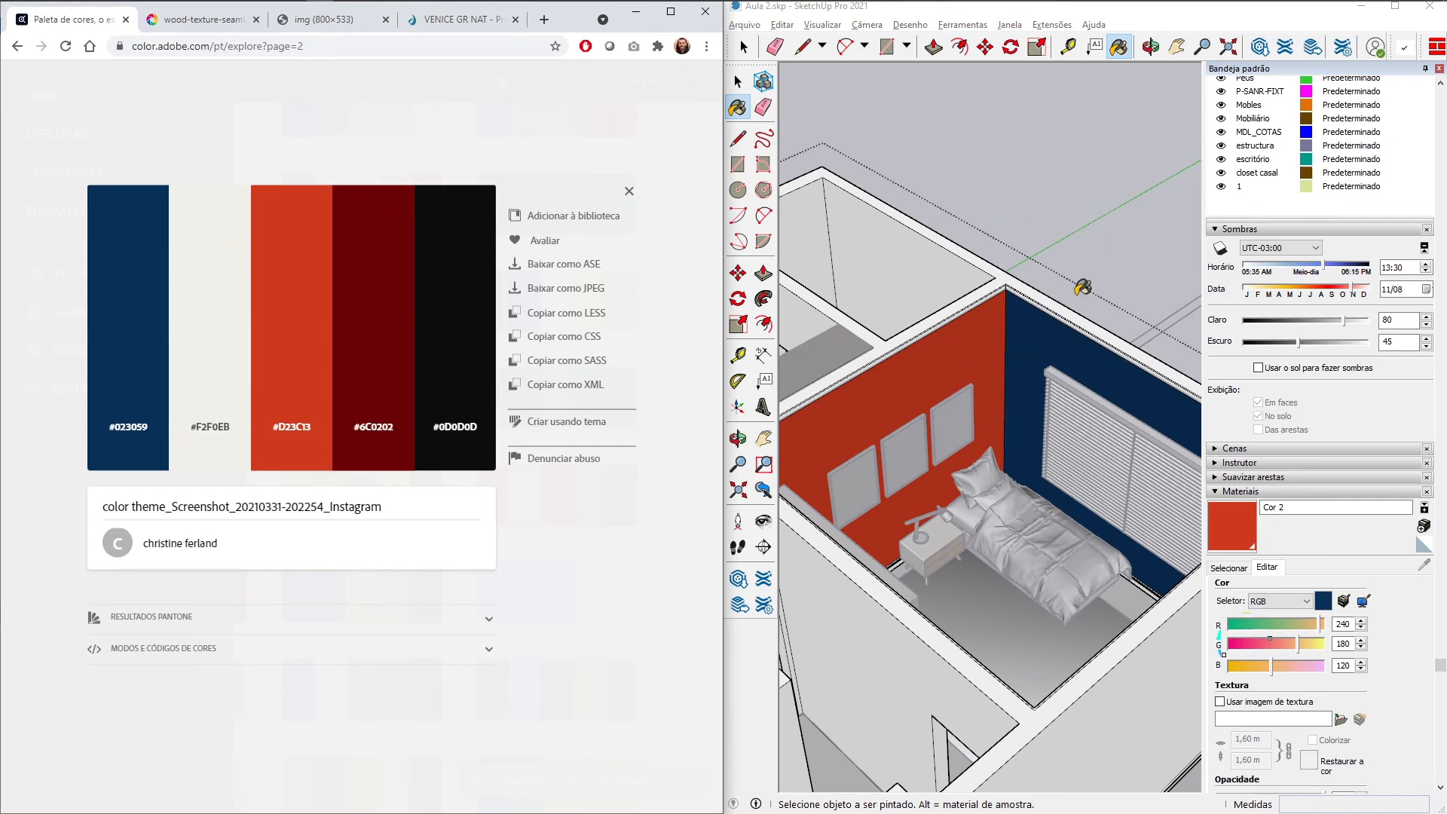
click(1118, 19)
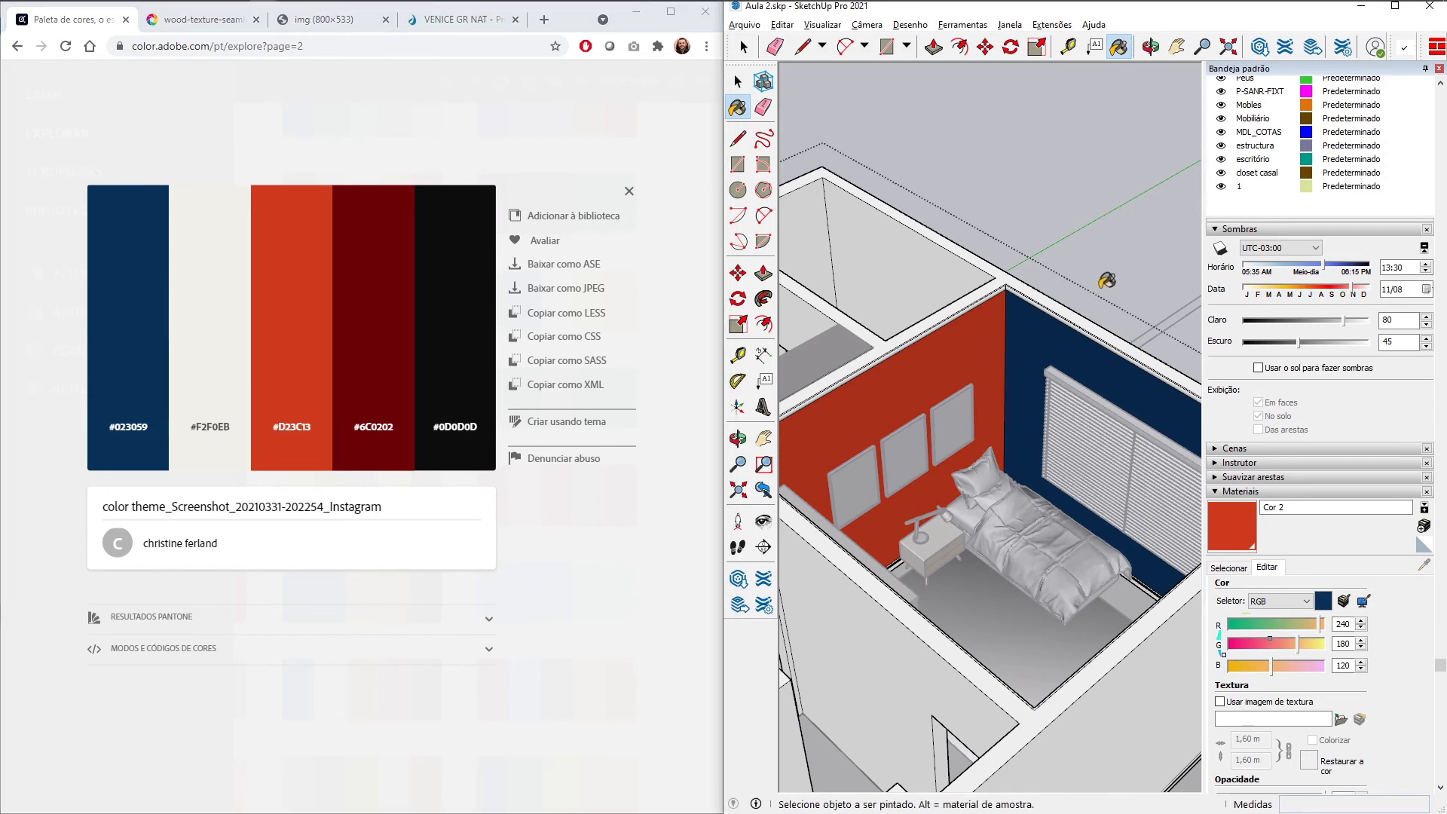
Step: Close the current palette in Adobe Color and view the Gerenciador Eficaz theme from the same results page
key(space)
mouse_move(1096, 271)
middle_down()
mouse_move(913, 475)
mouse_move(1249, 560)
mouse_move(1225, 538)
middle_up()
middle_drag(1055, 513, 1104, 505)
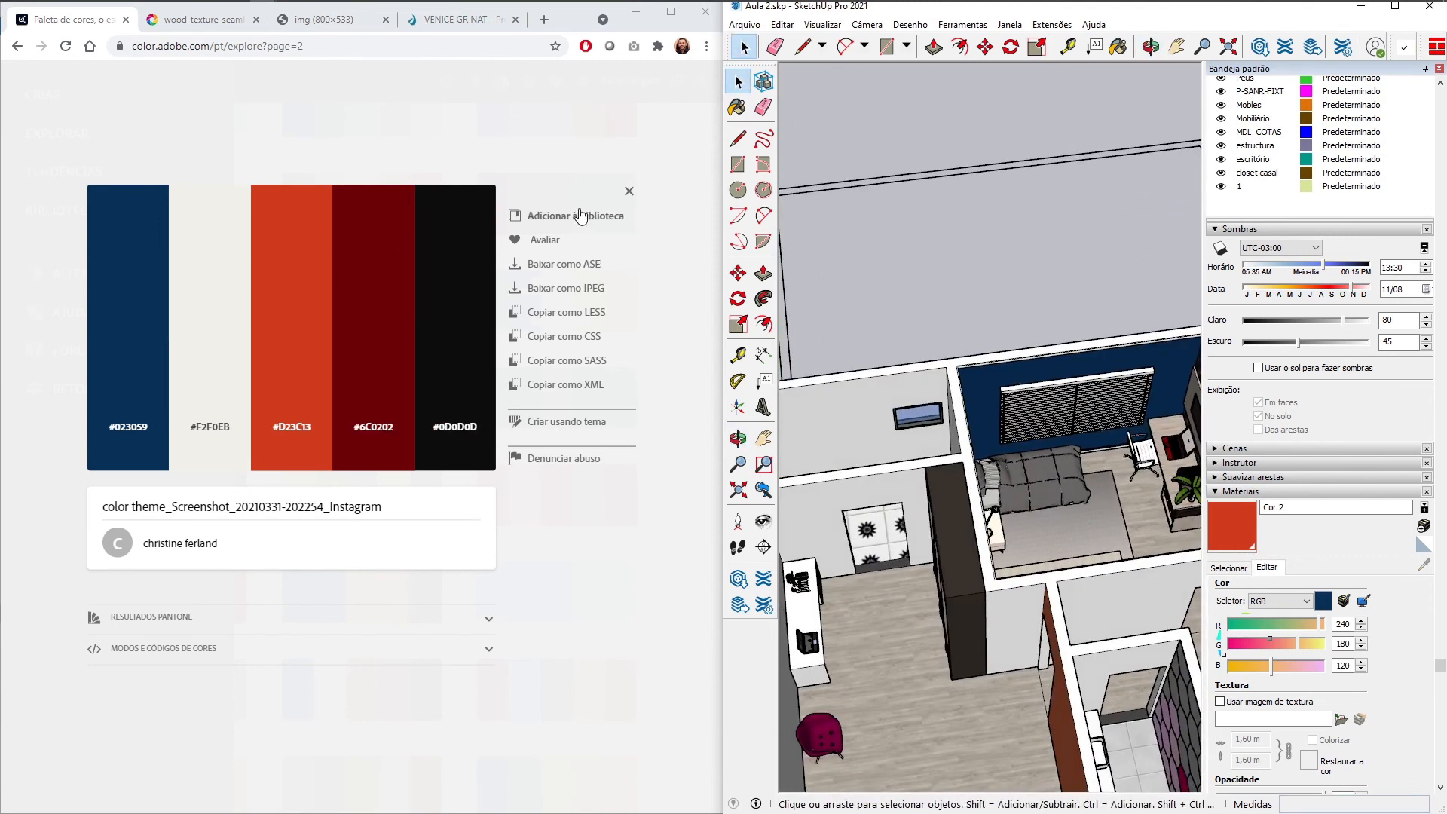
click(630, 192)
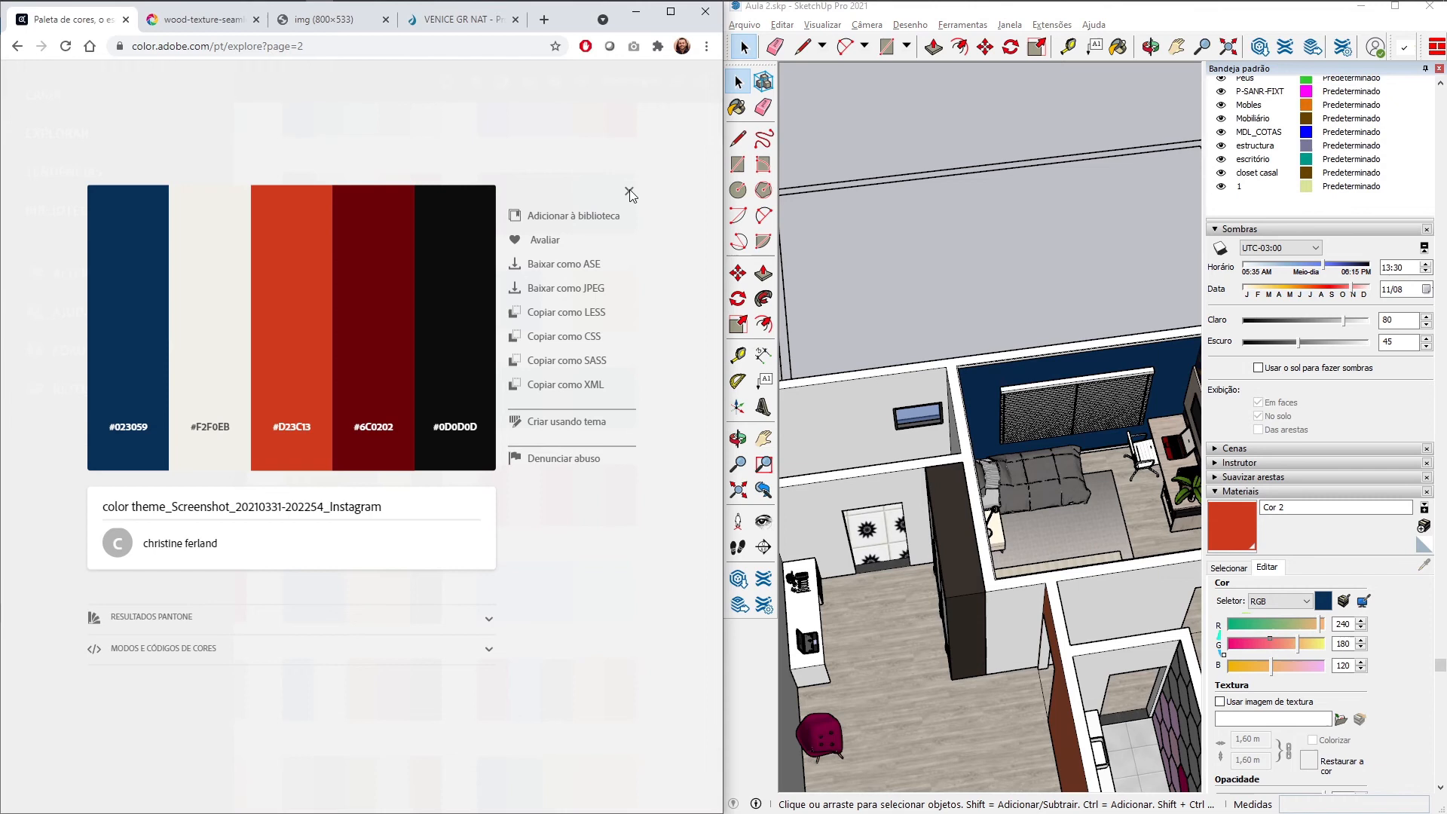
click(669, 345)
scroll(645, 378, down, 10)
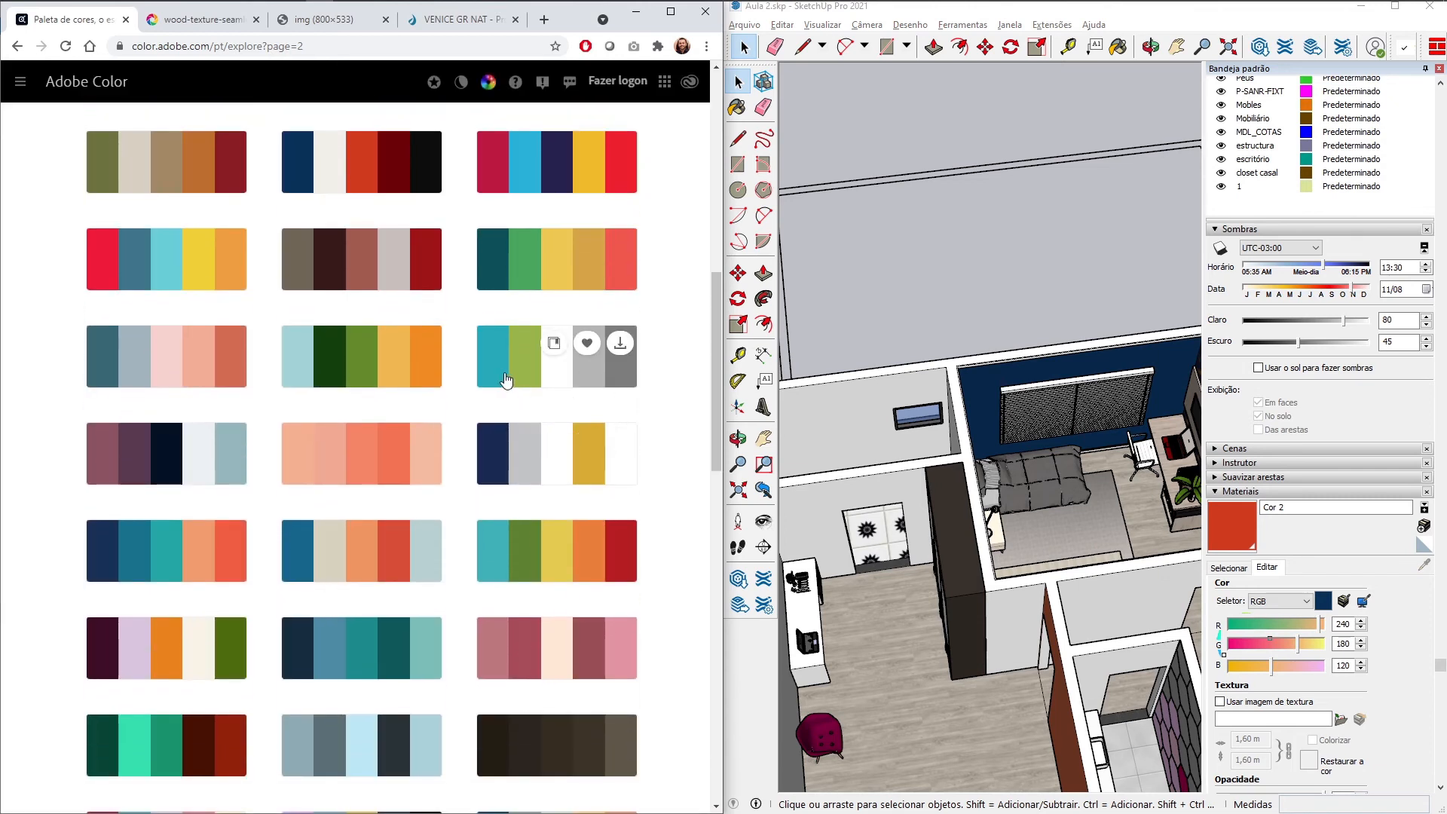
click(500, 377)
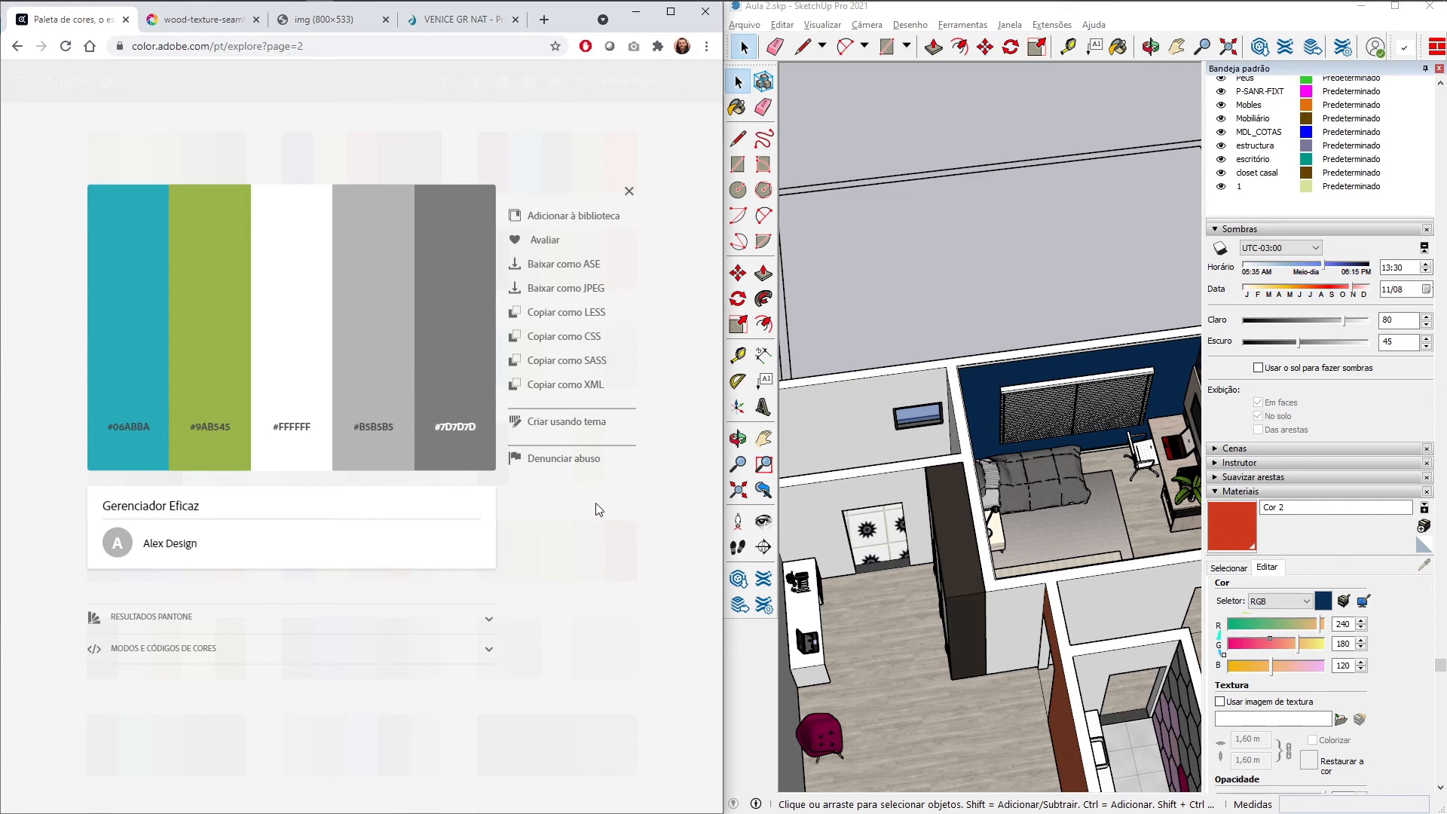
Step: Maximize the SketchUp window and examine the finishes of the upper-floor rooms from several angles
click(1394, 7)
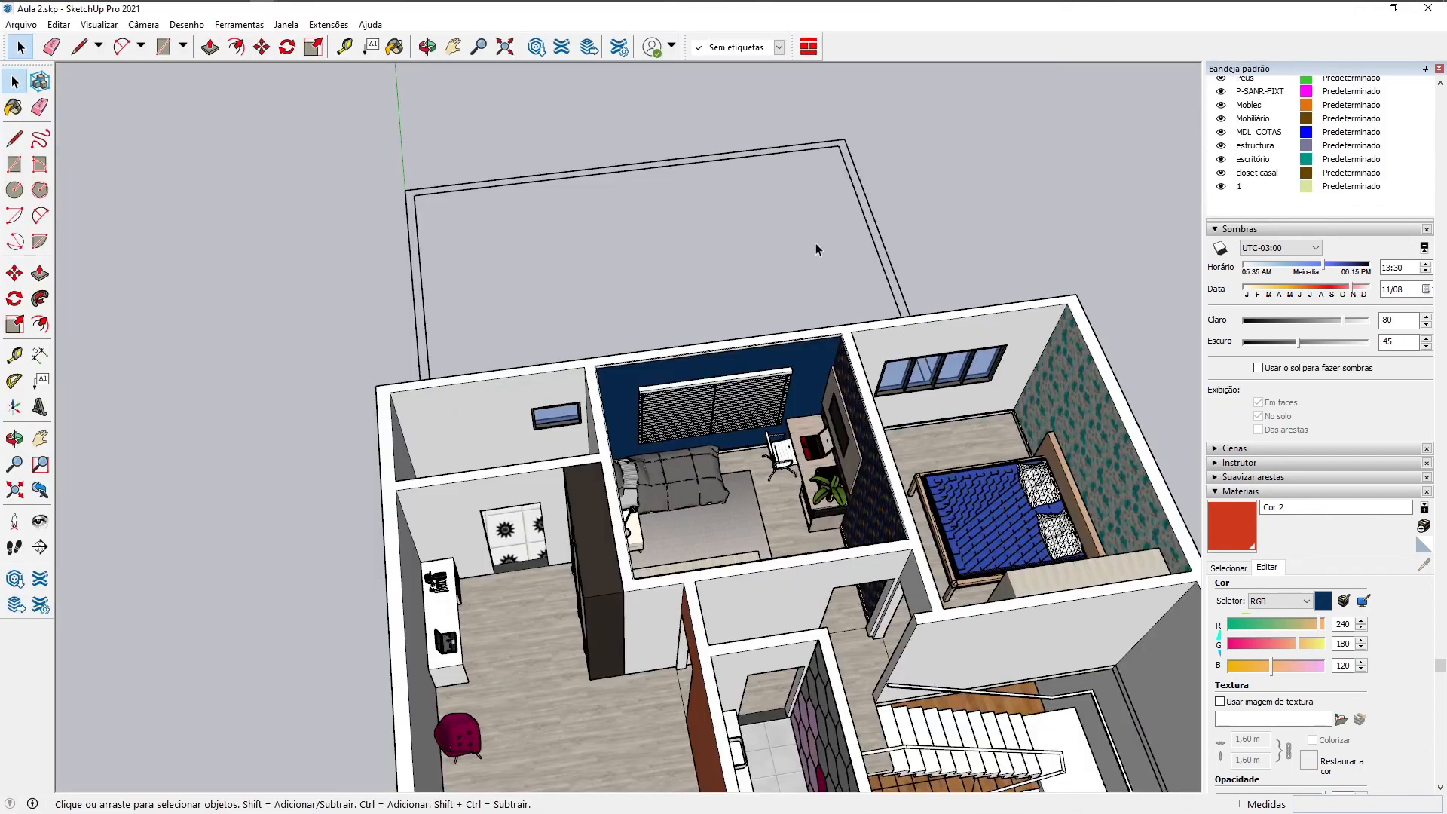
scroll(697, 244, down, 3)
scroll(656, 596, up, 3)
middle_drag(643, 603, 743, 527)
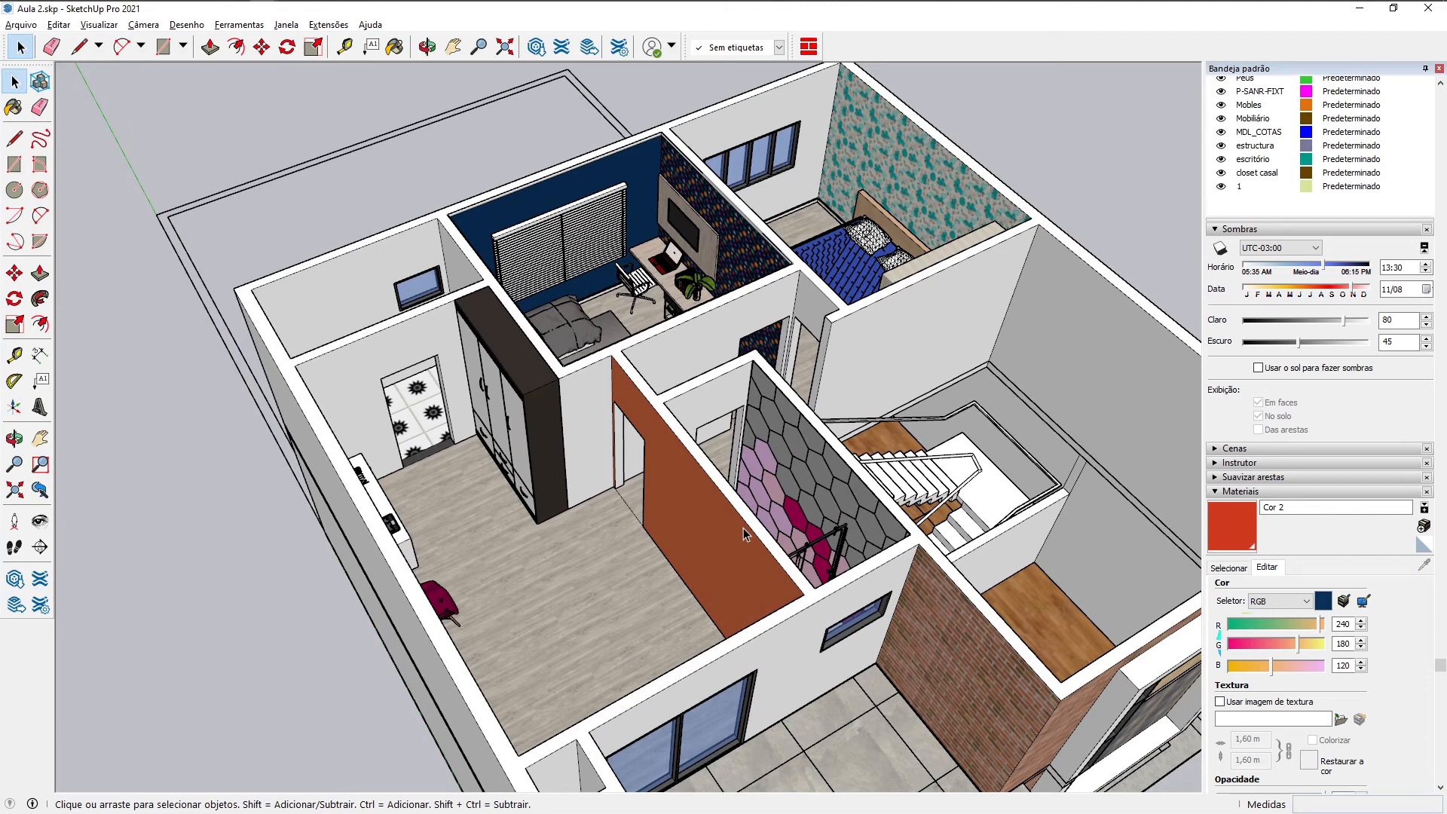
middle_drag(743, 527, 682, 332)
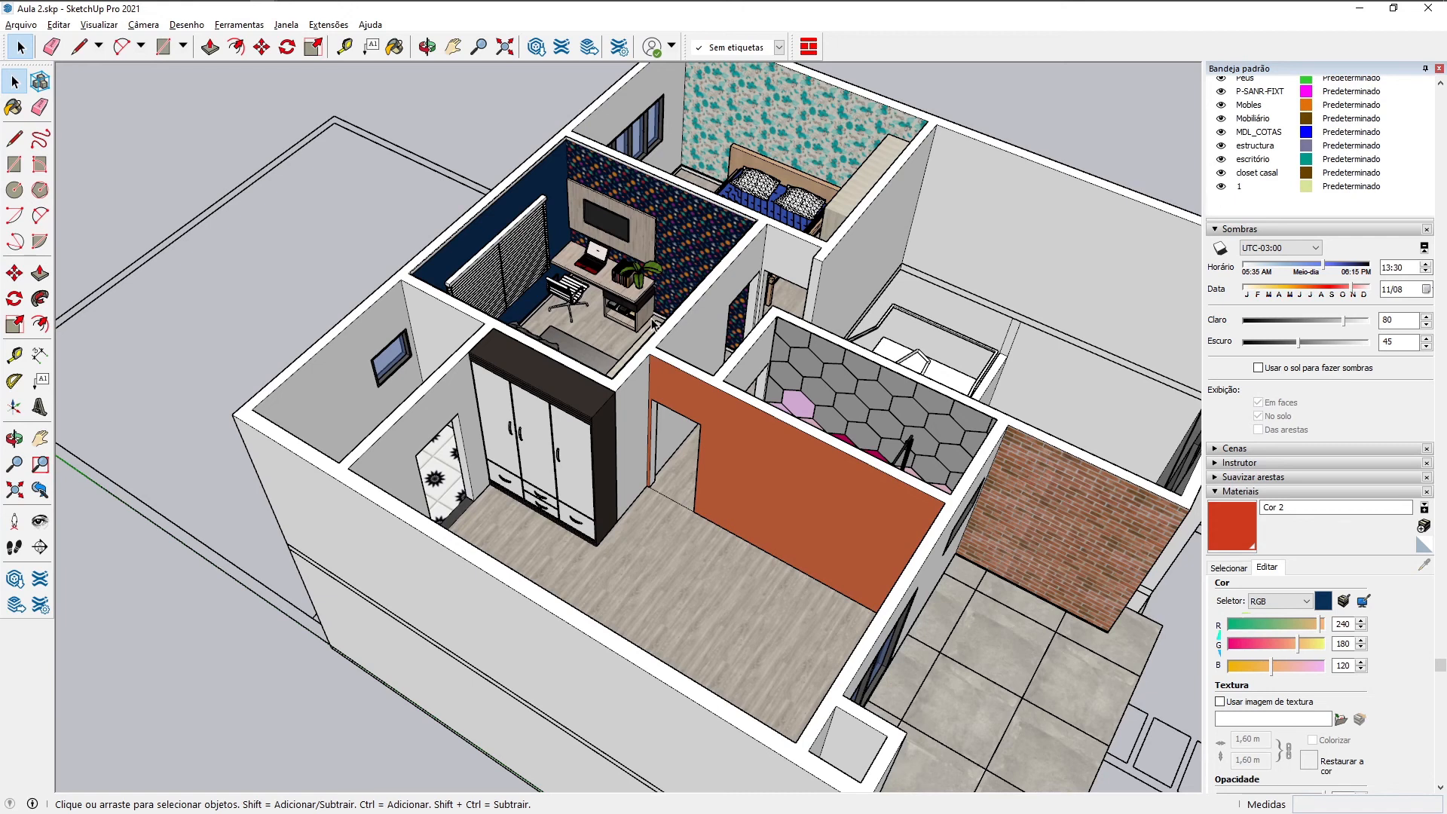
middle_drag(652, 324, 364, 290)
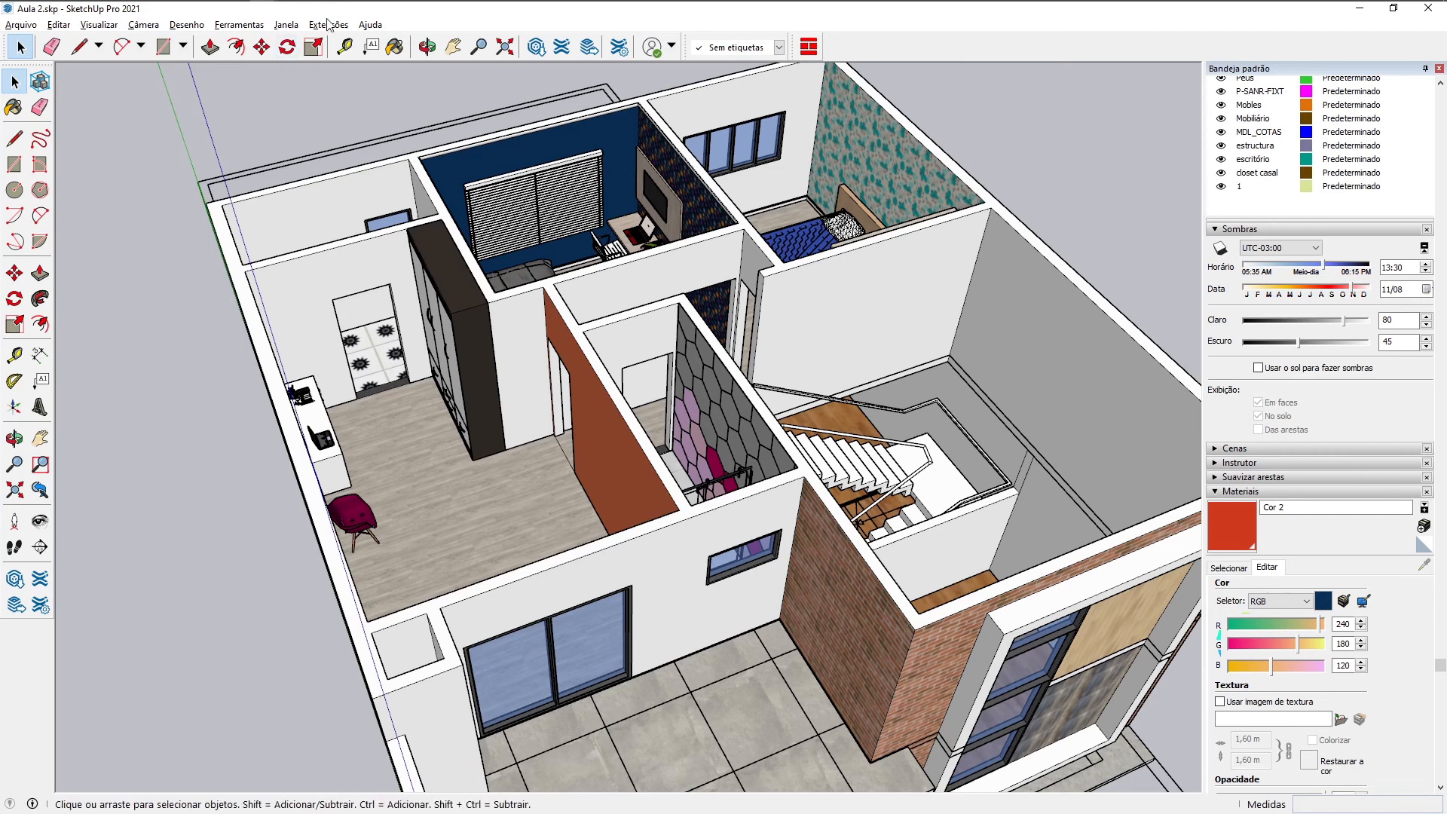
Step: Switch to the Aula 4 folder in File Explorer and open Televisão.skp in SketchUp
mouse_move(224, 11)
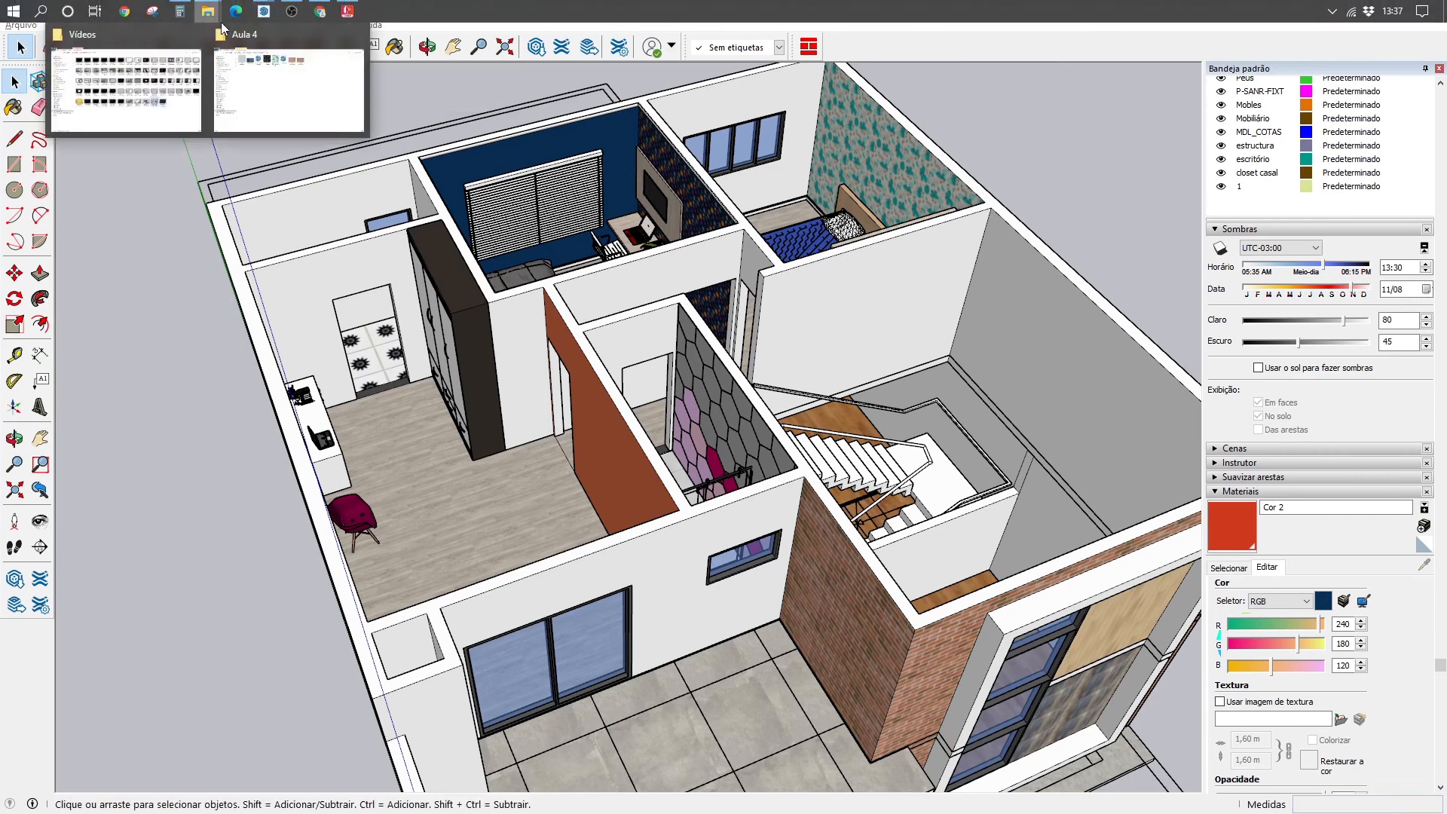
click(272, 106)
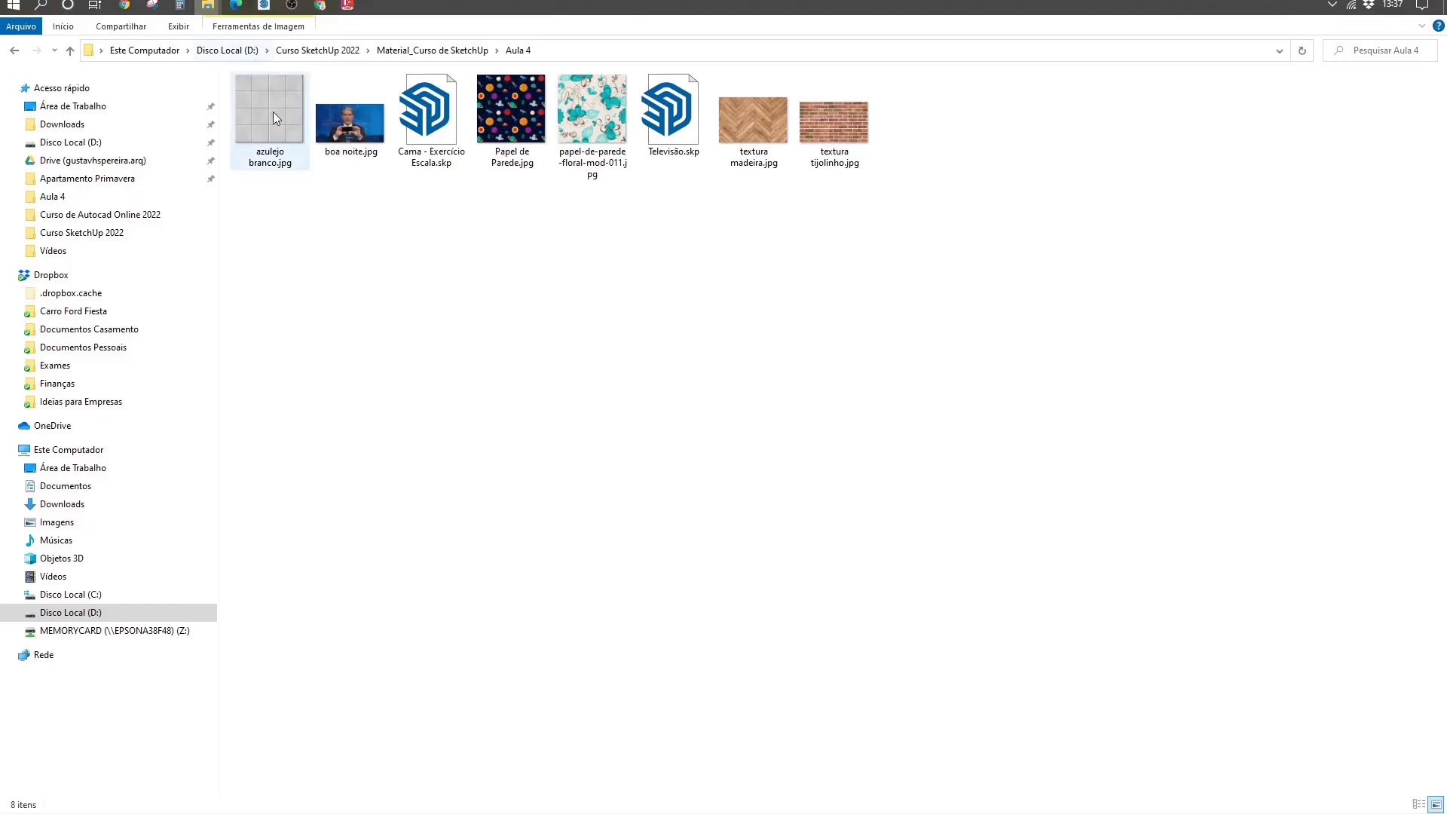
click(656, 135)
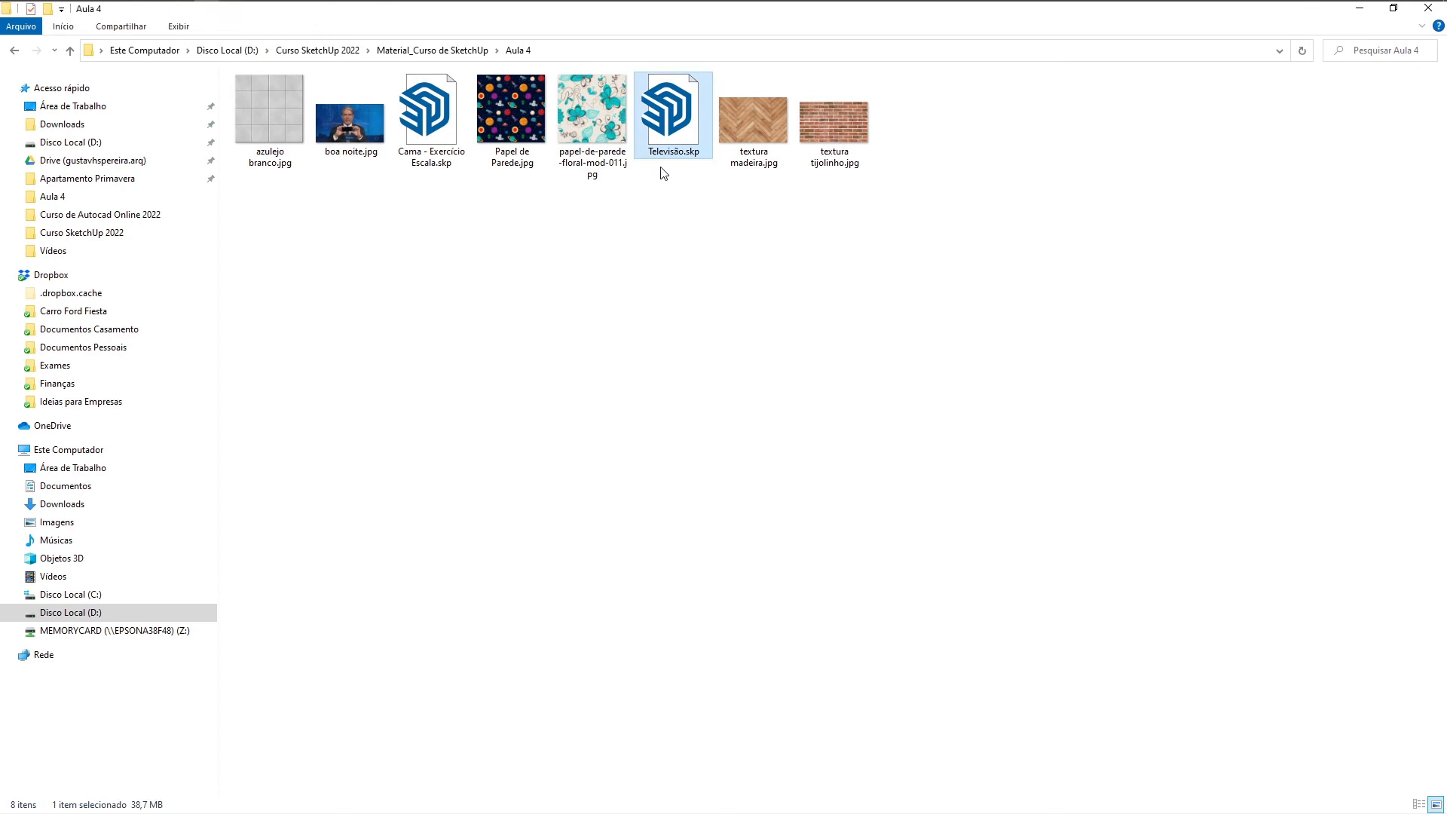
double_click(675, 117)
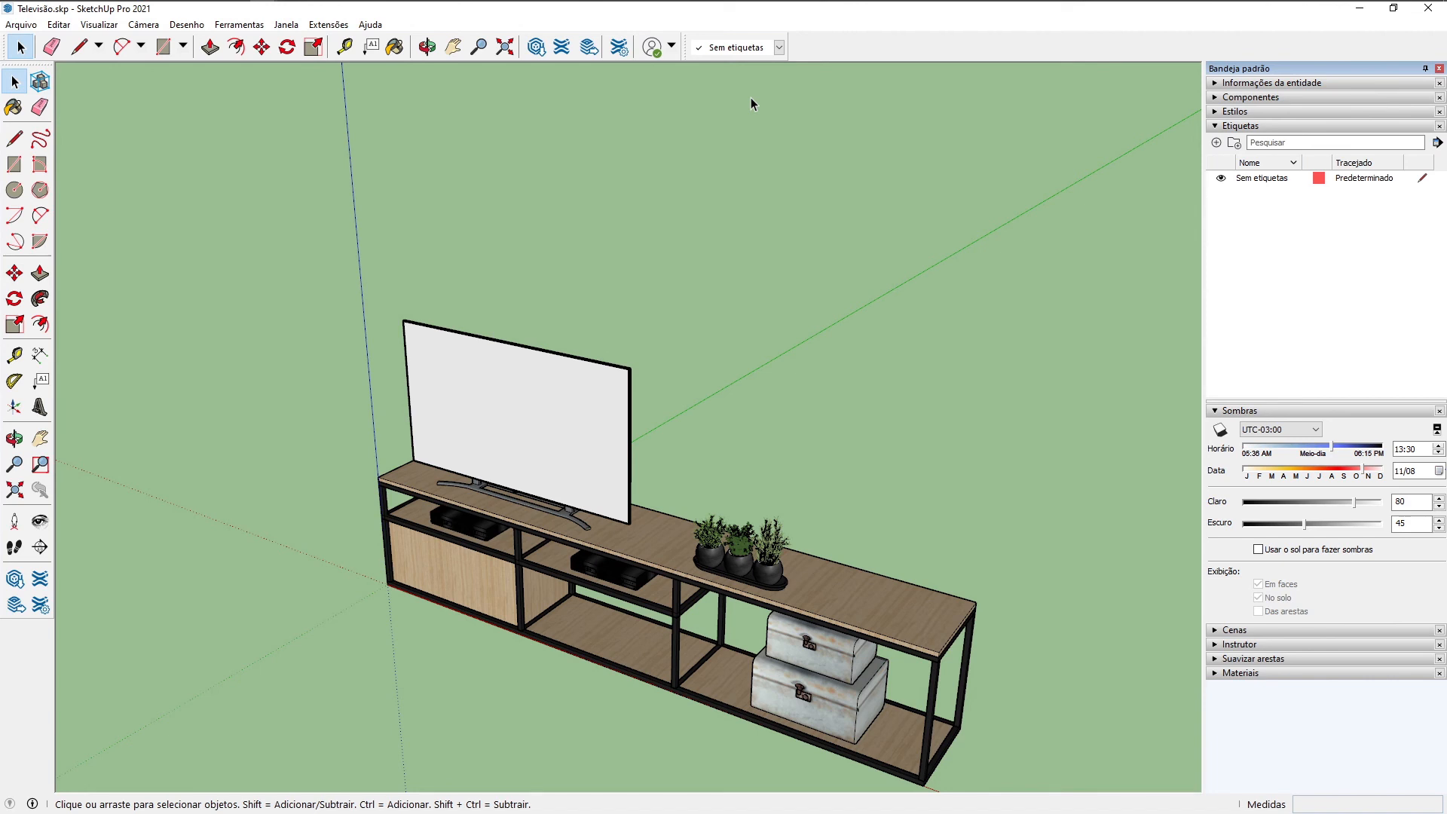
Step: Import boa noite.jpg from the Aula 4 folder of the course material, using it as an image
middle_drag(569, 377, 744, 356)
click(614, 348)
middle_drag(614, 348, 305, 324)
click(711, 554)
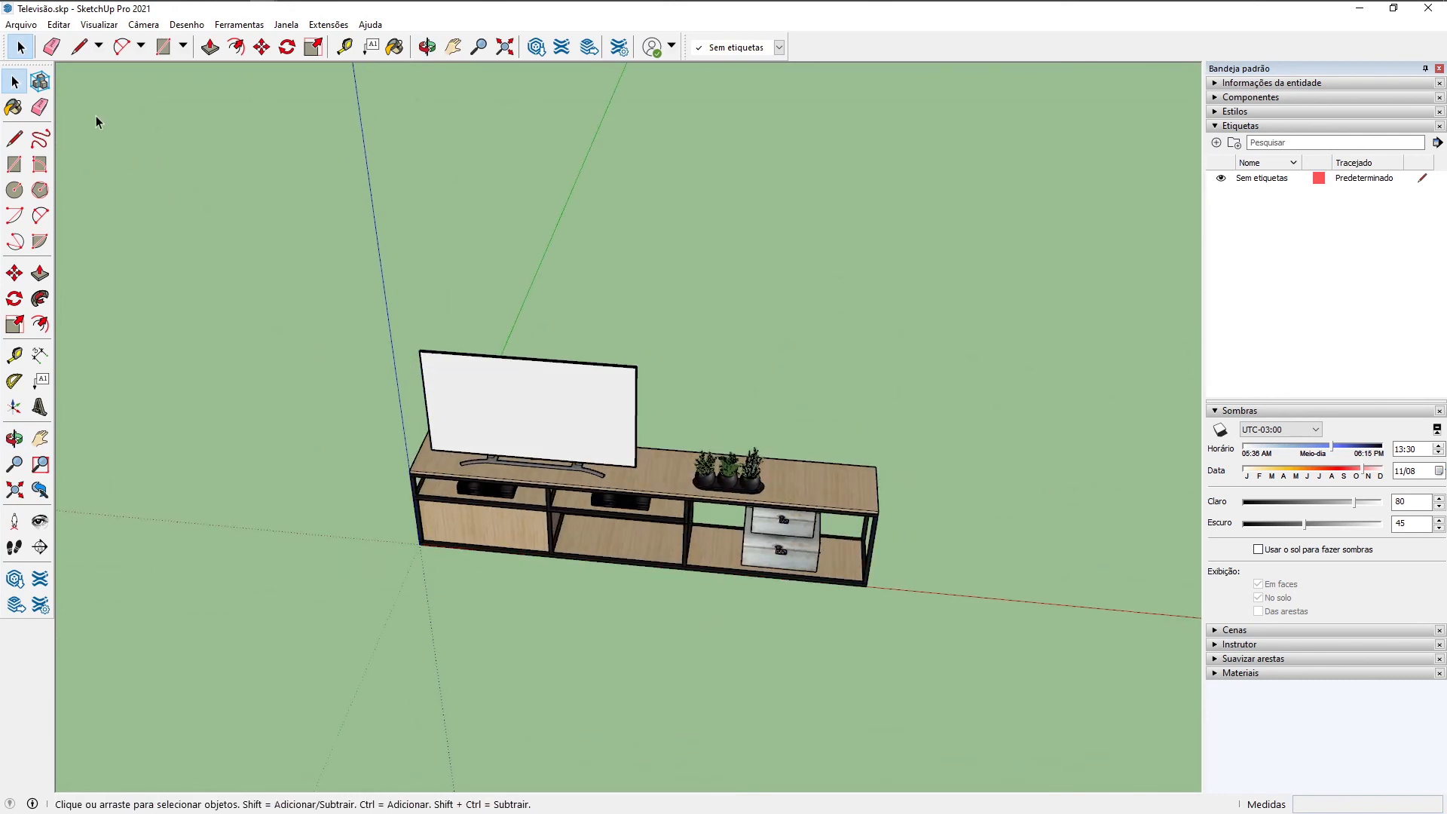
click(24, 28)
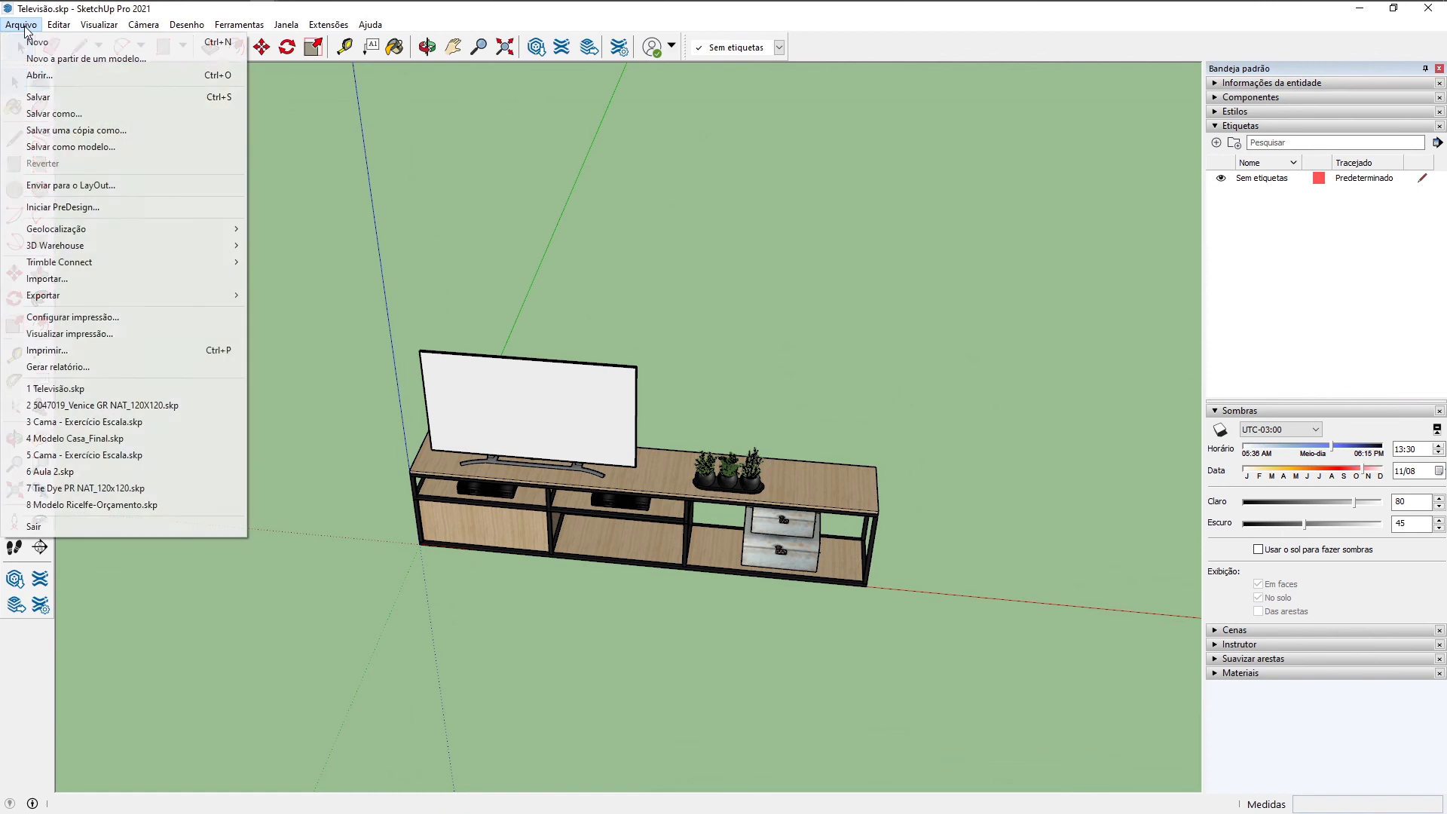
click(46, 278)
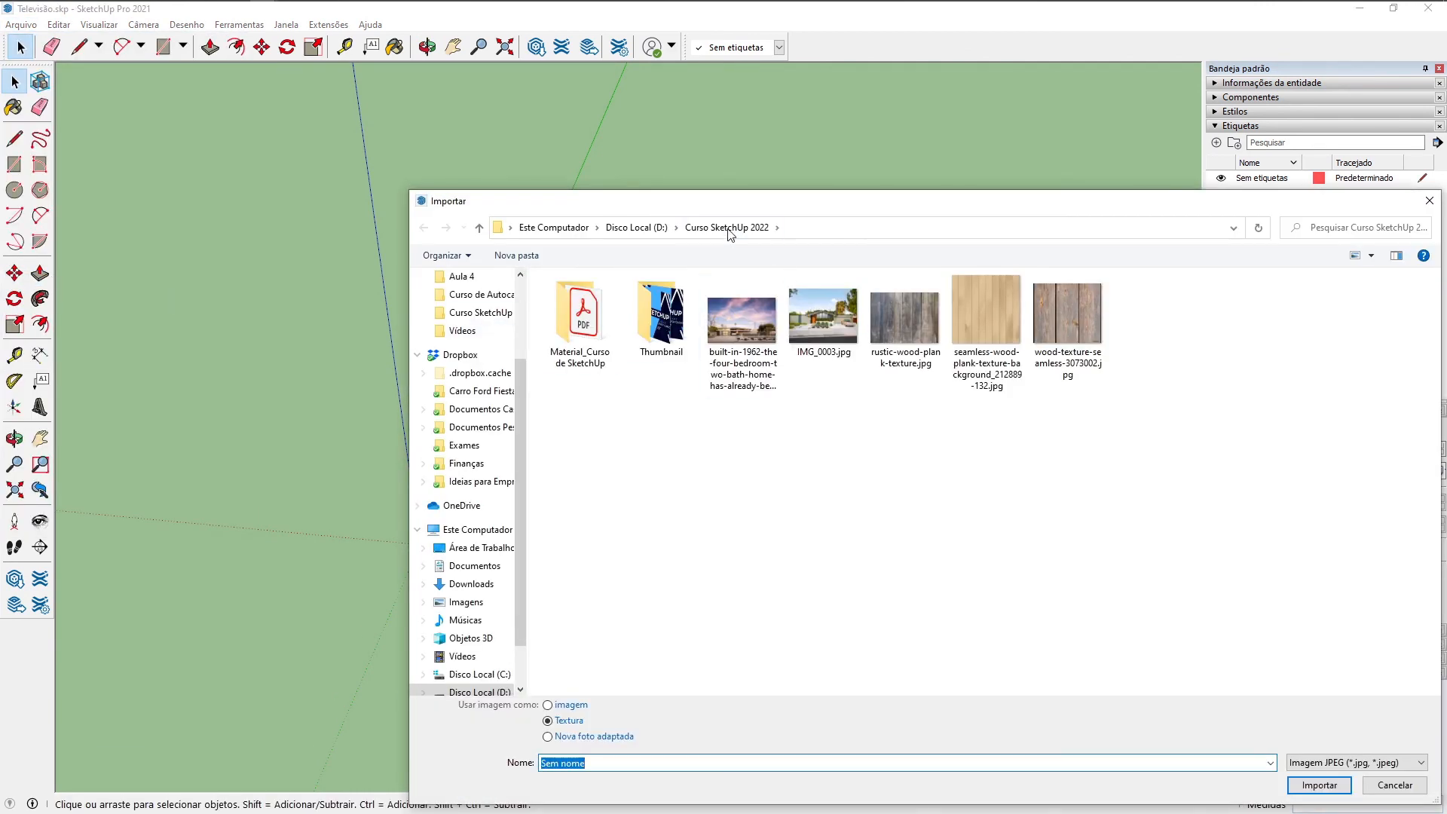
double_click(579, 315)
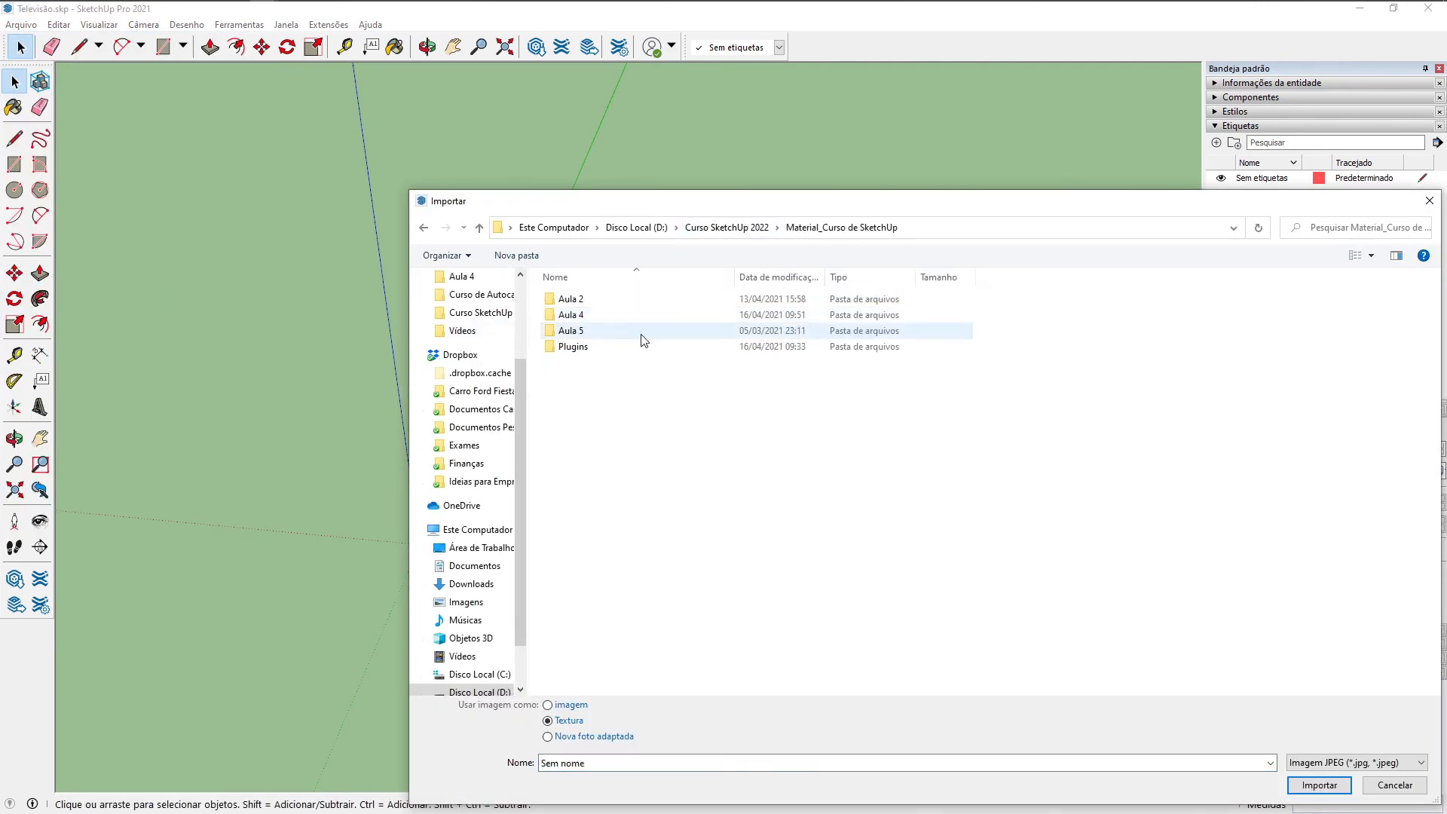
double_click(582, 315)
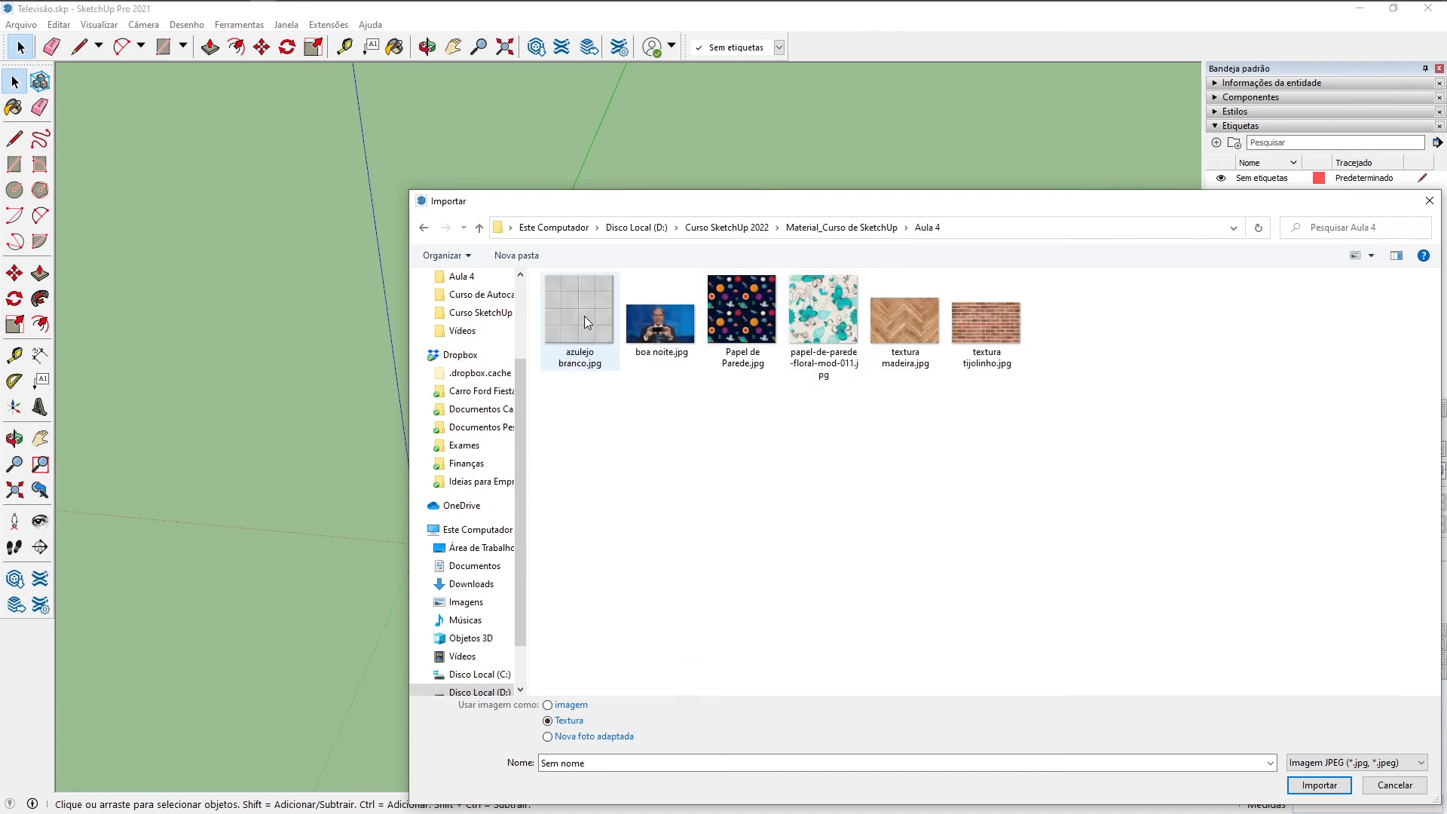
click(663, 339)
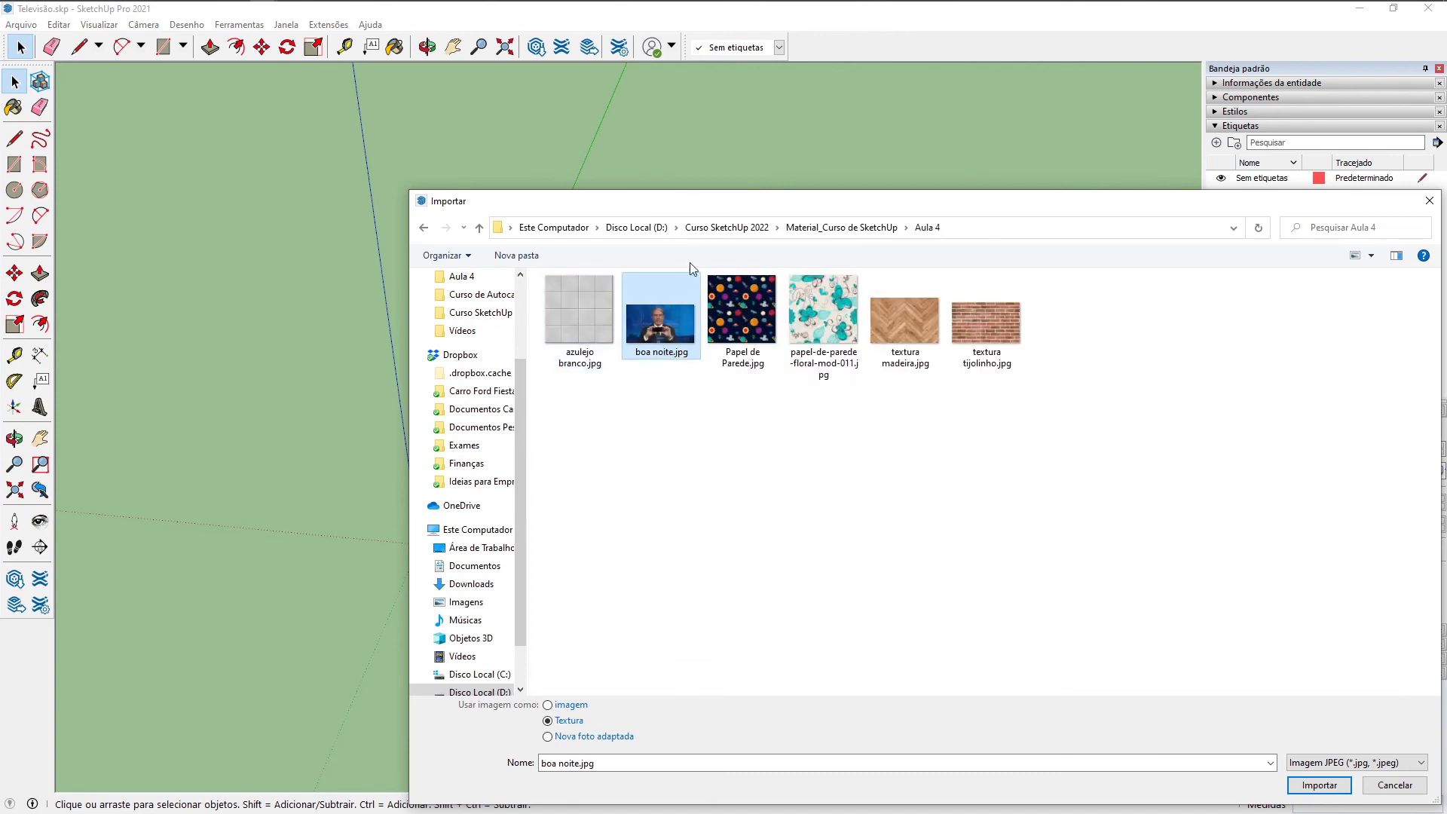
drag(696, 204, 530, 114)
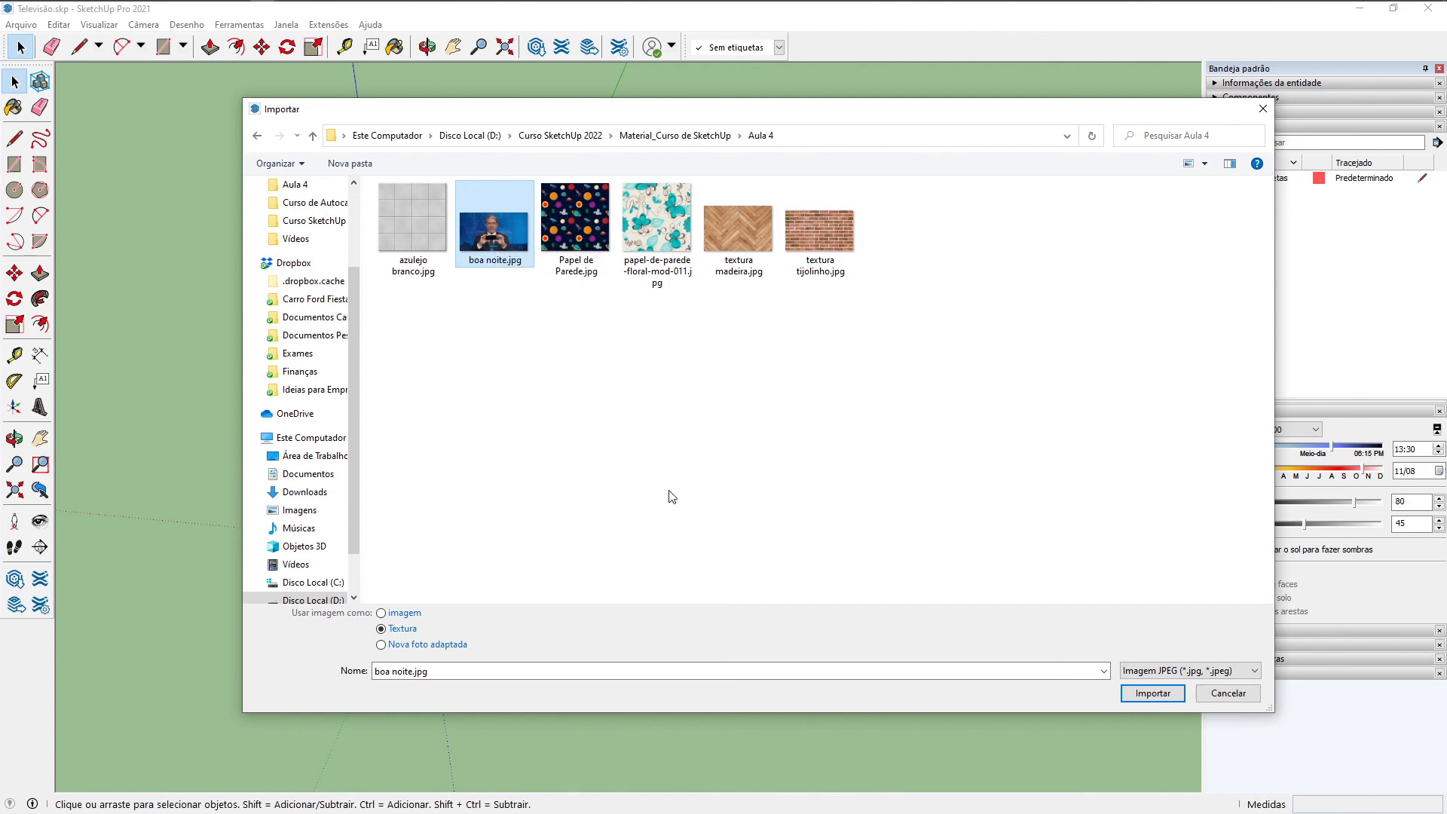
click(381, 613)
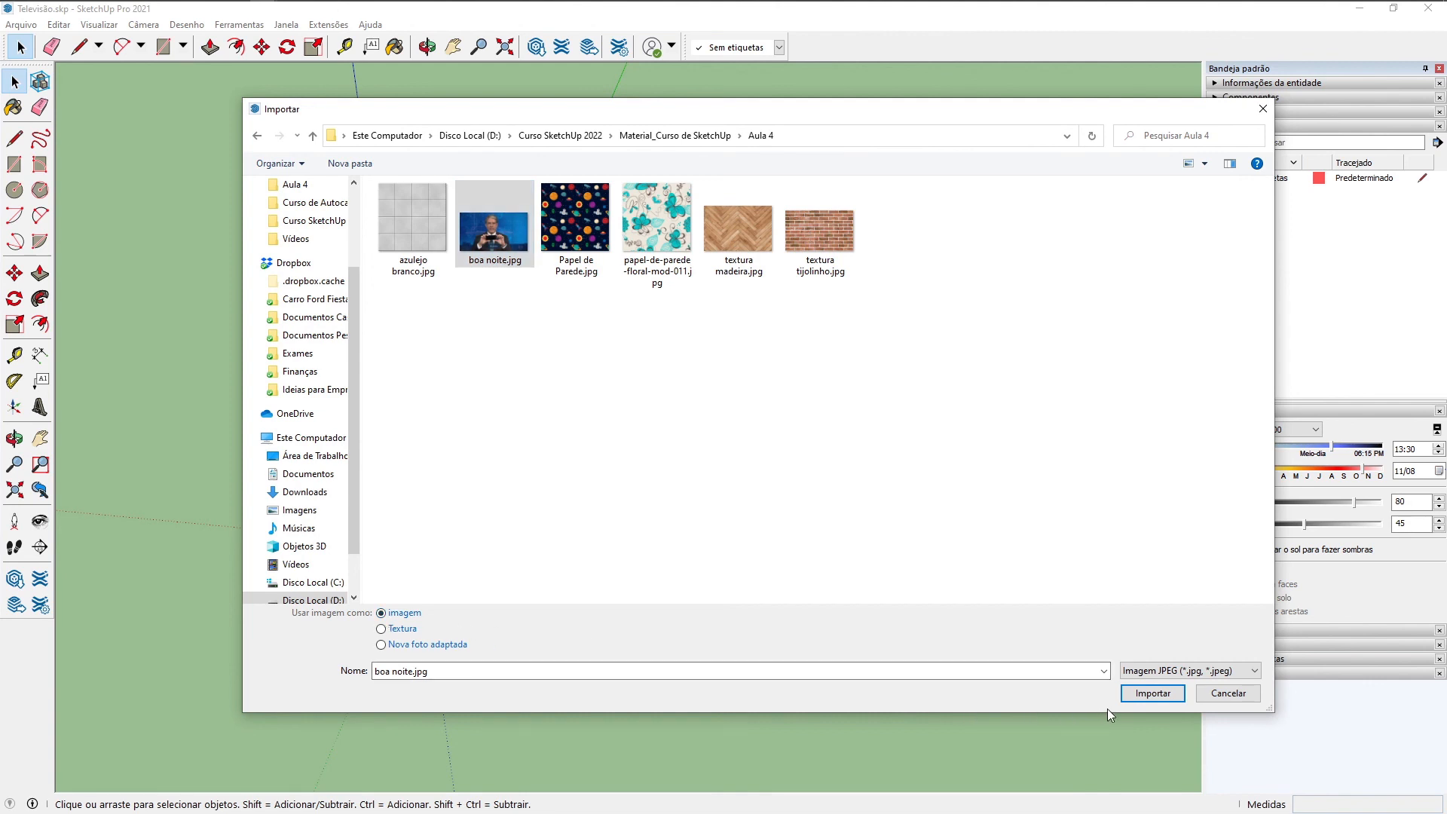
click(1174, 692)
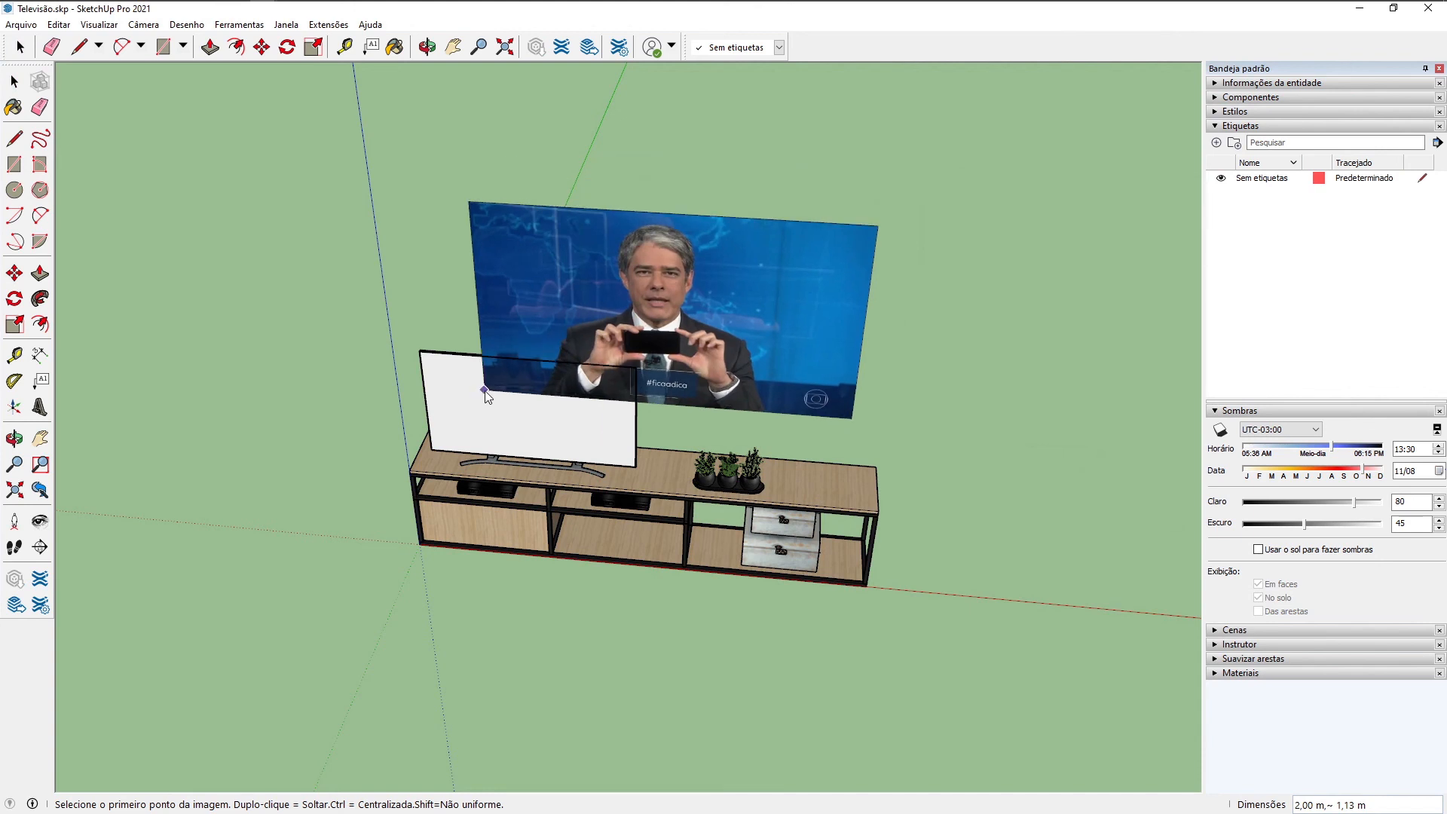
Step: Place the imported image over the television screen, from its lower corner to the diagonally opposite upper corner
scroll(486, 394, up, 4)
middle_drag(487, 395, 652, 372)
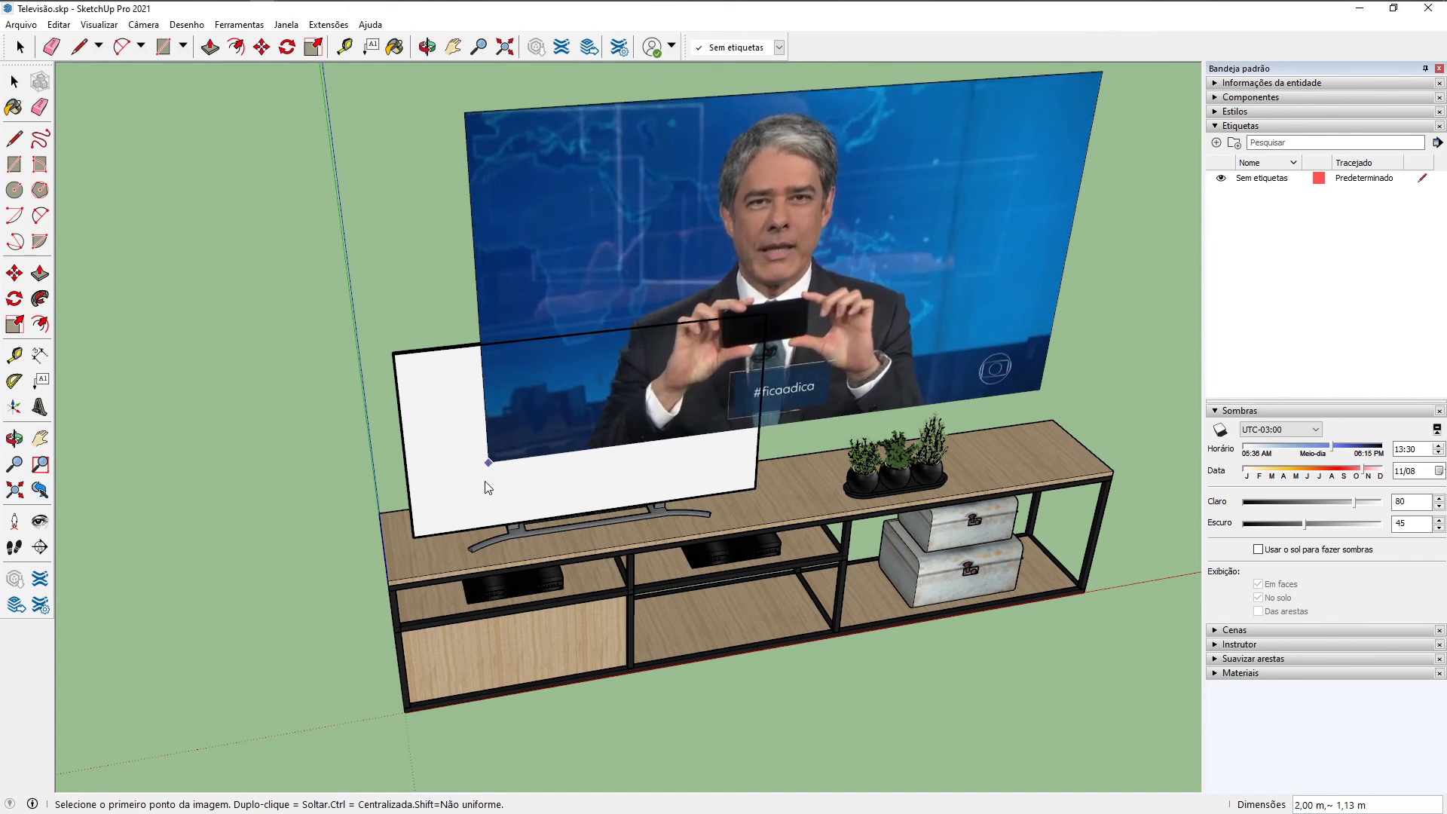
middle_drag(560, 450, 479, 459)
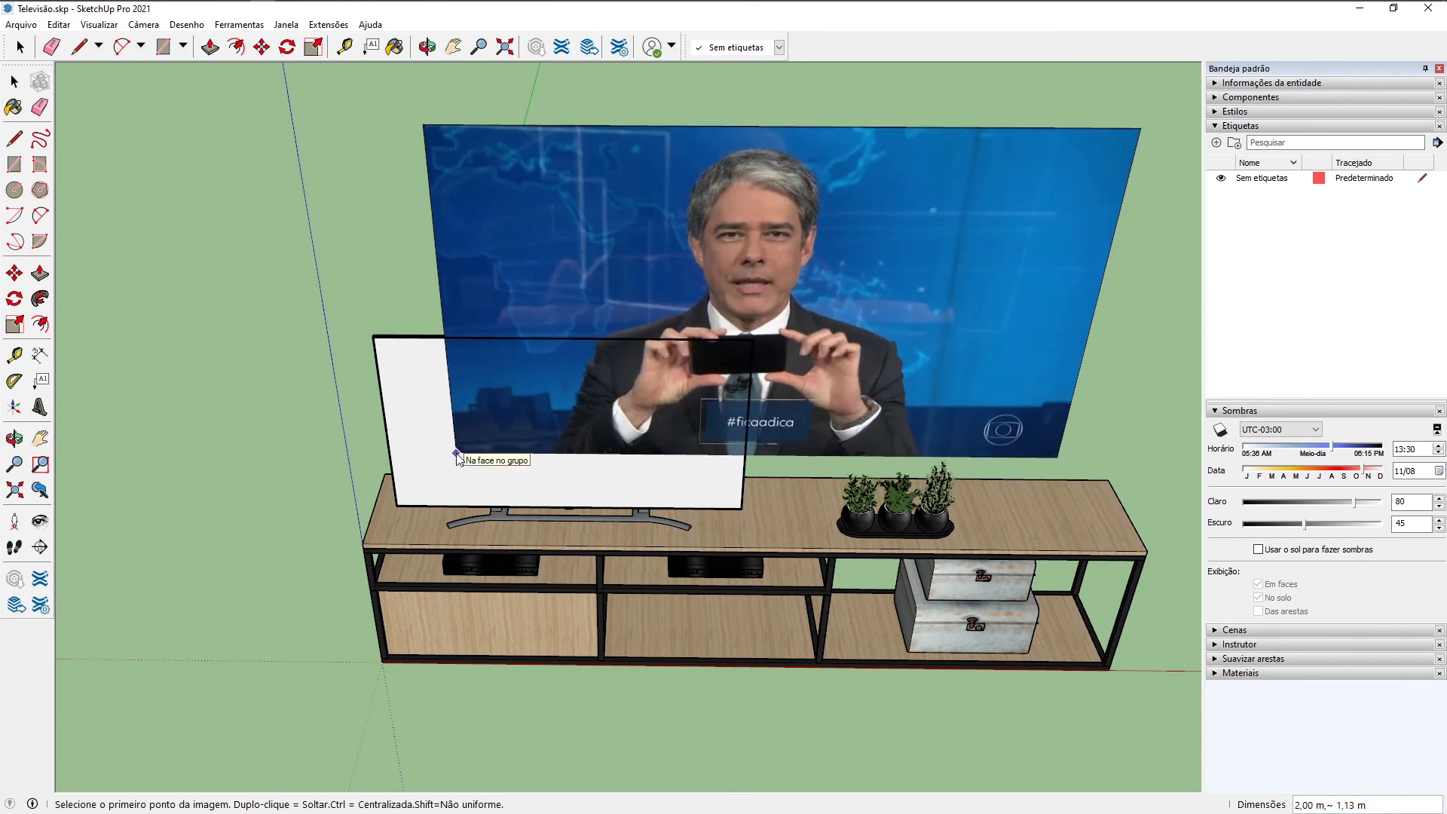
scroll(458, 458, up, 8)
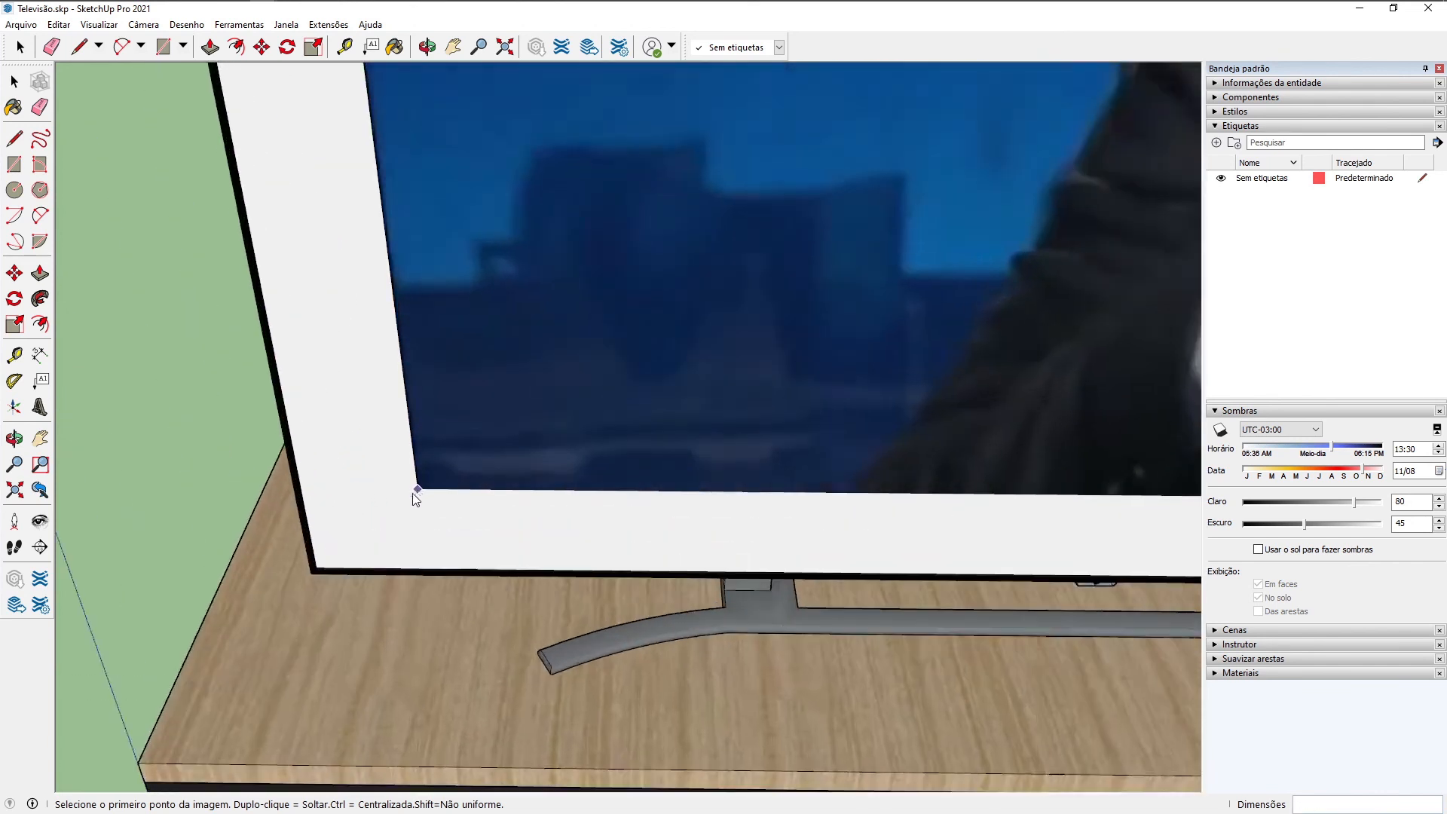
scroll(369, 519, up, 2)
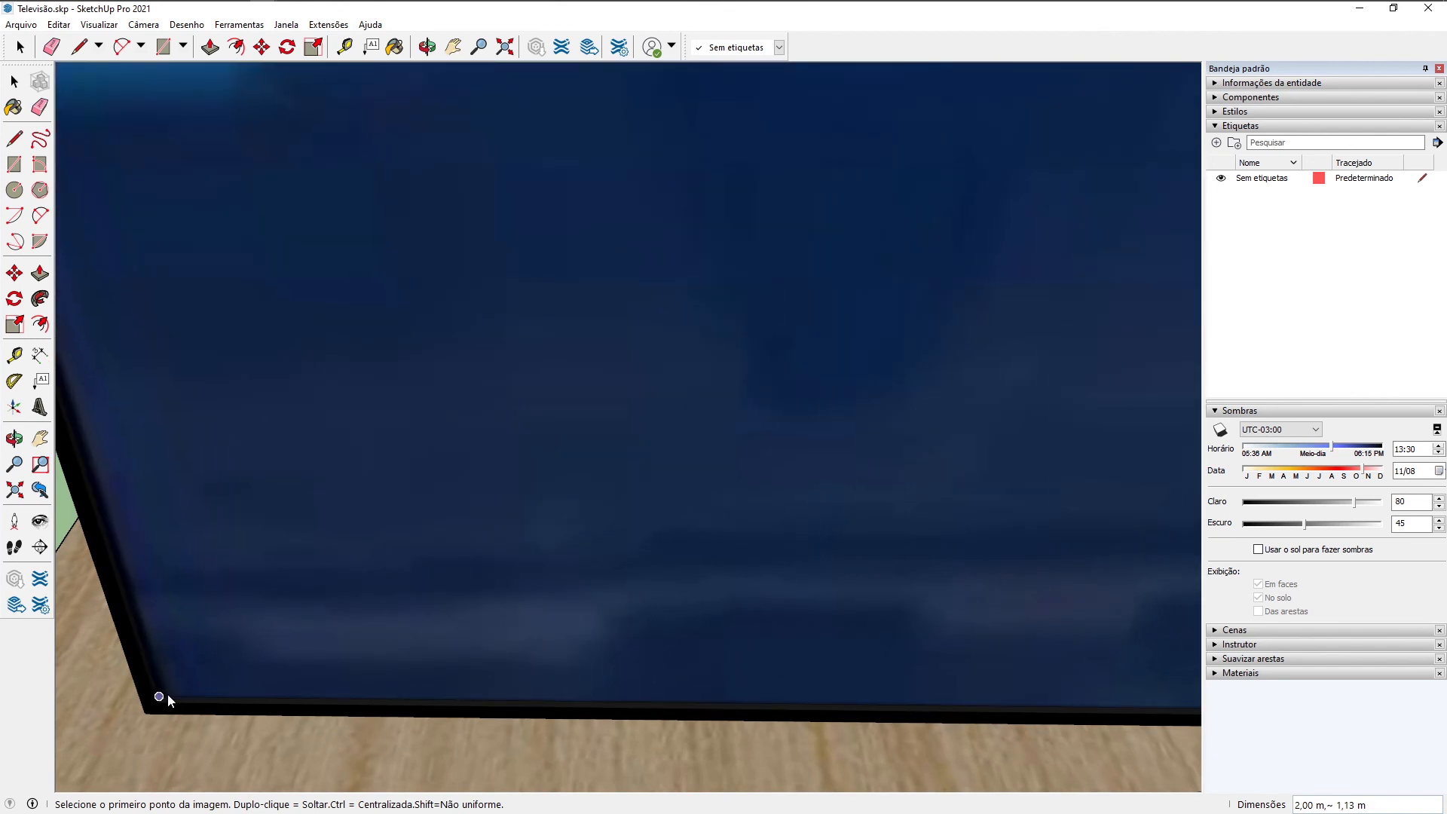
middle_drag(160, 696, 278, 688)
middle_drag(169, 719, 124, 701)
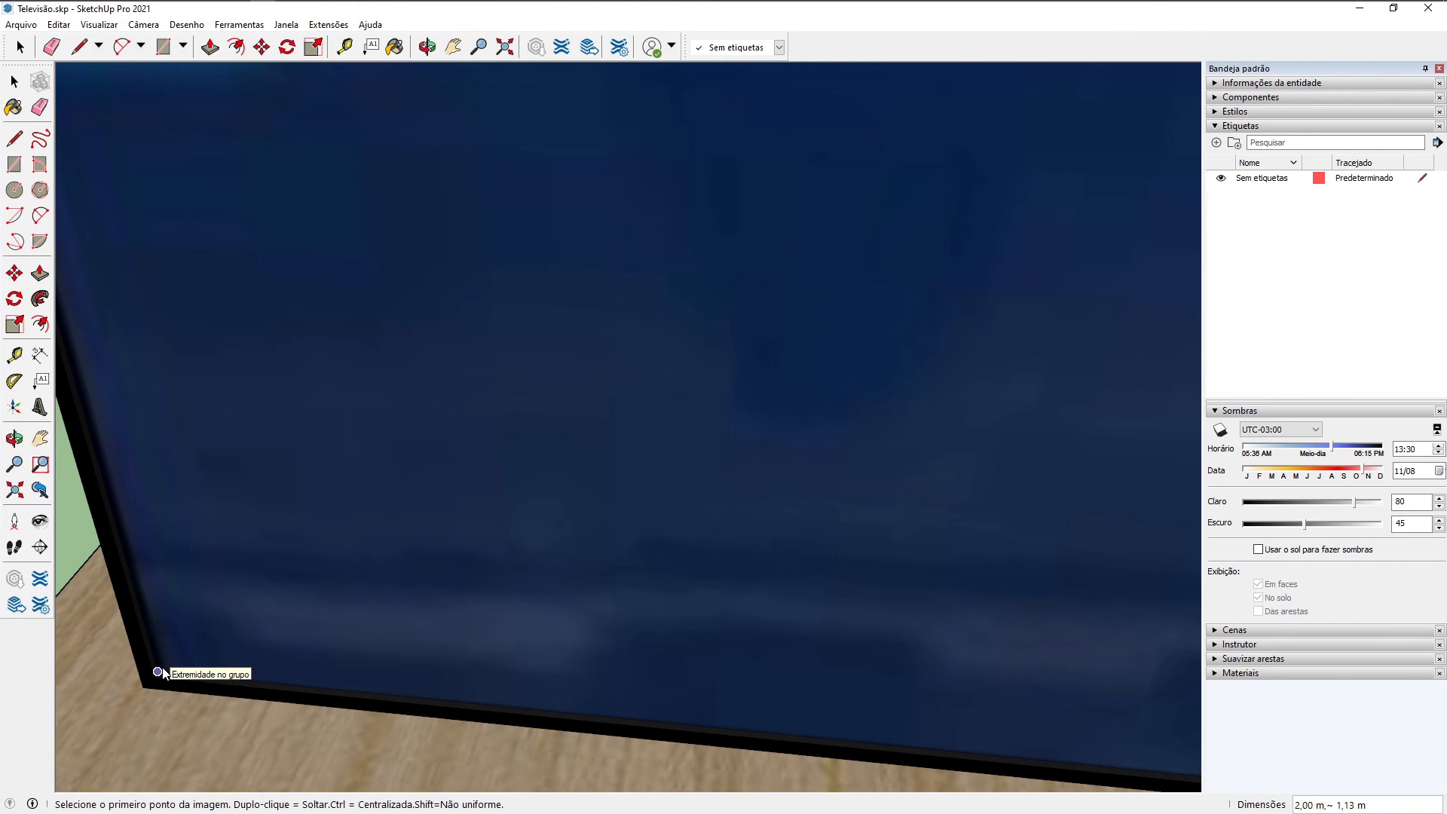
click(157, 671)
scroll(233, 590, down, 6)
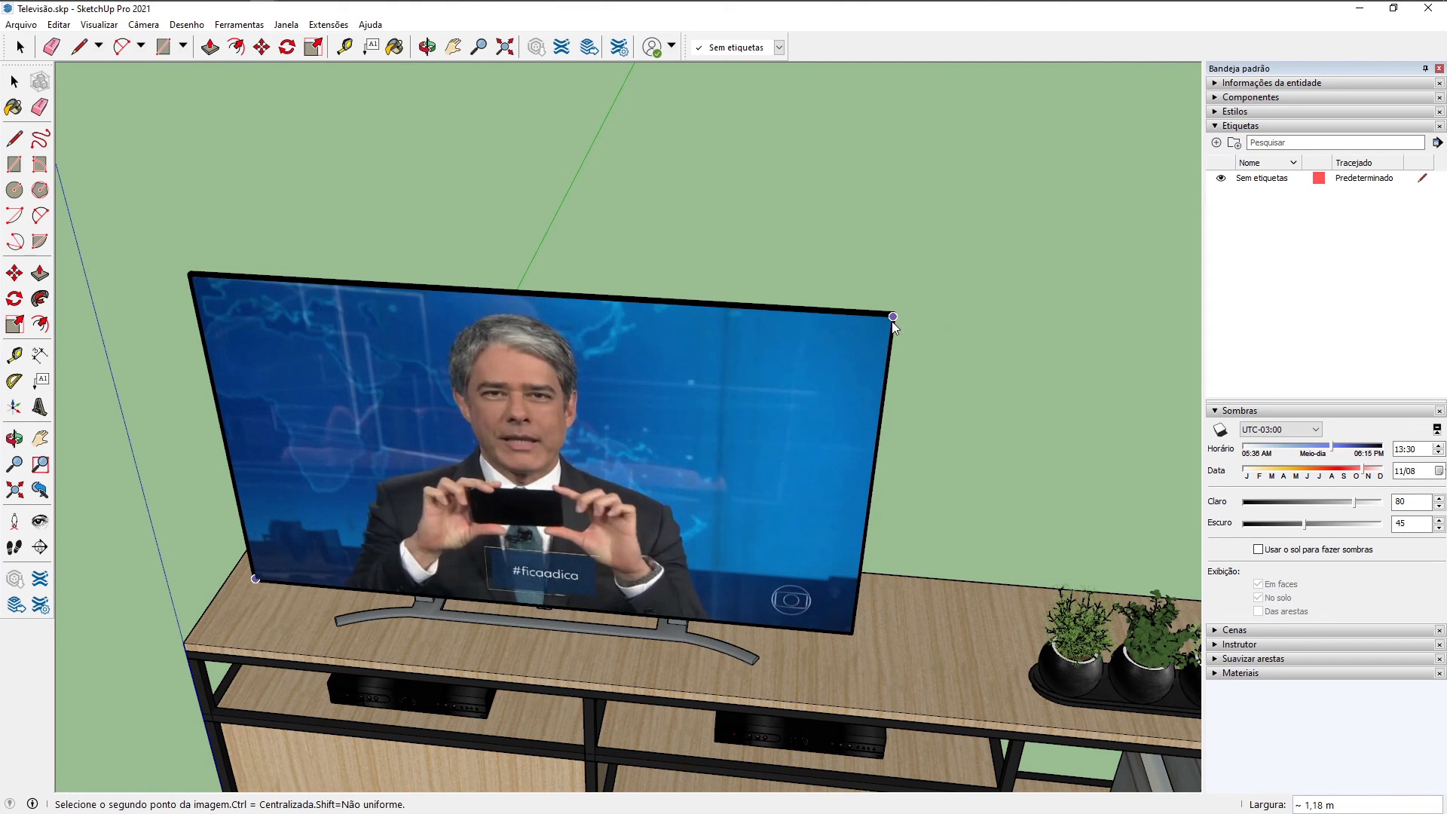
key(Escape)
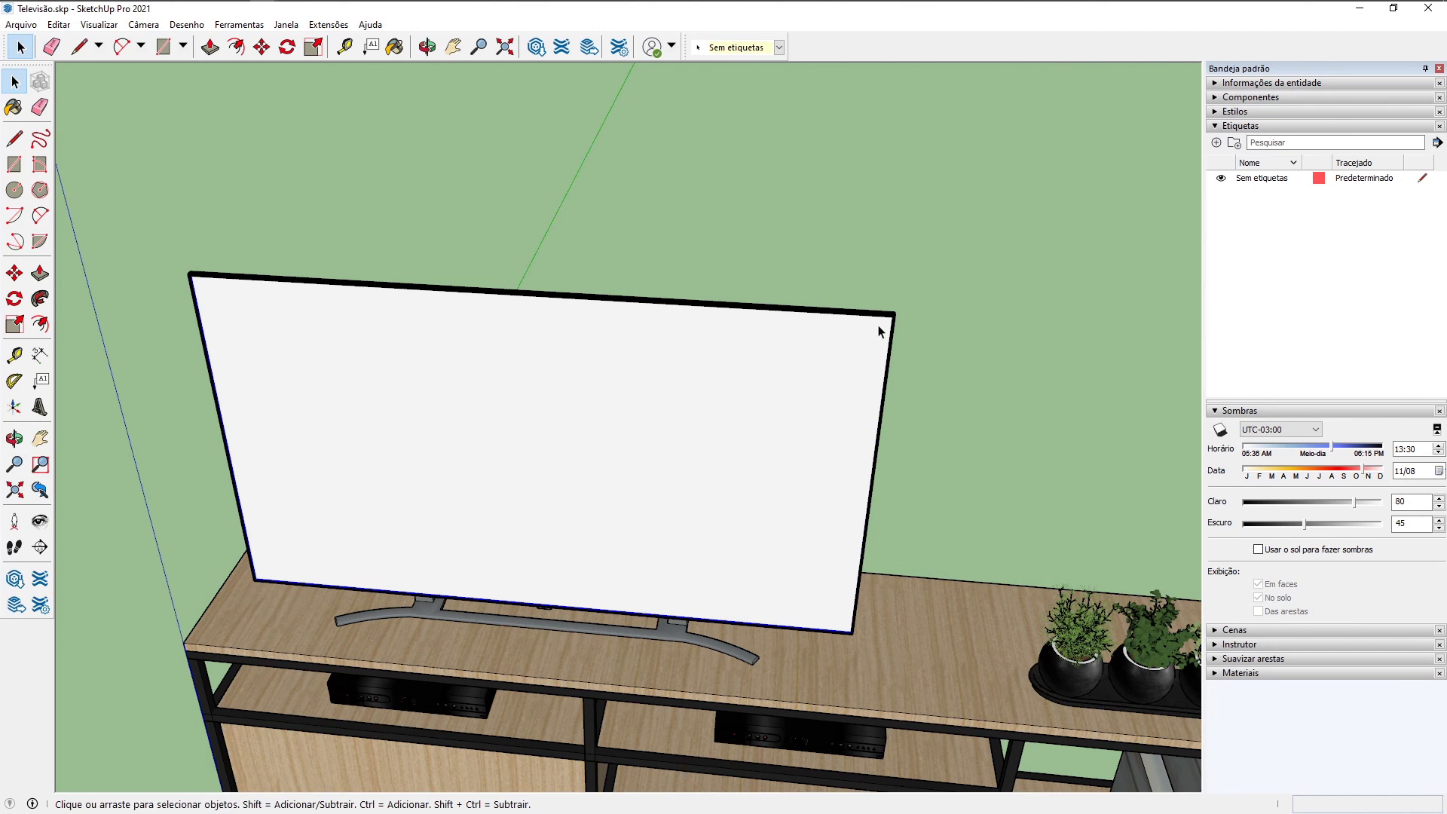
click(1060, 339)
Step: Examine the television's screen face and stand up close from several angles
middle_drag(334, 465, 746, 297)
scroll(705, 323, down, 4)
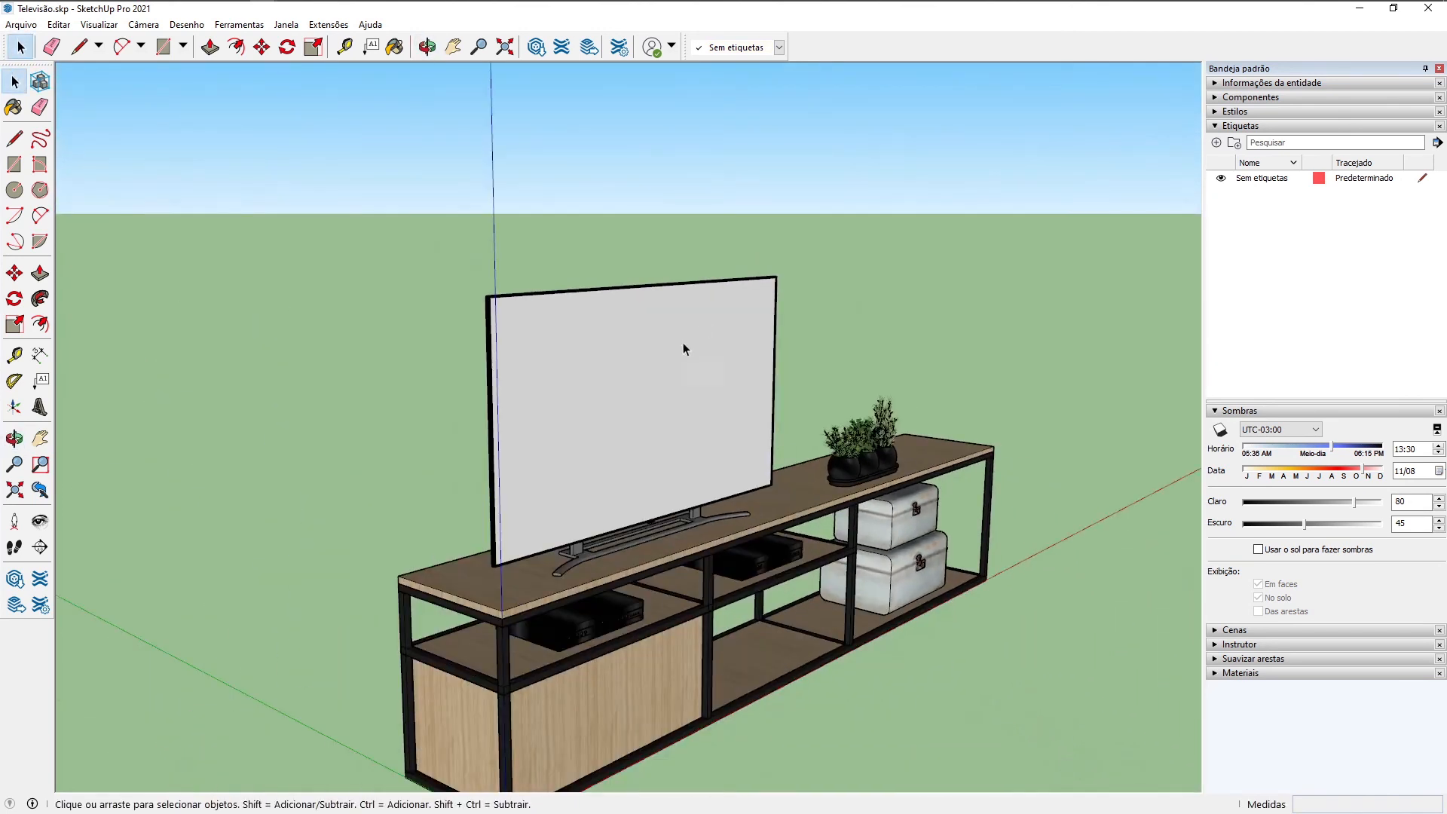
scroll(683, 344, up, 6)
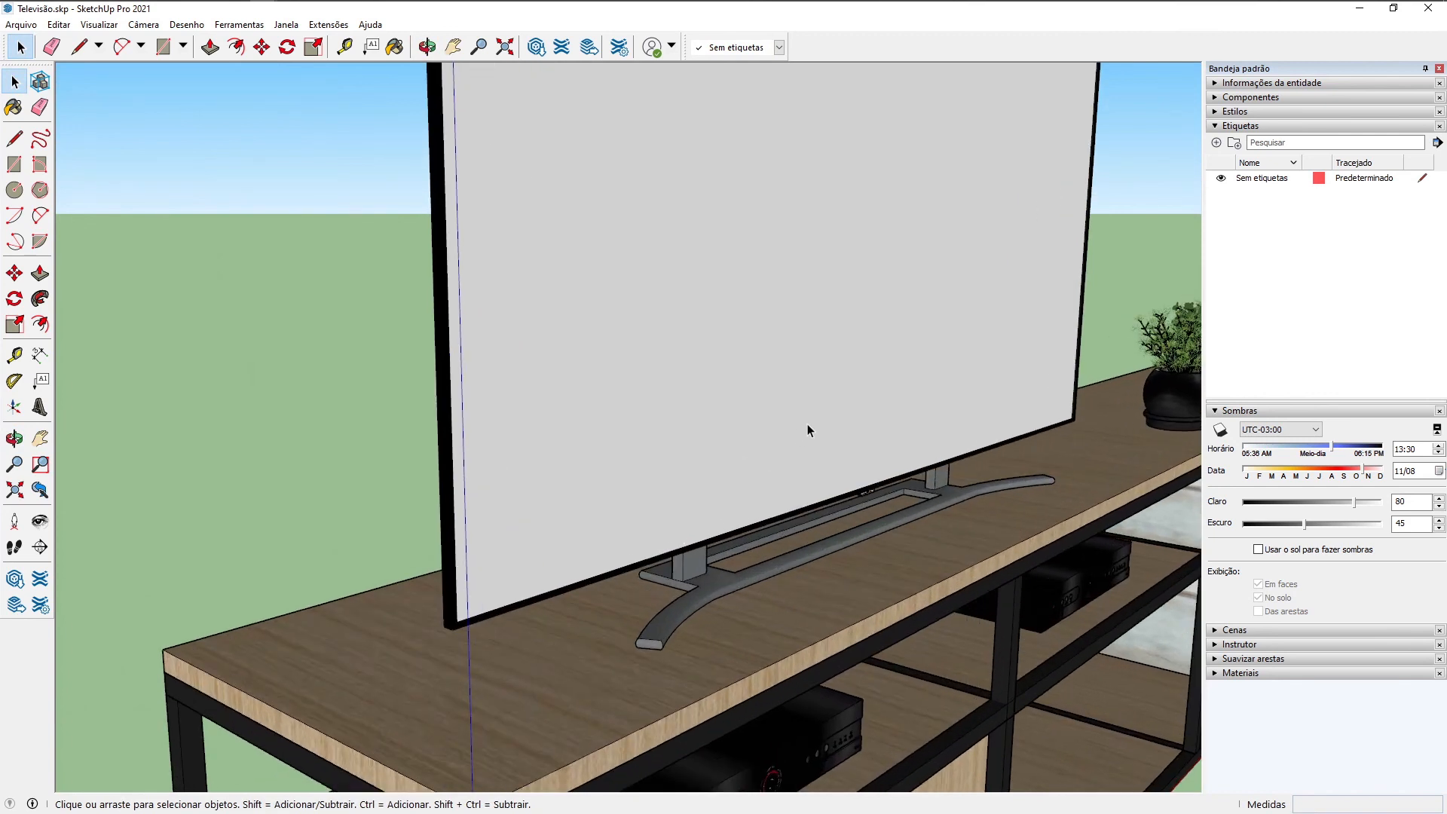
scroll(809, 426, up, 3)
middle_drag(716, 568, 881, 351)
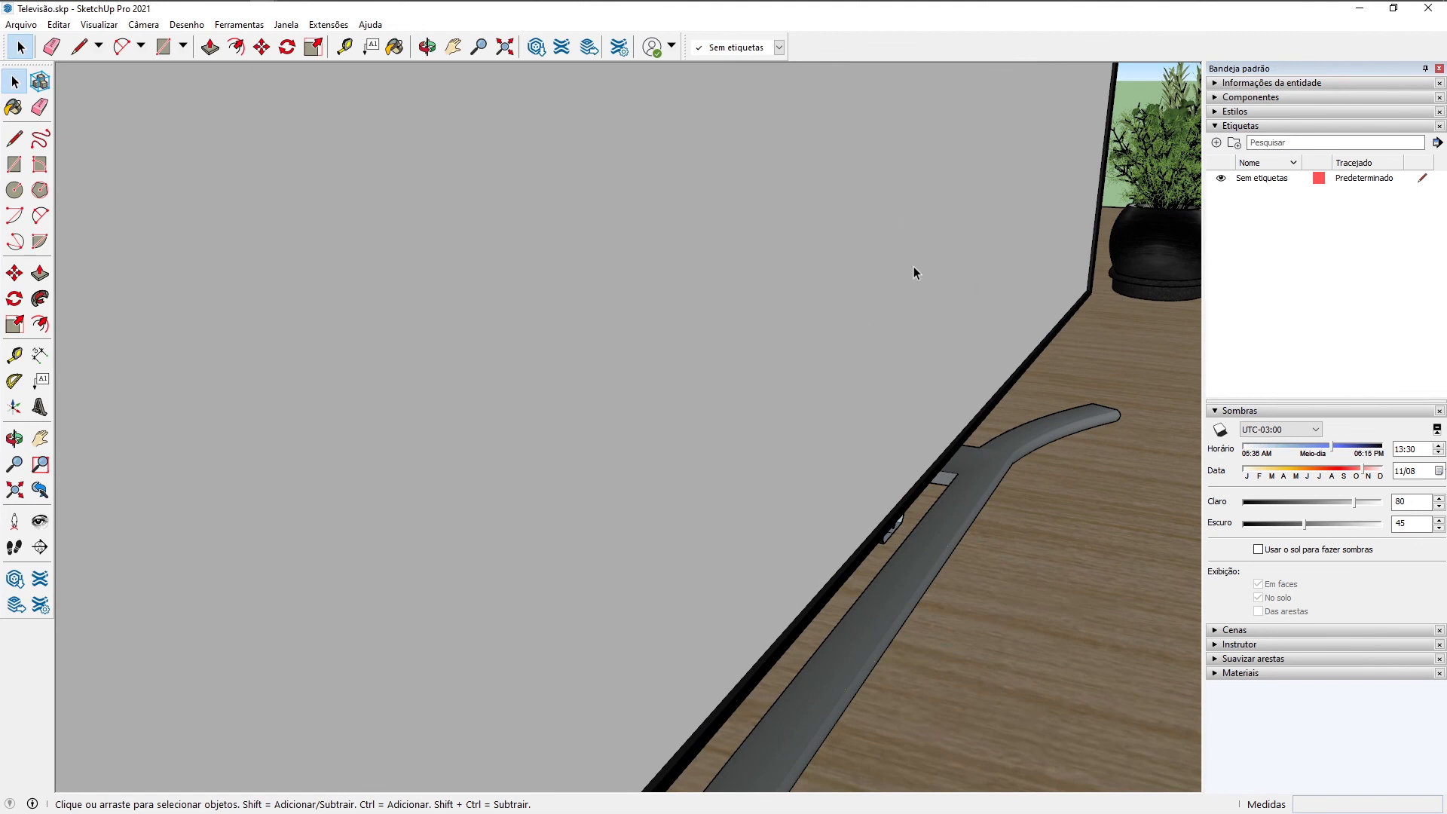
middle_drag(866, 343, 649, 374)
scroll(650, 376, down, 7)
scroll(696, 451, down, 3)
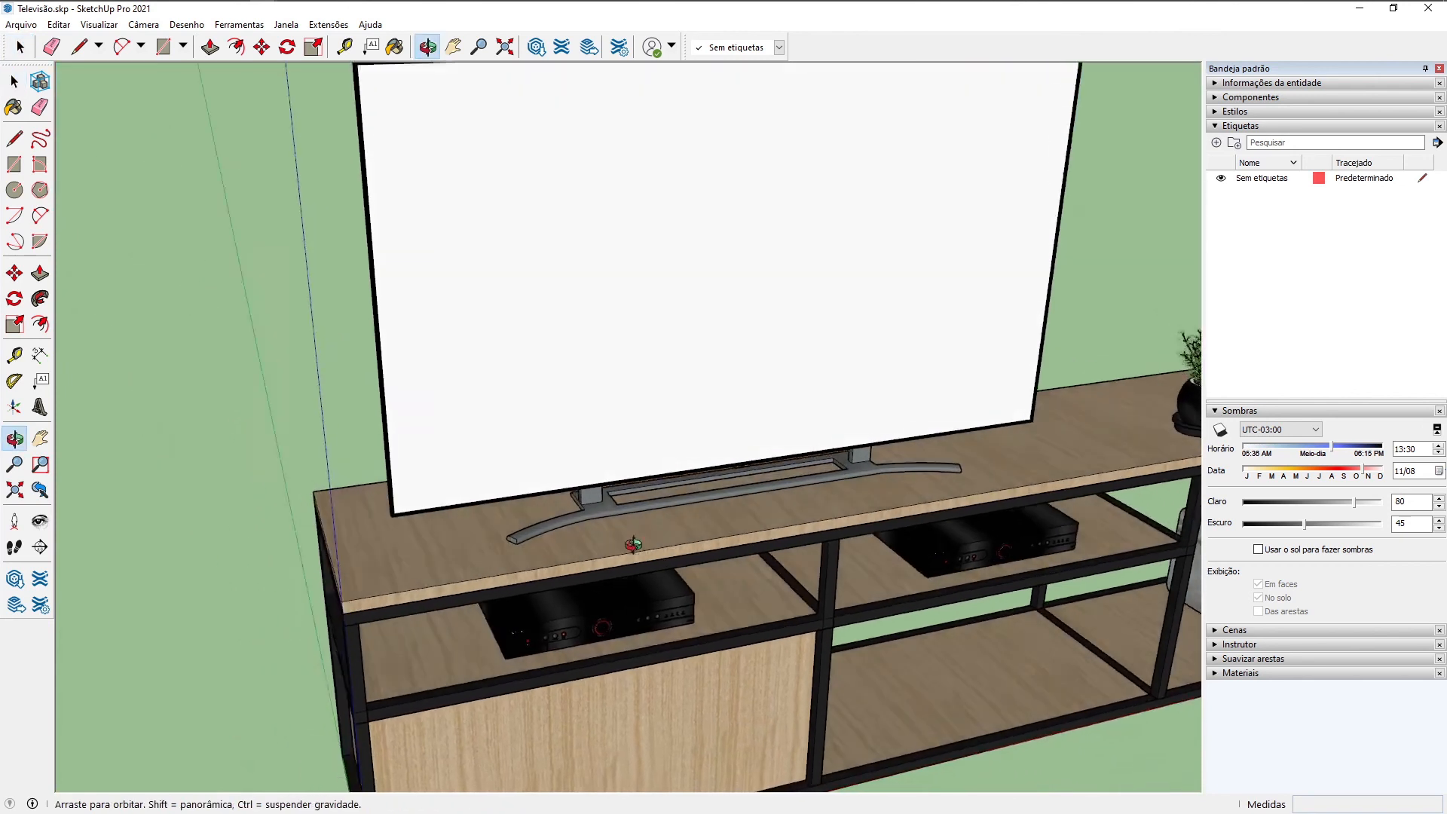
Step: Delete the white screen face inside the nested television group so it stops covering the image, and leave the groups
click(604, 520)
double_click(601, 513)
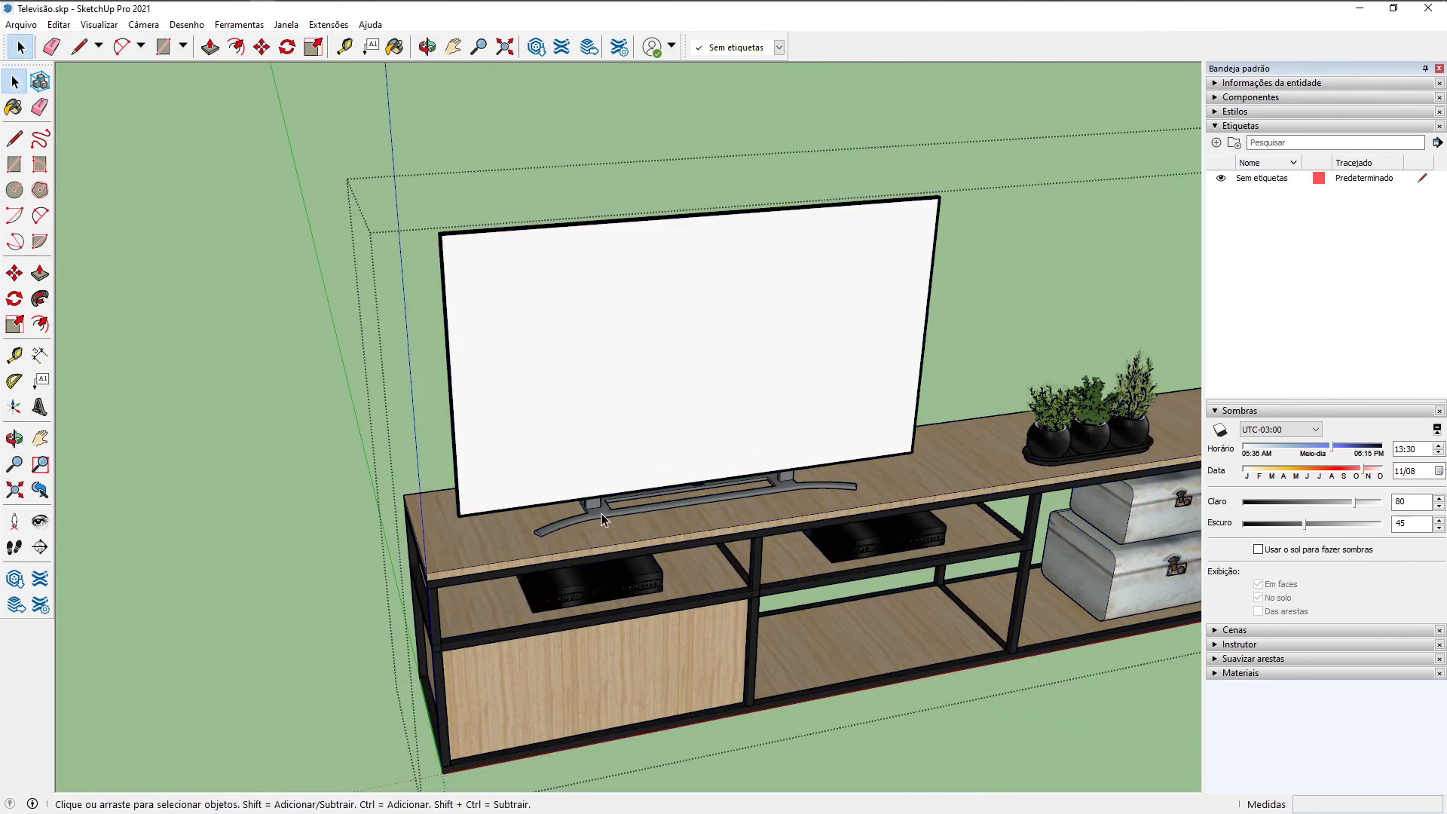
click(603, 513)
double_click(608, 509)
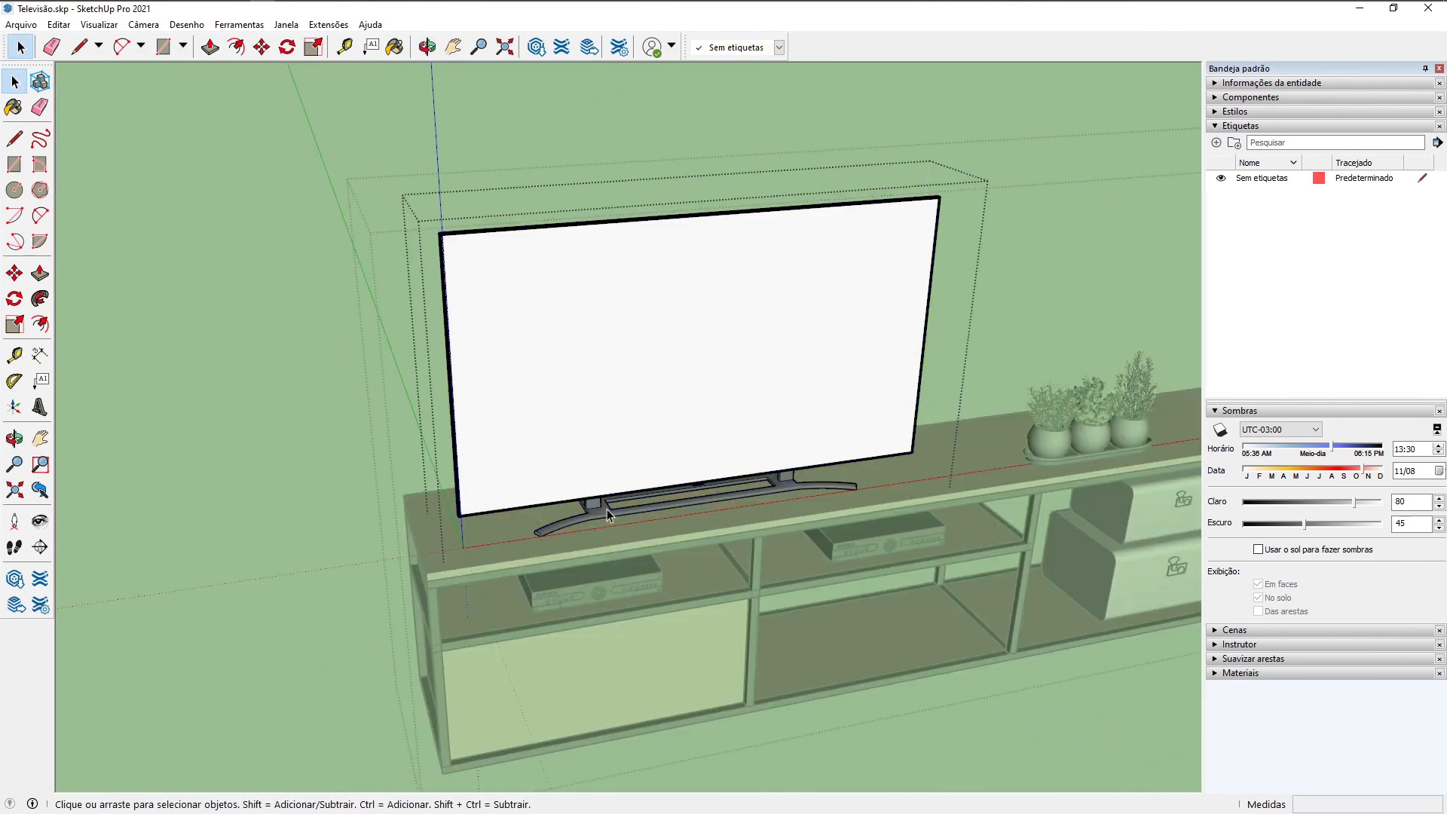
click(676, 395)
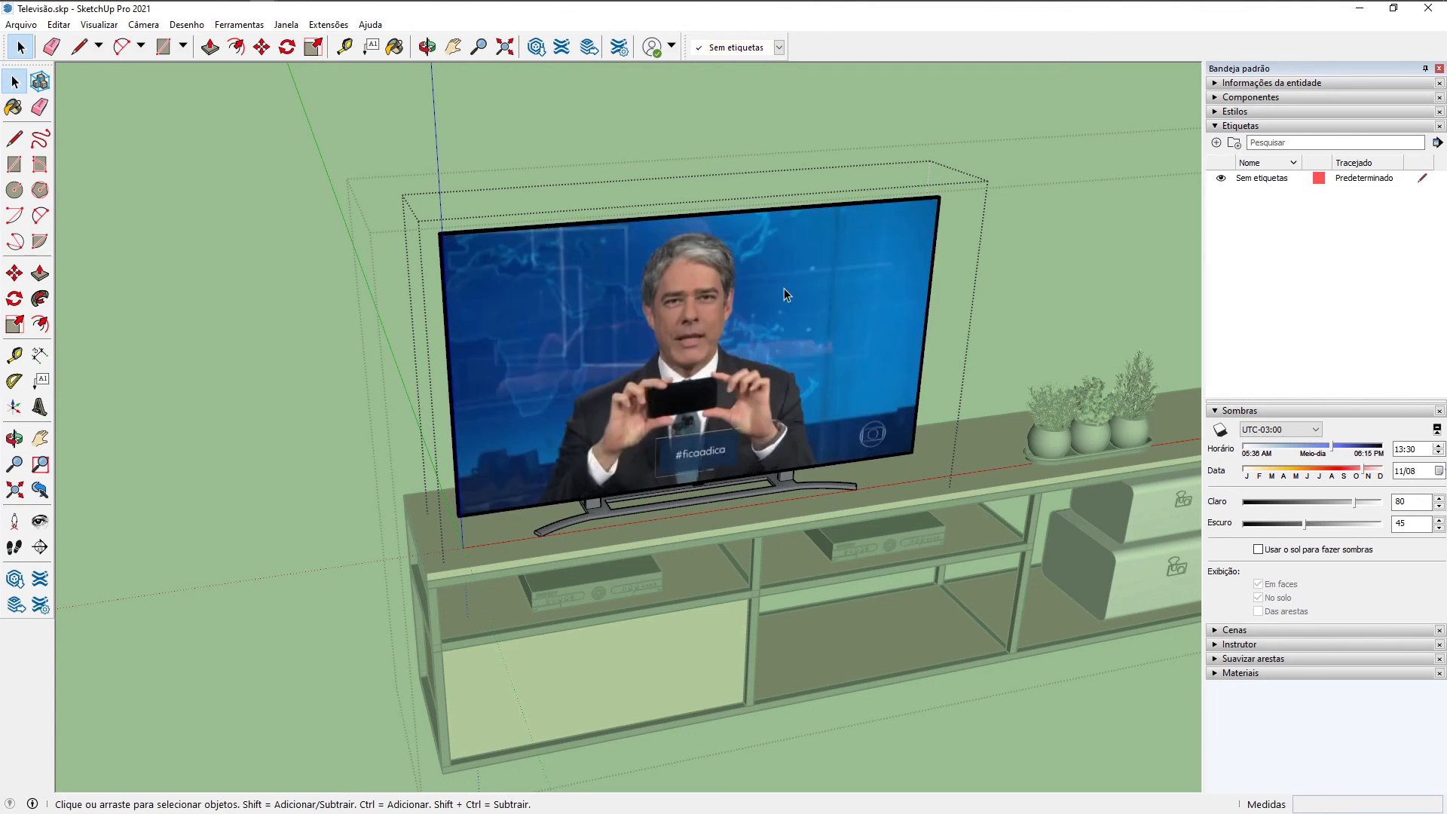
key(Escape)
key(Escape)
scroll(965, 281, down, 2)
middle_drag(965, 282, 972, 329)
scroll(626, 273, down, 3)
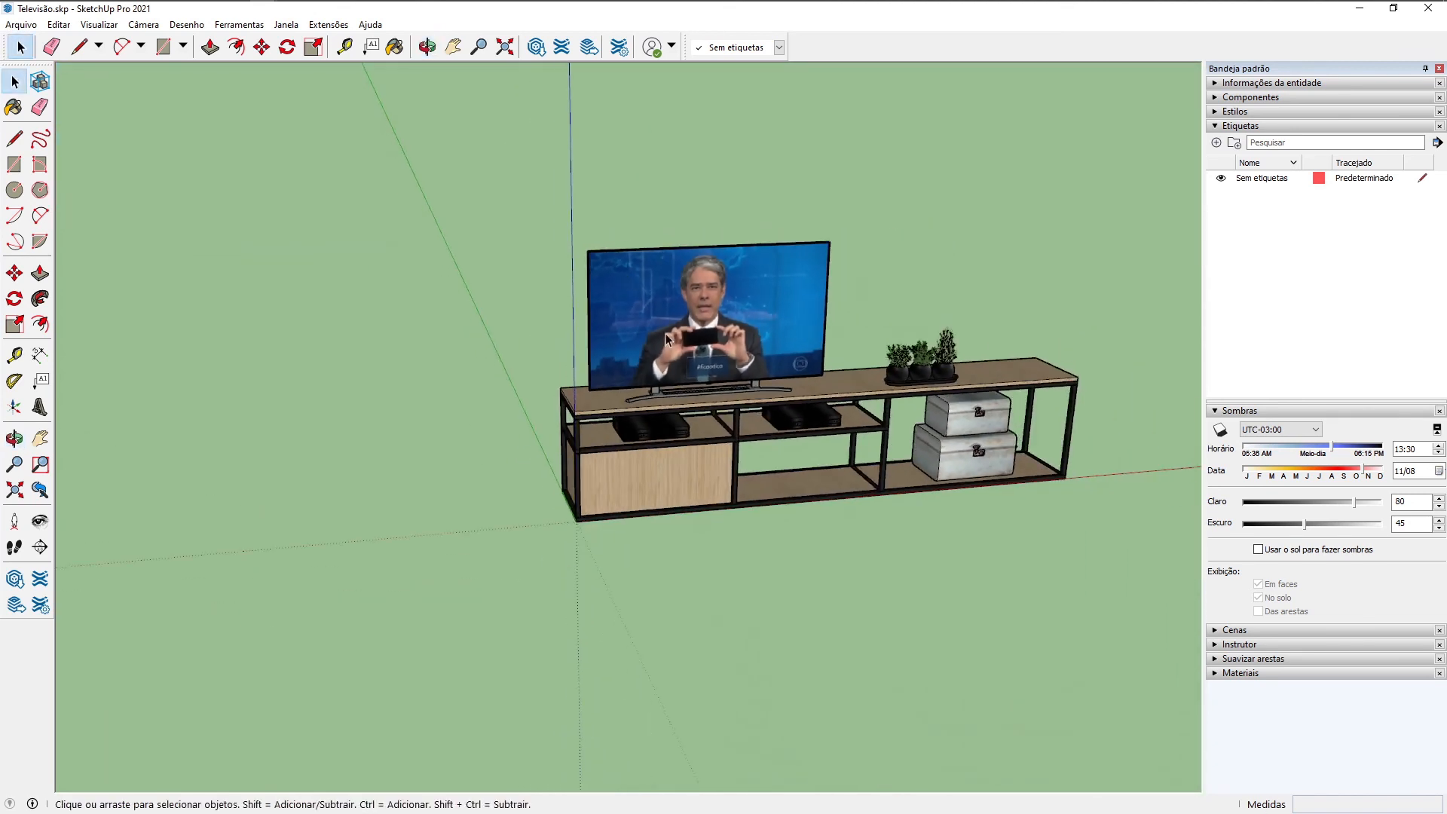
Step: Move the furniture group with the television away from the imported image
scroll(723, 316, up, 3)
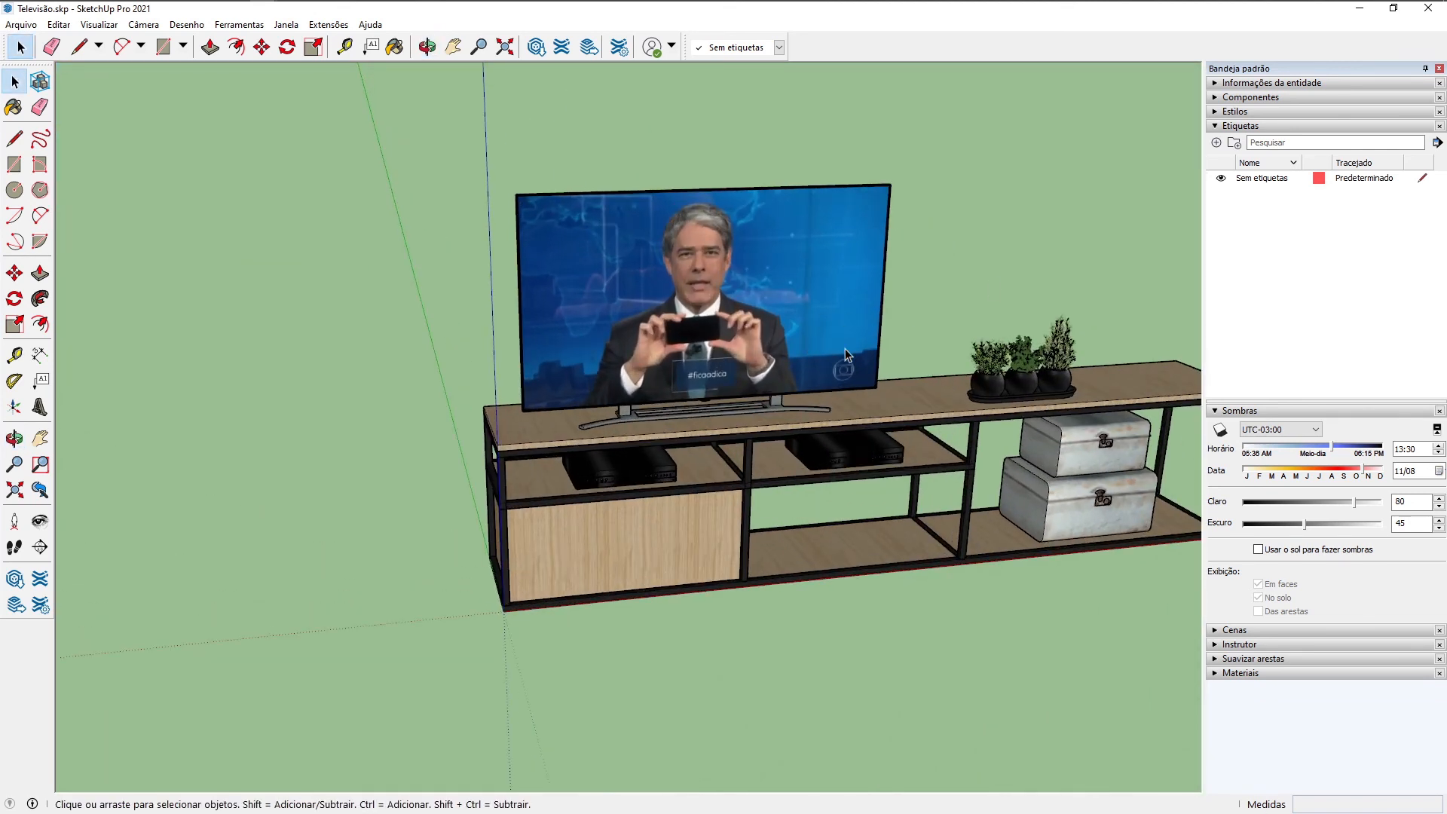
scroll(844, 349, down, 3)
middle_drag(866, 315, 915, 486)
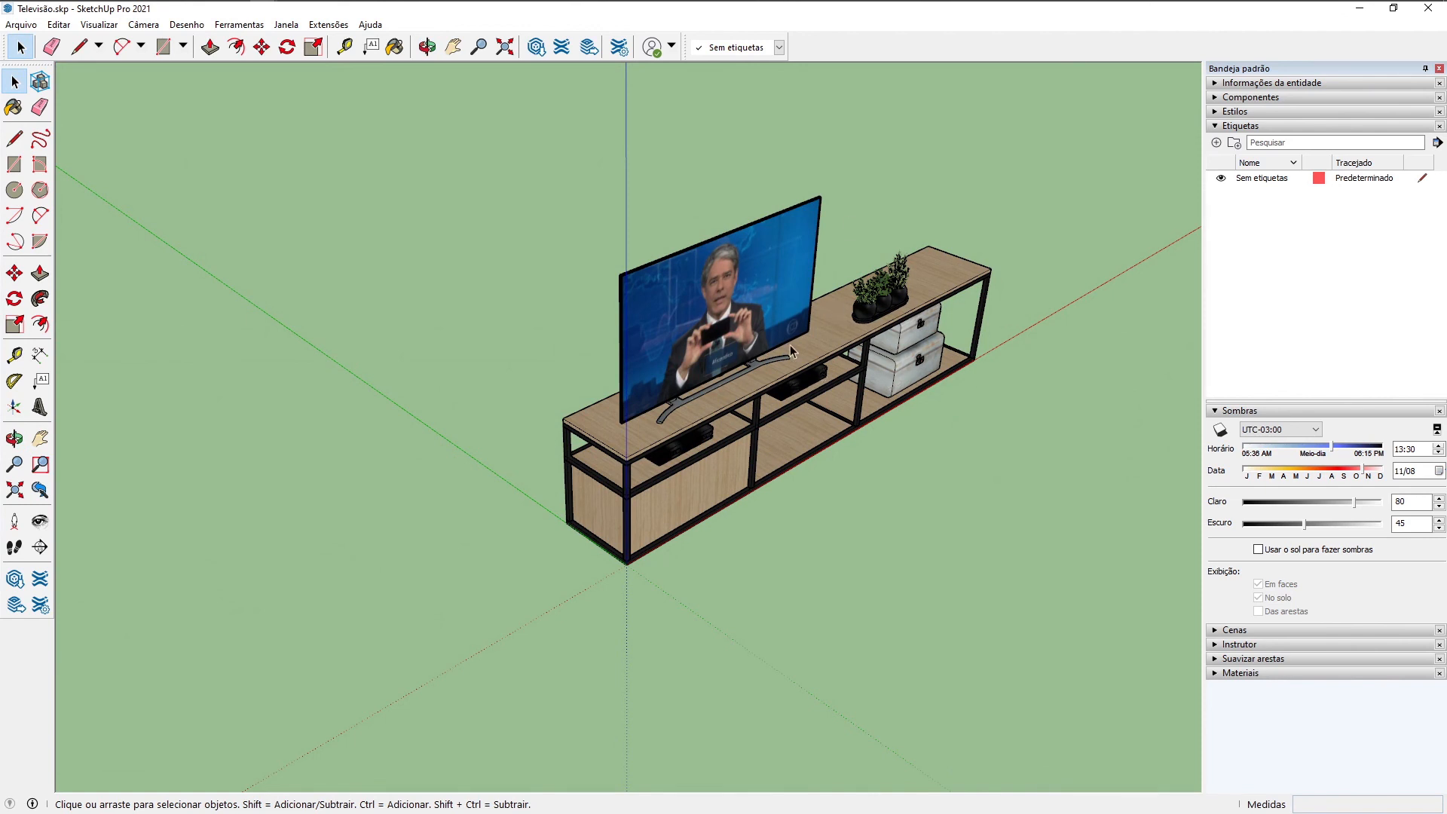
click(761, 395)
key(m)
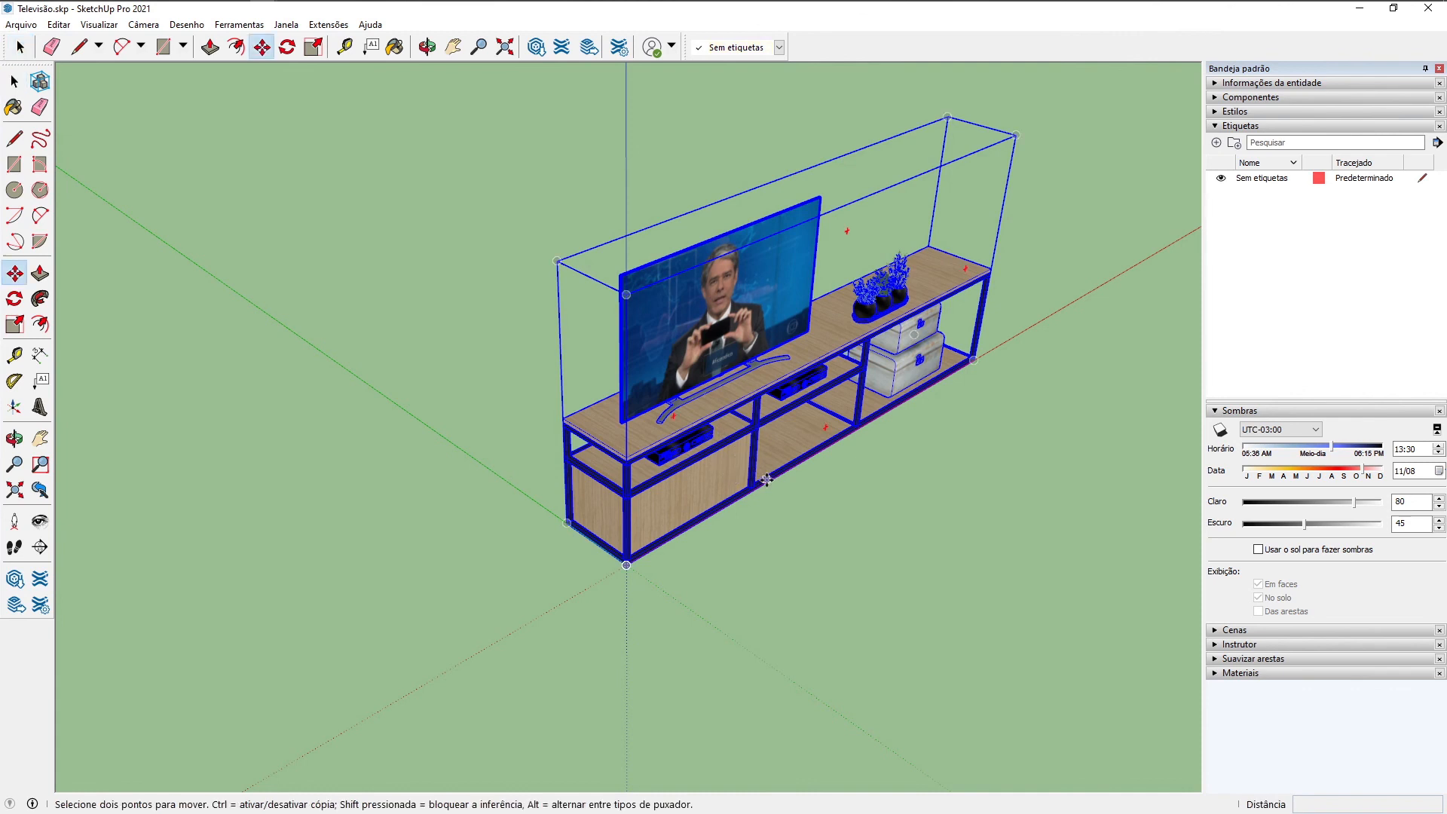
click(766, 479)
click(326, 369)
key(space)
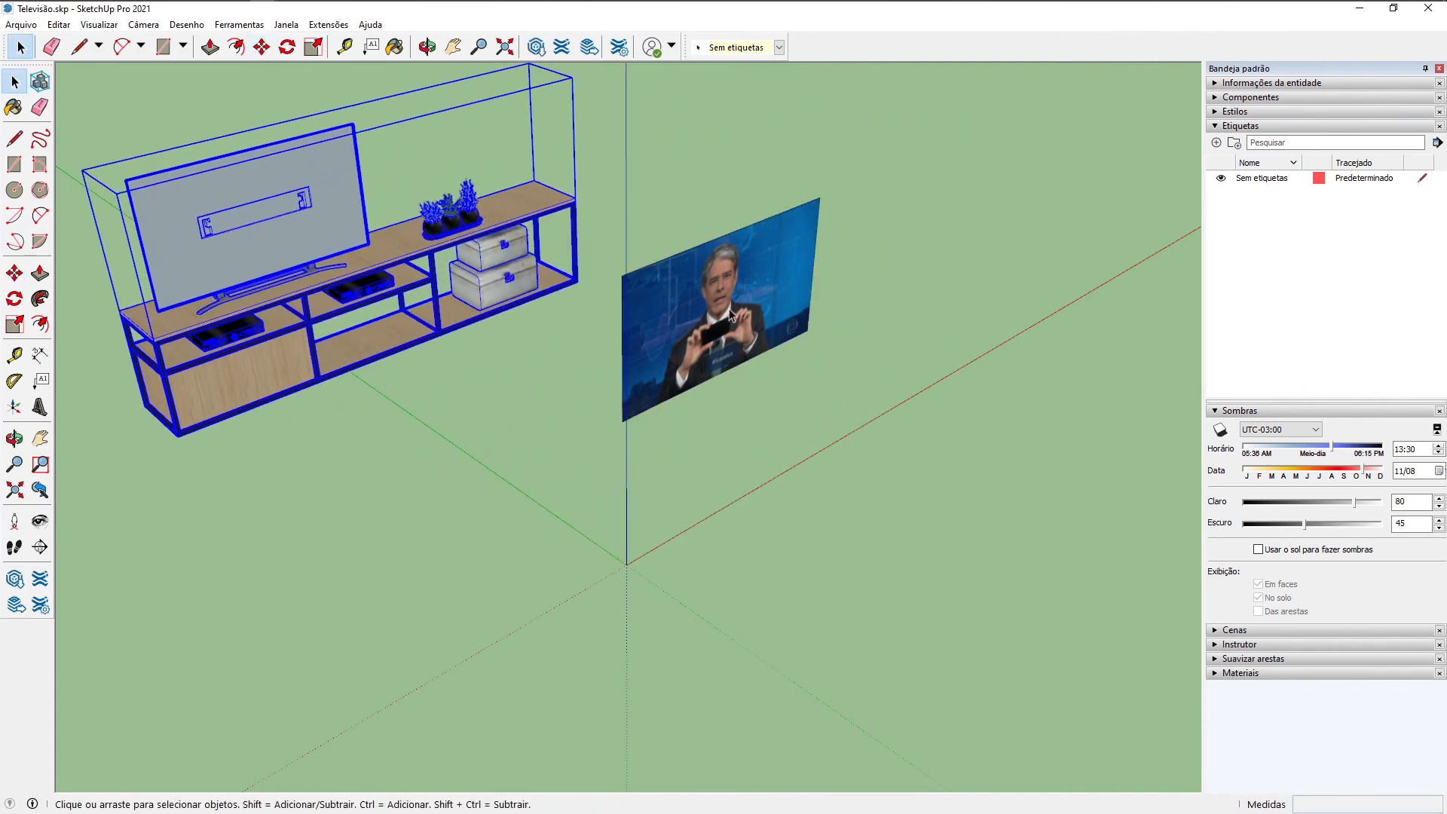
Step: Move the imported image about 0.26 m on its own, and undo both the image and furniture moves
click(730, 315)
key(m)
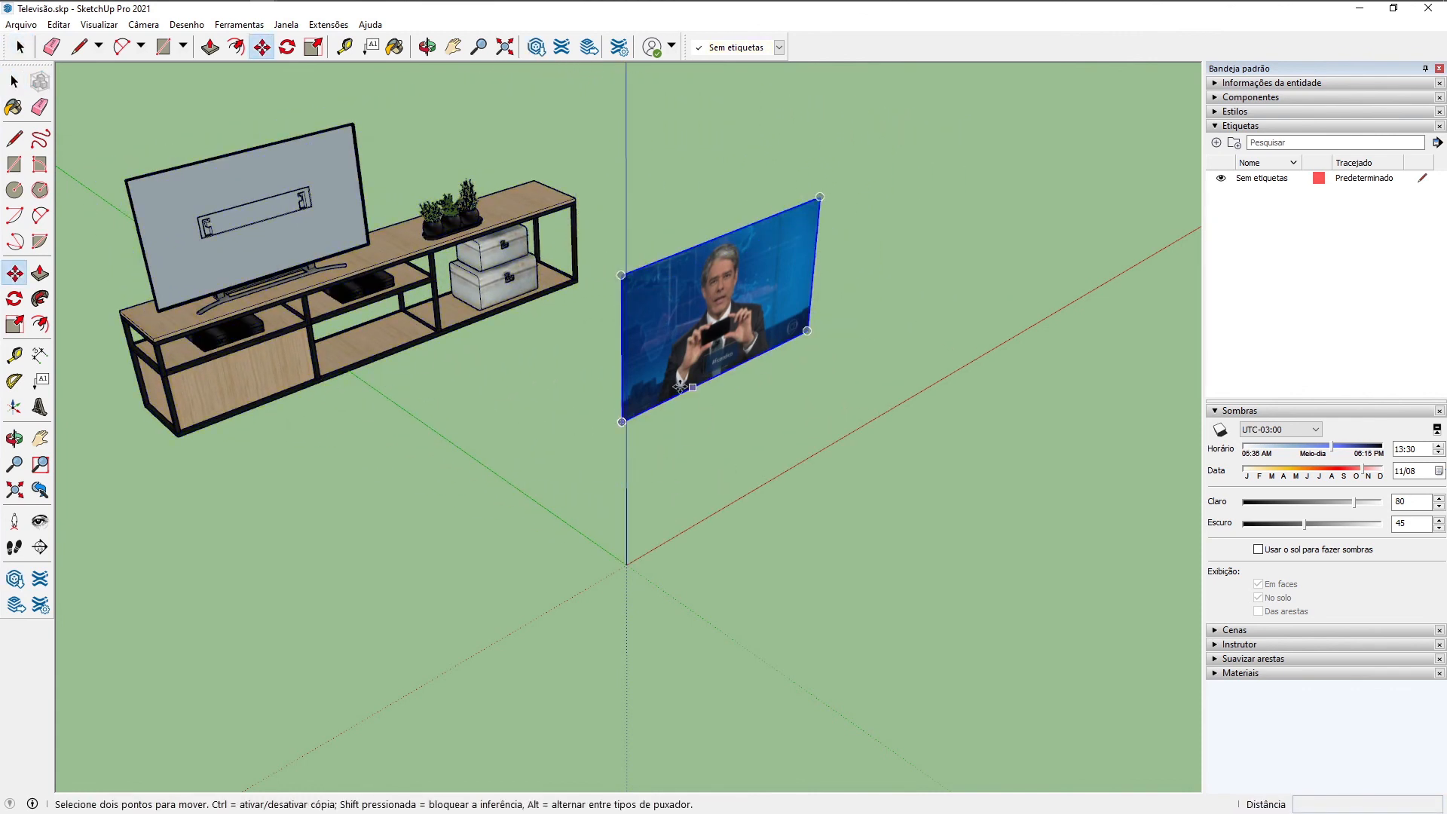
click(651, 407)
click(713, 407)
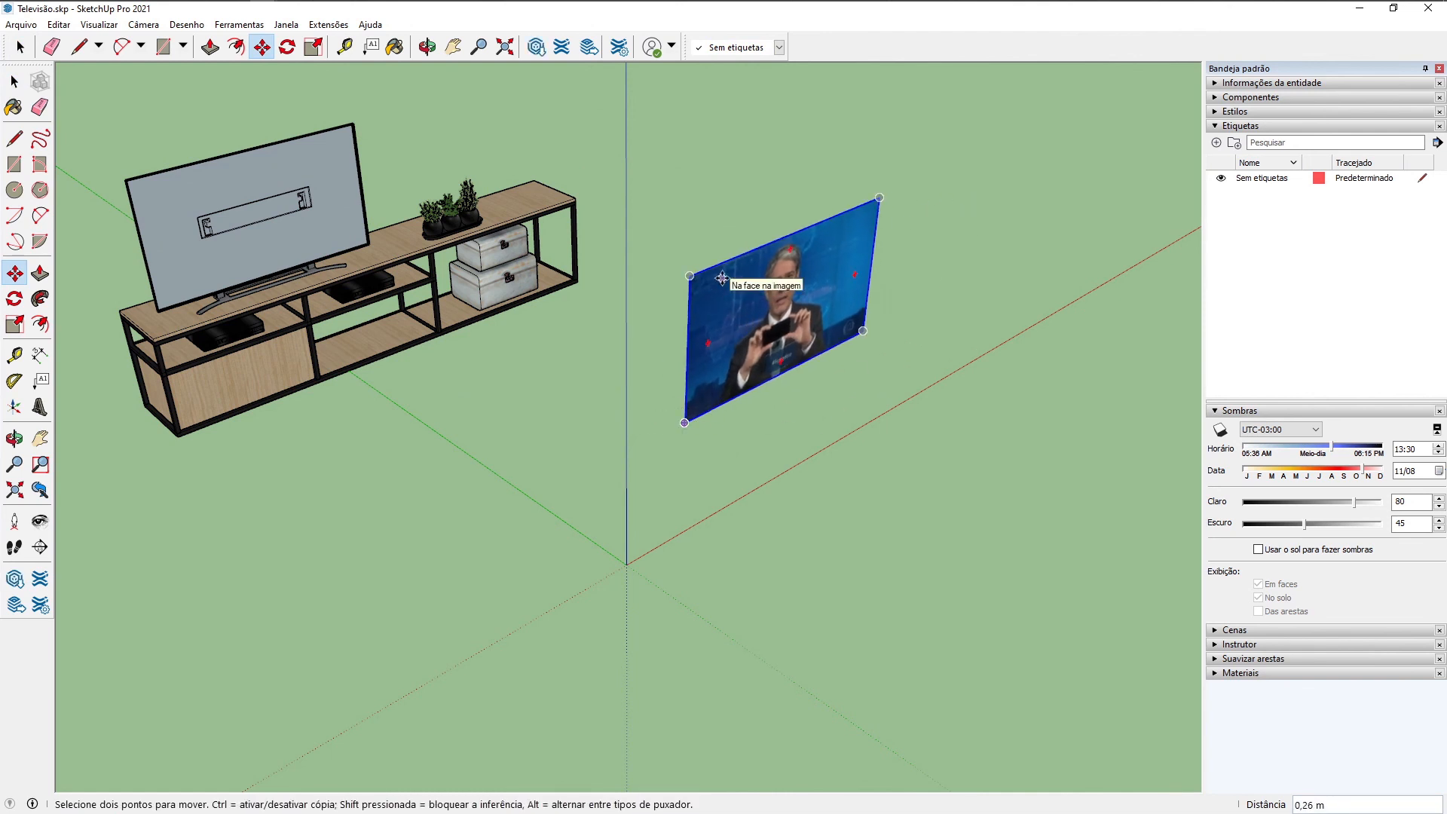
key(space)
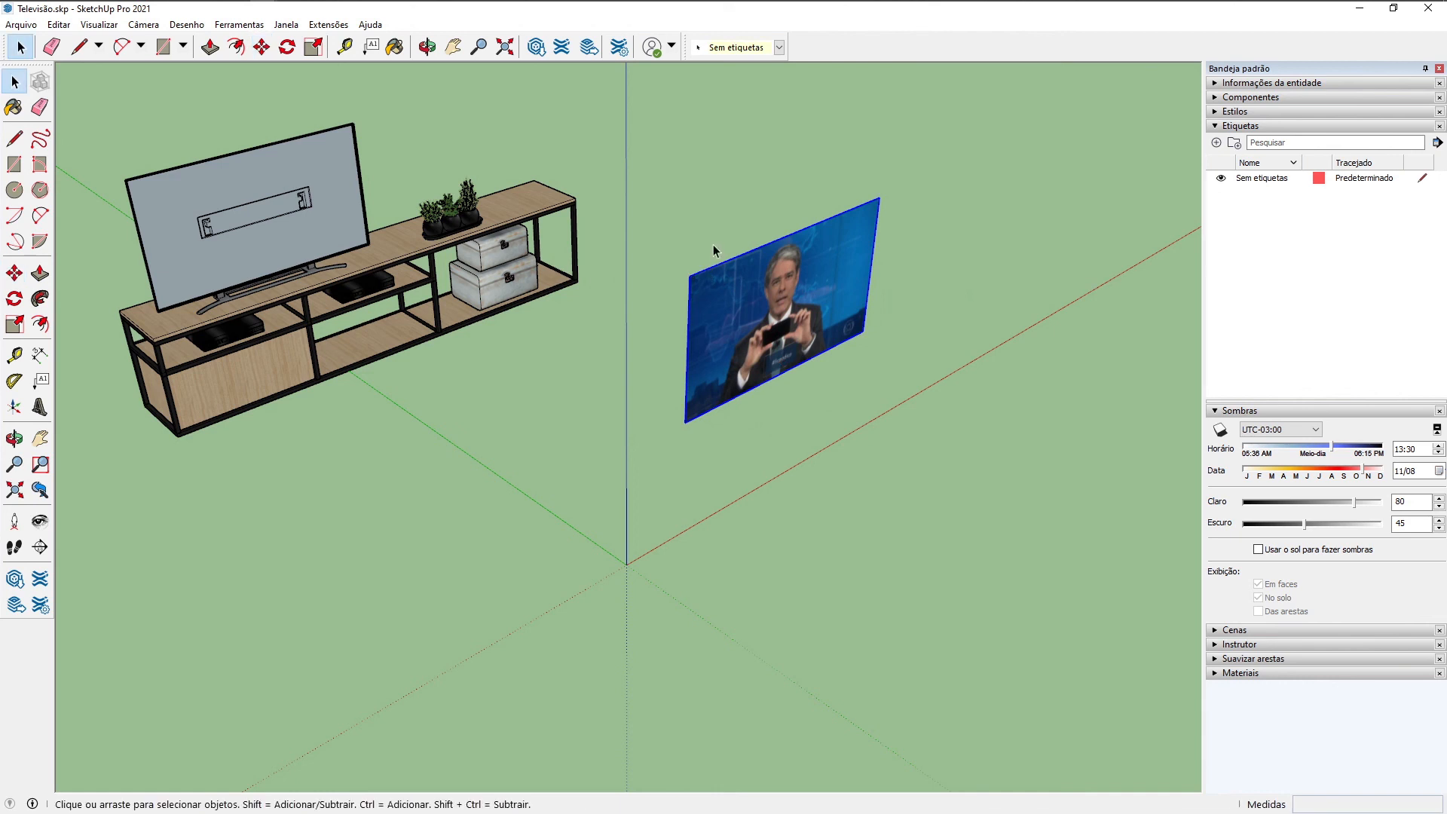
key(ctrl+z)
key(ctrl+z)
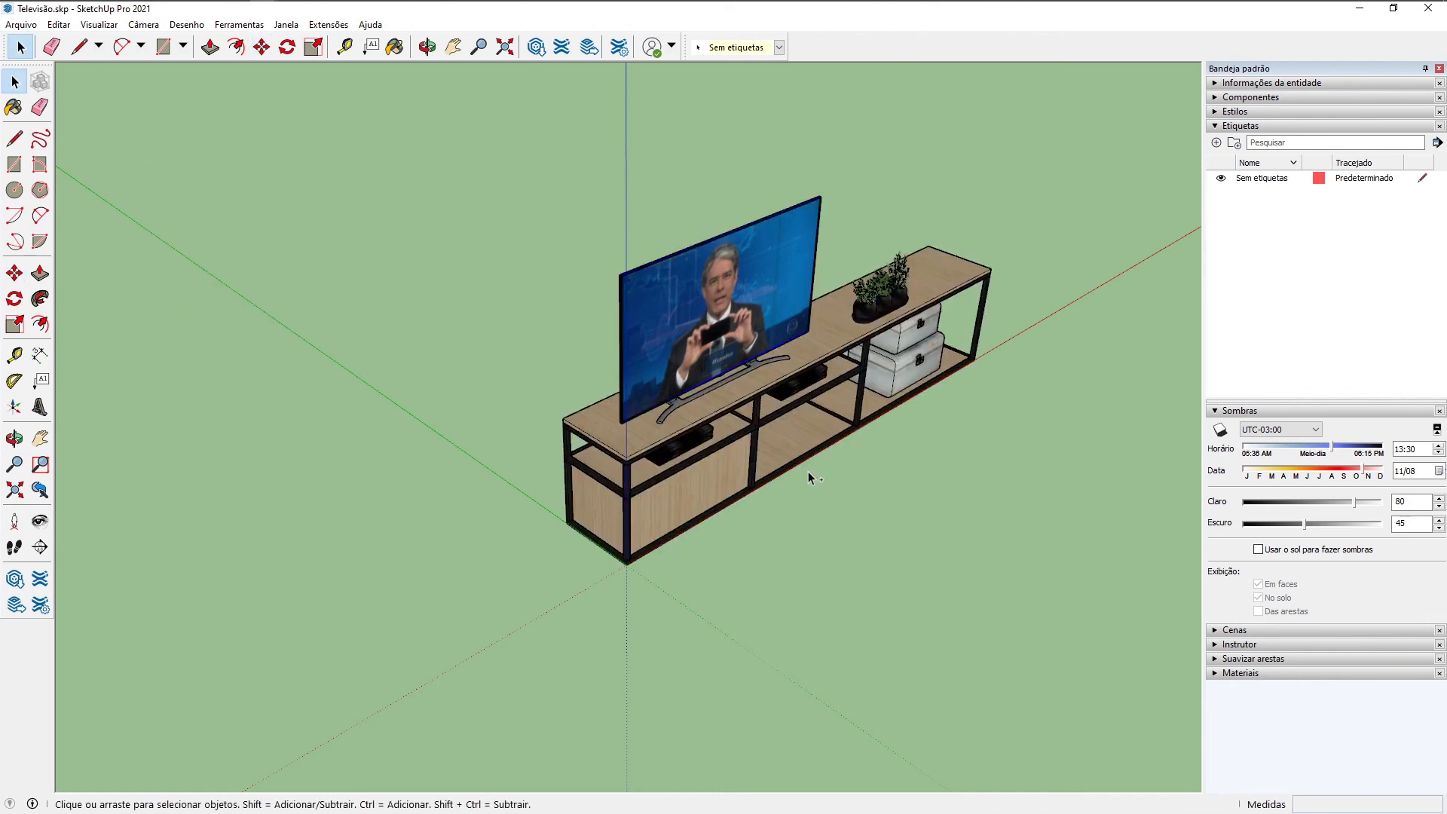
Step: Group the television furniture and the imported image together
drag(832, 584, 692, 288)
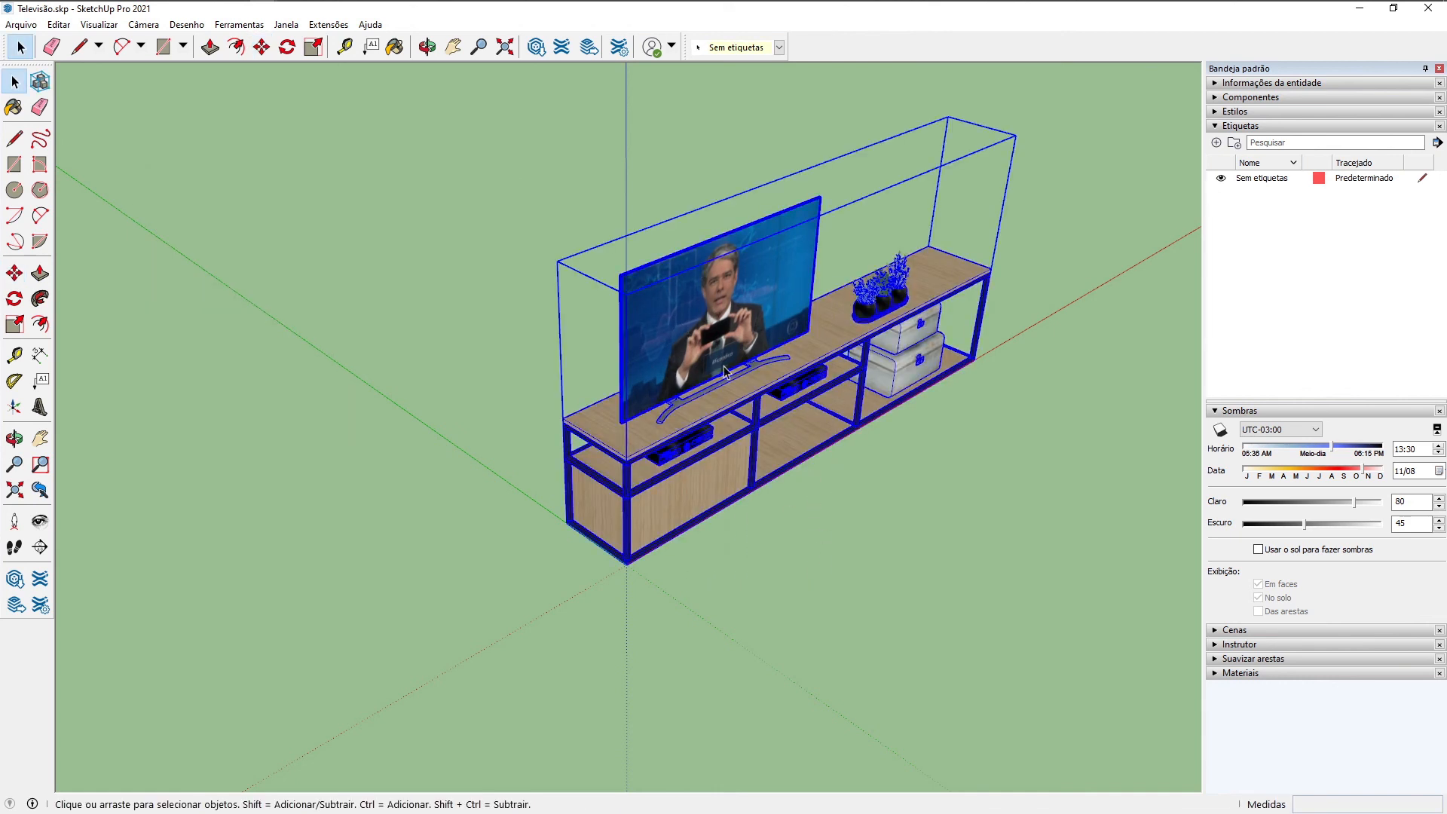
right_click(716, 312)
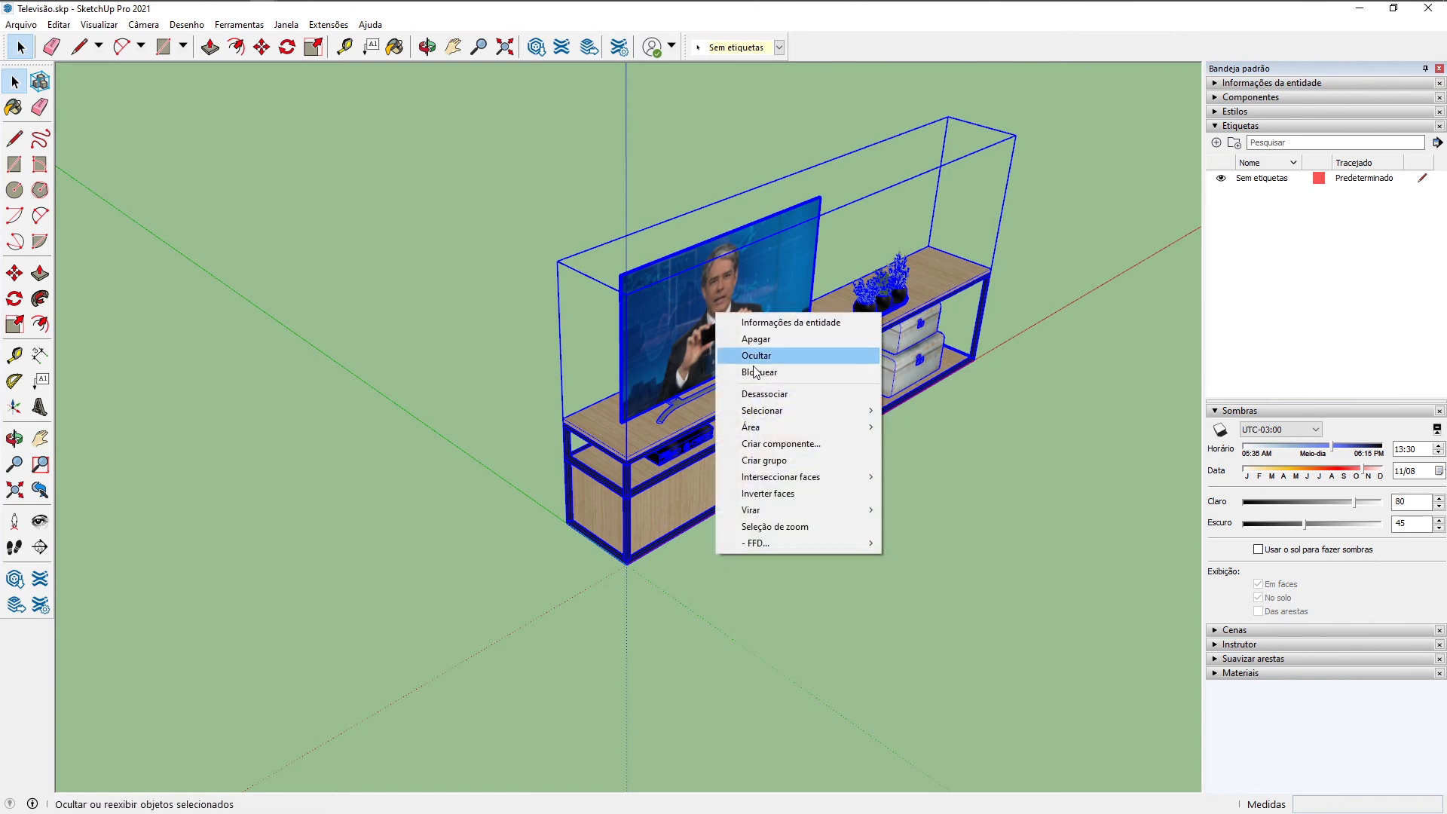
click(765, 464)
middle_drag(1083, 613, 979, 587)
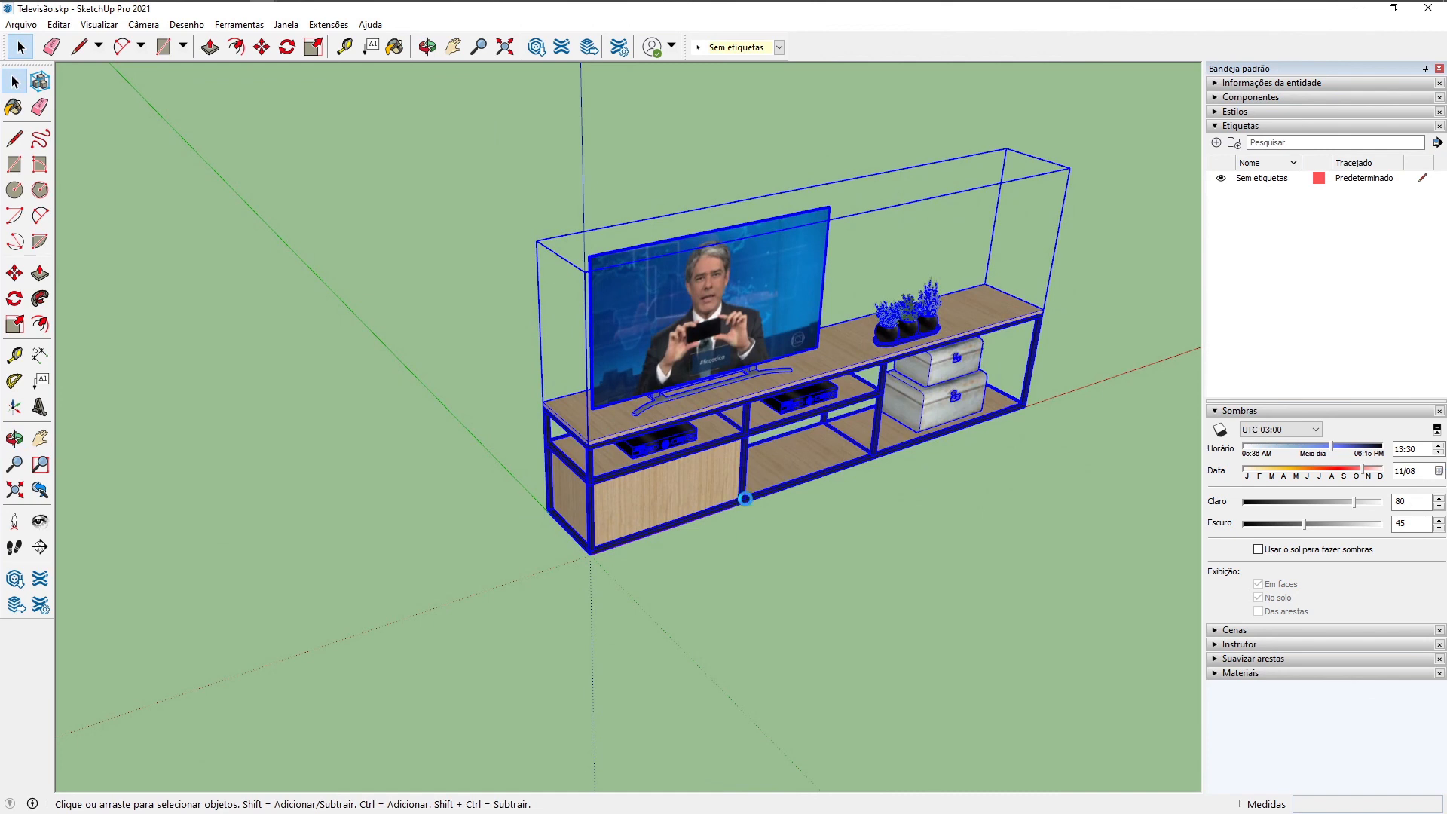
Step: Switch to Aula 2.skp and paste the television furniture group on the wood floor beside the low wall next to the stairs
key(alt+Tab)
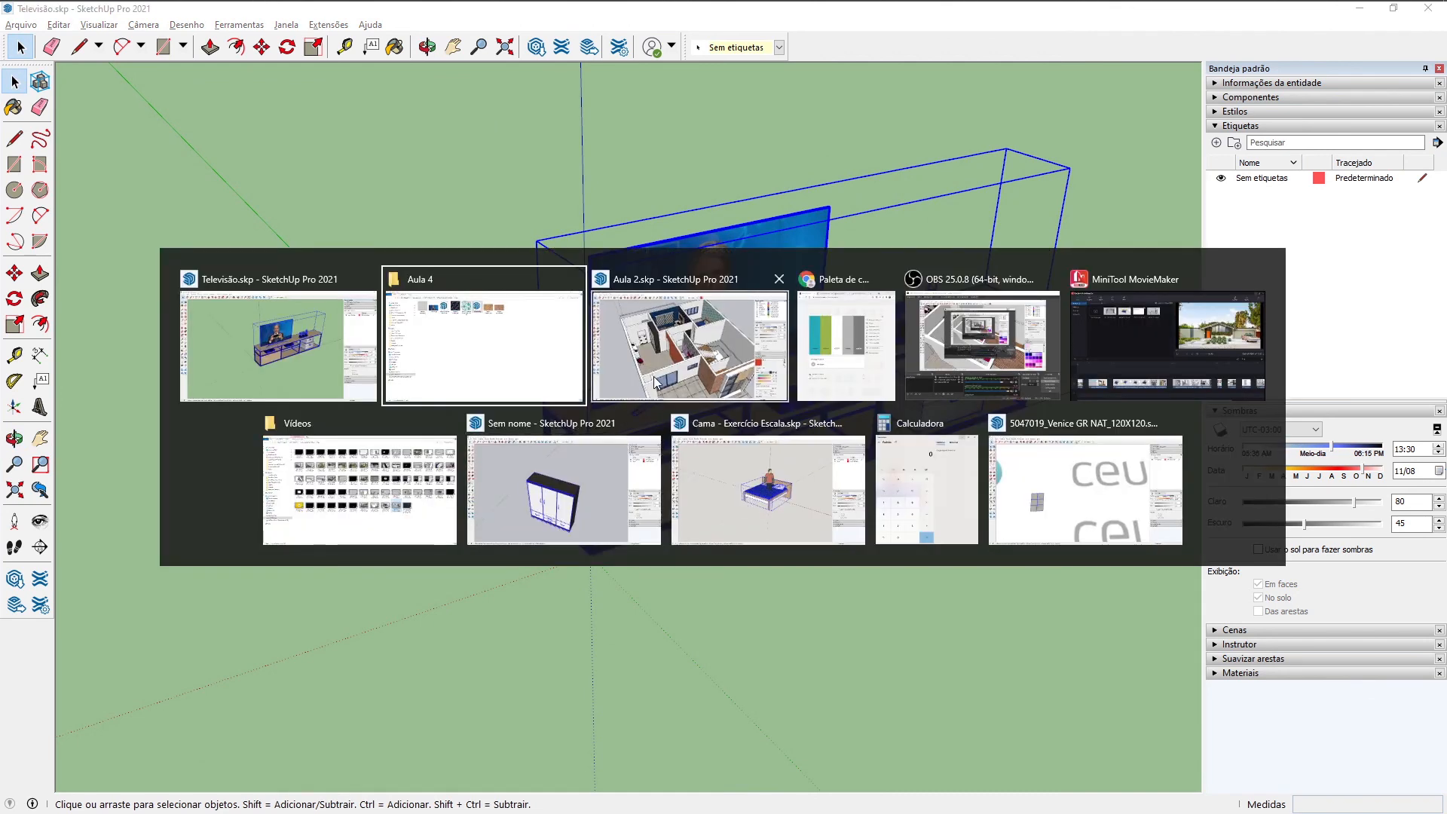
middle_drag(667, 398, 878, 513)
scroll(879, 512, up, 6)
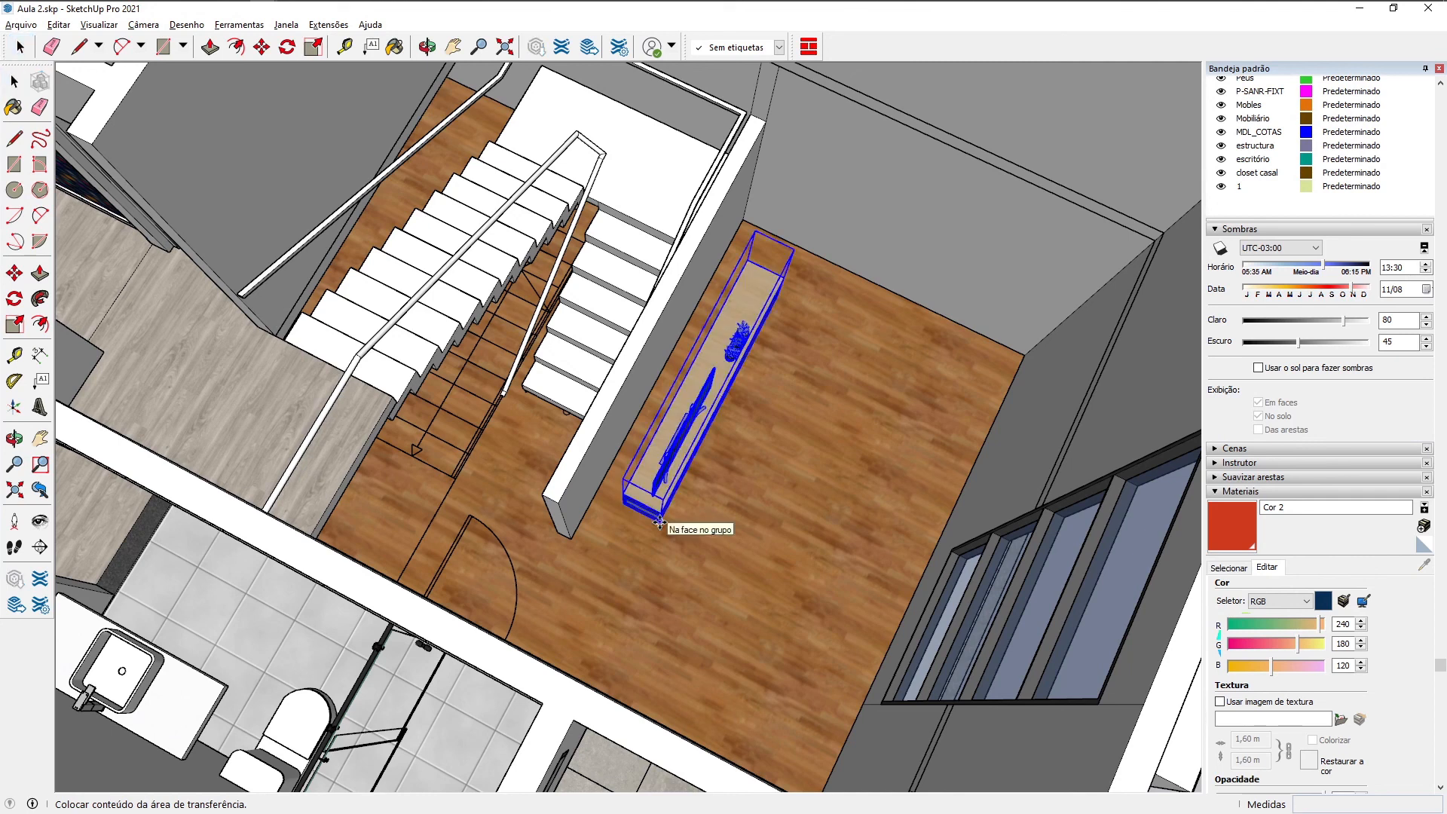
click(659, 520)
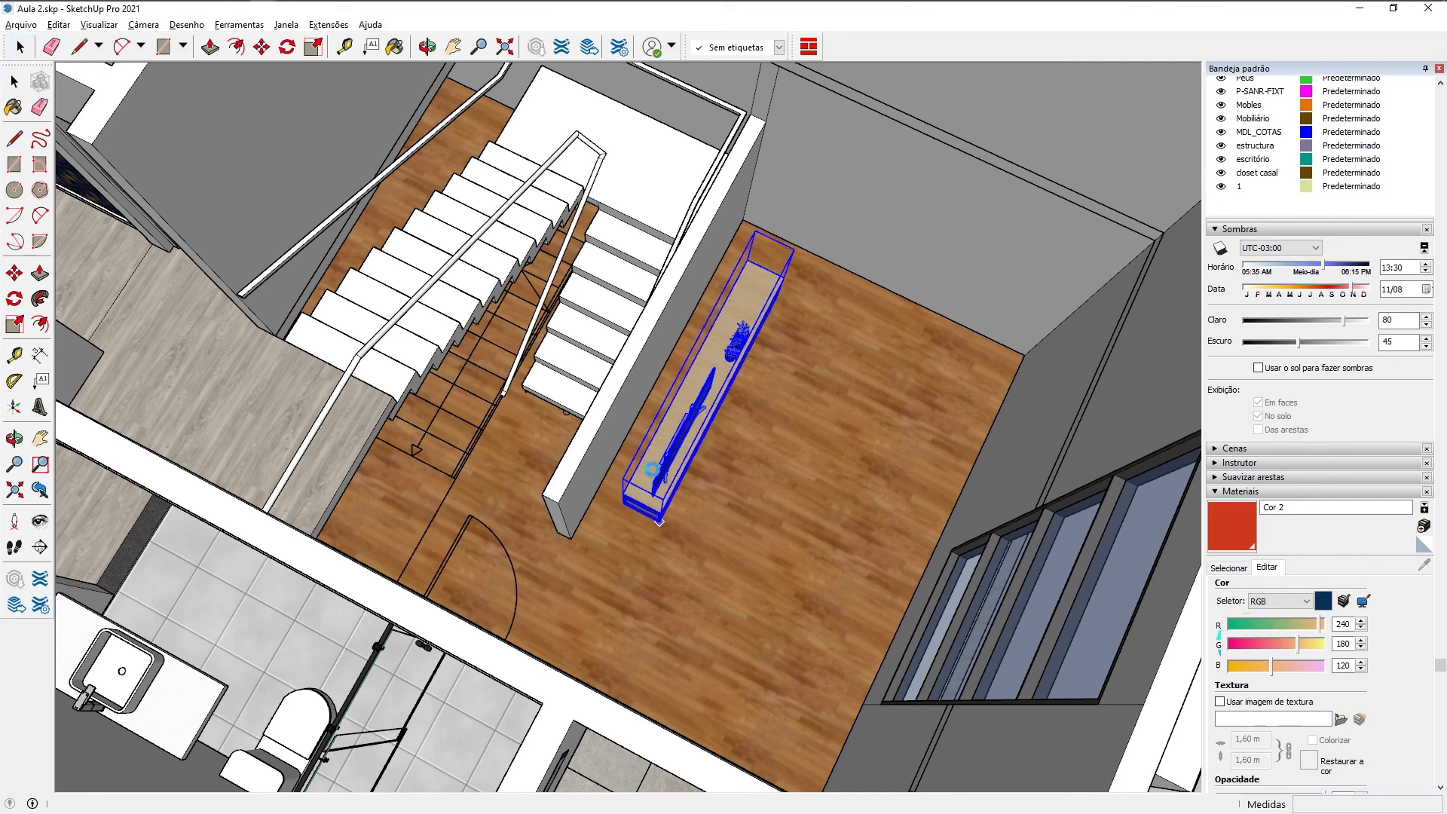
Step: Move the television furniture group from its back corner so it sits against the low wall by the stairs, and deselect it
mouse_move(702, 435)
middle_down()
mouse_move(603, 468)
mouse_move(520, 456)
middle_up()
scroll(725, 518, up, 5)
middle_drag(725, 520, 507, 520)
click(419, 574)
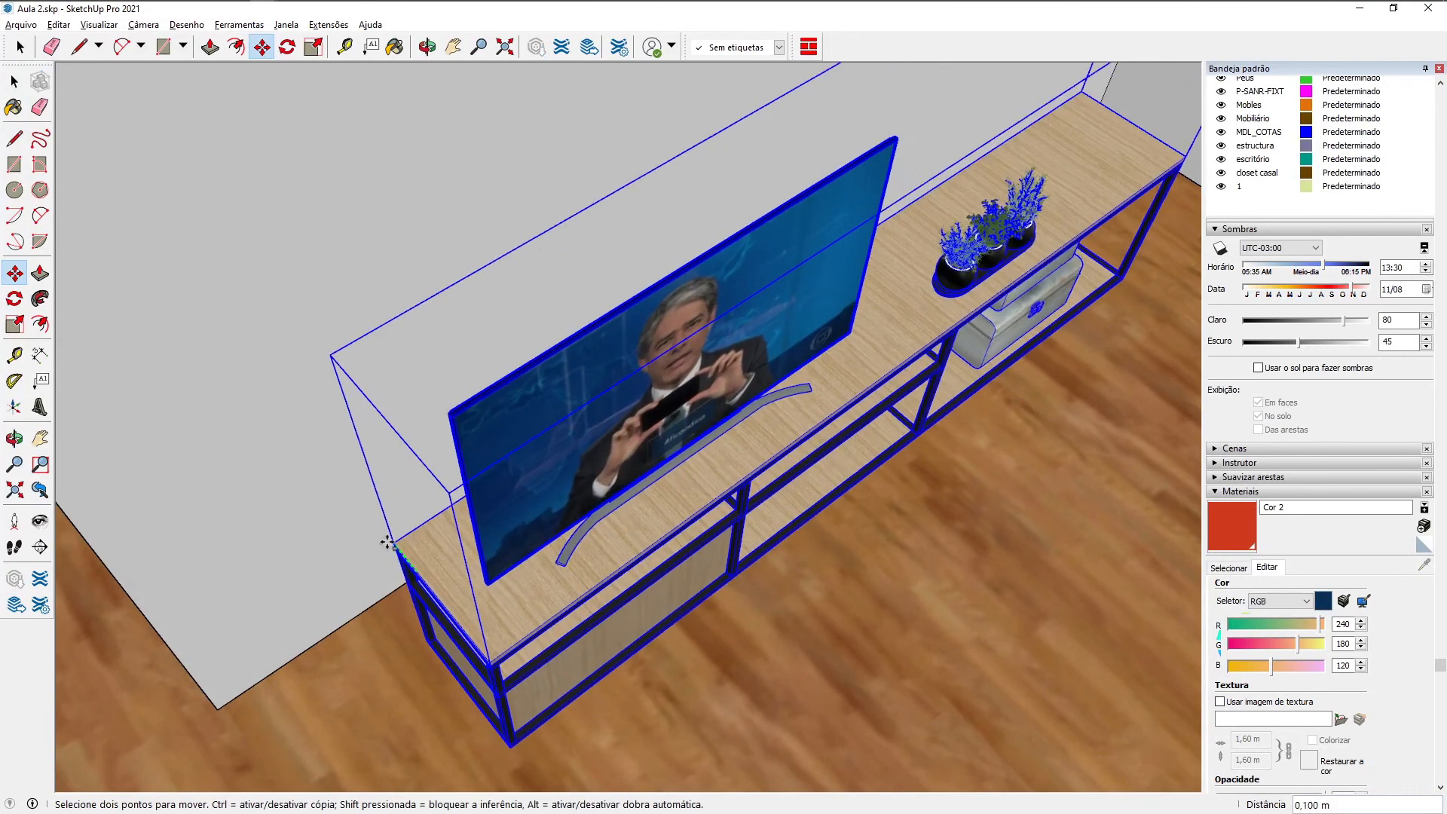
click(349, 478)
middle_drag(349, 479, 472, 601)
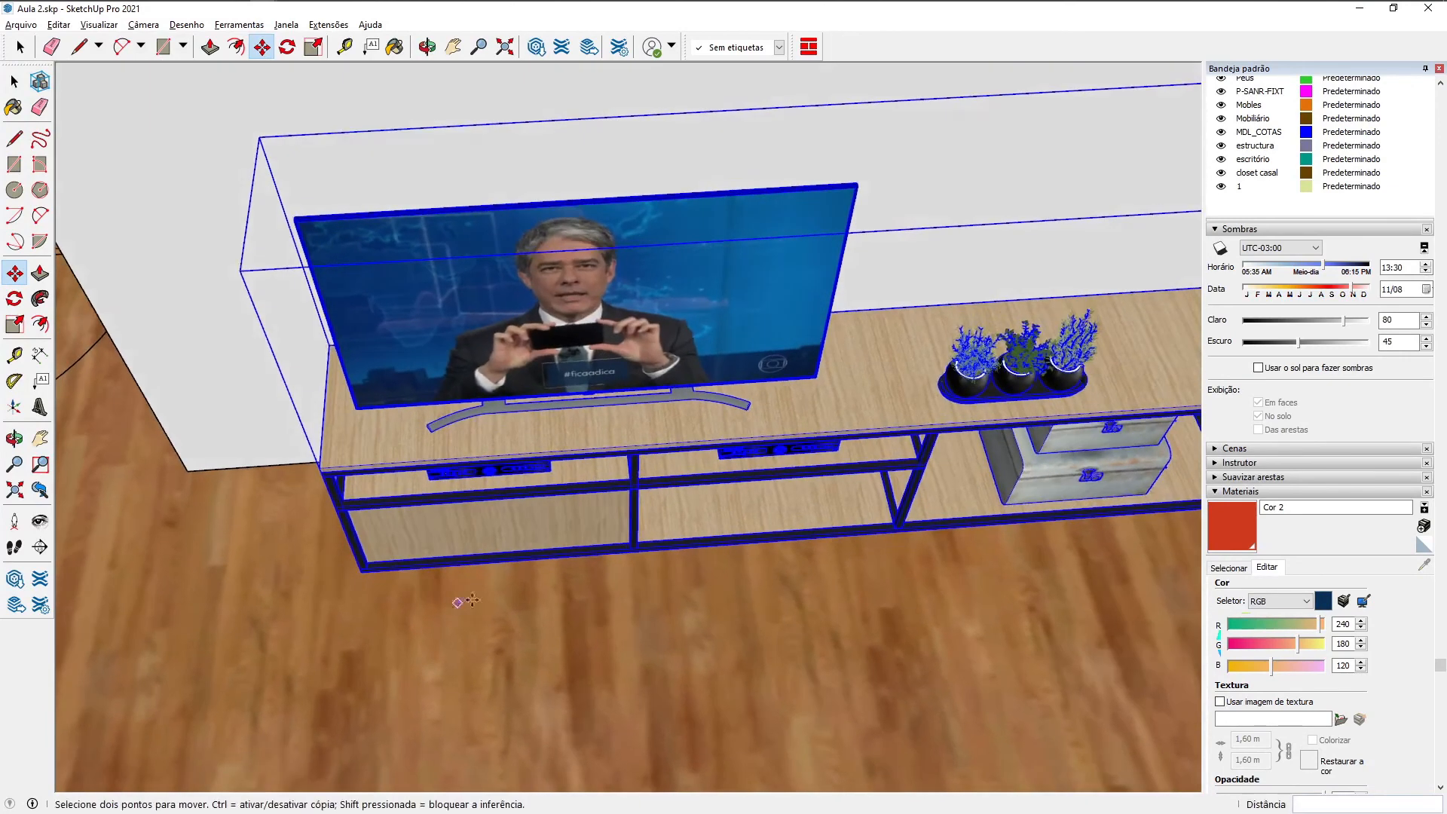
scroll(540, 549, down, 2)
middle_drag(599, 494, 609, 539)
scroll(663, 494, down, 7)
key(space)
middle_drag(716, 524, 687, 576)
click(706, 526)
Step: Assign the office desk and armchair, the furniture of both bedrooms and the bathroom fixtures to the MÓB SUPERIOR tag
middle_drag(673, 457, 703, 579)
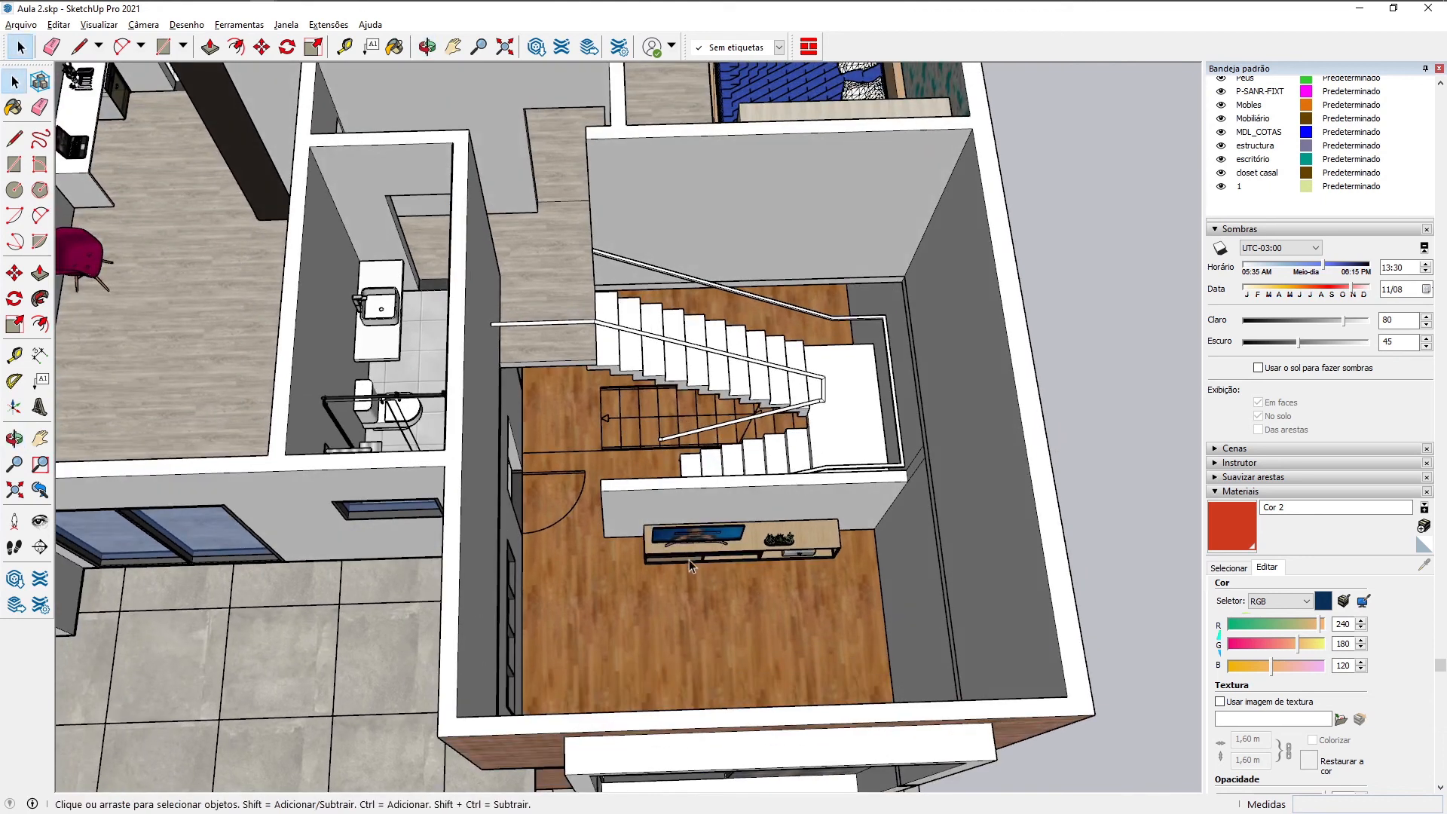
scroll(689, 555, down, 2)
shift+middle_drag(594, 476, 643, 521)
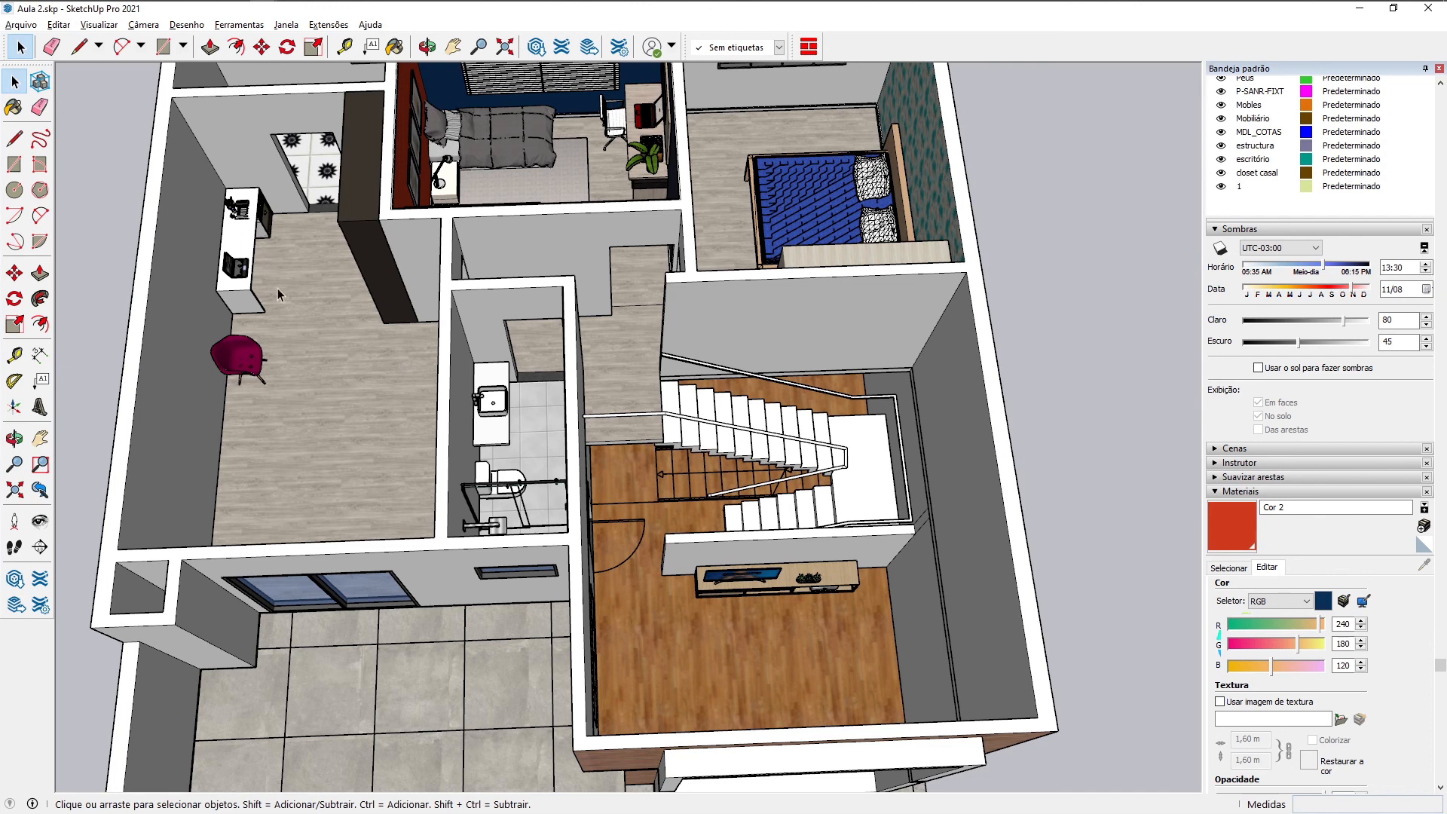
shift+middle_drag(278, 294, 273, 399)
click(279, 370)
shift+click(277, 485)
middle_drag(497, 343, 495, 260)
scroll(495, 260, up, 2)
shift+click(525, 238)
shift+click(480, 301)
shift+click(475, 400)
shift+click(446, 348)
shift+click(735, 300)
shift+click(699, 223)
shift+click(689, 222)
shift+click(900, 338)
shift+click(992, 472)
shift+click(532, 612)
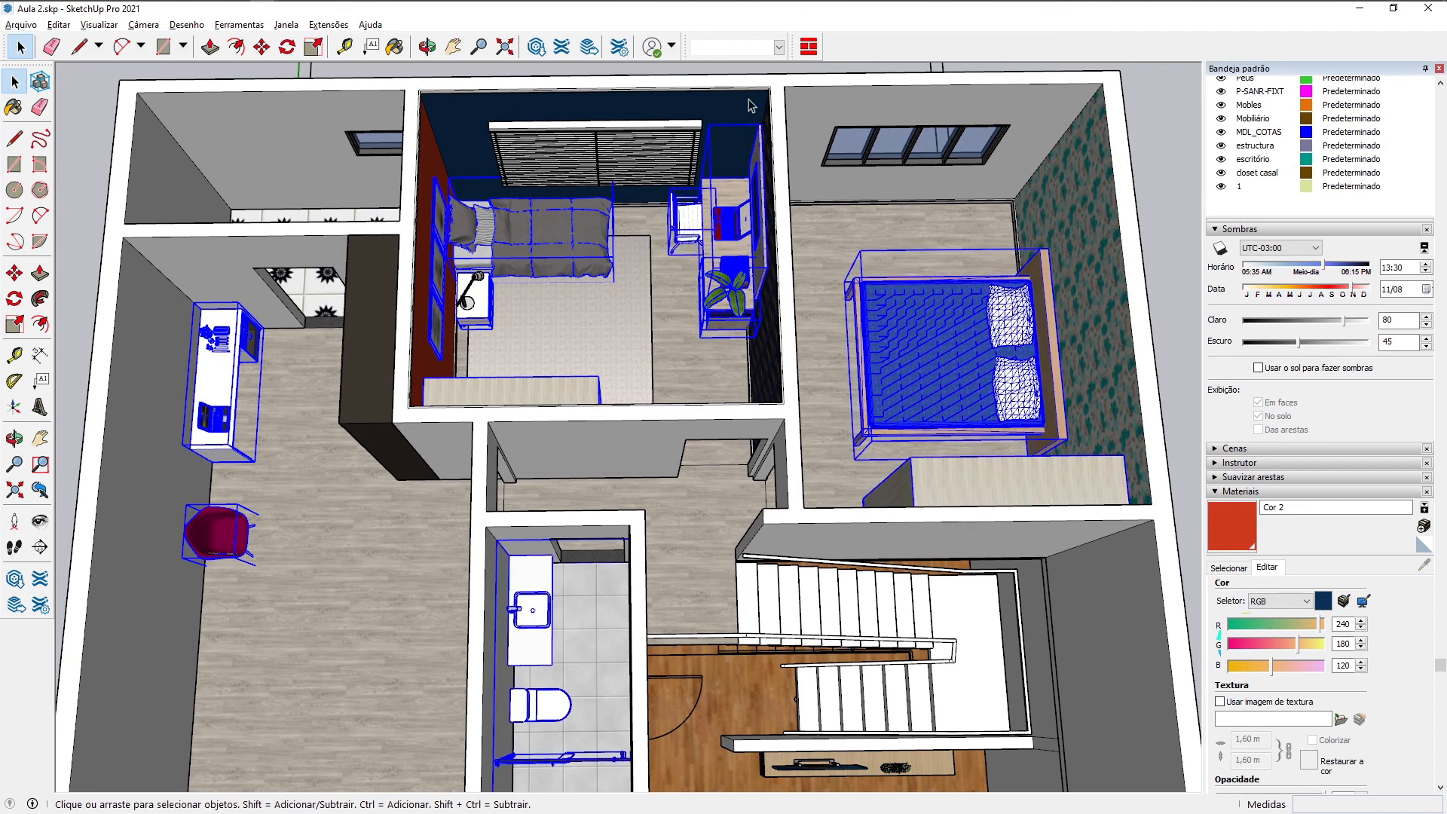
click(730, 47)
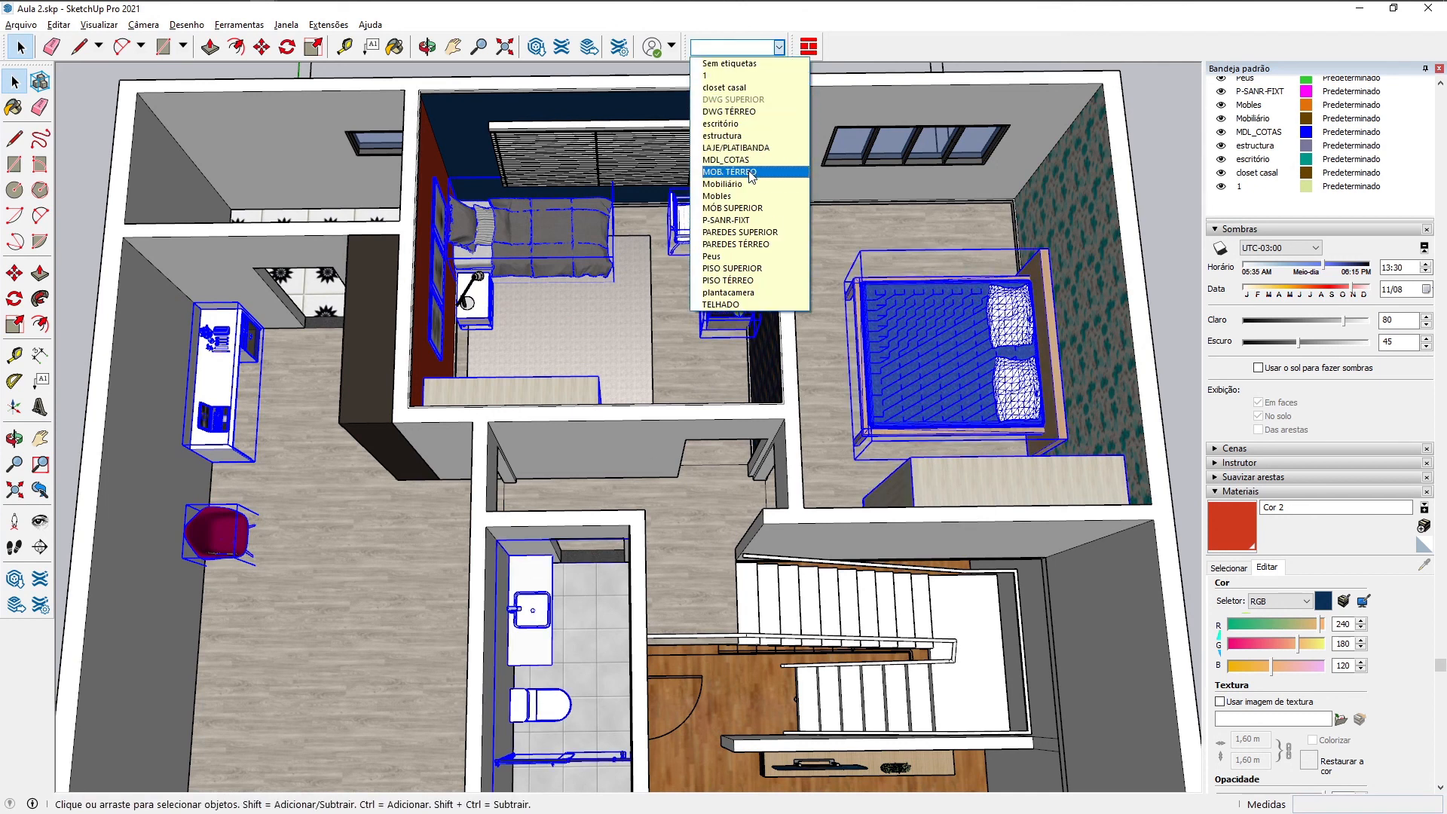
click(751, 209)
scroll(691, 261, down, 6)
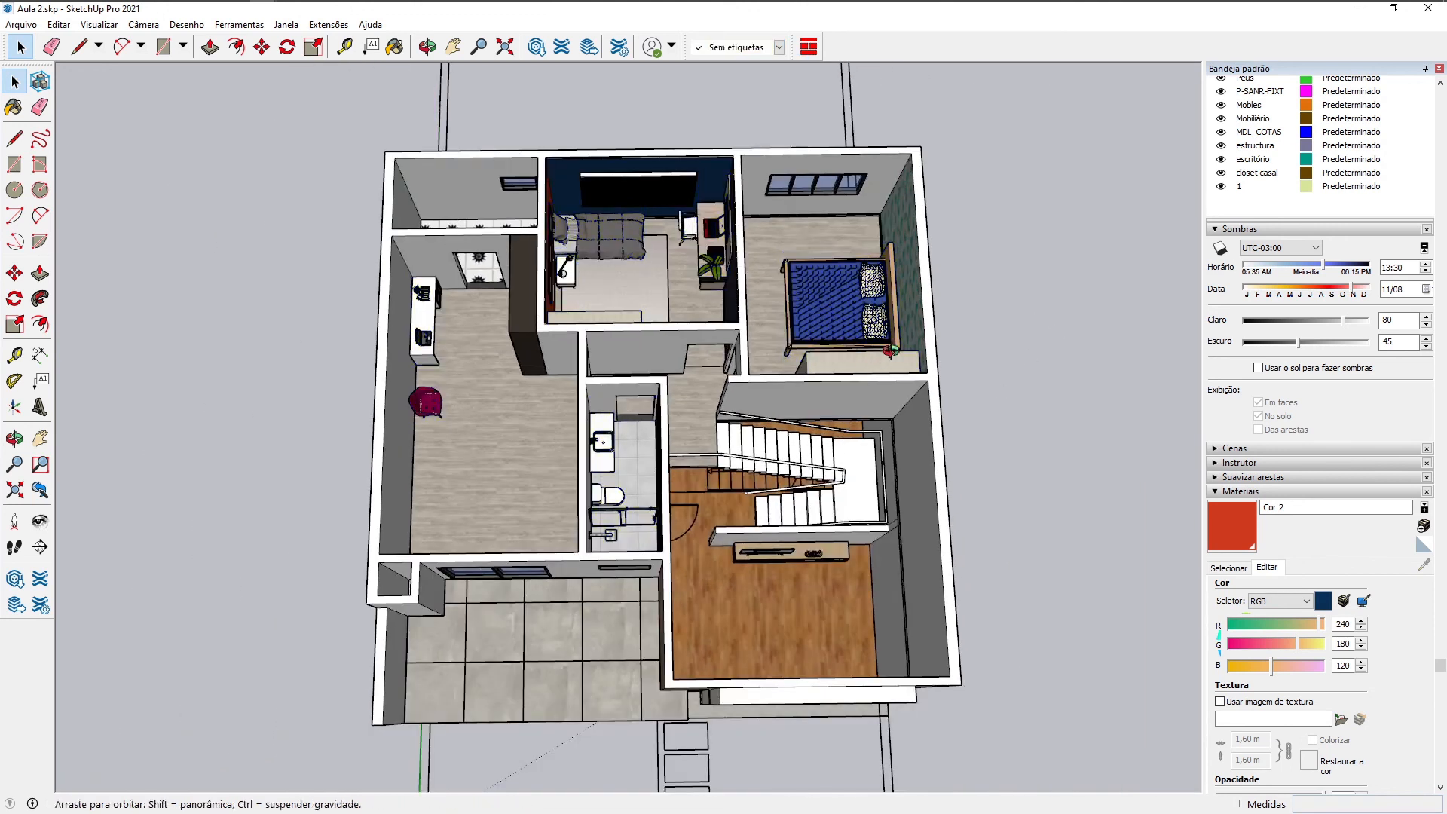
Step: Assign the television furniture group to the MOB. TÉRREO tag and deselect it
middle_drag(891, 351, 934, 323)
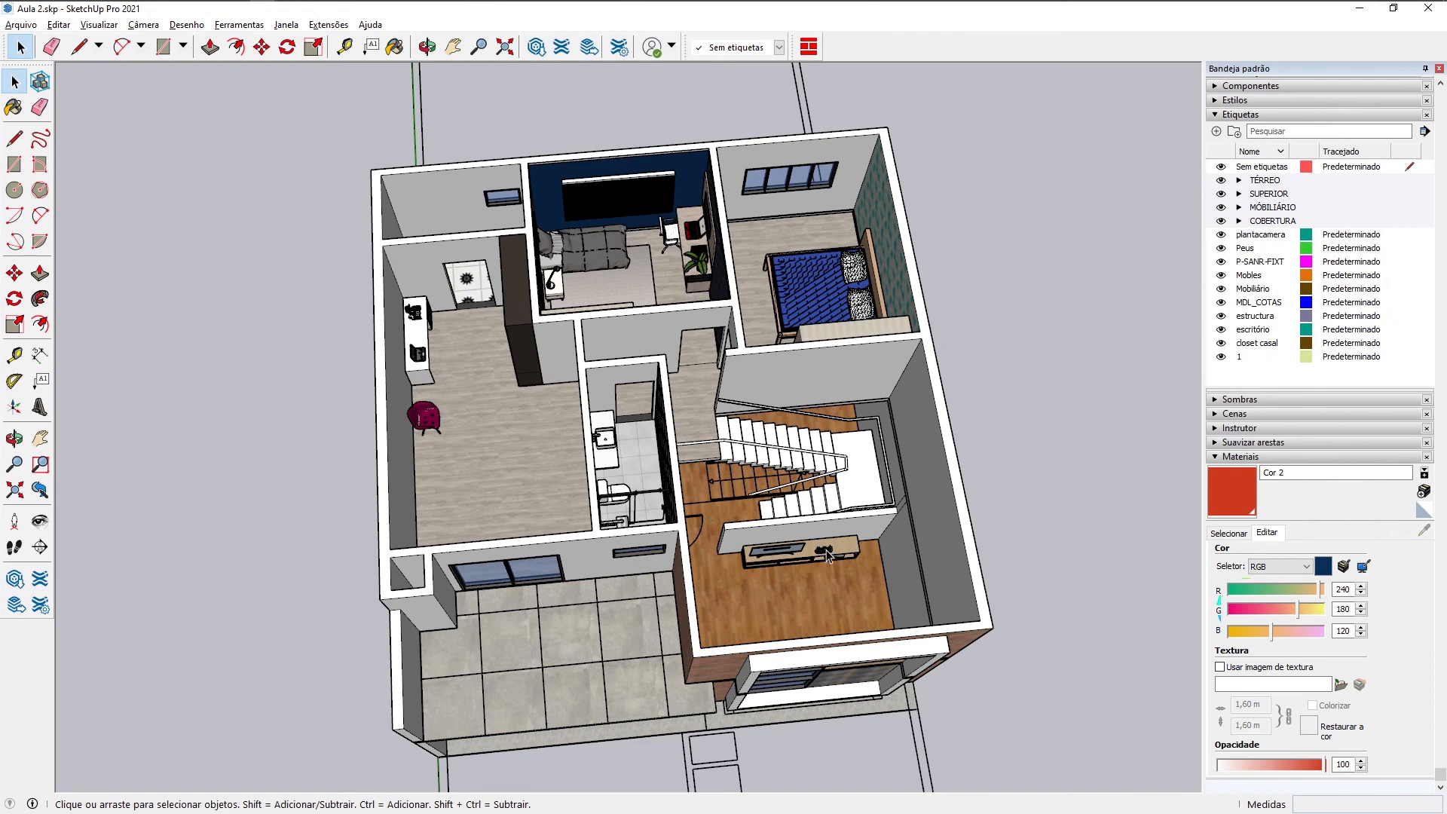
click(836, 559)
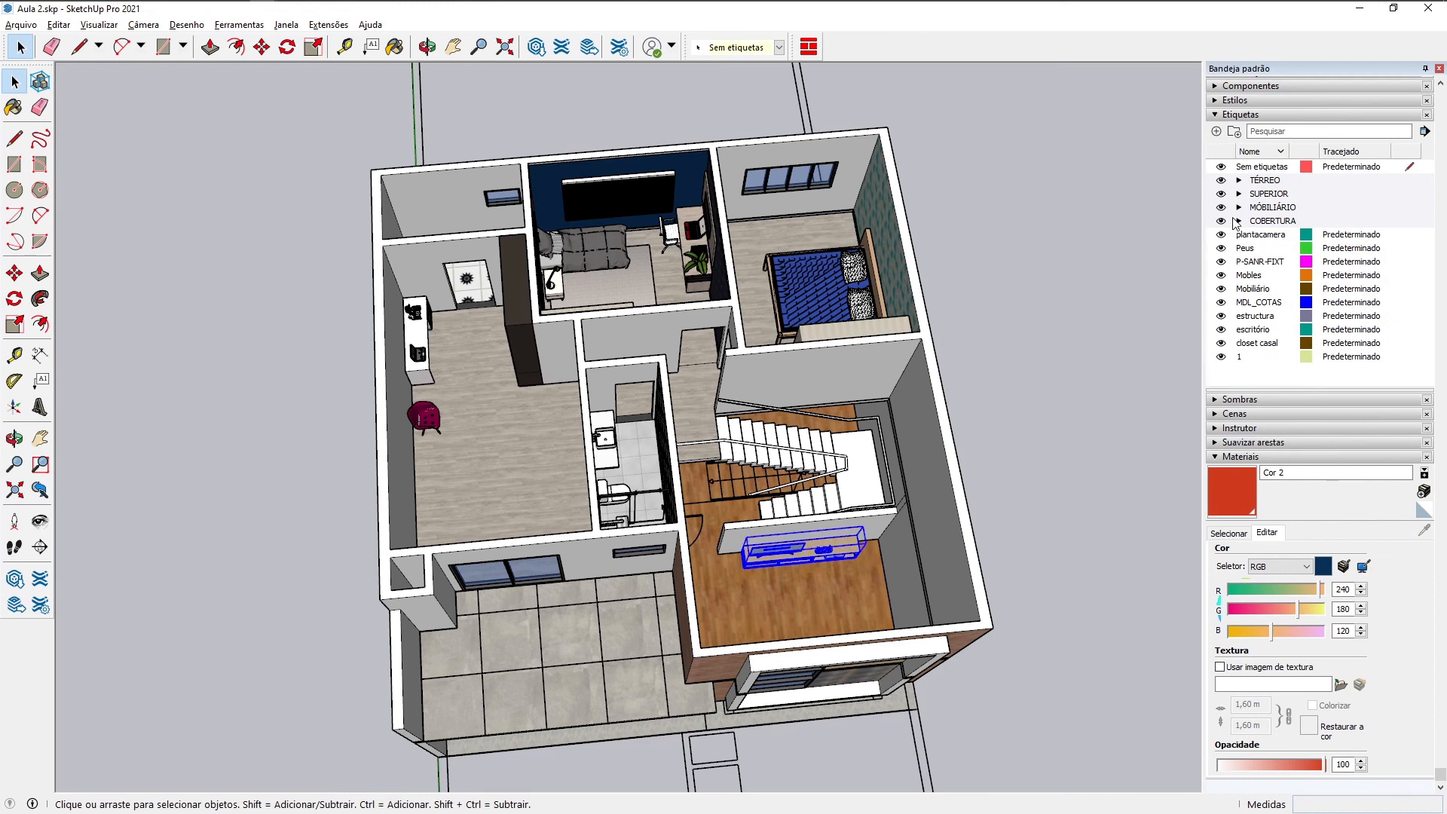
click(753, 47)
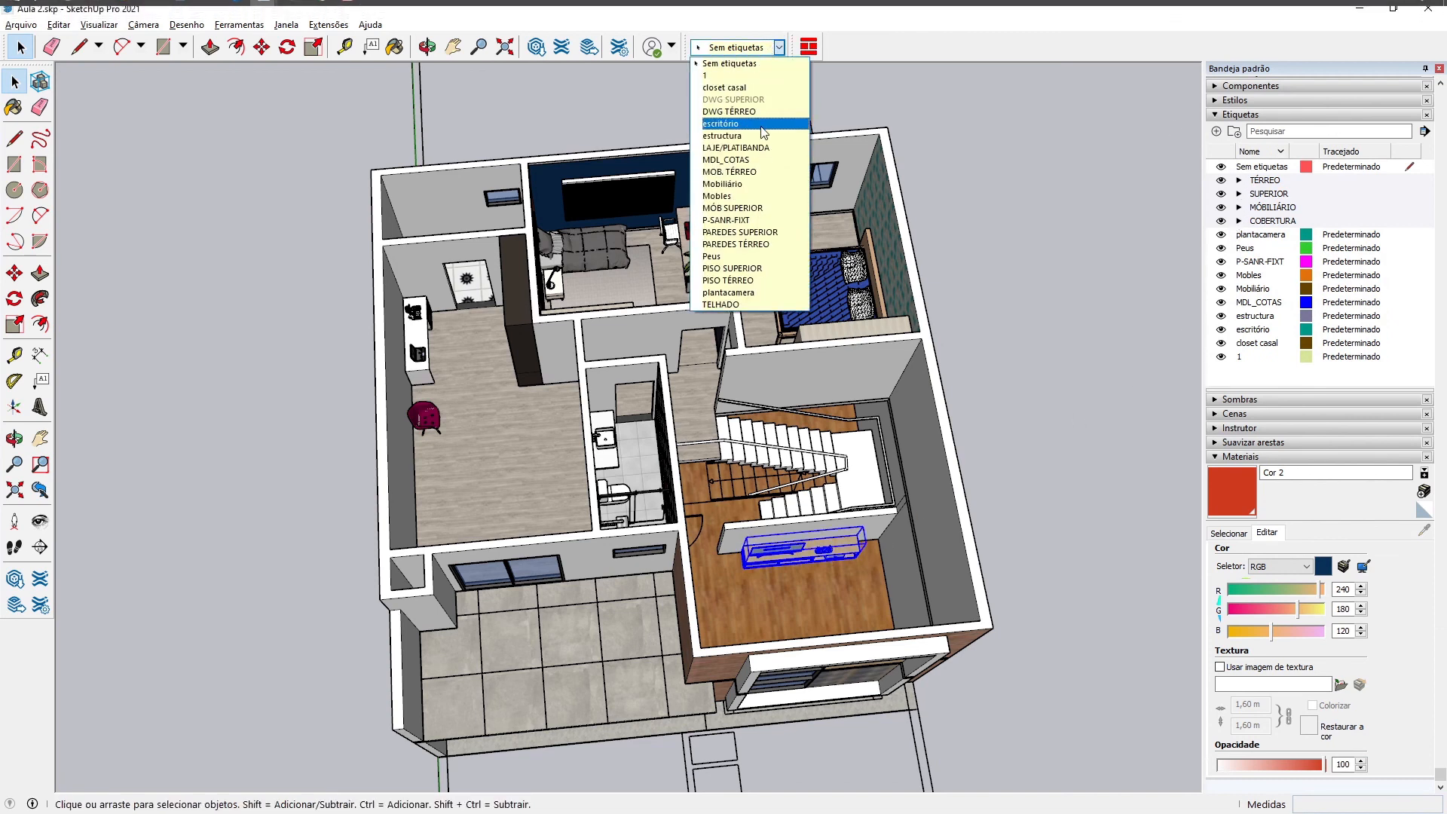
click(752, 172)
click(1079, 370)
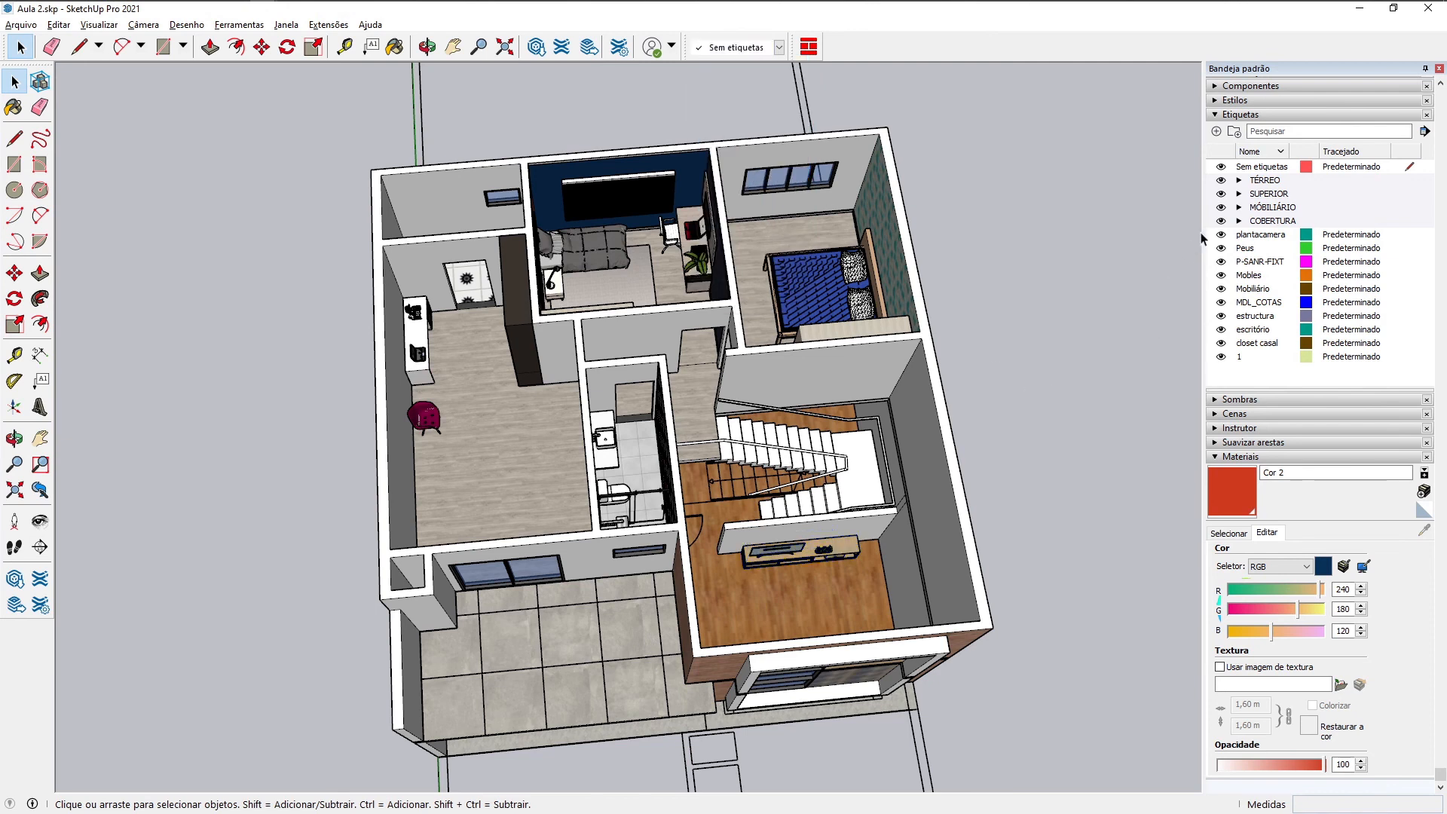
Step: Expand the MÓBILIÁRIO tag folder and hide and show its two furniture tags in turn to check which objects each controls
click(1239, 207)
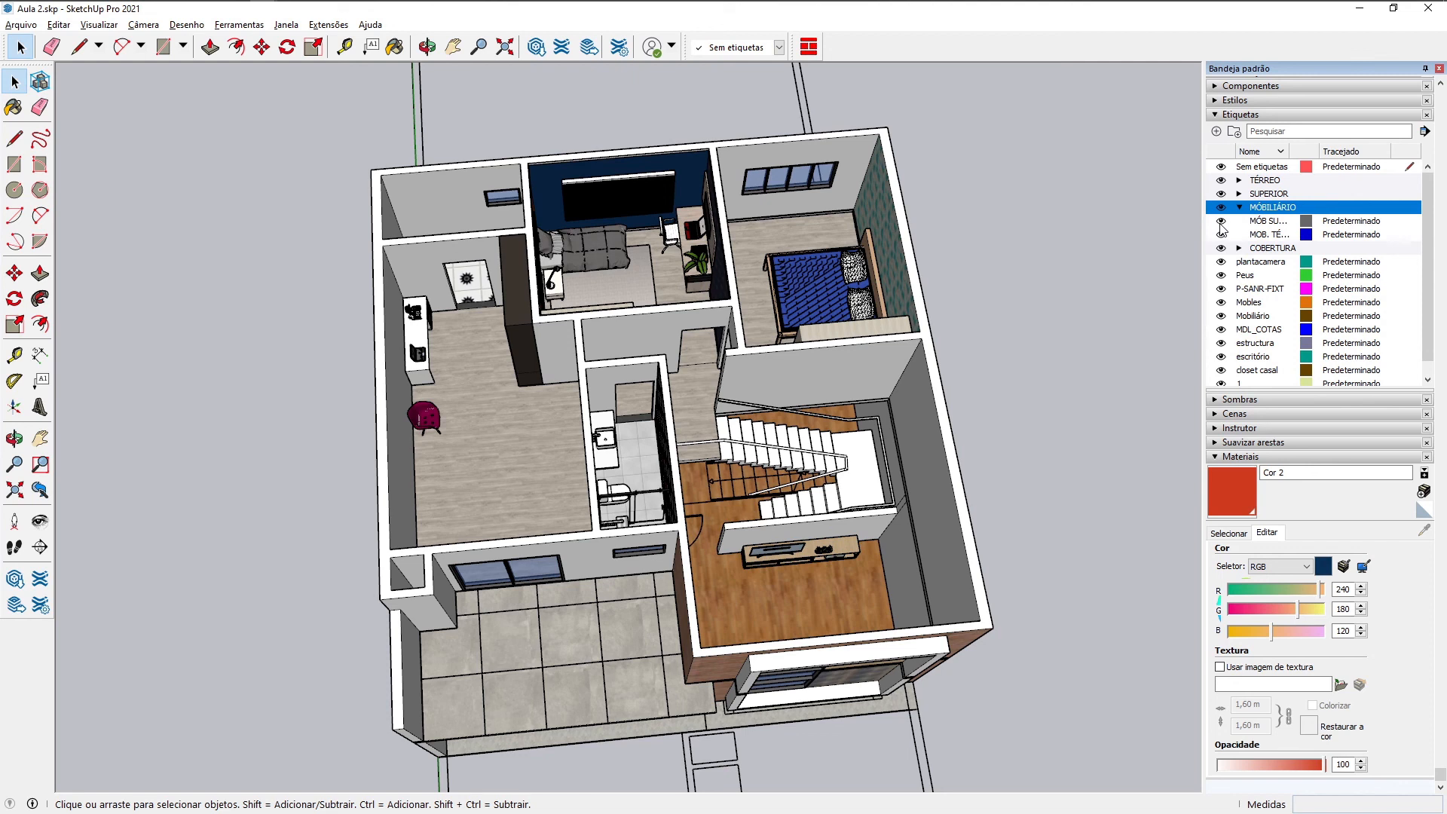
click(1221, 223)
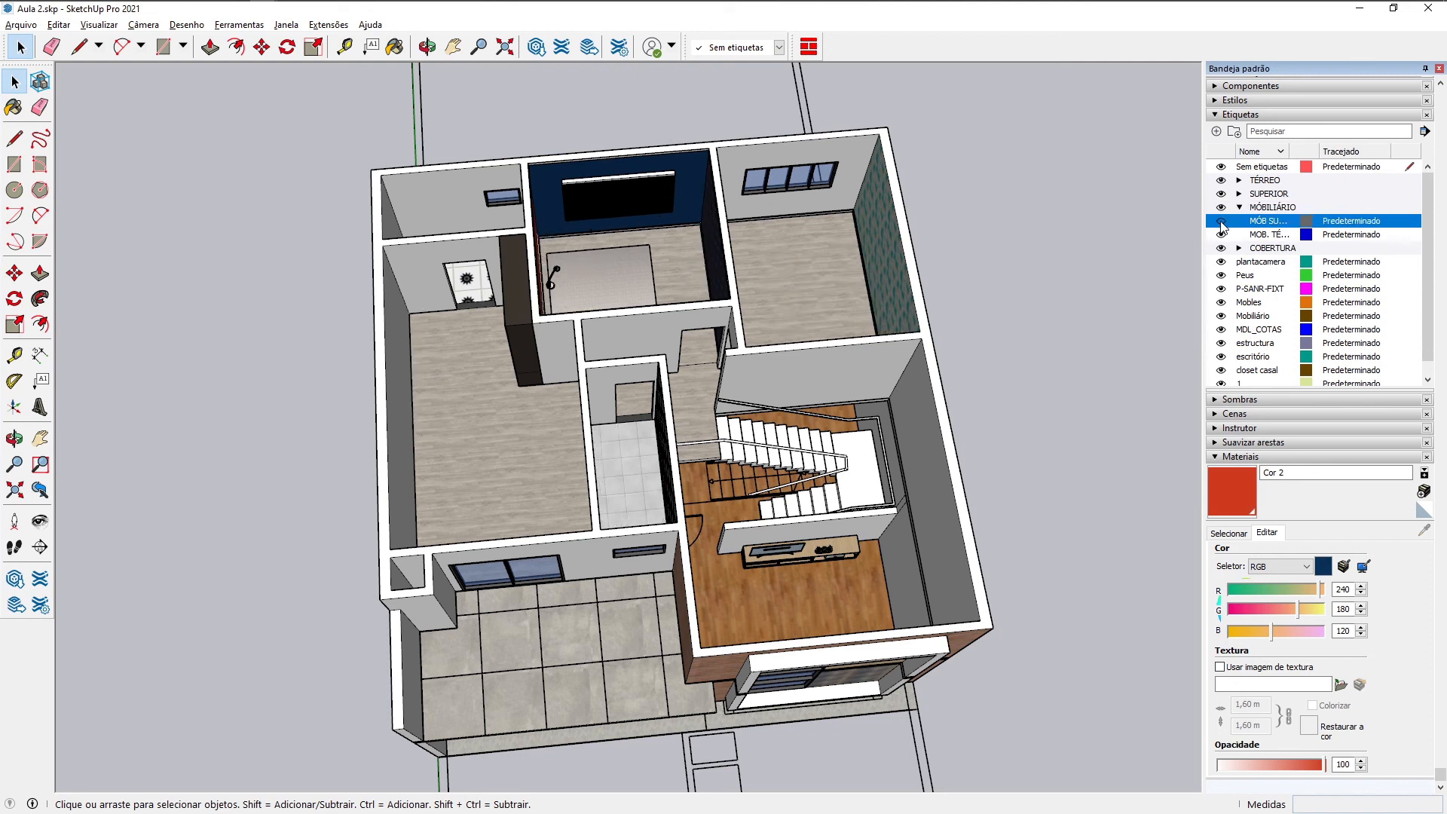
click(1222, 223)
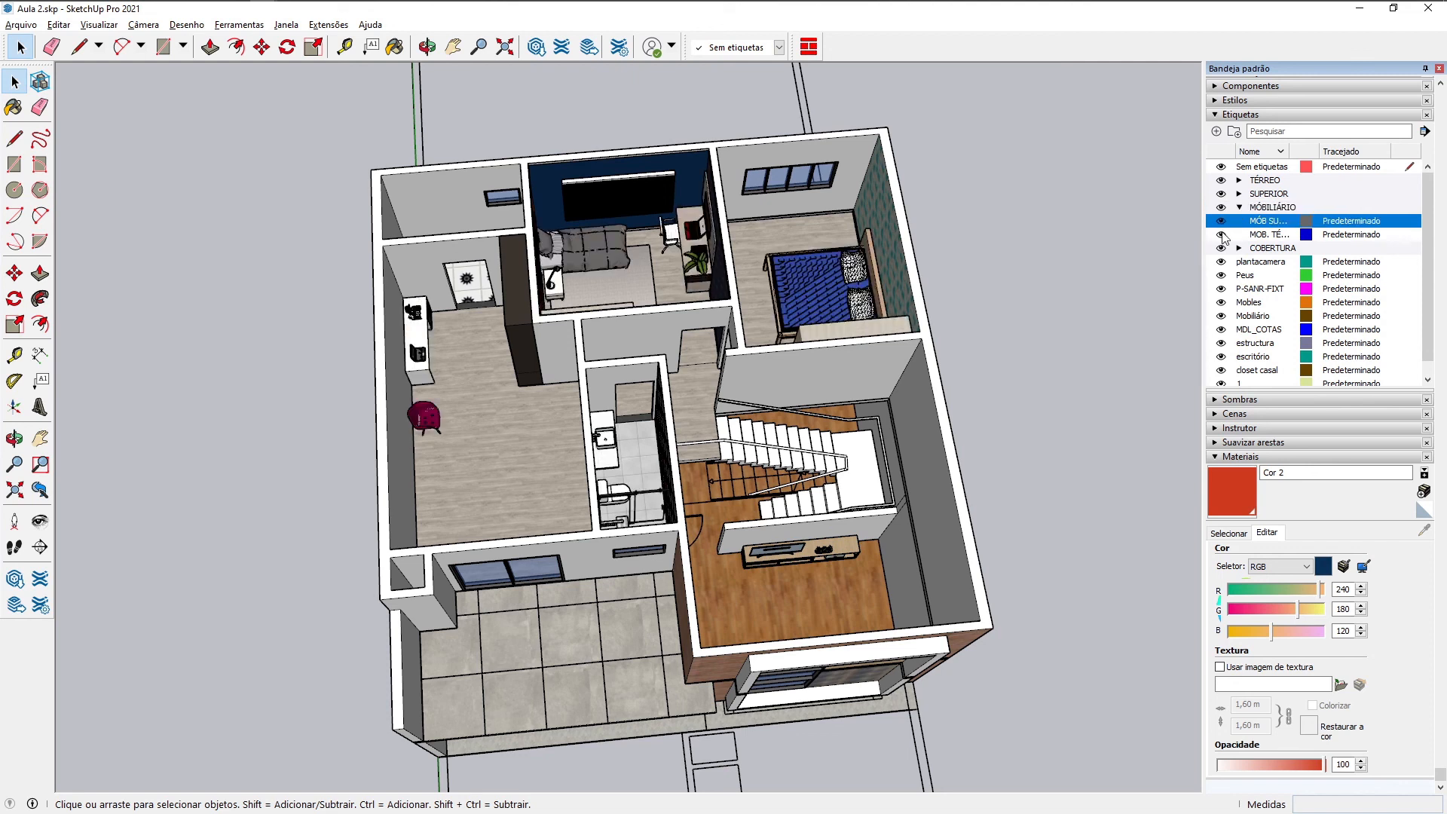
click(1223, 235)
click(1222, 236)
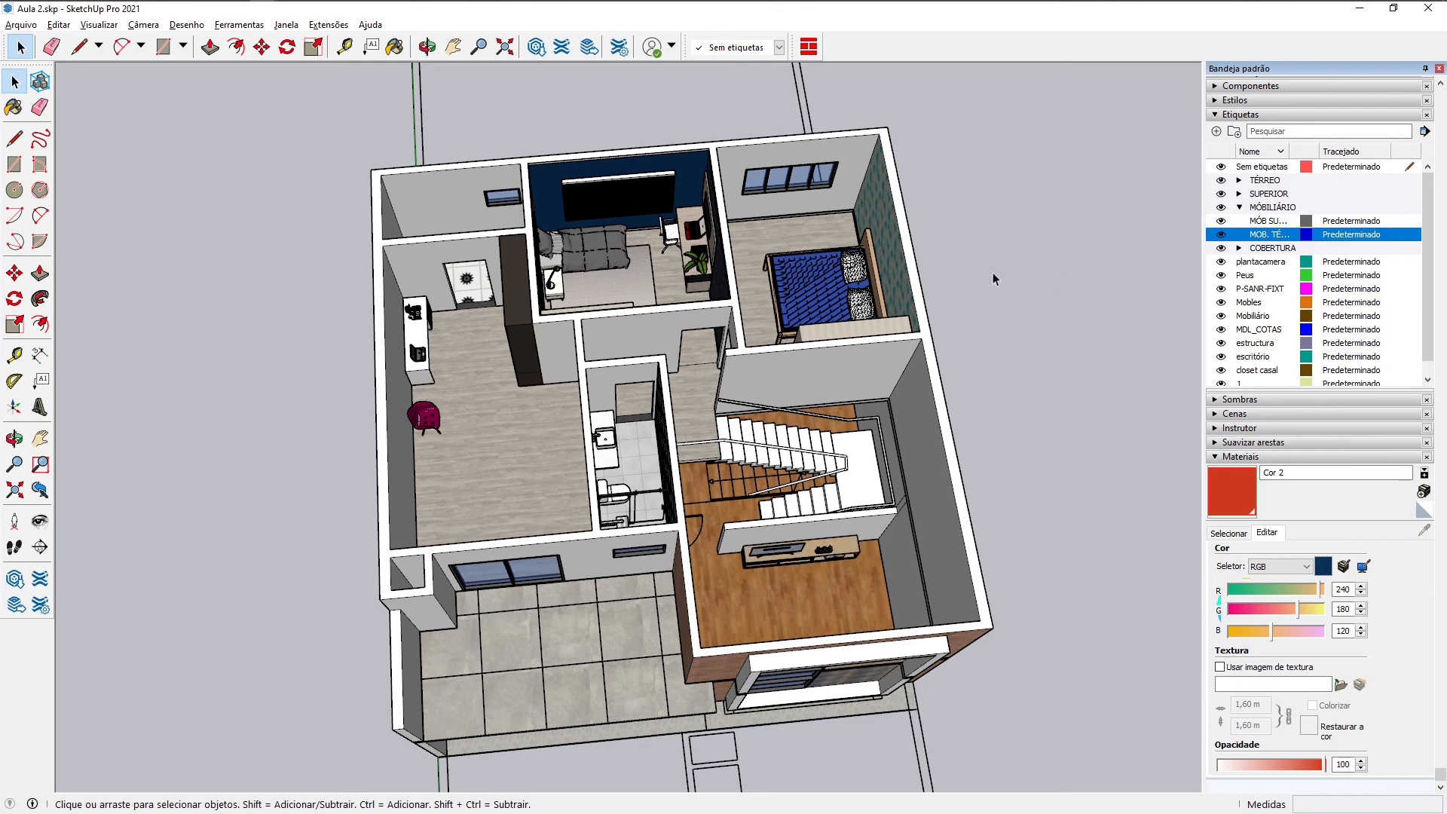
Step: Assign the lamp on the single bedroom's nightstand to the MÓB SUPERIOR tag
middle_drag(992, 273, 949, 320)
scroll(762, 279, up, 5)
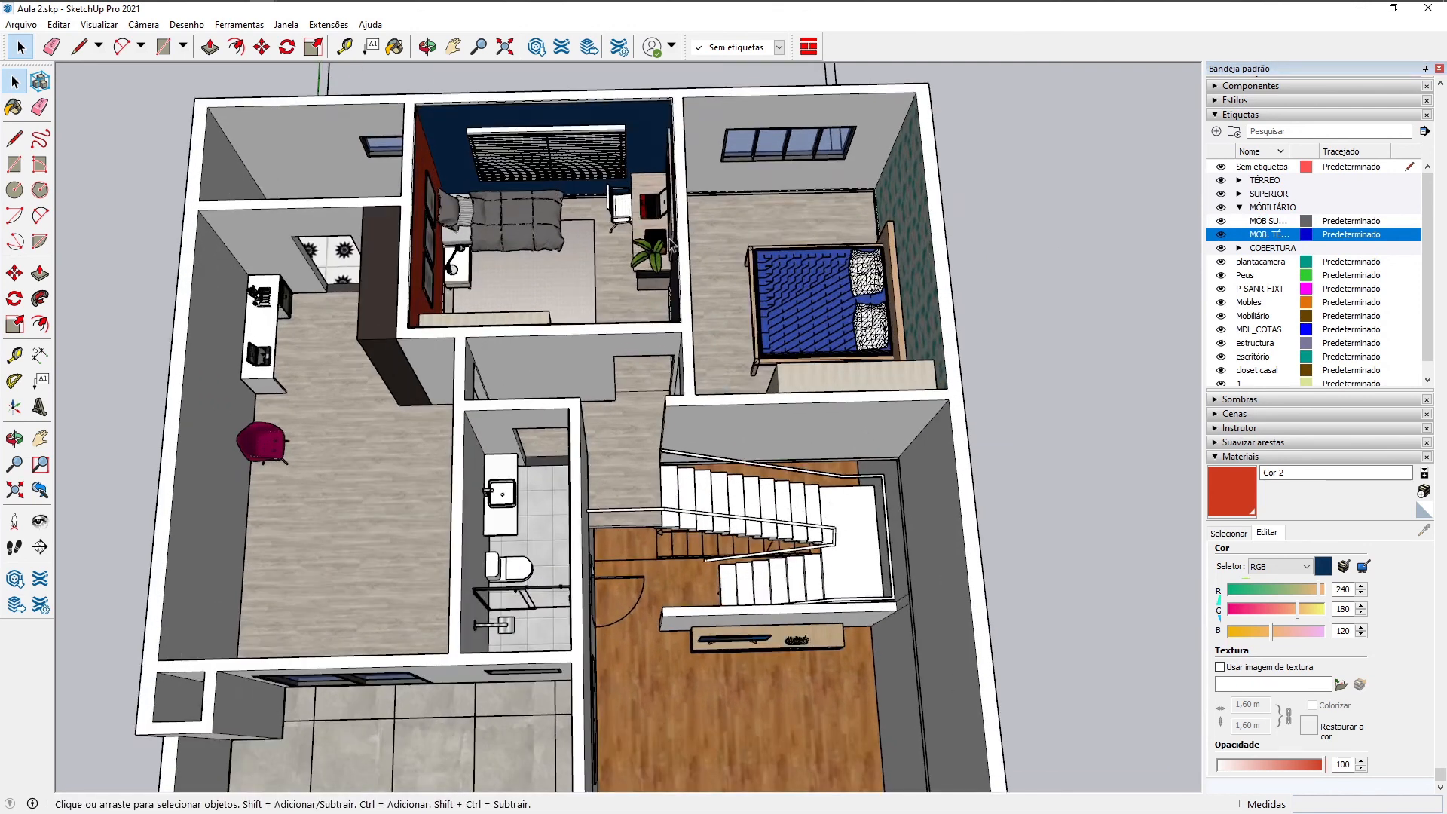
click(762, 47)
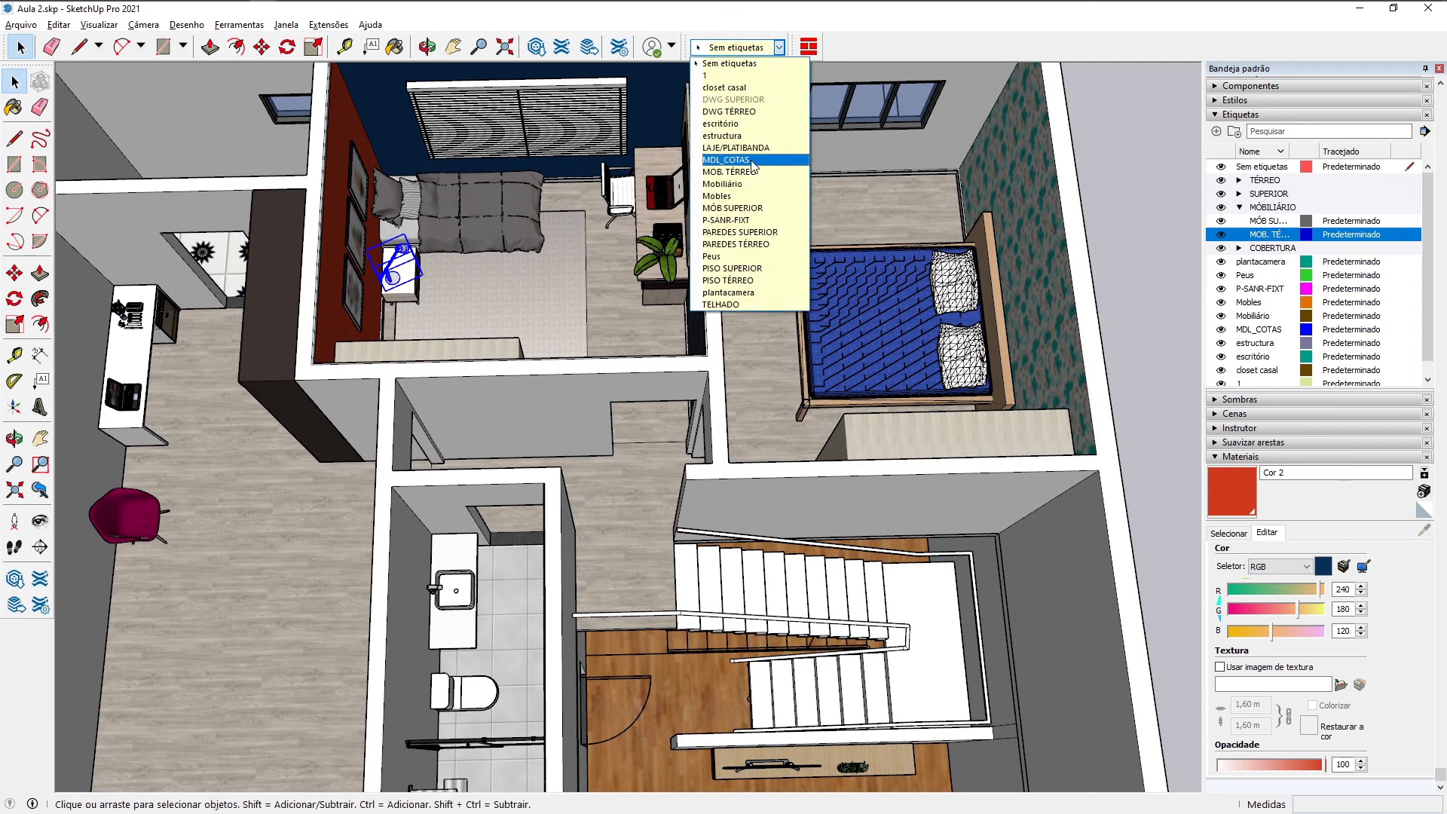
click(754, 206)
scroll(754, 205, down, 8)
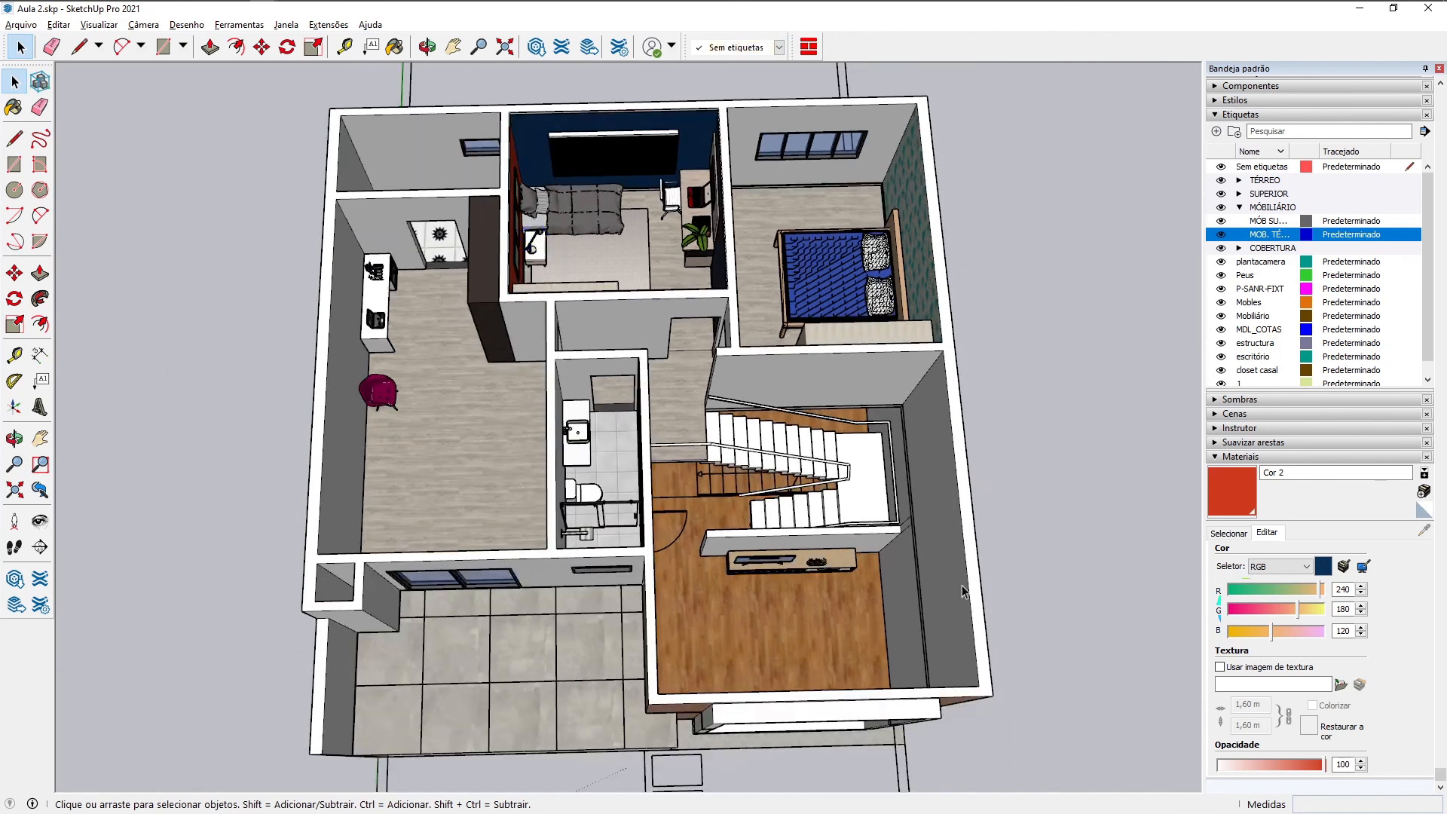
middle_drag(962, 592, 951, 505)
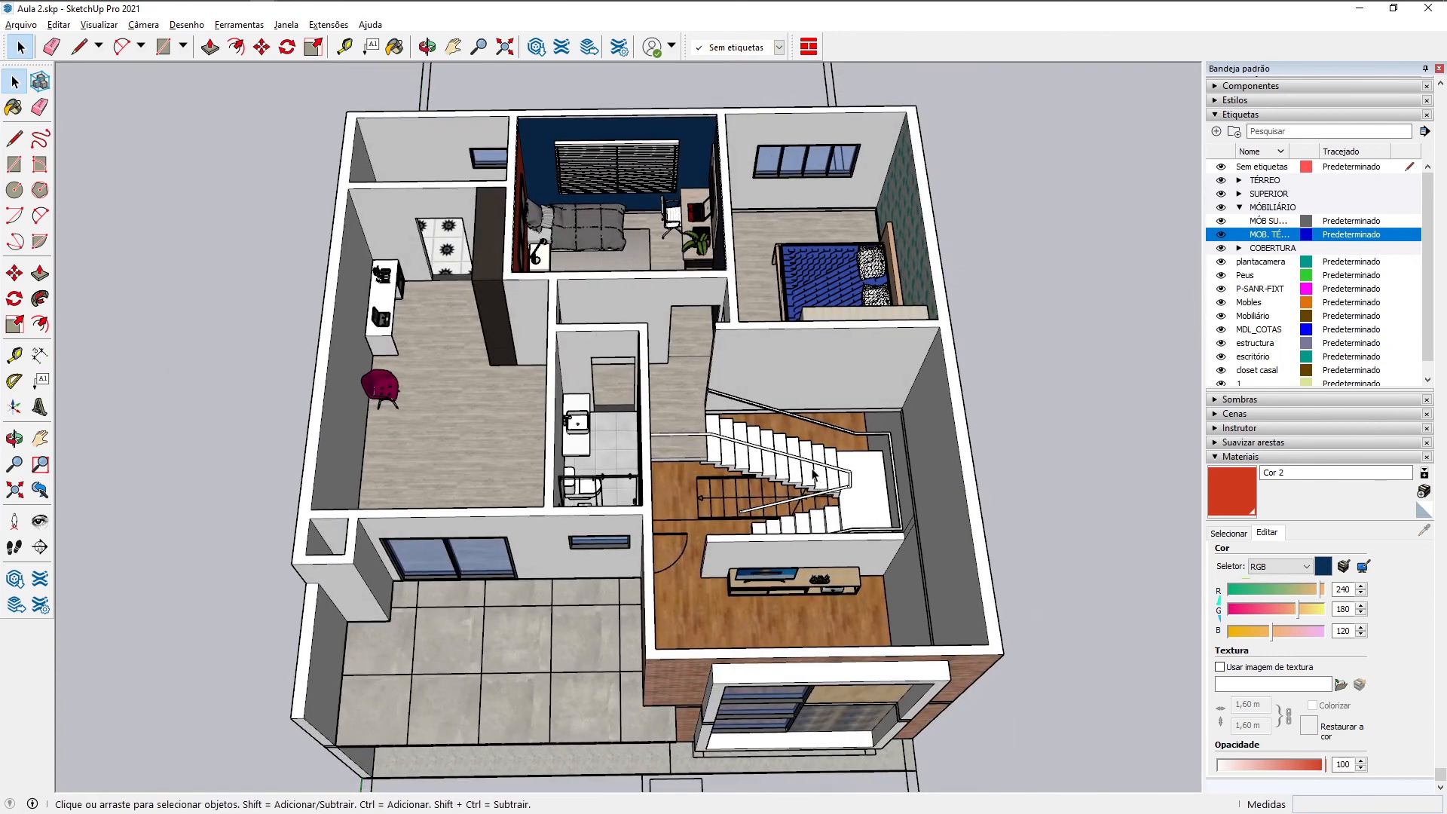
middle_drag(827, 501, 831, 441)
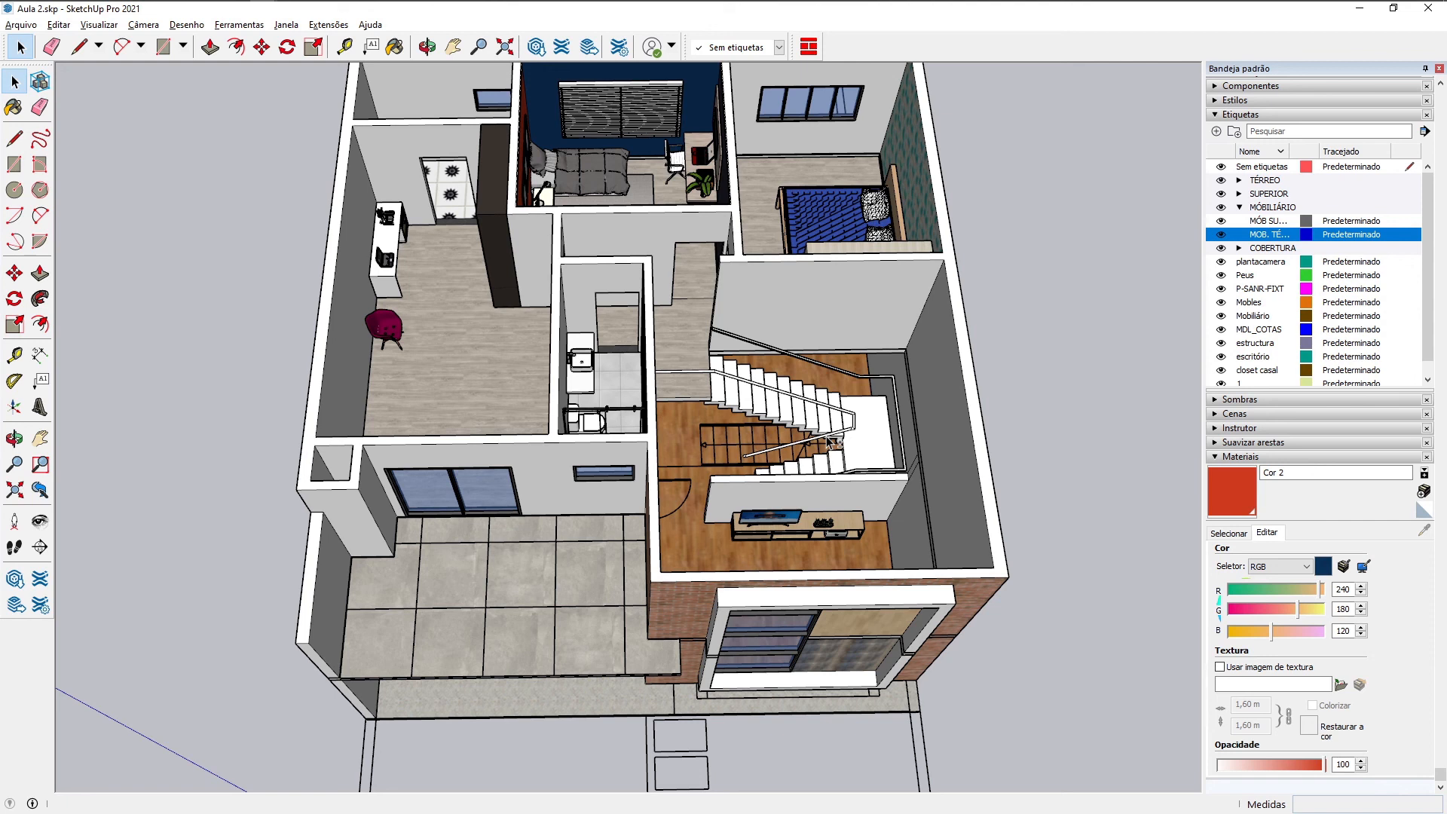
Step: Collapse the MÓBILIÁRIO folder and delete all loose tags from plantacamera to 1, reassigning their entities to Sem etiquetas
click(1240, 208)
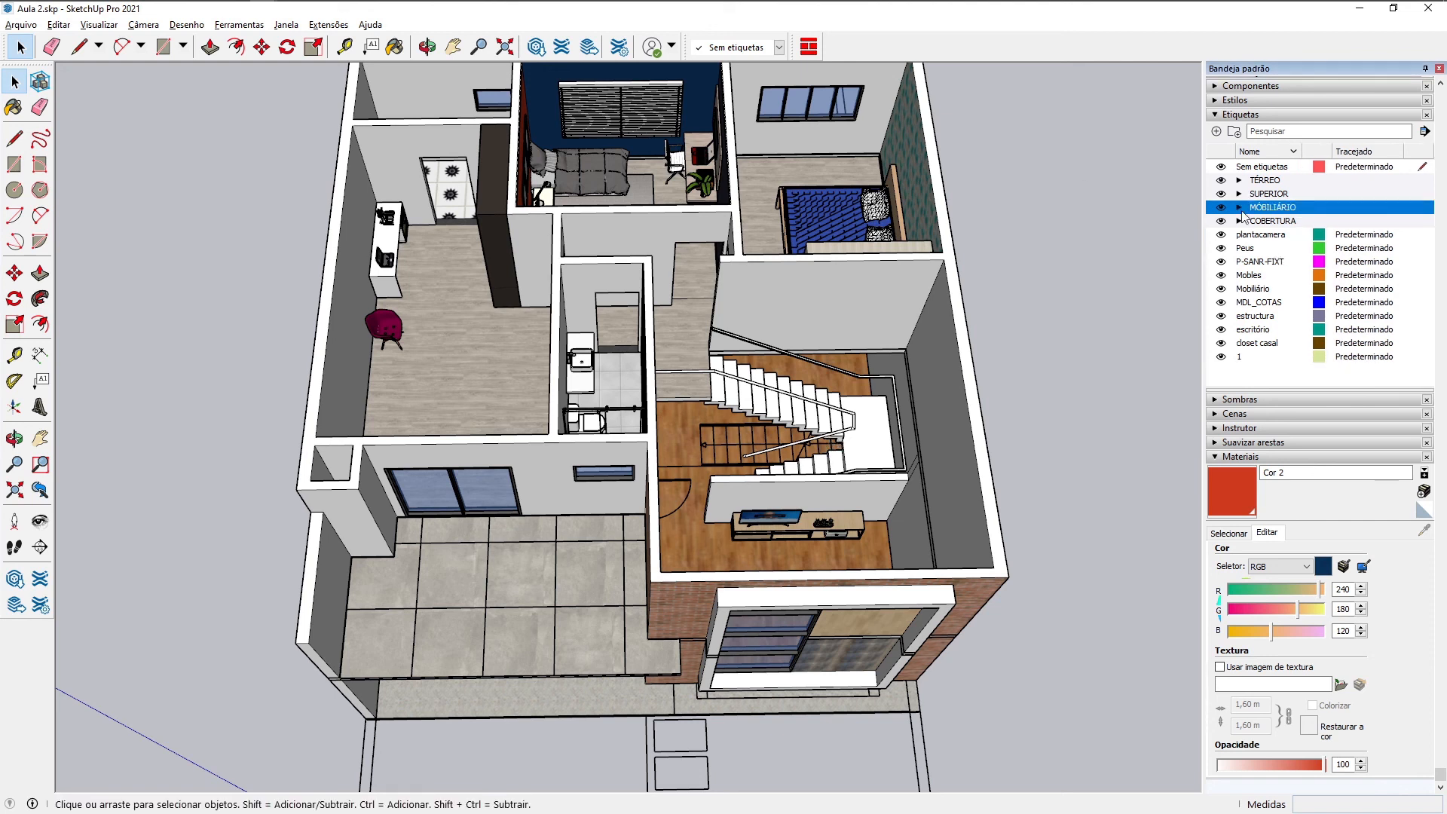
click(1247, 357)
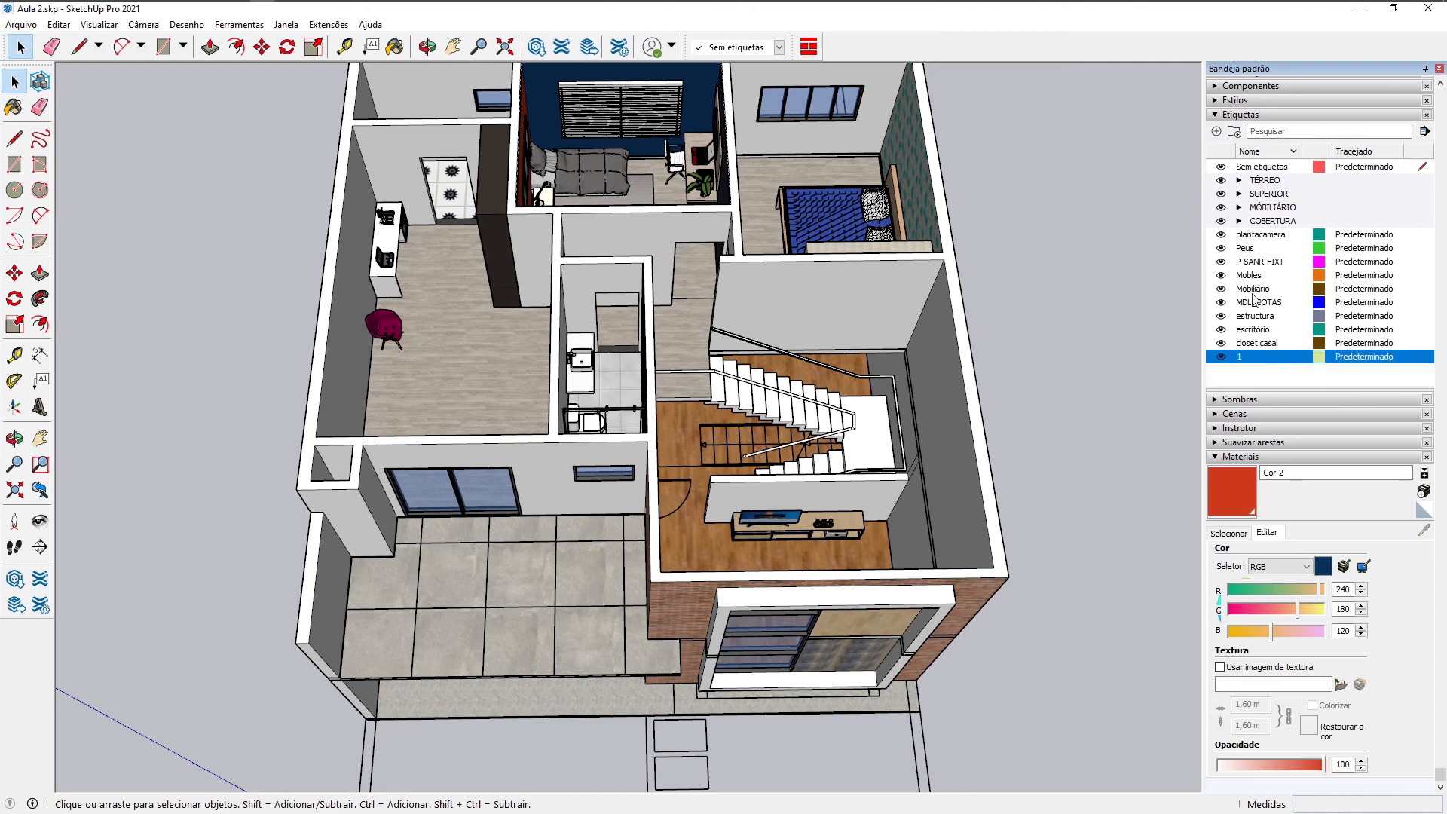
shift+click(1267, 237)
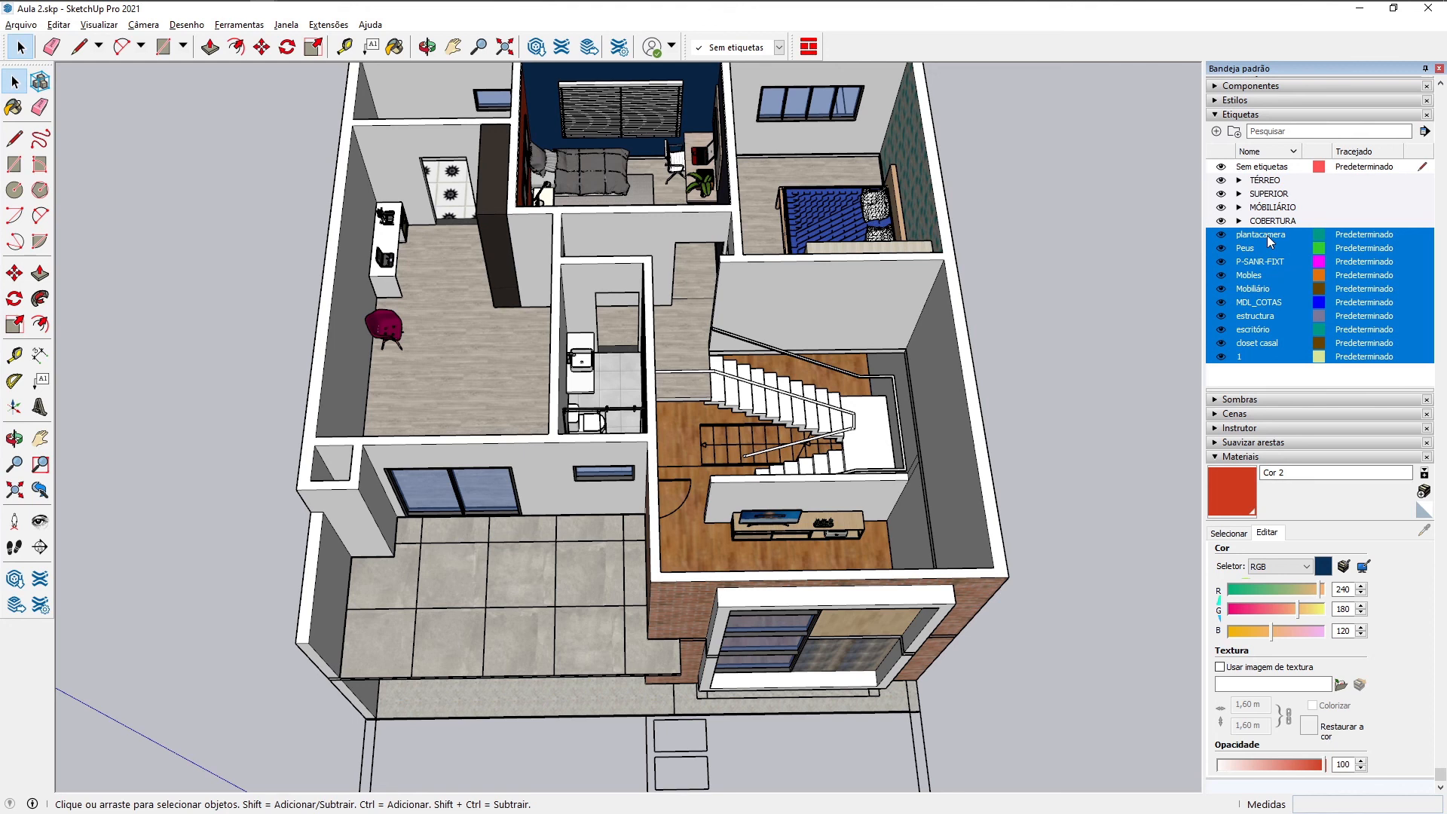
right_click(1268, 240)
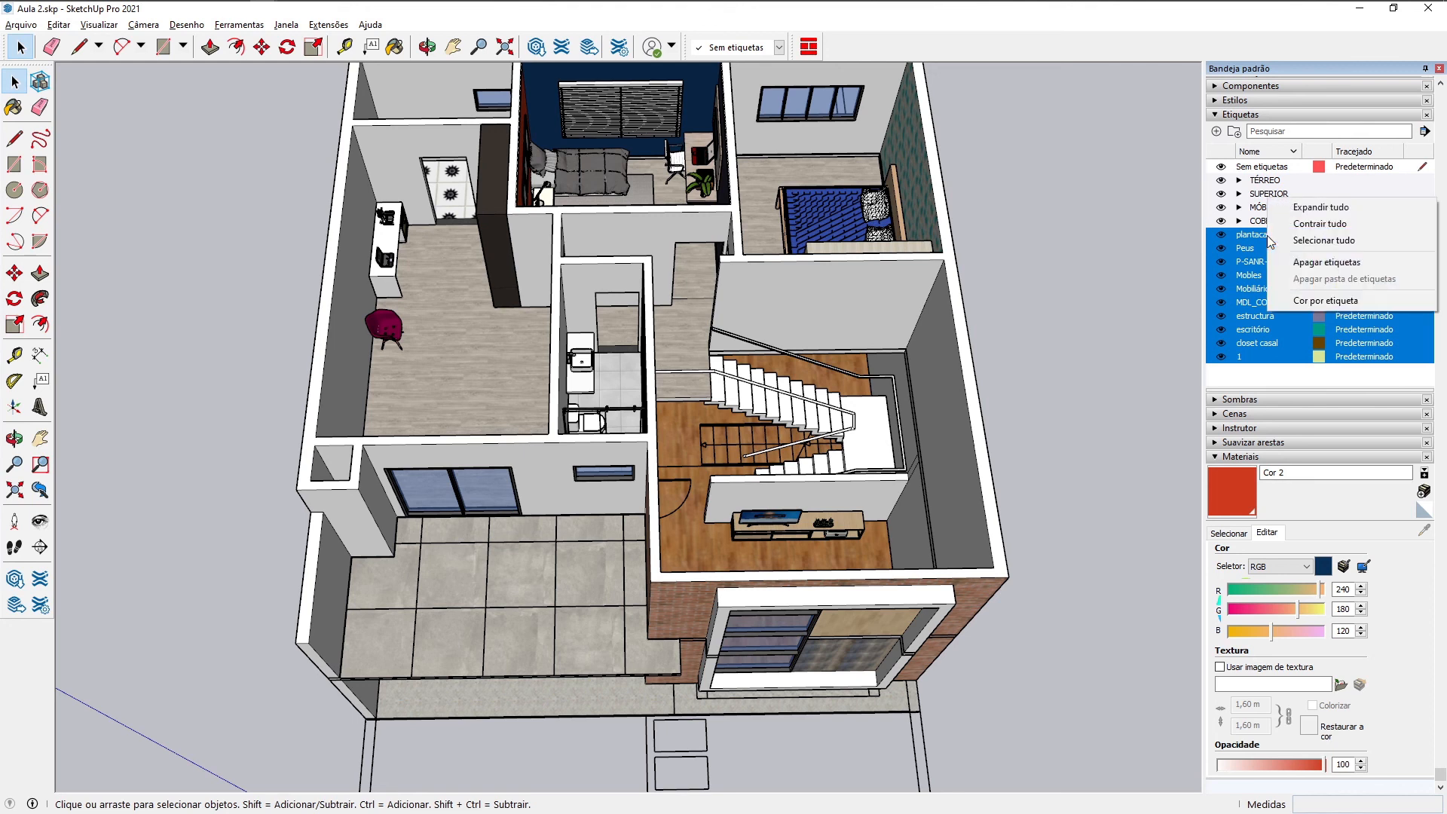
click(1299, 262)
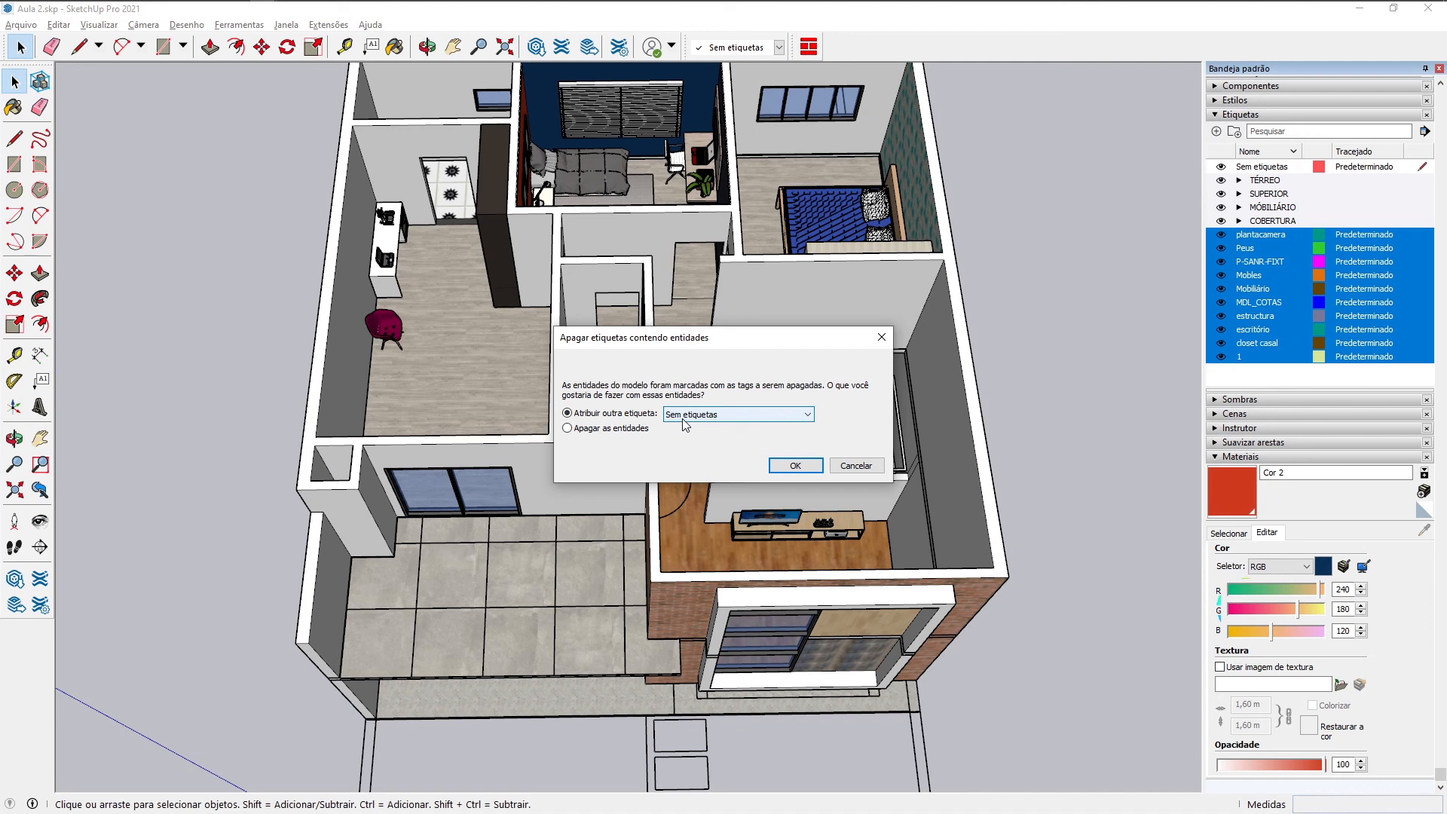
click(793, 466)
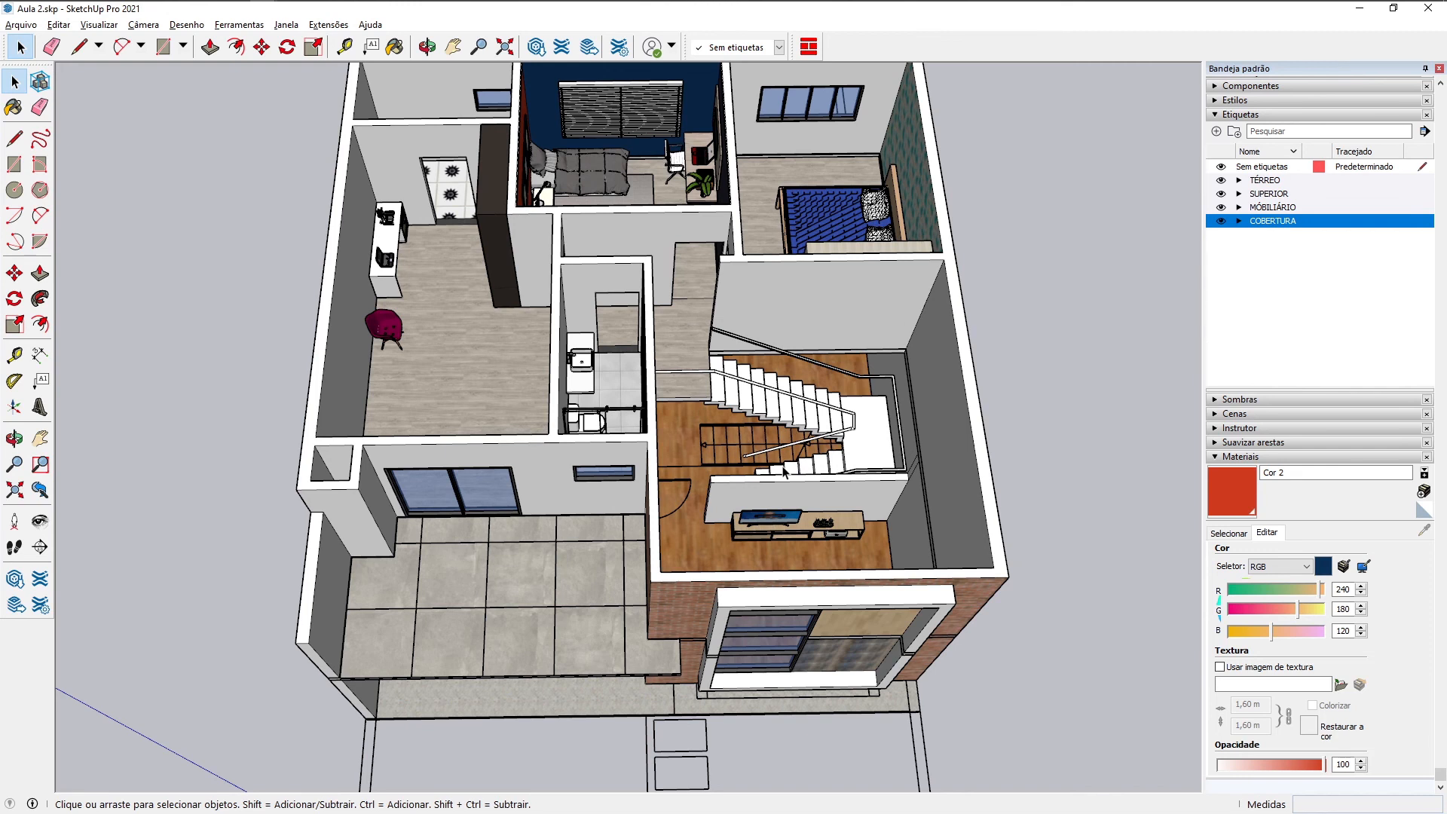
middle_drag(877, 456, 923, 504)
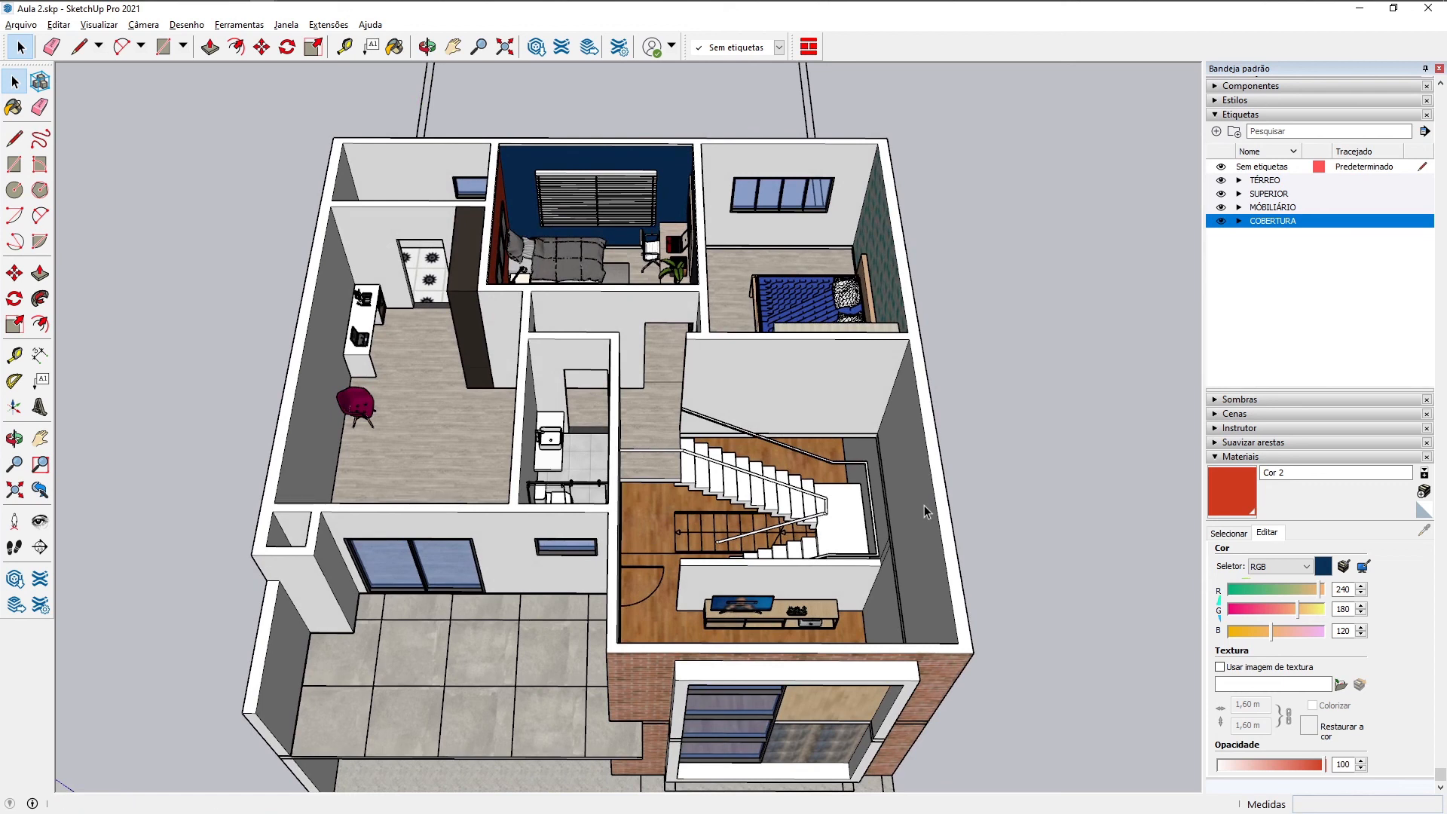